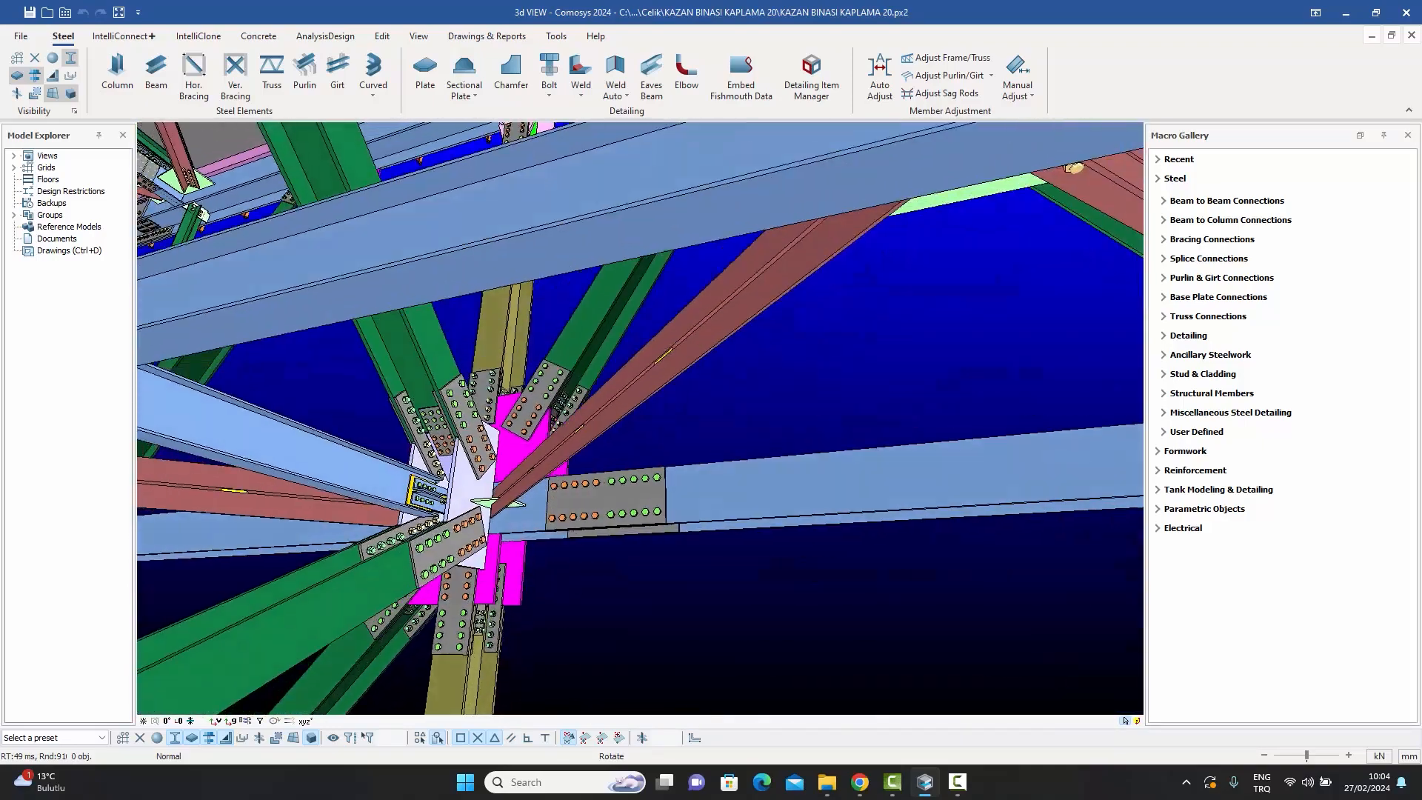
# - Examine the bolted gusset bracing node and the wall cladding framing of the boiler building in the 3D view
pyautogui.moveTo(557, 482); pyautogui.dragTo(544, 477, button='middle')
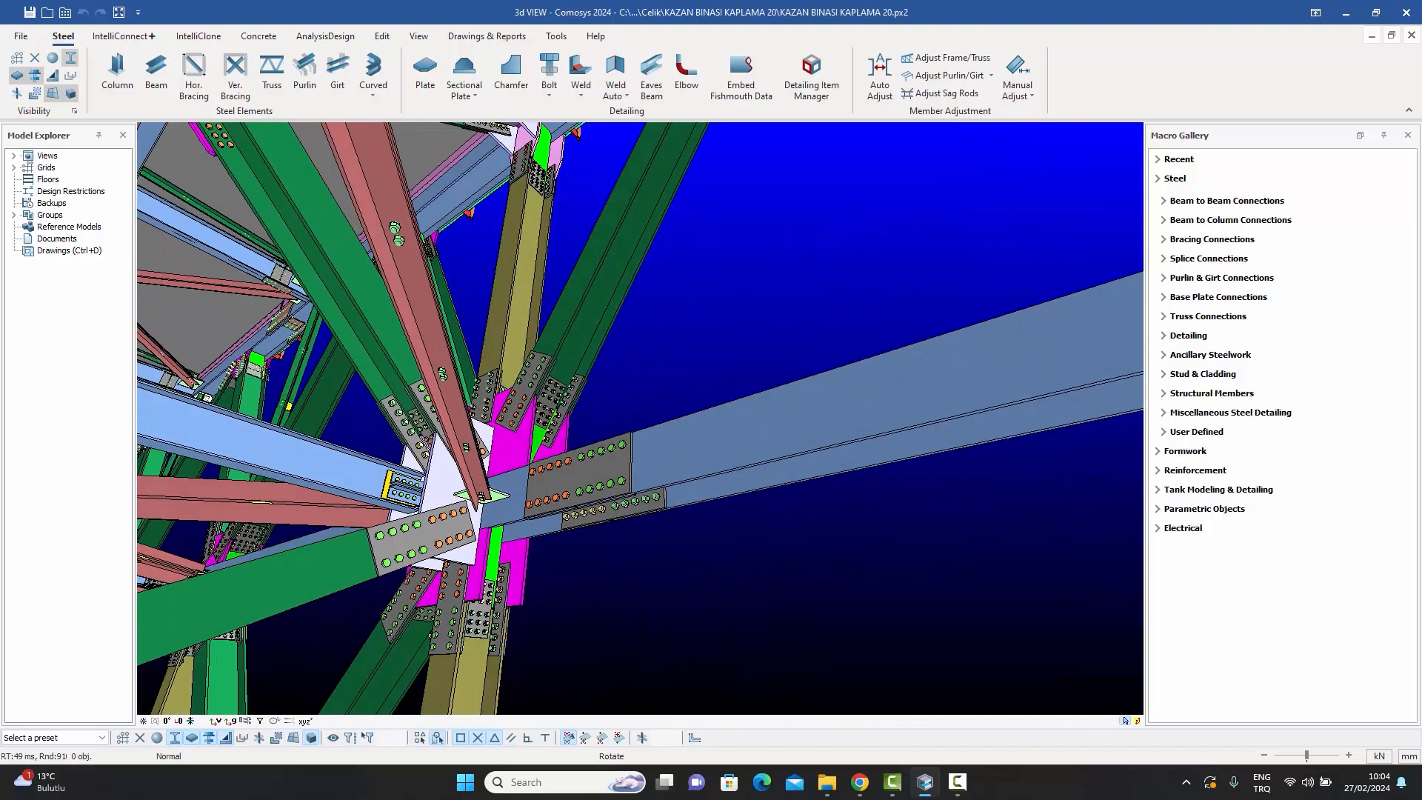
pyautogui.scroll(3, 514, 470)
pyautogui.scroll(4, 517, 468)
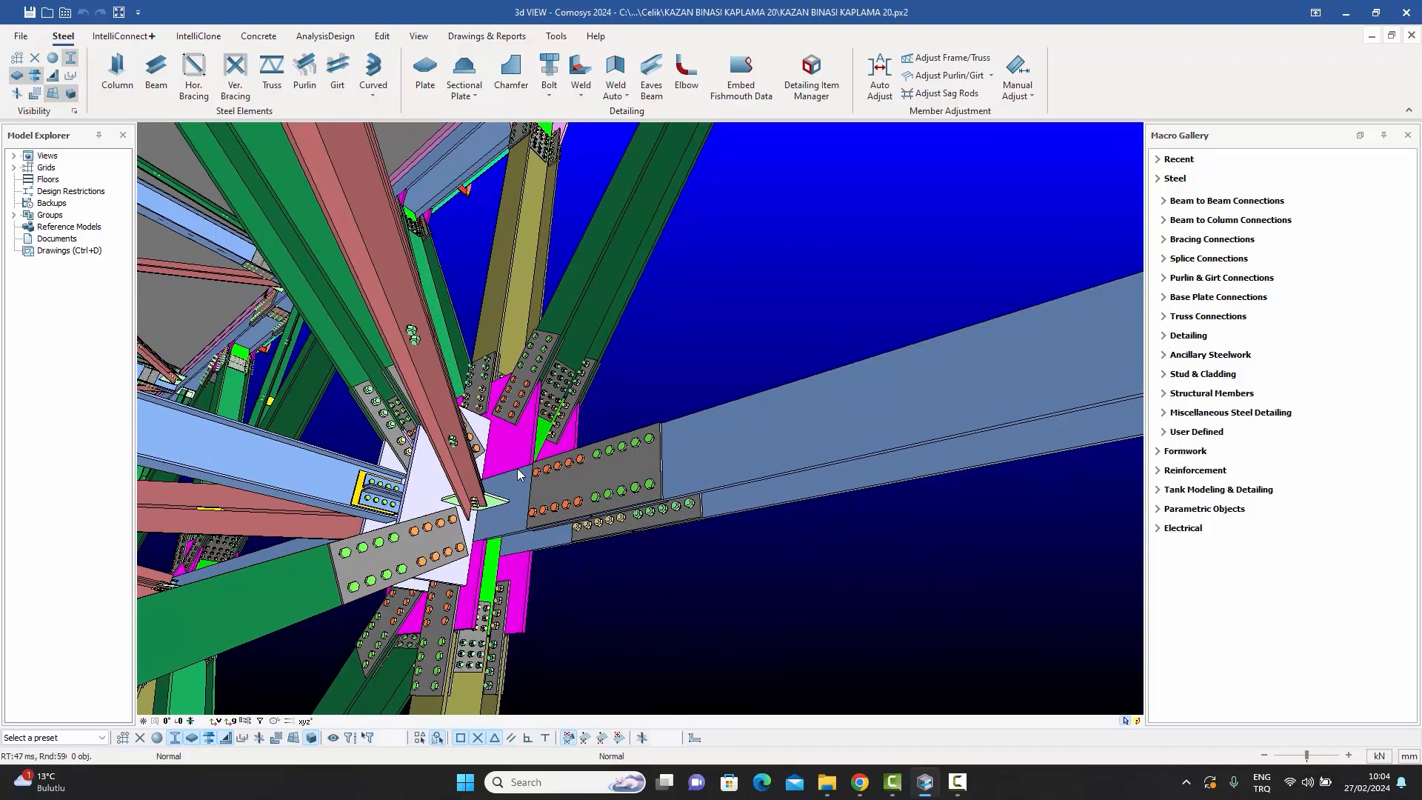
pyautogui.scroll(2, 517, 468)
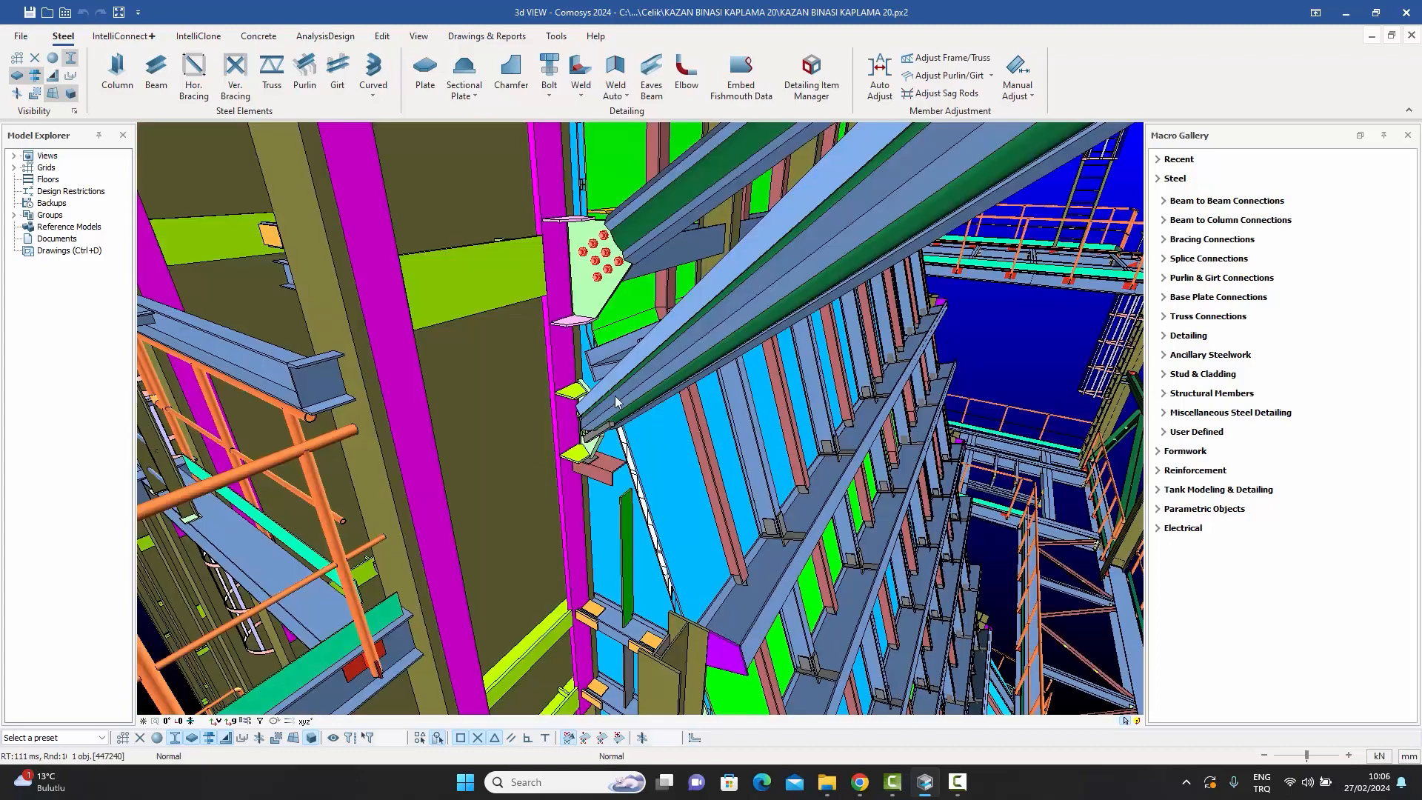
pyautogui.moveTo(665, 365); pyautogui.dragTo(649, 396, button='middle')
pyautogui.scroll(3, 919, 529)
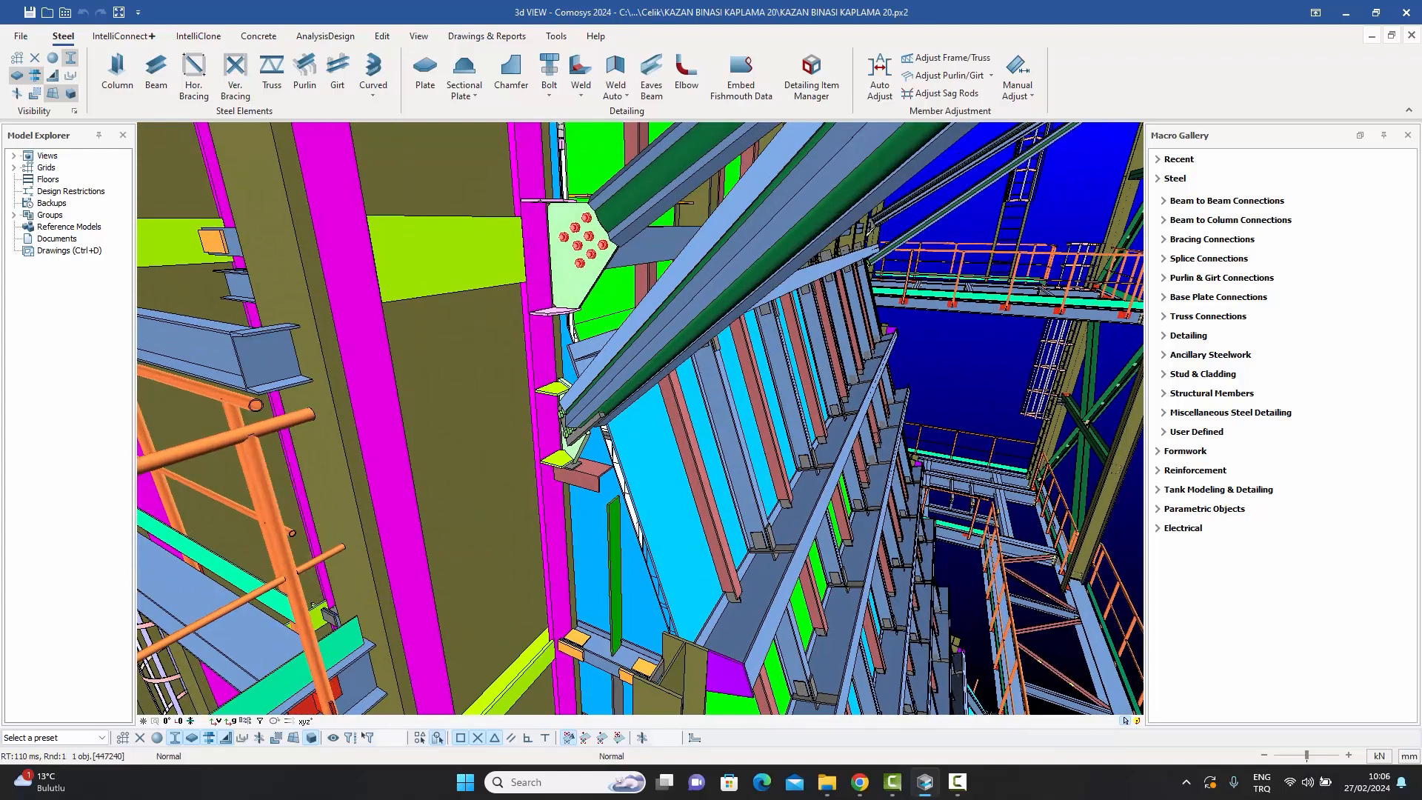
pyautogui.scroll(4, 914, 503)
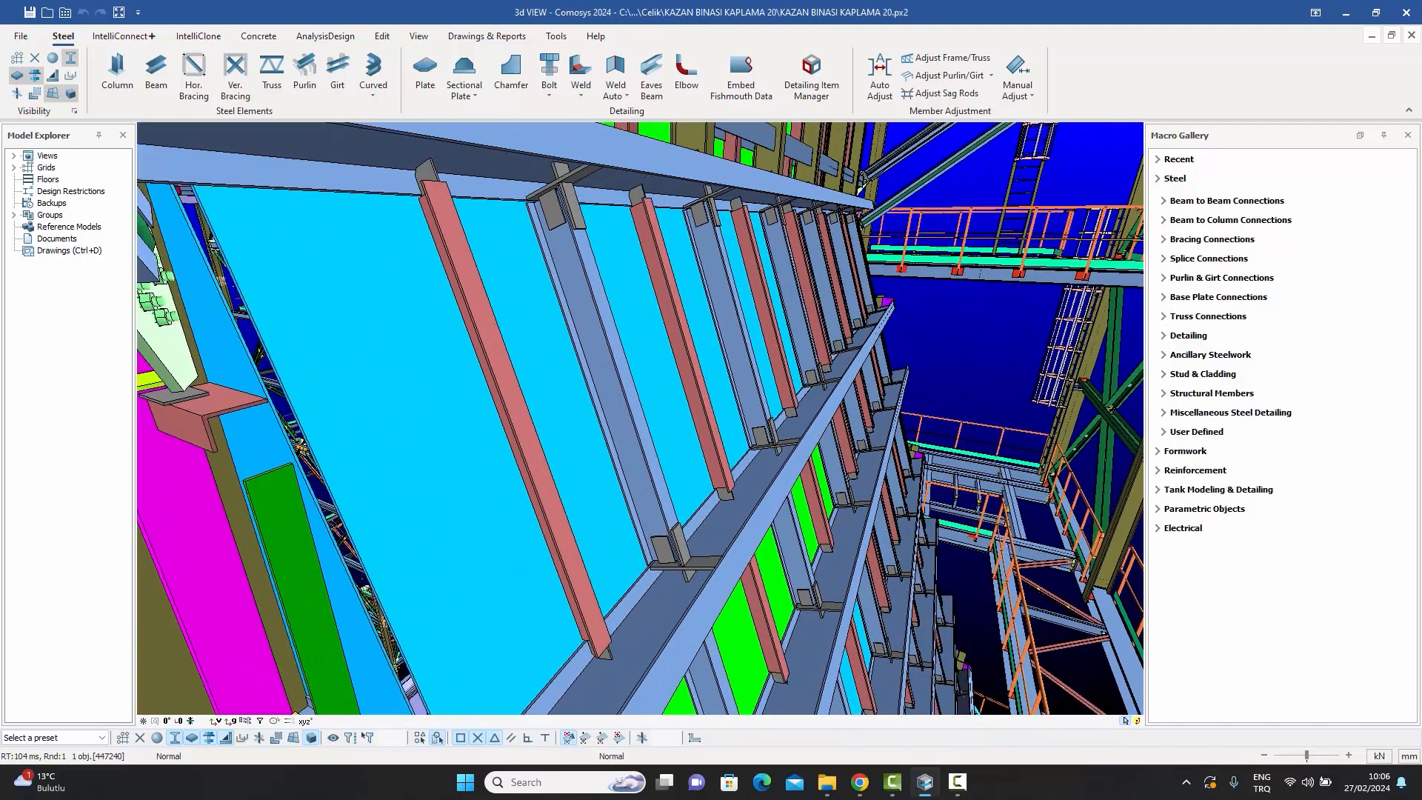
pyautogui.scroll(5, 915, 507)
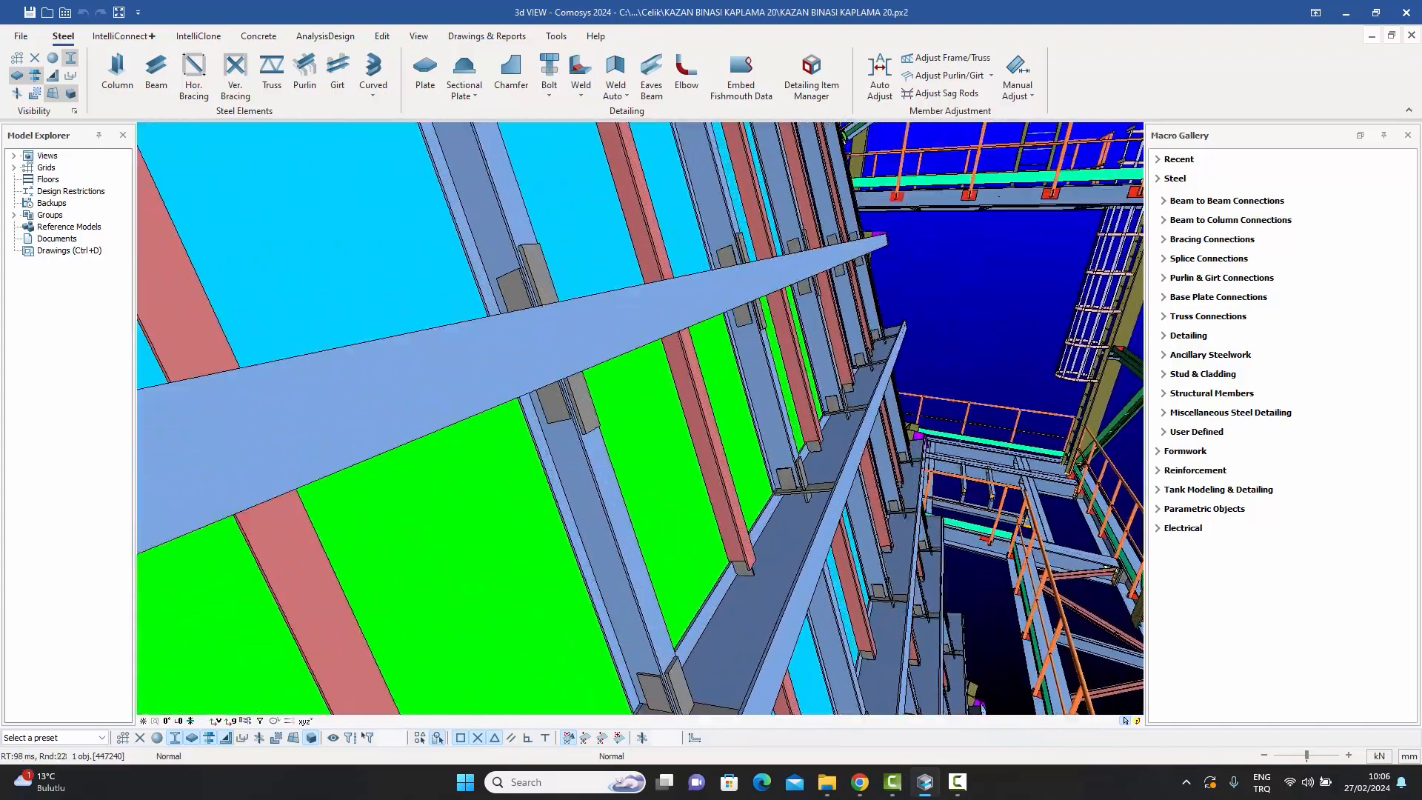
pyautogui.scroll(4, 915, 507)
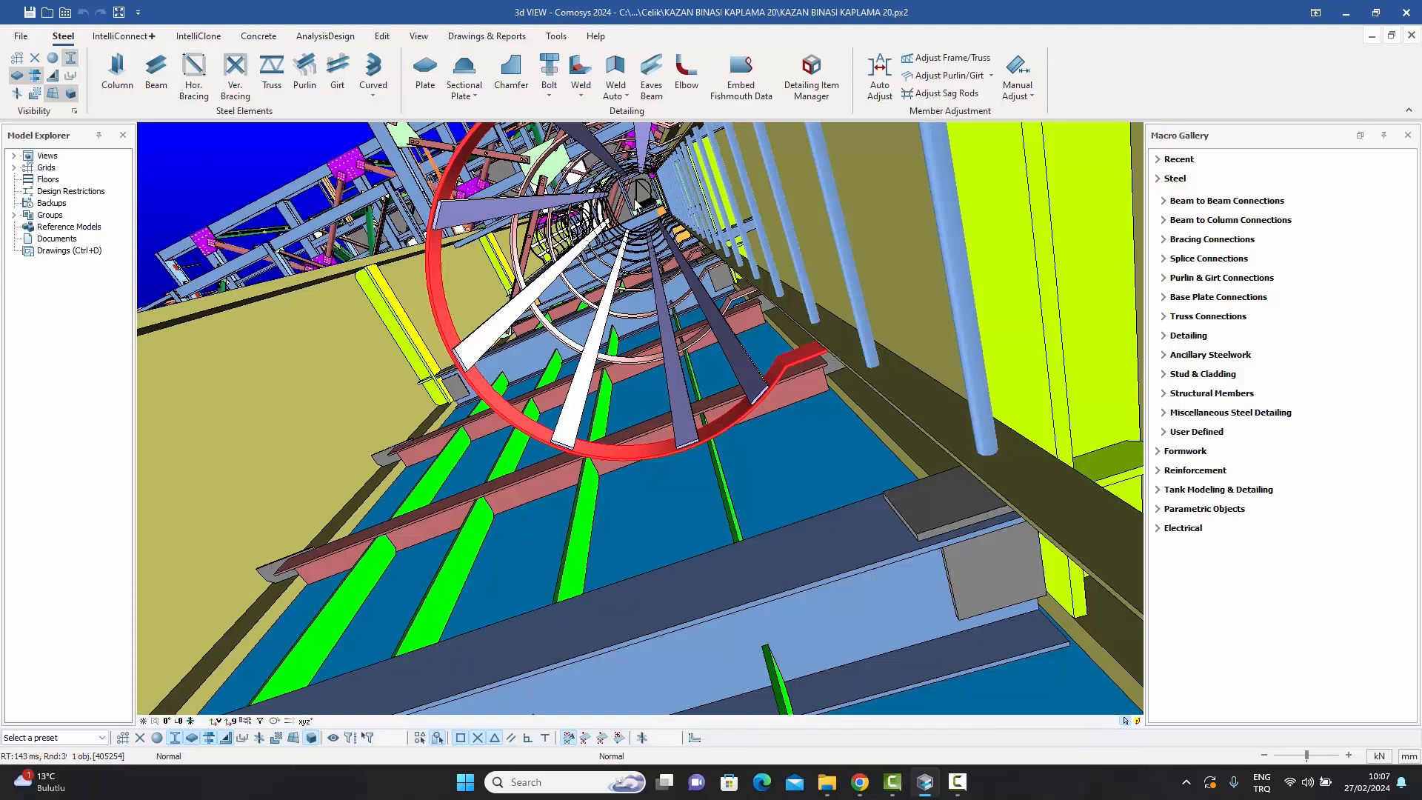
# - Inspect the caged ladders, platform framing and bolted beam-to-column connections of the boiler building model
pyautogui.scroll(3, 640, 419)
pyautogui.scroll(7, 640, 418)
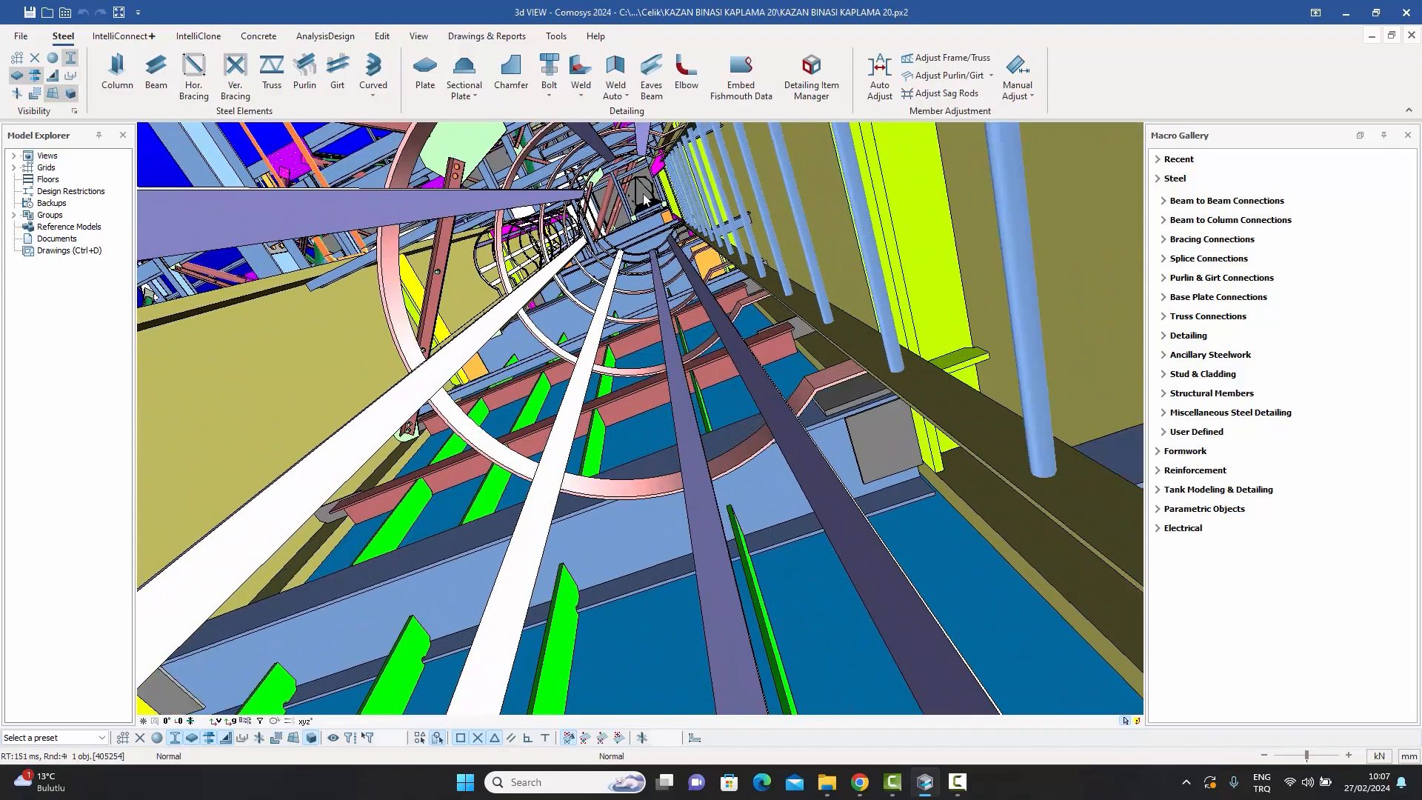
pyautogui.scroll(7, 640, 418)
pyautogui.scroll(7, 640, 419)
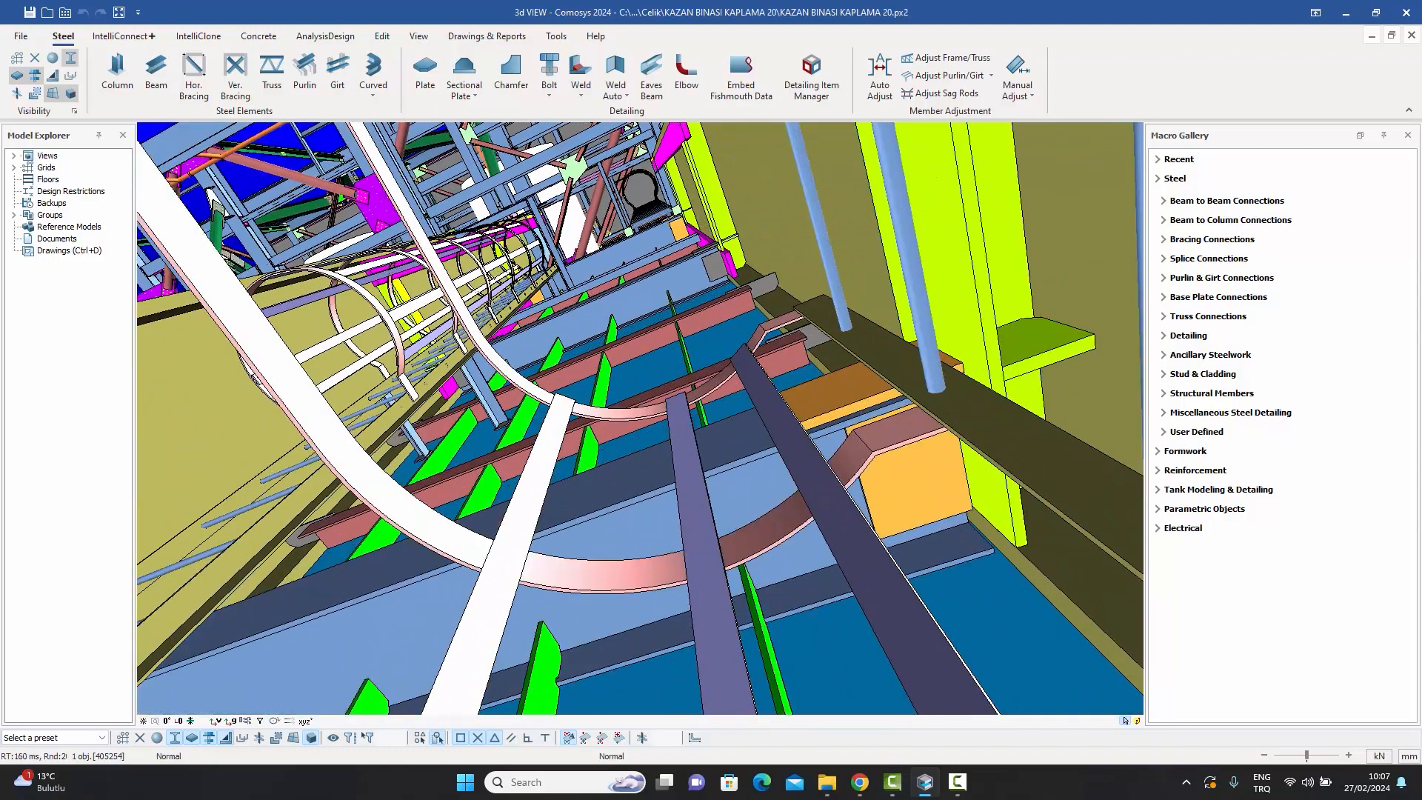
pyautogui.scroll(4, 640, 418)
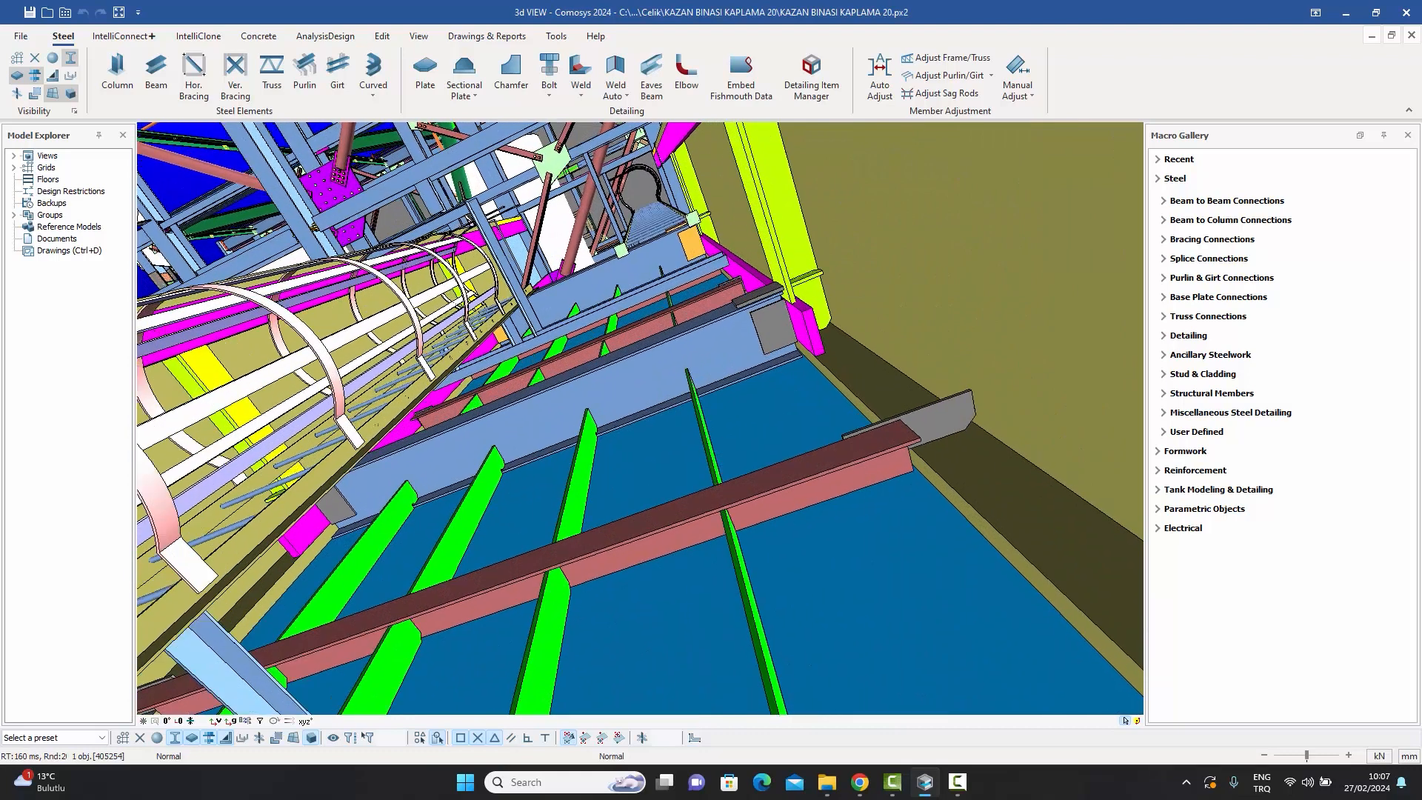
pyautogui.scroll(4, 640, 418)
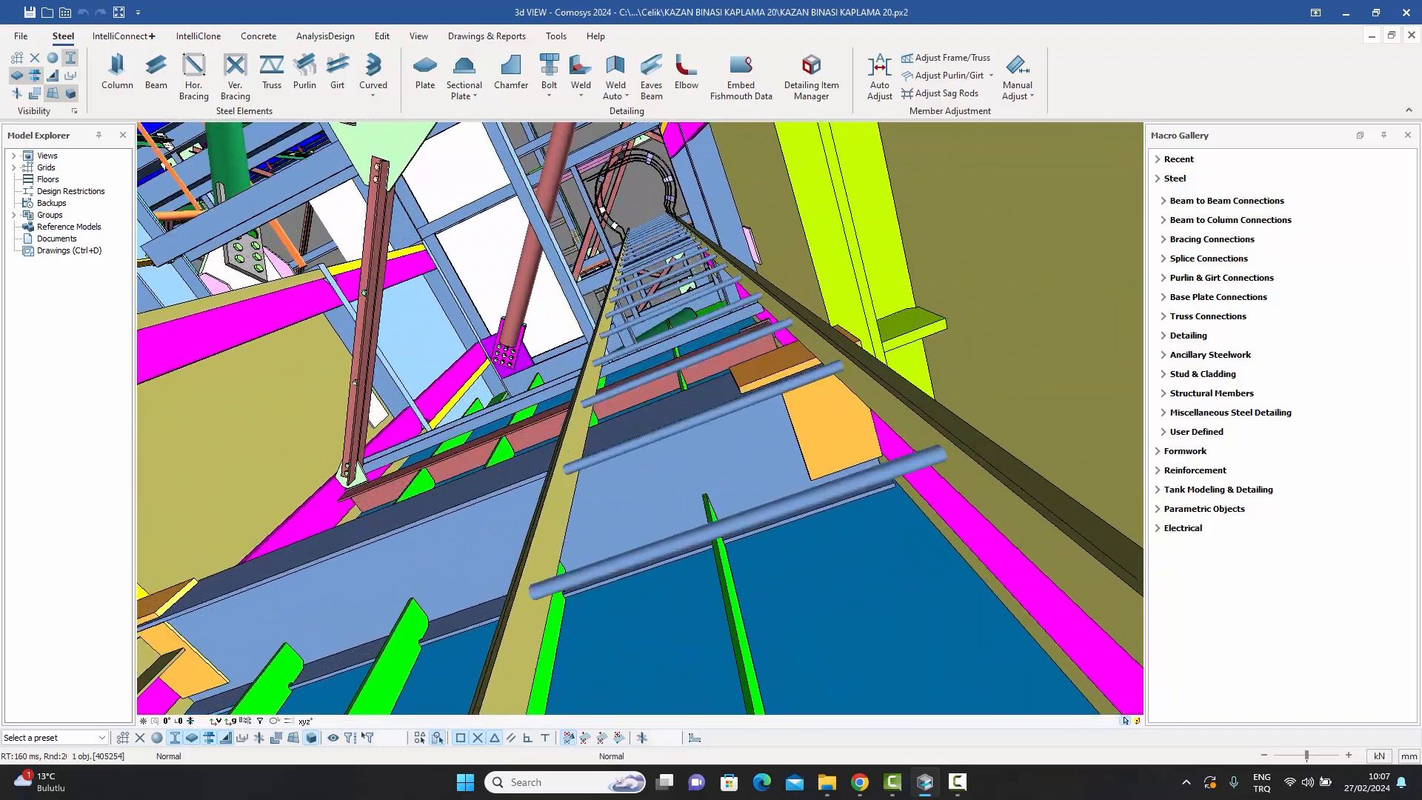
pyautogui.scroll(3, 640, 419)
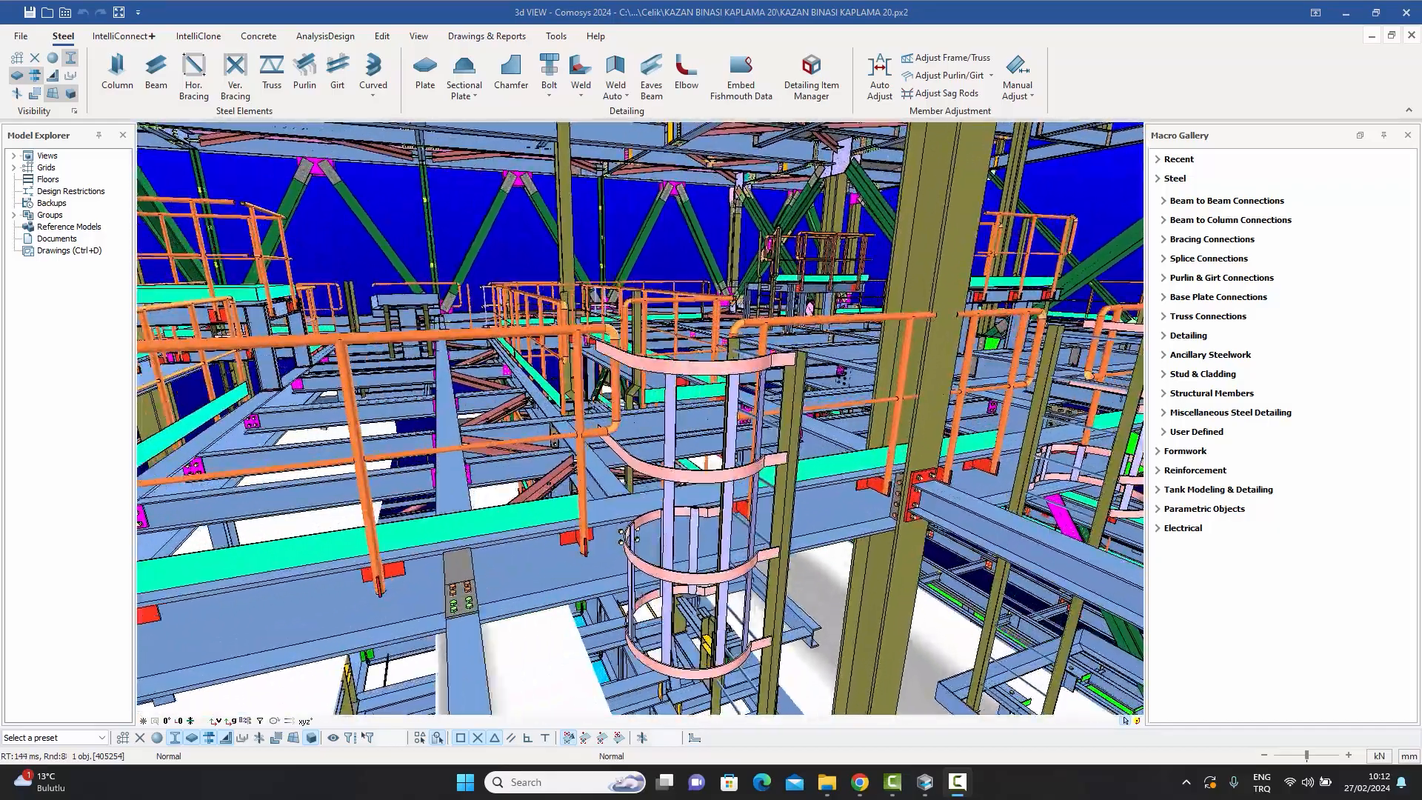
pyautogui.scroll(3, 820, 339)
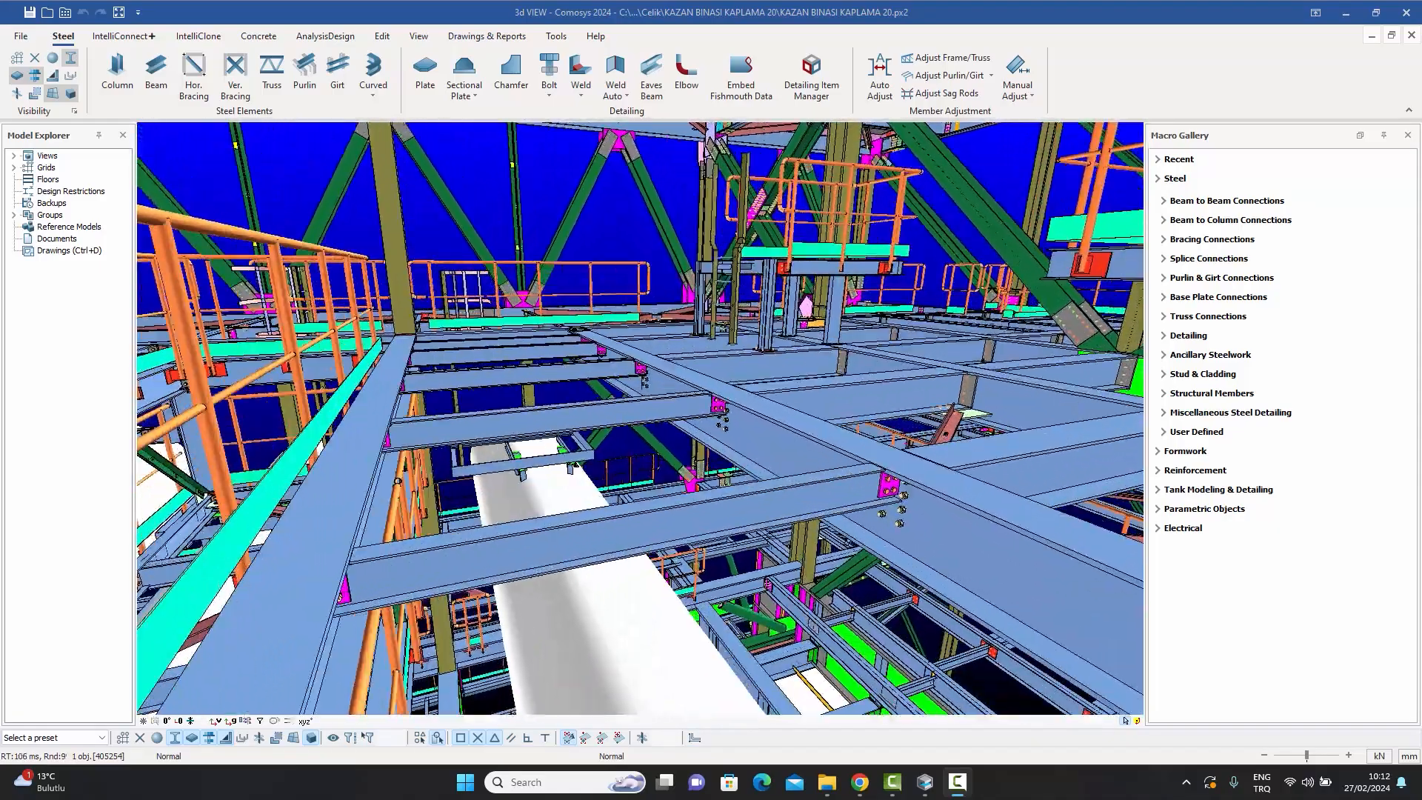
pyautogui.scroll(2, 817, 289)
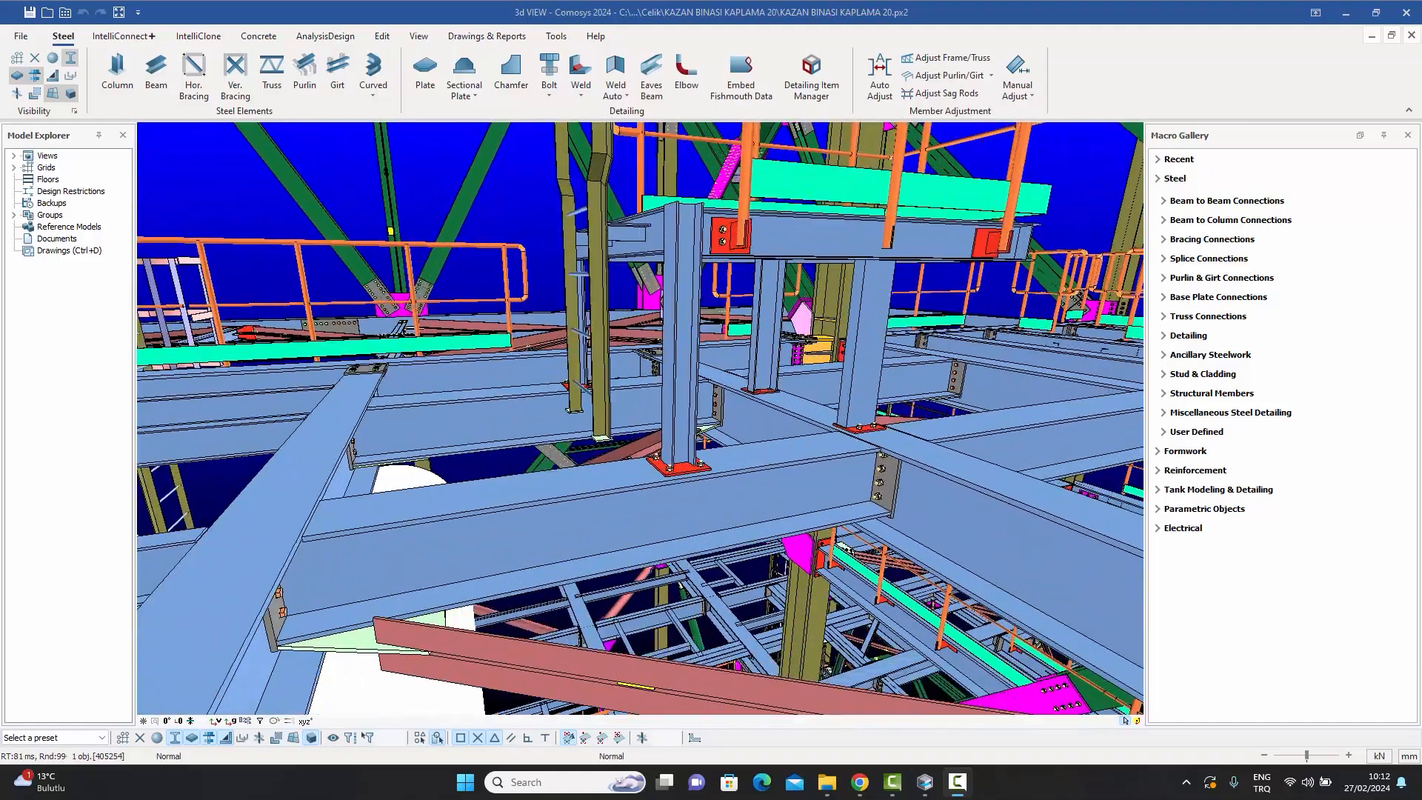
pyautogui.scroll(2, 805, 304)
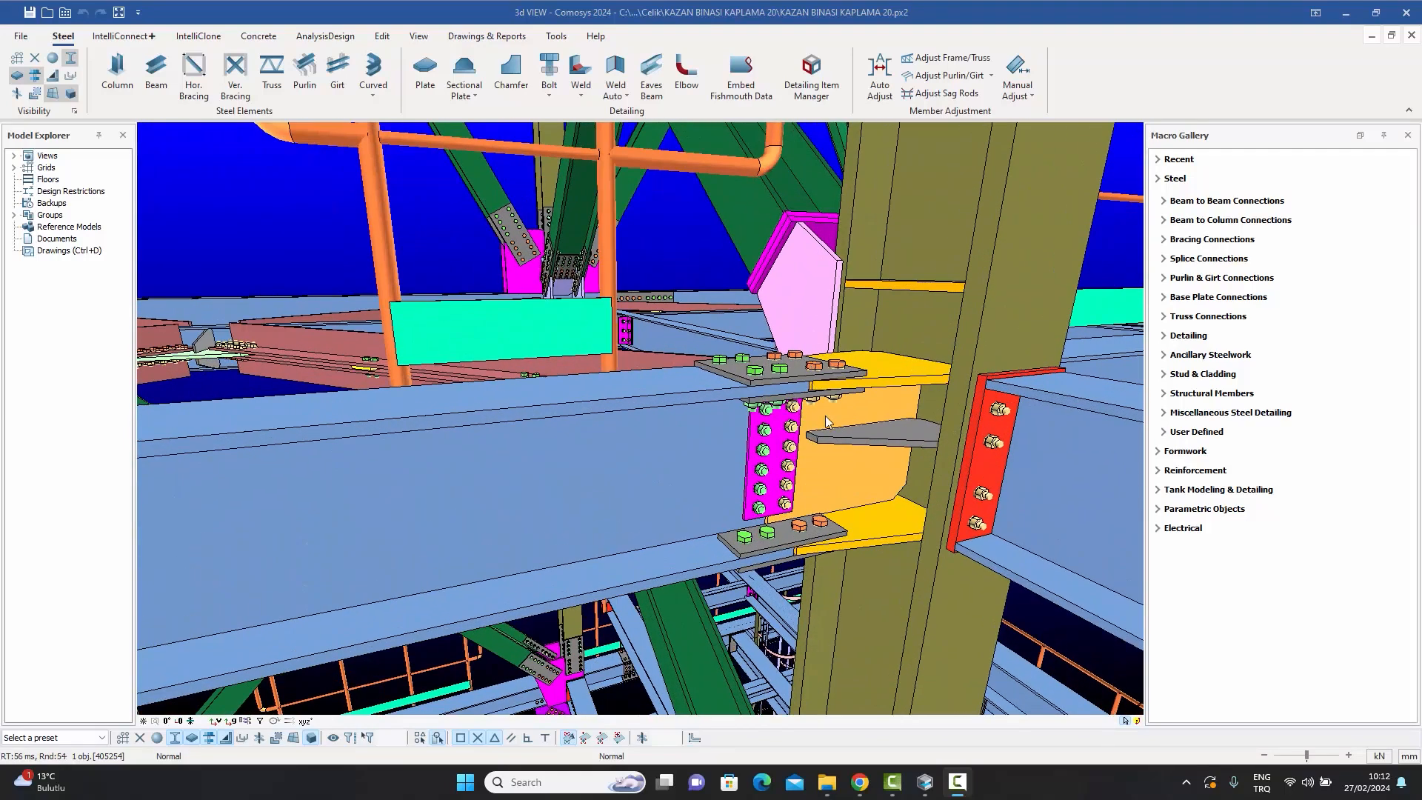
pyautogui.moveTo(826, 422); pyautogui.dragTo(785, 387, button='middle')
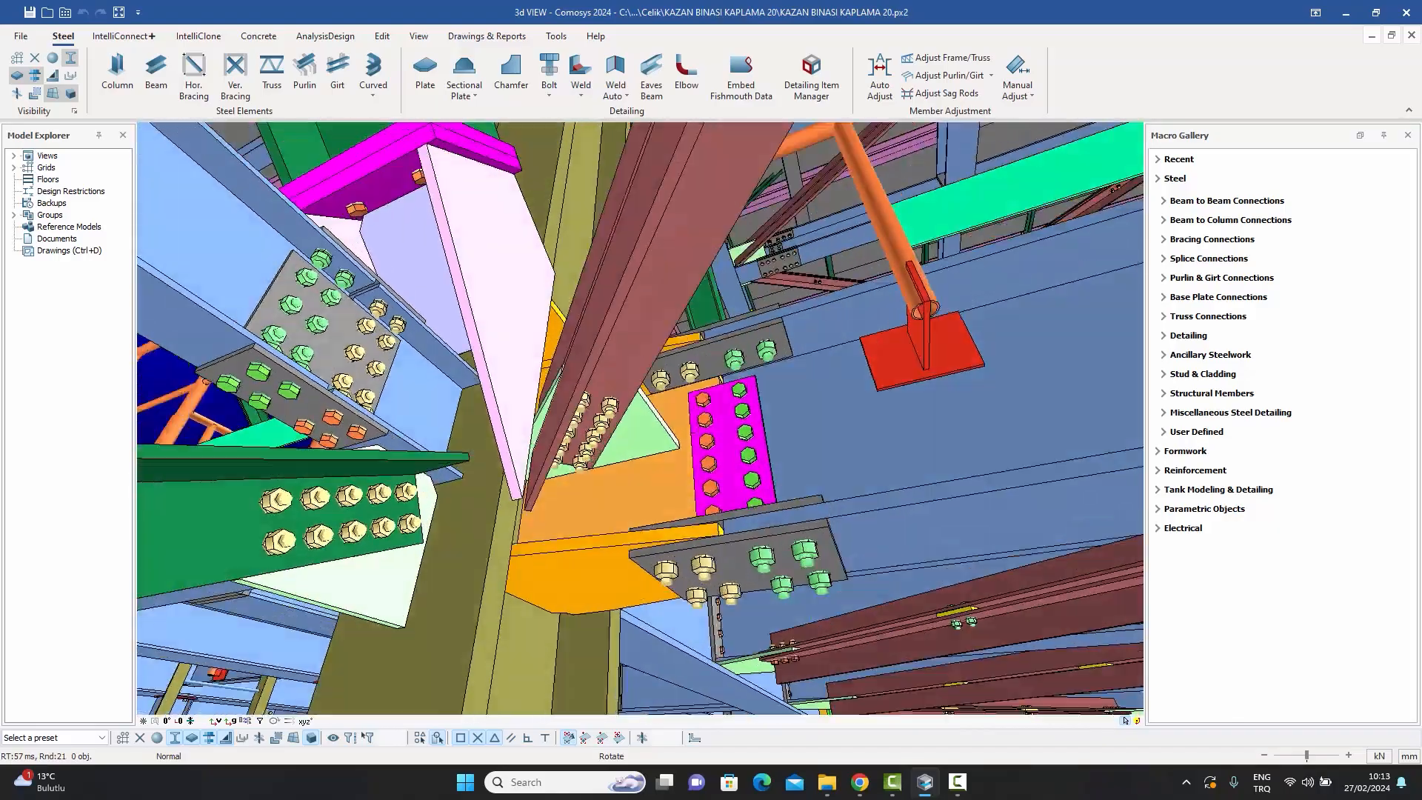
pyautogui.moveTo(800, 355); pyautogui.dragTo(244, 548, button='middle')
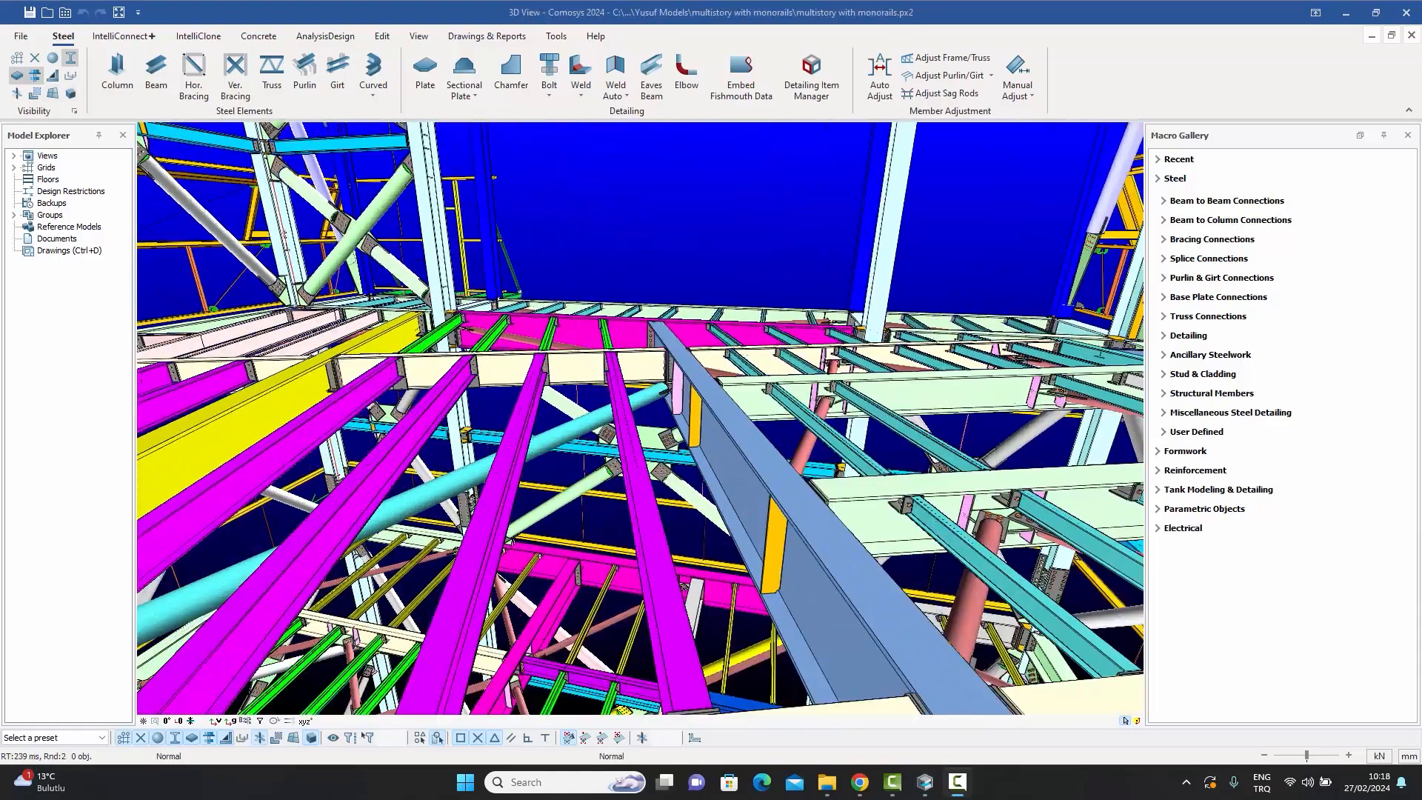
# - Review the geometry, general, detailing and design properties of the blue outer column in the multistory model
pyautogui.scroll(2, 522, 418)
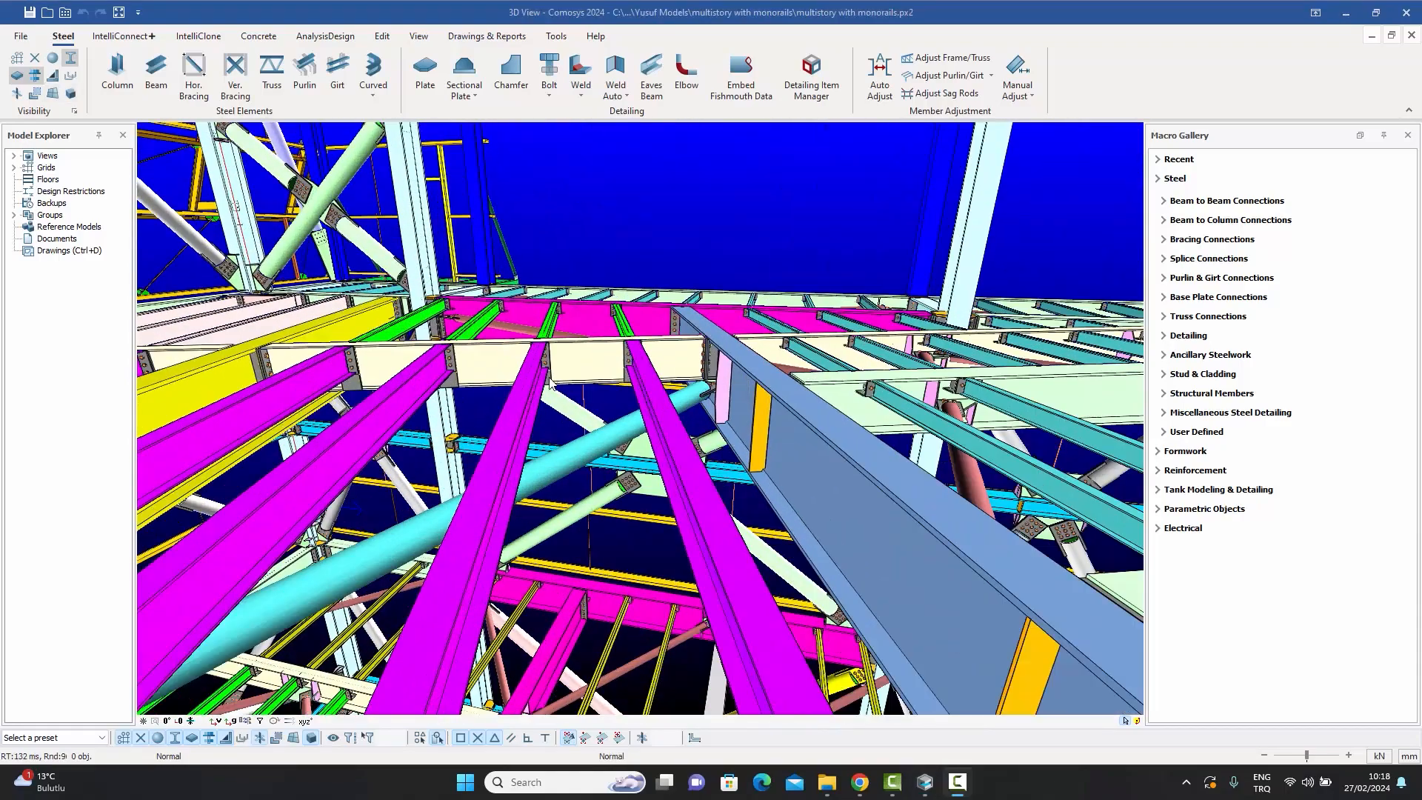
pyautogui.moveTo(578, 415); pyautogui.dragTo(559, 282, button='middle')
pyautogui.moveTo(535, 363); pyautogui.dragTo(549, 452, button='middle')
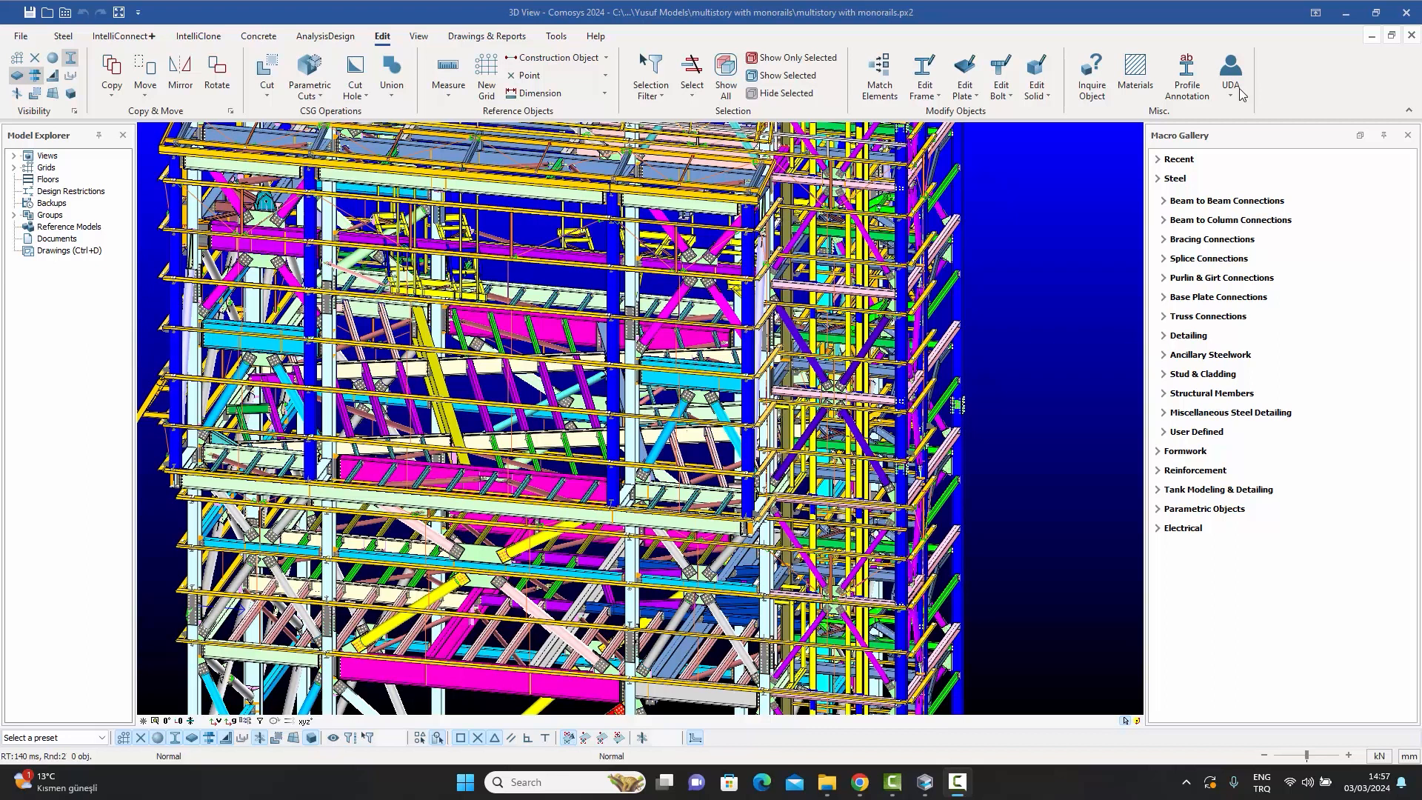
pyautogui.doubleClick(975, 297)
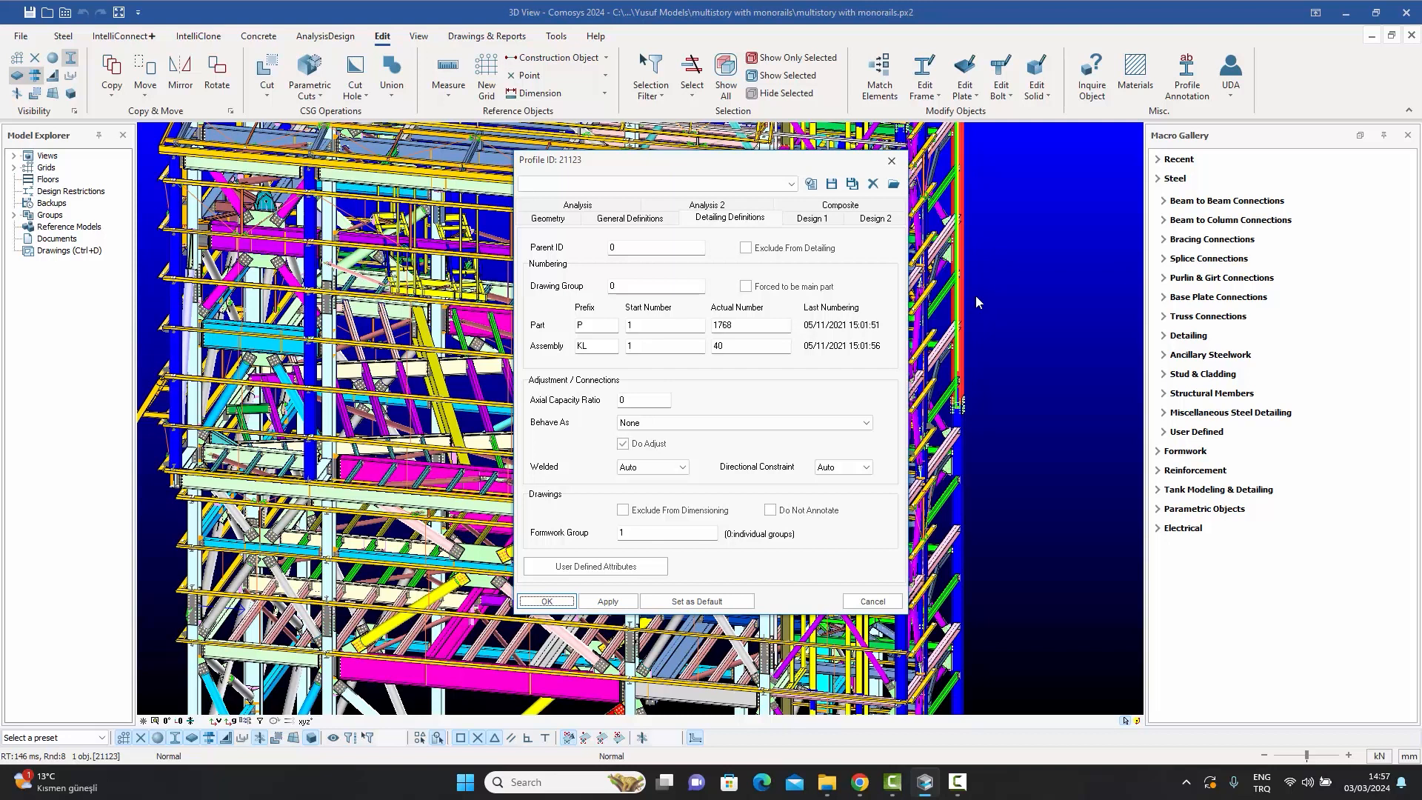
pyautogui.click(542, 221)
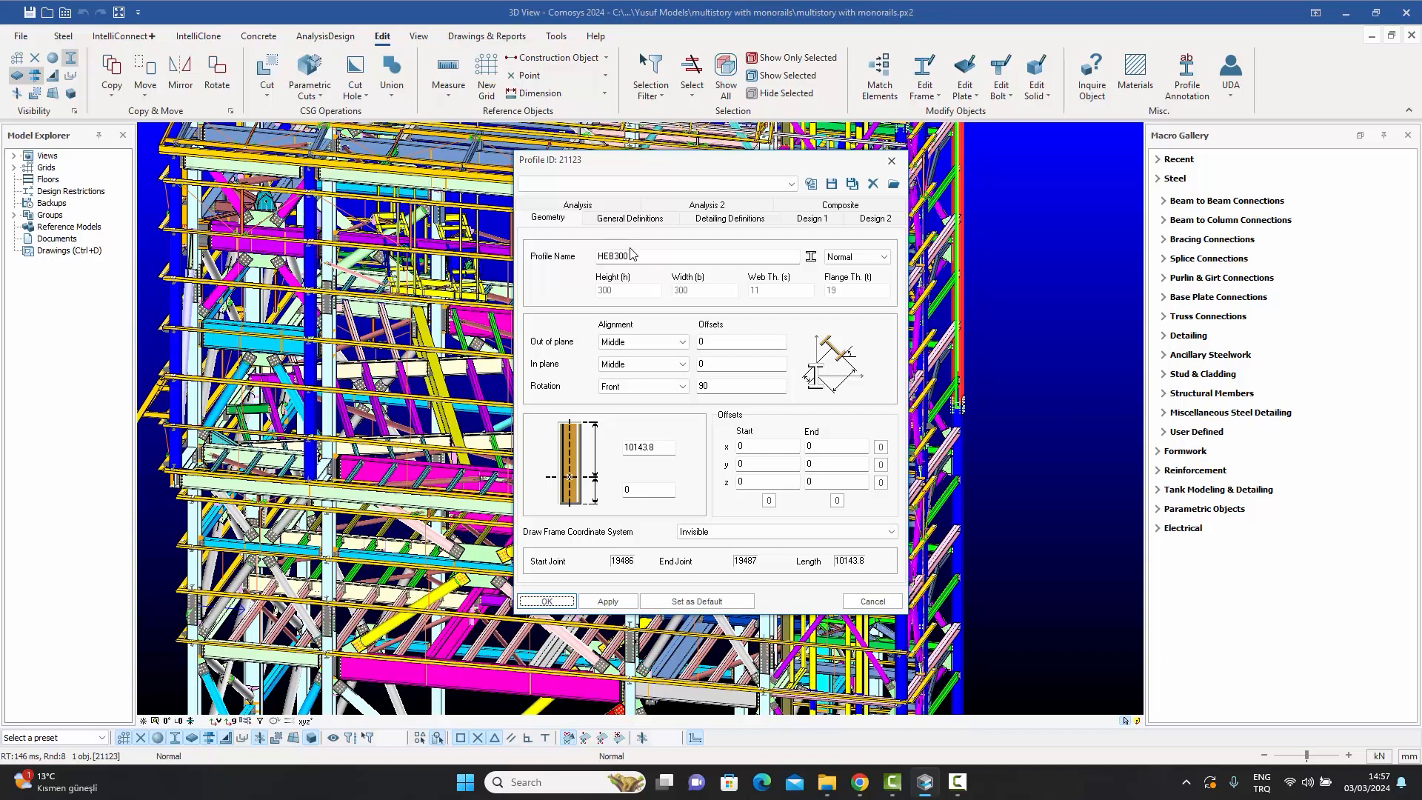
pyautogui.click(641, 221)
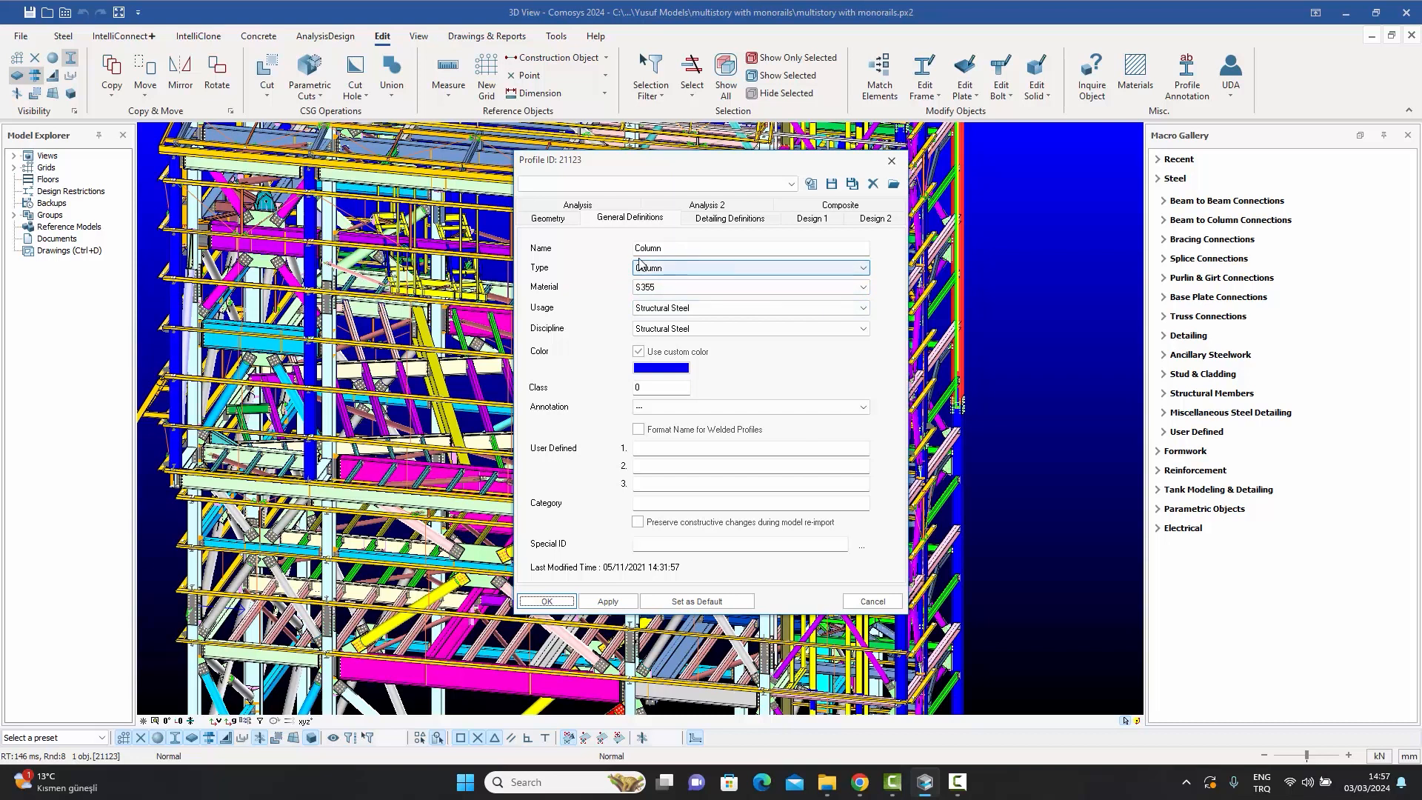
pyautogui.click(726, 220)
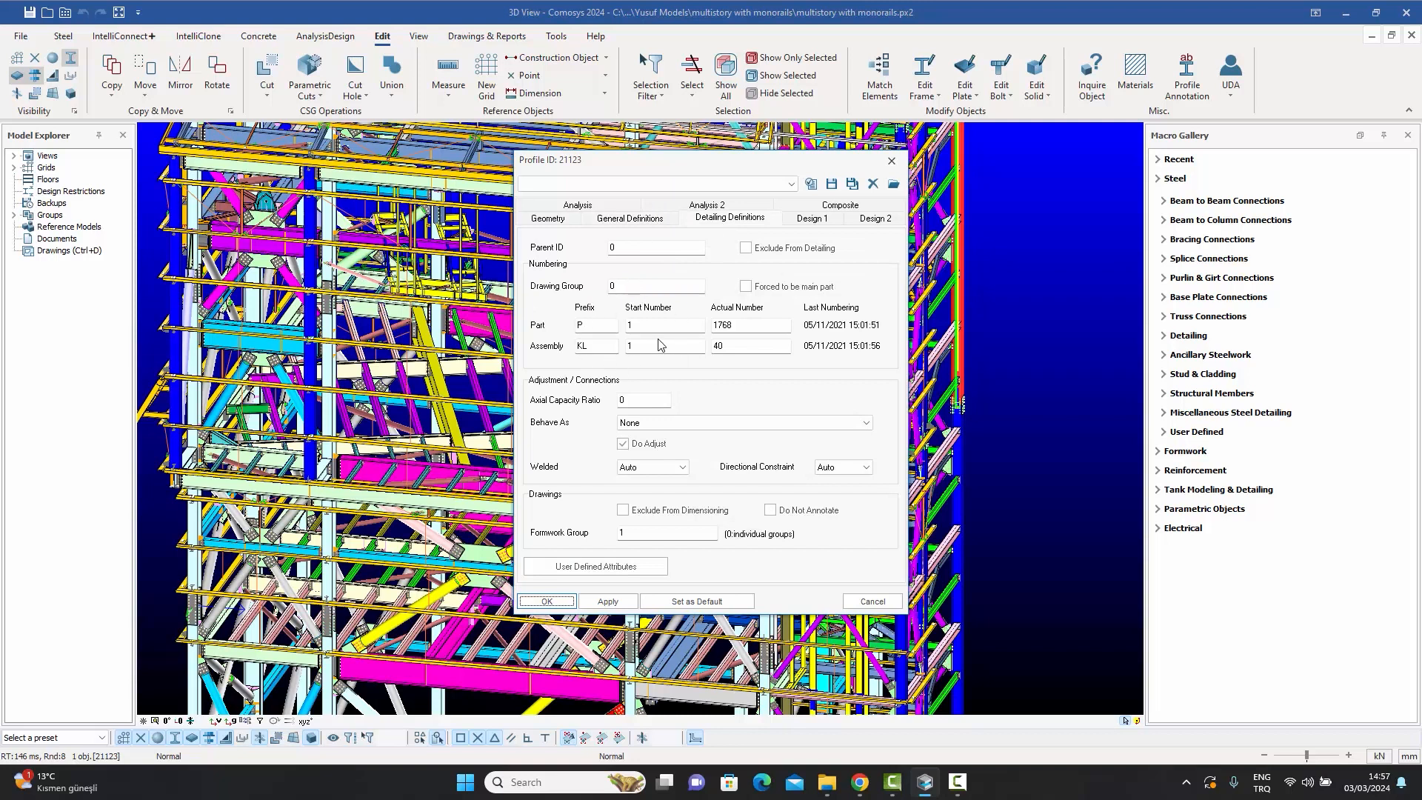
pyautogui.click(805, 223)
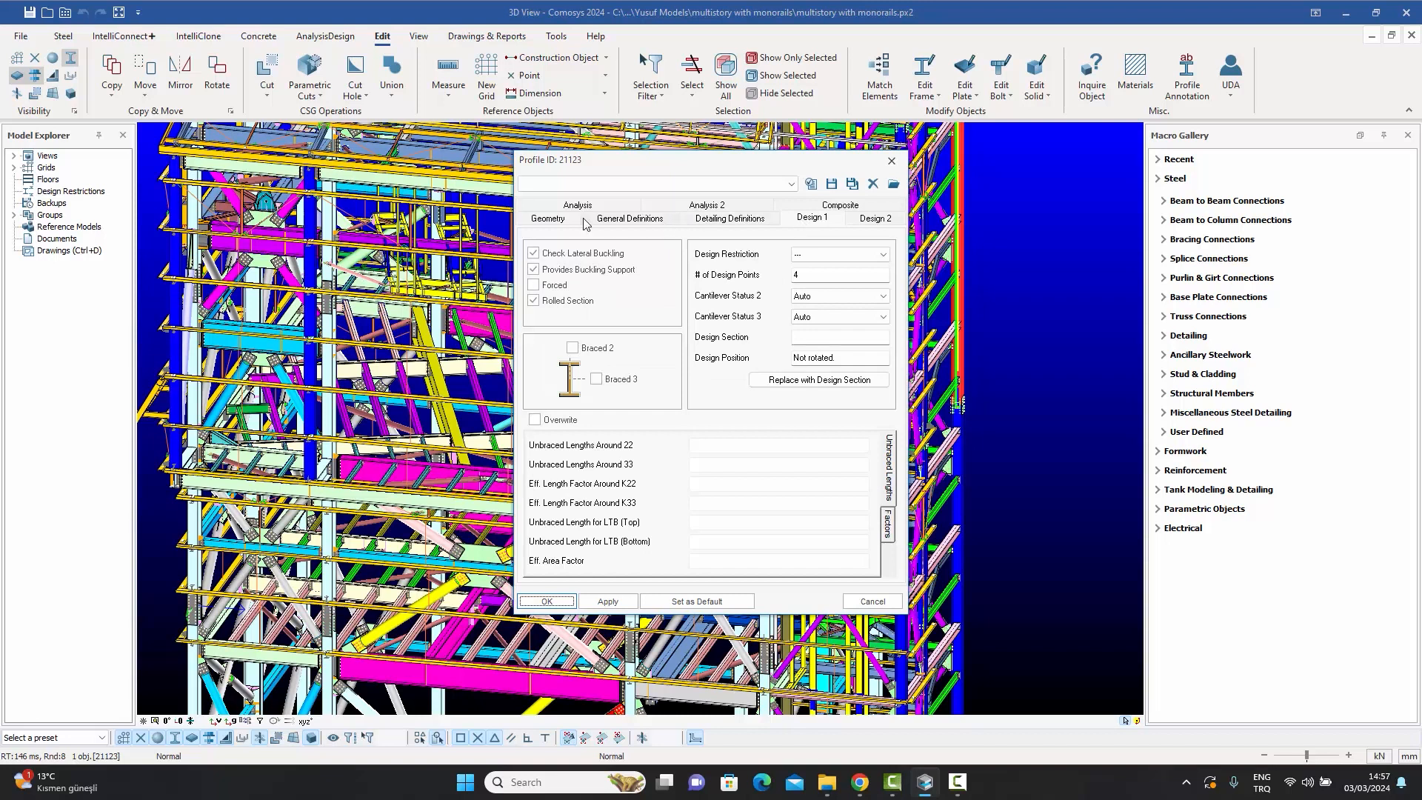
pyautogui.click(536, 222)
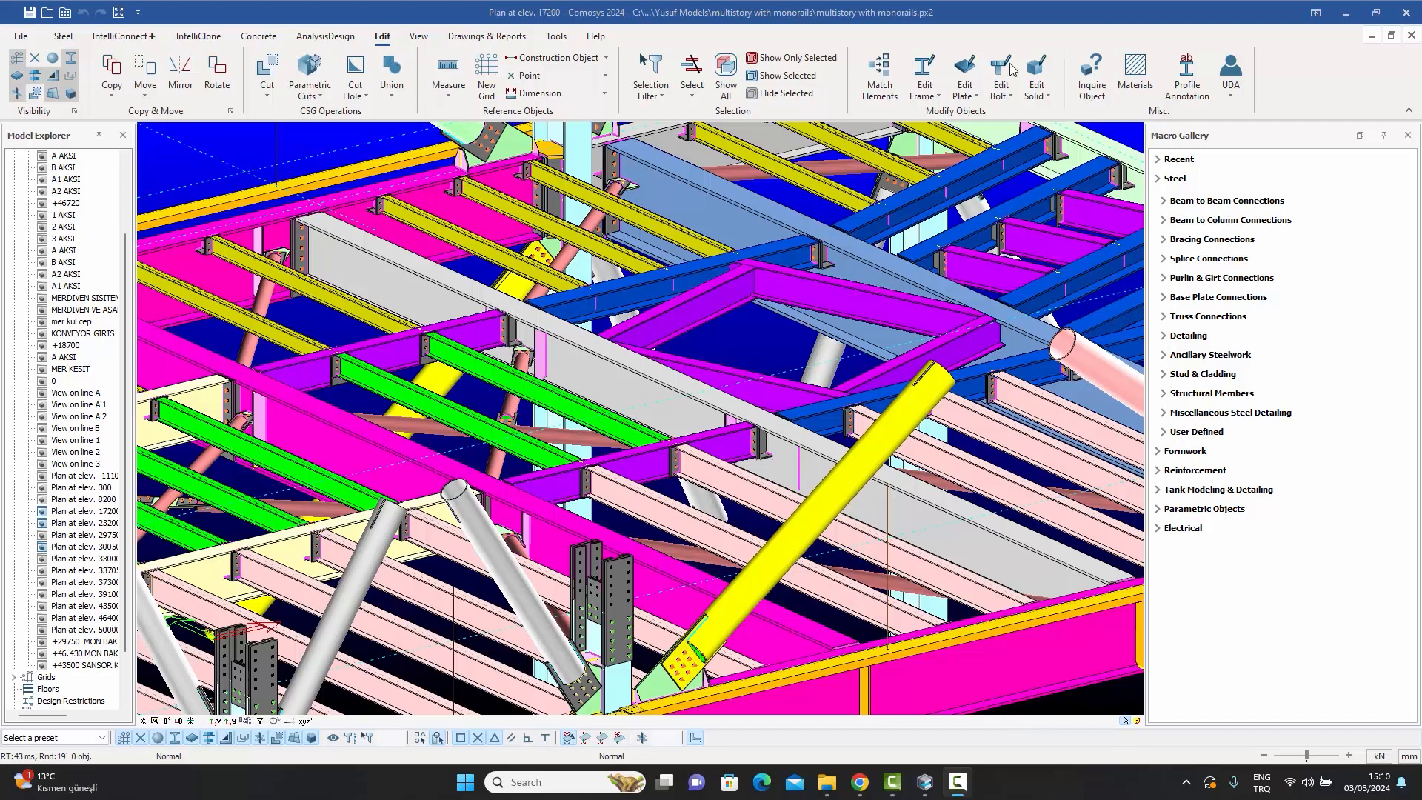
# - Open the user-defined attribute definitions and enter Finish as the group caption of a new attribute
pyautogui.click(1229, 75)
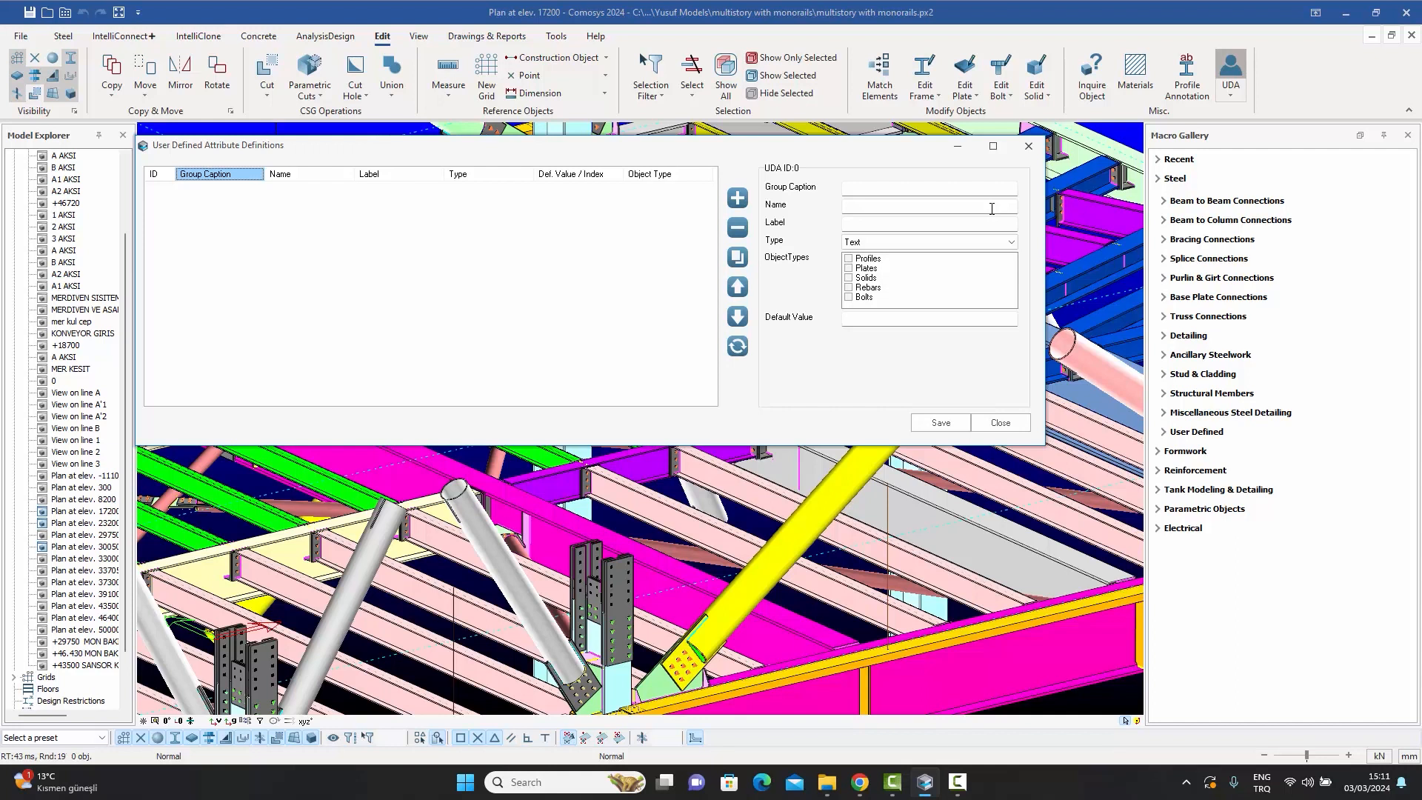
pyautogui.click(1014, 244)
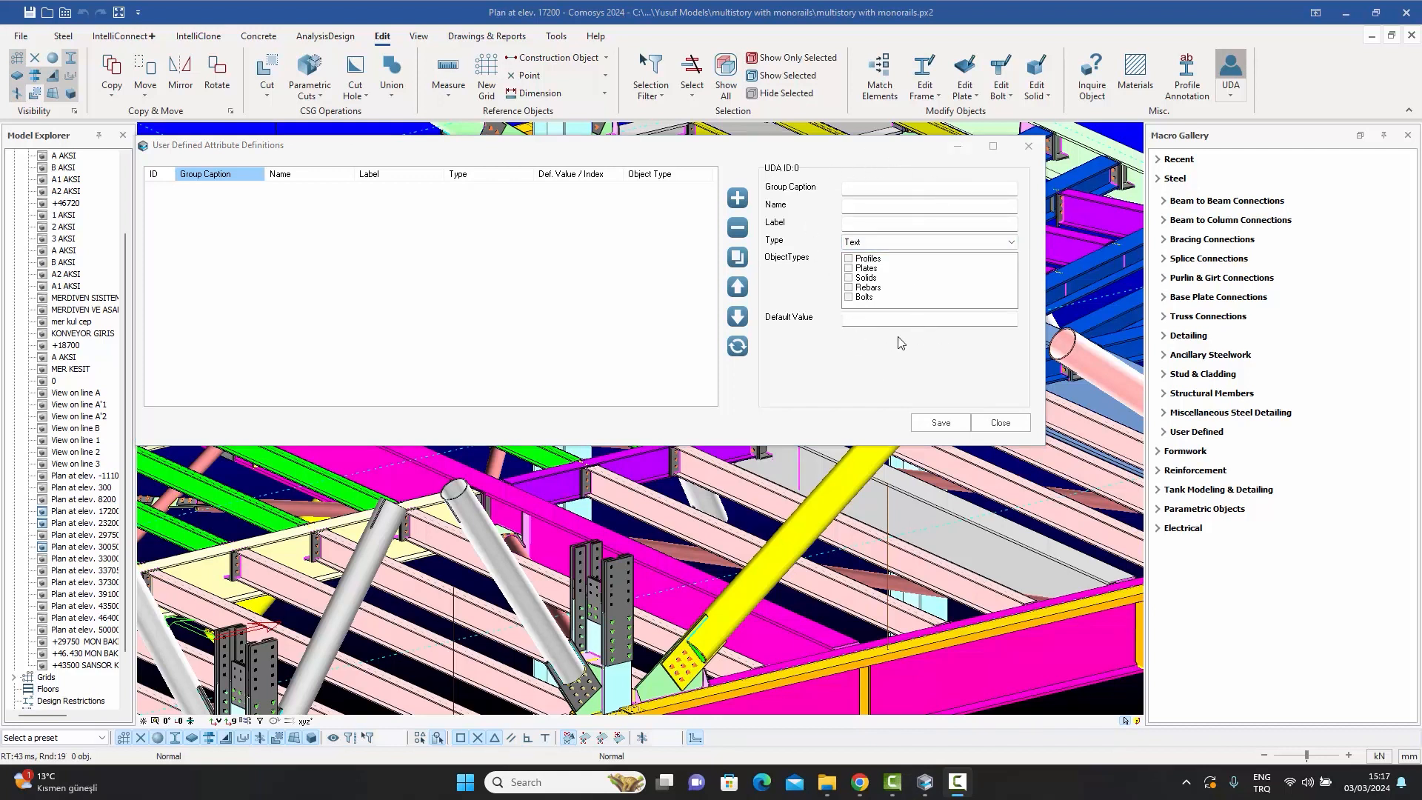
pyautogui.click(866, 189)
pyautogui.write('F')
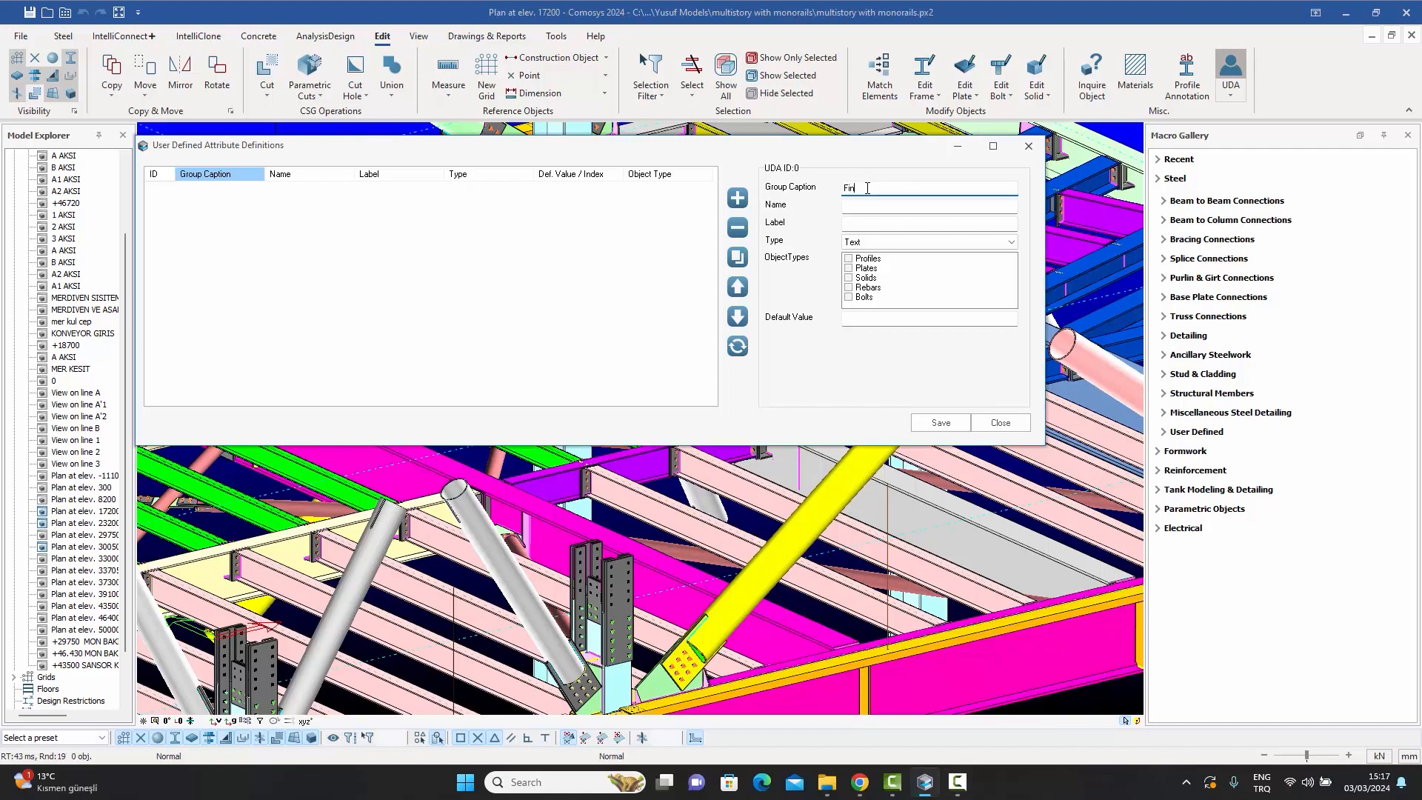
pyautogui.press('BackSpace')
pyautogui.write('Finish')
# - Enter Surface Finish as both the name and the label of the new attribute
pyautogui.click(859, 206)
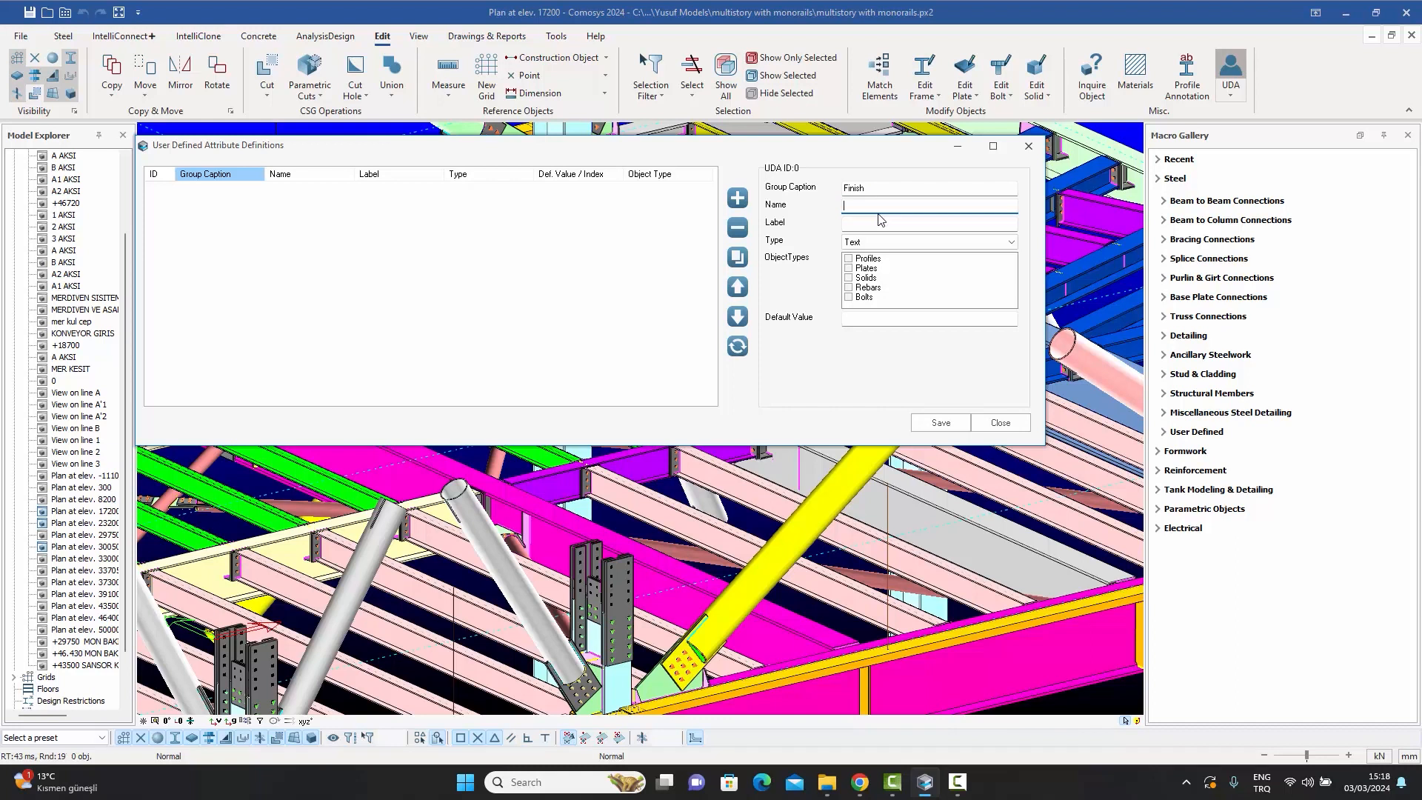
pyautogui.write('Surface Finish')
pyautogui.click(880, 224)
pyautogui.write('Surfa')
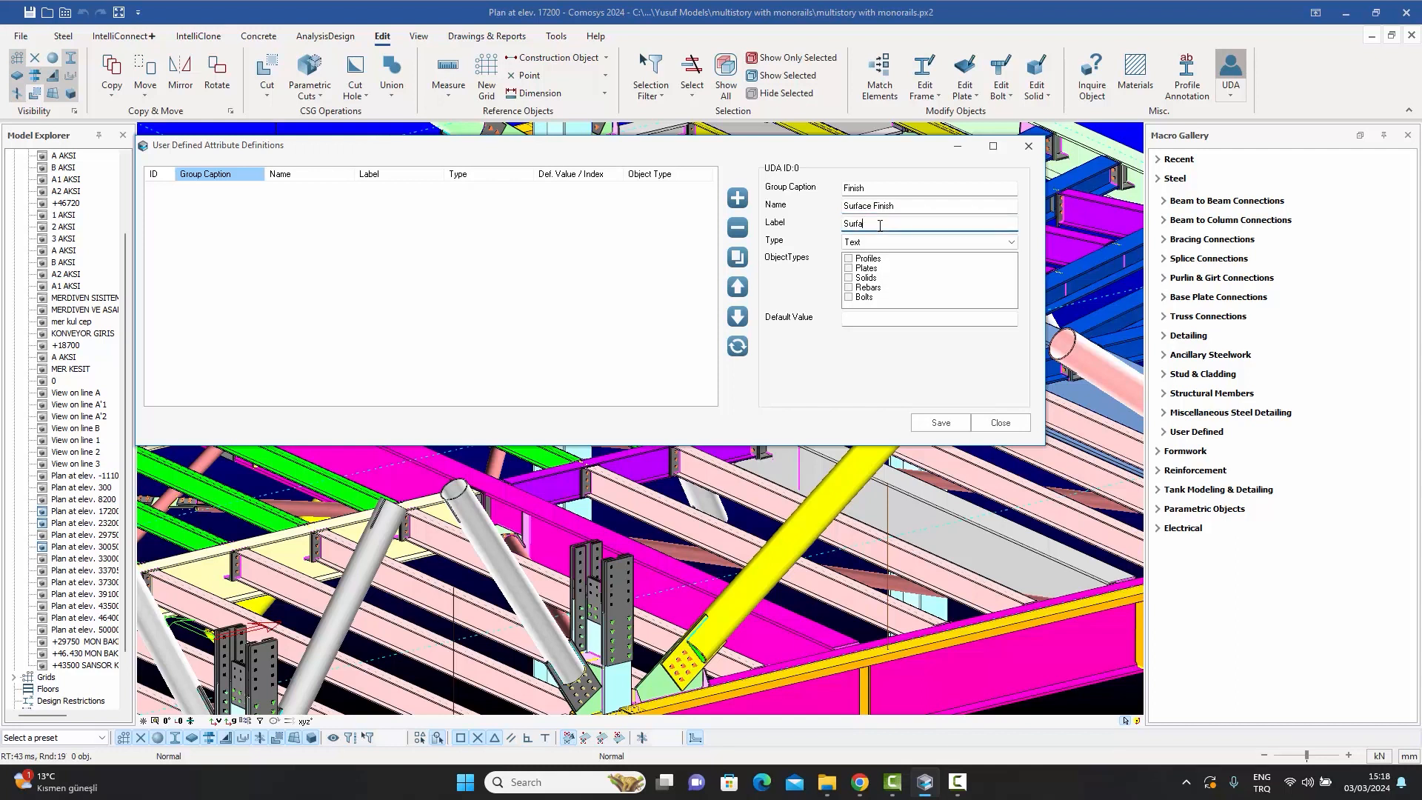
pyautogui.write('ce Finish')
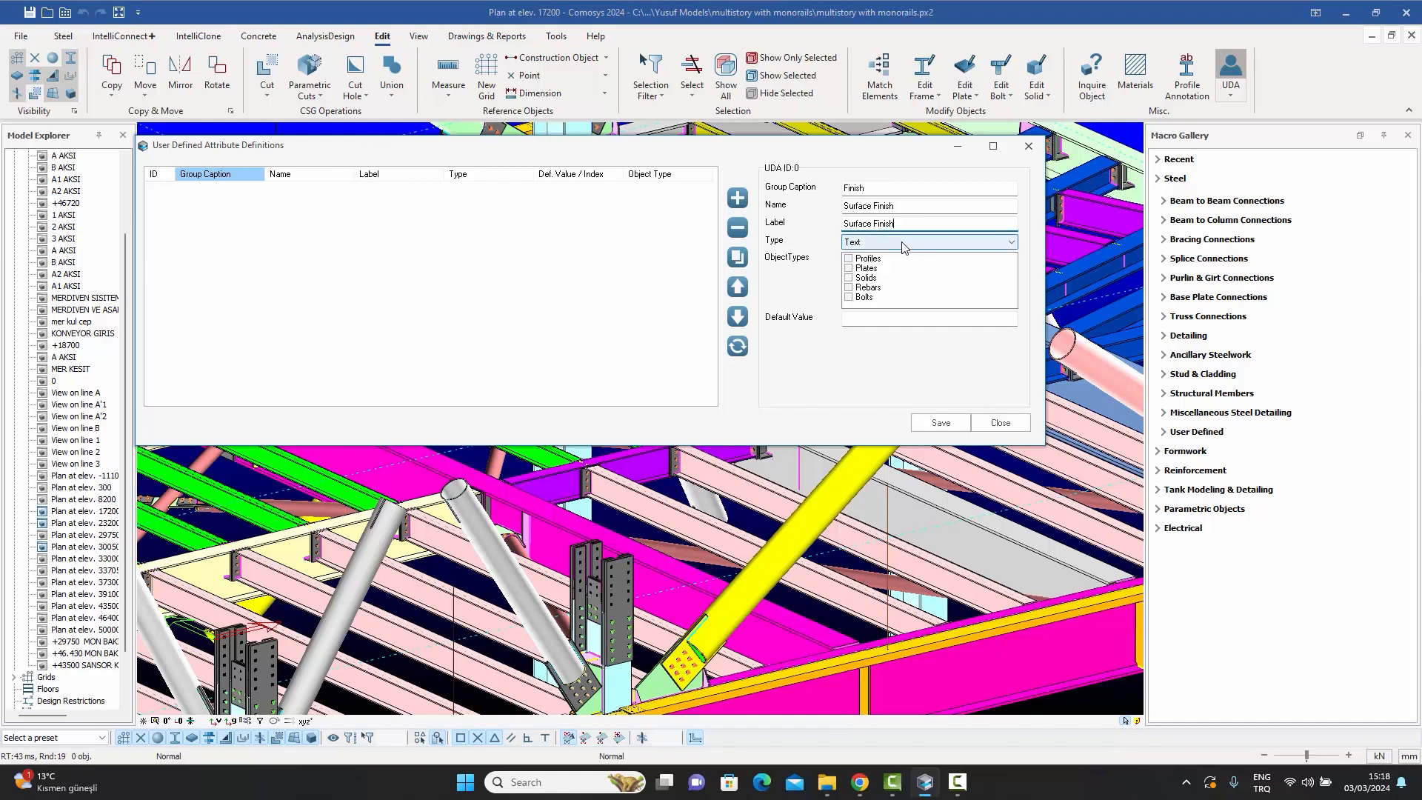
# - Set the attribute type to Text List and assign it to the Profiles and Plates object types
pyautogui.click(902, 242)
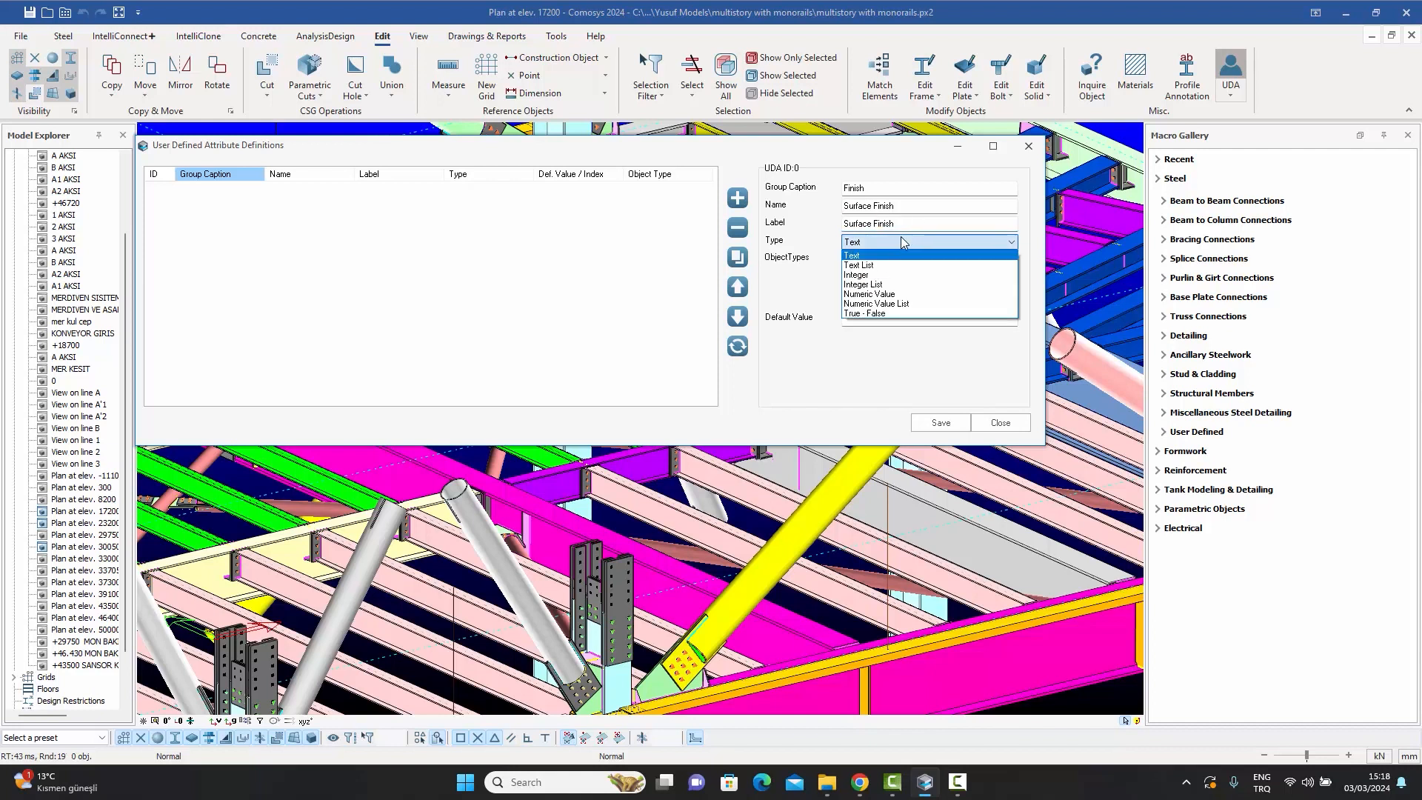
pyautogui.click(859, 265)
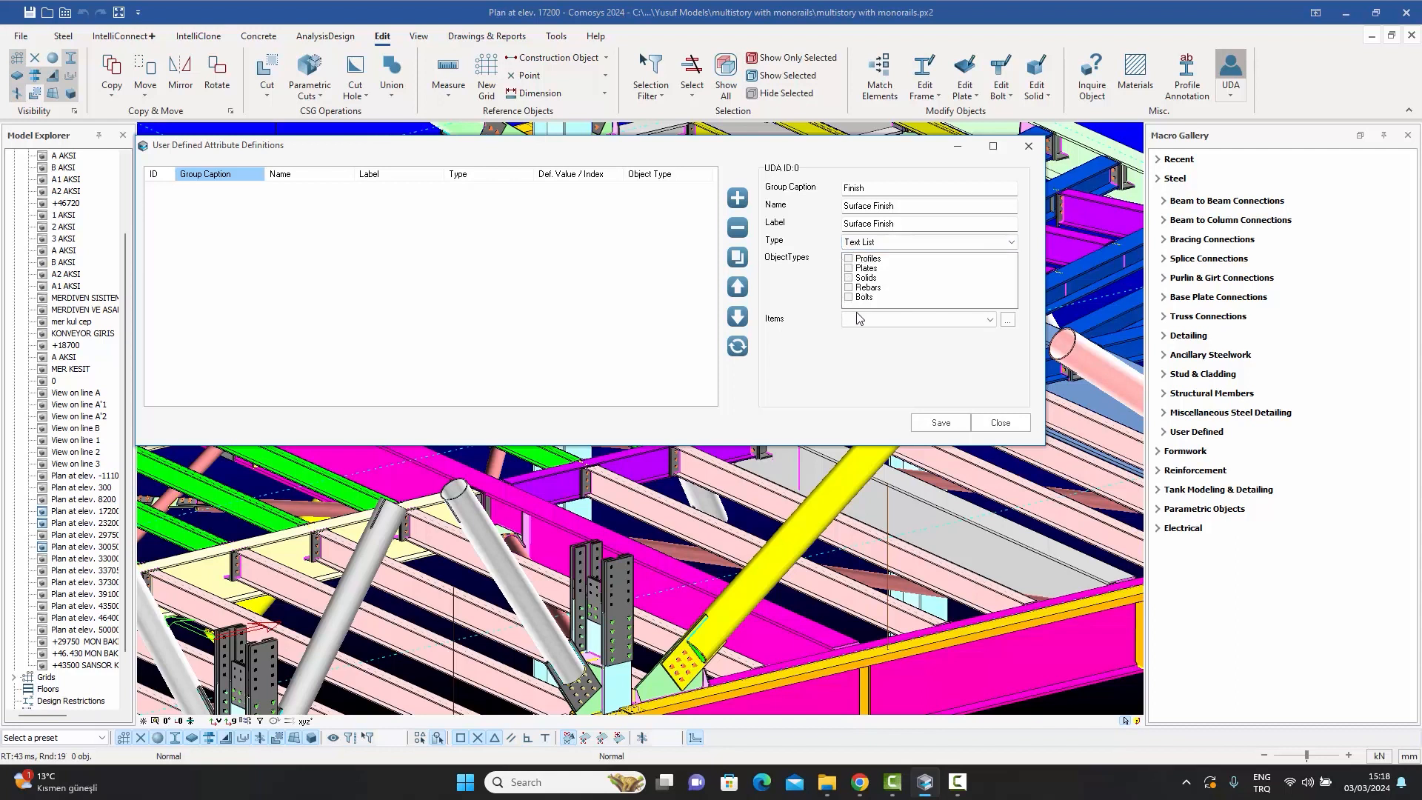
pyautogui.click(850, 259)
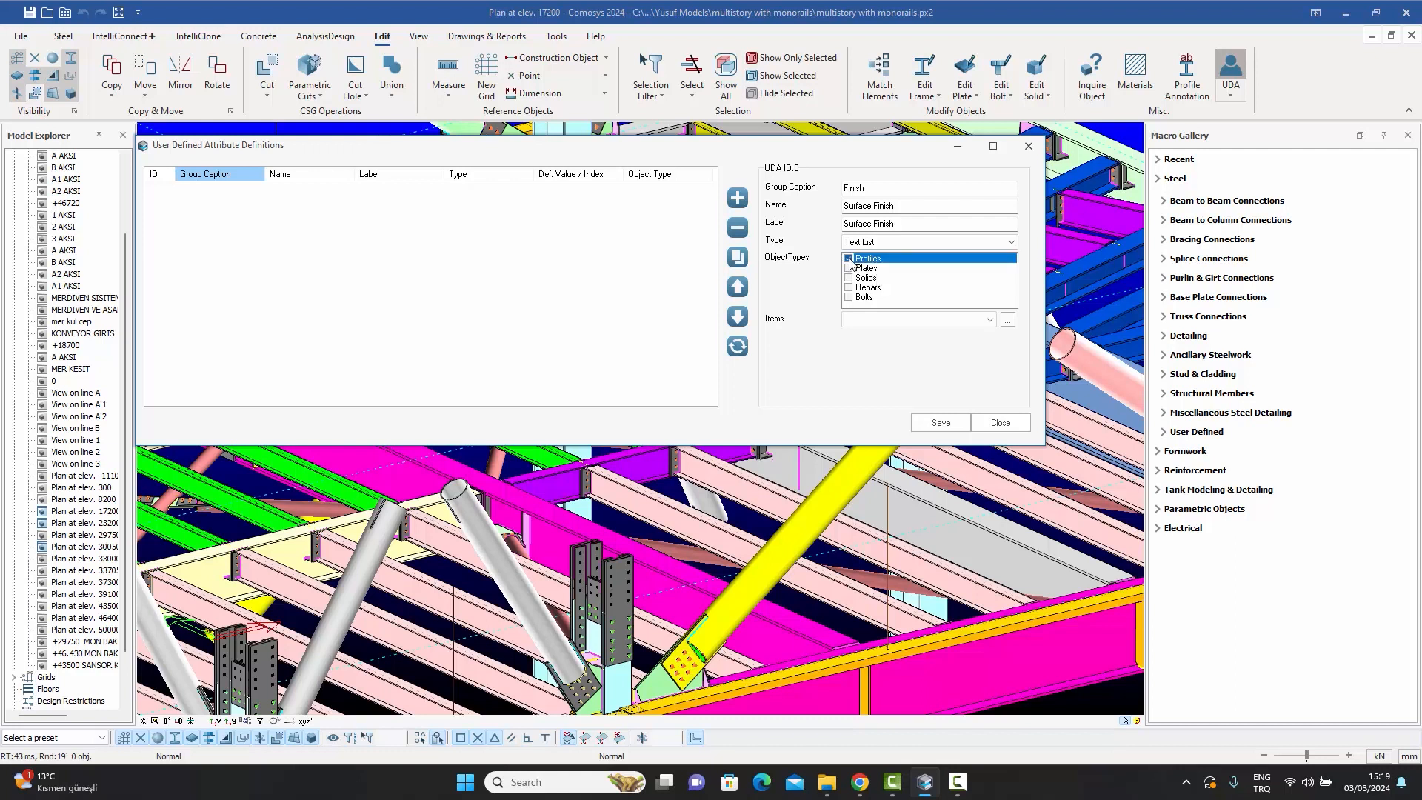
pyautogui.click(849, 268)
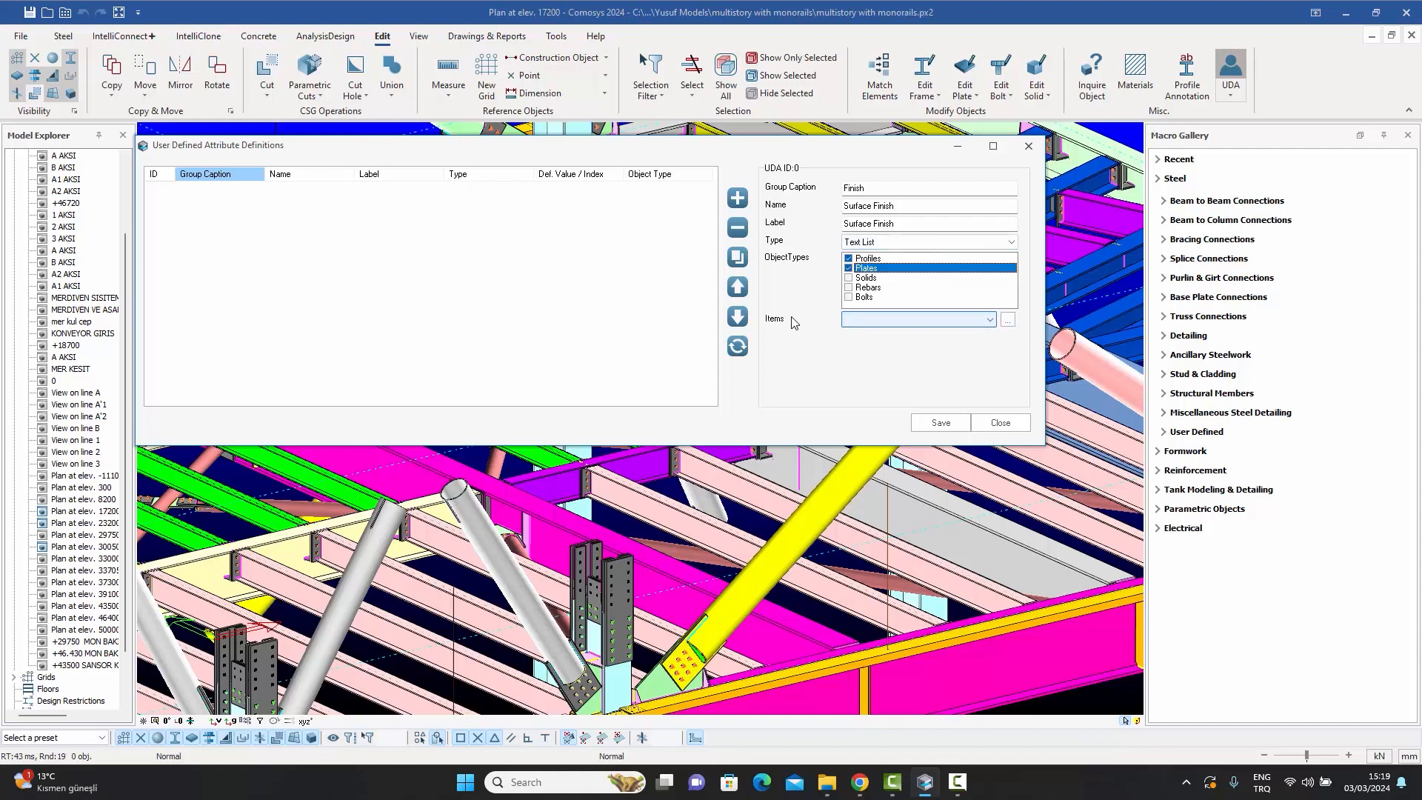
# - Enter Normal Paint and Fire Resistant Paint as list items and add the Surface Finish attribute to the definitions
pyautogui.click(1008, 322)
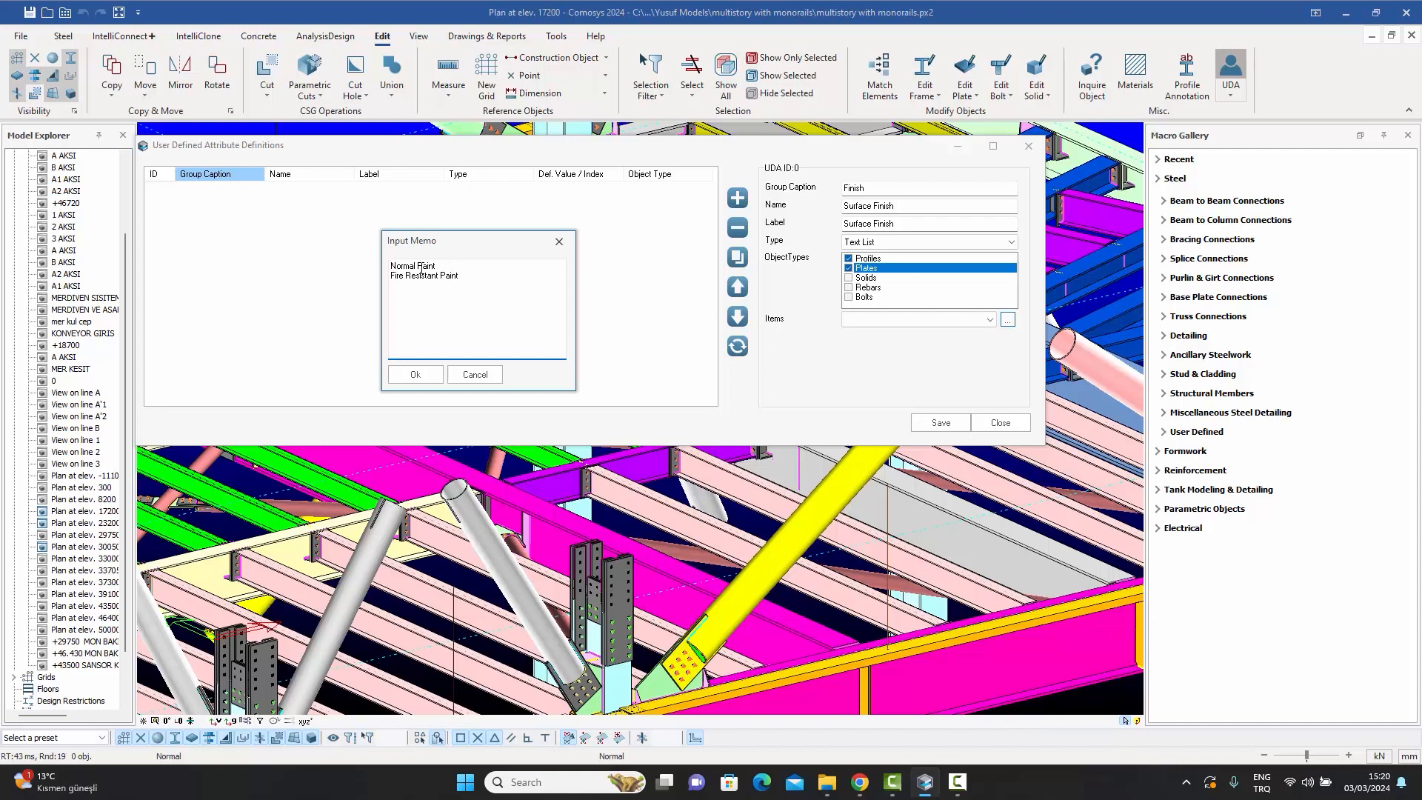
pyautogui.click(416, 376)
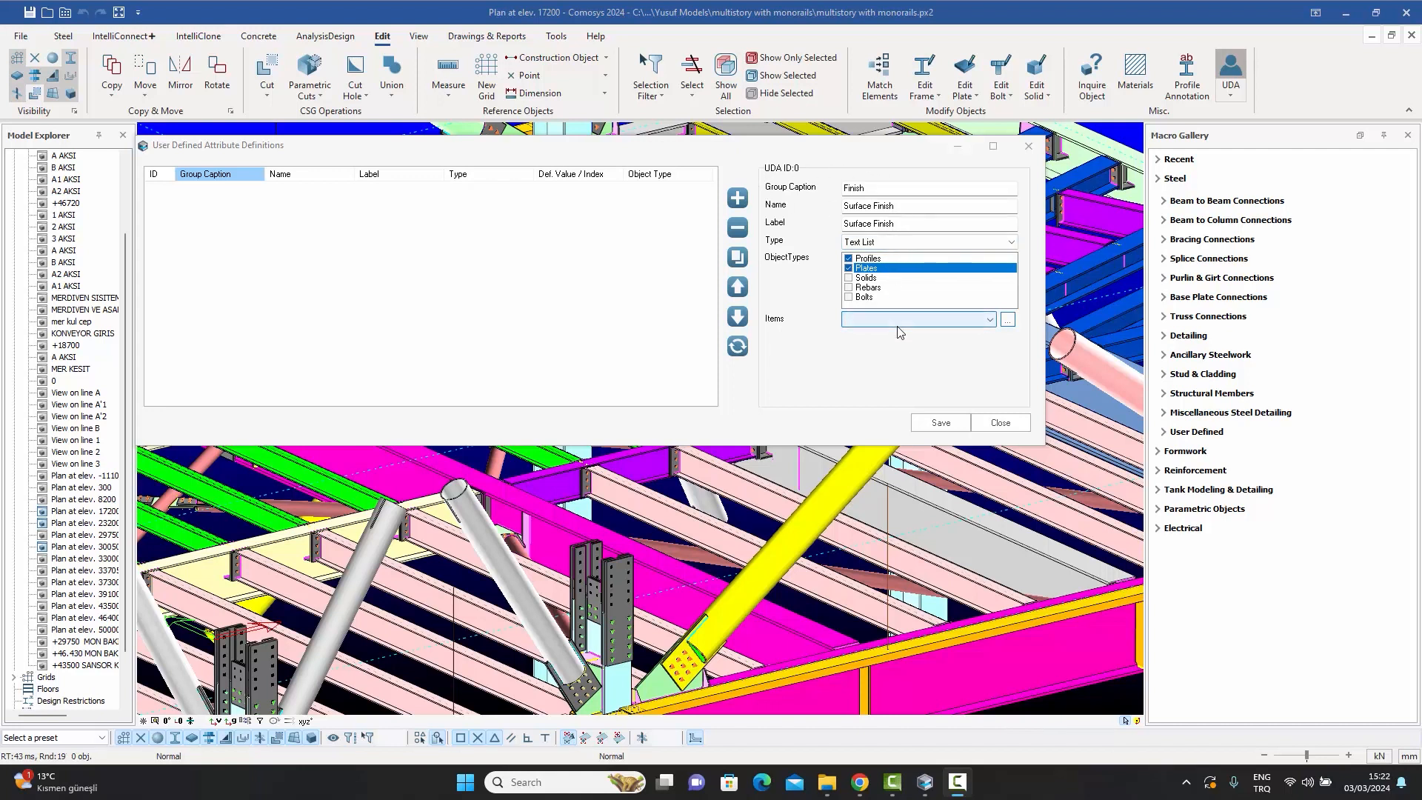
pyautogui.click(738, 199)
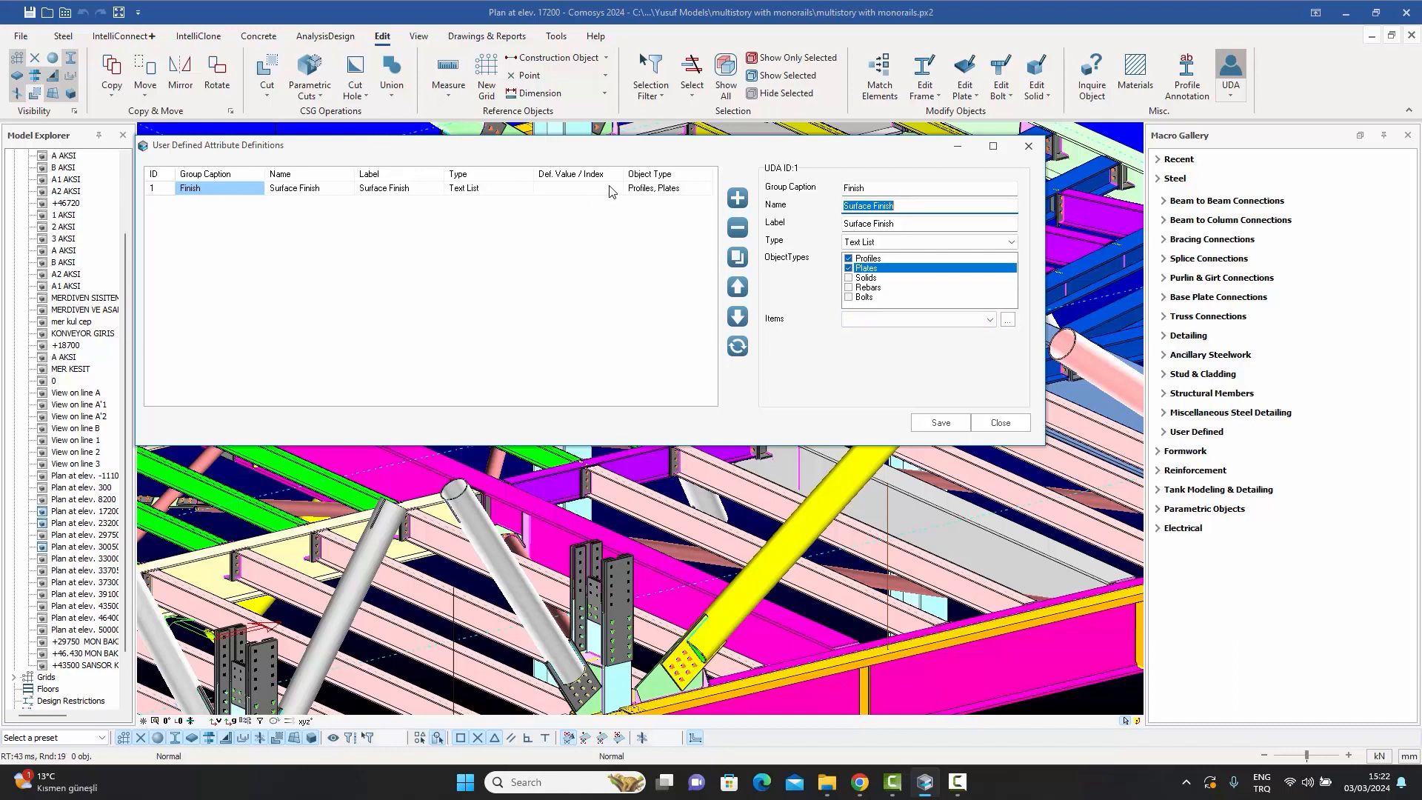
# - Save the user-defined attribute definitions, accepting the clearing of the undo list, and close them
pyautogui.click(940, 423)
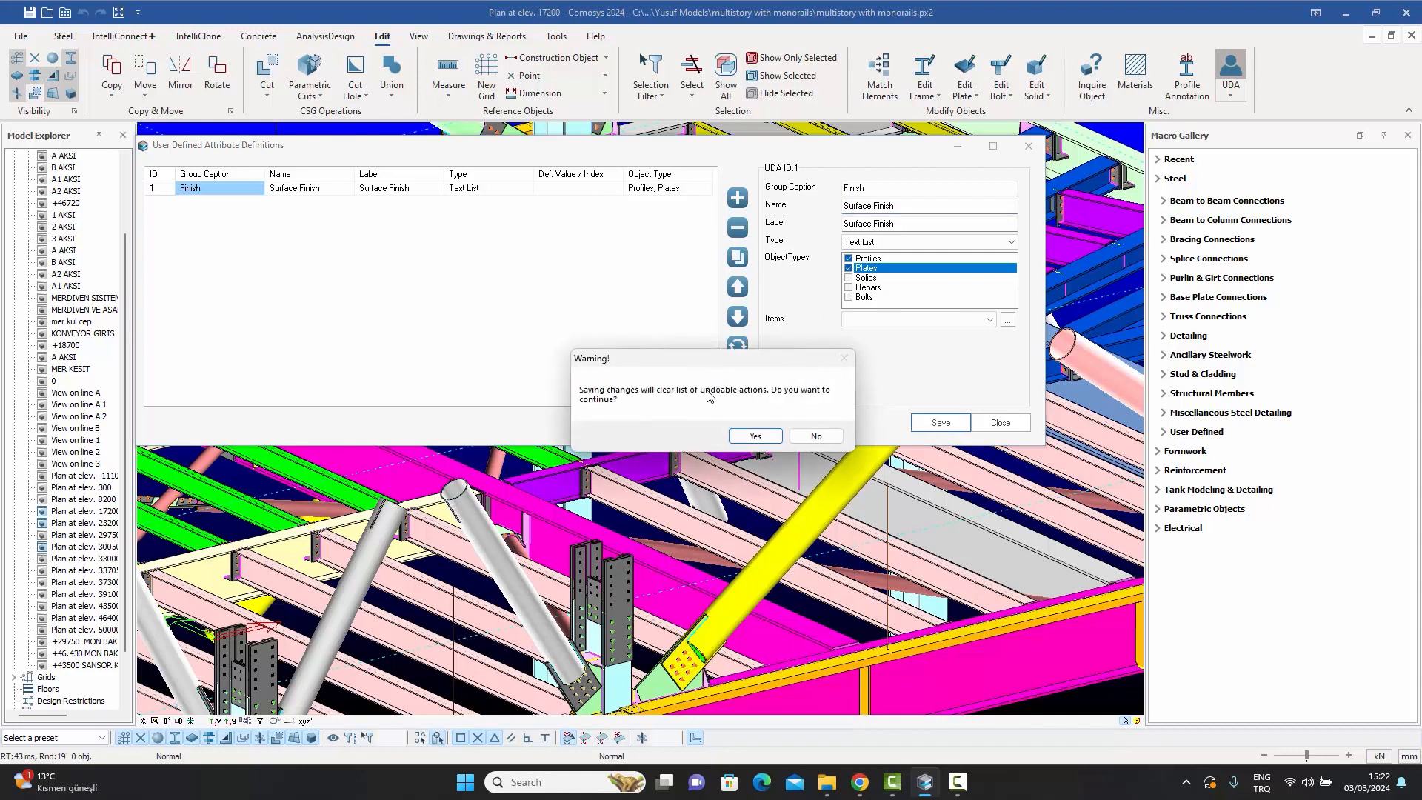
pyautogui.click(755, 436)
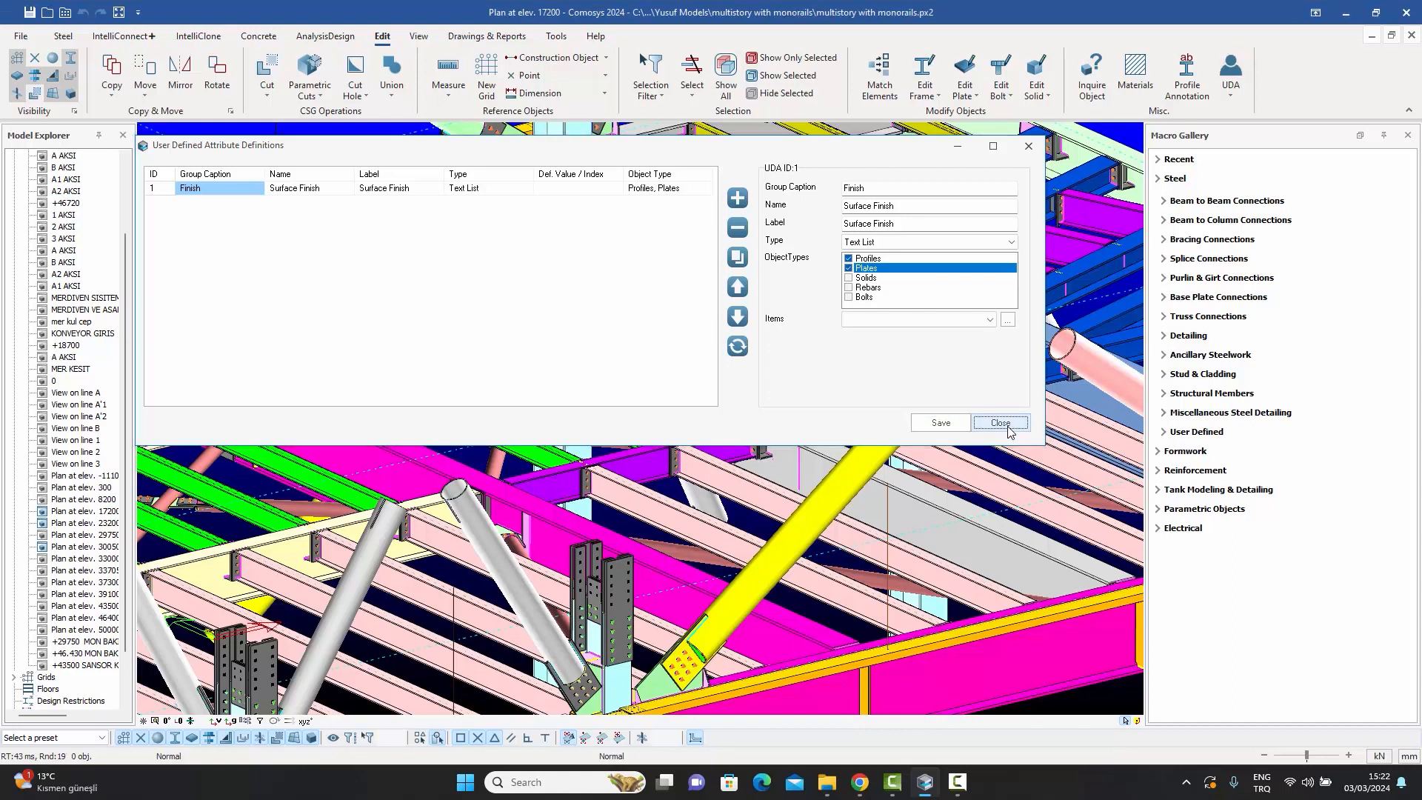
pyautogui.click(1001, 423)
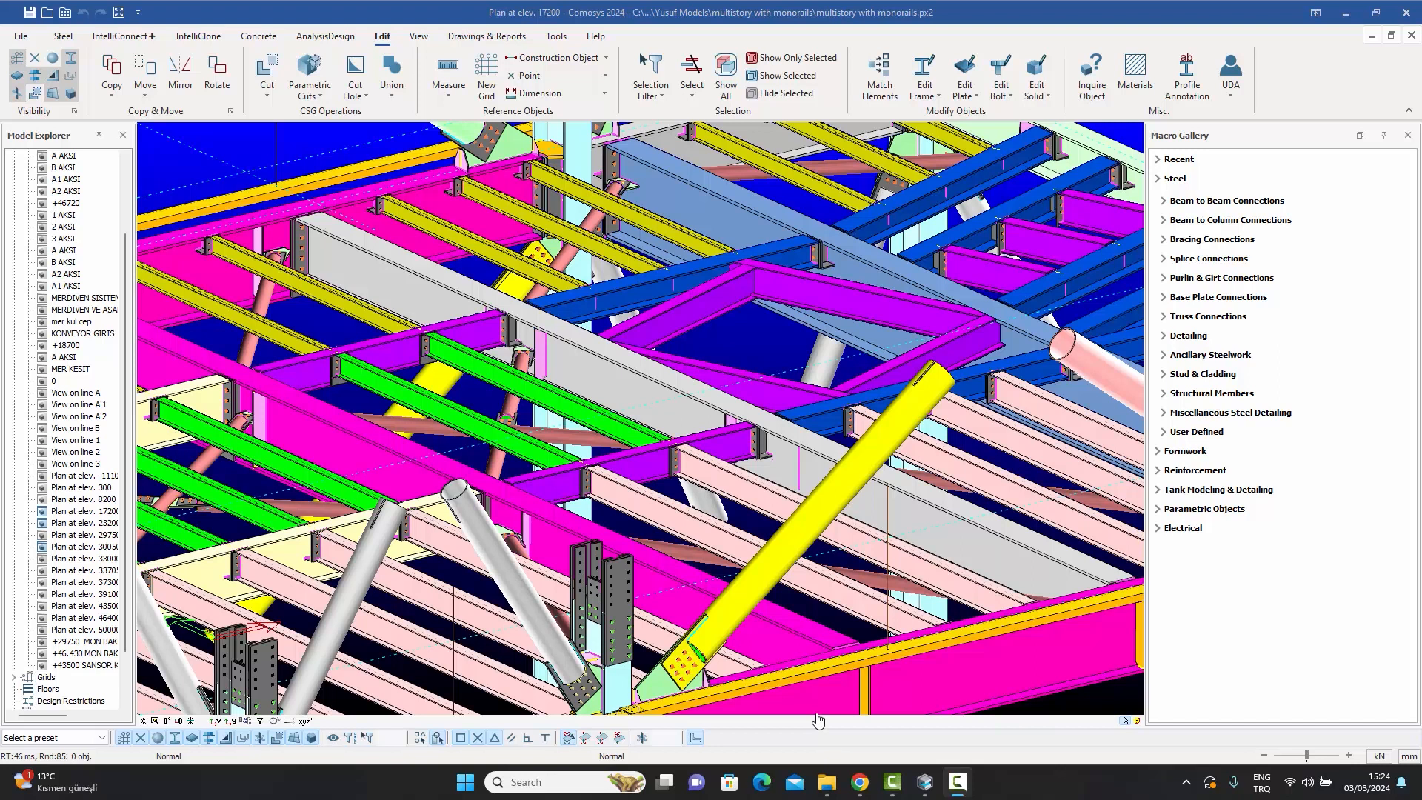
# - Set the Surface Finish attribute of the rear purple beam in the diamond-shaped opening frame to Fire Resistant Paint
pyautogui.doubleClick(862, 305)
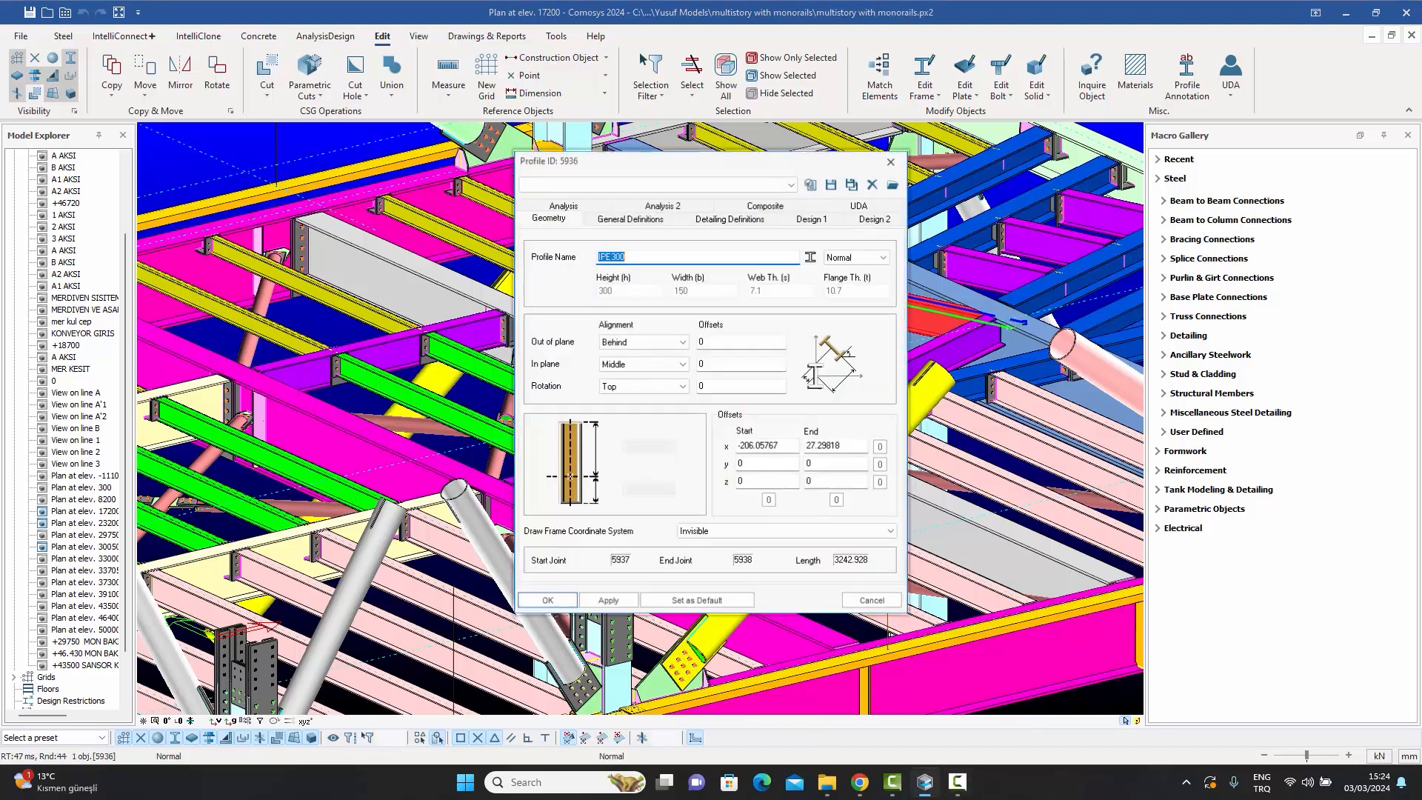
pyautogui.moveTo(717, 164); pyautogui.dragTo(489, 145)
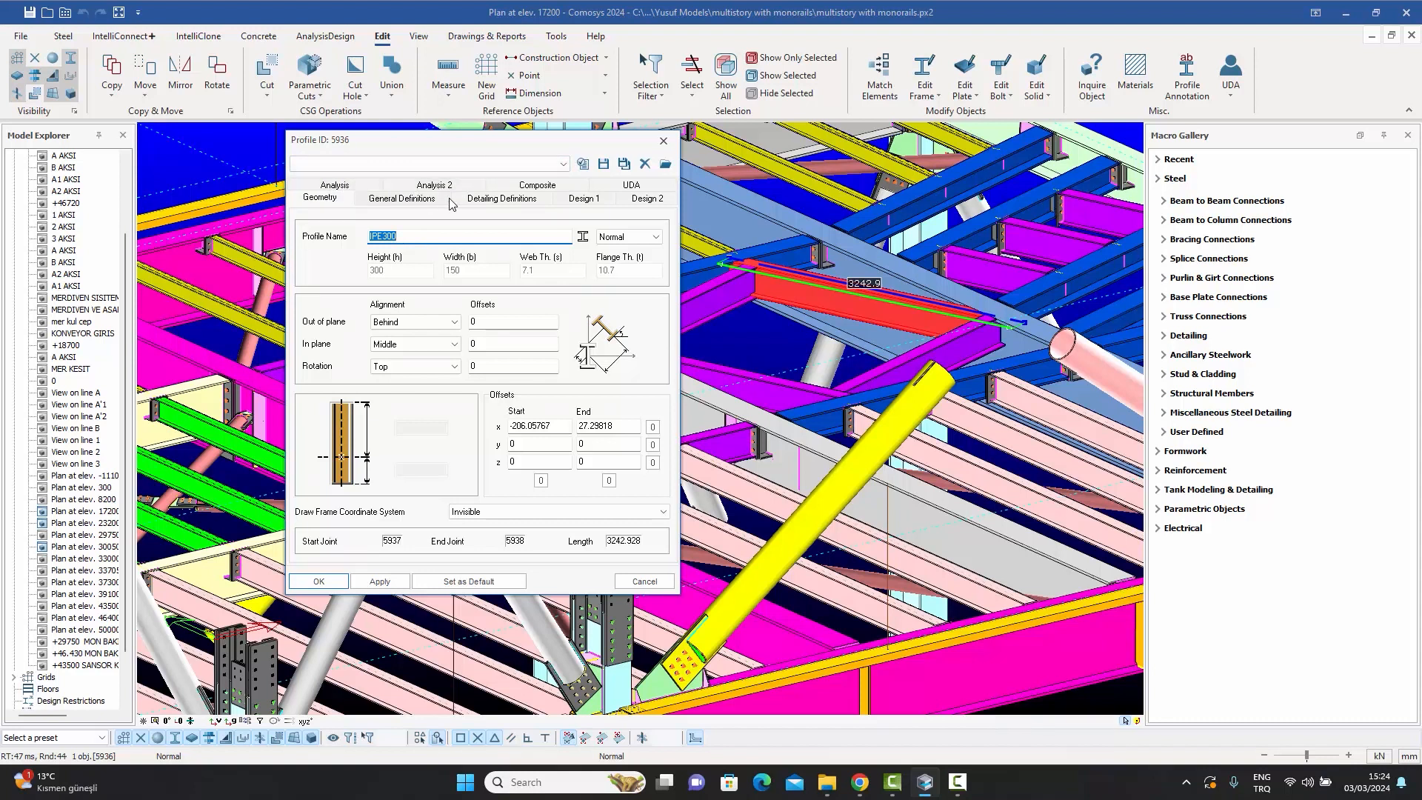
pyautogui.click(631, 186)
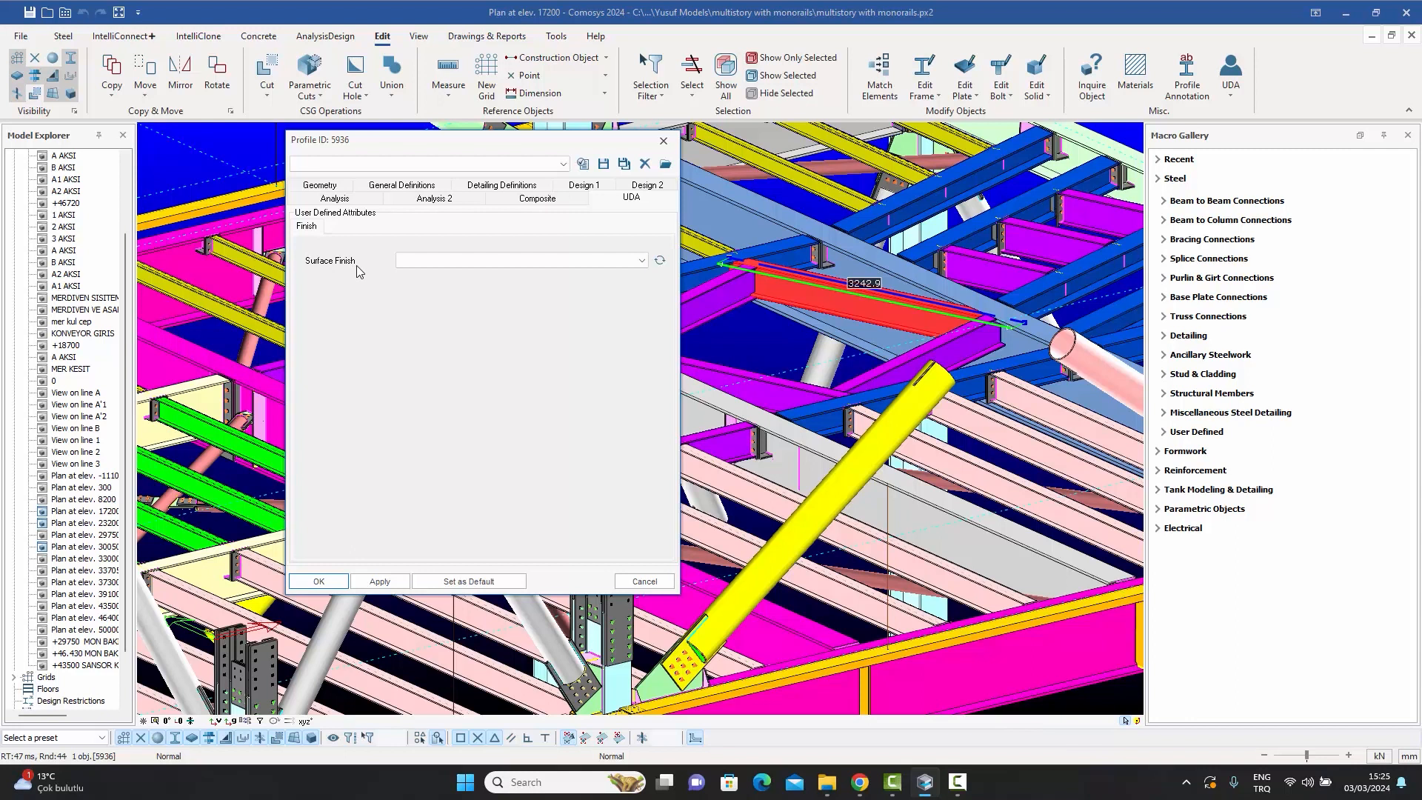
pyautogui.click(457, 264)
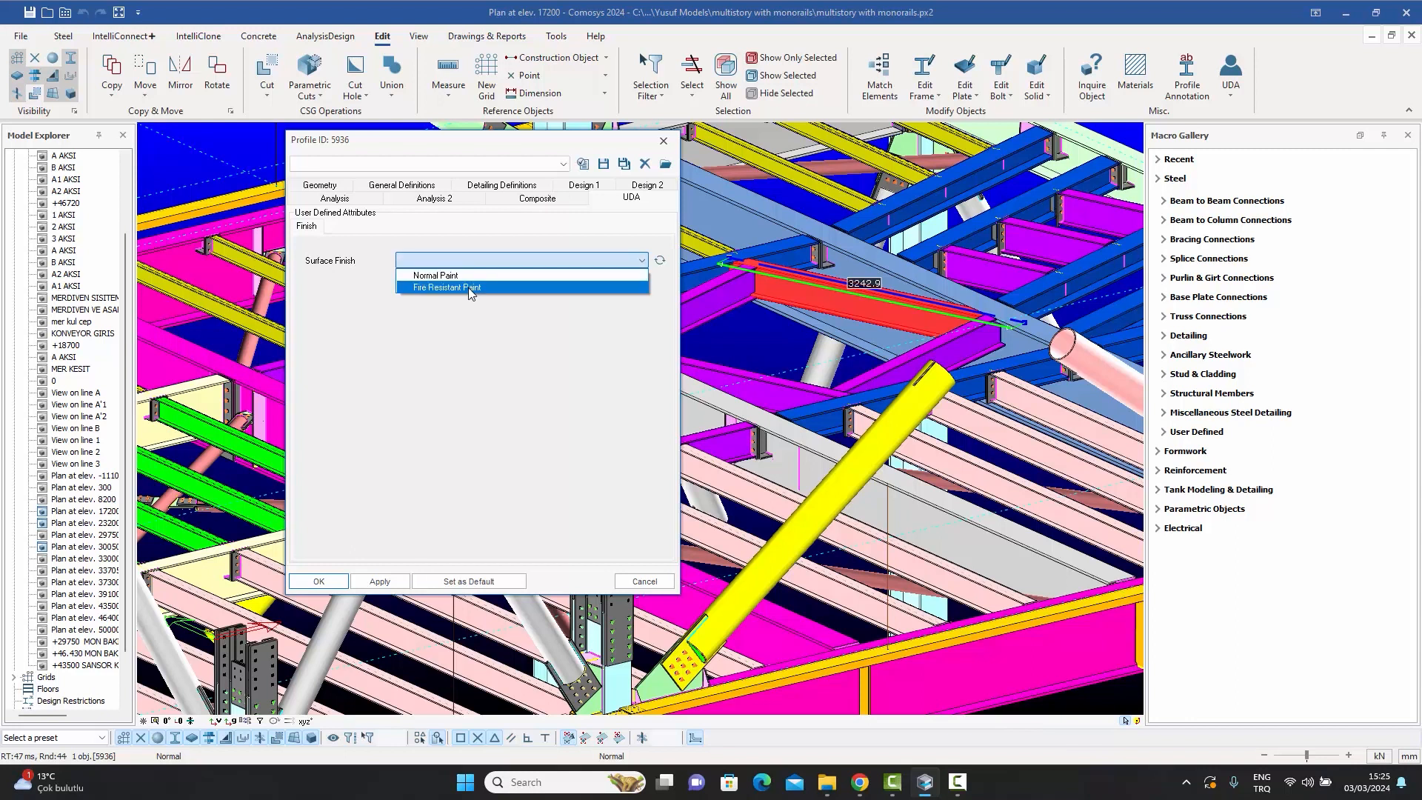
pyautogui.click(468, 287)
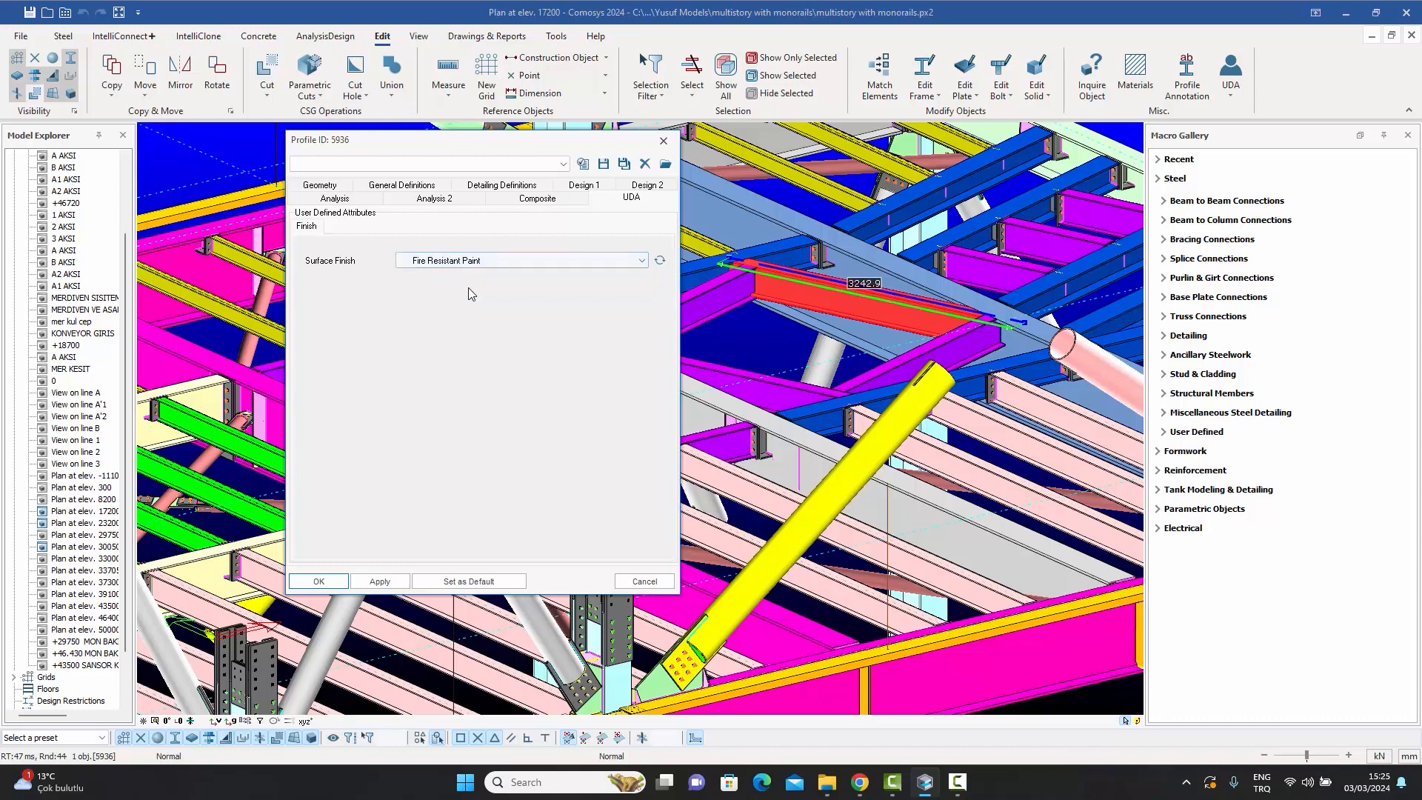
pyautogui.click(311, 582)
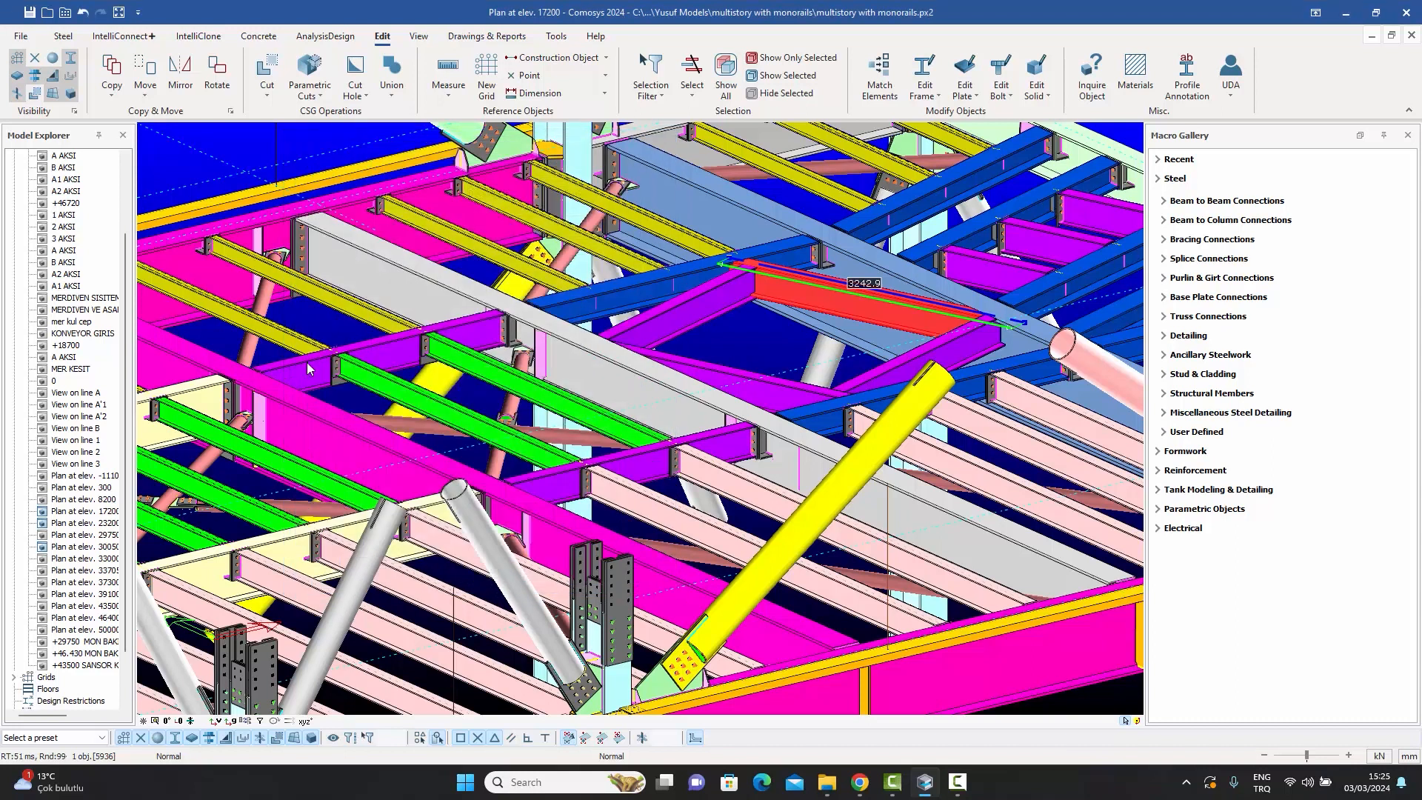
pyautogui.click(247, 149)
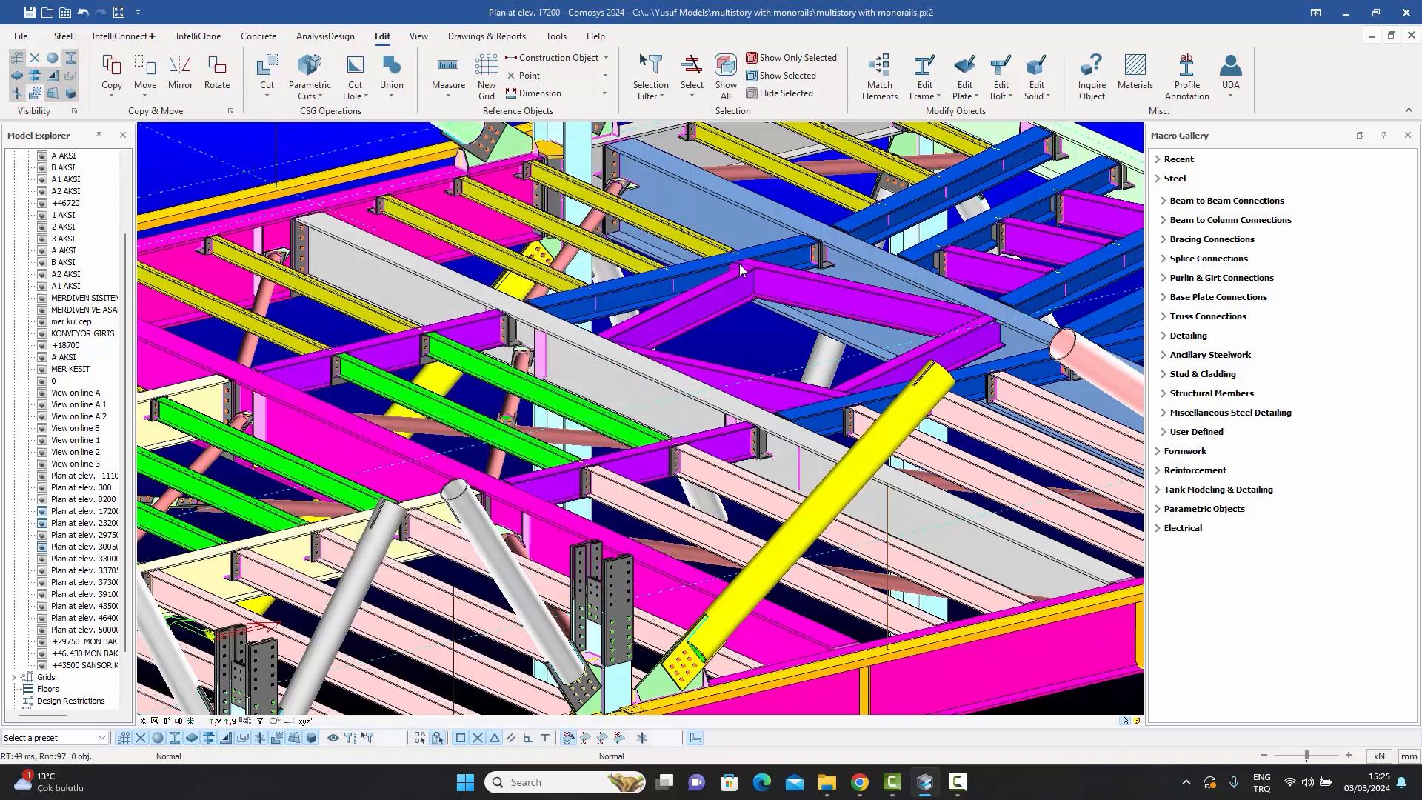
# - Set the Surface Finish of the other three purple beams around the diamond-shaped opening to Fire Resistant Paint together
pyautogui.click(709, 313)
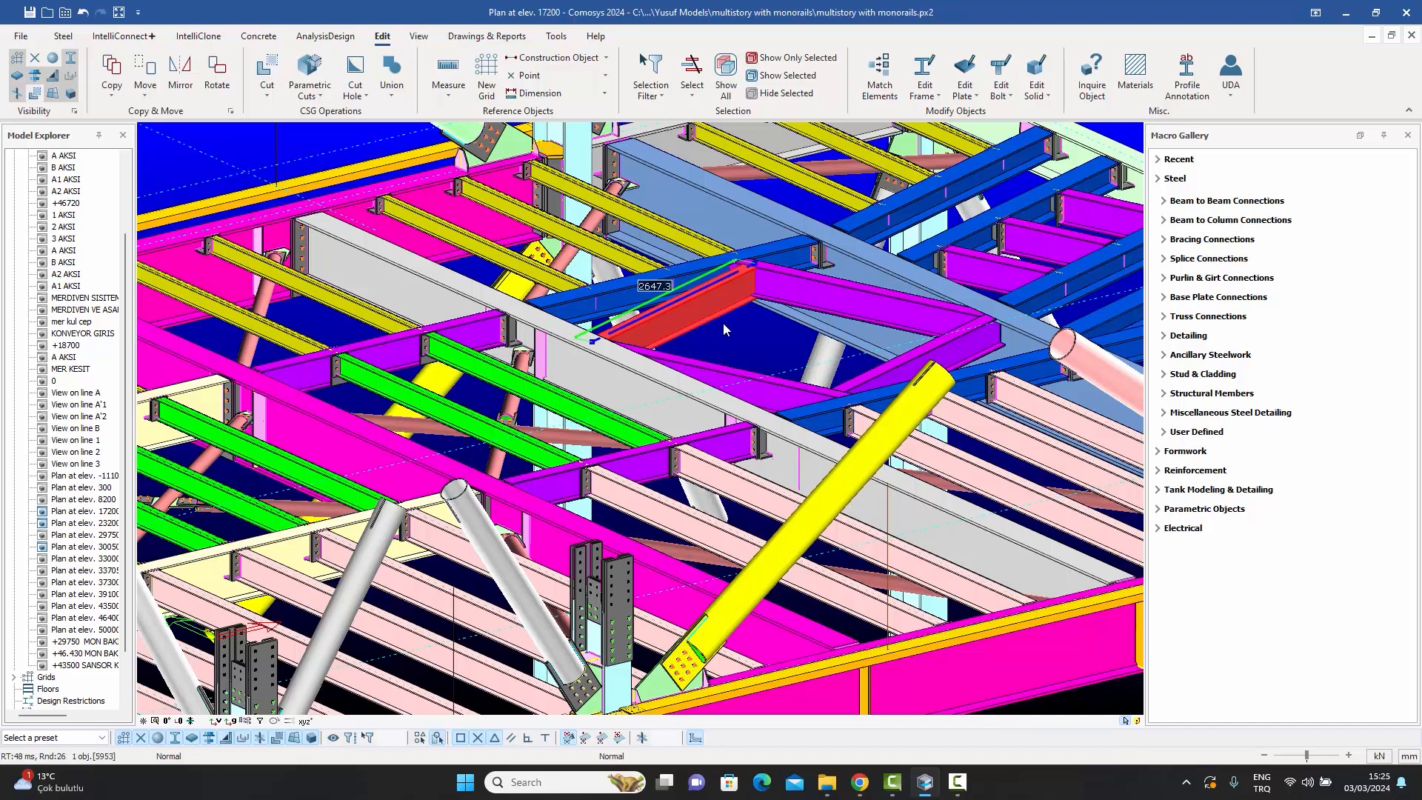
pyautogui.keyDown('ctrl'); pyautogui.click(718, 371); pyautogui.keyUp('ctrl')
pyautogui.keyDown('ctrl'); pyautogui.click(953, 349); pyautogui.keyUp('ctrl')
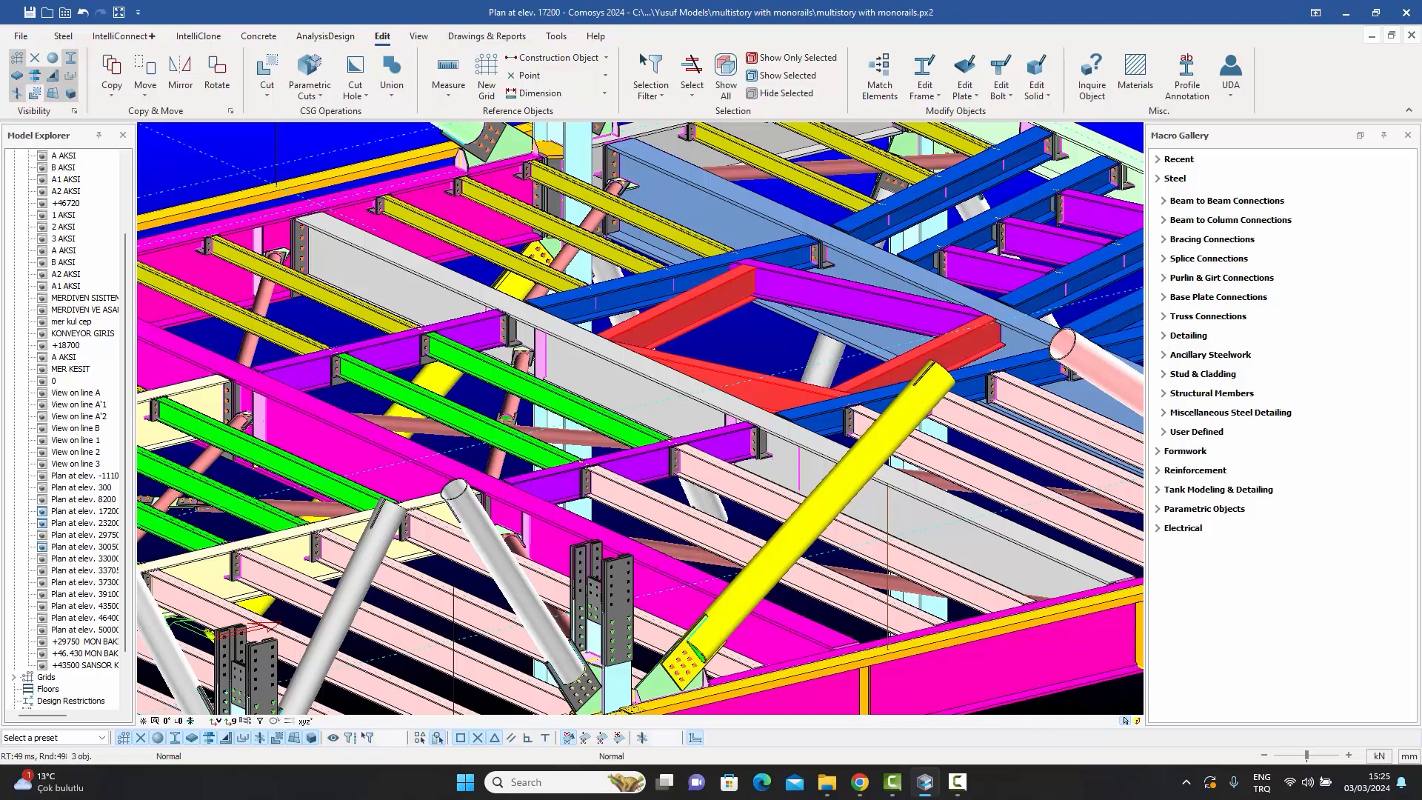
pyautogui.doubleClick(957, 344)
pyautogui.click(672, 288)
pyautogui.click(673, 306)
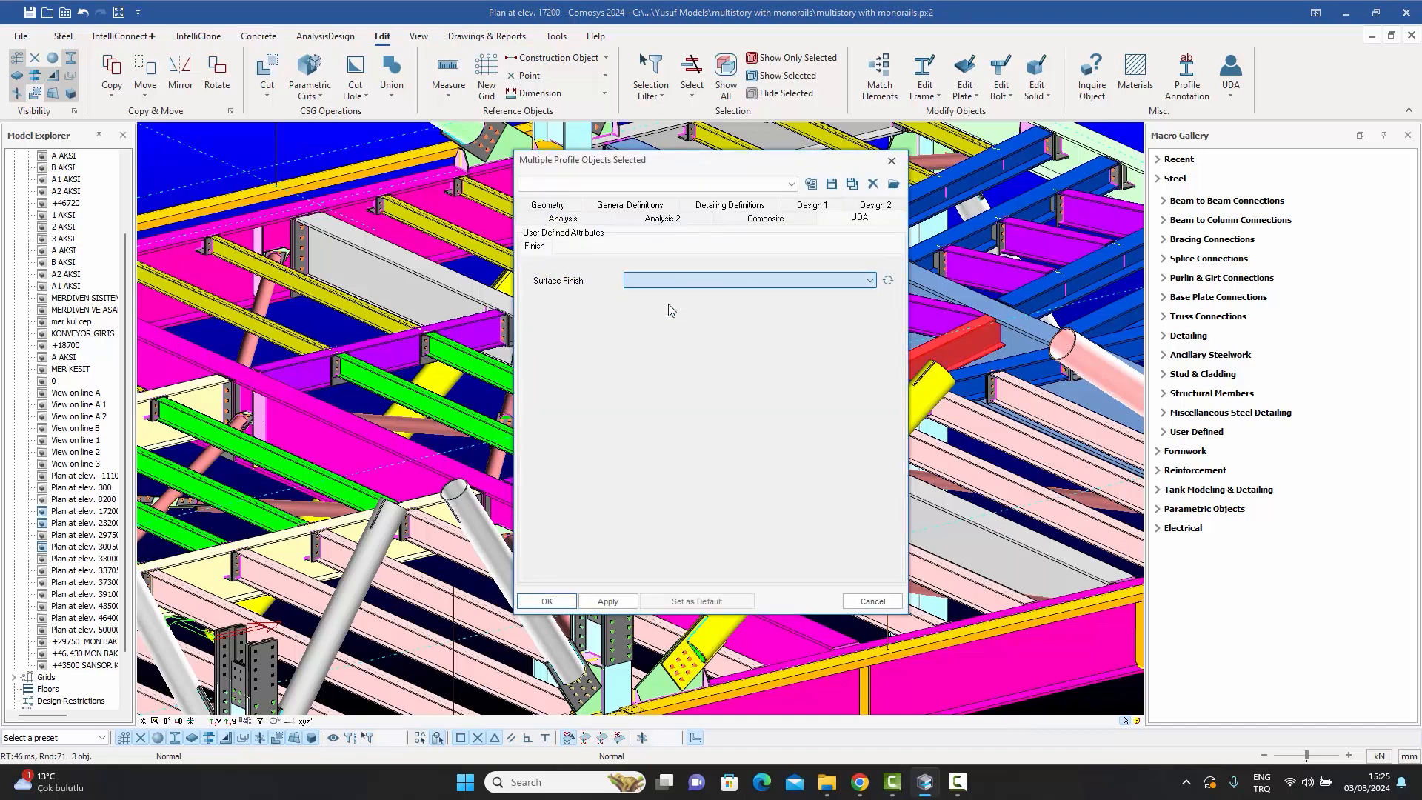
pyautogui.click(546, 602)
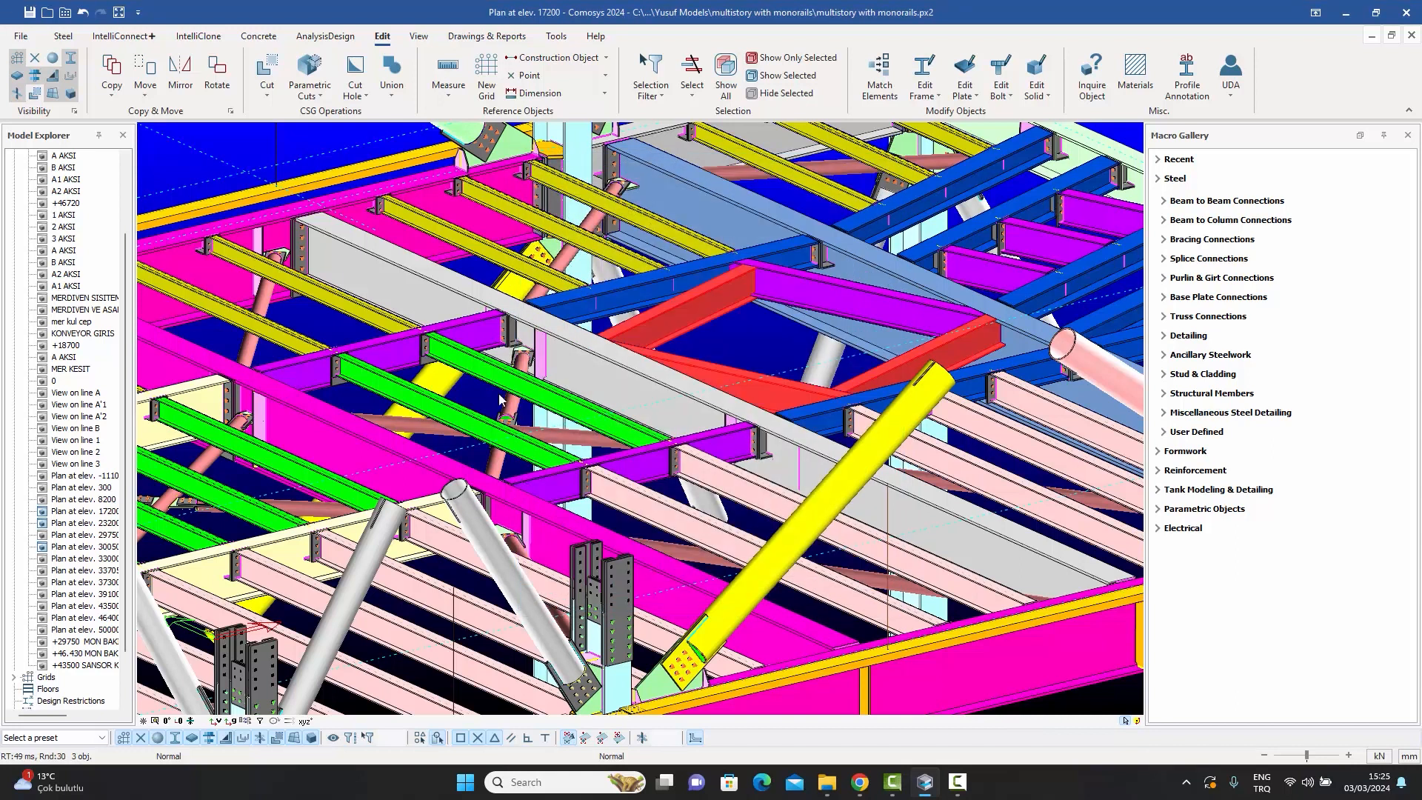
pyautogui.click(294, 146)
# - Check the Surface Finish attribute of a yellow secondary beam and of a purple beam in the opening frame
pyautogui.scroll(-4, 580, 314)
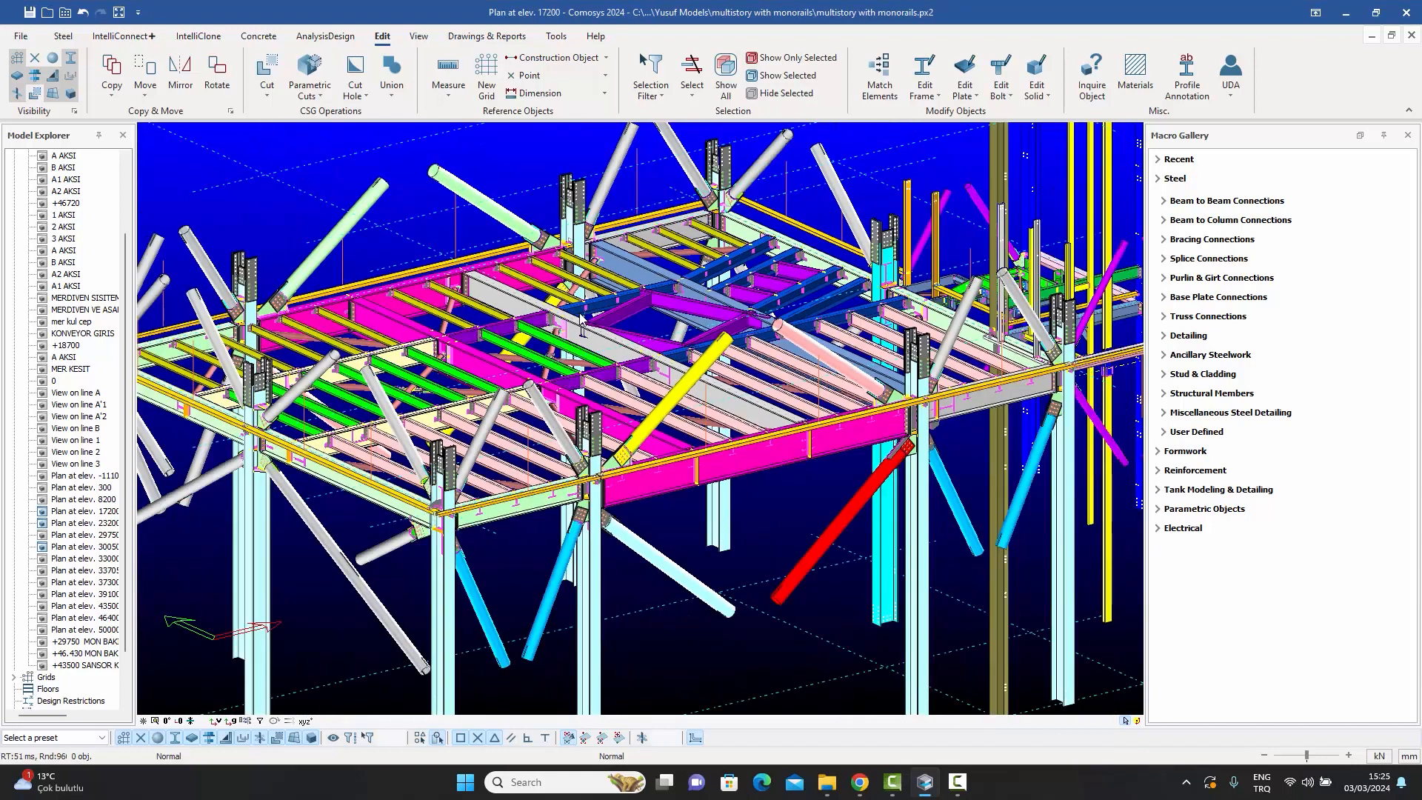
pyautogui.scroll(3, 581, 319)
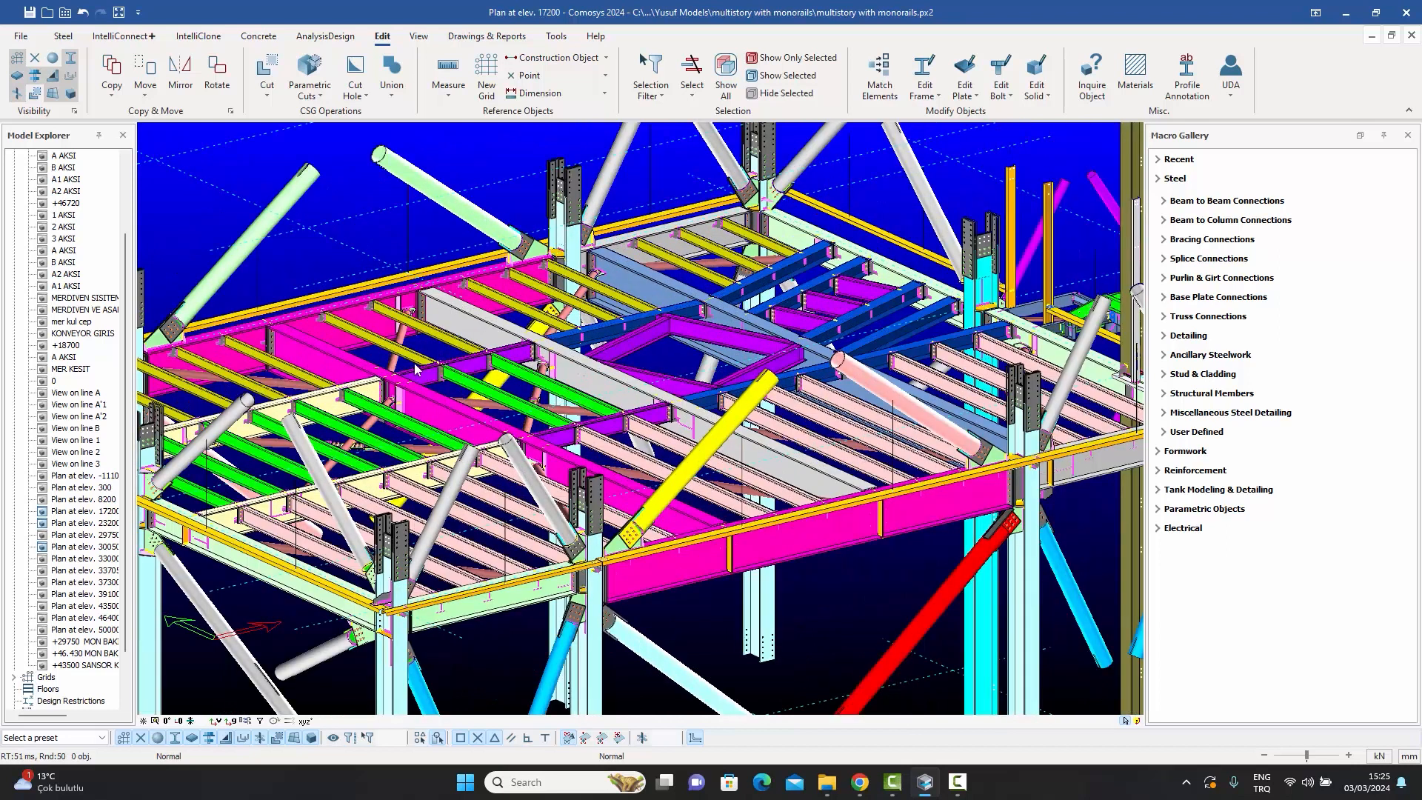
pyautogui.doubleClick(429, 335)
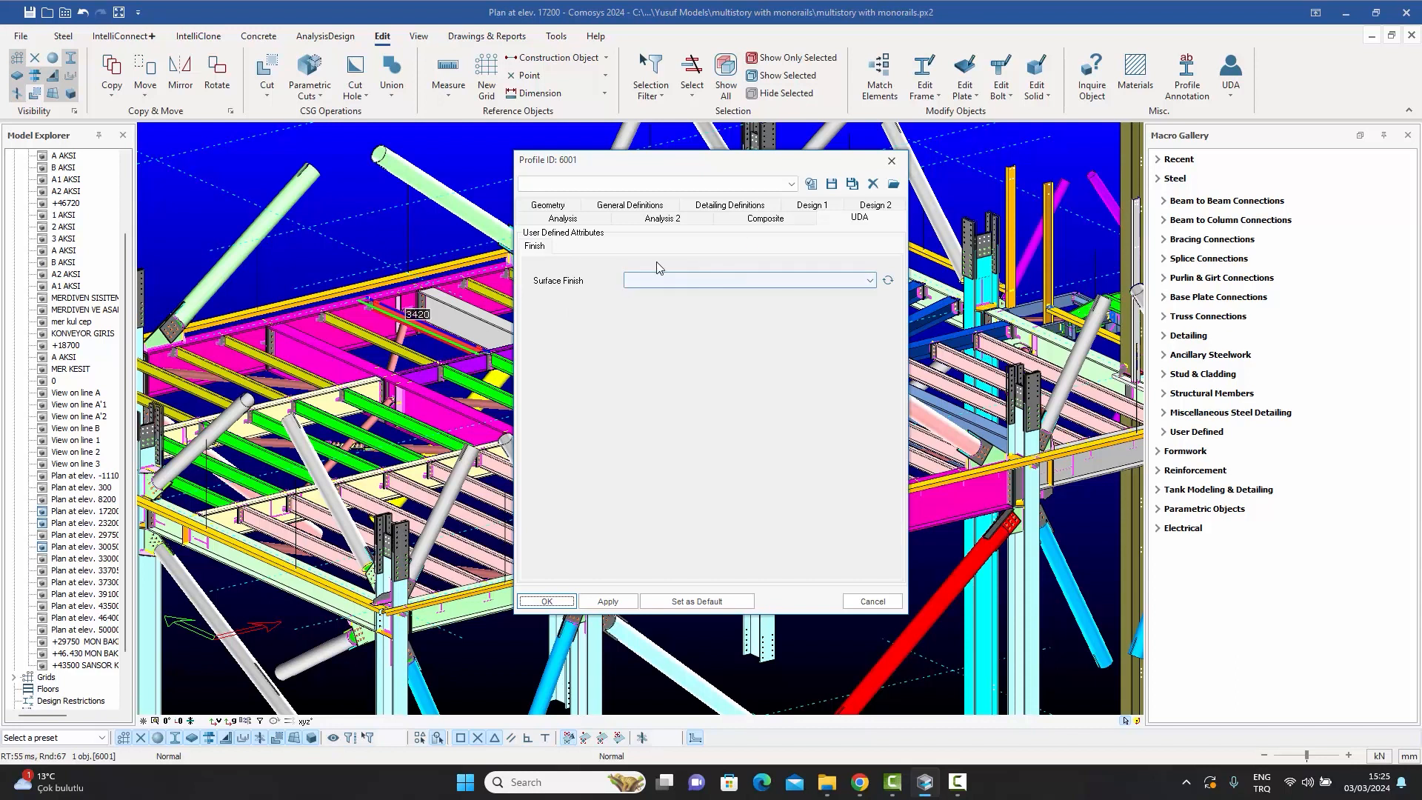
pyautogui.click(892, 161)
pyautogui.press('Escape')
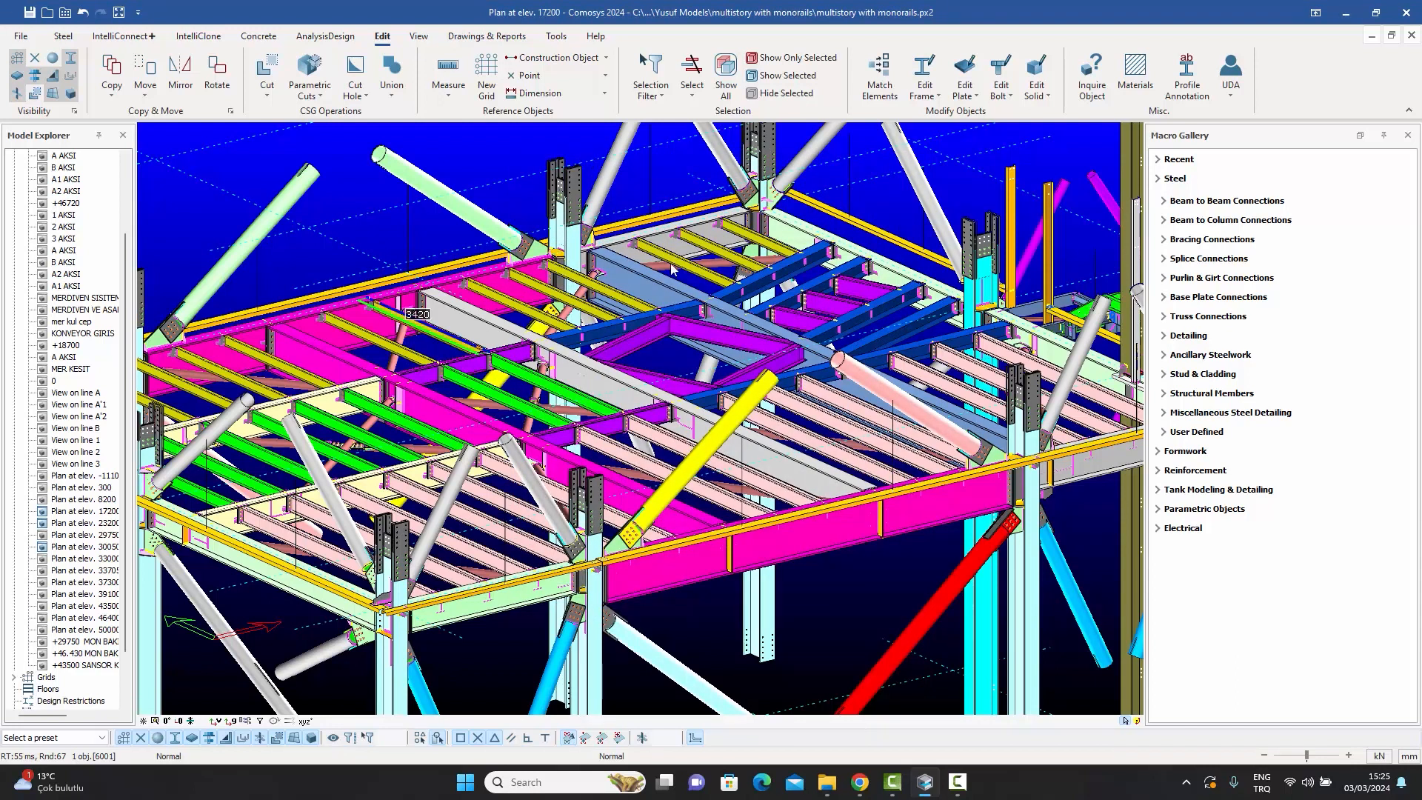
pyautogui.doubleClick(641, 345)
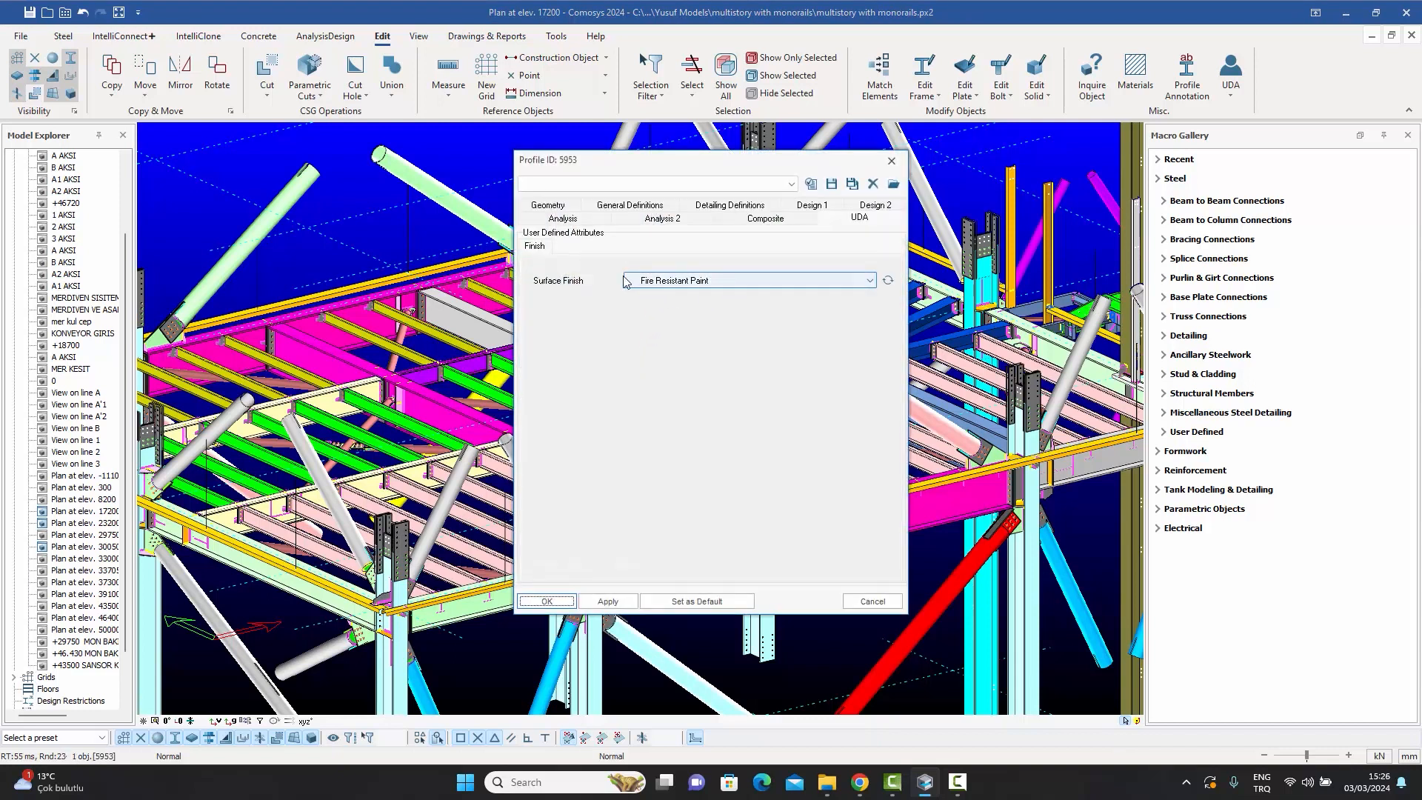
pyautogui.click(891, 160)
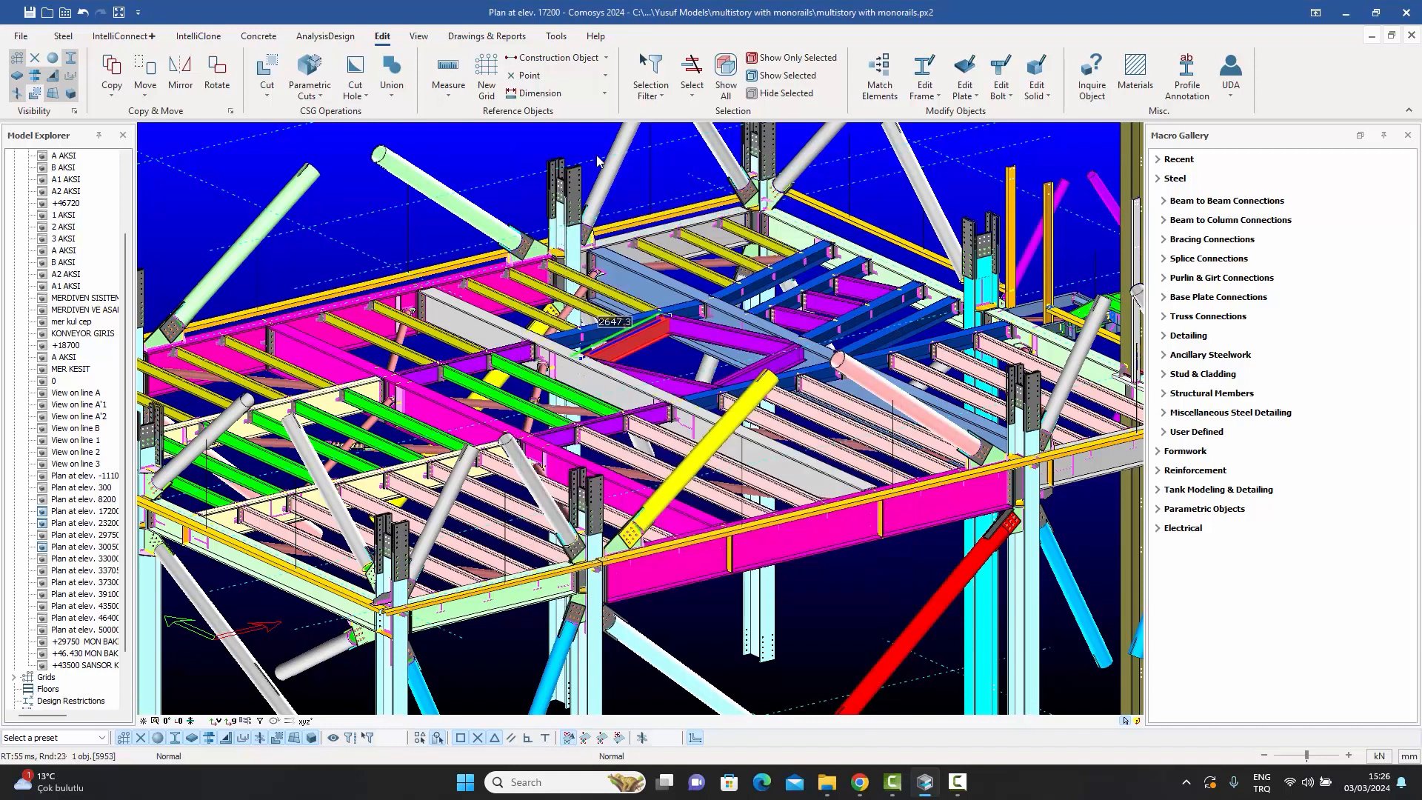
pyautogui.click(488, 145)
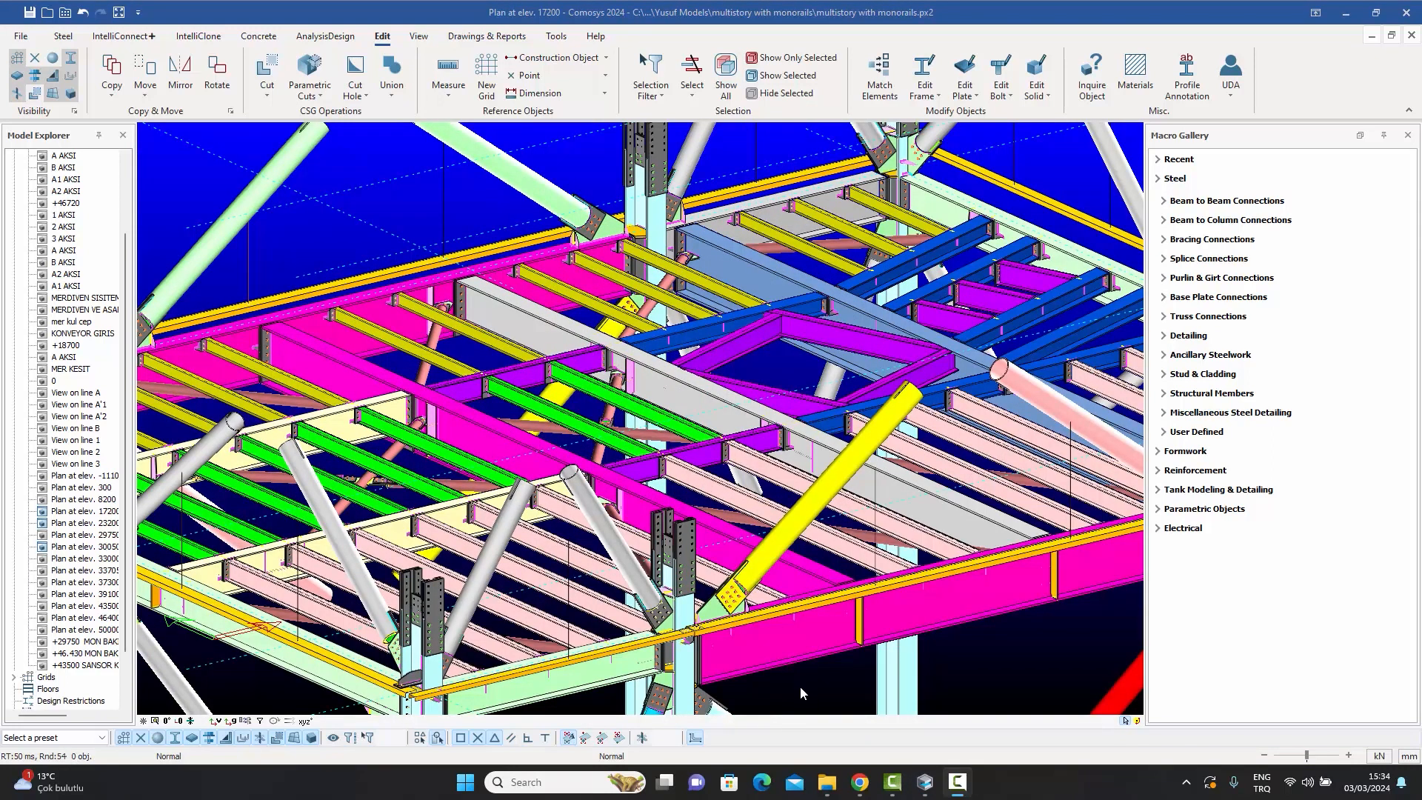
# - Review the user-defined attribute definitions and the Erection Contractor and Finish groups on a purple frame beam
pyautogui.click(1230, 75)
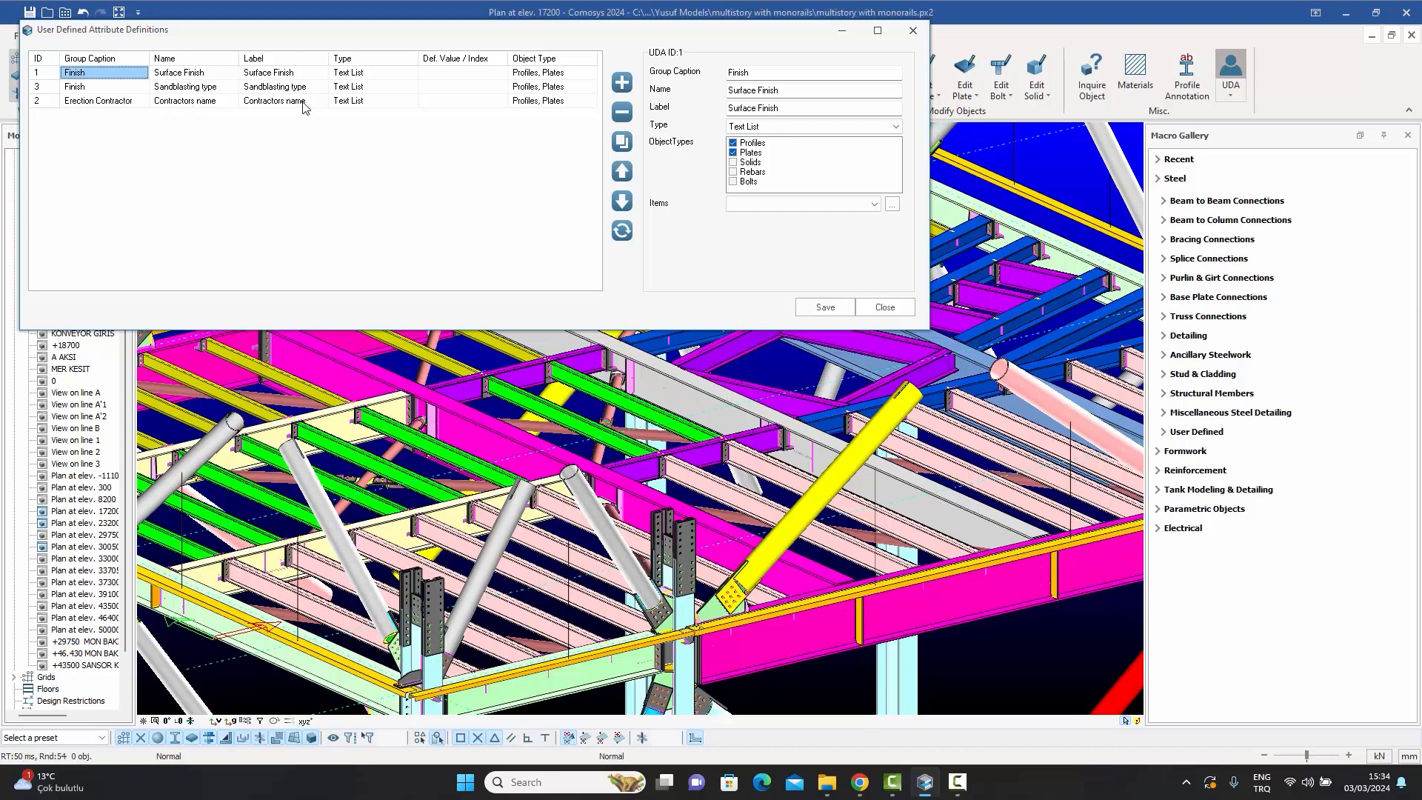
pyautogui.click(914, 30)
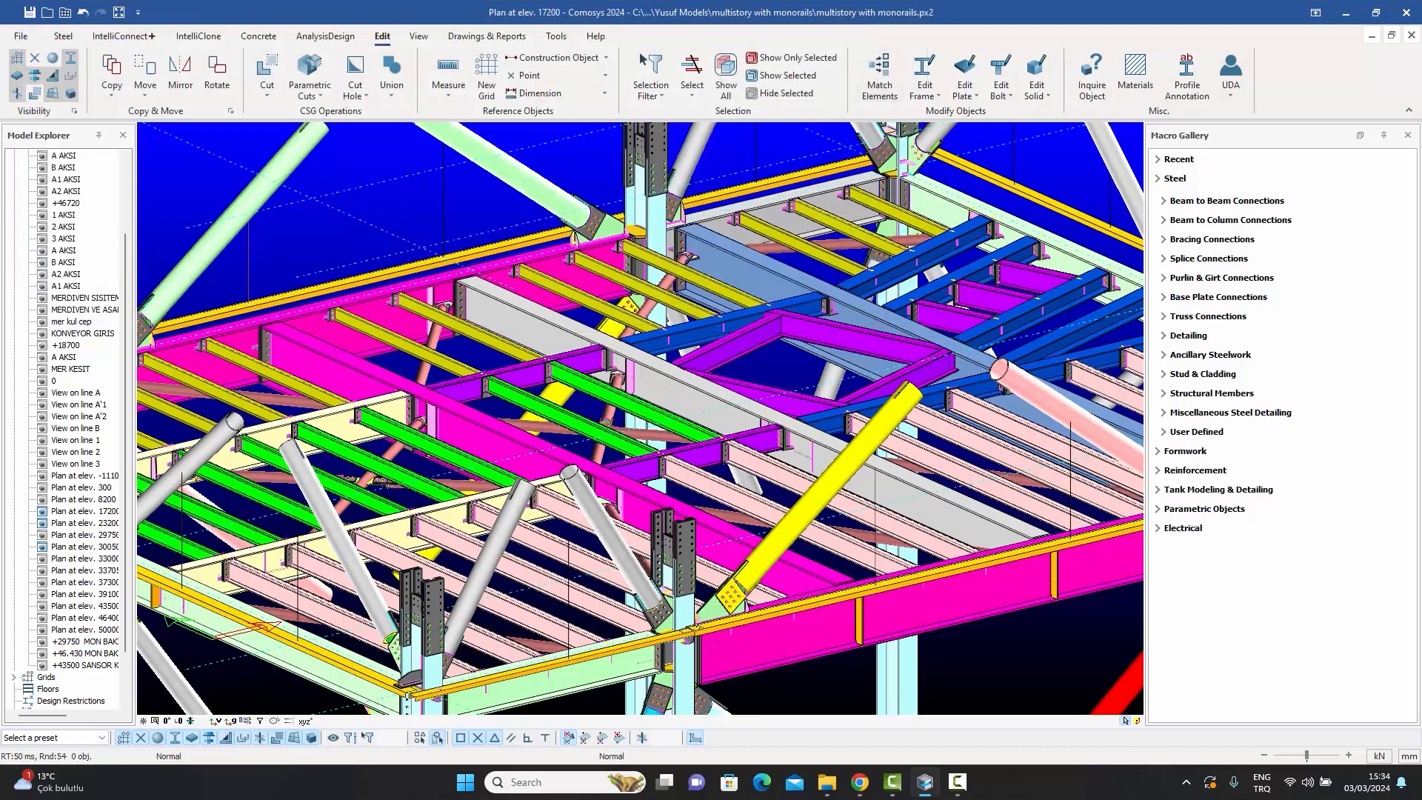
pyautogui.doubleClick(732, 358)
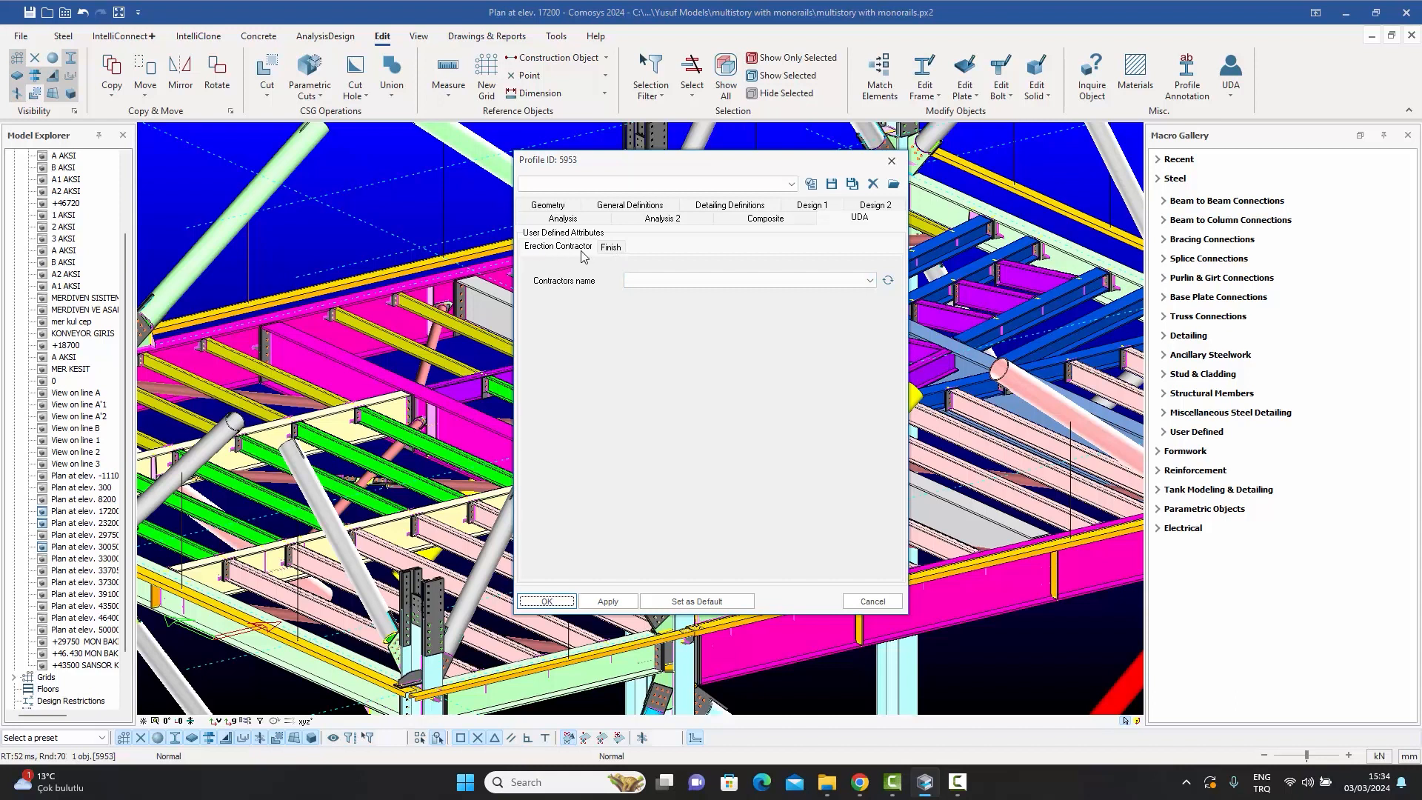
pyautogui.click(616, 251)
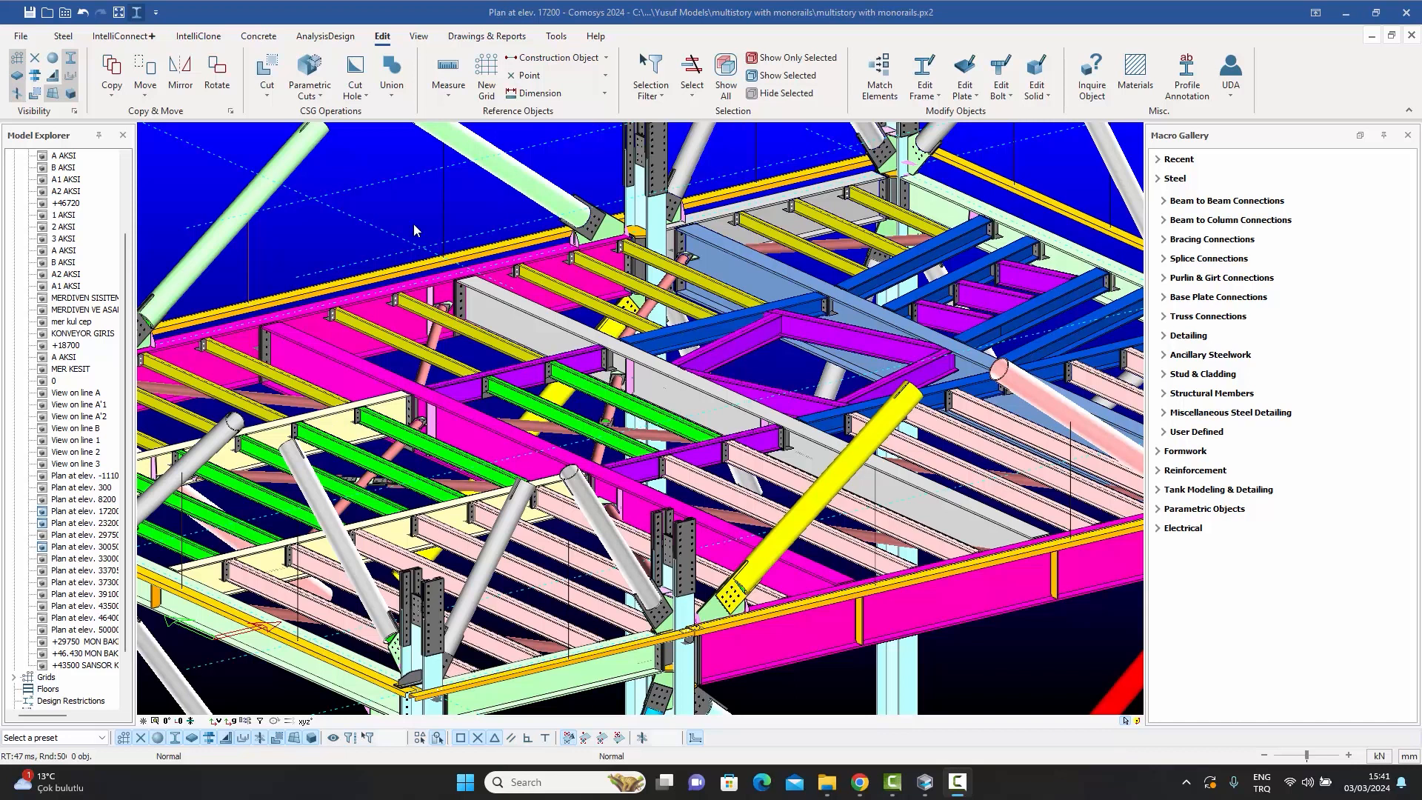
# - Add a user-defined attribute condition to the plan view's filter: group Finish, Surface Finish = Fire Resistant Paint
pyautogui.doubleClick(419, 205)
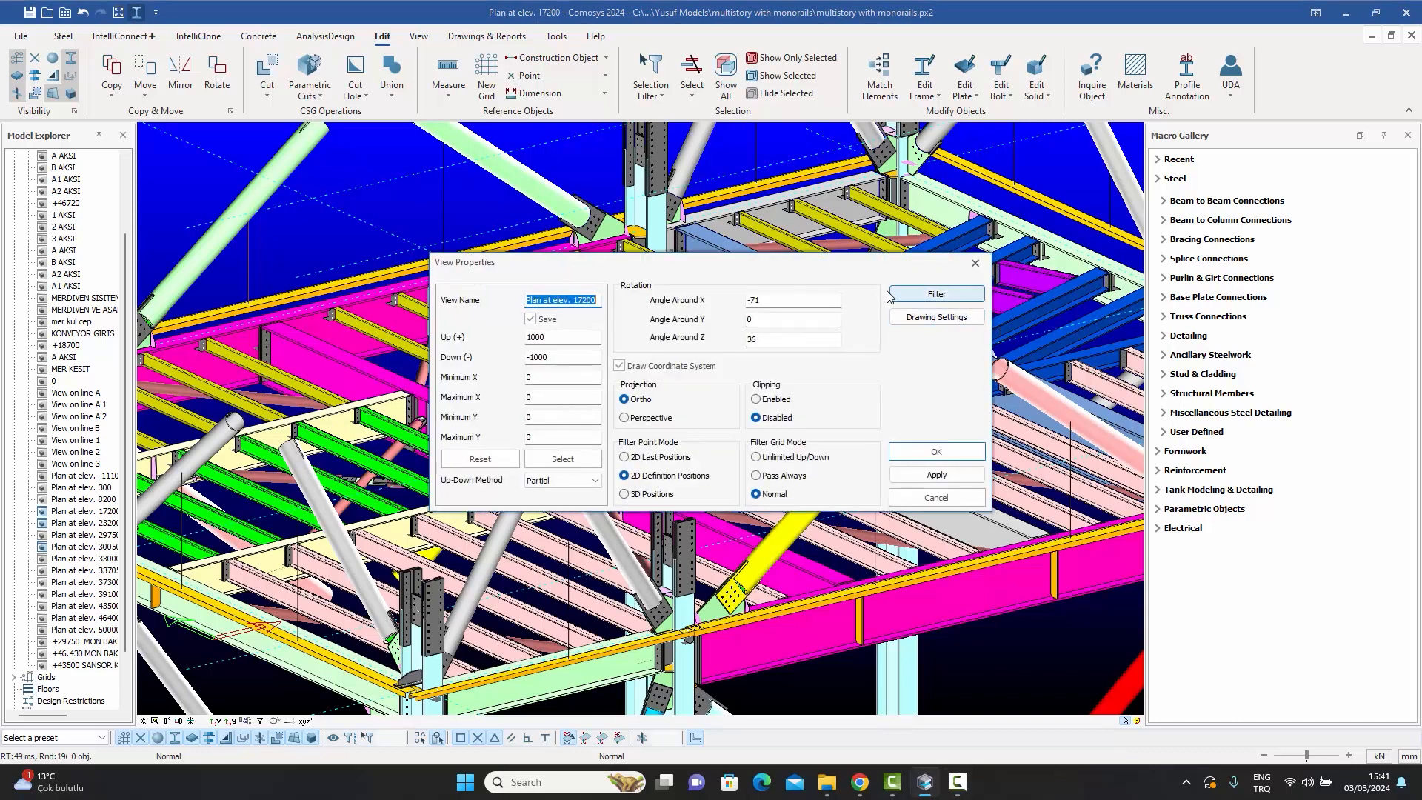
pyautogui.click(936, 298)
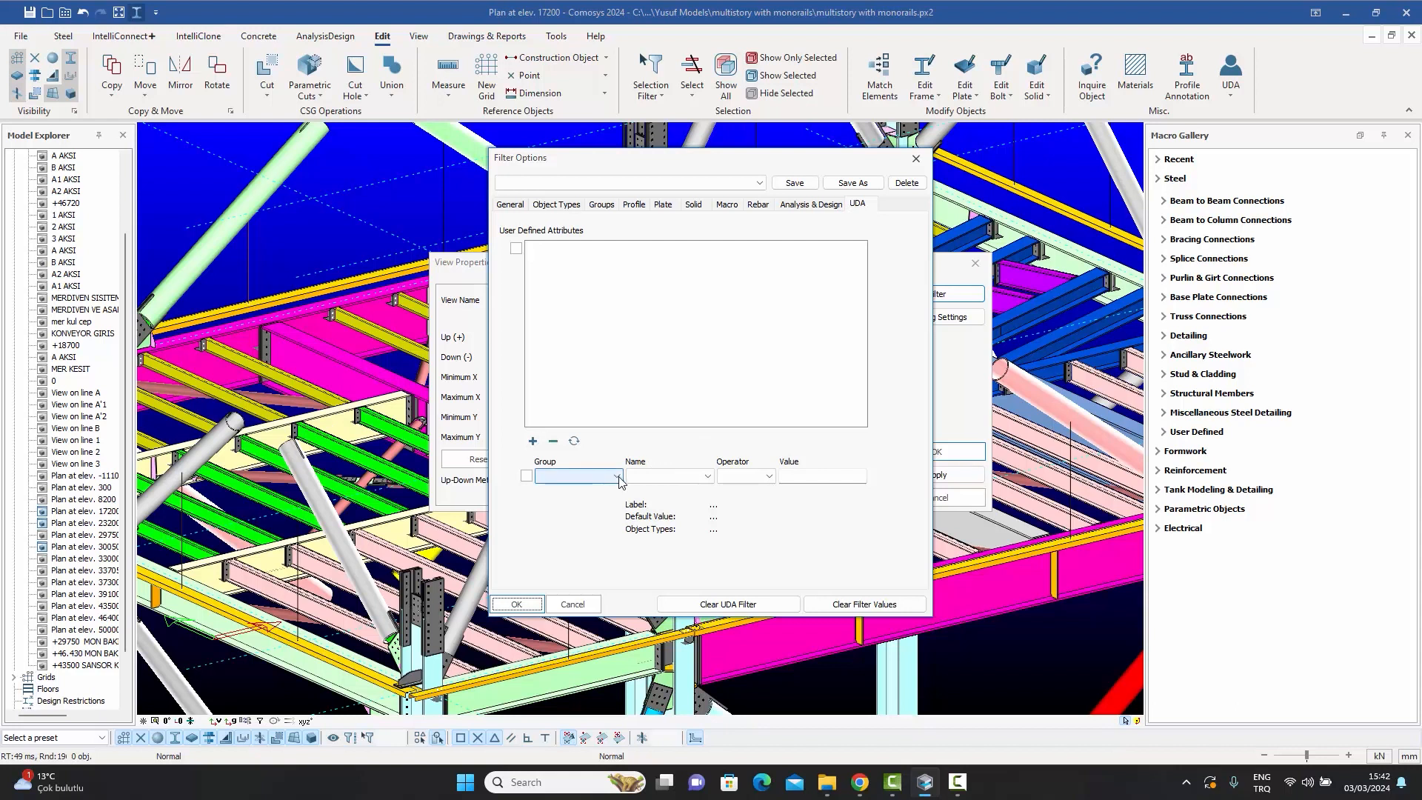
pyautogui.click(619, 476)
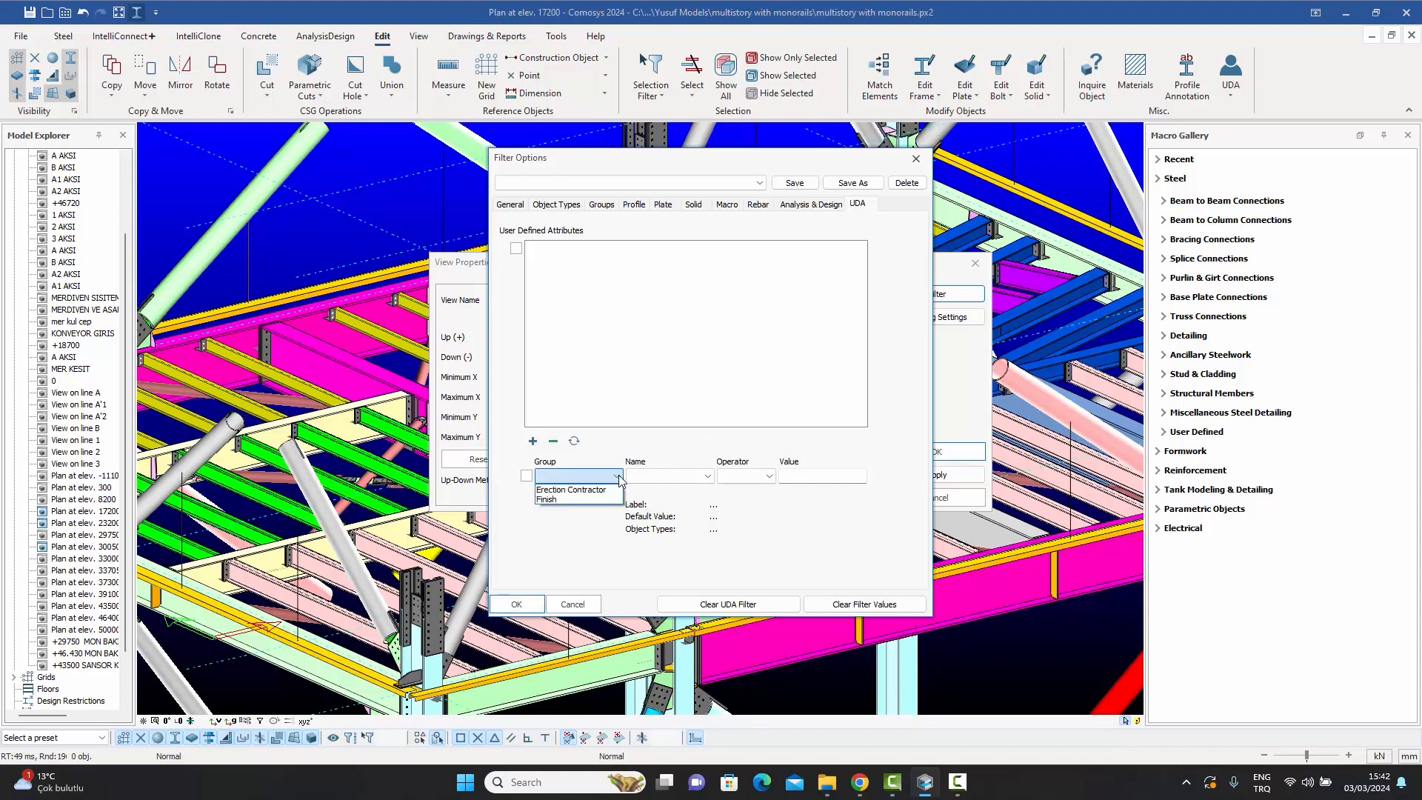
pyautogui.click(557, 502)
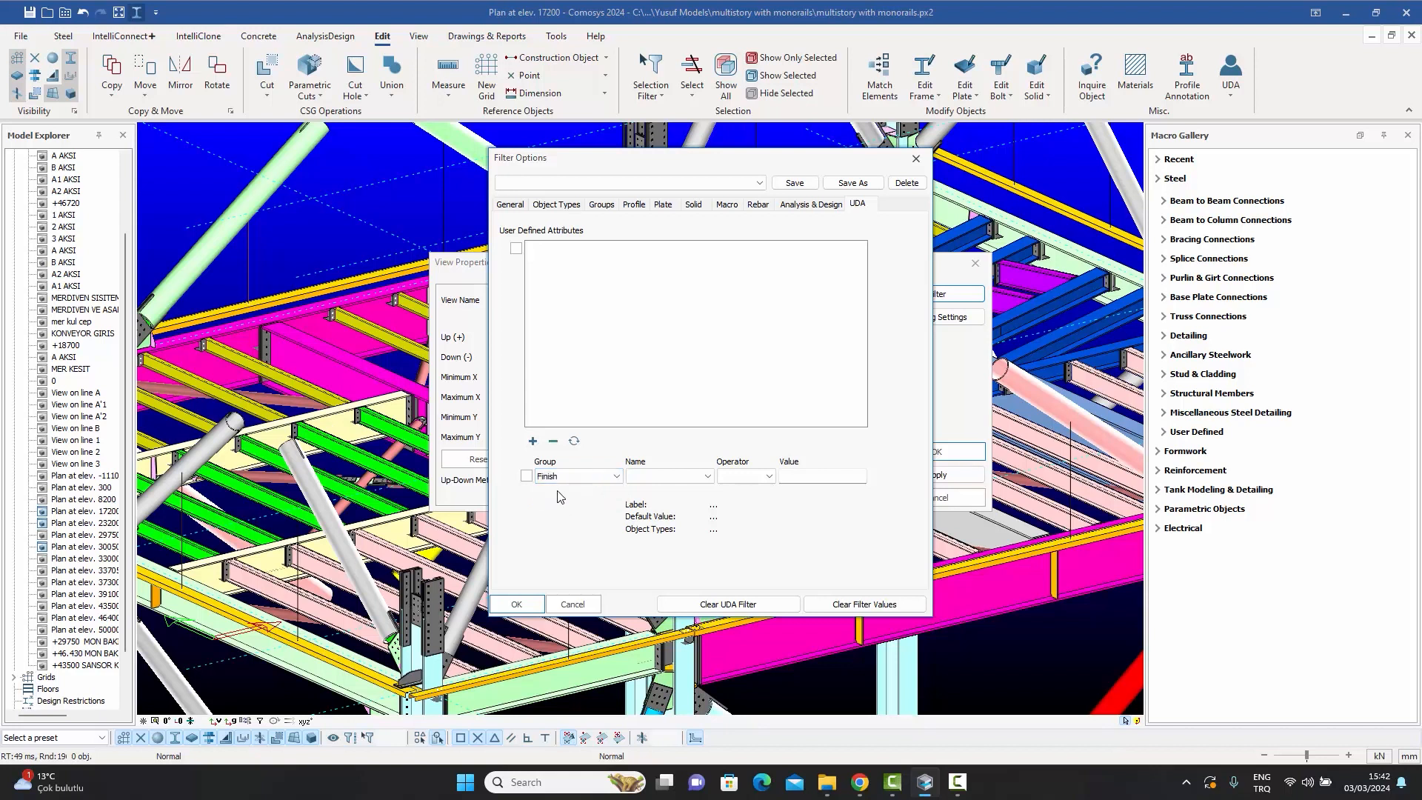
pyautogui.click(680, 478)
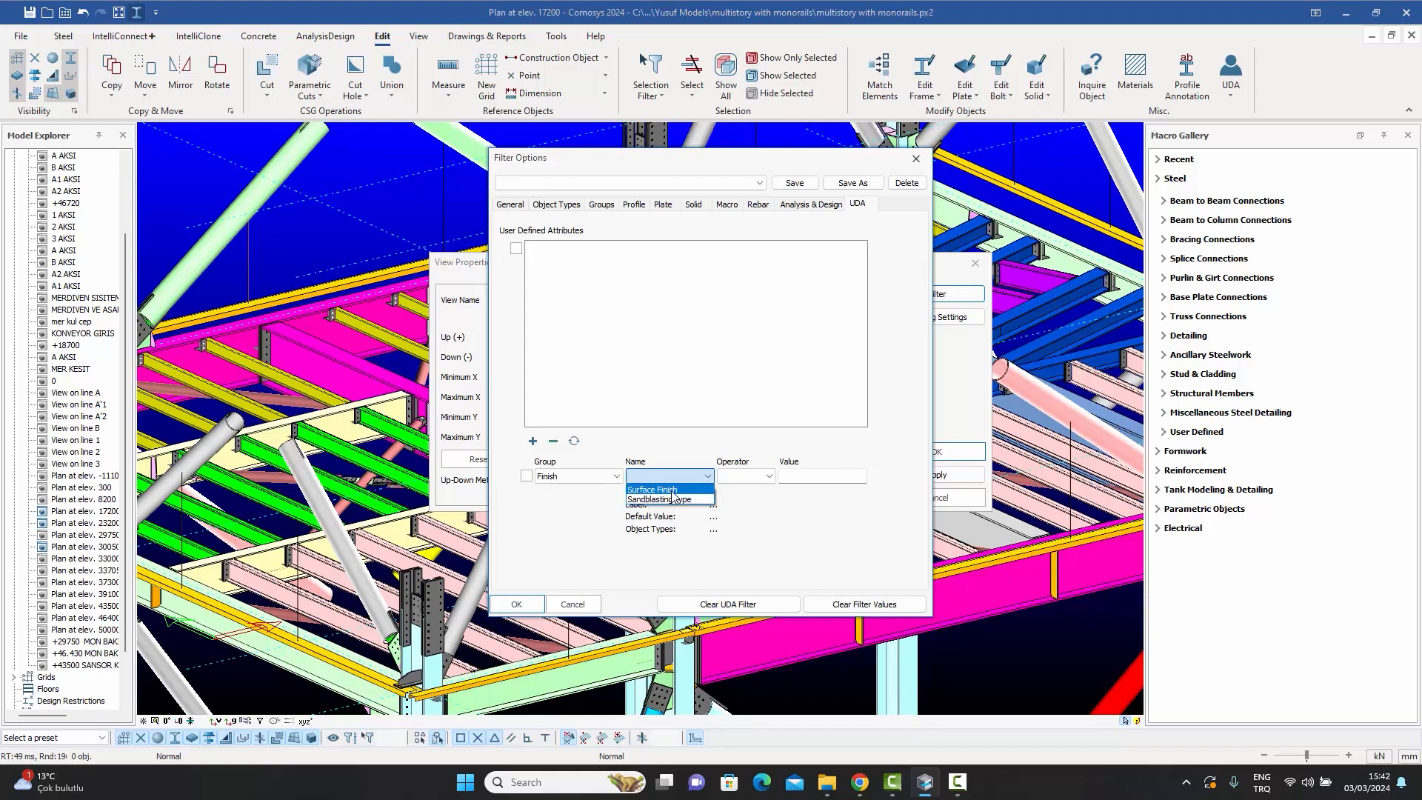
pyautogui.click(673, 491)
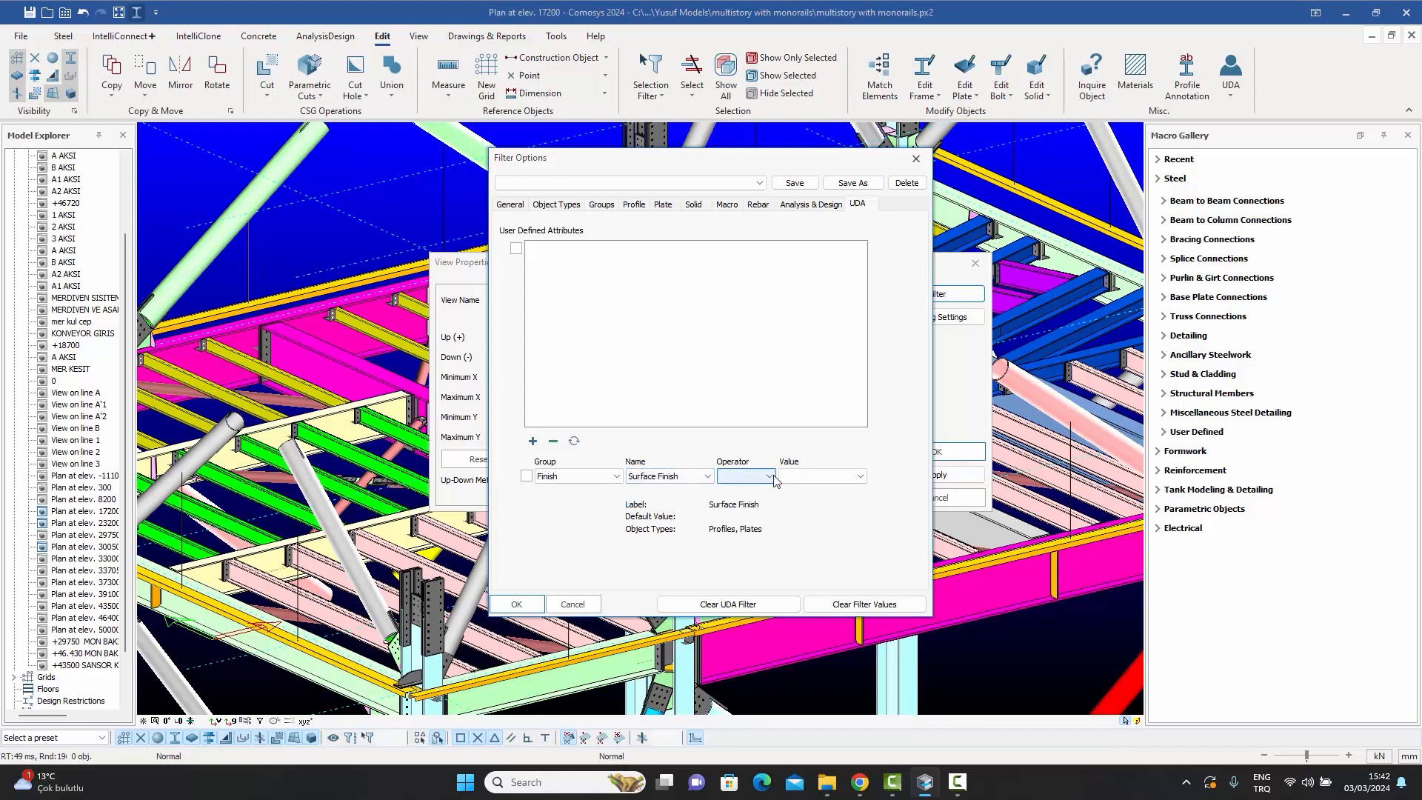
pyautogui.click(667, 476)
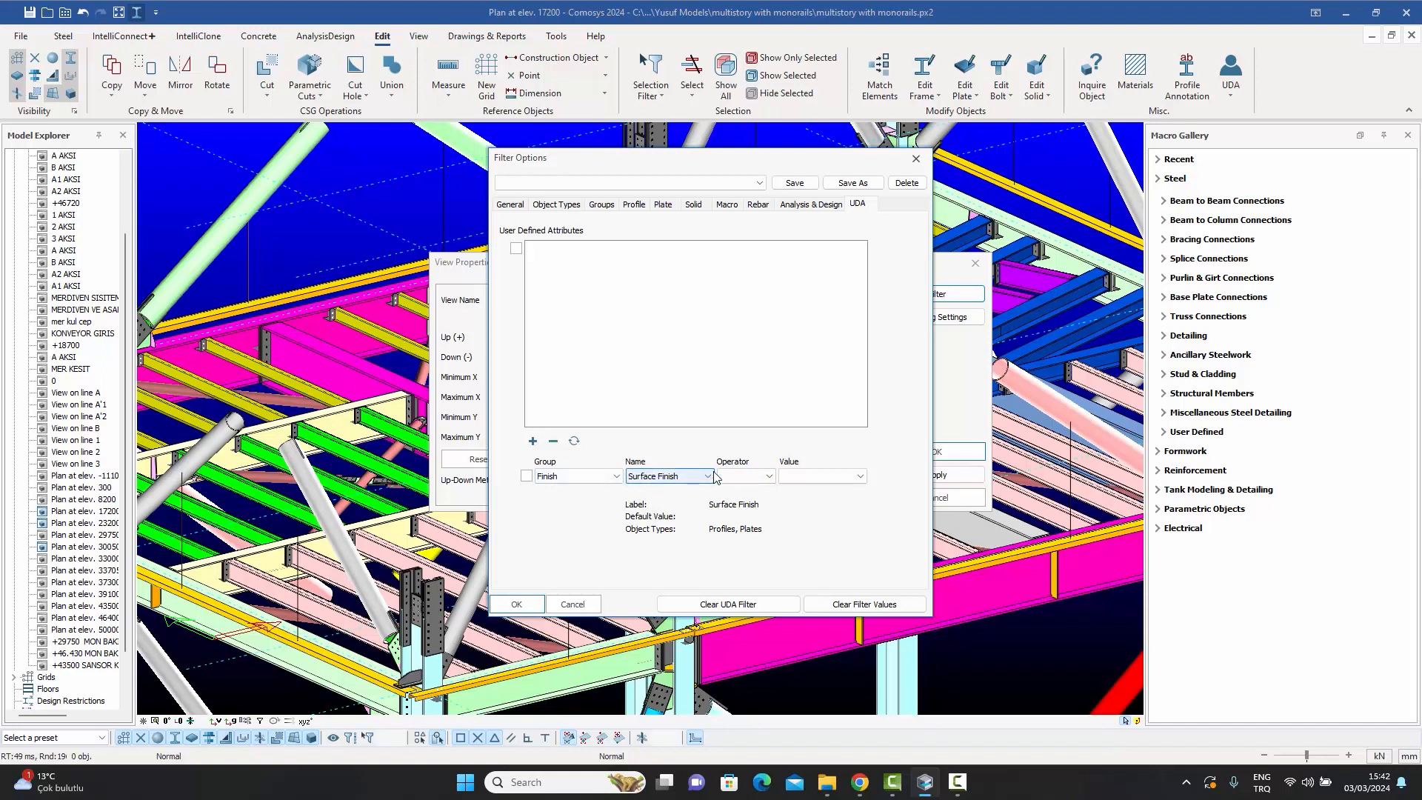
pyautogui.click(771, 480)
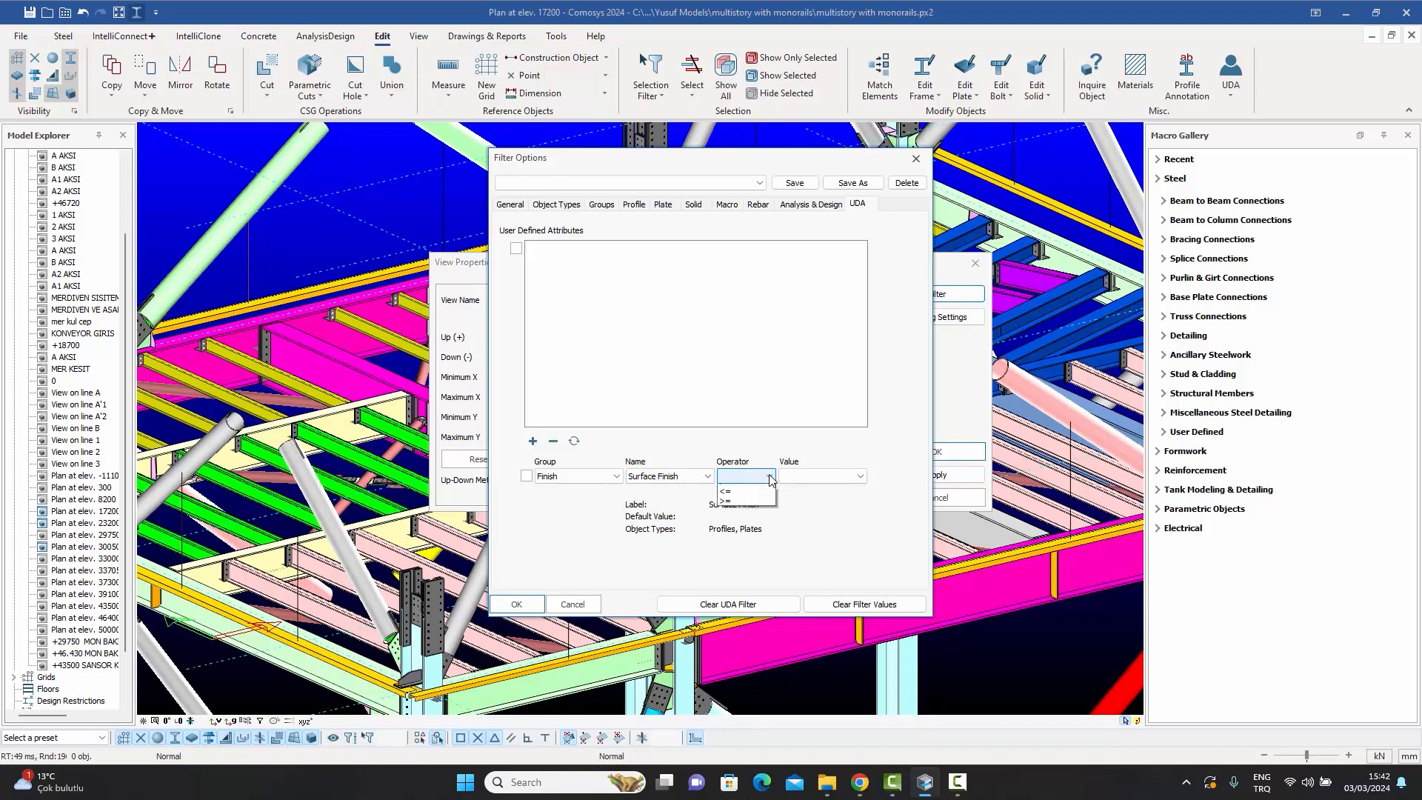
pyautogui.click(741, 490)
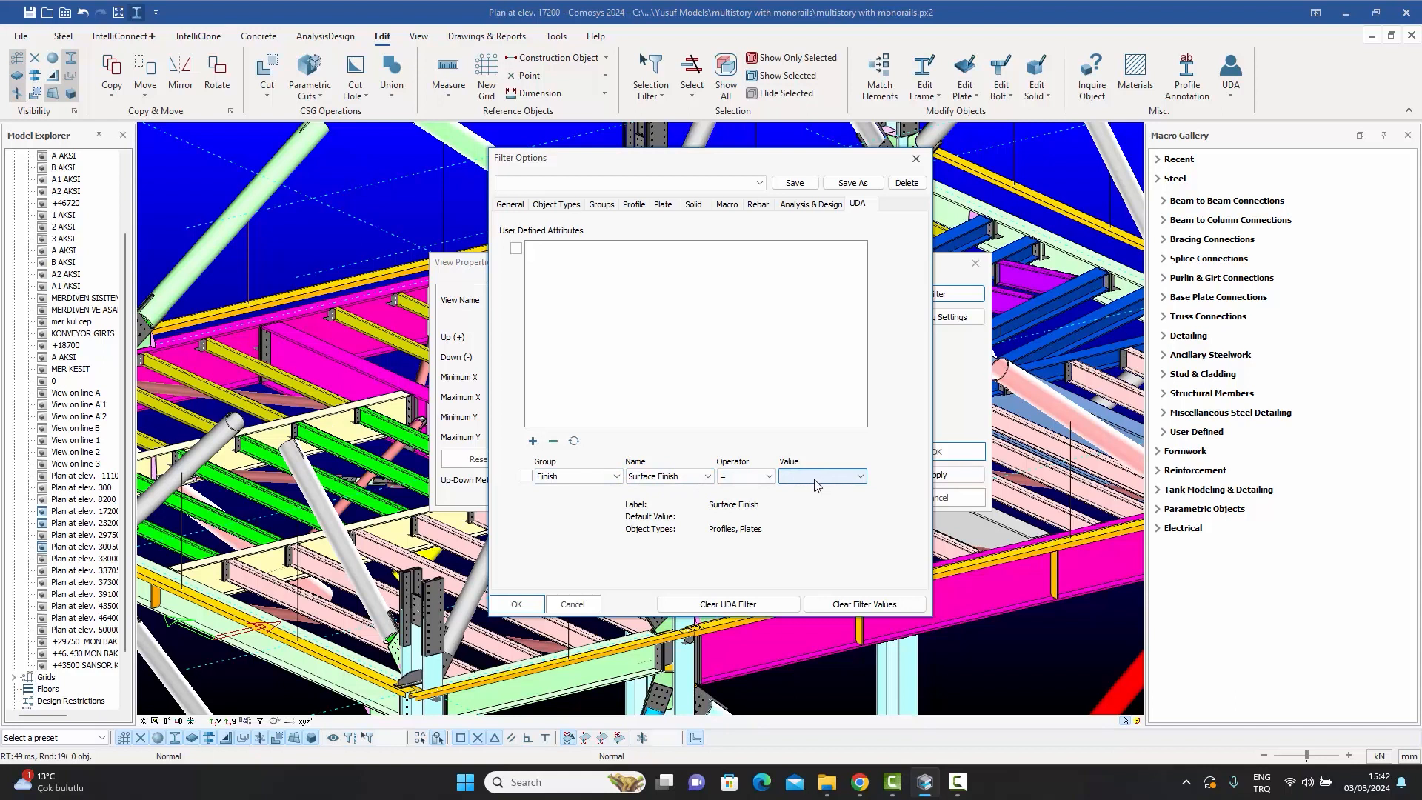
pyautogui.click(822, 480)
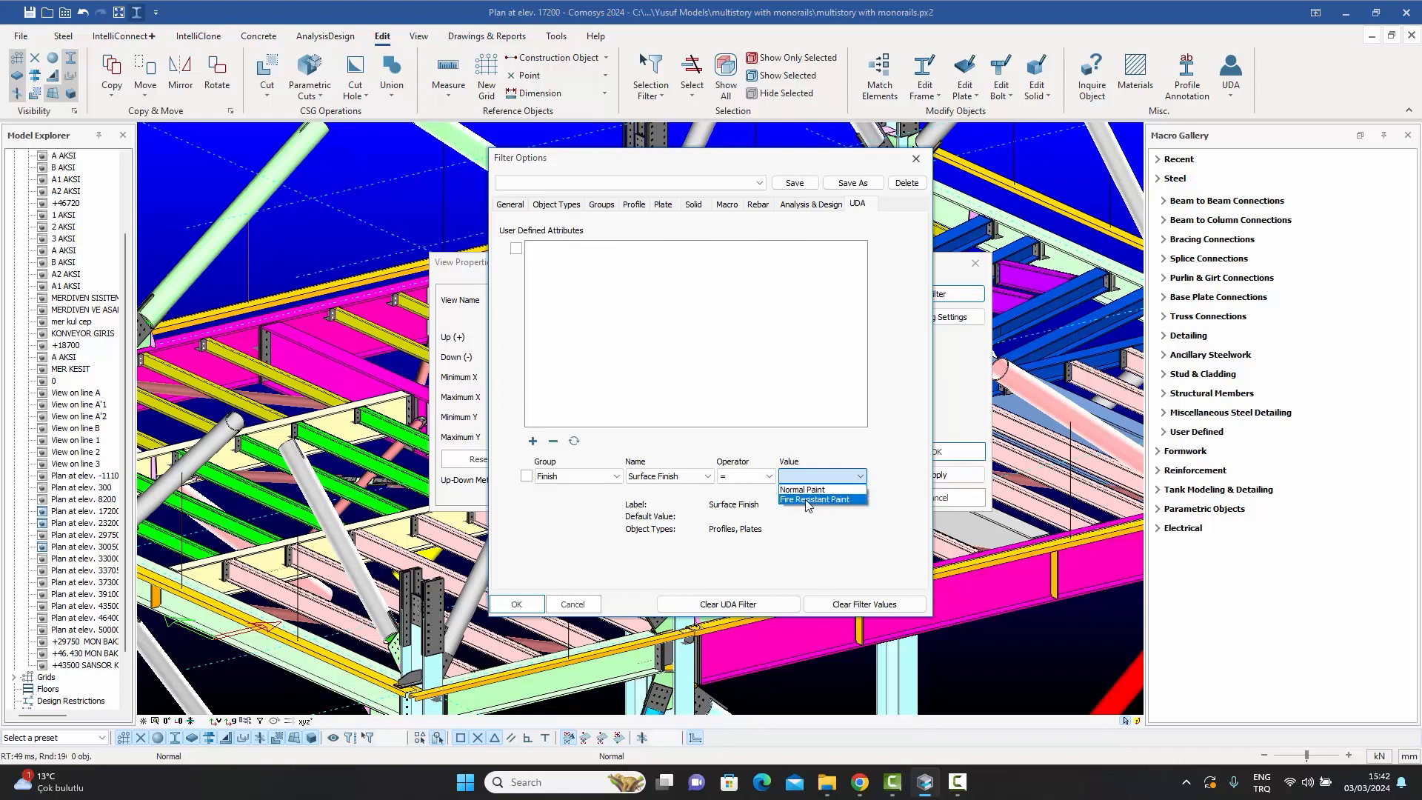
pyautogui.click(806, 500)
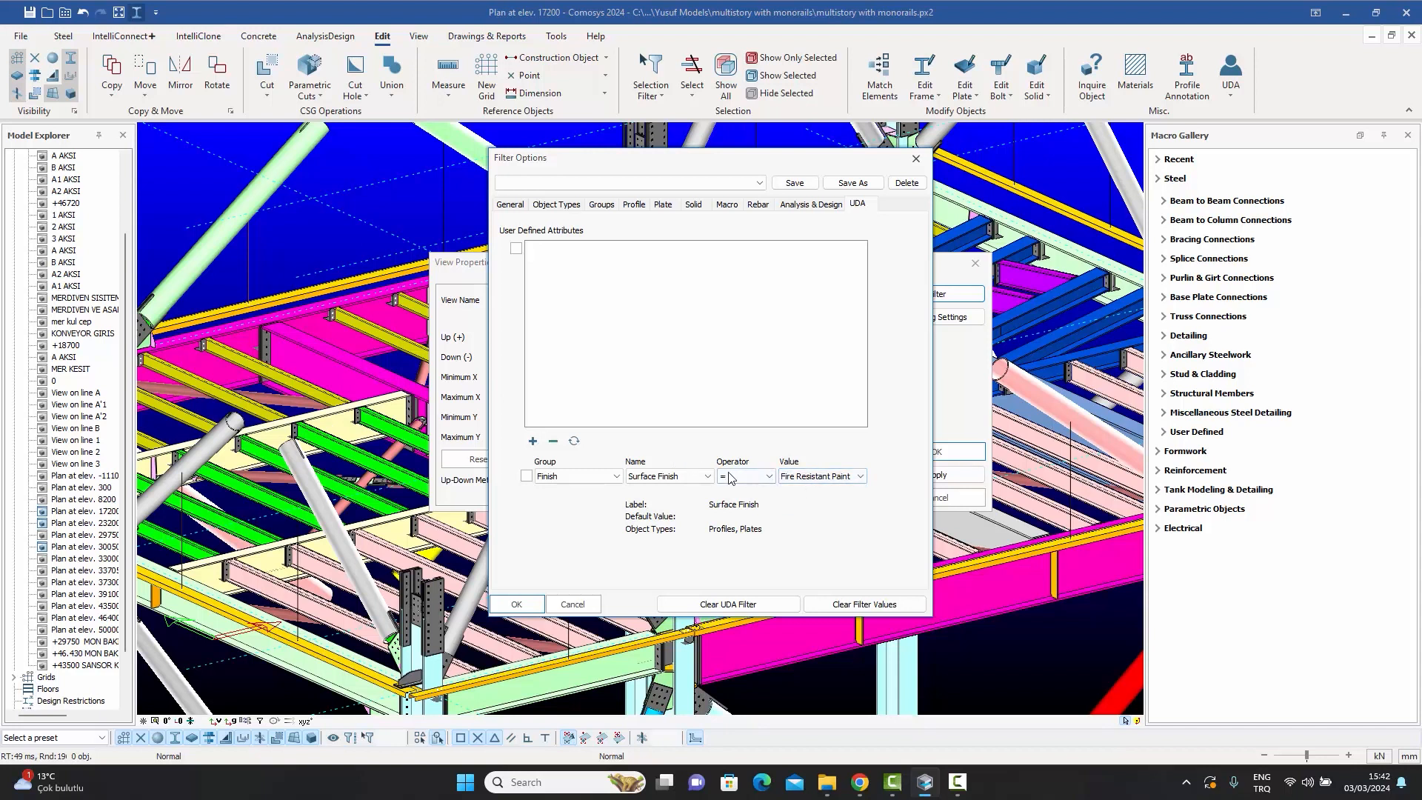
pyautogui.click(533, 442)
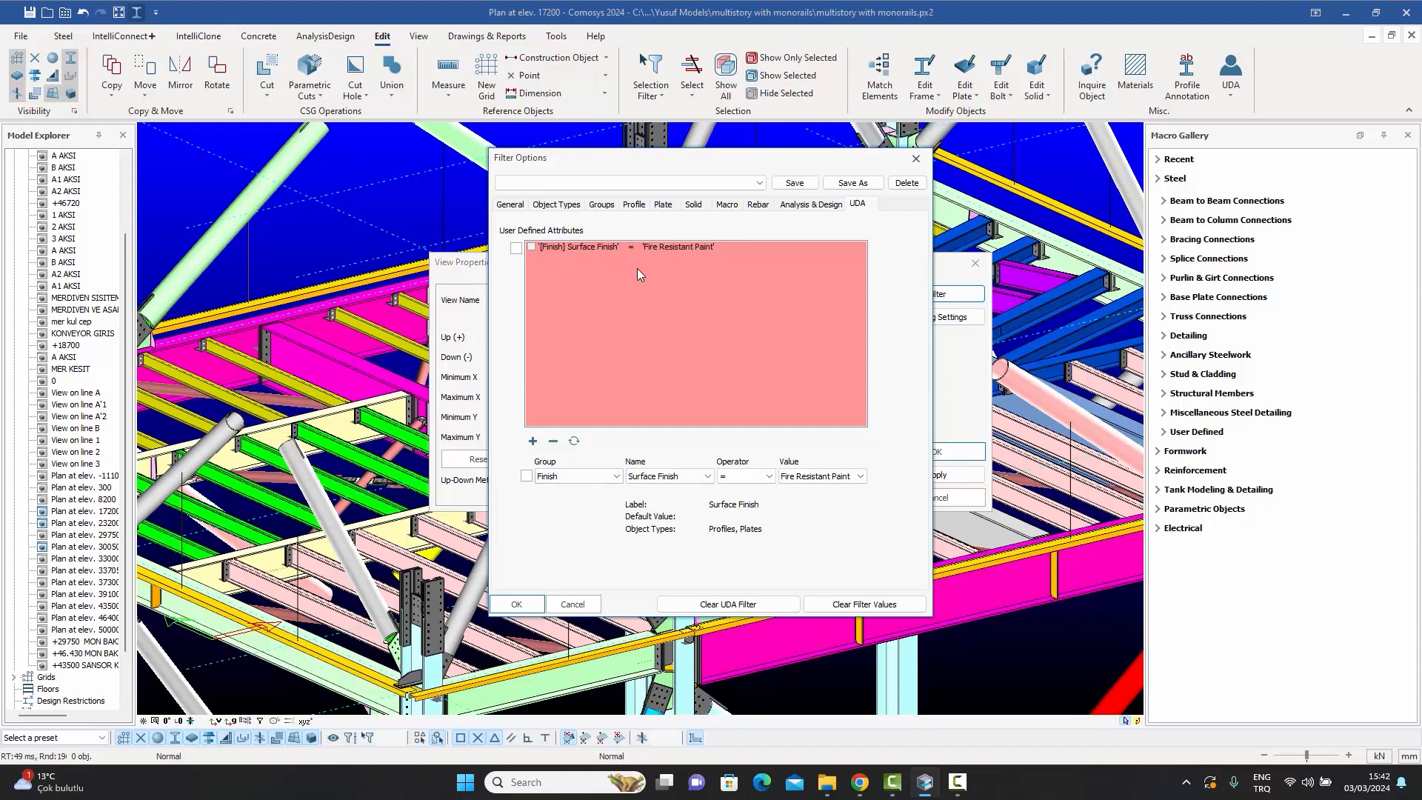
# - Add a second filter condition from the Erection Contractor group: Contractors name = Steel Smart
pyautogui.click(587, 478)
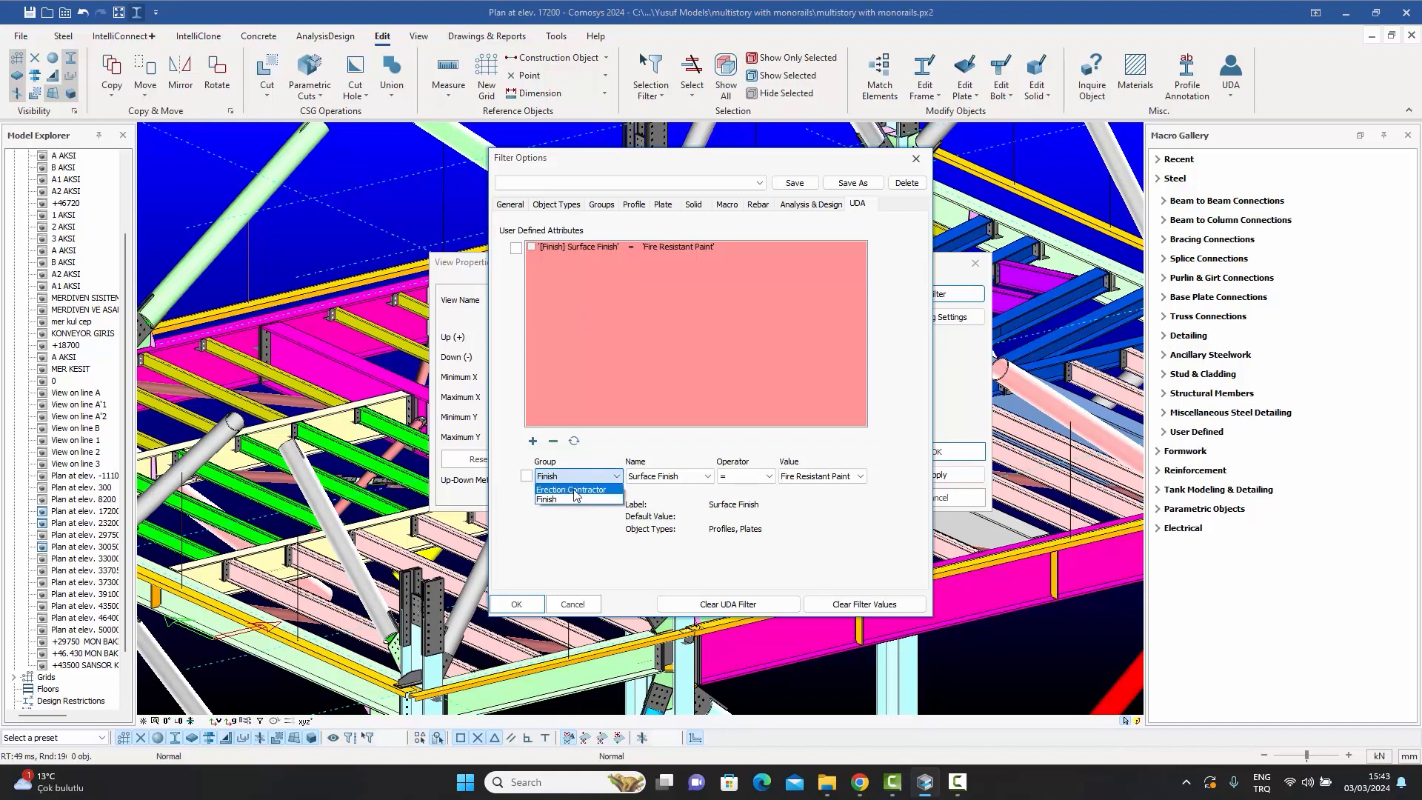
pyautogui.click(575, 491)
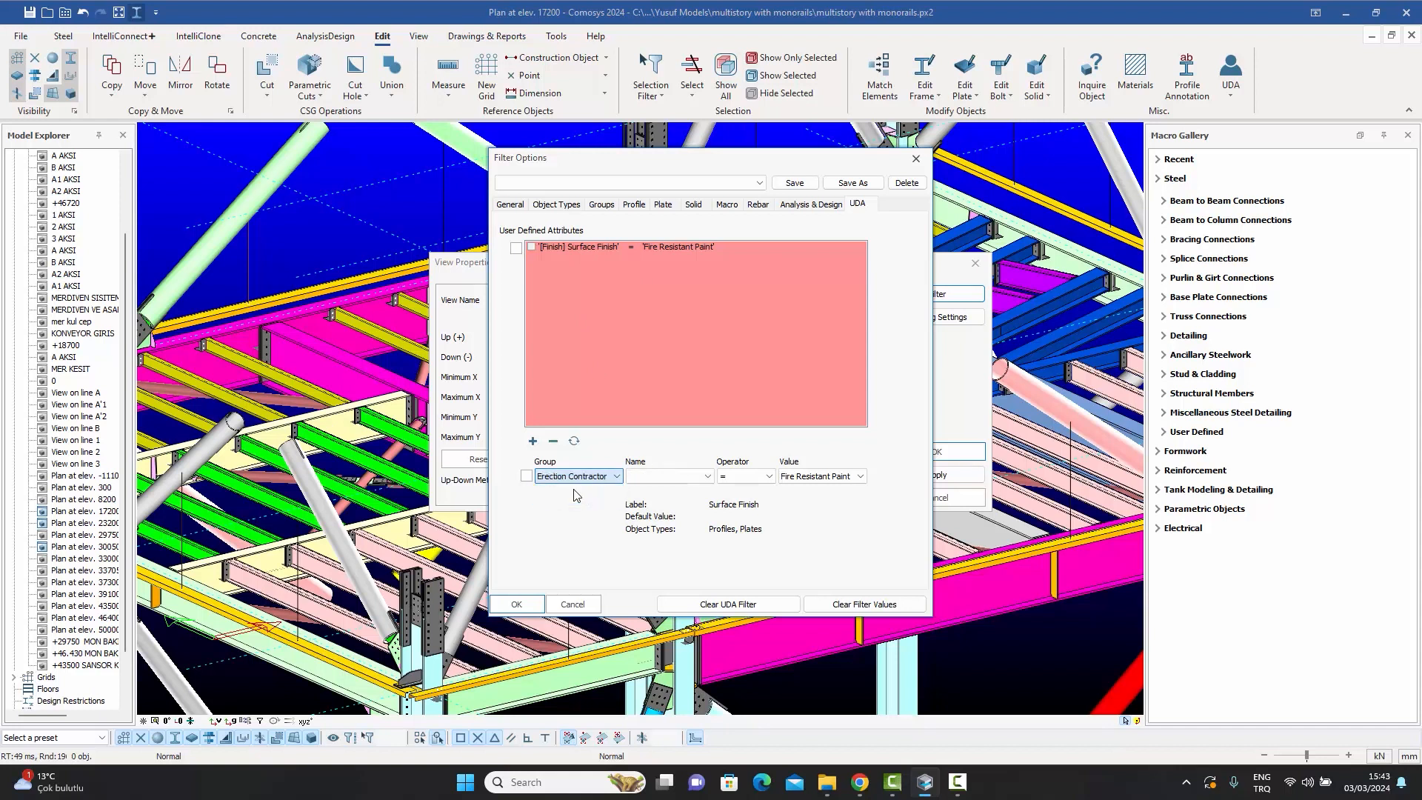
pyautogui.click(672, 478)
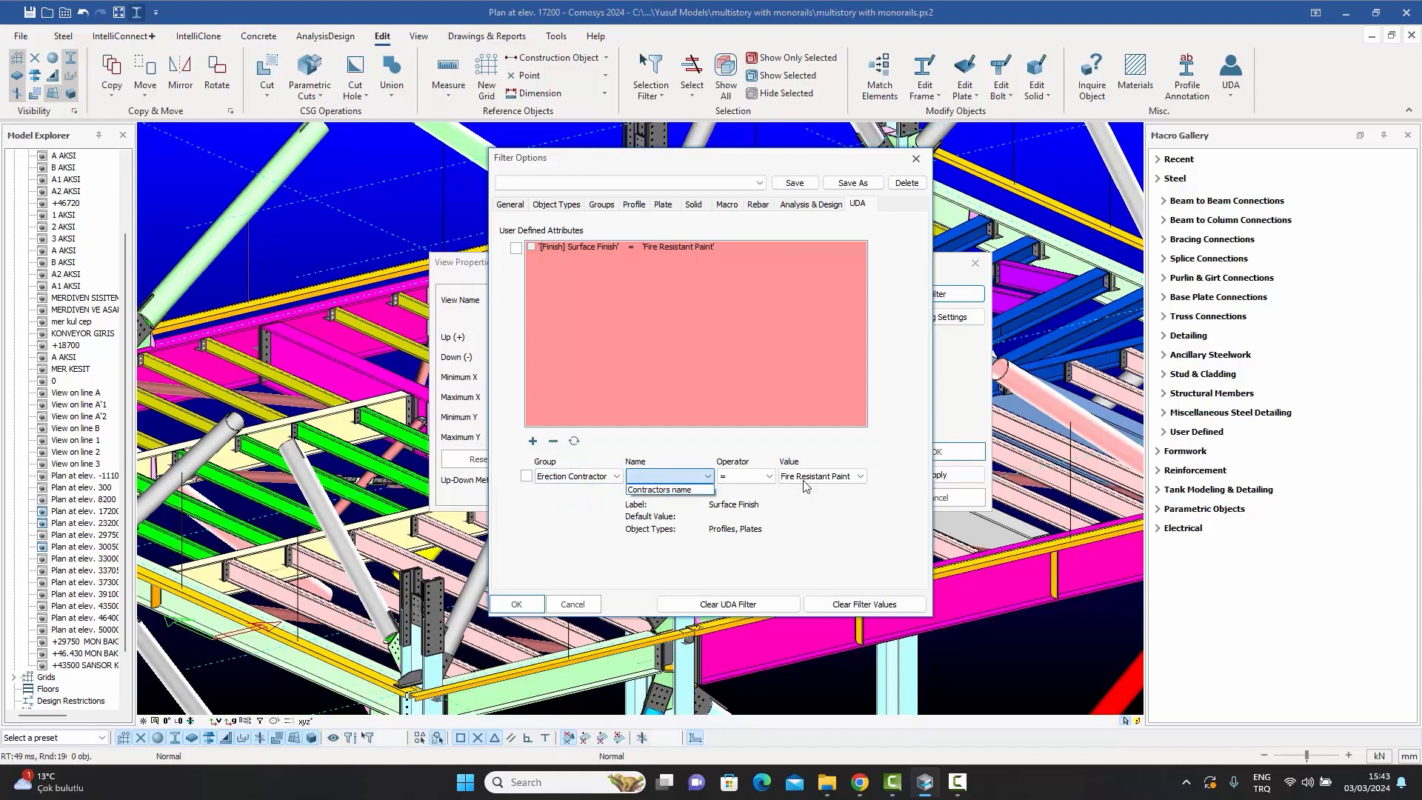
pyautogui.click(685, 490)
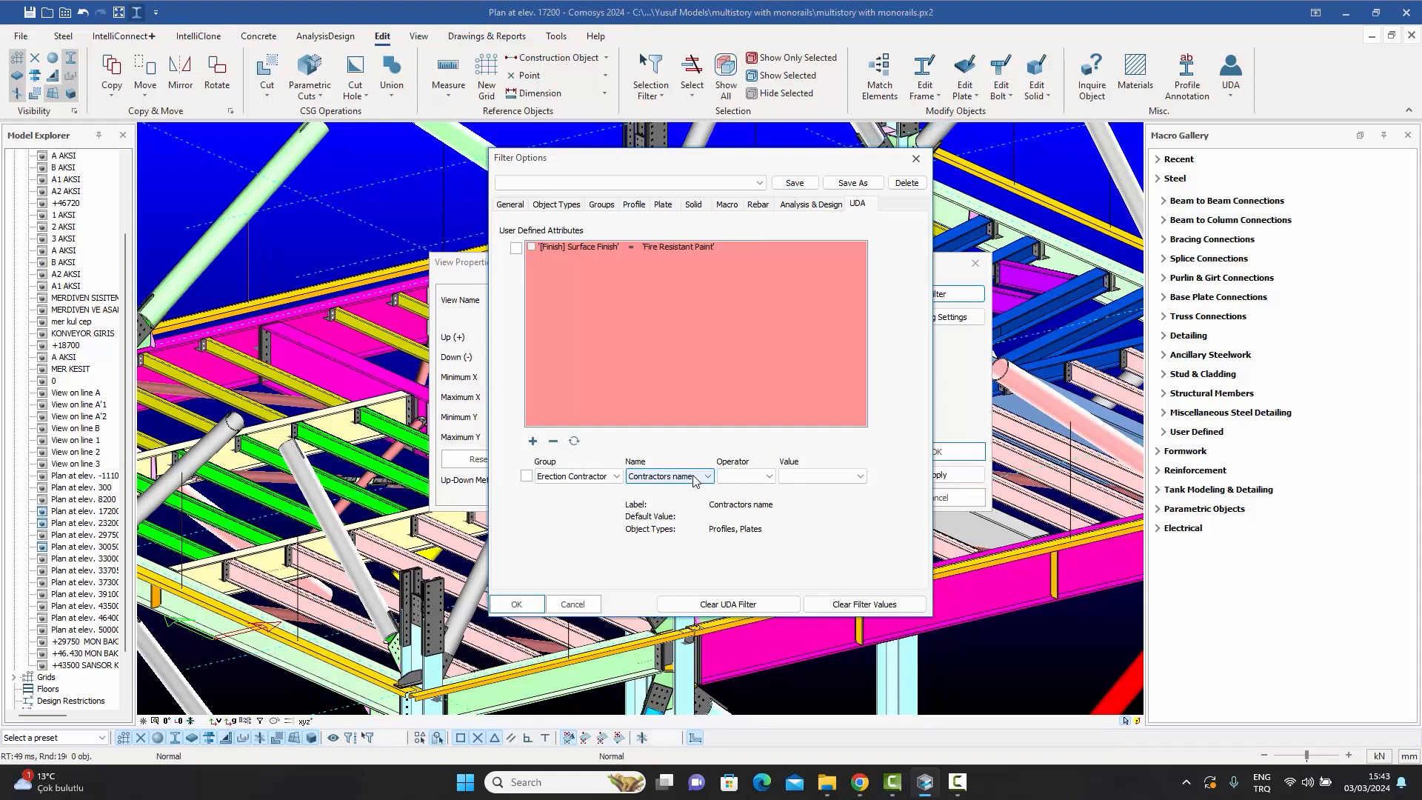
pyautogui.click(773, 476)
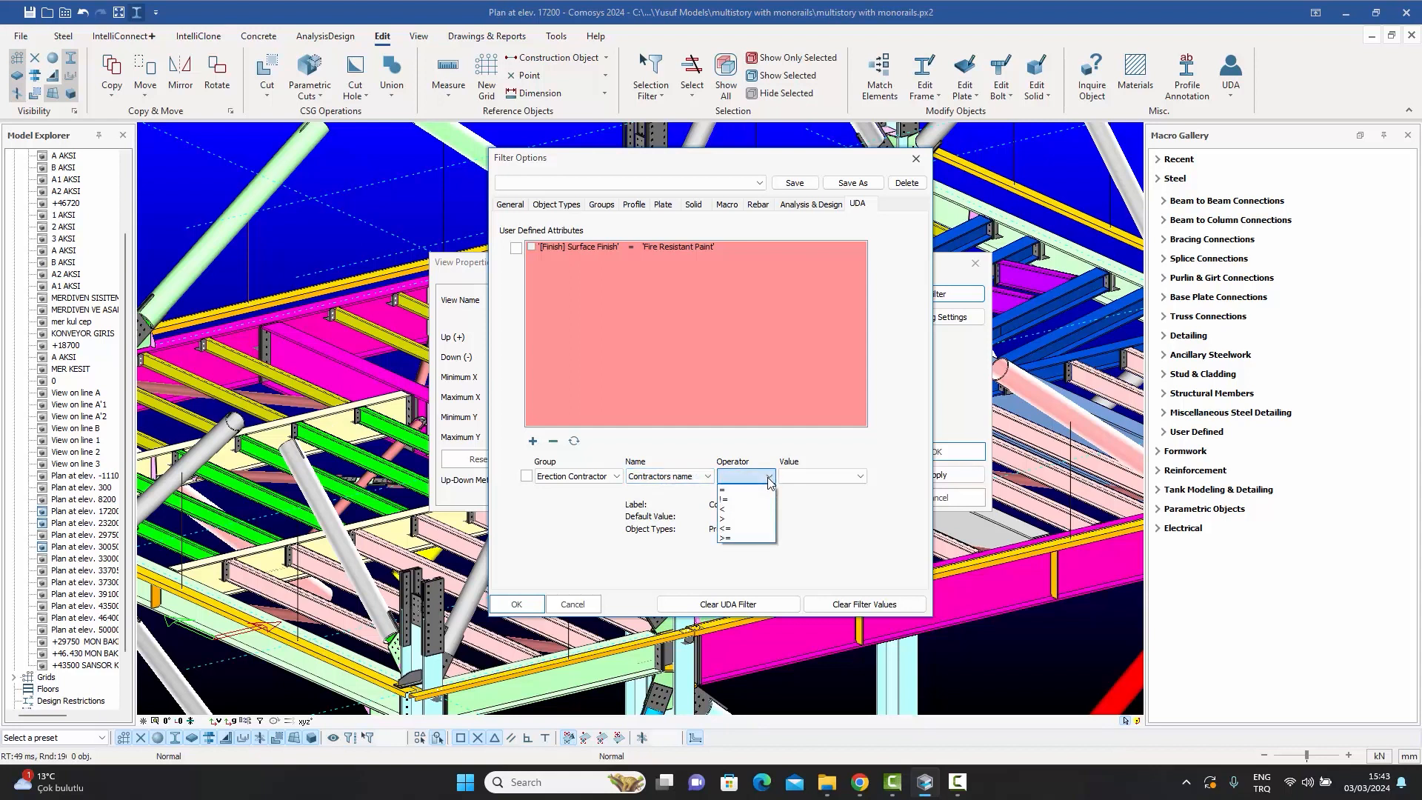
pyautogui.click(751, 494)
pyautogui.click(828, 477)
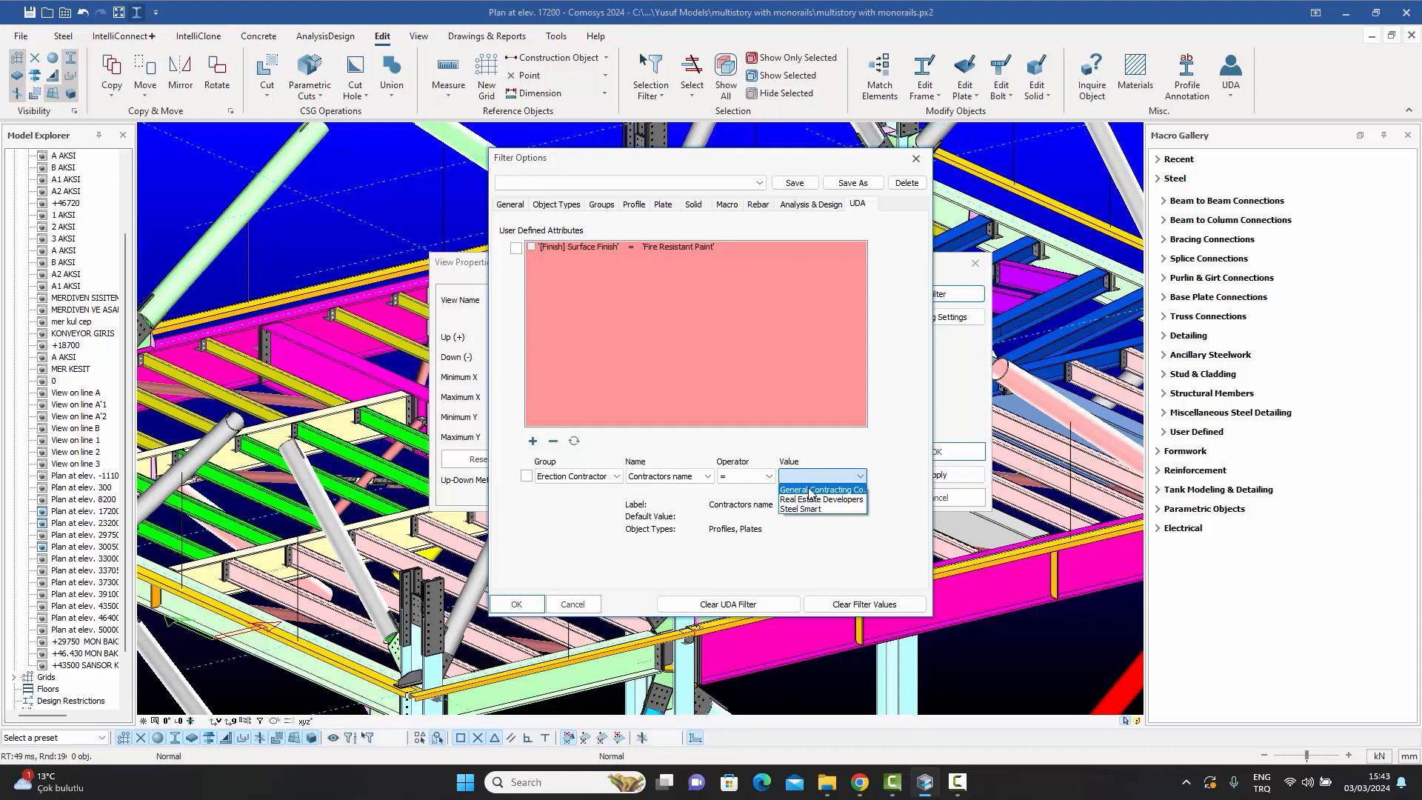
pyautogui.click(810, 511)
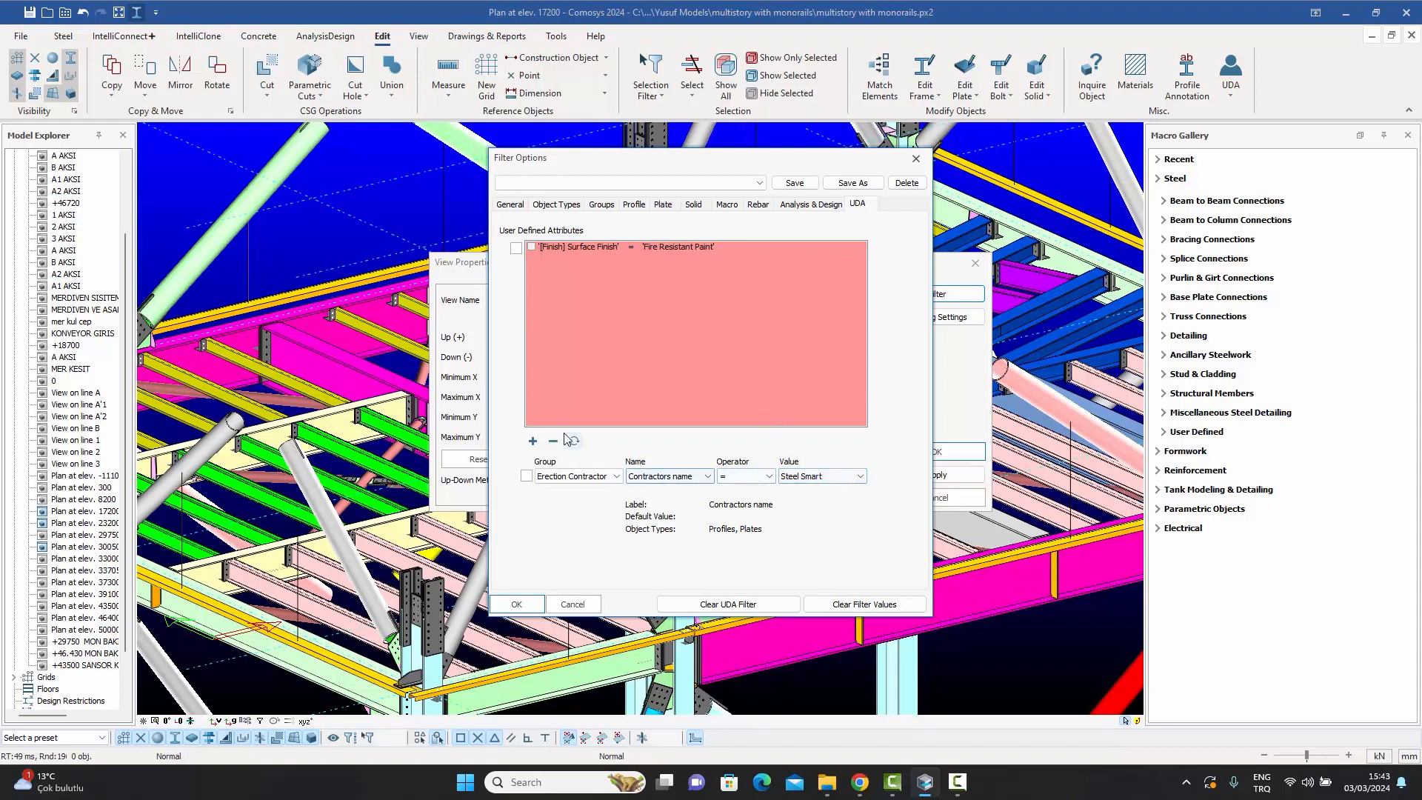
pyautogui.click(534, 442)
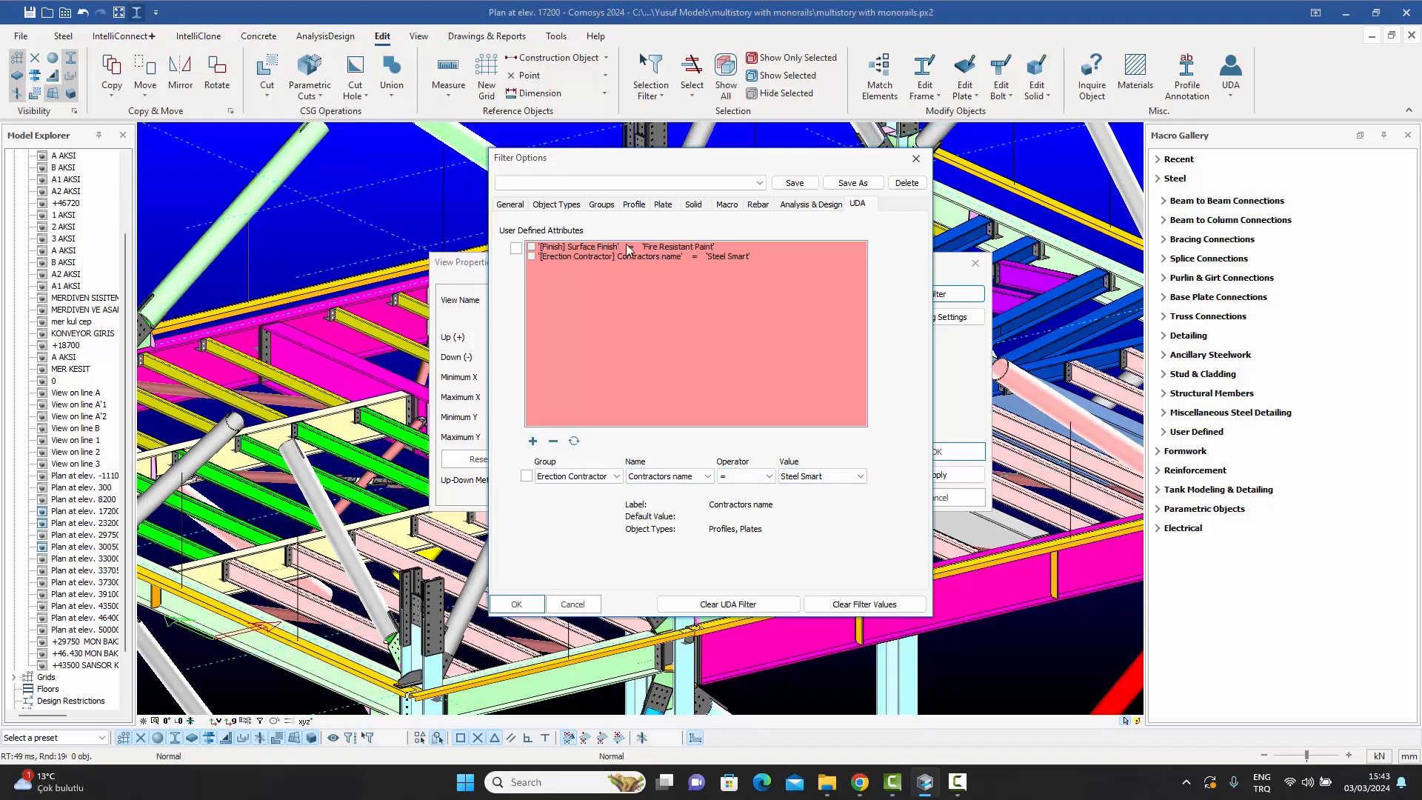
# - Activate only the Fire Resistant Paint condition and apply the filter to the plan view
pyautogui.click(532, 247)
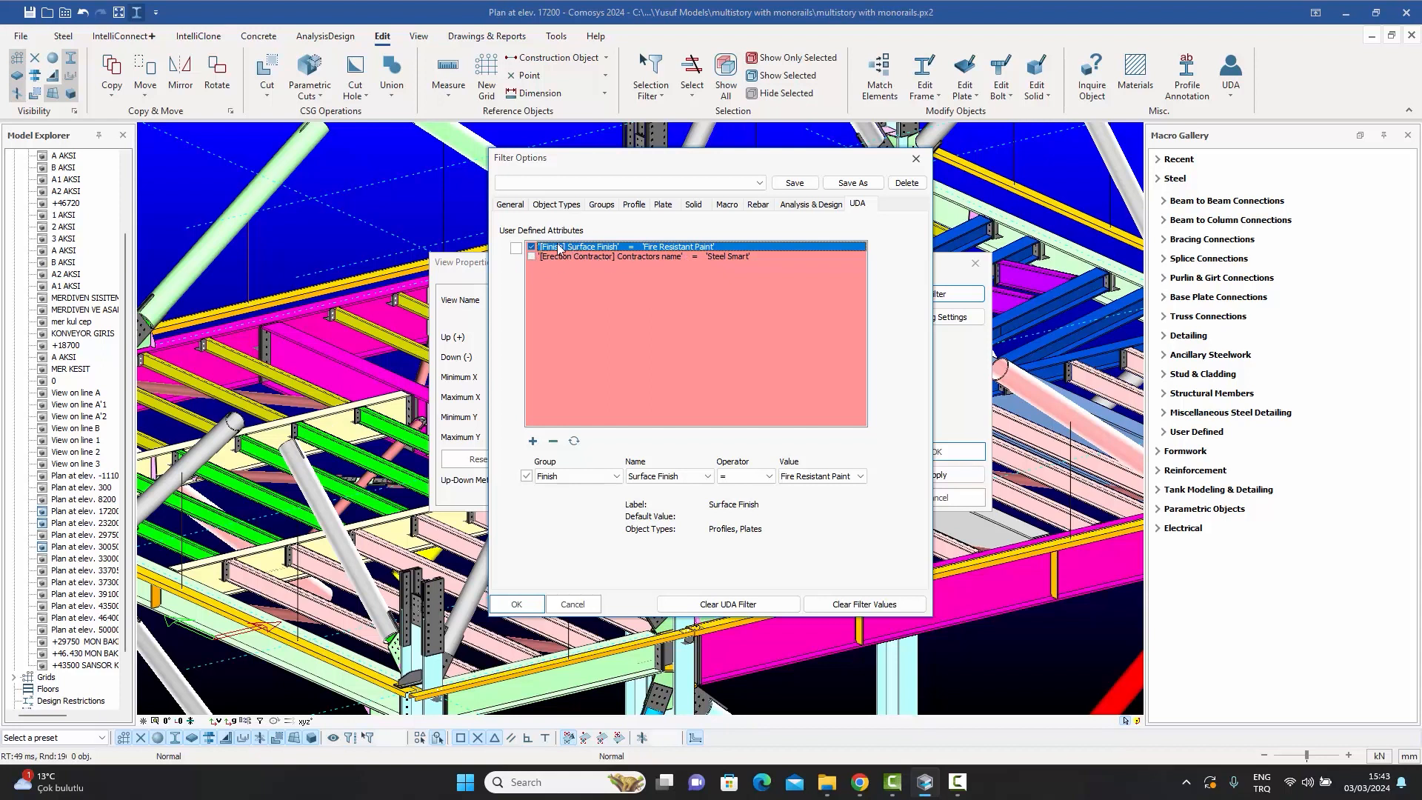
pyautogui.click(516, 604)
pyautogui.click(935, 453)
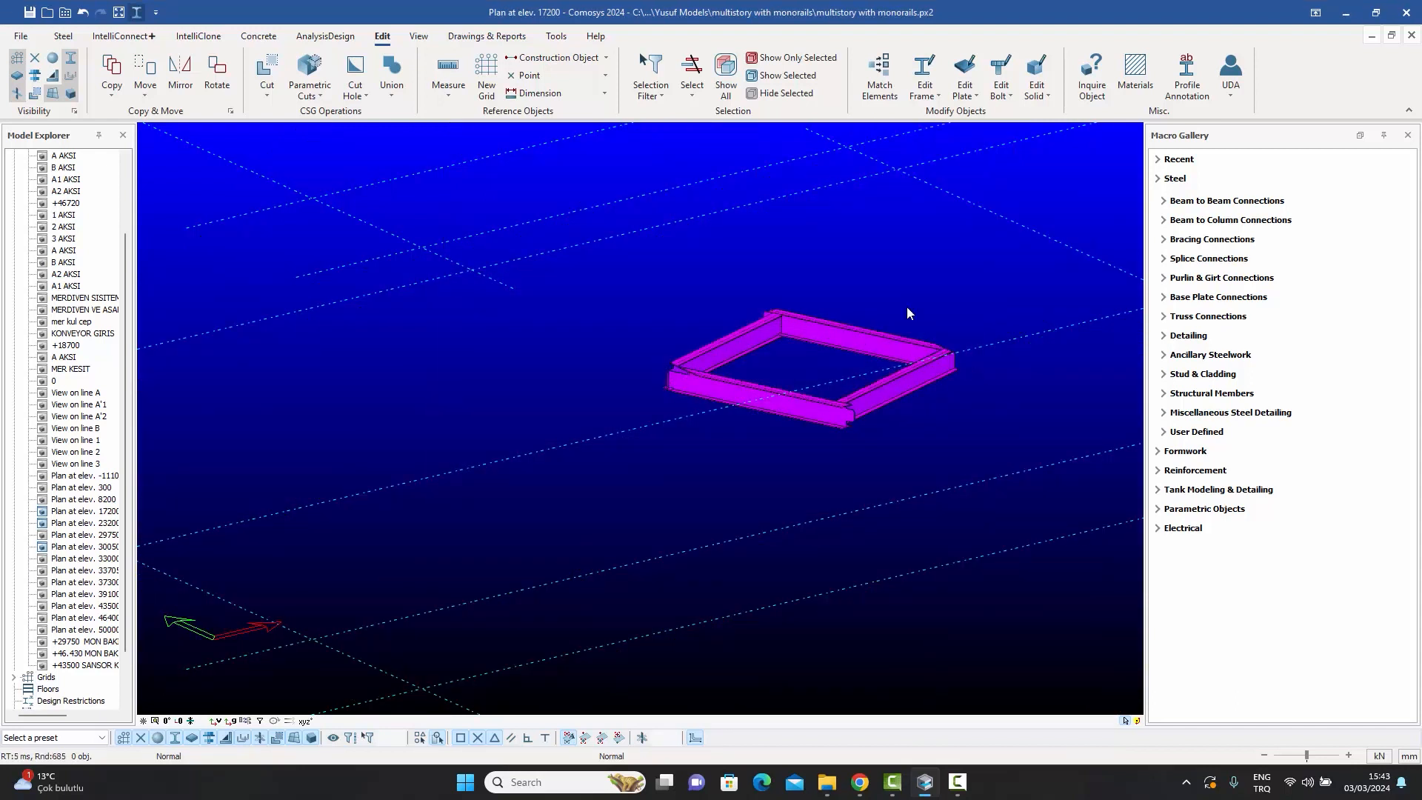
# - Switch the plan view's active filter condition from Surface Finish to Contractors name = Steel Smart and apply it
pyautogui.doubleClick(891, 270)
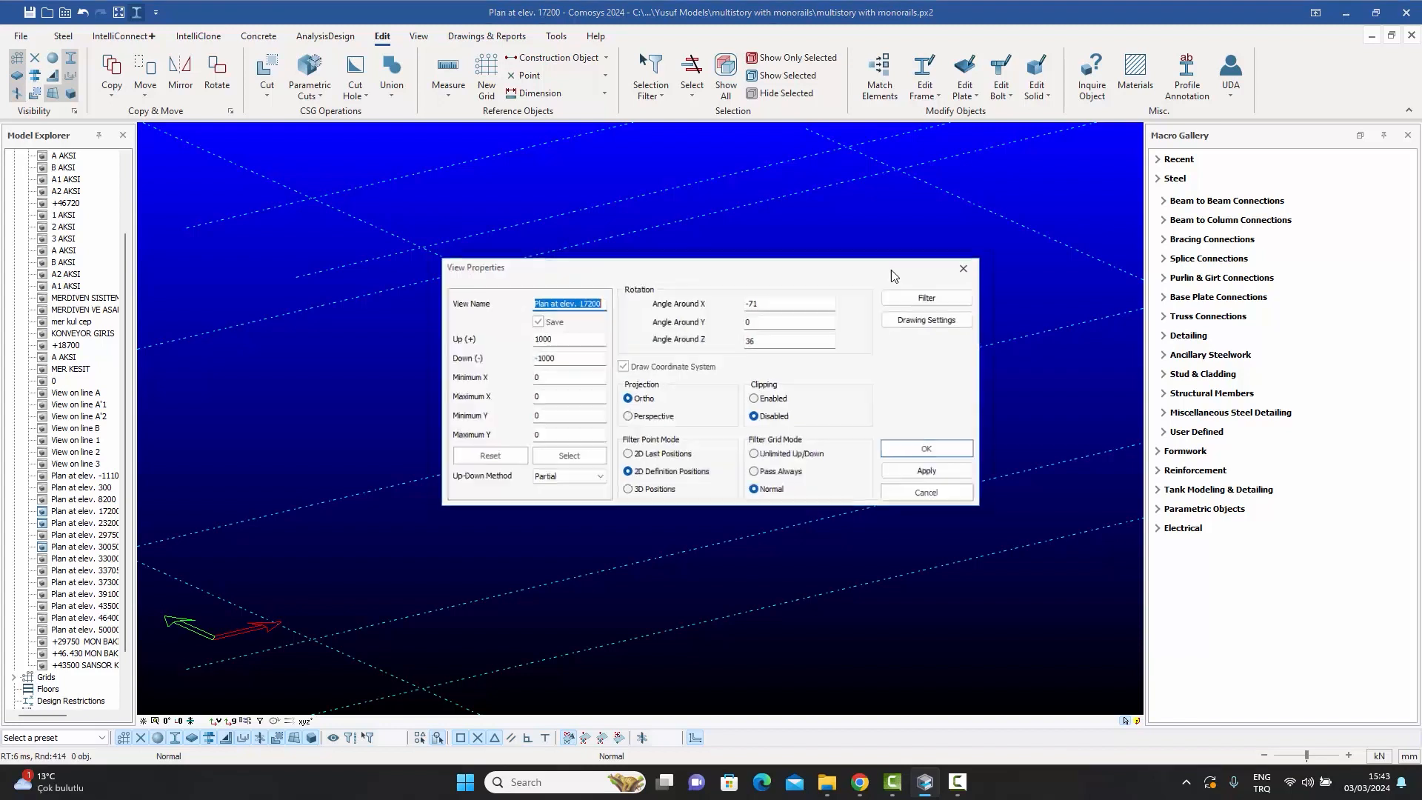
pyautogui.click(937, 295)
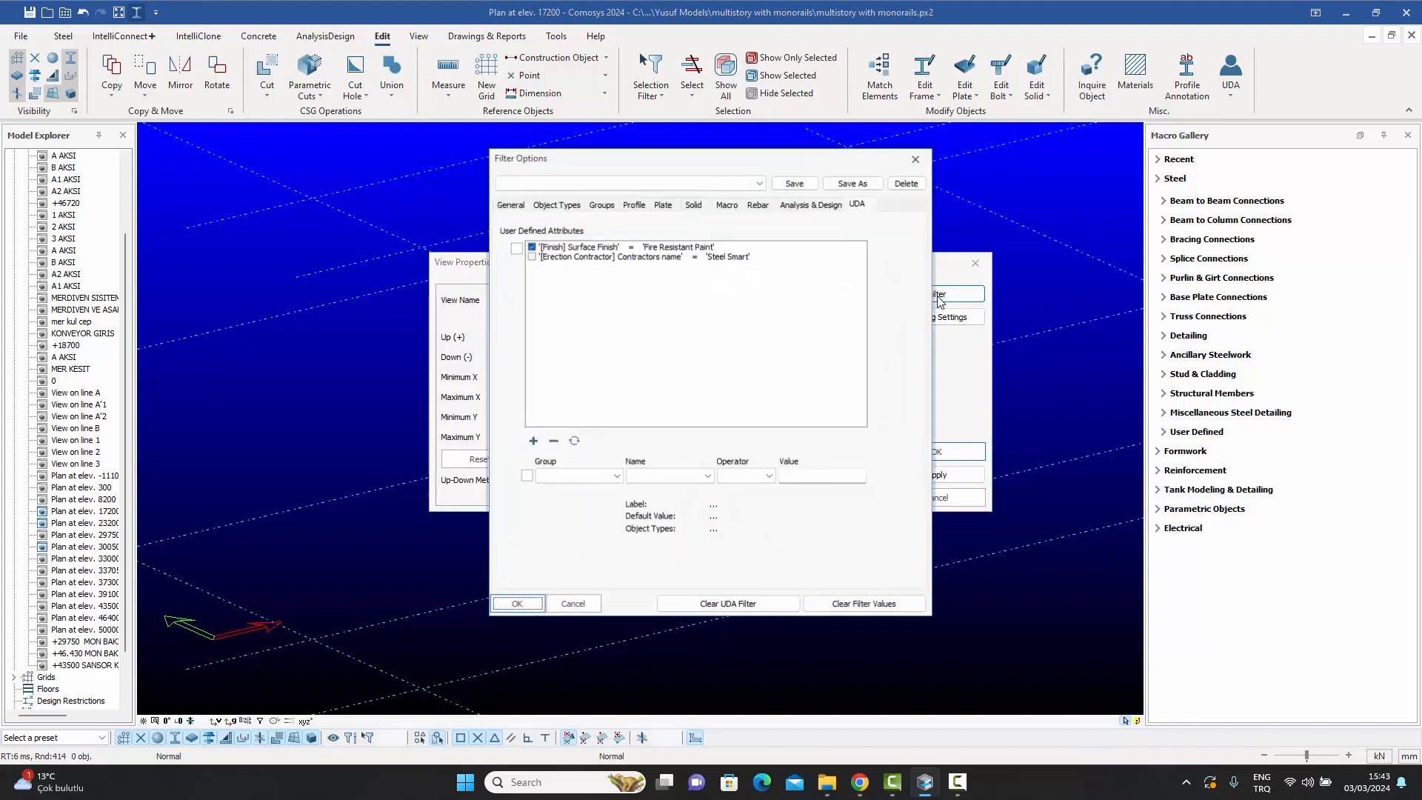
pyautogui.click(532, 249)
pyautogui.click(532, 256)
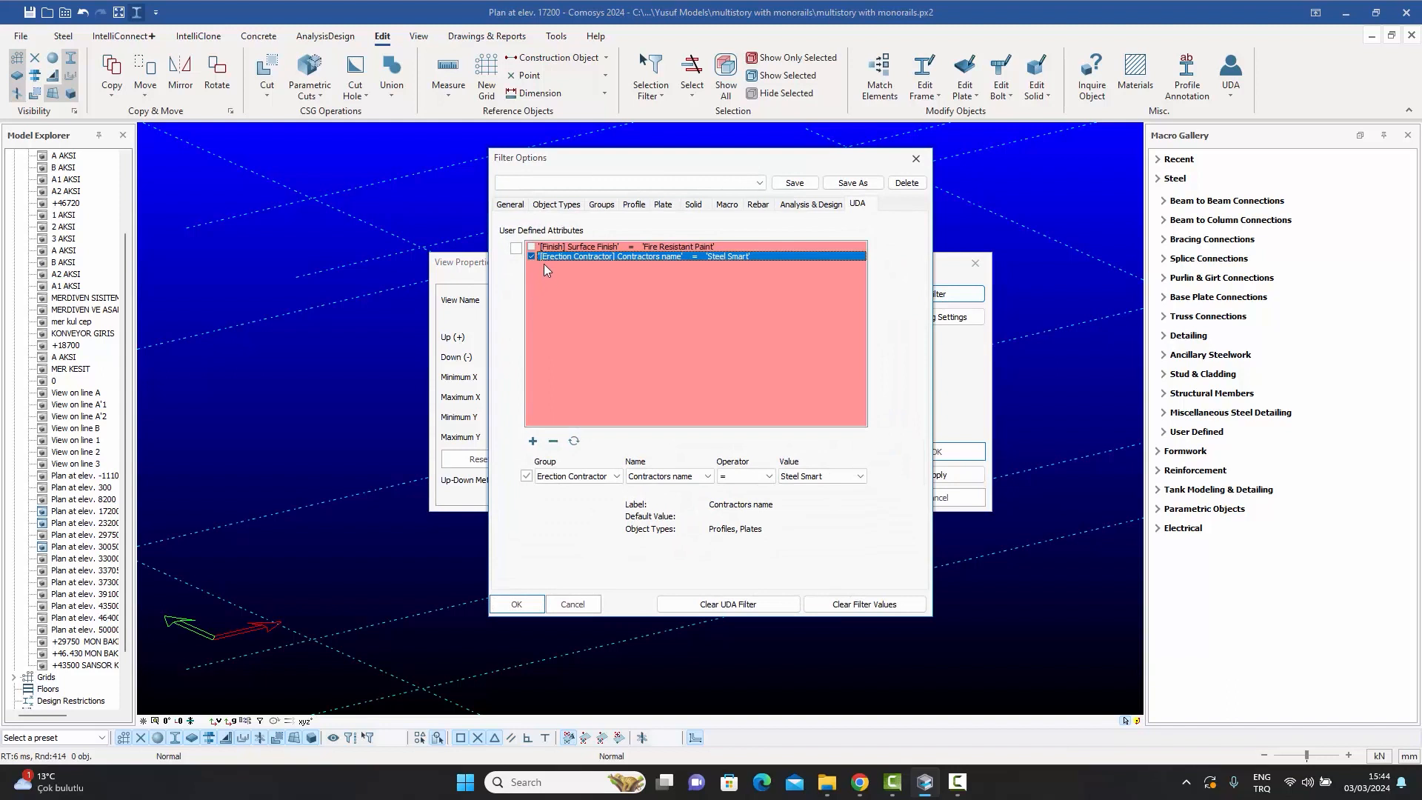
pyautogui.click(516, 603)
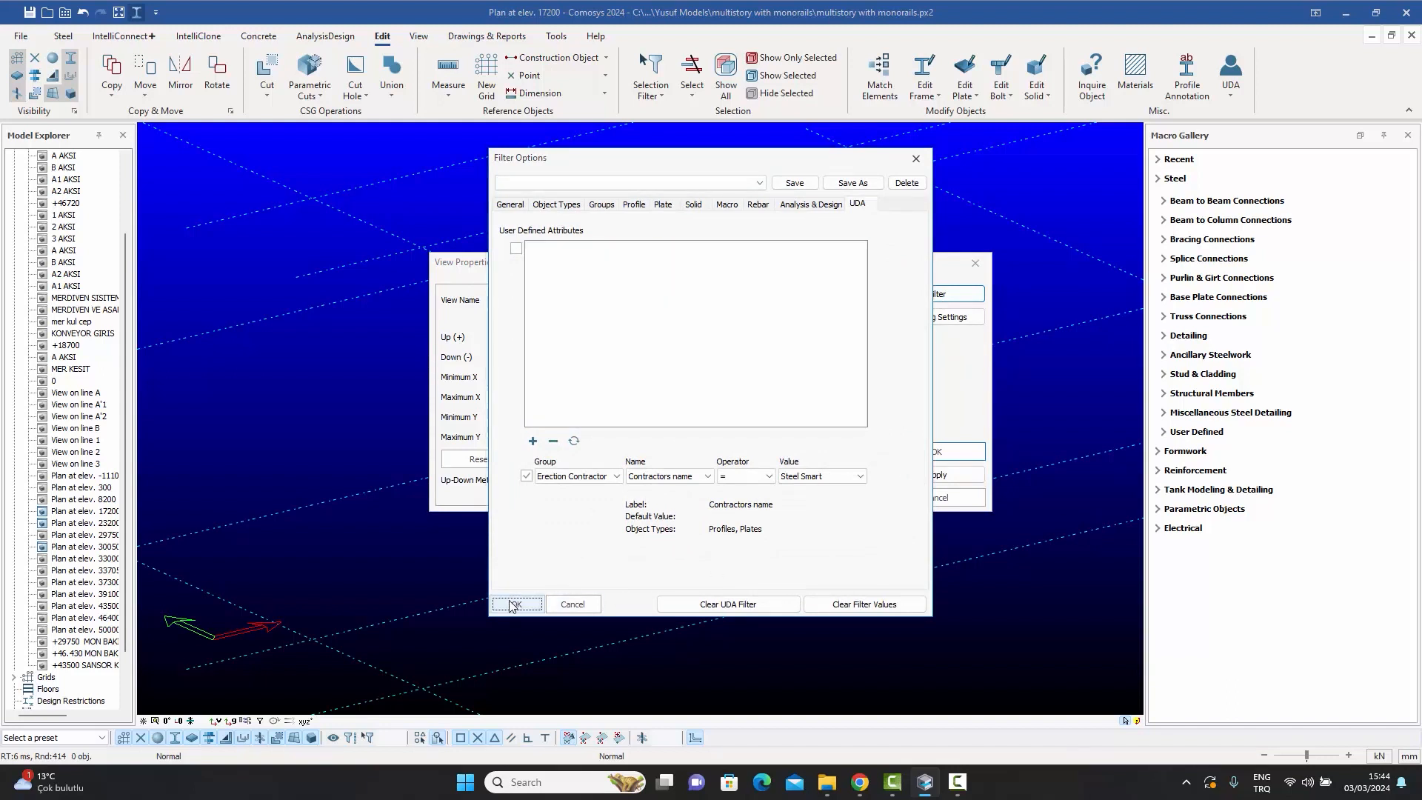
pyautogui.click(931, 447)
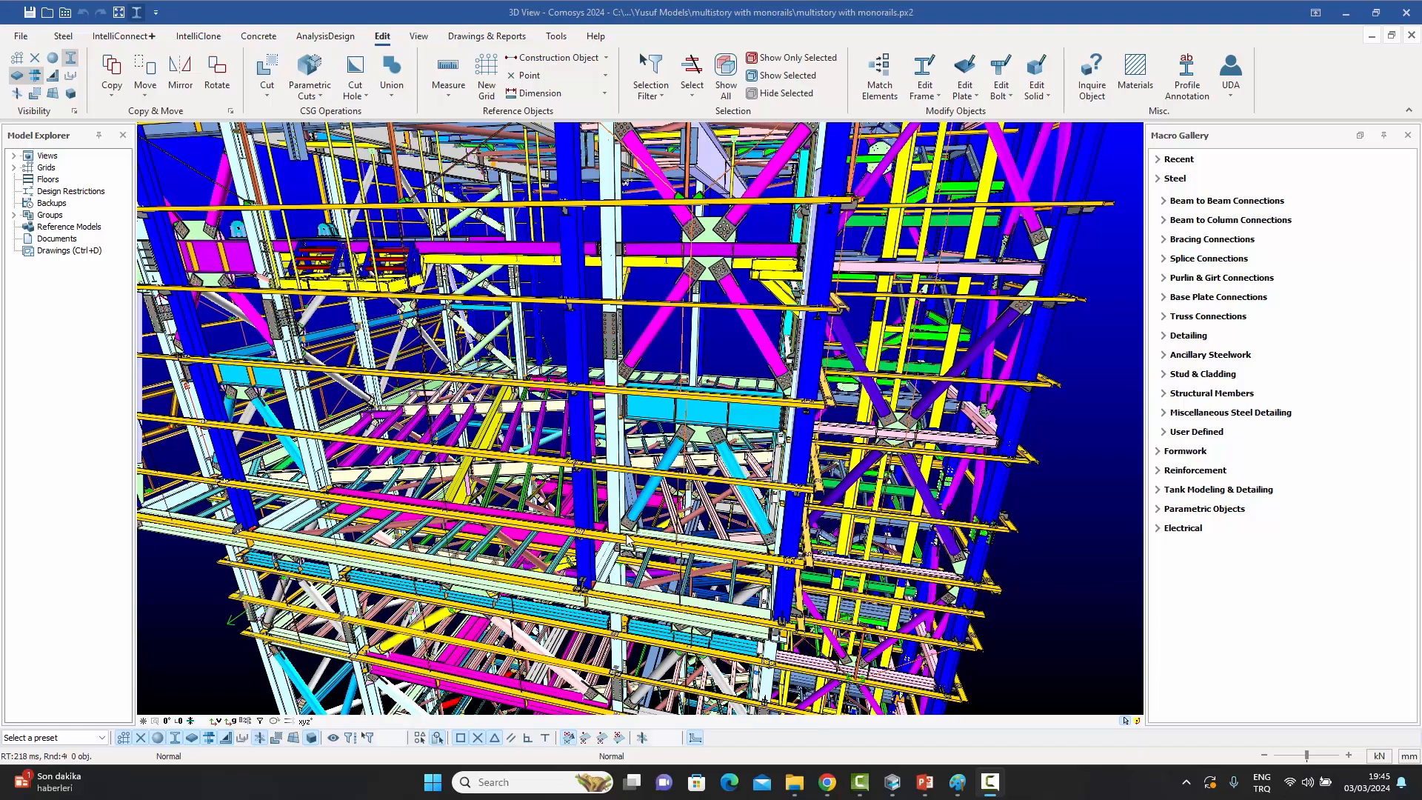
pyautogui.scroll(2, 684, 551)
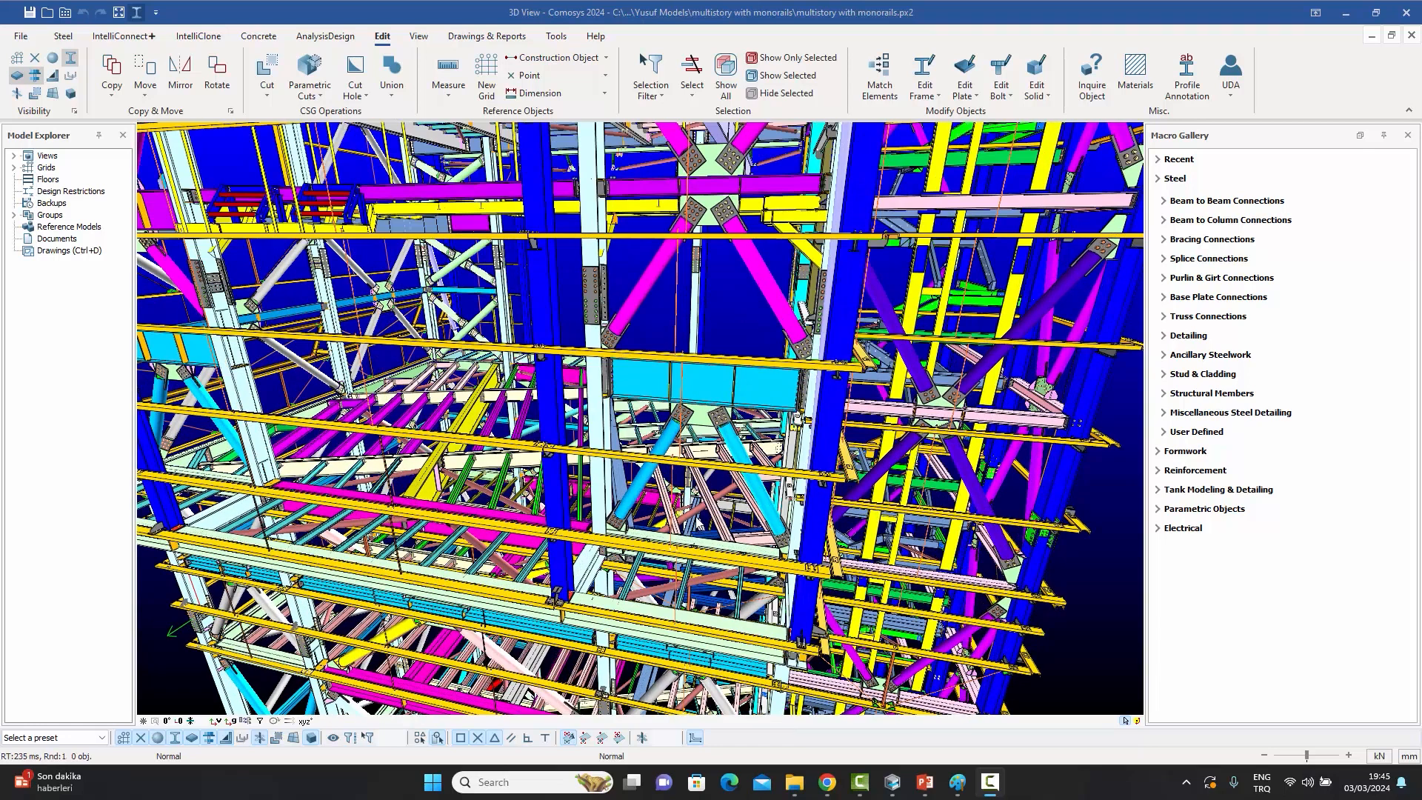
pyautogui.scroll(4, 696, 522)
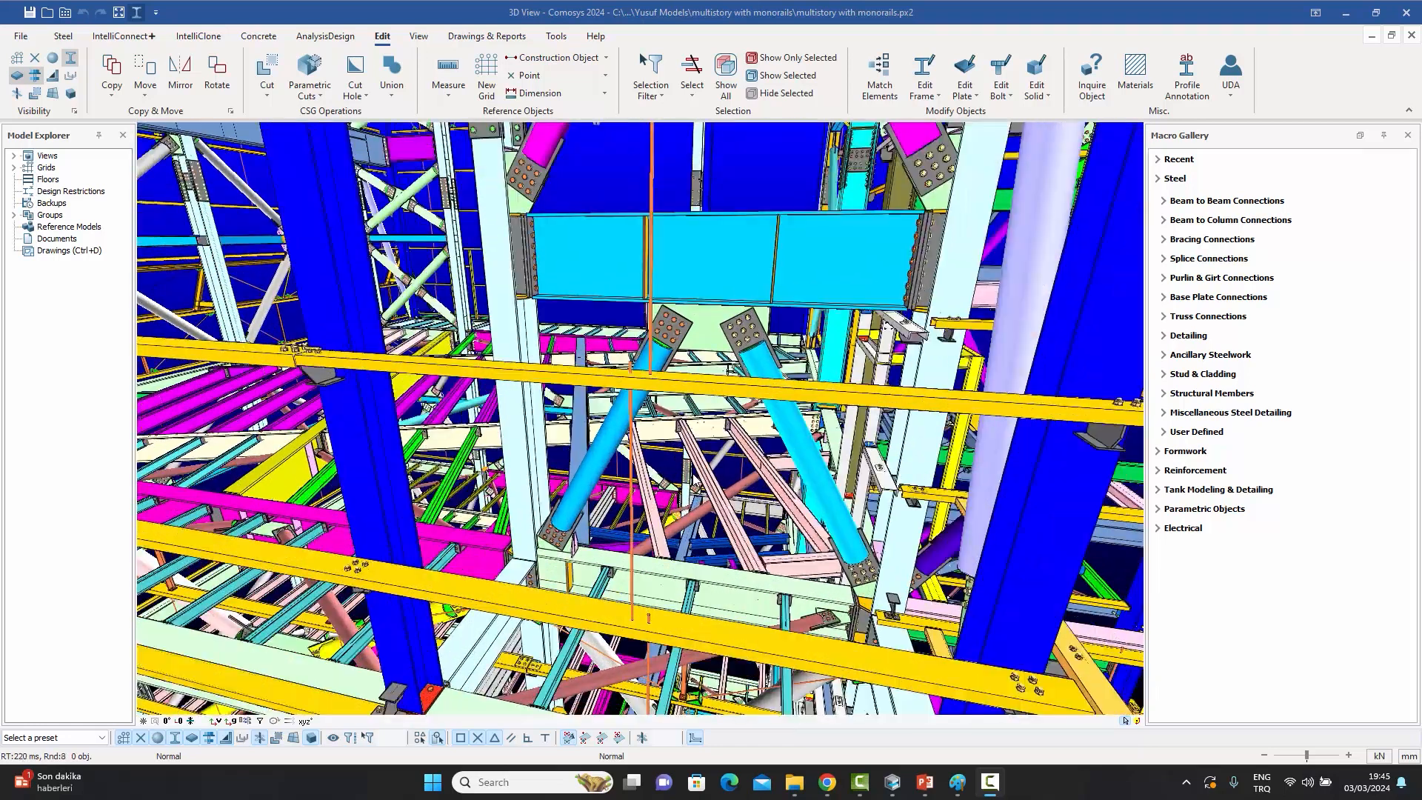
pyautogui.scroll(2, 730, 369)
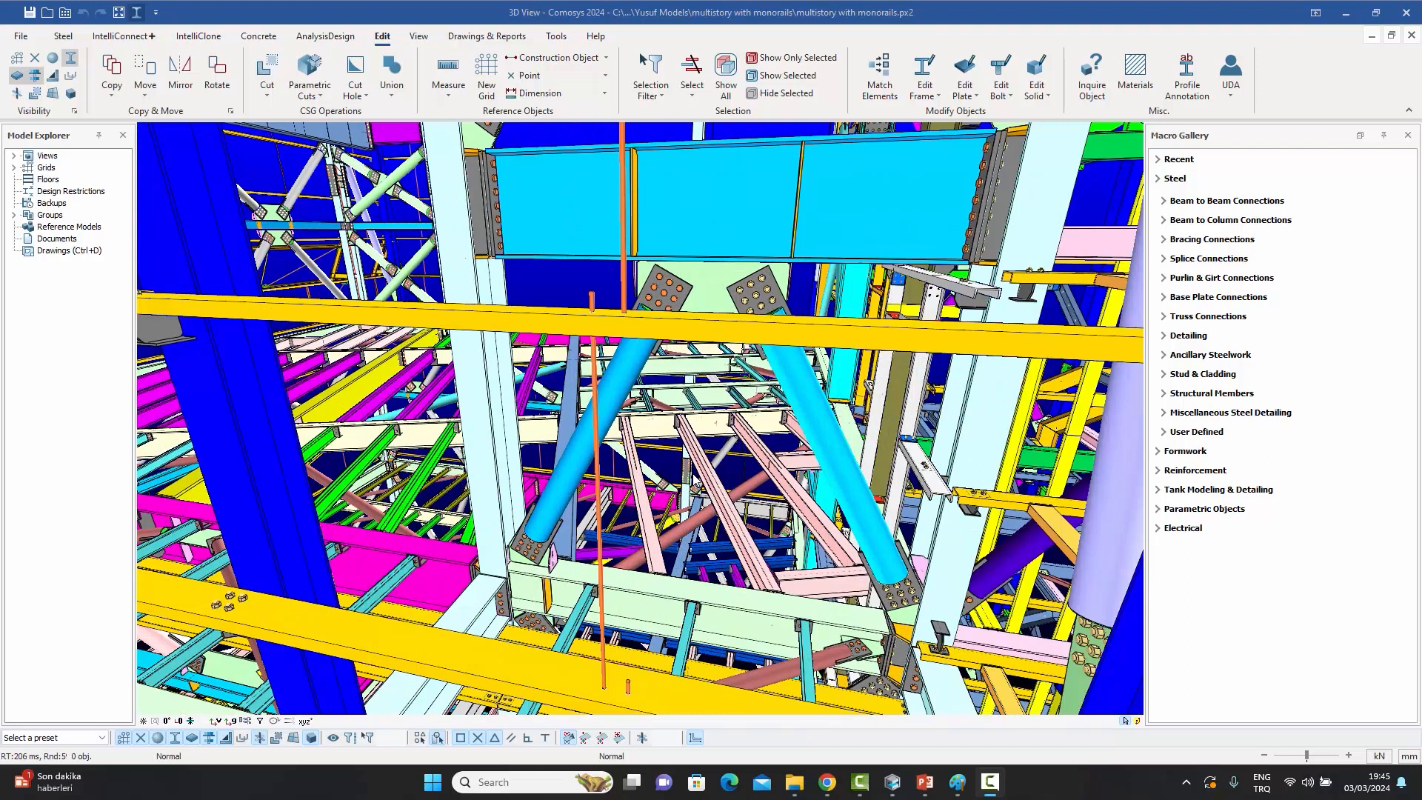
pyautogui.scroll(-2, 691, 489)
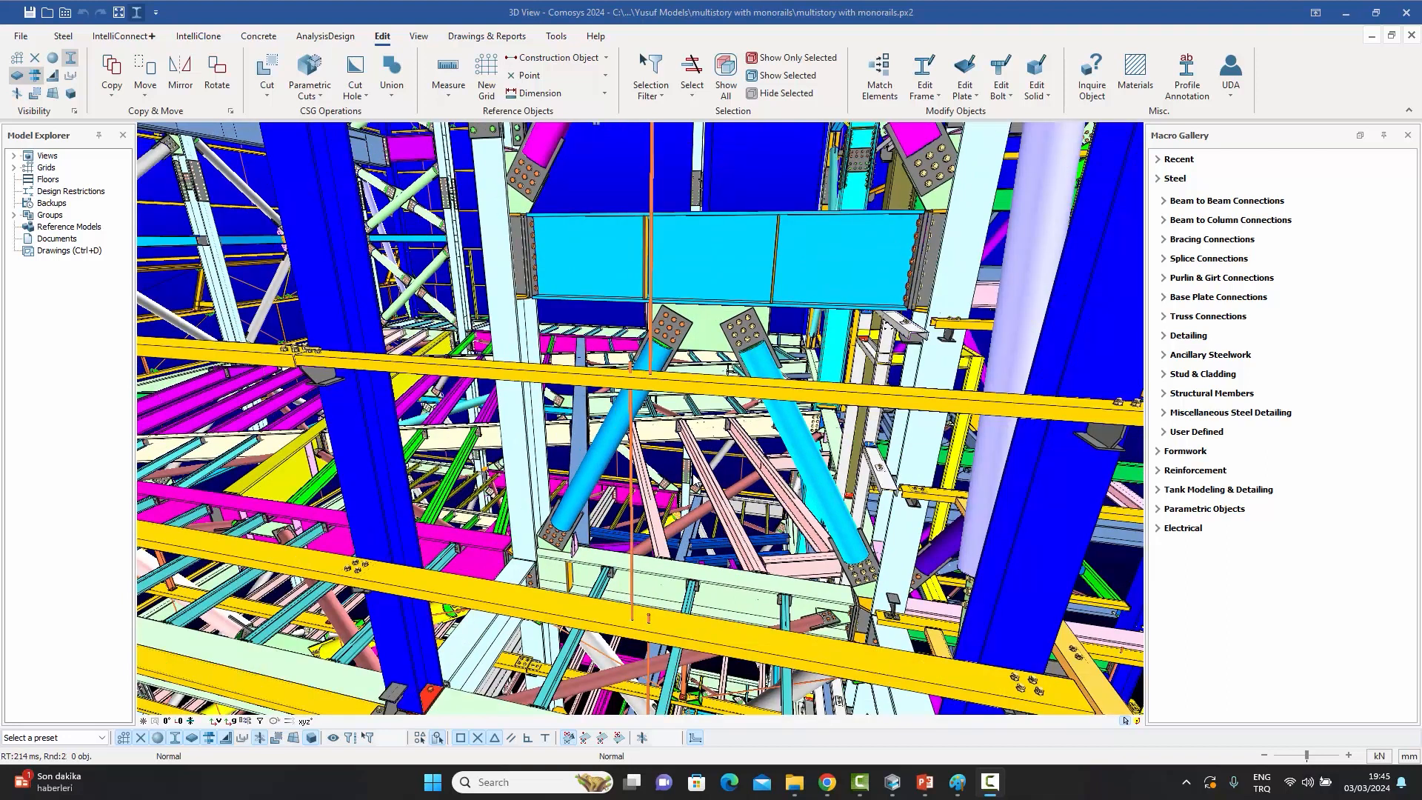
pyautogui.scroll(-2, 674, 444)
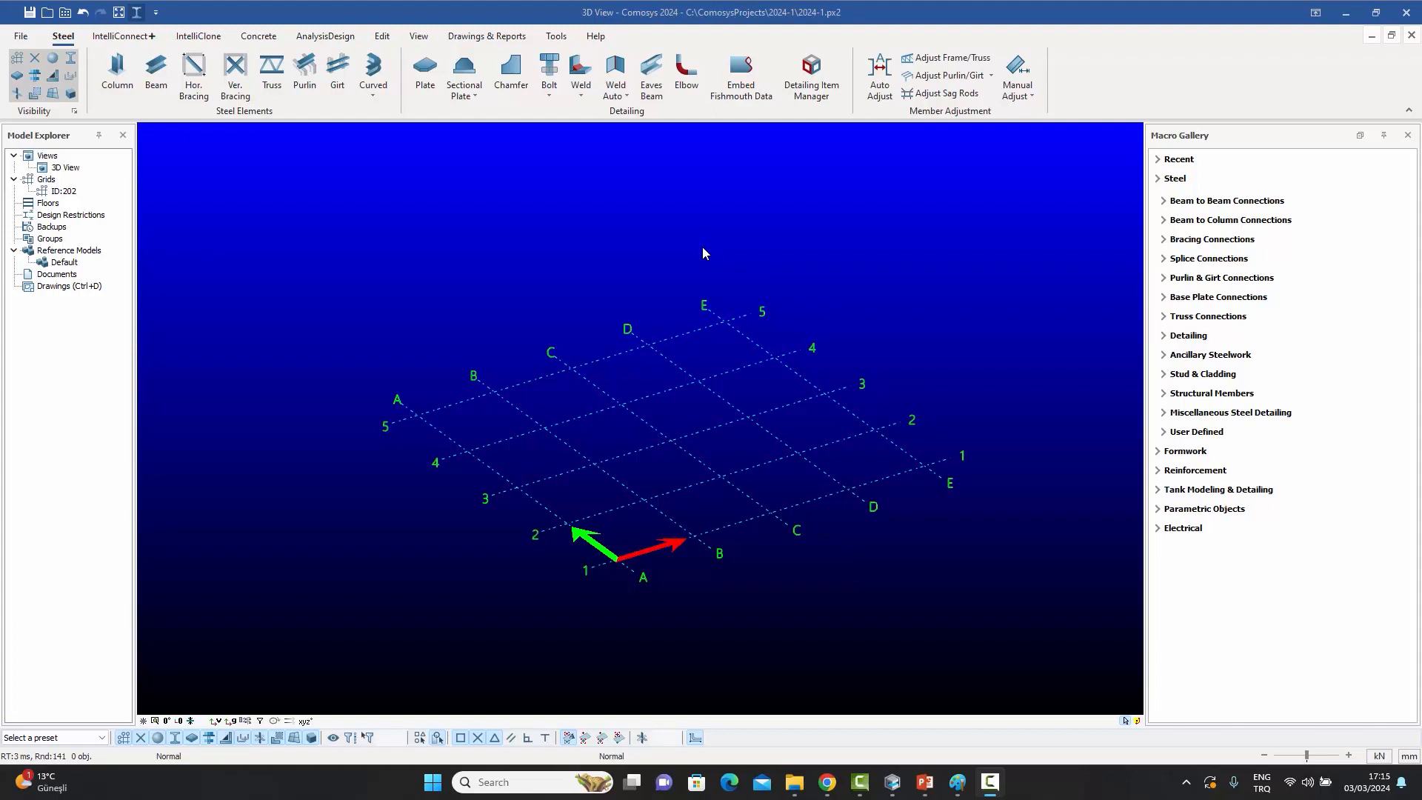
# - Review the 3D model, analysis and piping import formats offered for the project, then return to the empty grid model
pyautogui.click(20, 39)
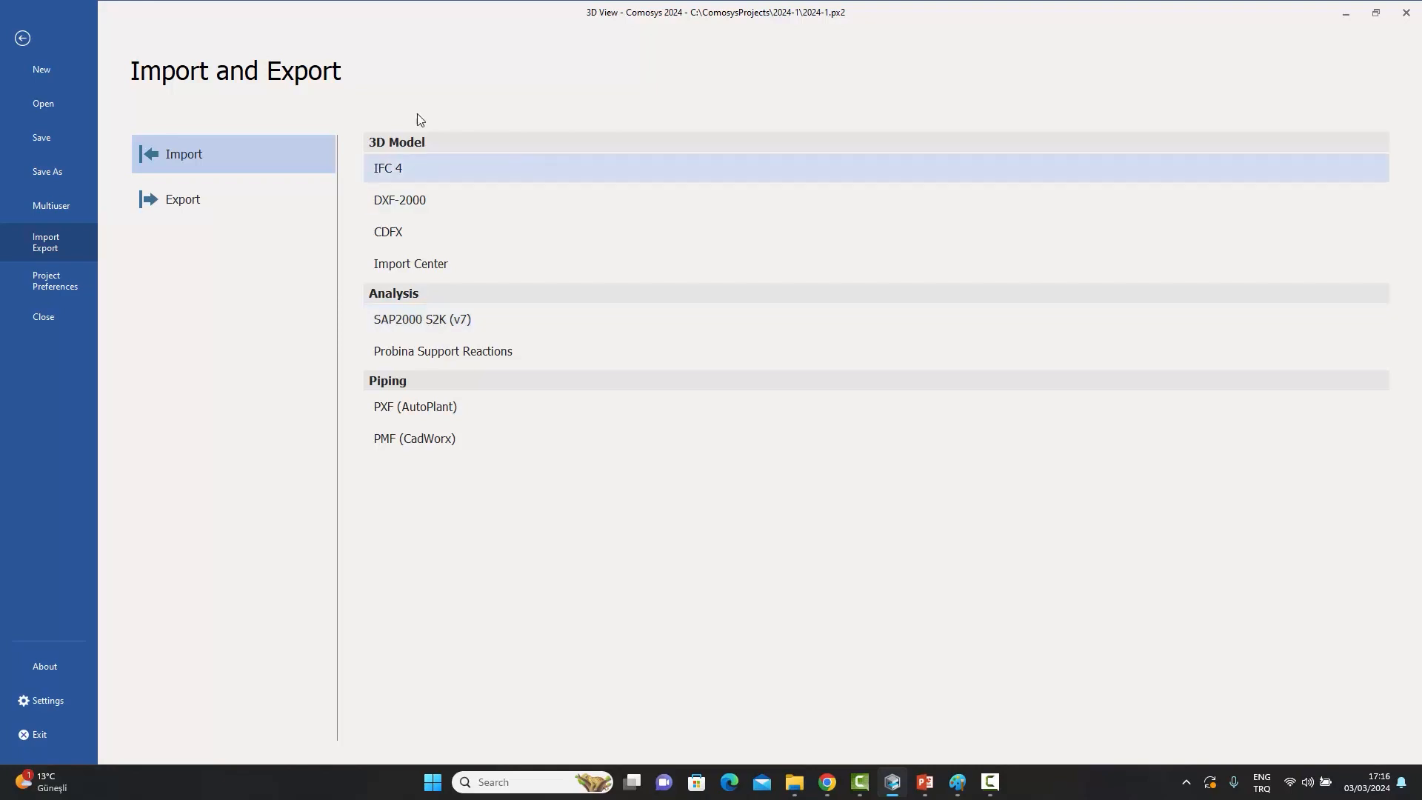
pyautogui.click(22, 39)
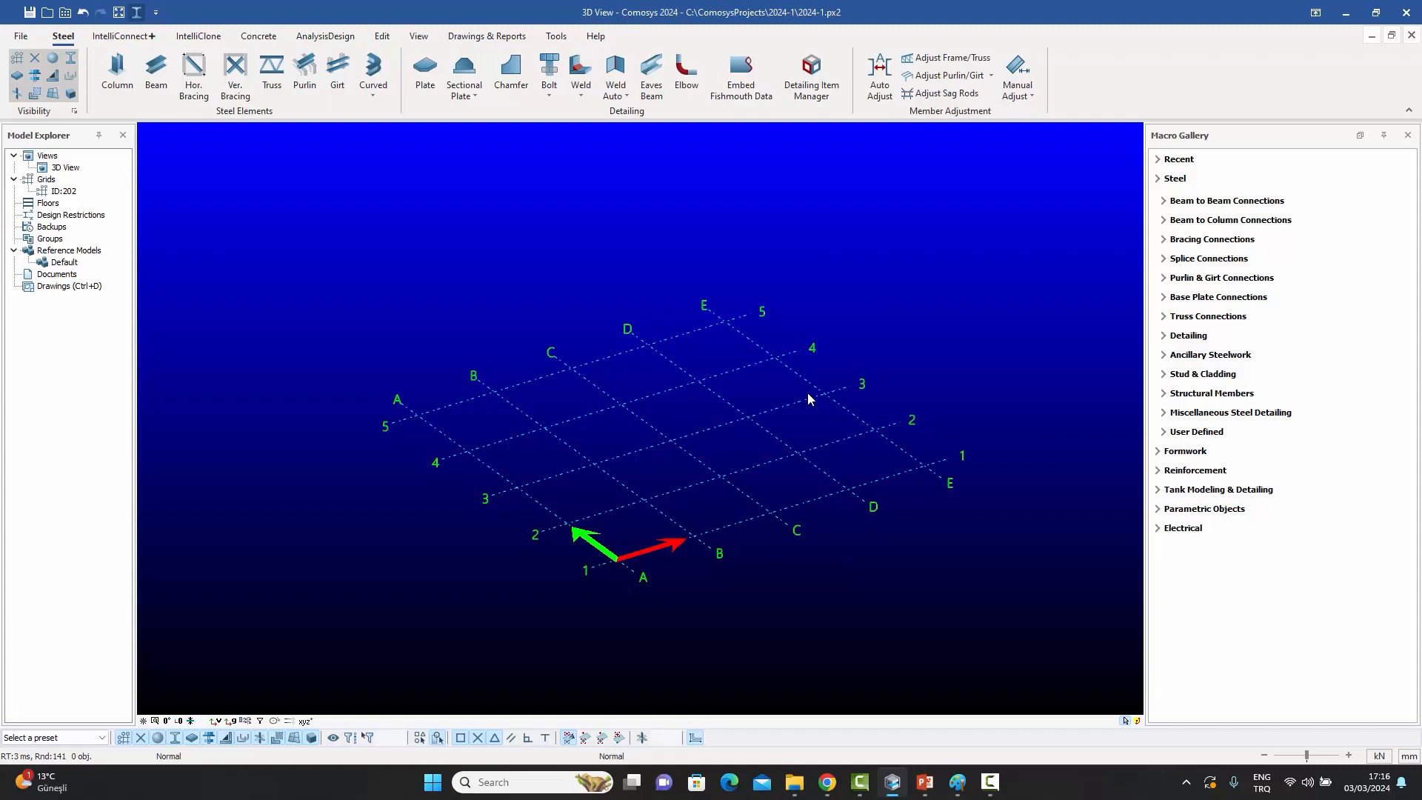
pyautogui.moveTo(754, 424); pyautogui.dragTo(733, 387, button='middle')
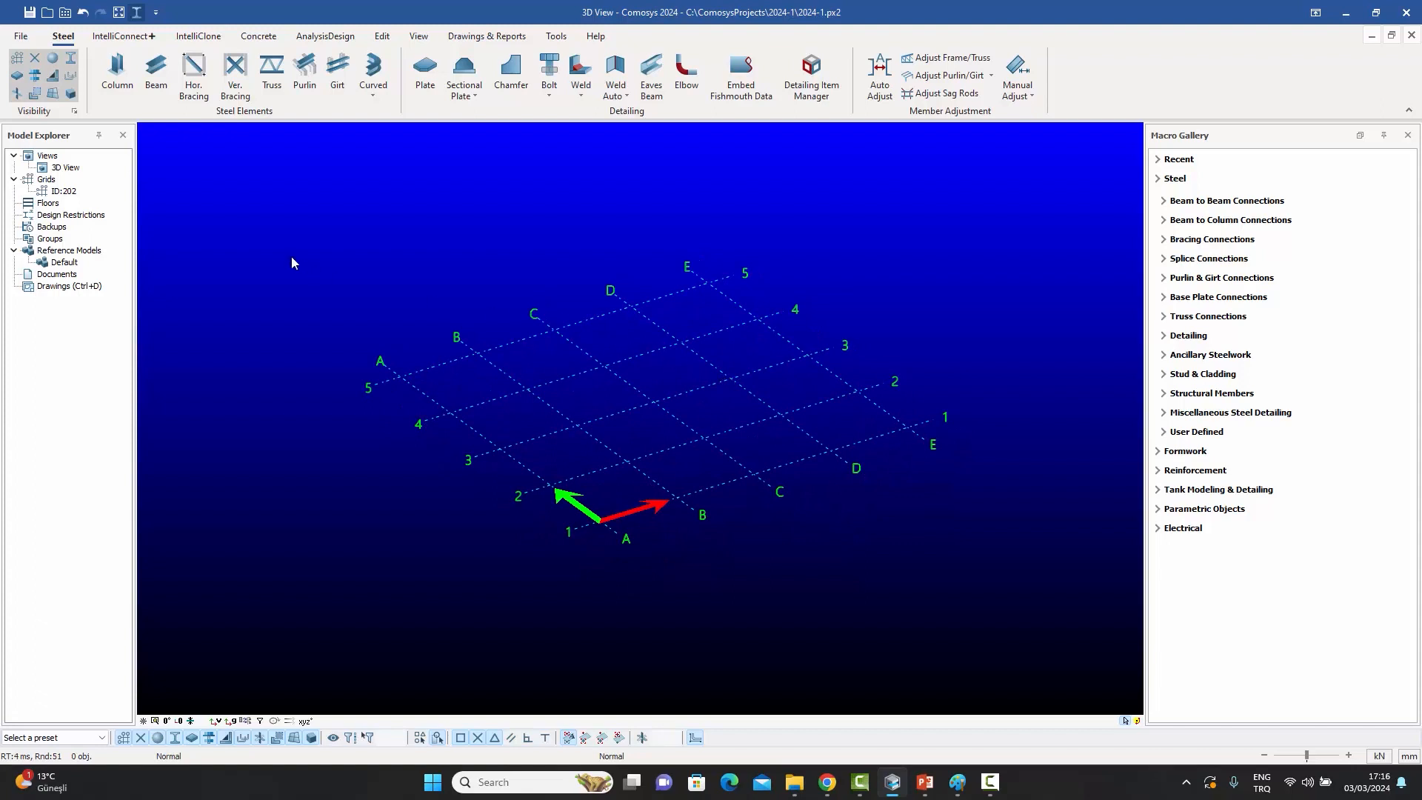
# - Review the project's import formats and the commands available for the Reference Models node
pyautogui.click(20, 37)
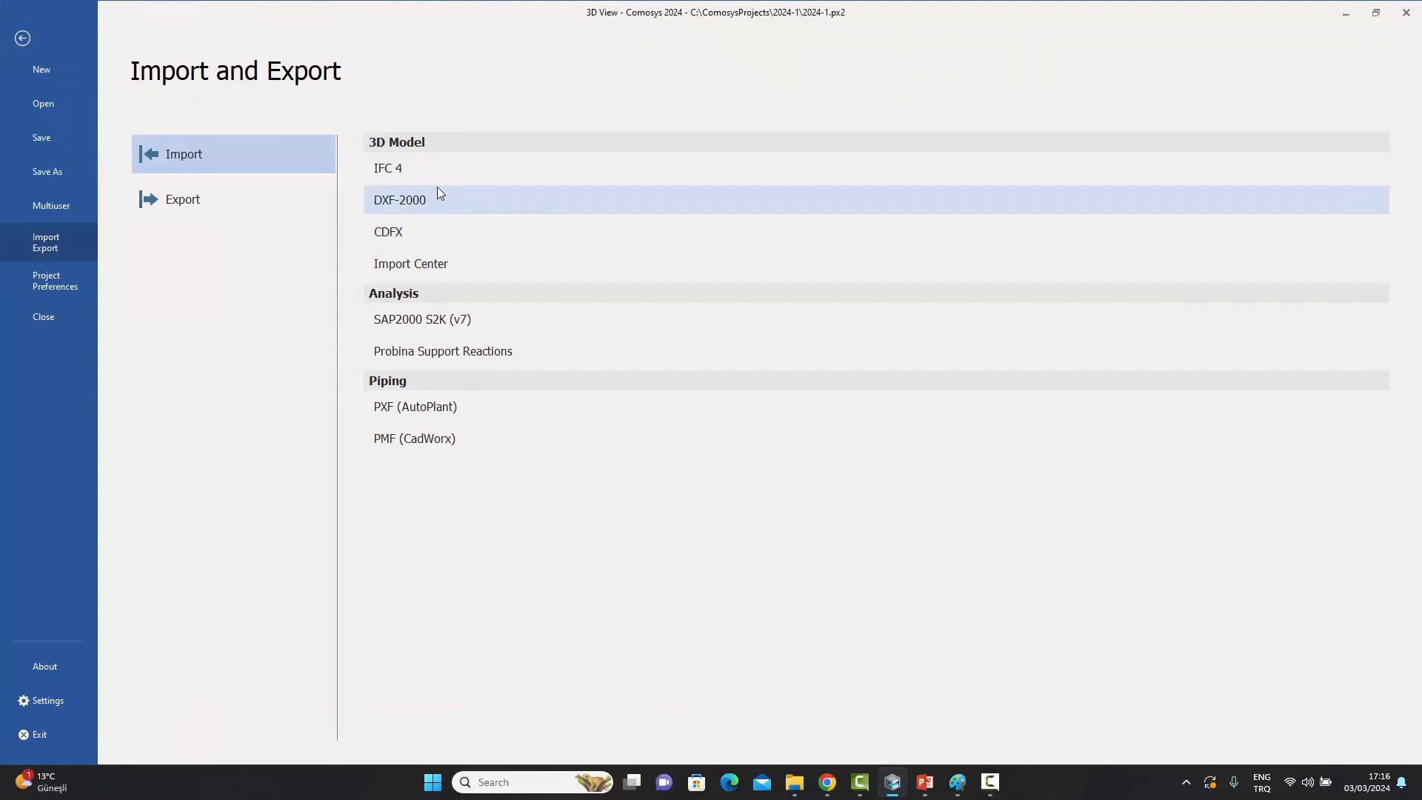
pyautogui.click(23, 38)
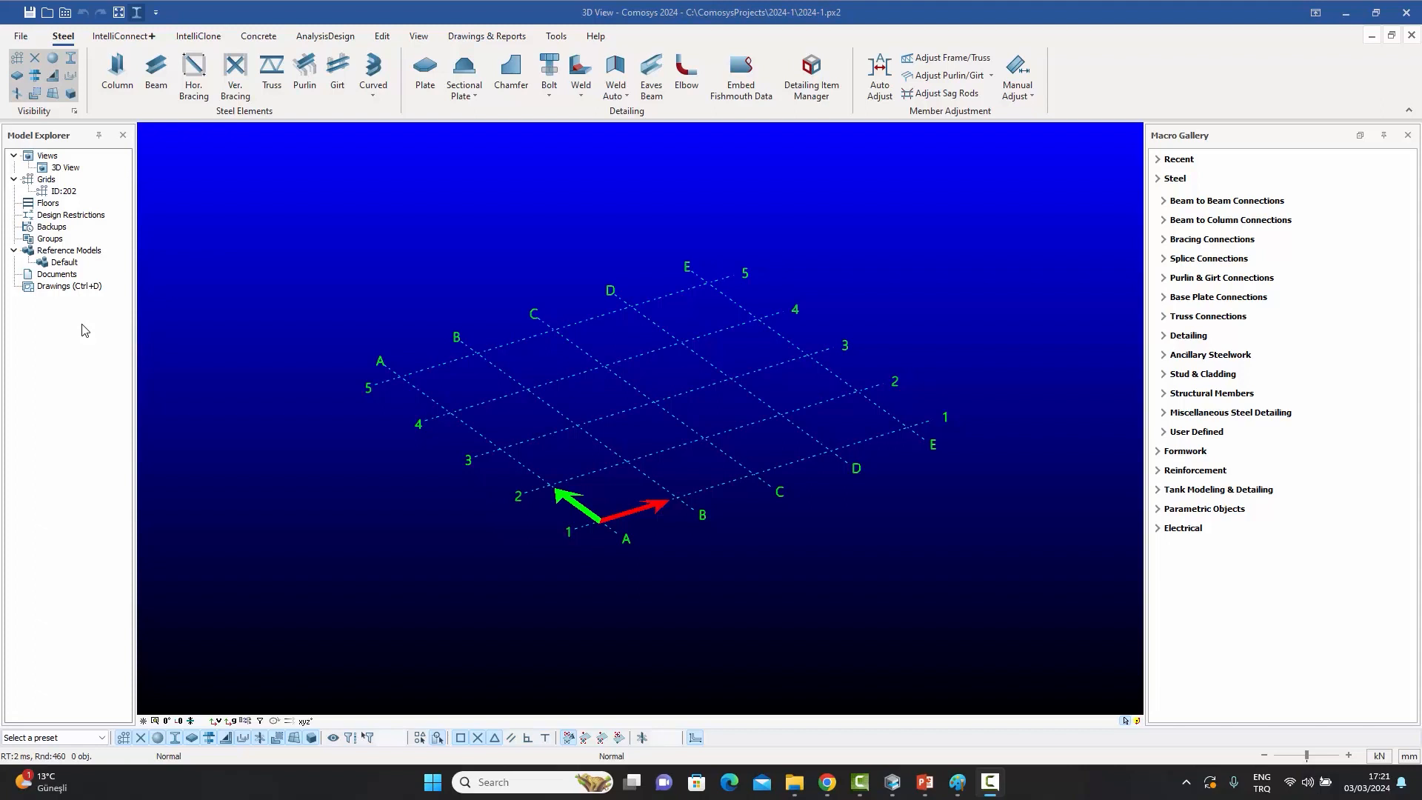
pyautogui.rightClick(65, 253)
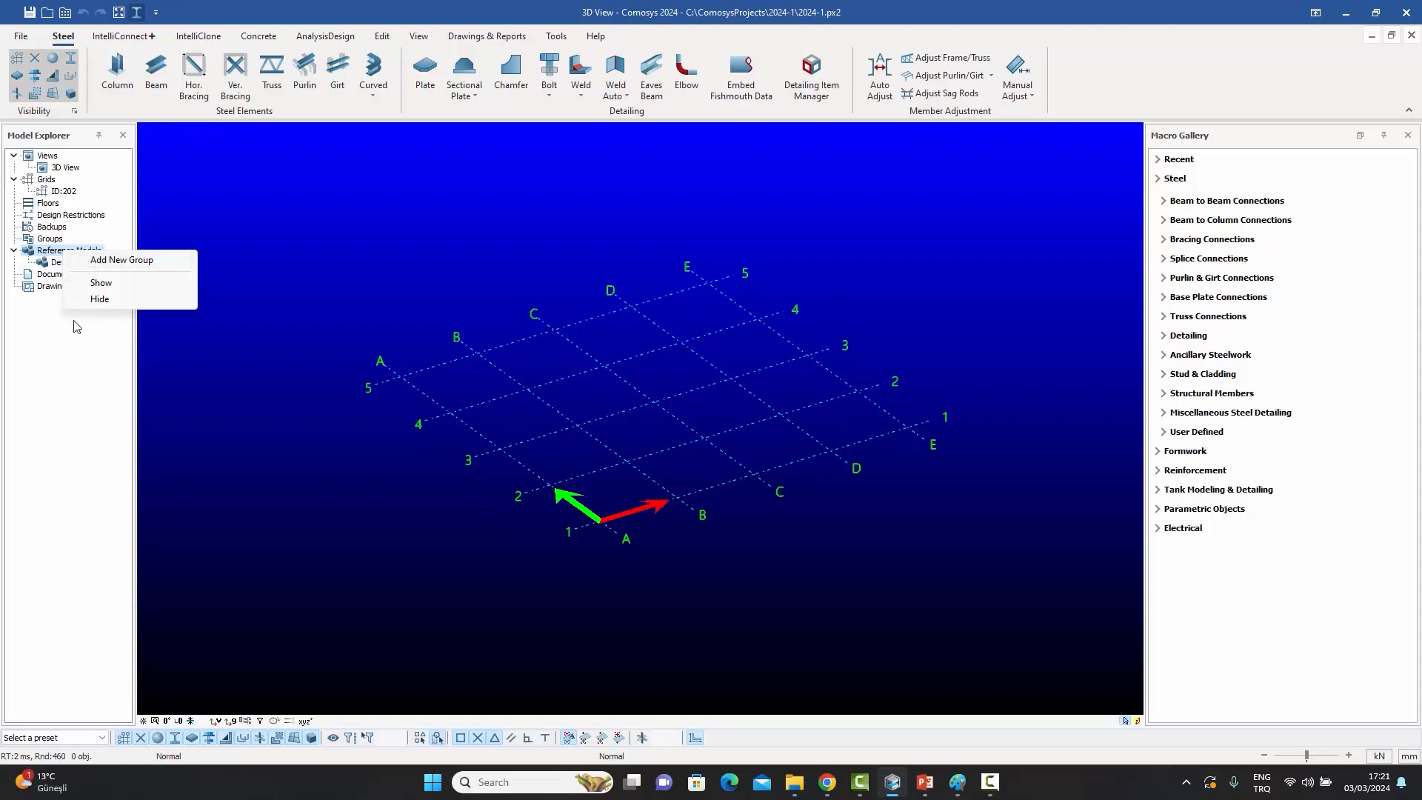
pyautogui.click(47, 252)
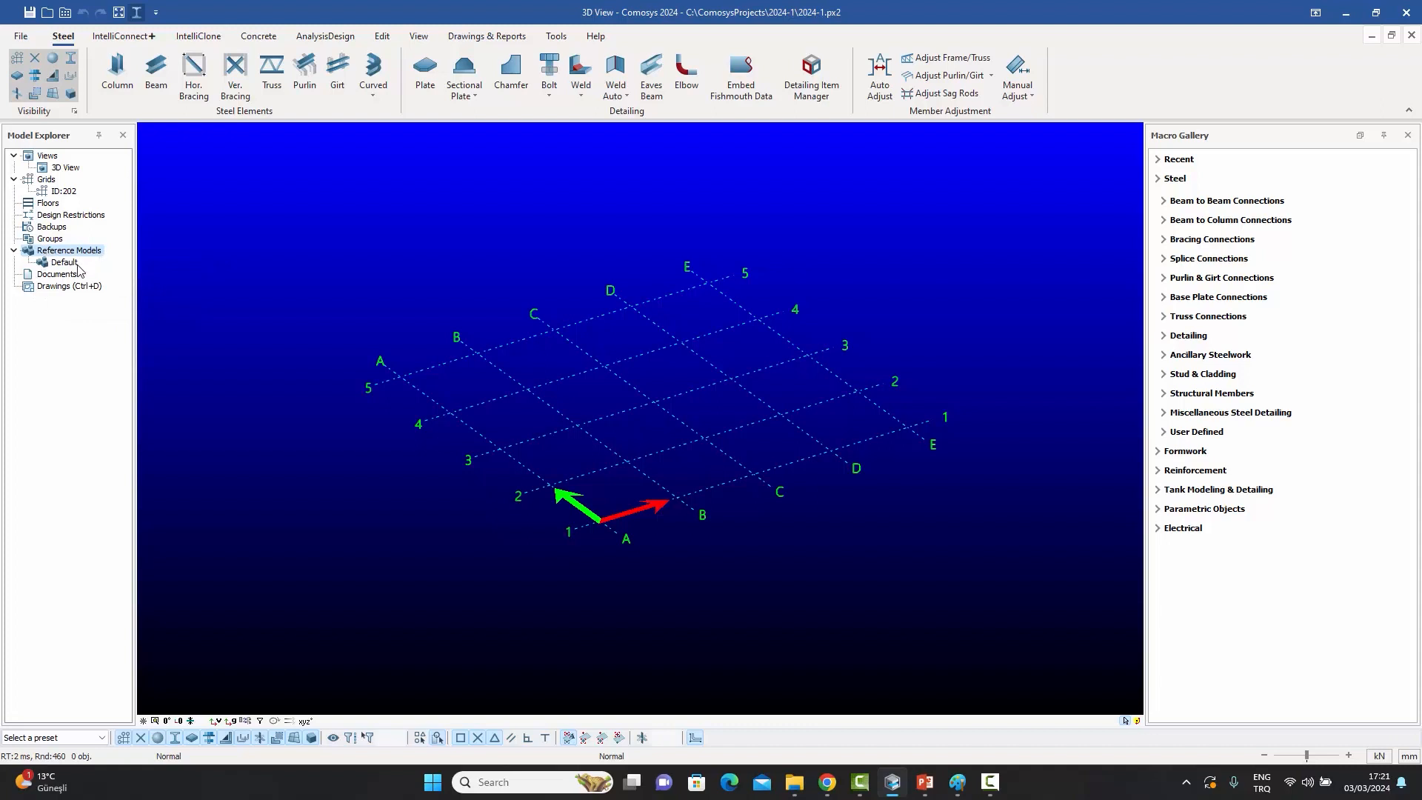
pyautogui.click(60, 265)
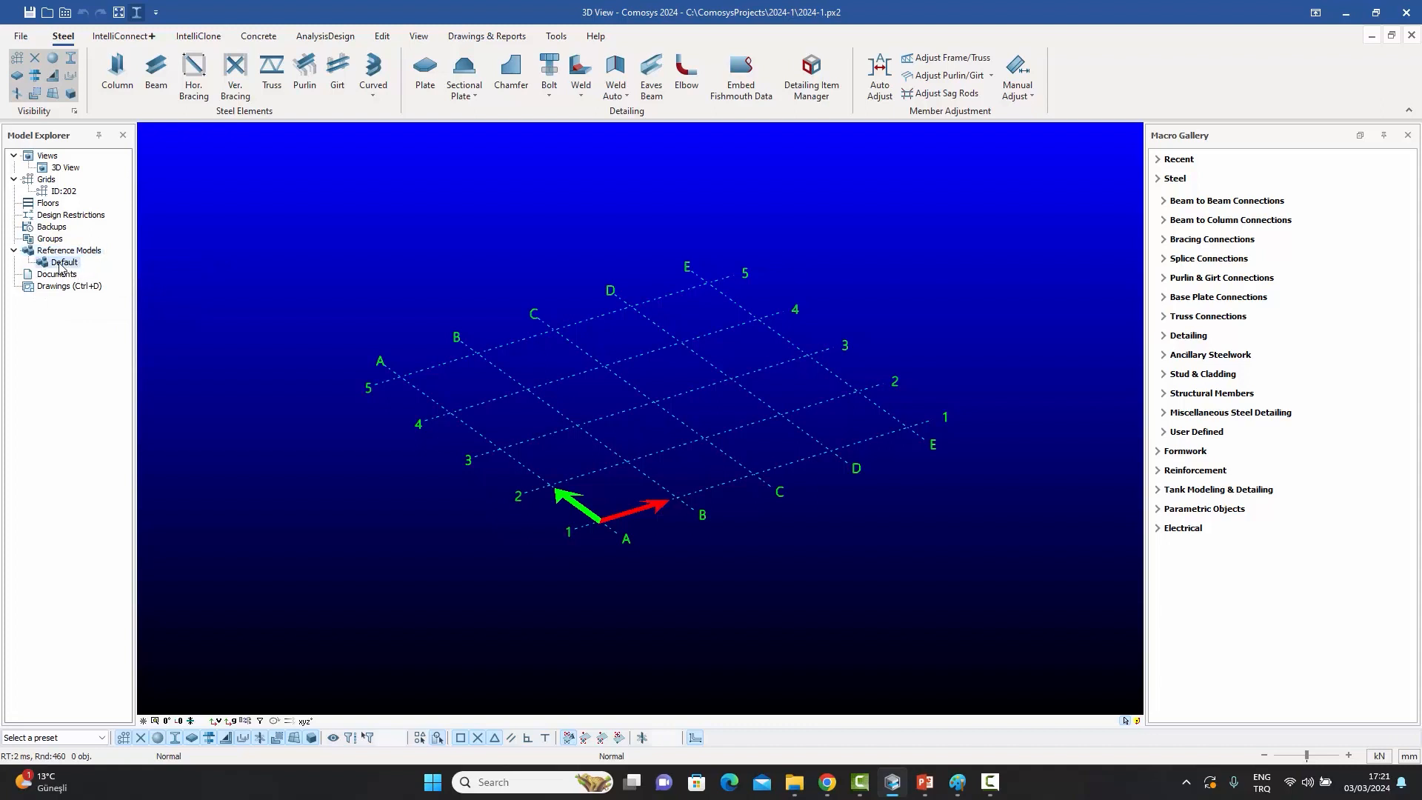
# - Import MALTEPE-Architecture.ifc from the Revit subfolder of the desktop's IFC samples folder into the Default reference model group
pyautogui.rightClick(61, 265)
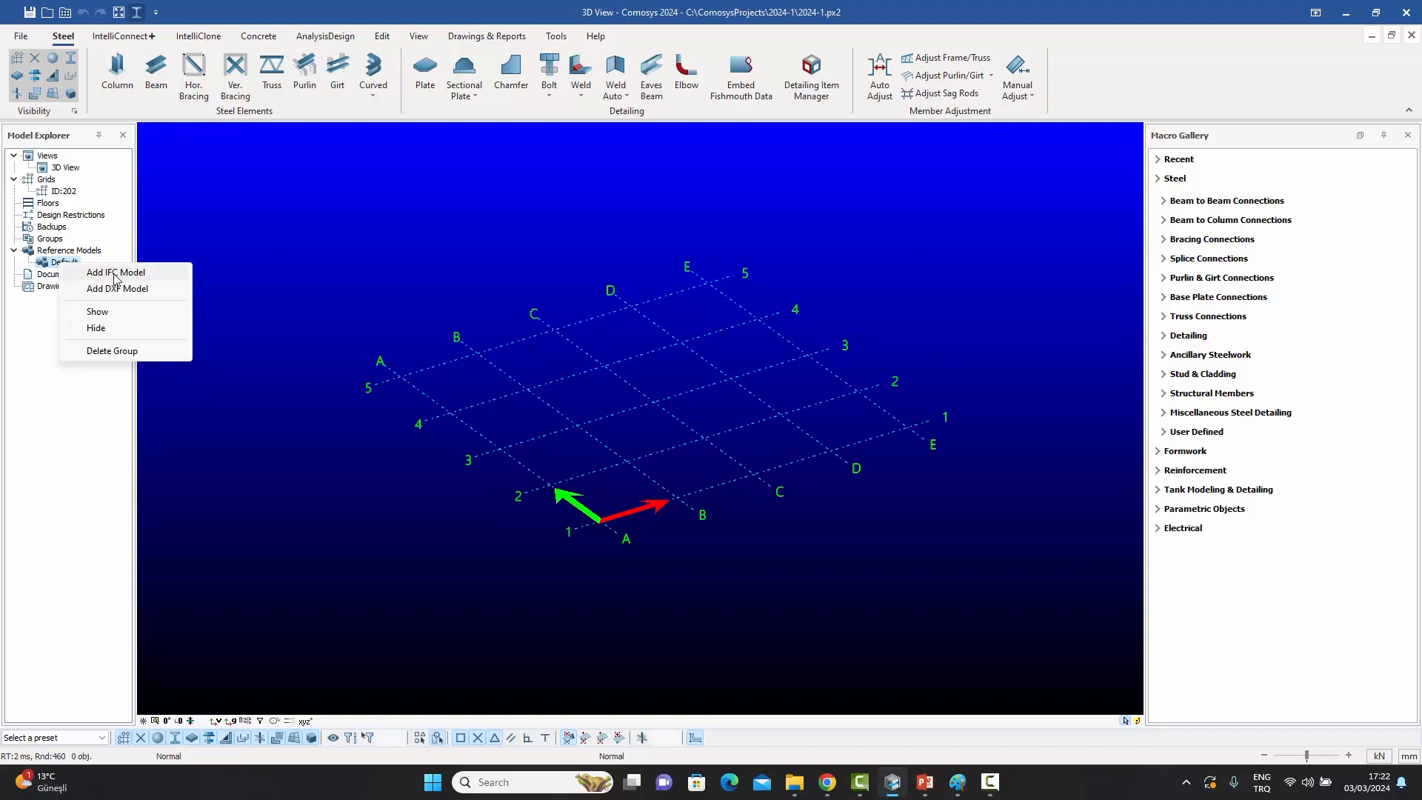
pyautogui.click(116, 274)
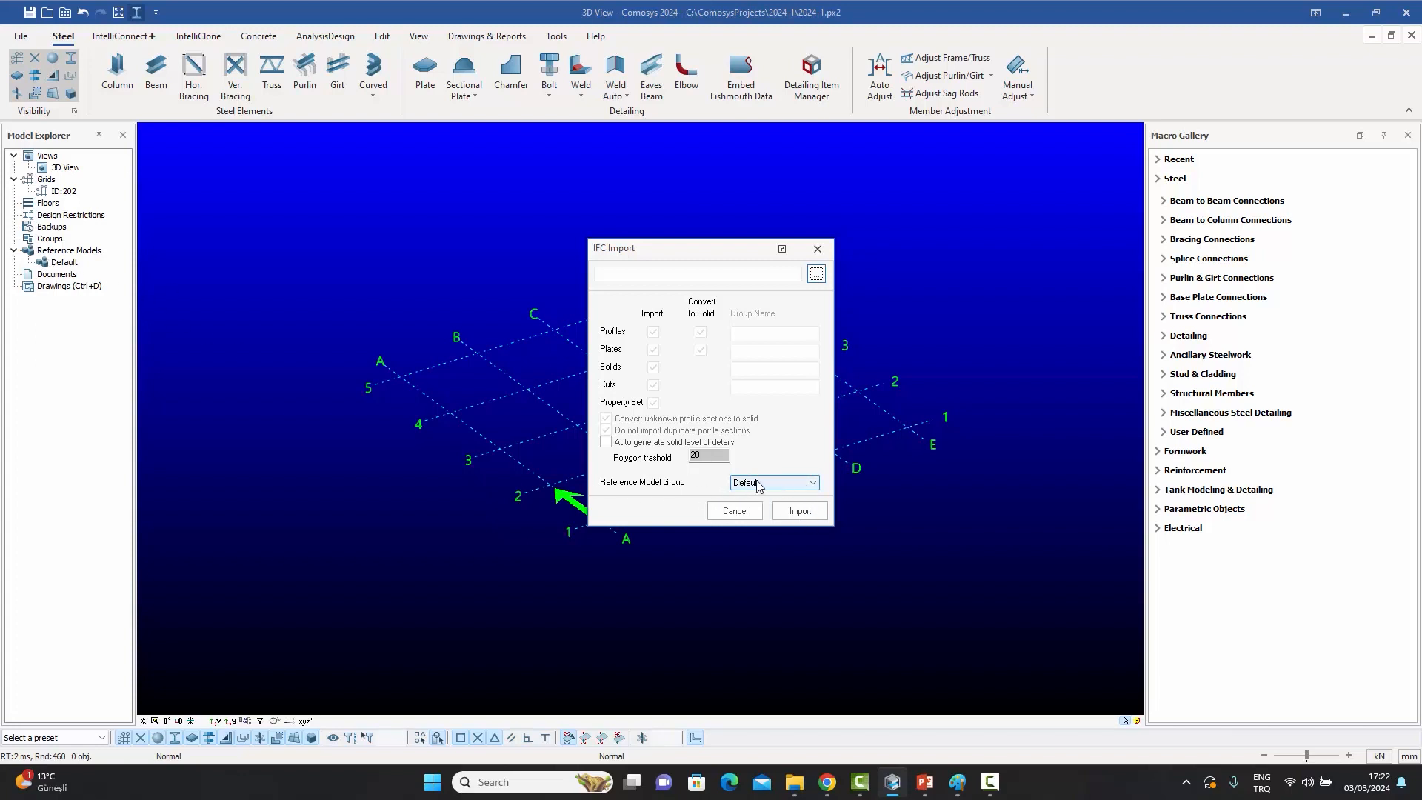
pyautogui.click(817, 275)
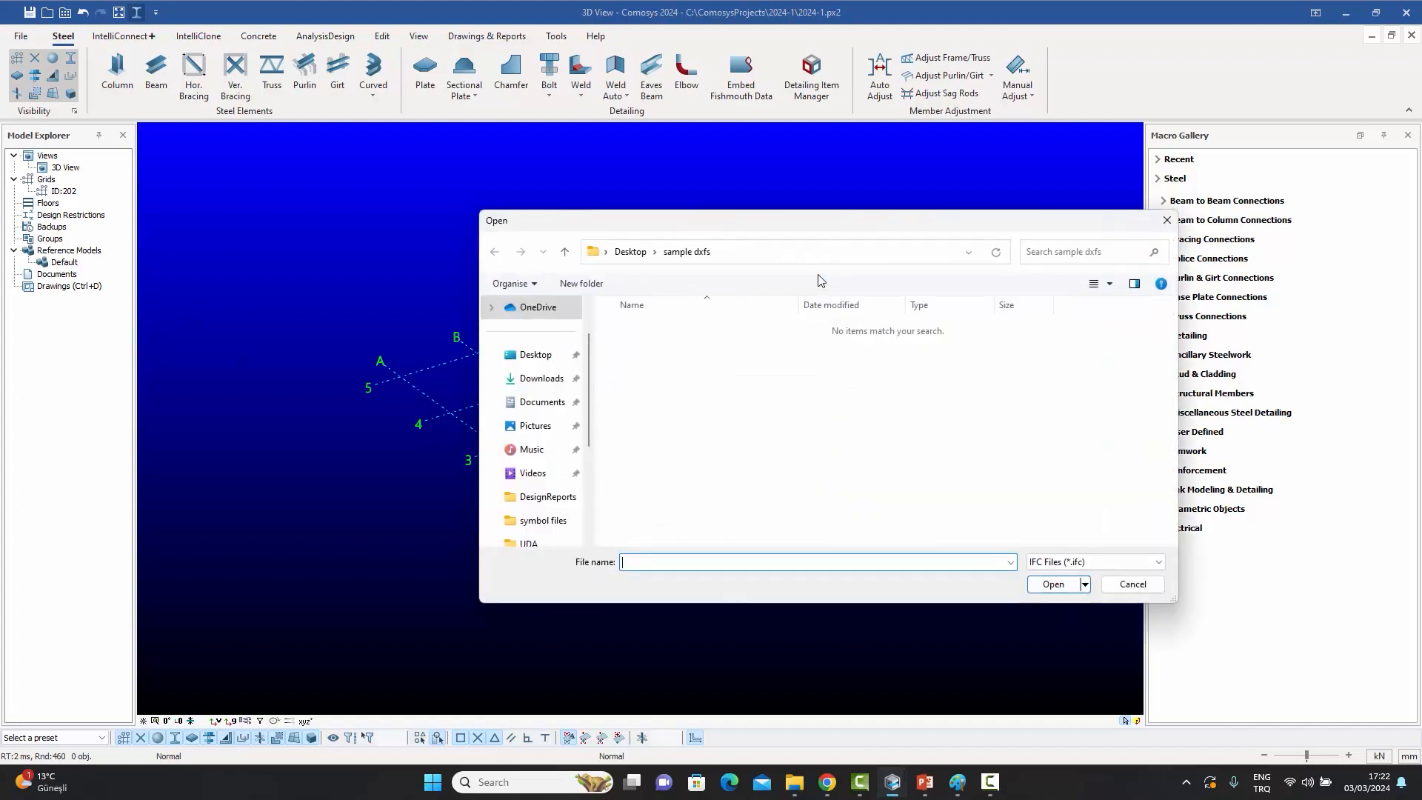
pyautogui.click(630, 251)
pyautogui.scroll(1, 710, 401)
pyautogui.scroll(1, 711, 403)
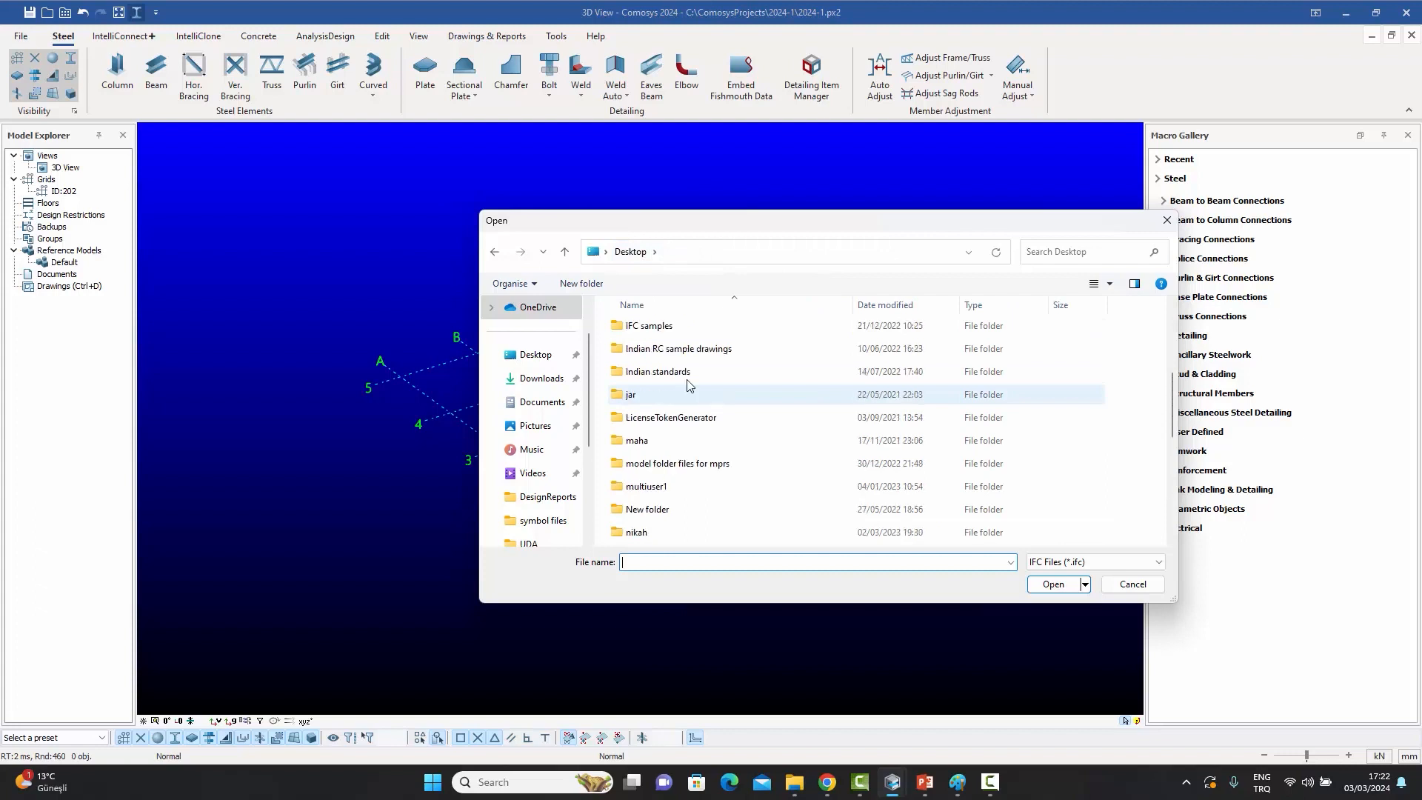
pyautogui.doubleClick(636, 328)
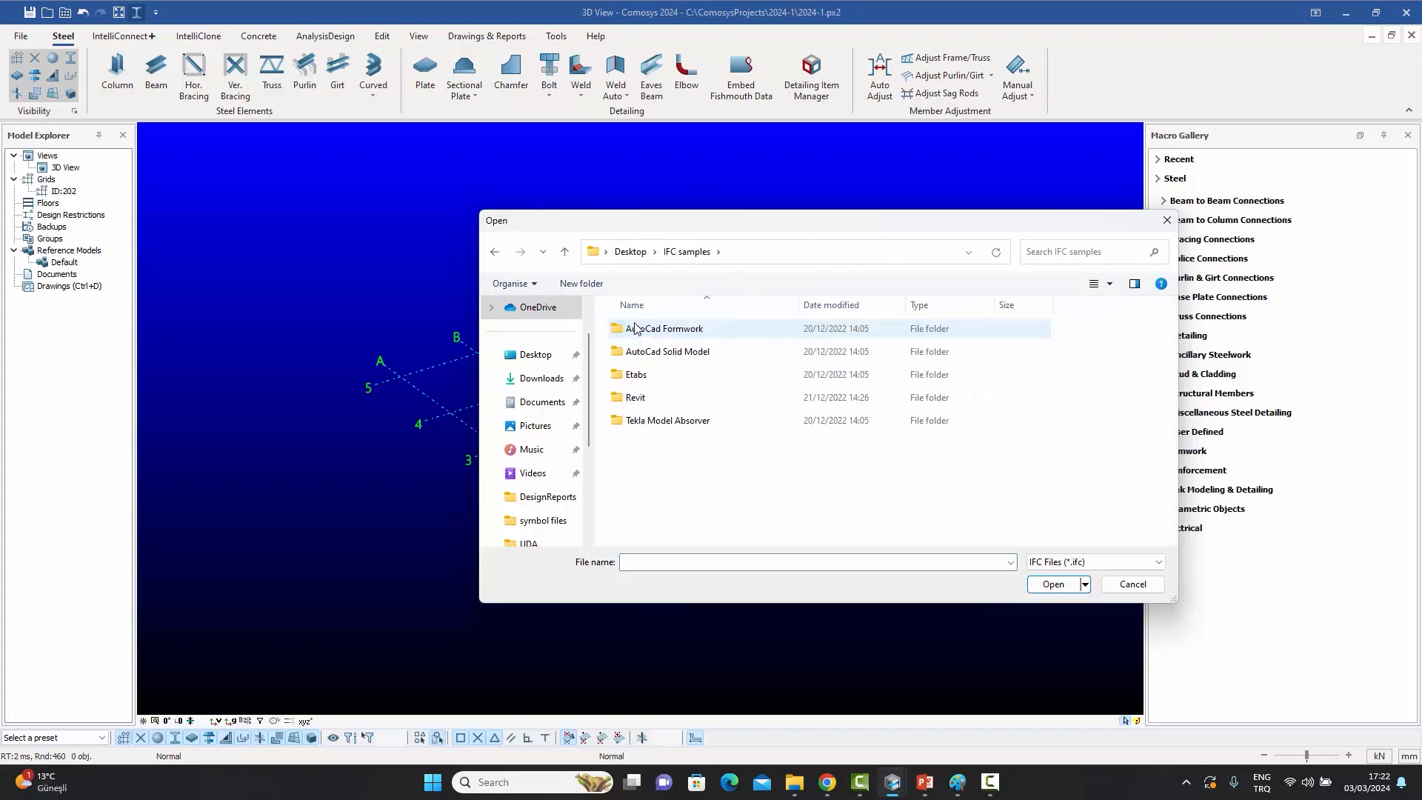
pyautogui.doubleClick(645, 404)
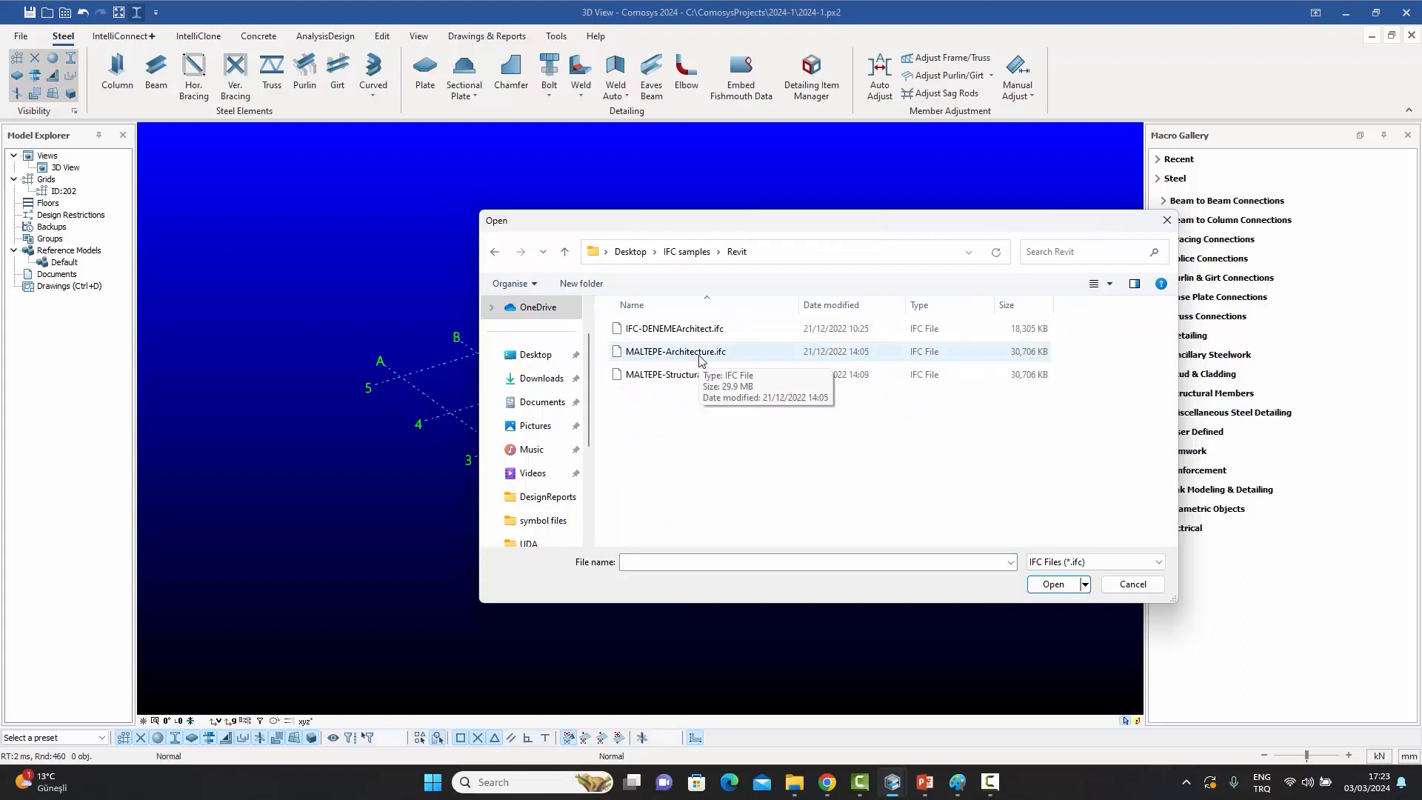
pyautogui.click(699, 360)
pyautogui.click(1055, 589)
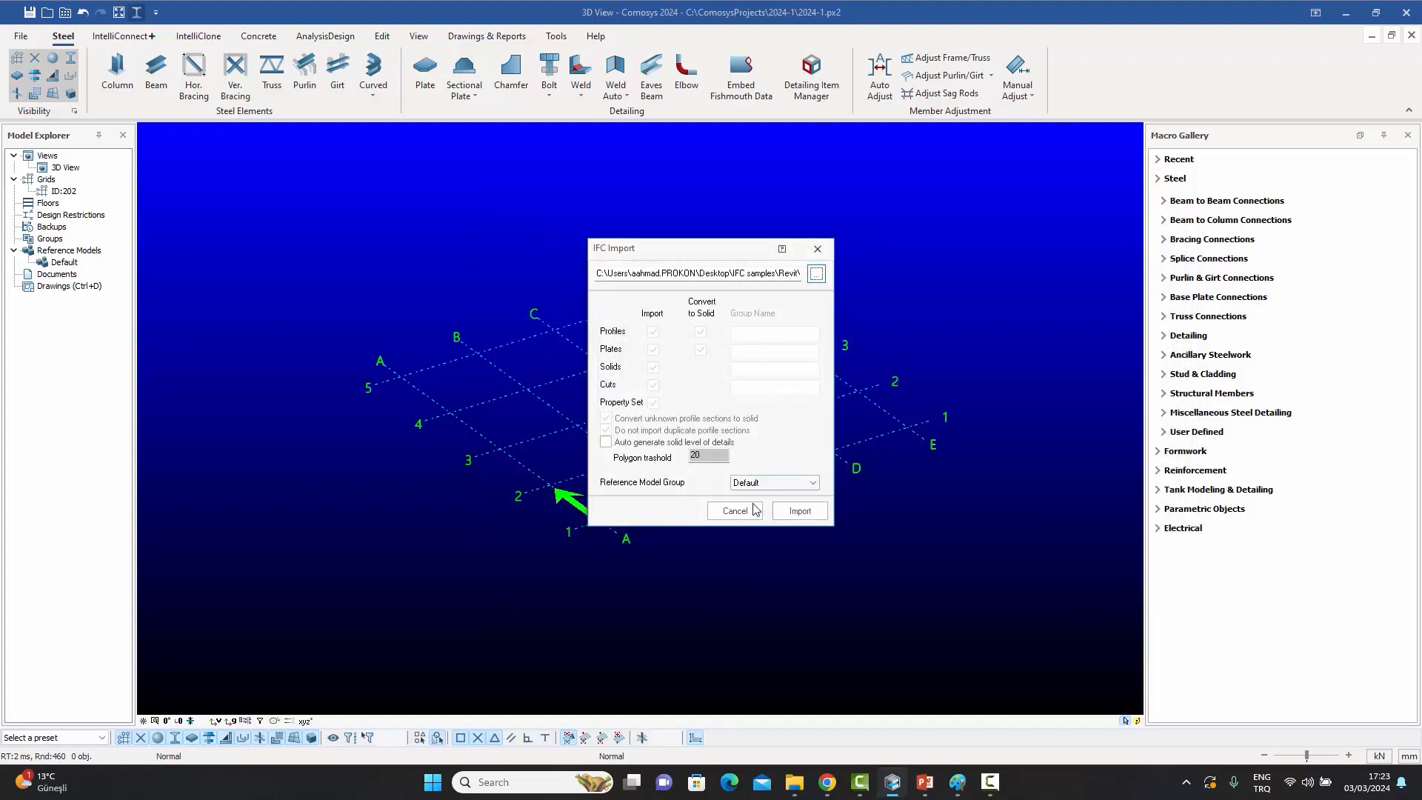
pyautogui.click(800, 511)
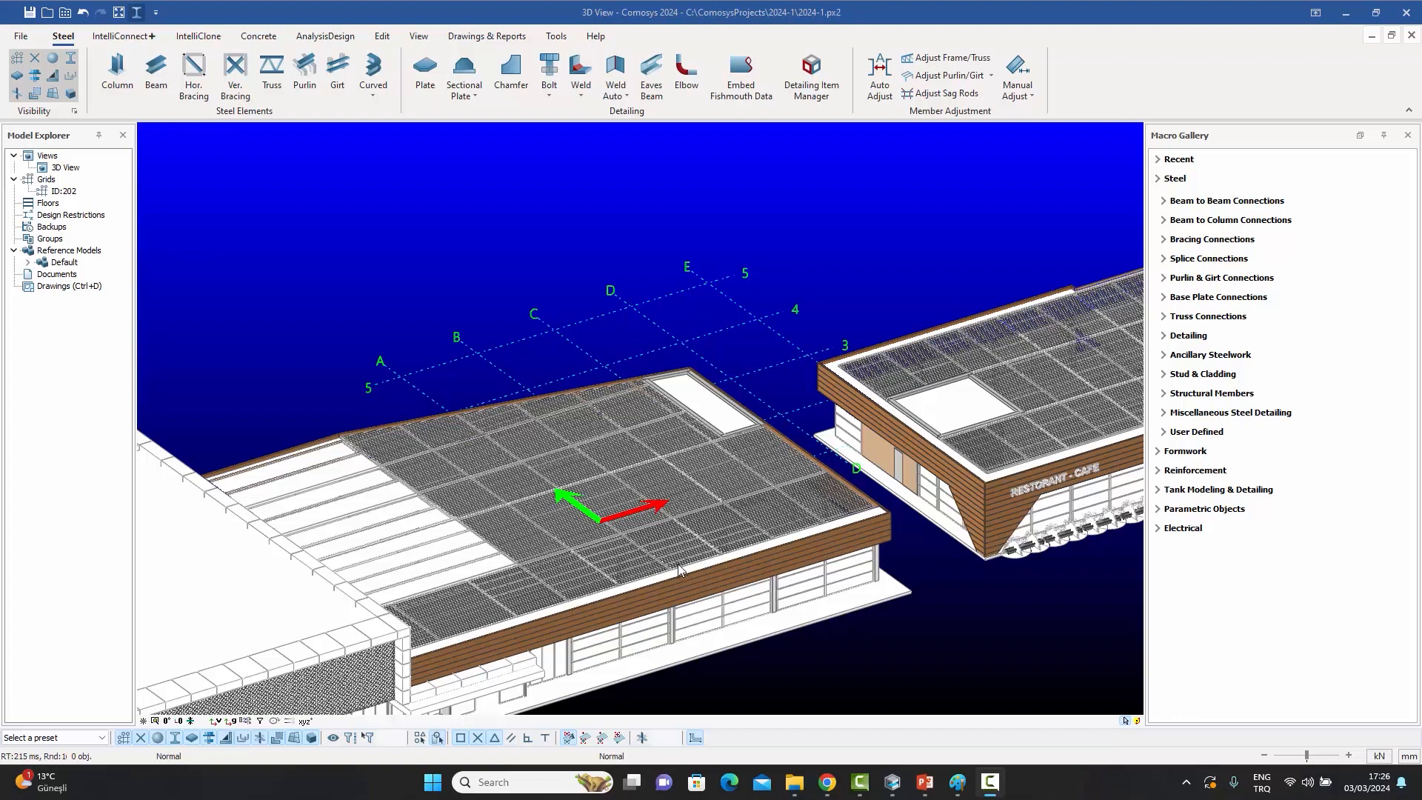
# - Try to delete the side fascia of the Restorant-Cafe building in the imported reference model
pyautogui.click(863, 412)
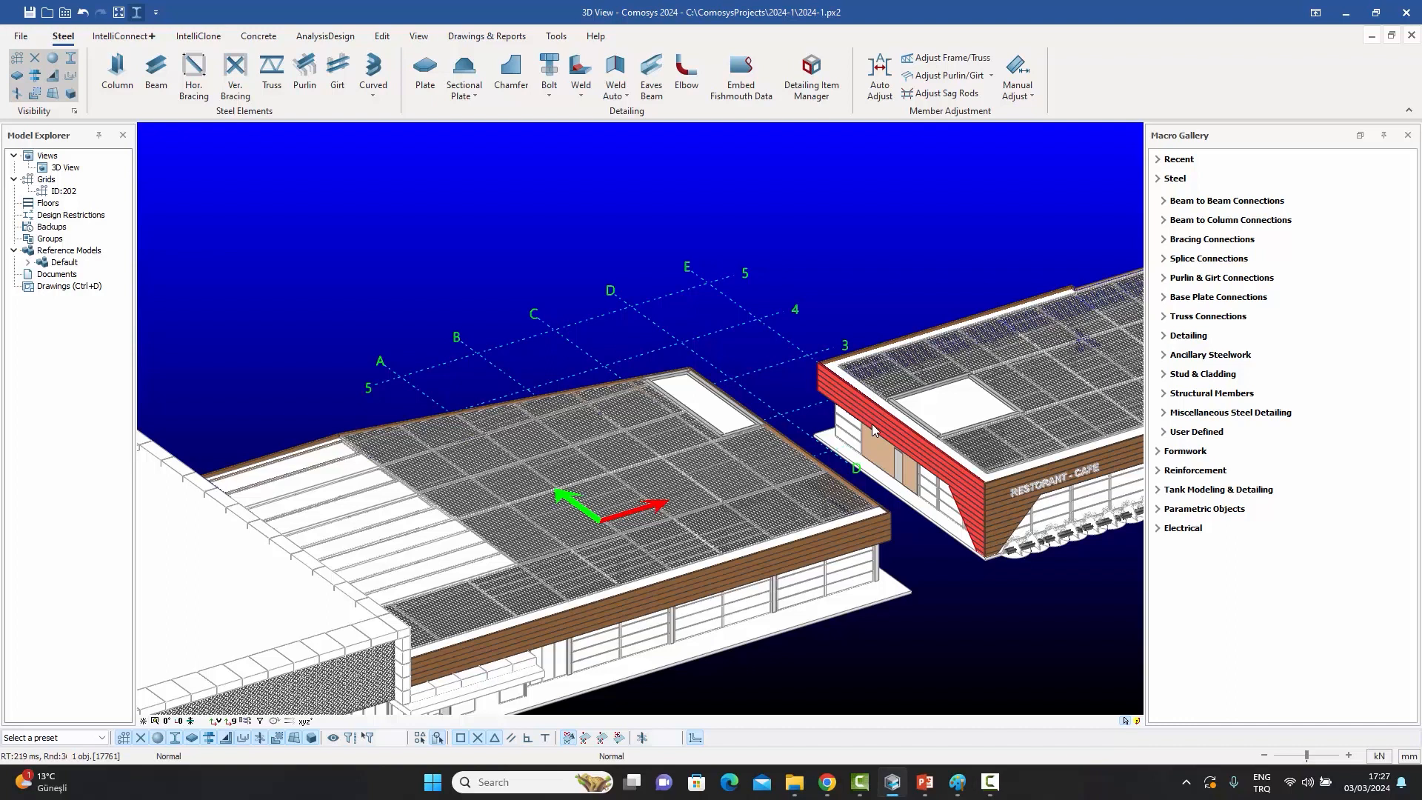
pyautogui.press('Delete')
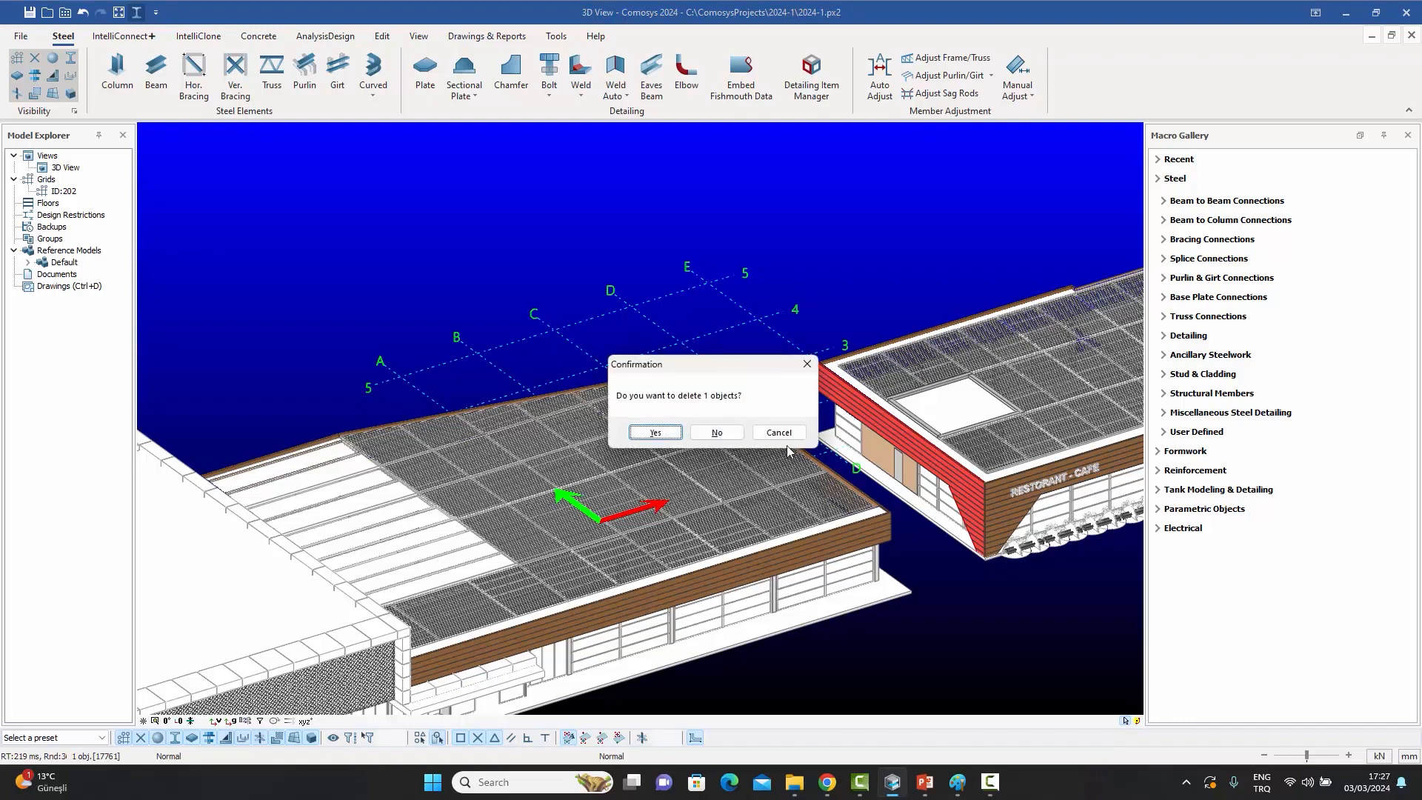
pyautogui.click(655, 433)
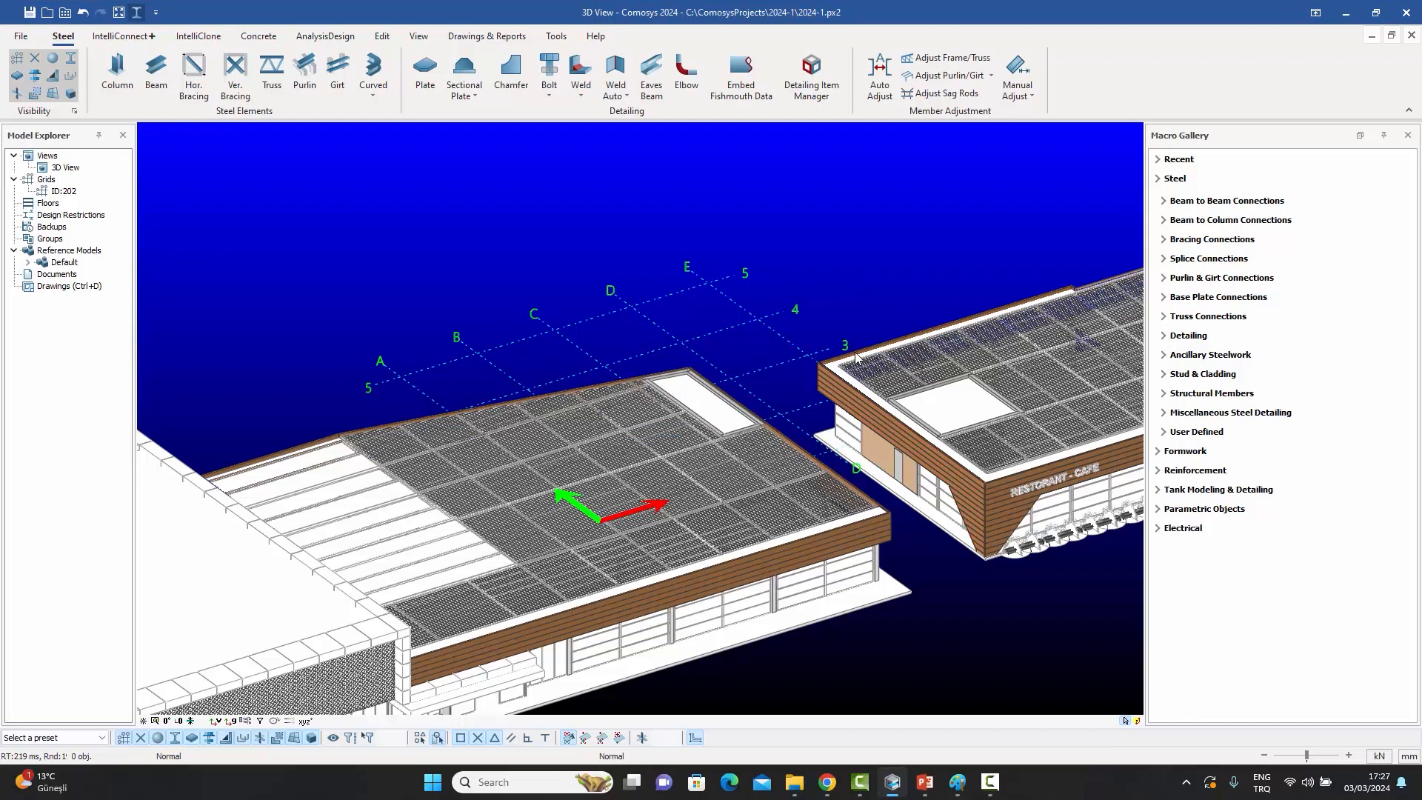
# - Set the X offset of the MALTEPE-Architecture.ifc reference model to 30000 and apply it
pyautogui.scroll(-1, 856, 354)
pyautogui.scroll(-4, 852, 348)
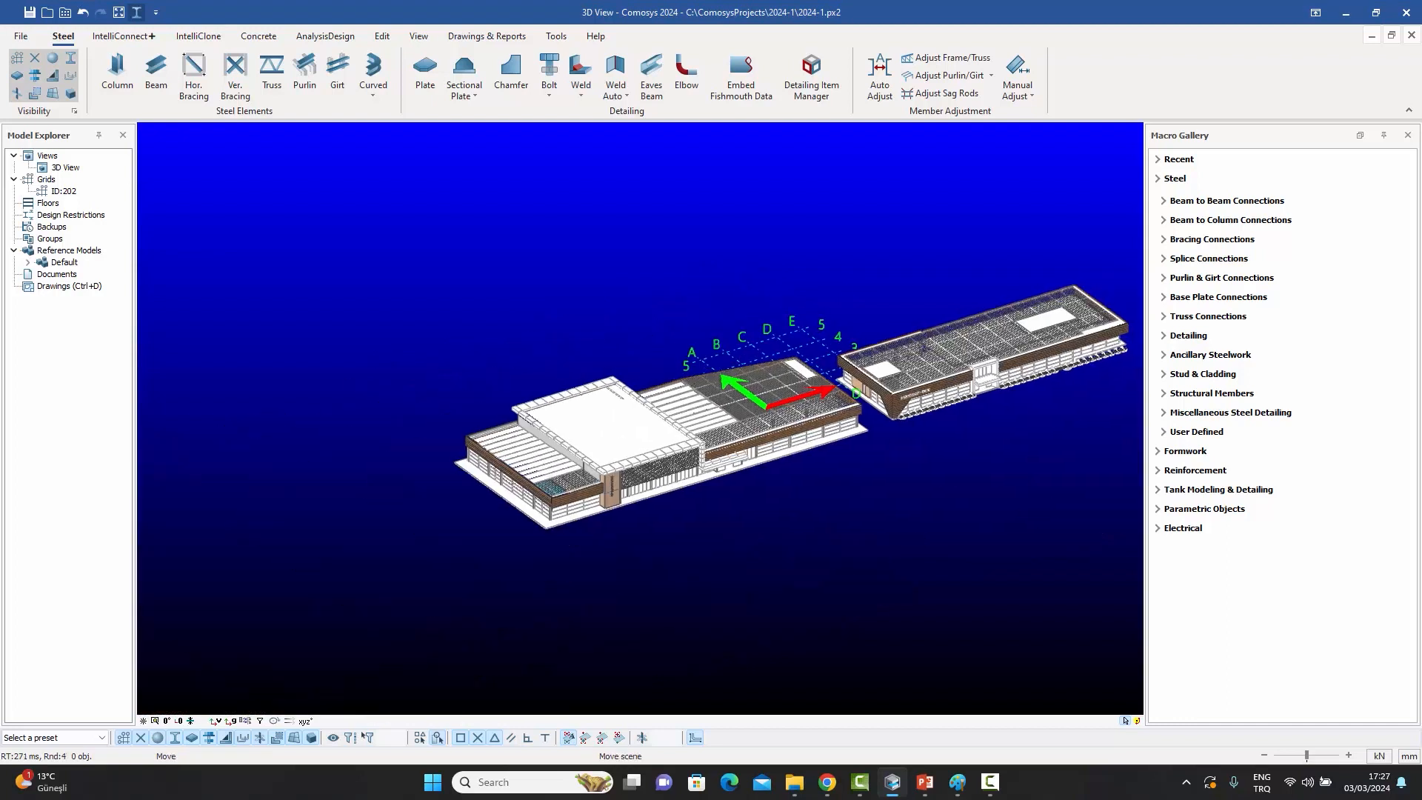
pyautogui.moveTo(641, 418)
pyautogui.mouseDown(button='middle')
pyautogui.moveTo(641, 352)
pyautogui.moveTo(641, 392)
pyautogui.mouseUp(button='middle')
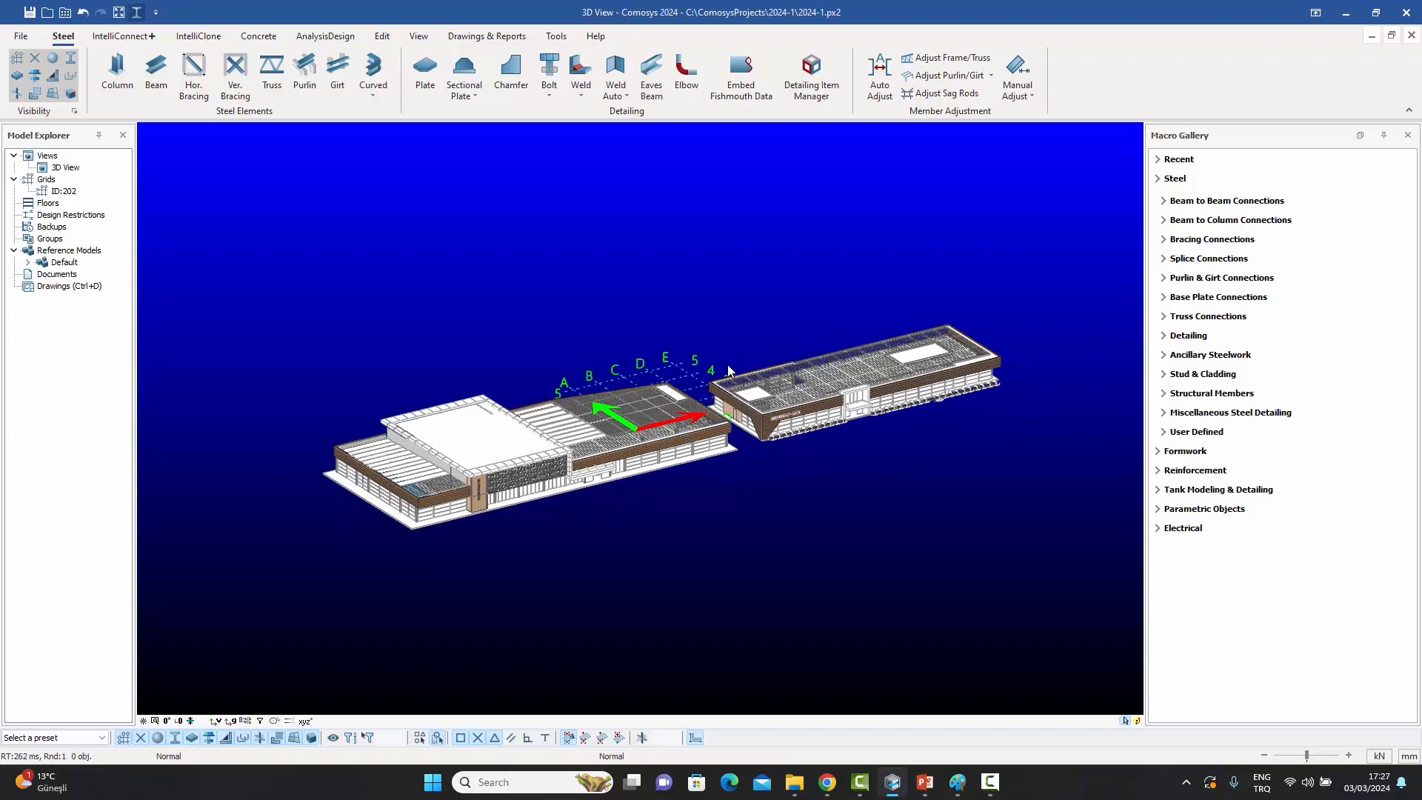
pyautogui.doubleClick(64, 262)
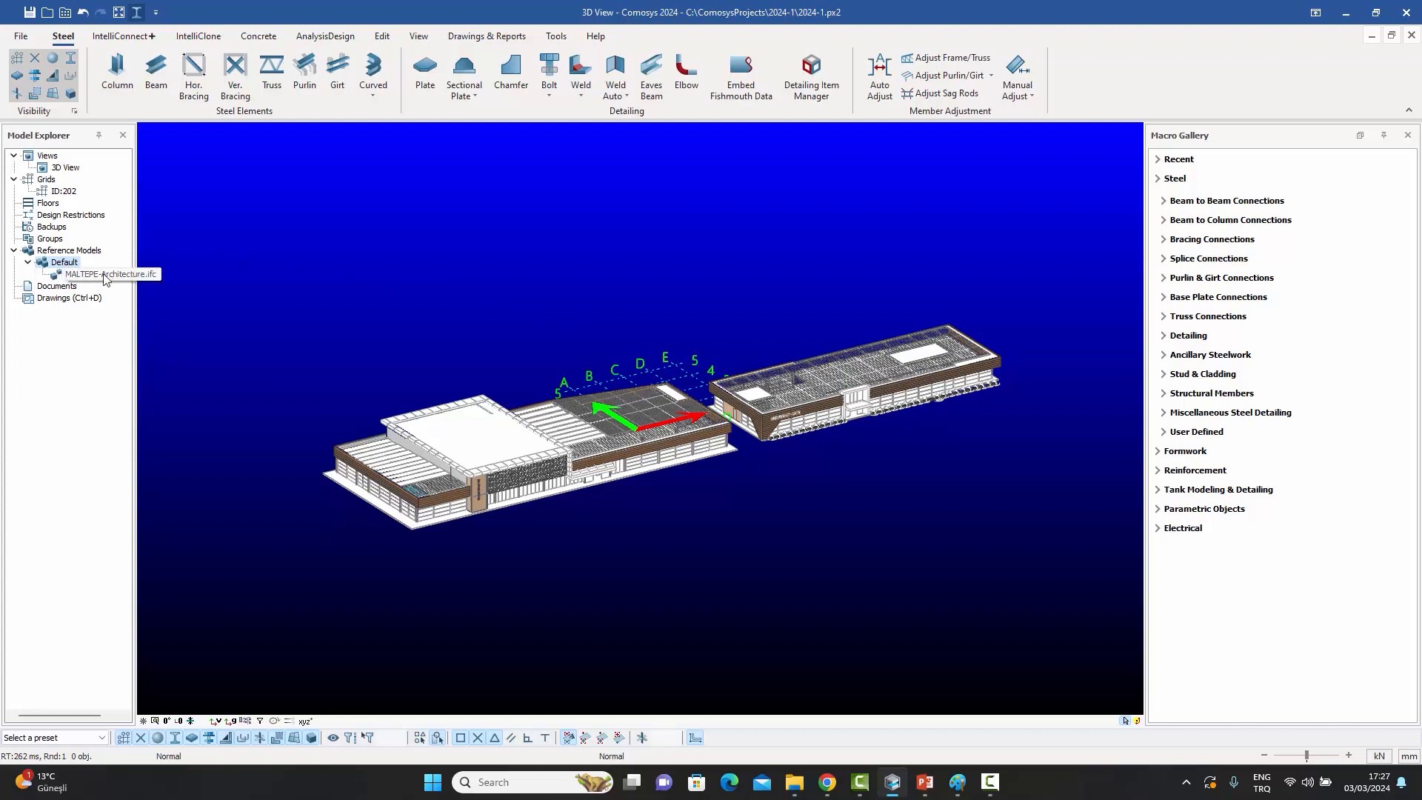
pyautogui.doubleClick(85, 275)
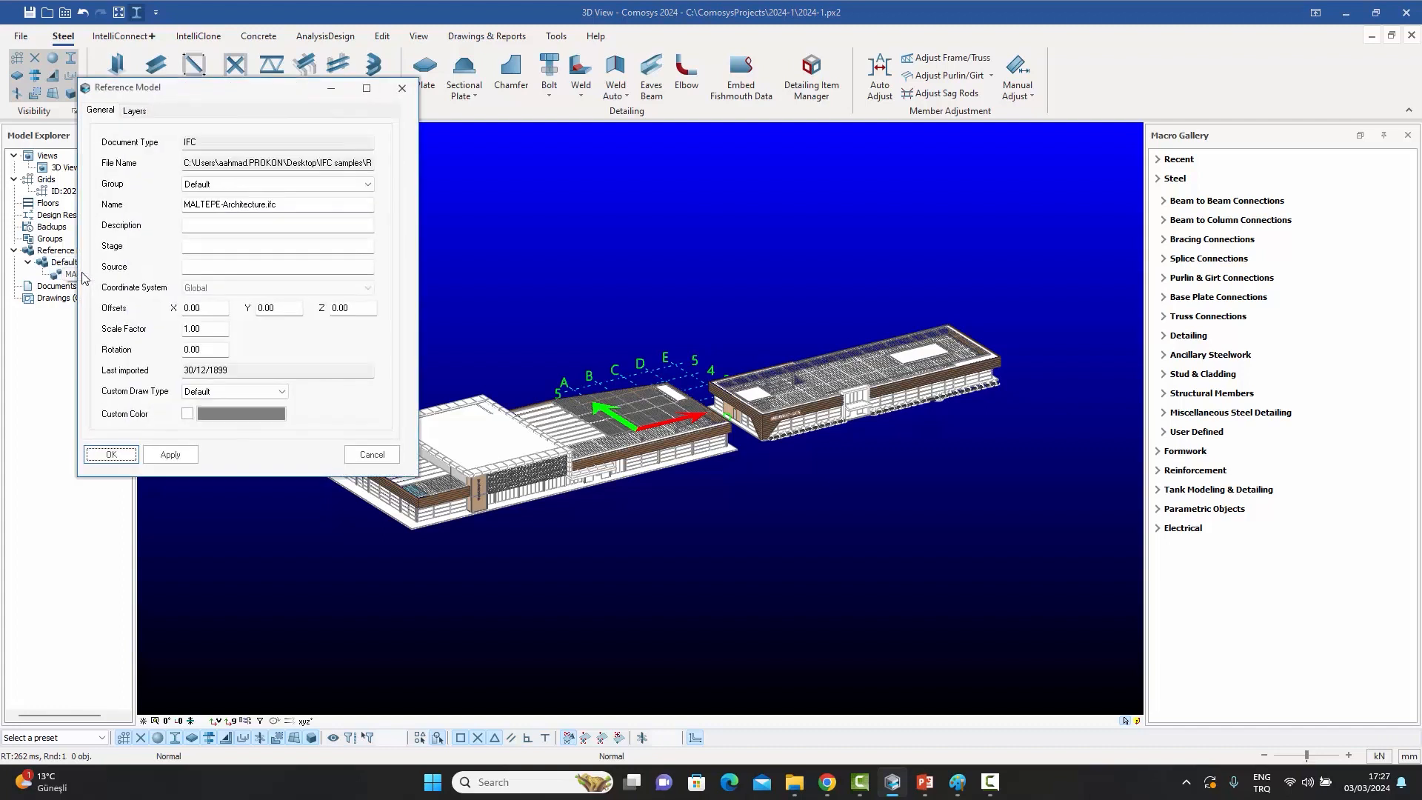
pyautogui.click(208, 309)
pyautogui.write('30000')
pyautogui.click(108, 455)
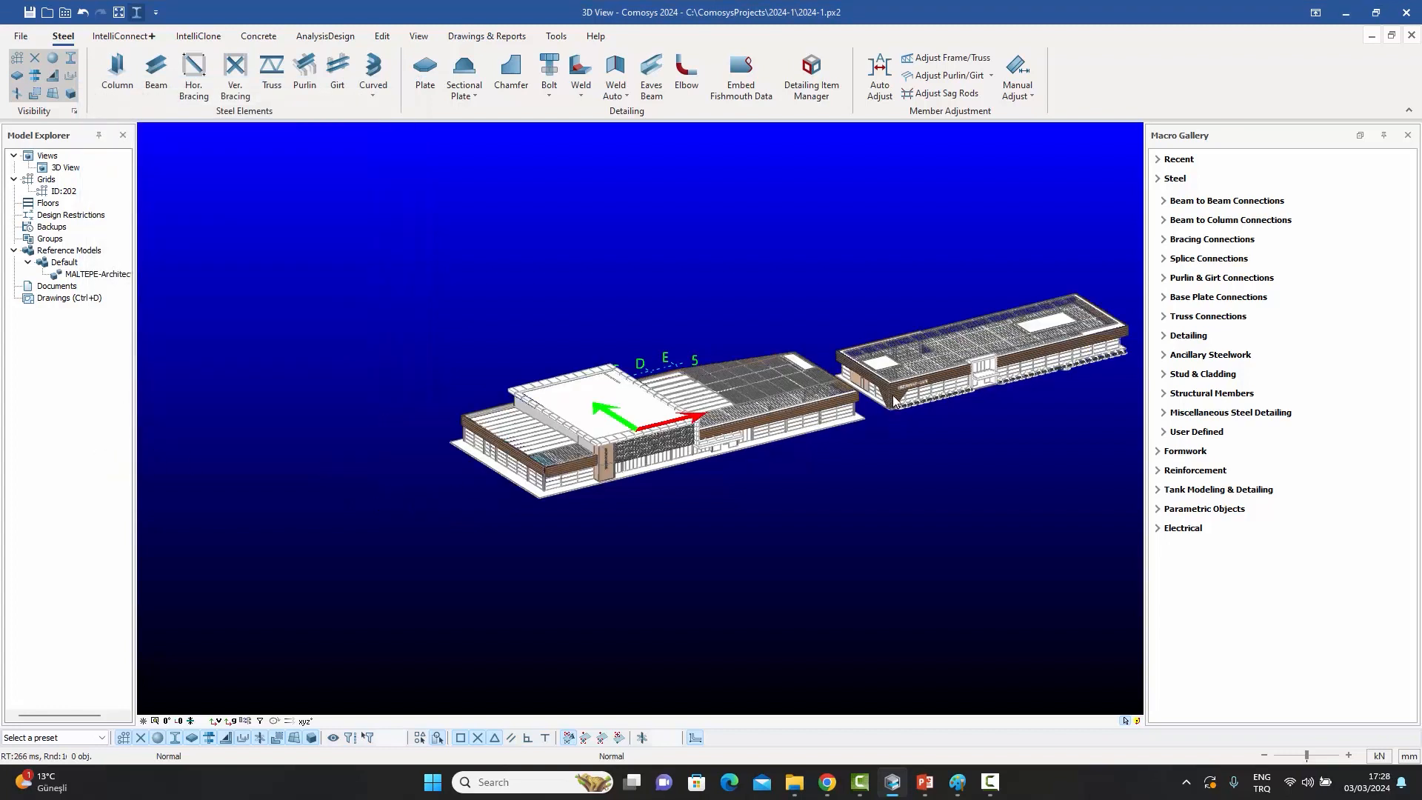
# - Reset the X offset of the MALTEPE-Architecture.ifc reference model to 0
pyautogui.doubleClick(81, 274)
pyautogui.moveTo(248, 333); pyautogui.dragTo(107, 317)
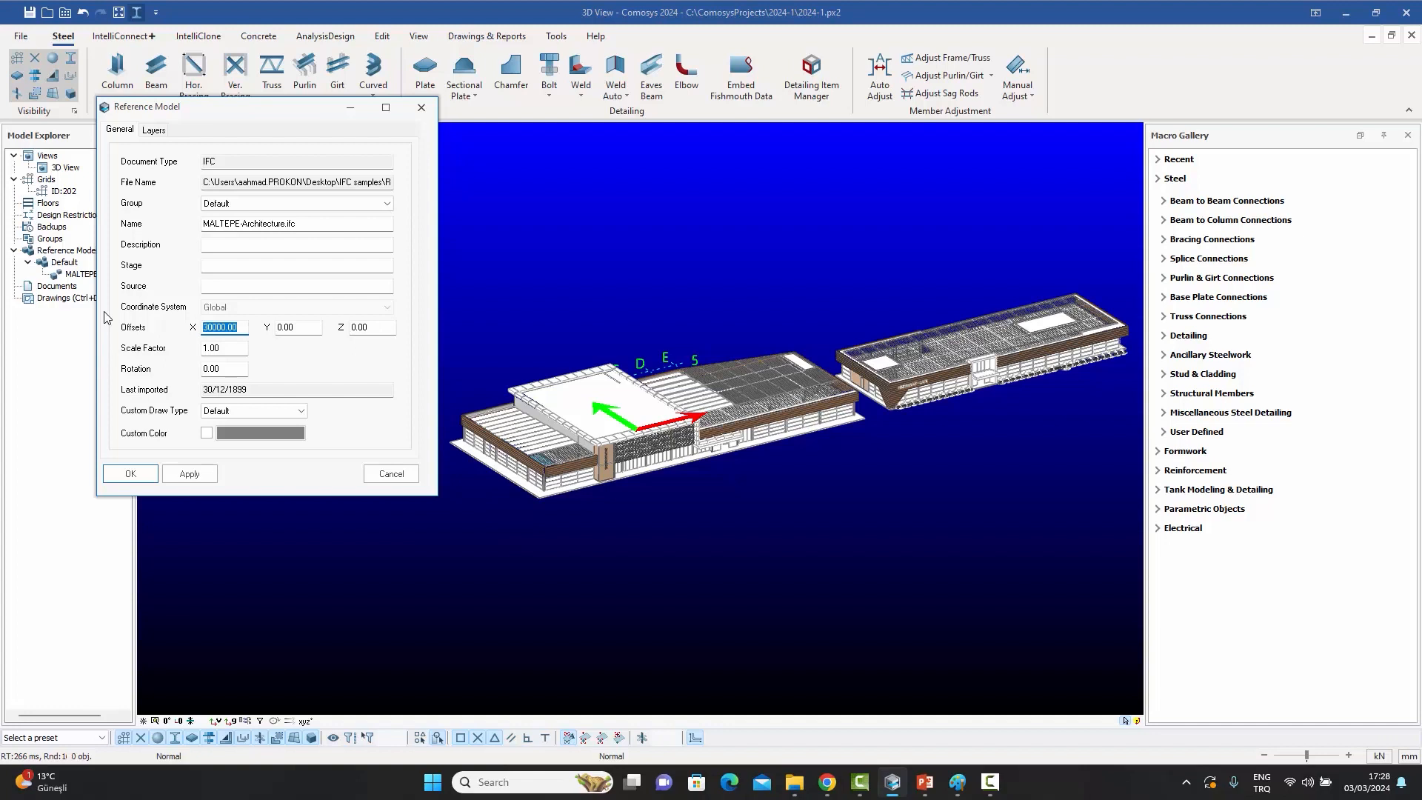
pyautogui.write('0')
pyautogui.click(130, 476)
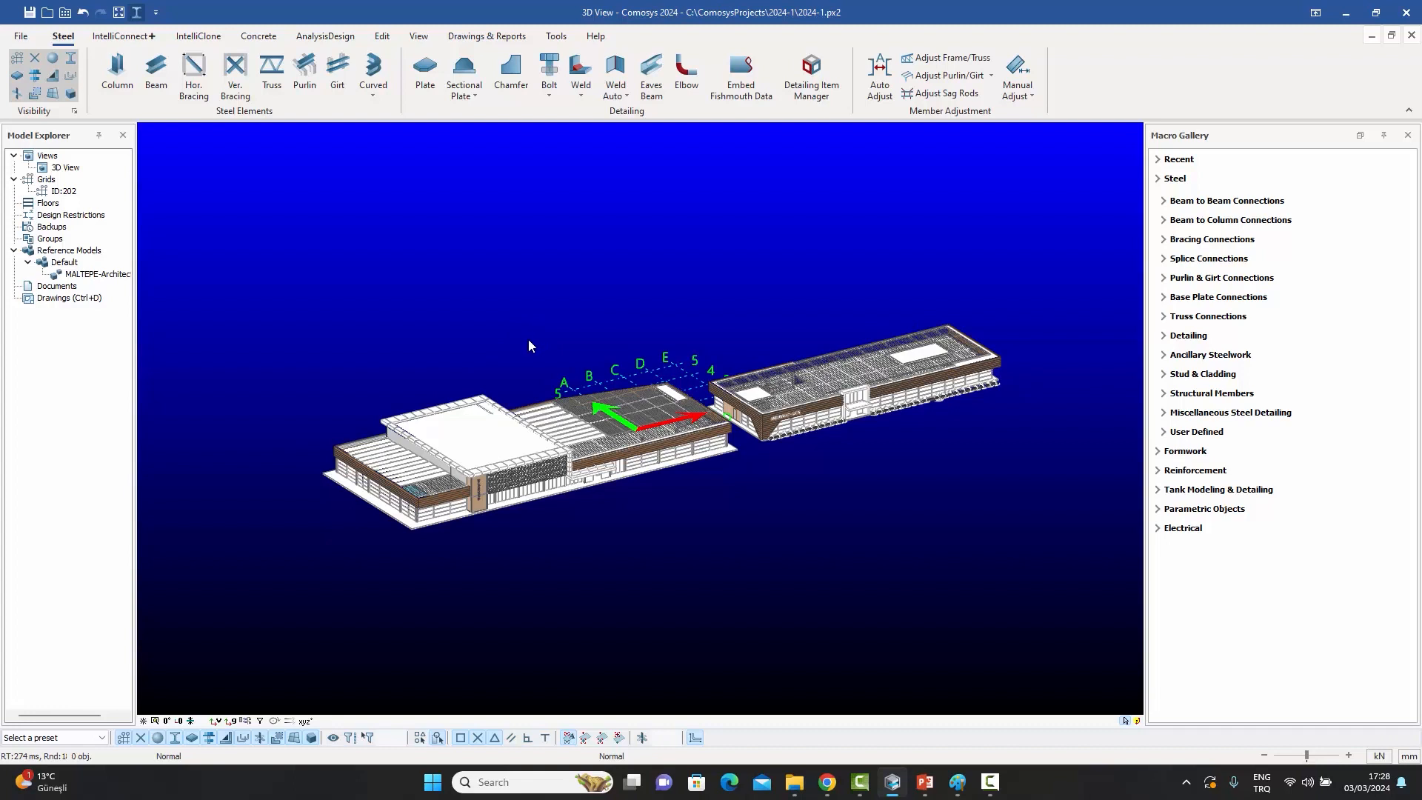
# - Set the custom draw type of the MALTEPE-Architecture.ifc reference model to Wire Frame
pyautogui.doubleClick(89, 274)
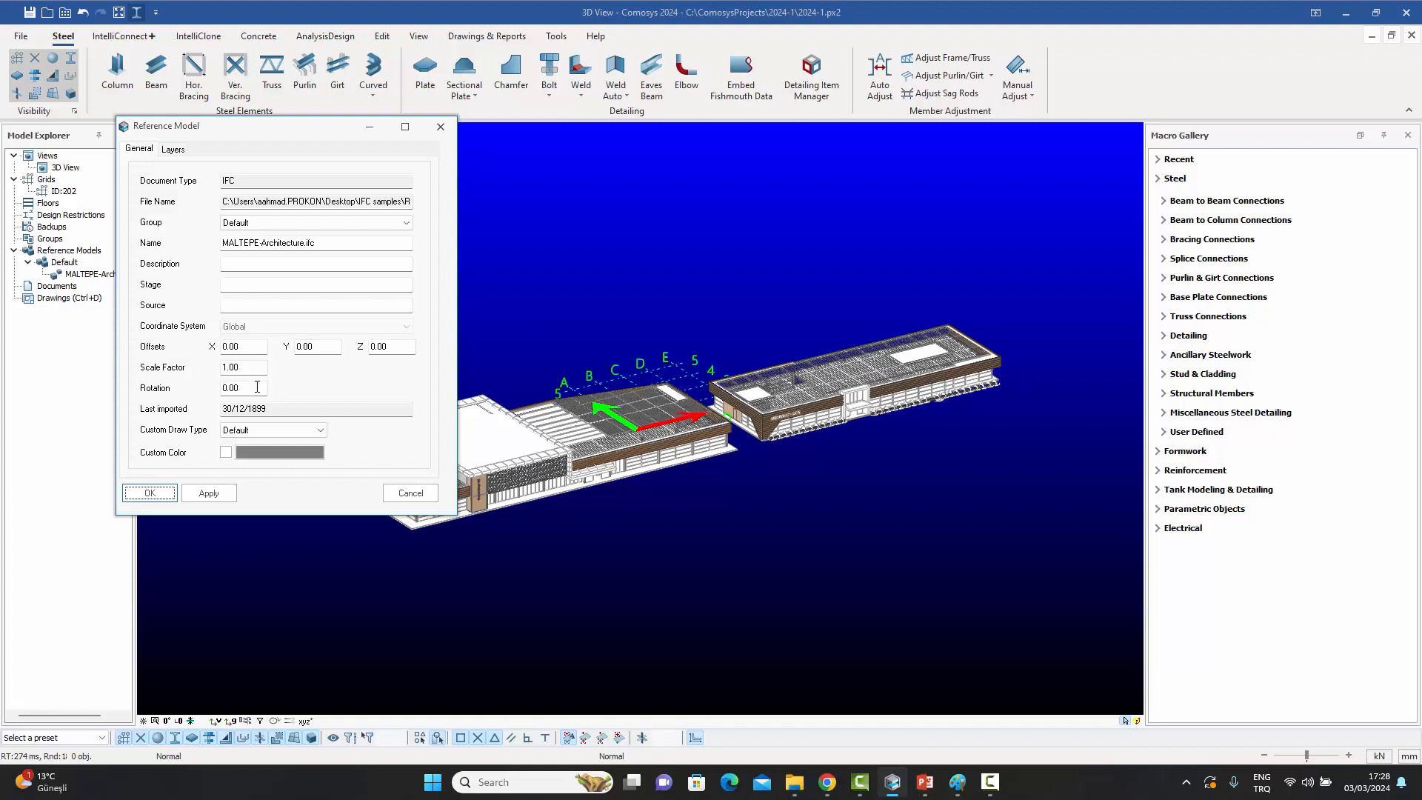
pyautogui.click(249, 435)
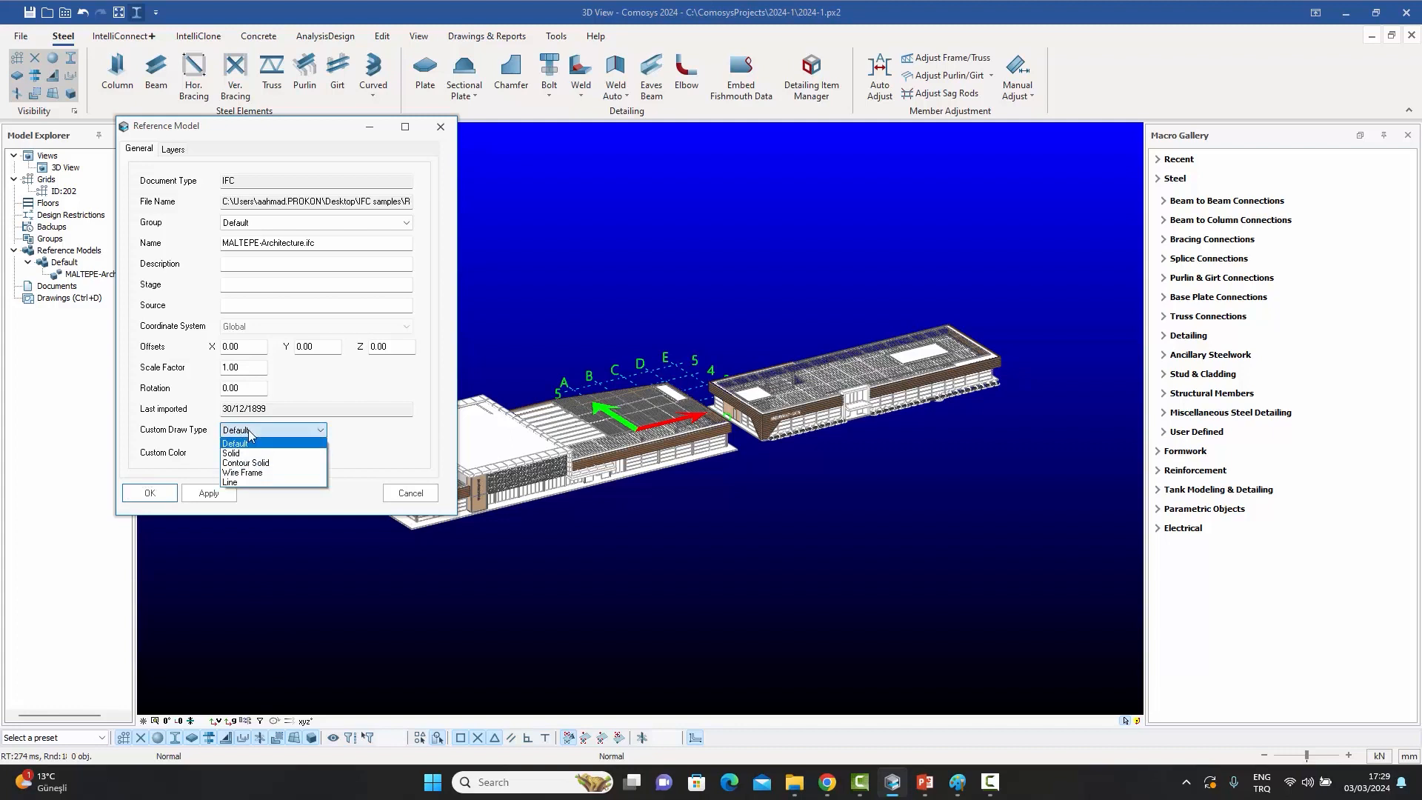
pyautogui.click(246, 475)
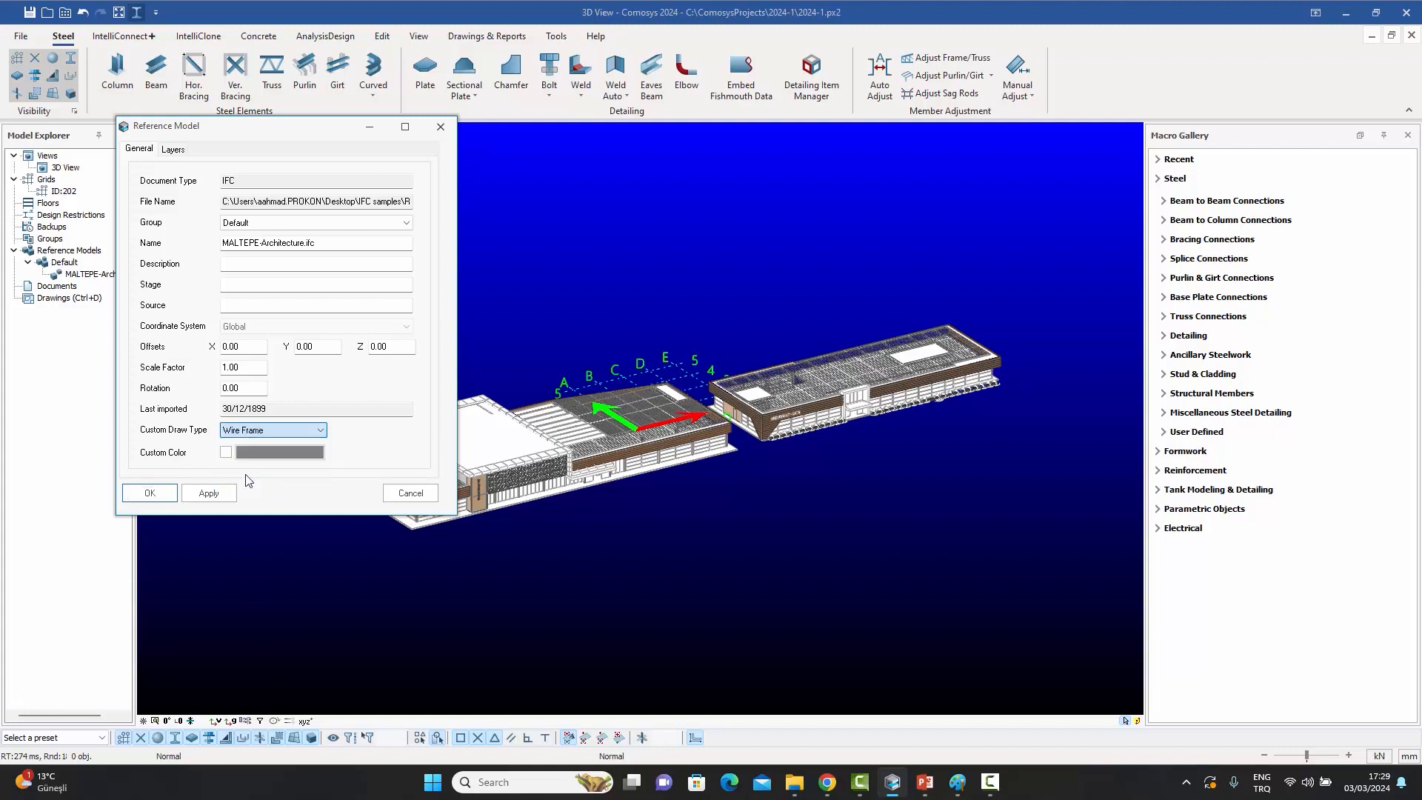
pyautogui.click(150, 498)
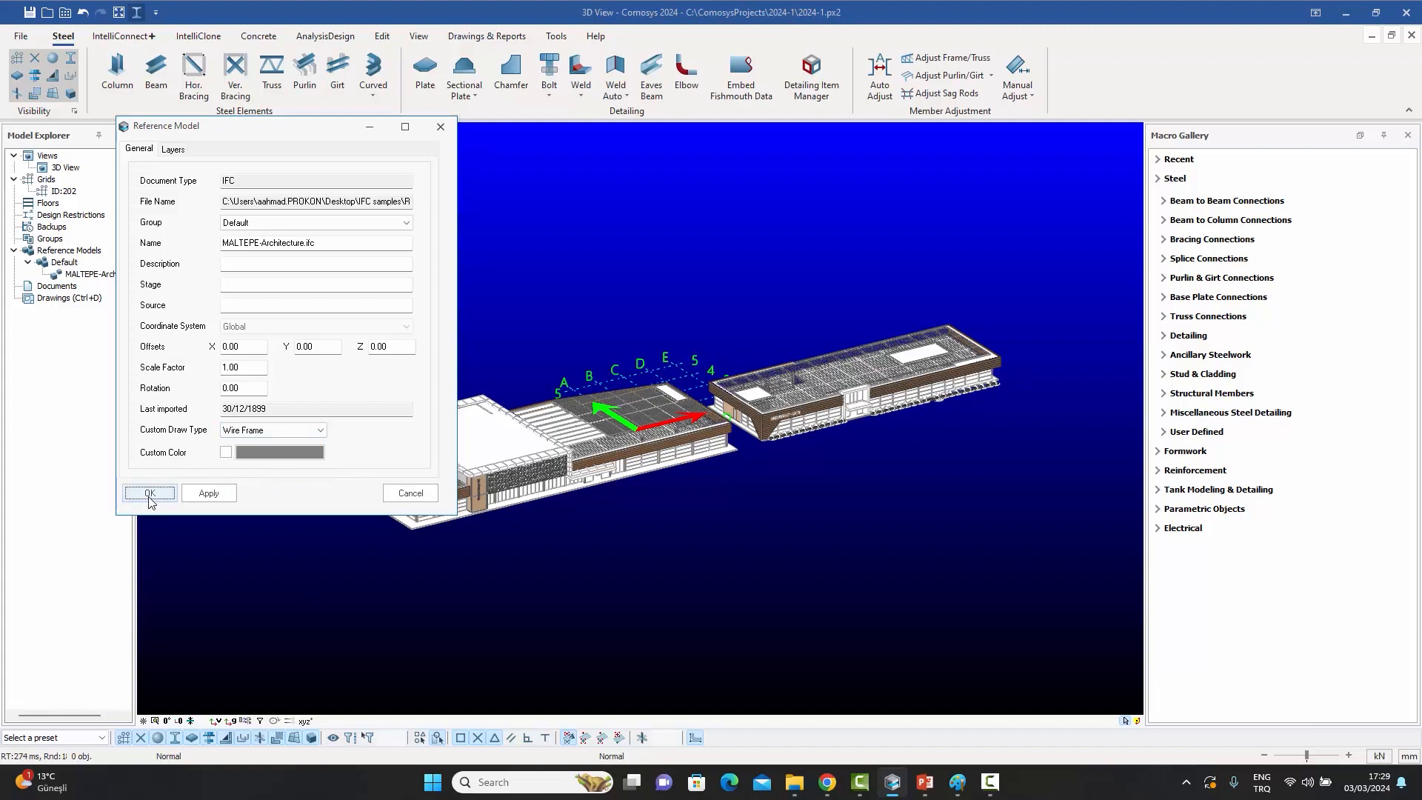
# - Examine the wireframe display of both imported buildings up close, including facades and interior elements
pyautogui.scroll(8, 719, 444)
pyautogui.scroll(-3, 717, 446)
pyautogui.moveTo(718, 448); pyautogui.dragTo(391, 551, button='middle')
pyautogui.scroll(3, 886, 401)
pyautogui.scroll(-4, 885, 404)
pyautogui.moveTo(884, 404); pyautogui.dragTo(564, 496, button='middle')
pyautogui.scroll(5, 885, 441)
pyautogui.scroll(3, 885, 441)
pyautogui.scroll(-9, 885, 441)
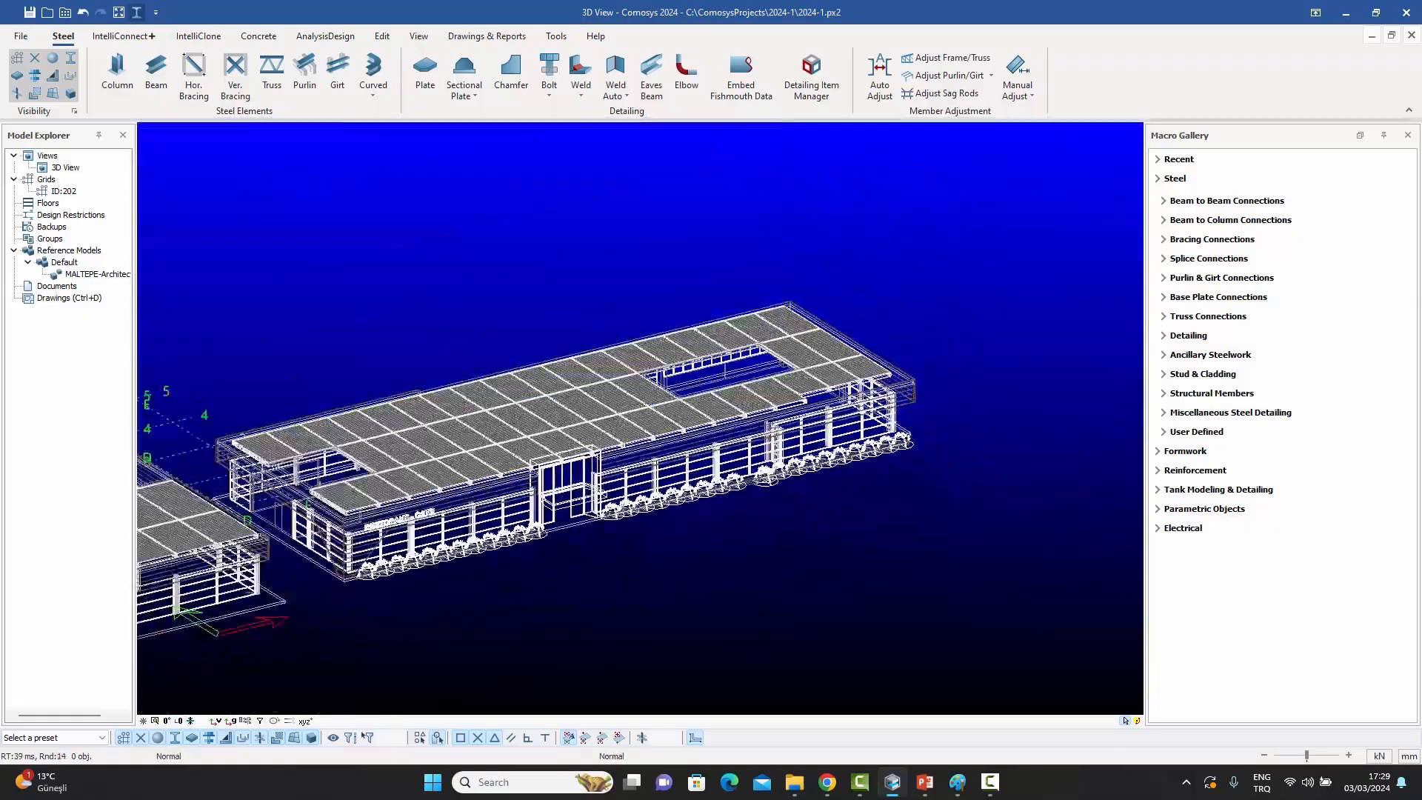
pyautogui.moveTo(885, 441); pyautogui.dragTo(1139, 407, button='middle')
pyautogui.scroll(10, 337, 584)
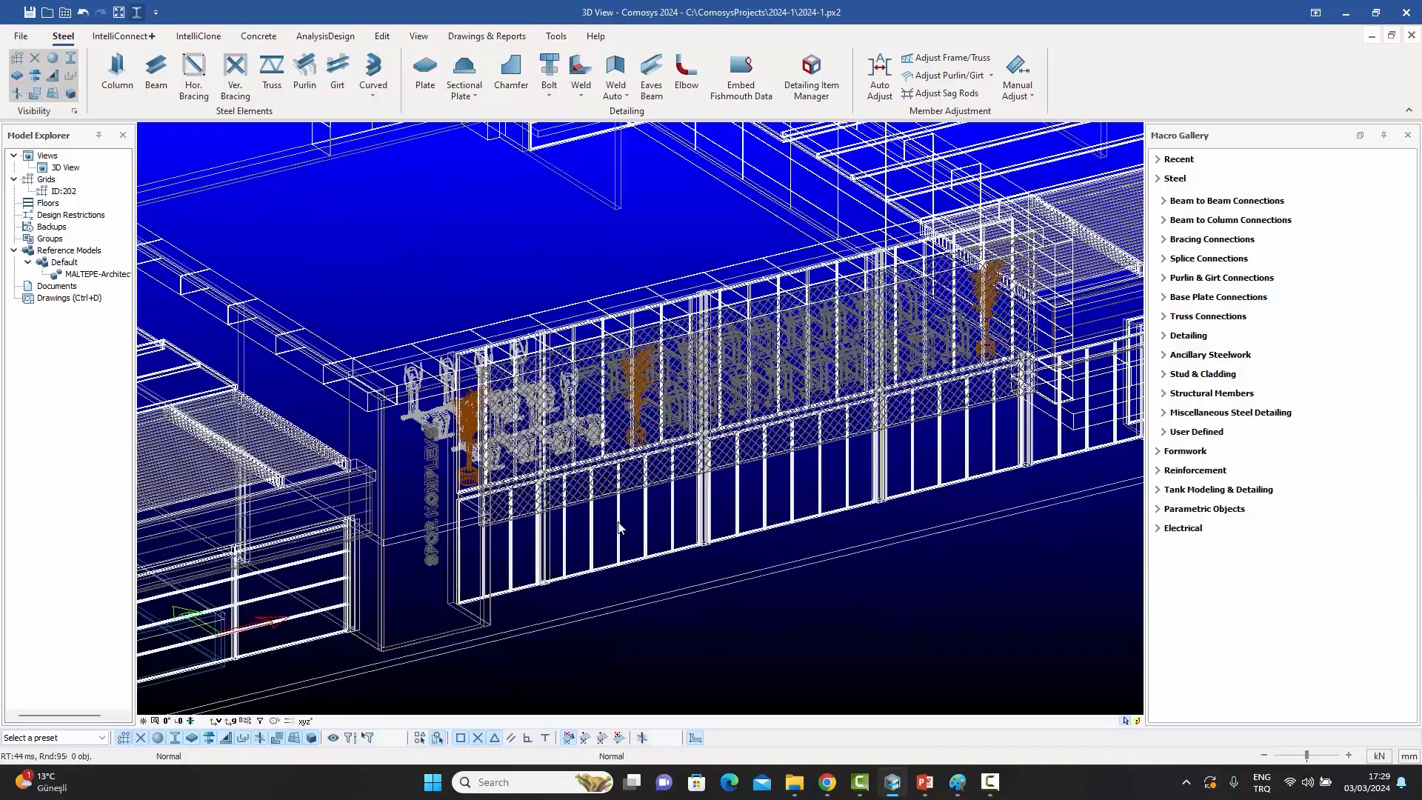
pyautogui.scroll(-10, 501, 378)
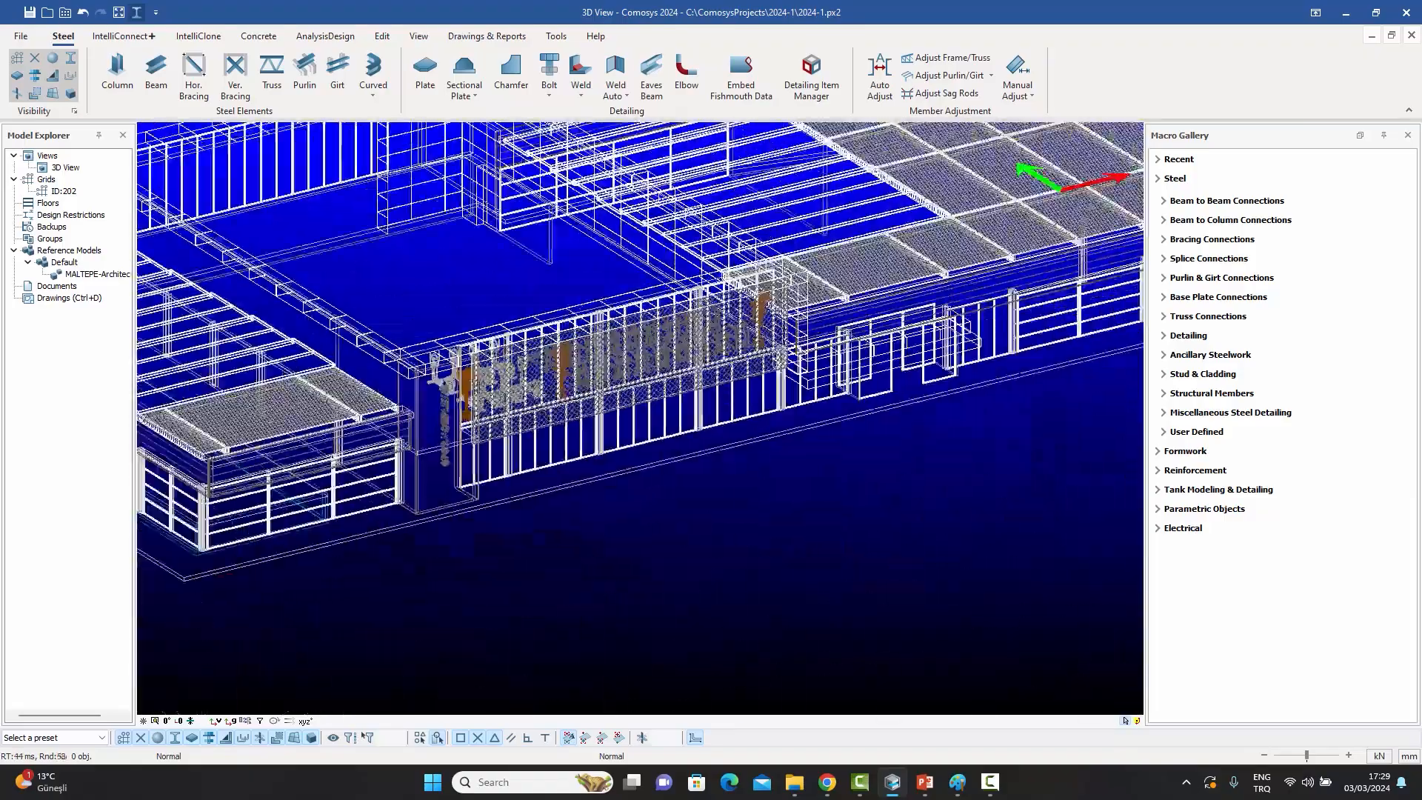
pyautogui.moveTo(501, 378); pyautogui.dragTo(484, 425, button='middle')
# - Return the MALTEPE-Architecture.ifc reference model's custom draw type to Default and give it a light green custom color
pyautogui.doubleClick(96, 274)
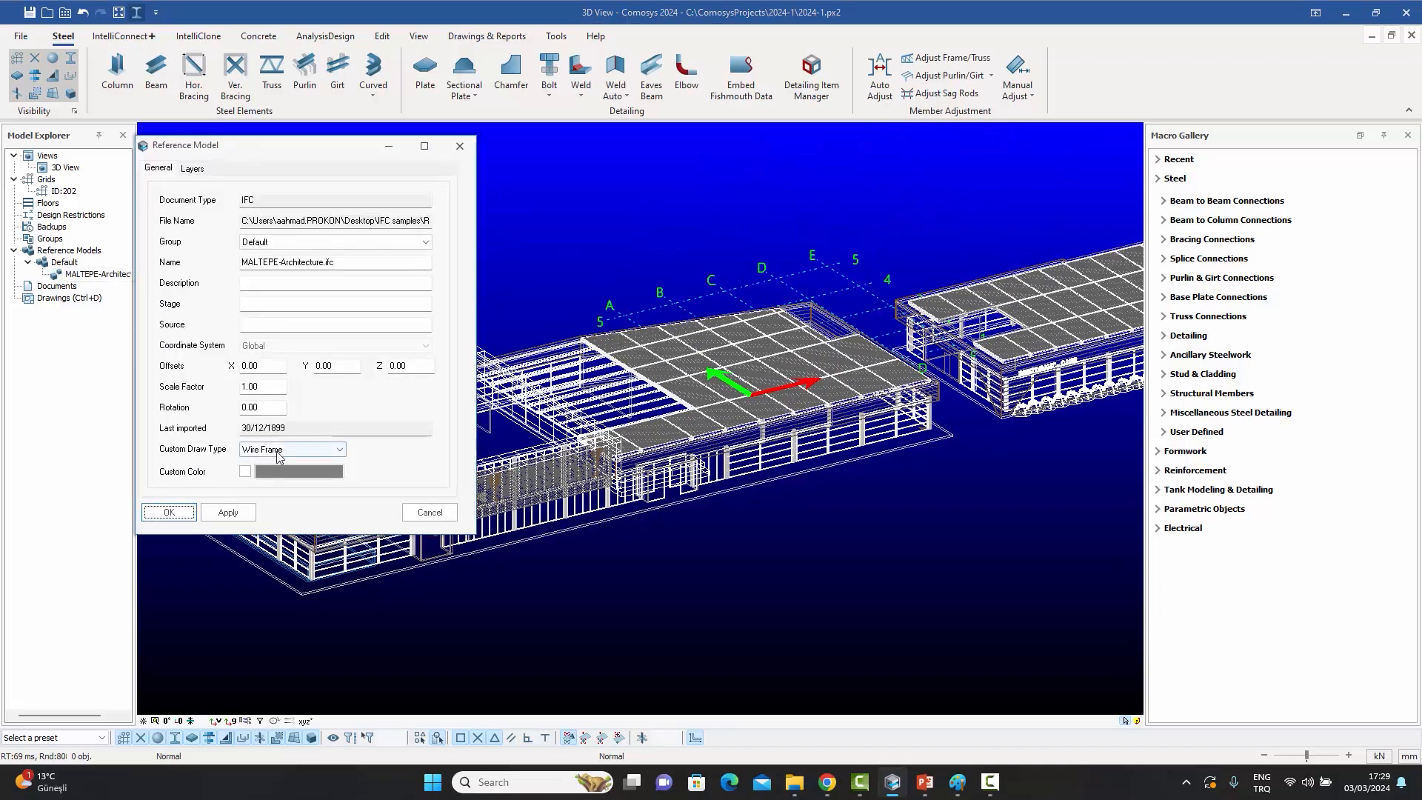
pyautogui.click(279, 452)
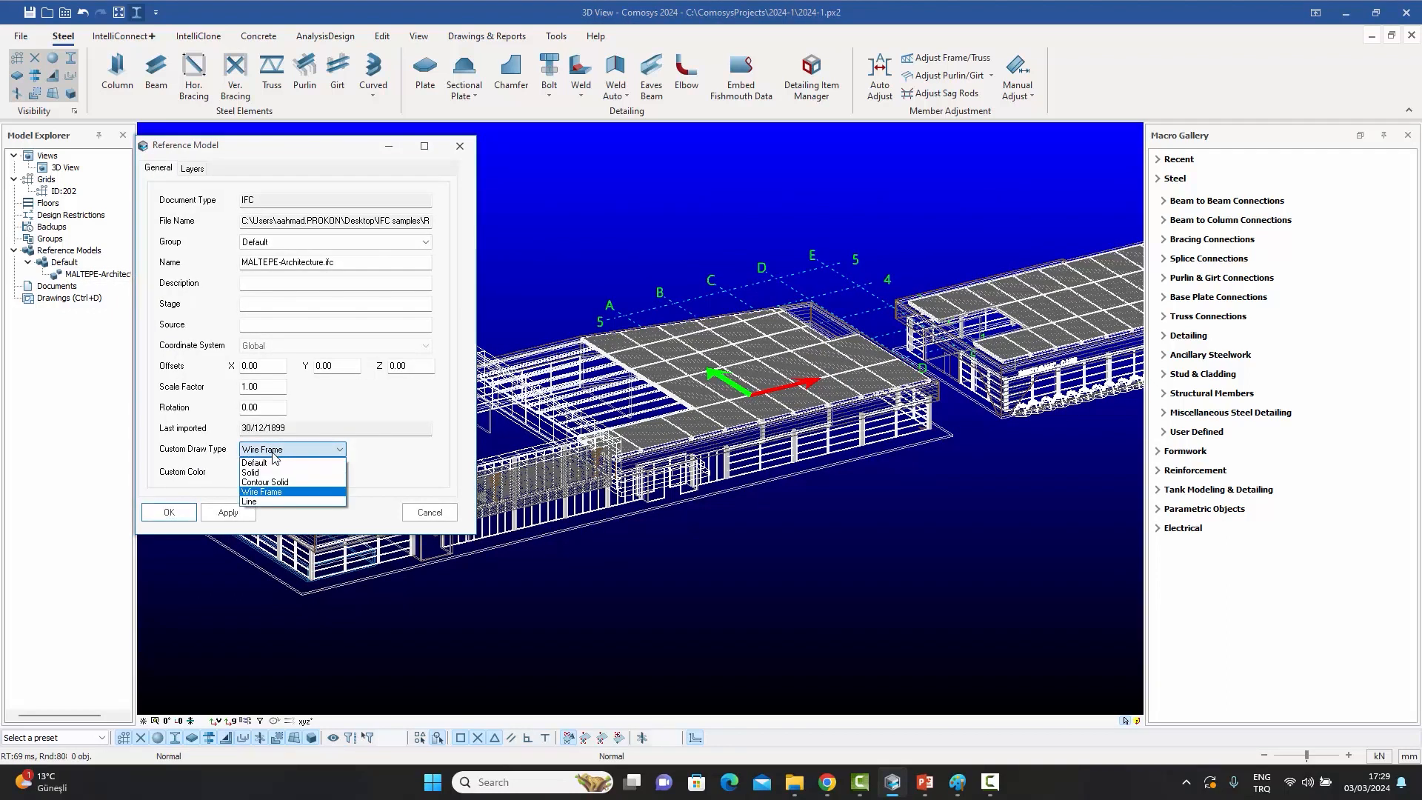
pyautogui.click(265, 465)
pyautogui.click(245, 471)
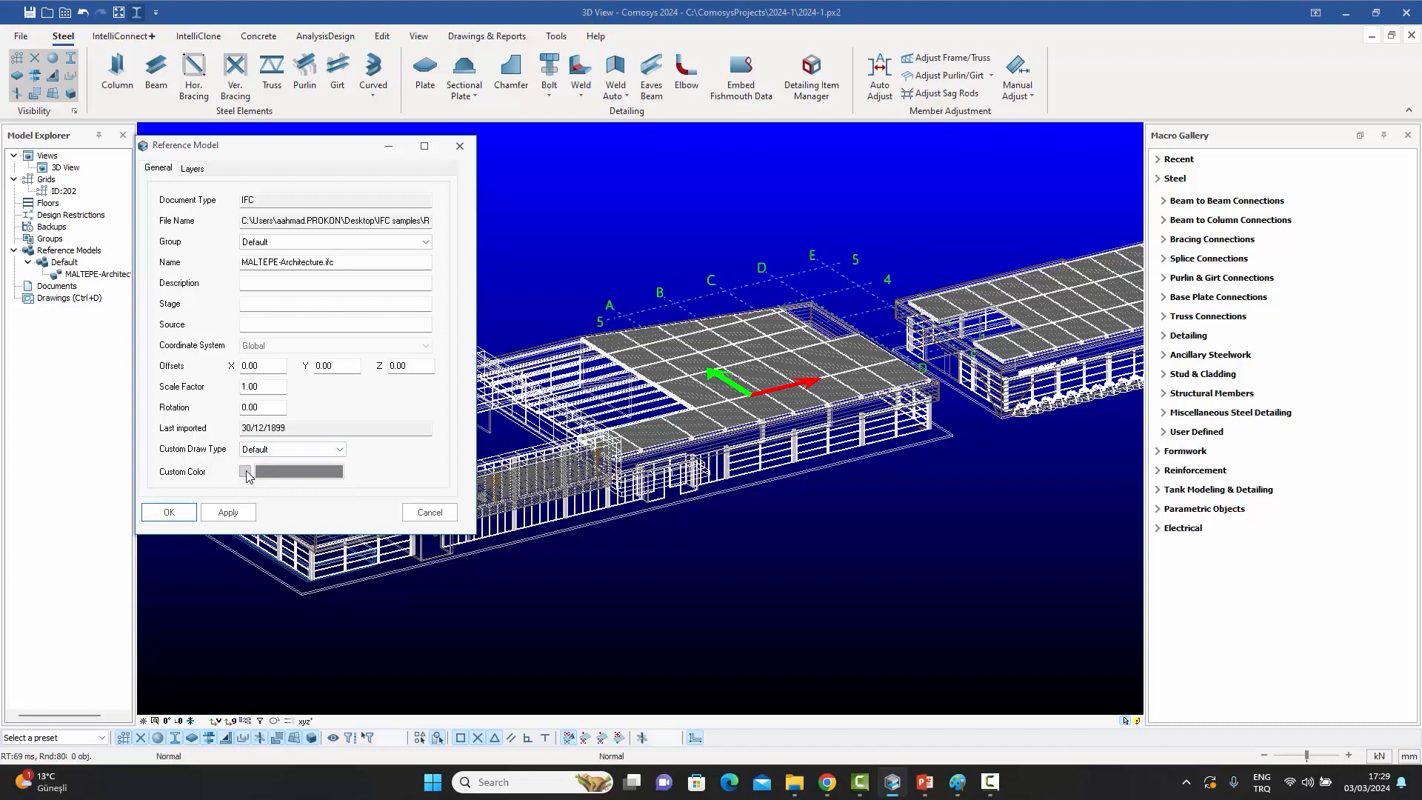
pyautogui.click(300, 475)
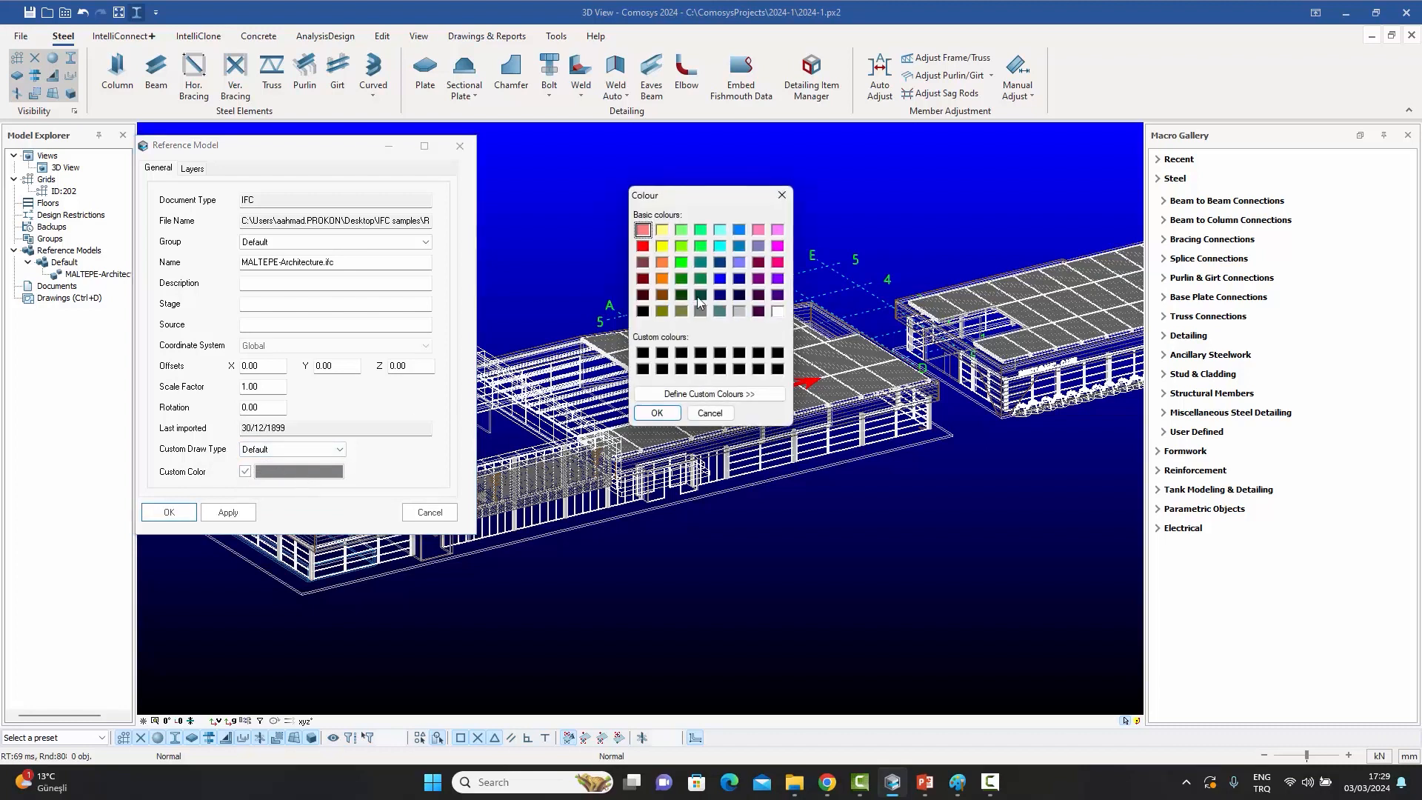
pyautogui.click(681, 230)
pyautogui.click(656, 413)
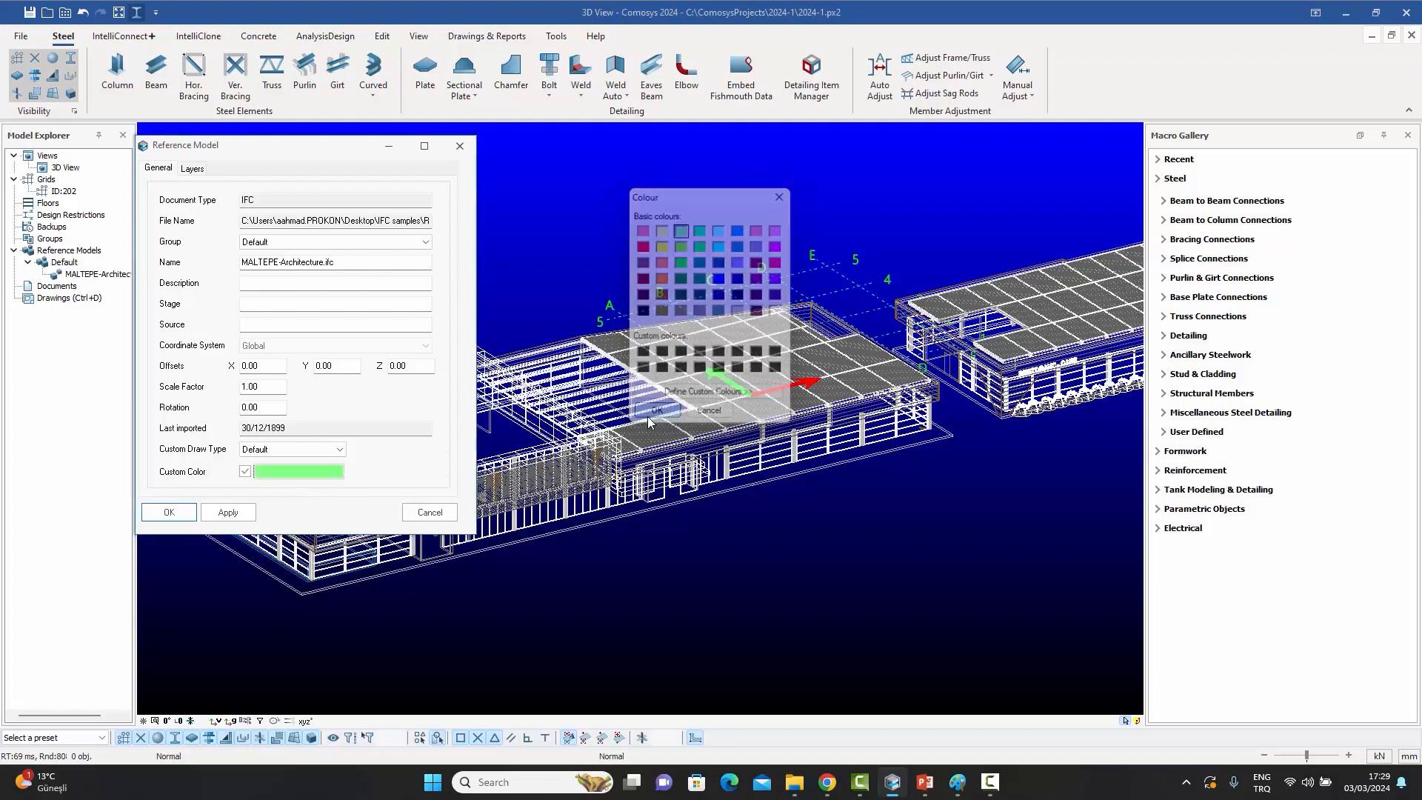
pyautogui.click(169, 512)
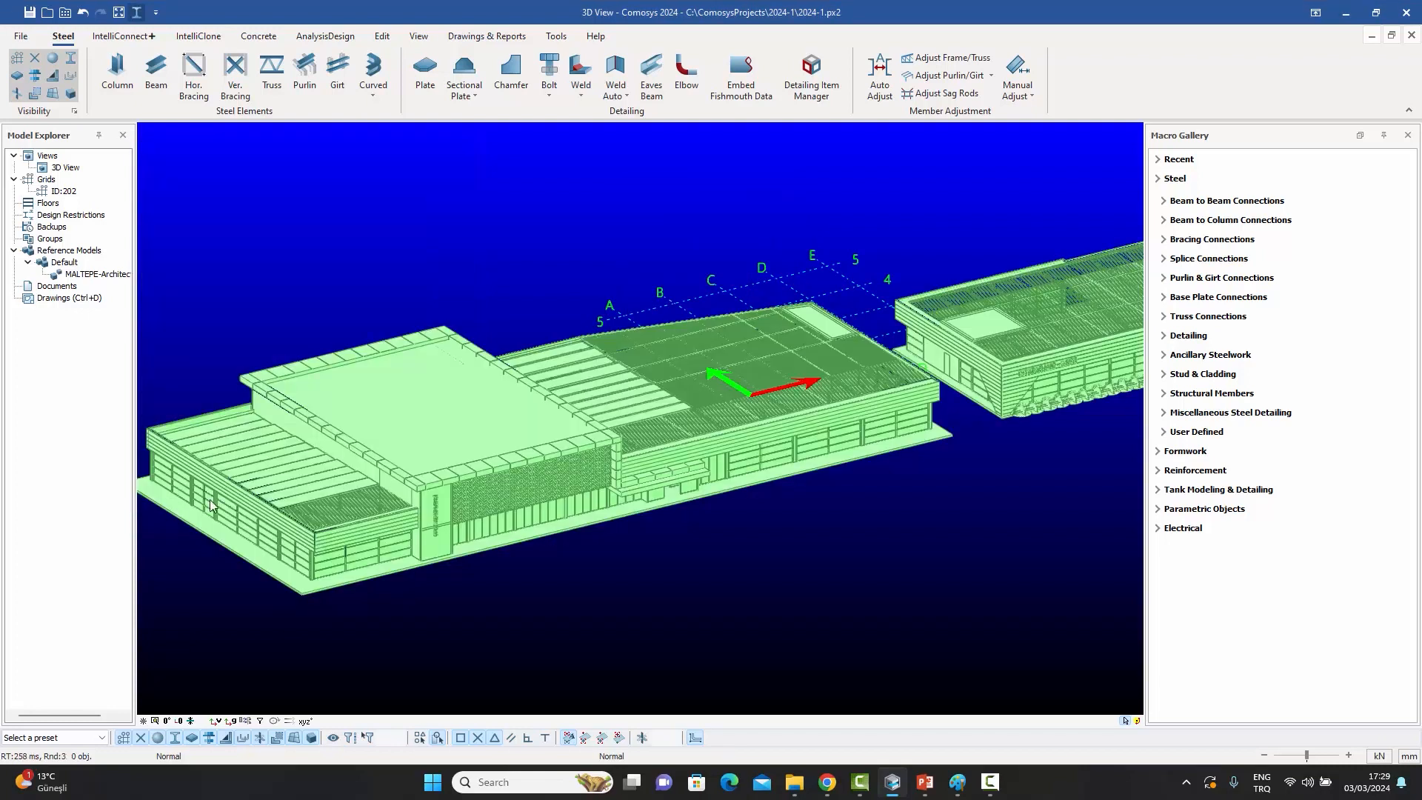
pyautogui.scroll(-5, 821, 423)
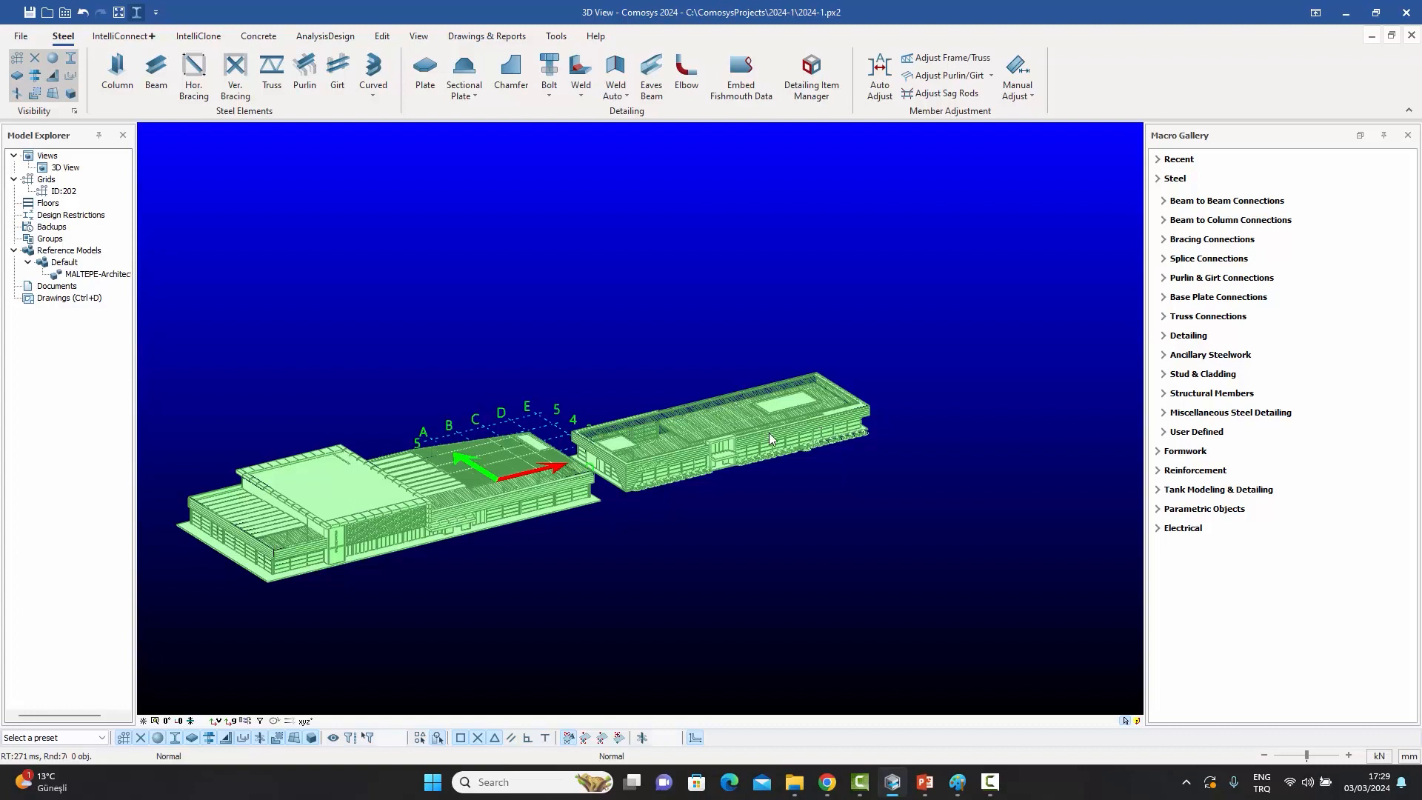
pyautogui.moveTo(764, 434); pyautogui.dragTo(817, 441, button='middle')
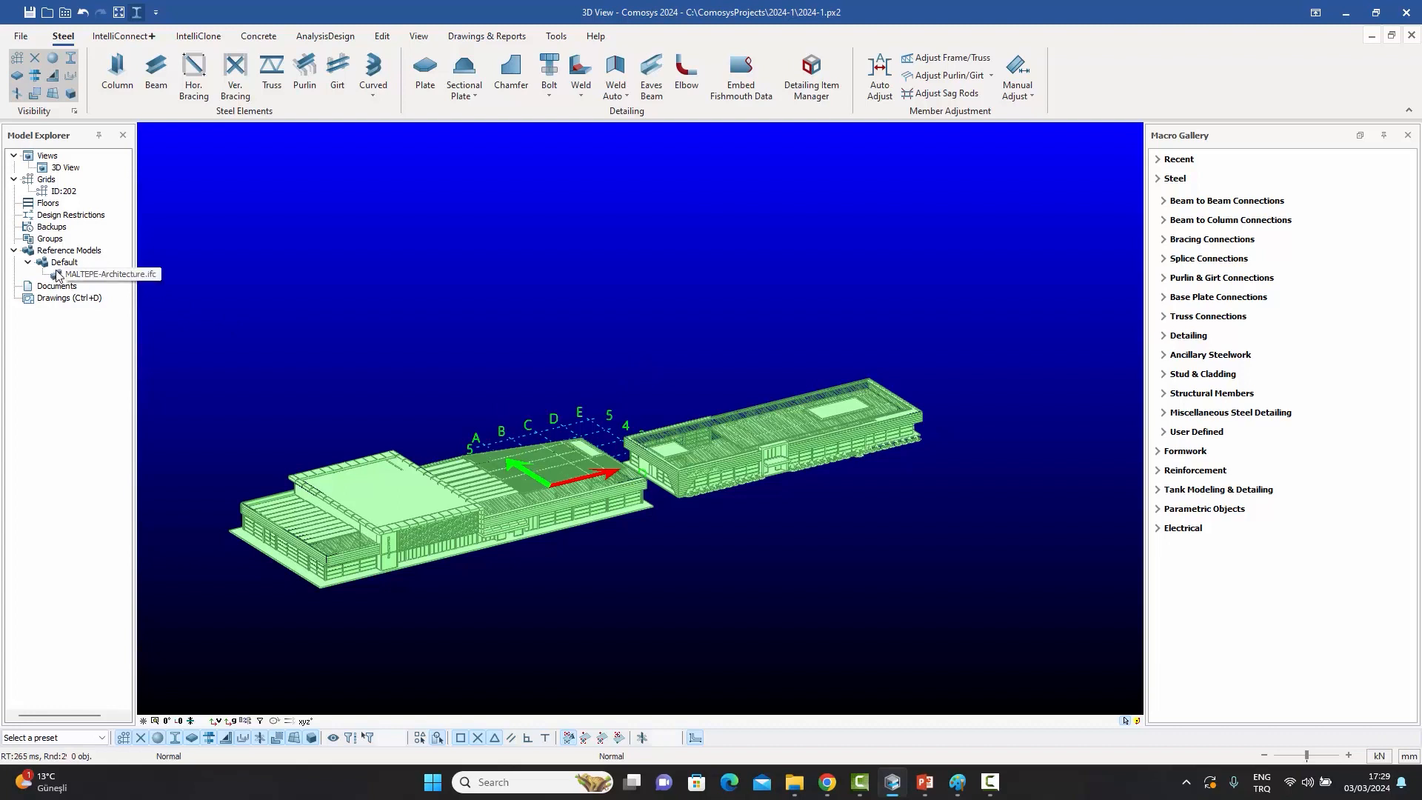
# - Hide the MALTEPE-Architecture.ifc reference model and show it again
pyautogui.rightClick(92, 279)
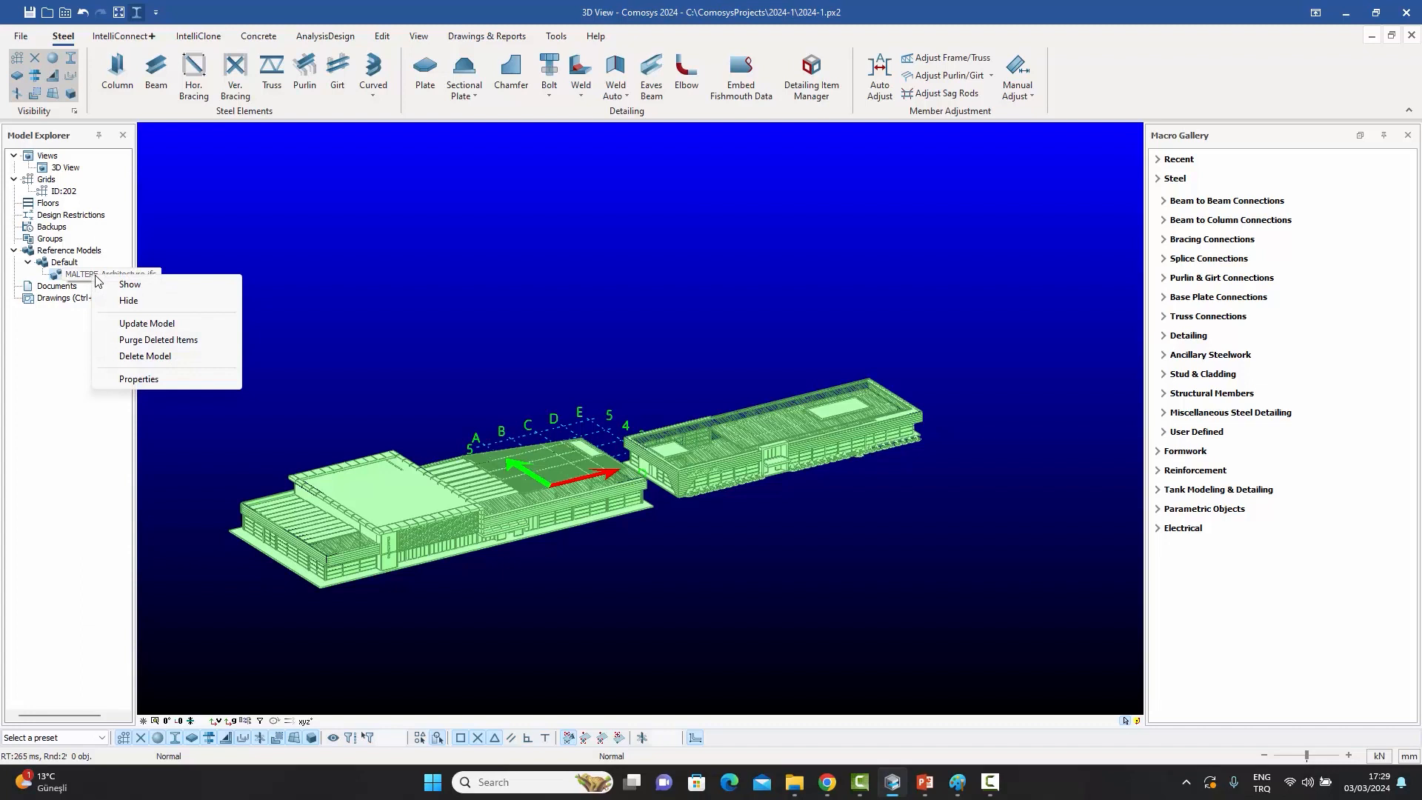
pyautogui.click(131, 303)
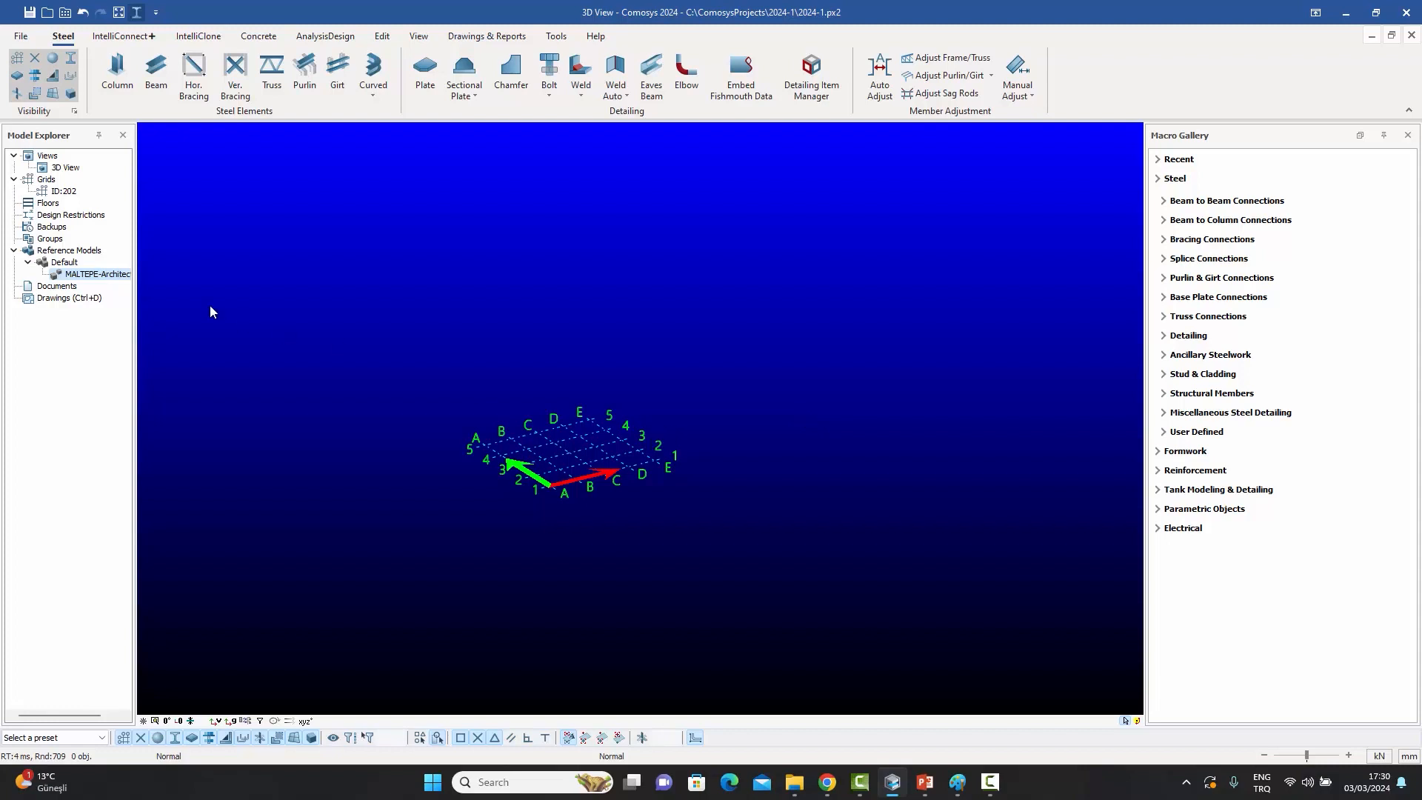
pyautogui.rightClick(105, 274)
pyautogui.click(131, 285)
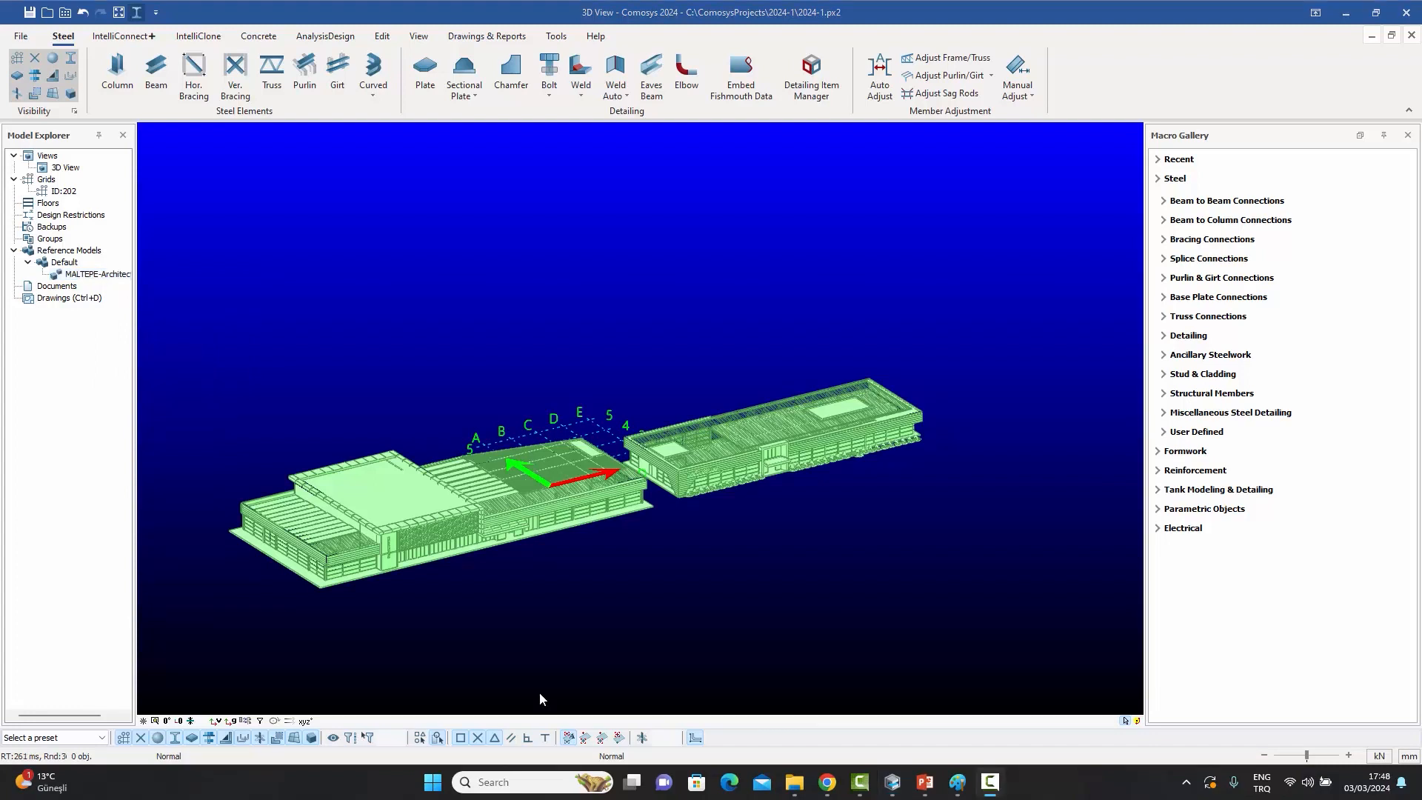
pyautogui.rightClick(87, 278)
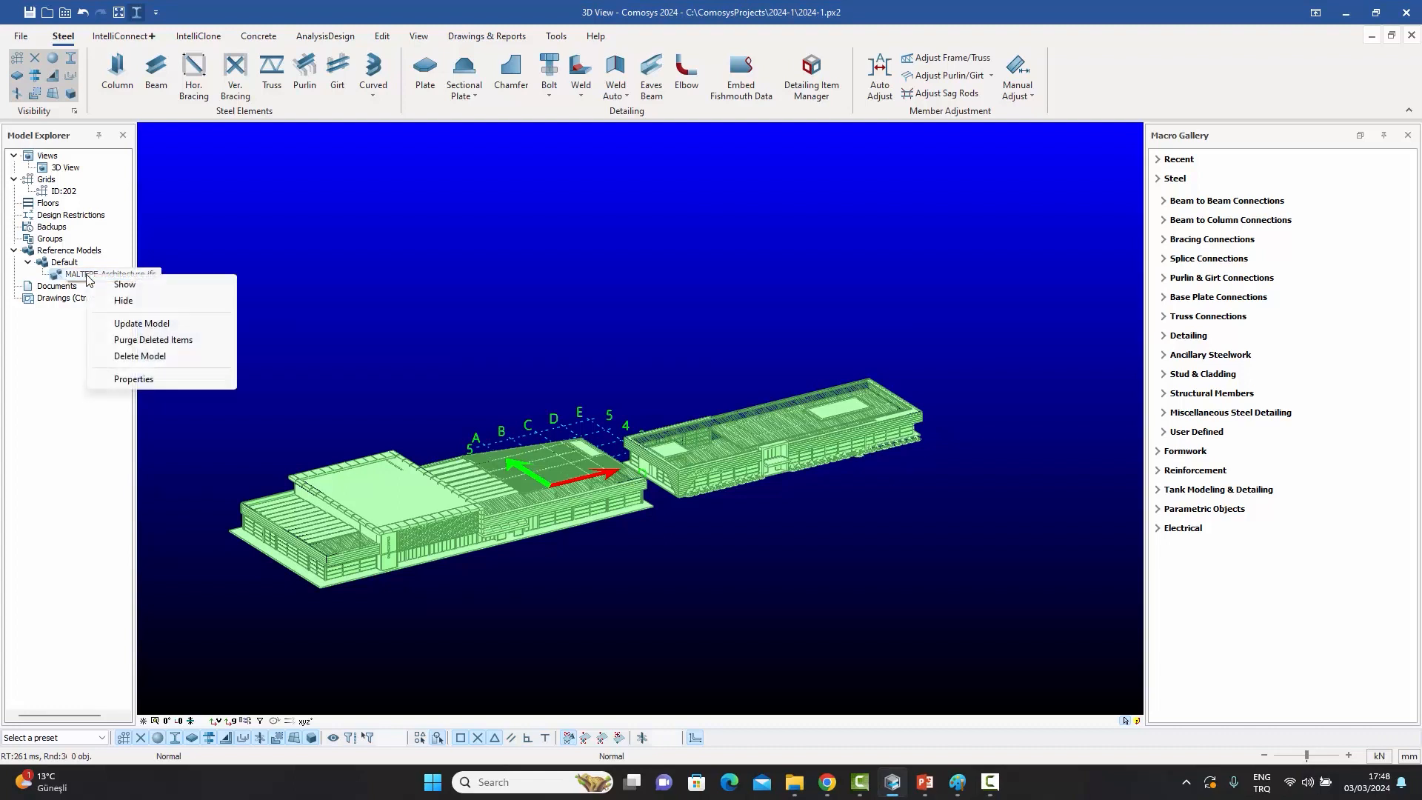
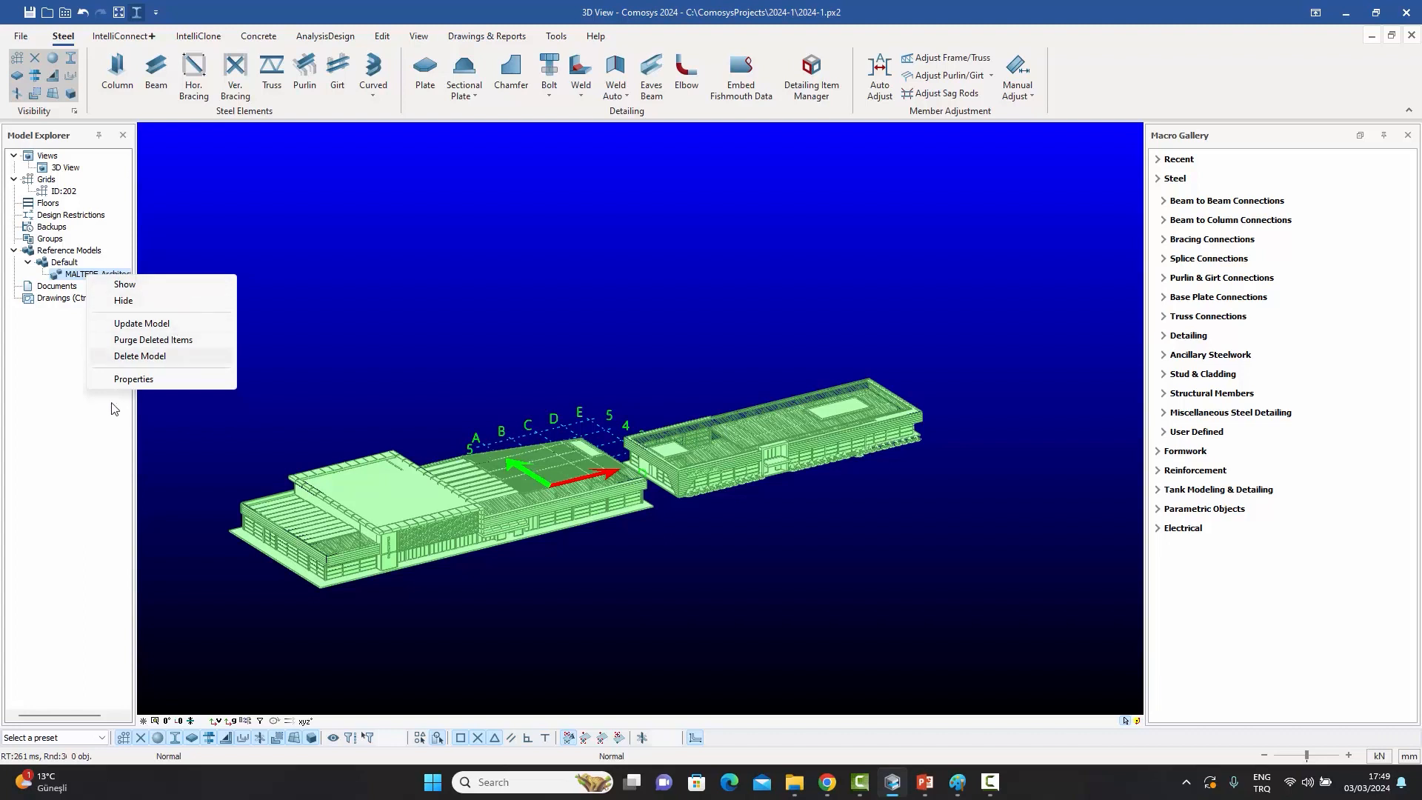
pyautogui.click(317, 312)
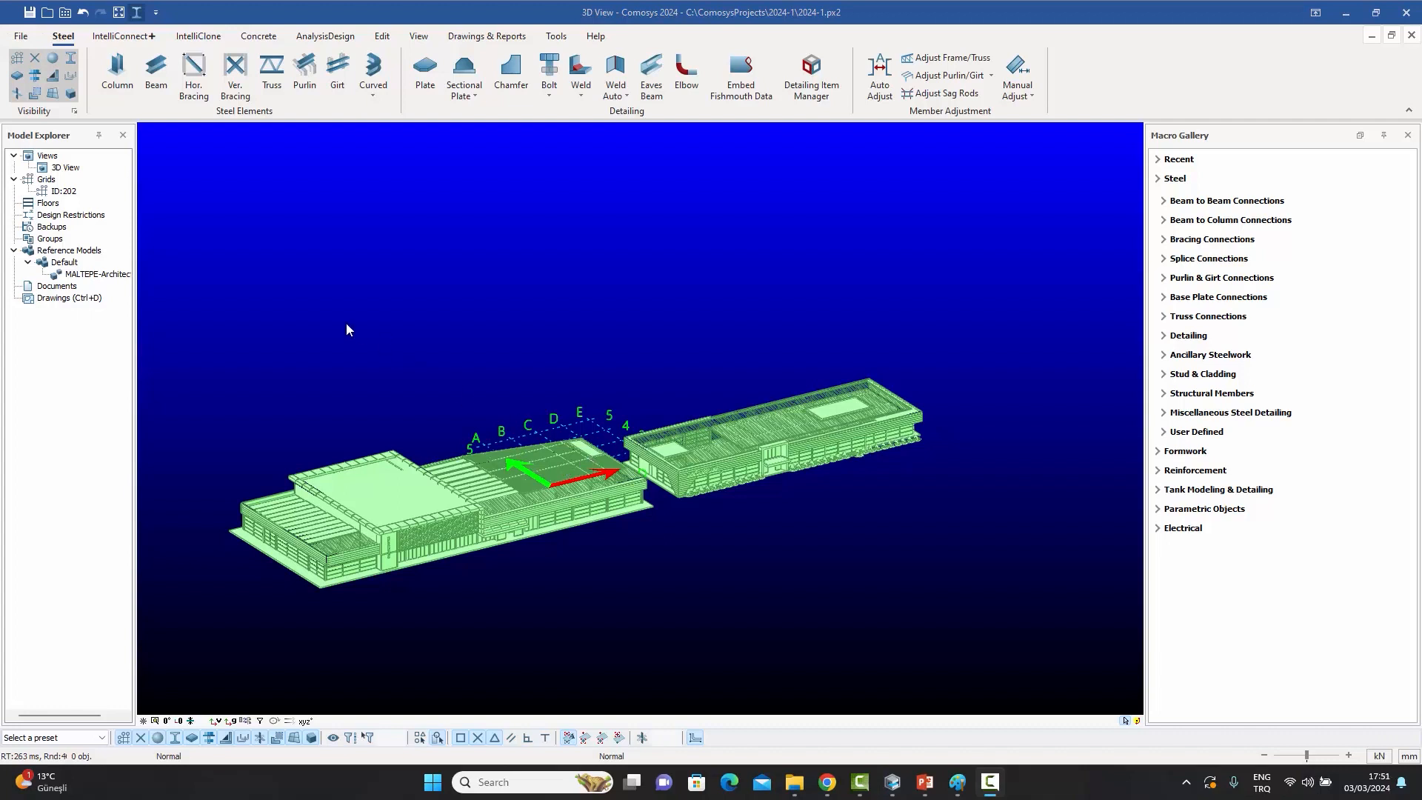
# - Import RC Building.IFC from the AutoCad Formwork folder of IFC samples into the Default reference model group
pyautogui.click(64, 265)
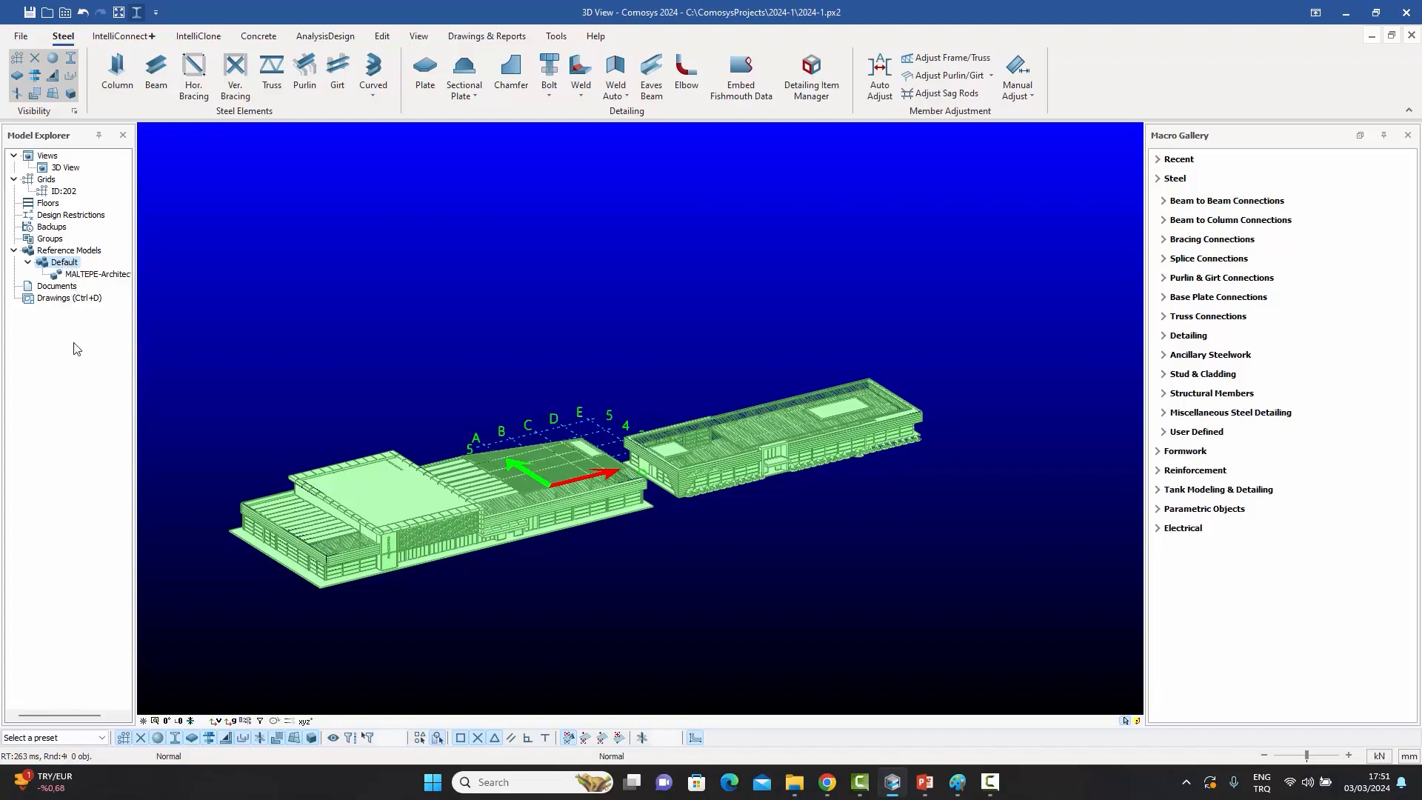
pyautogui.rightClick(72, 267)
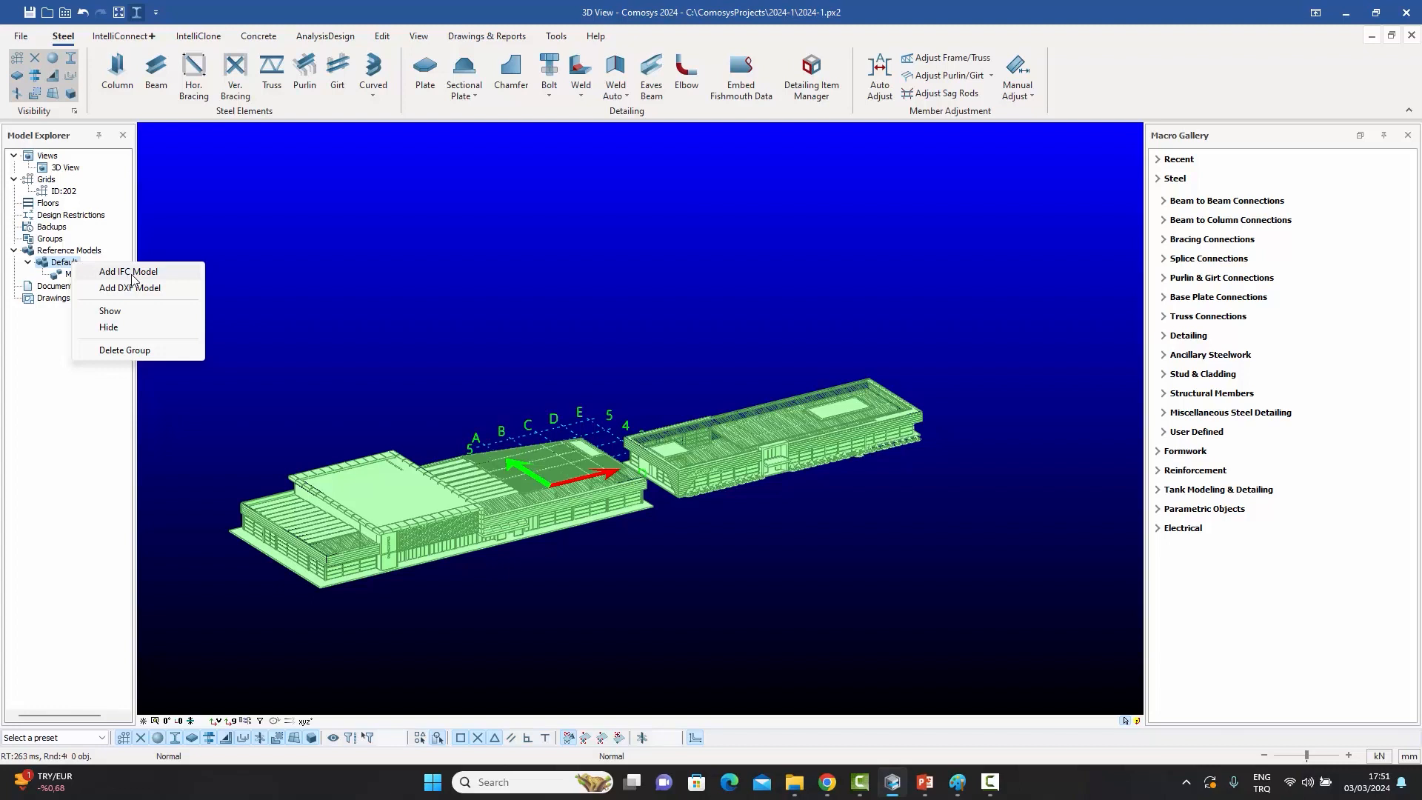
pyautogui.click(130, 272)
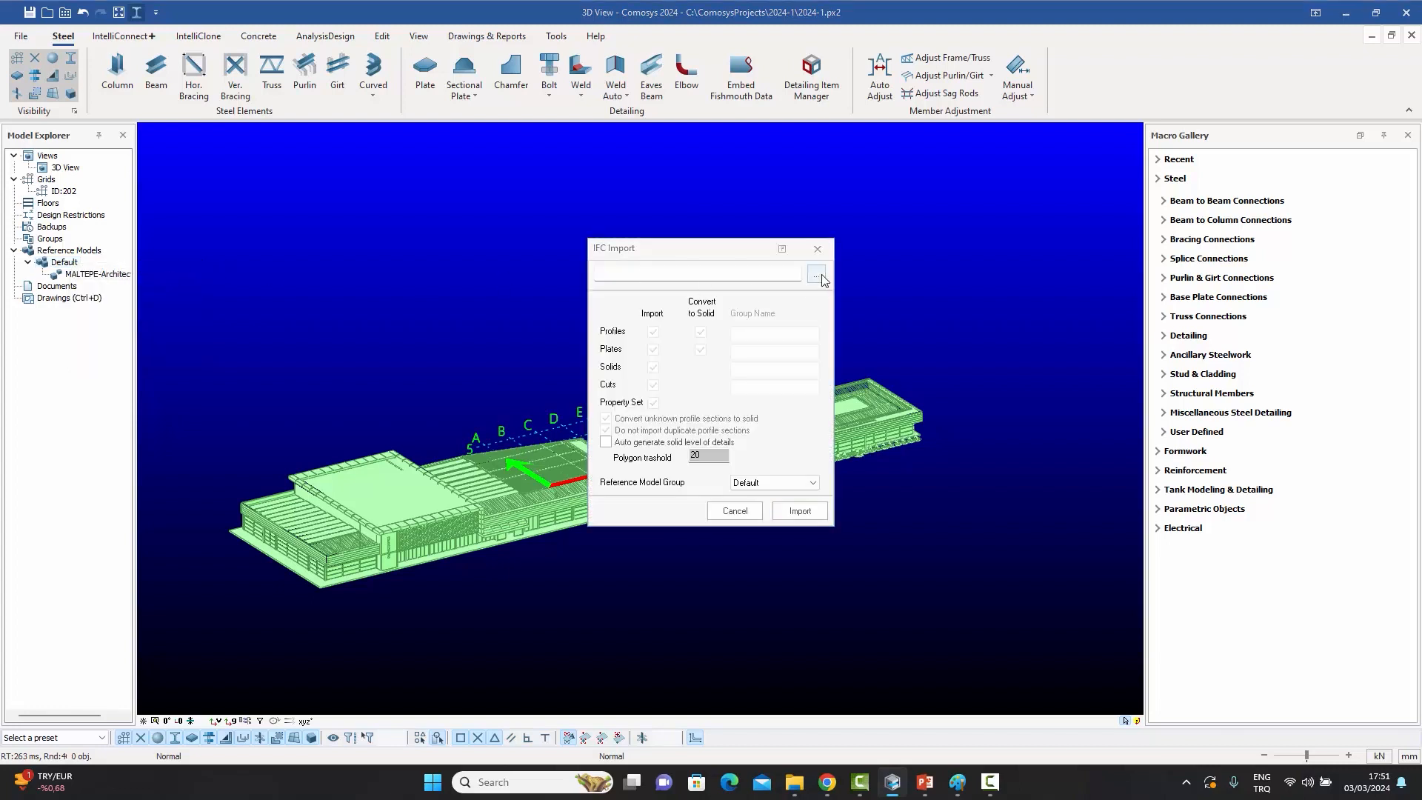
pyautogui.click(816, 275)
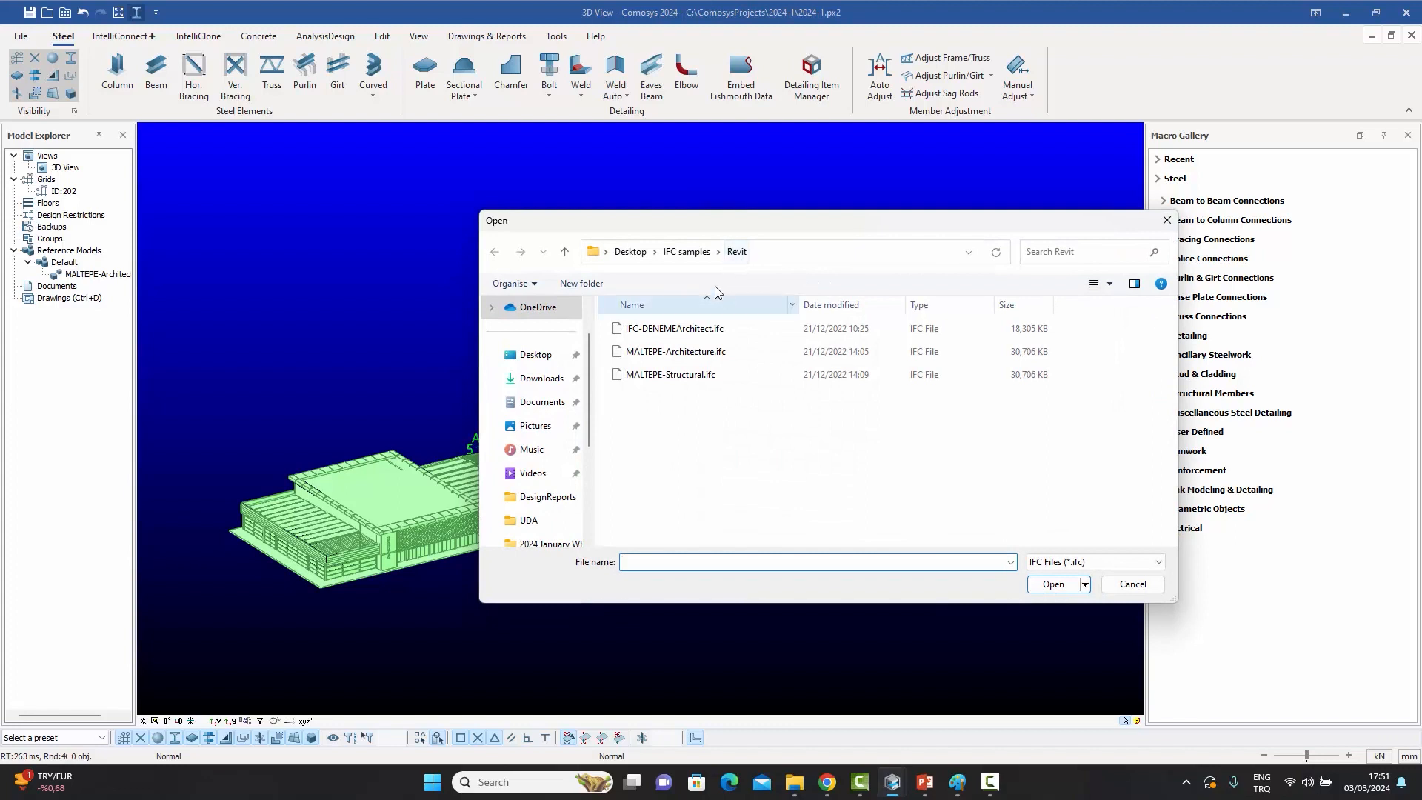
pyautogui.click(689, 253)
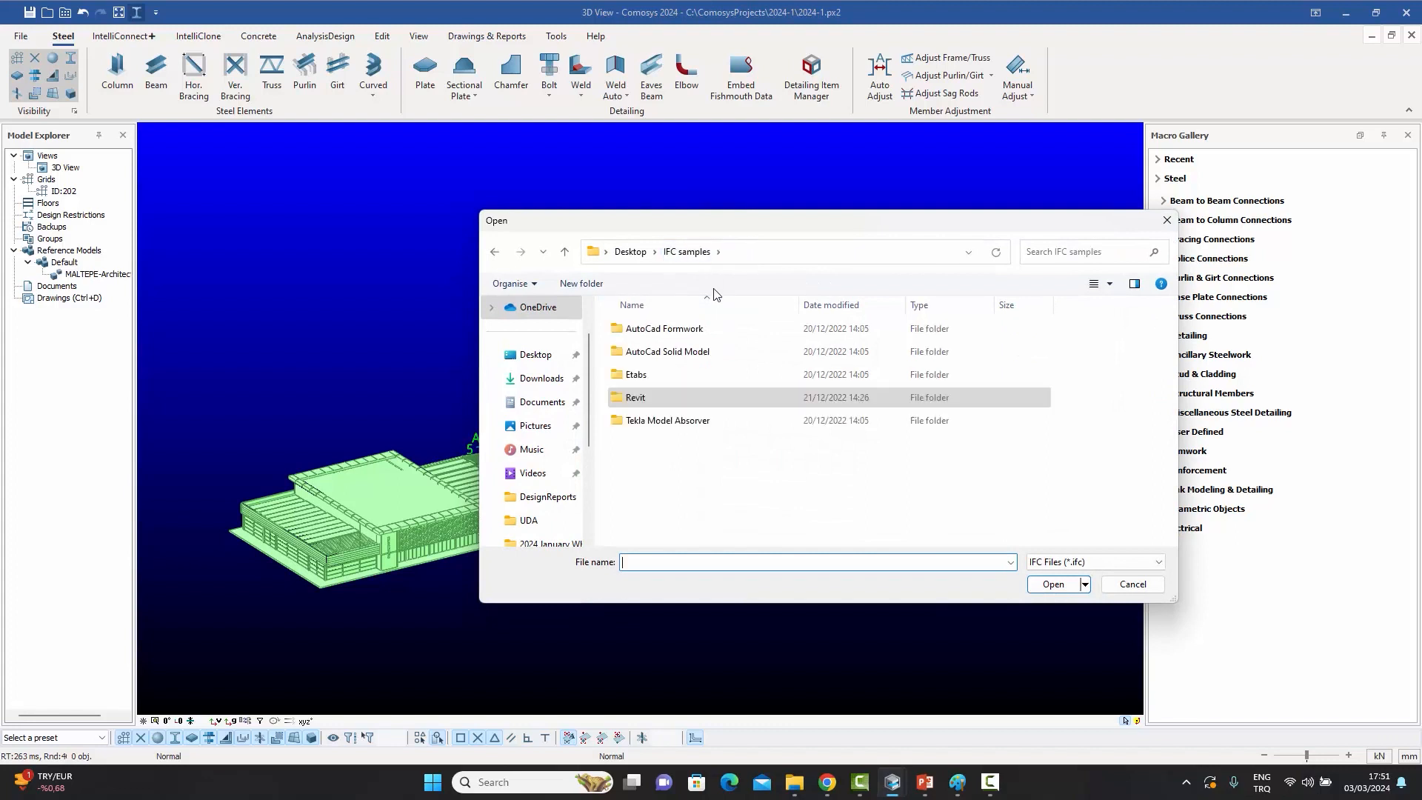
pyautogui.doubleClick(646, 376)
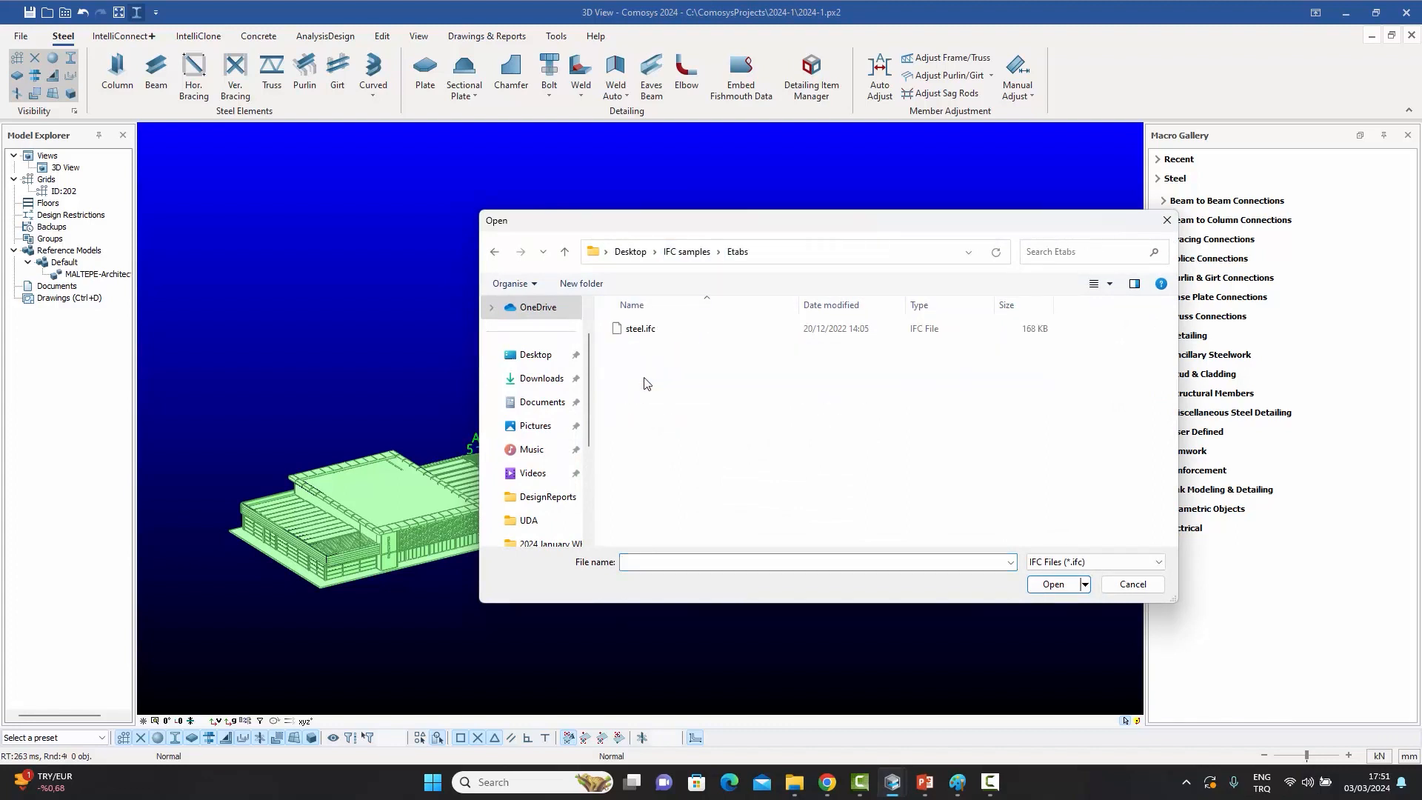
pyautogui.click(688, 252)
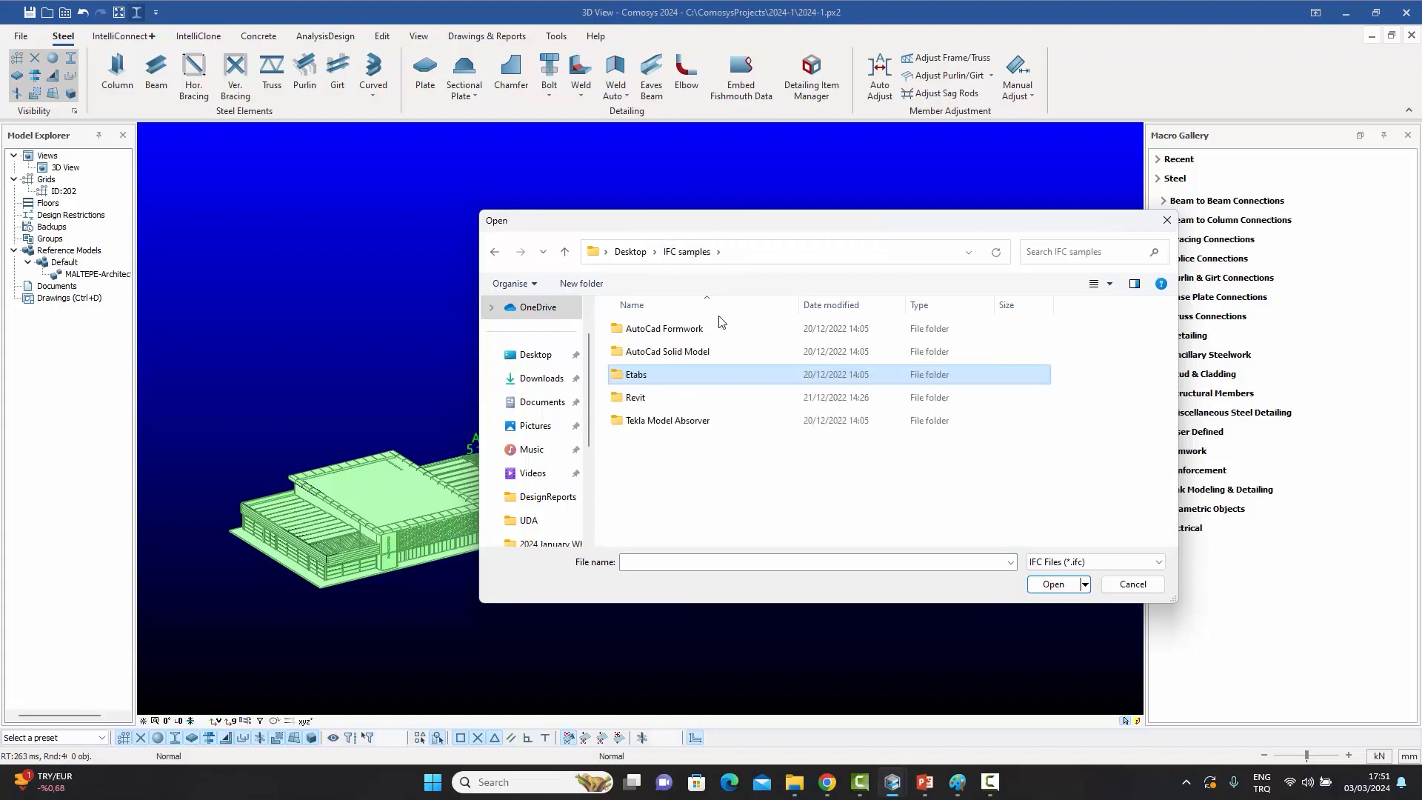
pyautogui.doubleClick(677, 331)
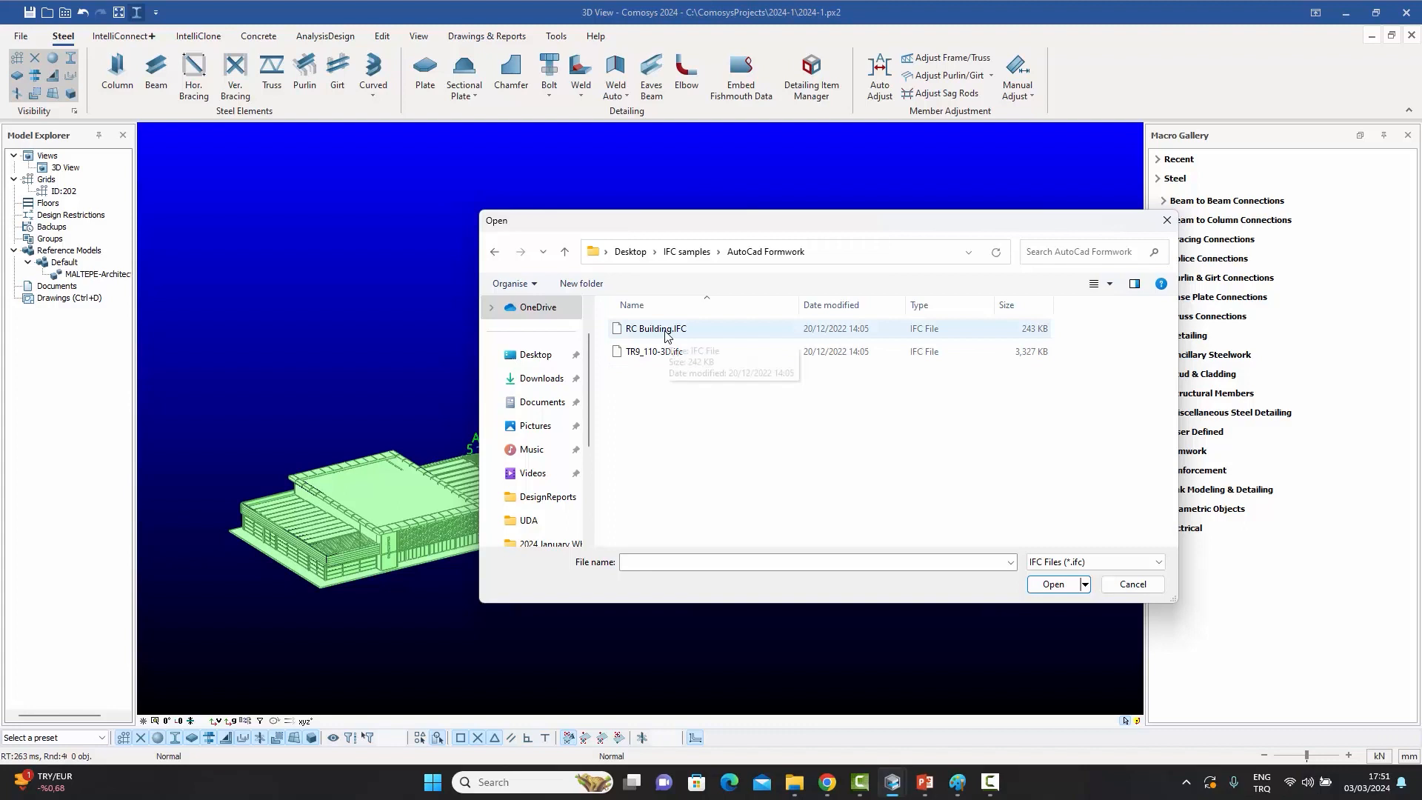
pyautogui.click(667, 331)
pyautogui.click(1044, 584)
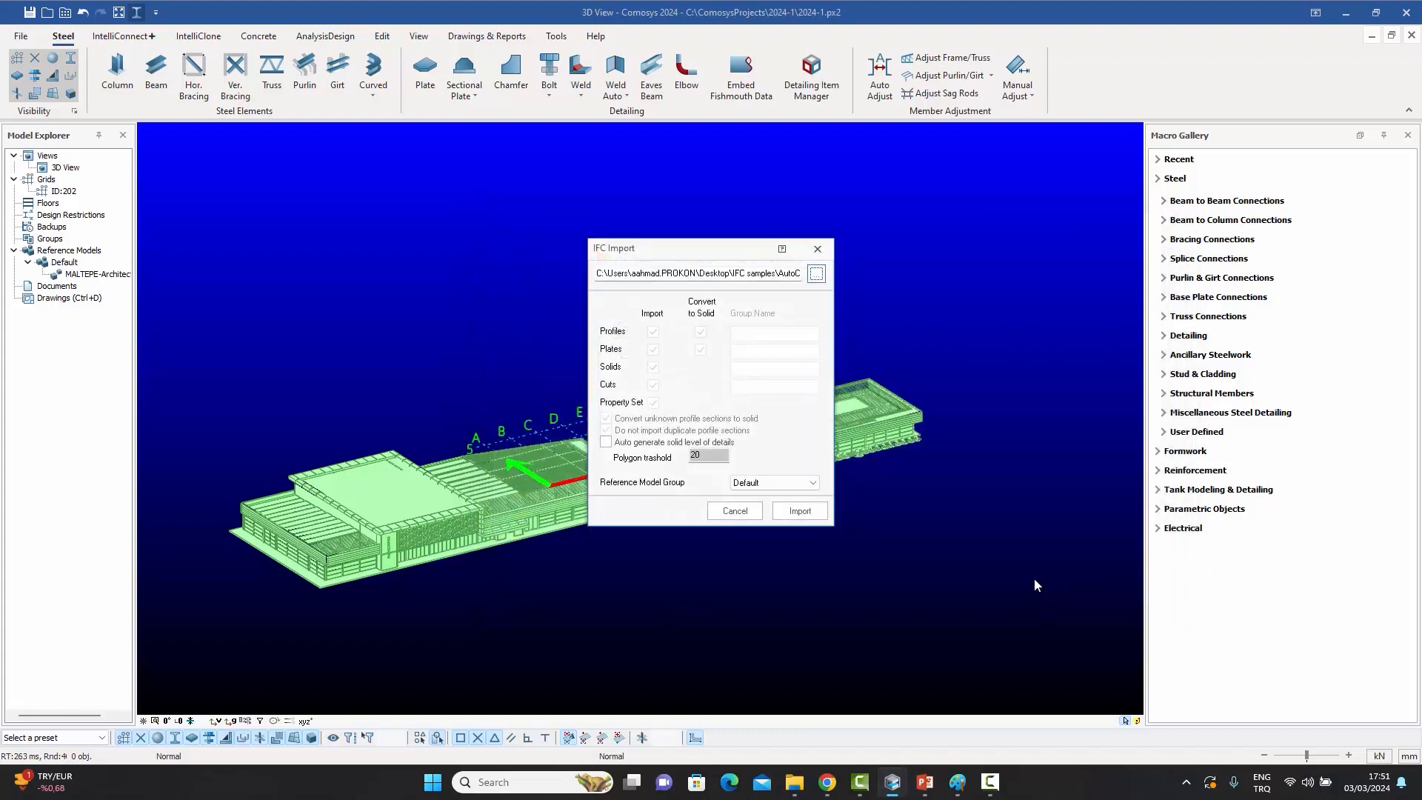
pyautogui.click(802, 513)
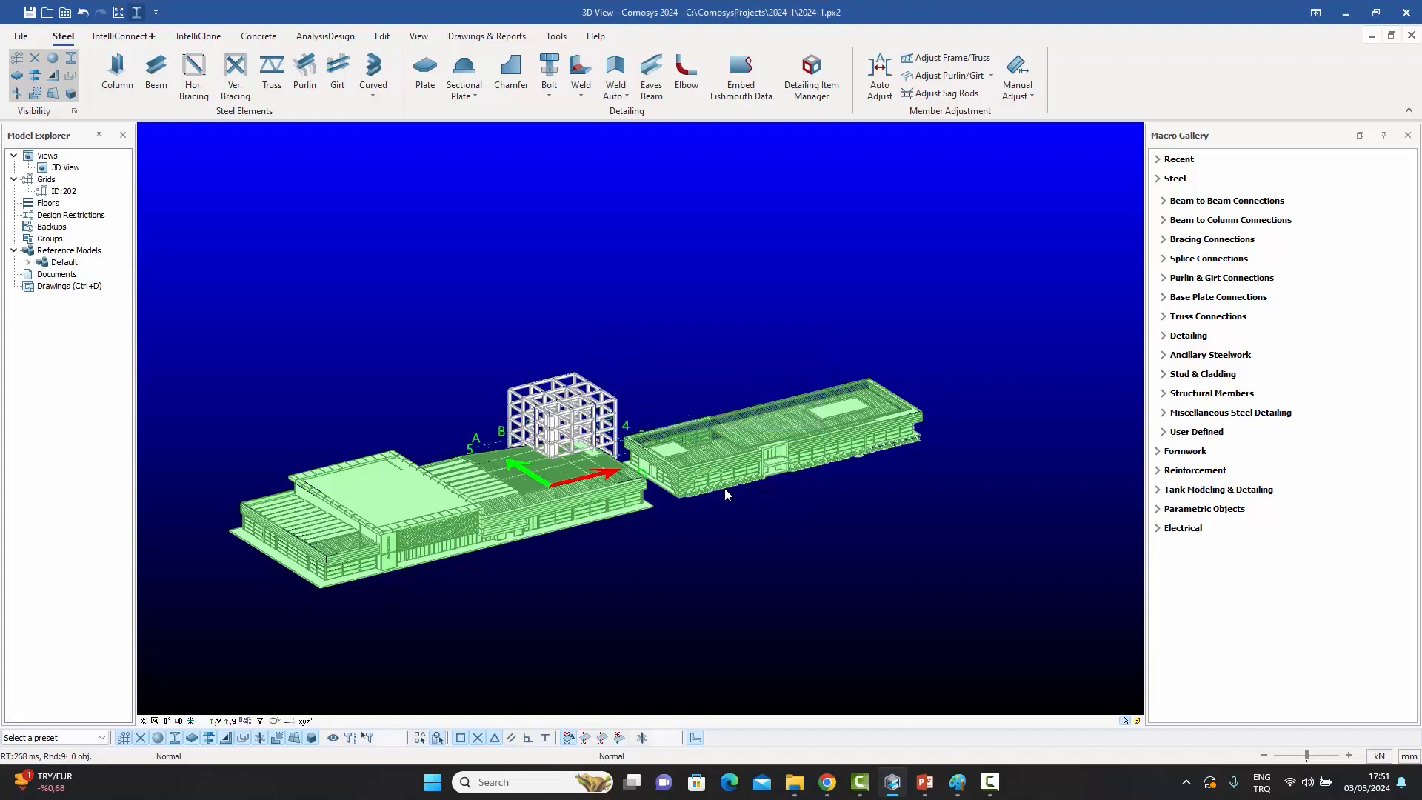
# - Set the Y offset of the RC Building.IFC reference model to 10000
pyautogui.moveTo(728, 490); pyautogui.dragTo(515, 500, button='middle')
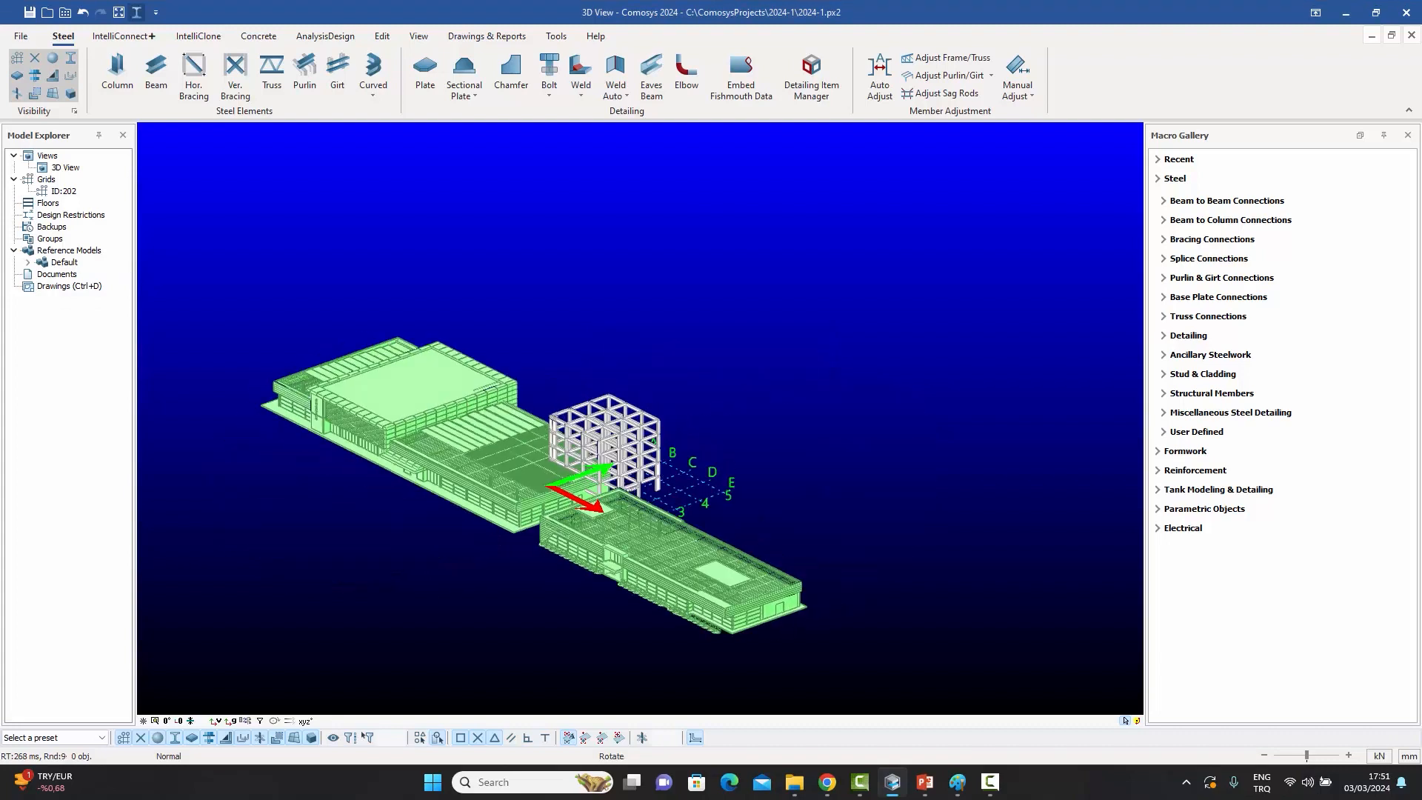
pyautogui.scroll(6, 572, 466)
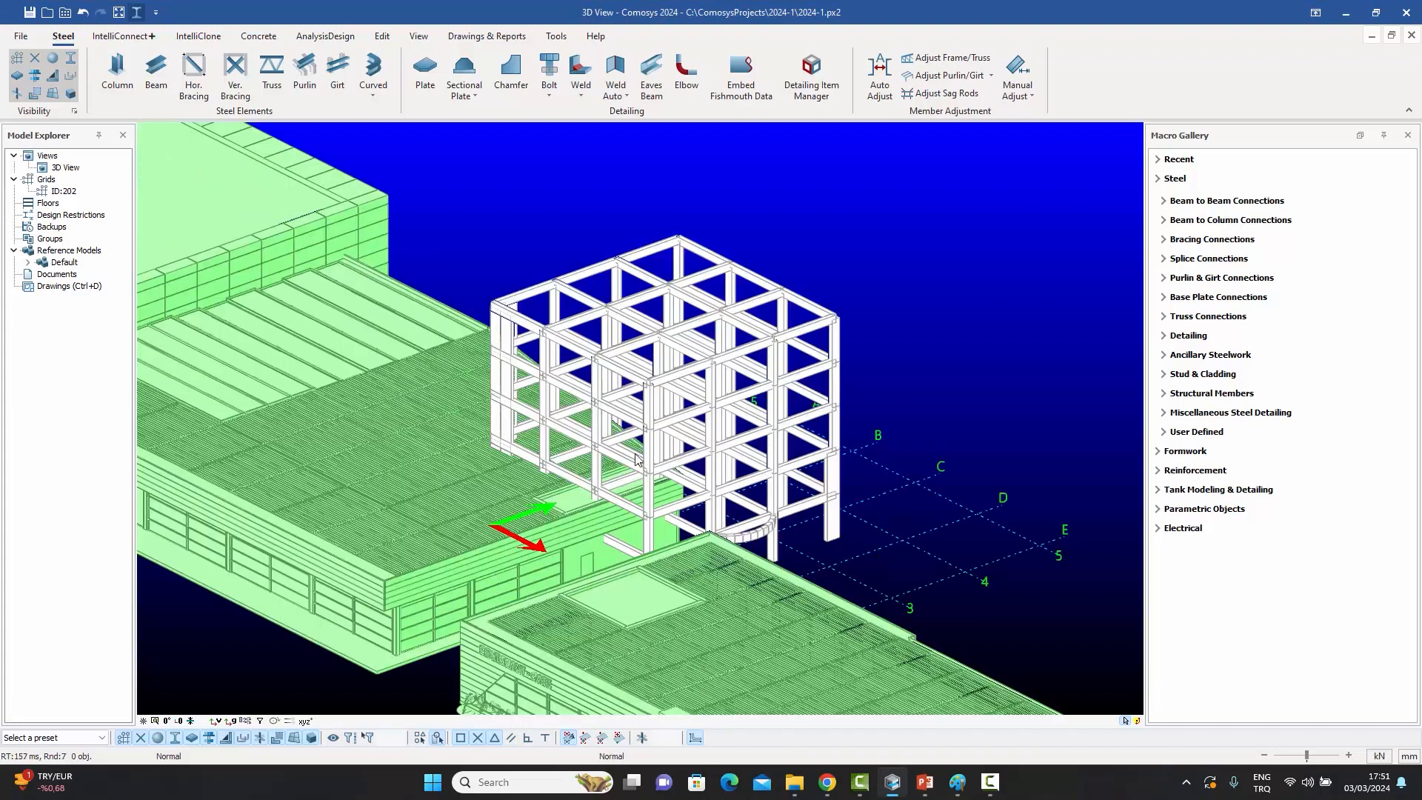
pyautogui.scroll(-2, 572, 466)
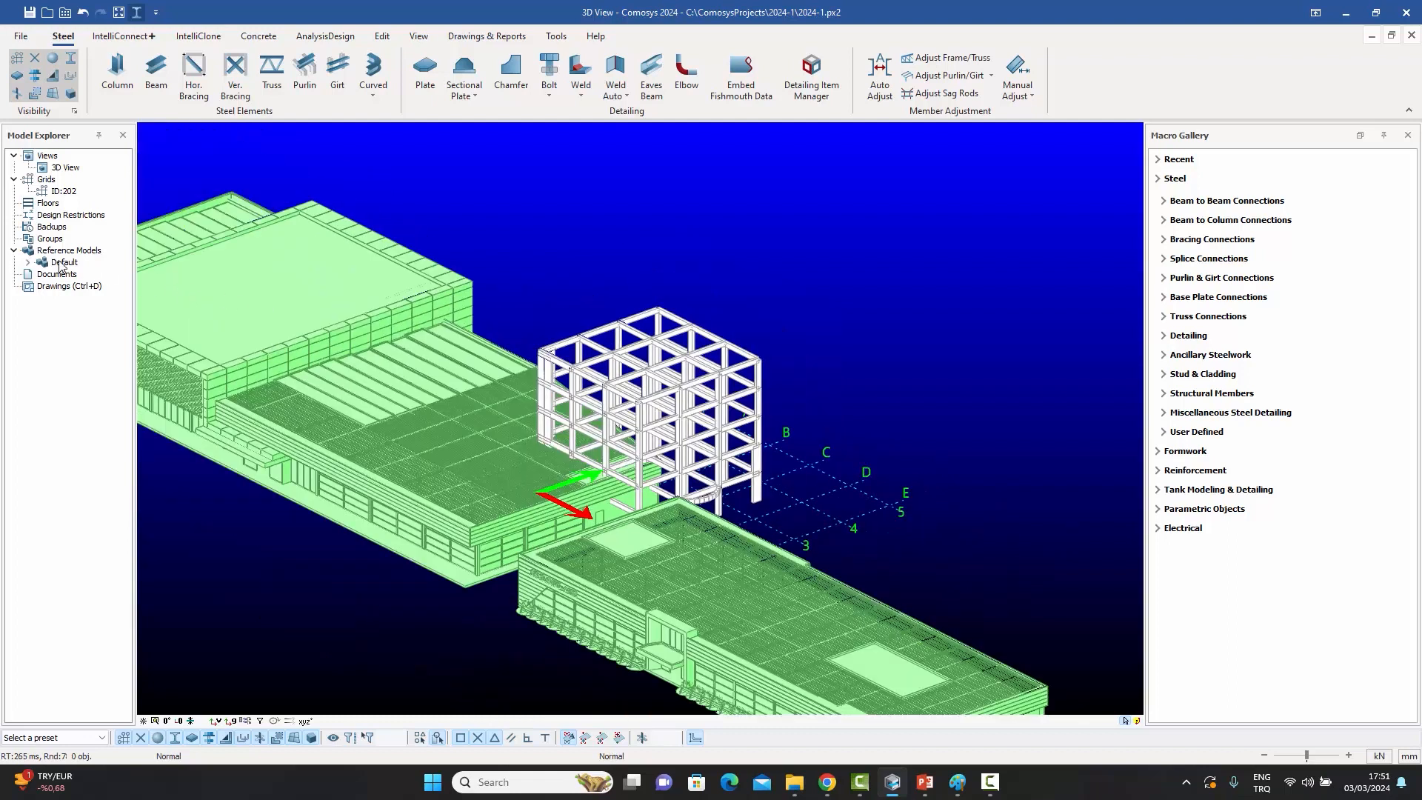
pyautogui.doubleClick(61, 263)
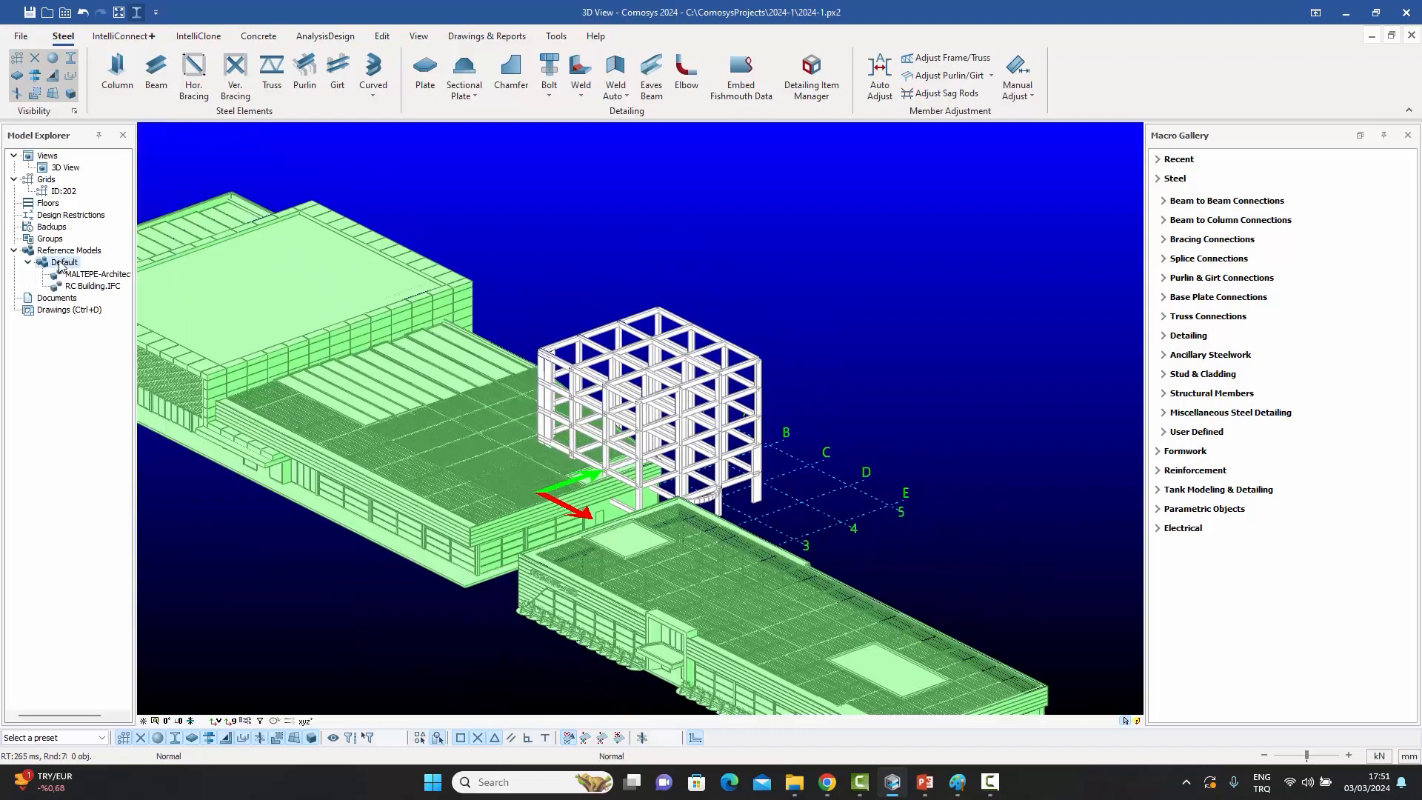
pyautogui.doubleClick(95, 287)
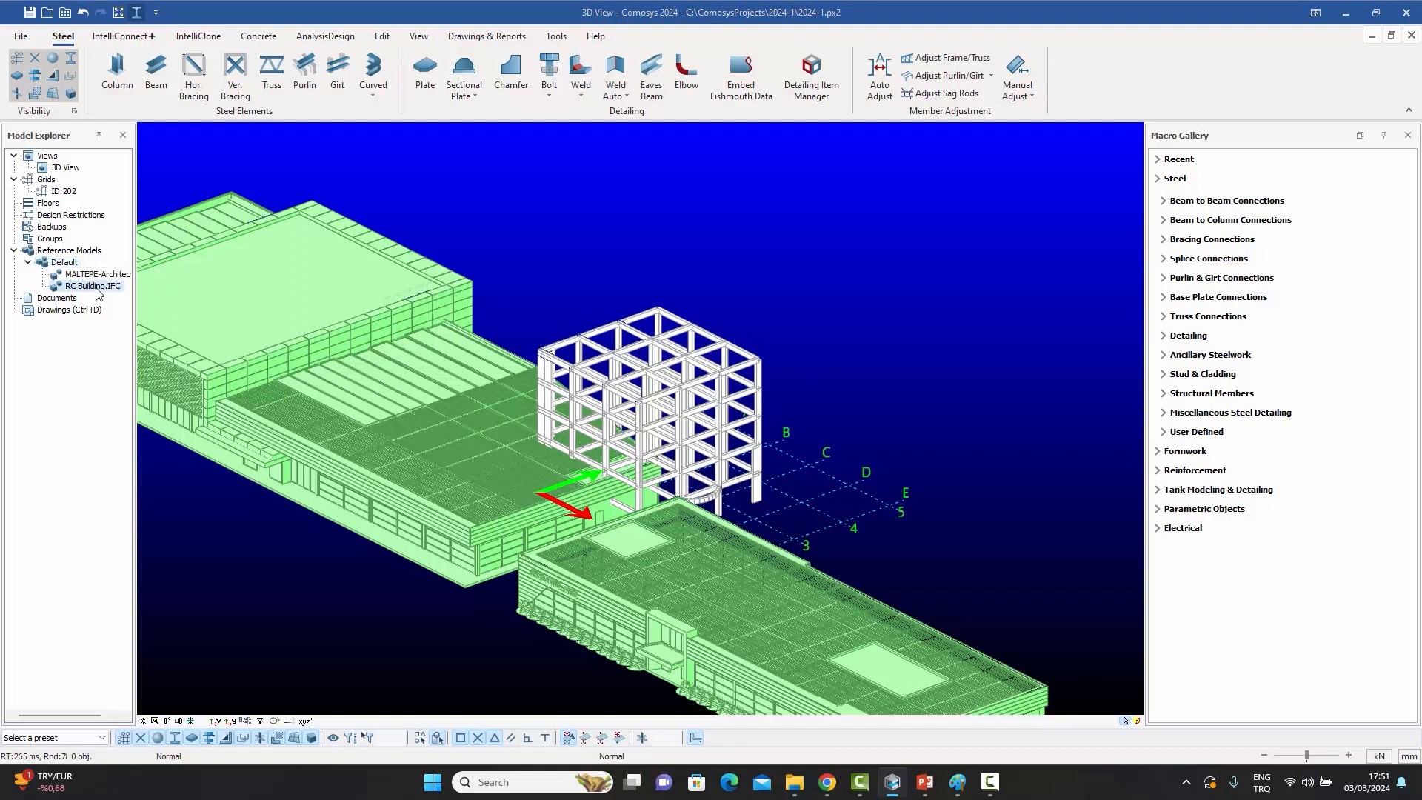
pyautogui.moveTo(373, 404); pyautogui.dragTo(244, 391)
pyautogui.write('10000')
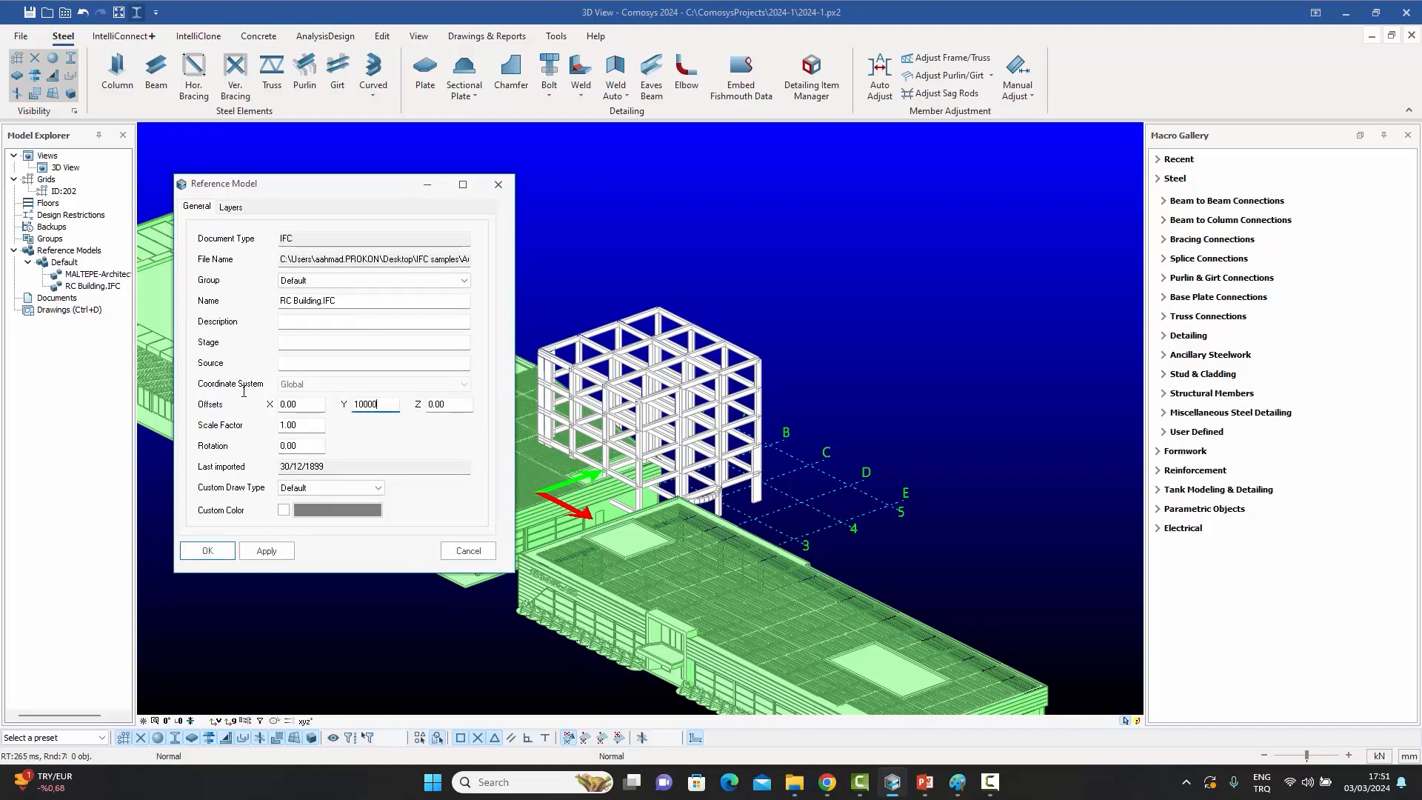
pyautogui.click(208, 551)
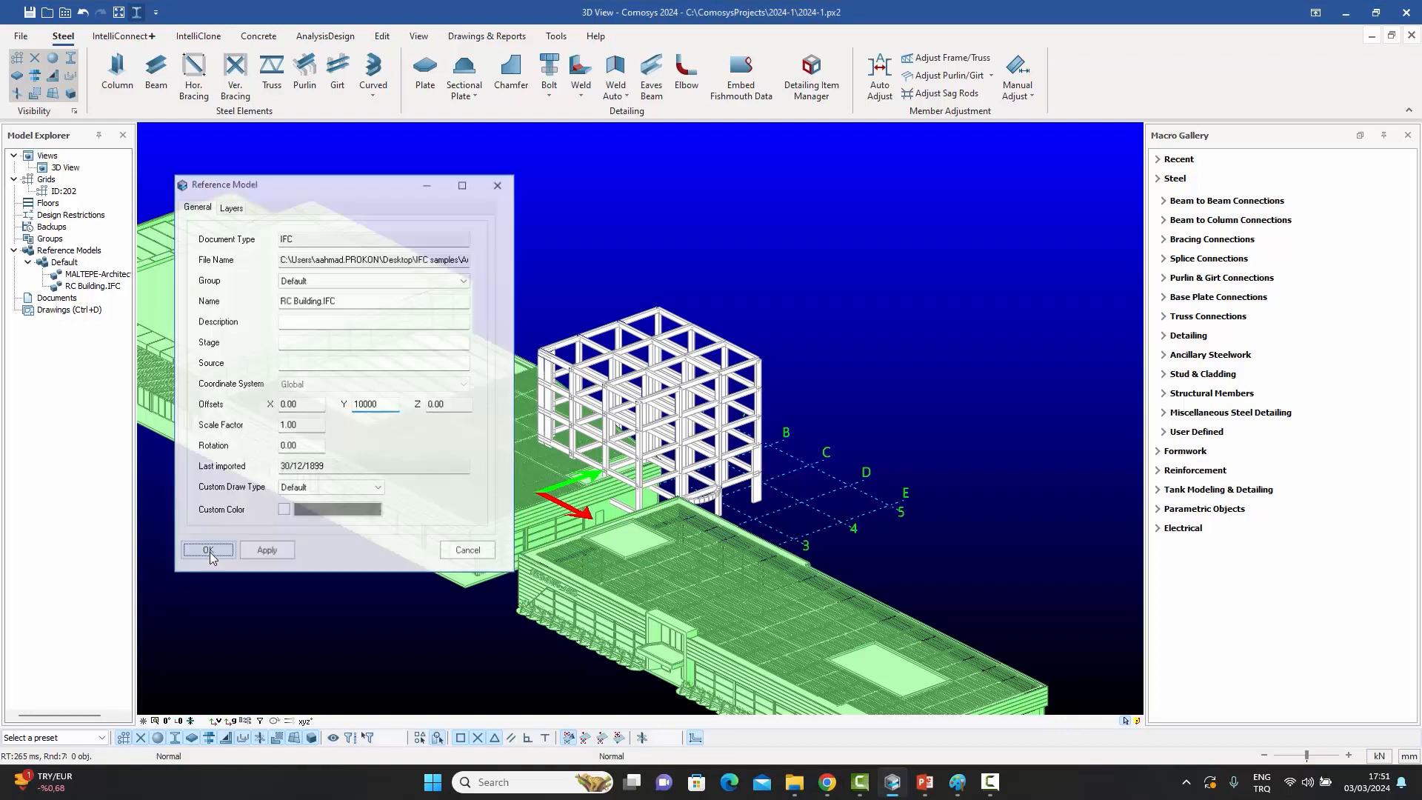
# - Set the rotation of the RC Building.IFC reference model to 35
pyautogui.moveTo(801, 519); pyautogui.dragTo(819, 471, button='middle')
pyautogui.doubleClick(93, 286)
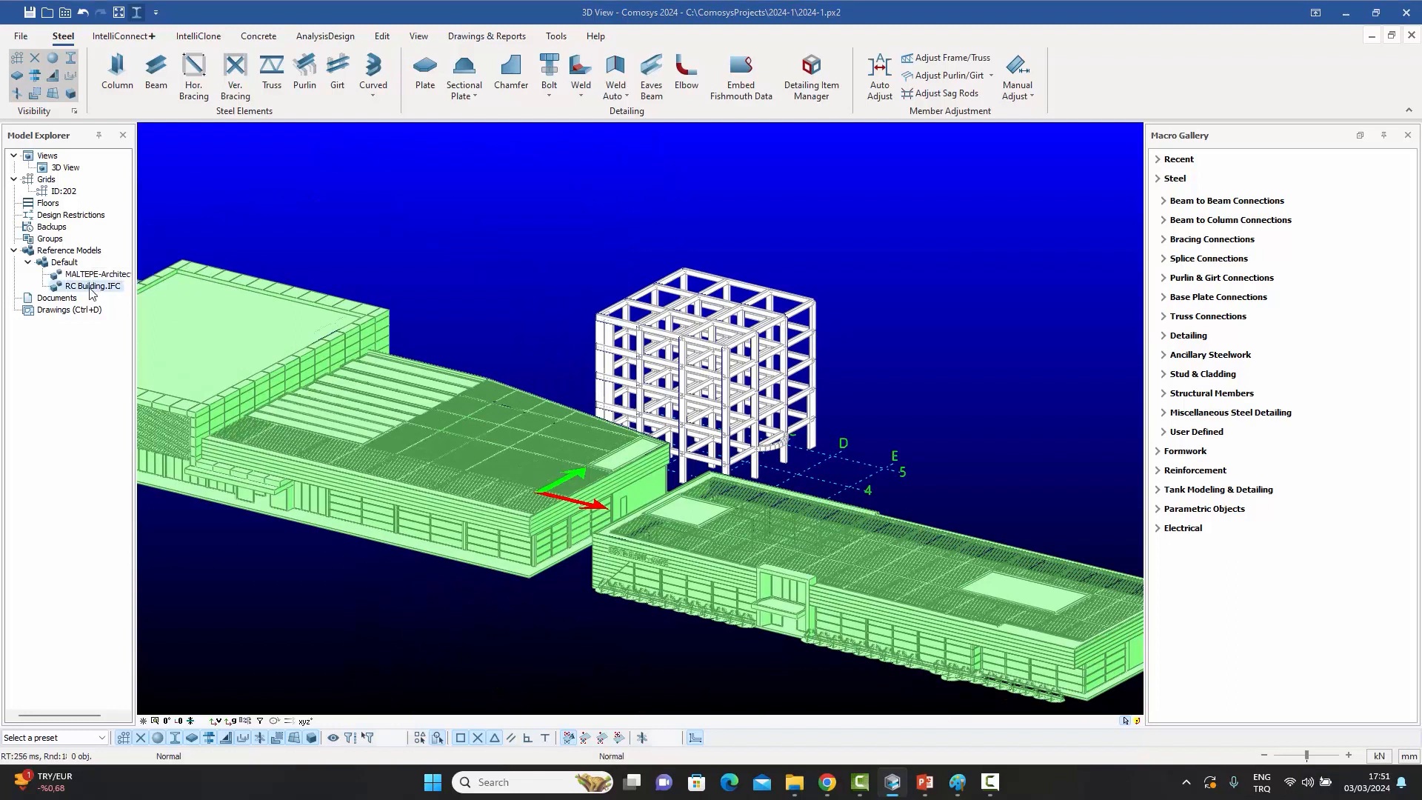
pyautogui.moveTo(166, 292); pyautogui.dragTo(53, 298)
pyautogui.write('35')
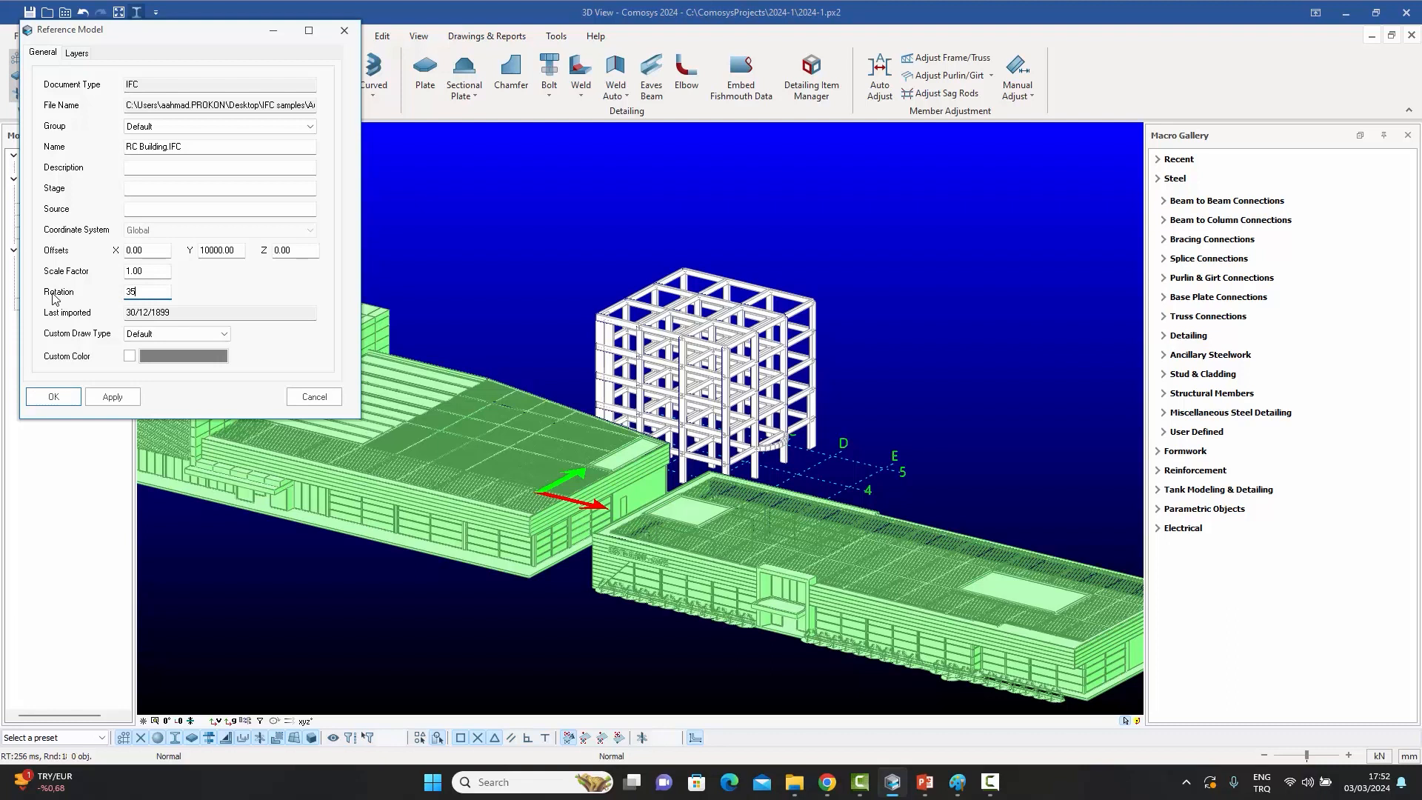
pyautogui.click(54, 398)
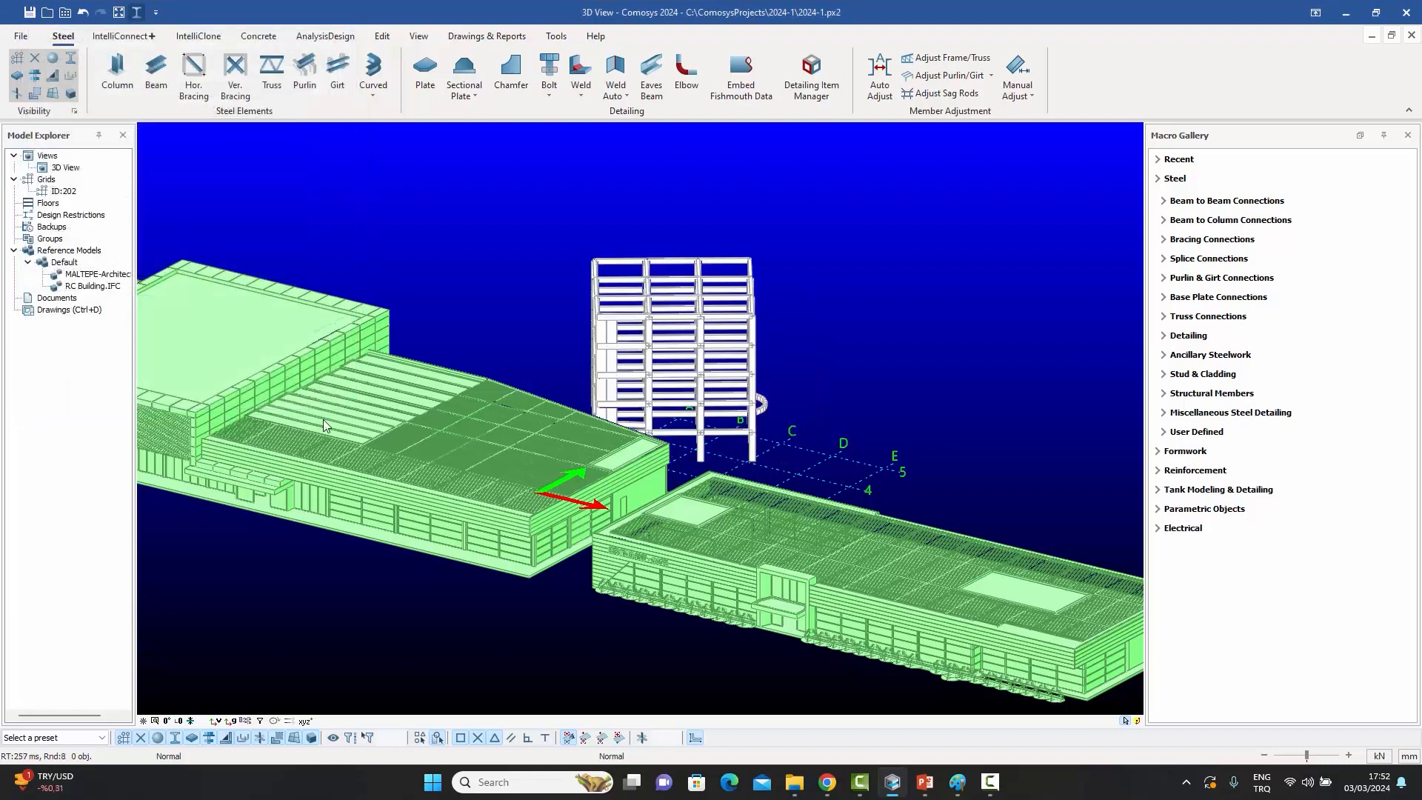
pyautogui.moveTo(607, 444); pyautogui.dragTo(763, 437, button='middle')
pyautogui.scroll(4, 763, 437)
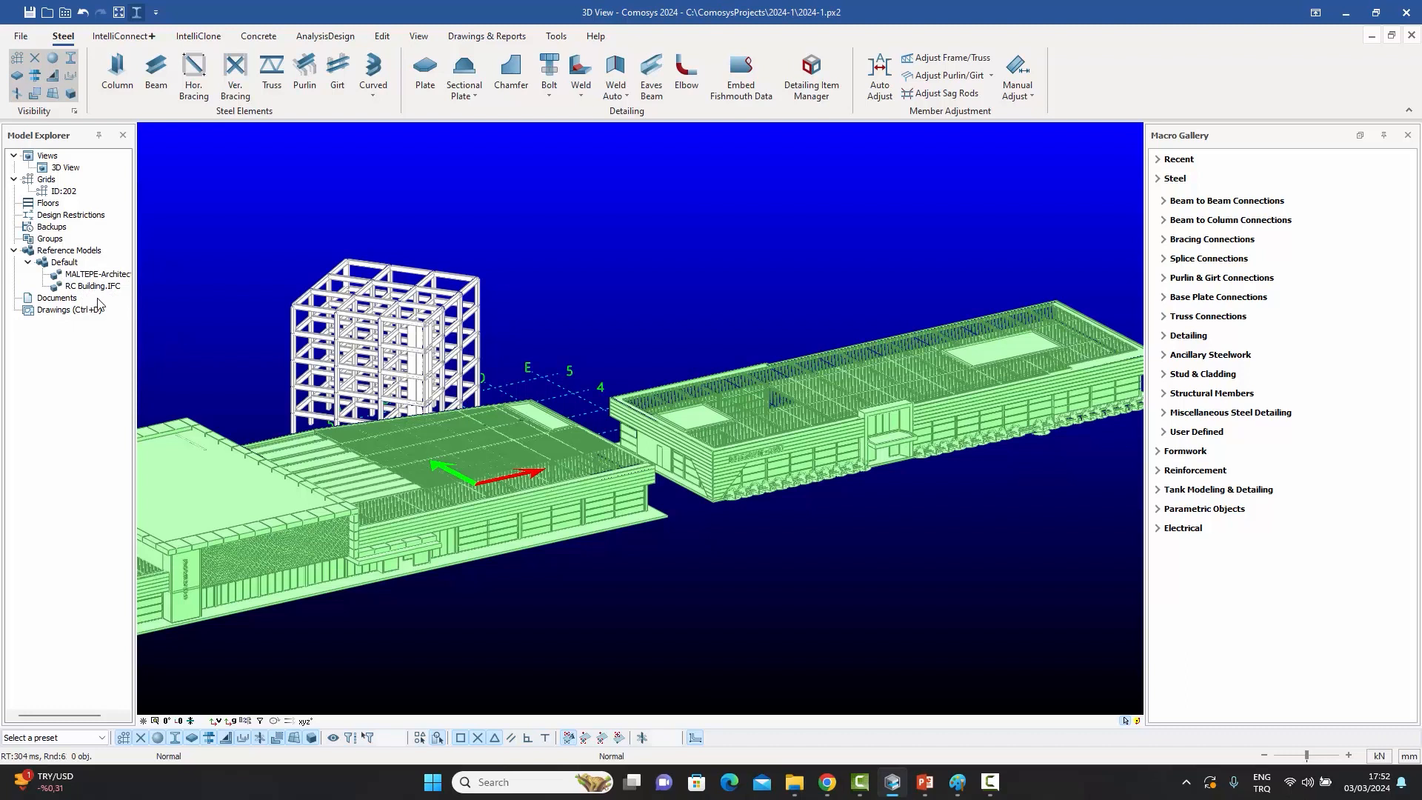
# - Model two steel beams in a ground-floor bay of the RC Building: one between neighbouring column bases, one diagonal up to the beam-column joint
pyautogui.moveTo(642, 492); pyautogui.dragTo(442, 519, button='middle')
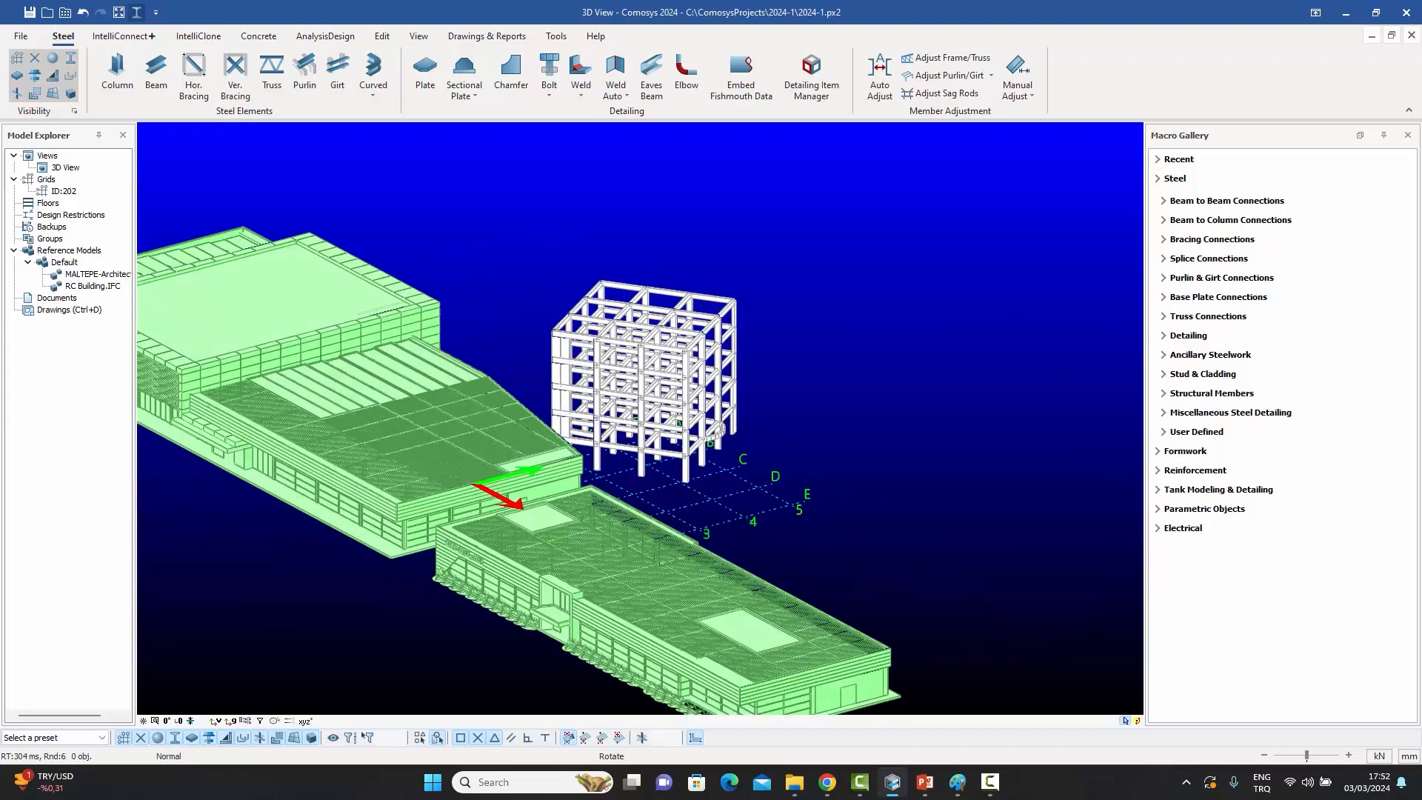
pyautogui.scroll(5, 698, 469)
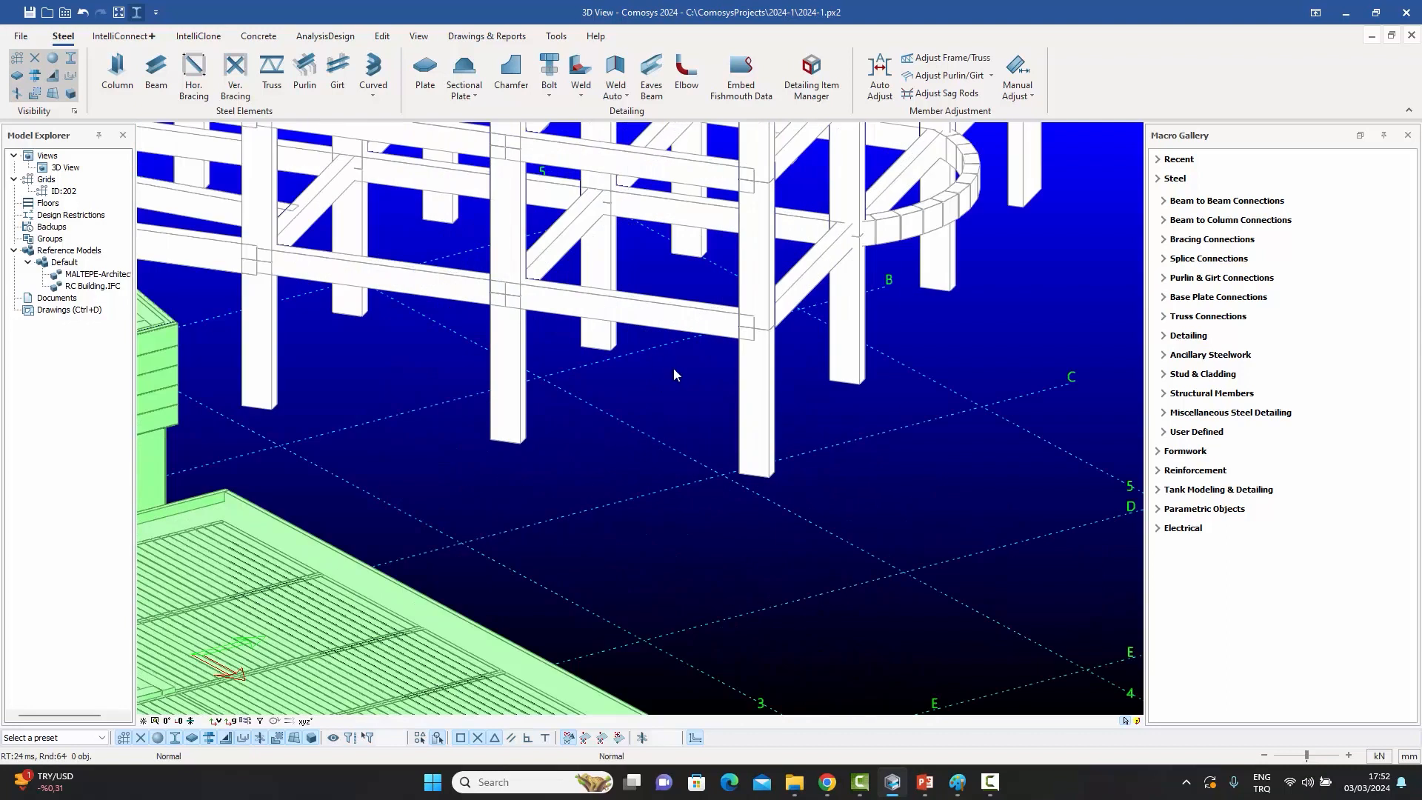
pyautogui.scroll(4, 688, 442)
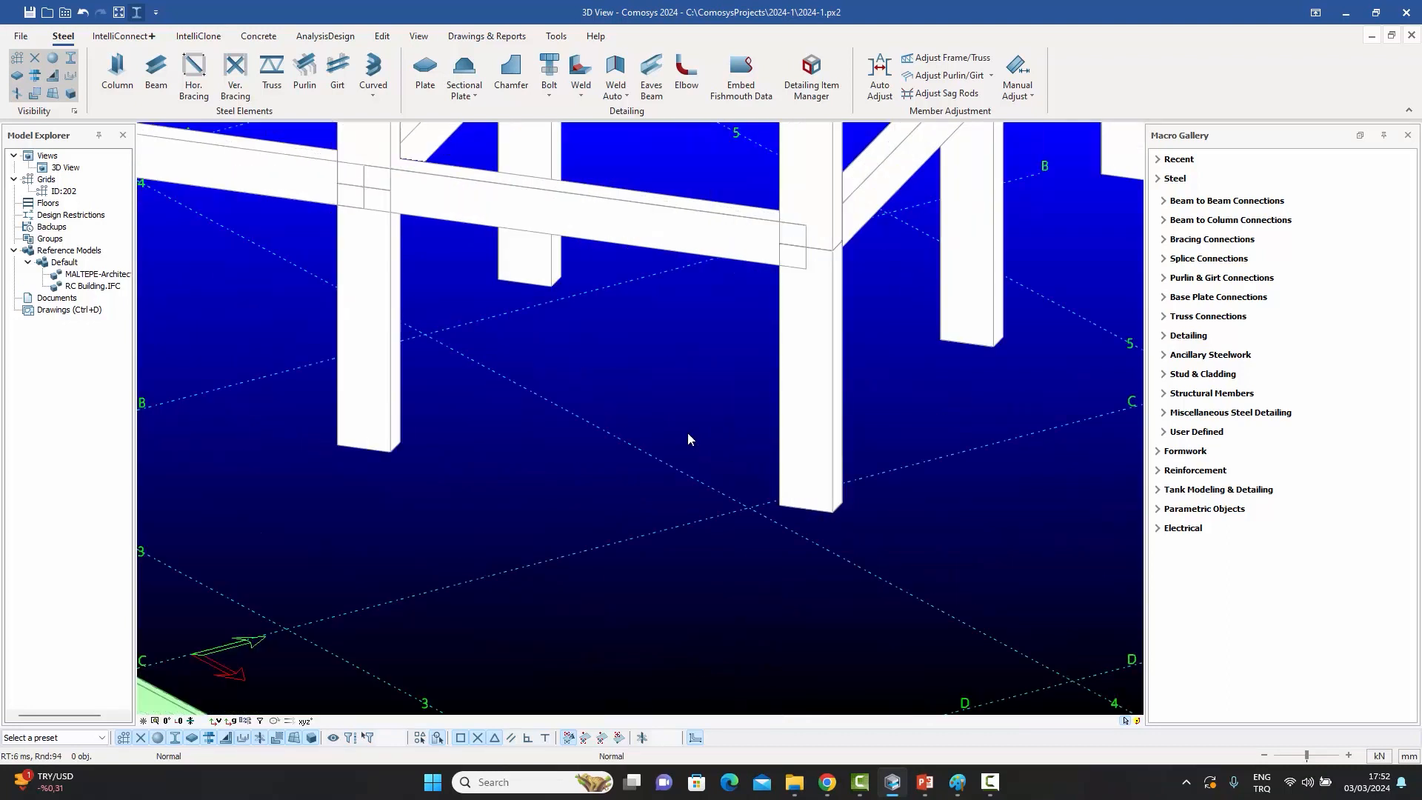
pyautogui.click(151, 74)
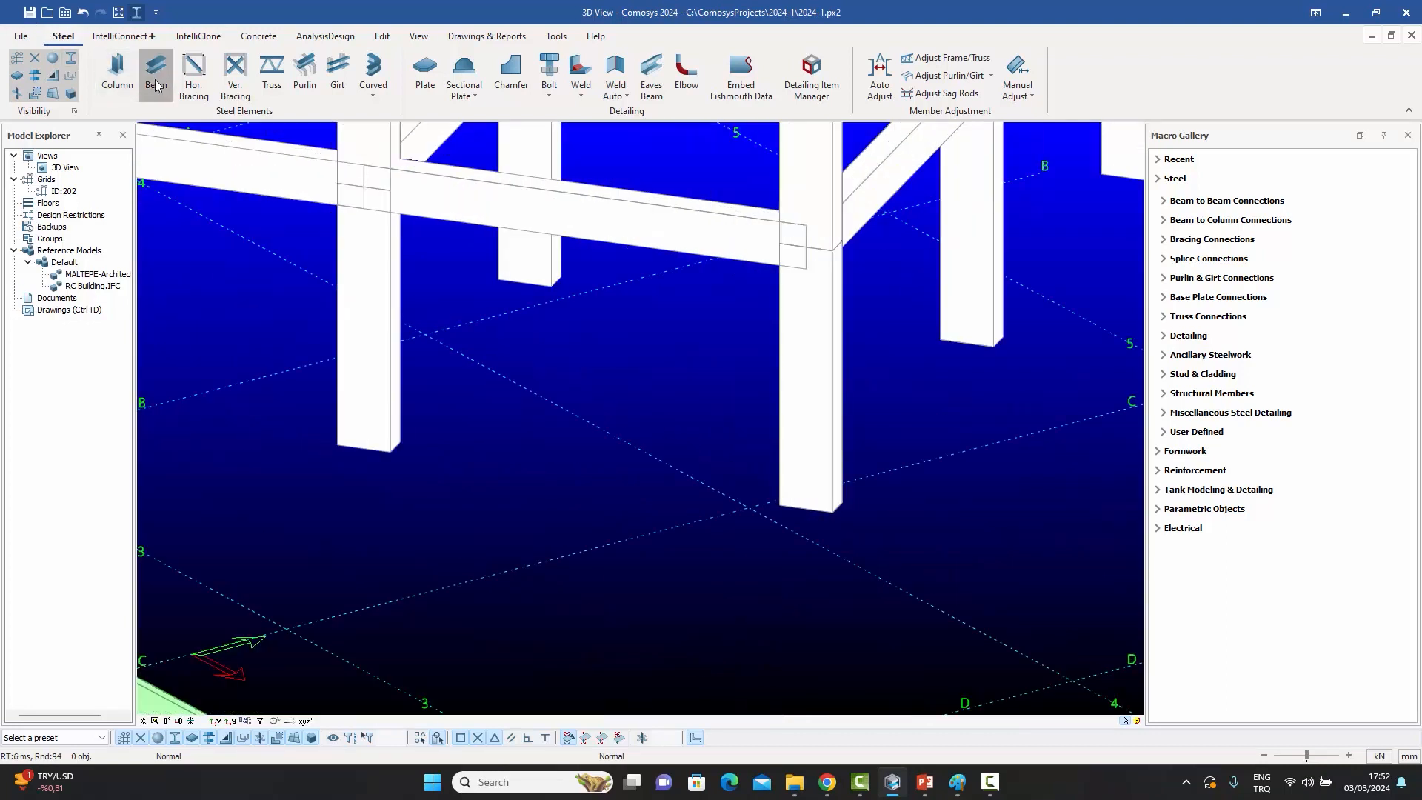
pyautogui.click(390, 449)
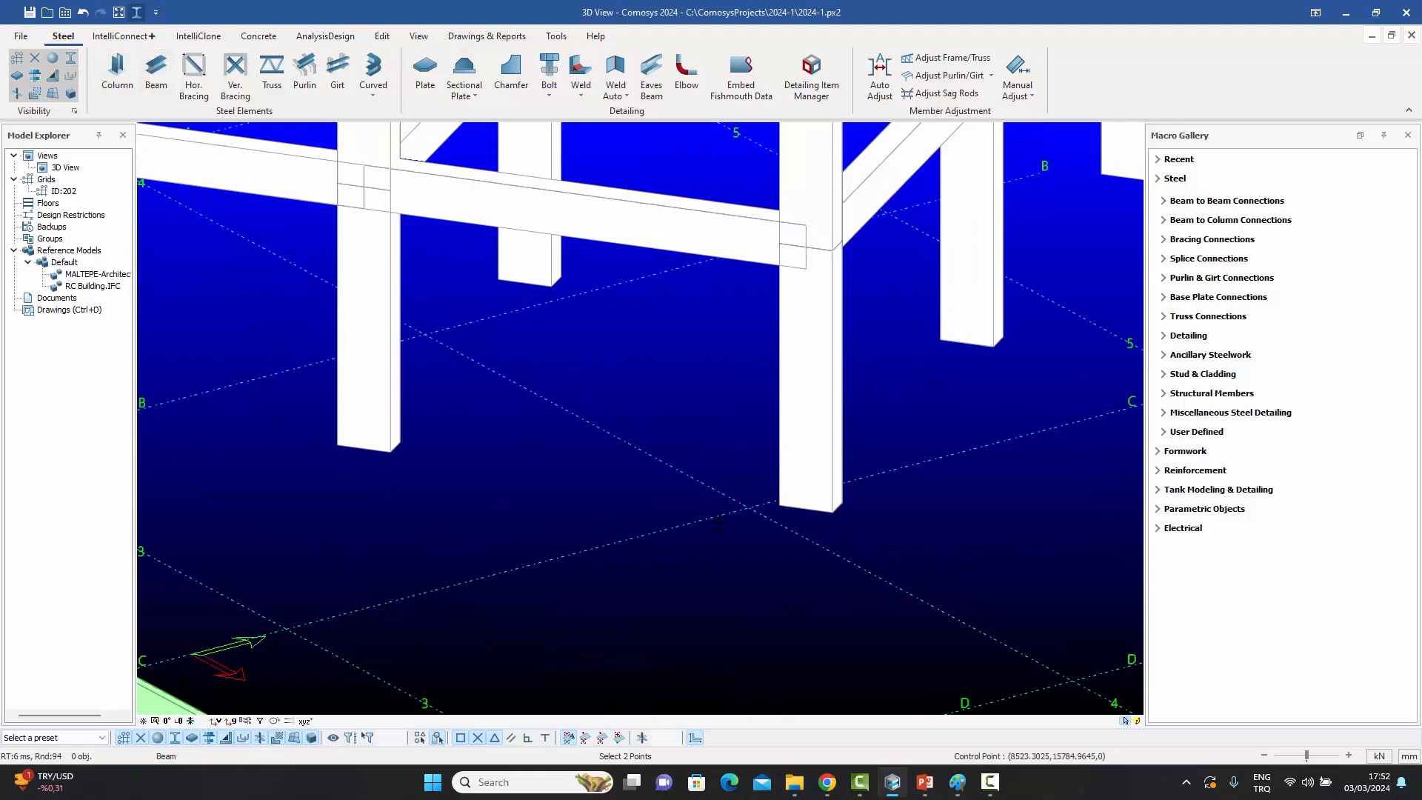
pyautogui.click(779, 505)
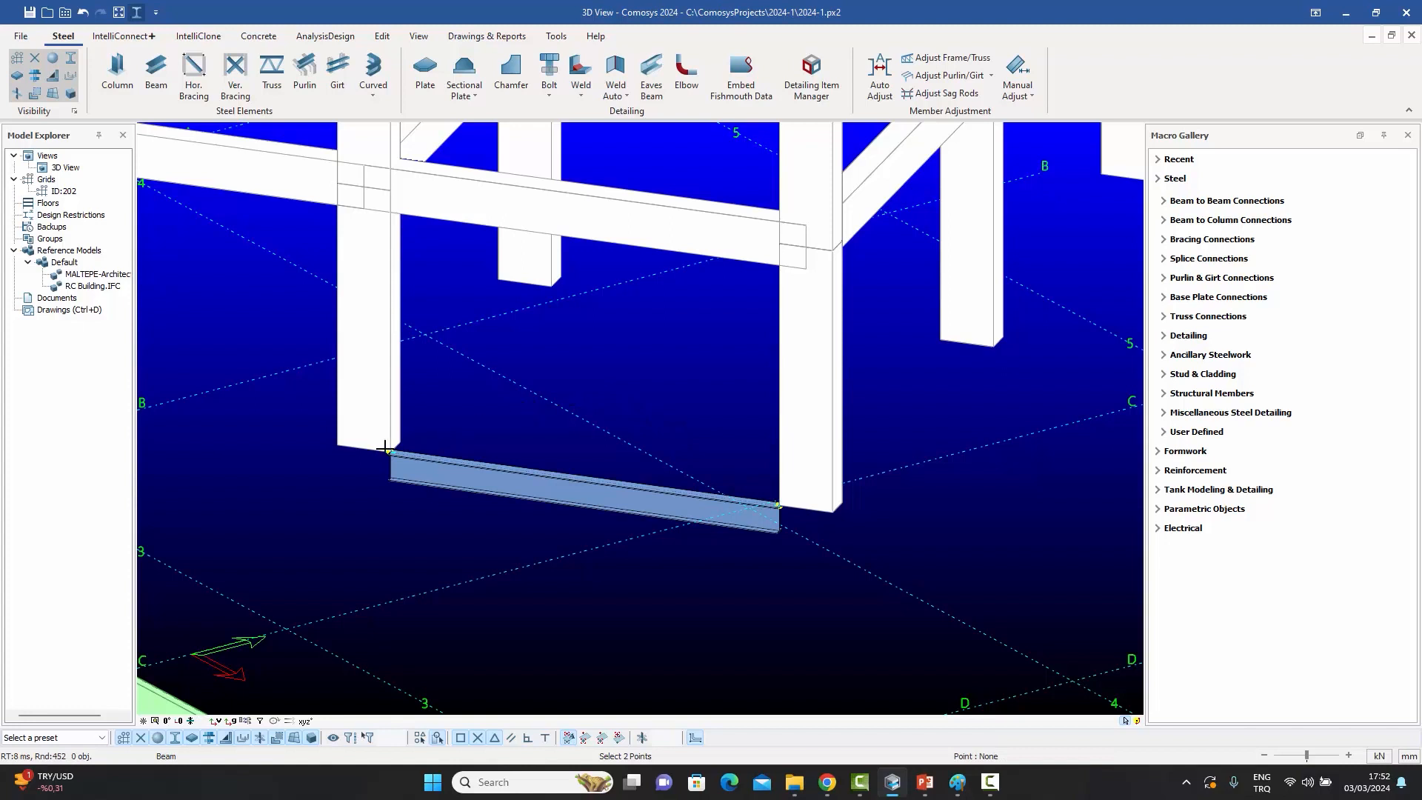
pyautogui.click(804, 246)
pyautogui.rightClick(636, 285)
pyautogui.click(649, 291)
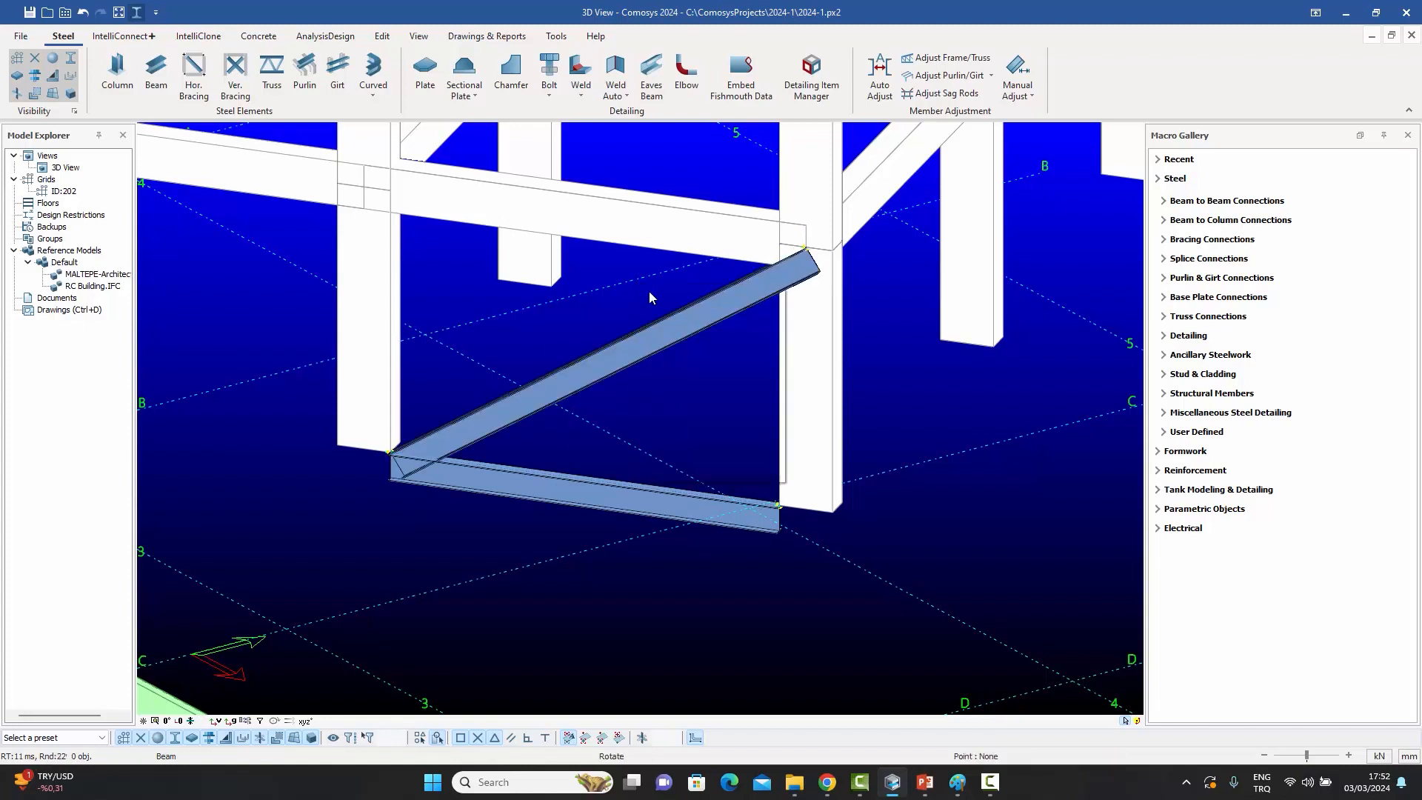
# - Examine the two new steel beams against the RC Building frame from several angles and distances
pyautogui.scroll(-5, 699, 380)
pyautogui.moveTo(704, 390); pyautogui.dragTo(593, 404, button='middle')
pyautogui.scroll(5, 611, 506)
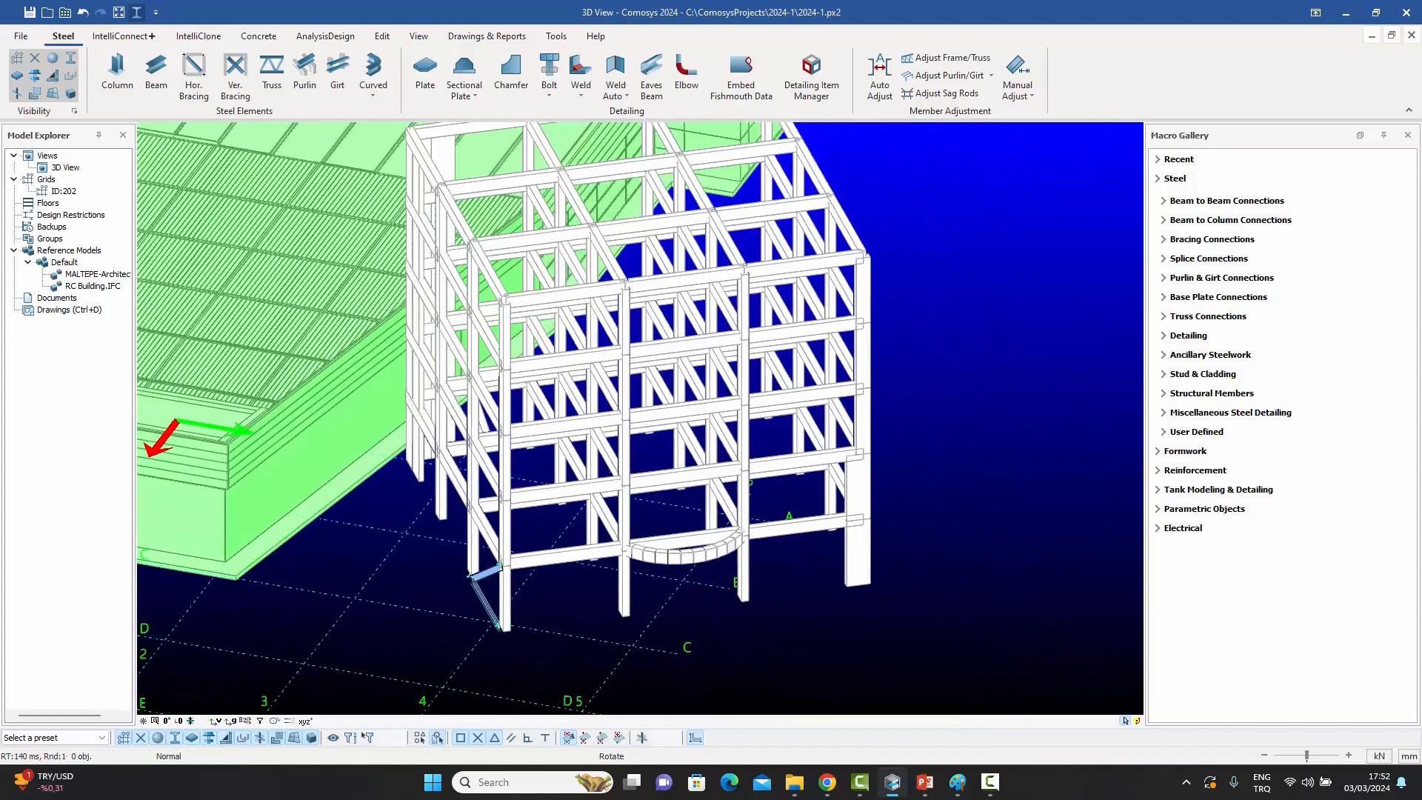
pyautogui.scroll(2, 560, 580)
pyautogui.moveTo(560, 579); pyautogui.dragTo(569, 572, button='middle')
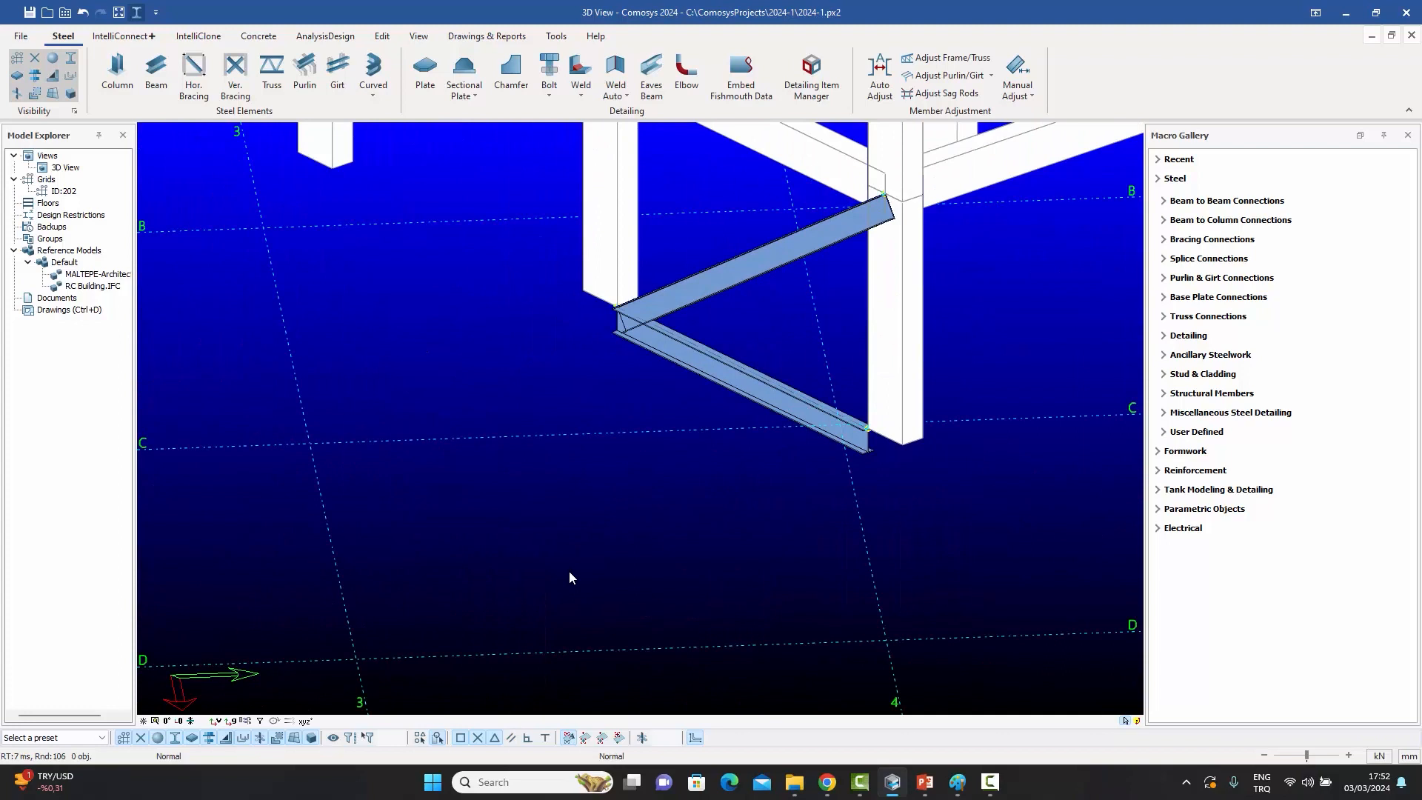
pyautogui.scroll(-8, 568, 571)
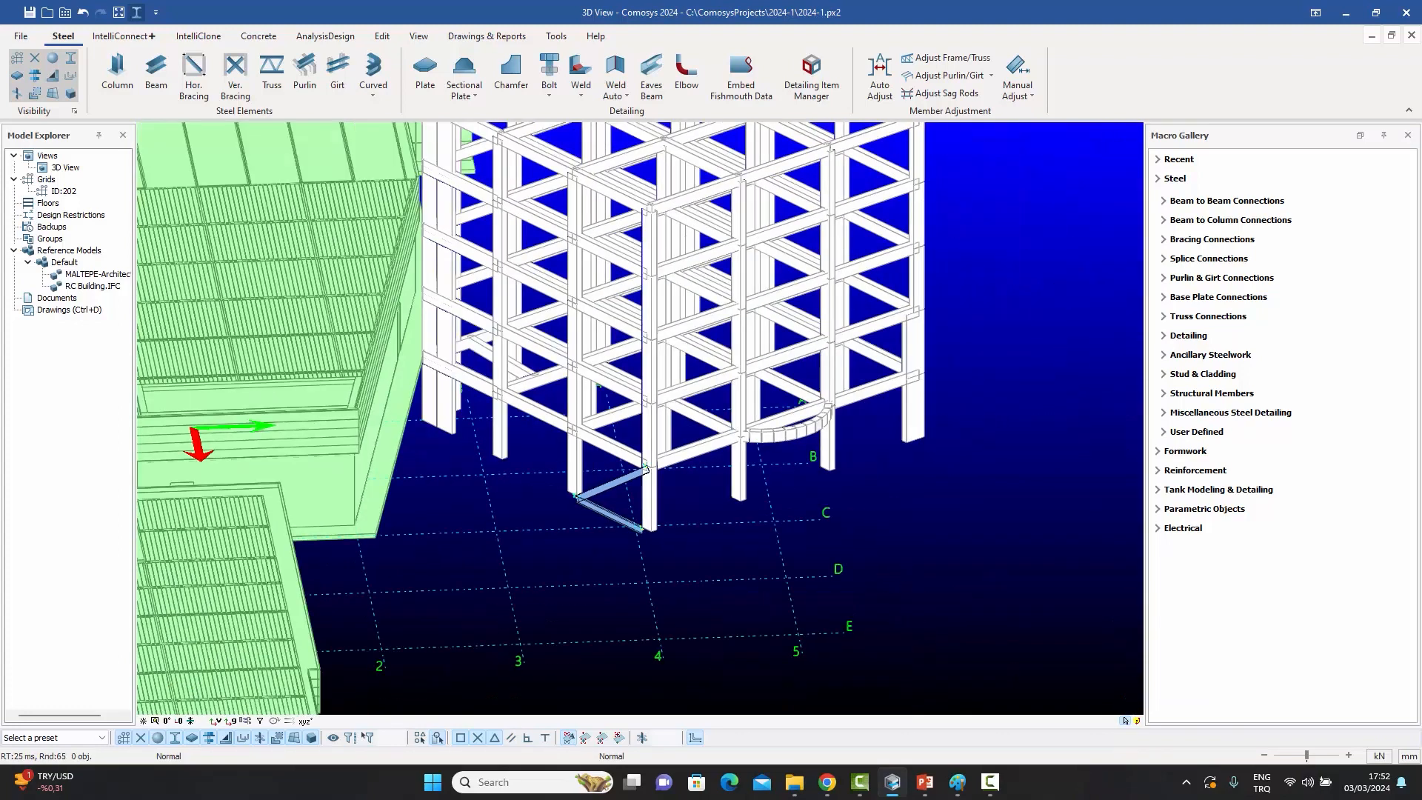
pyautogui.moveTo(569, 570); pyautogui.dragTo(655, 552, button='middle')
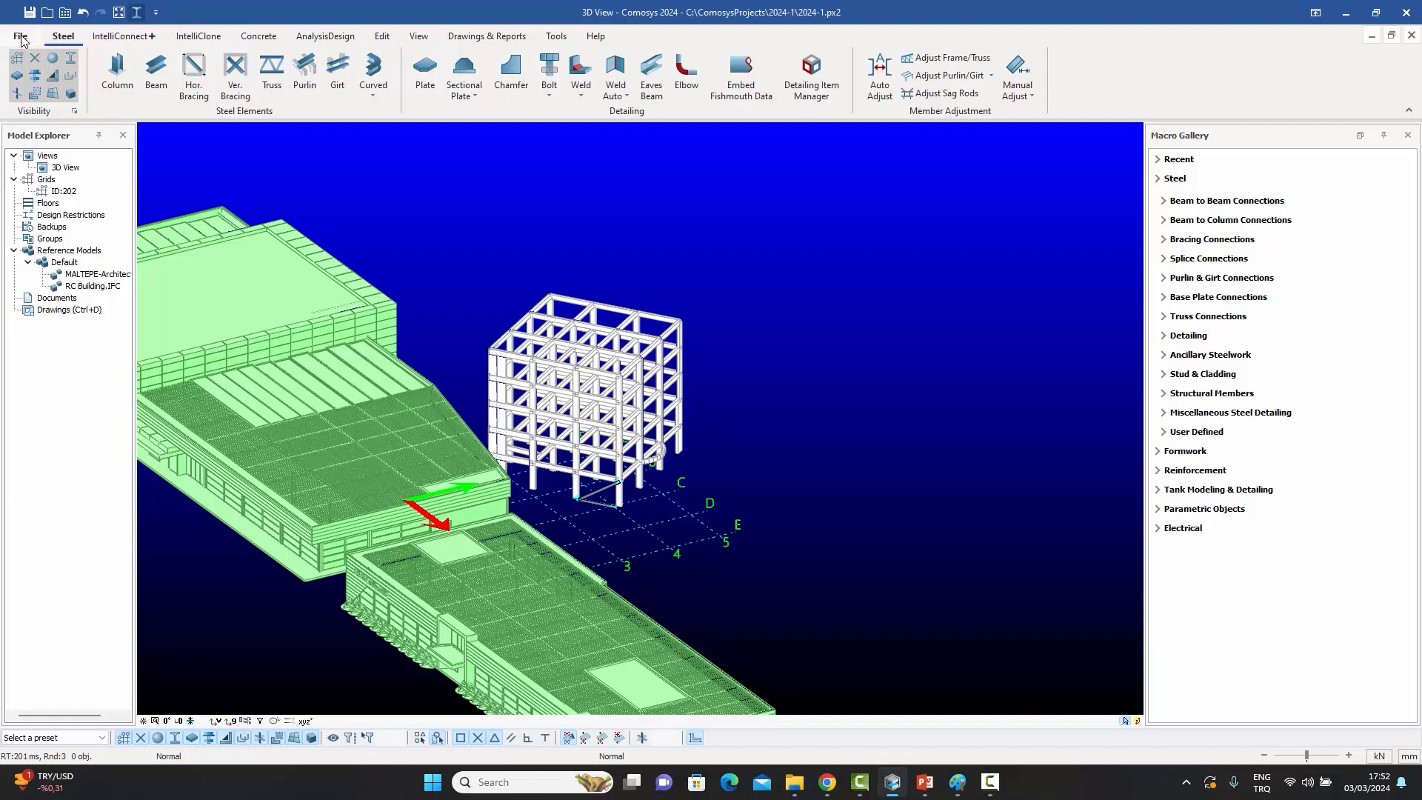
# - Hide the RC Building.IFC reference model and show it again
pyautogui.rightClick(96, 292)
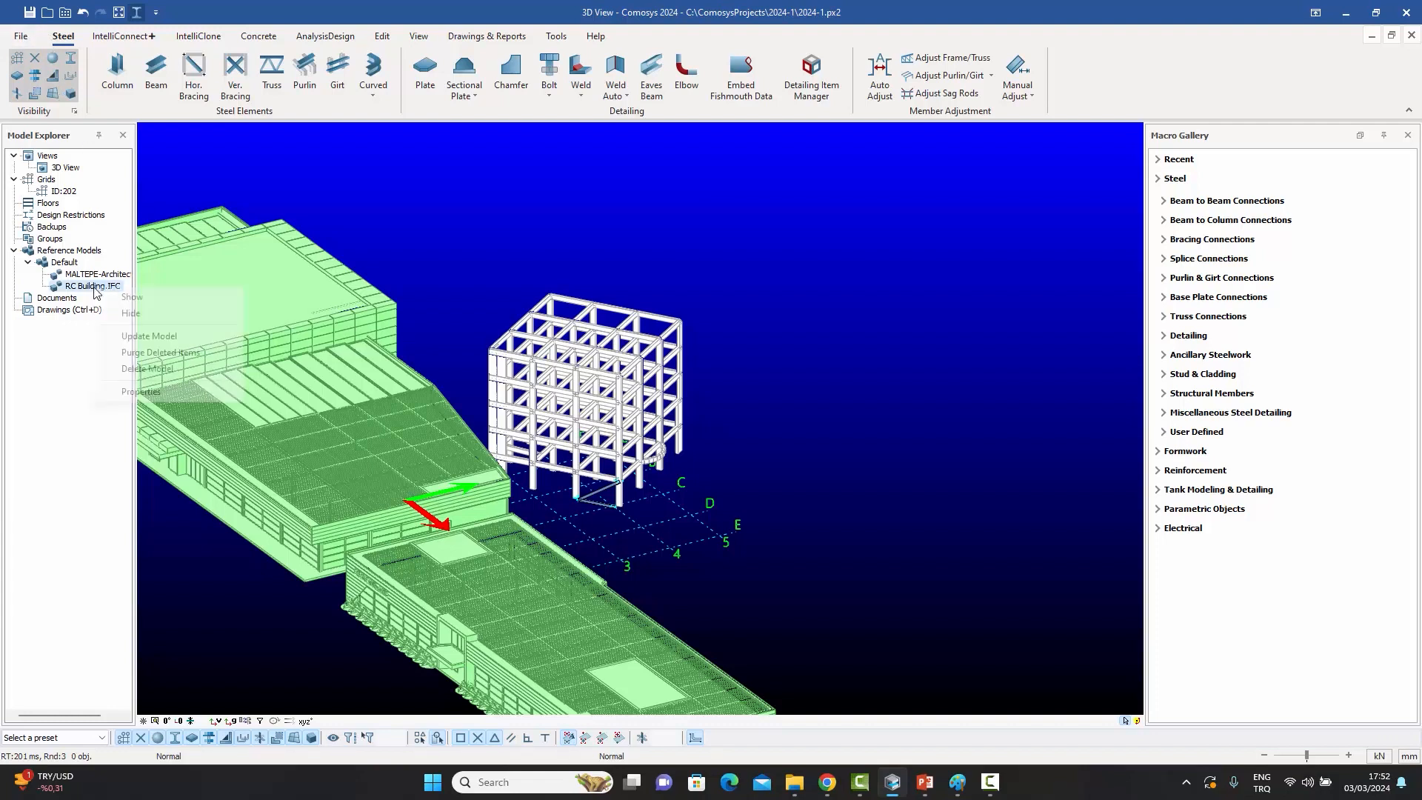
pyautogui.click(130, 314)
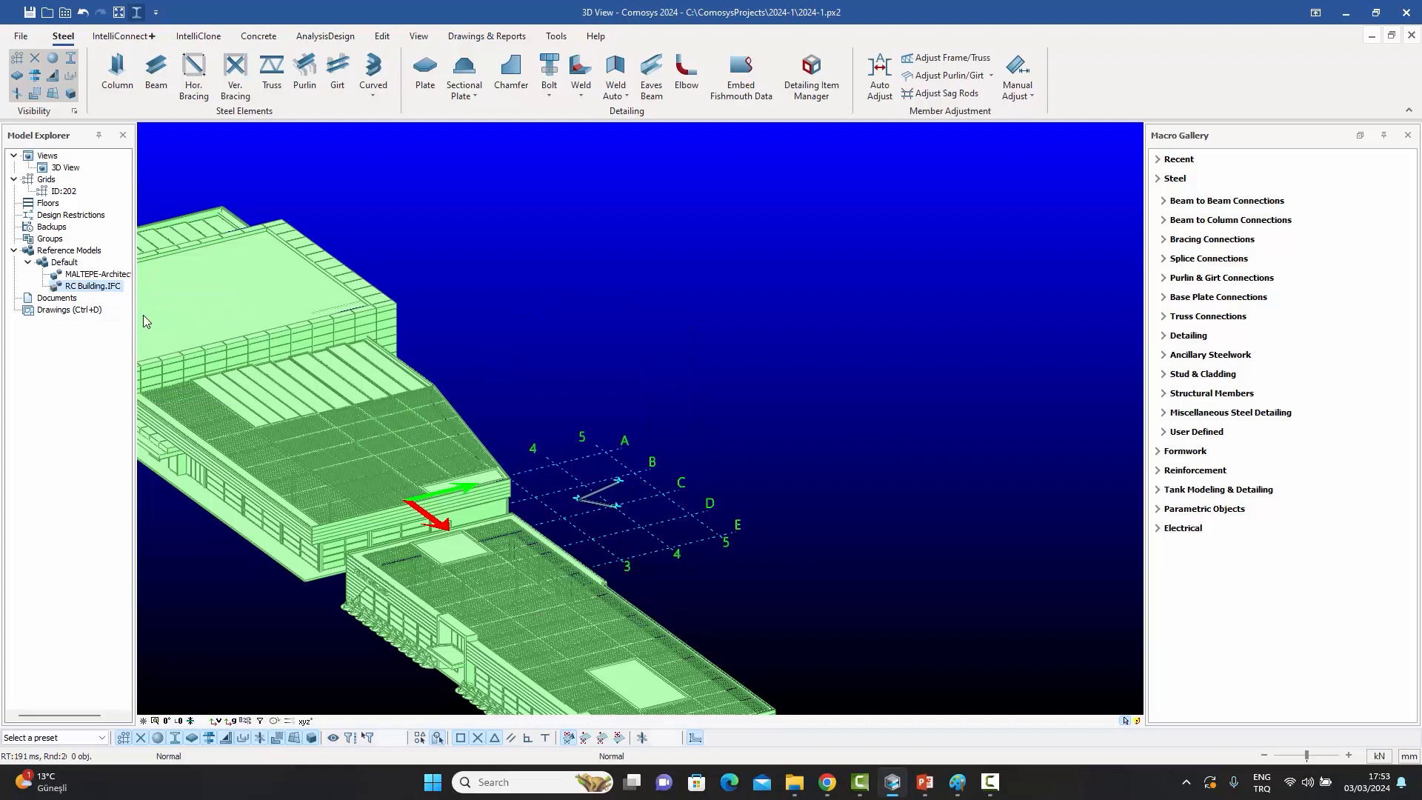
pyautogui.rightClick(79, 286)
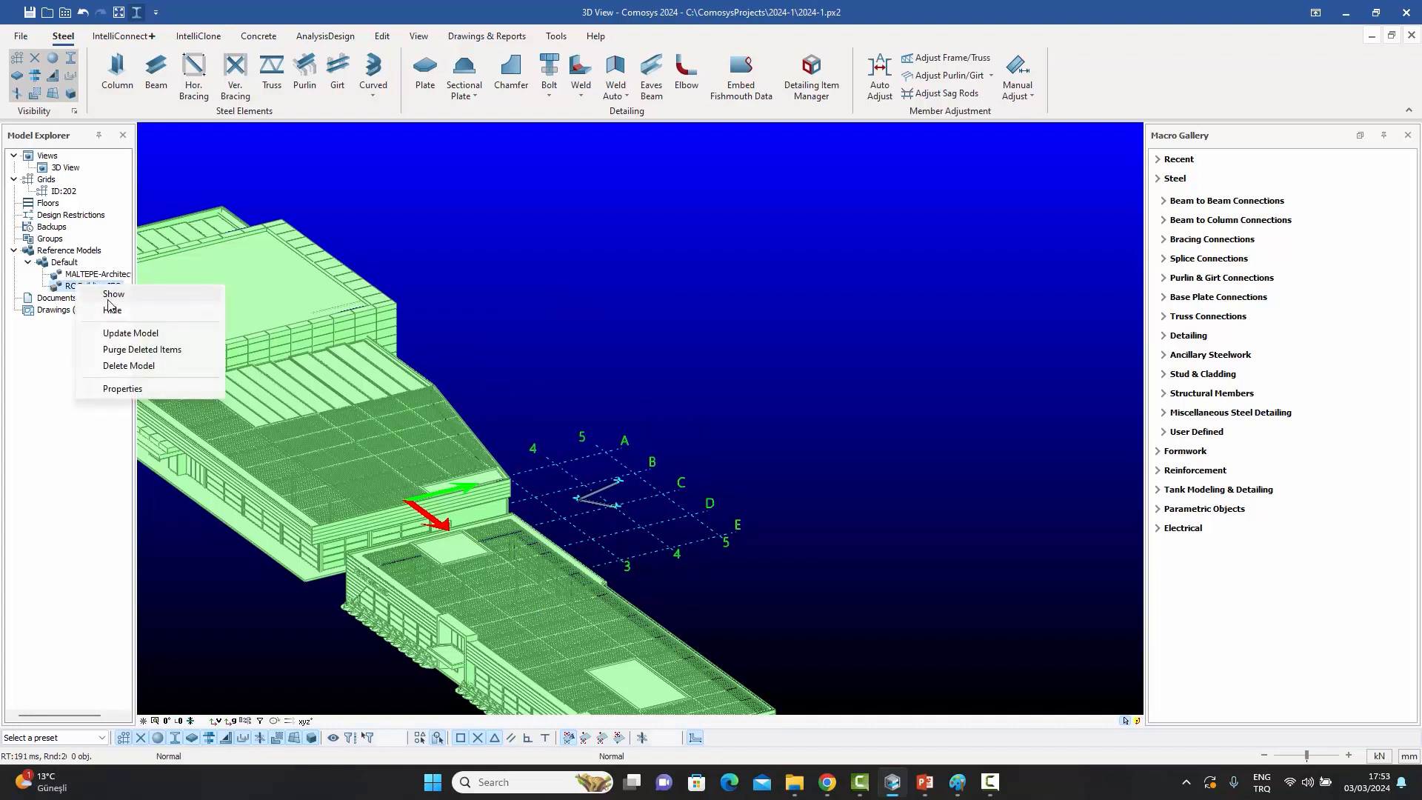
pyautogui.click(111, 294)
# - Hide the MALTEPE-Architecture.ifc reference model and examine the RC Building with the two steel beams
pyautogui.rightClick(86, 274)
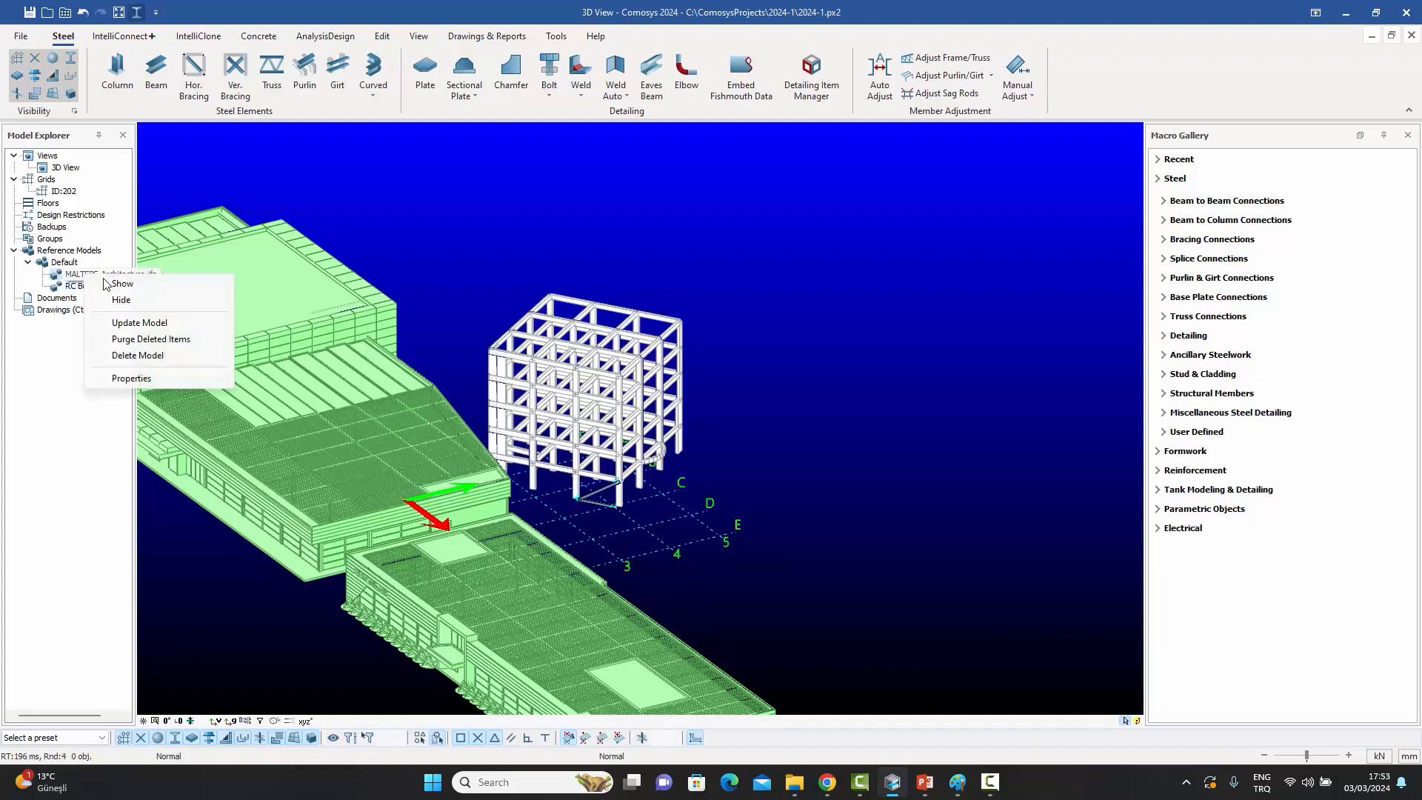
pyautogui.click(120, 300)
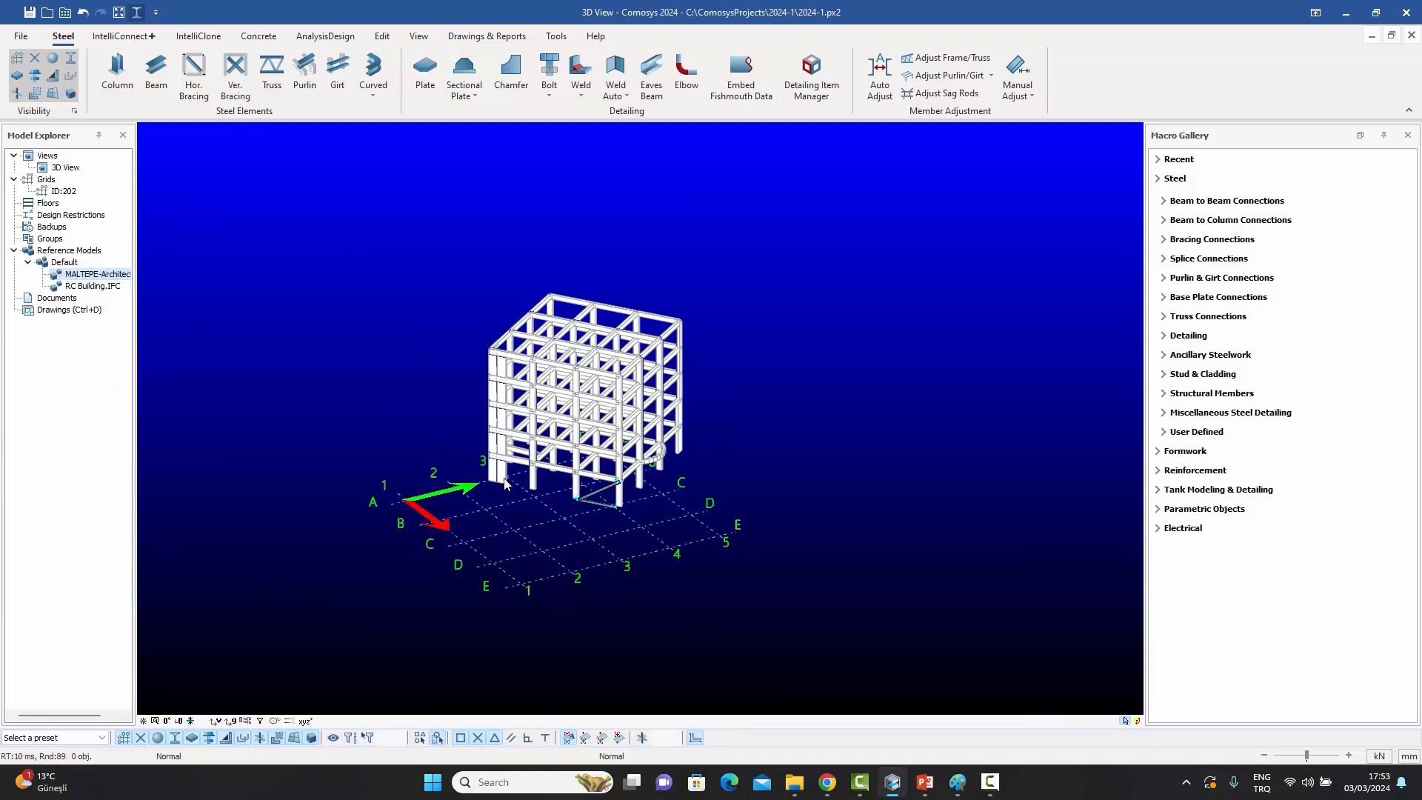
pyautogui.scroll(4, 583, 517)
pyautogui.scroll(-6, 589, 508)
pyautogui.moveTo(589, 508); pyautogui.dragTo(659, 511, button='middle')
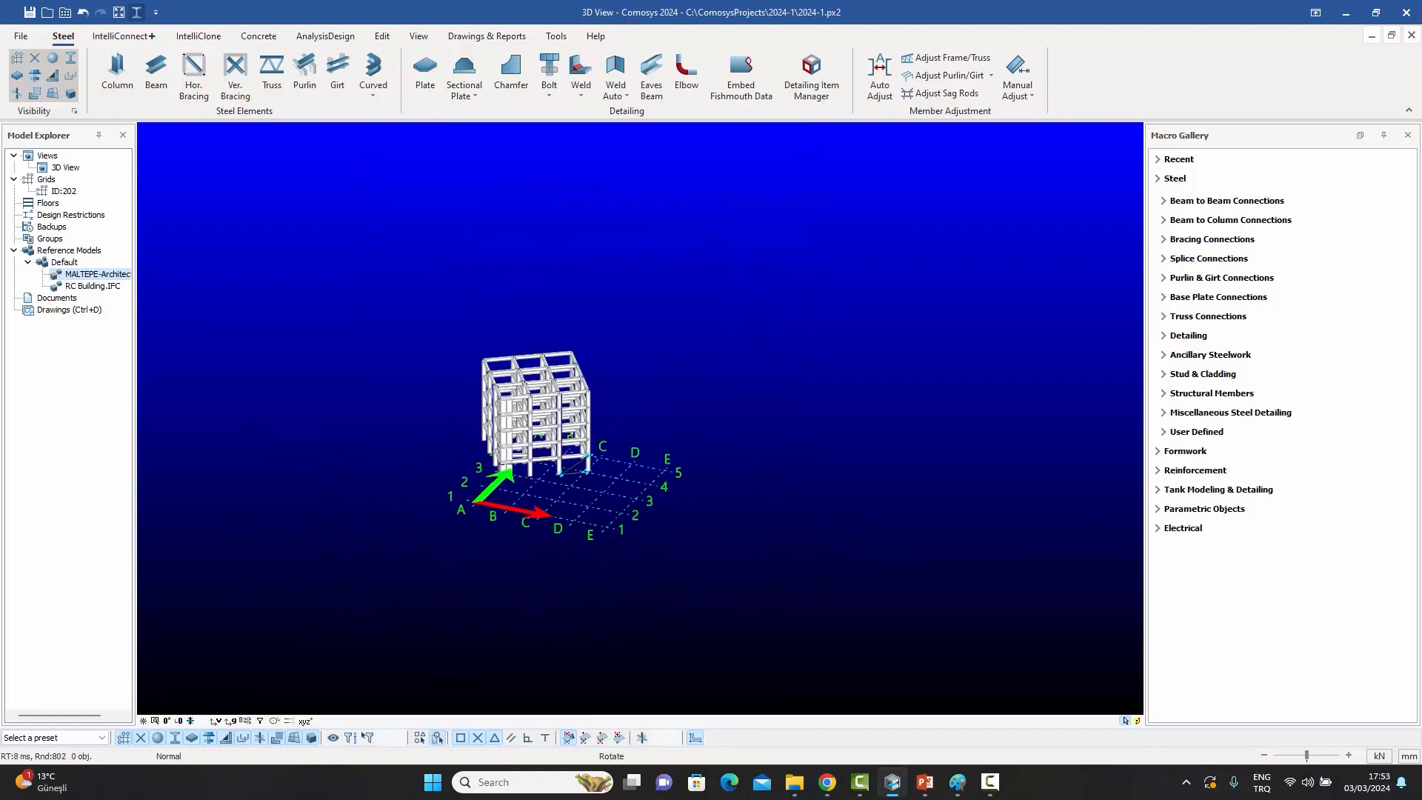
pyautogui.scroll(5, 574, 459)
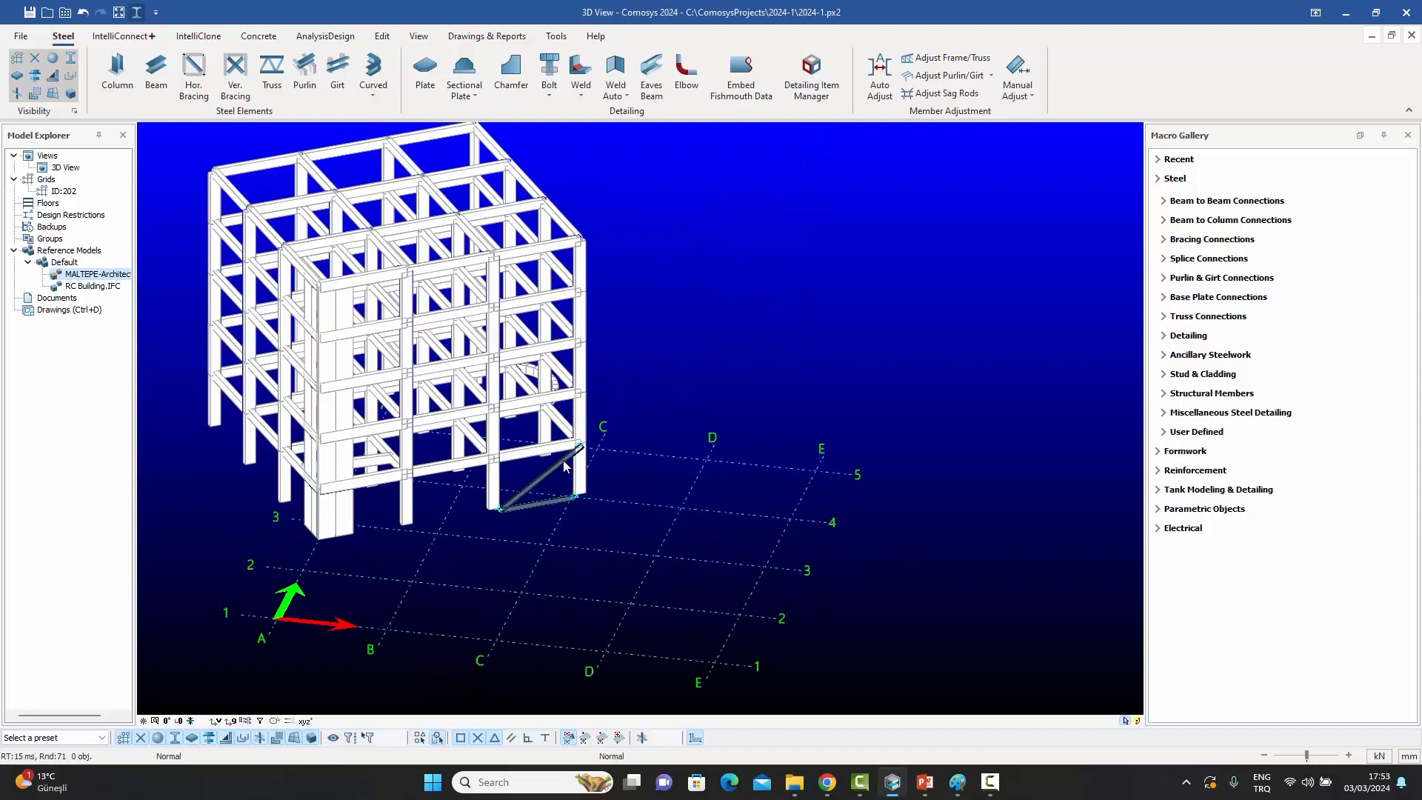
pyautogui.moveTo(563, 465); pyautogui.dragTo(597, 489, button='middle')
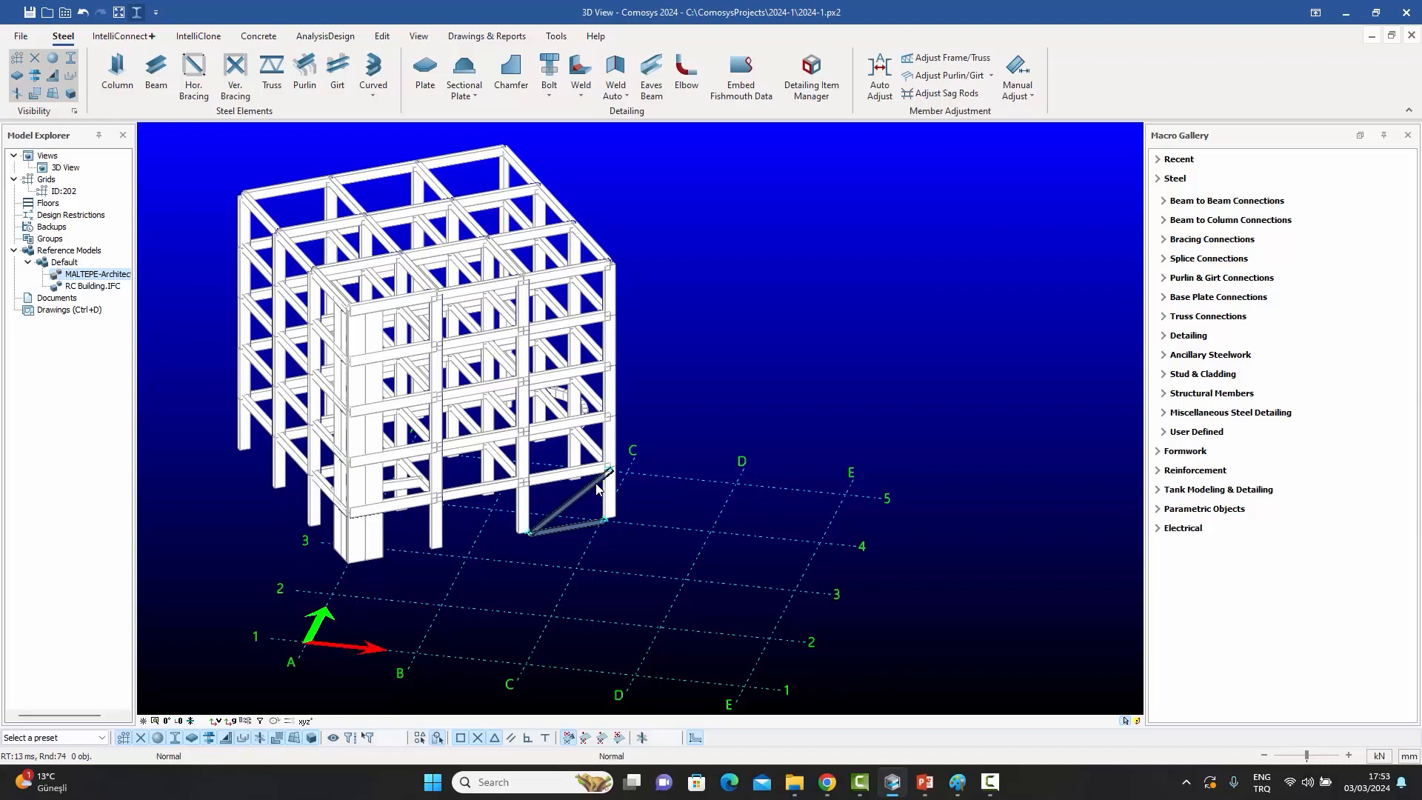
pyautogui.rightClick(65, 264)
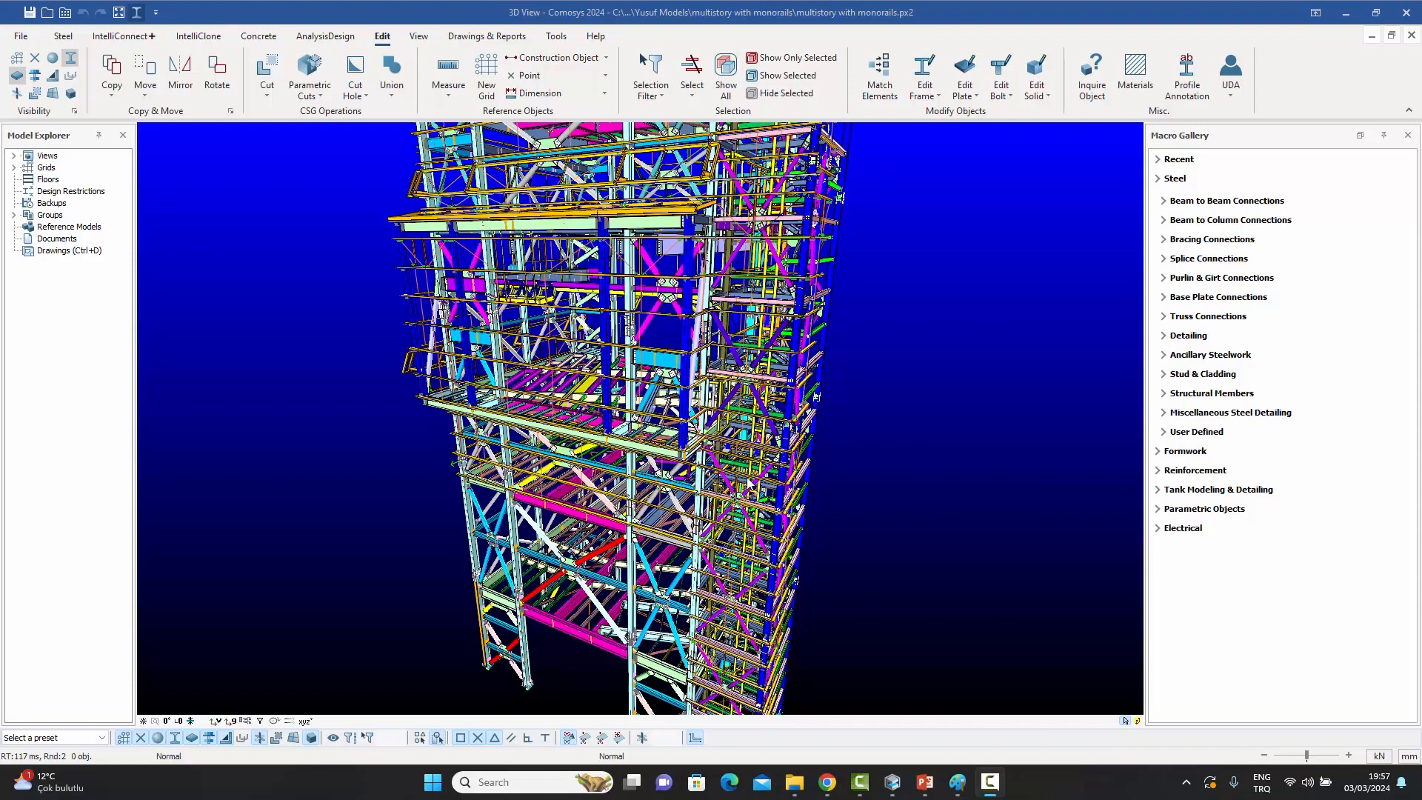
pyautogui.doubleClick(938, 396)
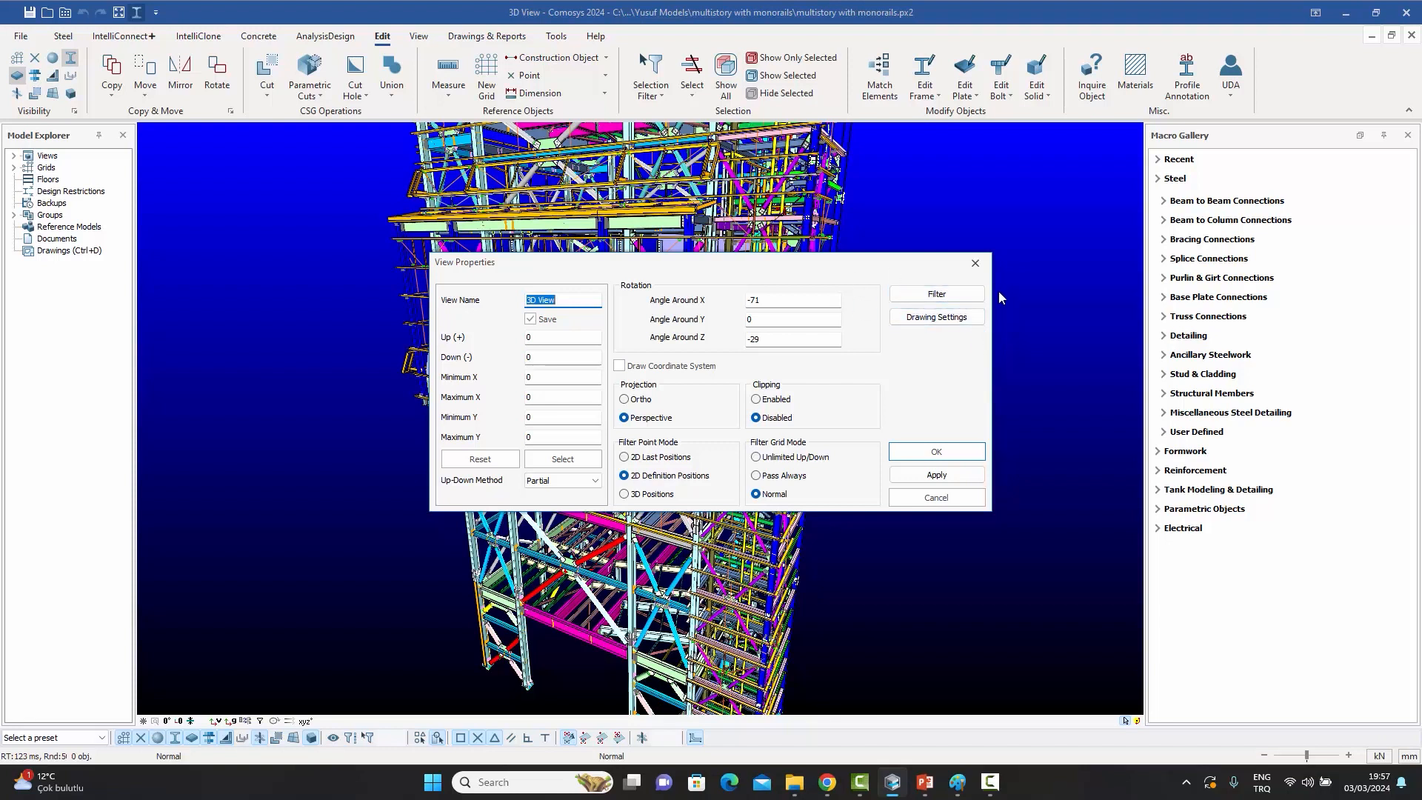
pyautogui.click(936, 297)
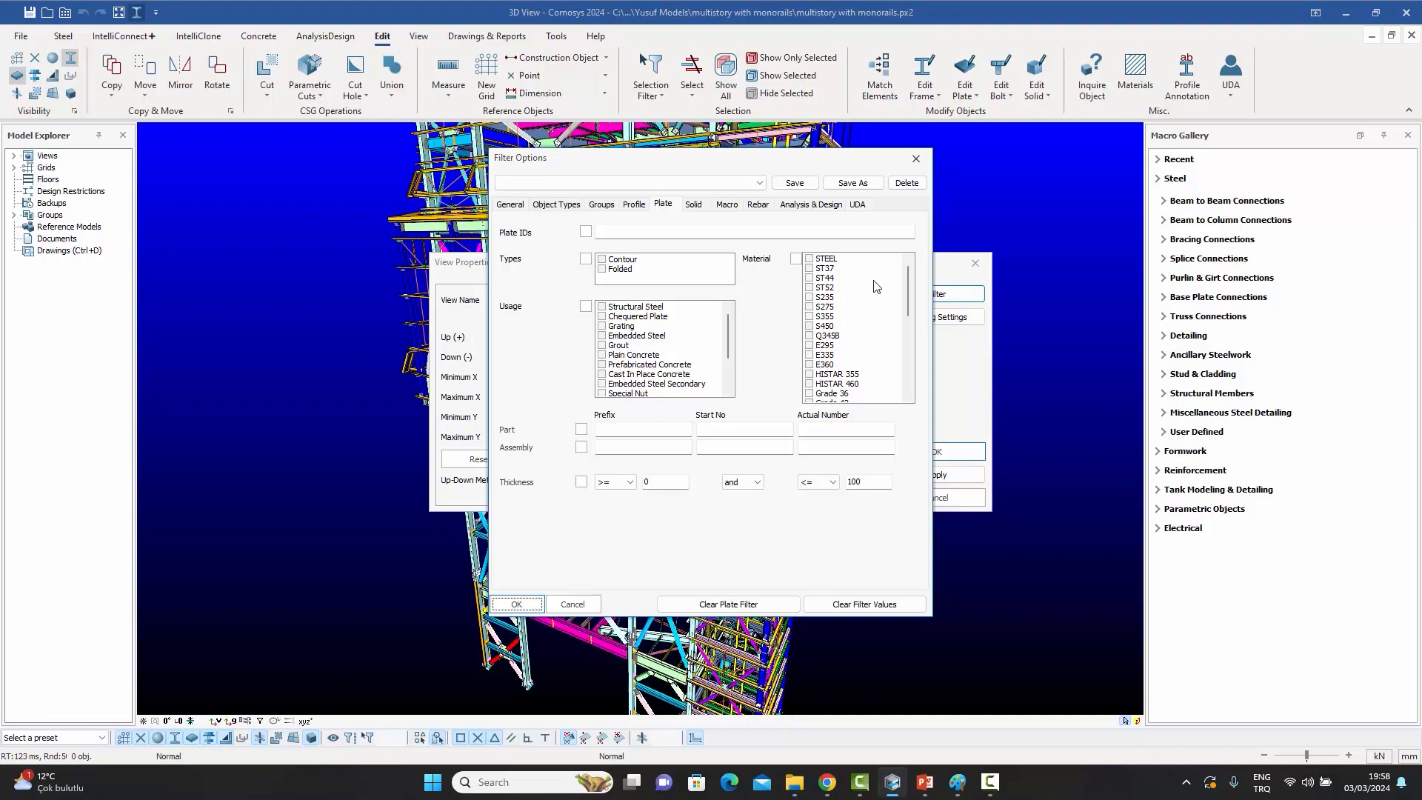
pyautogui.click(813, 318)
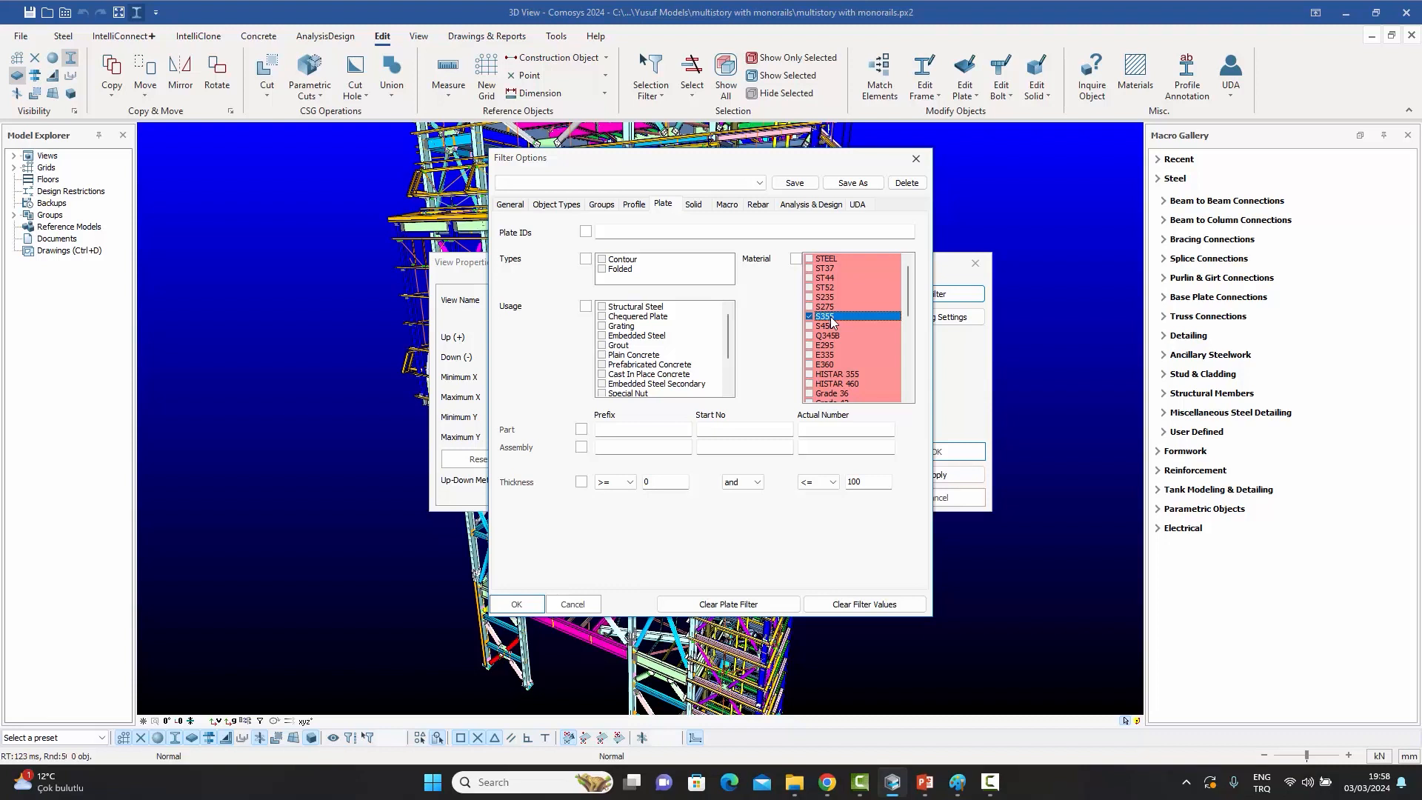
pyautogui.click(917, 159)
pyautogui.click(975, 264)
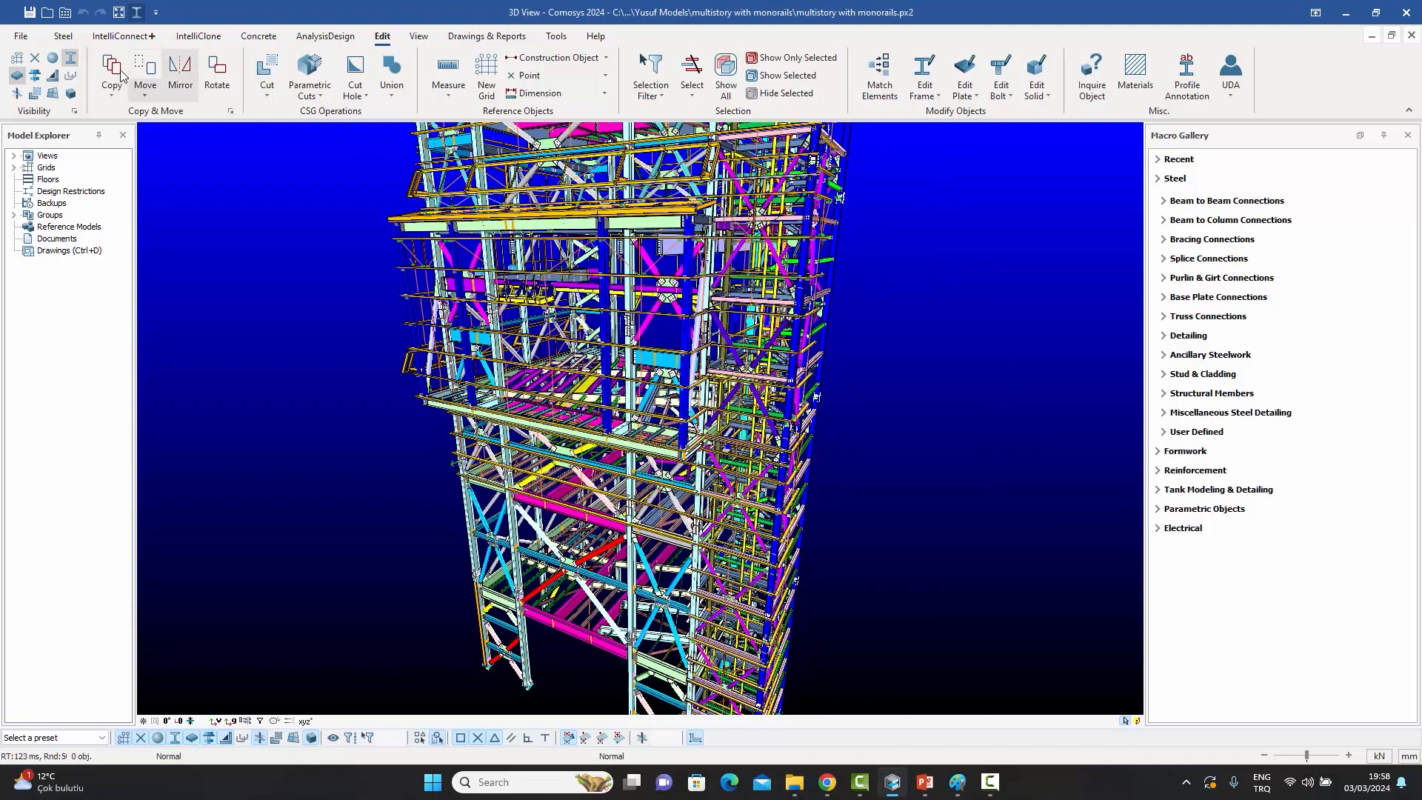
# - Turn off the visibility of the frame members in the 3D view of the multistory model
pyautogui.click(69, 61)
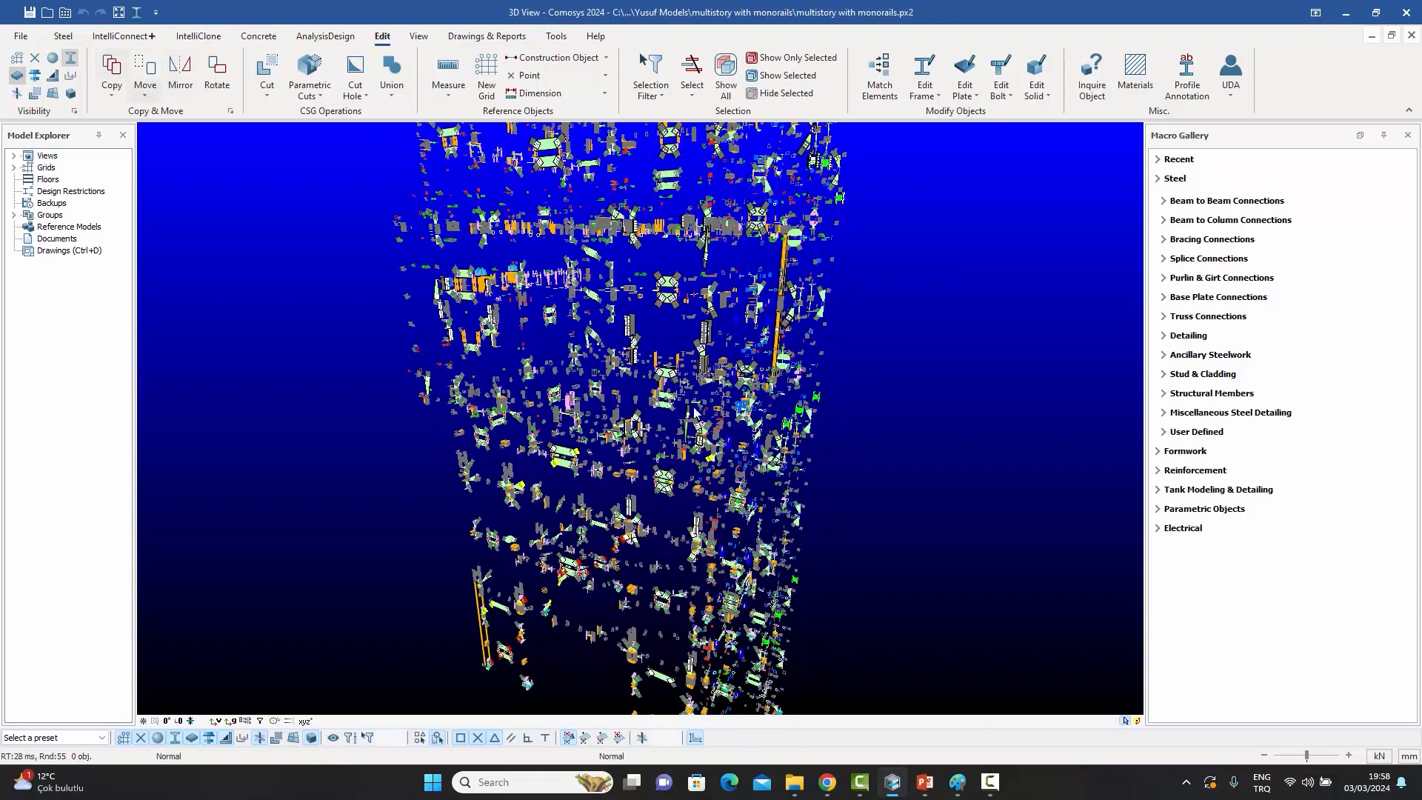
pyautogui.scroll(5, 651, 419)
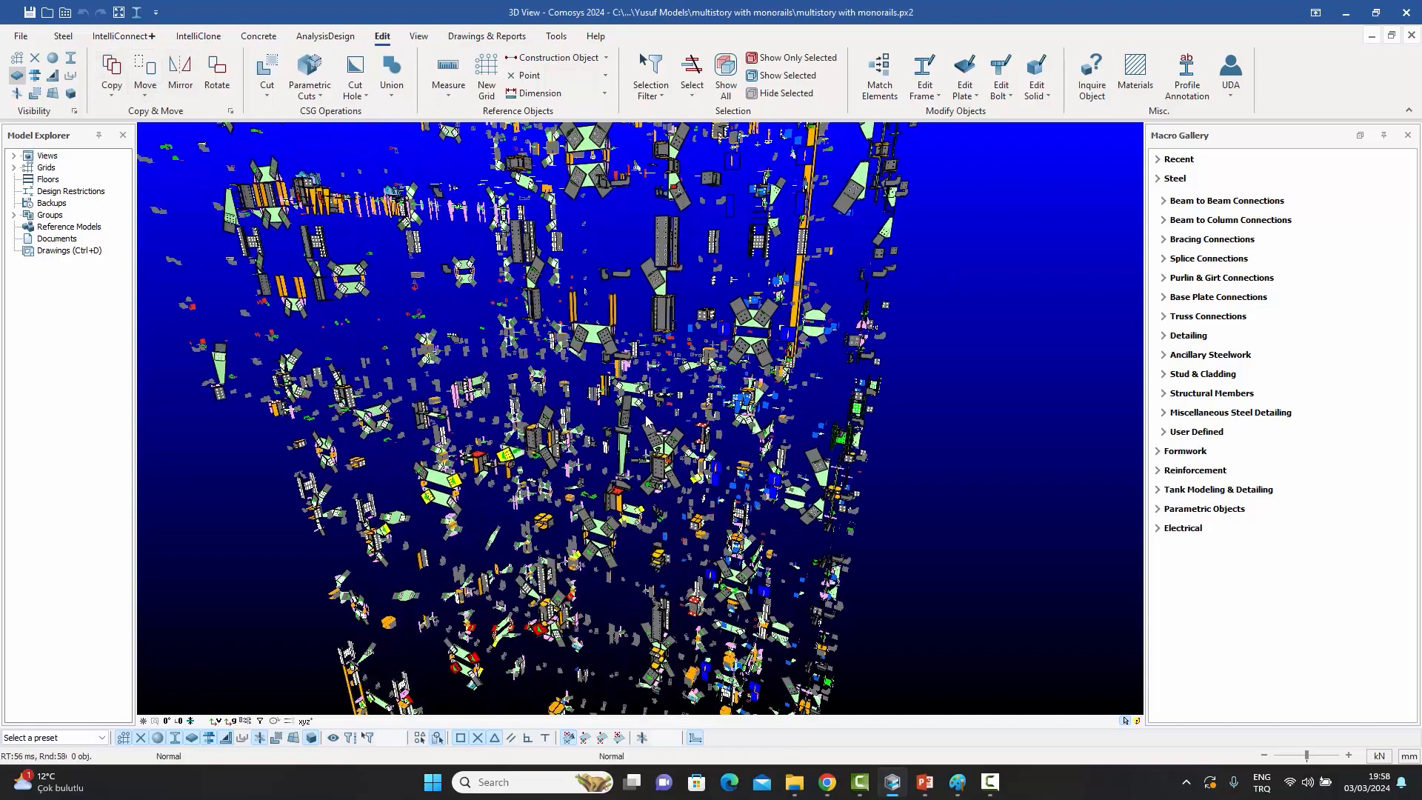
pyautogui.scroll(-5, 748, 442)
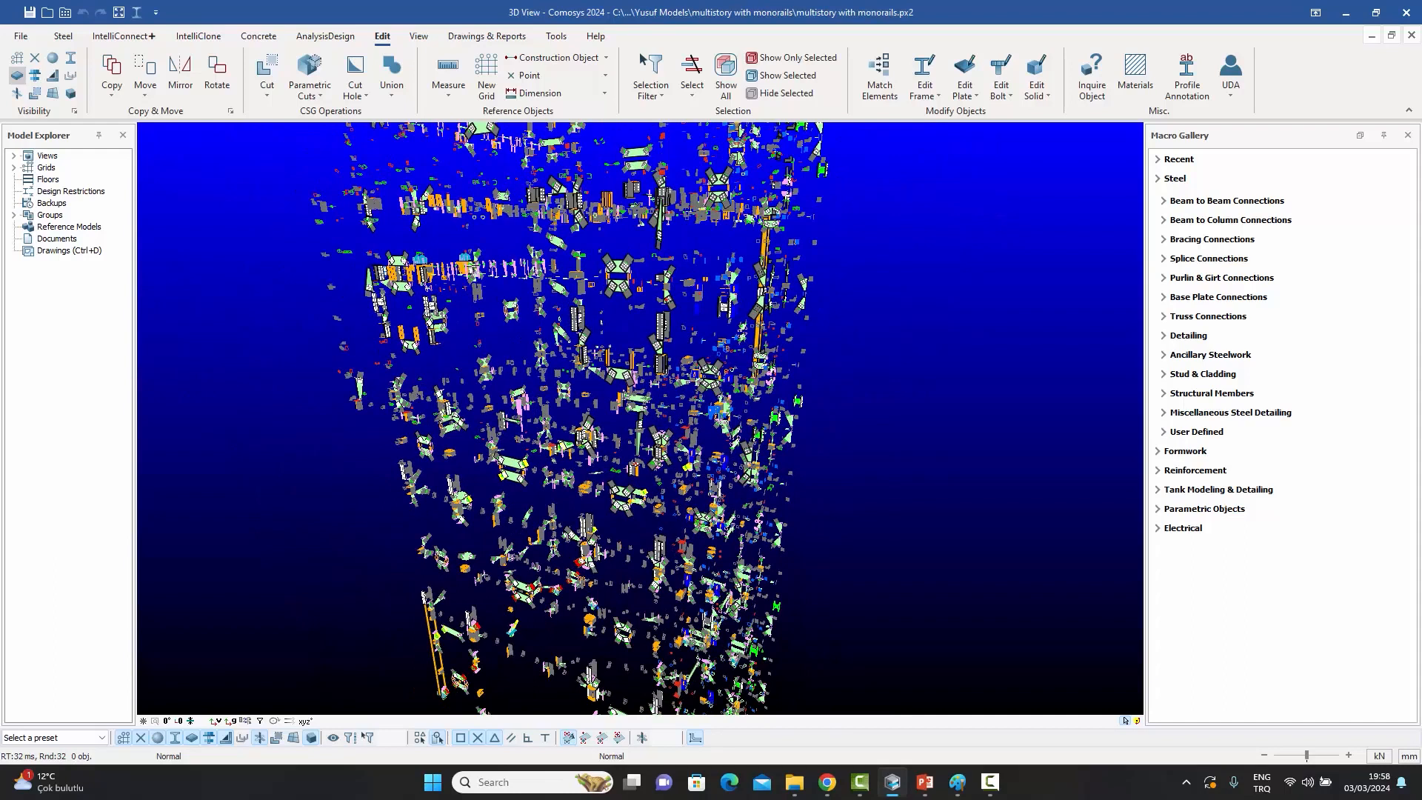
# - Select S355 as the plate material in the 3D view's filter options and accept the view properties
pyautogui.doubleClick(836, 455)
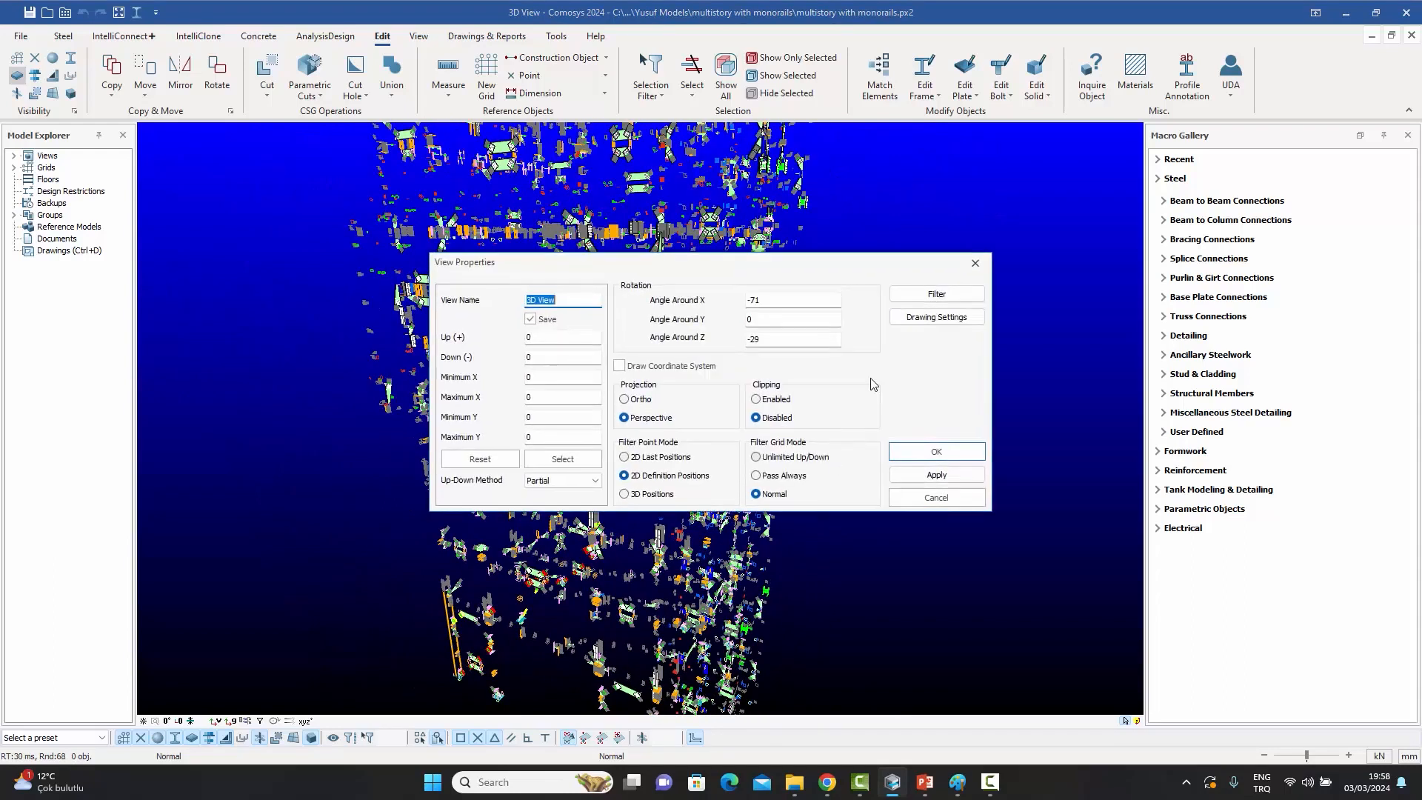
pyautogui.click(937, 297)
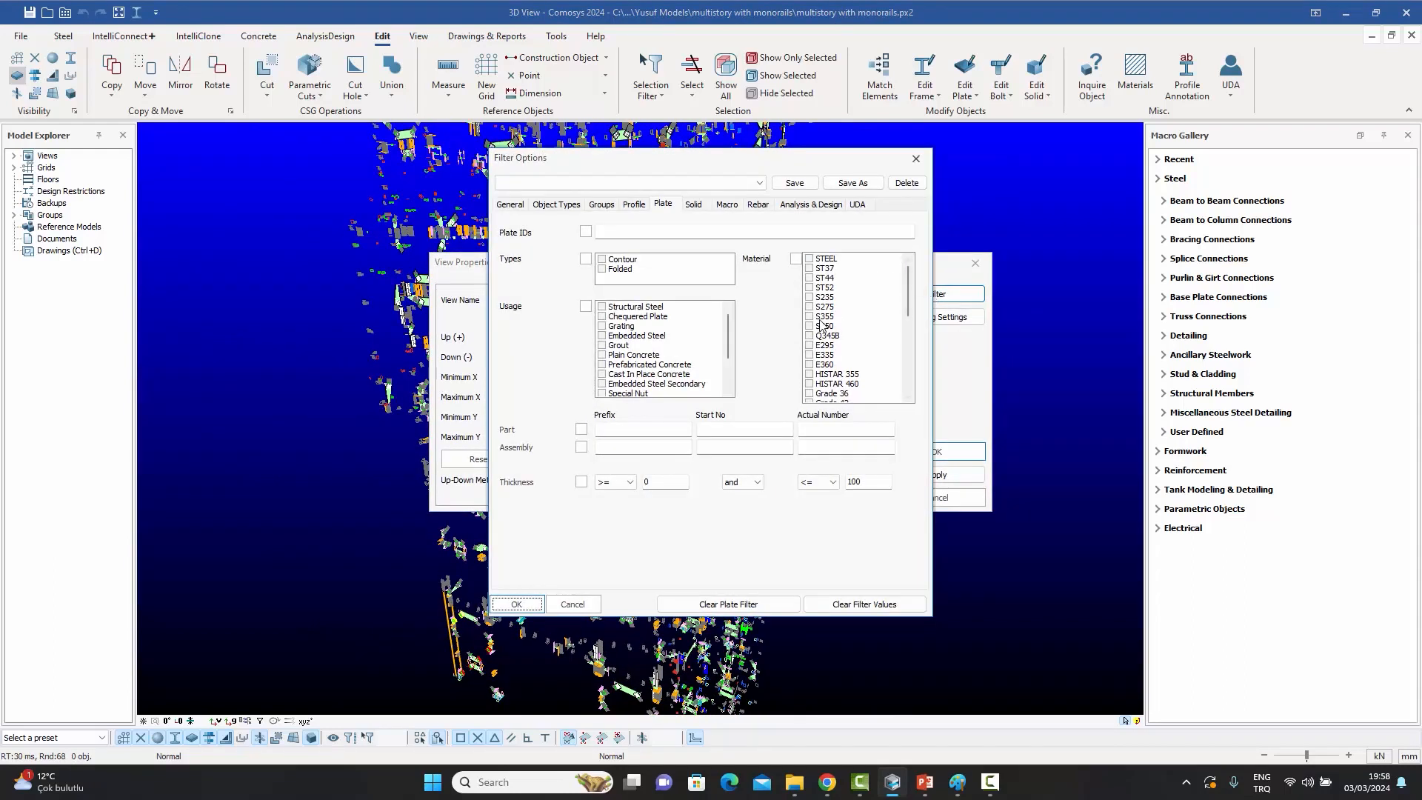
pyautogui.click(811, 317)
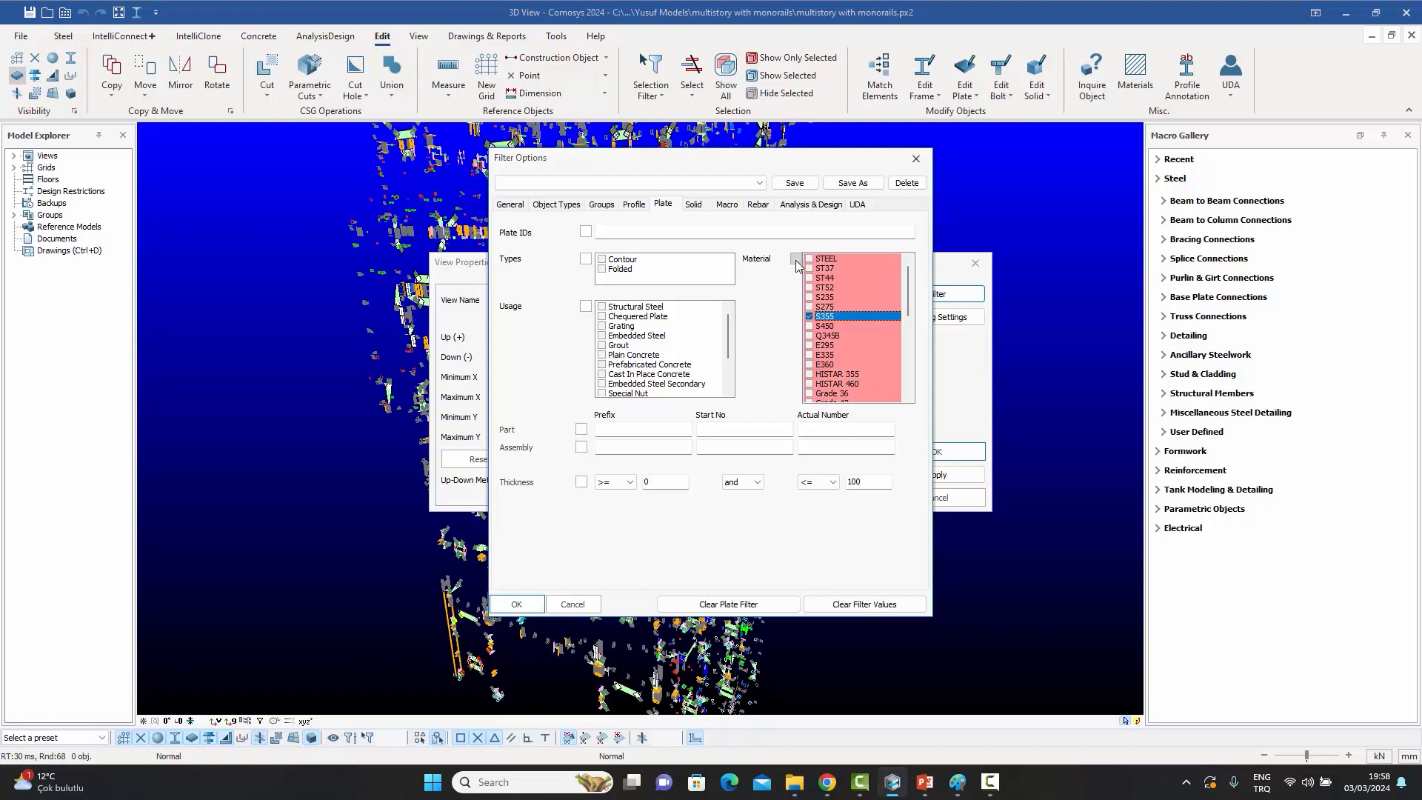
pyautogui.click(796, 260)
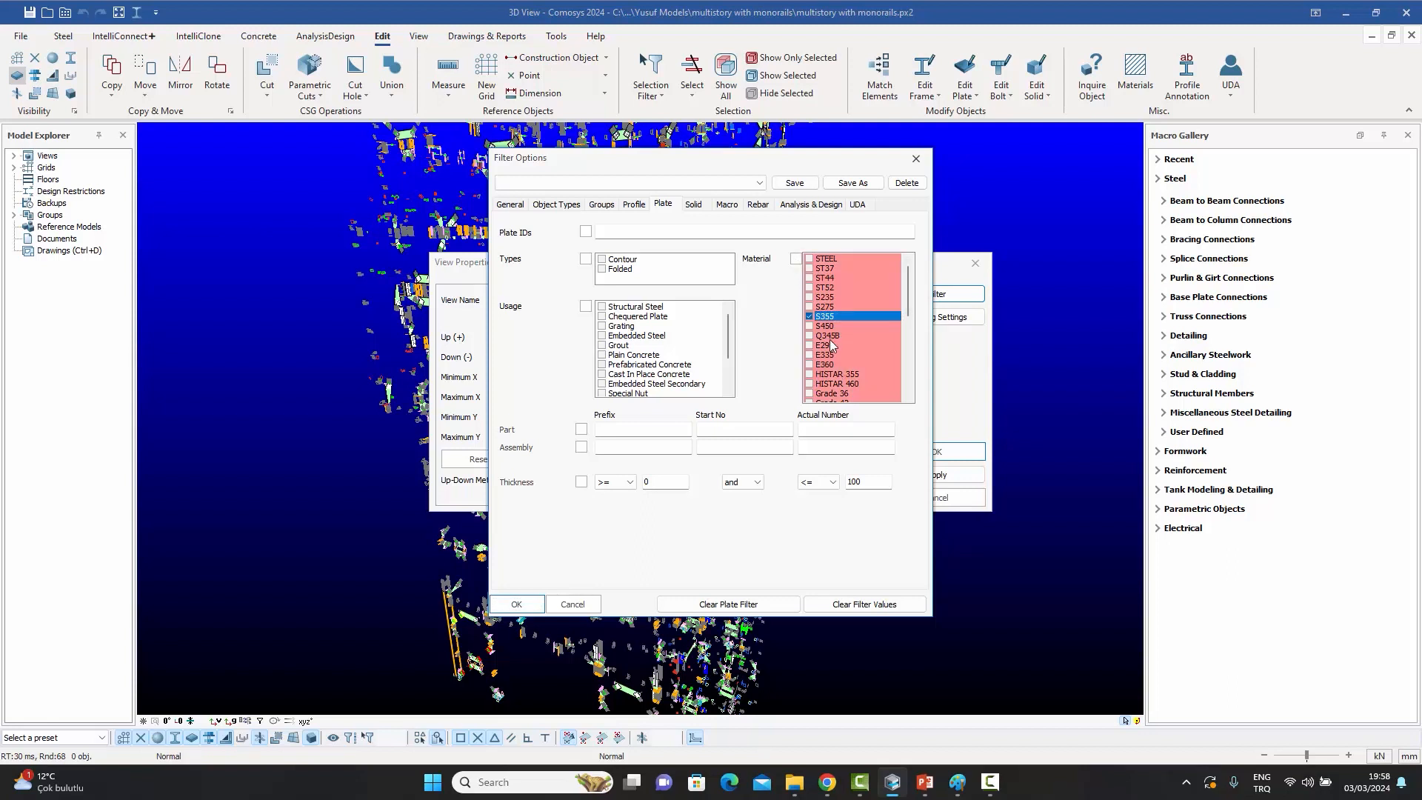
pyautogui.click(518, 604)
pyautogui.click(936, 452)
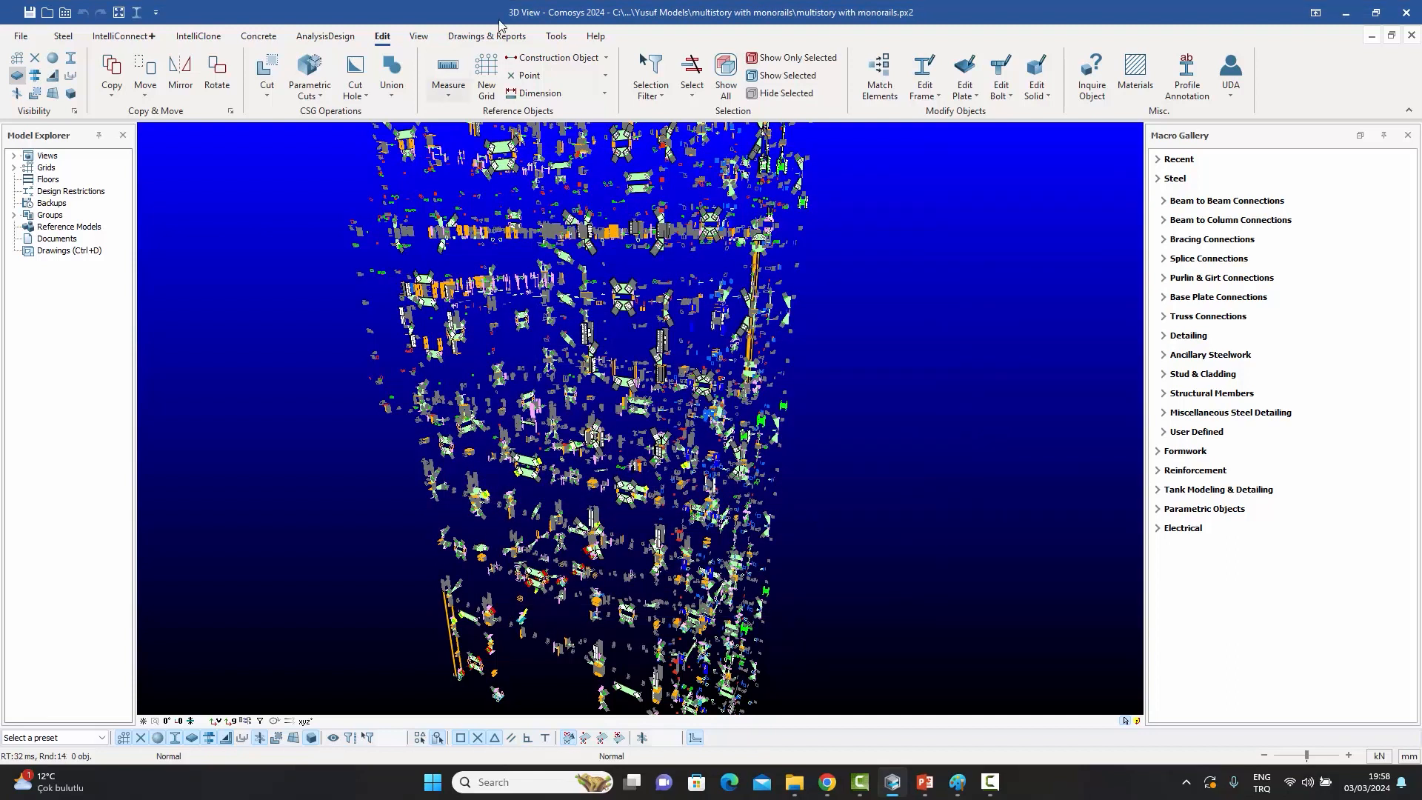
# - Activate the material criterion of the 3D view's plate filter, limiting the displayed plates to S355
pyautogui.doubleClick(902, 301)
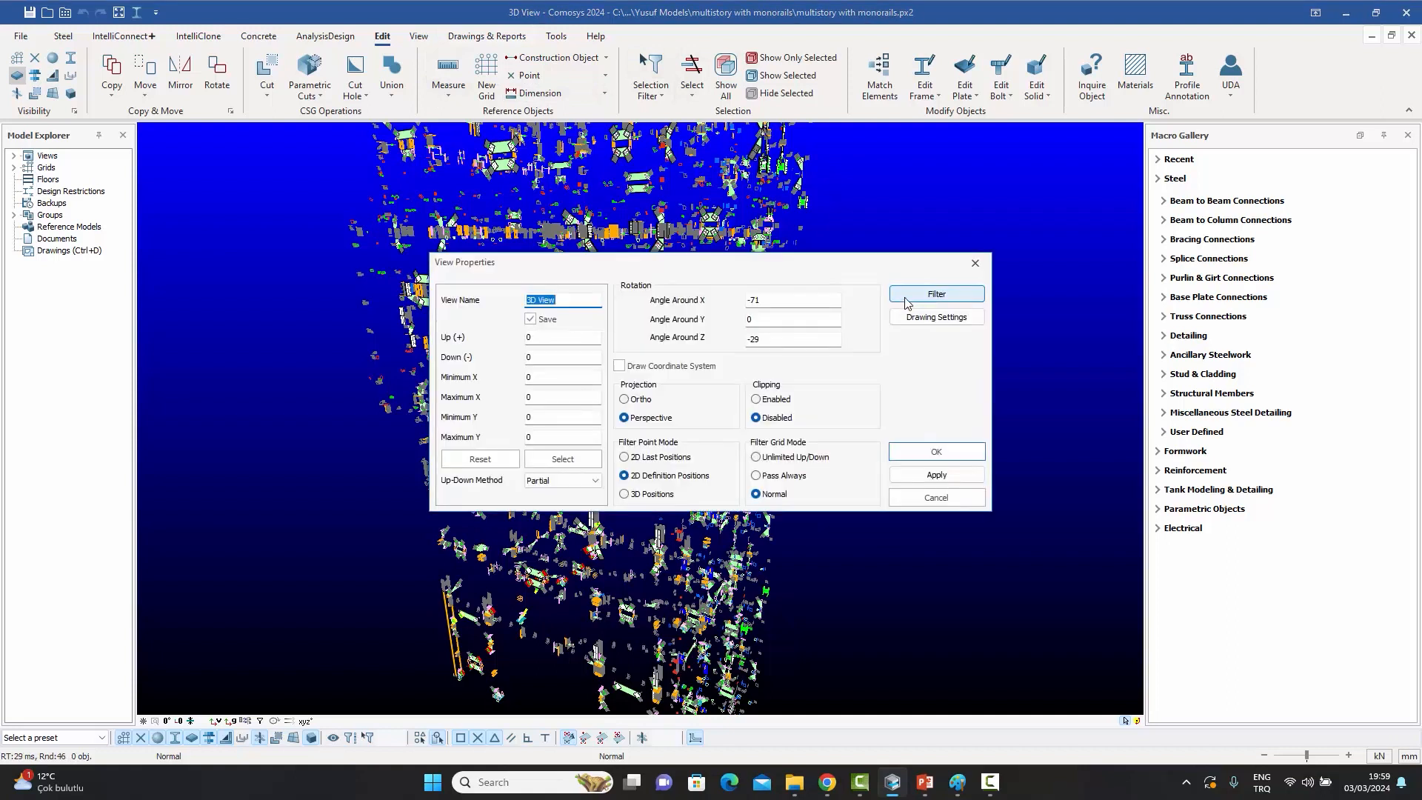
pyautogui.click(921, 298)
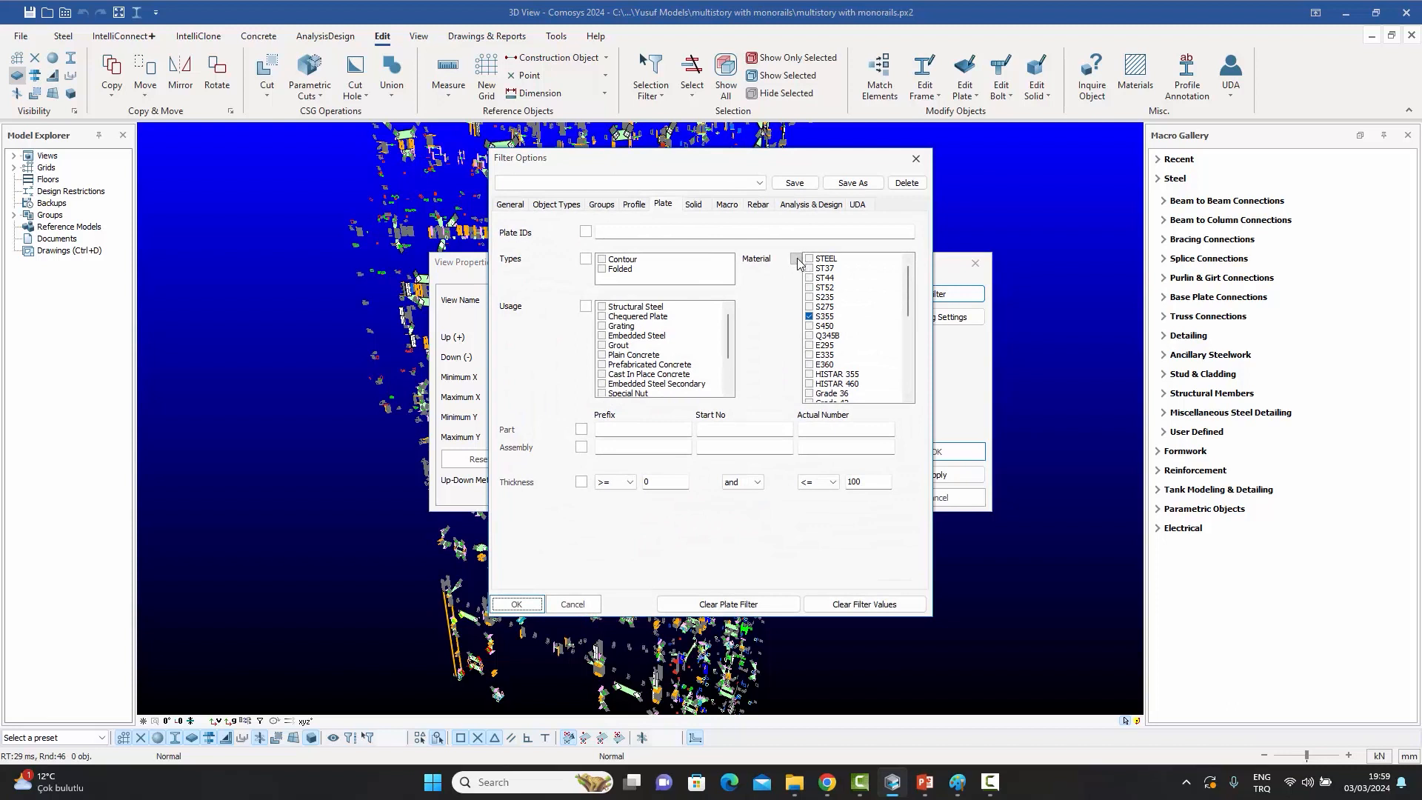
pyautogui.click(796, 260)
pyautogui.click(516, 603)
pyautogui.click(920, 450)
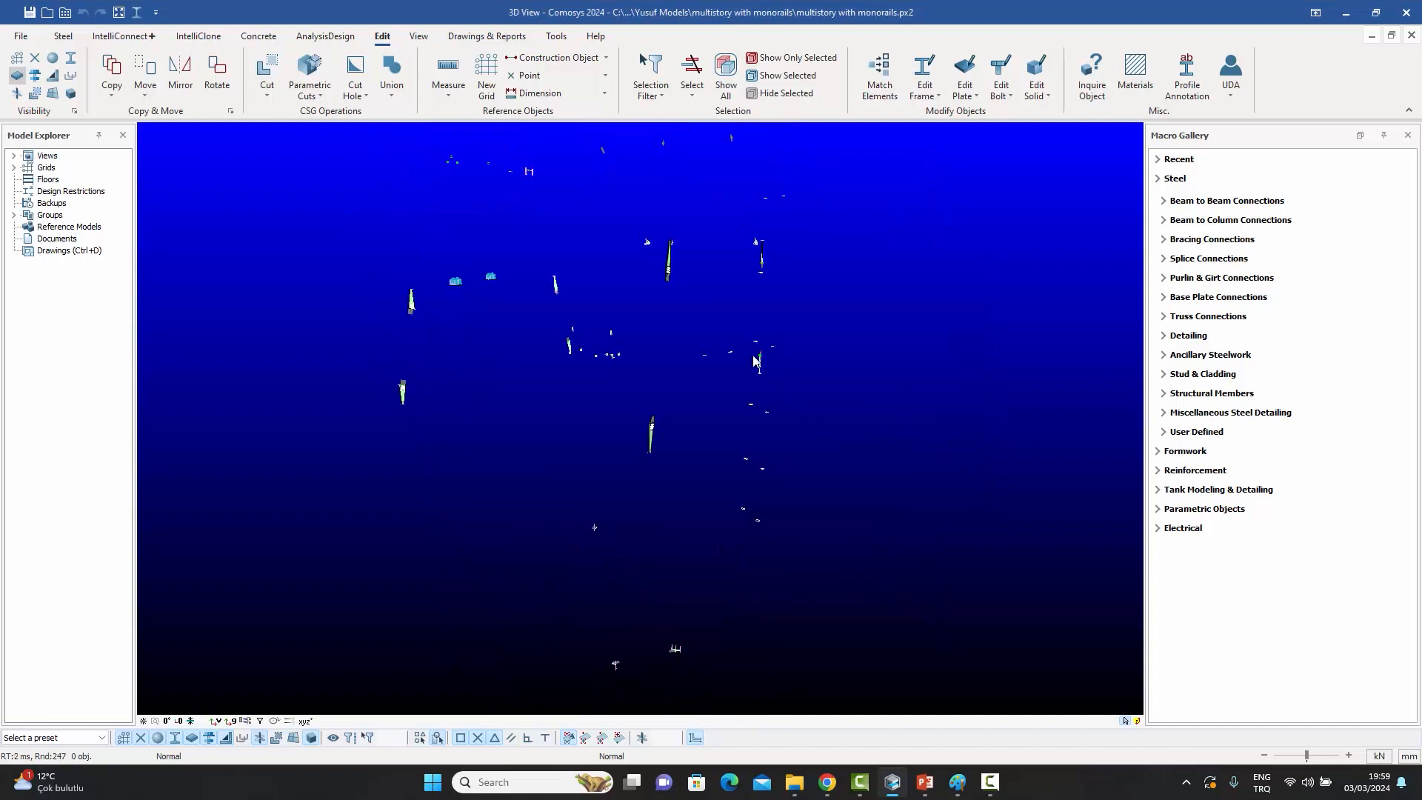
# - Check the material in the general definitions of the long light-green plate shown in the filtered 3D view
pyautogui.scroll(4, 664, 256)
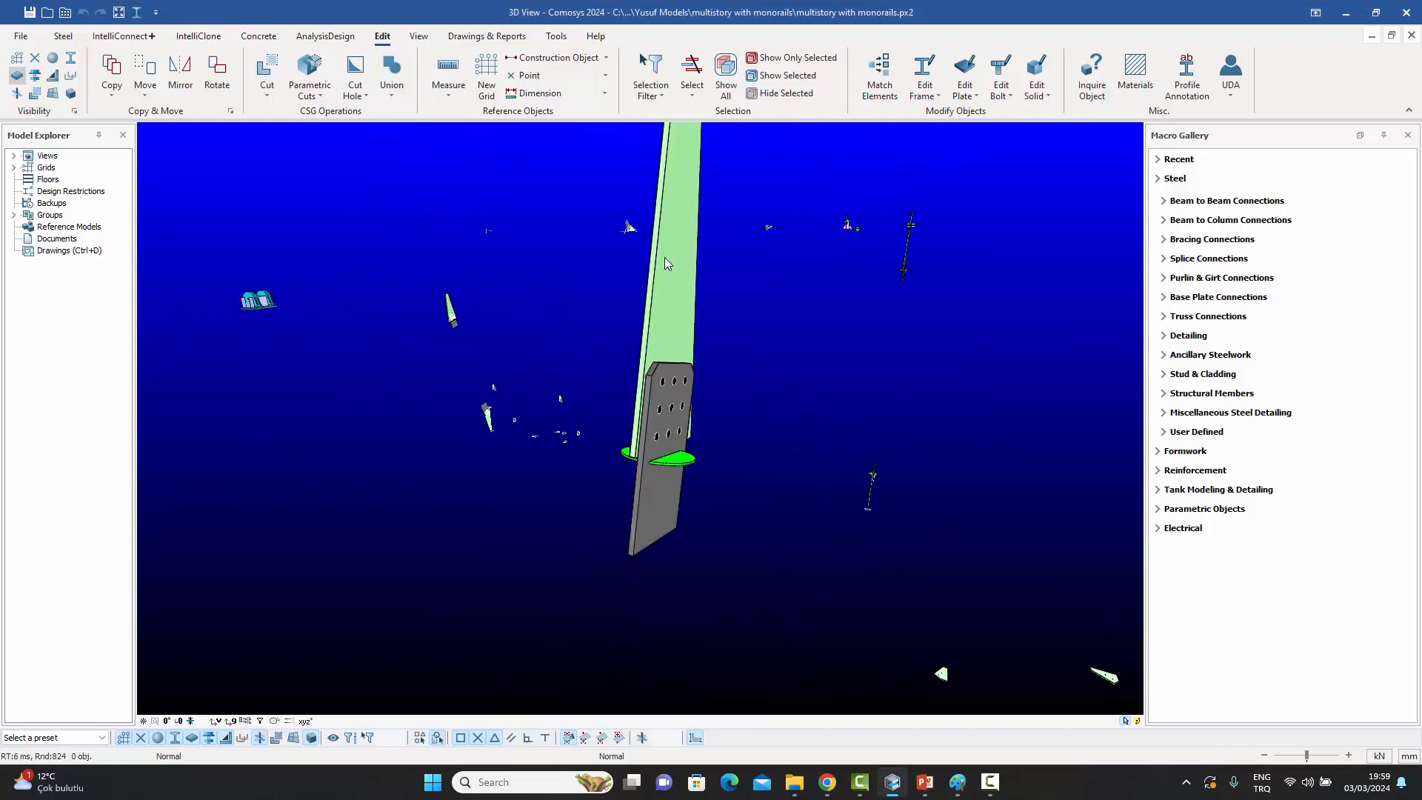
pyautogui.doubleClick(665, 256)
pyautogui.click(595, 244)
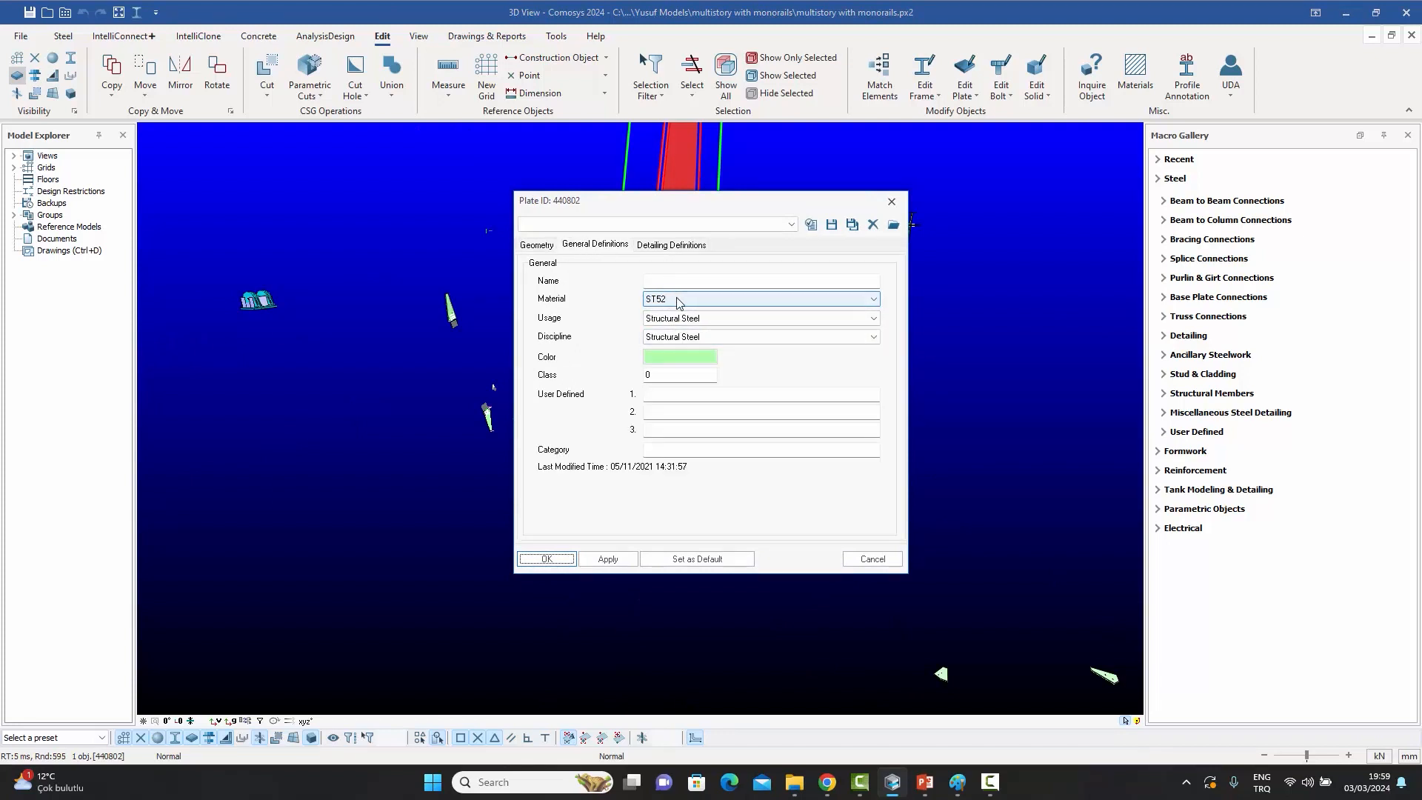
pyautogui.click(892, 201)
pyautogui.click(811, 347)
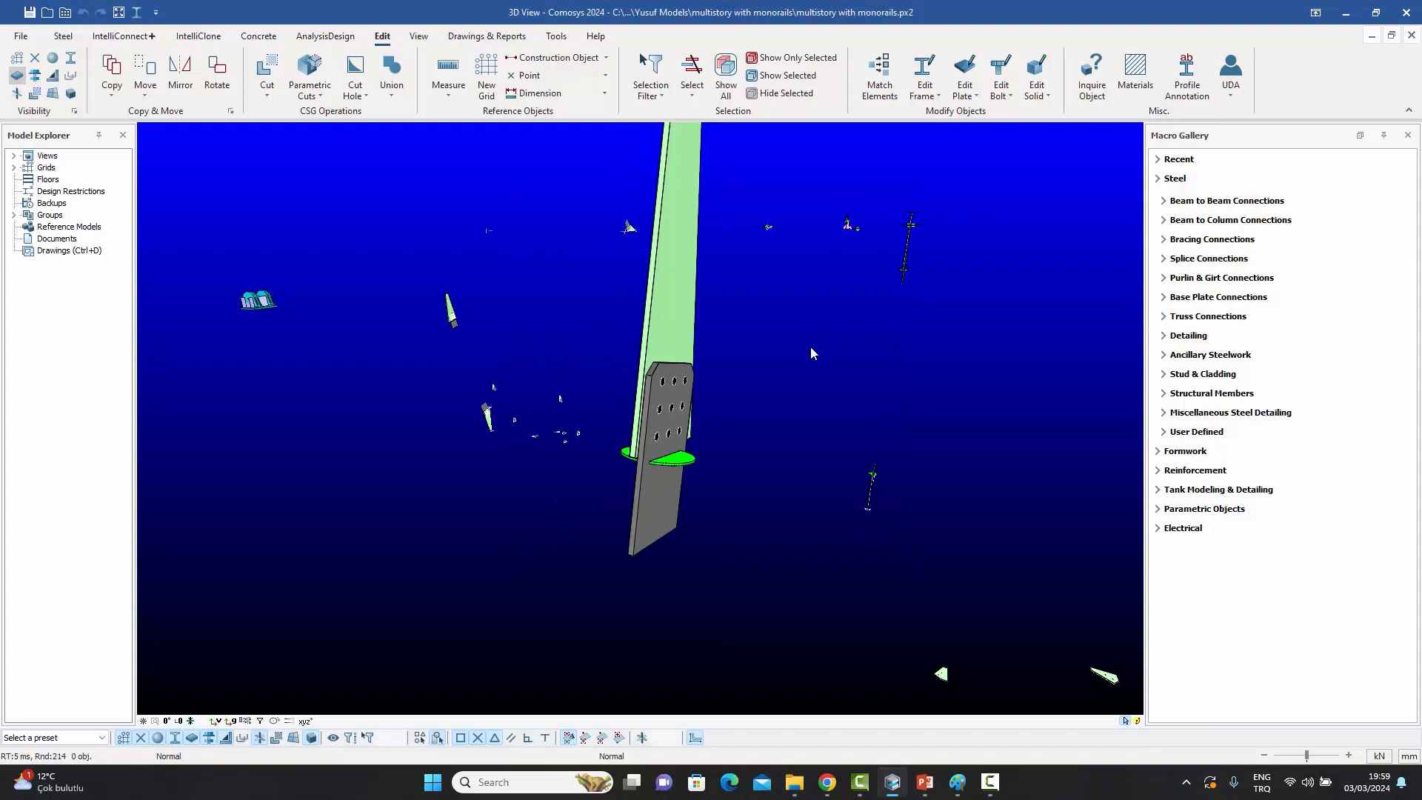
# - Turn off the material option of the 3D view's plate filter and clear the S355 selection
pyautogui.scroll(-5, 800, 354)
pyautogui.scroll(-4, 796, 379)
pyautogui.moveTo(792, 396); pyautogui.dragTo(763, 369, button='middle')
pyautogui.scroll(1, 870, 454)
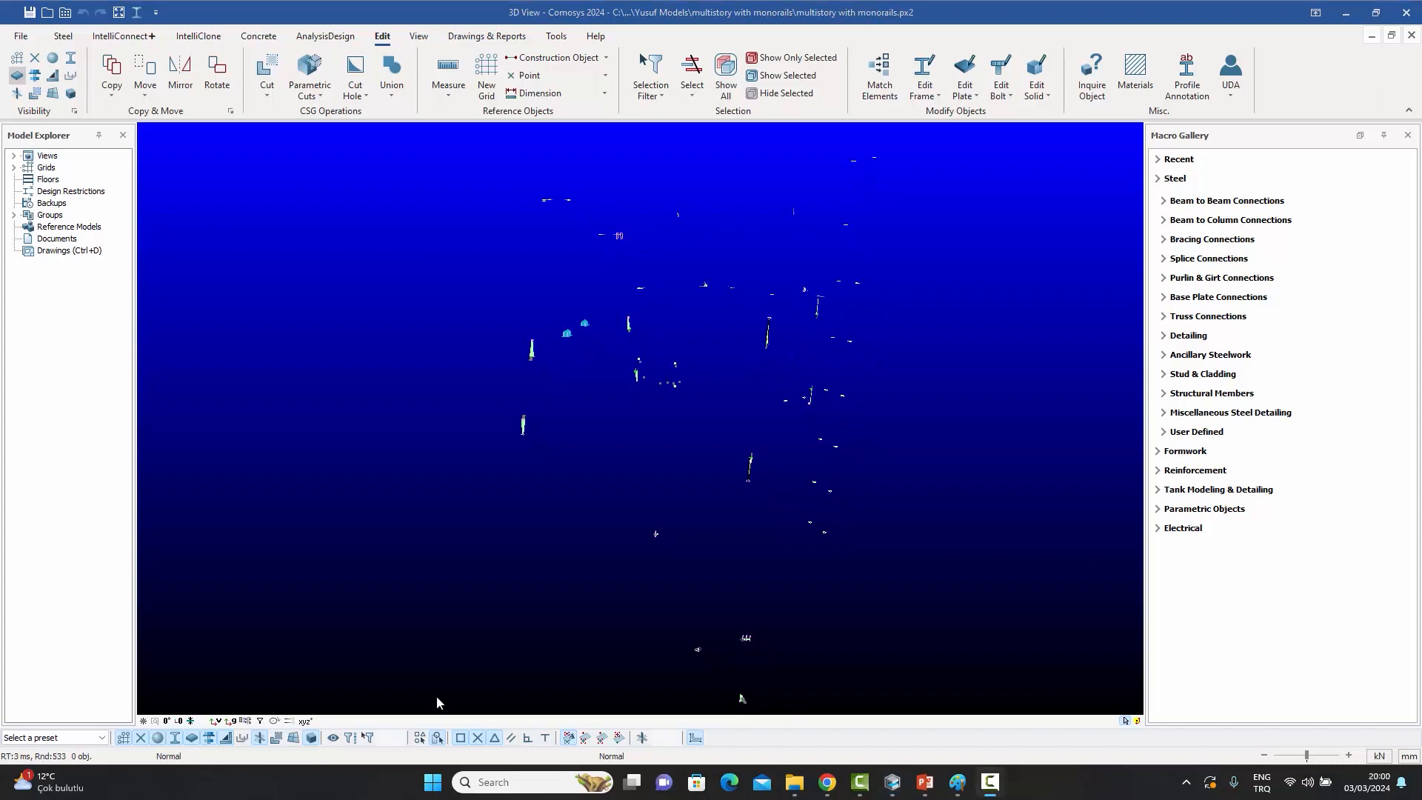
pyautogui.doubleClick(442, 448)
pyautogui.click(938, 294)
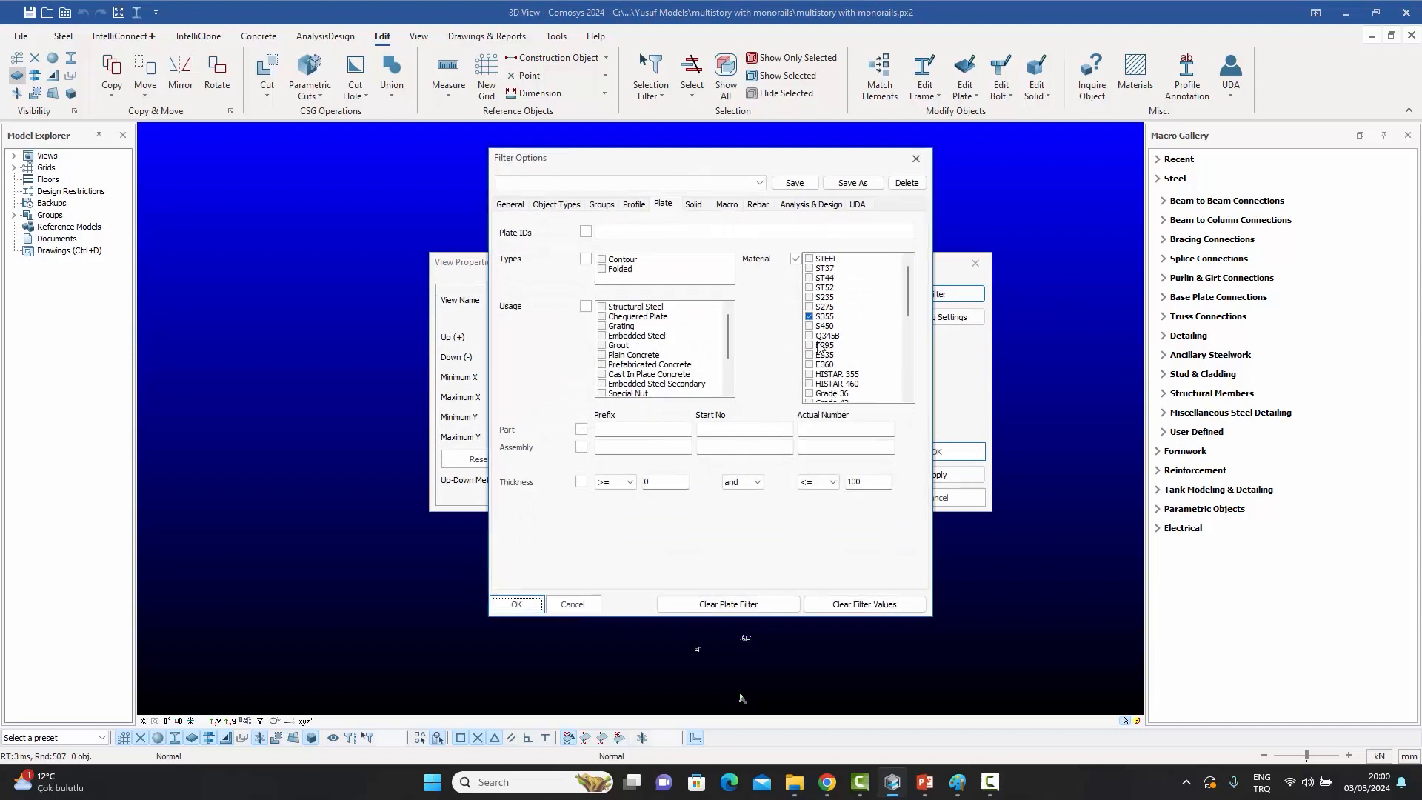
pyautogui.click(796, 258)
pyautogui.click(810, 317)
pyautogui.click(810, 316)
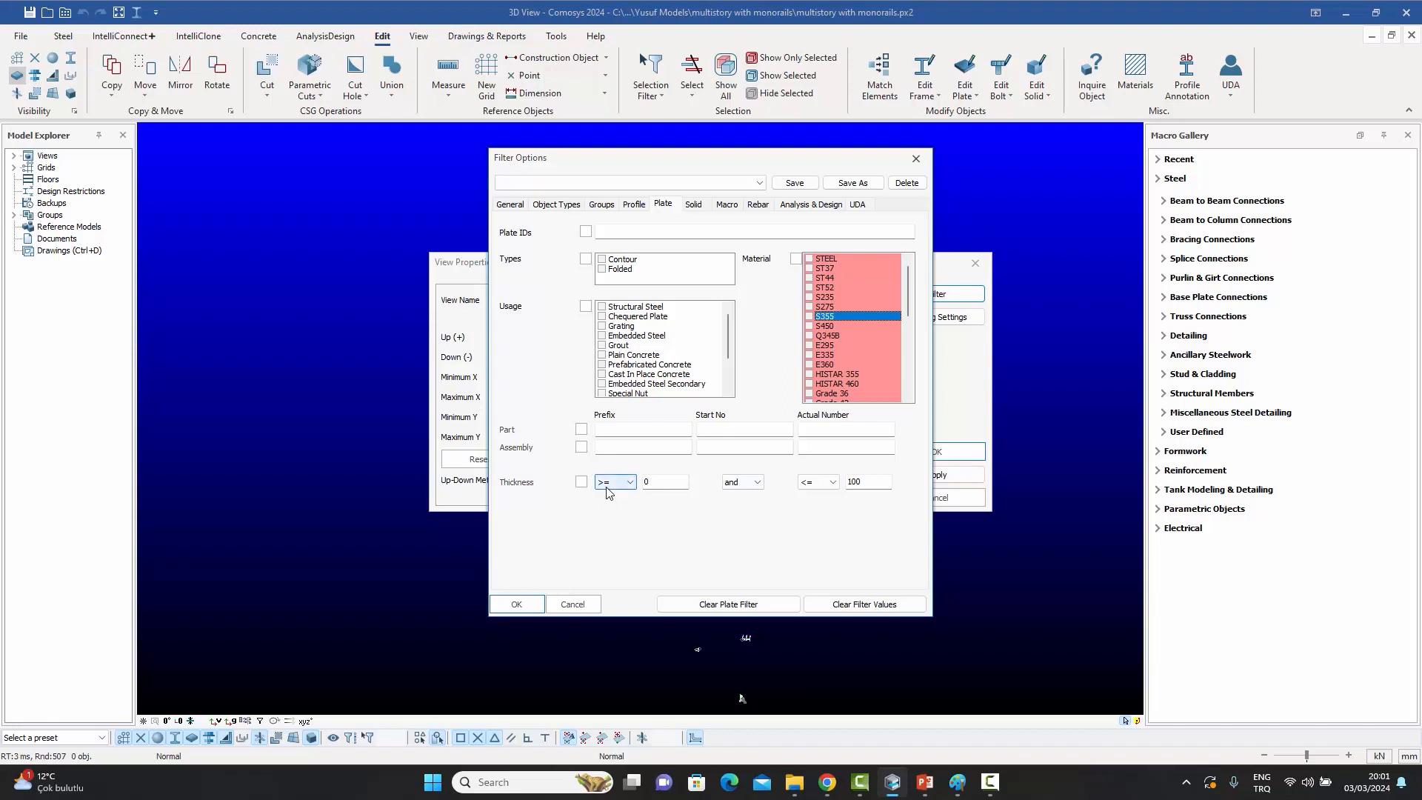
# - Set the plate filter's thickness range to >= 5 and <= 10 and accept the view properties
pyautogui.moveTo(650, 481); pyautogui.dragTo(611, 483)
pyautogui.write('5')
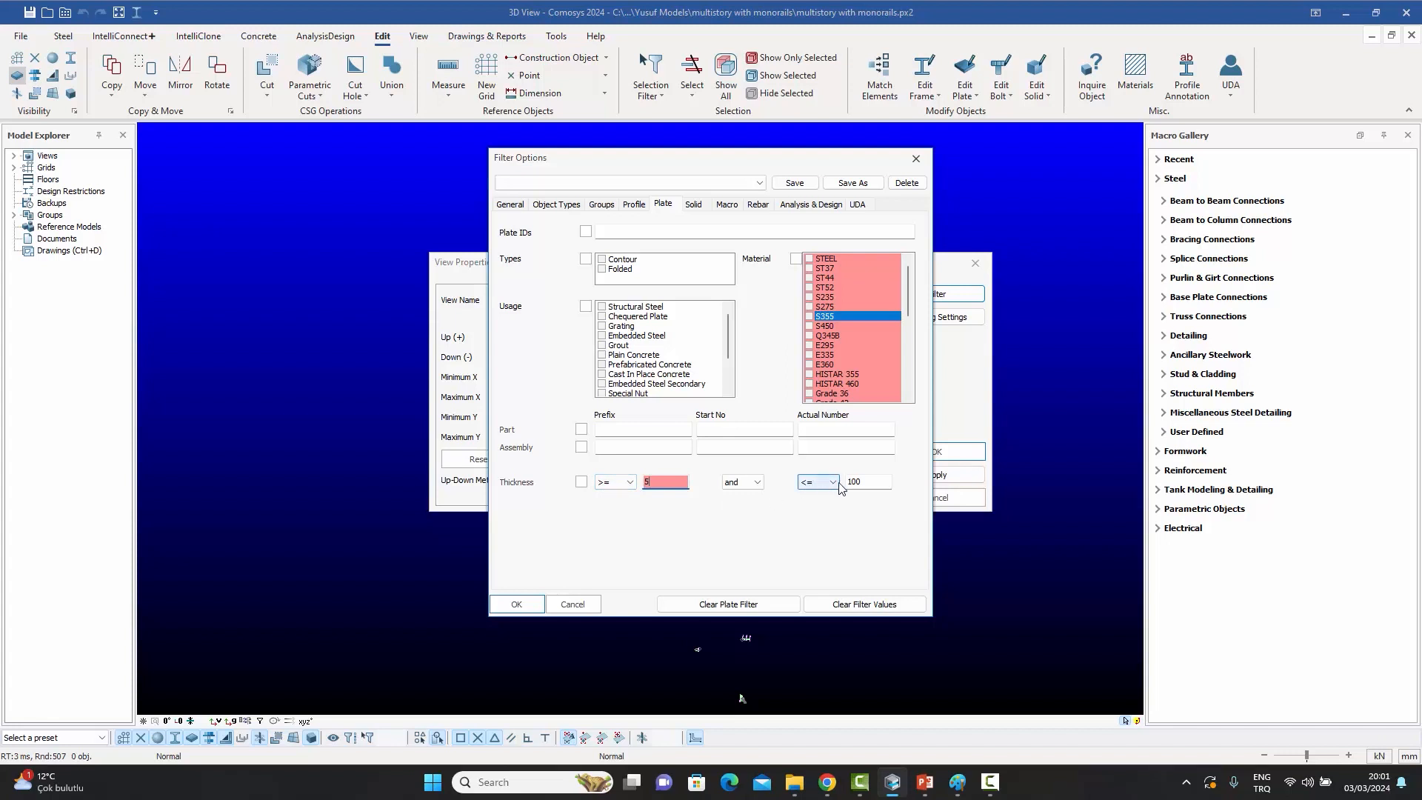
pyautogui.click(741, 491)
pyautogui.click(747, 503)
pyautogui.press('Tab')
pyautogui.press('Tab')
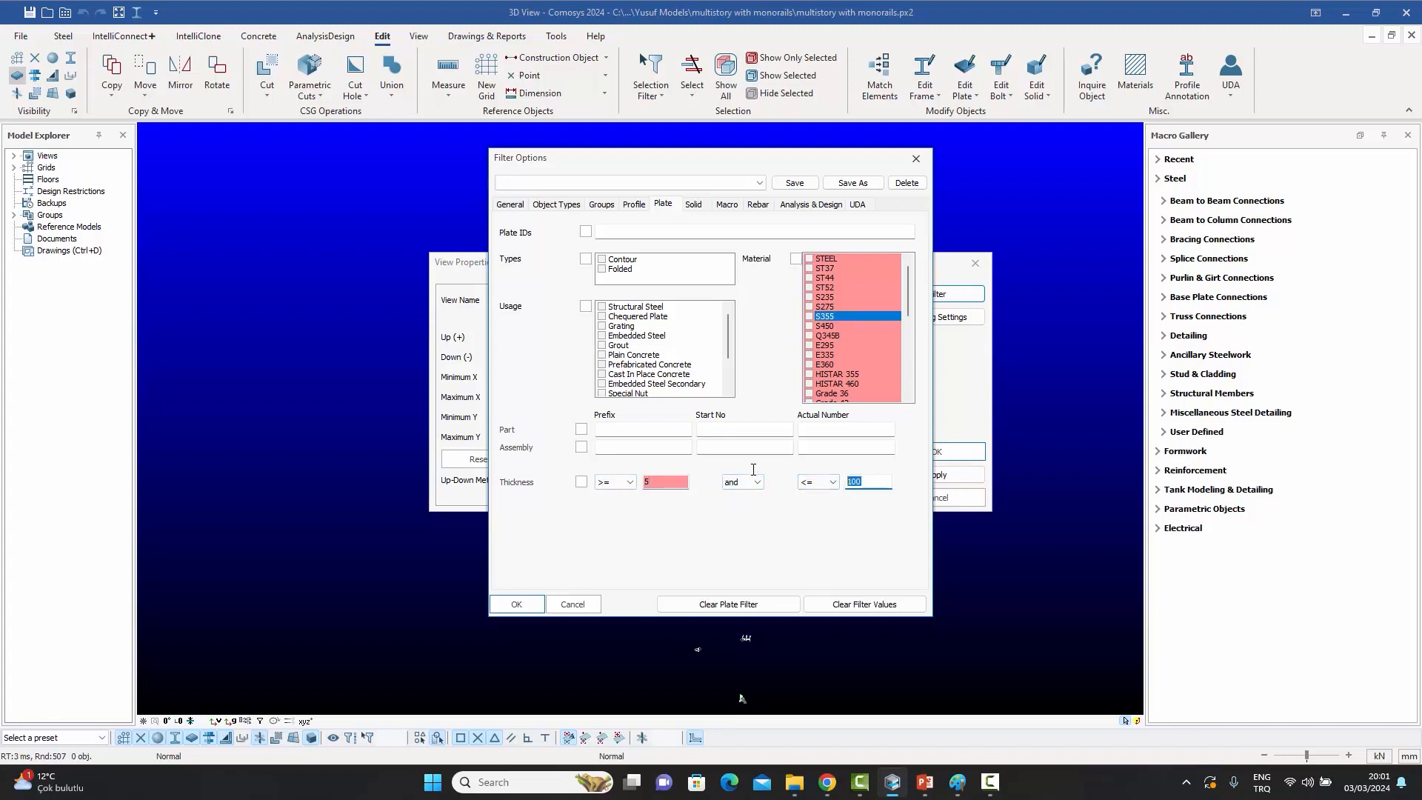
pyautogui.write('10')
pyautogui.click(837, 485)
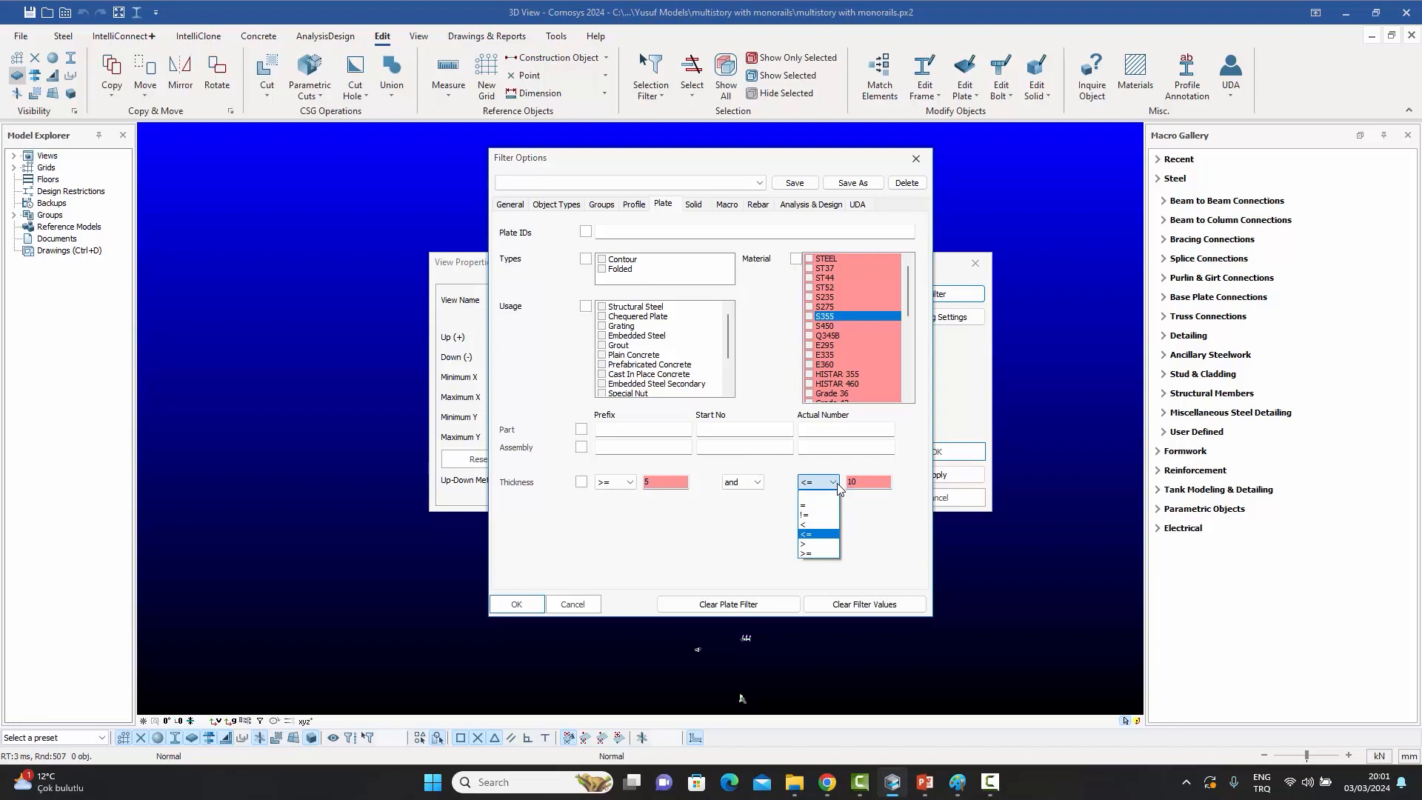
pyautogui.click(862, 532)
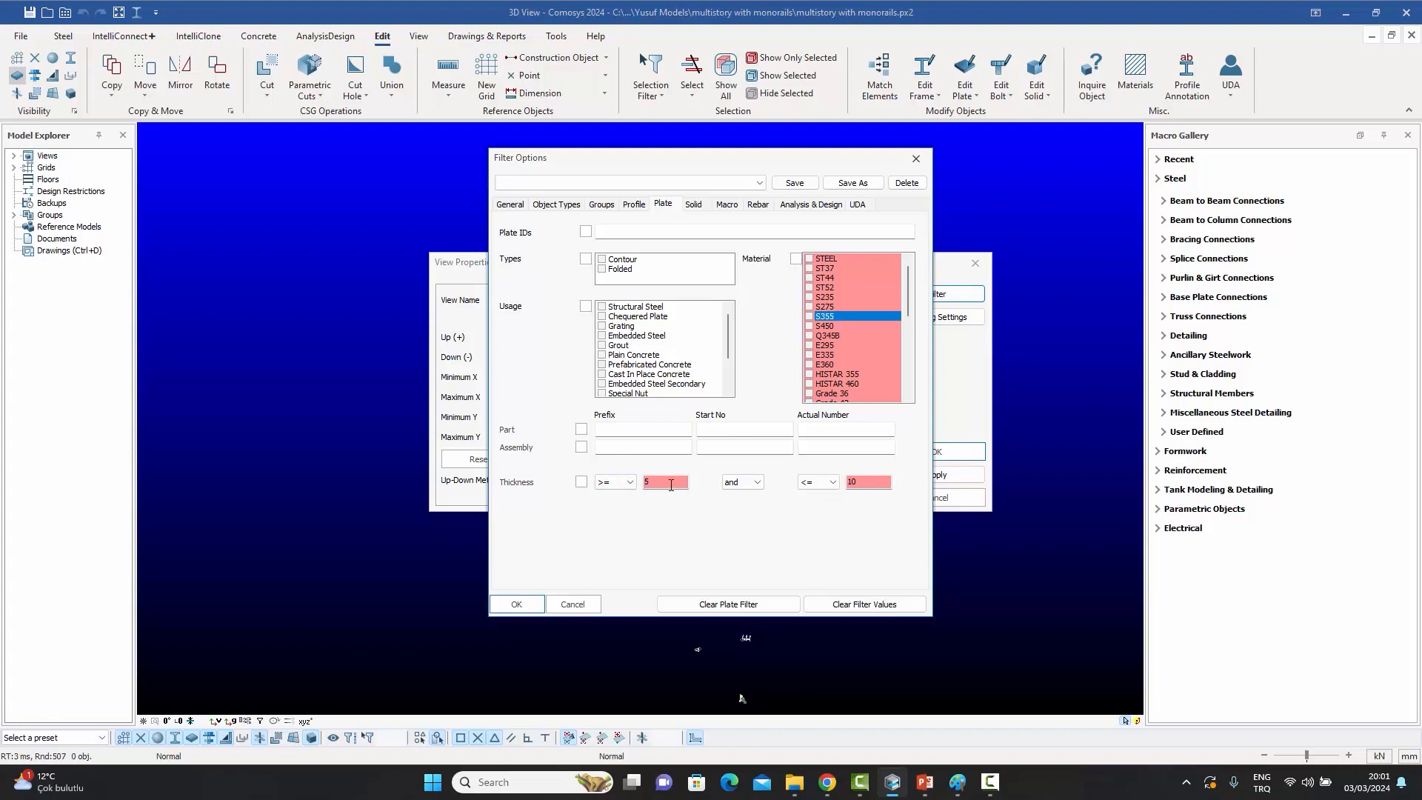
pyautogui.click(515, 604)
pyautogui.click(942, 452)
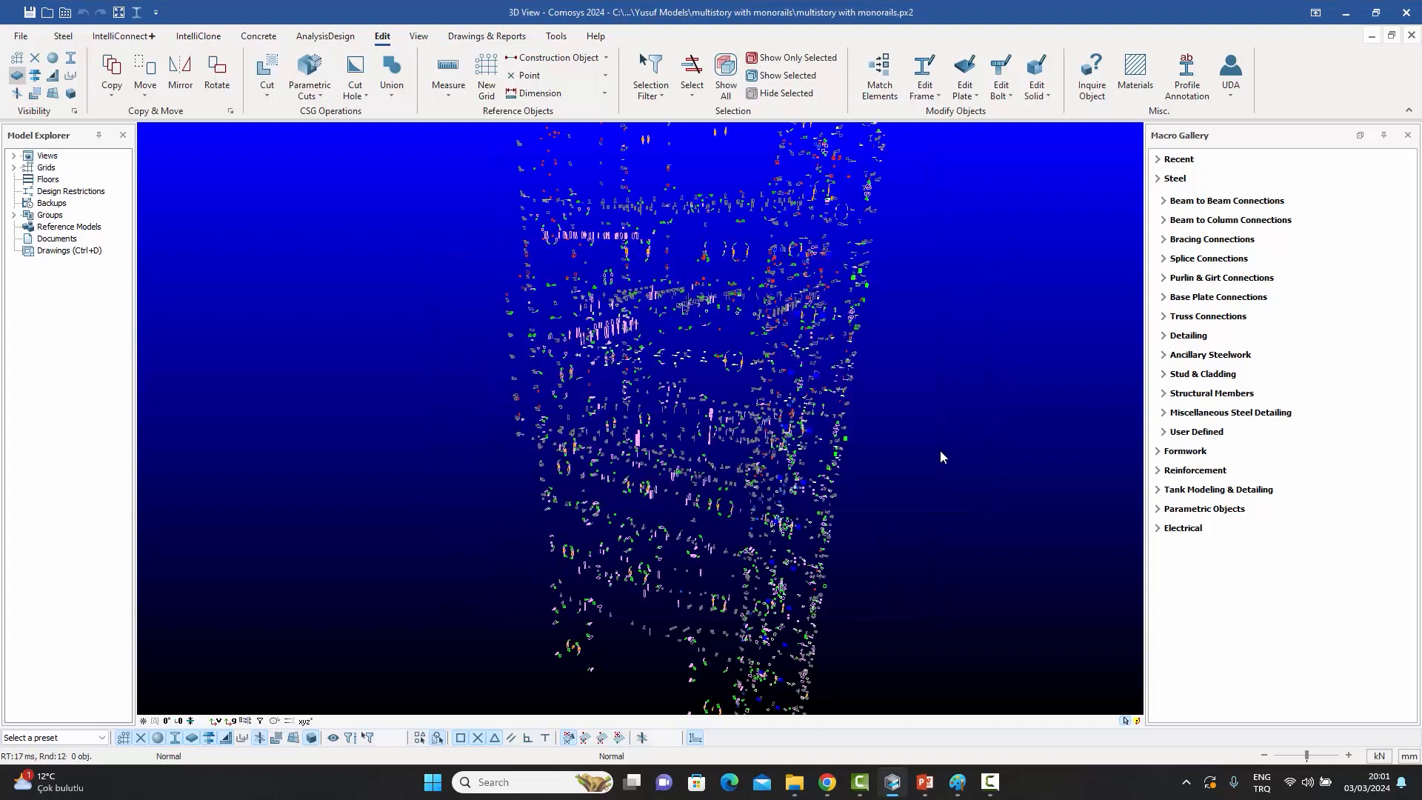
# - Check the thickness of a pink plate and inspect the properties of a gray connection plate in the filtered view
pyautogui.scroll(7, 723, 404)
pyautogui.scroll(8, 724, 407)
pyautogui.doubleClick(704, 422)
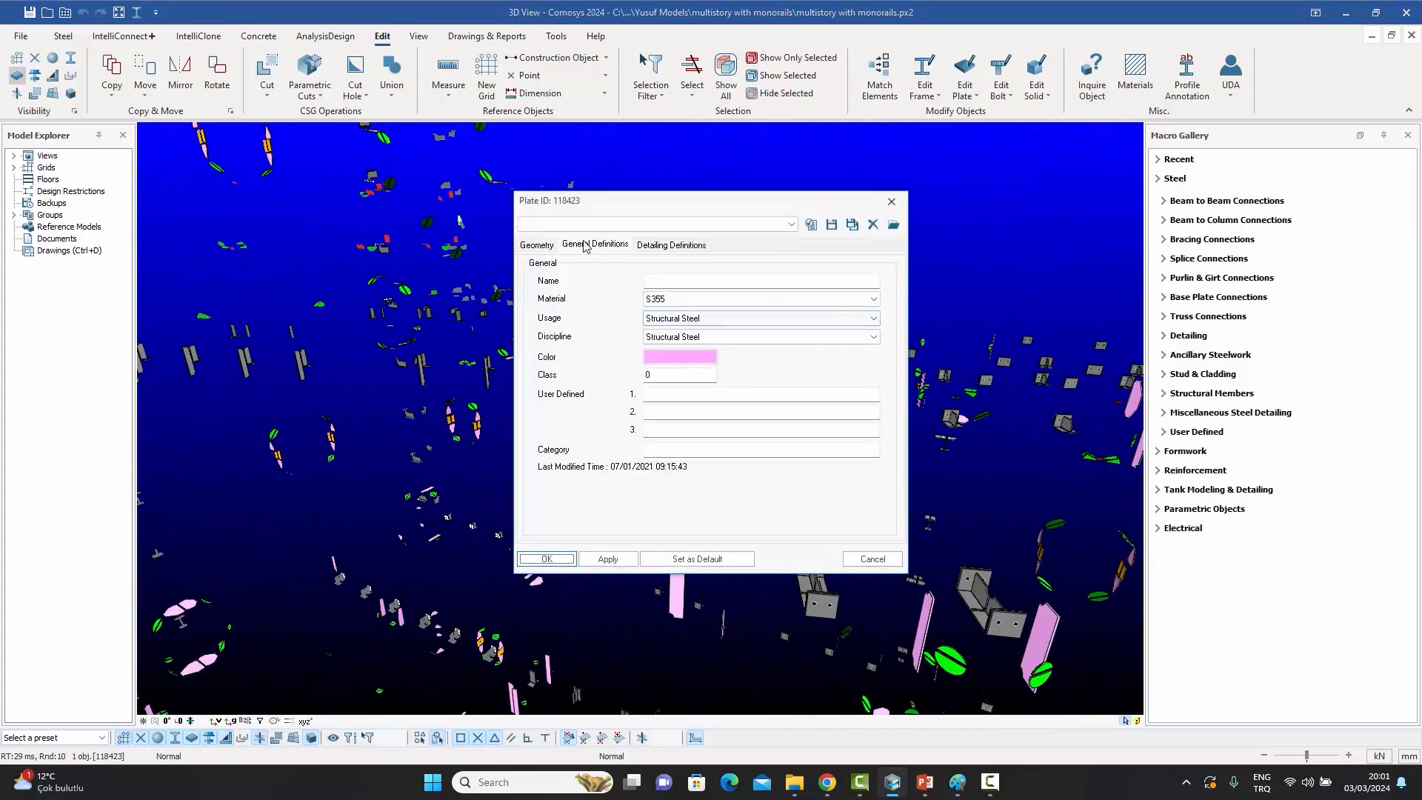
pyautogui.click(539, 245)
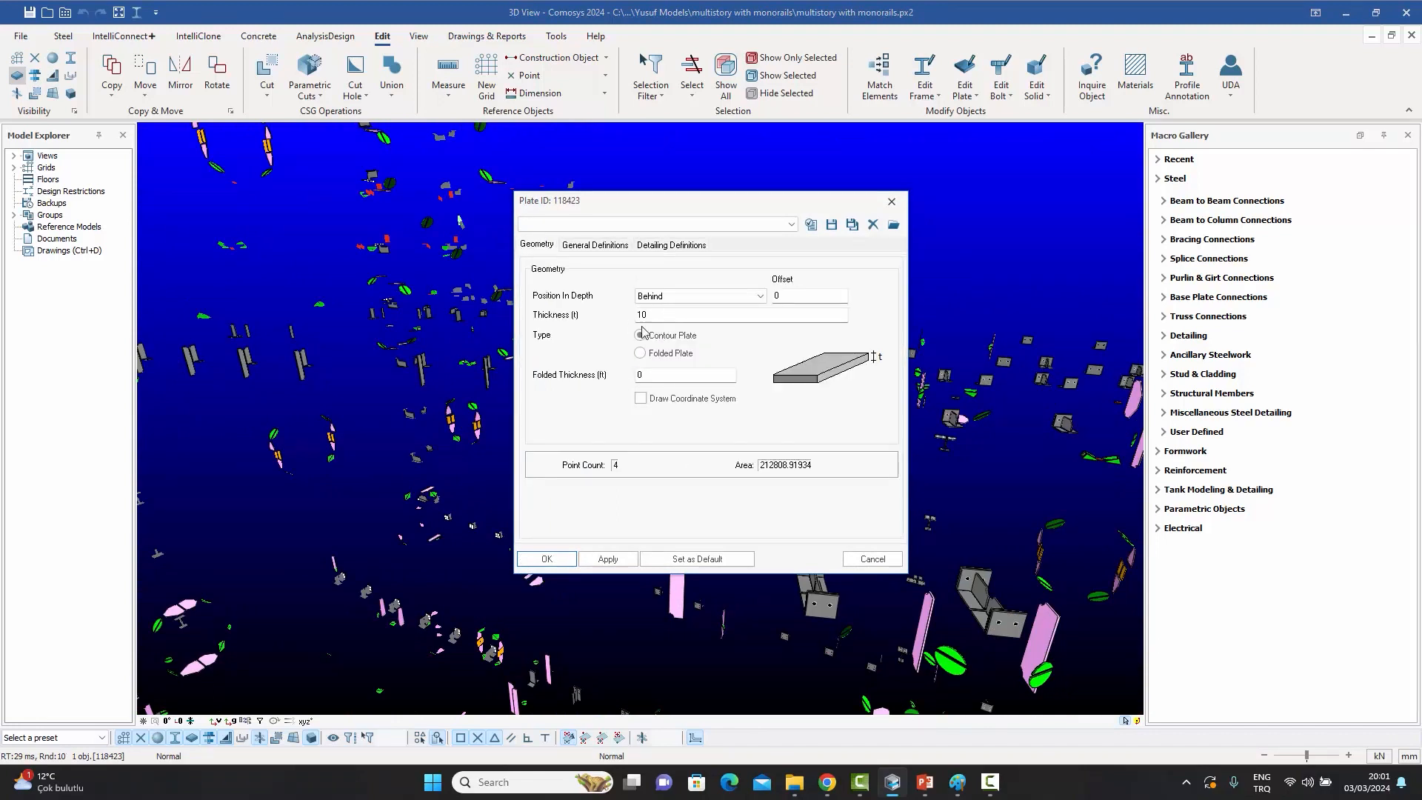
pyautogui.click(892, 202)
pyautogui.doubleClick(820, 613)
pyautogui.click(873, 560)
# - Check the thickness of the small pink plate next to the bright-green oval plates
pyautogui.scroll(4, 645, 379)
pyautogui.scroll(3, 670, 441)
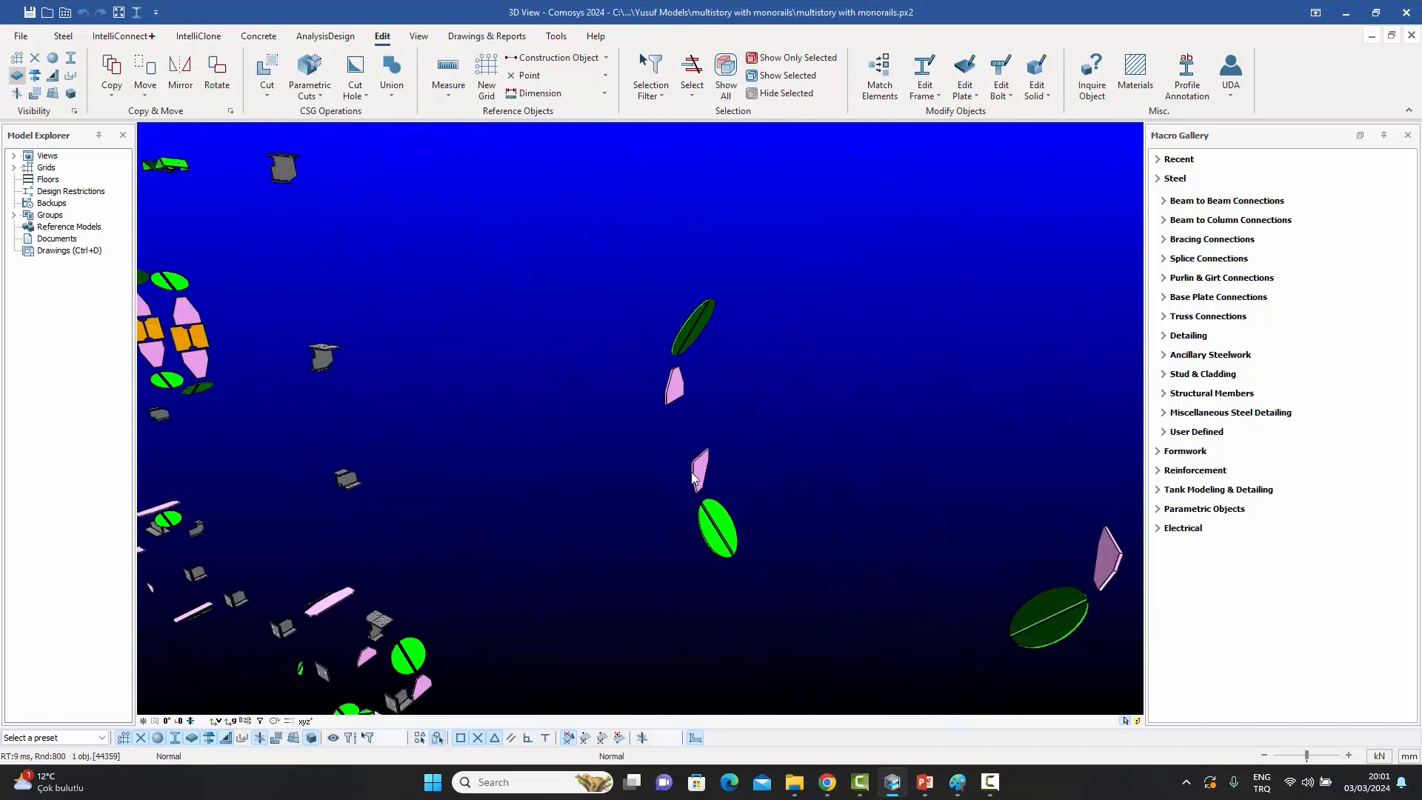
pyautogui.scroll(3, 701, 469)
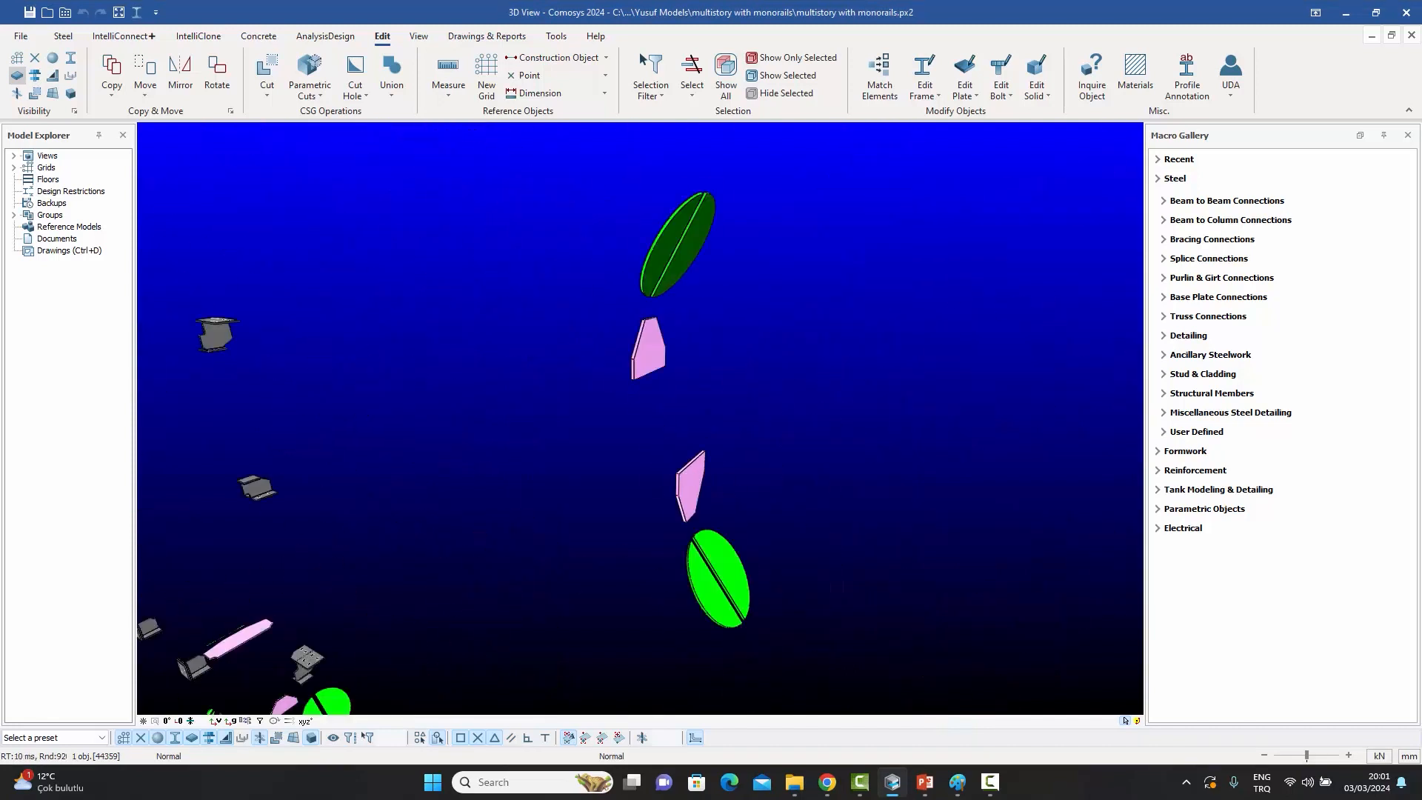
pyautogui.doubleClick(694, 471)
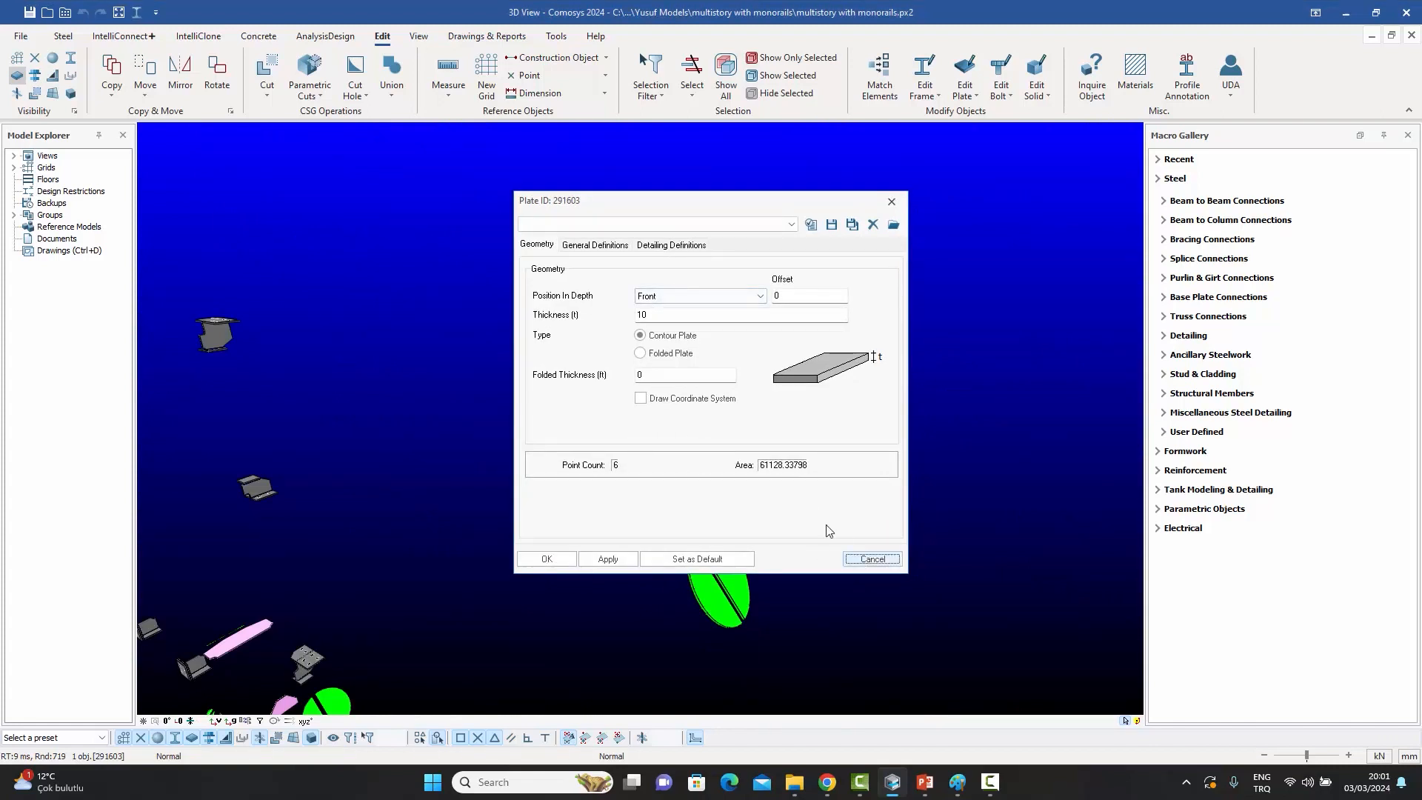
pyautogui.click(872, 559)
pyautogui.scroll(-5, 696, 400)
pyautogui.press('Escape')
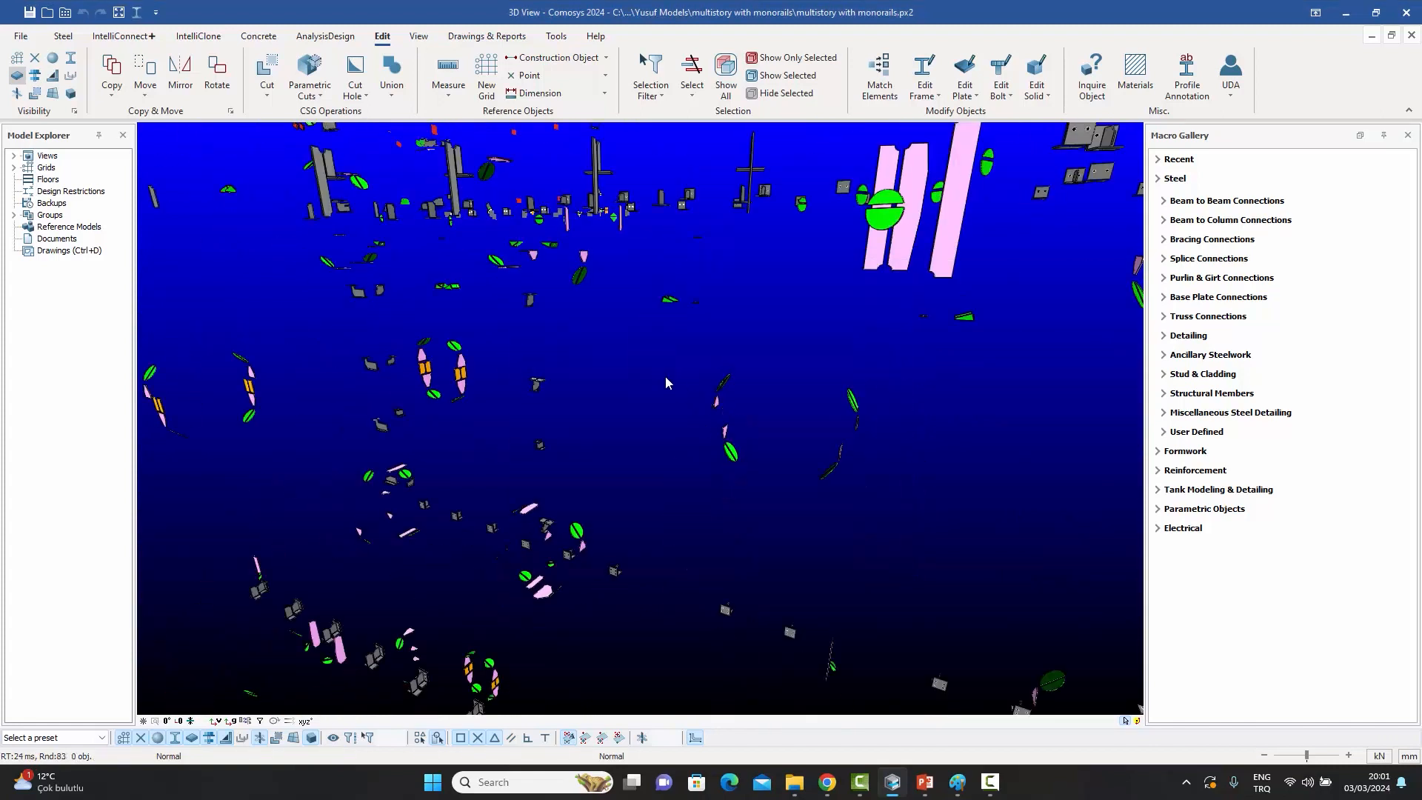
# - Invert the plate filter's thickness criterion to exclude the 5 to 10 range and accept the view properties
pyautogui.doubleClick(652, 376)
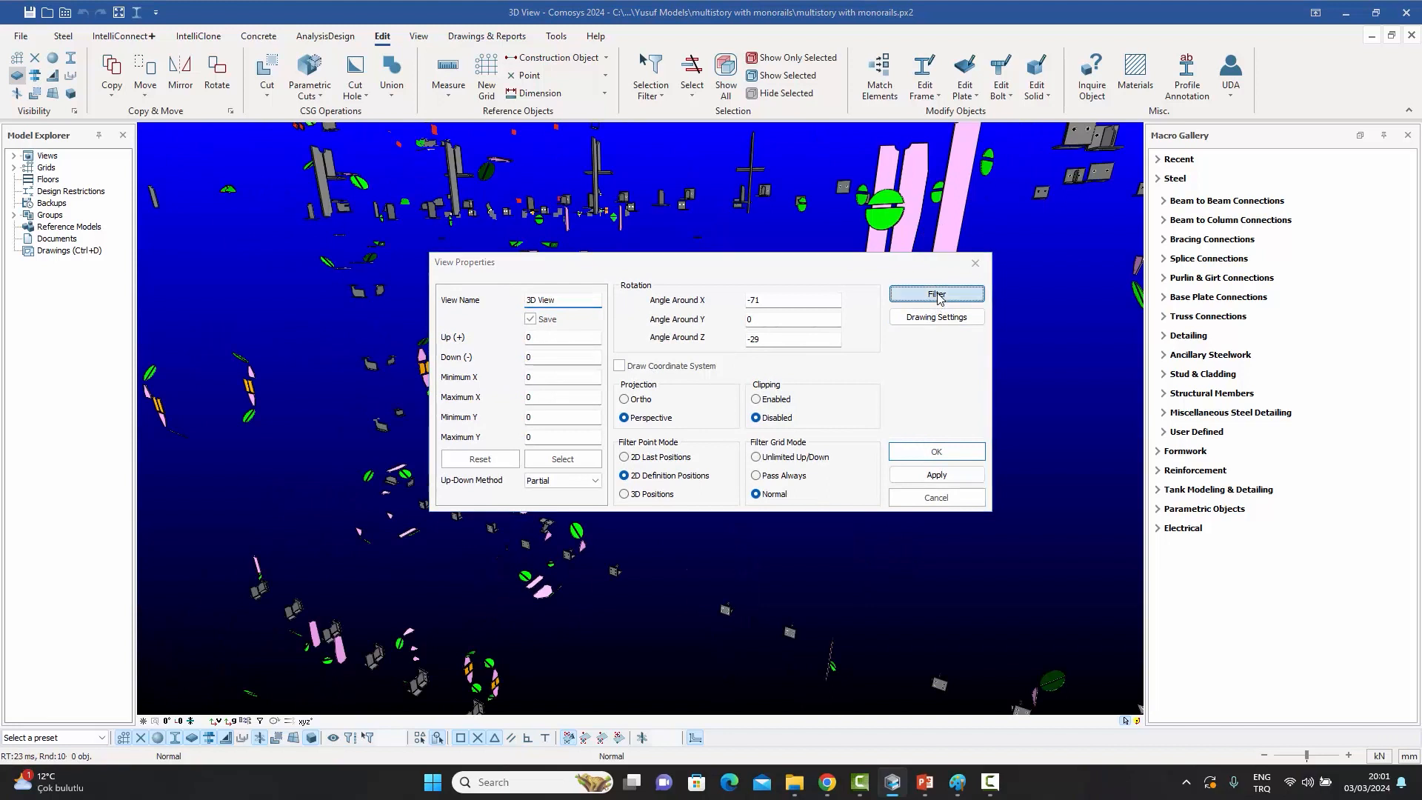
pyautogui.click(957, 294)
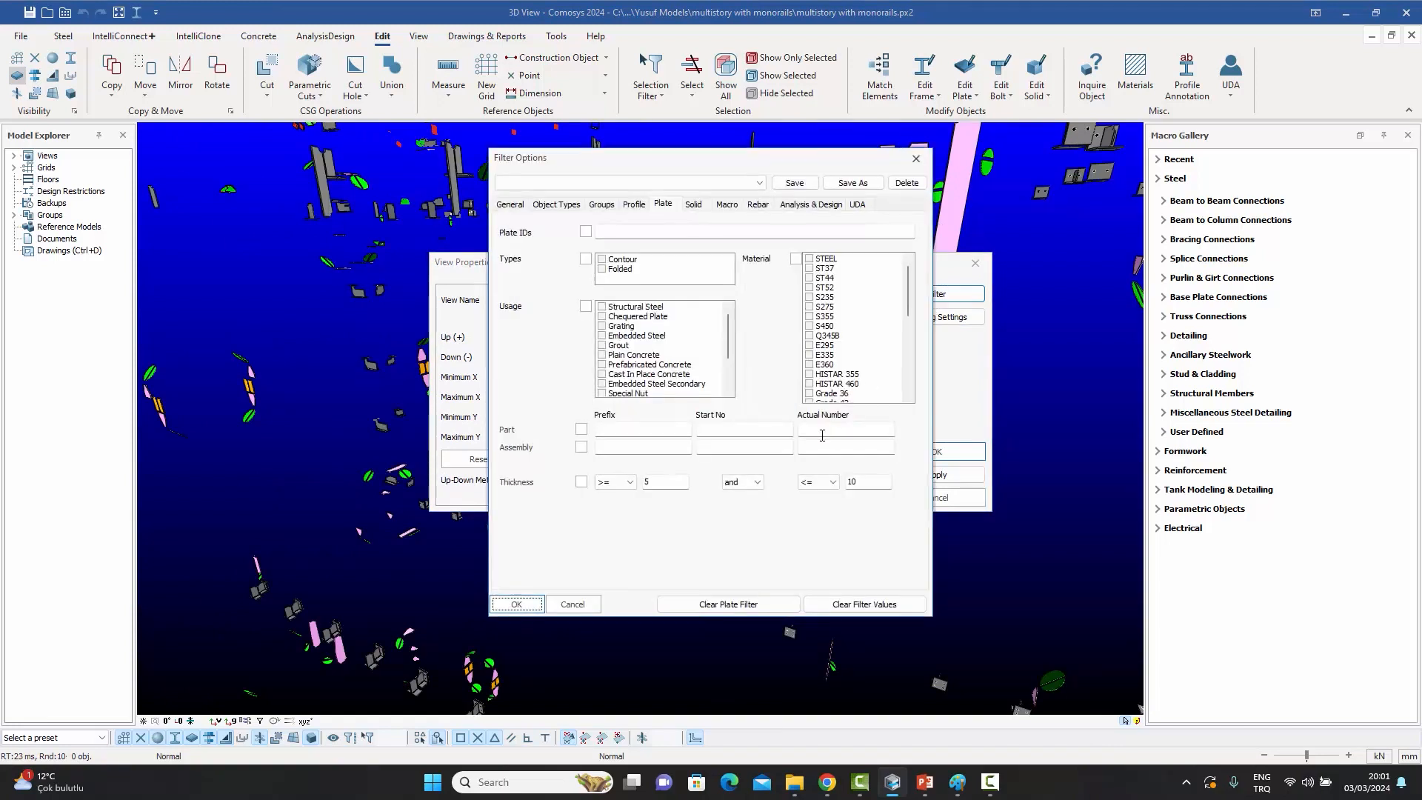
pyautogui.click(582, 483)
pyautogui.click(521, 603)
pyautogui.click(936, 451)
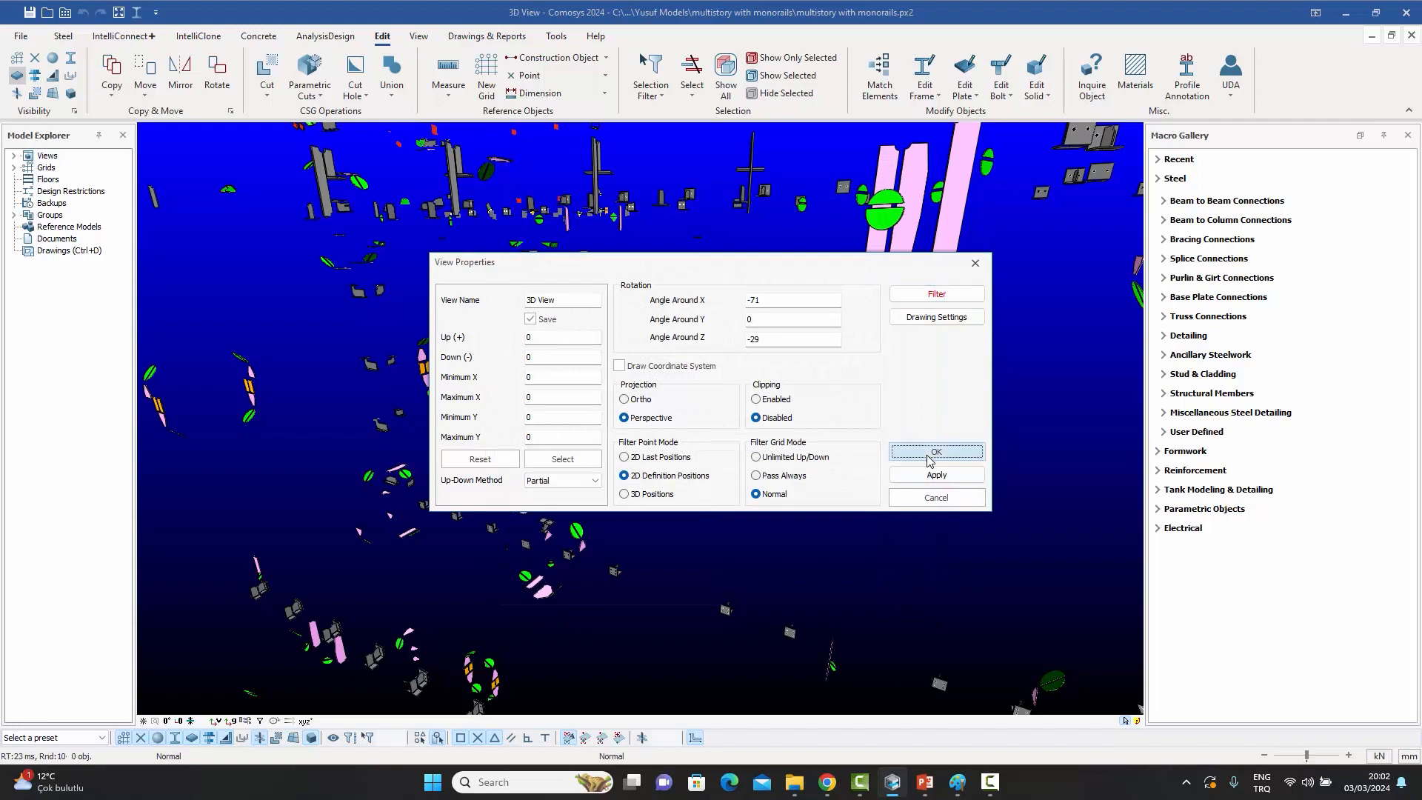
# - Check the thickness of a light-green gusset plate and reopen the 3D view's filter options
pyautogui.doubleClick(789, 400)
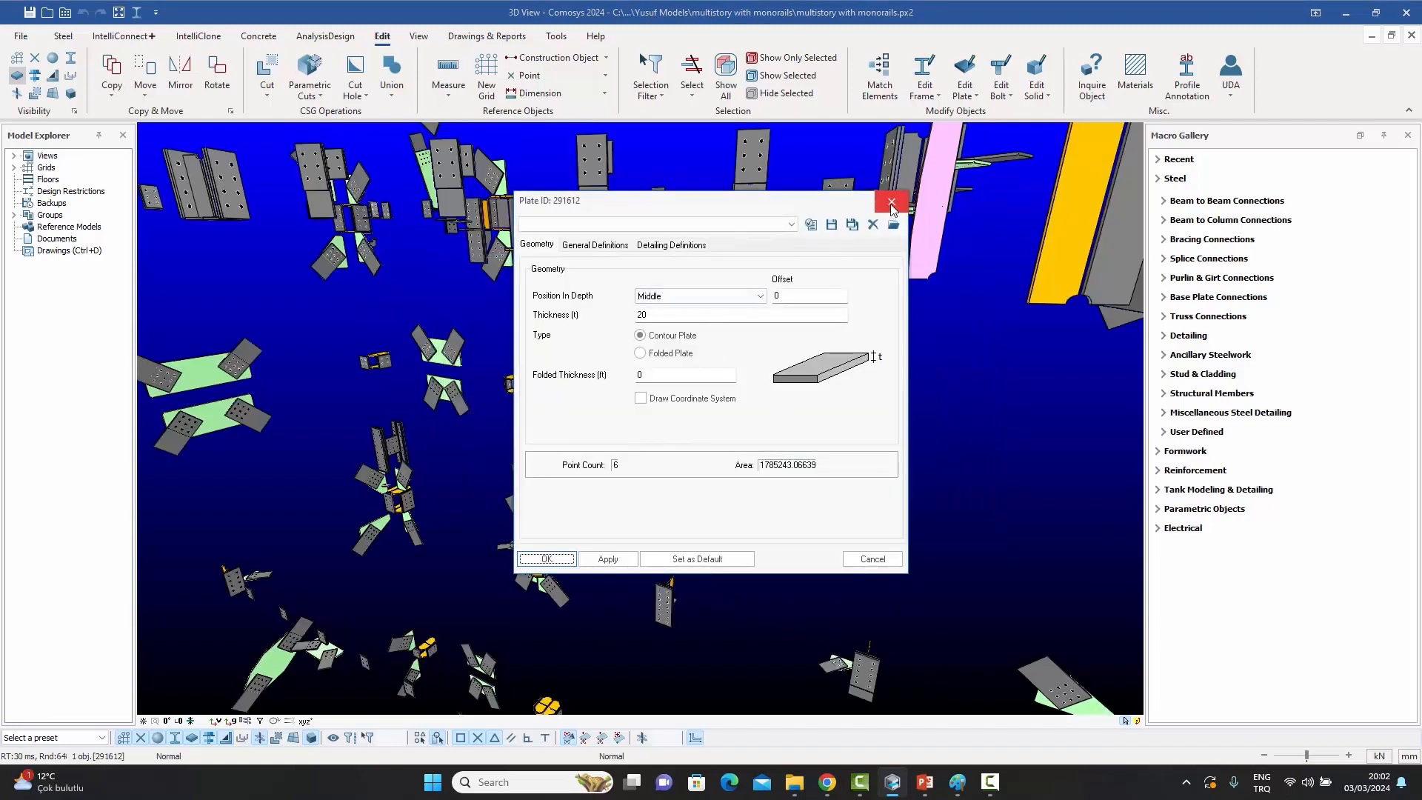
pyautogui.click(891, 202)
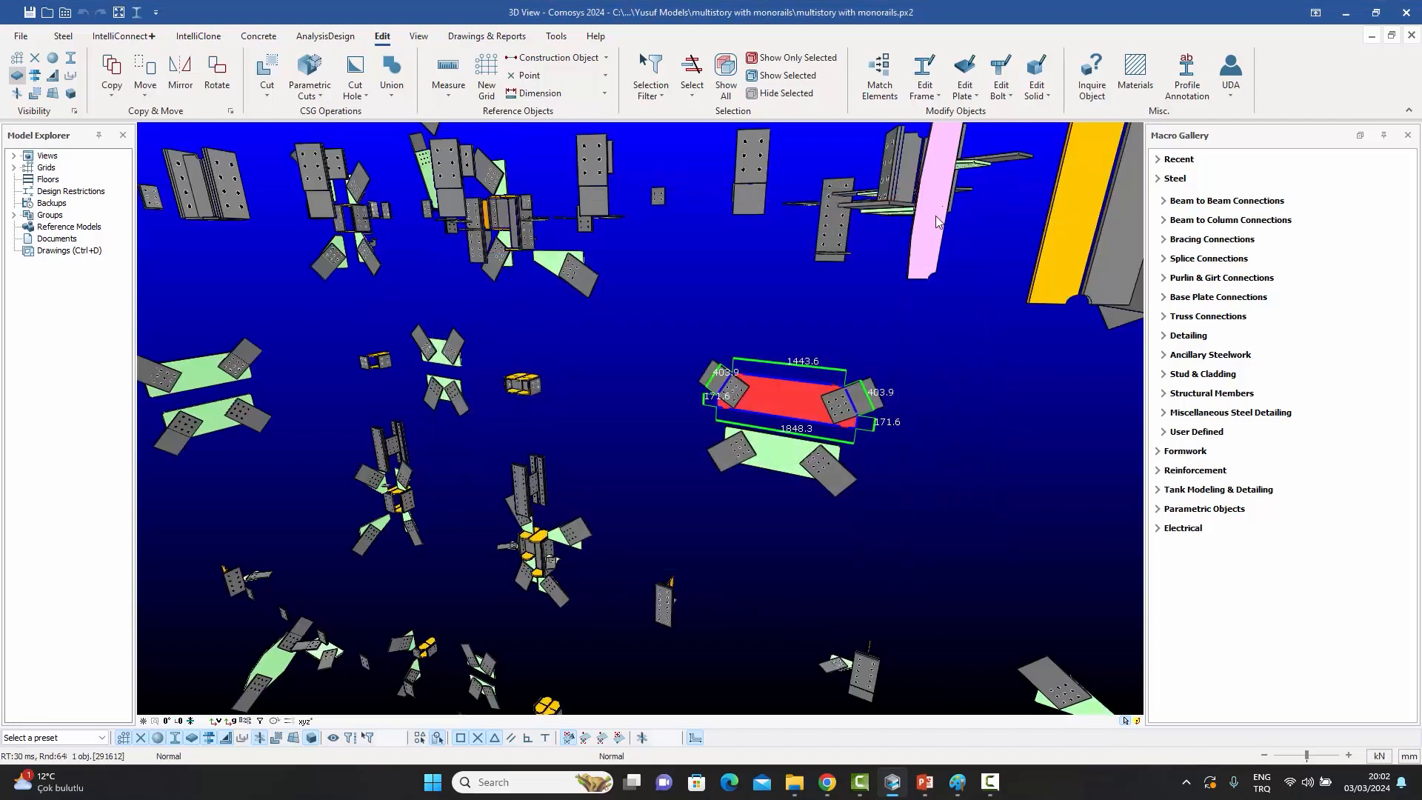
pyautogui.doubleClick(931, 363)
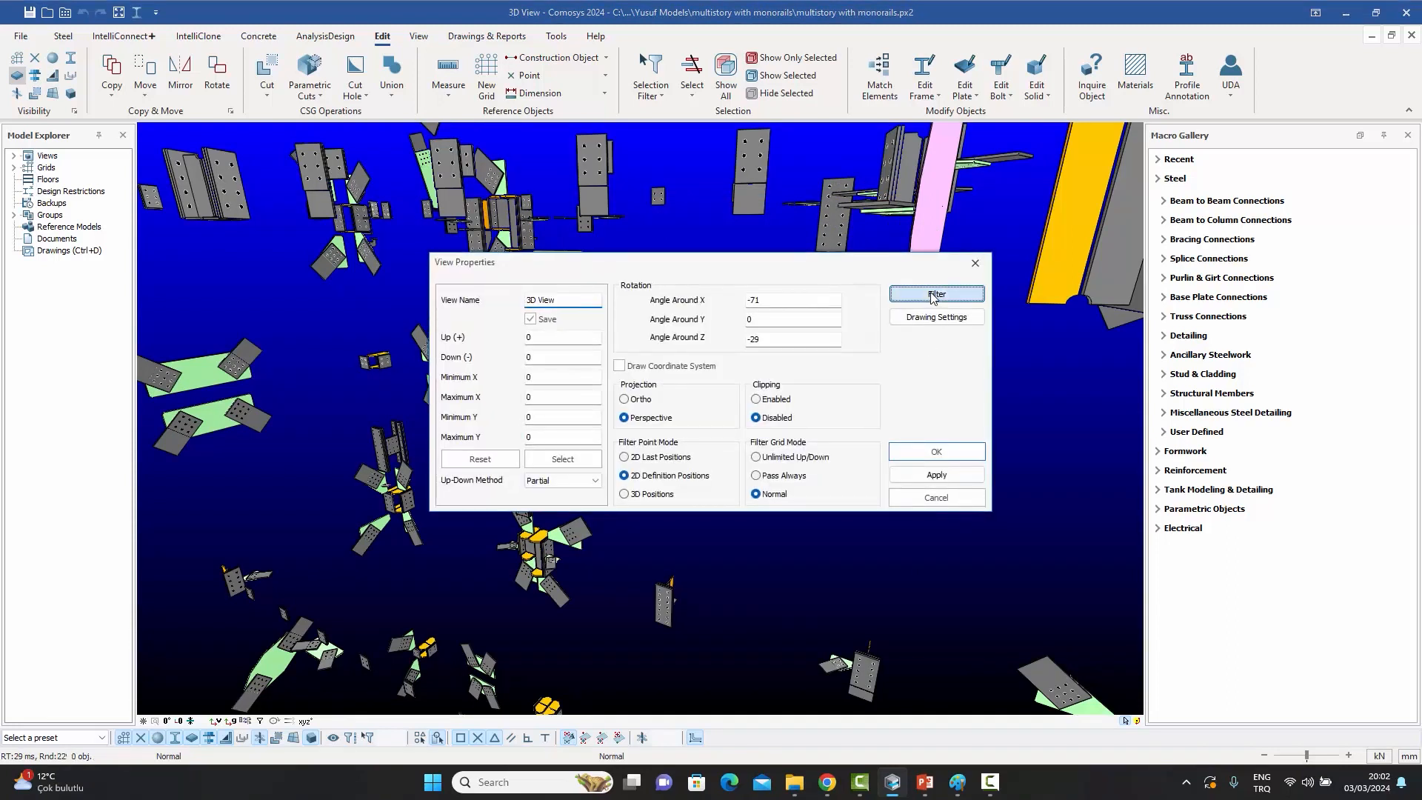
pyautogui.click(957, 295)
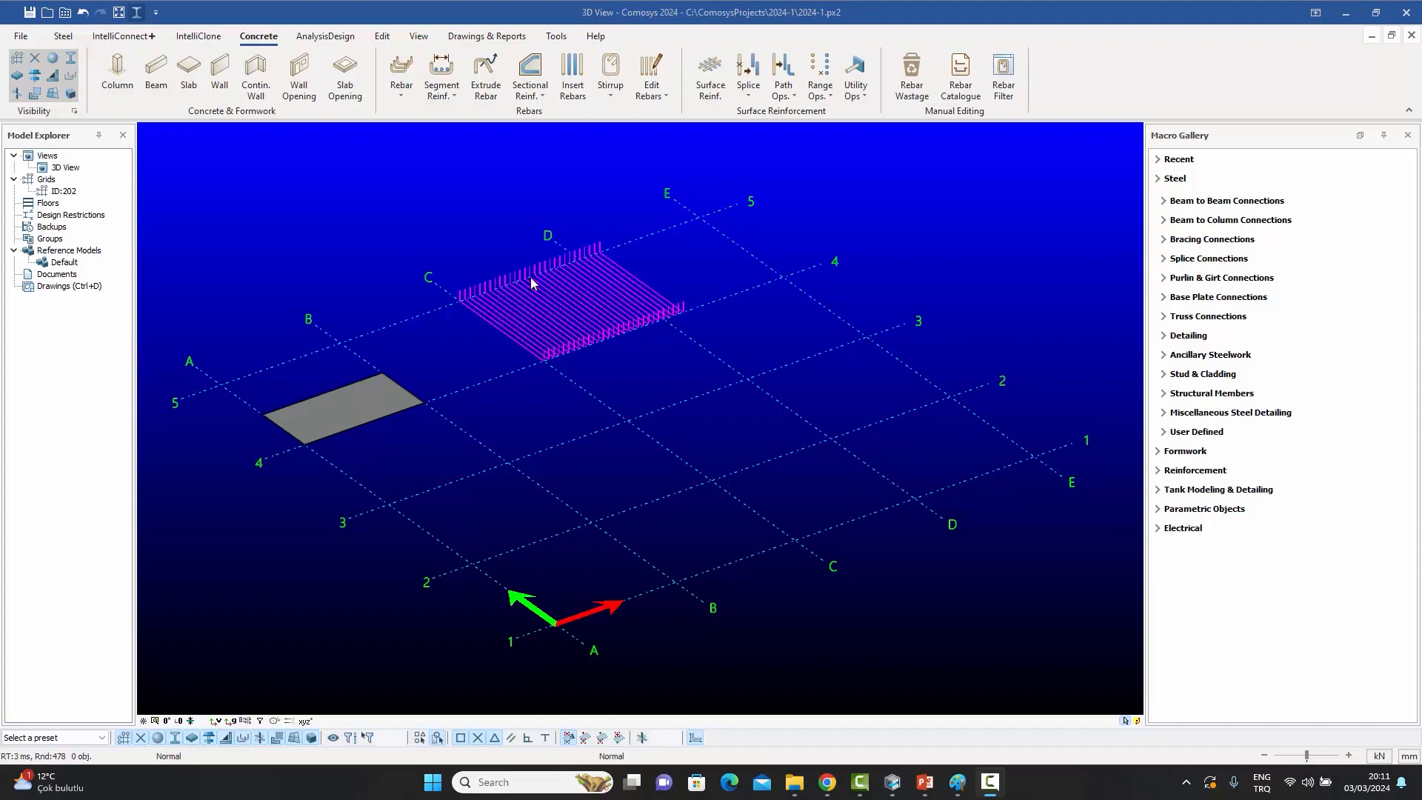
# - In the 2024-1 model, examine the point editing tools at a corner of the gray rectangular element between grids A and B
pyautogui.click(345, 403)
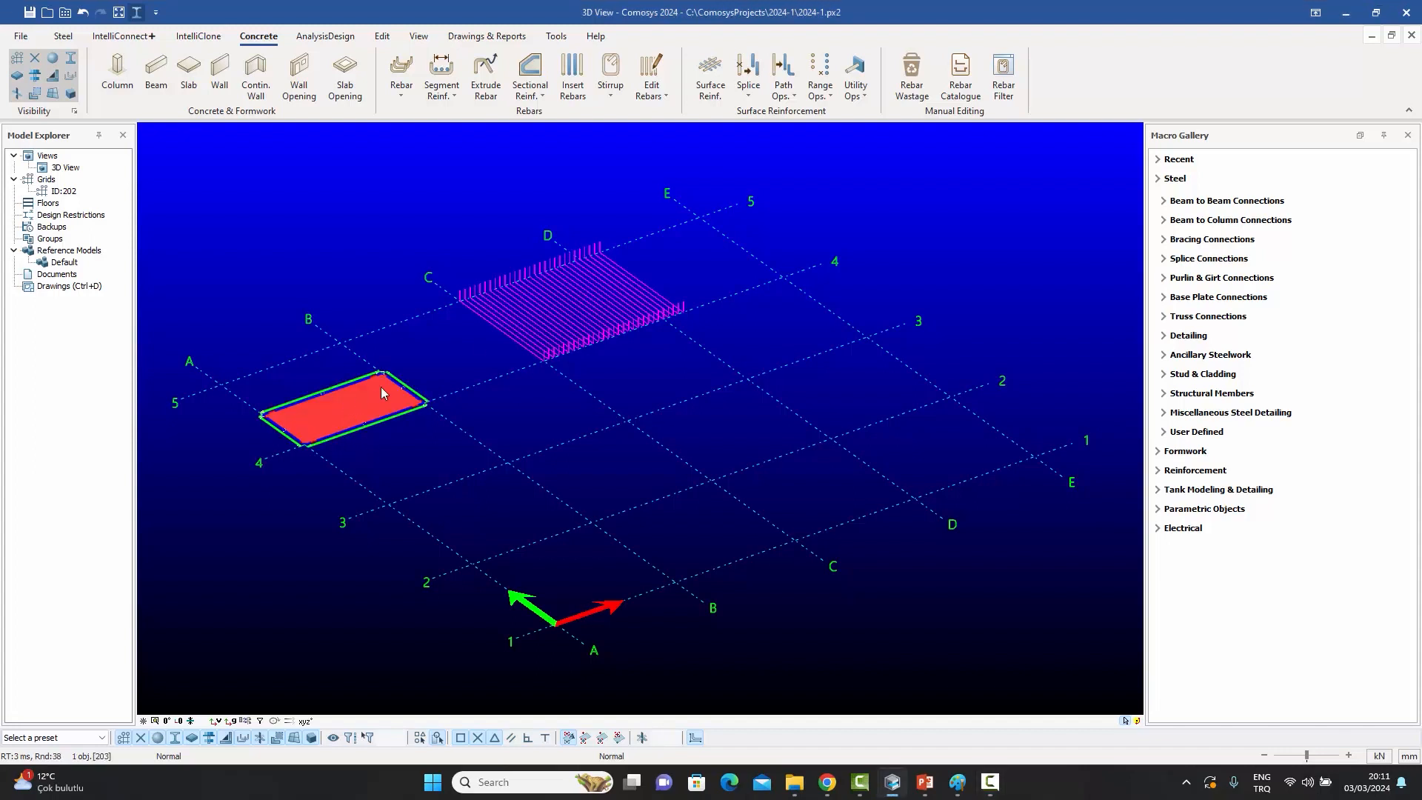
pyautogui.scroll(5, 380, 388)
pyautogui.click(383, 405)
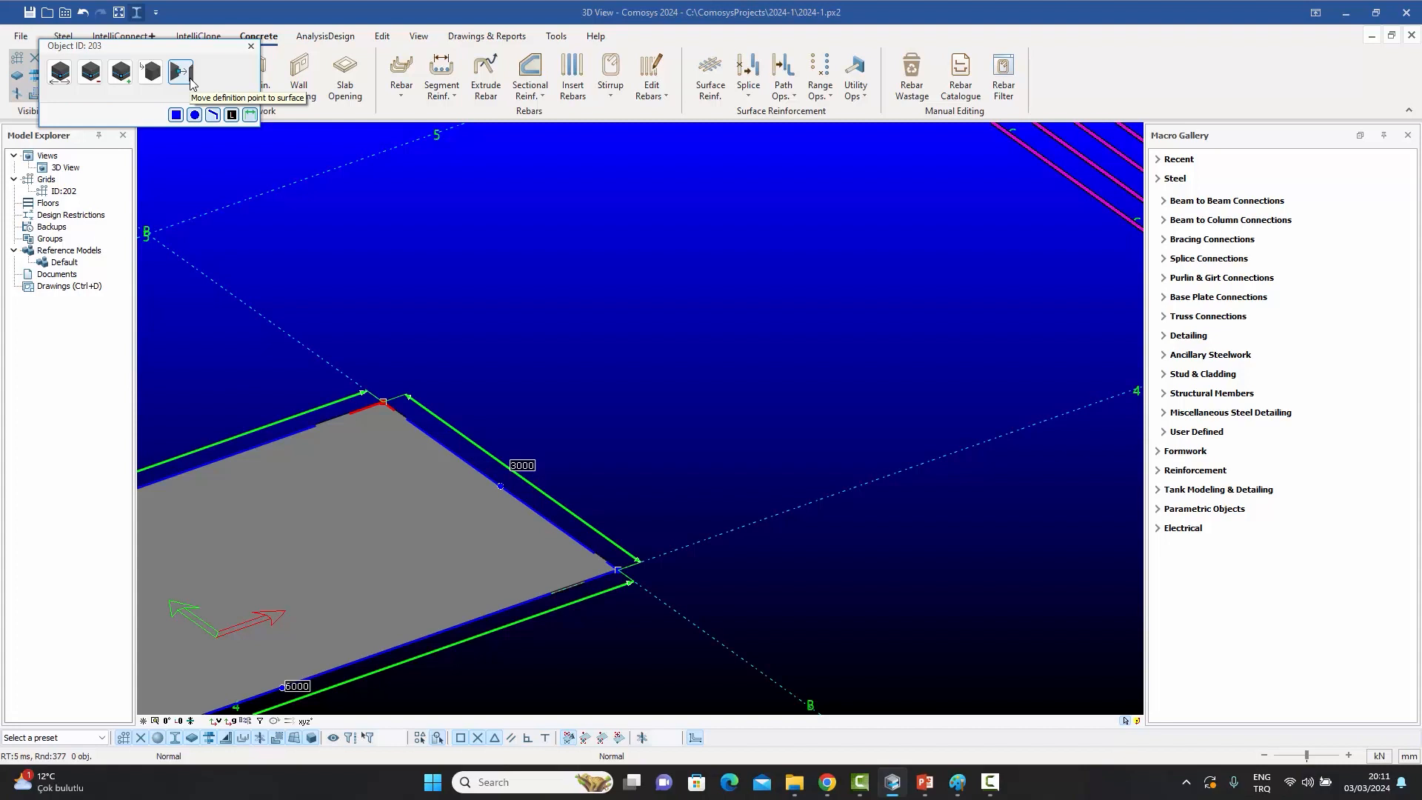
pyautogui.click(546, 330)
pyautogui.scroll(-3, 517, 460)
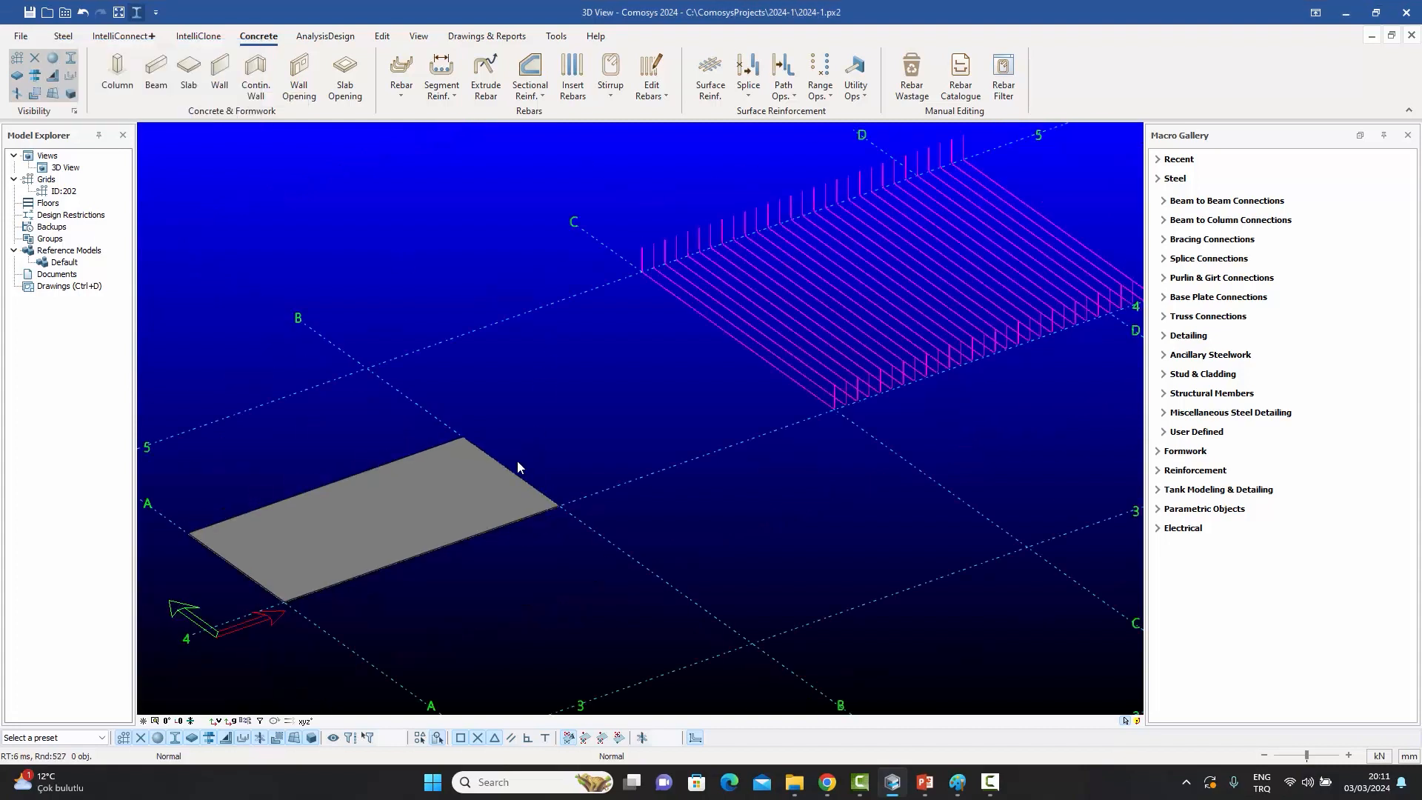
# - Select the rebar group between grids C and D and examine its editing handles and segment dimensions
pyautogui.click(743, 333)
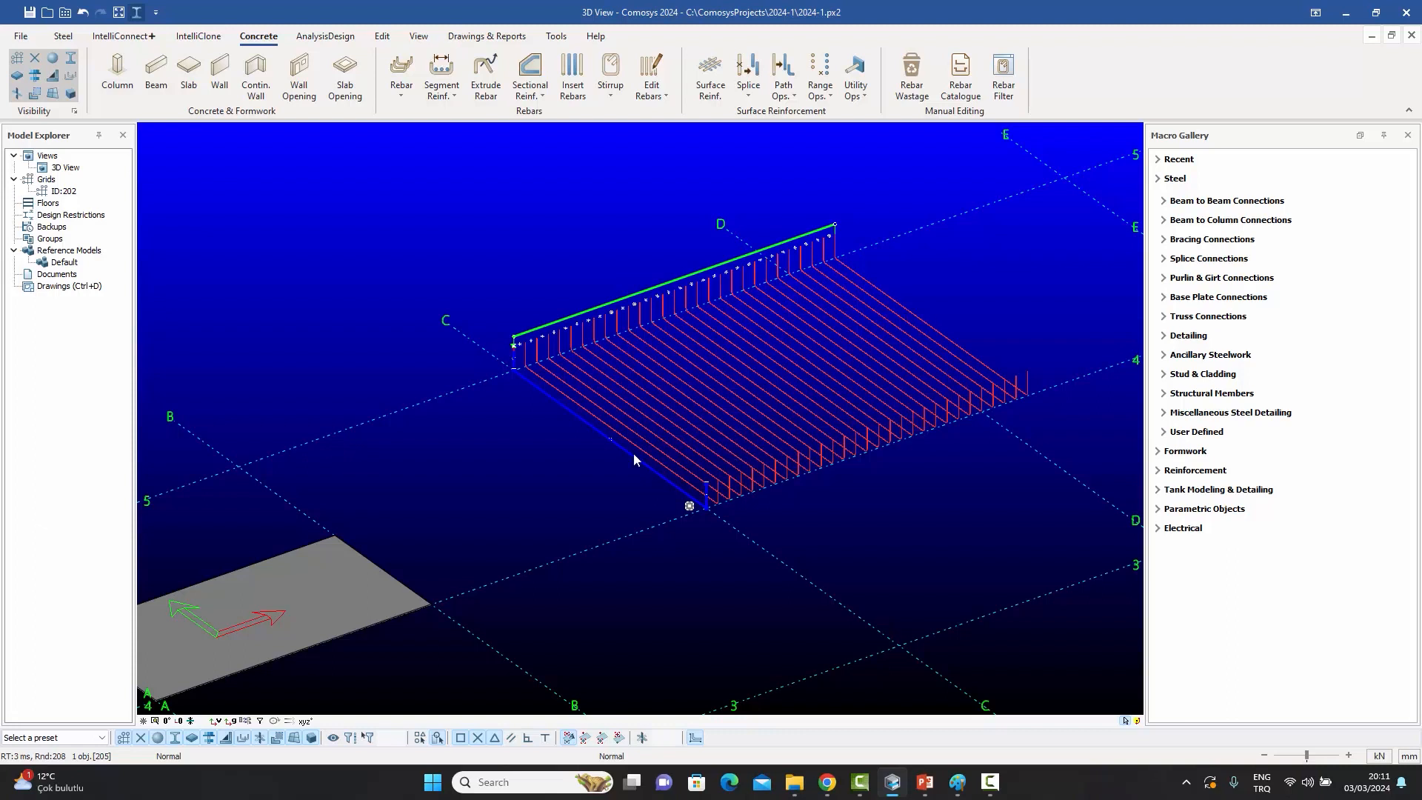
pyautogui.scroll(3, 615, 433)
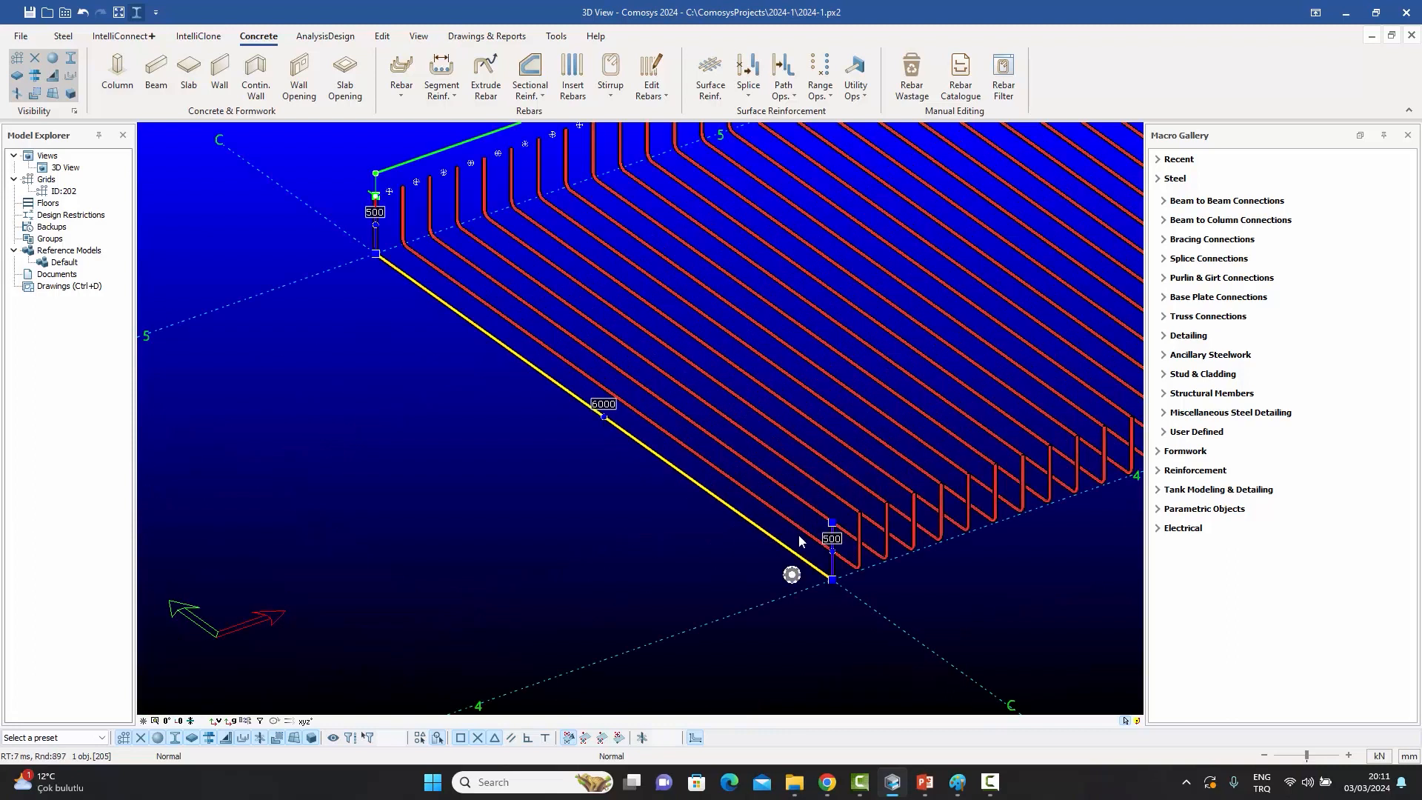
pyautogui.scroll(-7, 564, 435)
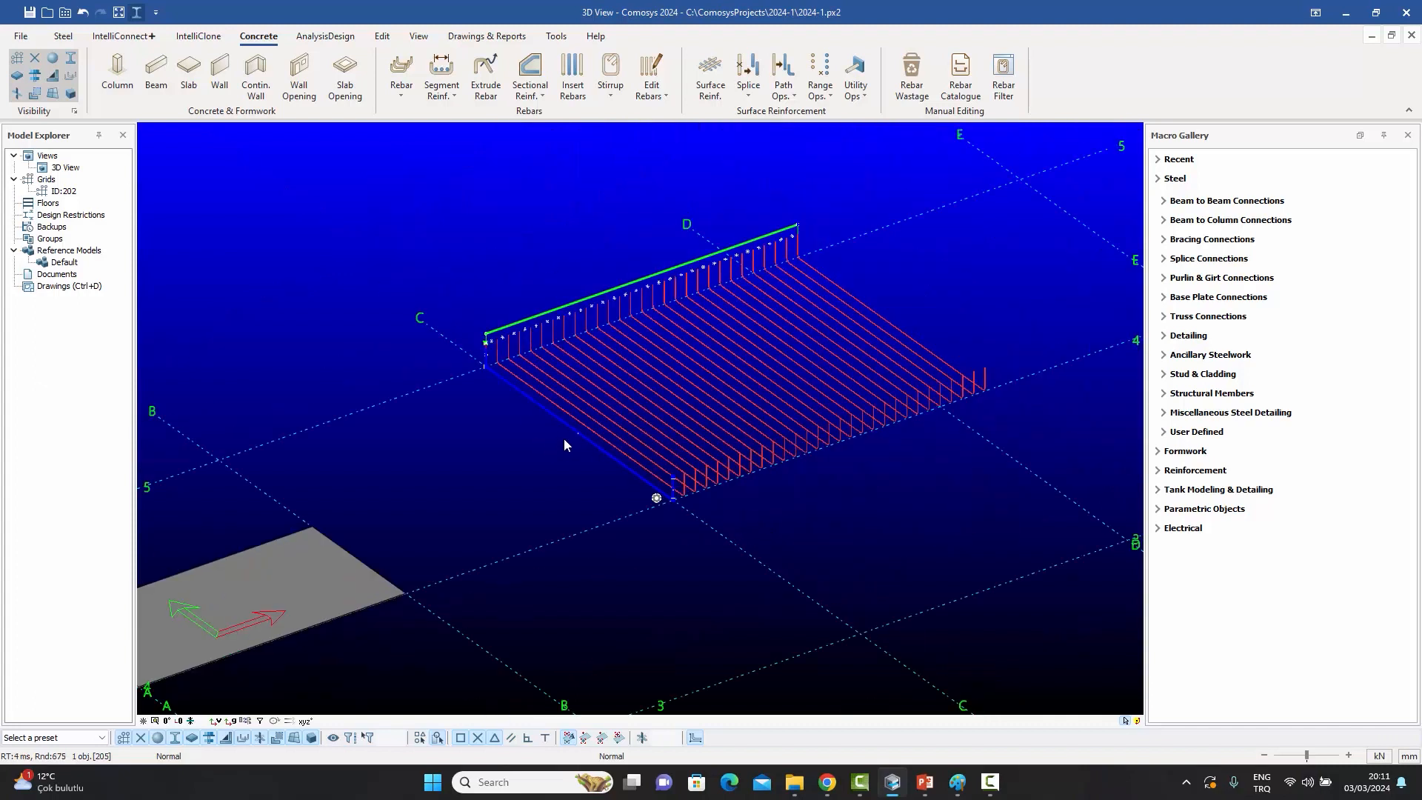
pyautogui.moveTo(566, 433); pyautogui.dragTo(580, 309, button='middle')
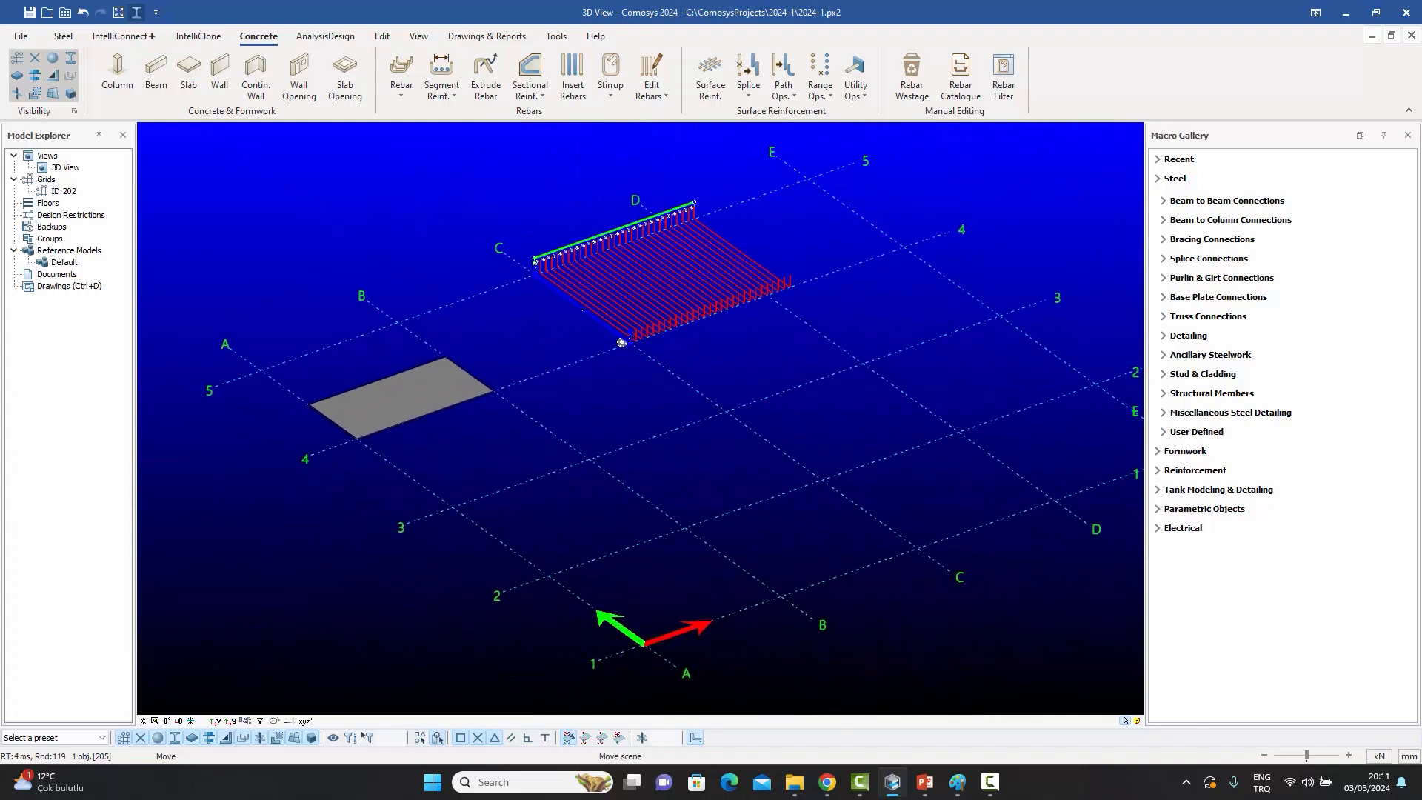
pyautogui.press('Escape')
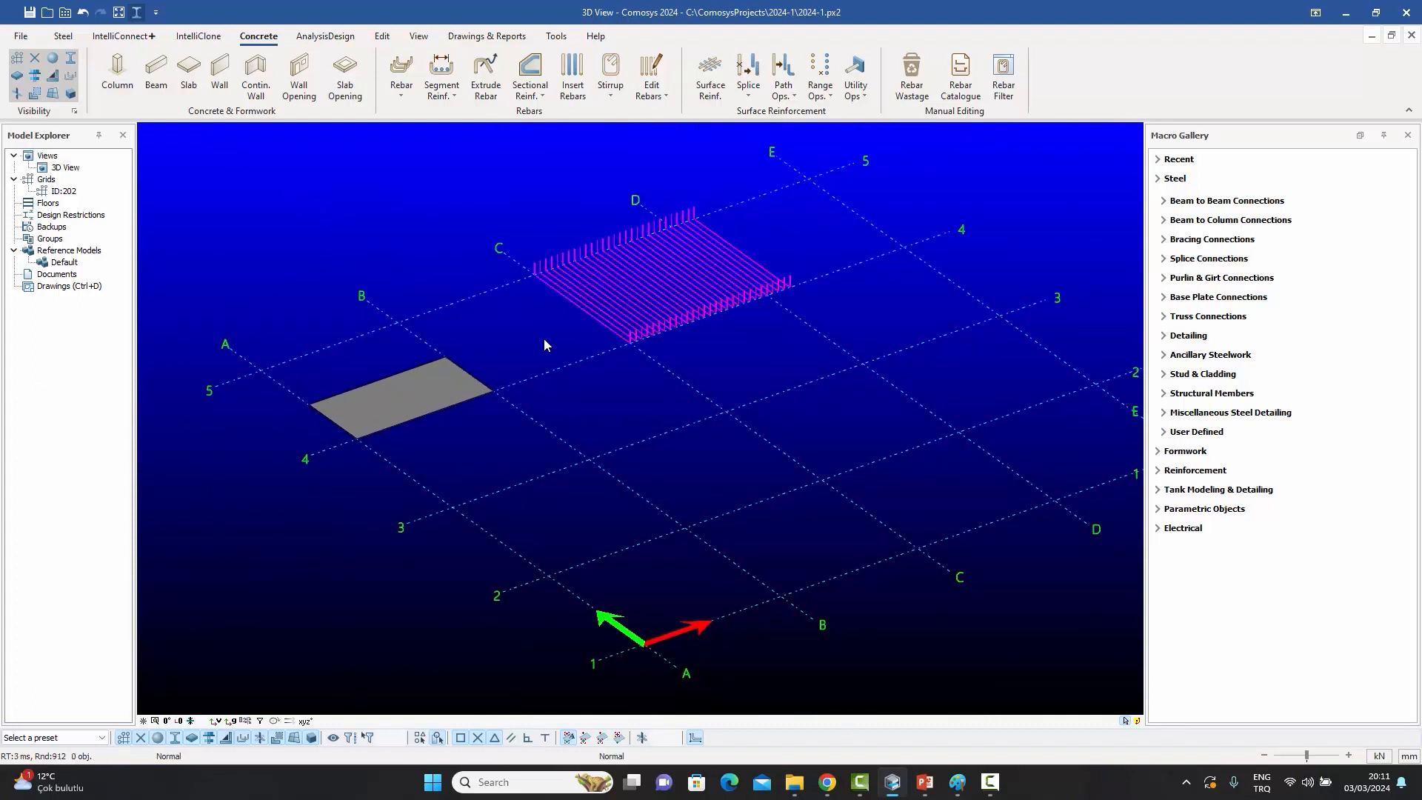
# - Create a steel beam along grid 2 from grid A to grid B
pyautogui.click(63, 35)
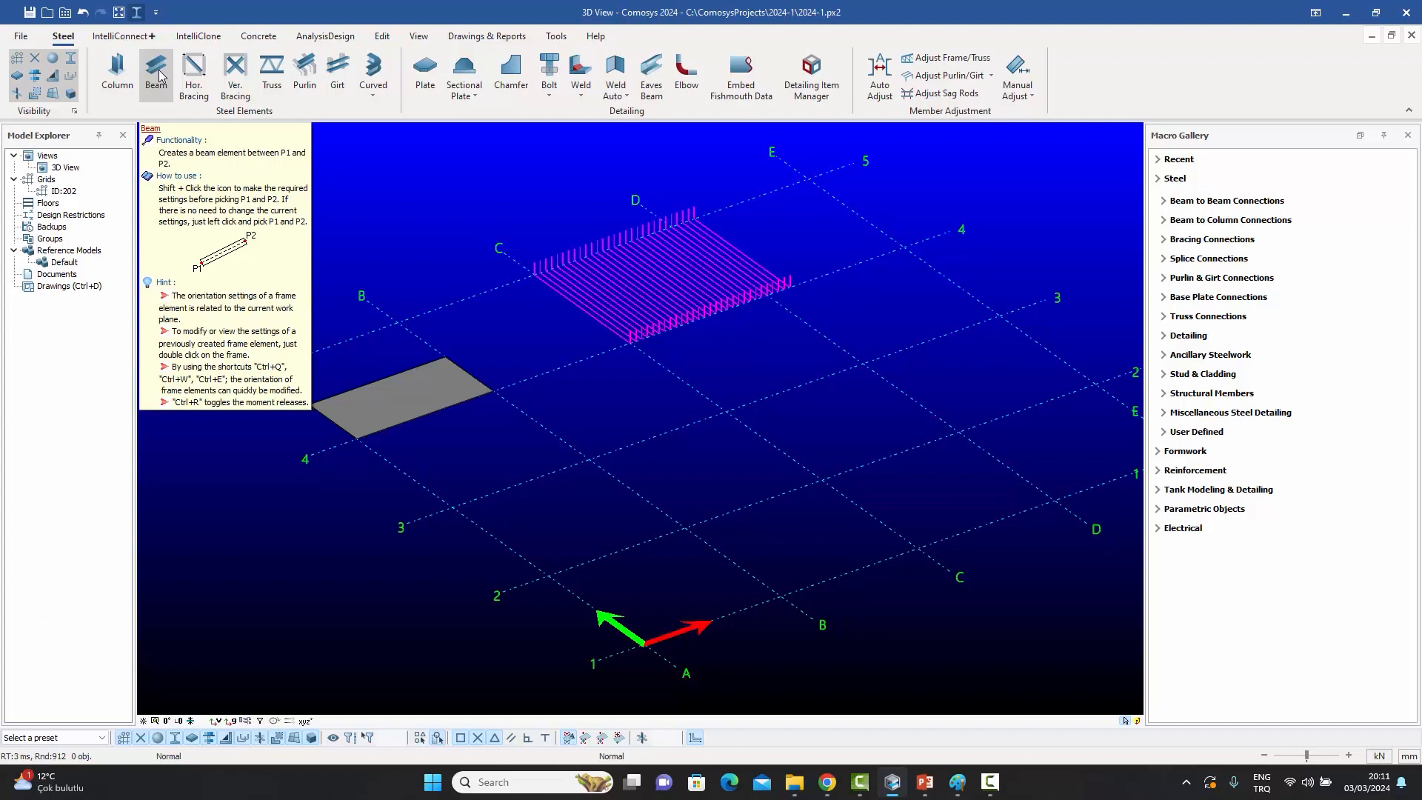
pyautogui.click(158, 74)
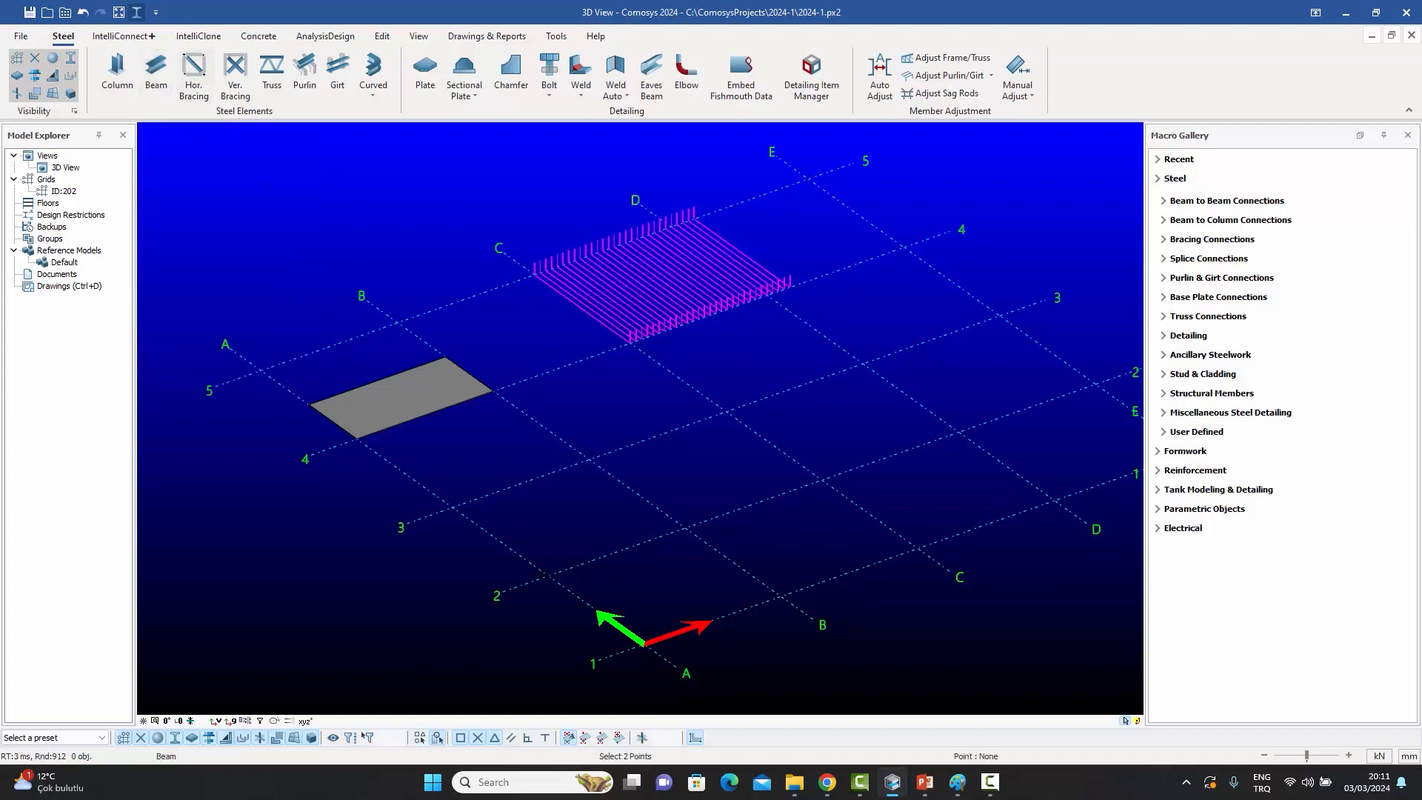
pyautogui.click(548, 576)
pyautogui.click(686, 528)
pyautogui.rightClick(611, 512)
pyautogui.click(633, 517)
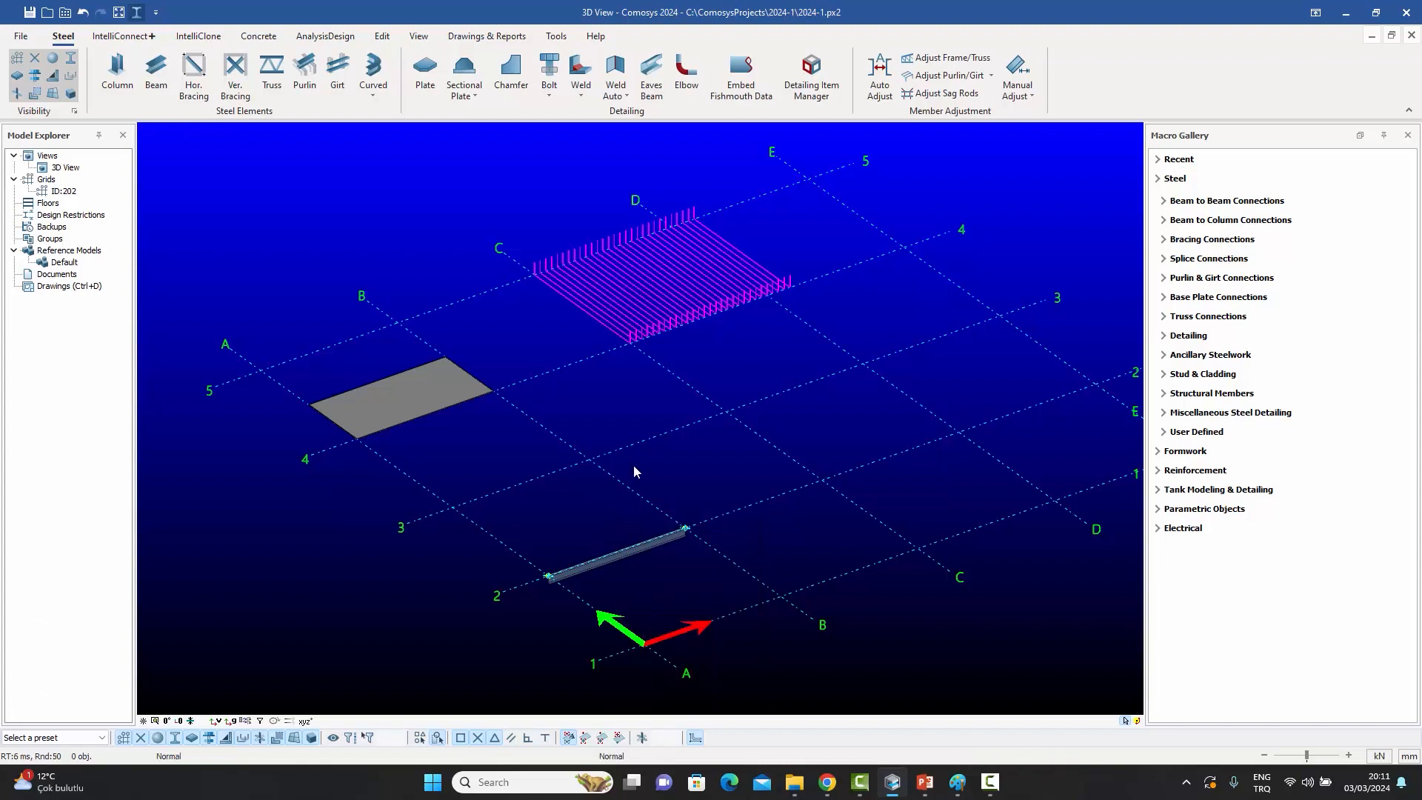
# - Move the grid 2 beam's end point at grid B outward along X, extending the beam length to 6500 mm
pyautogui.click(429, 394)
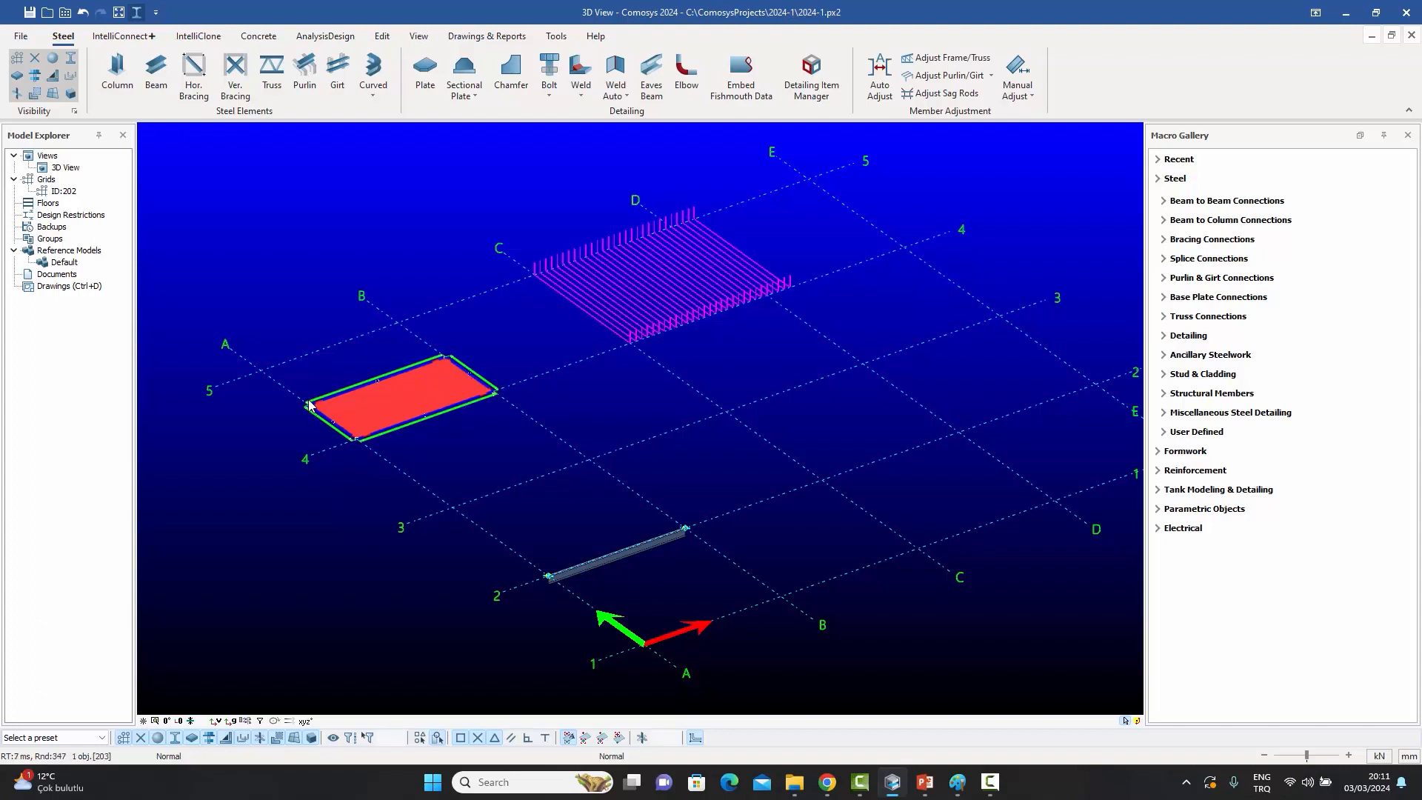
pyautogui.scroll(3, 621, 584)
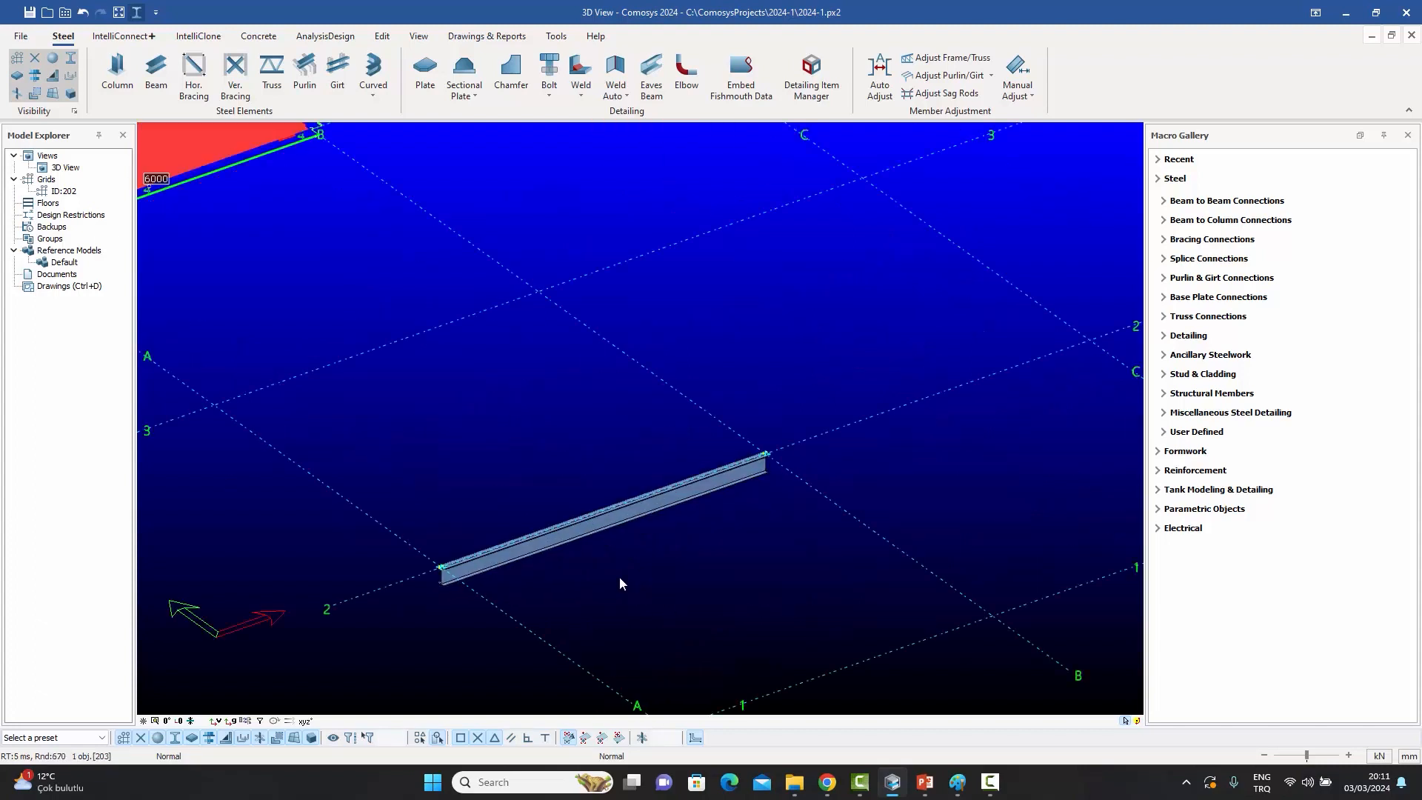
pyautogui.click(610, 528)
pyautogui.scroll(2, 601, 516)
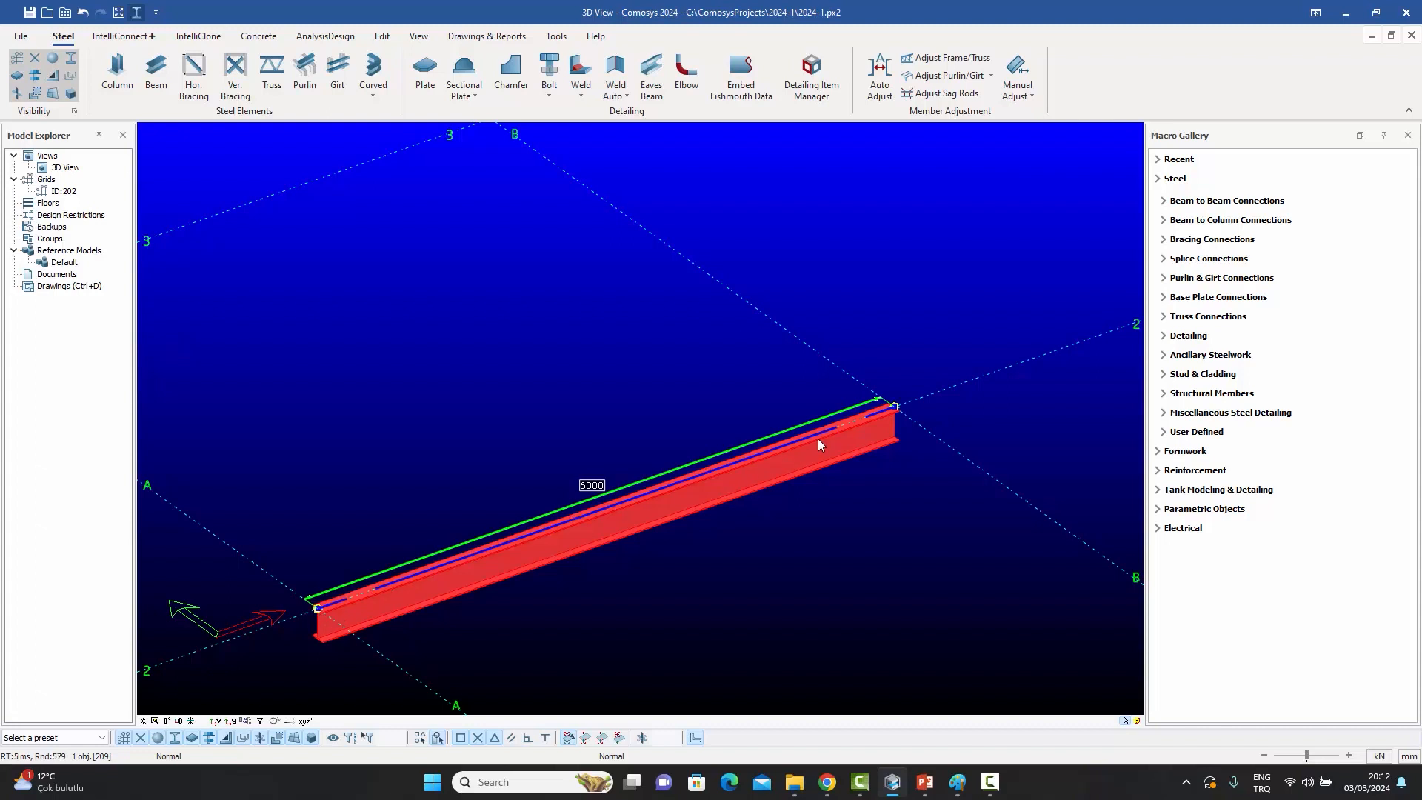
pyautogui.click(893, 410)
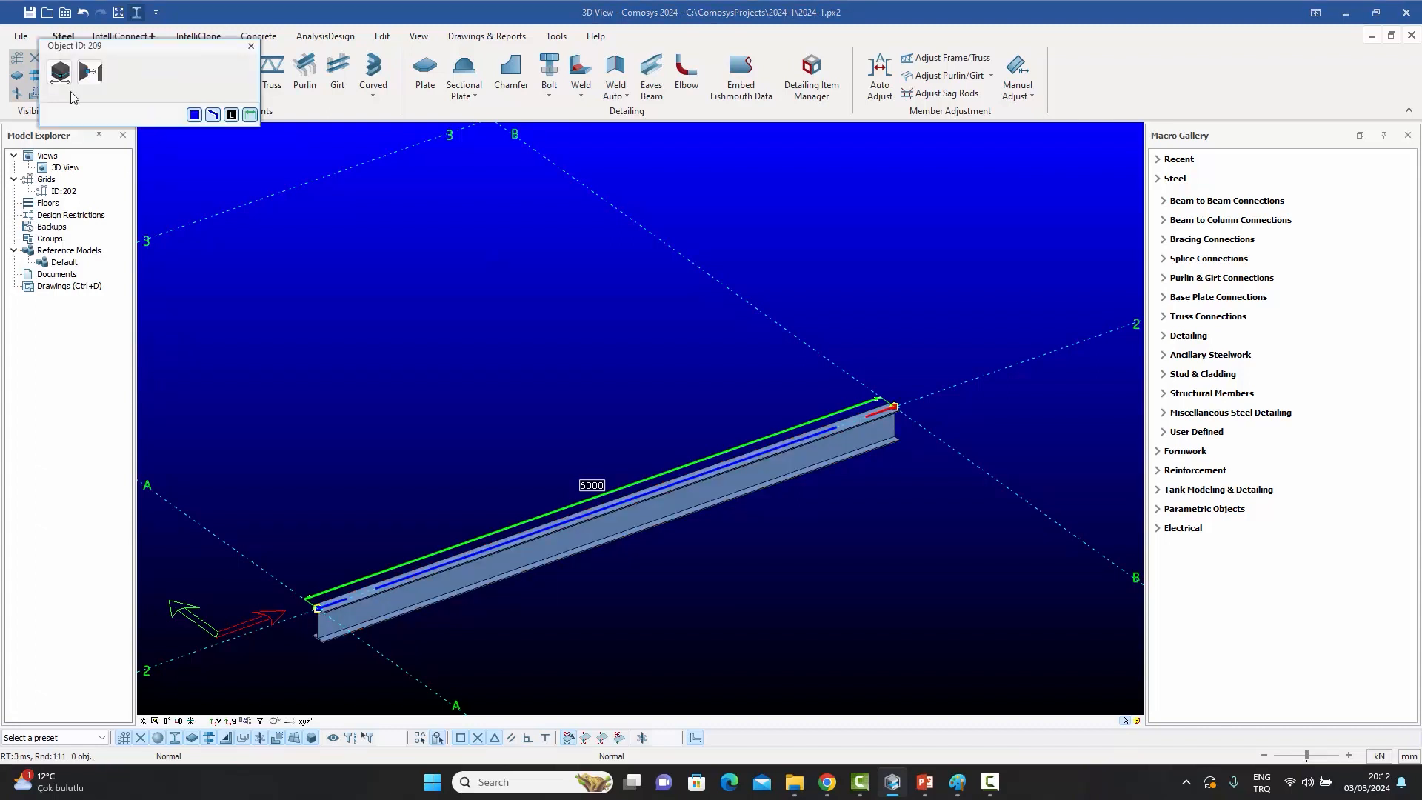
pyautogui.click(60, 72)
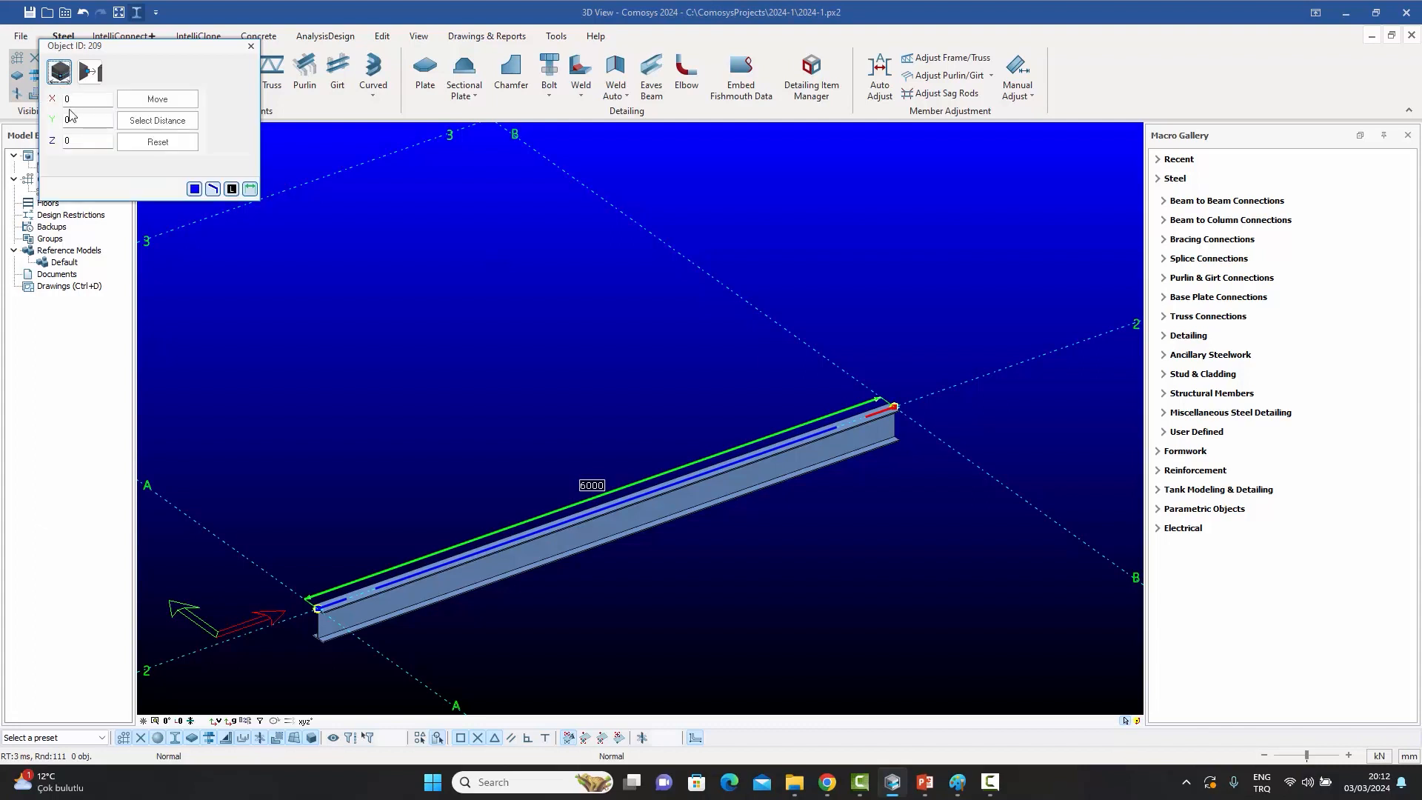
pyautogui.moveTo(82, 99); pyautogui.dragTo(0, 88)
pyautogui.click(143, 102)
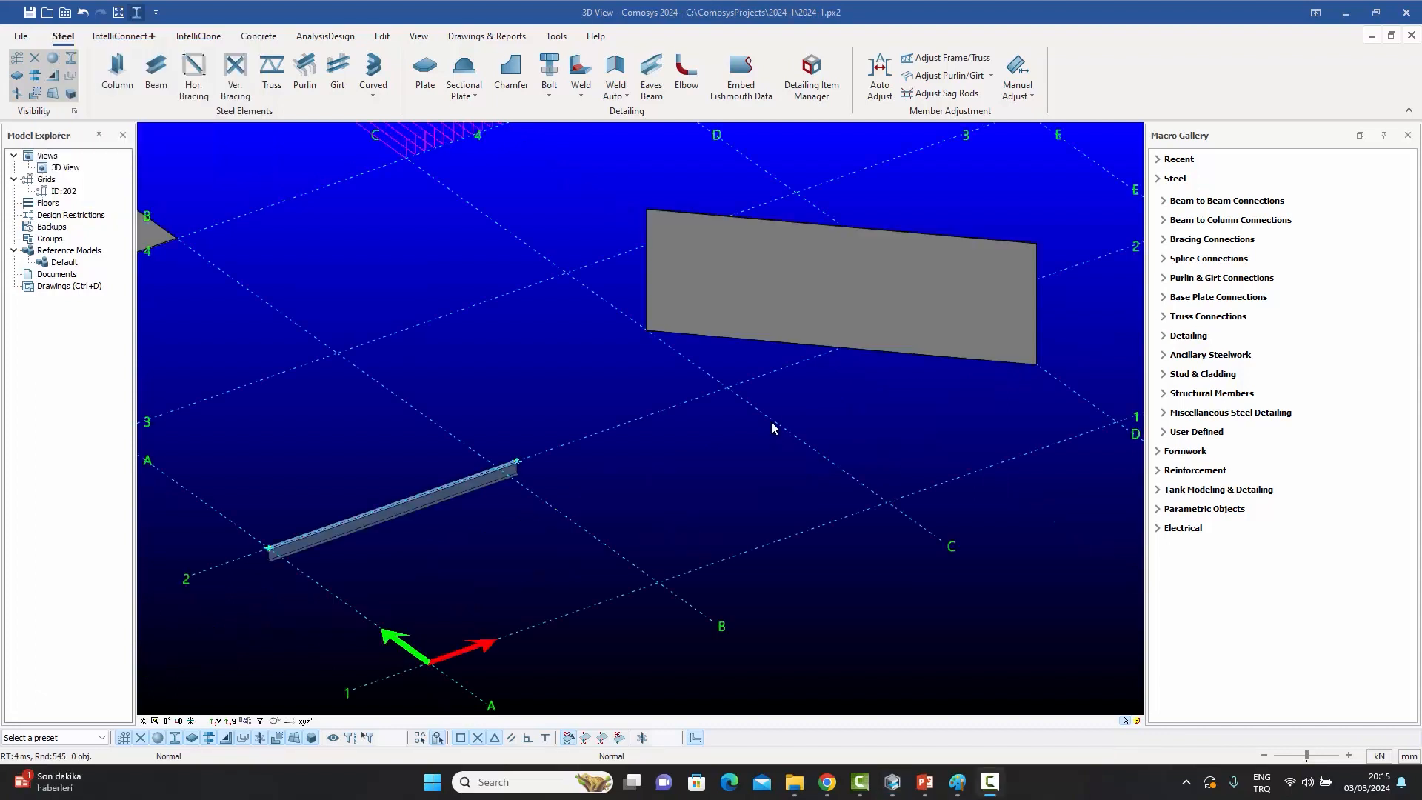
# - Extend the beam's end point near grid B to the surface of the vertical gray plate, with offset 0
pyautogui.click(470, 490)
pyautogui.scroll(3, 519, 470)
pyautogui.scroll(-2, 523, 467)
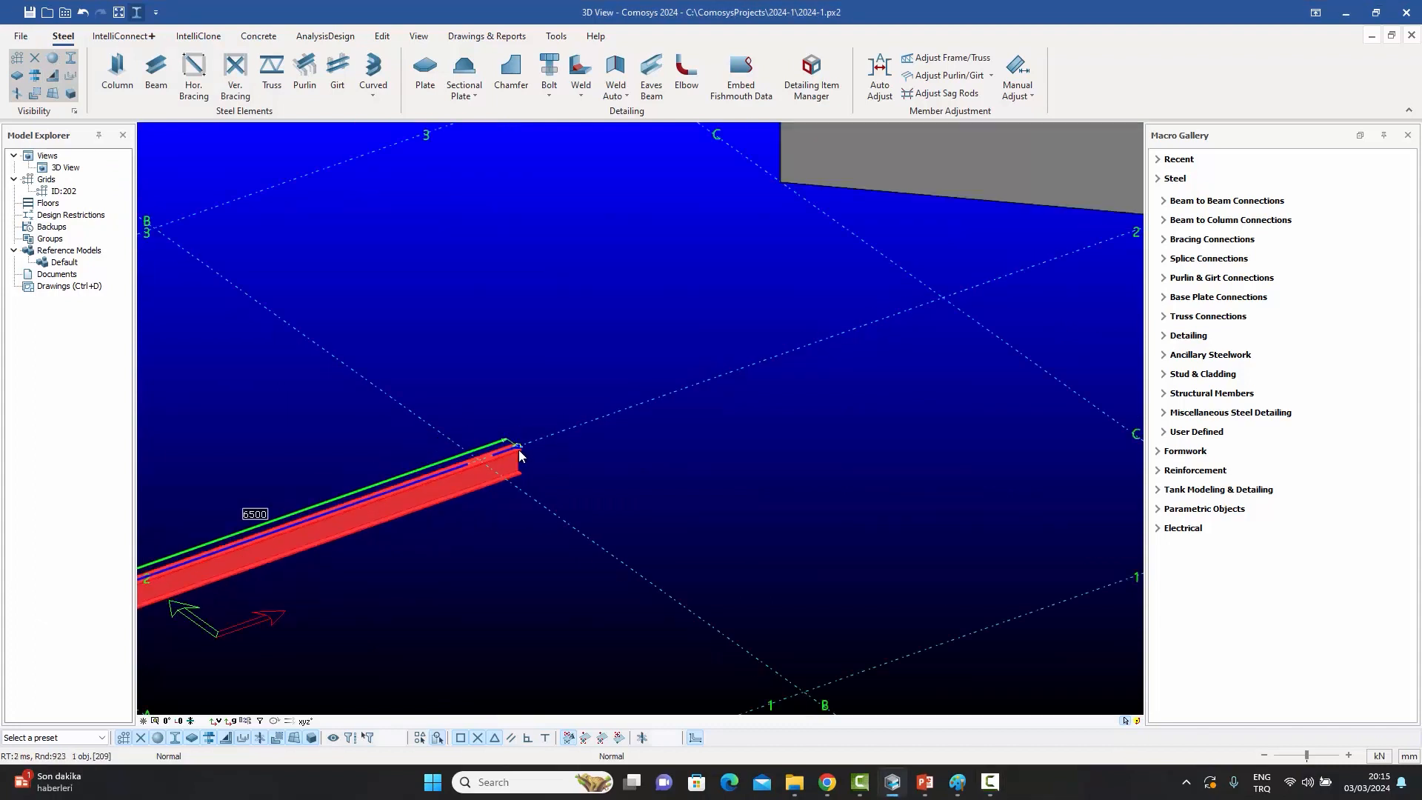
pyautogui.click(518, 447)
pyautogui.scroll(-2, 519, 491)
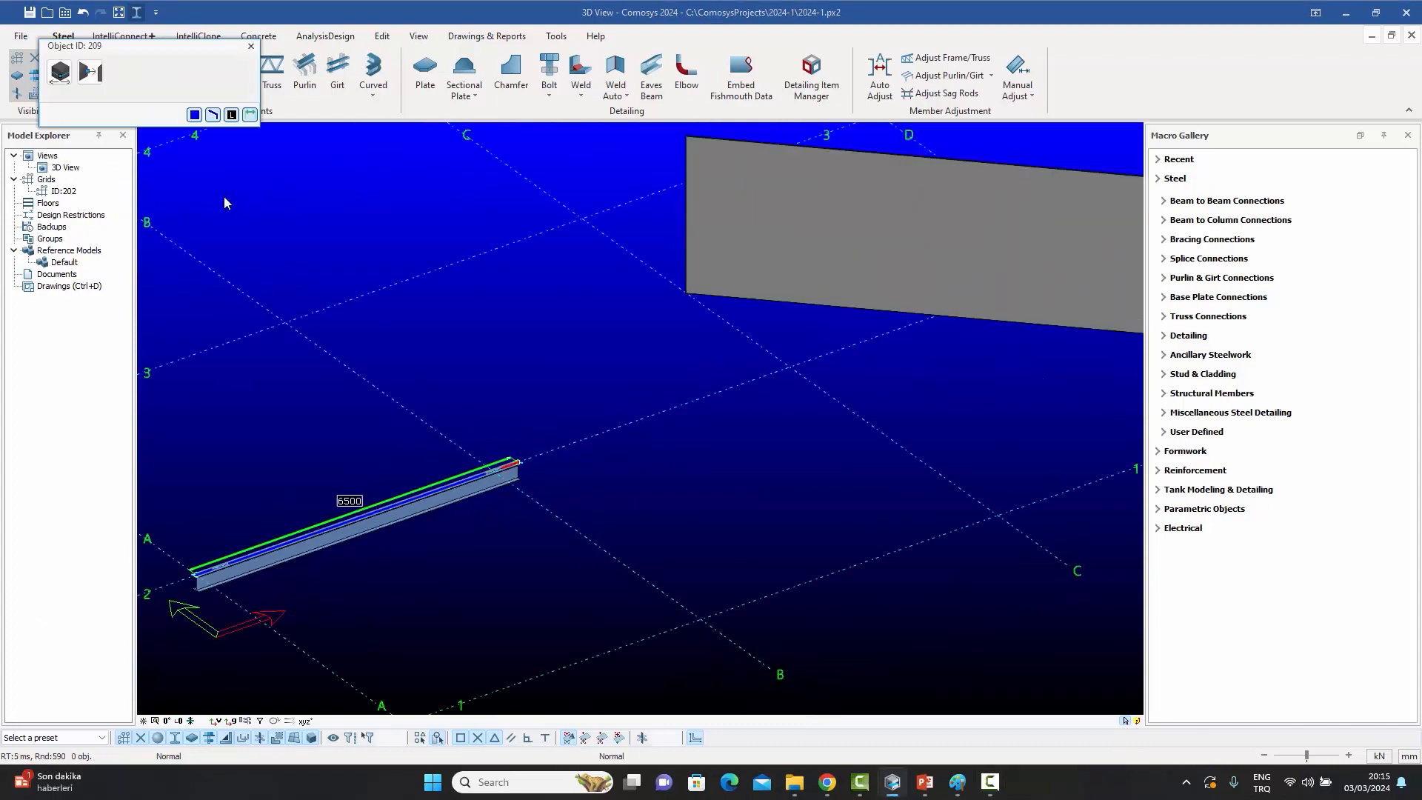
pyautogui.click(92, 74)
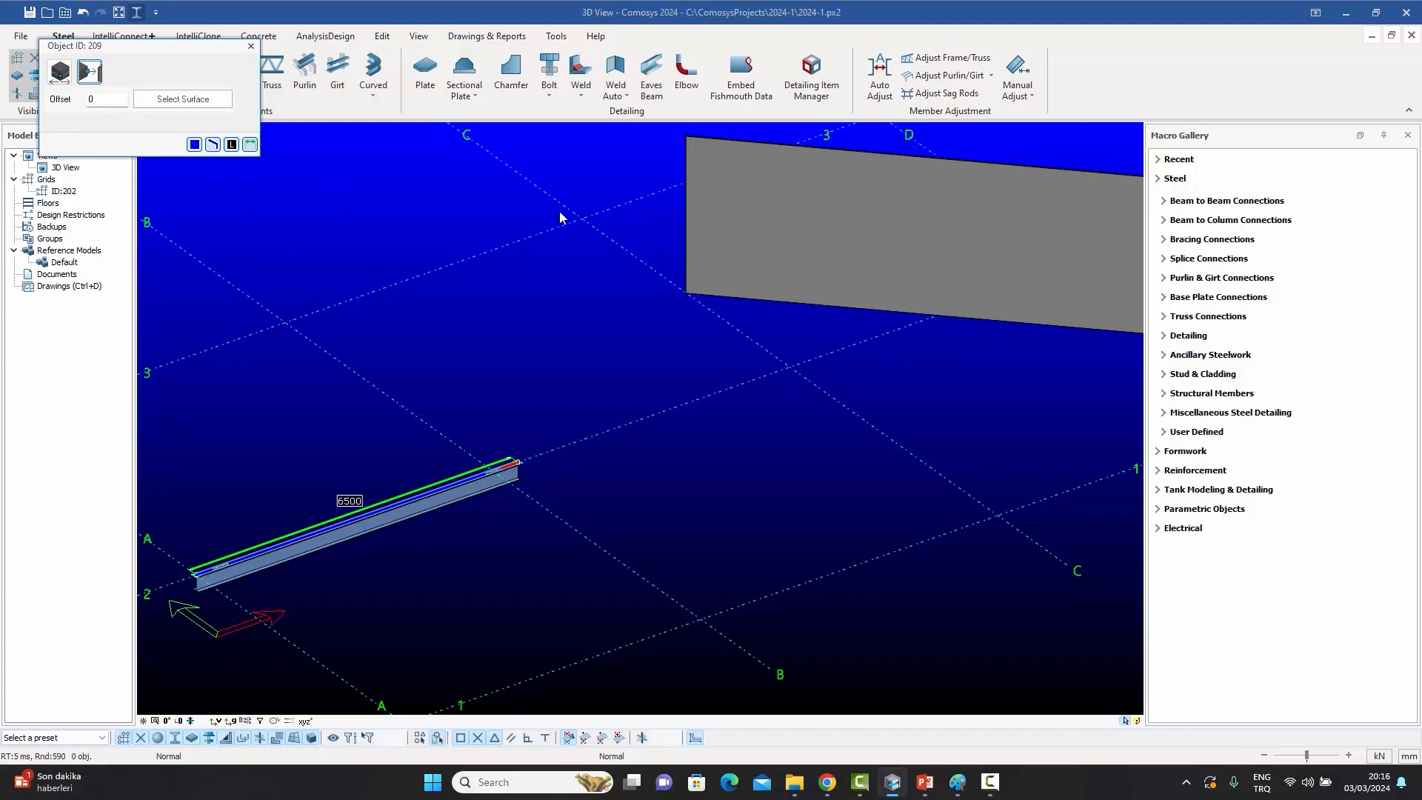
pyautogui.click(183, 98)
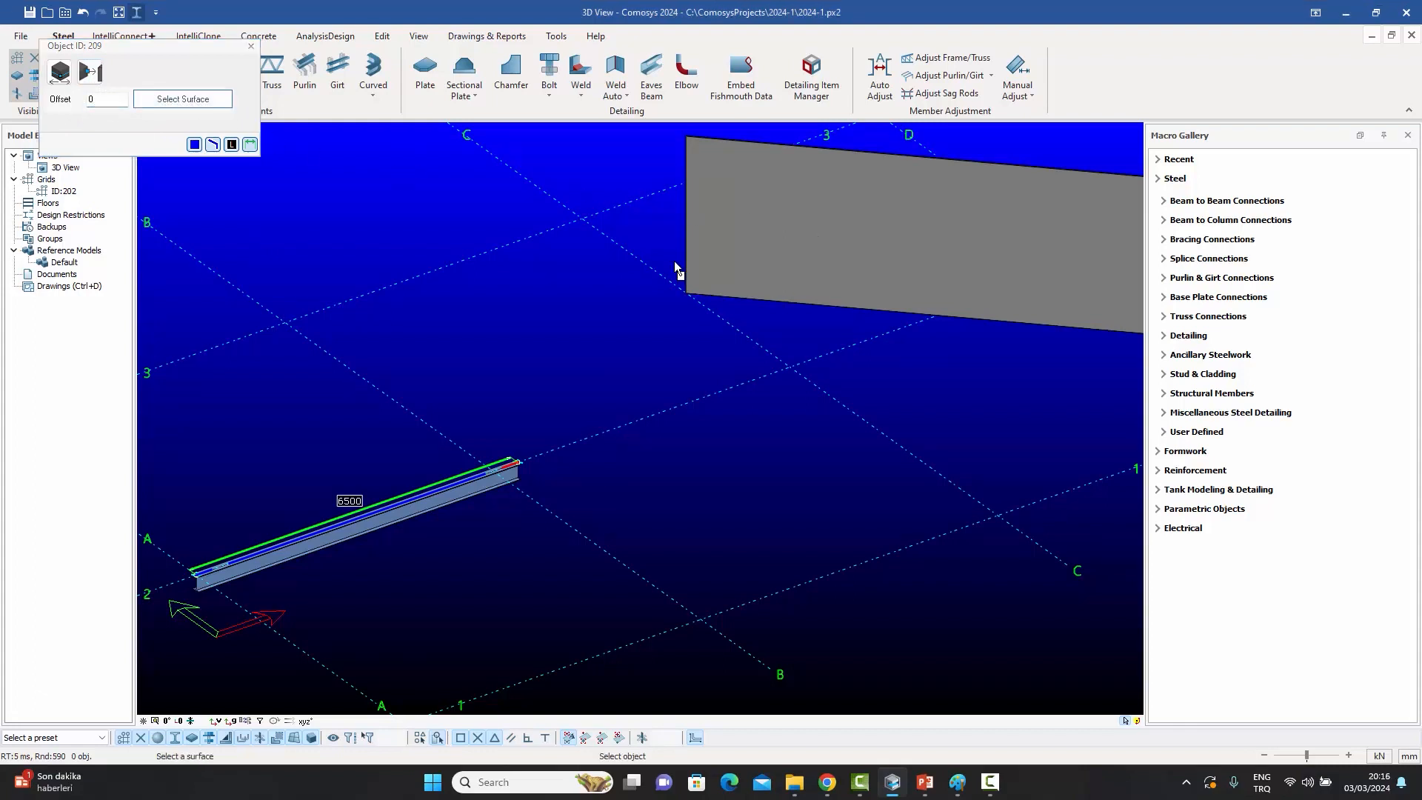
pyautogui.click(869, 242)
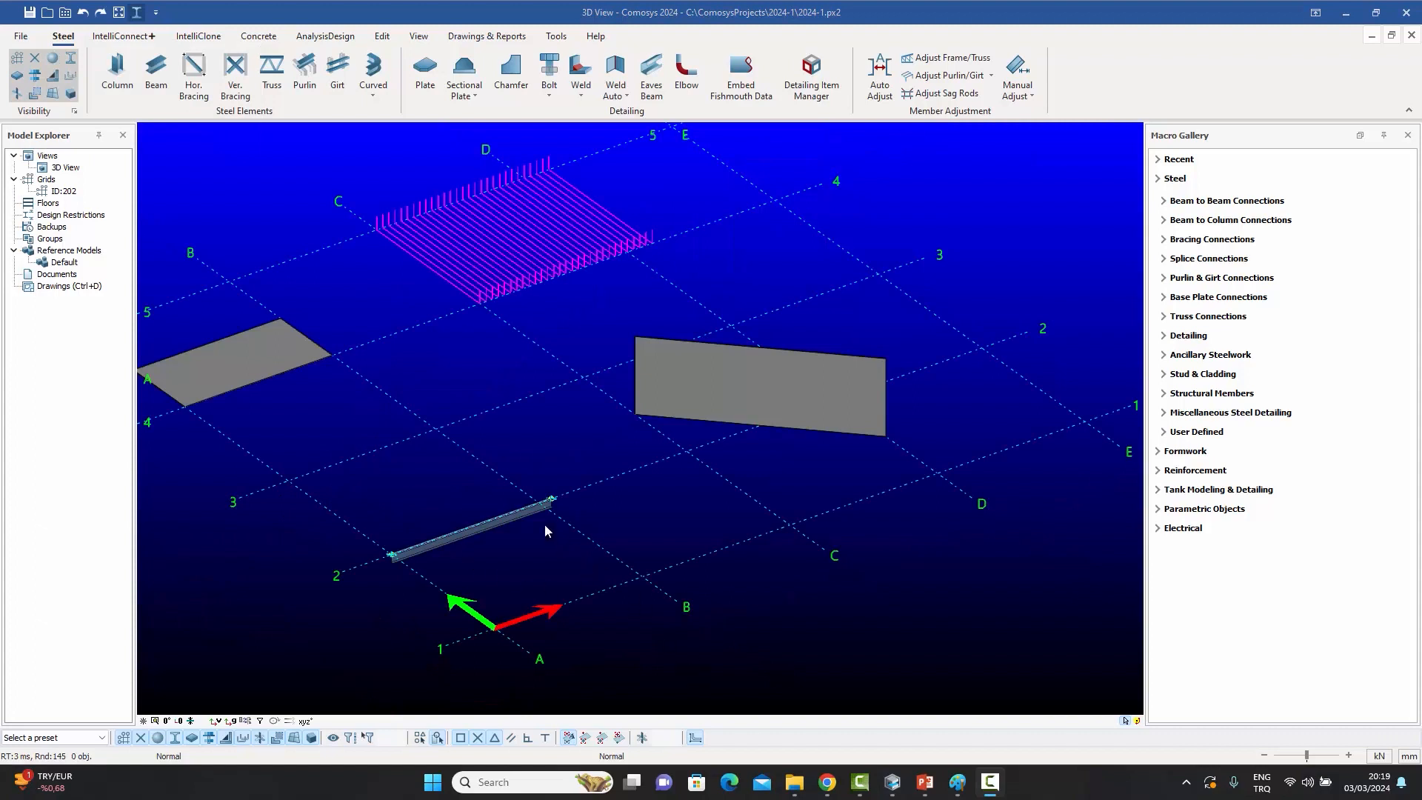
# - Turn off the direct editing handles and select the horizontal plate, the beam and the vertical plate without them
pyautogui.click(510, 521)
pyautogui.click(283, 338)
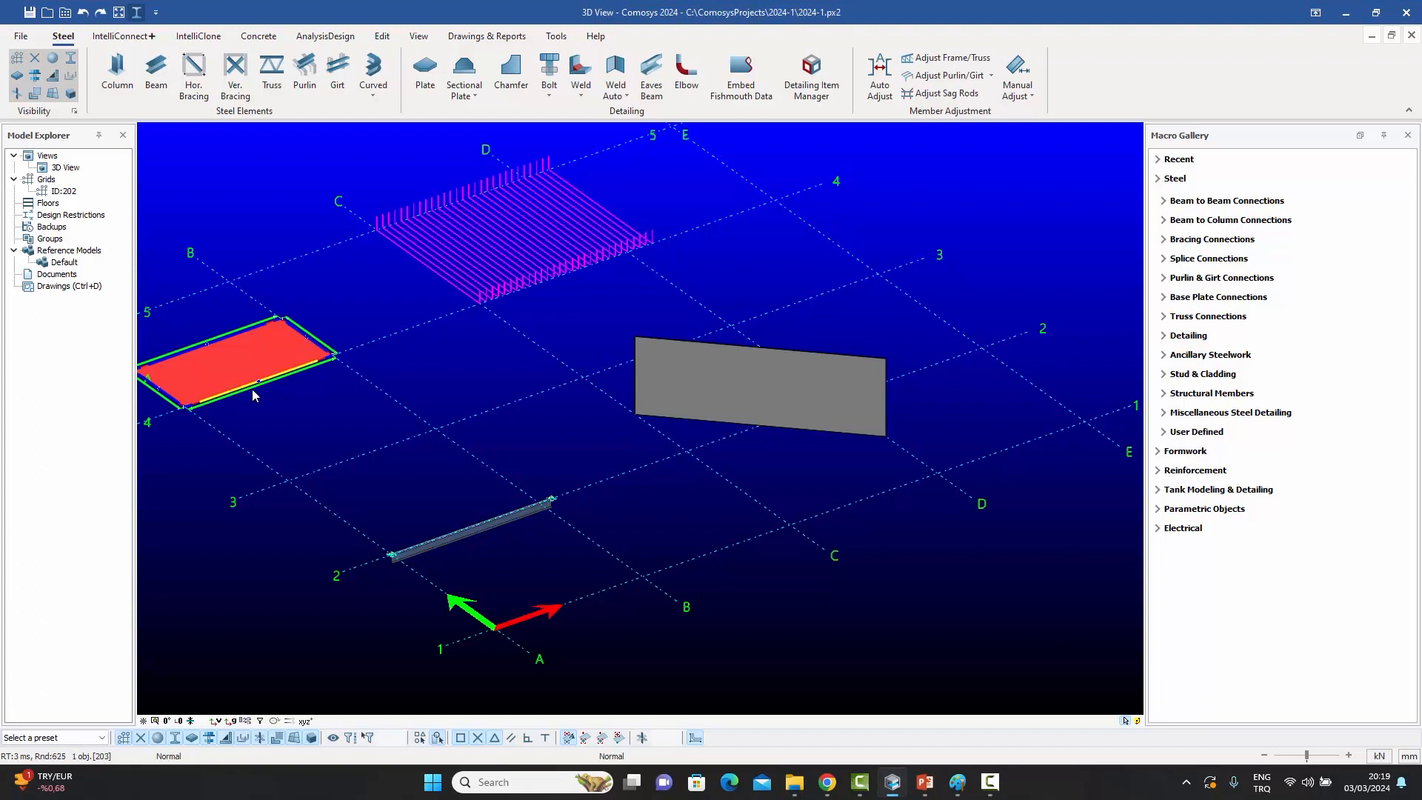
pyautogui.click(602, 589)
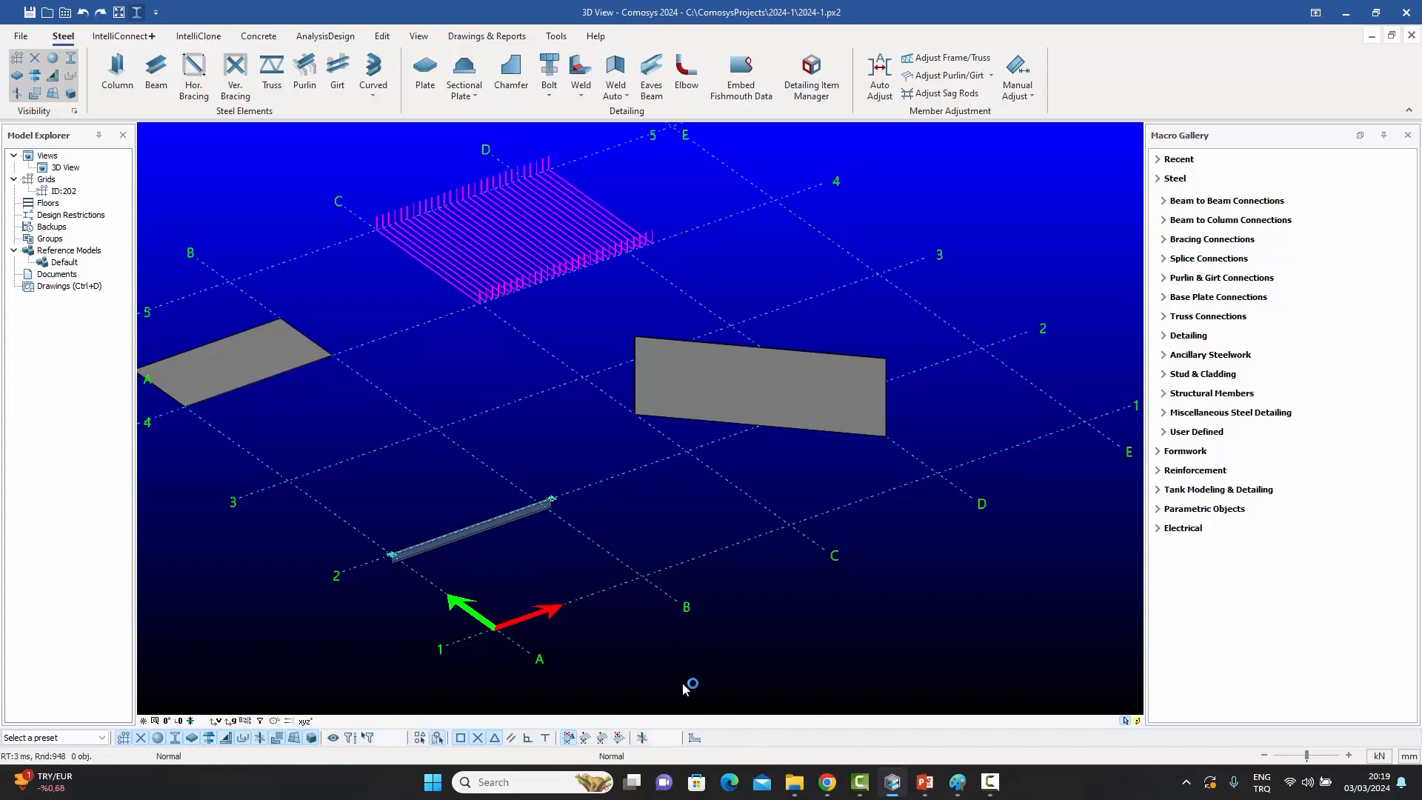
pyautogui.click(264, 354)
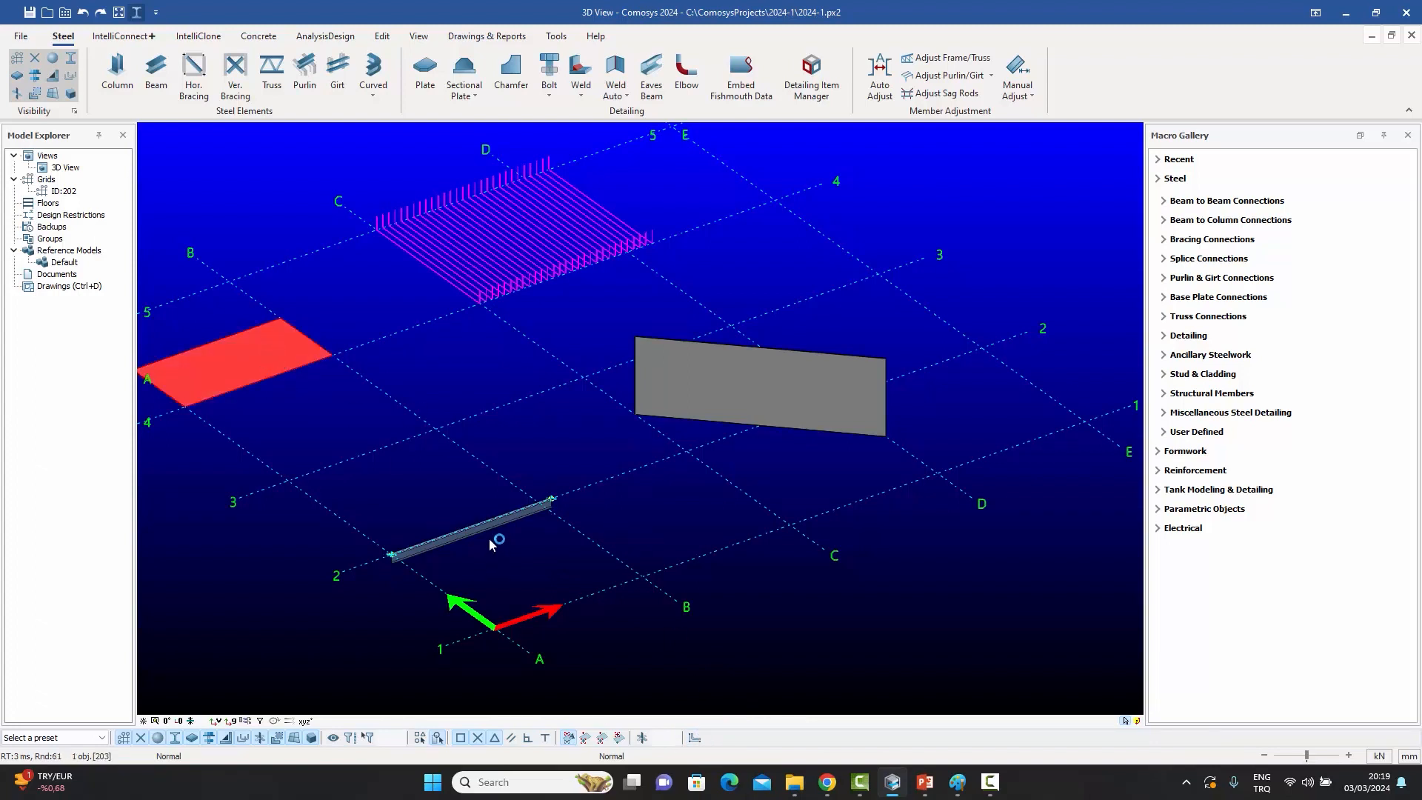
pyautogui.click(490, 525)
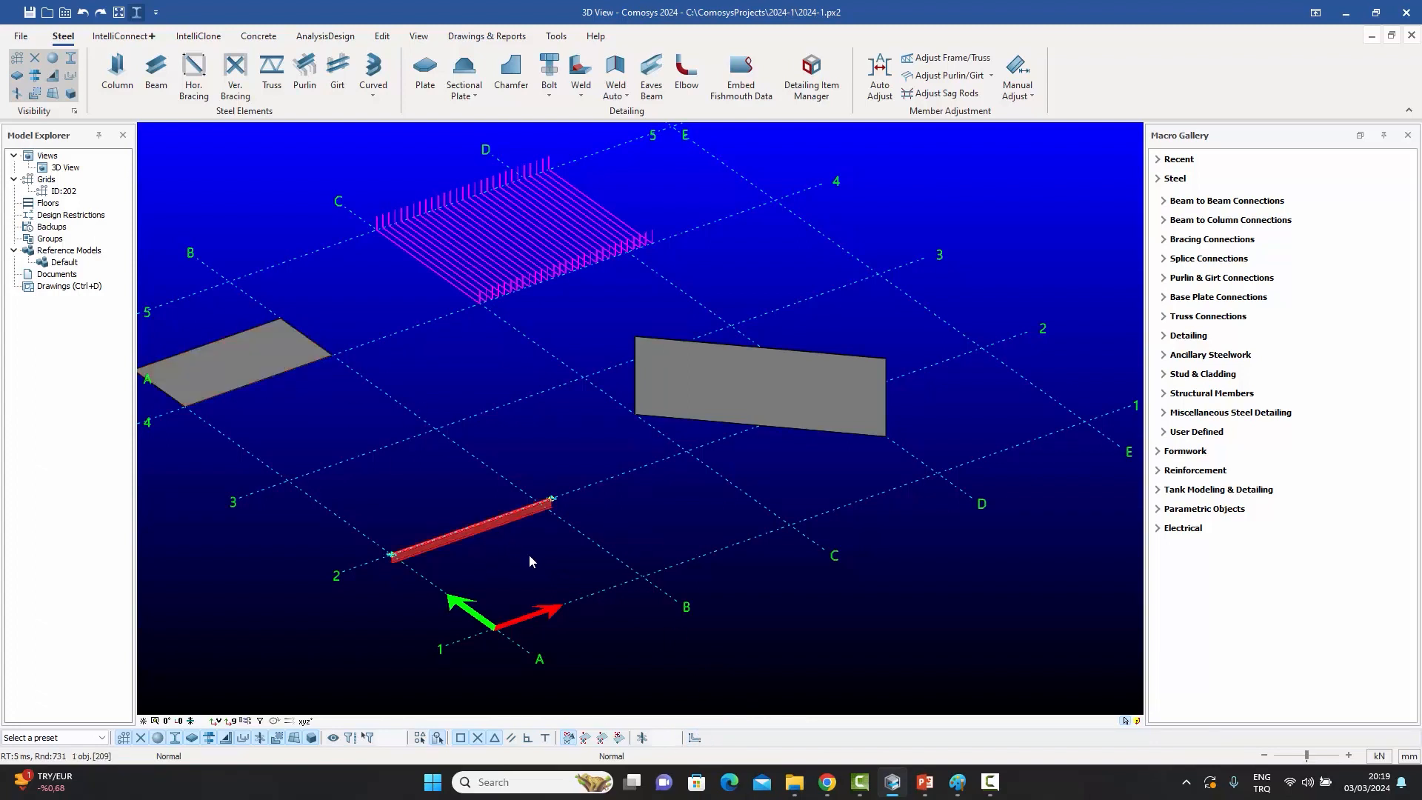
pyautogui.click(702, 399)
pyautogui.click(544, 453)
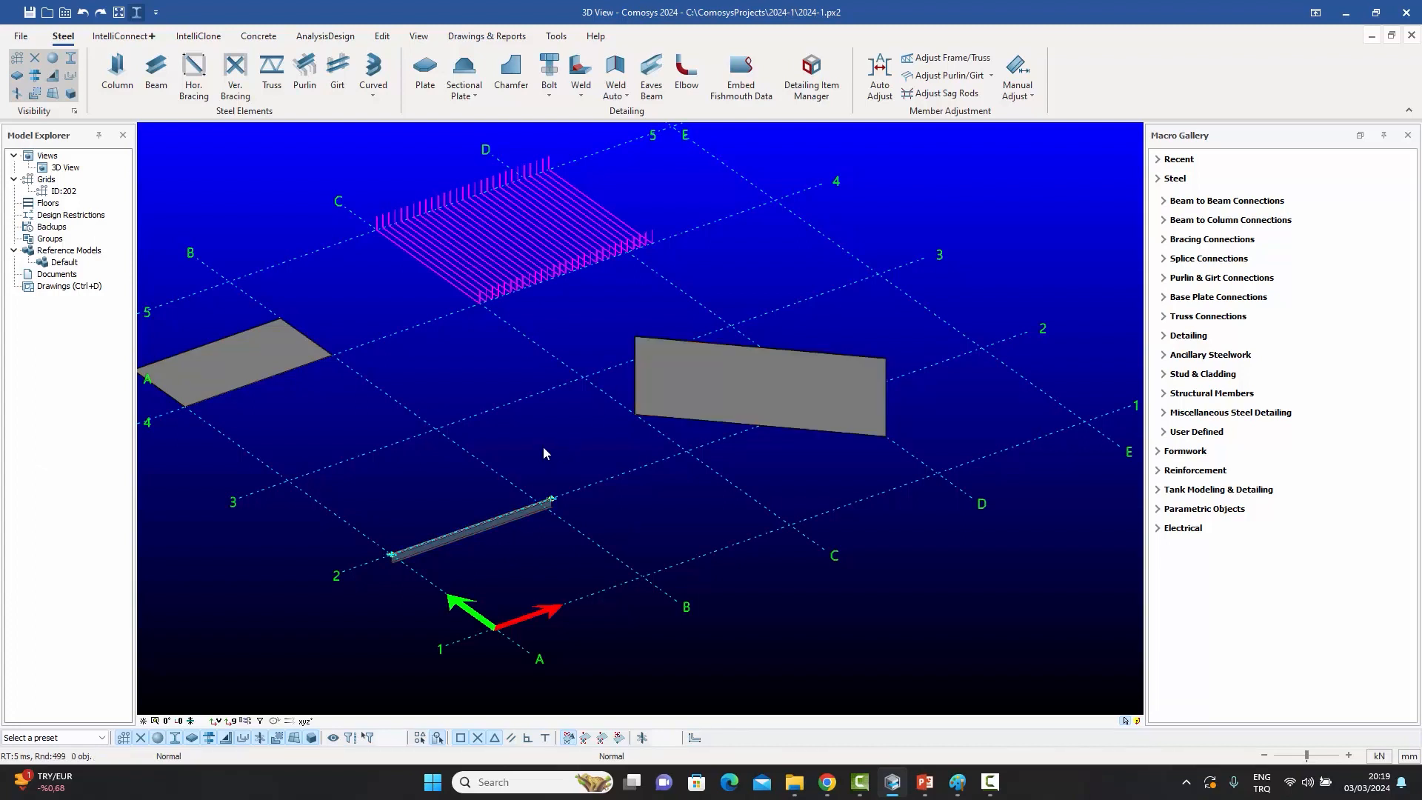
pyautogui.click(502, 522)
pyautogui.click(528, 554)
# - Turn the direct editing handles back on and select the beam and the vertical plate
pyautogui.click(695, 739)
pyautogui.click(508, 524)
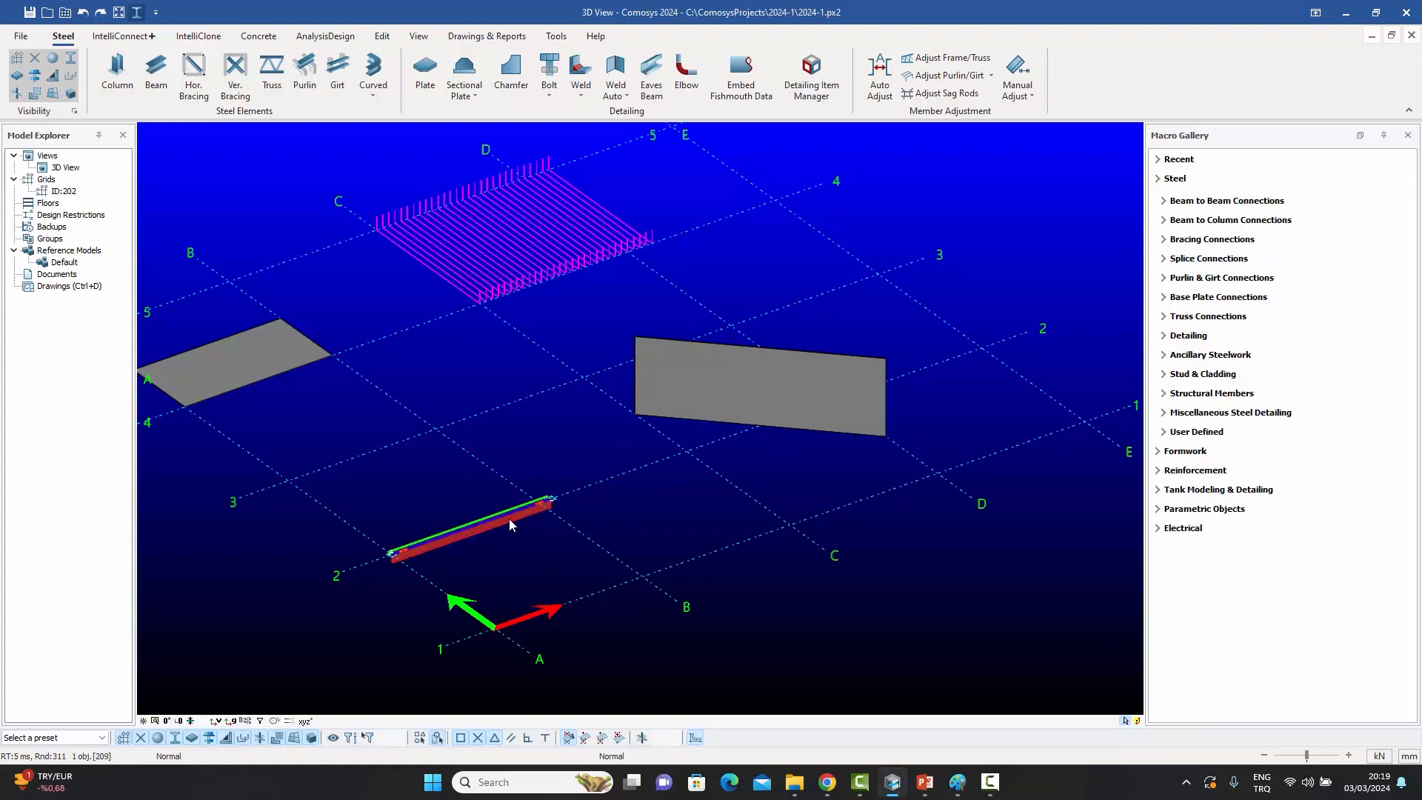
pyautogui.click(725, 391)
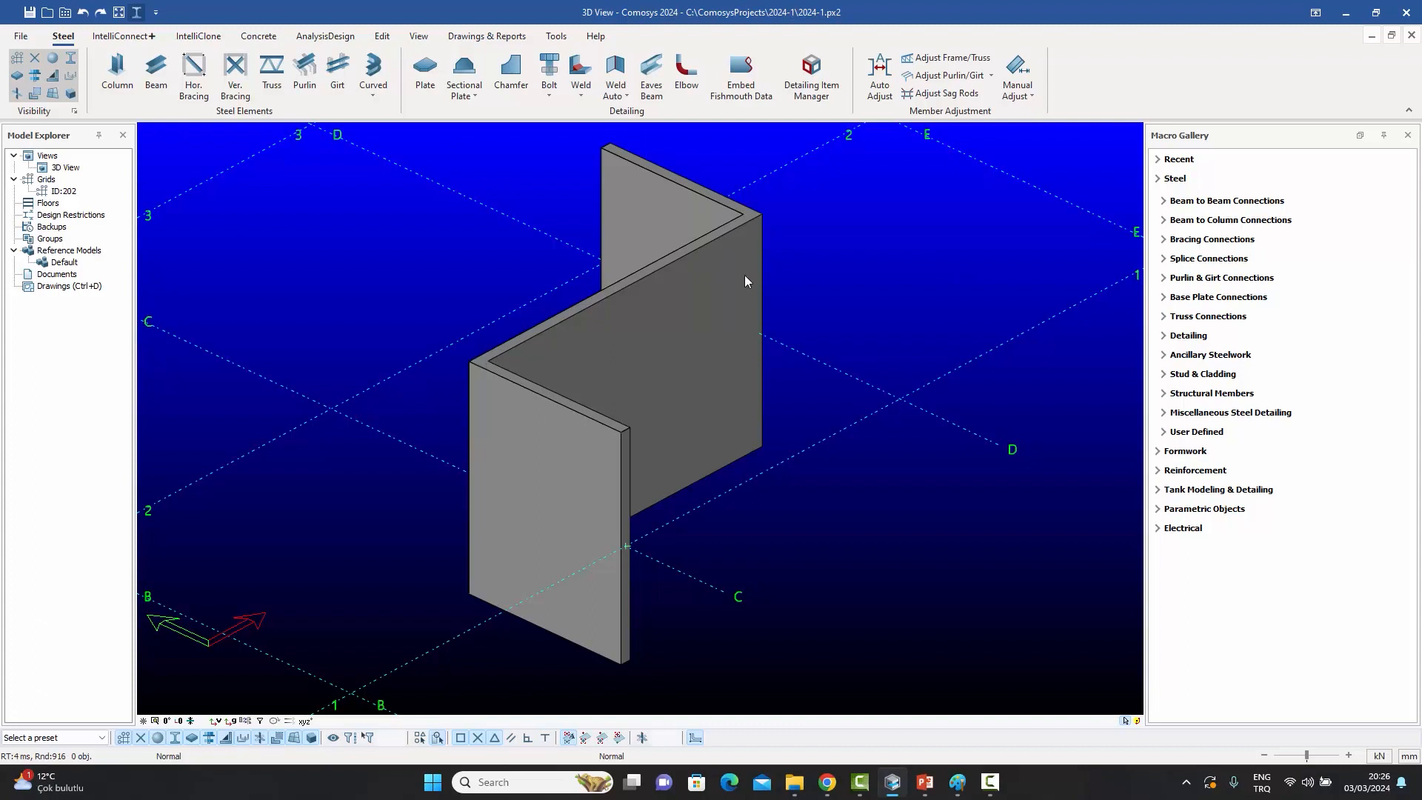
# - Try chamfering point 2 of the folded plate by 1000 x 1000 mm through its properties, and undo it
pyautogui.doubleClick(642, 330)
pyautogui.moveTo(657, 238); pyautogui.dragTo(218, 122)
pyautogui.click(159, 134)
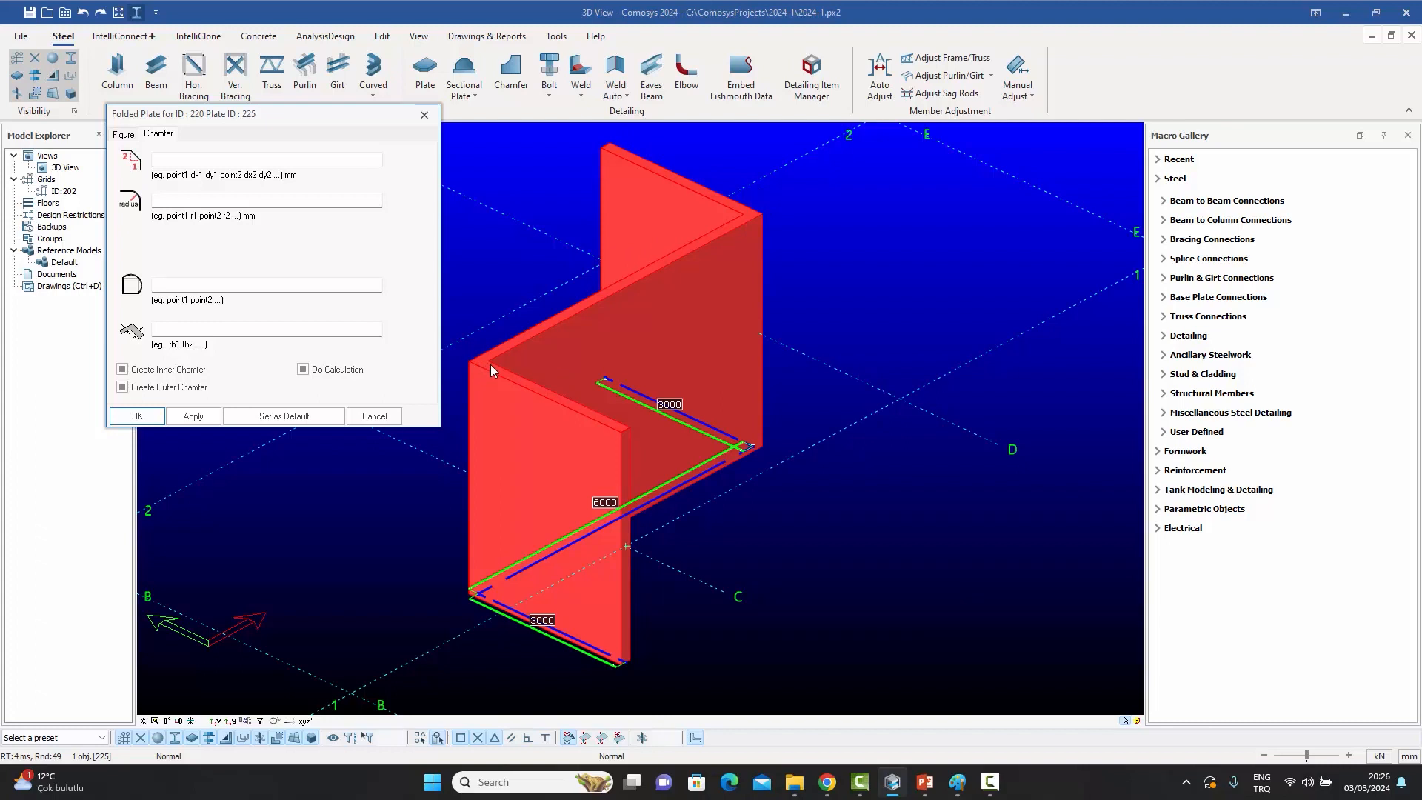
pyautogui.click(187, 161)
pyautogui.write('2 1000 10')
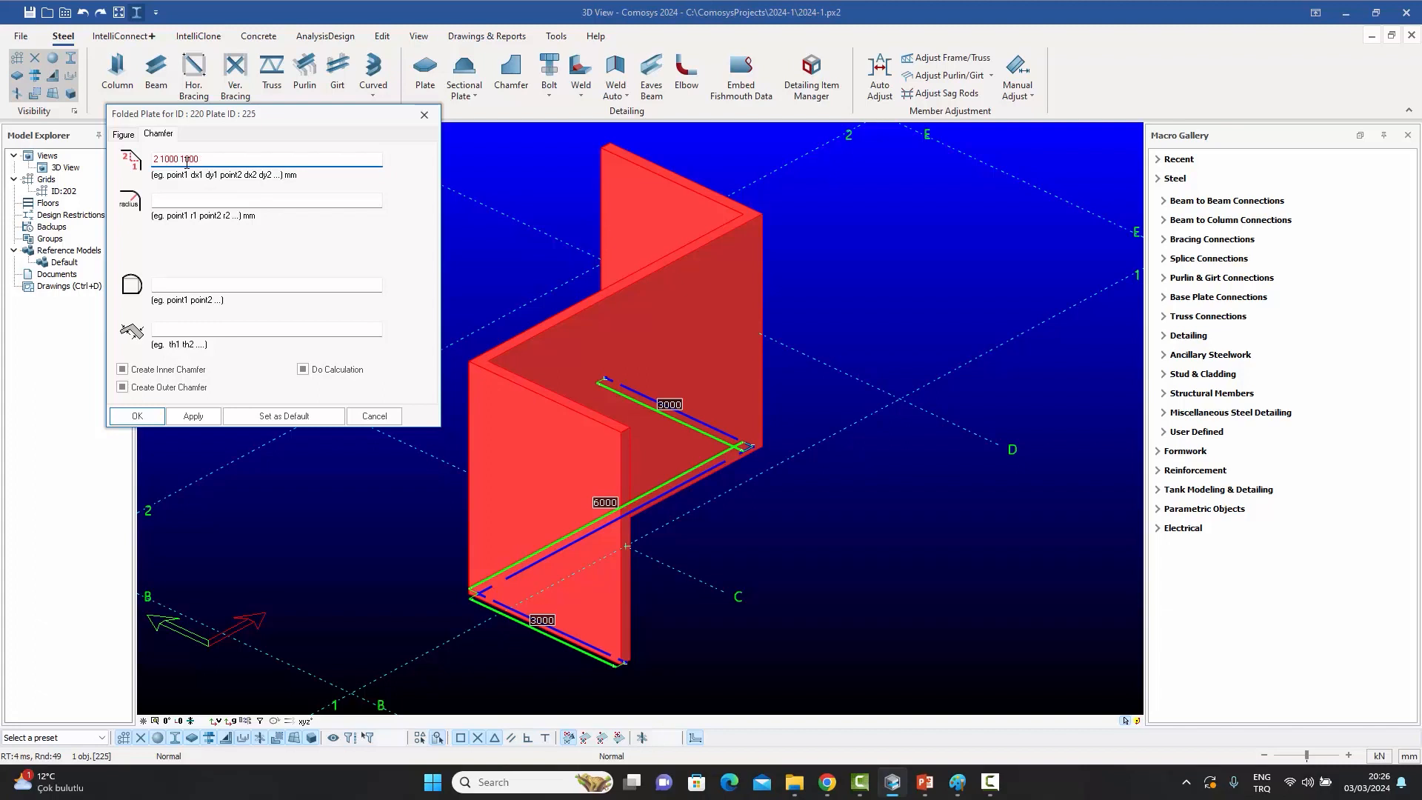
pyautogui.write('00')
pyautogui.click(137, 416)
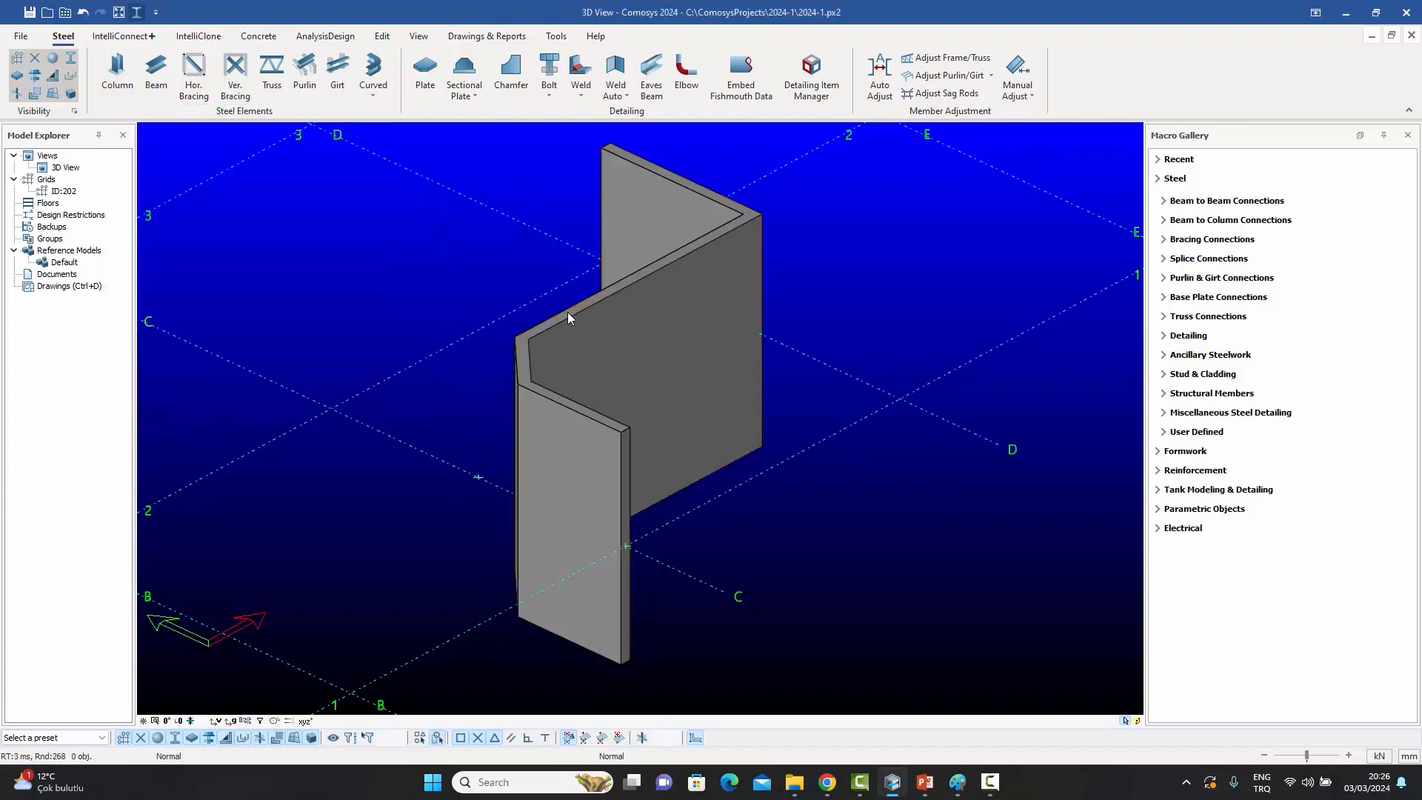
pyautogui.hotkey('ctrl', 'z')
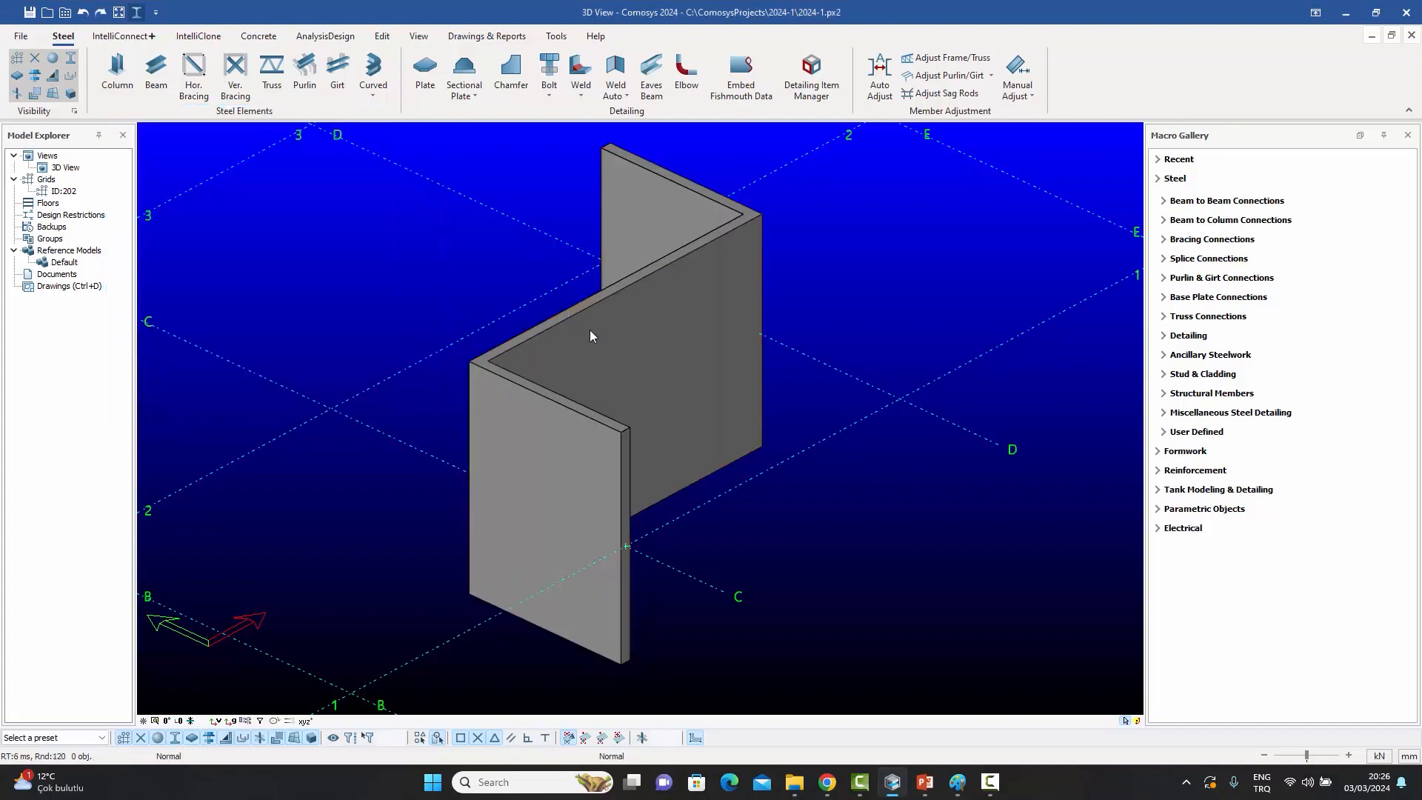
# - Apply a Type 1 chamfer with both distances 1000 to the folded plate's front bend using the point editing tools
pyautogui.click(591, 331)
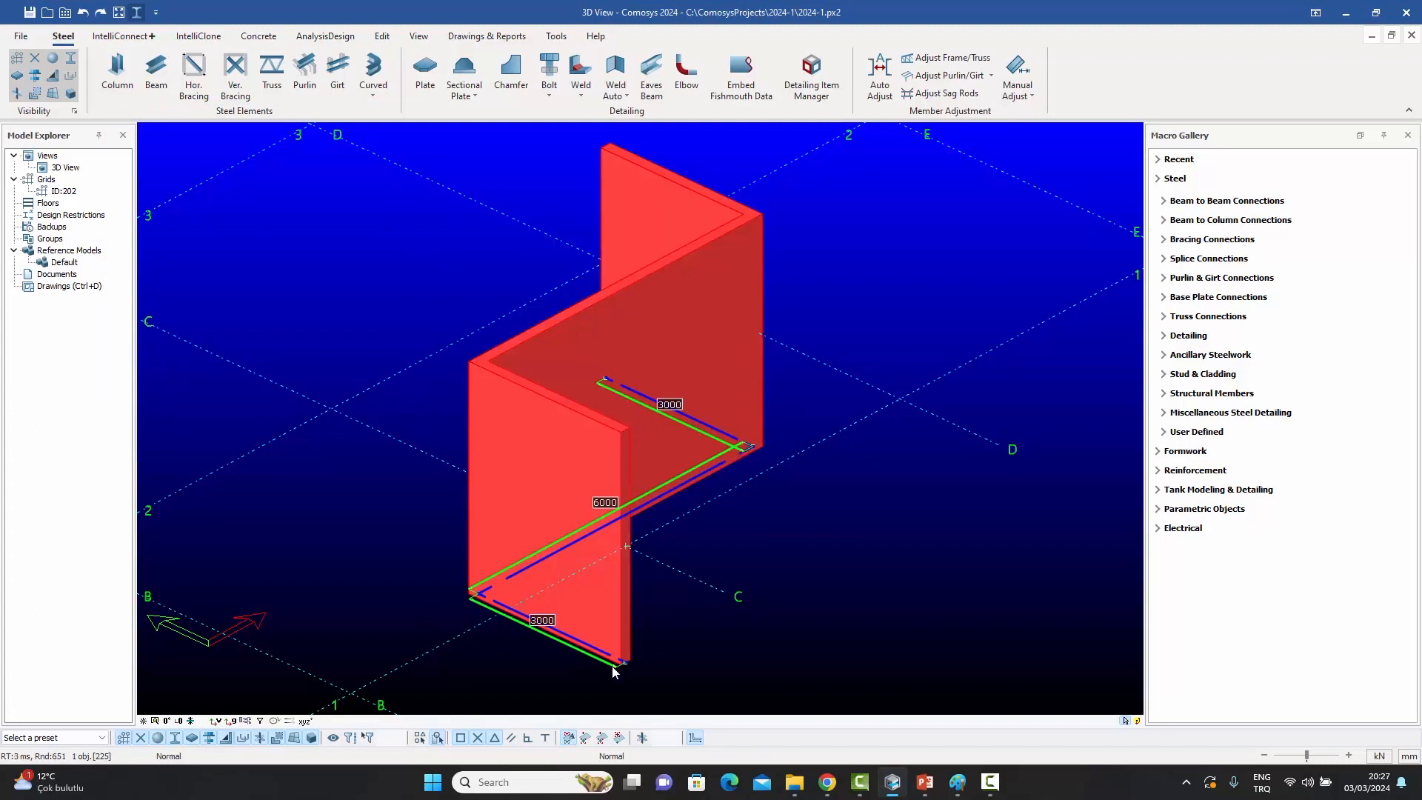
pyautogui.click(479, 601)
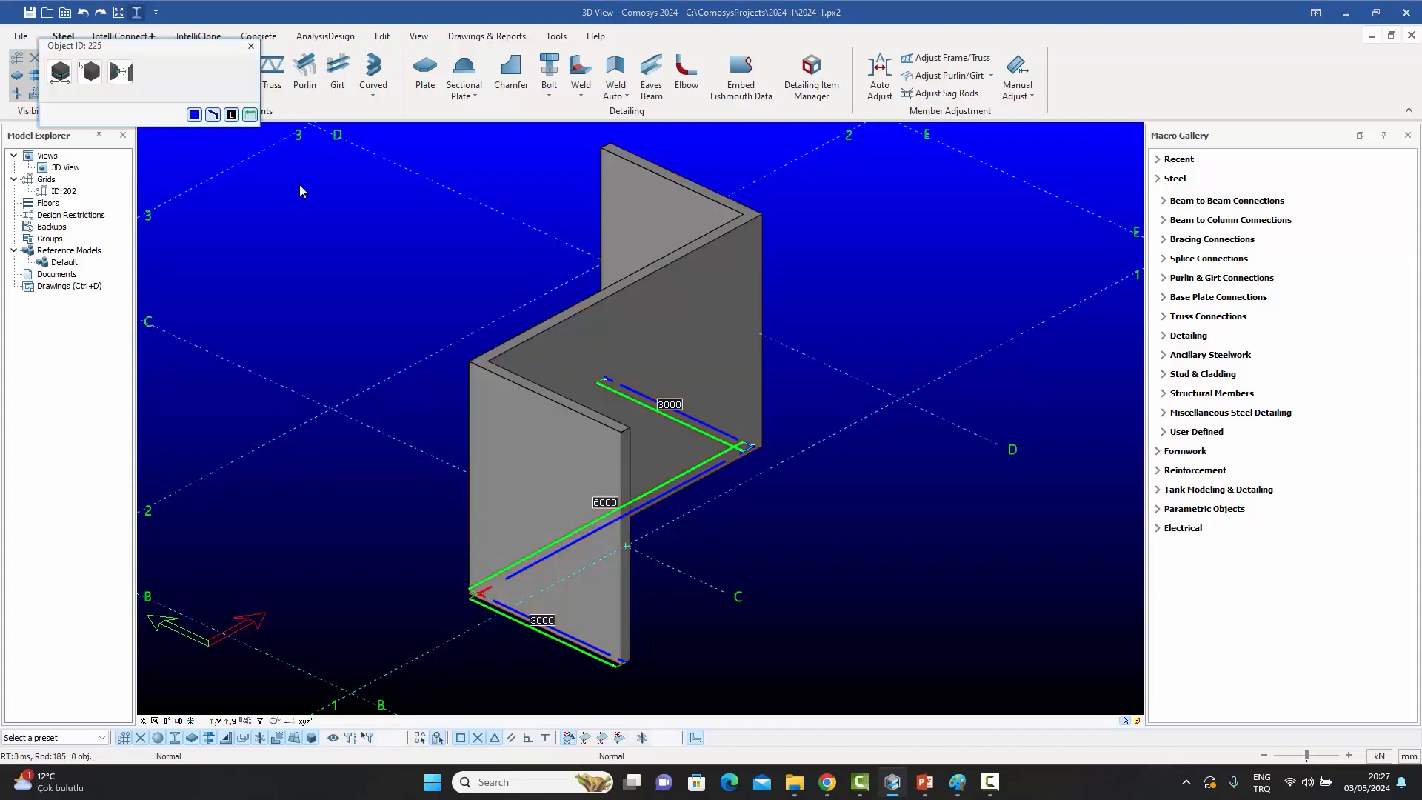
pyautogui.click(90, 71)
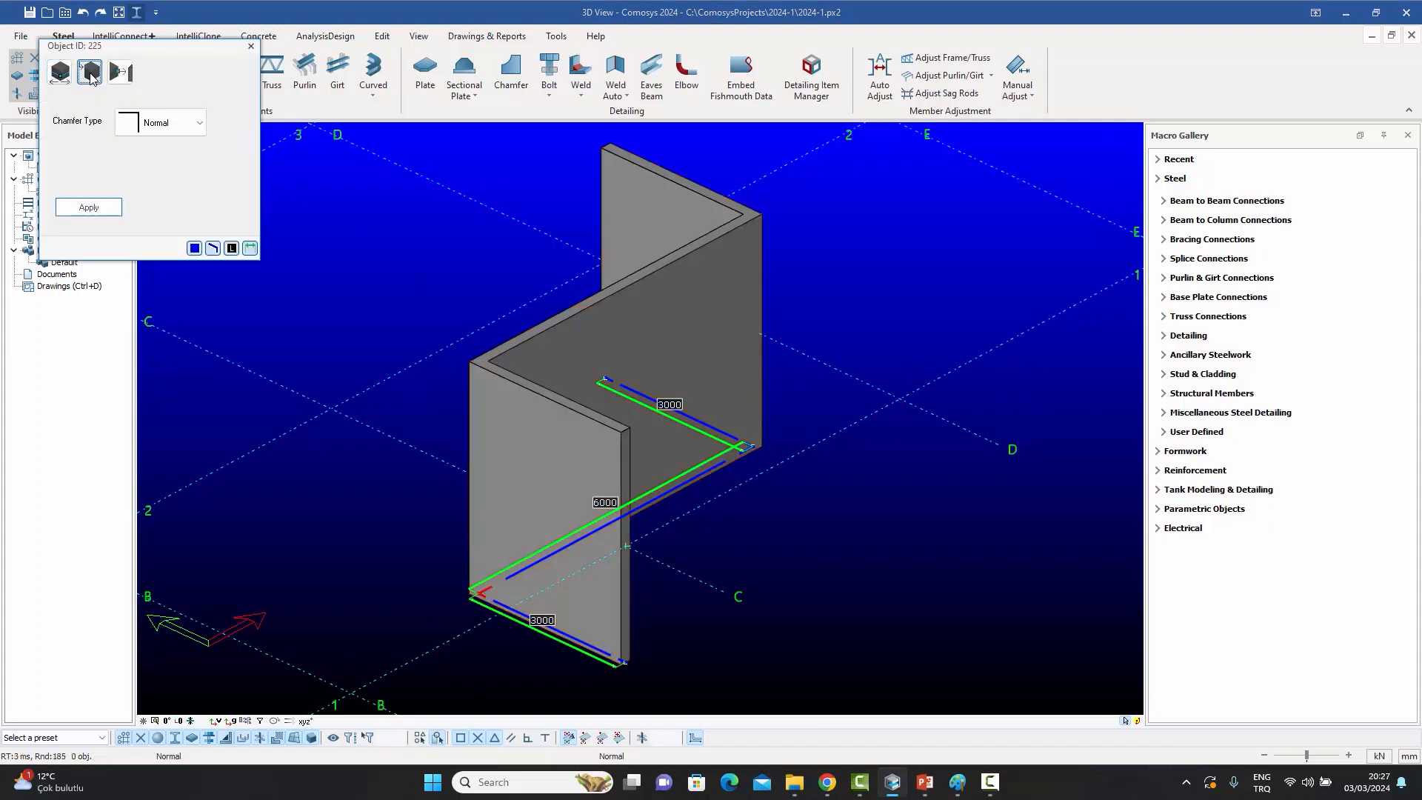
pyautogui.click(165, 125)
pyautogui.click(155, 144)
pyautogui.doubleClick(137, 171)
pyautogui.write('1000')
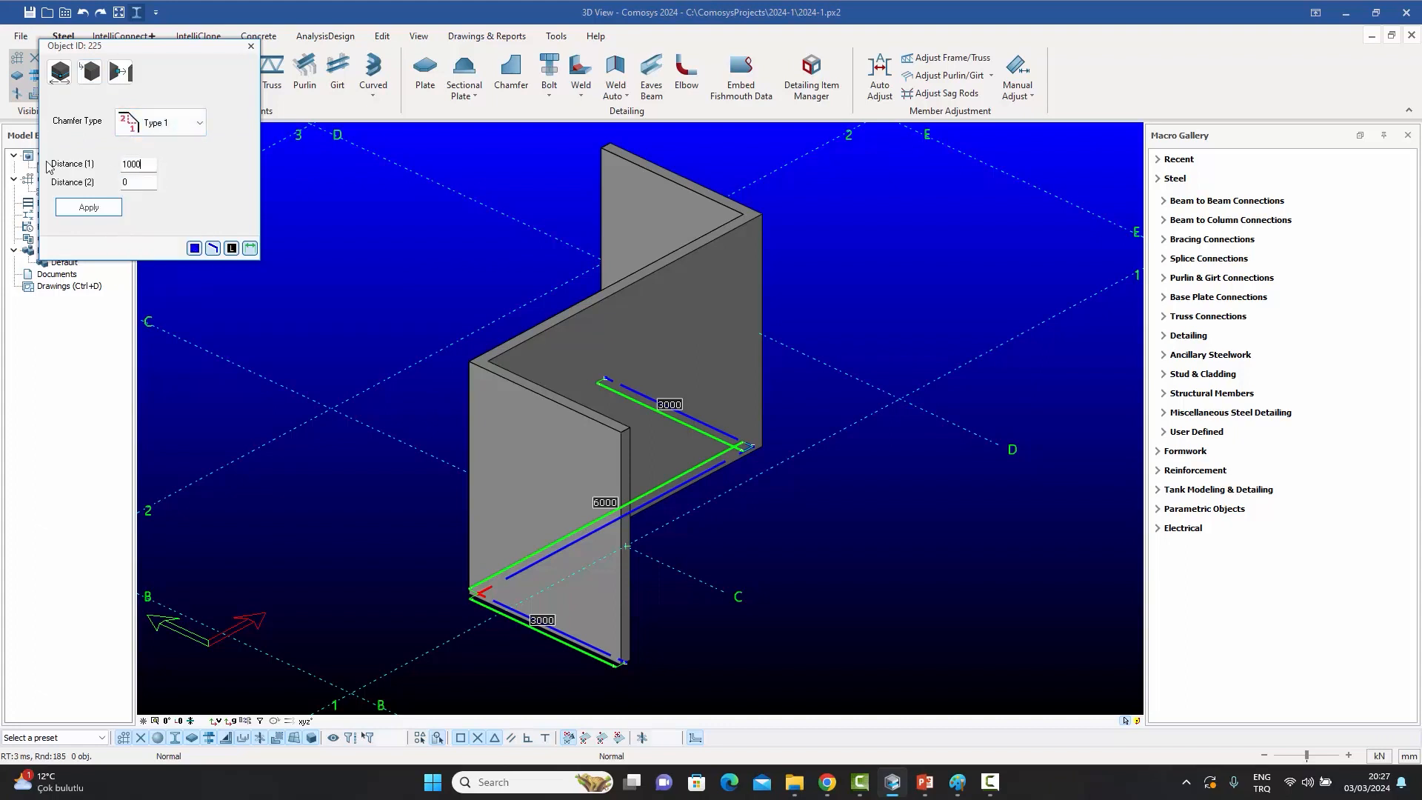
pyautogui.press('Tab')
pyautogui.write('10')
pyautogui.click(85, 208)
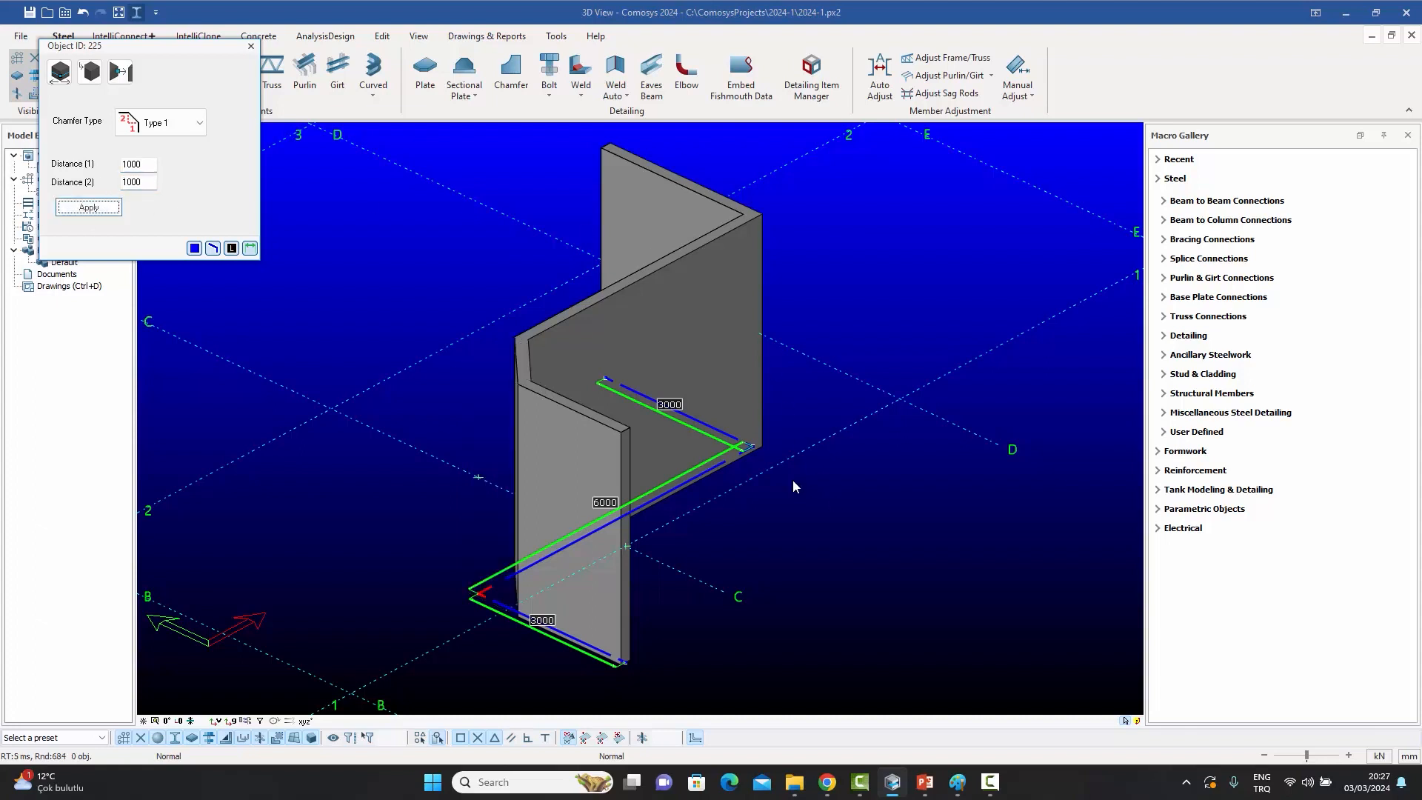
# - Round the folded plate's rear bend with a Type 3 chamfer of radius 1000 and close the point editing tools
pyautogui.click(748, 453)
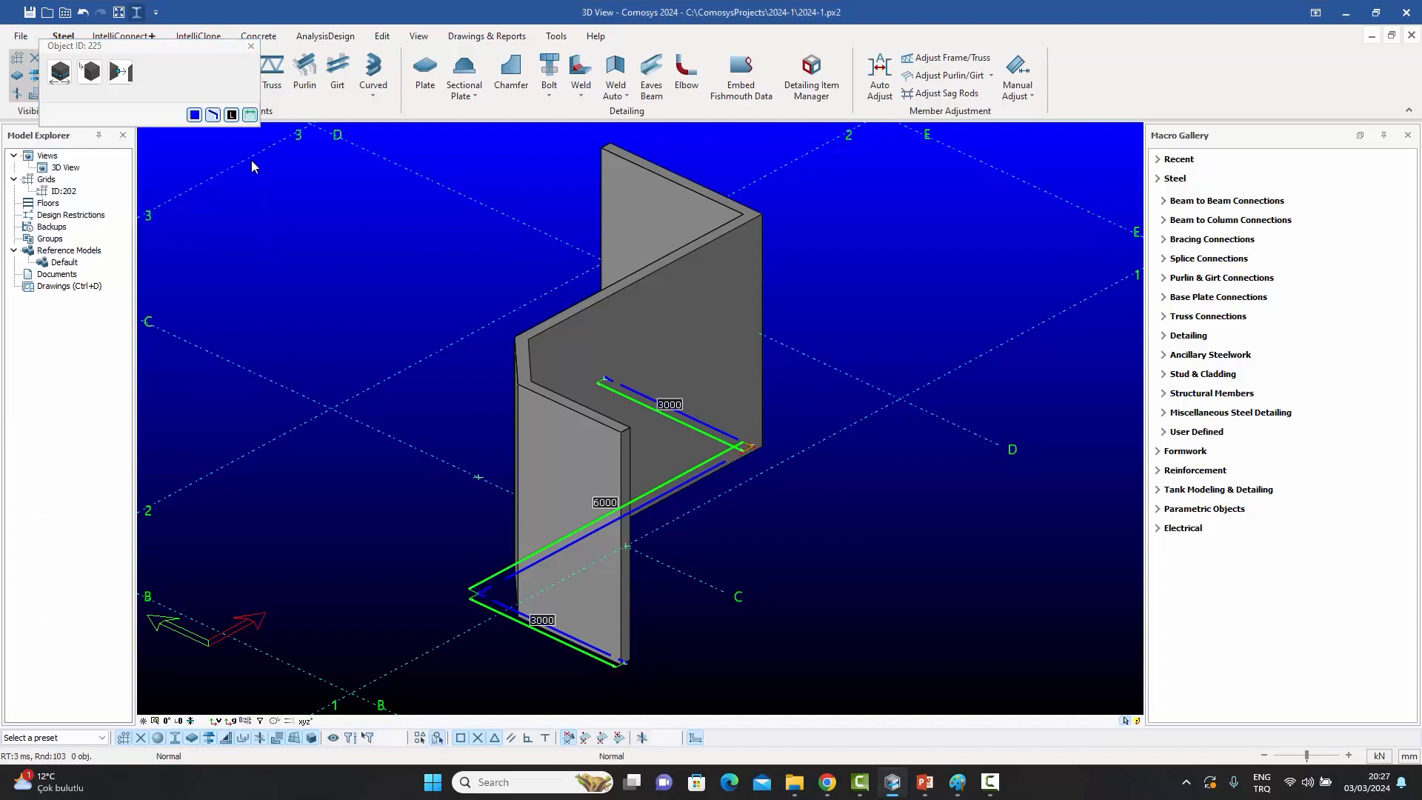
pyautogui.click(91, 72)
pyautogui.click(160, 122)
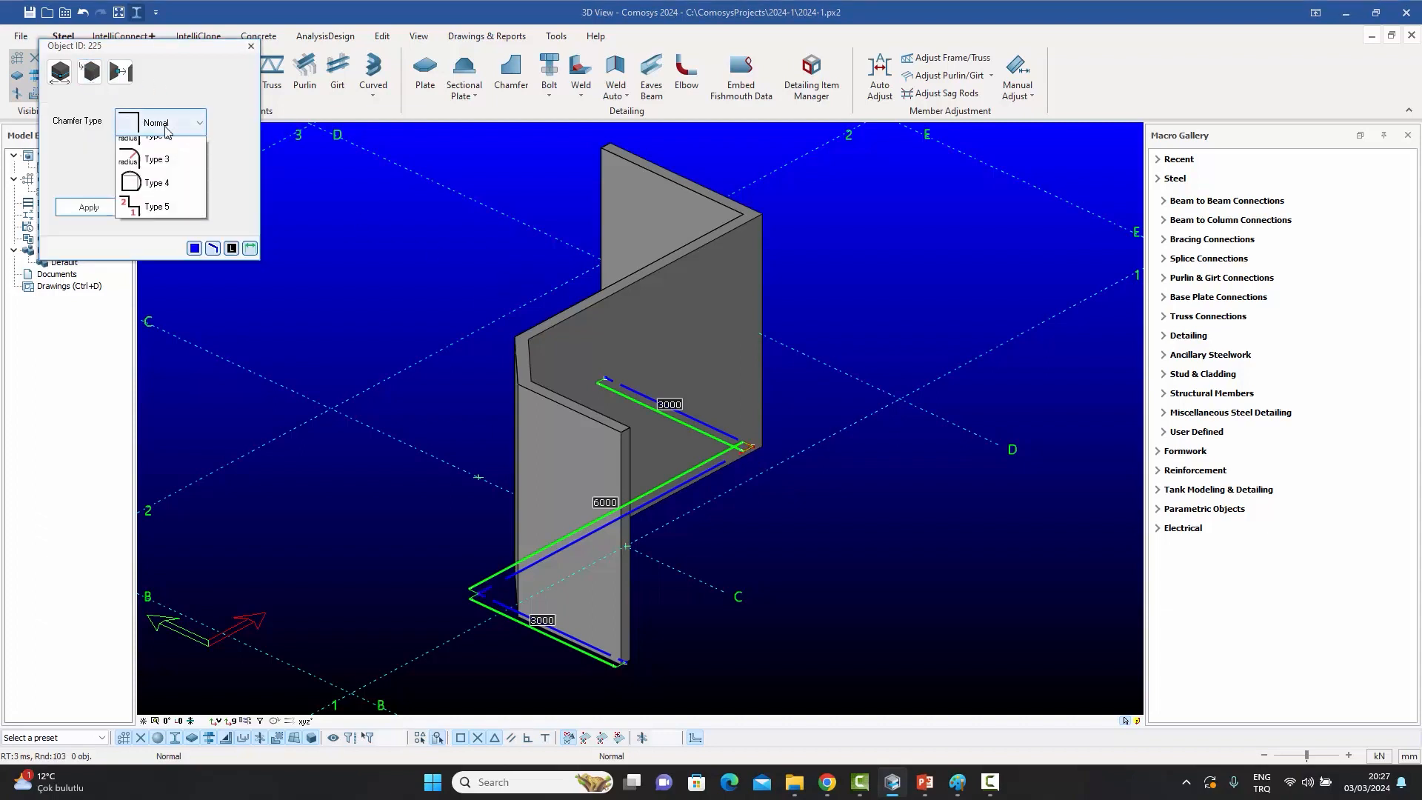
pyautogui.click(161, 219)
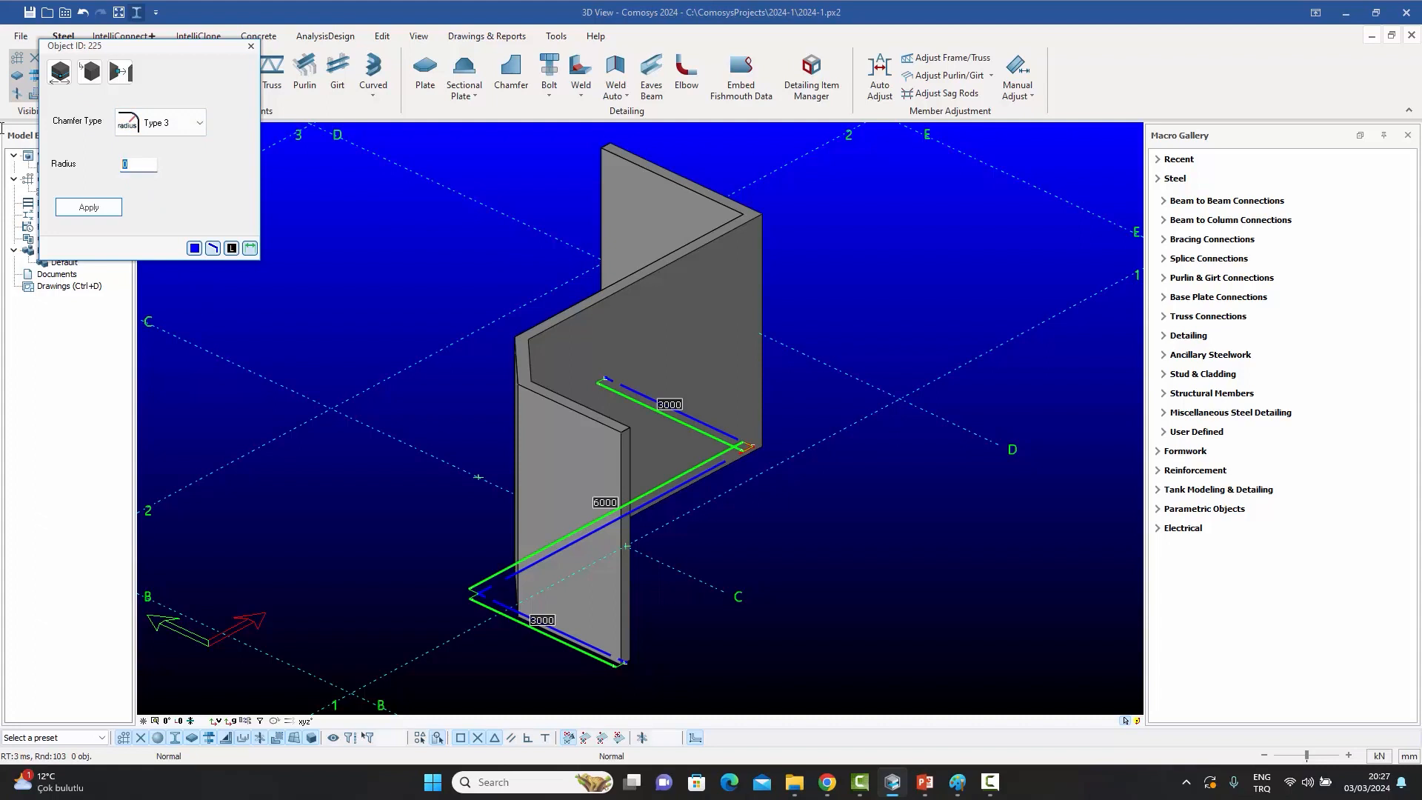
pyautogui.write('000')
pyautogui.click(89, 207)
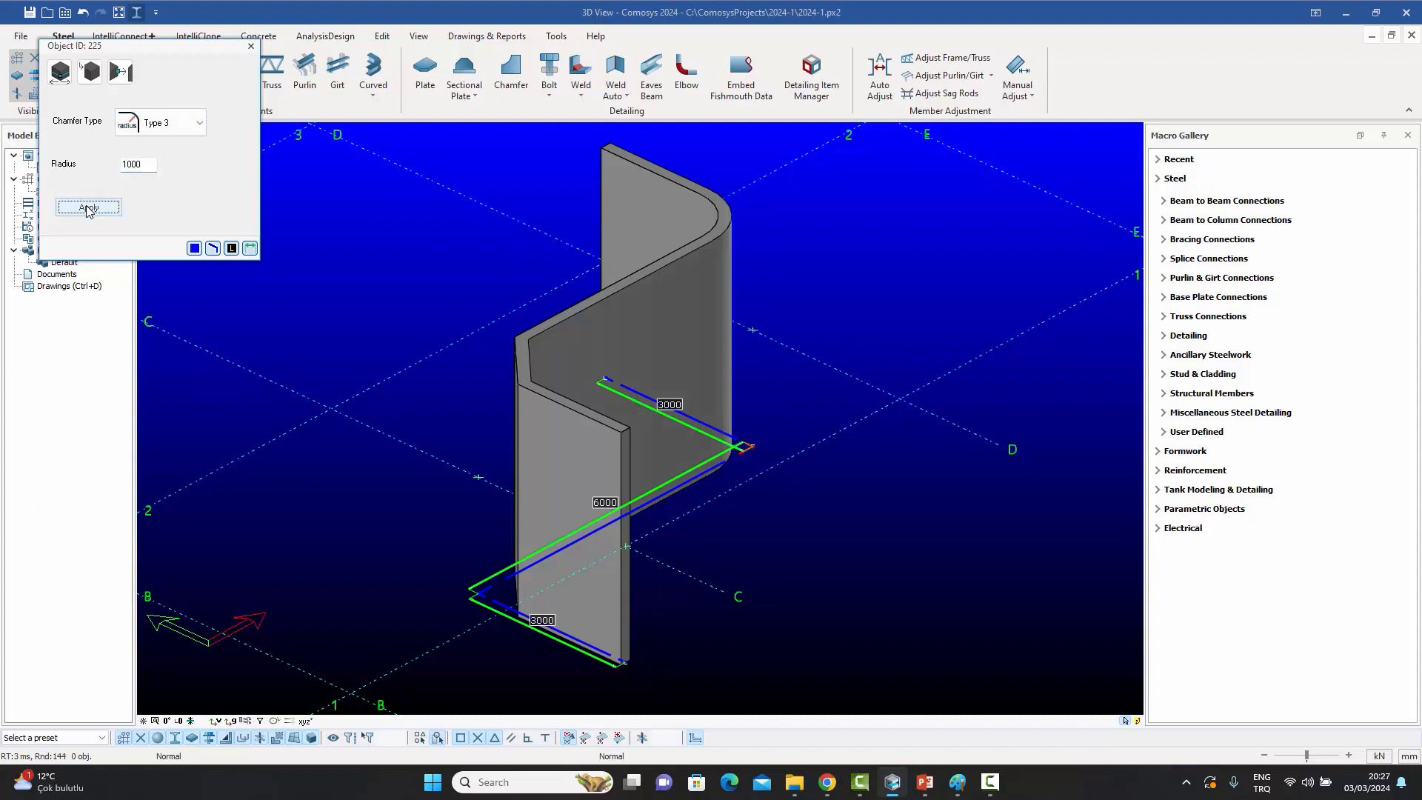
pyautogui.click(251, 46)
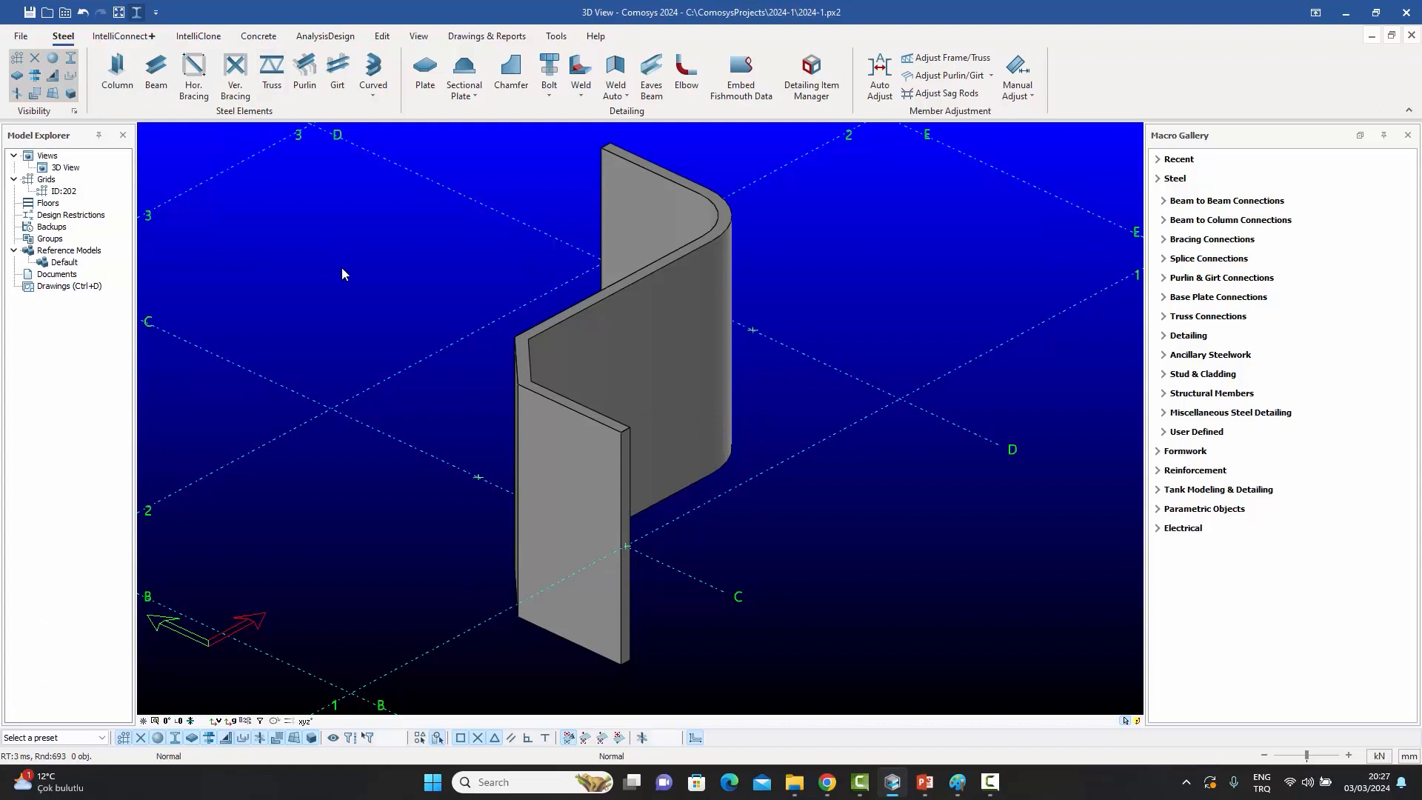
# - Undo the folded plate's two bend chamfers and move its rear bend point by 500 in X
pyautogui.hotkey('ctrl', 'z')
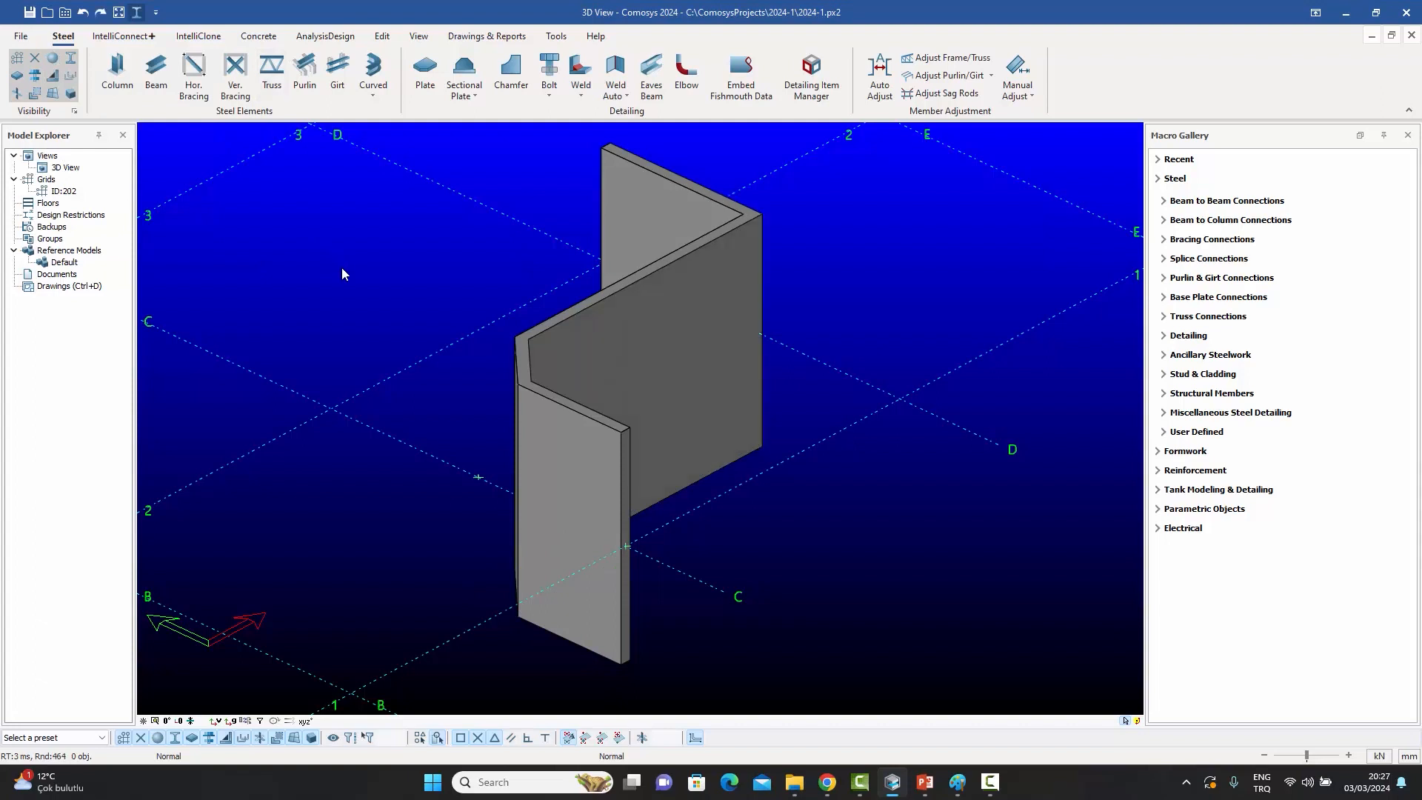
pyautogui.hotkey('ctrl', 'z')
pyautogui.click(684, 372)
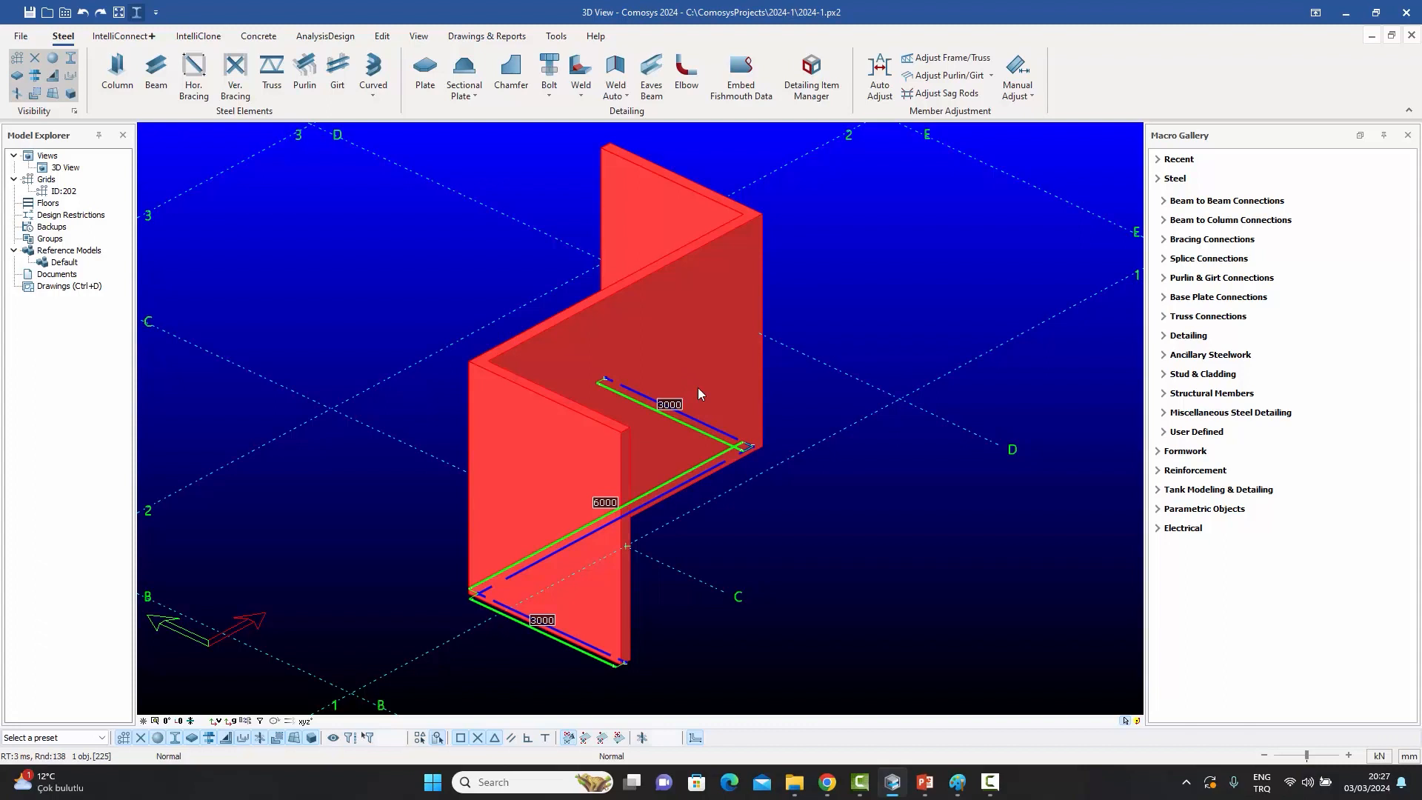
pyautogui.click(754, 447)
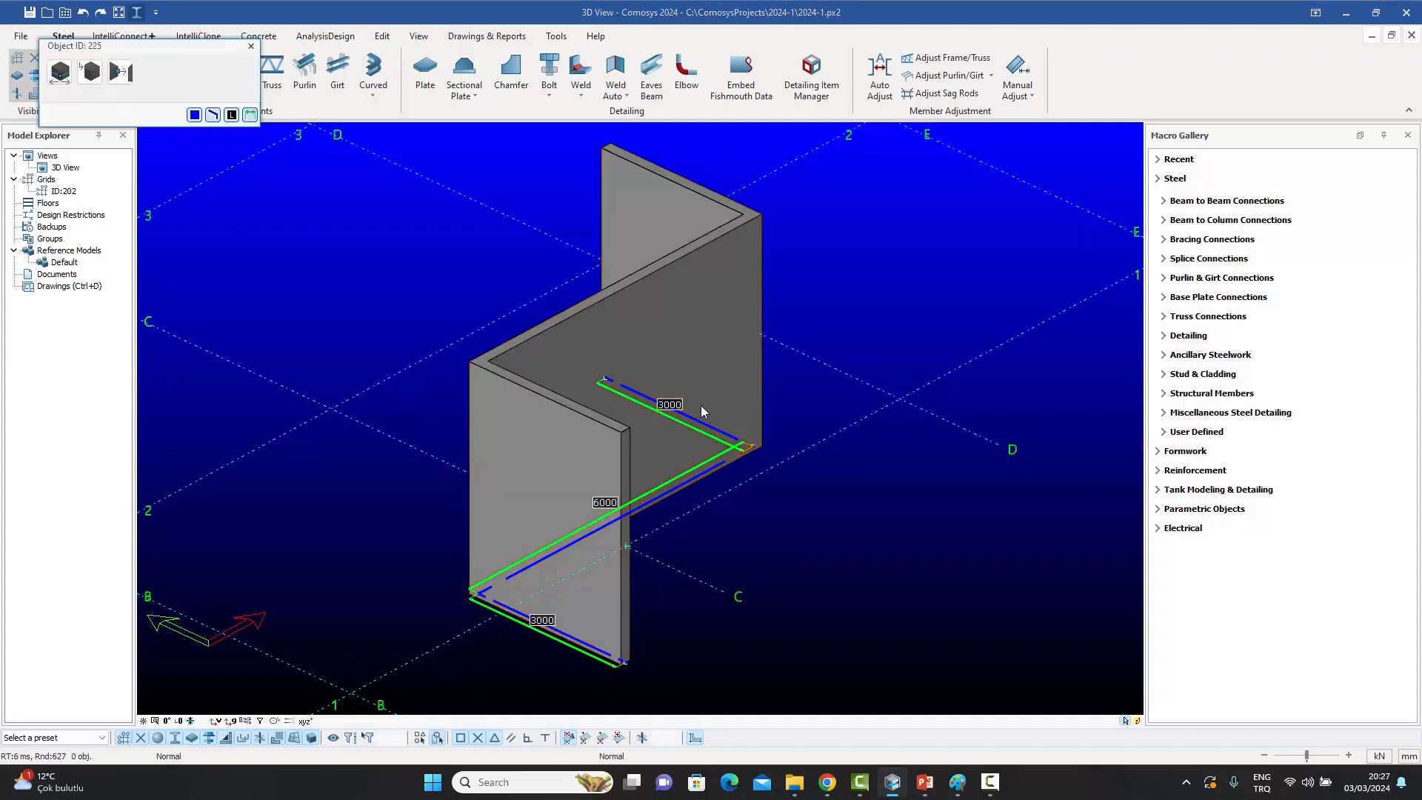
pyautogui.click(63, 74)
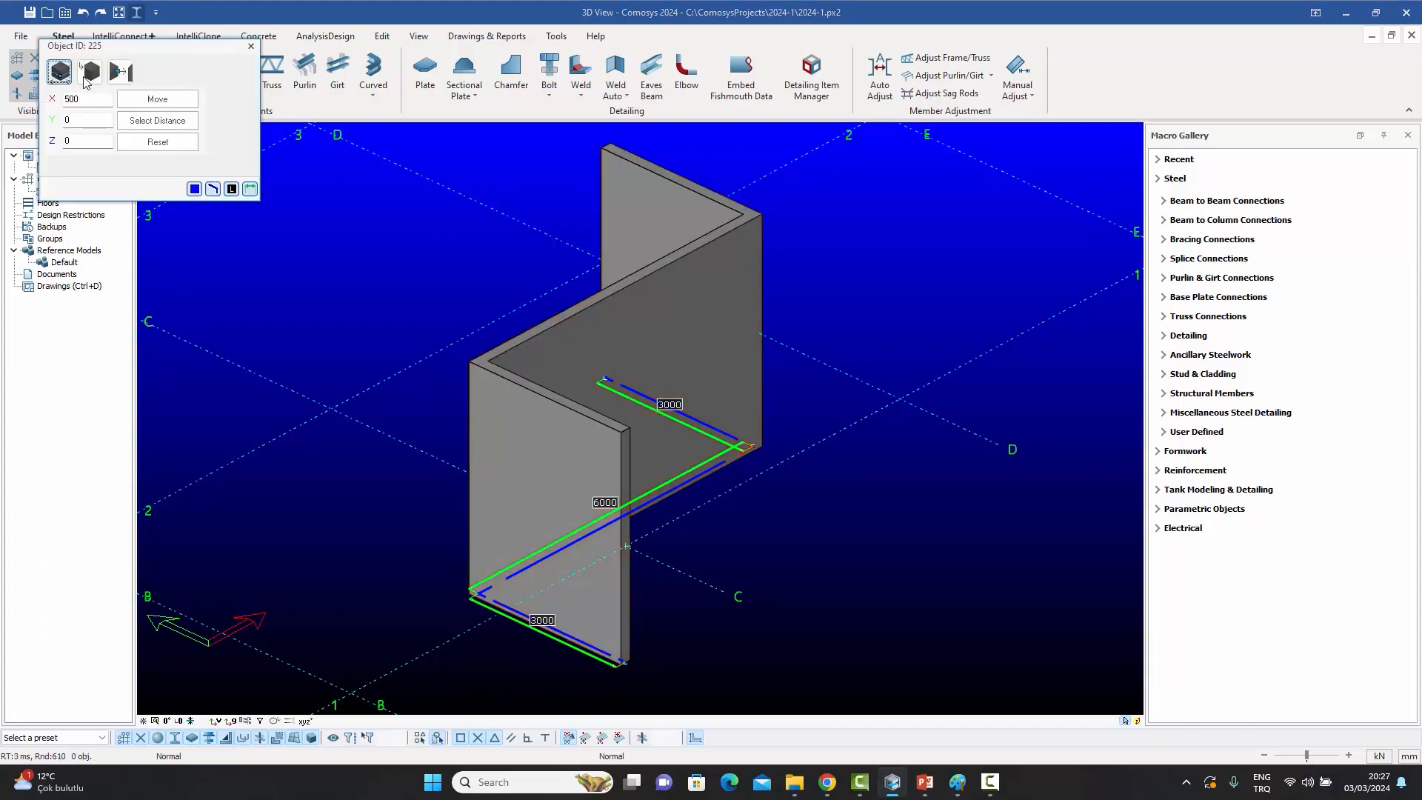
pyautogui.click(157, 100)
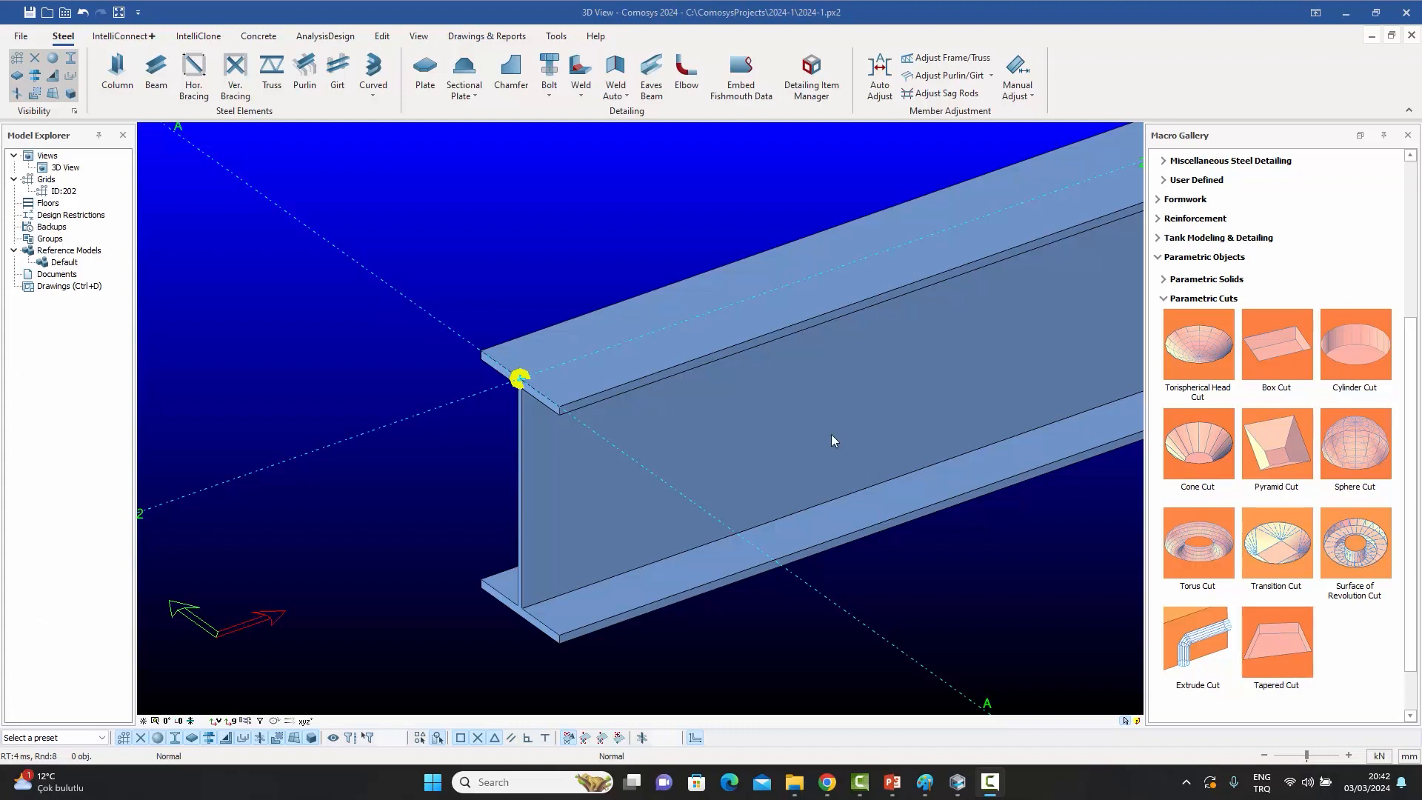
# - Place a Box Cut on the beam's top flange surface with its origin at the flange's front end corner
pyautogui.click(1283, 347)
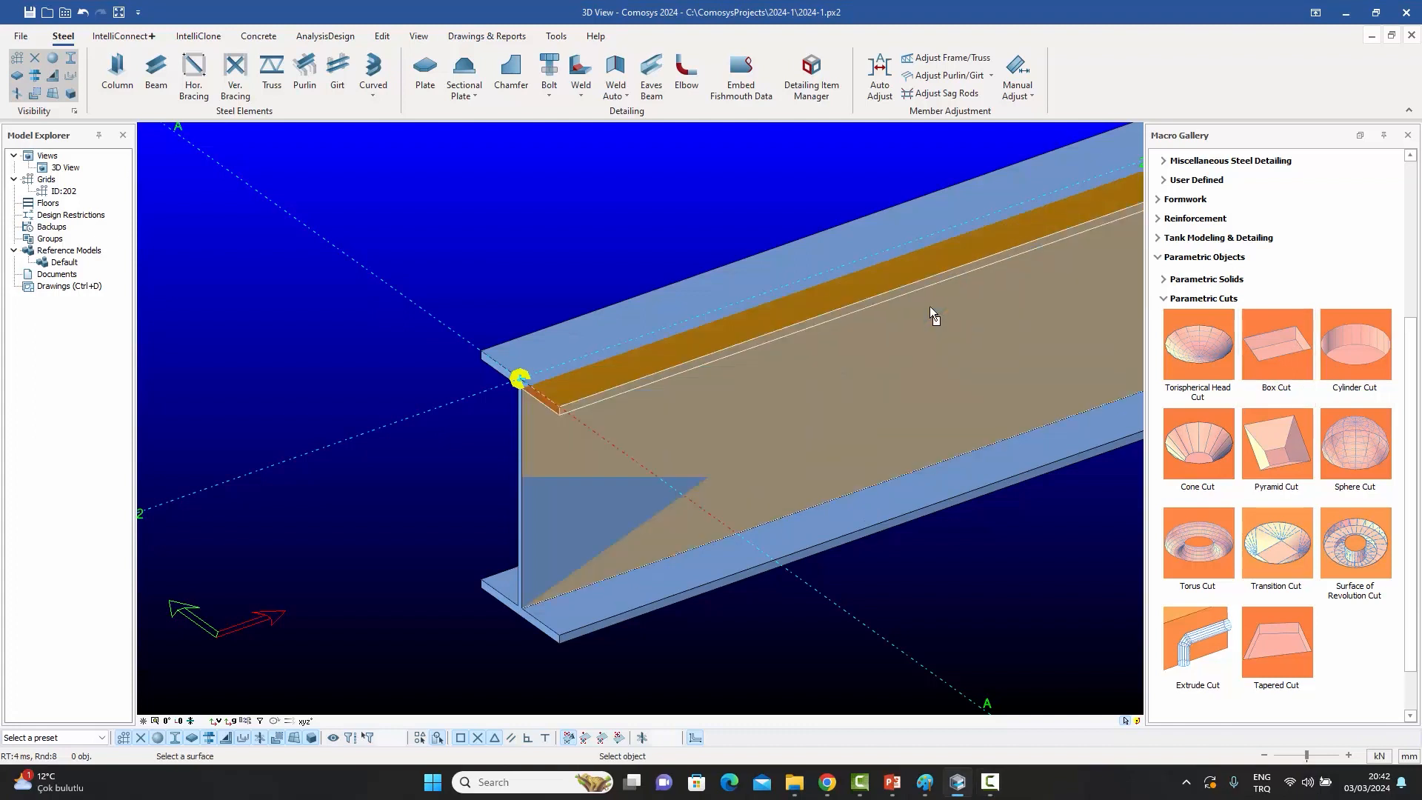
pyautogui.click(579, 342)
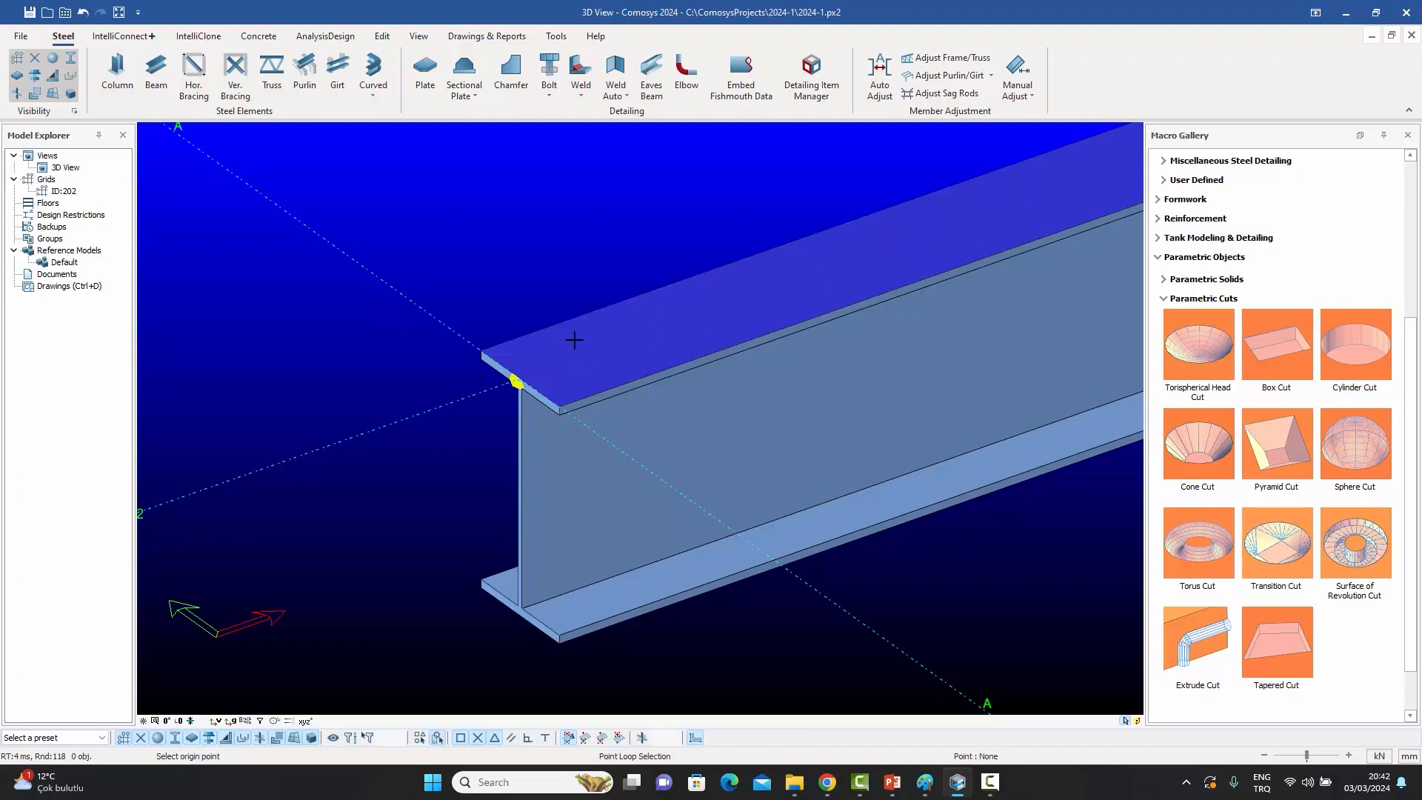
pyautogui.click(561, 407)
pyautogui.click(606, 366)
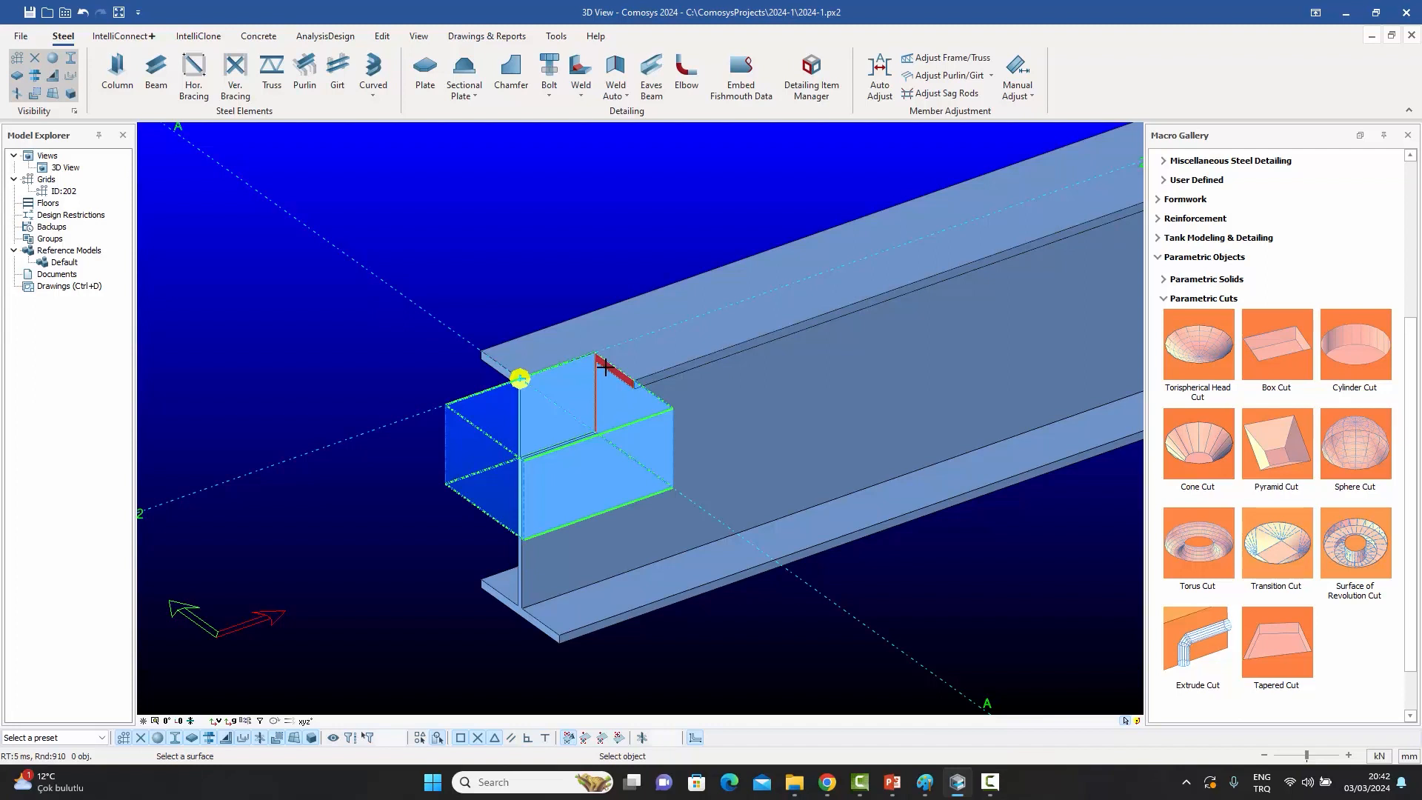
pyautogui.click(532, 226)
pyautogui.press('Escape')
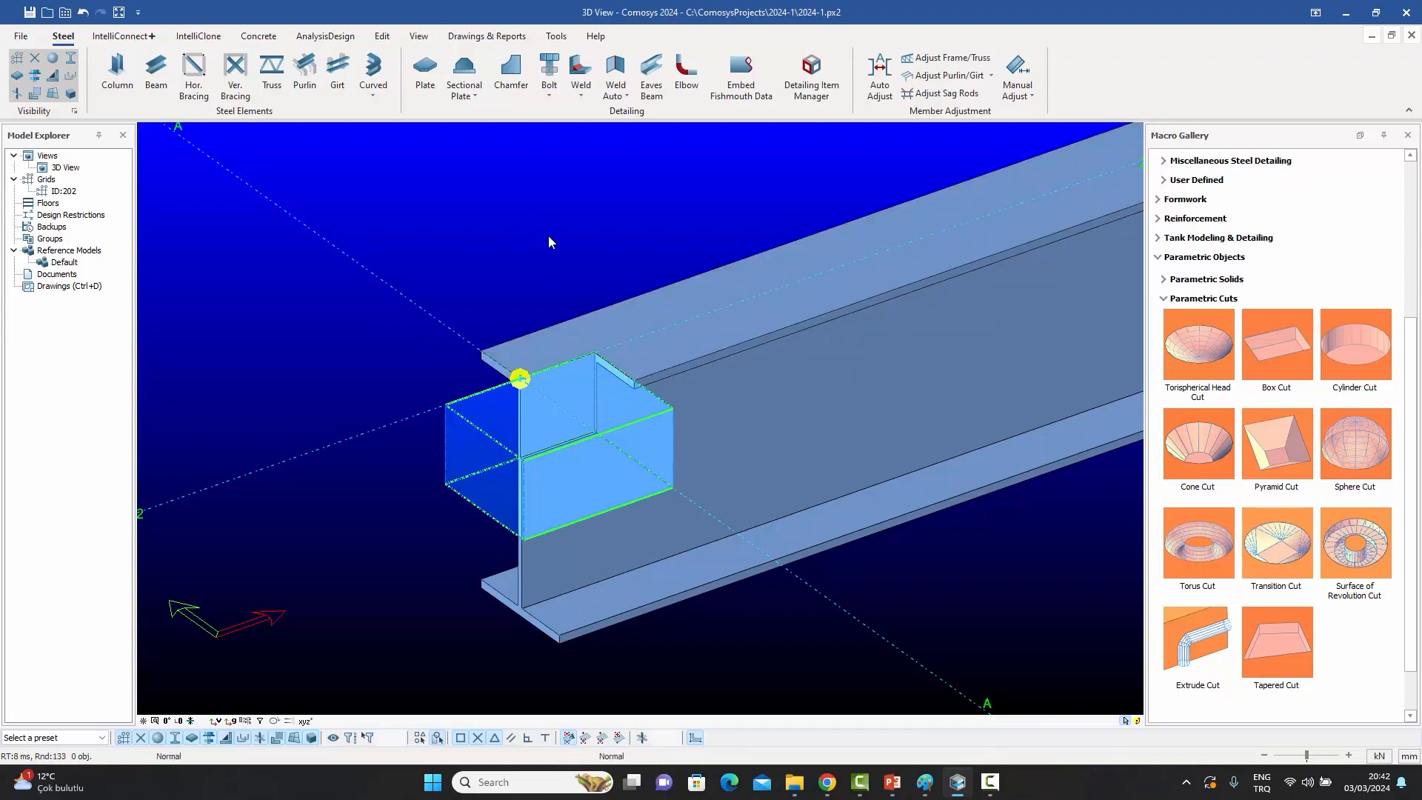
# - Lengthen the box cut along the beam by moving its inner length arrow a distance of 50, and close the editing tools
pyautogui.click(611, 490)
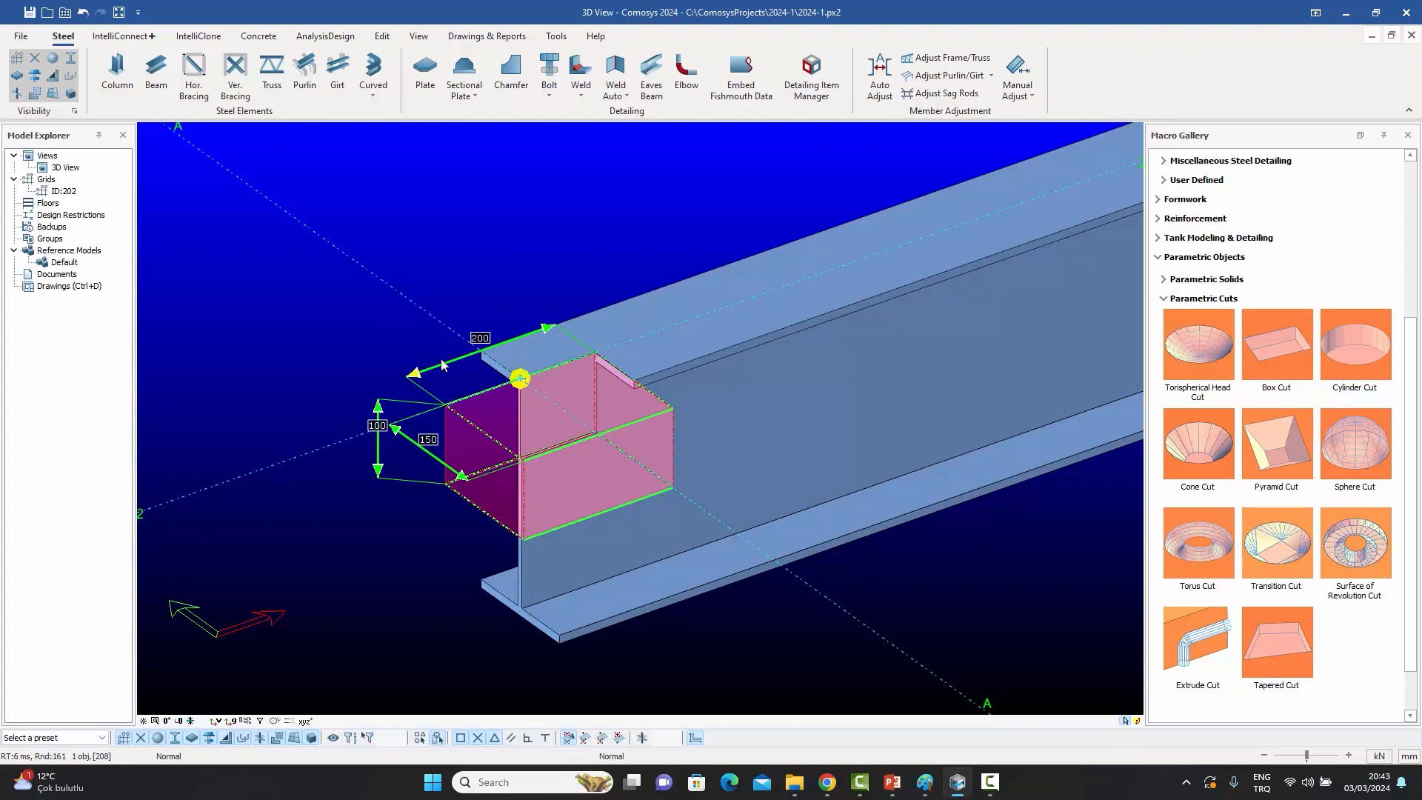
pyautogui.click(548, 329)
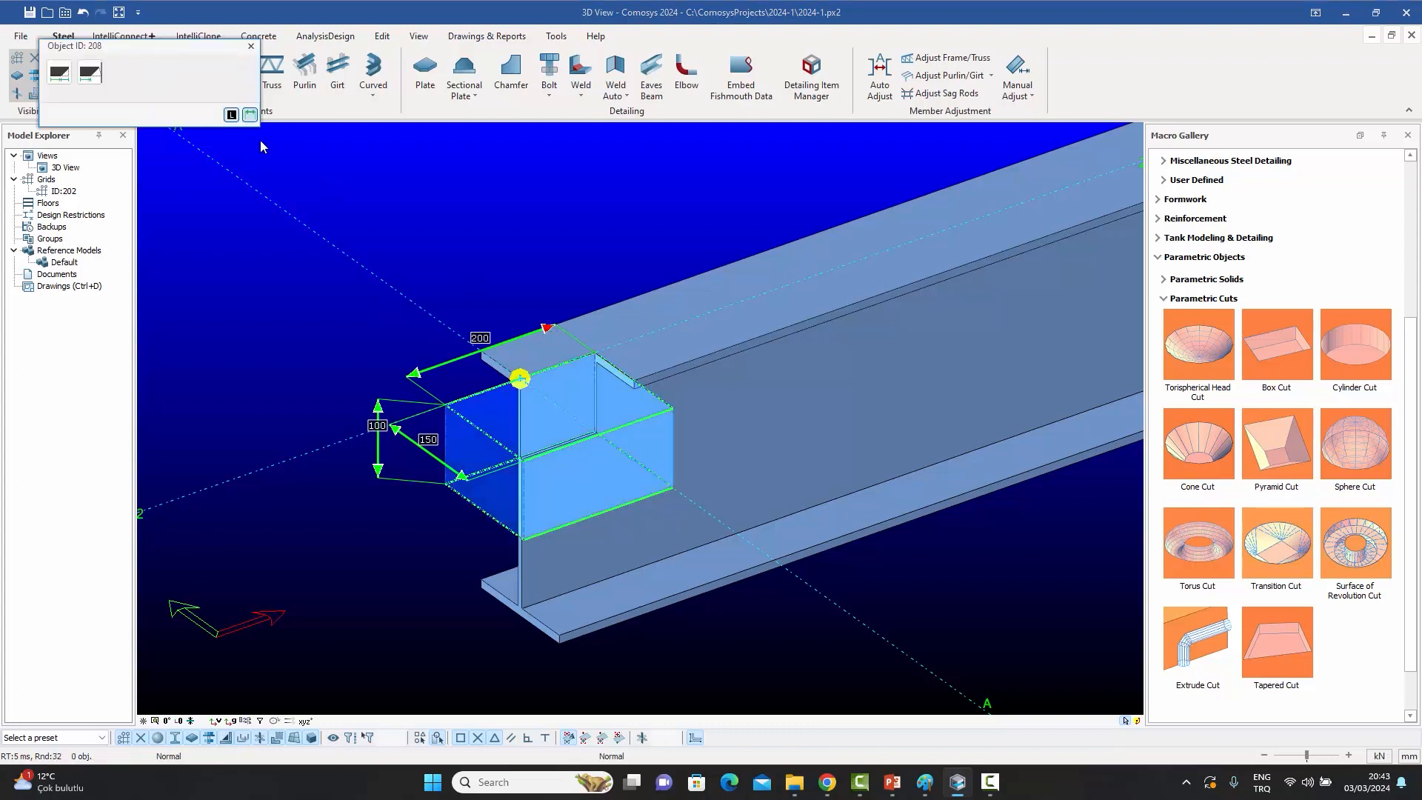
pyautogui.click(62, 76)
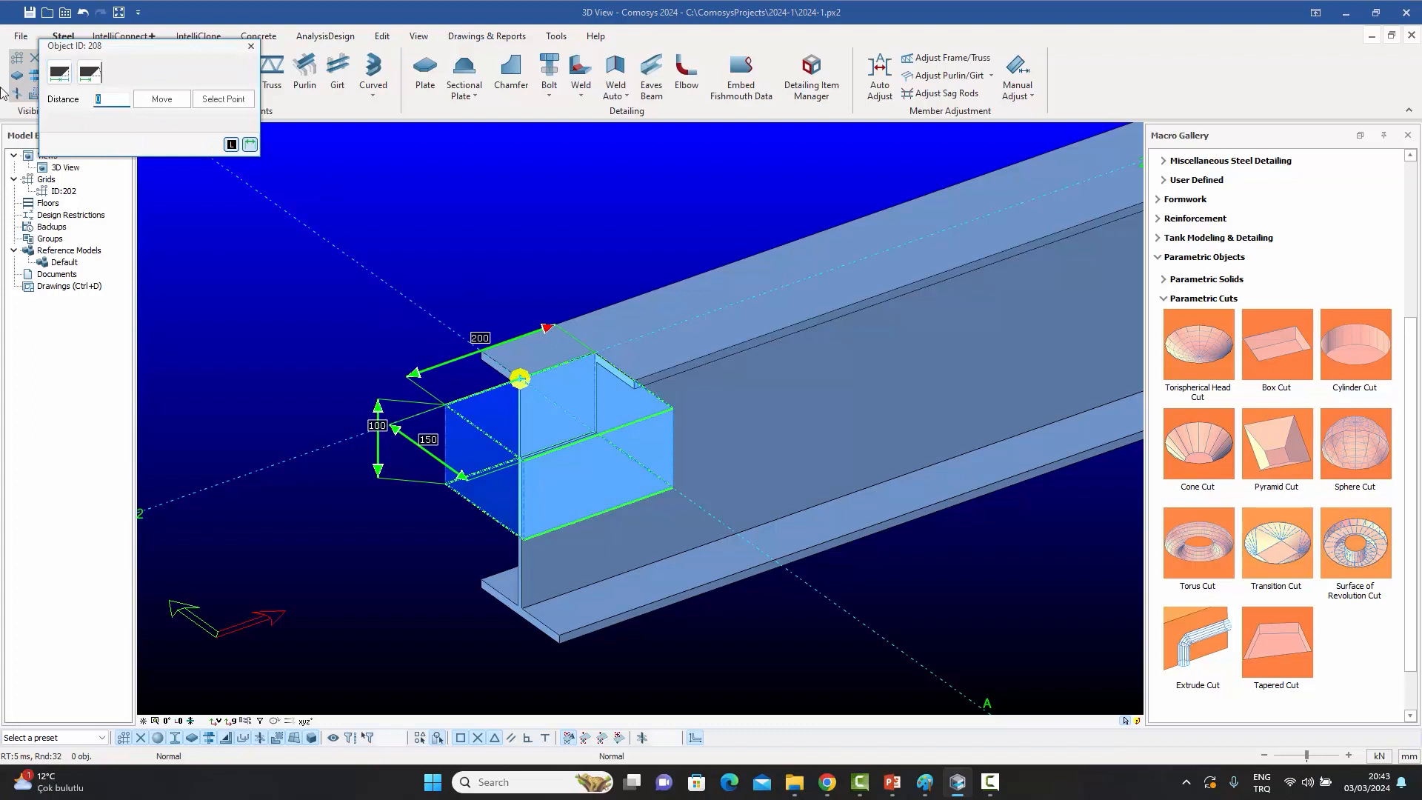
pyautogui.write('50')
pyautogui.click(175, 101)
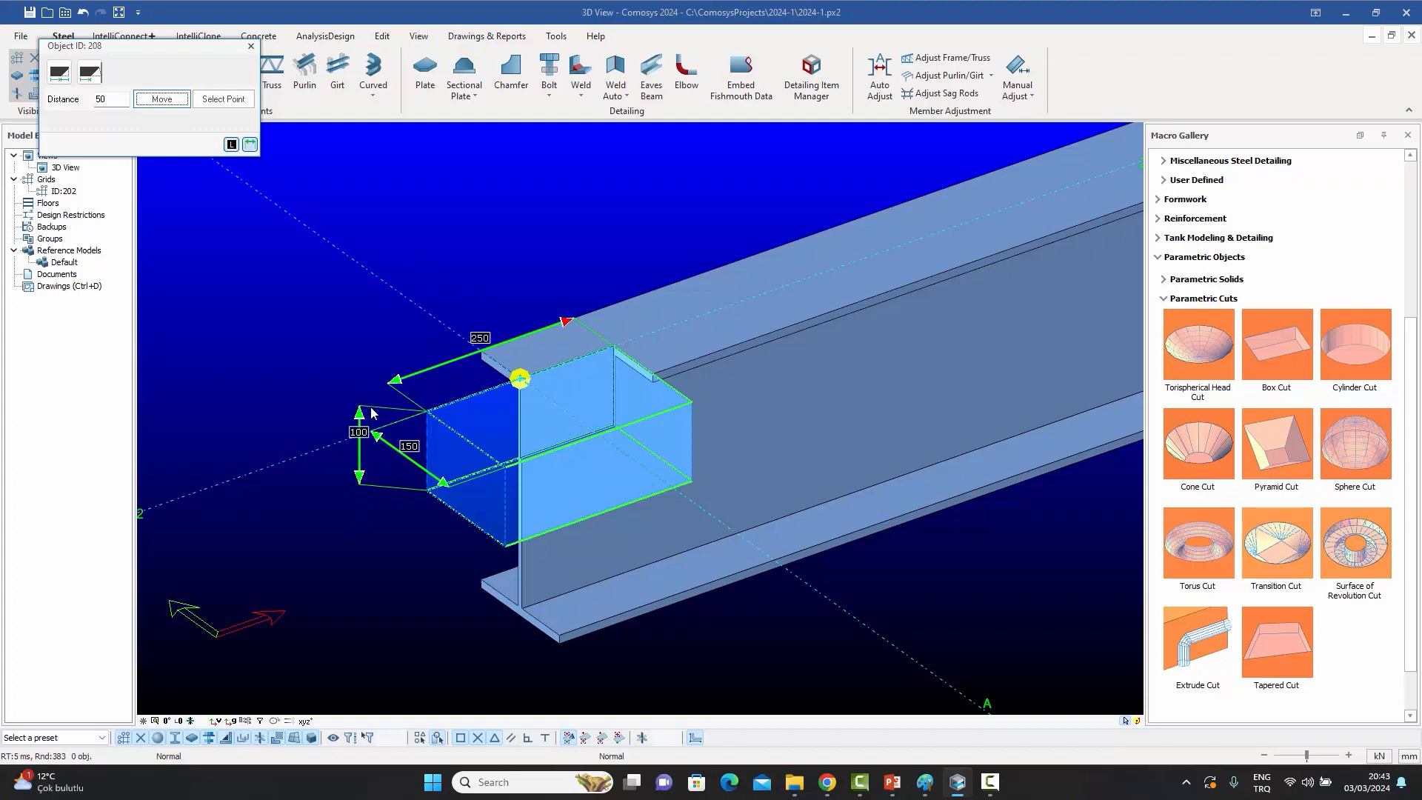
pyautogui.click(251, 46)
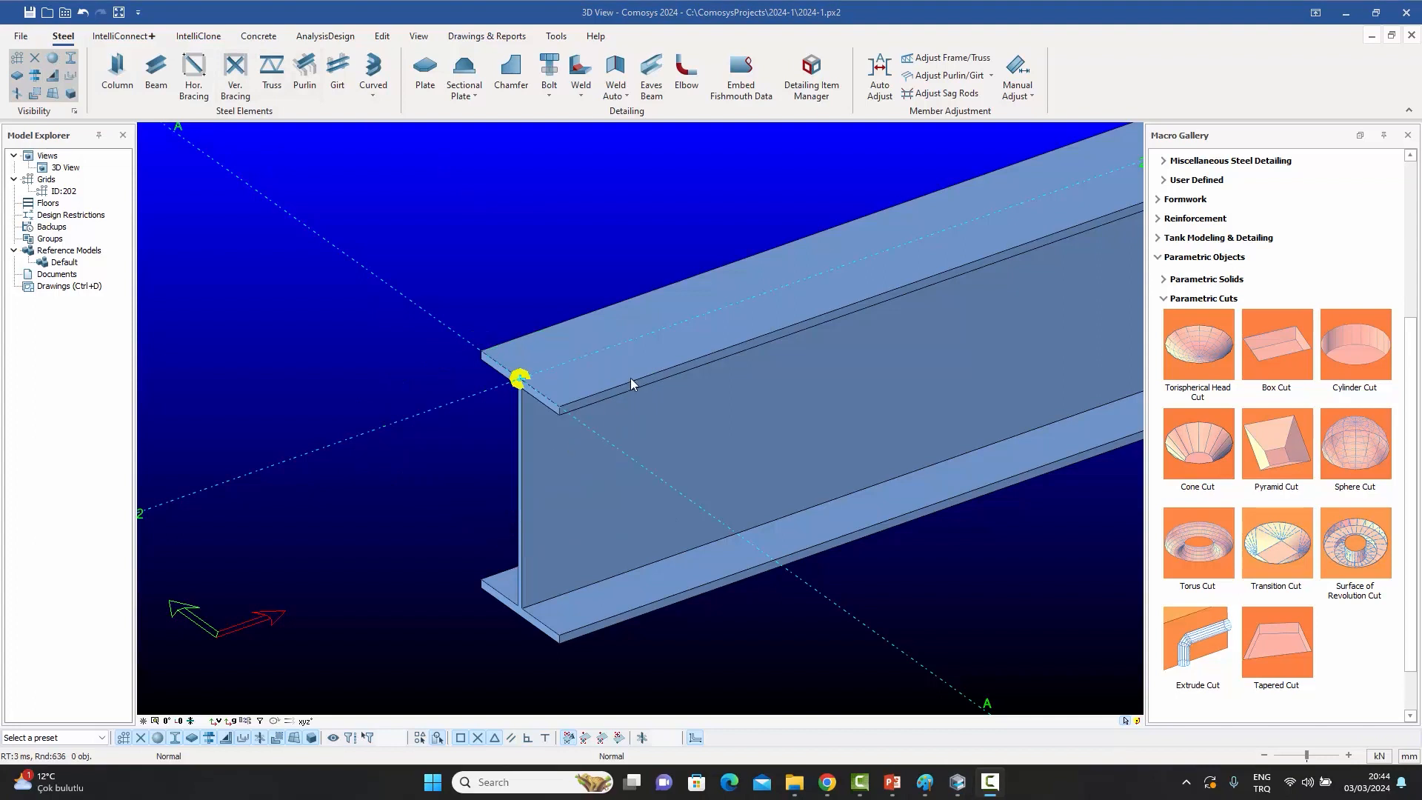
# - Place a Cylinder Cut on the beam's top flange surface, centred on the beam's end reference point
pyautogui.click(1357, 357)
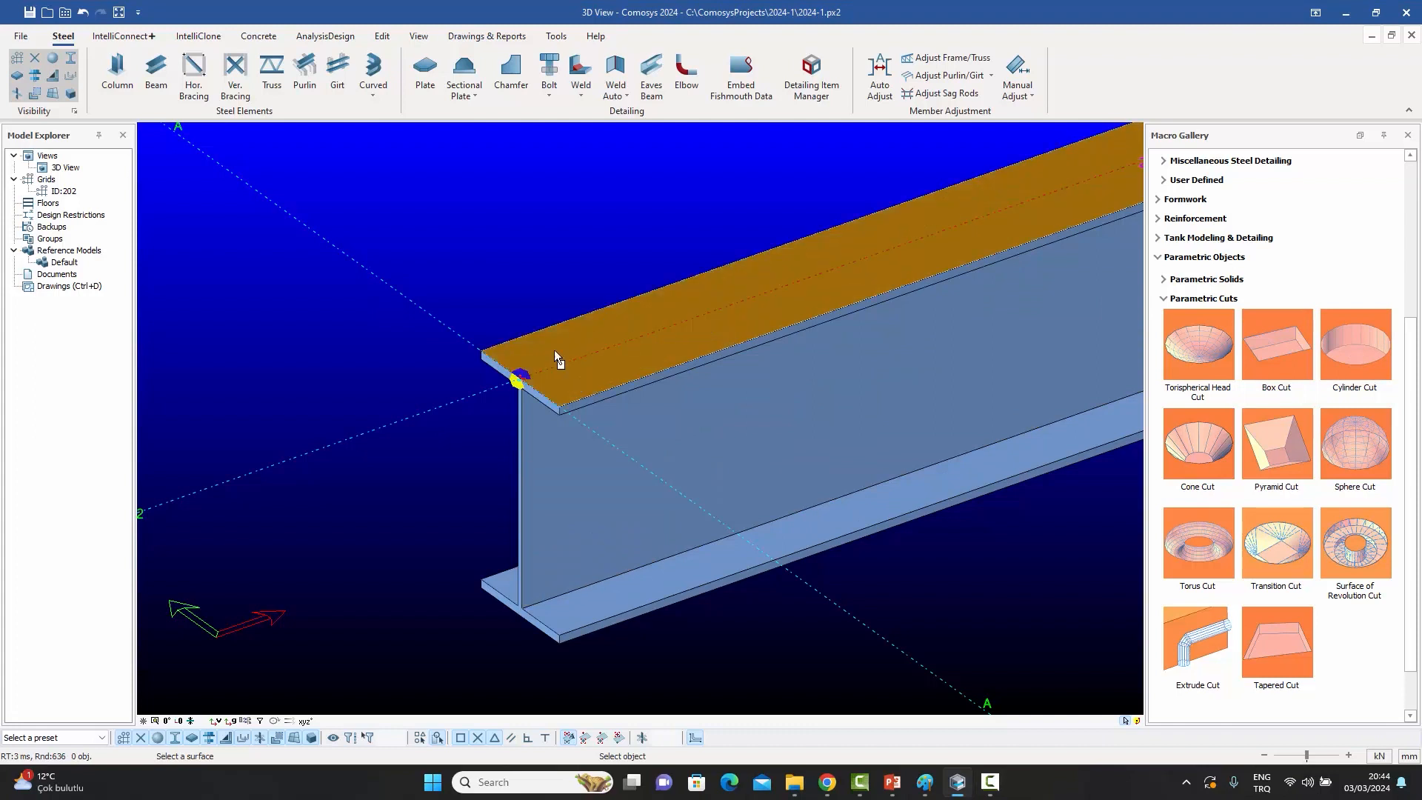
pyautogui.click(554, 352)
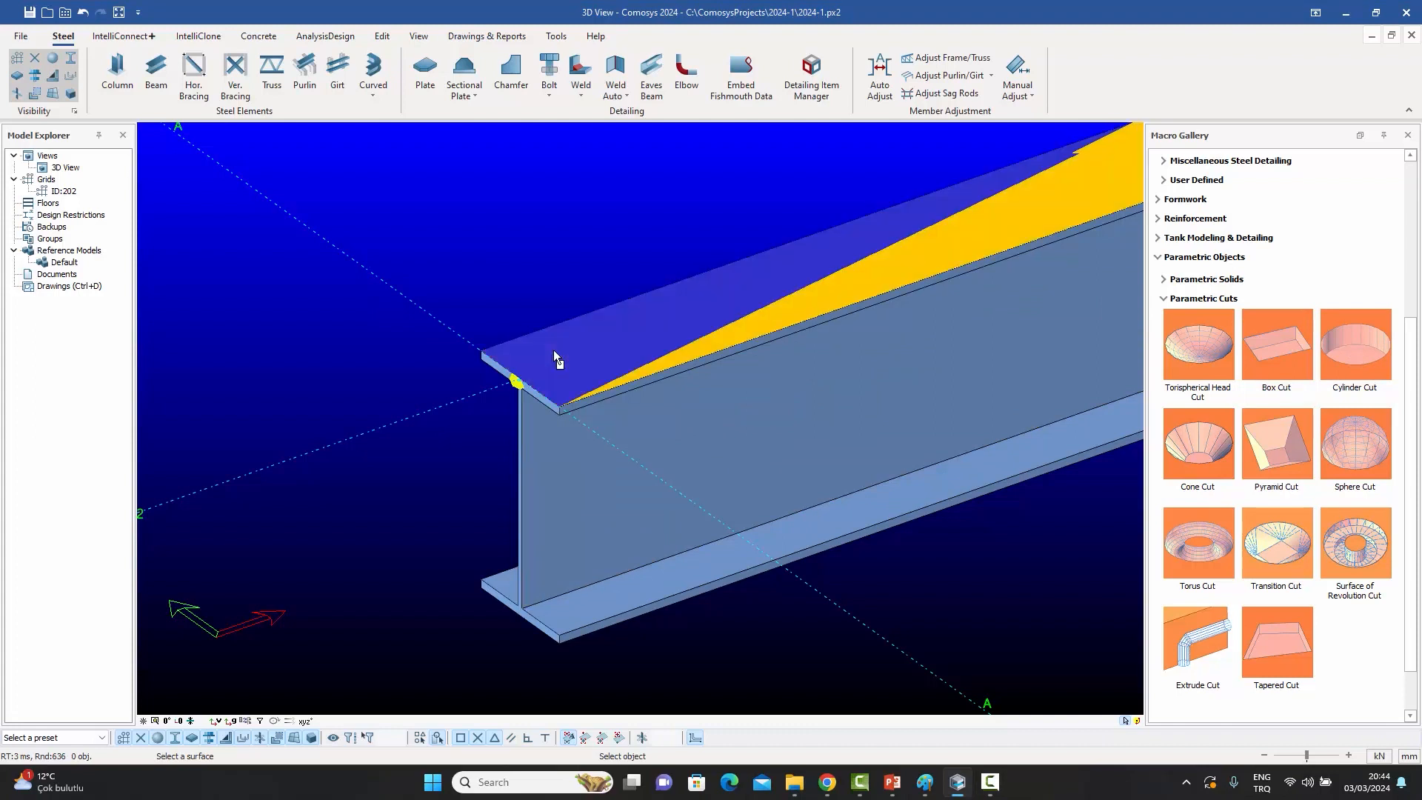
pyautogui.click(519, 379)
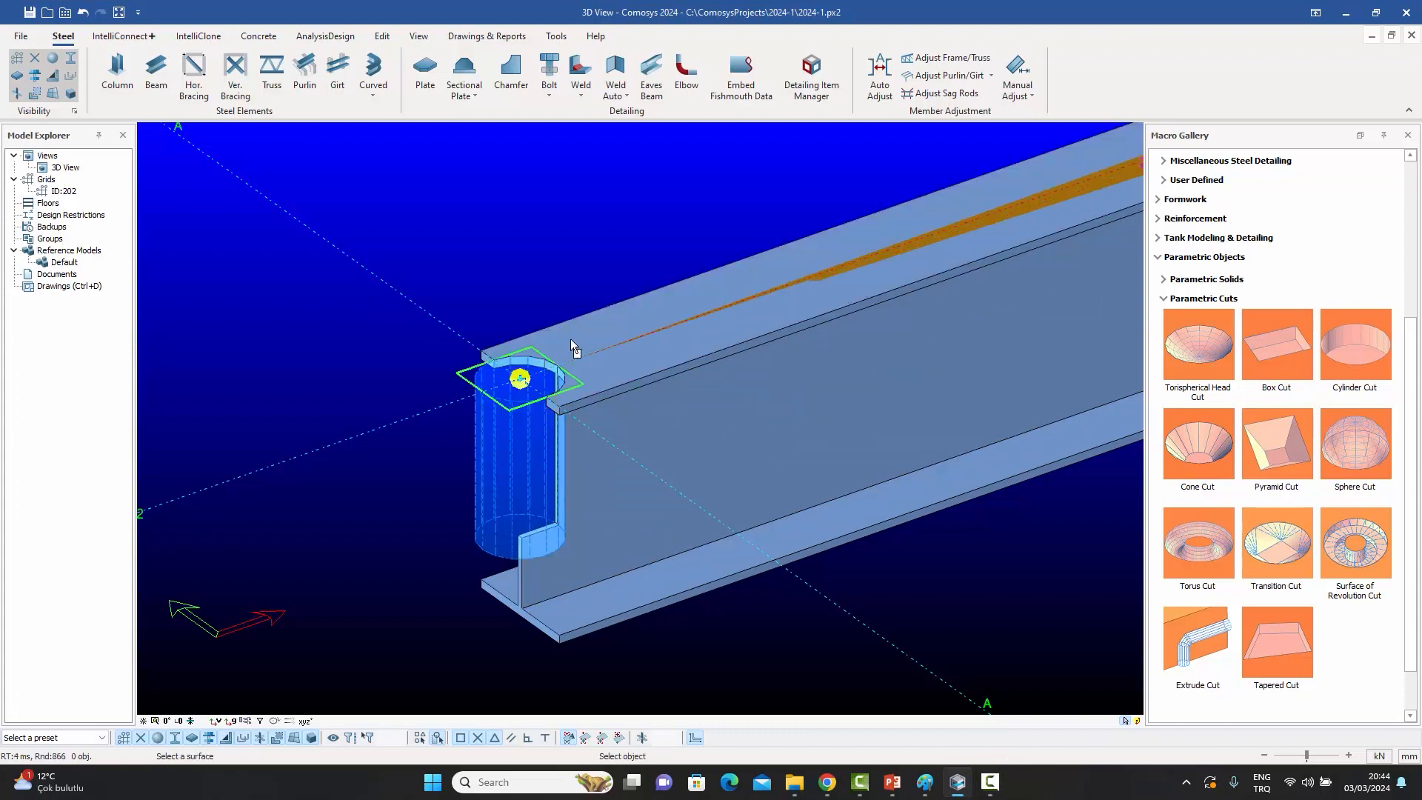
pyautogui.click(570, 339)
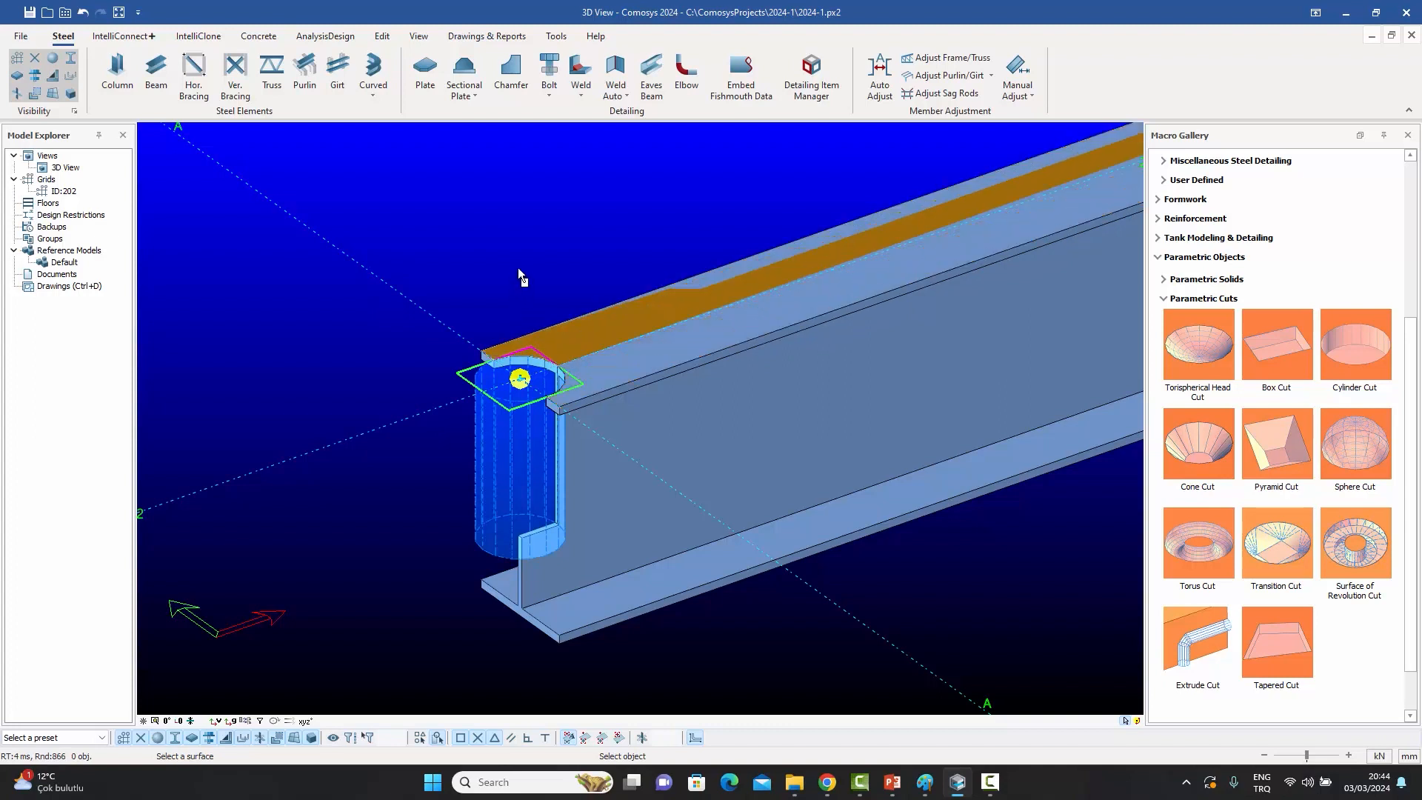
pyautogui.press('Escape')
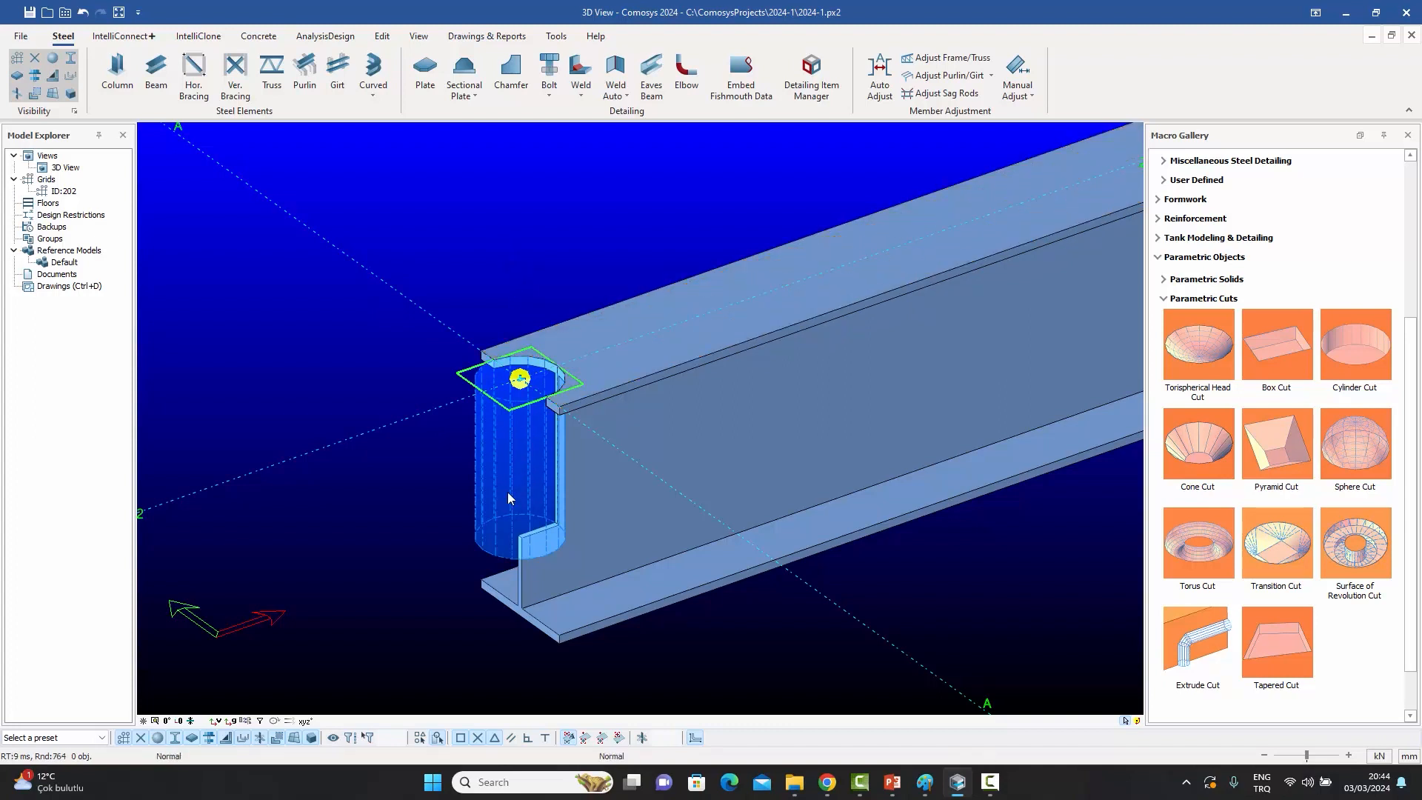
# - Widen the cylinder cut to a diameter of 200 by moving its diameter arrow a distance of 50
pyautogui.click(509, 498)
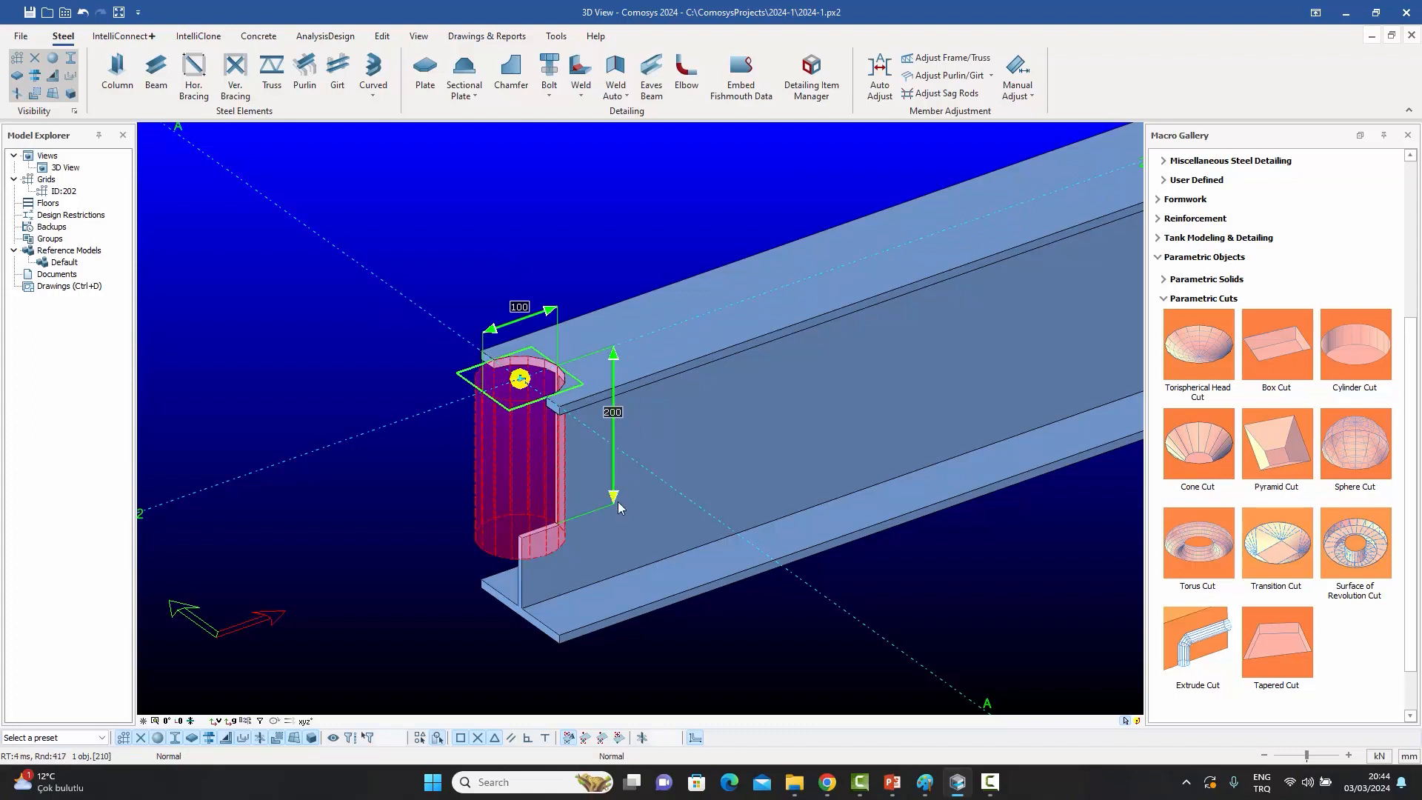
pyautogui.click(551, 313)
pyautogui.click(59, 72)
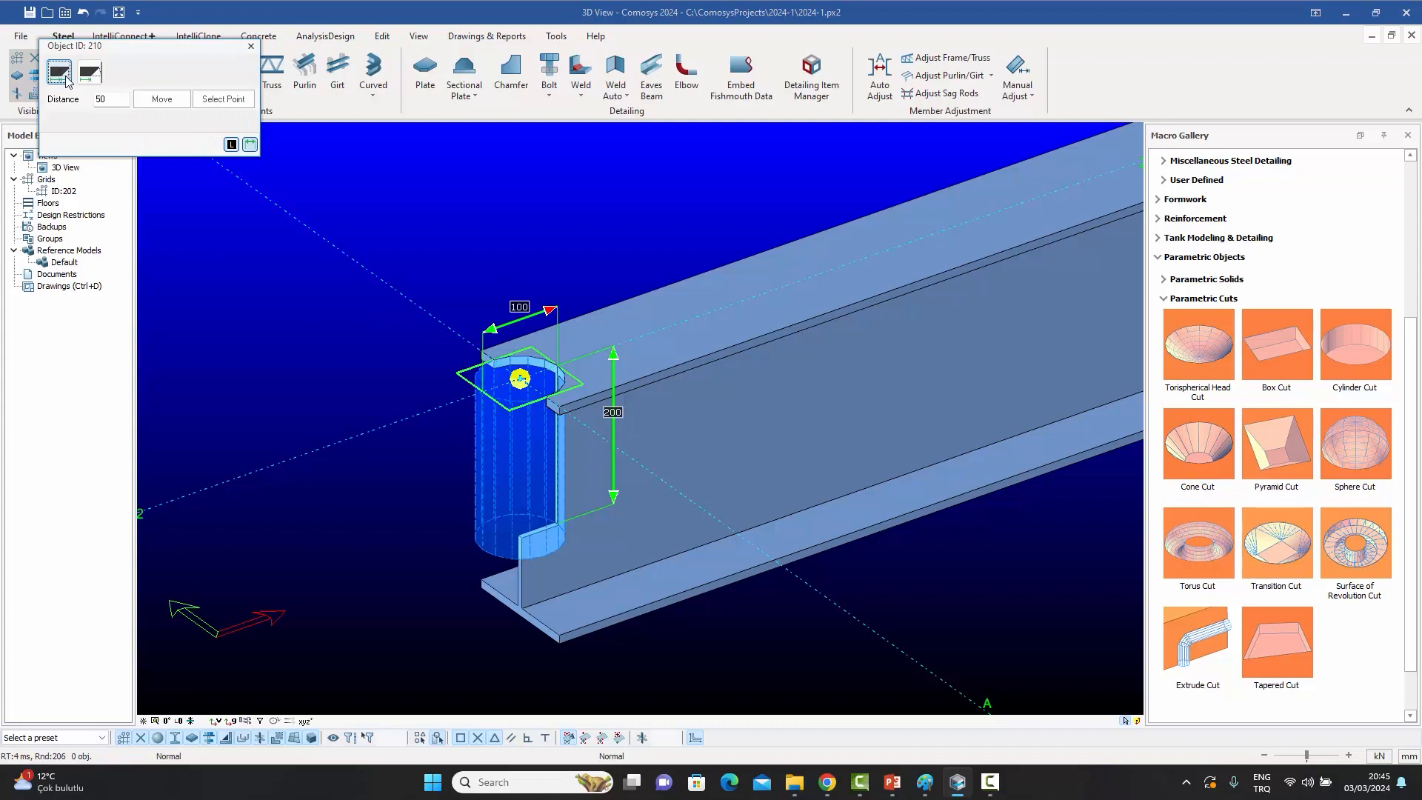
pyautogui.click(164, 101)
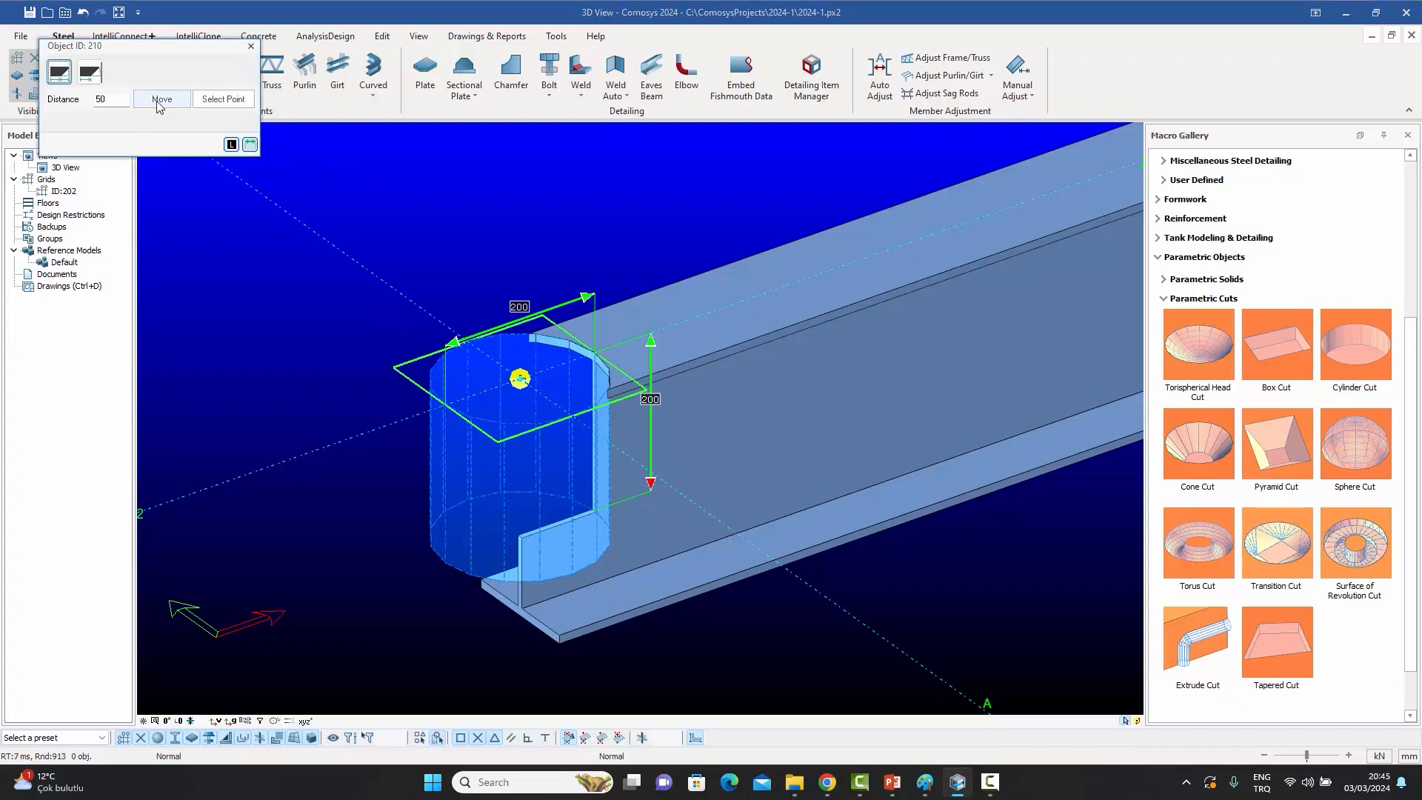
# - Deepen the cylinder cut to 350 with three moves of its lower depth arrow by 50, and undo the cylinder cut
pyautogui.click(160, 101)
pyautogui.click(161, 101)
pyautogui.click(161, 102)
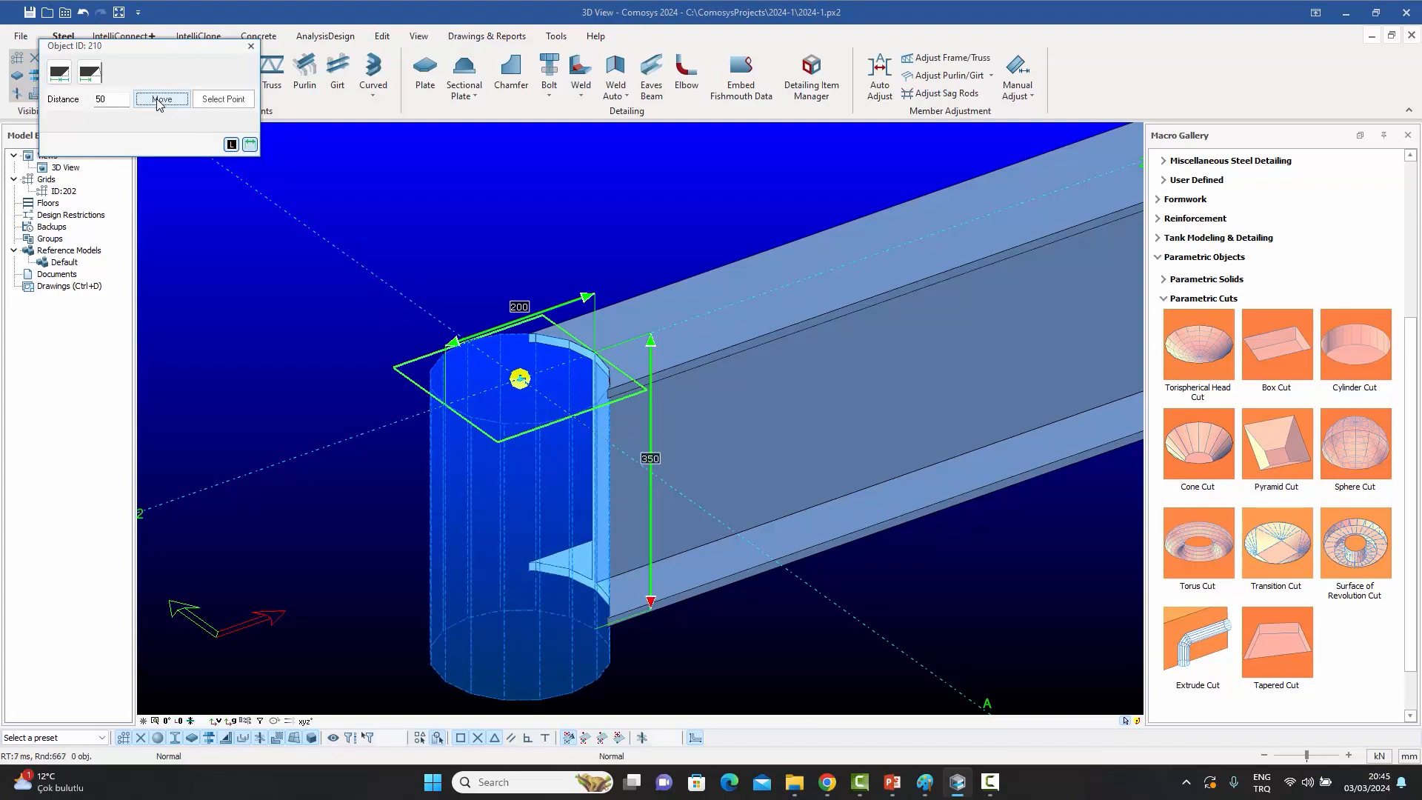
pyautogui.click(251, 46)
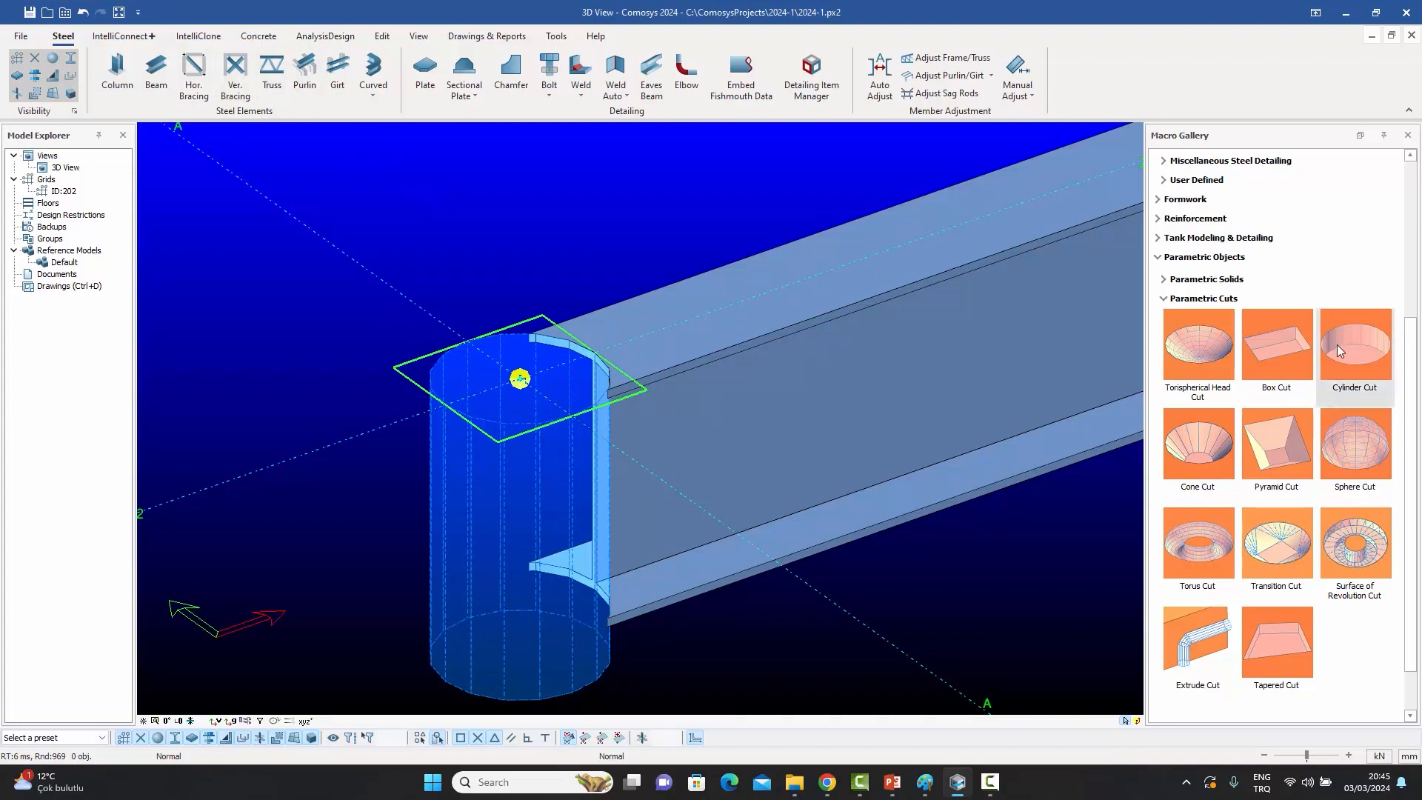
pyautogui.moveTo(1325, 352)
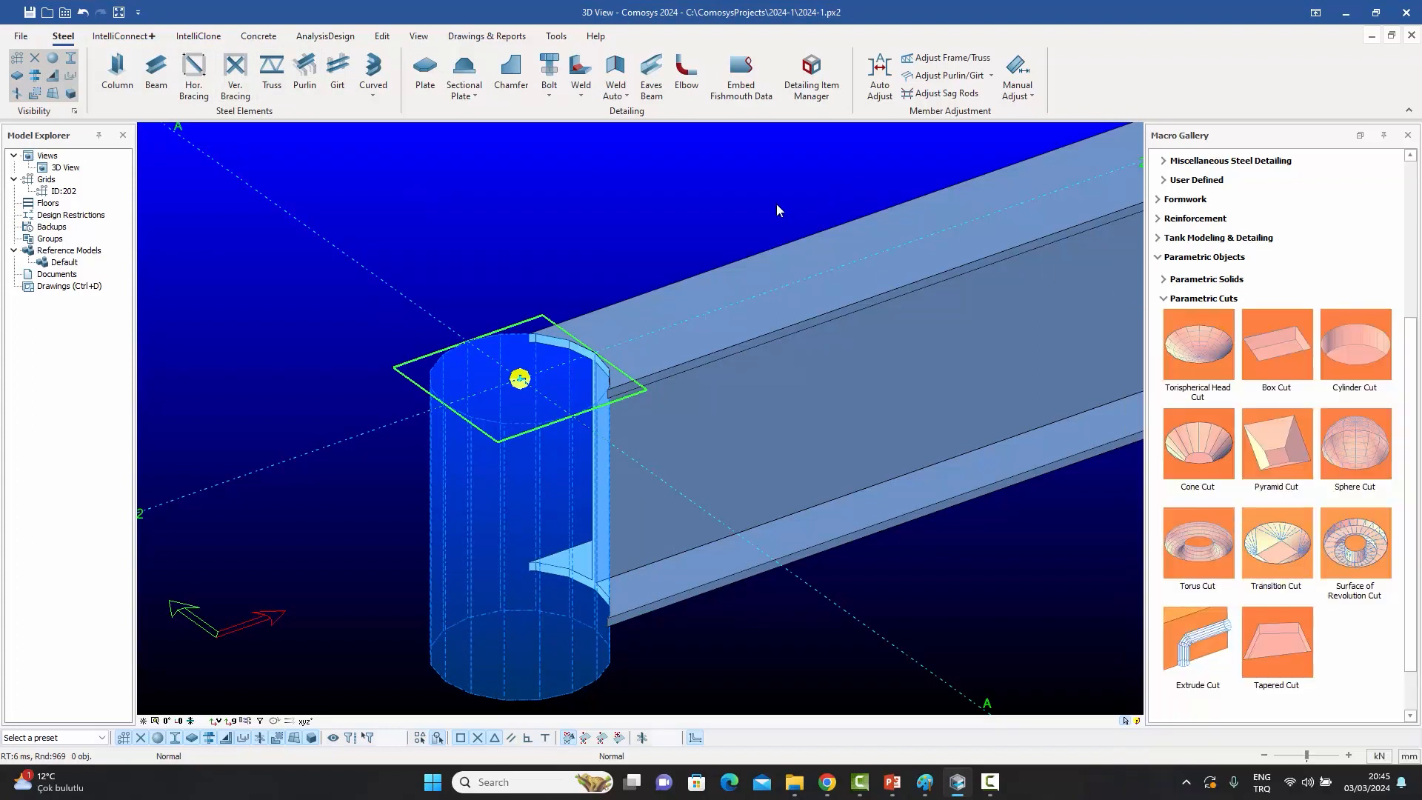
pyautogui.hotkey('ctrl', 'z')
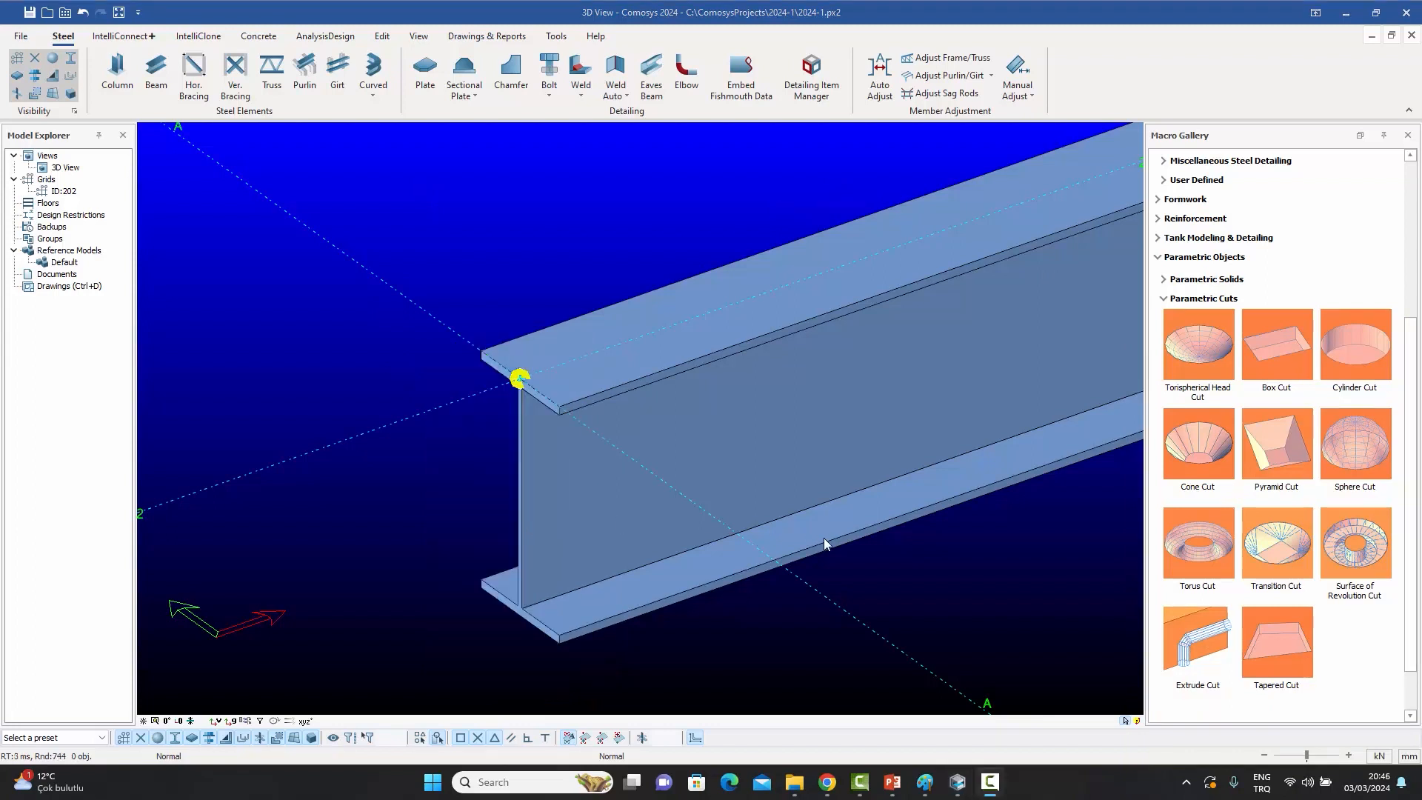
pyautogui.click(1287, 644)
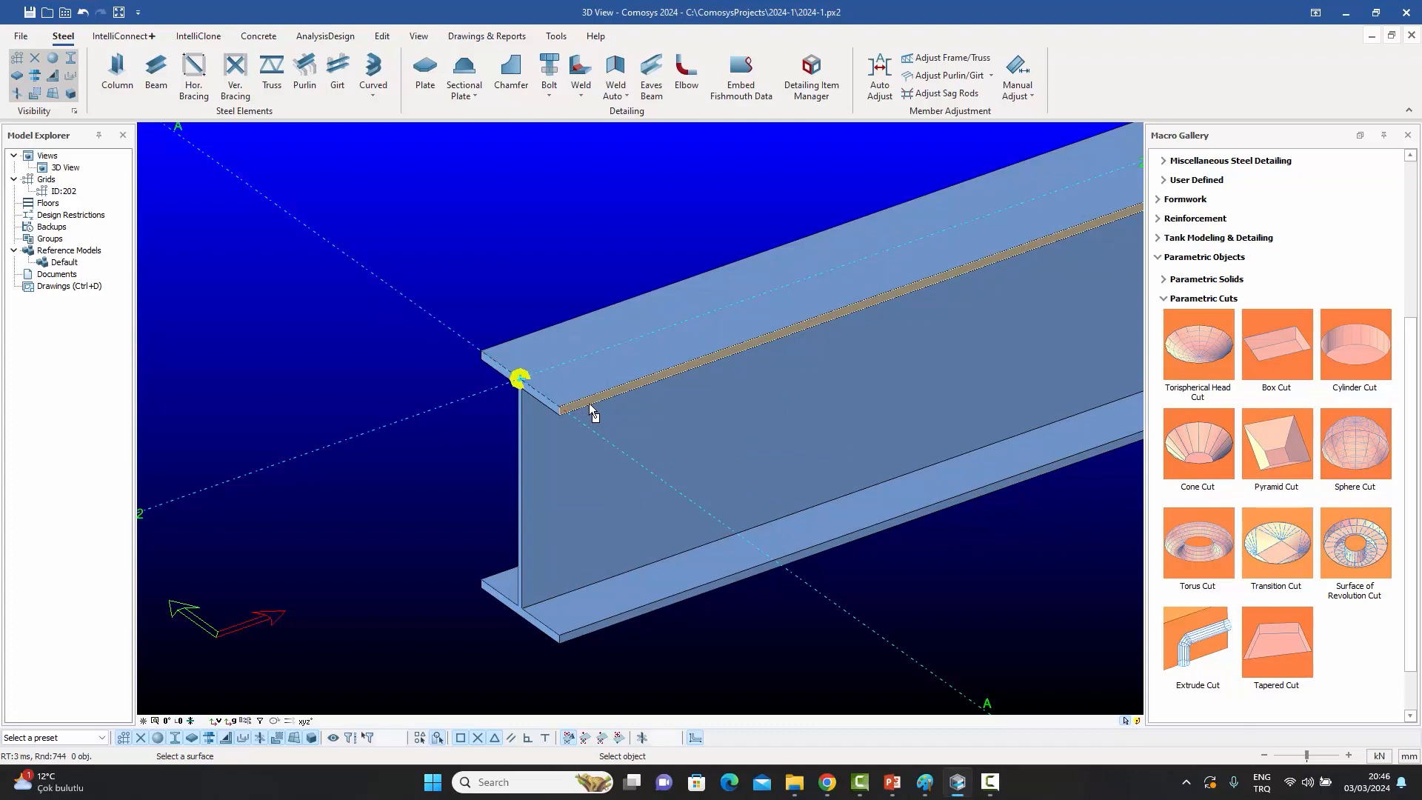
pyautogui.click(589, 401)
pyautogui.scroll(3, 576, 434)
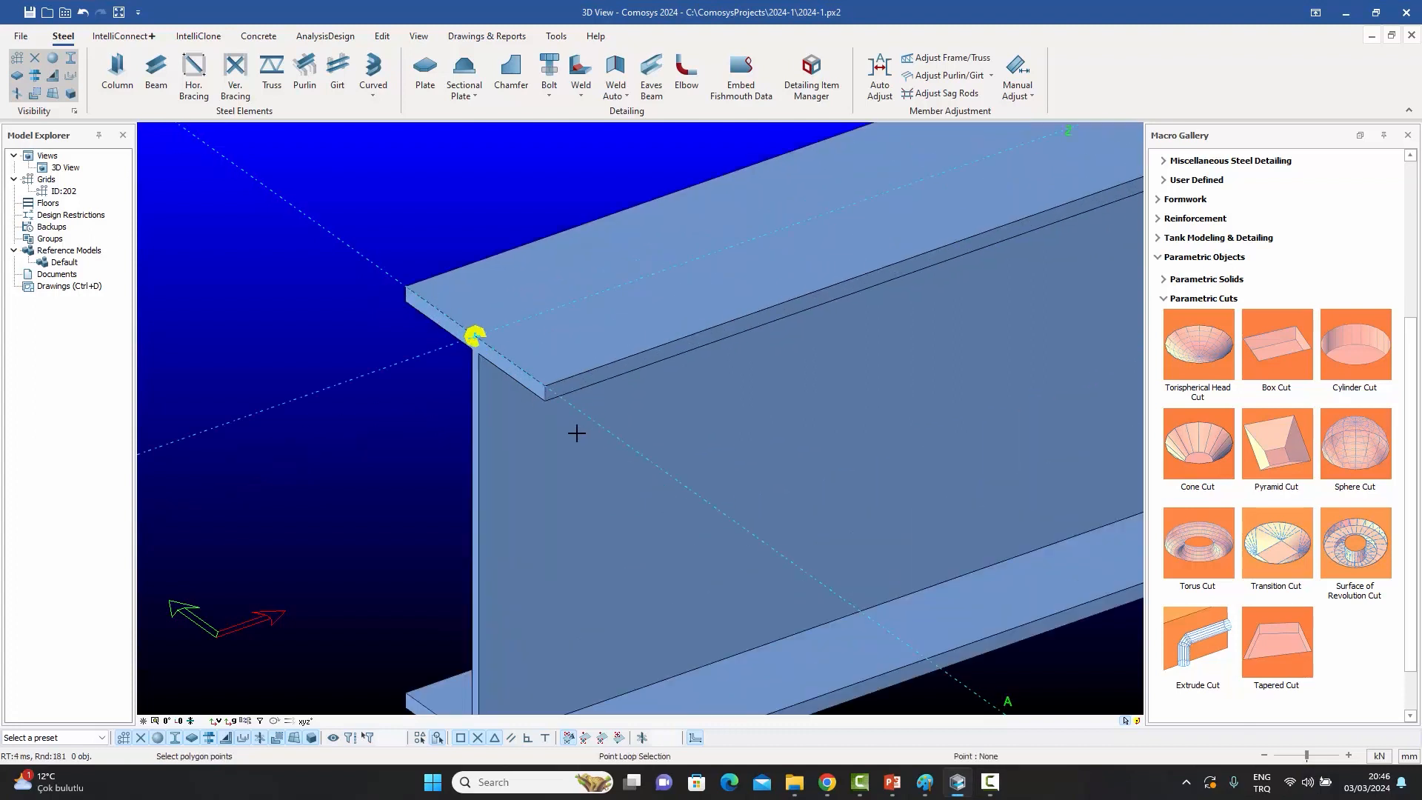
pyautogui.click(546, 384)
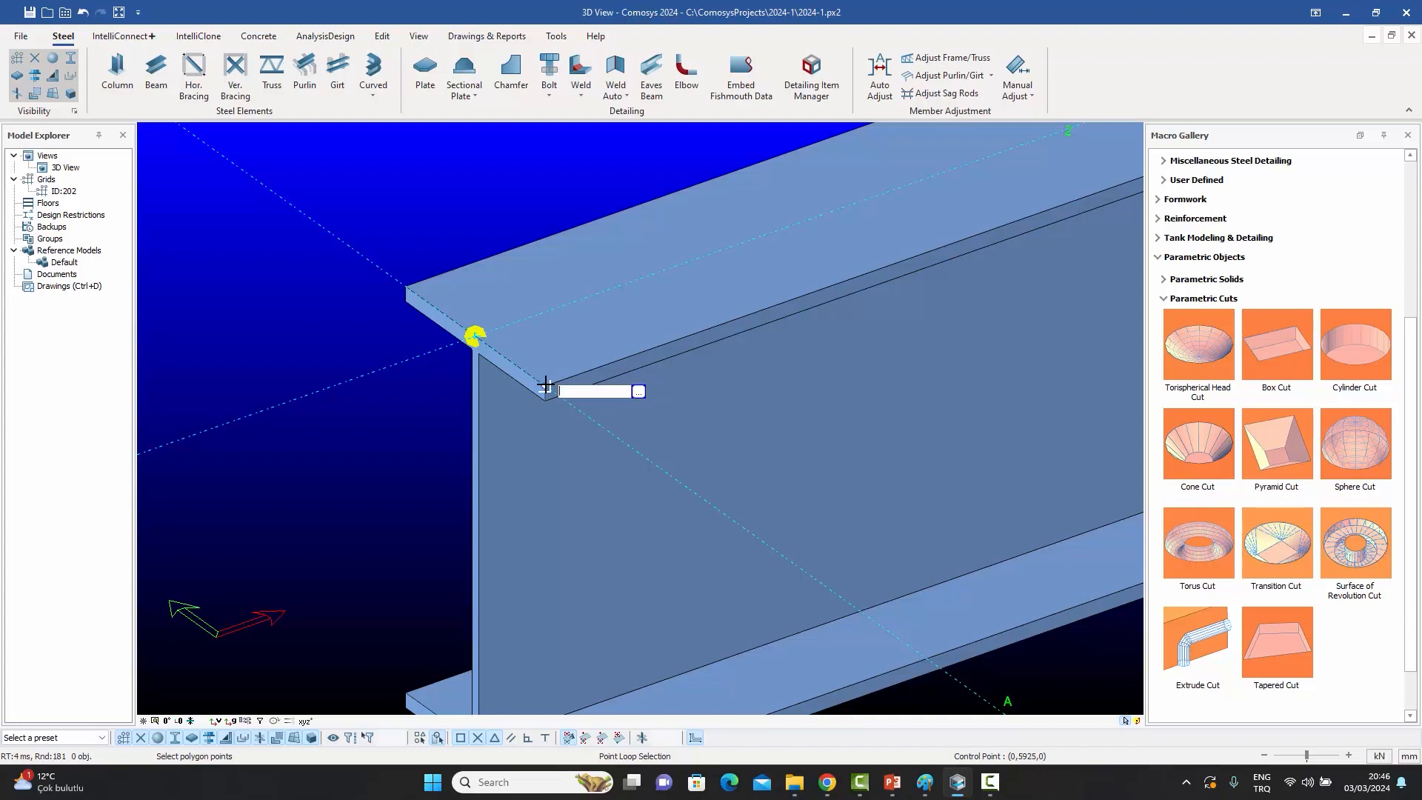
pyautogui.write('dx500')
pyautogui.press('Return')
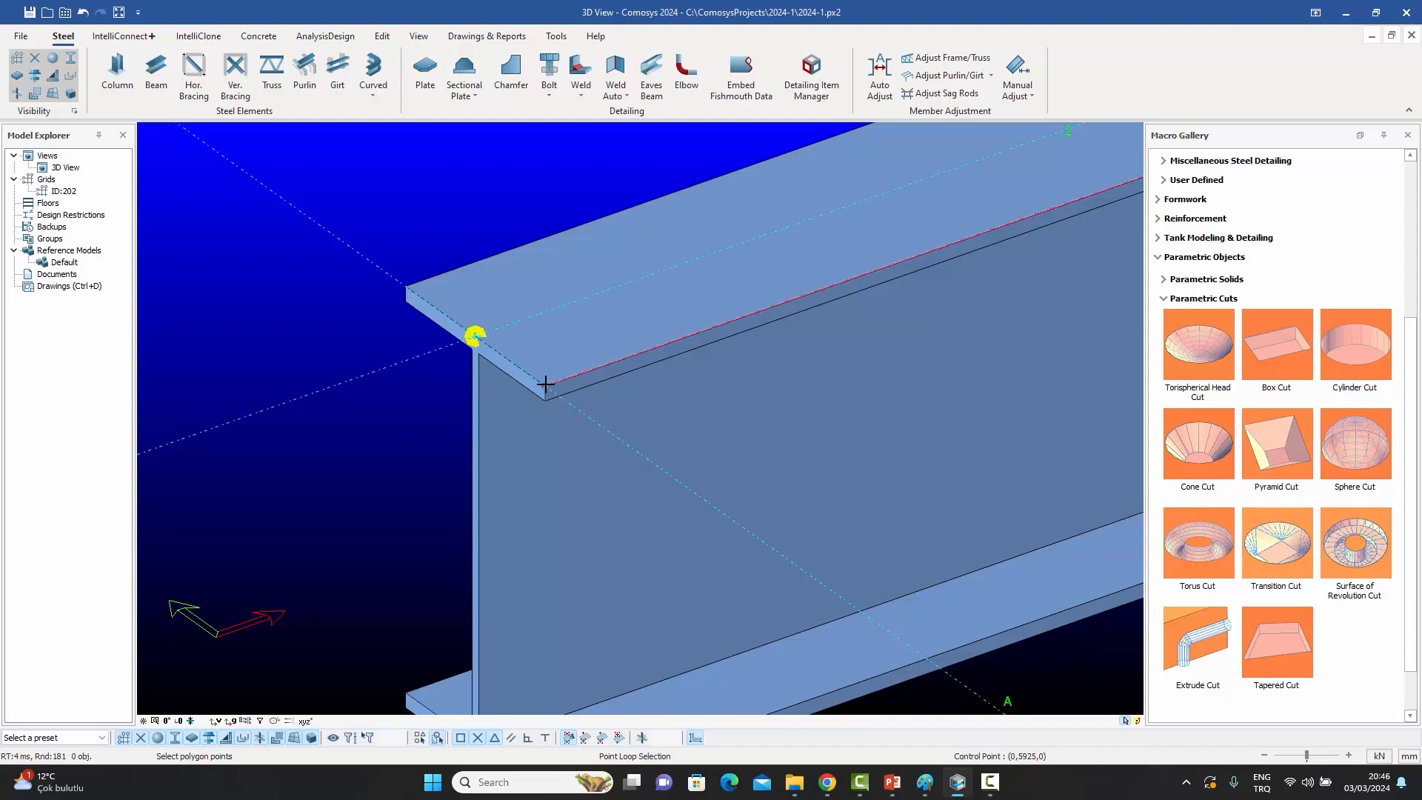
pyautogui.scroll(-3, 630, 386)
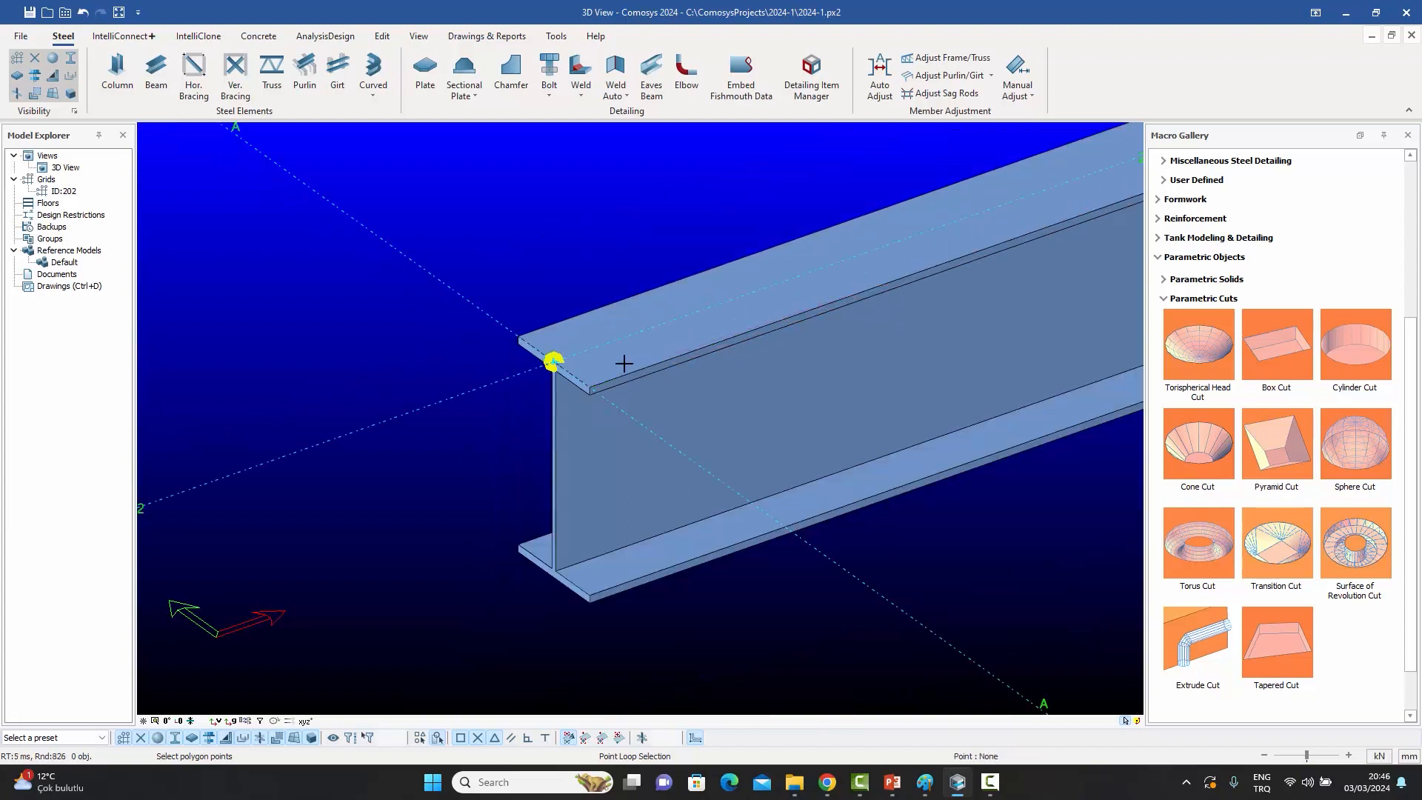
pyautogui.scroll(3, 622, 362)
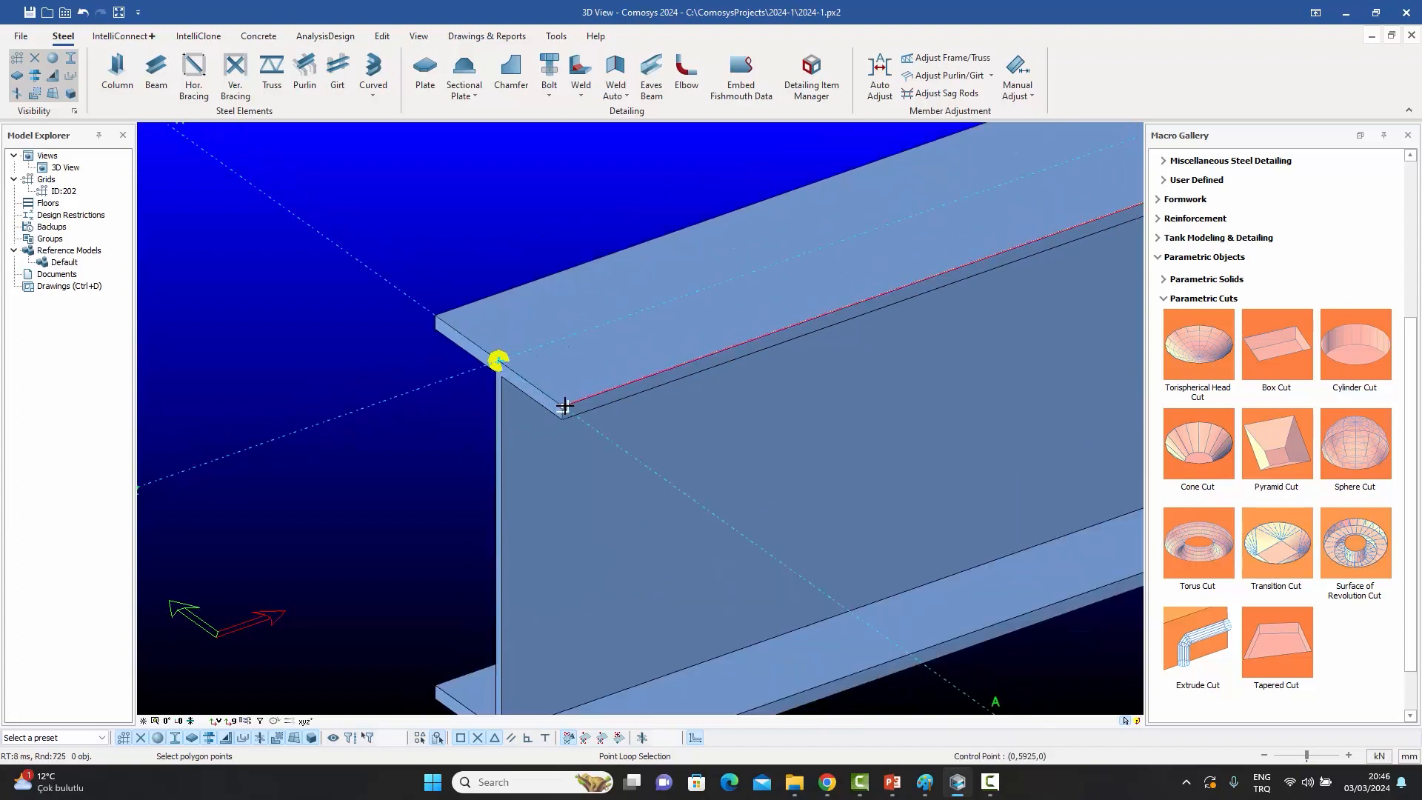
# - Complete the Tapered Cut polygon as a closed 500 by 200 rectangle from the flange corner, without hole points, and end the command
pyautogui.click(564, 406)
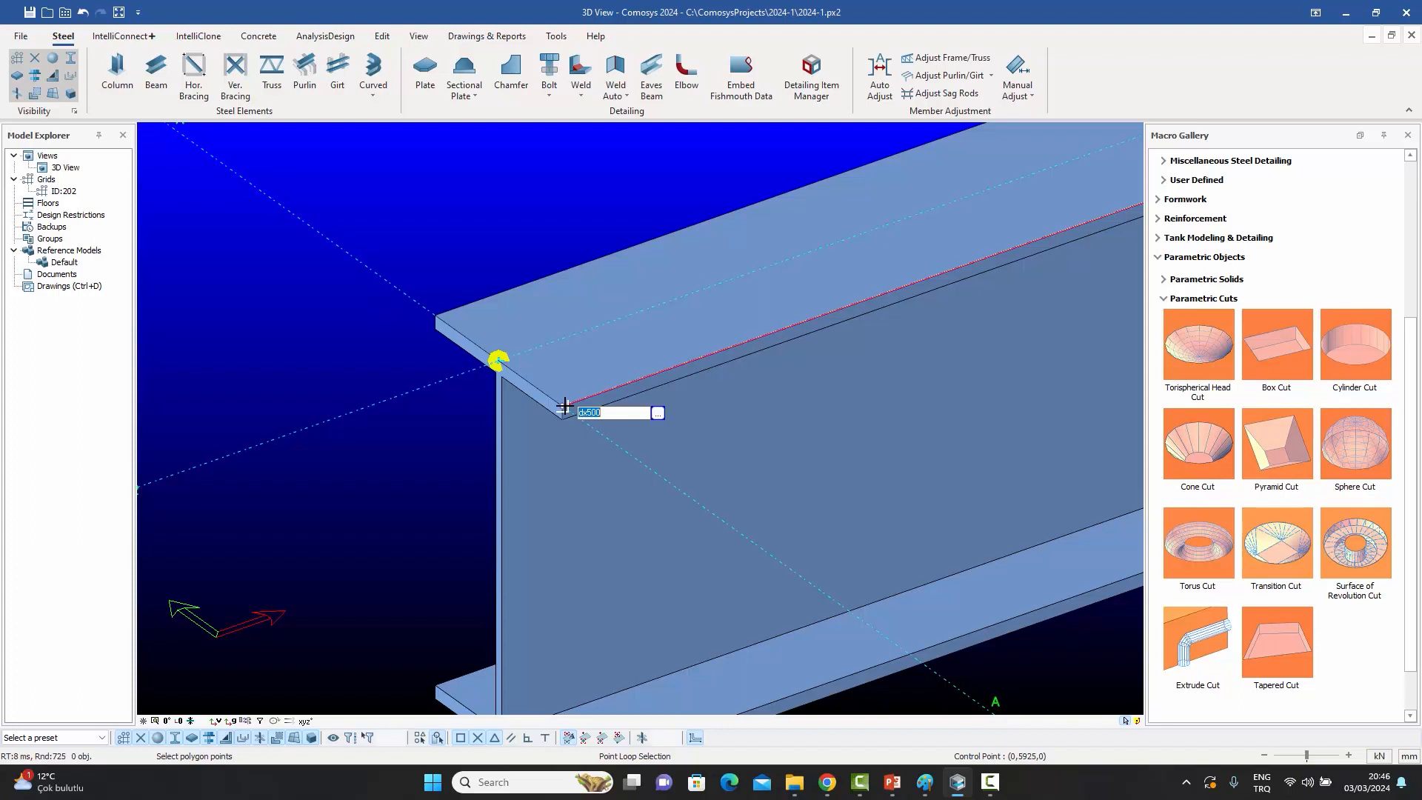
pyautogui.write('@500')
pyautogui.press('Return')
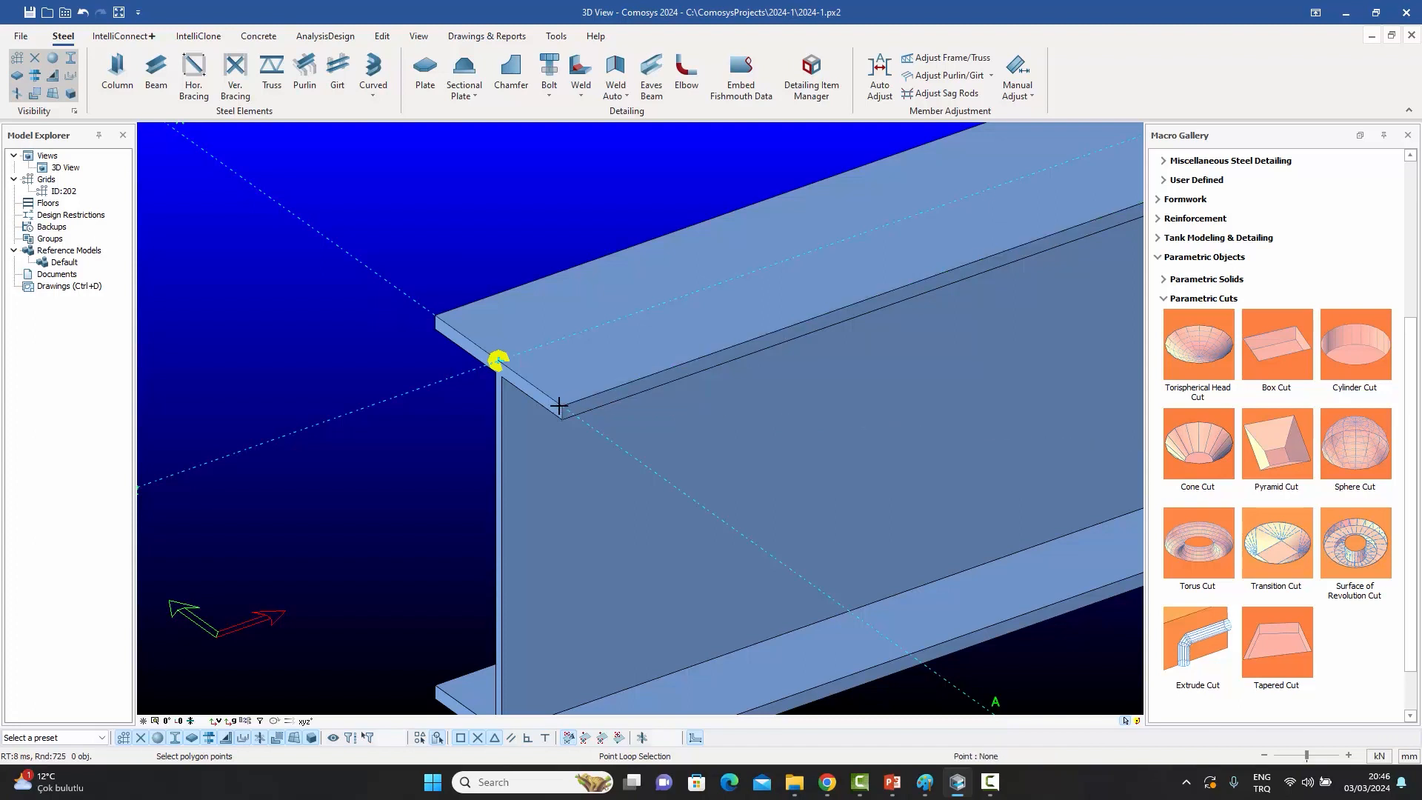
pyautogui.press('space')
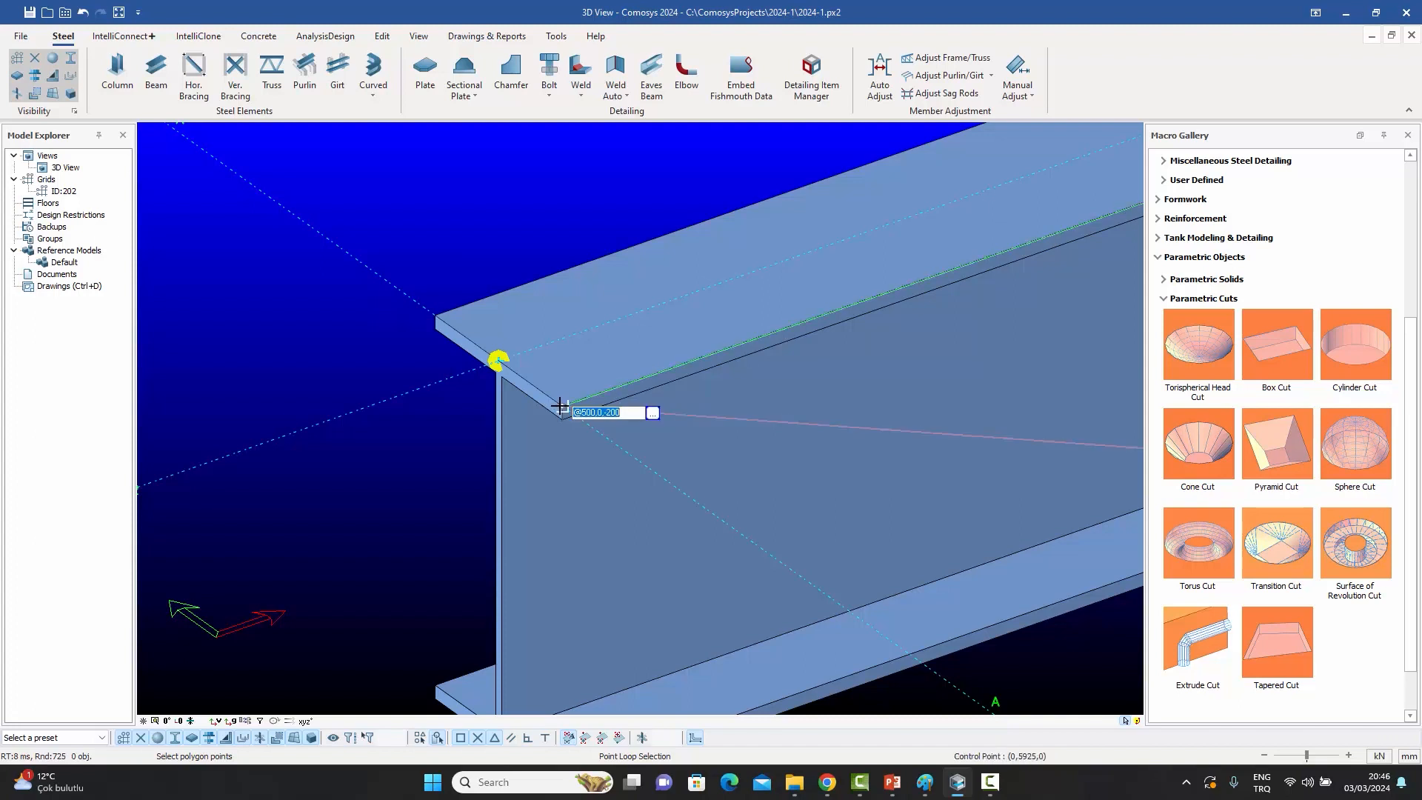
pyautogui.write('dz-20')
pyautogui.press('Return')
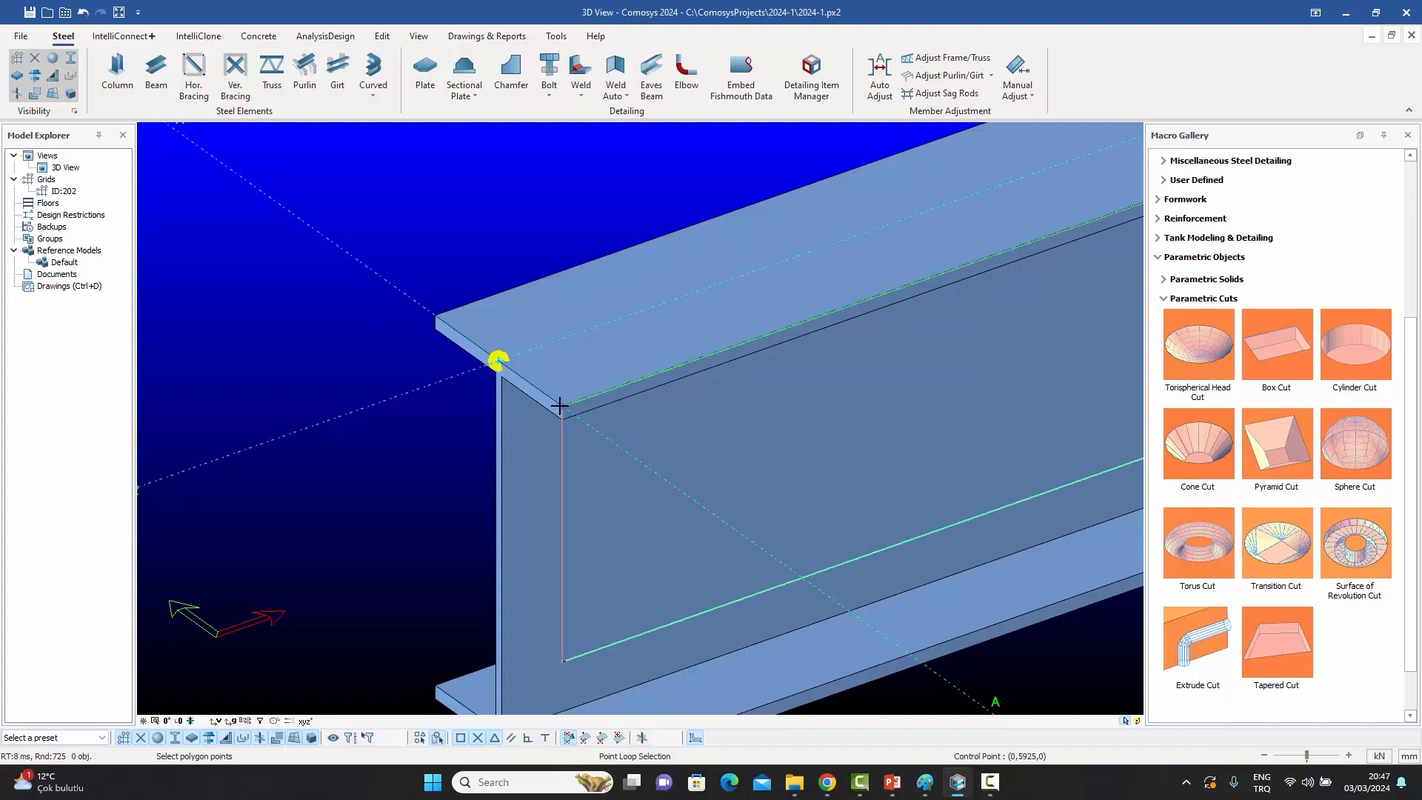
pyautogui.click(563, 406)
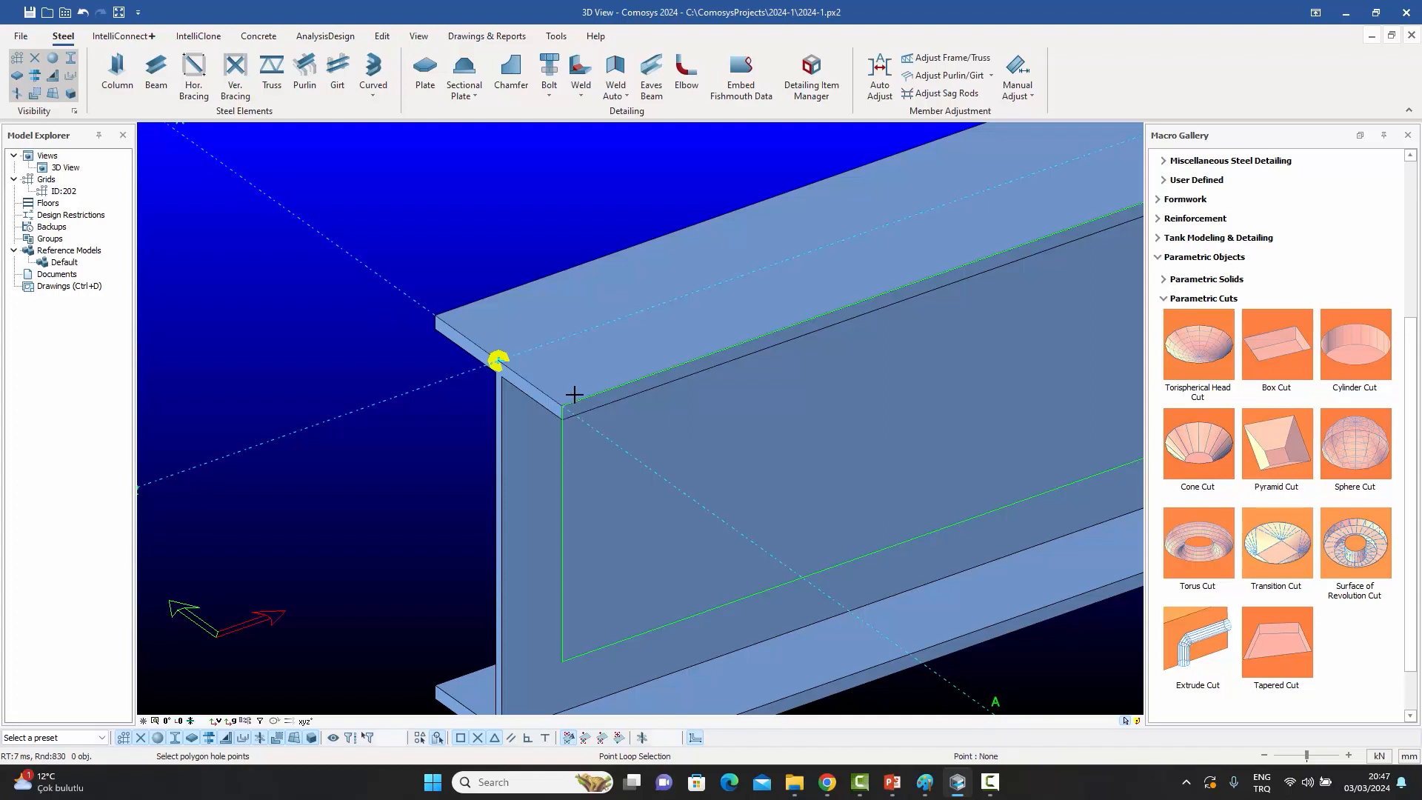
pyautogui.rightClick(575, 395)
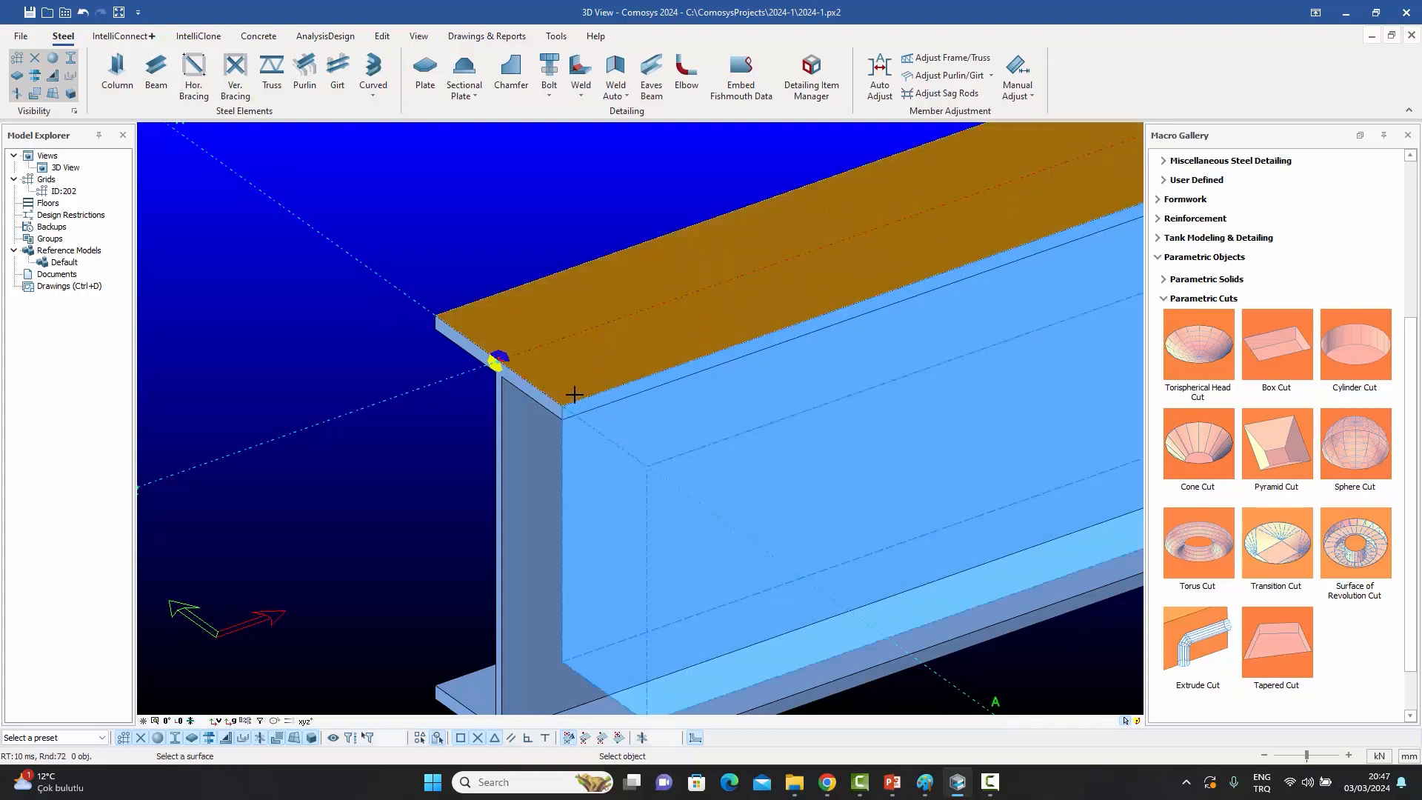
pyautogui.rightClick(511, 210)
pyautogui.rightClick(511, 210)
pyautogui.scroll(-2, 512, 210)
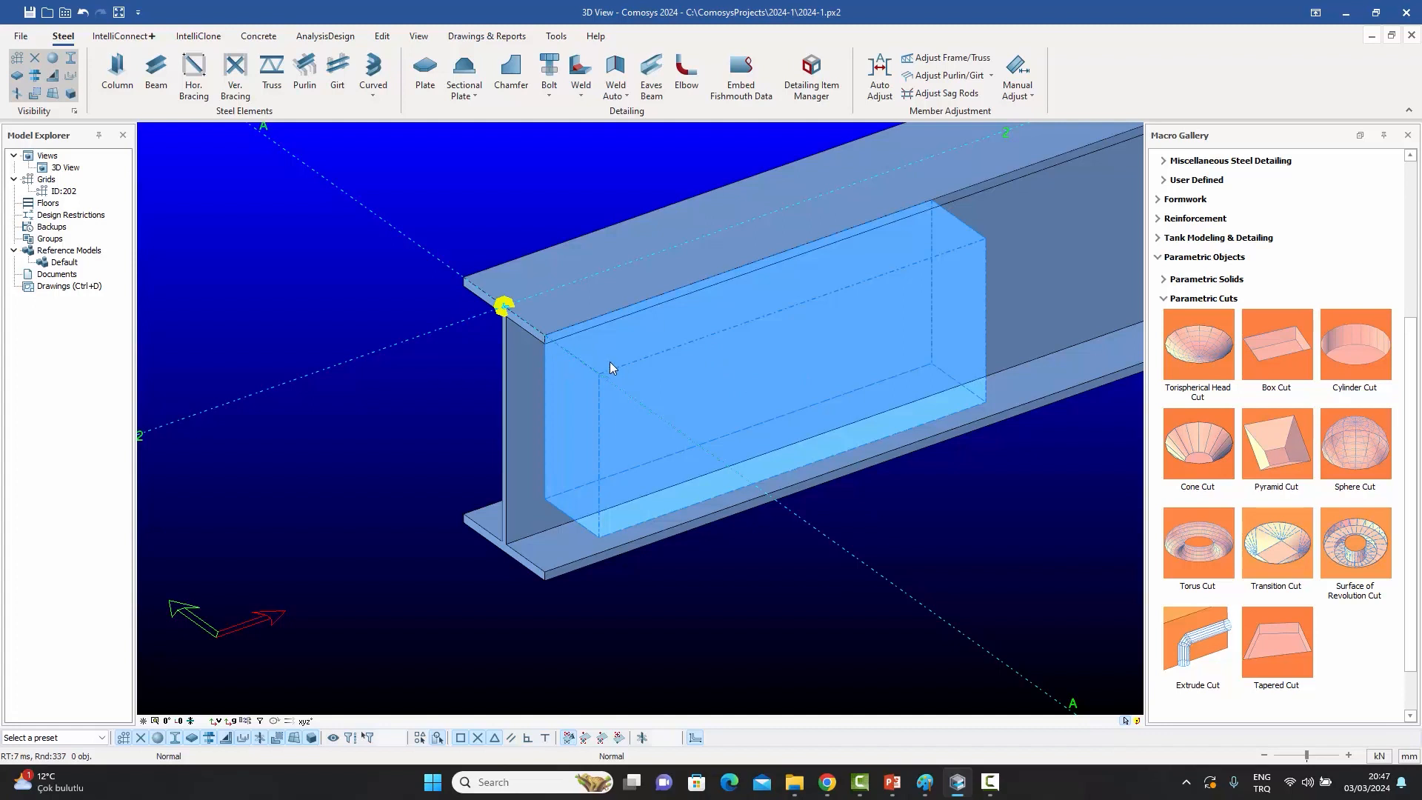
# - Move the tapered cut linearly by a Y distance of 100, into the beam's web
pyautogui.click(642, 365)
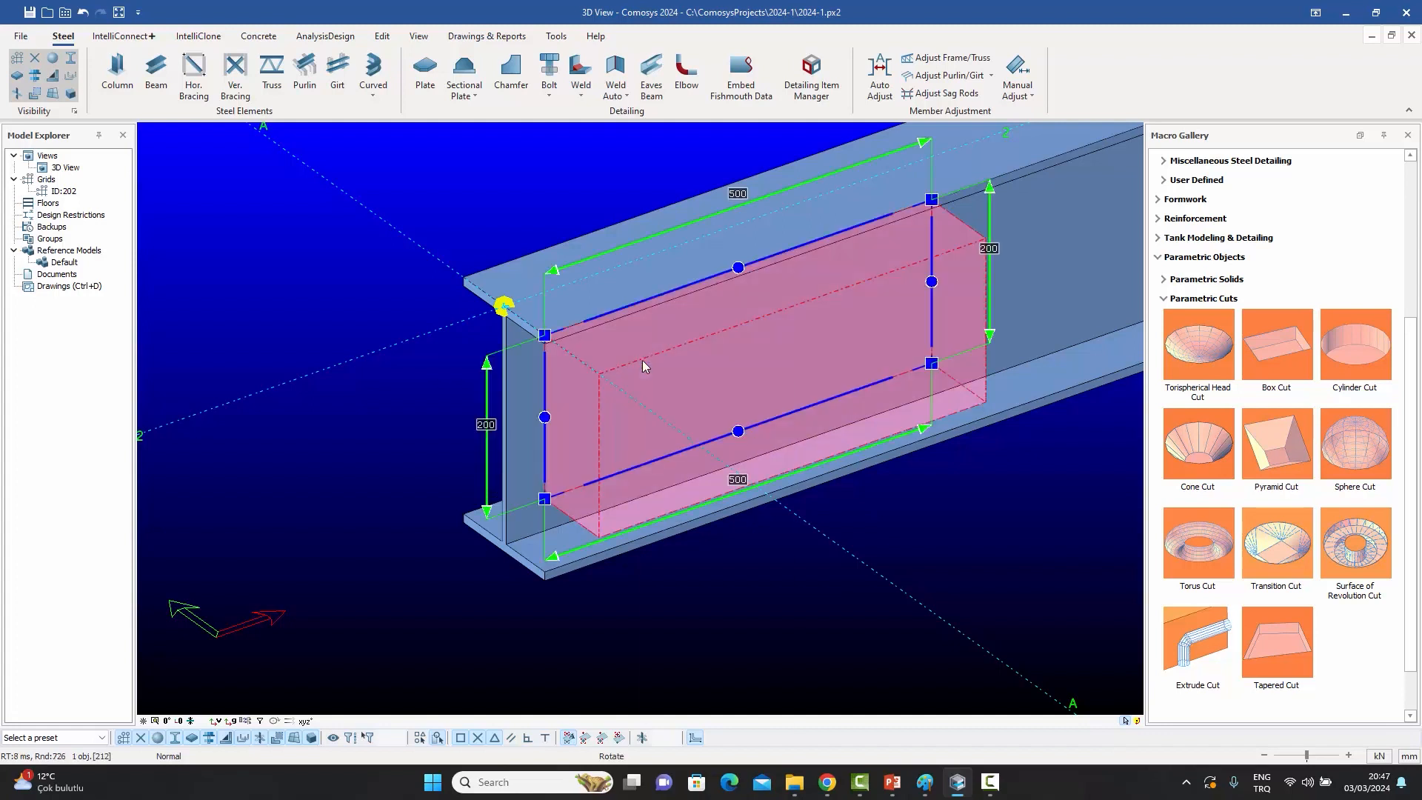
pyautogui.rightClick(643, 365)
pyautogui.moveTo(767, 605)
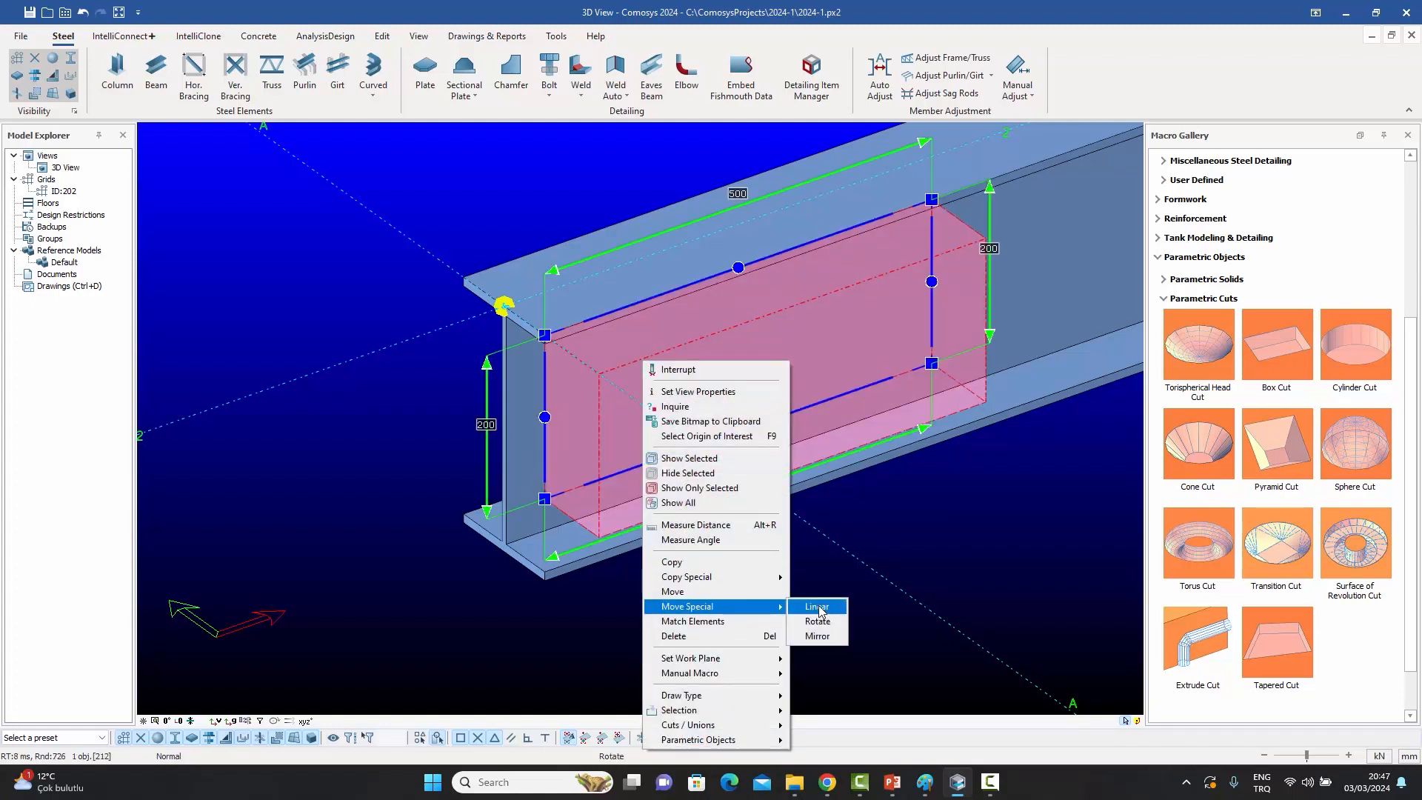
pyautogui.click(817, 608)
pyautogui.click(148, 147)
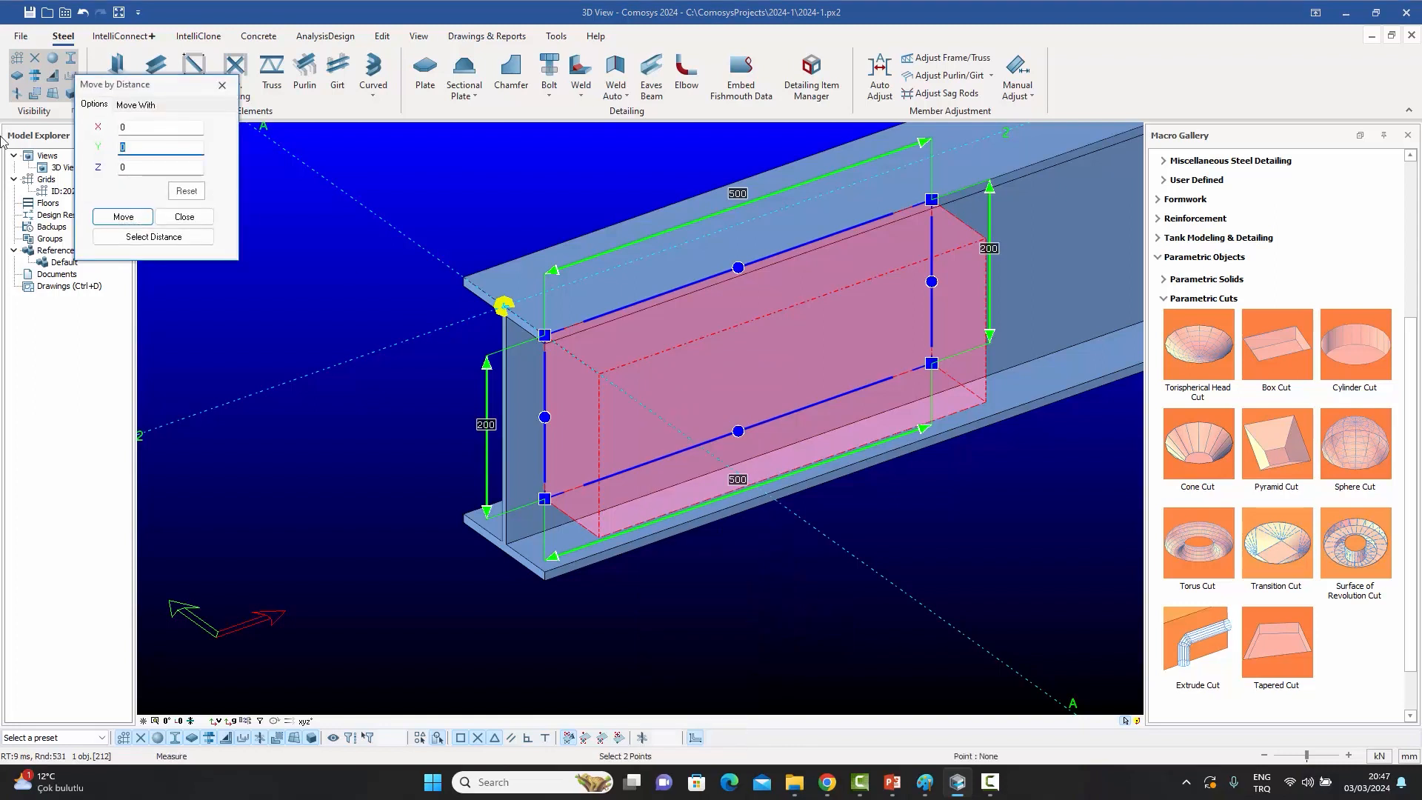
pyautogui.write('100')
pyautogui.click(123, 216)
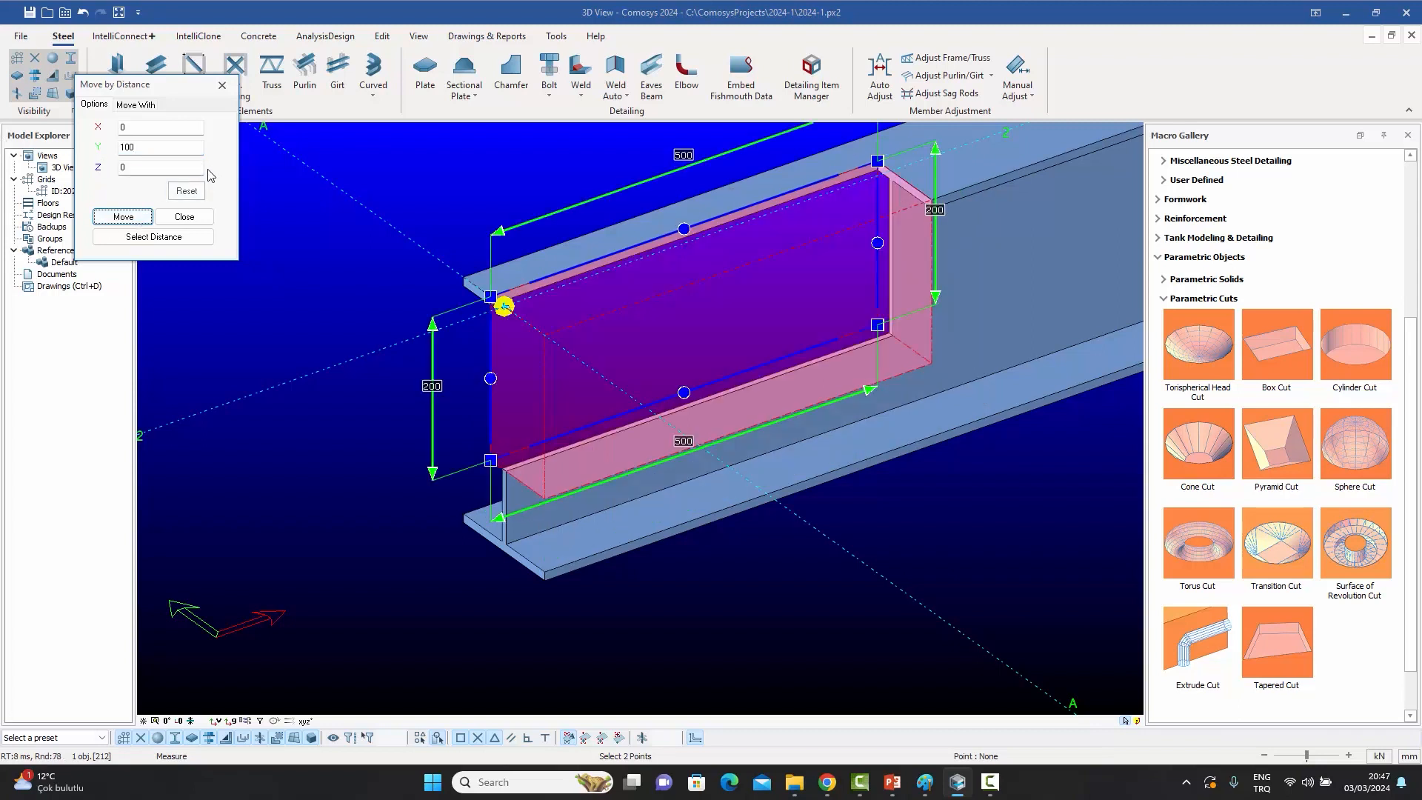
pyautogui.click(223, 90)
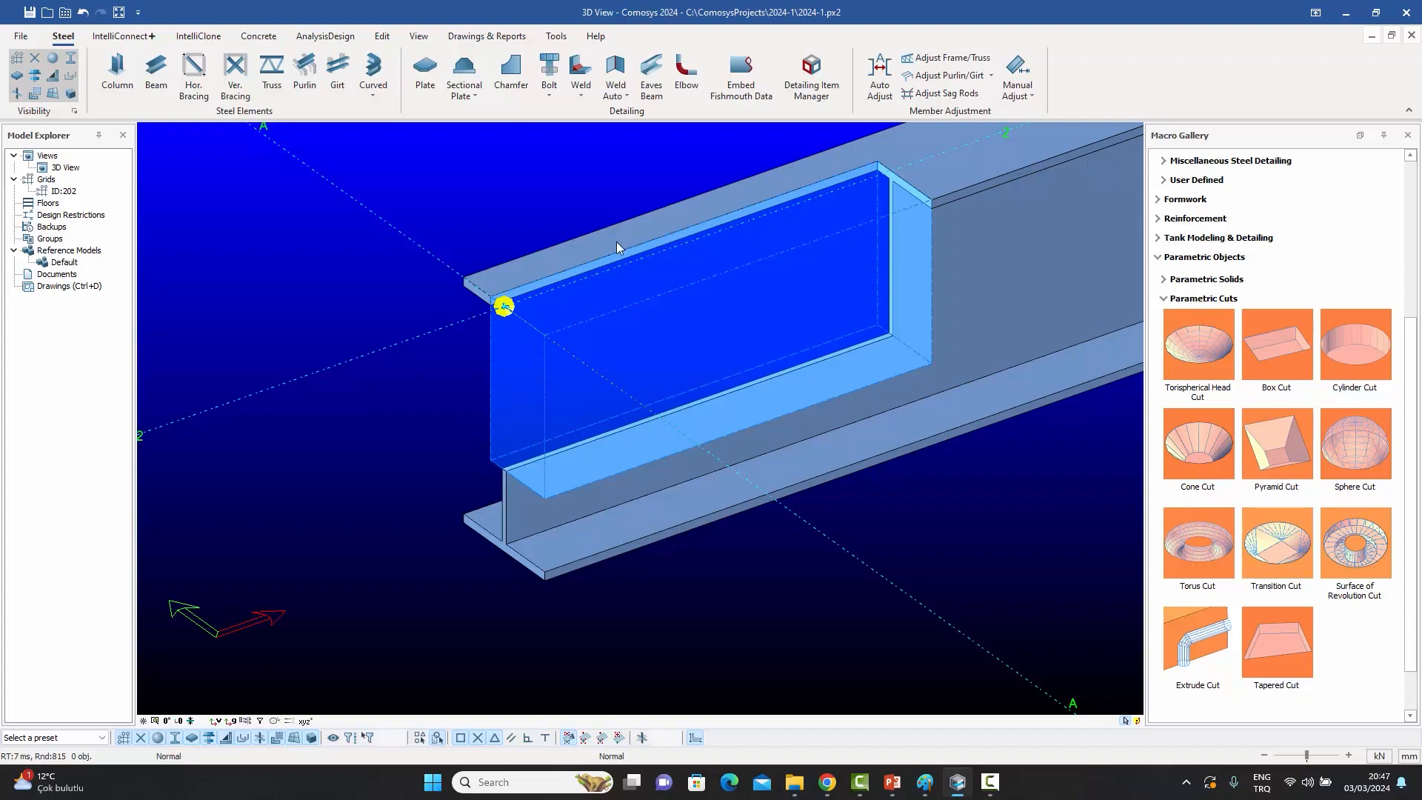
# - Round the tapered cut's lower inner corner with a Type 3 chamfer of radius 20
pyautogui.click(702, 335)
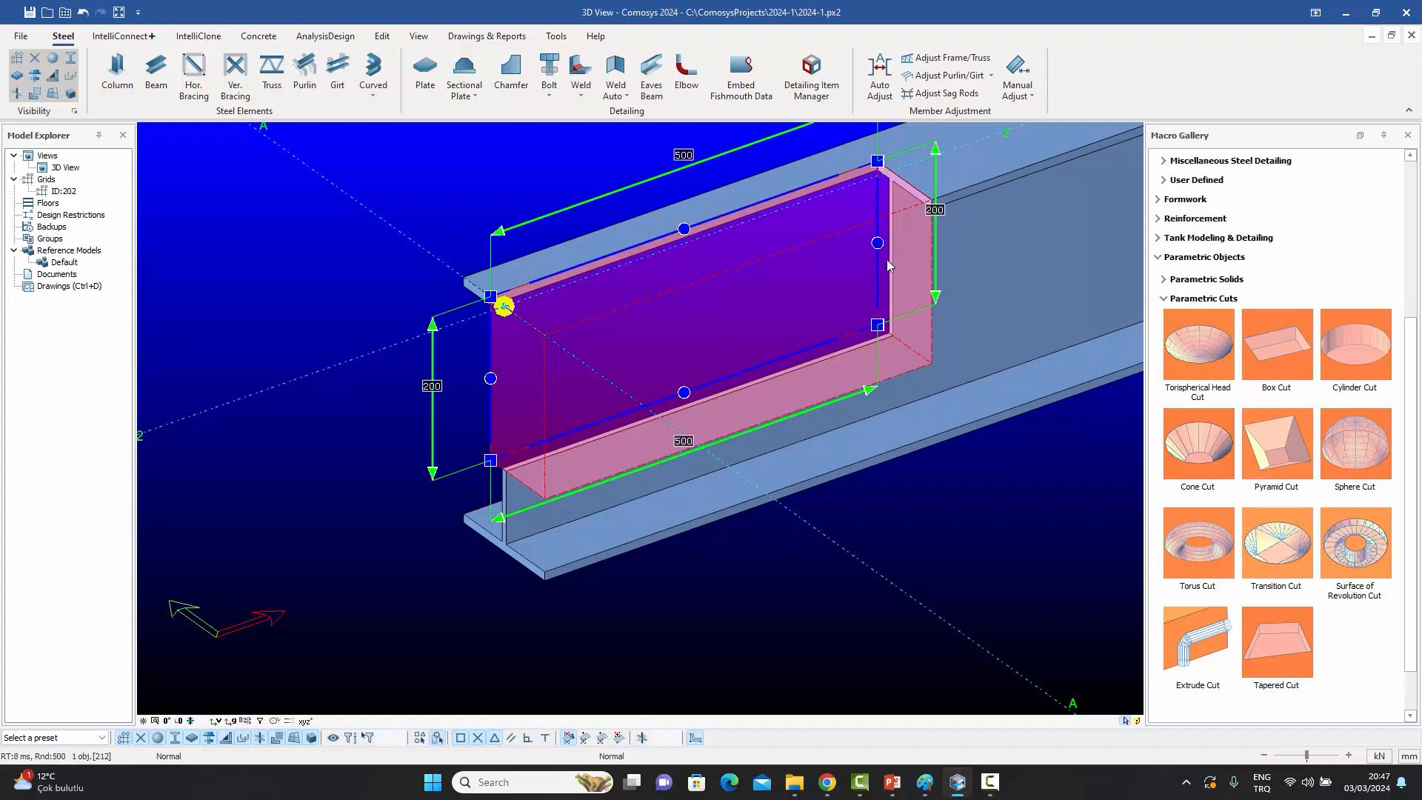
pyautogui.click(879, 328)
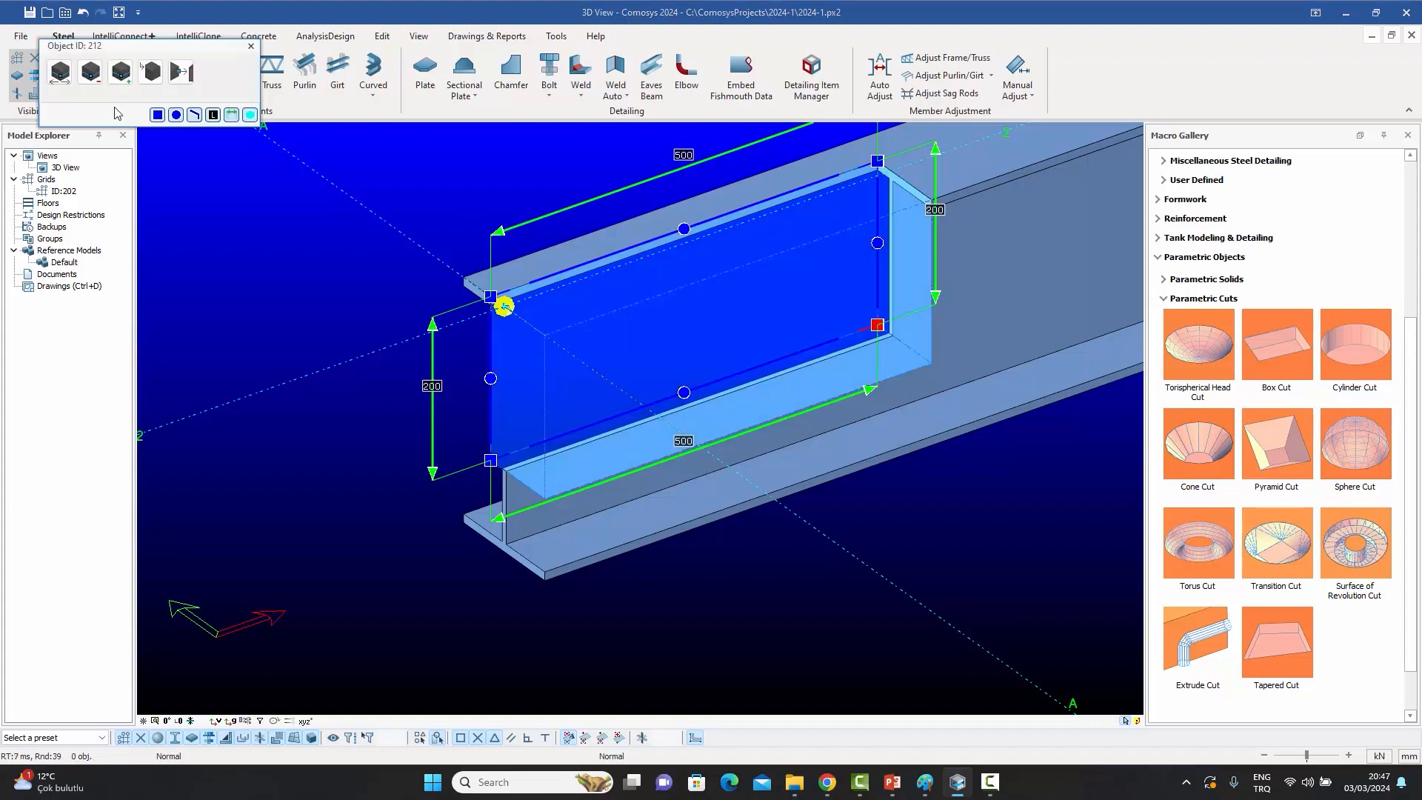
pyautogui.click(130, 81)
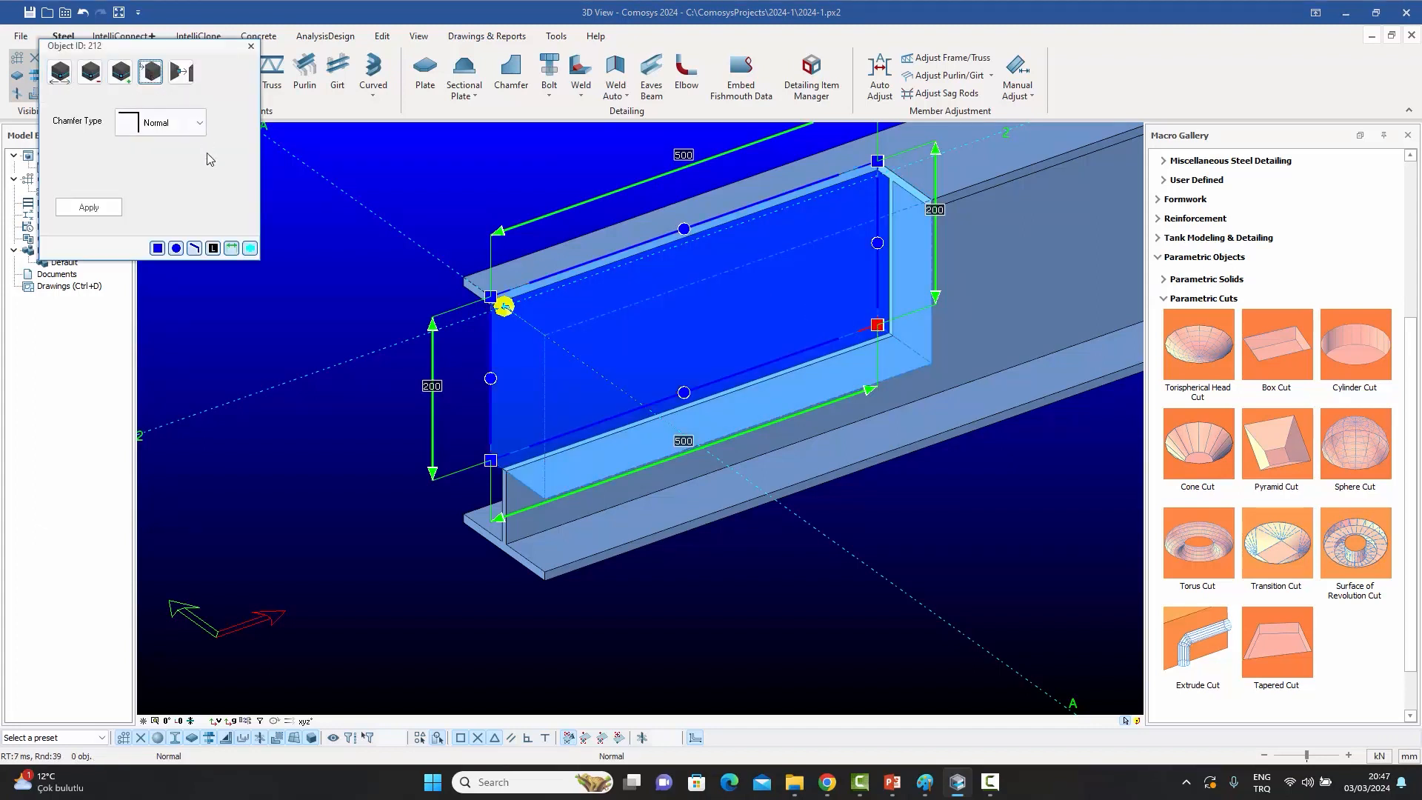
pyautogui.click(163, 124)
pyautogui.click(157, 220)
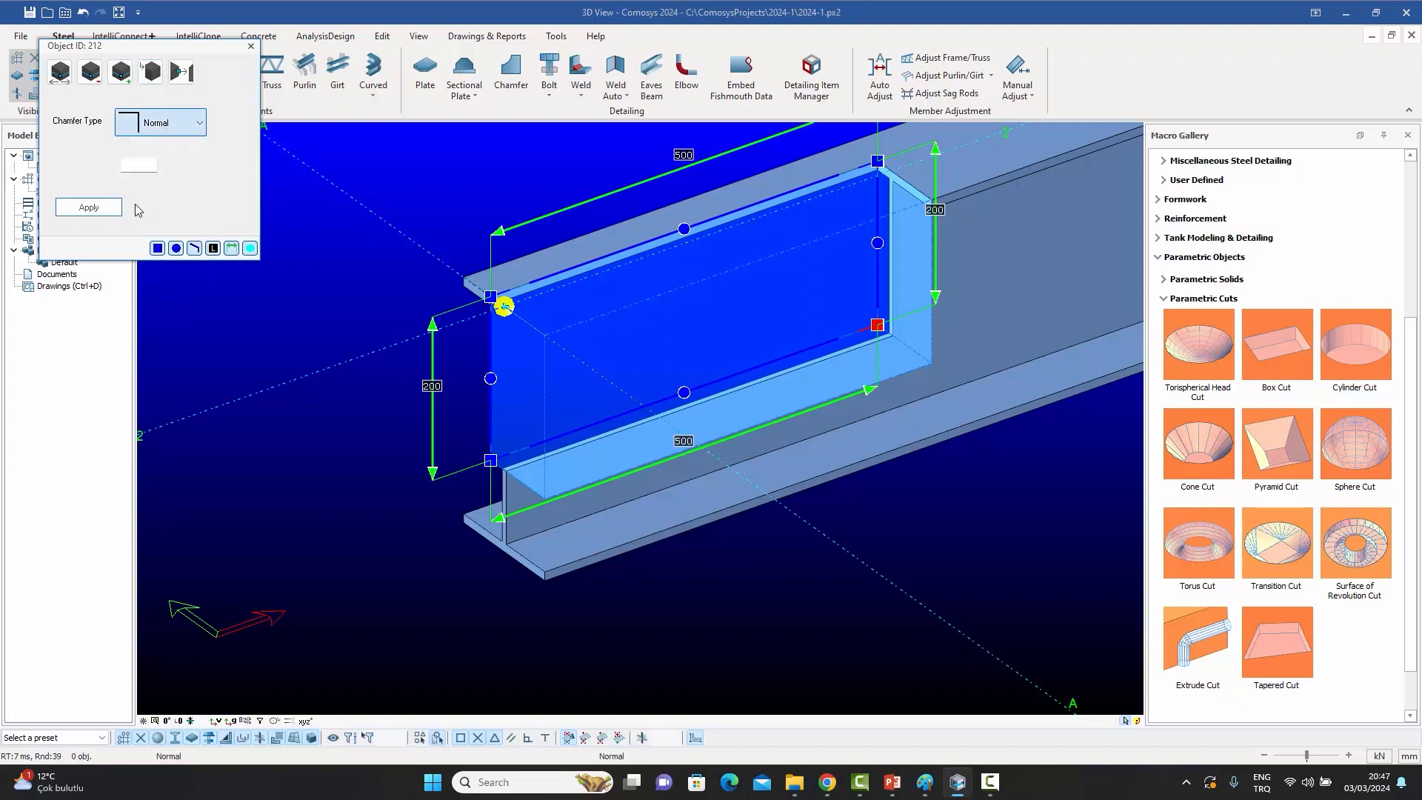
pyautogui.write('2')
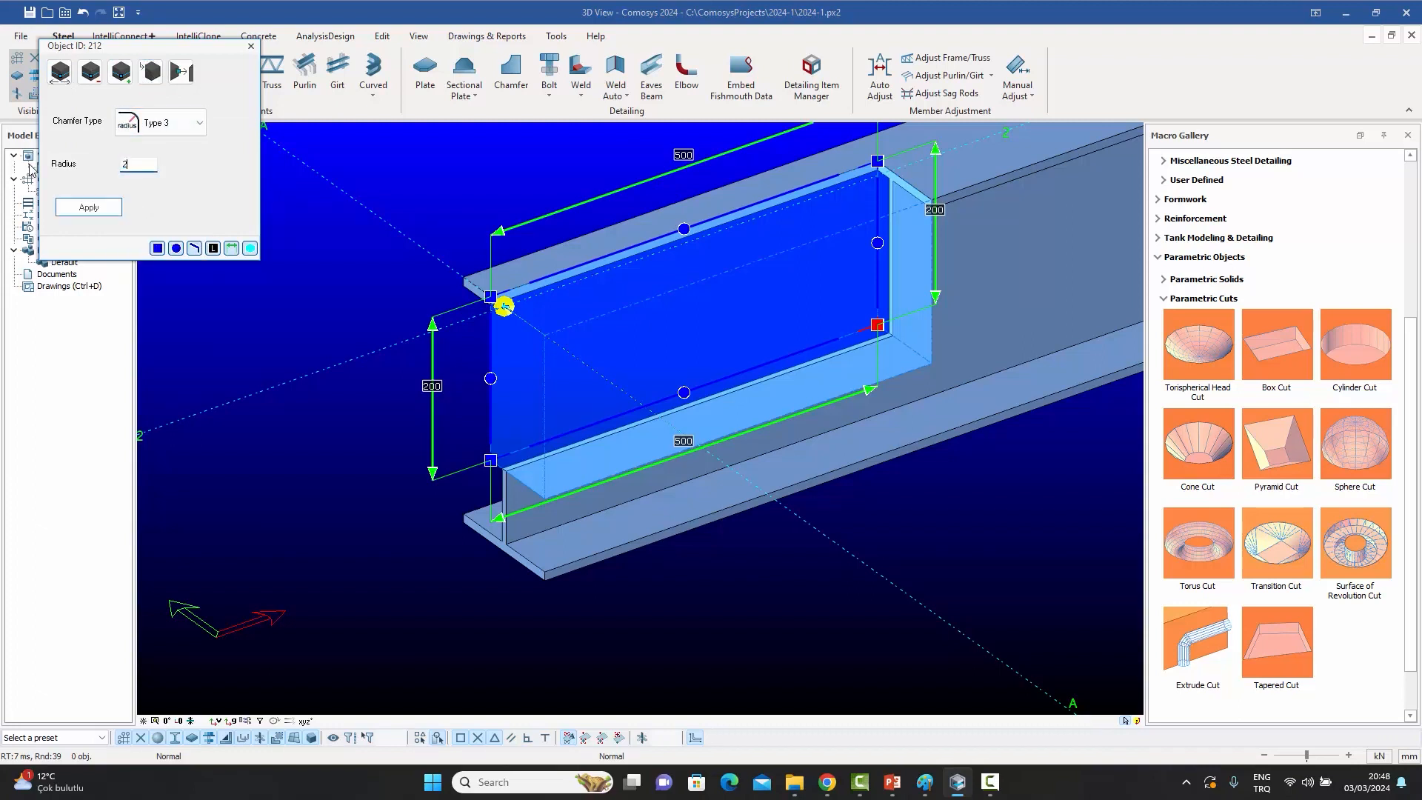
pyautogui.write('0')
pyautogui.click(92, 208)
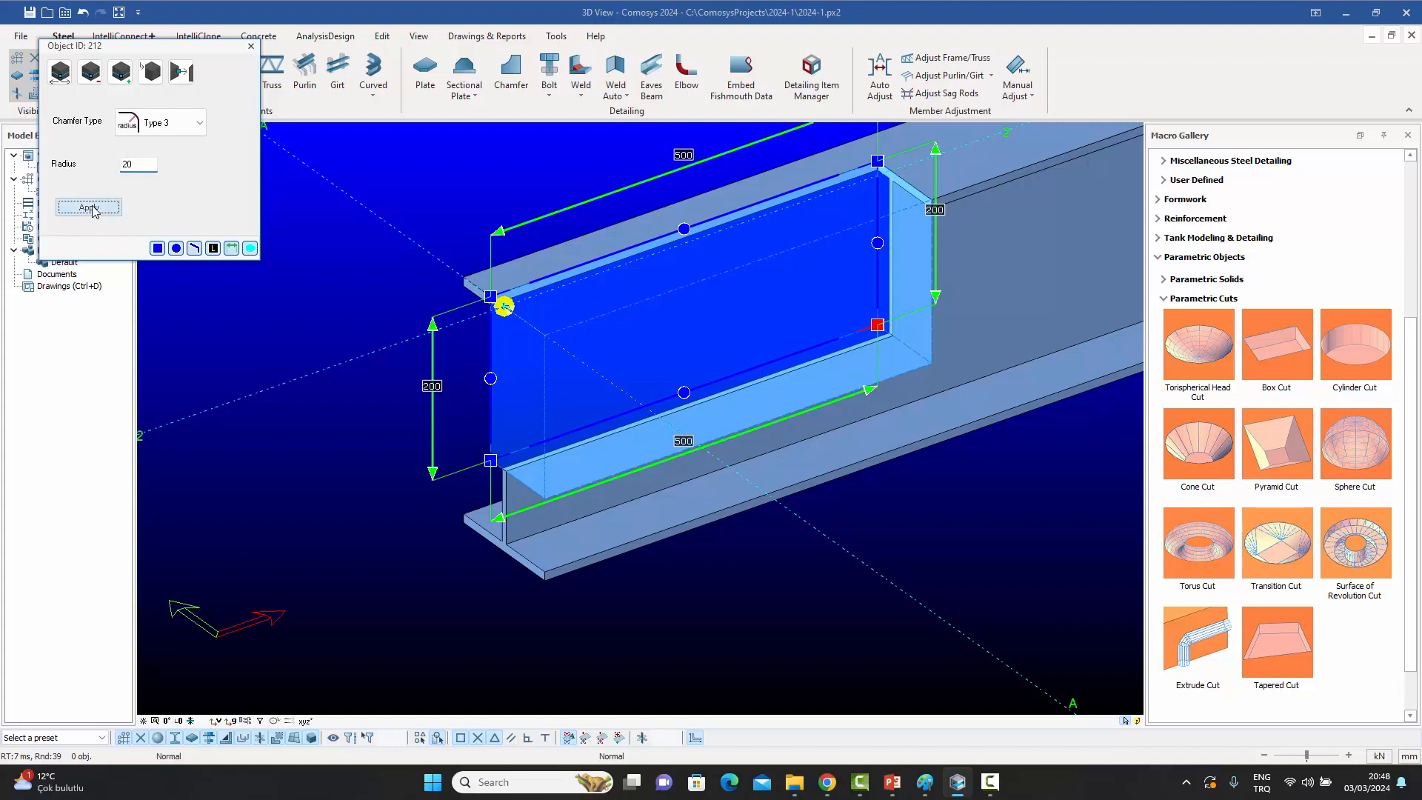
pyautogui.click(251, 46)
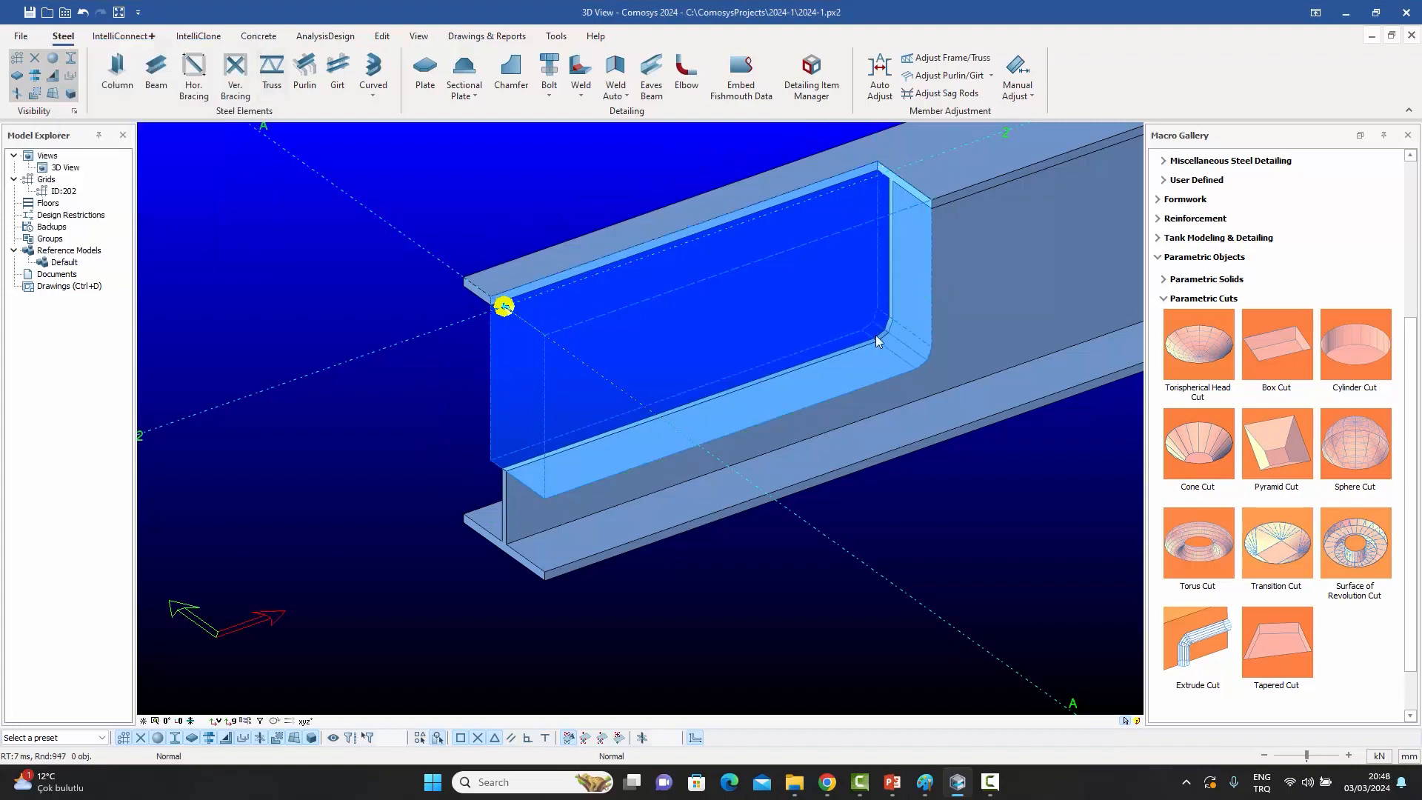
# - Move the tapered cut's lower edge by -50 in Z
pyautogui.scroll(-2, 878, 329)
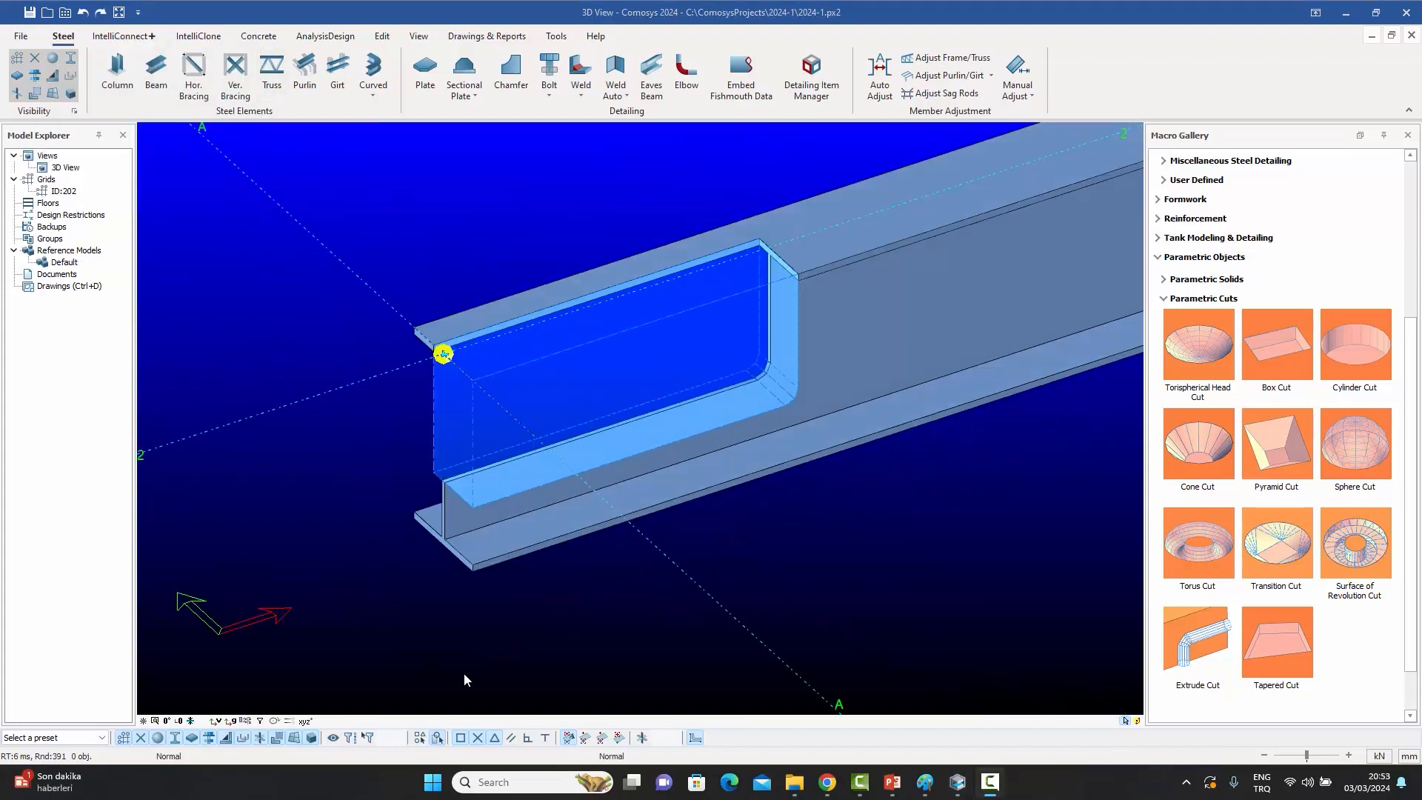
pyautogui.click(578, 412)
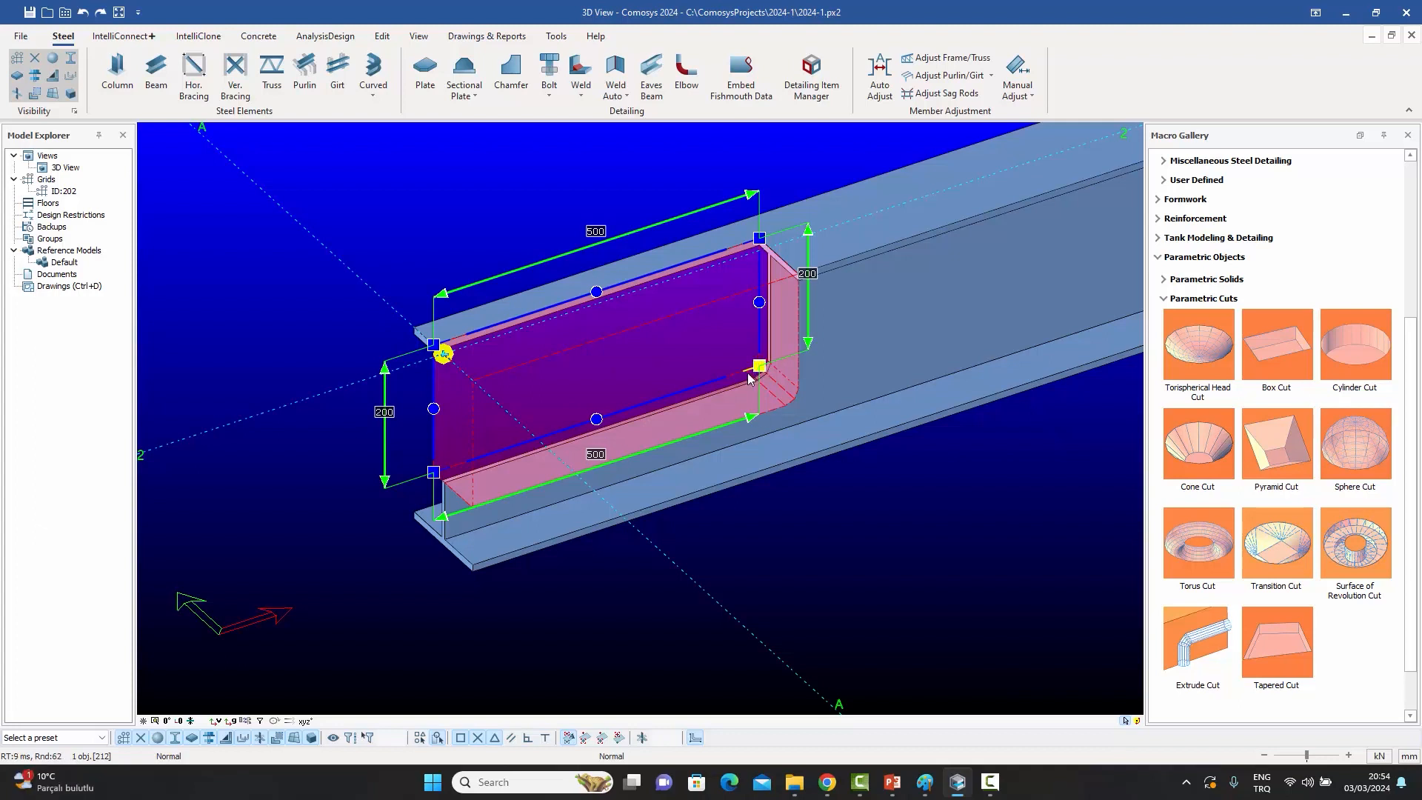
pyautogui.click(672, 404)
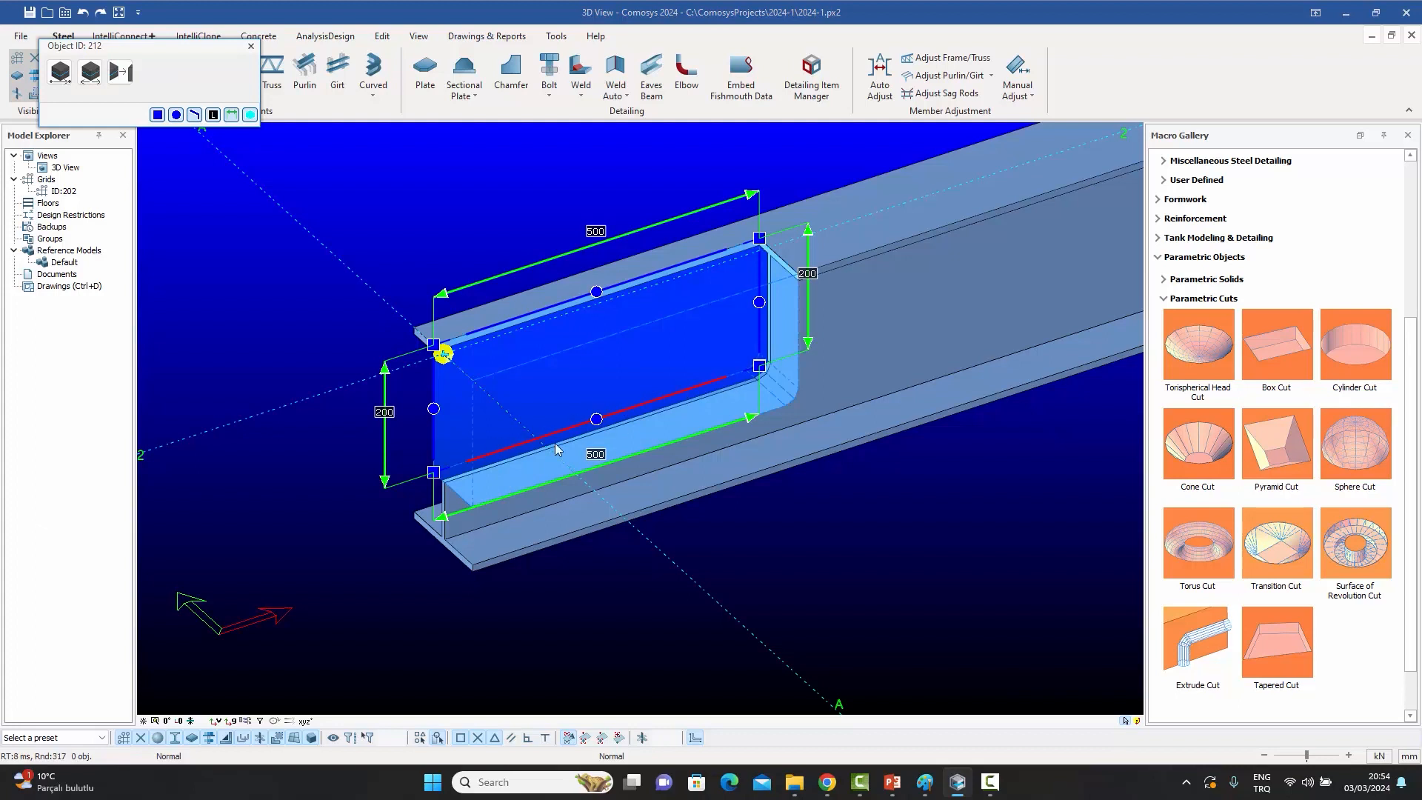
pyautogui.click(60, 74)
pyautogui.click(172, 103)
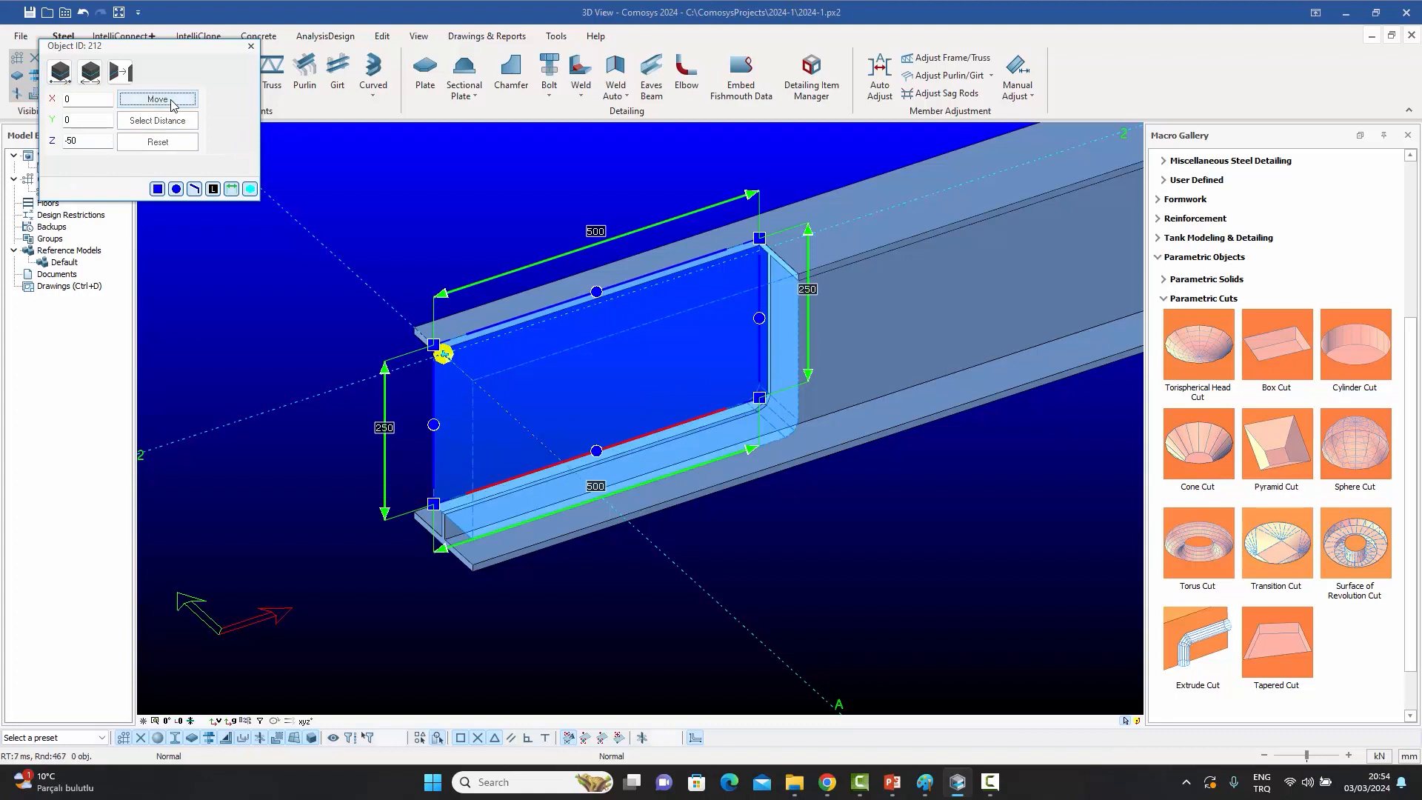
pyautogui.click(252, 46)
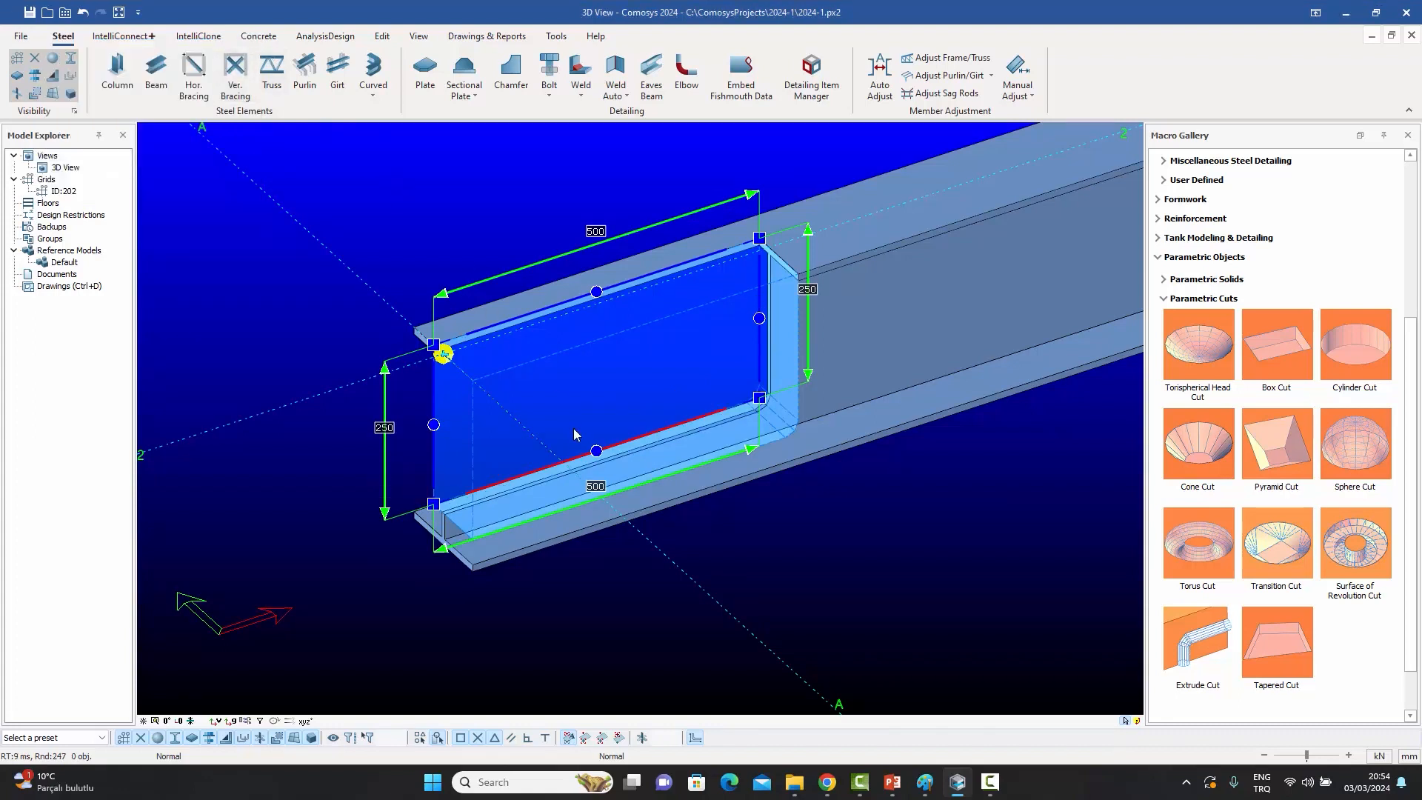
# - Add a polygon point at the middle of the tapered cut's lower edge, offset by -50 in Z
pyautogui.click(596, 452)
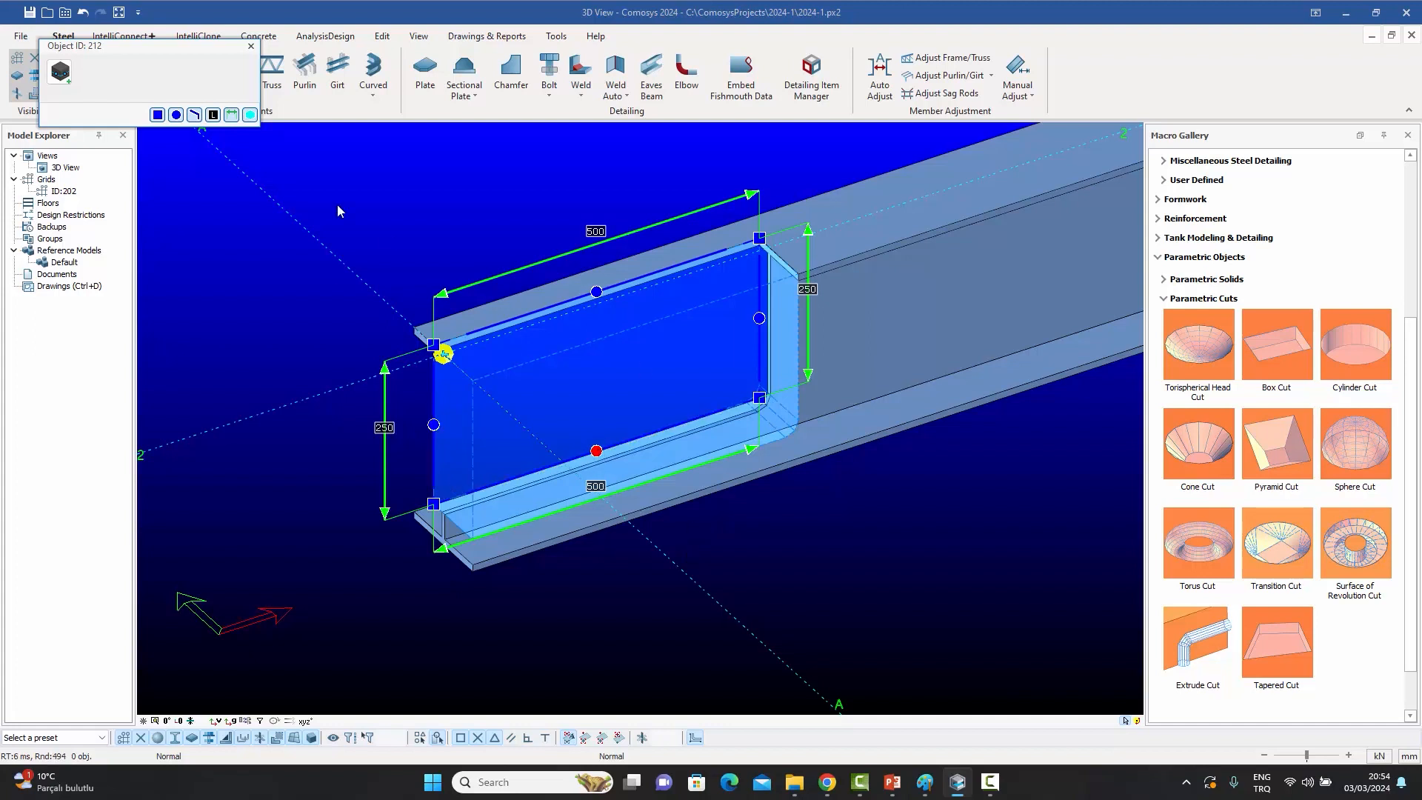
pyautogui.click(60, 72)
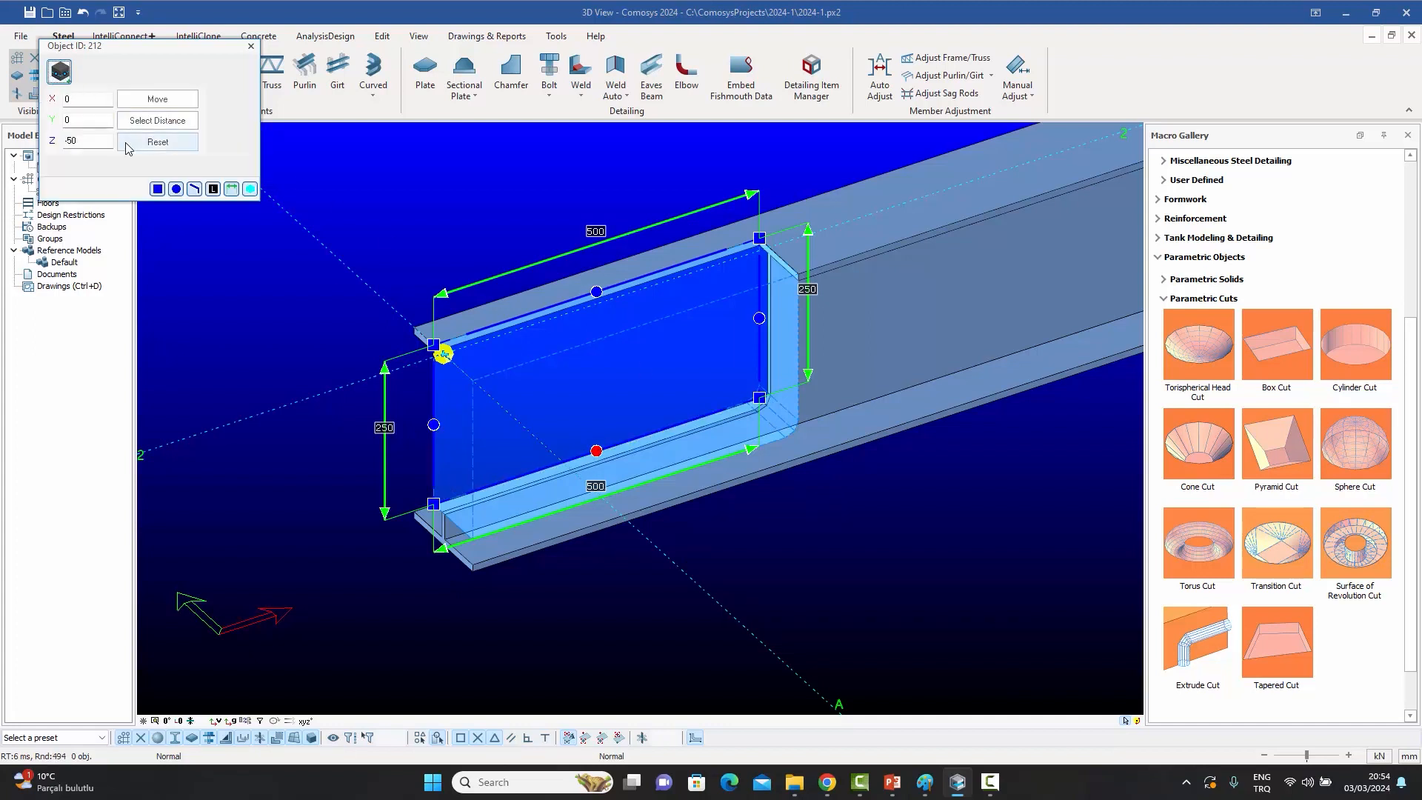
pyautogui.click(157, 102)
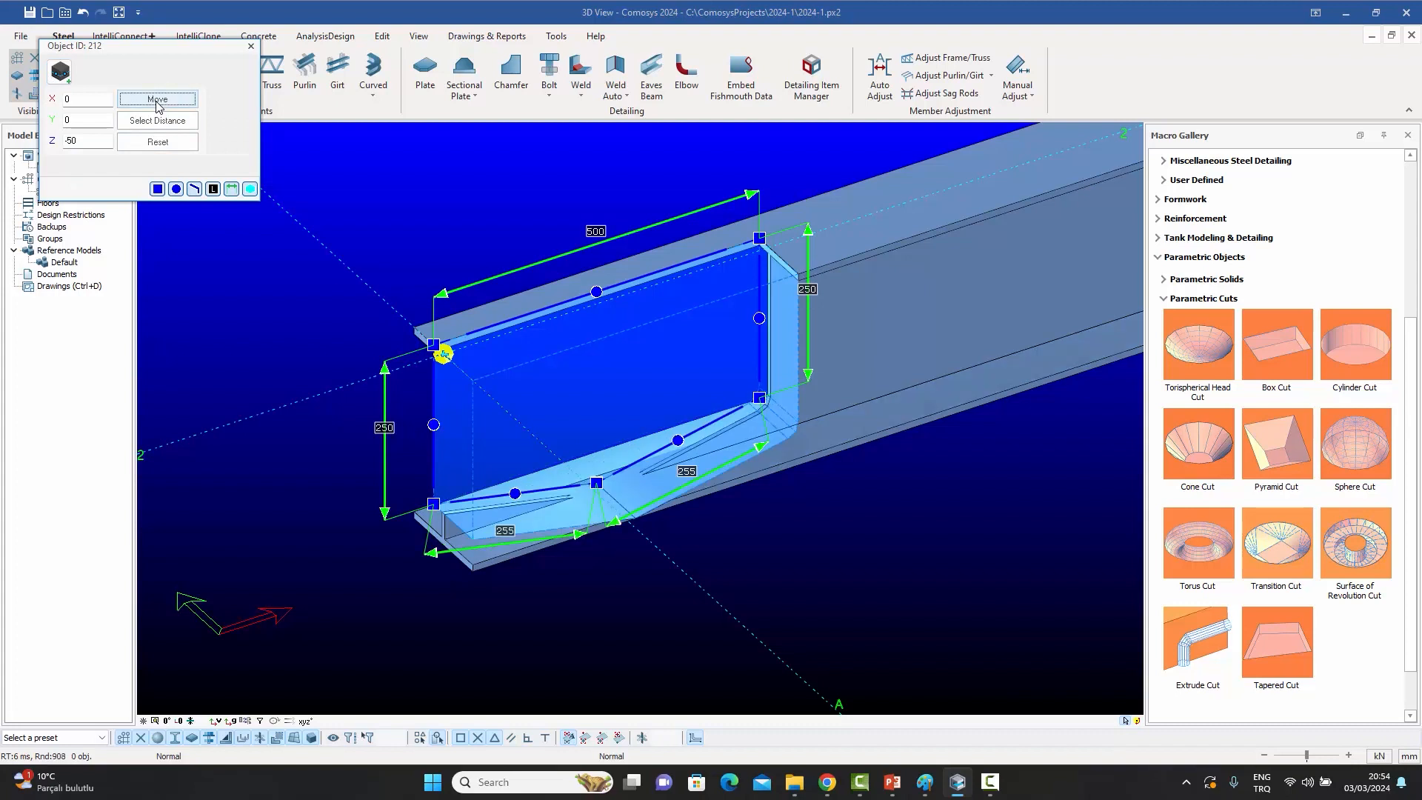
pyautogui.click(251, 46)
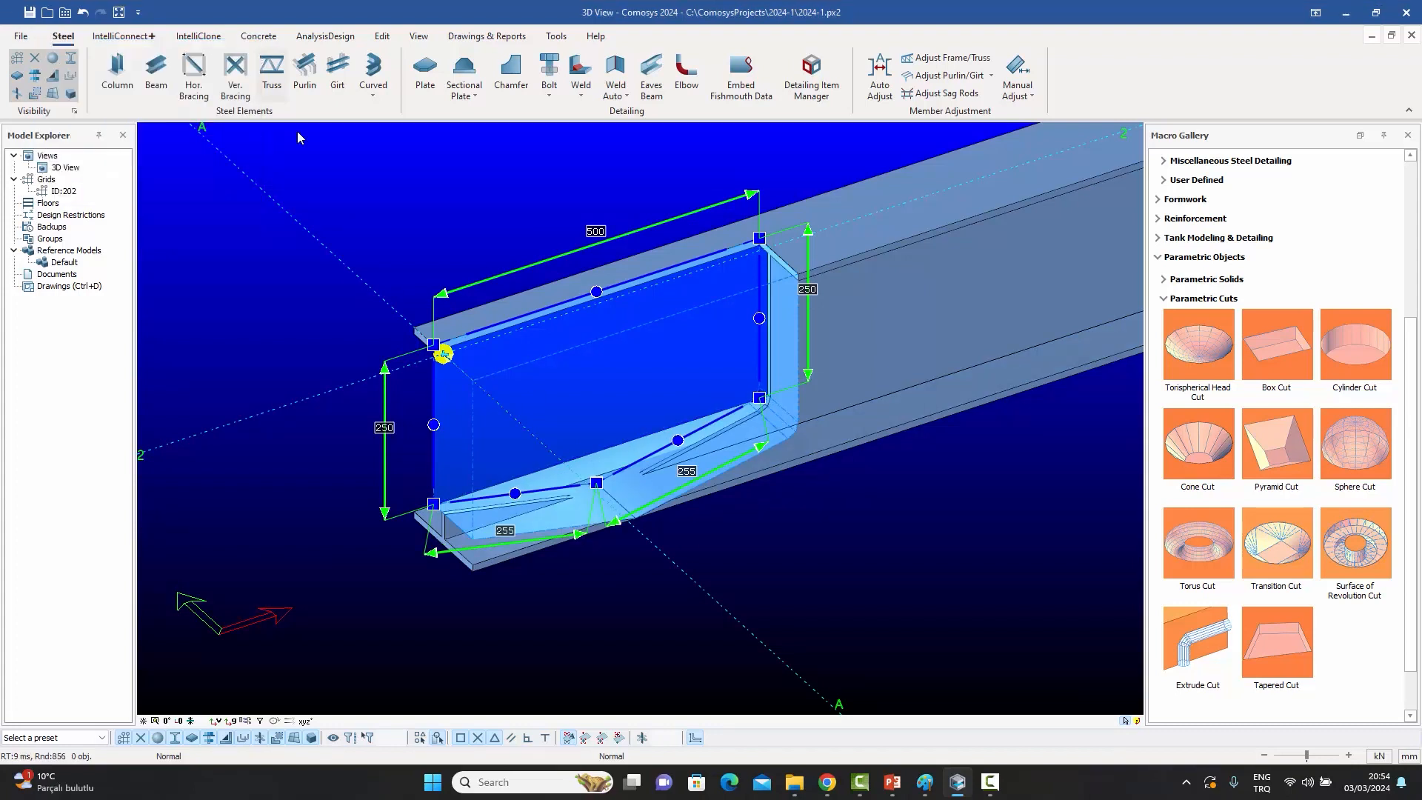
# - Move the middle point on the tapered cut's lower edge by another -50 in Z
pyautogui.scroll(-3, 470, 296)
pyautogui.moveTo(535, 375); pyautogui.dragTo(548, 400, button='middle')
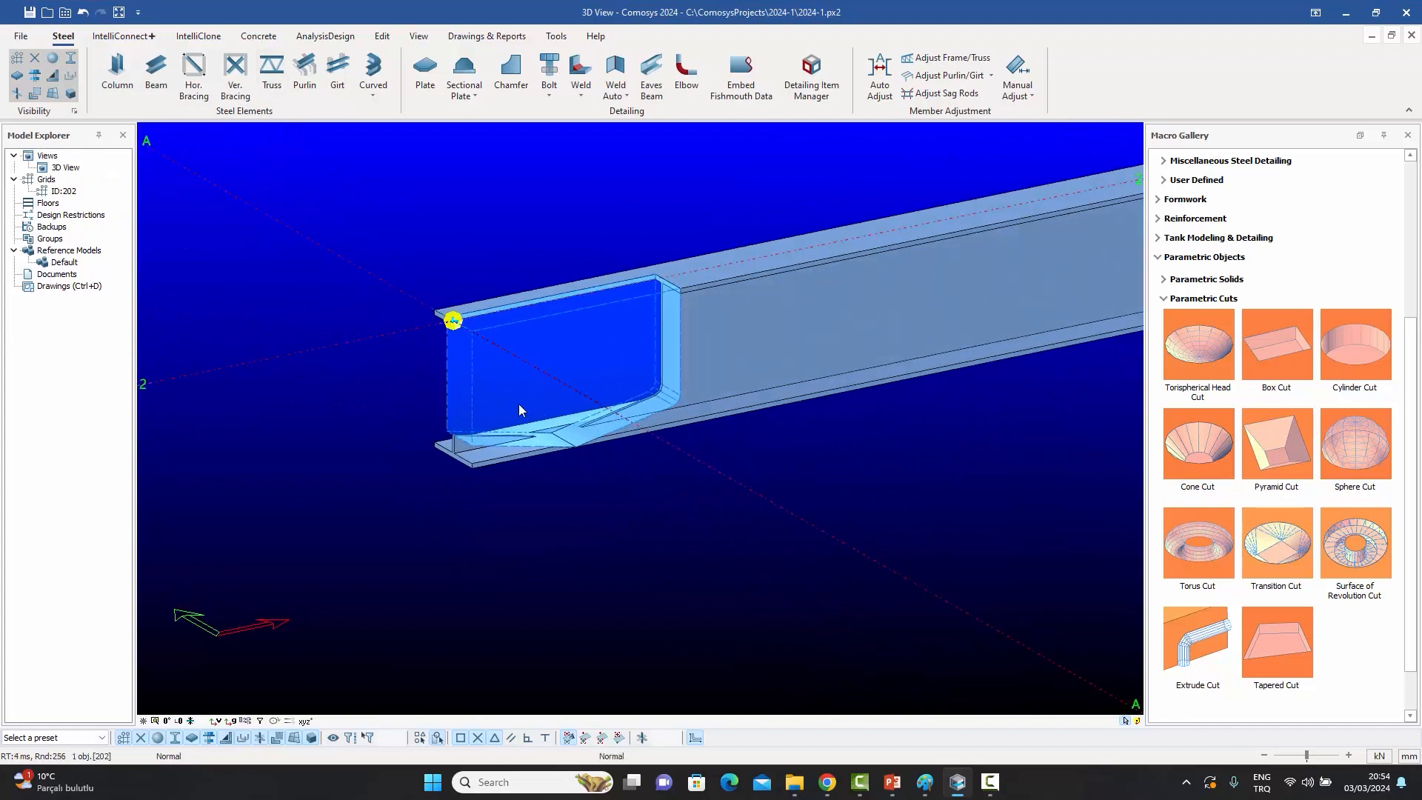
pyautogui.click(520, 405)
pyautogui.click(552, 432)
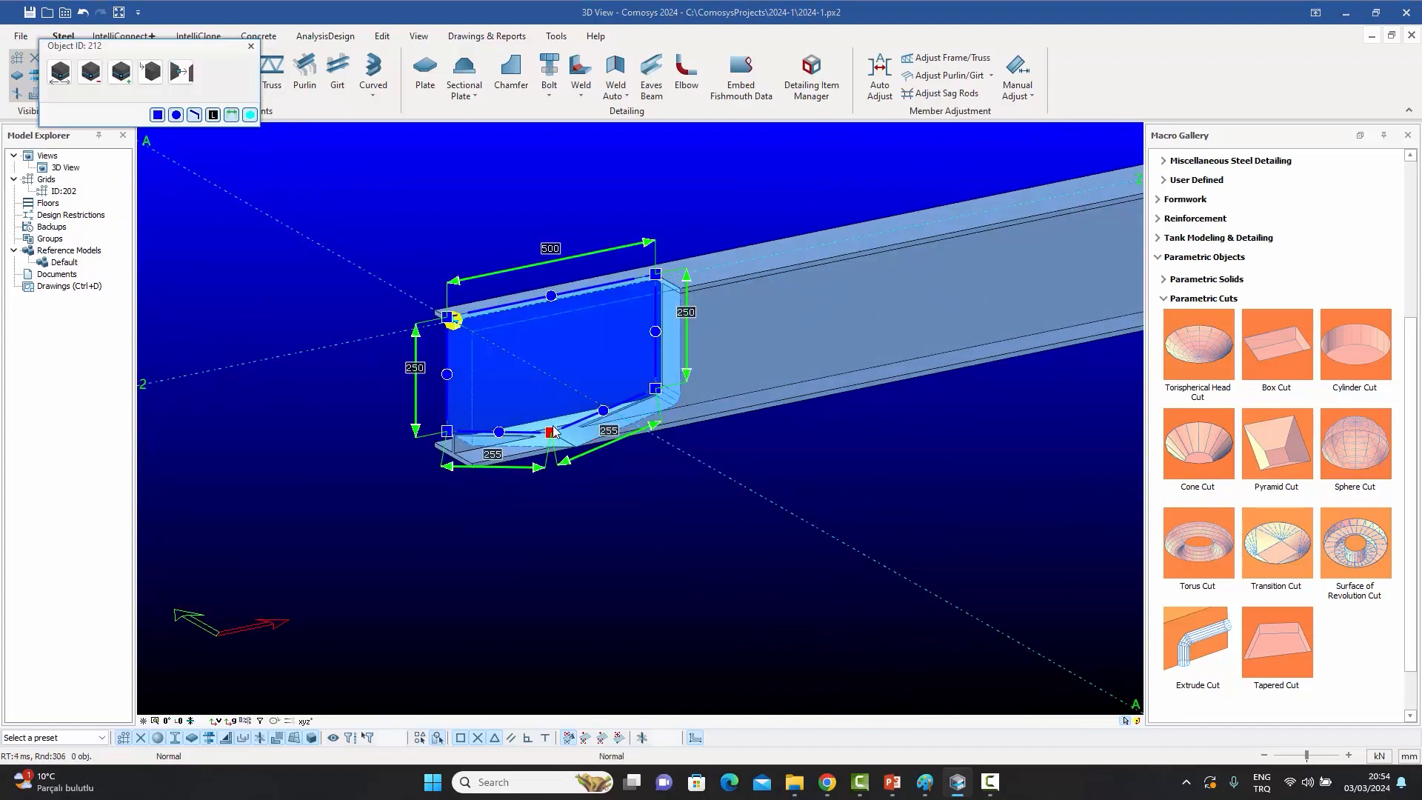
pyautogui.click(60, 72)
pyautogui.click(157, 99)
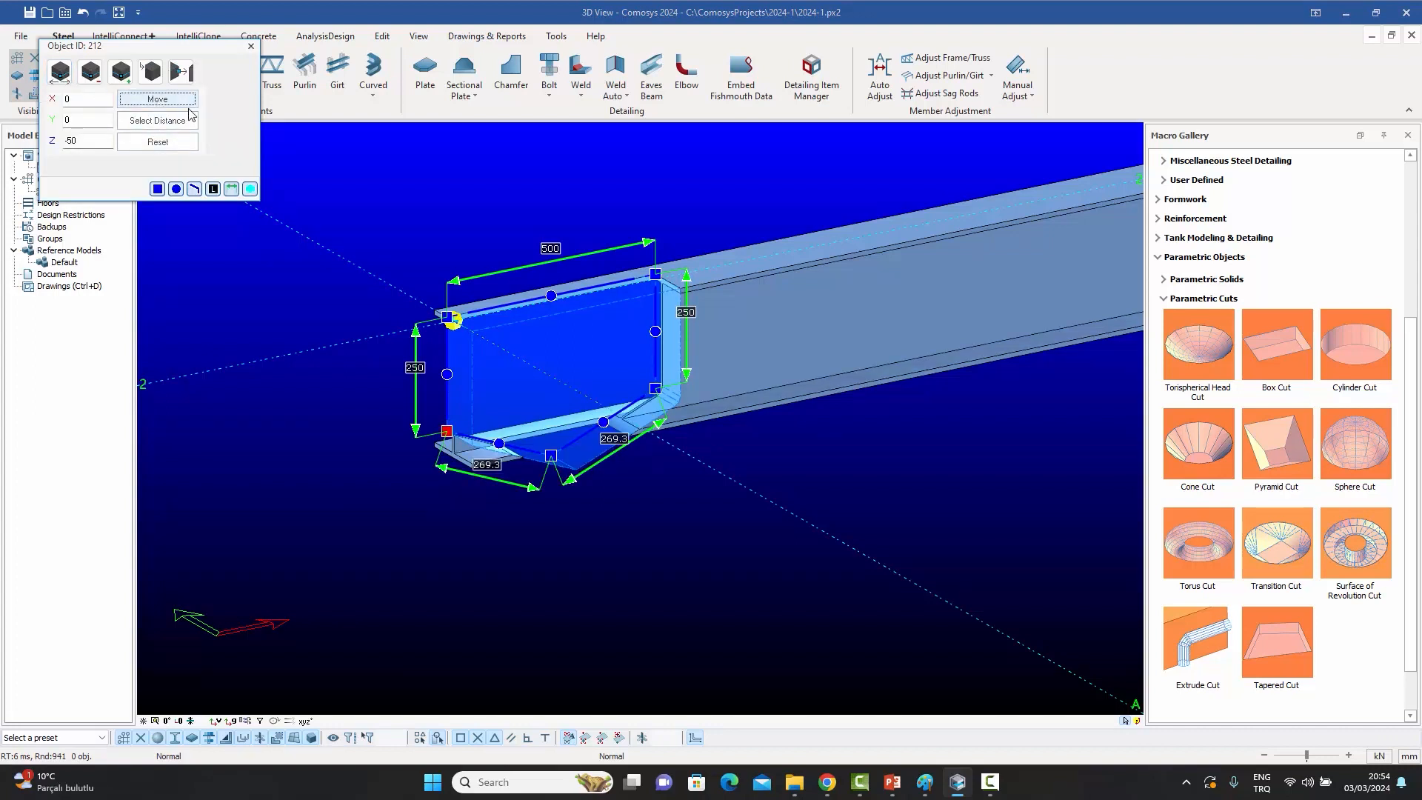
pyautogui.click(251, 47)
# - Hide the cut objects to examine the shape of the cut beam end, and show them again
pyautogui.moveTo(423, 227); pyautogui.dragTo(467, 268, button='middle')
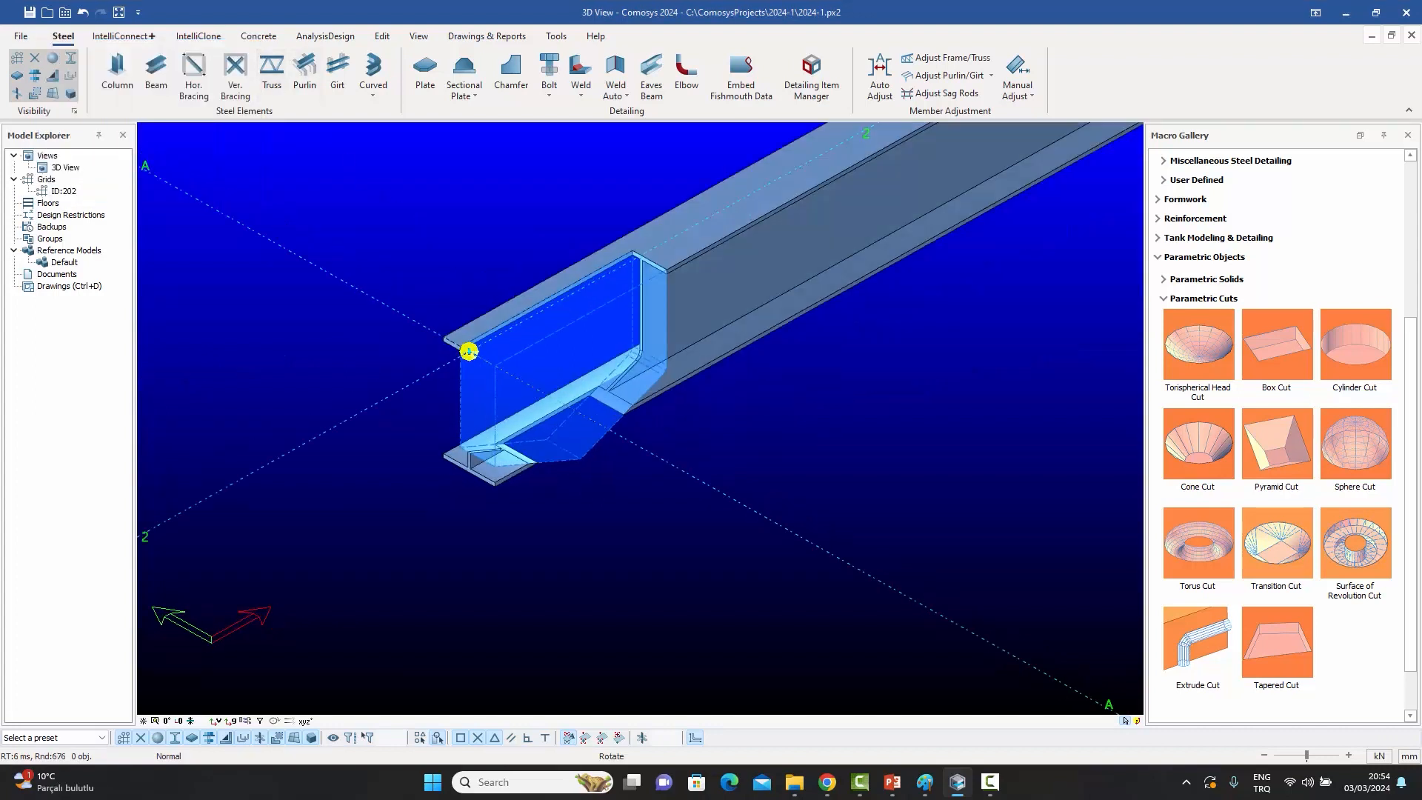
pyautogui.click(30, 94)
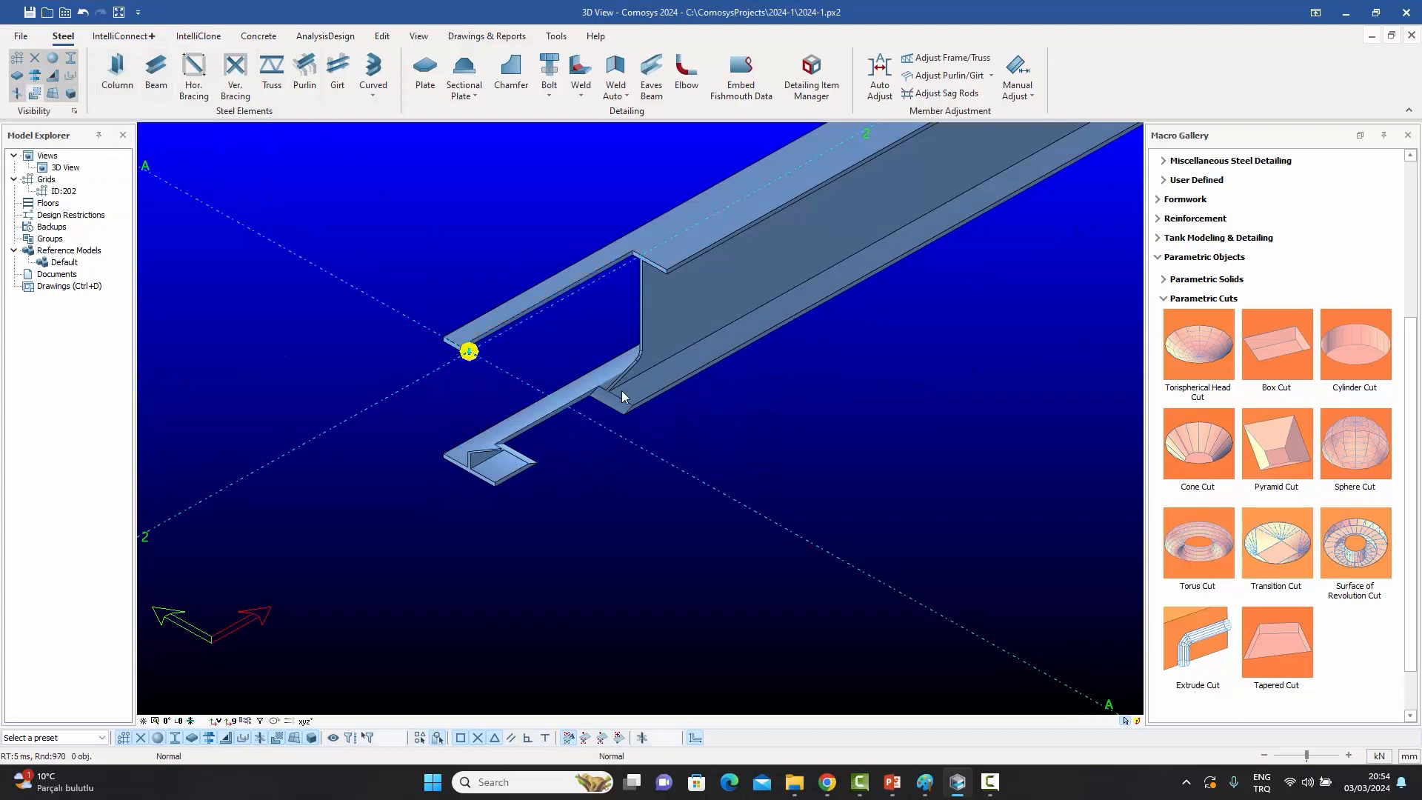
pyautogui.scroll(3, 622, 391)
pyautogui.scroll(-2, 619, 391)
pyautogui.moveTo(618, 392); pyautogui.dragTo(561, 366, button='middle')
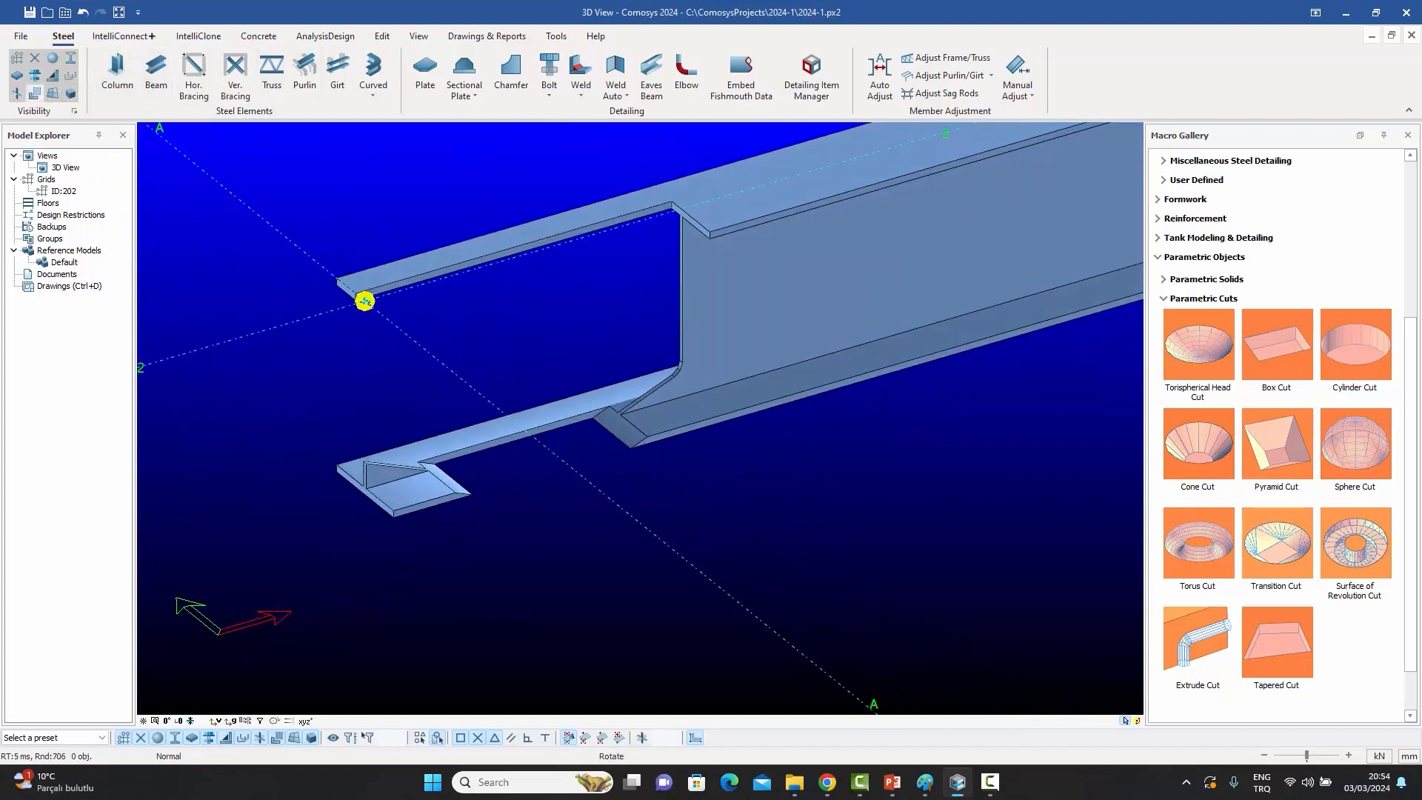
pyautogui.click(35, 94)
# - Move the tapered cut's inner vertical edge by 100 in X
pyautogui.click(496, 335)
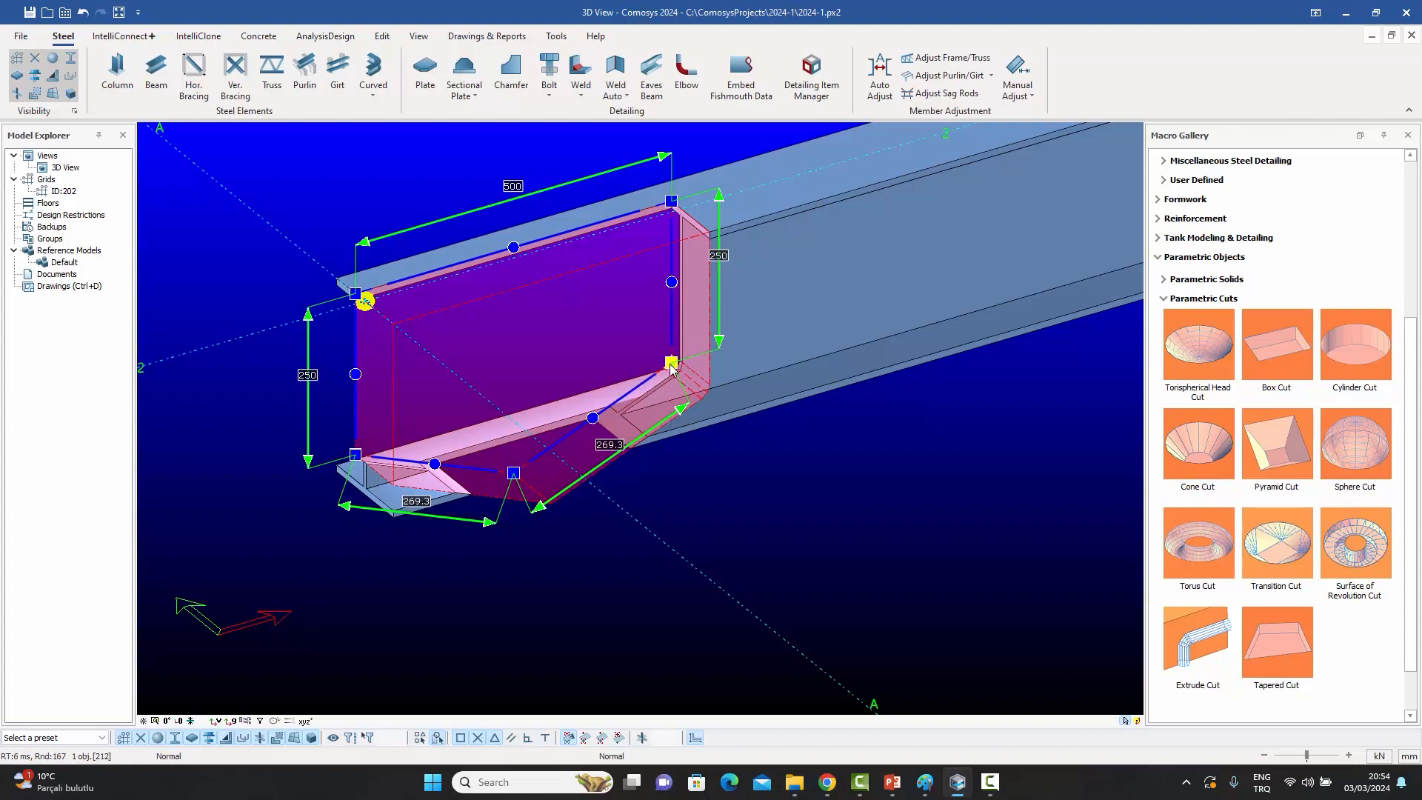
pyautogui.click(673, 256)
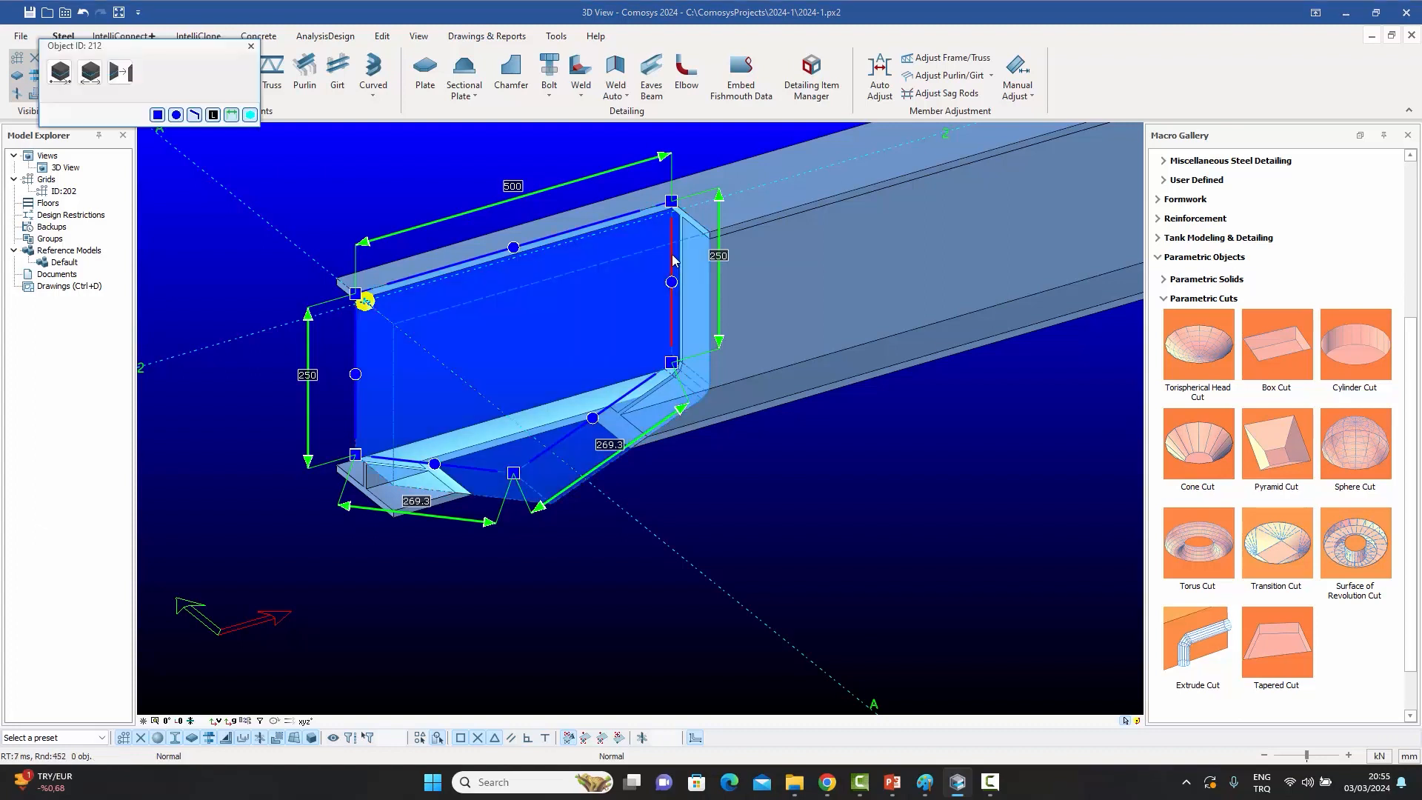
pyautogui.click(60, 71)
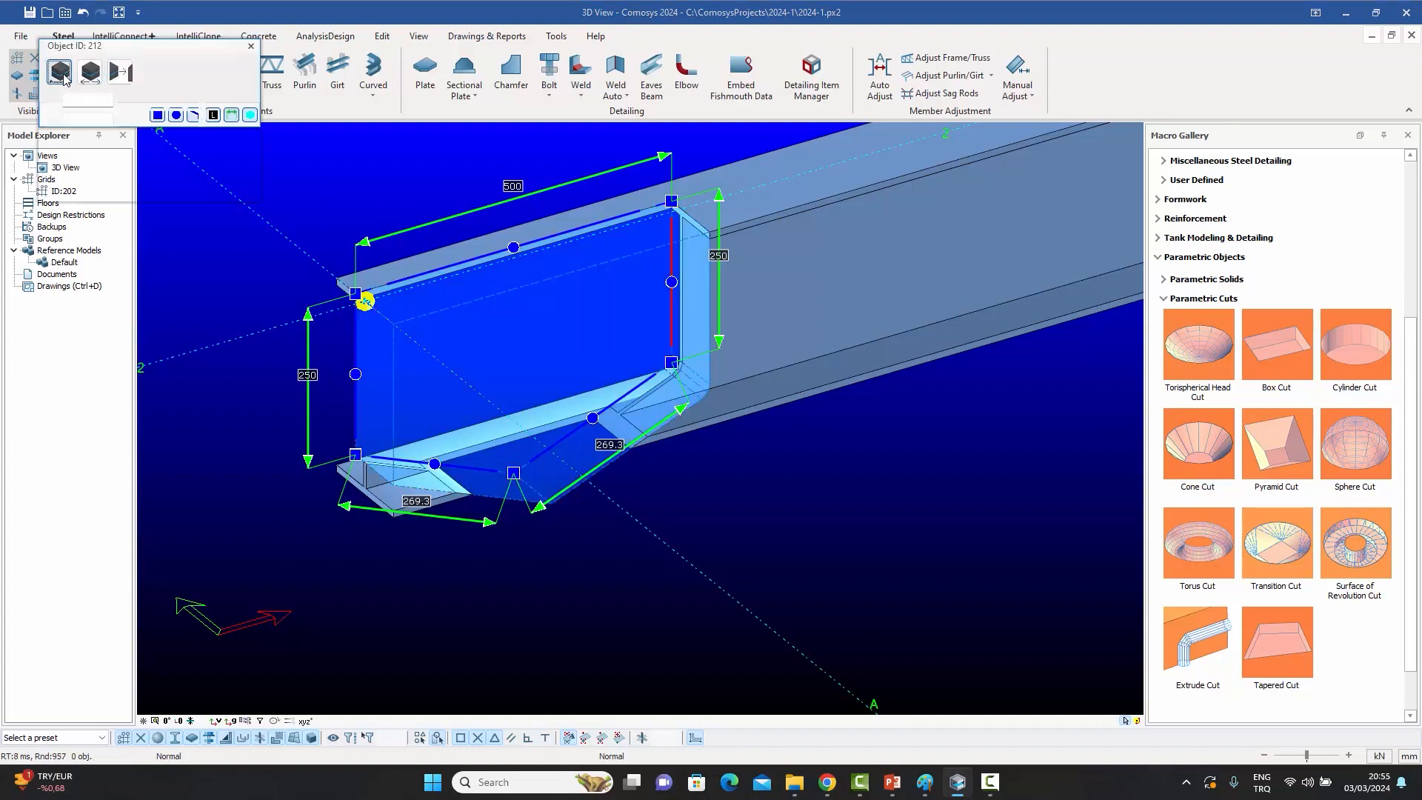
pyautogui.click(158, 142)
pyautogui.doubleClick(95, 98)
pyautogui.write('100')
pyautogui.click(150, 99)
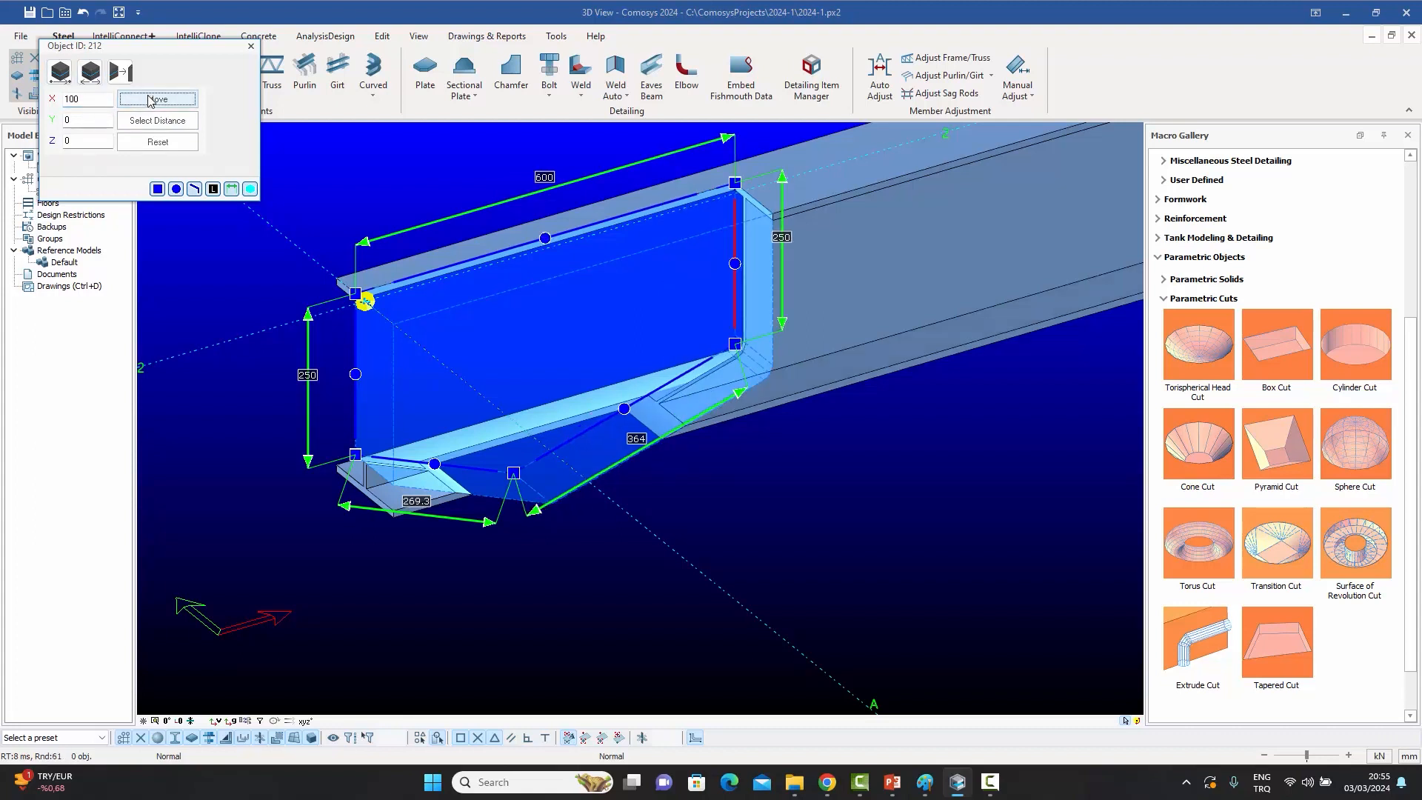
pyautogui.click(251, 46)
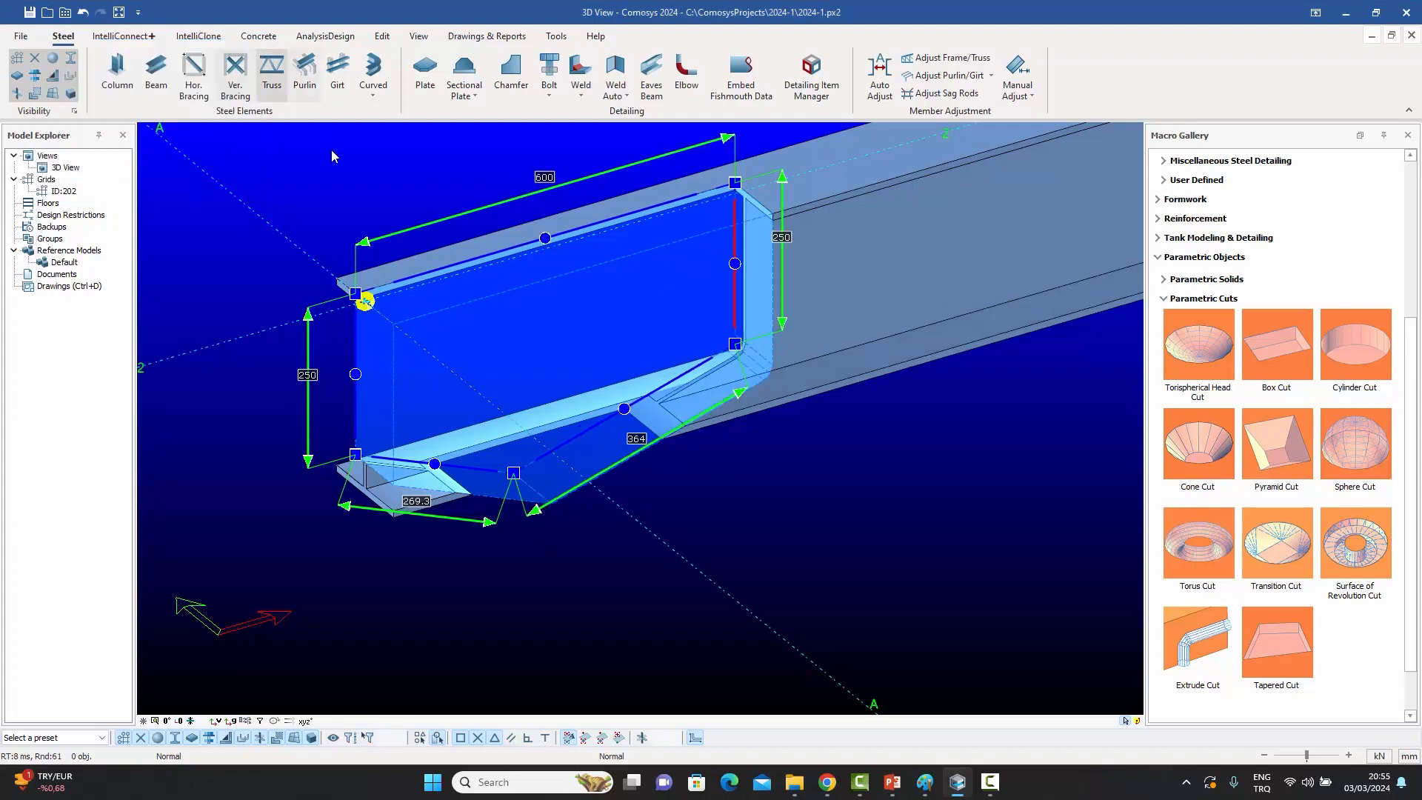
pyautogui.click(338, 168)
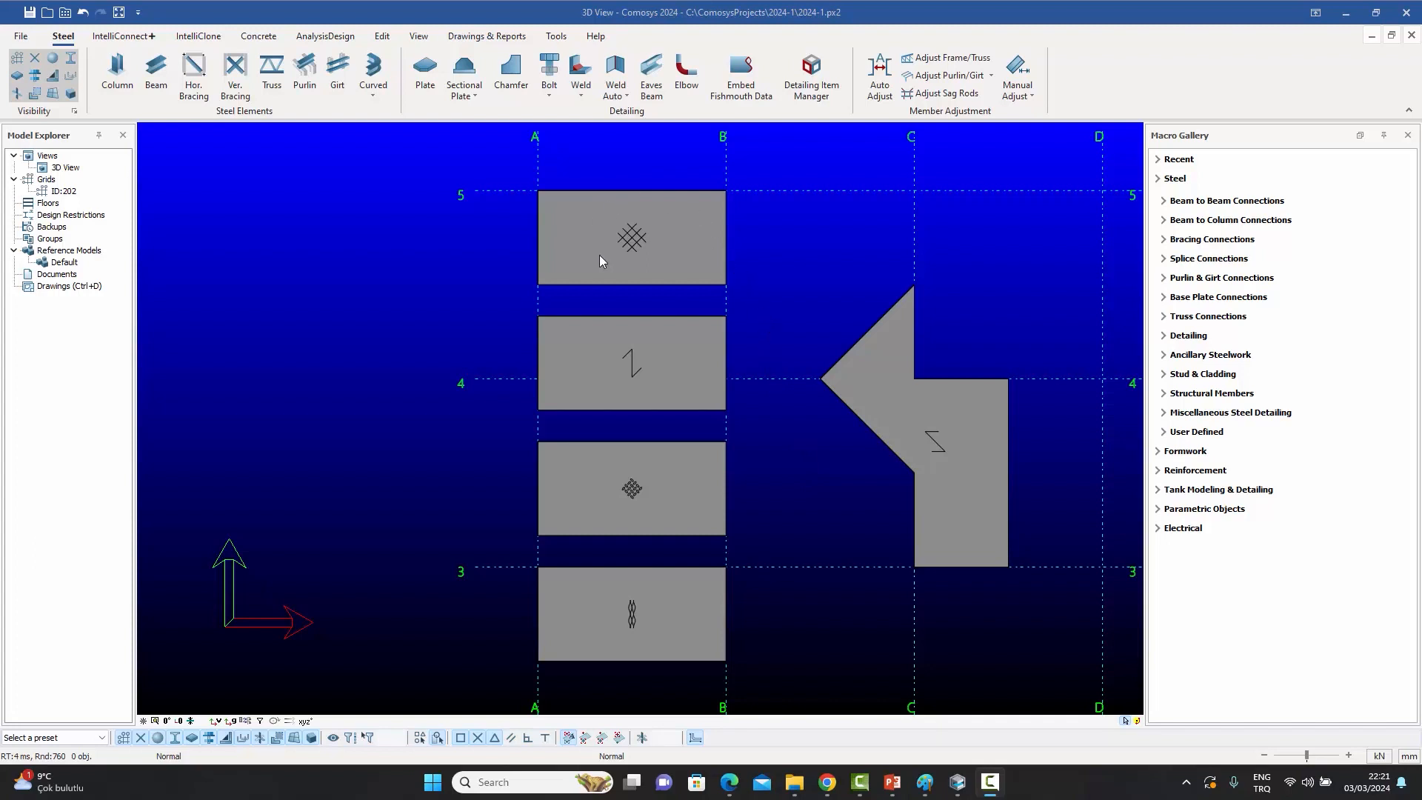
# - Check the general definitions of the plate on grid line 5, including its usage type
pyautogui.doubleClick(680, 235)
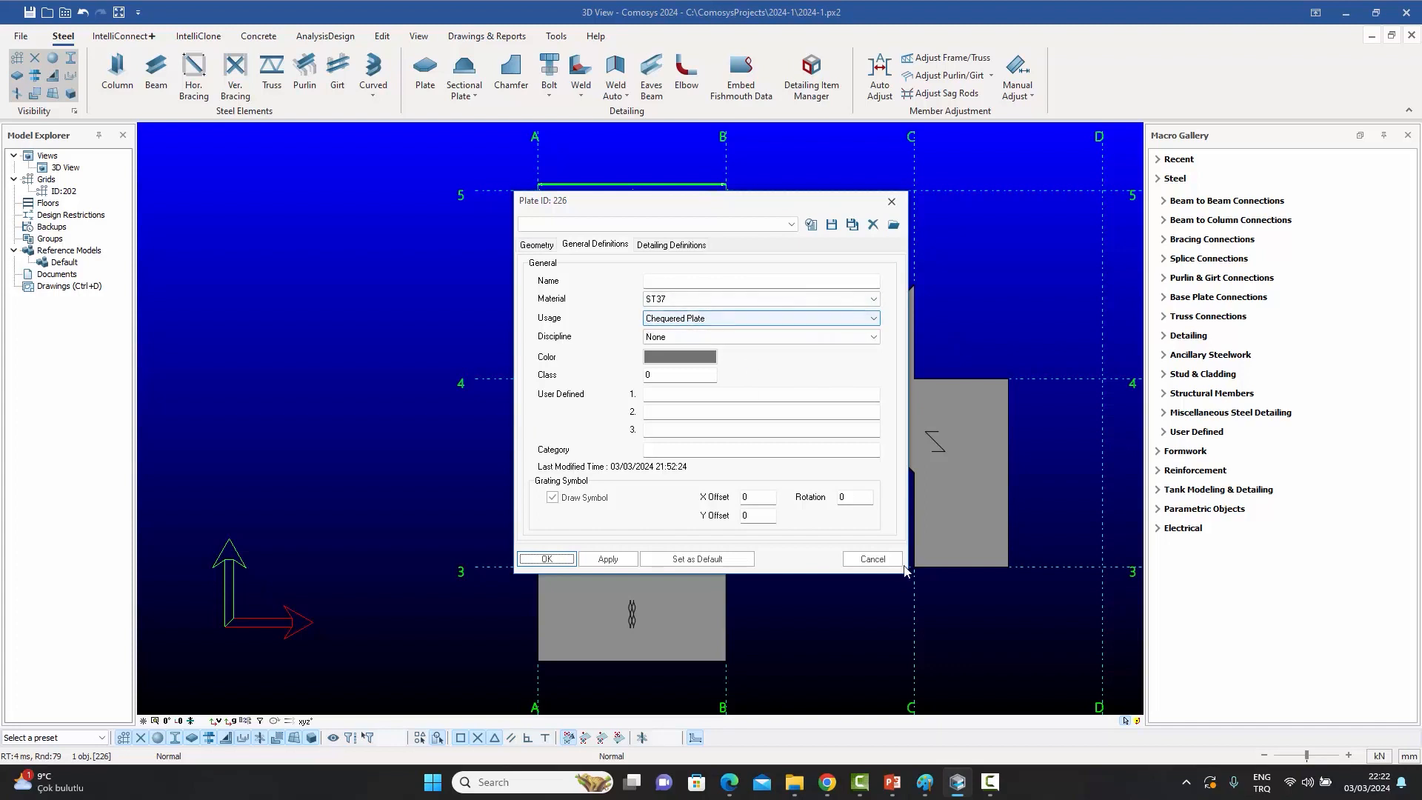
pyautogui.click(859, 561)
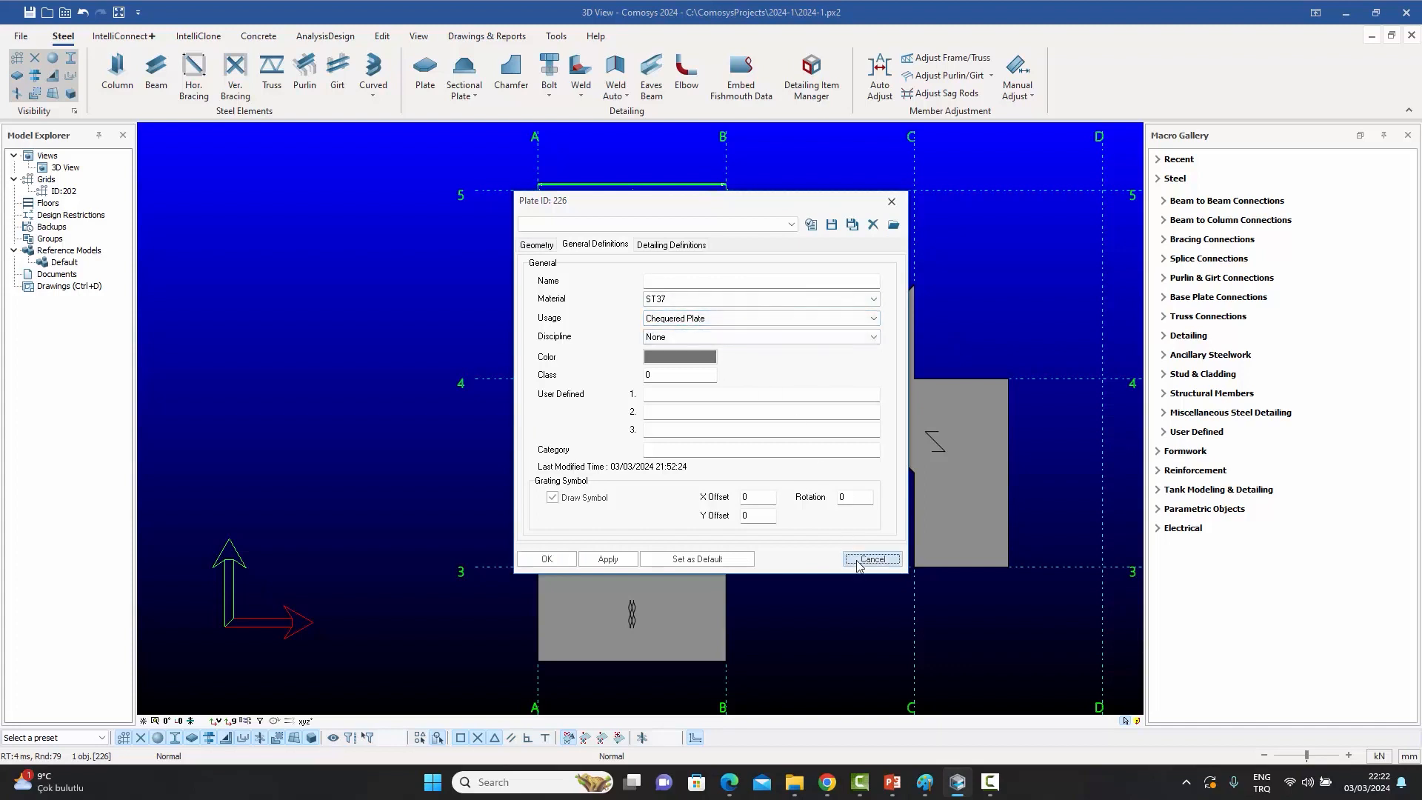
pyautogui.click(828, 275)
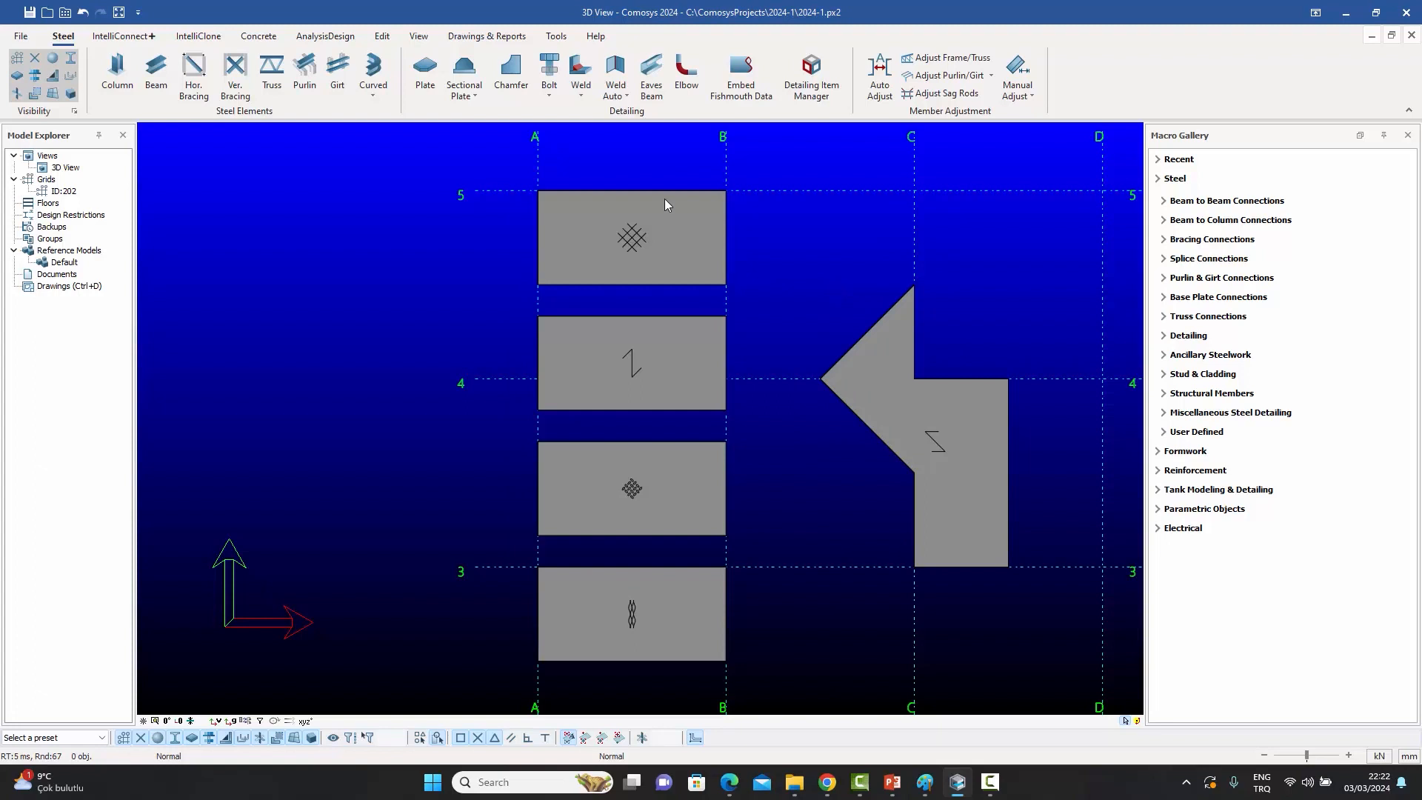
# - Turn off the drawn symbol for the chequered plate on grid line 5
pyautogui.doubleClick(703, 260)
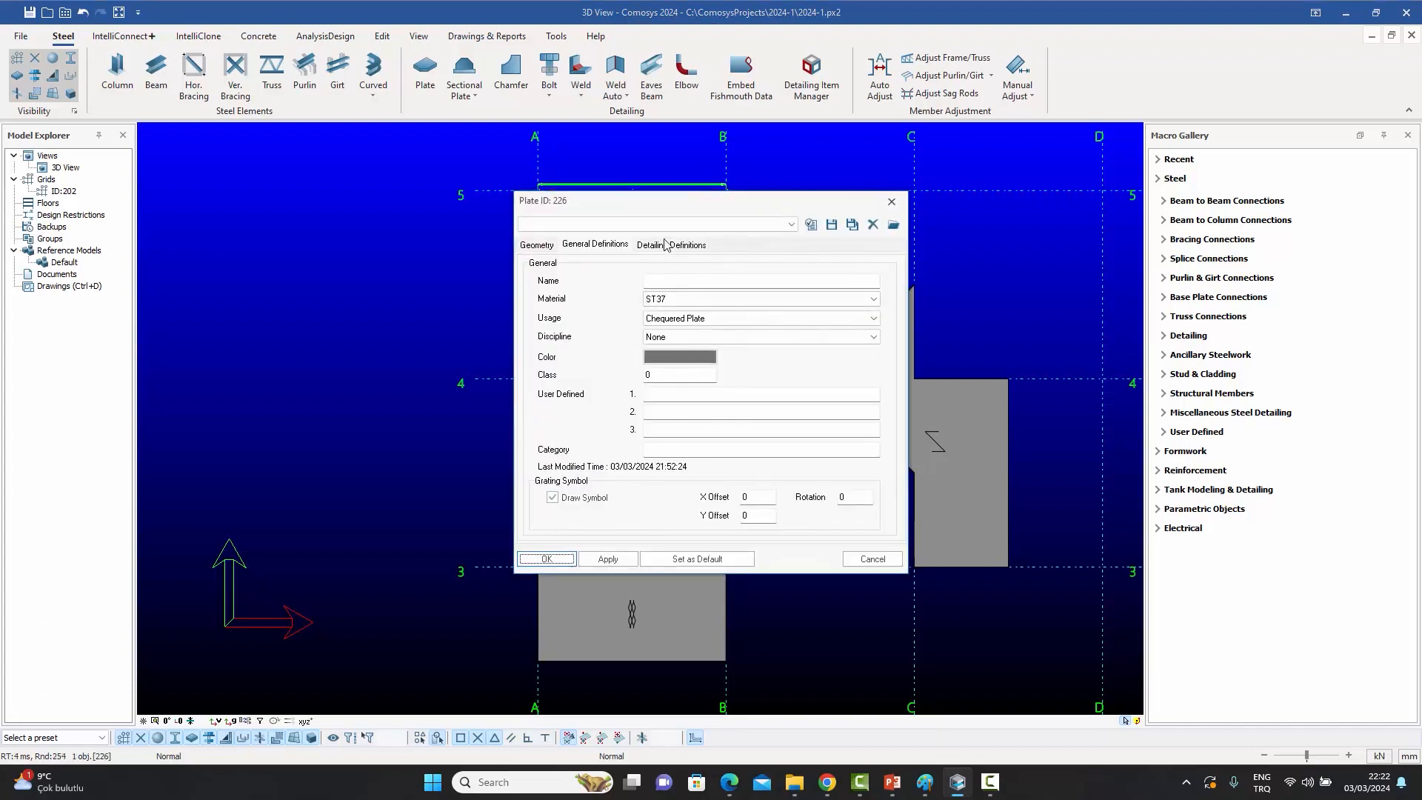
pyautogui.moveTo(687, 201); pyautogui.dragTo(1010, 160)
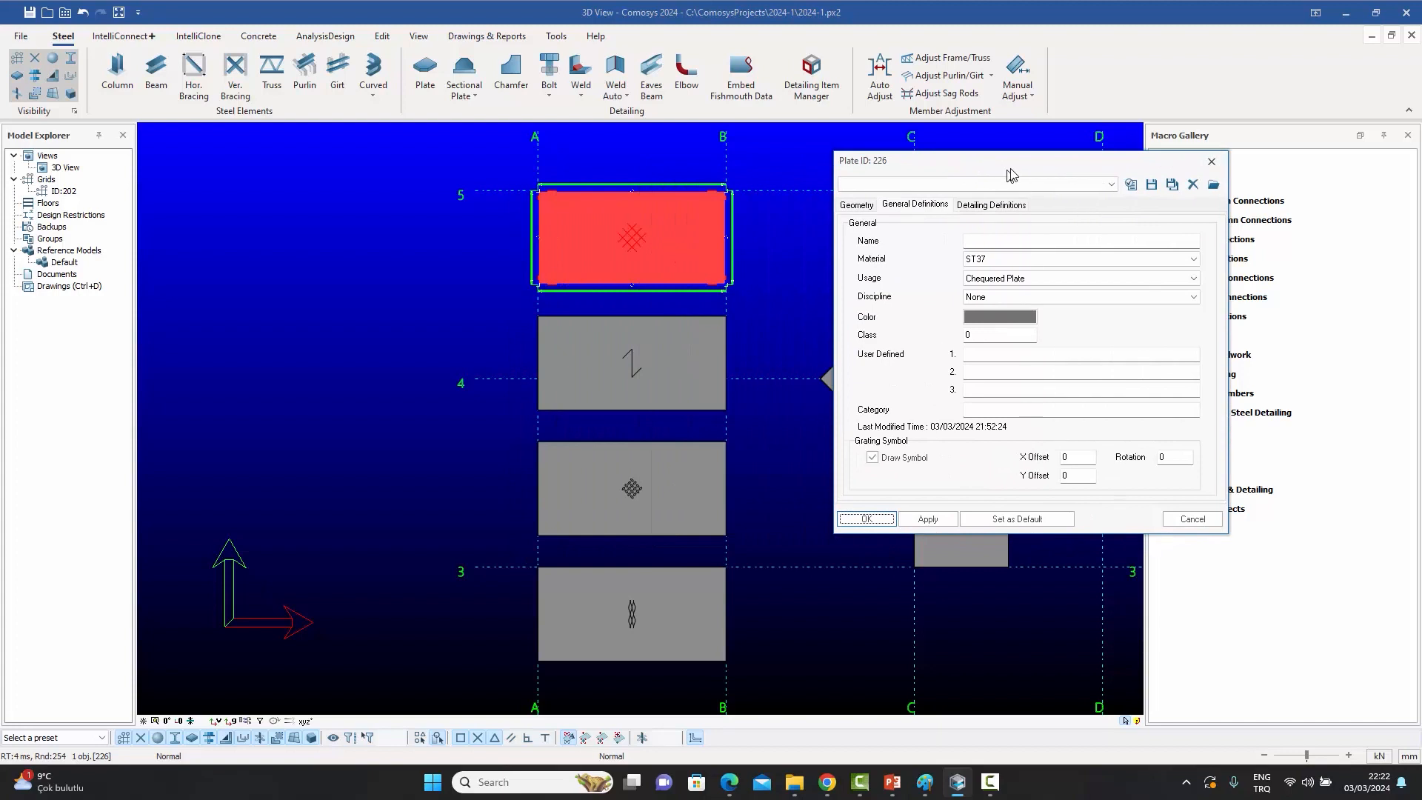
pyautogui.click(876, 456)
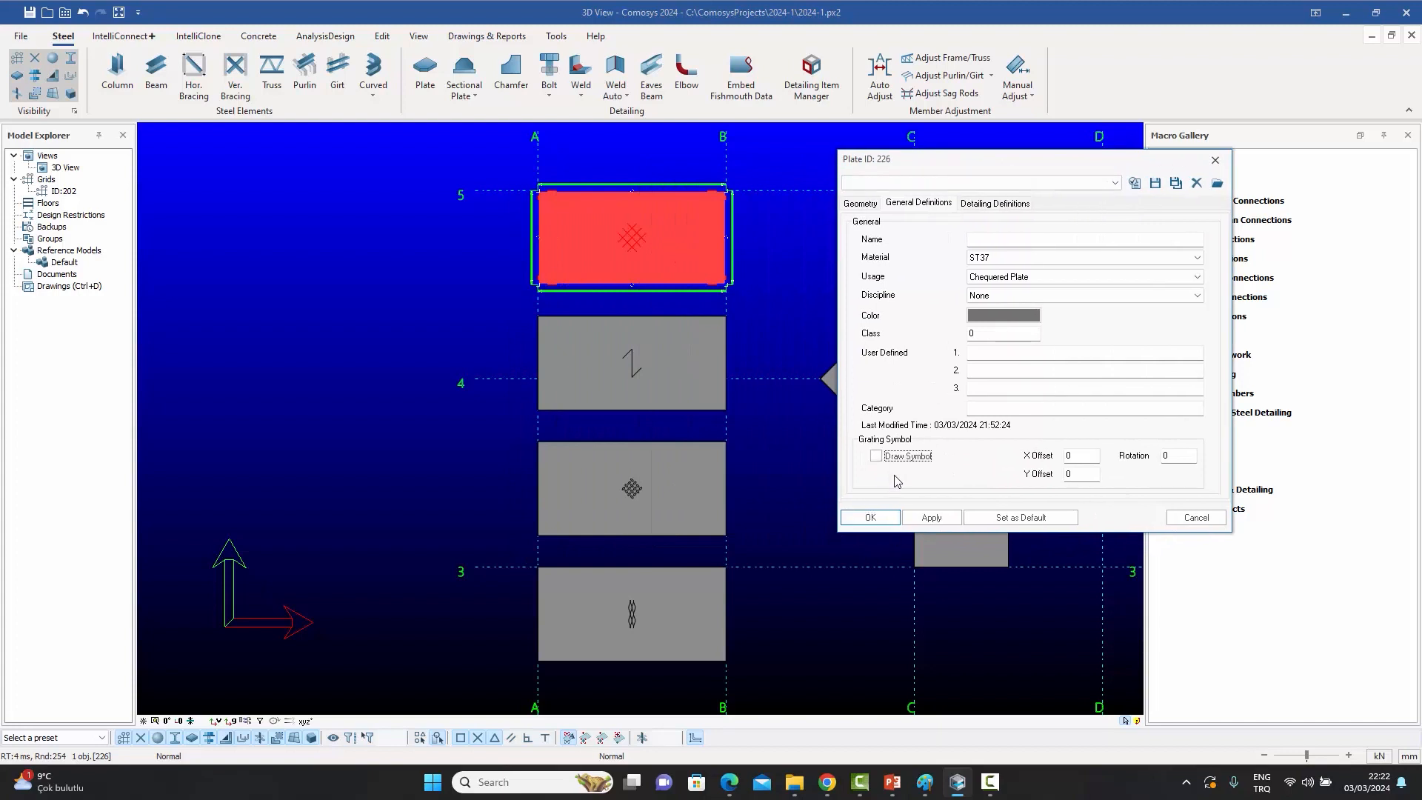
pyautogui.click(870, 518)
pyautogui.click(797, 314)
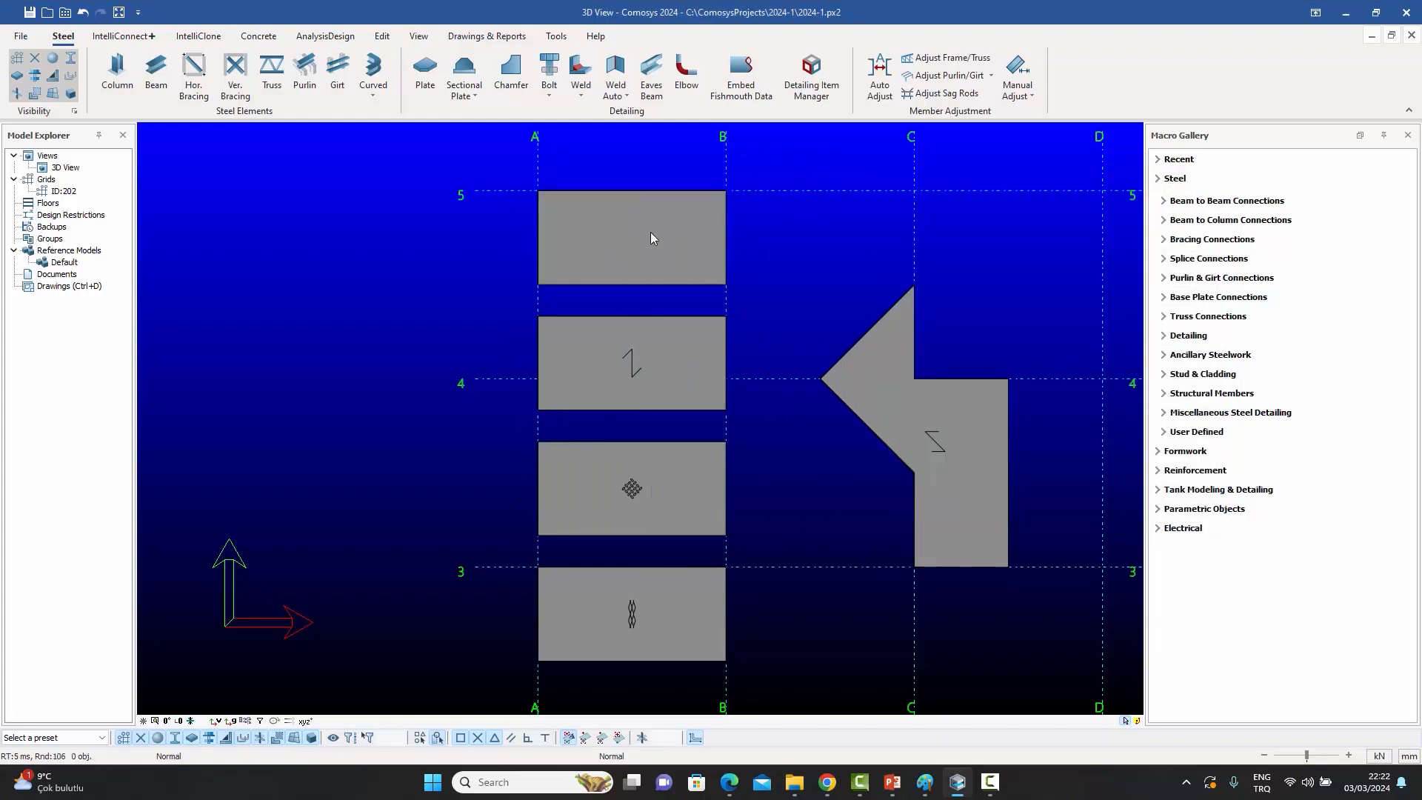
# - Turn the drawn symbol of the chequered plate back on
pyautogui.doubleClick(650, 238)
pyautogui.click(561, 500)
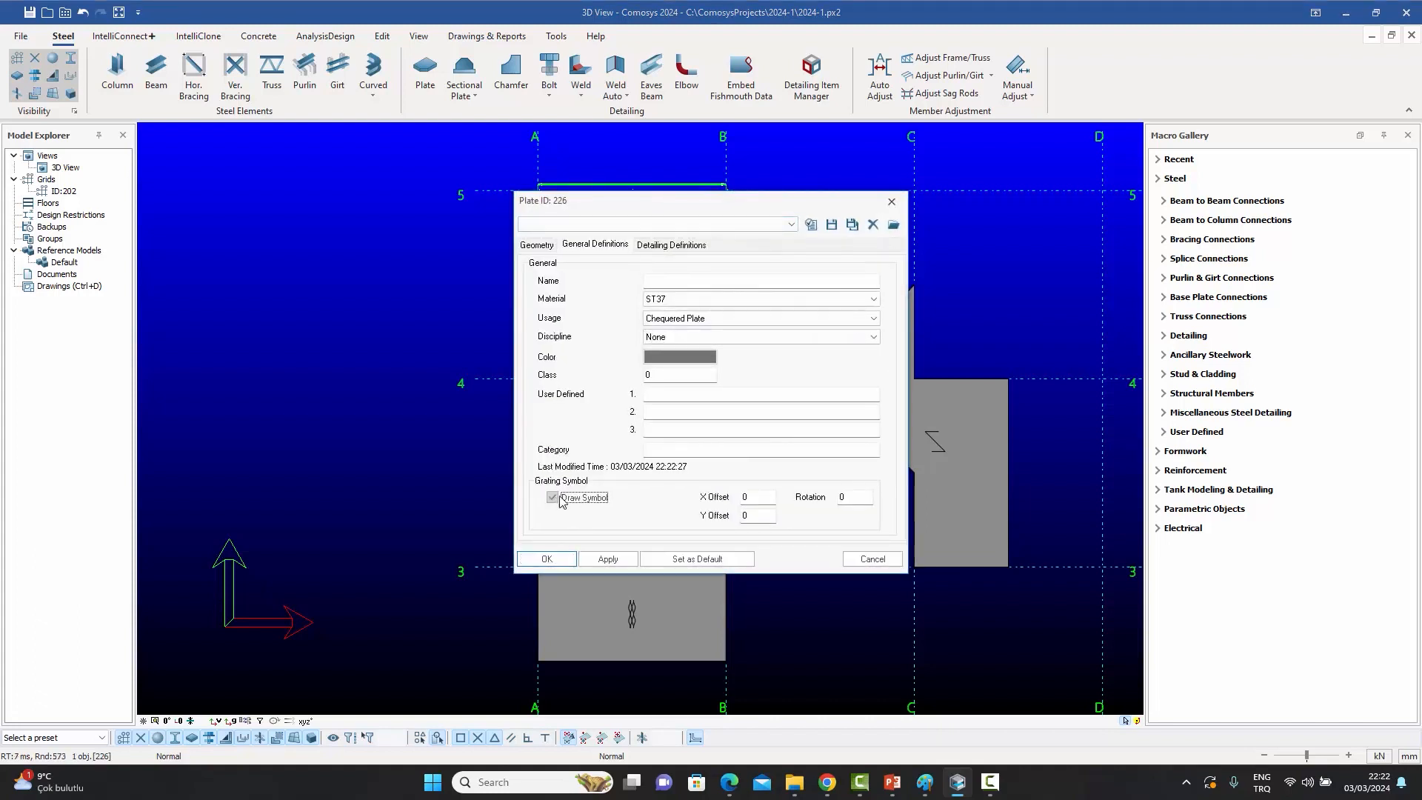
pyautogui.click(547, 559)
pyautogui.click(842, 252)
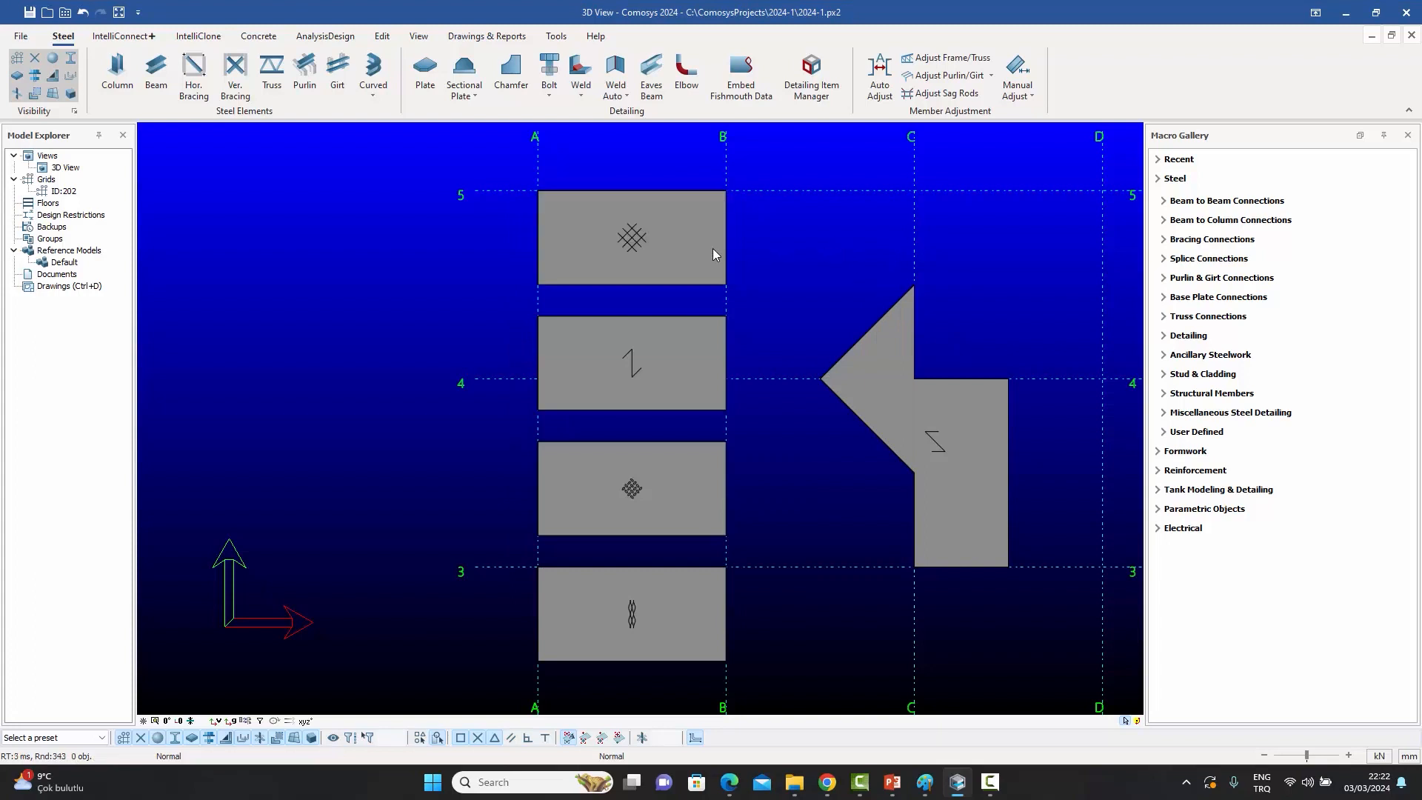
# - Set the X offset of the chequered plate's symbol to 1500
pyautogui.doubleClick(692, 246)
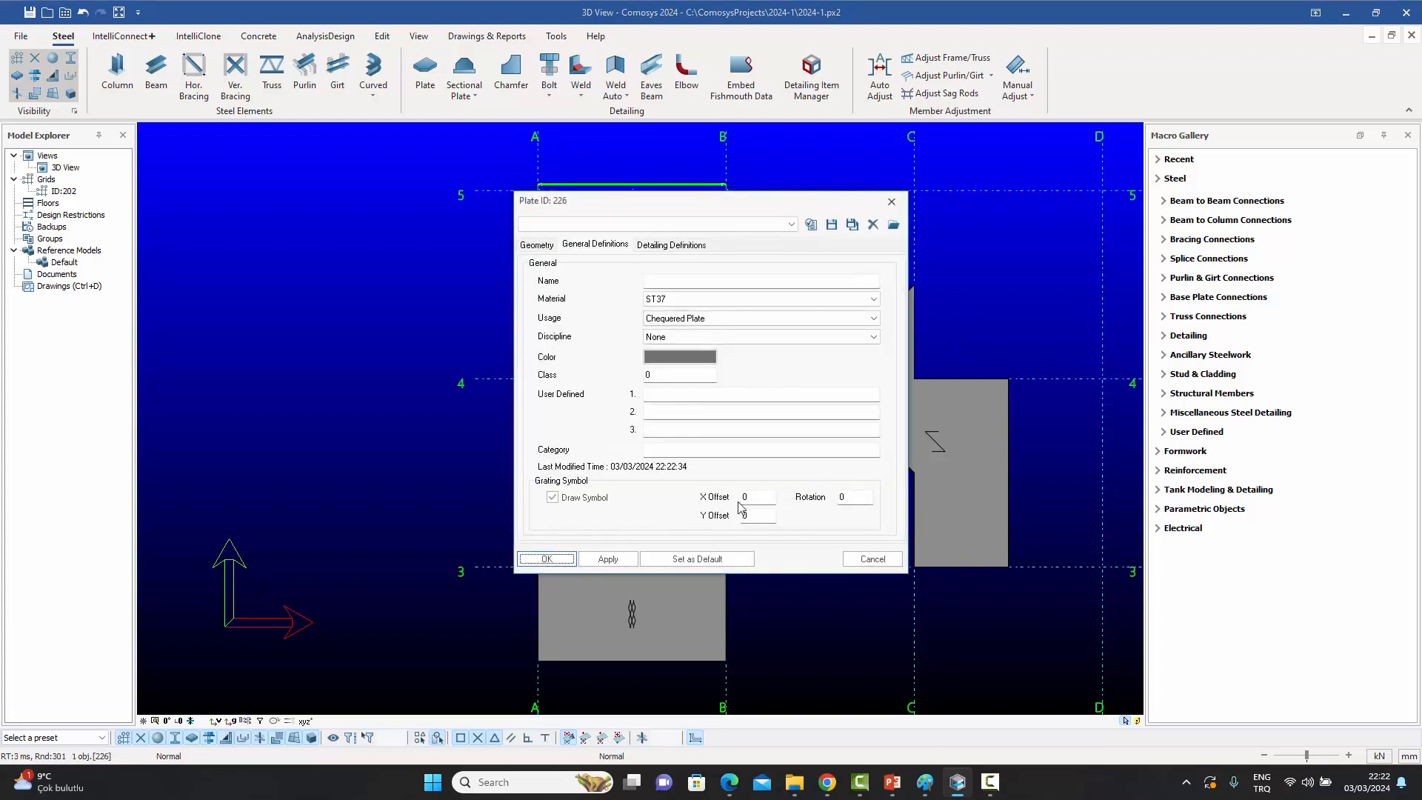
pyautogui.click(758, 497)
pyautogui.write('1500')
pyautogui.click(548, 562)
pyautogui.click(853, 251)
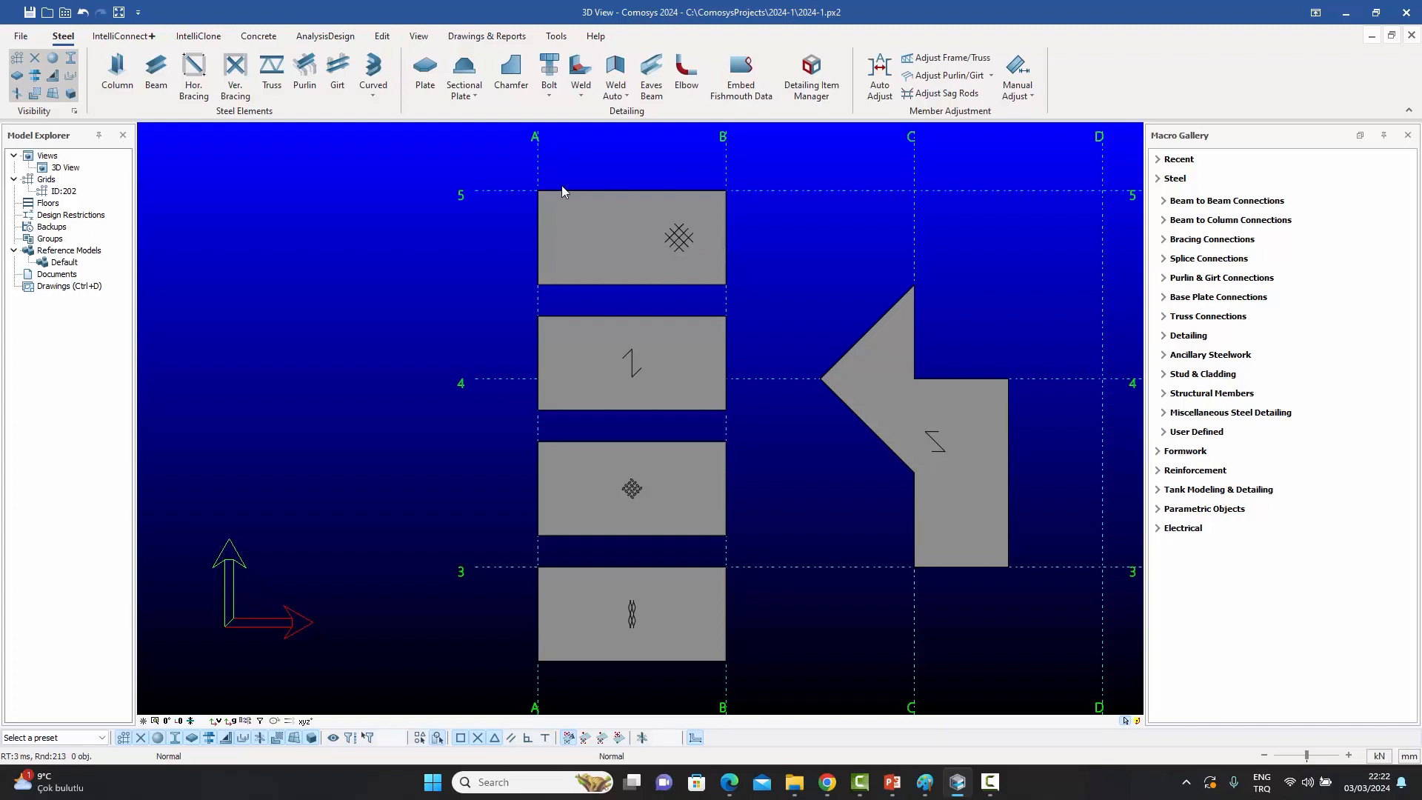
# - Reset the X offset of the chequered plate's symbol to 0
pyautogui.doubleClick(709, 255)
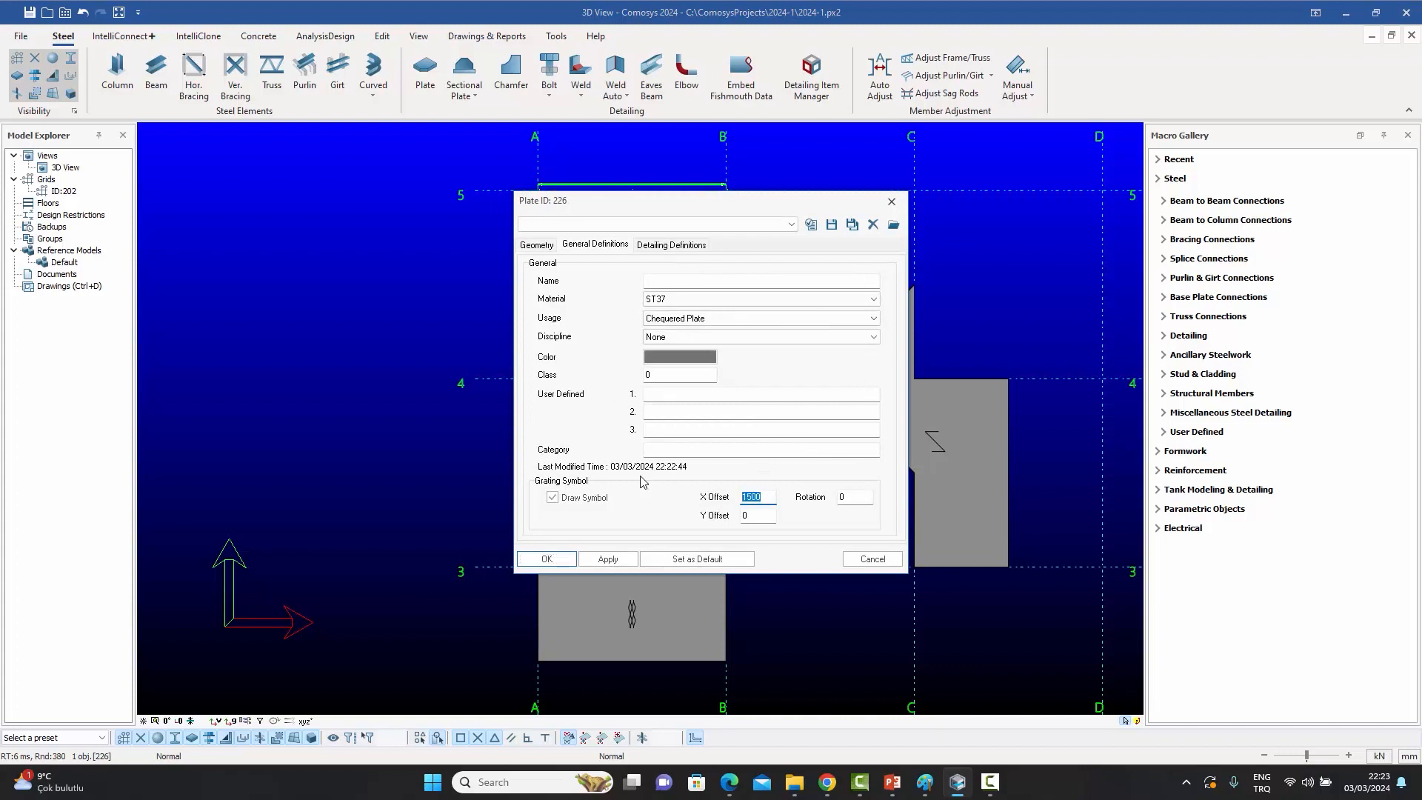
pyautogui.write('0')
pyautogui.click(546, 558)
pyautogui.click(760, 240)
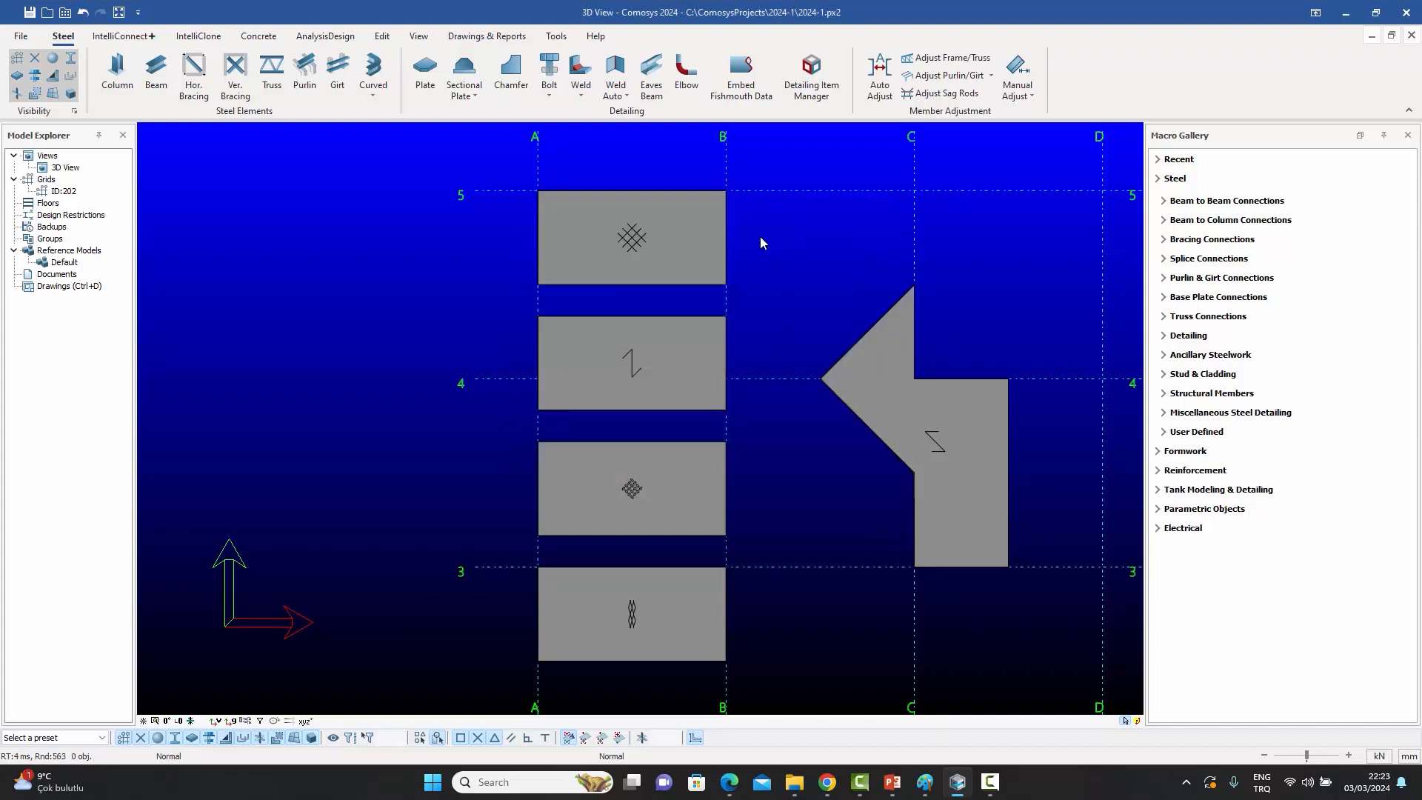
# - Turn off short-direction placement of the symbol on the rectangular grating plate at grid line 4
pyautogui.doubleClick(655, 345)
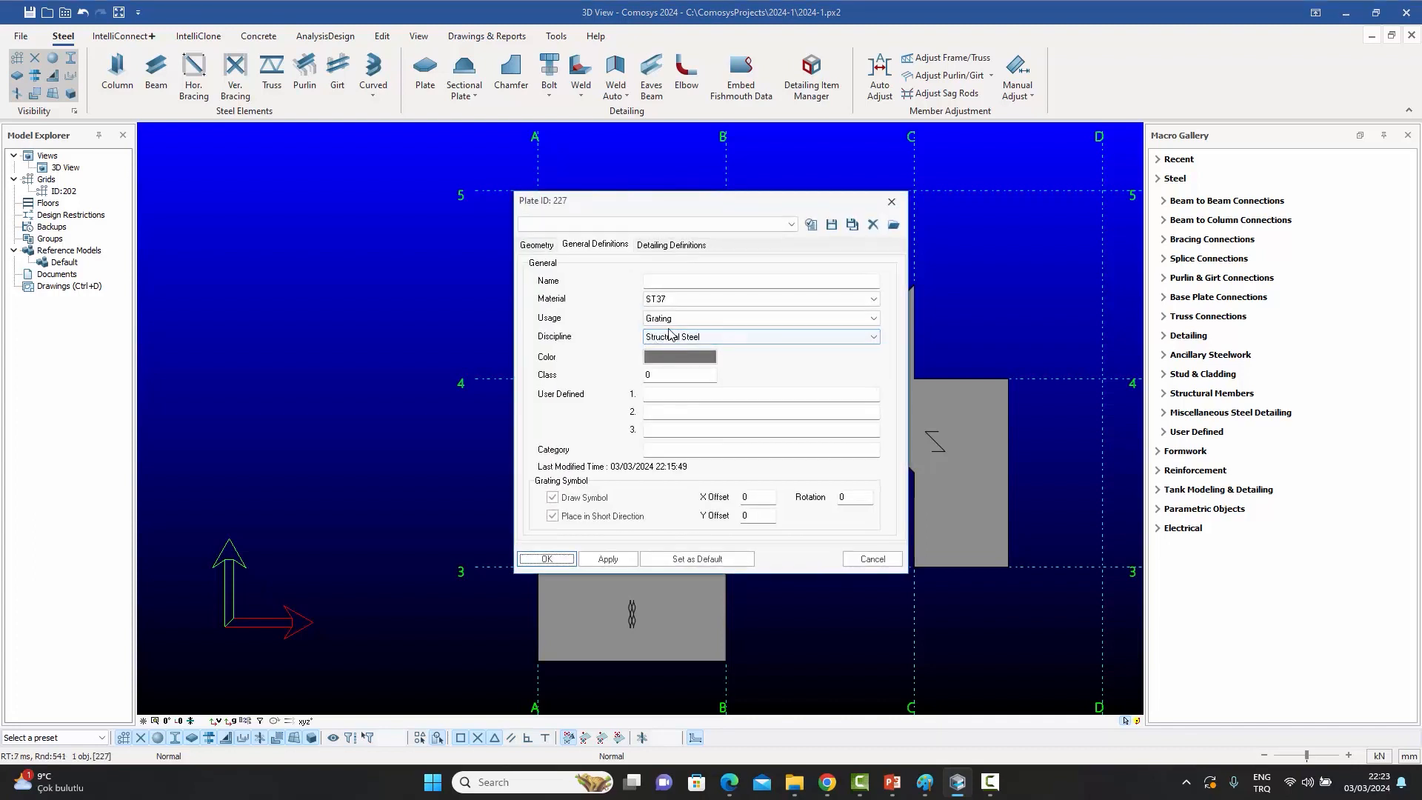
pyautogui.click(690, 318)
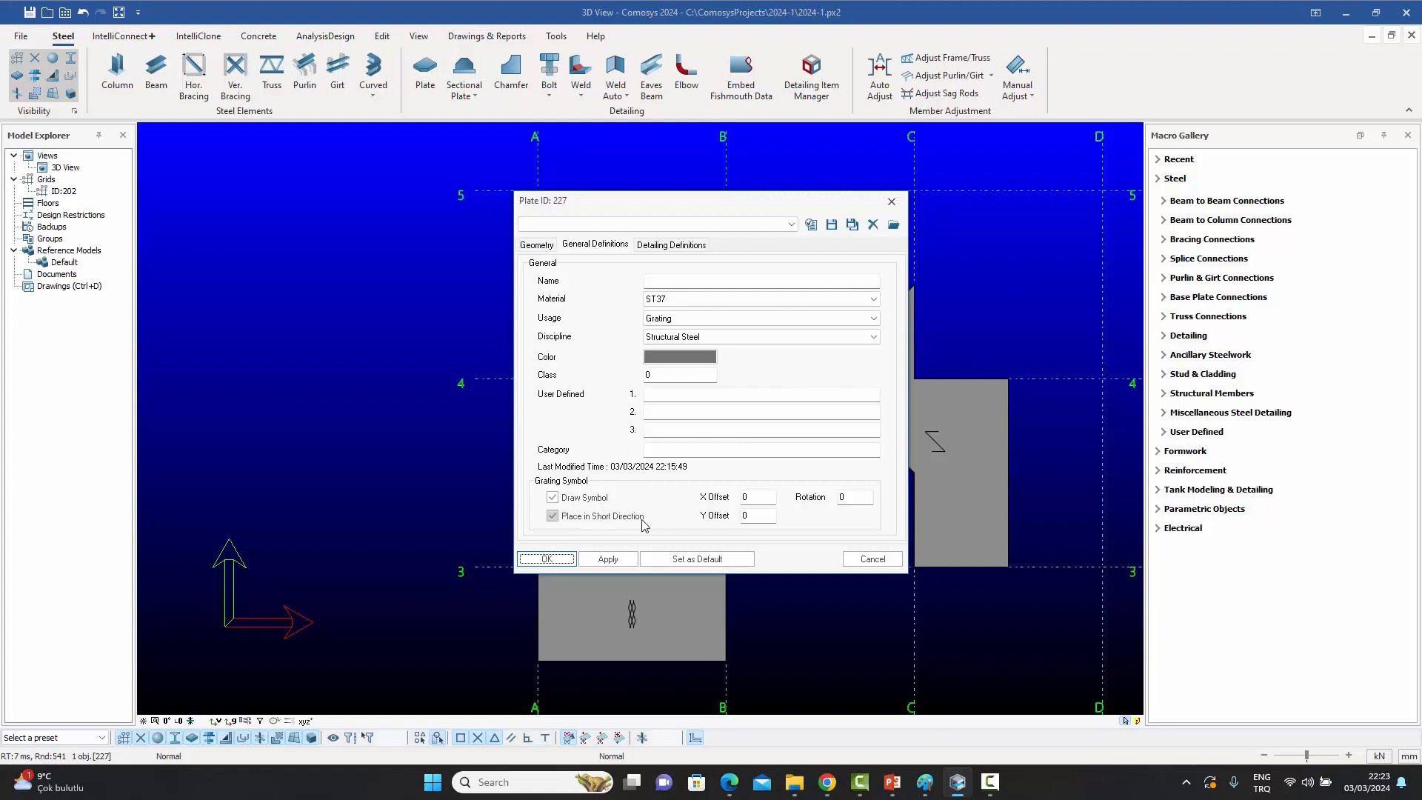
pyautogui.click(546, 559)
pyautogui.click(763, 314)
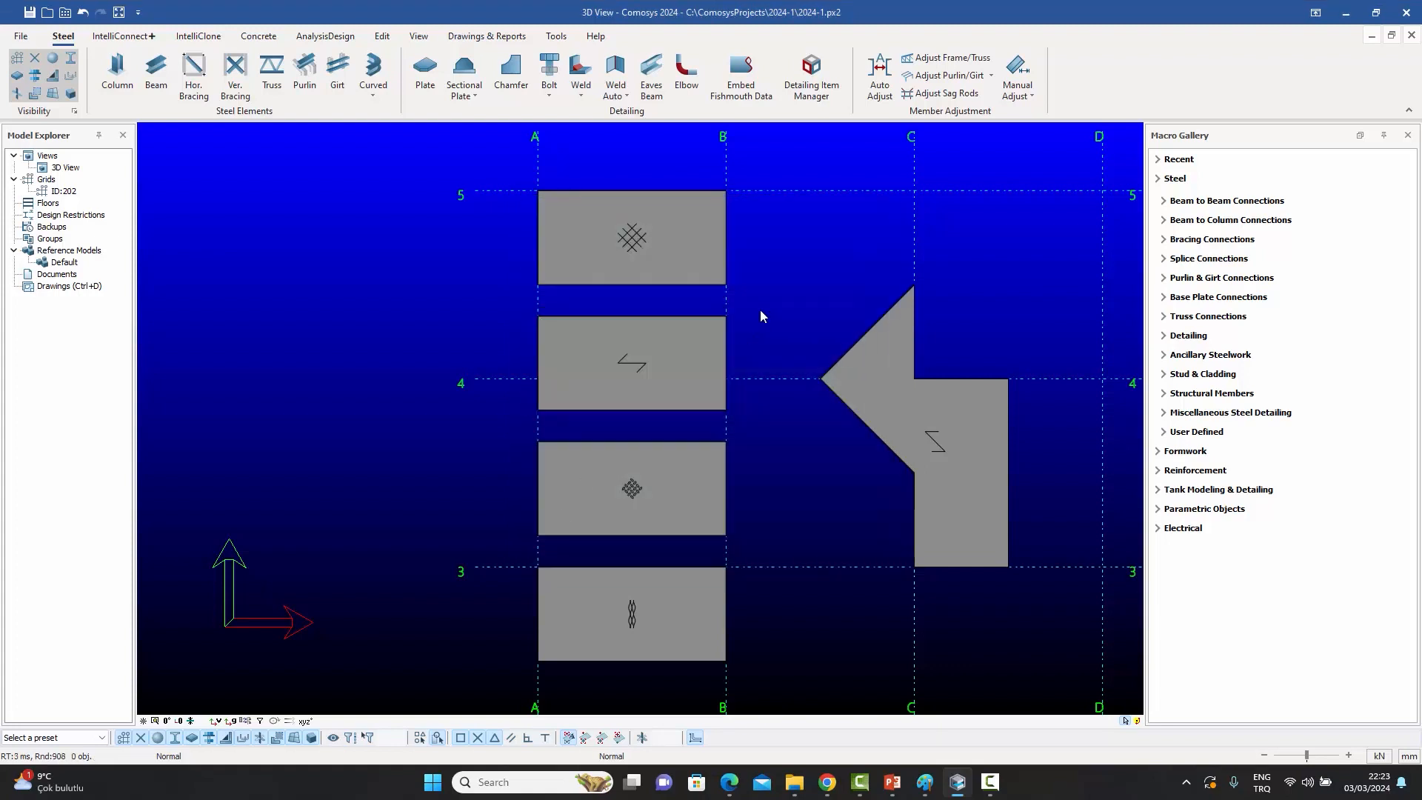
# - Inspect the grating symbol's direction and rotation settings on the irregular plate at grid line C
pyautogui.click(664, 358)
pyautogui.click(936, 522)
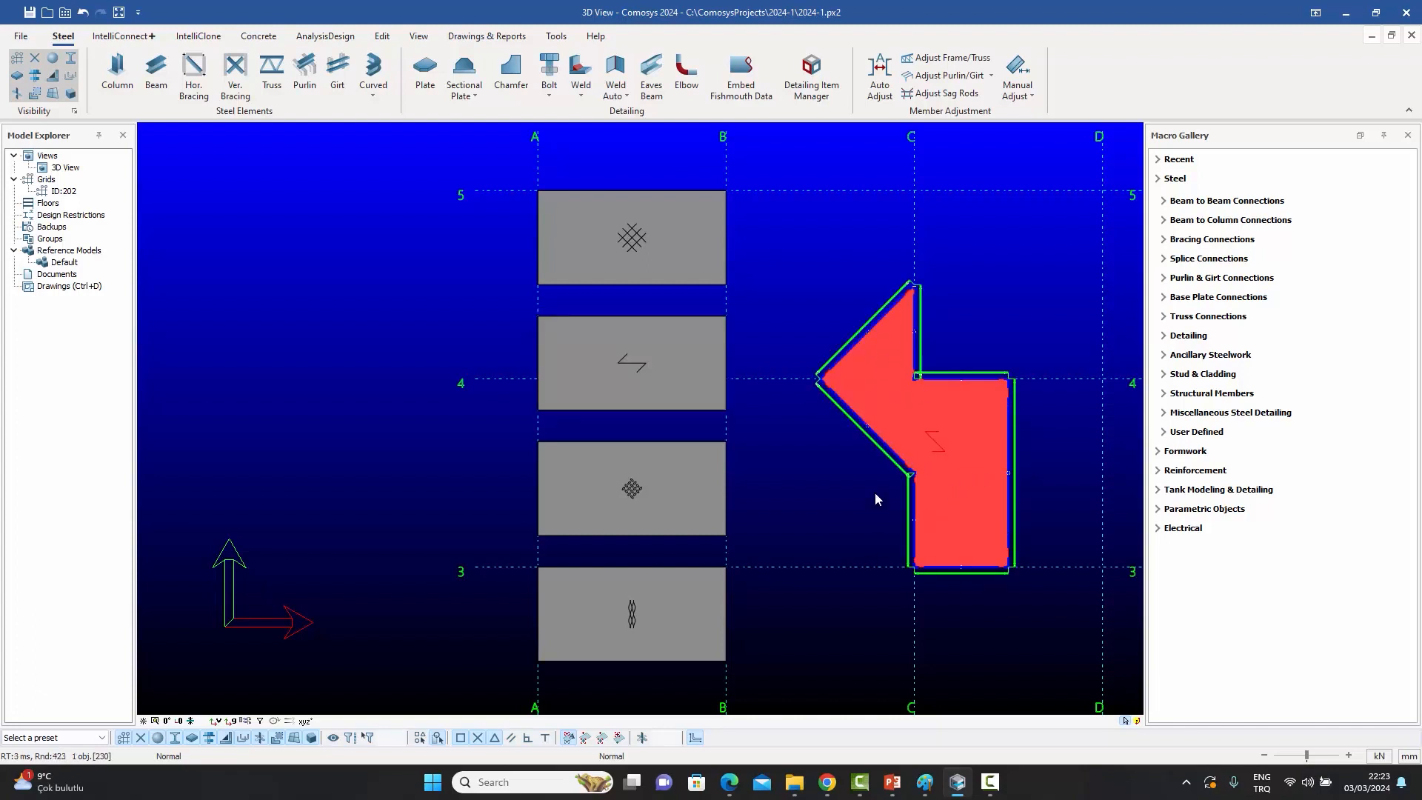
pyautogui.click(1008, 328)
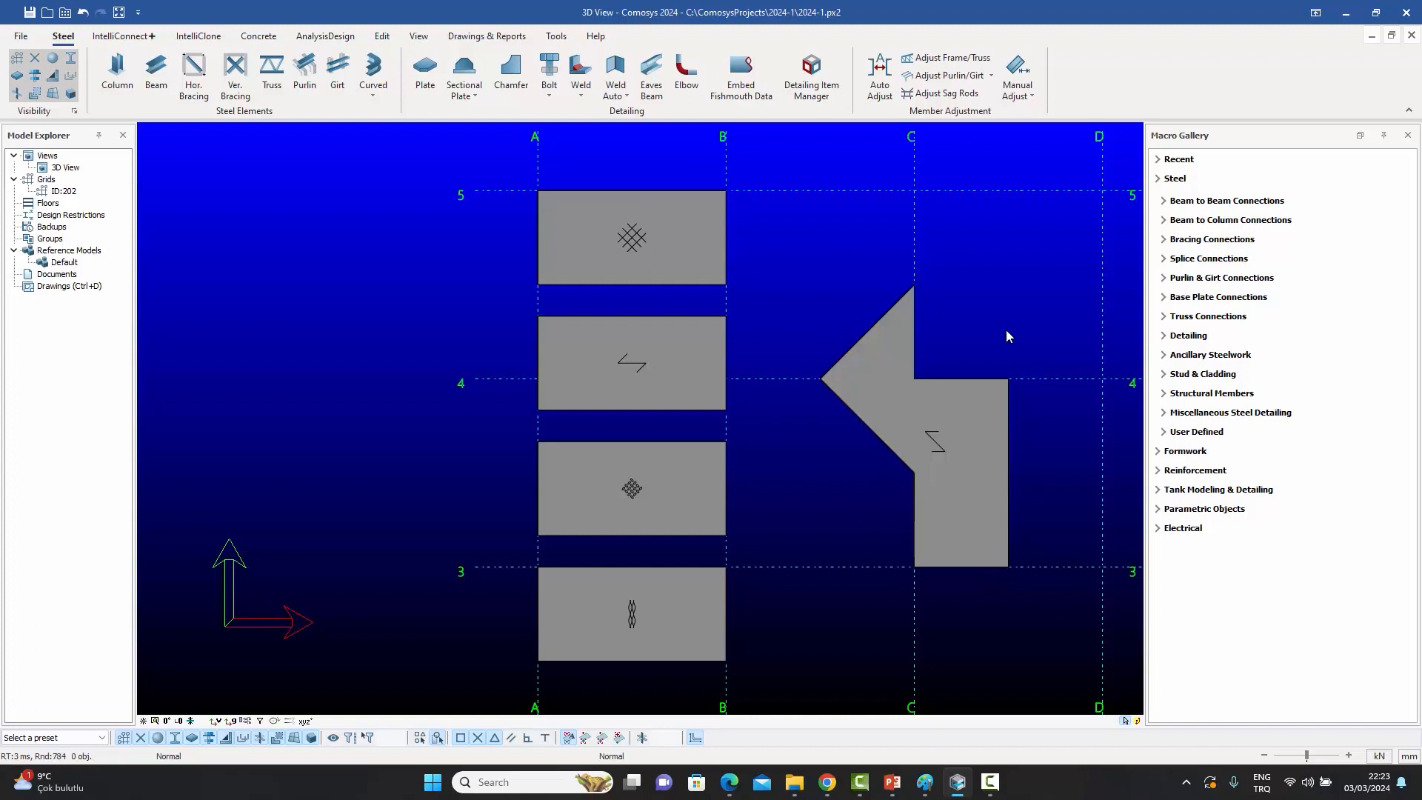
pyautogui.doubleClick(963, 450)
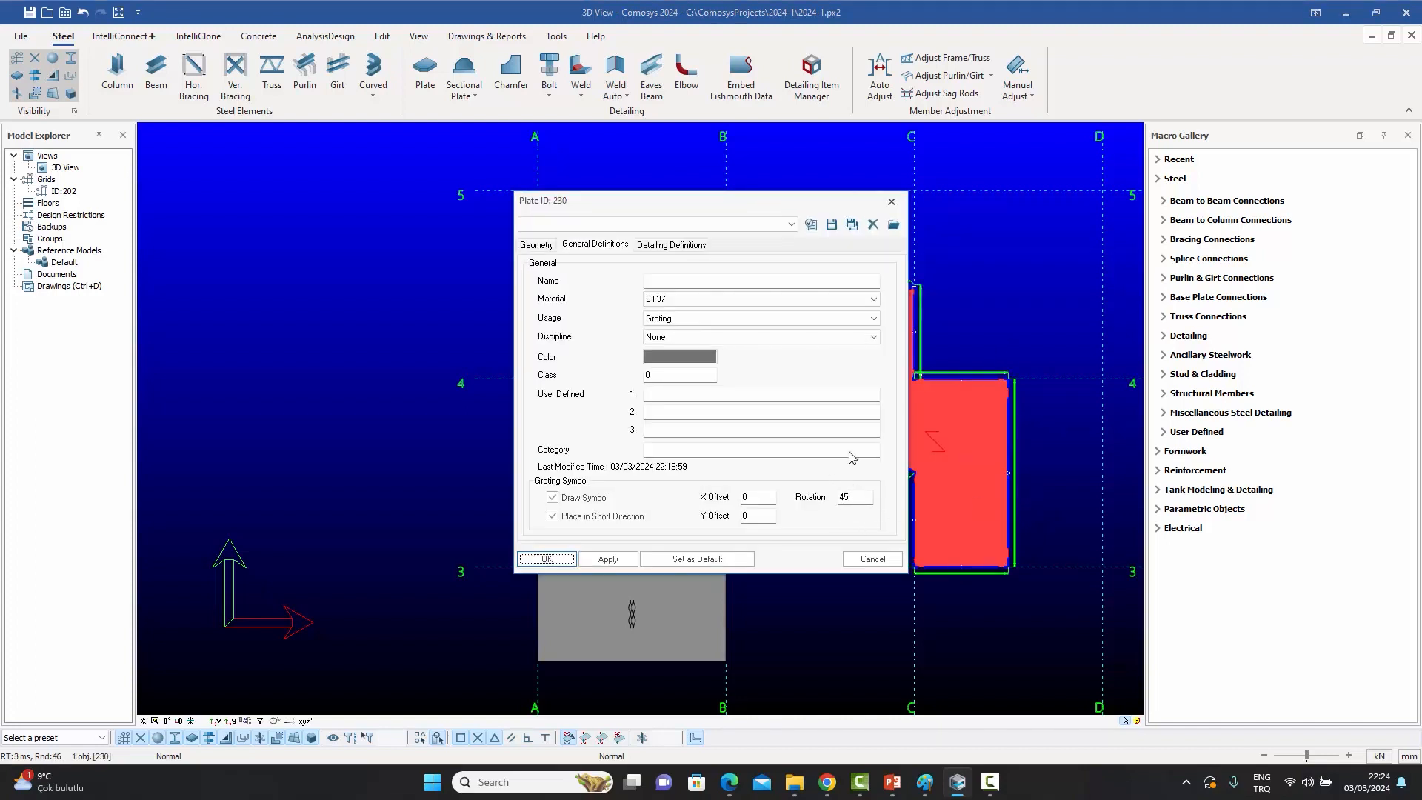
pyautogui.click(892, 202)
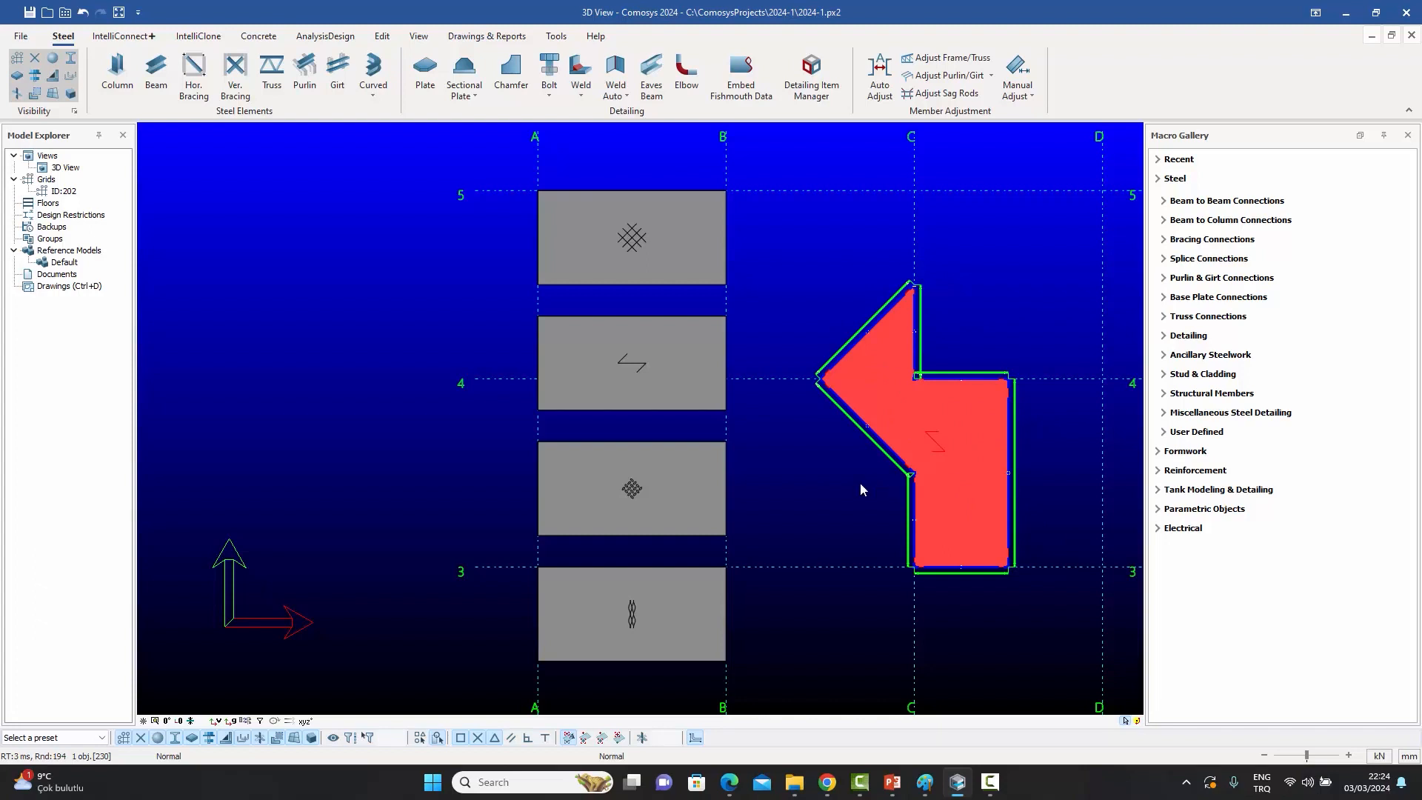
# - Check the usage type and symbol settings of the rectangular plate just above grid line 3
pyautogui.doubleClick(675, 471)
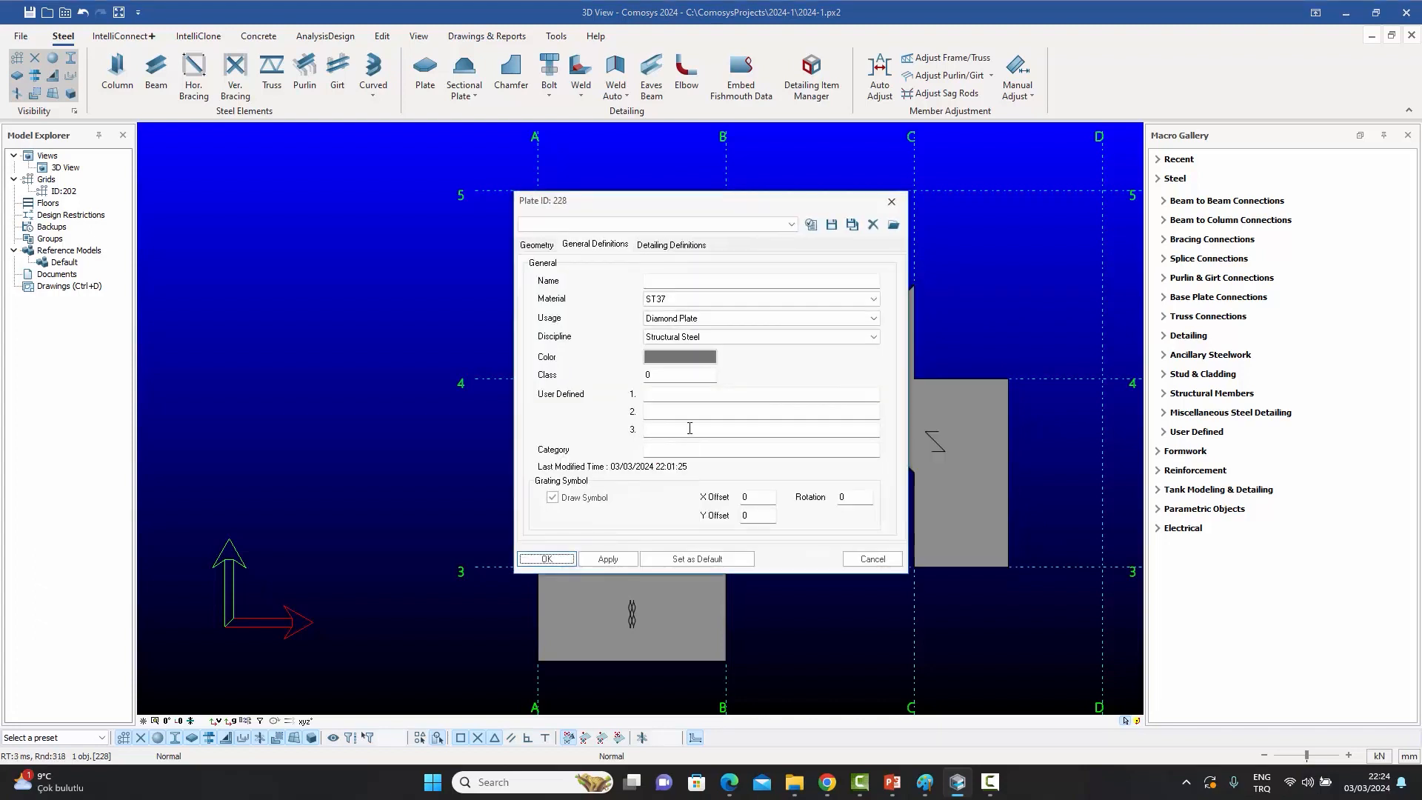
pyautogui.click(700, 319)
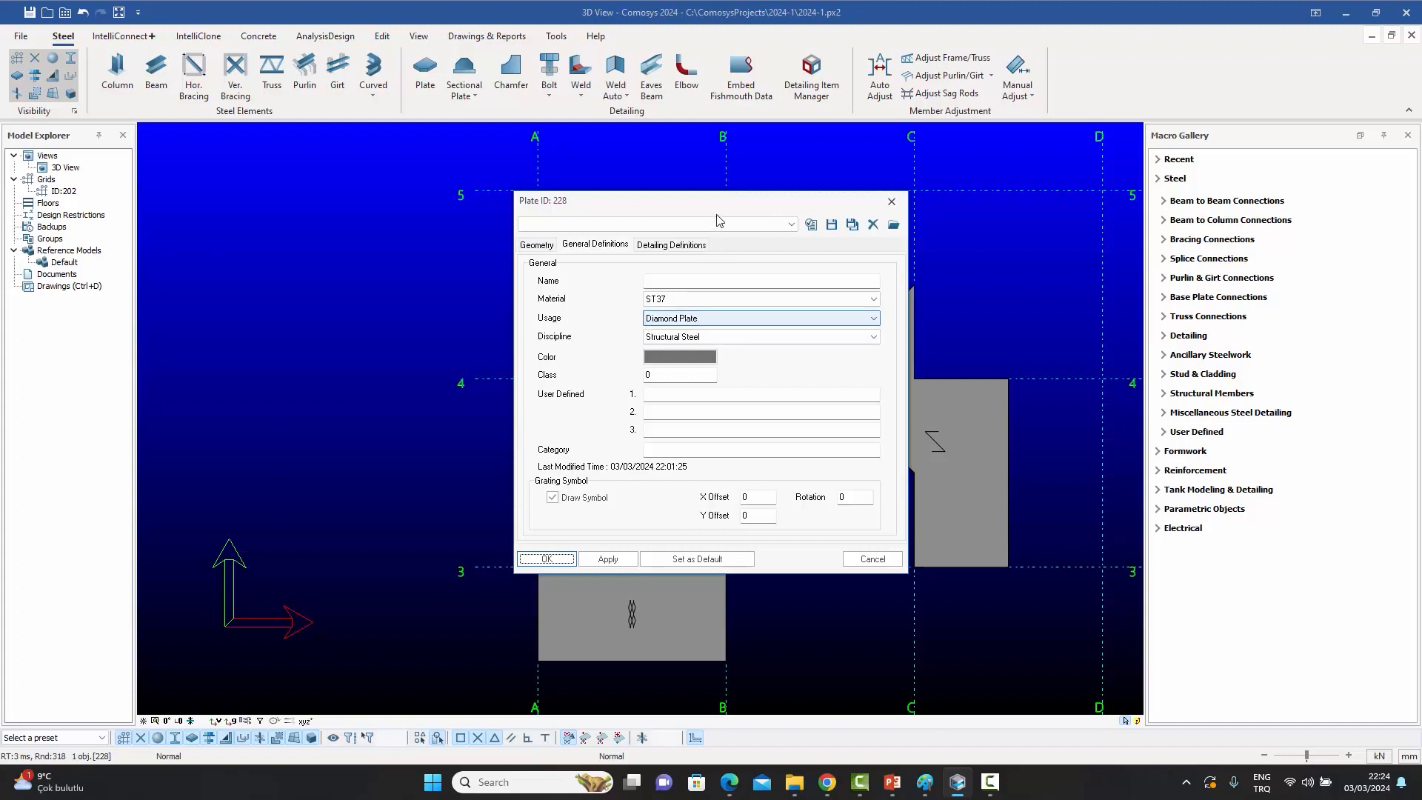
pyautogui.click(892, 202)
pyautogui.click(881, 237)
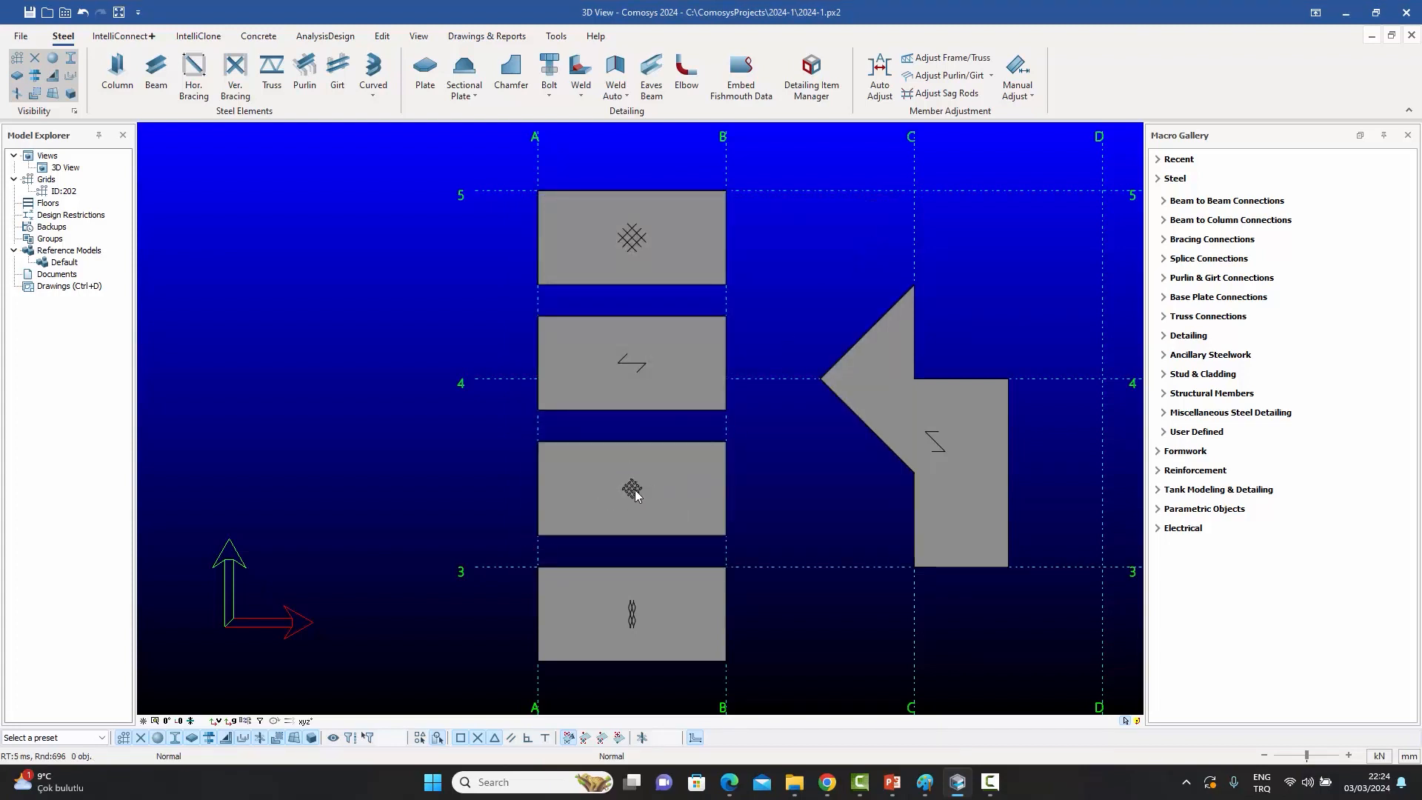
# - Check the usage type of the lowest rectangular plate and examine its symbol up close
pyautogui.doubleClick(668, 622)
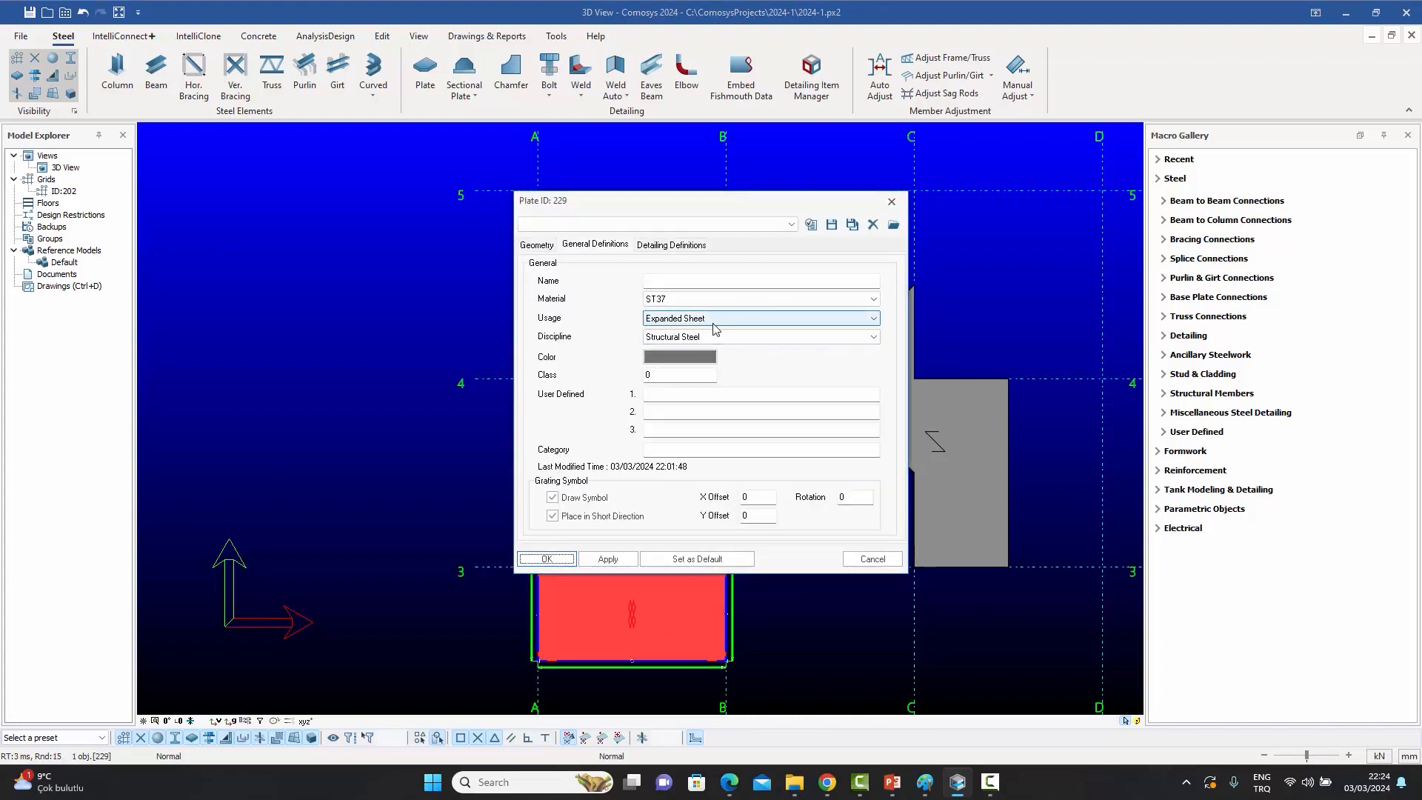
pyautogui.click(893, 202)
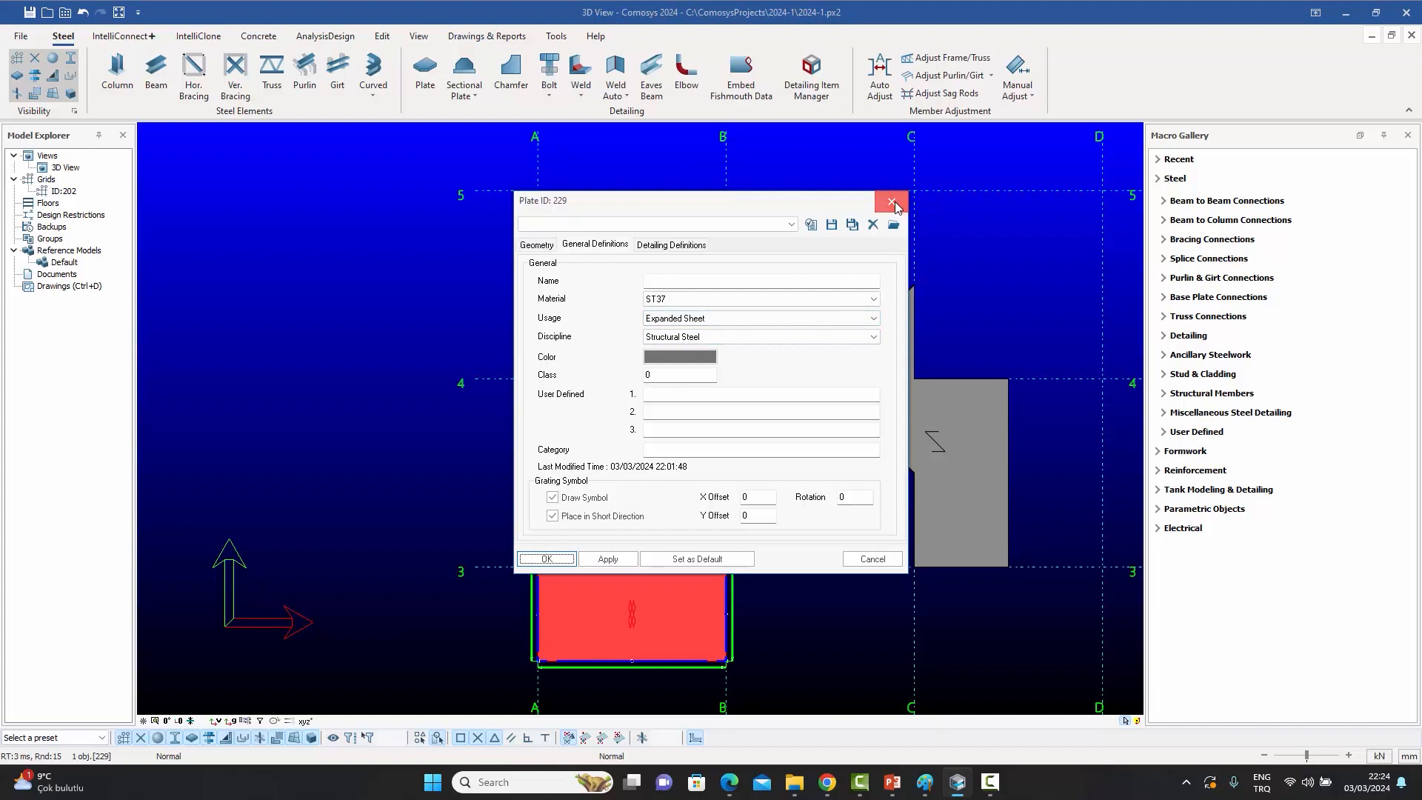
pyautogui.press('Escape')
pyautogui.scroll(3, 632, 687)
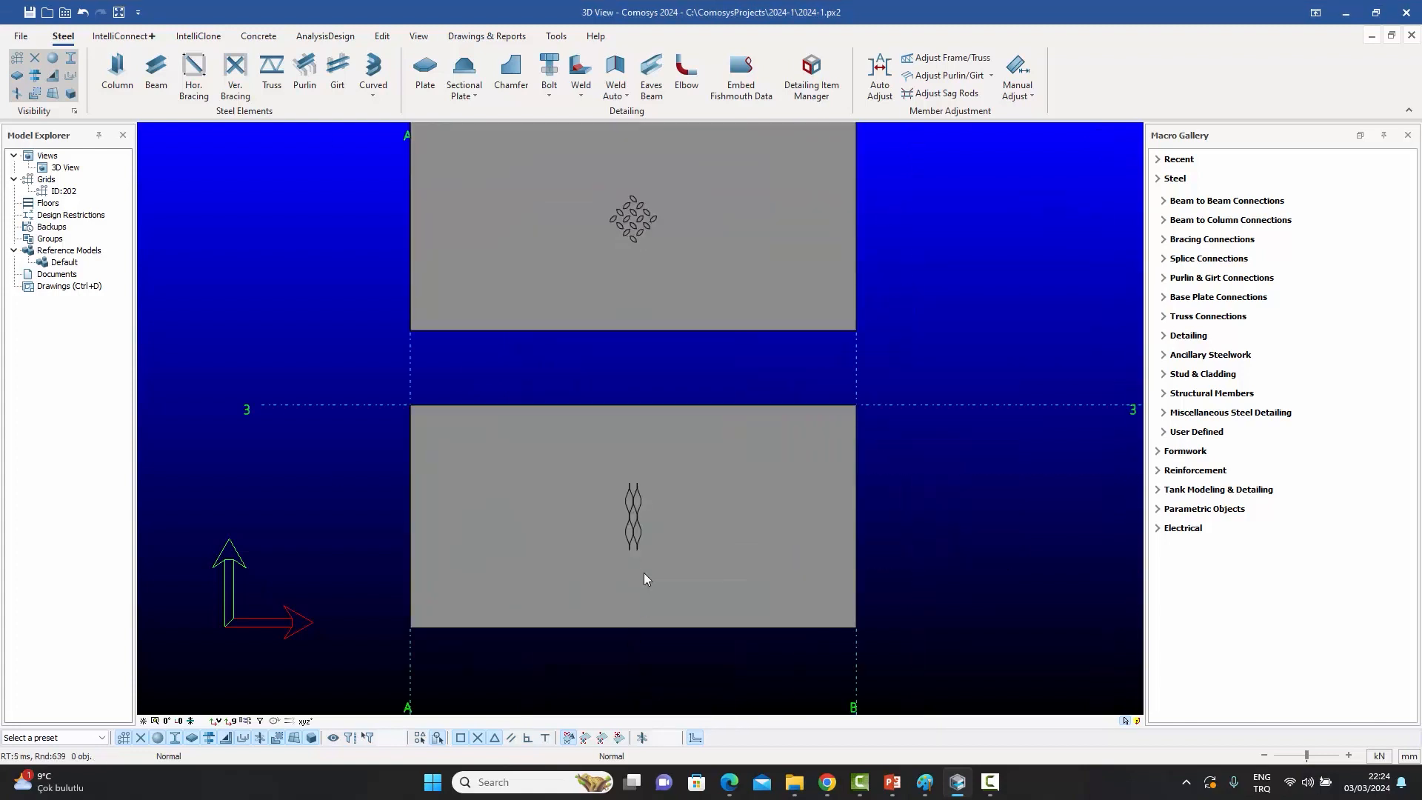
pyautogui.scroll(2, 643, 573)
pyautogui.scroll(-3, 643, 573)
pyautogui.scroll(-3, 643, 573)
pyautogui.scroll(-1, 638, 557)
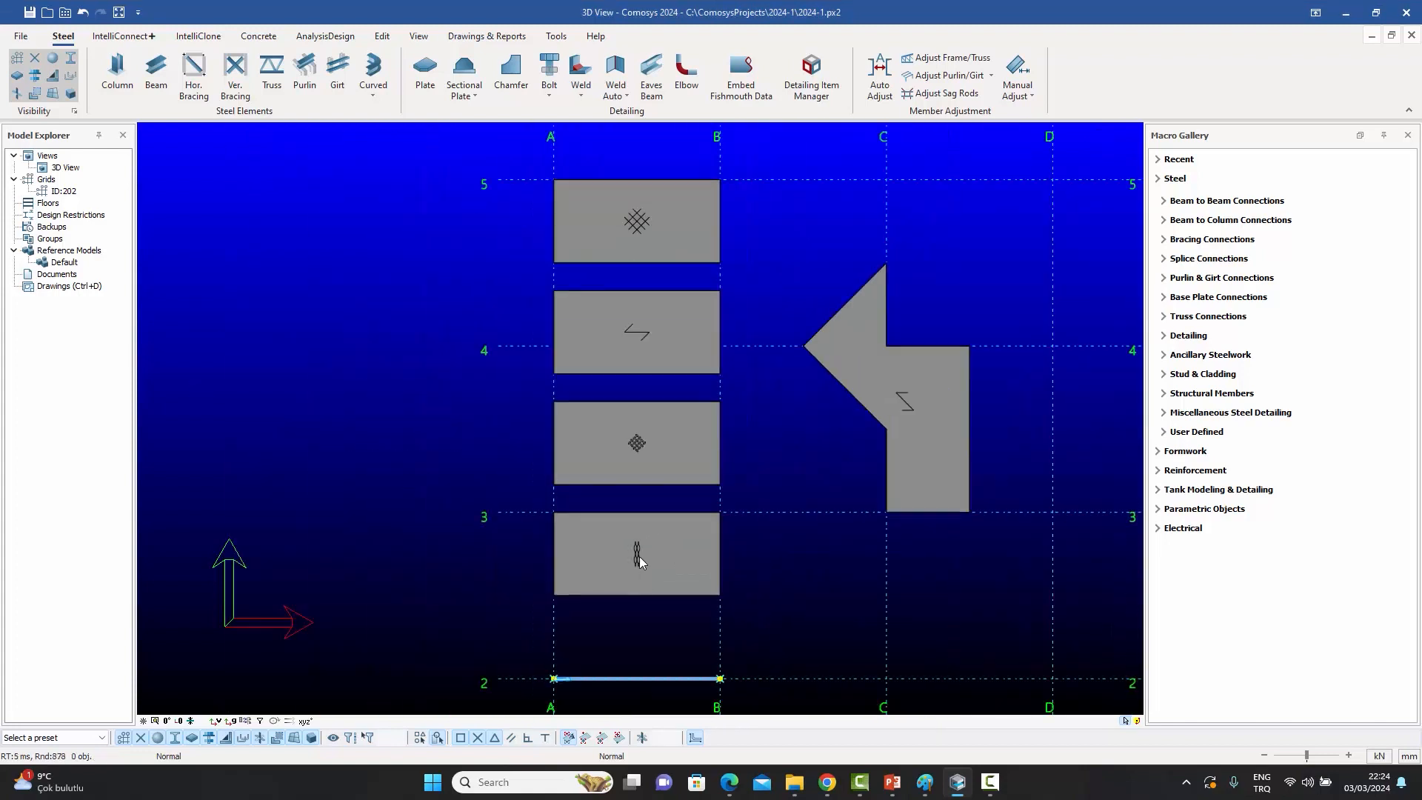
pyautogui.scroll(1, 649, 505)
pyautogui.moveTo(655, 555); pyautogui.dragTo(653, 606, button='middle')
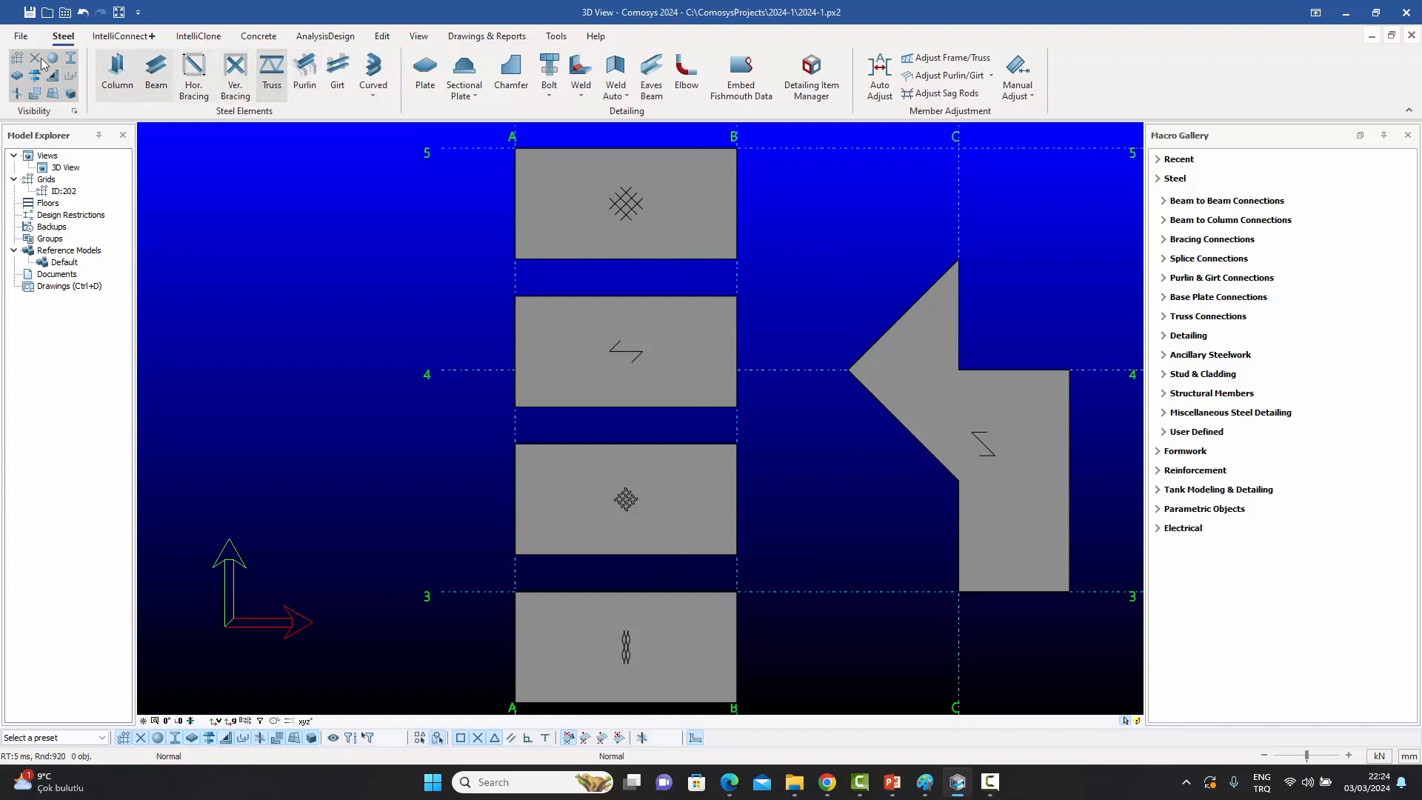
# - Open the project file management page
pyautogui.click(20, 36)
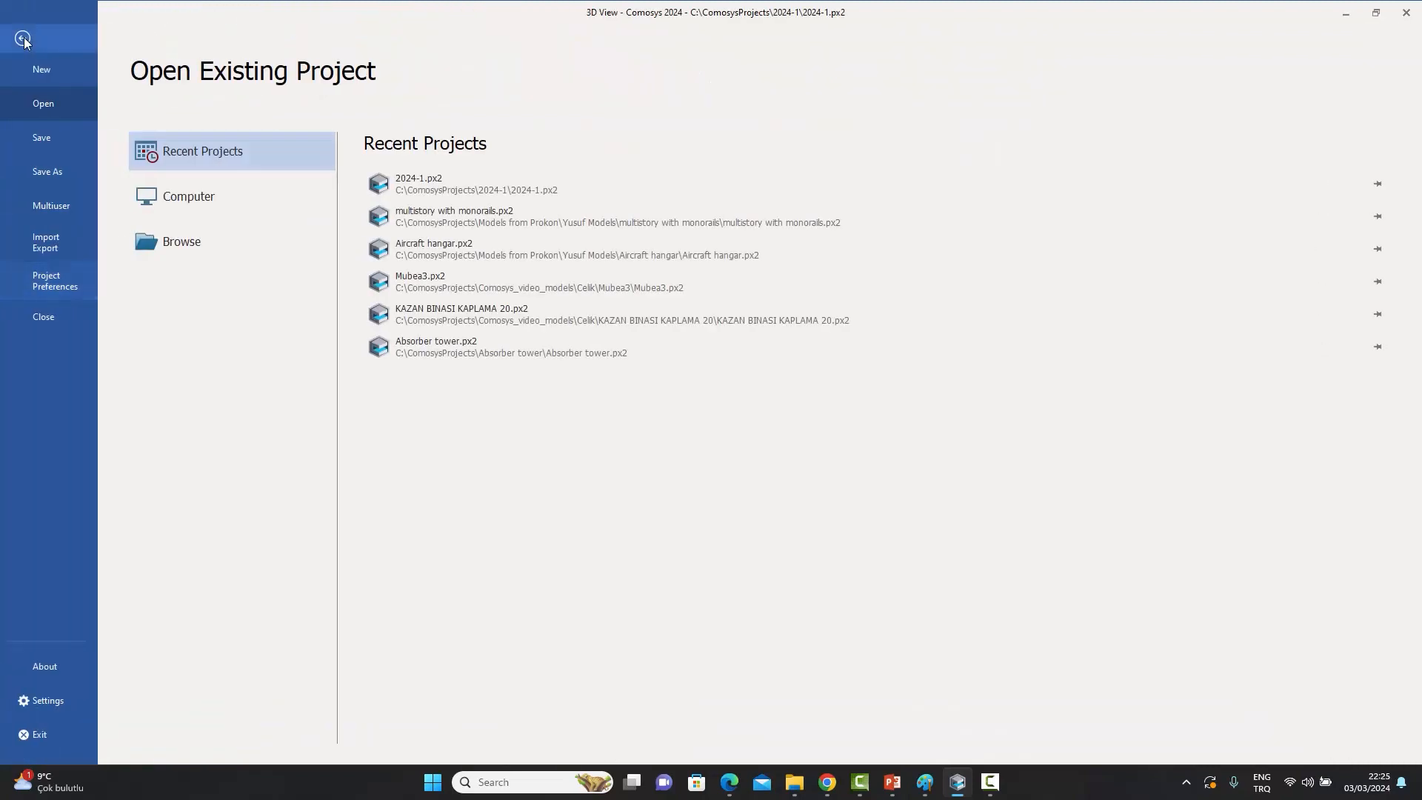
# - Open the Project Preferences and review the symbol files and indices for profile, built-up and plate sections
pyautogui.click(53, 278)
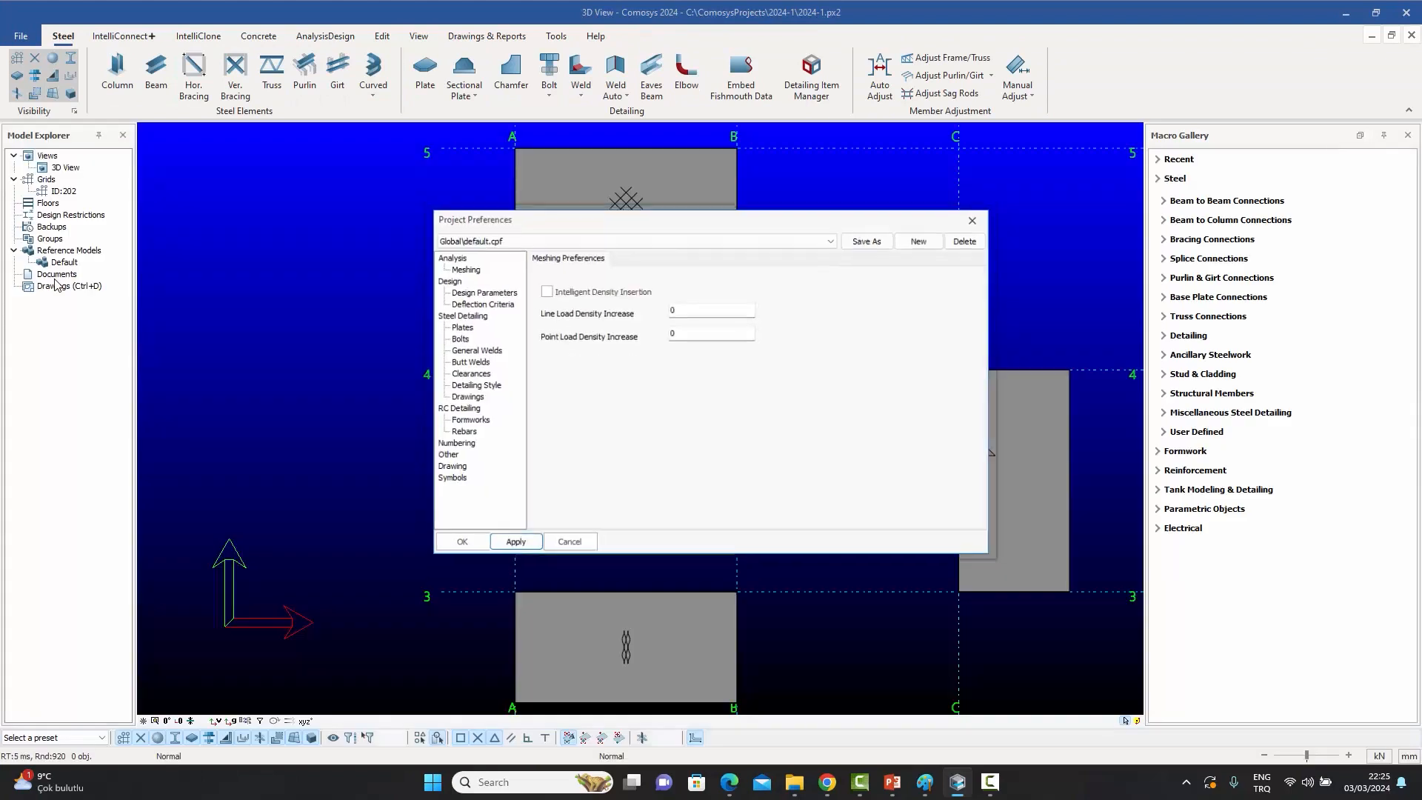
pyautogui.click(444, 481)
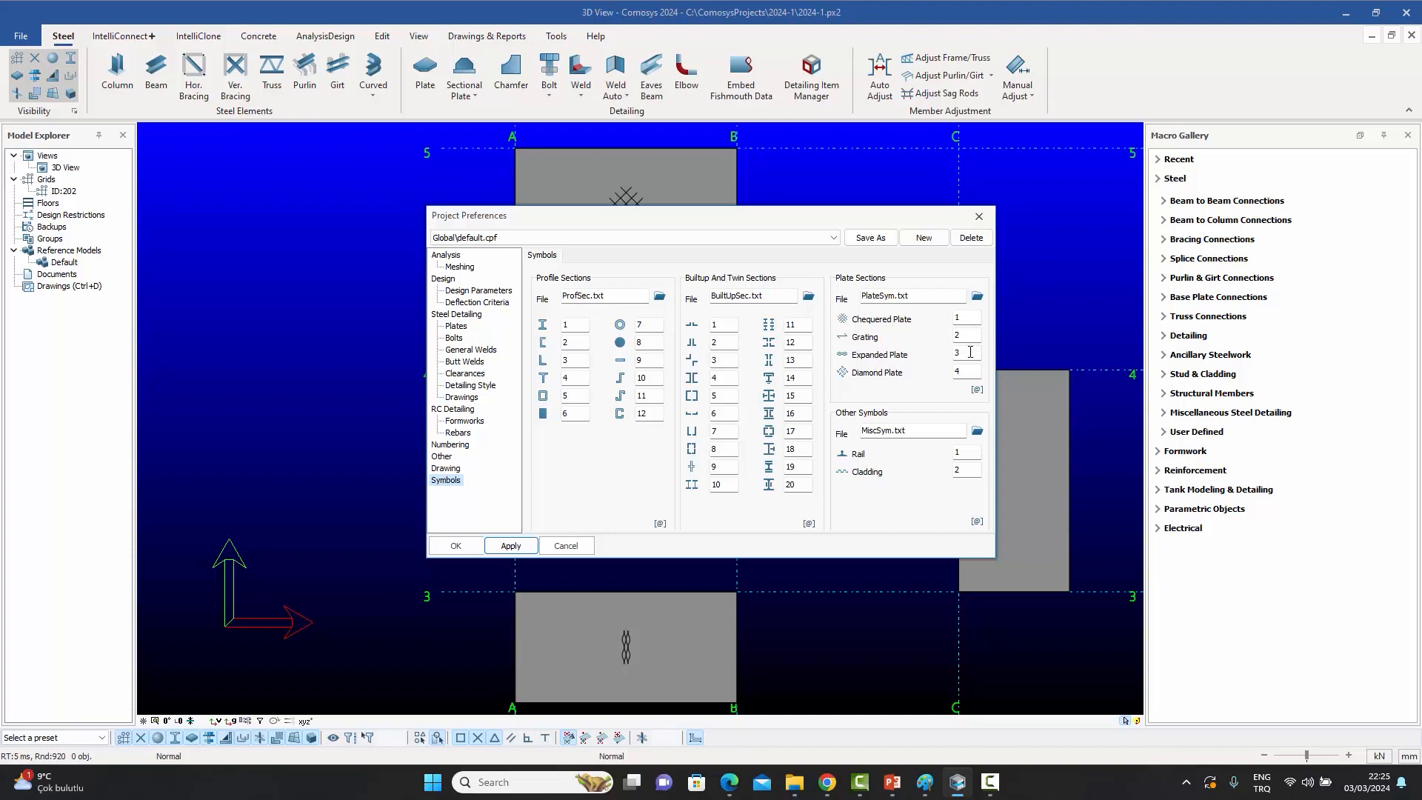
pyautogui.click(979, 217)
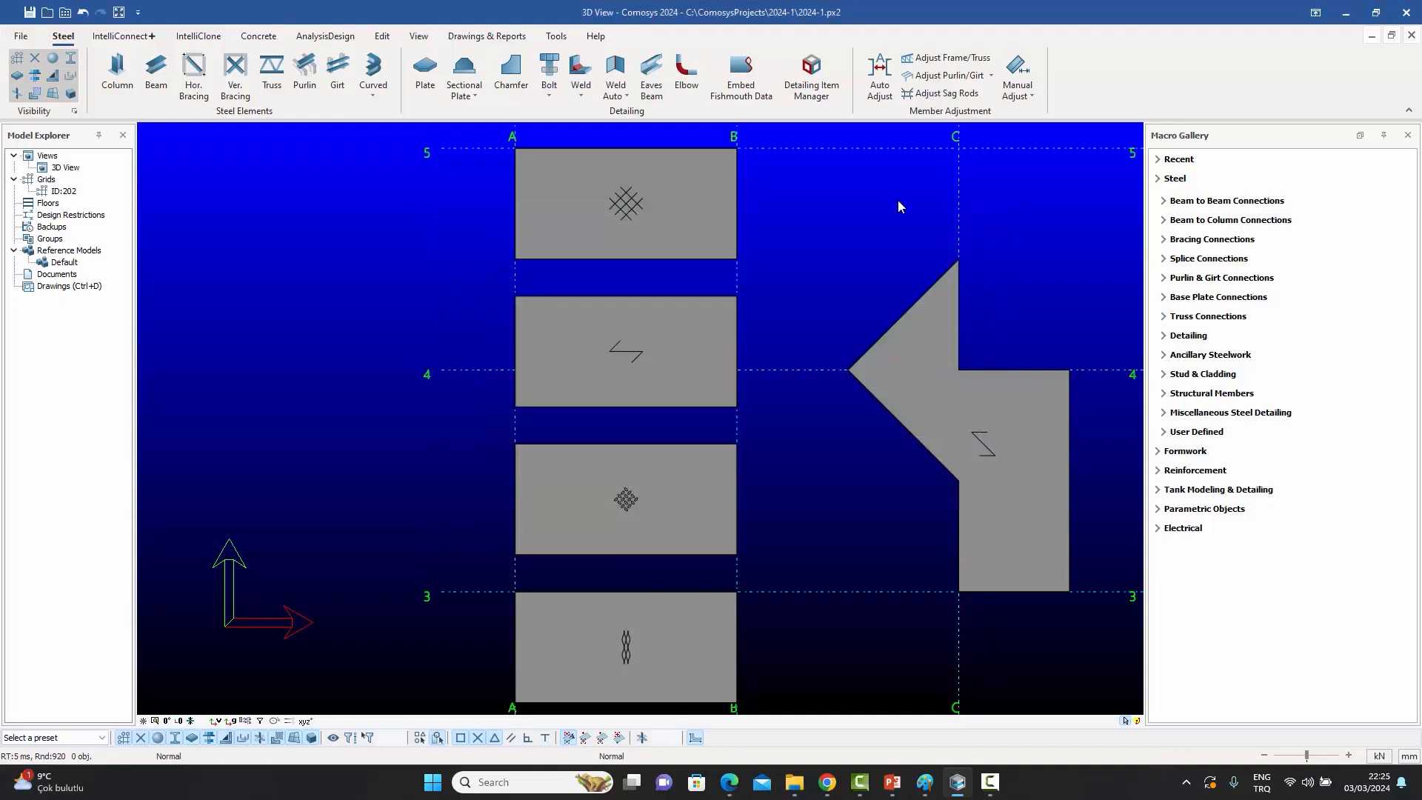
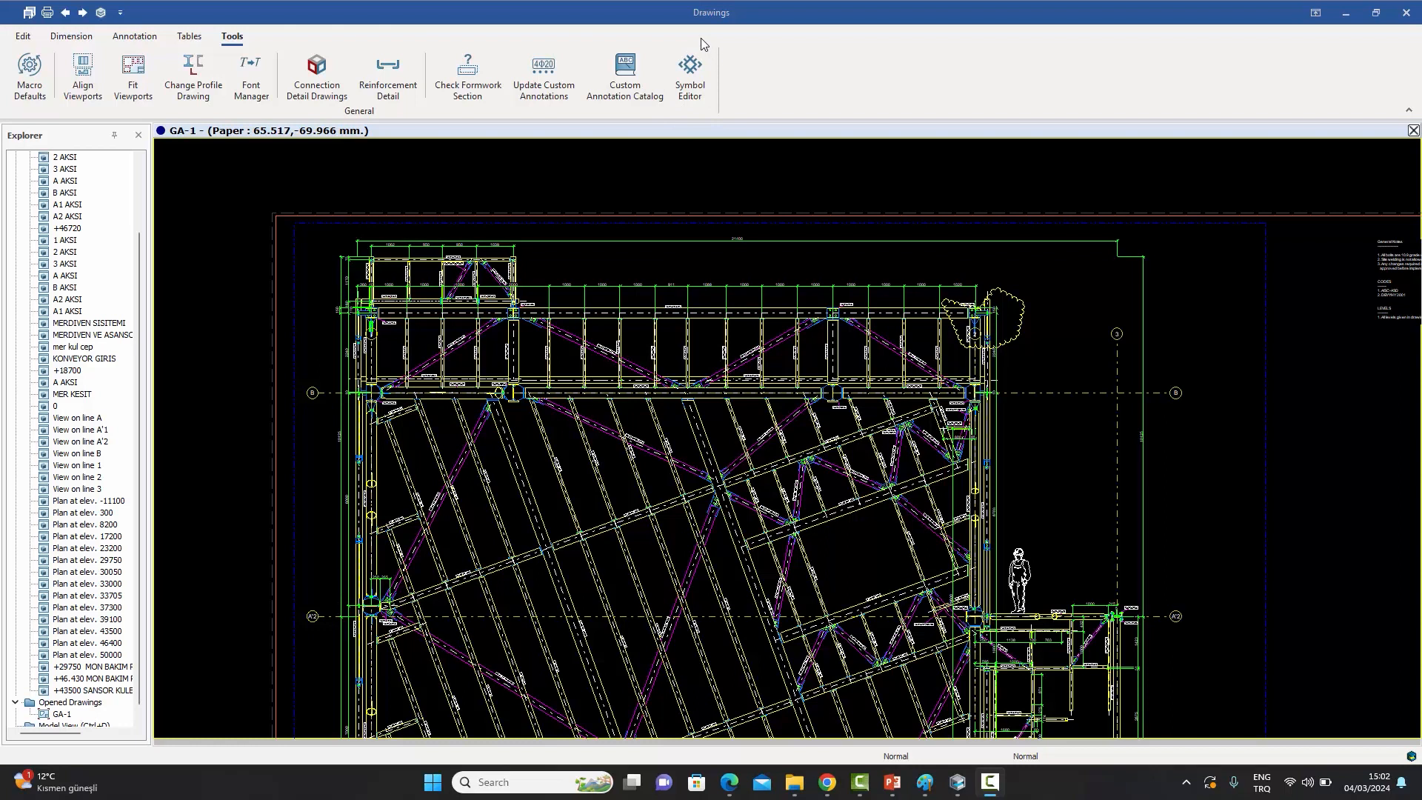
# - Open the Symbol Editor and draw a horizontal line about 1.8 units long just below the symbol frame's upper edge
pyautogui.click(691, 75)
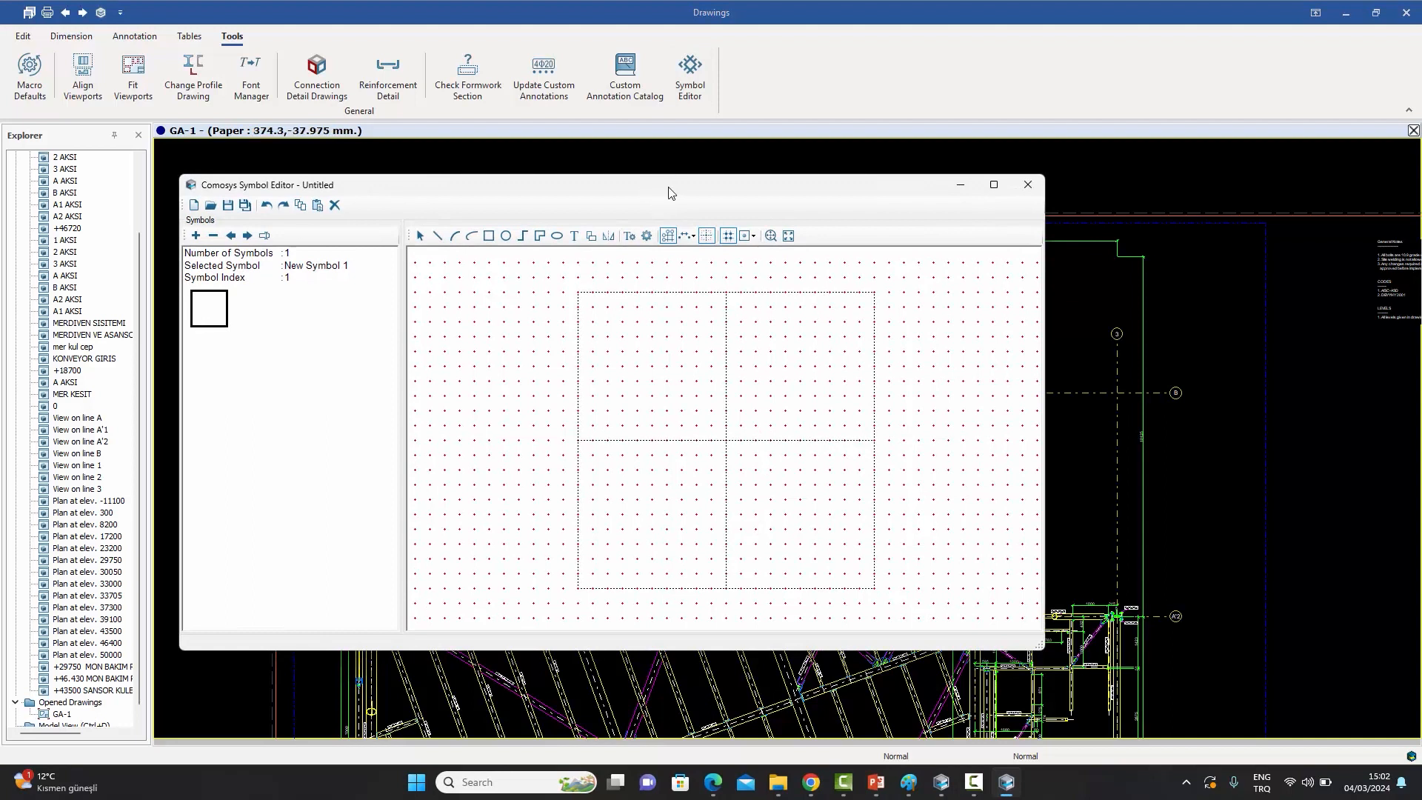
pyautogui.moveTo(647, 192); pyautogui.dragTo(762, 180)
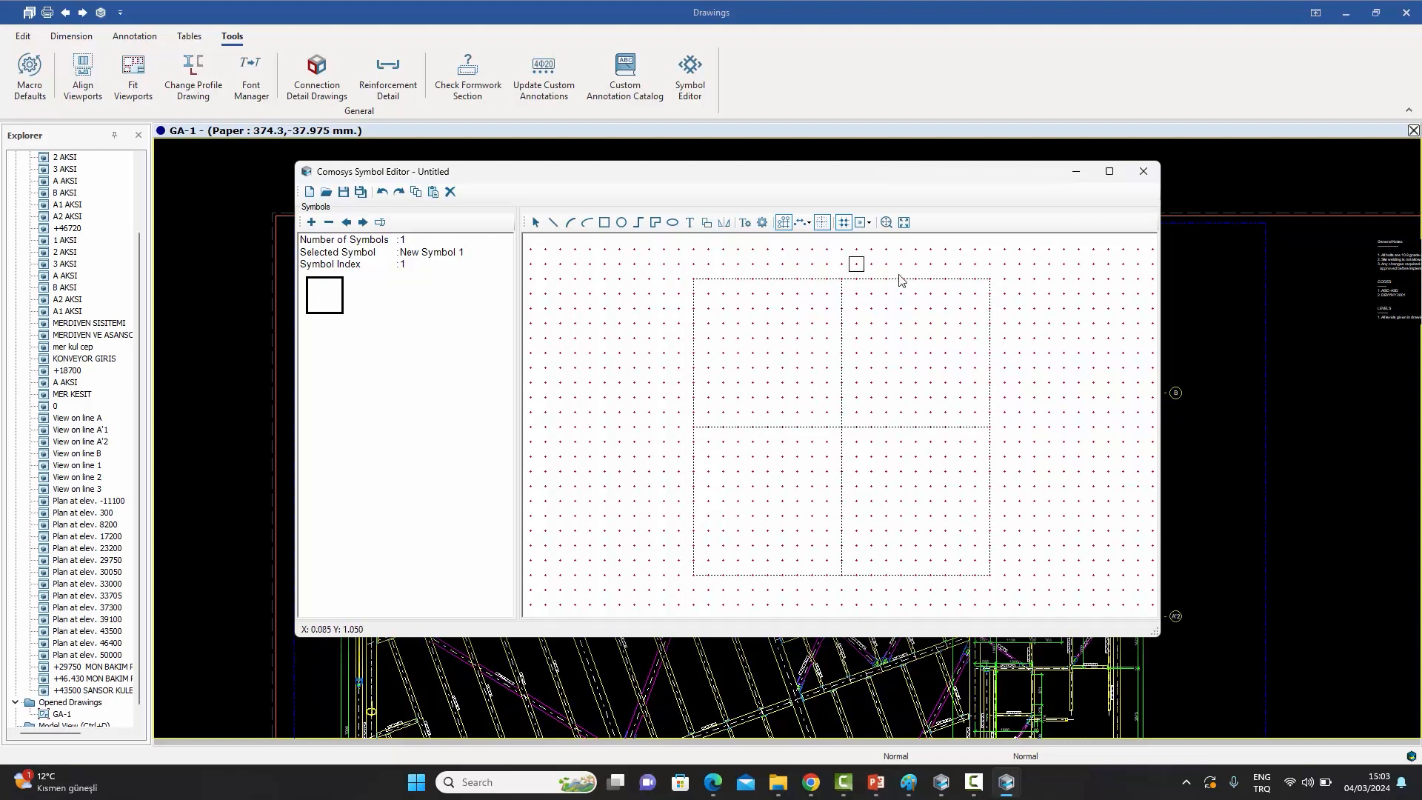
pyautogui.click(604, 223)
pyautogui.click(559, 228)
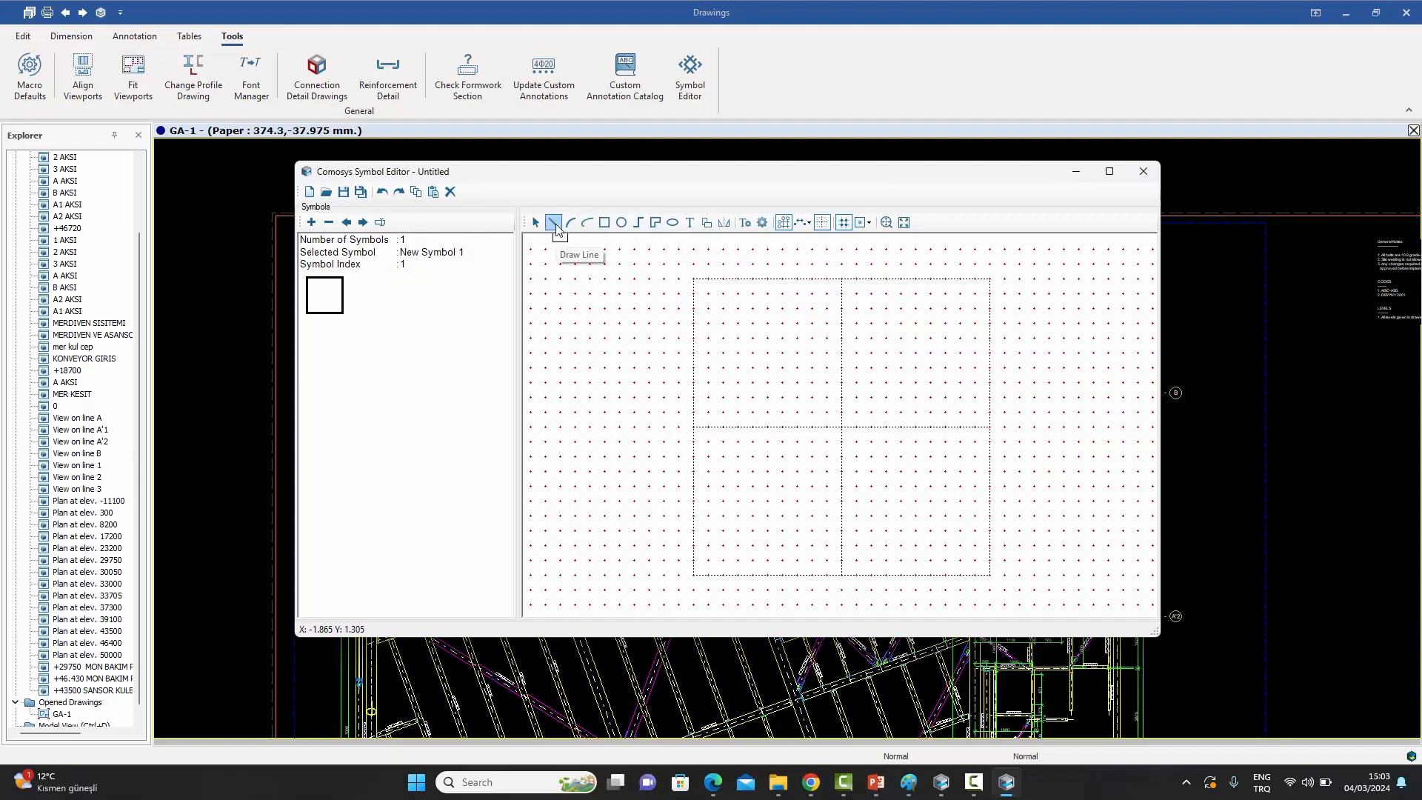
pyautogui.click(709, 294)
pyautogui.click(975, 294)
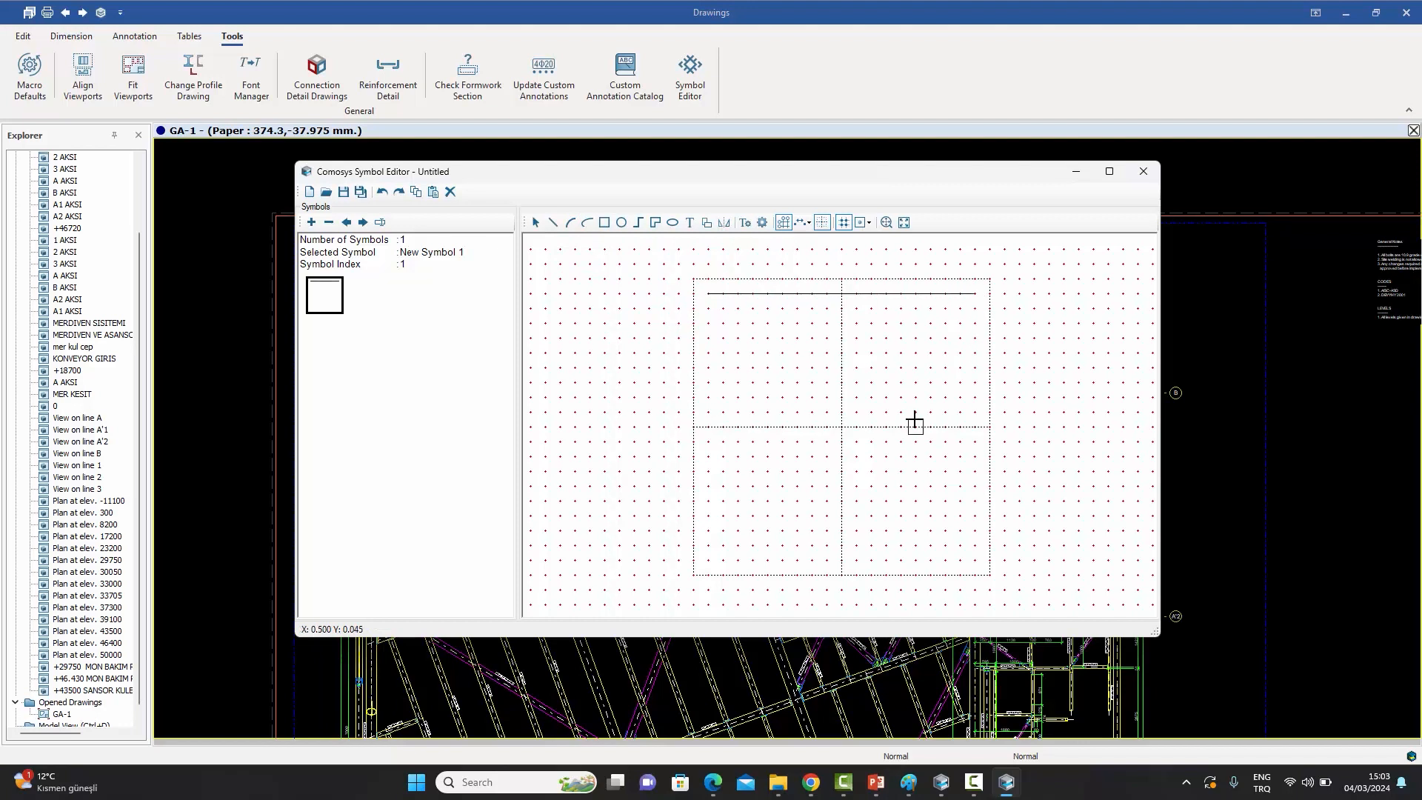
# - Draw a rectangle about 0.8 by 0.5 units below the horizontal line, centred on the vertical axis
pyautogui.click(604, 223)
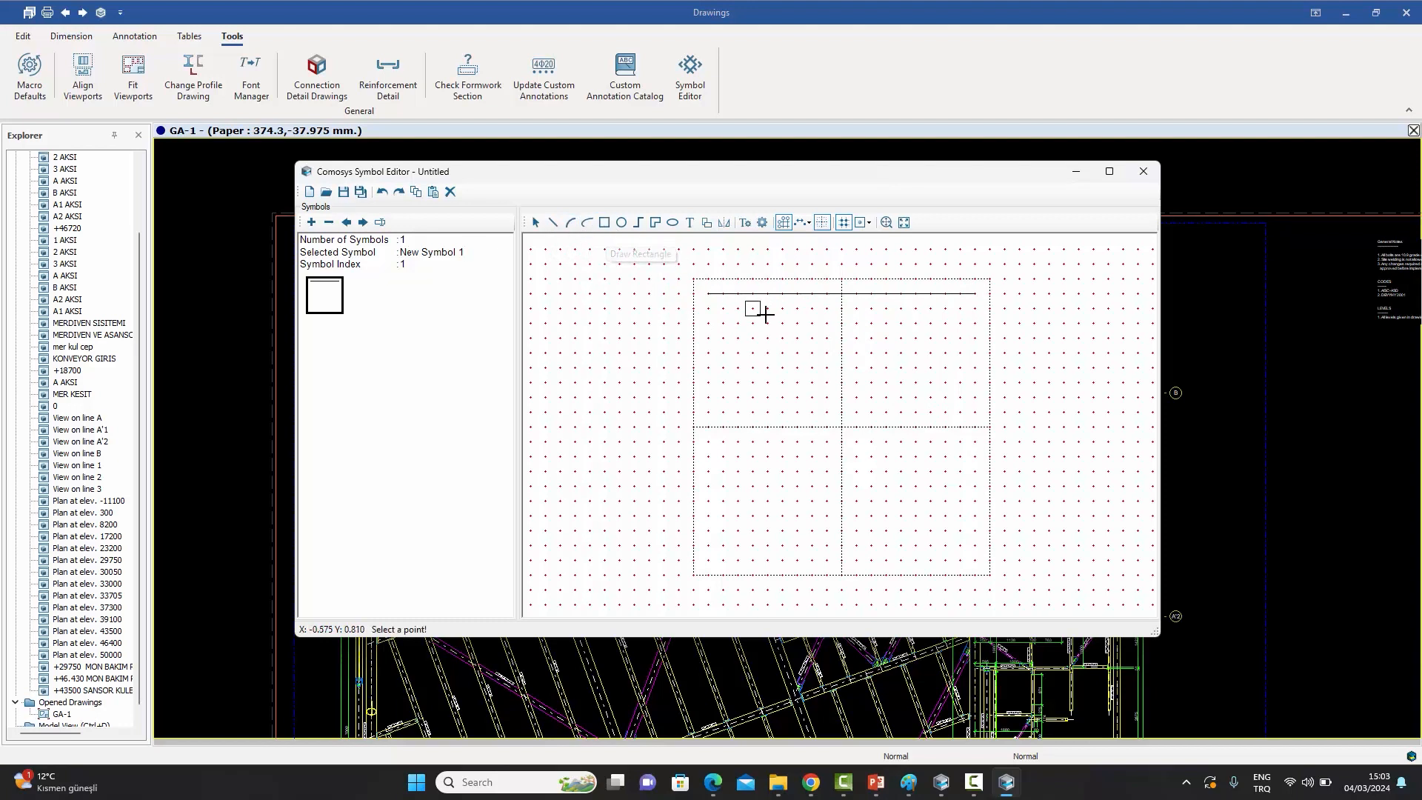
pyautogui.click(782, 308)
pyautogui.click(899, 367)
pyautogui.moveTo(899, 367); pyautogui.dragTo(898, 383)
pyautogui.click(897, 383)
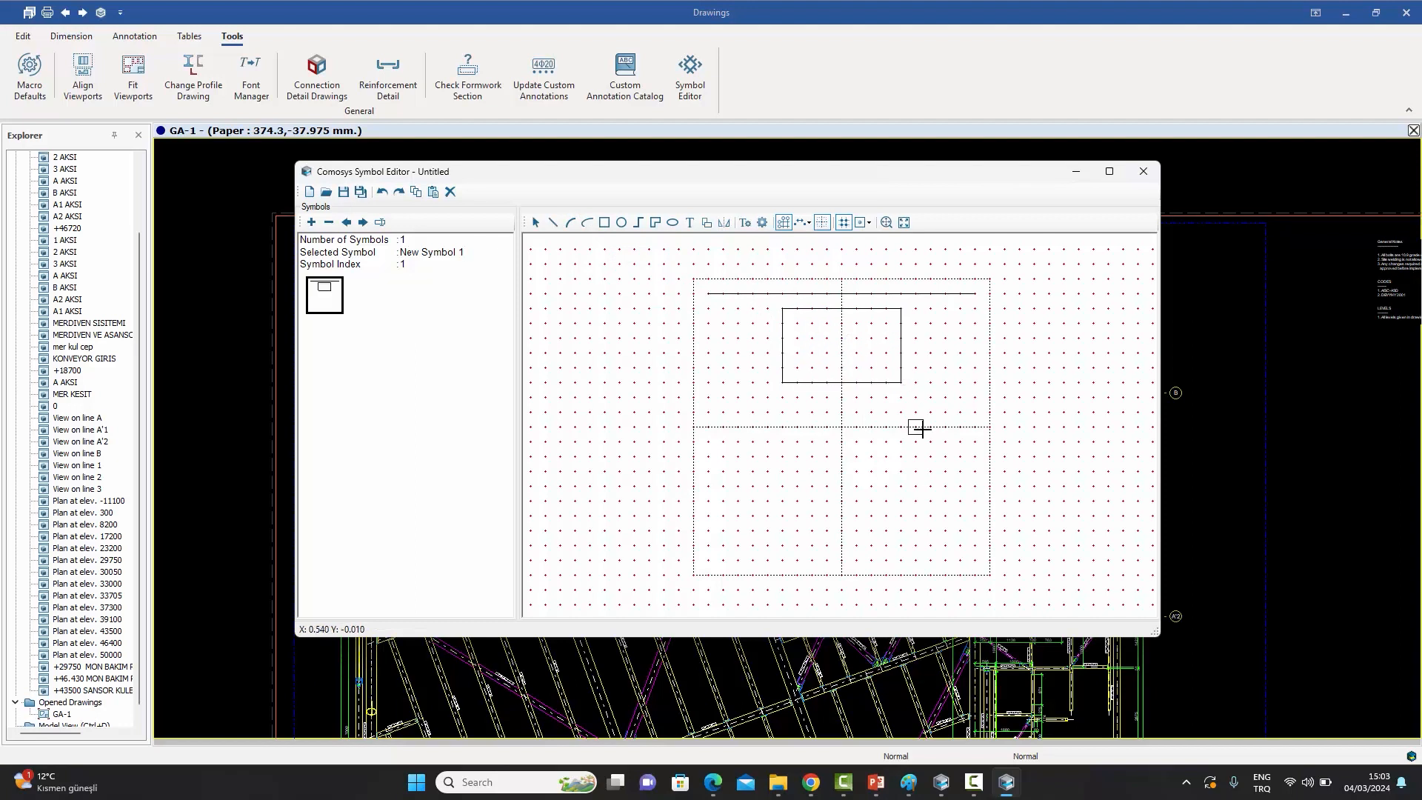
# - Draw a small circle centred on the origin, just below the rectangle
pyautogui.click(623, 222)
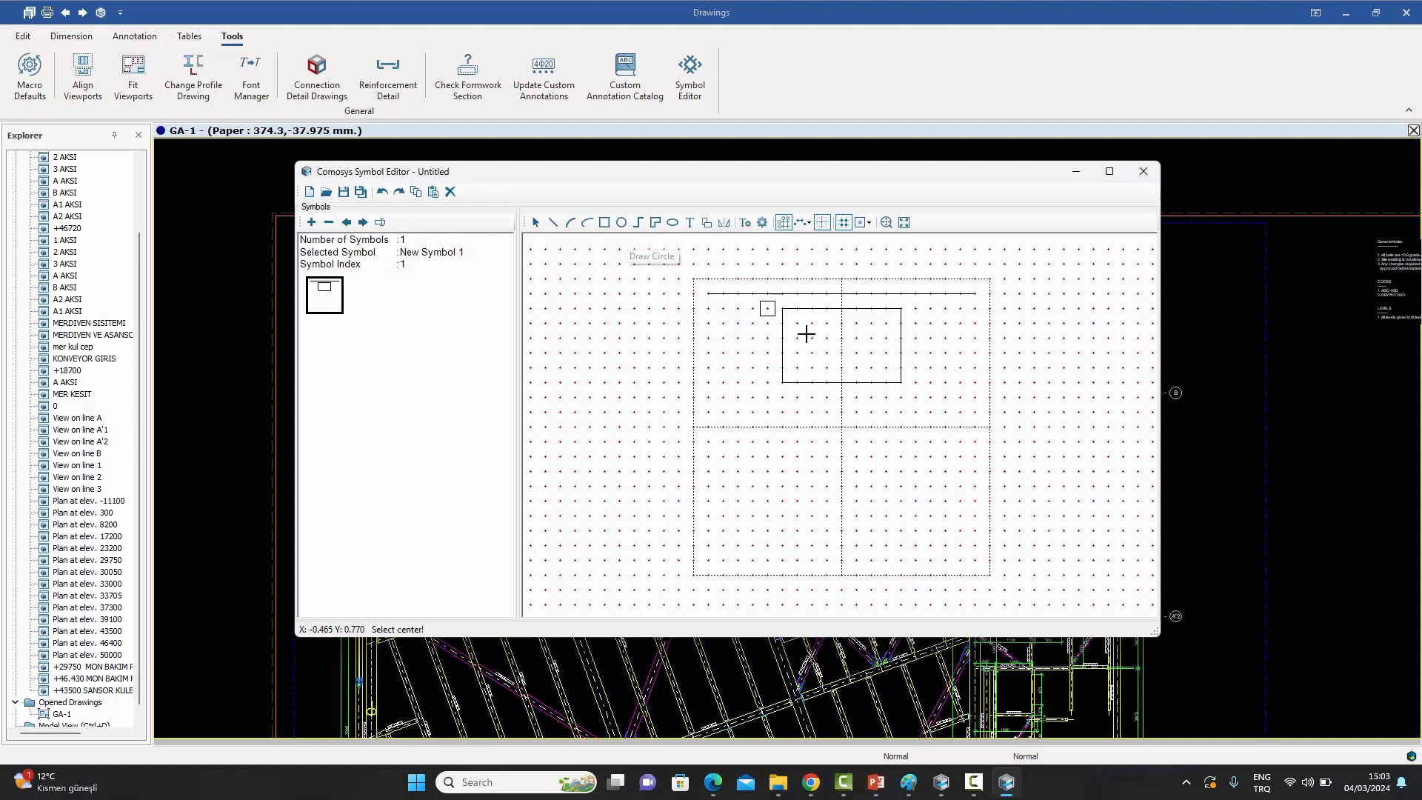
pyautogui.click(841, 427)
pyautogui.click(826, 397)
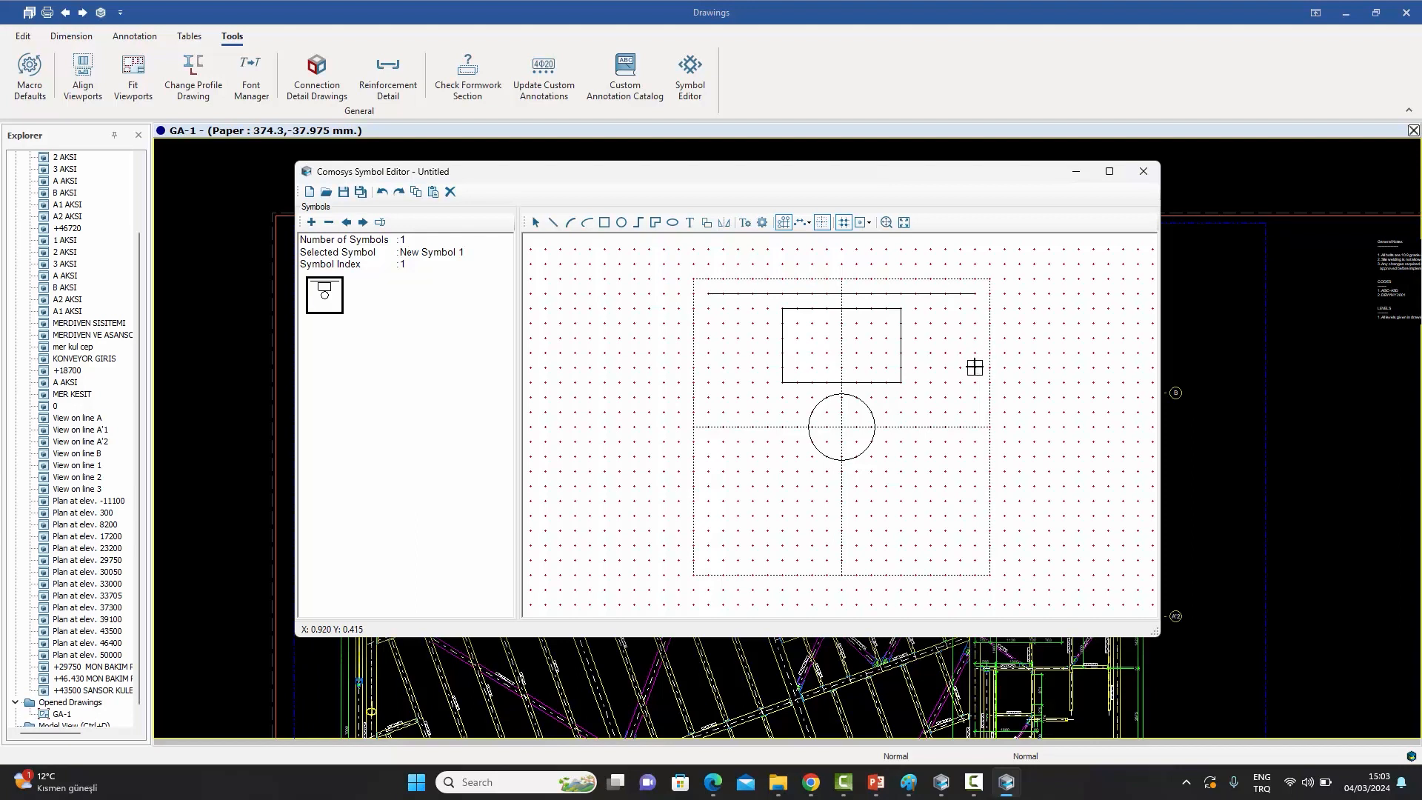
# - Draw a continuous stepped line from the horizontal line's left end, down past the circle and across beneath it
pyautogui.click(639, 223)
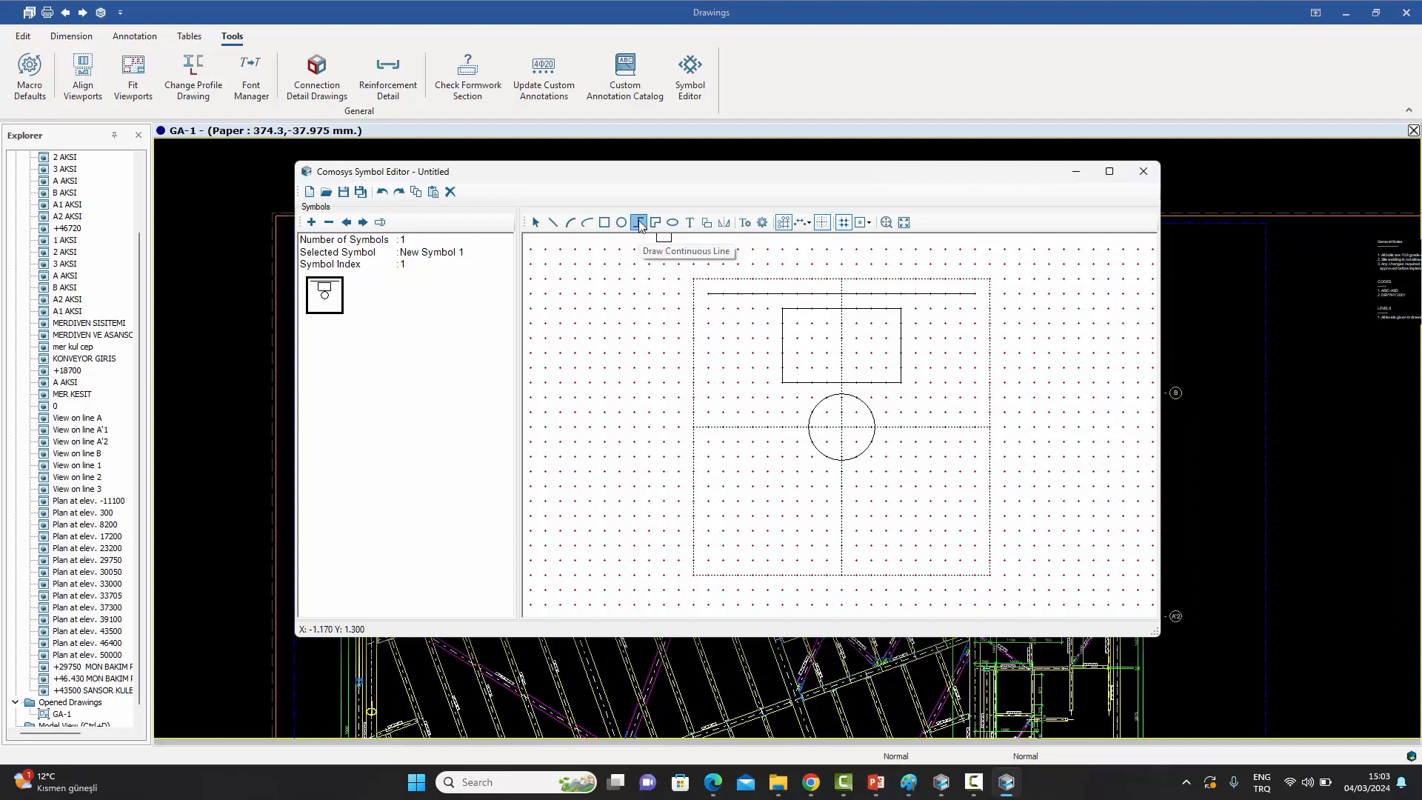
pyautogui.click(709, 294)
pyautogui.click(709, 322)
pyautogui.click(738, 323)
pyautogui.click(738, 352)
pyautogui.click(768, 352)
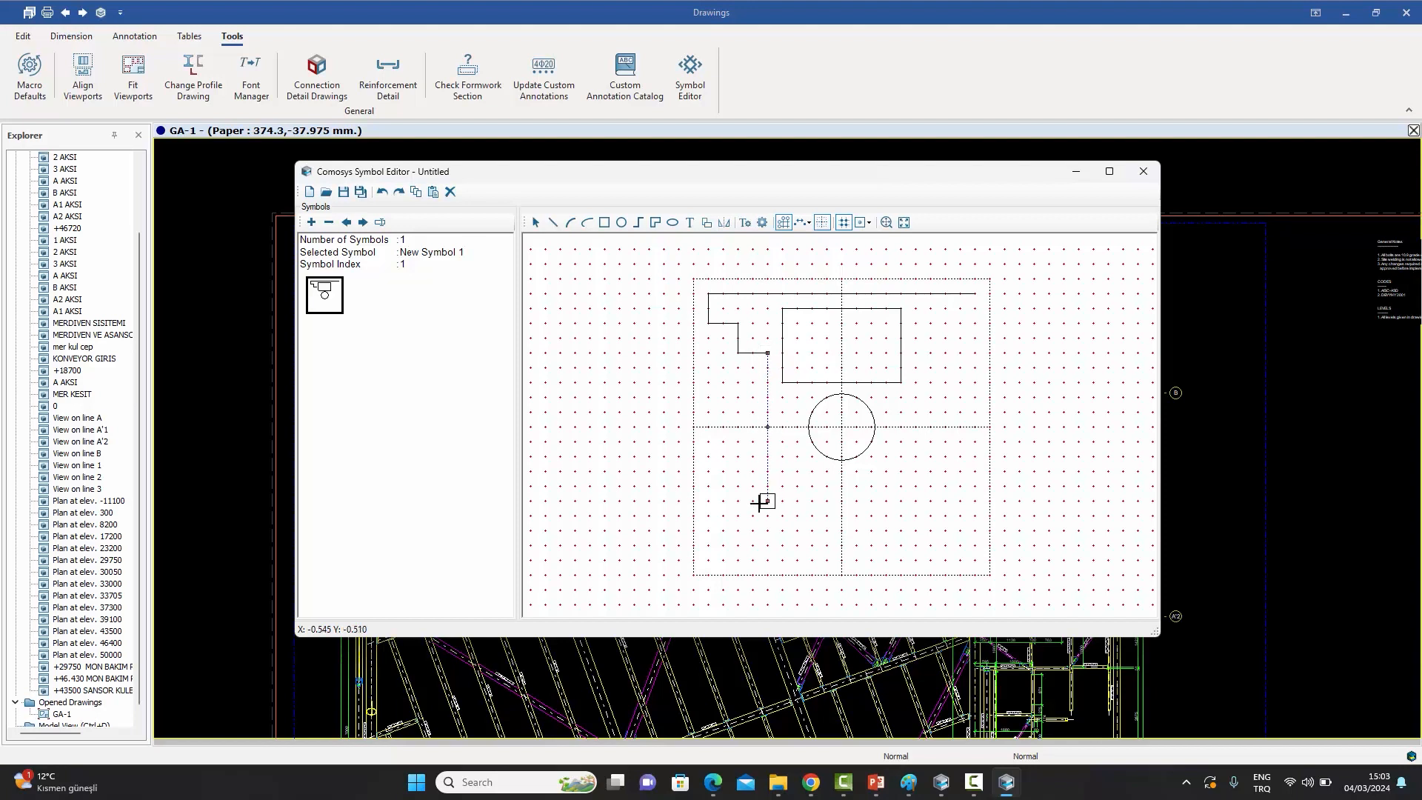
pyautogui.click(768, 501)
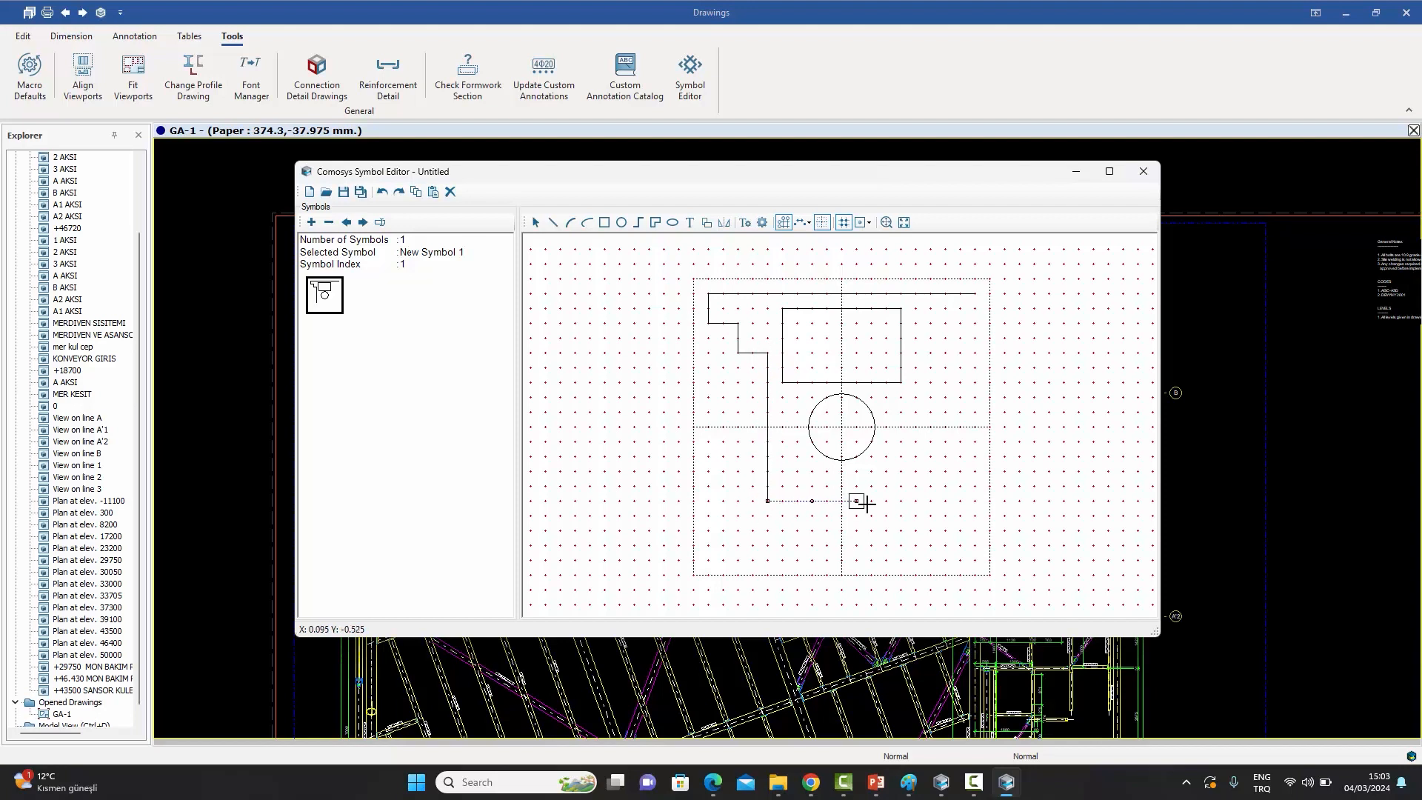
pyautogui.doubleClick(916, 501)
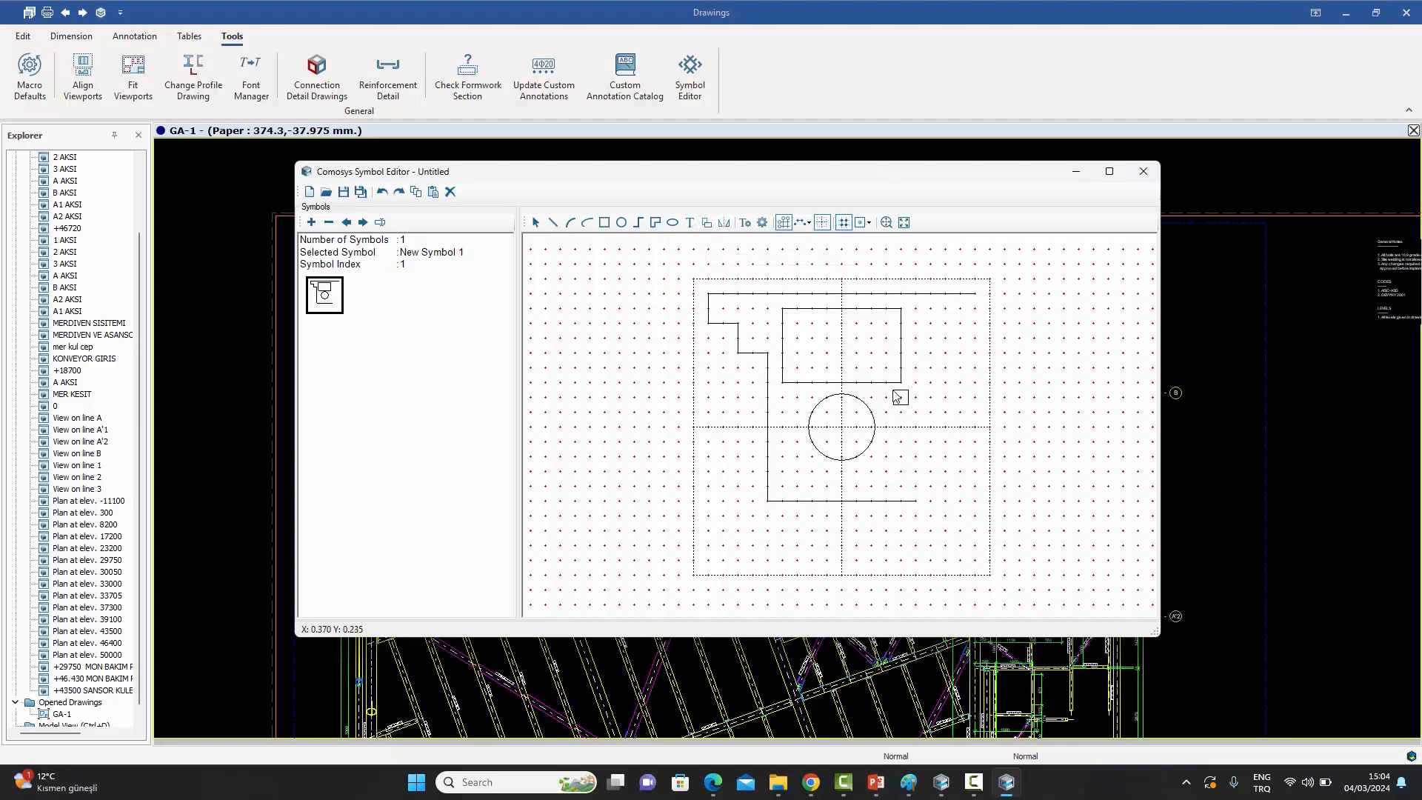
# - Set the rectangle's line thickness to 1 in its shape settings
pyautogui.click(539, 225)
pyautogui.click(813, 309)
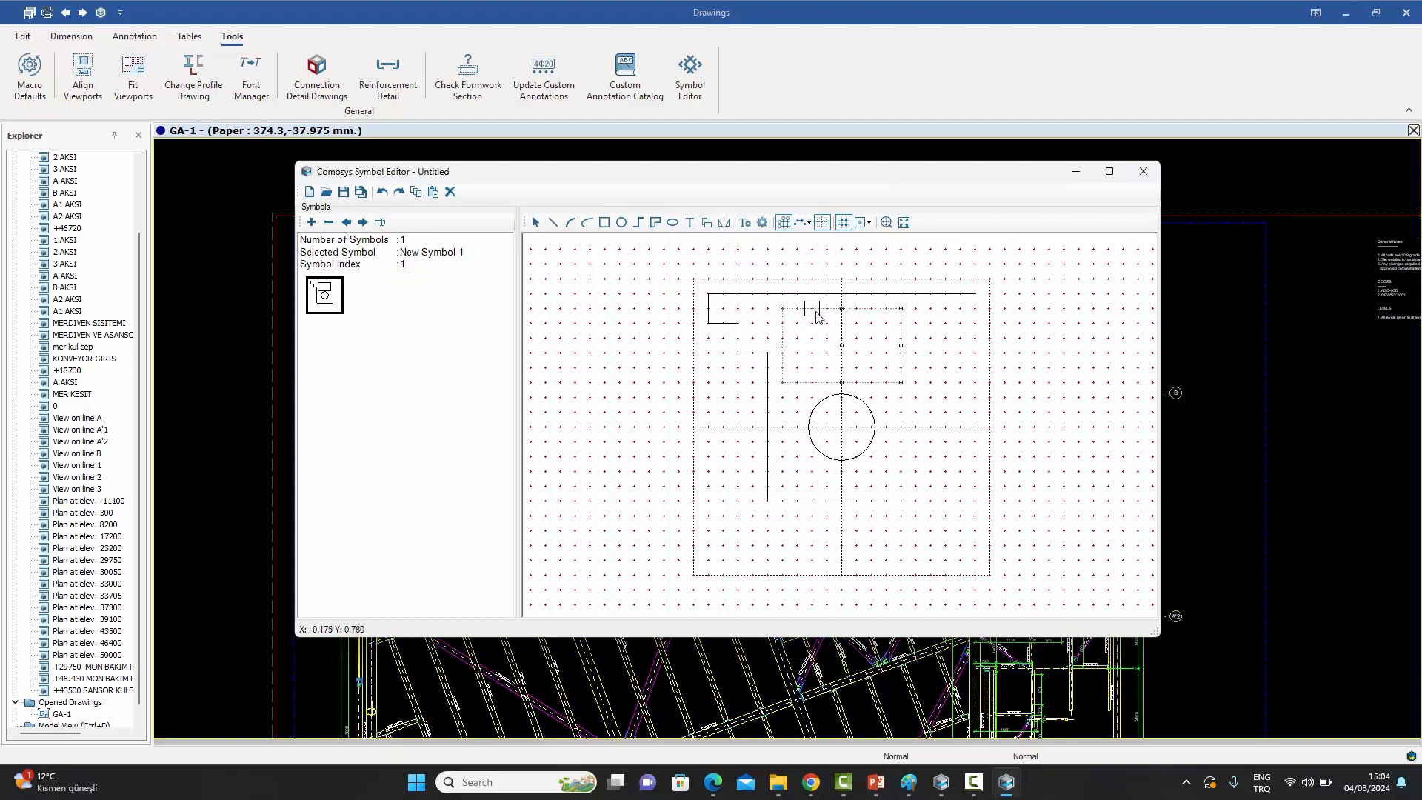
pyautogui.doubleClick(815, 310)
pyautogui.moveTo(689, 296); pyautogui.dragTo(504, 267)
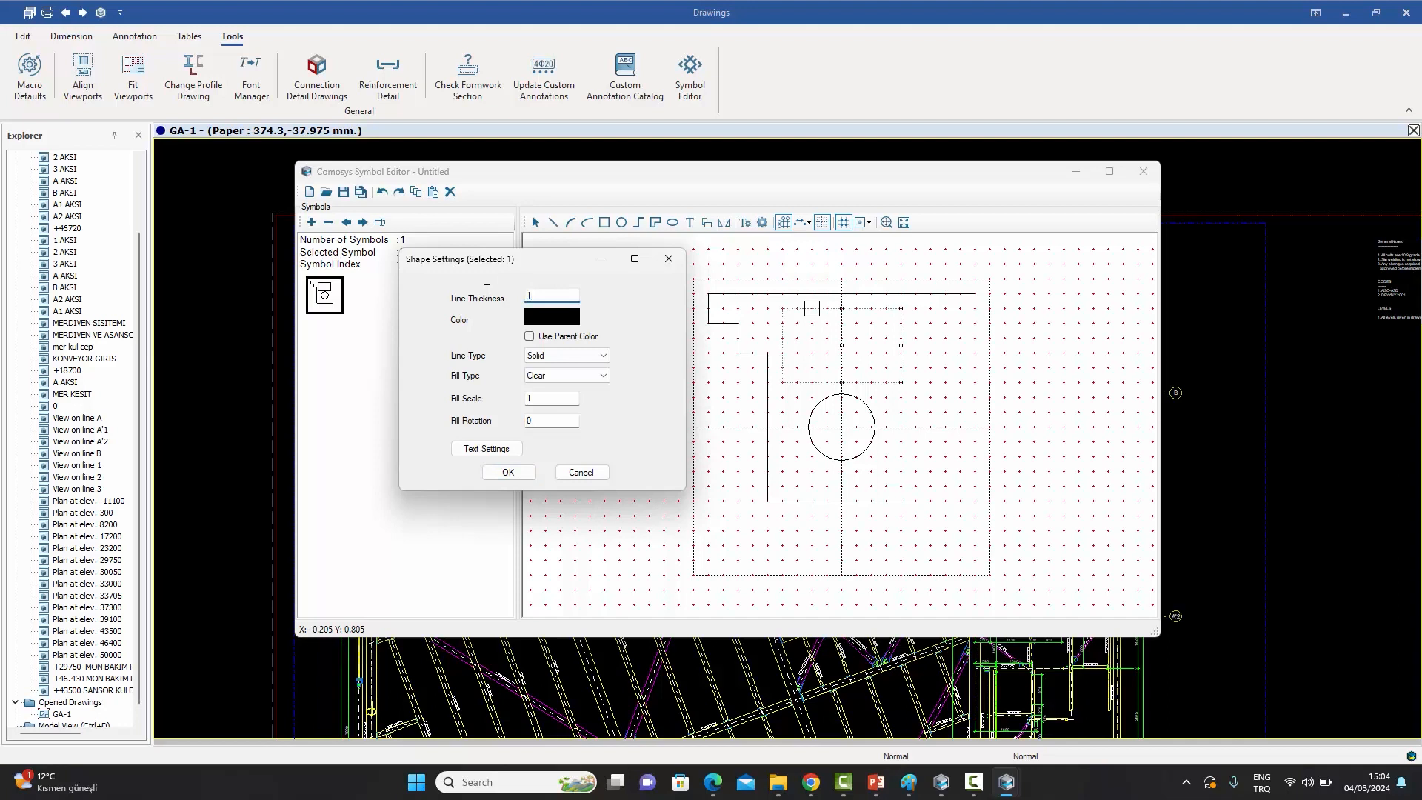
pyautogui.click(507, 472)
pyautogui.click(630, 441)
# - Set the rectangle's line thickness to 2 and its colour to red, keeping the Solid line type and Clear fill
pyautogui.doubleClick(810, 309)
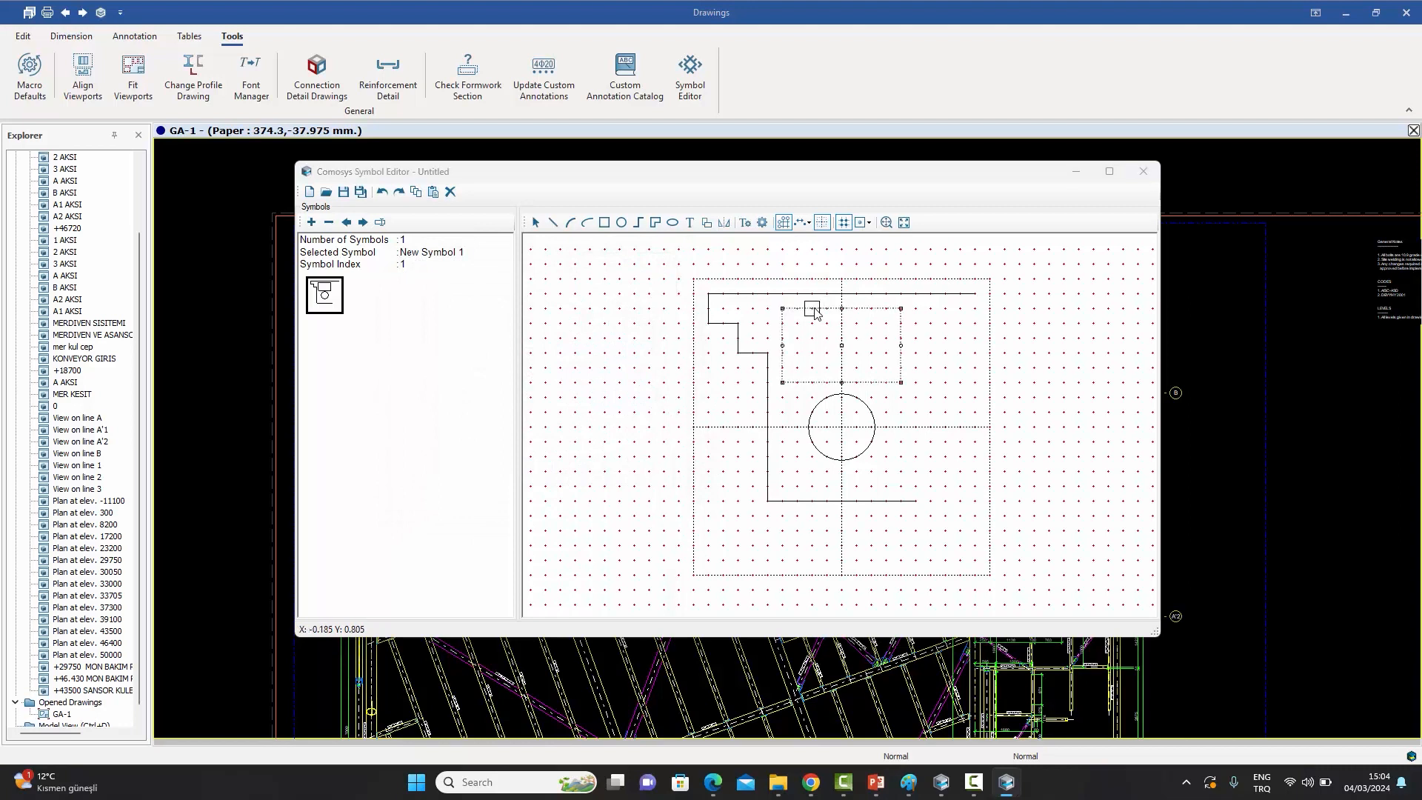
pyautogui.moveTo(697, 285); pyautogui.dragTo(518, 271)
pyautogui.doubleClick(538, 312)
pyautogui.write('2')
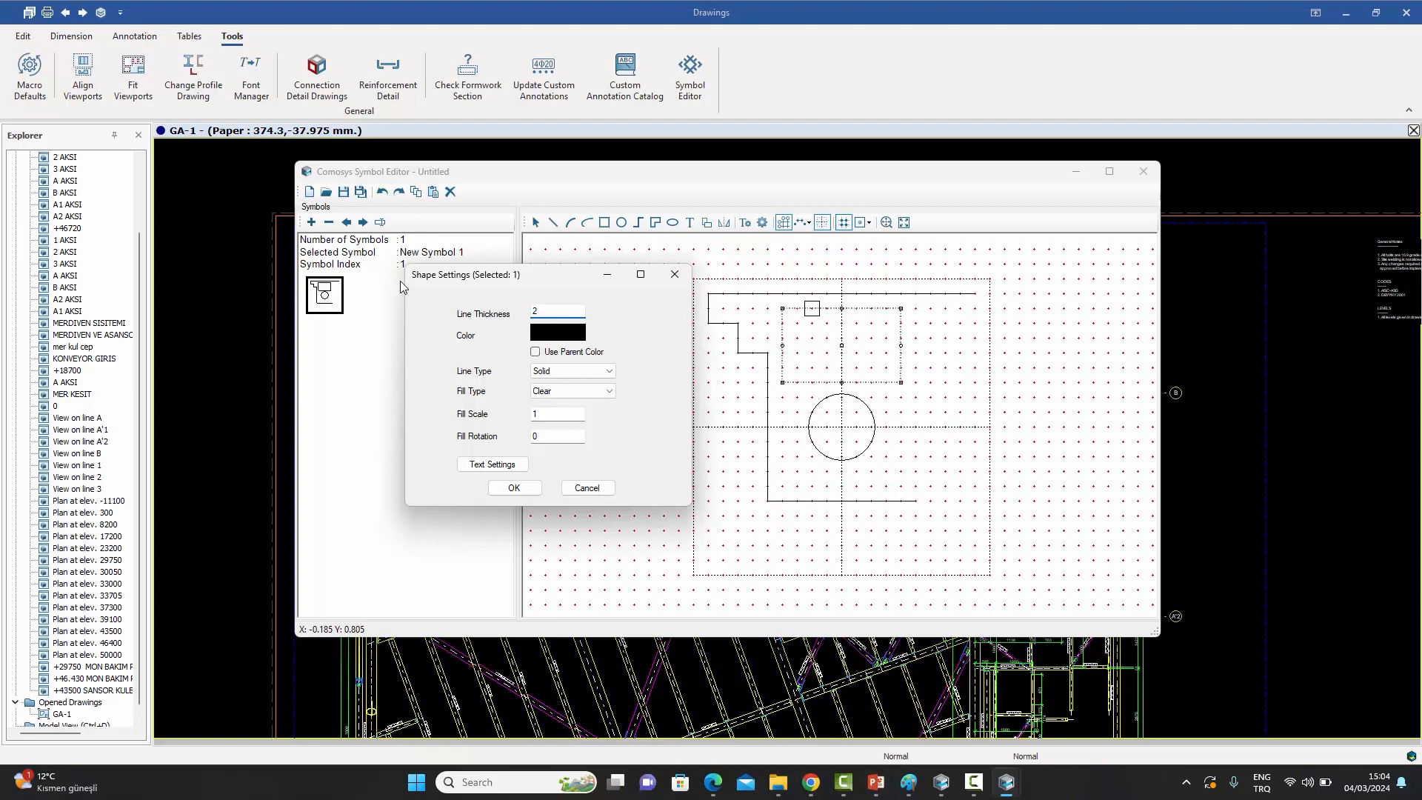
pyautogui.click(557, 332)
pyautogui.click(643, 236)
pyautogui.click(656, 403)
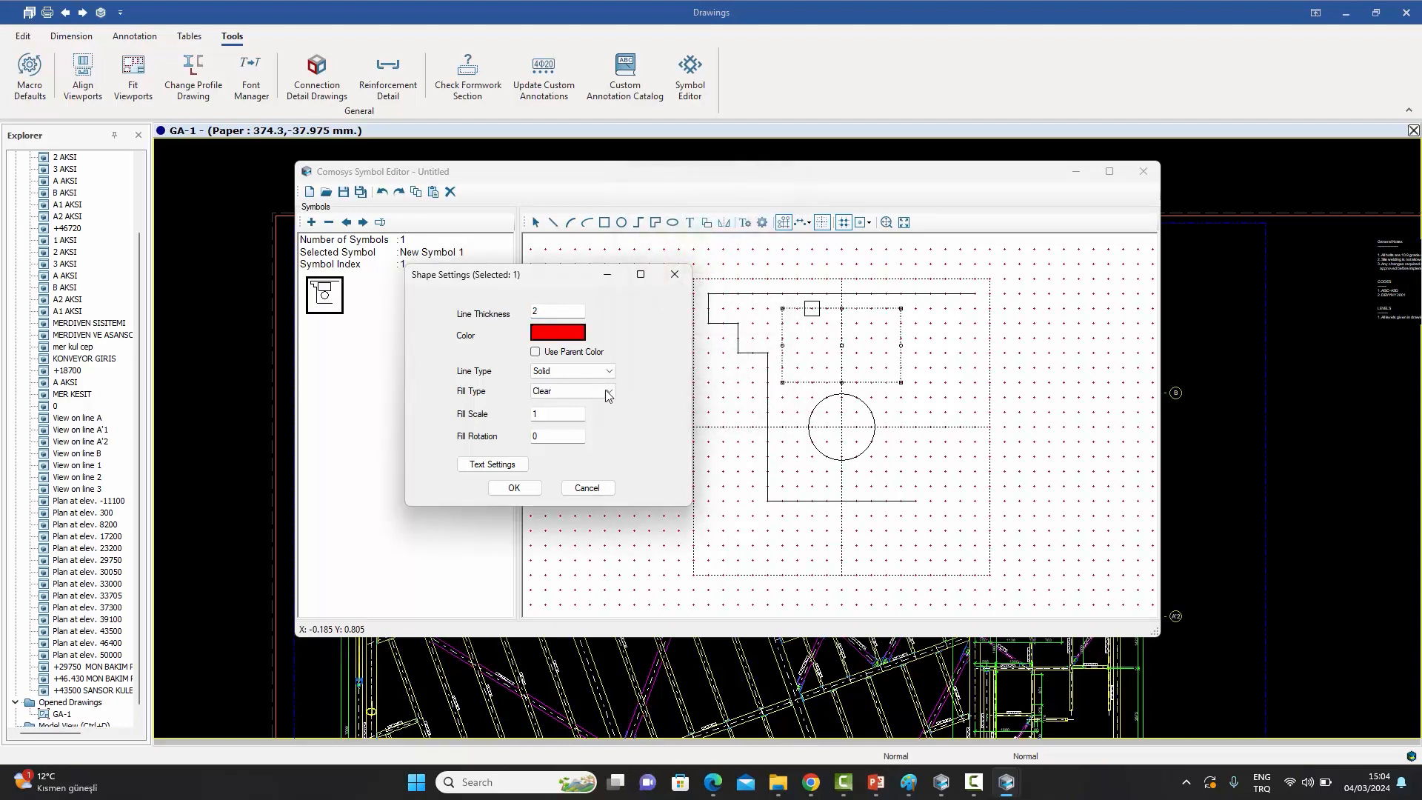
pyautogui.click(566, 376)
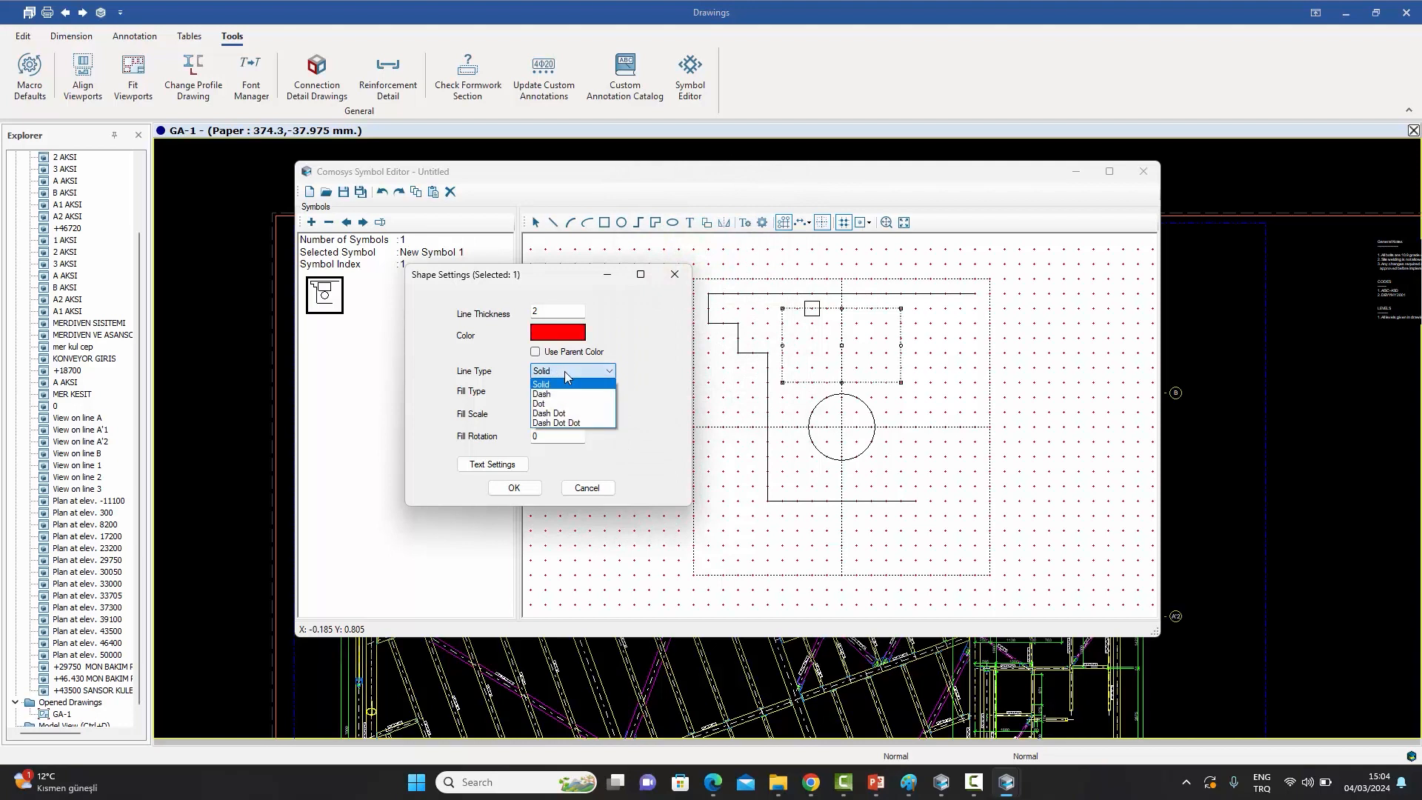
pyautogui.click(566, 374)
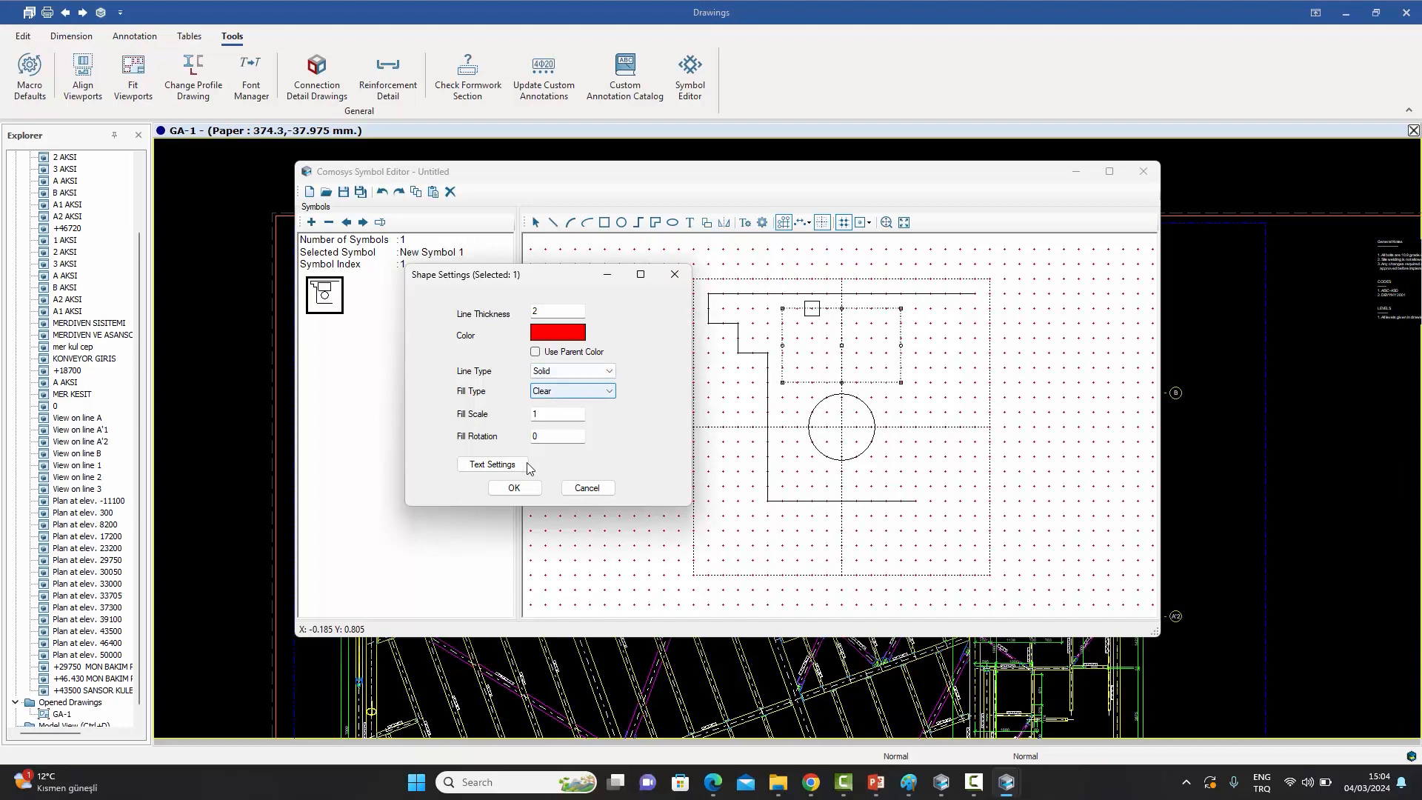
pyautogui.click(514, 487)
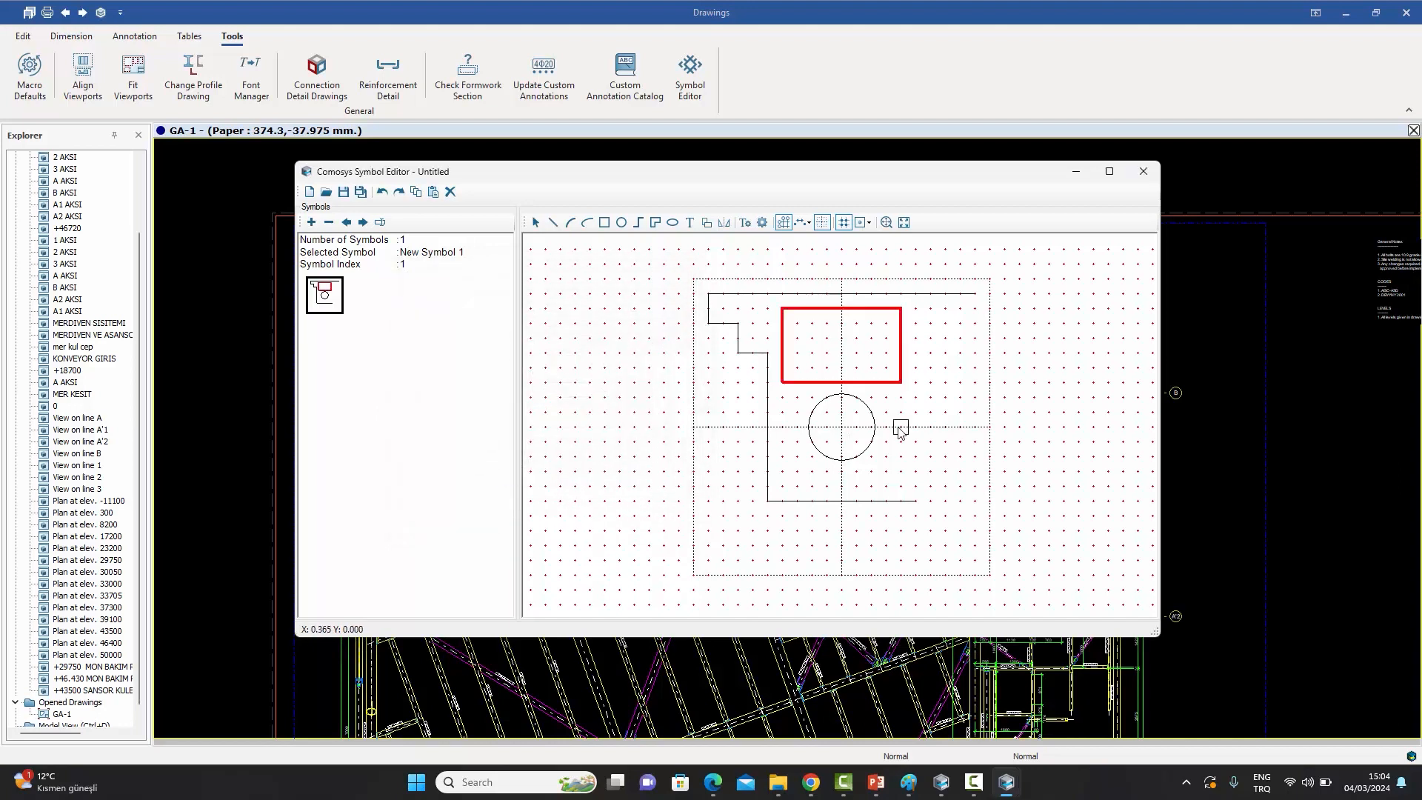
# - Set the circle's fill type to Solid
pyautogui.doubleClick(870, 411)
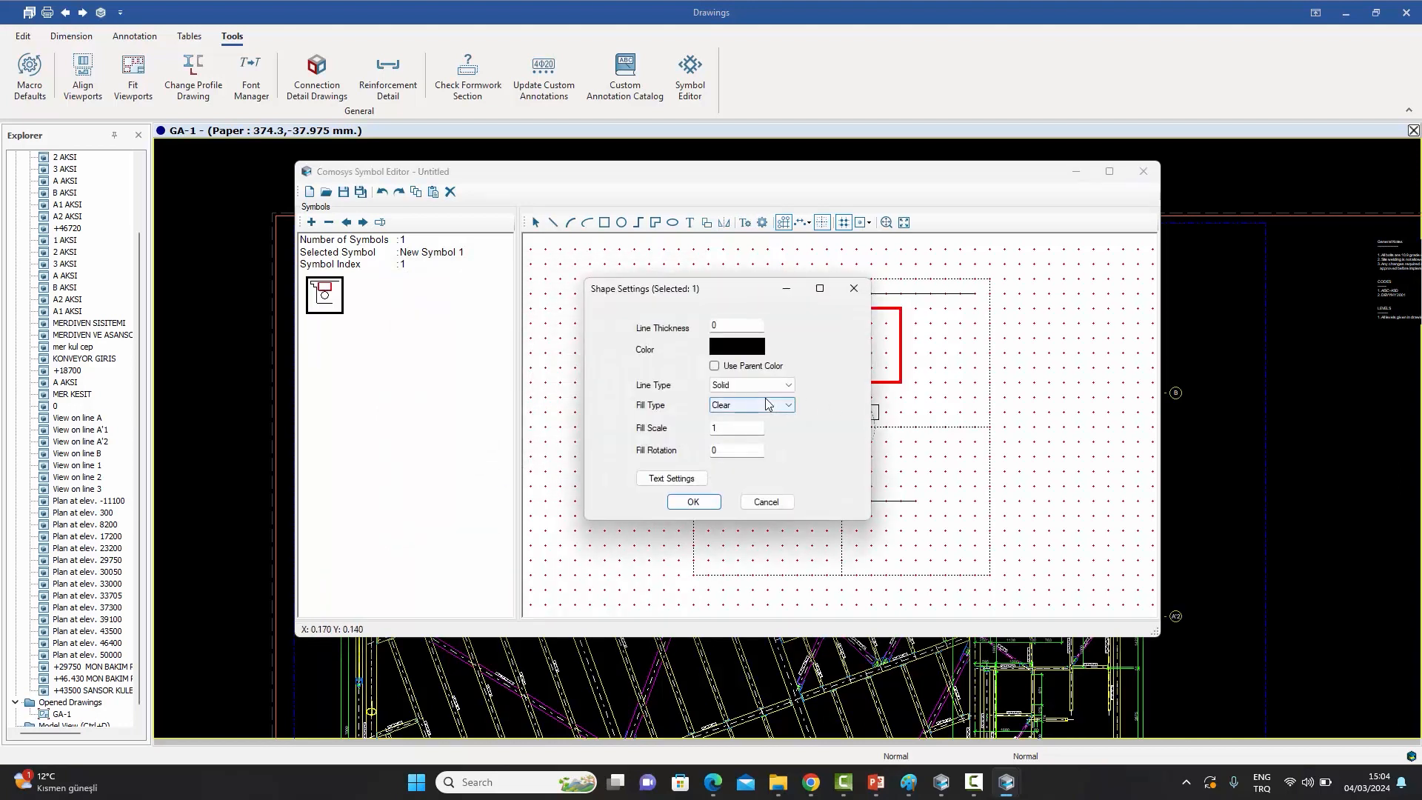
pyautogui.click(749, 404)
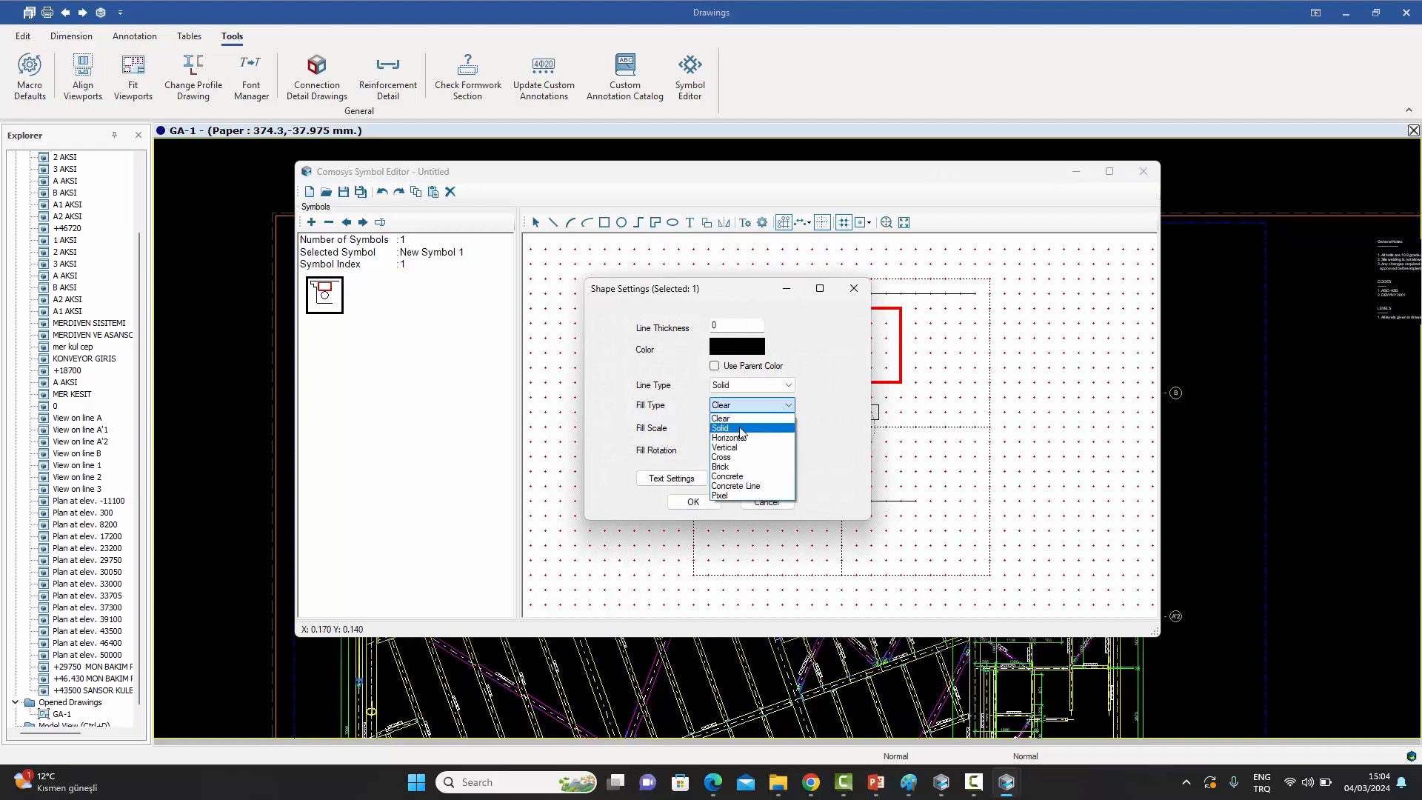
pyautogui.click(741, 427)
pyautogui.click(693, 501)
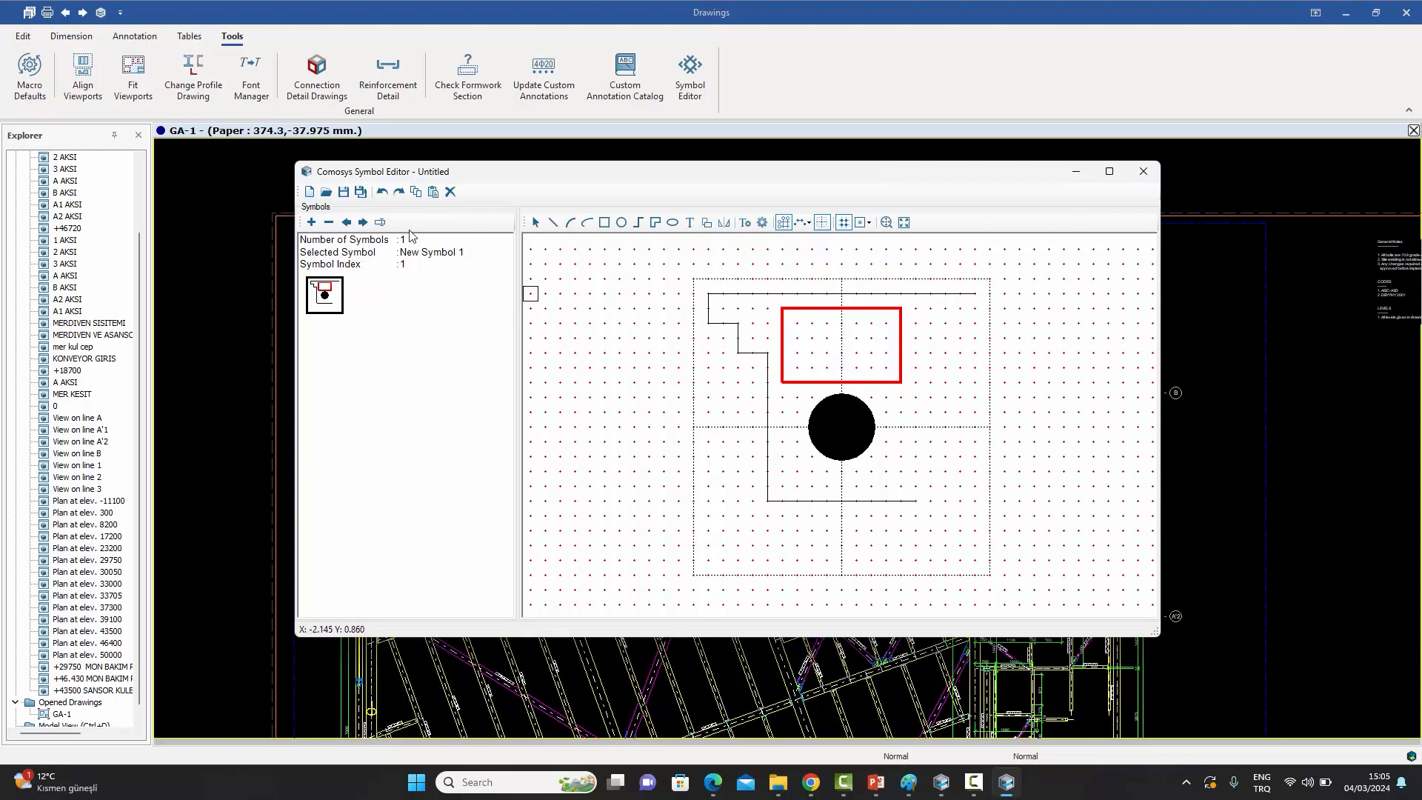
# - Add a second, blank symbol to the set and reselect the first symbol
pyautogui.click(312, 222)
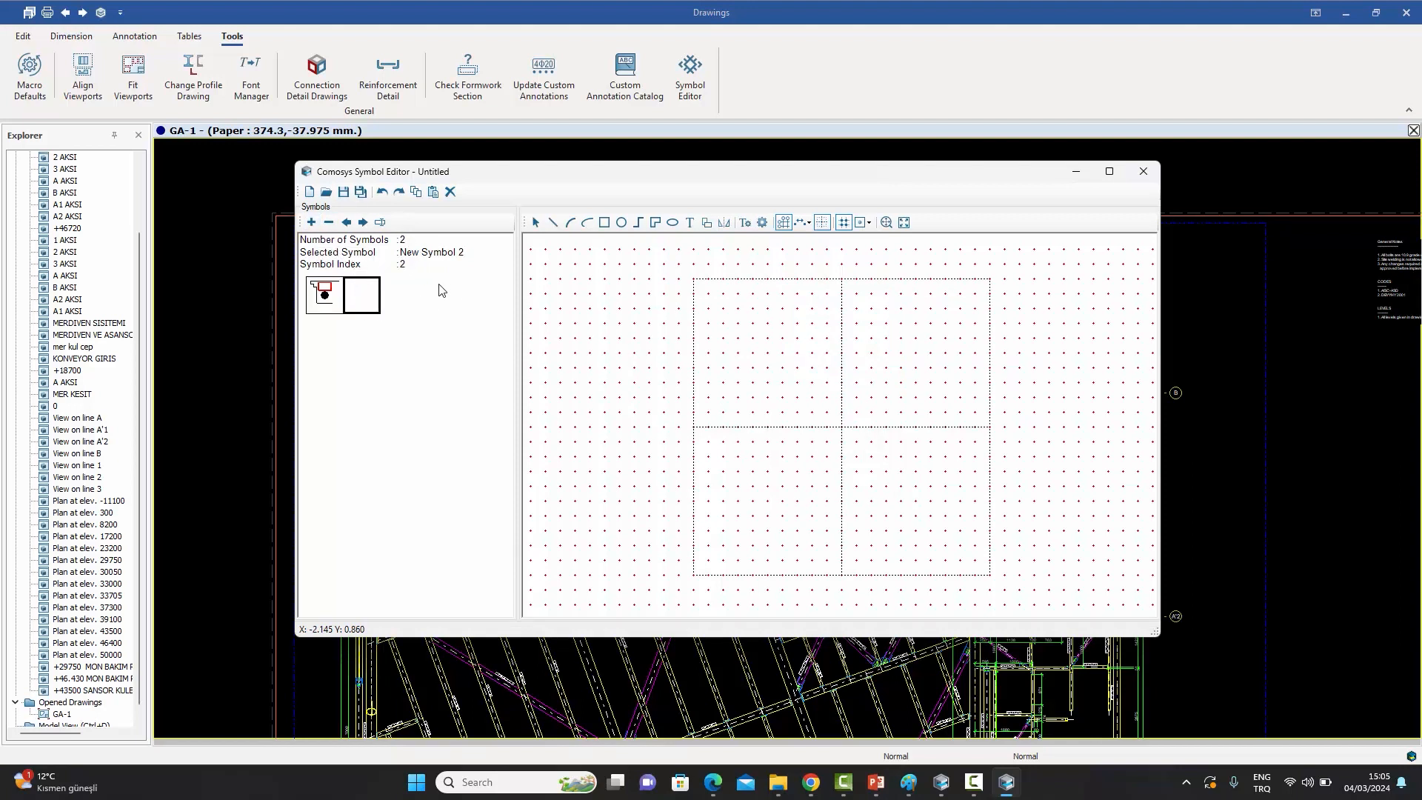
pyautogui.click(323, 292)
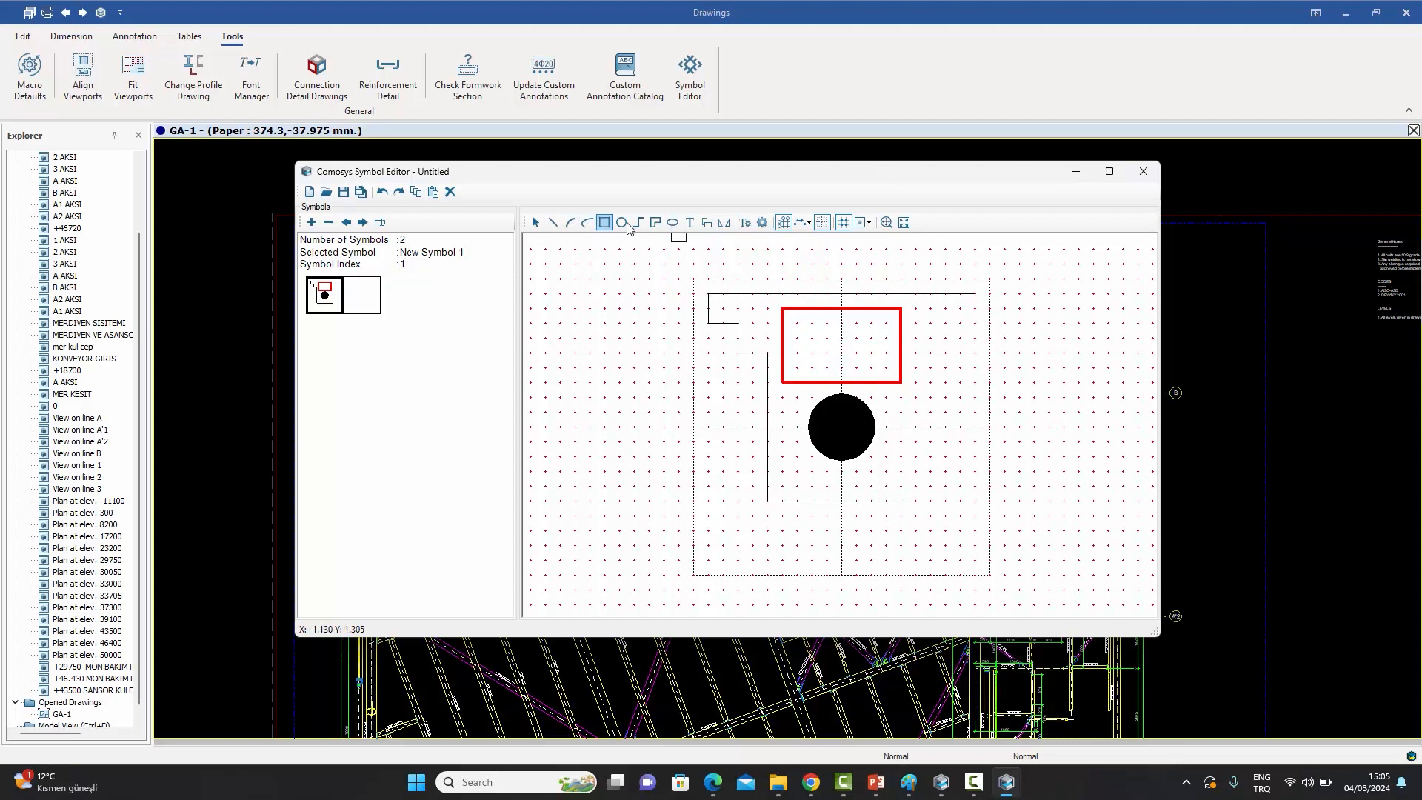
# - Toggle the drawing grid display off and back on
pyautogui.click(783, 223)
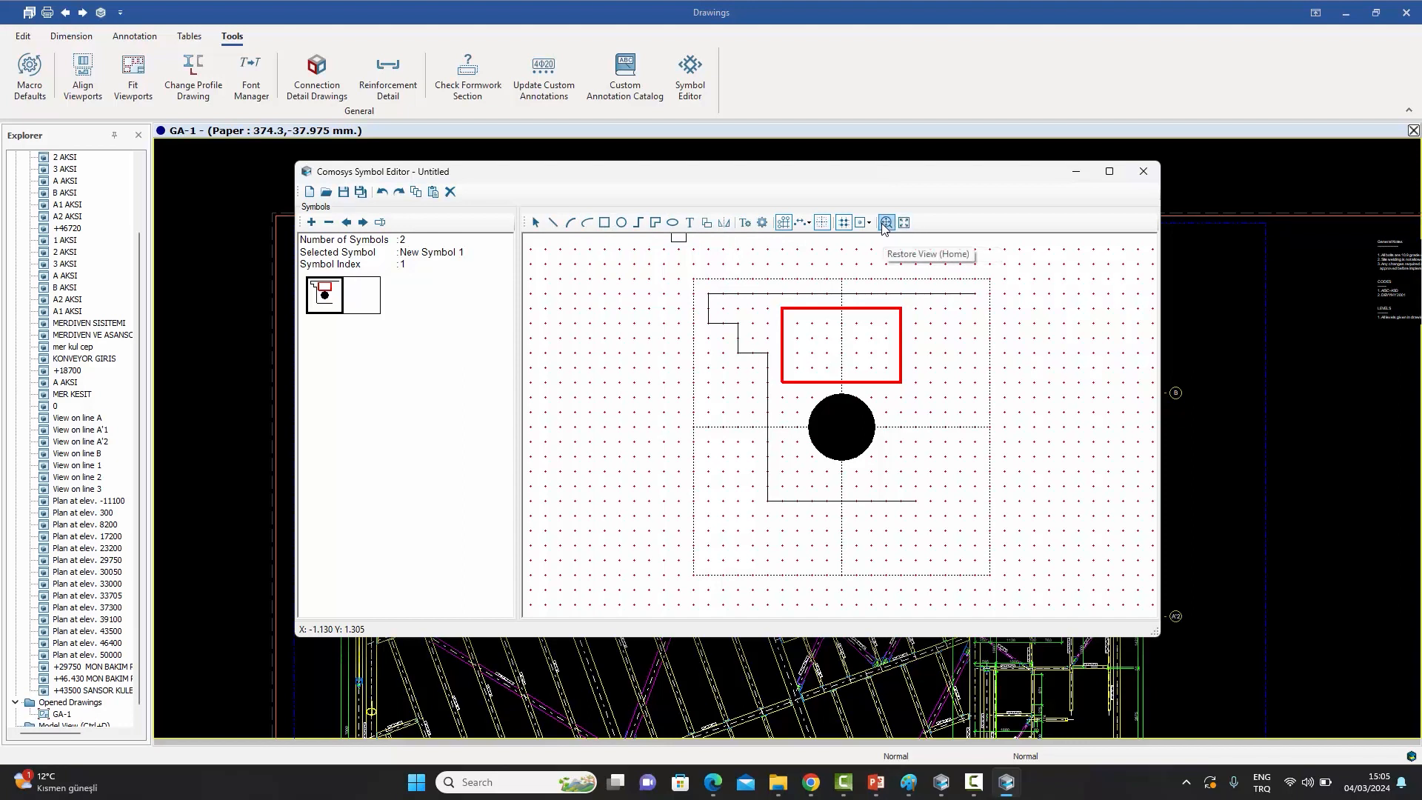
pyautogui.click(783, 222)
pyautogui.click(784, 222)
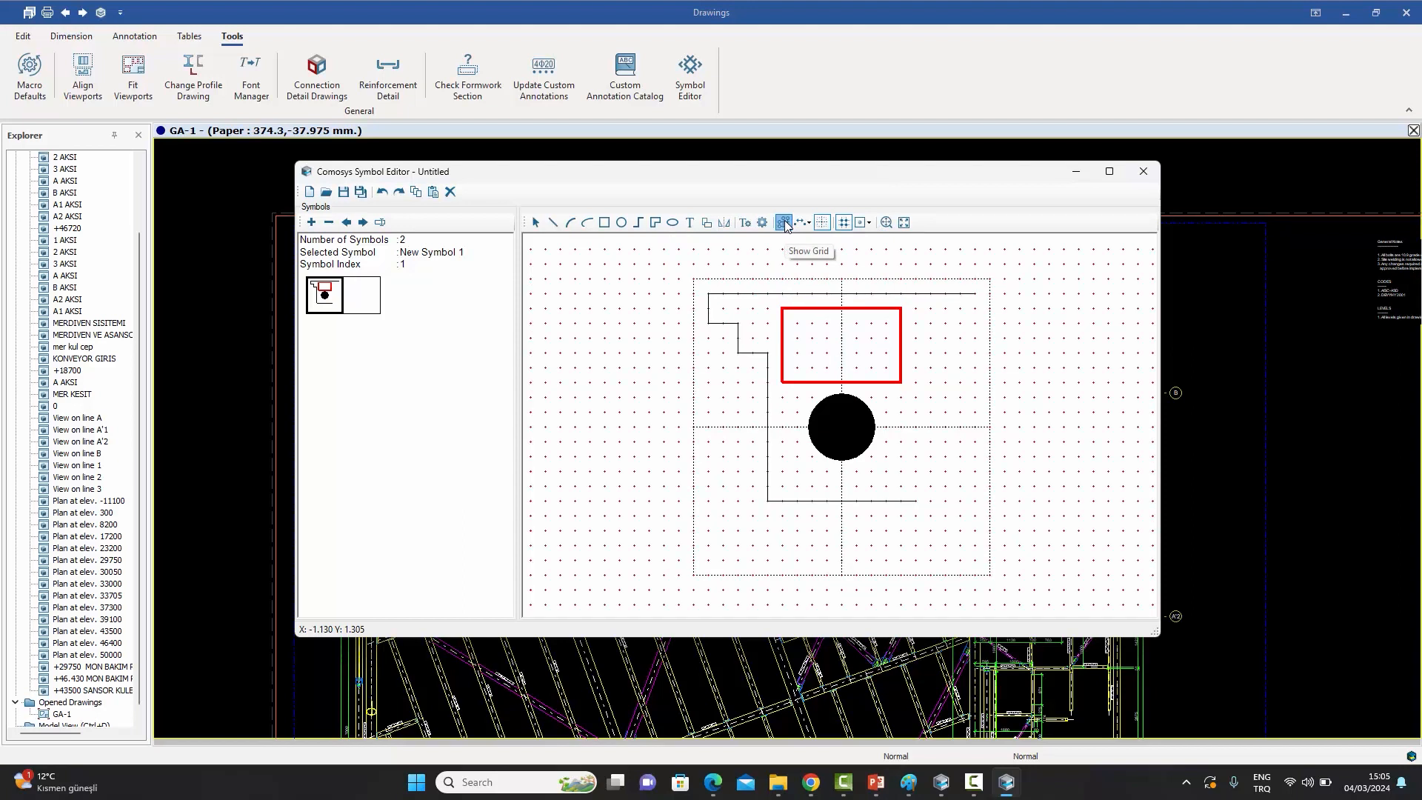
# - View the font settings and the default shape settings, closing both without changes
pyautogui.click(744, 222)
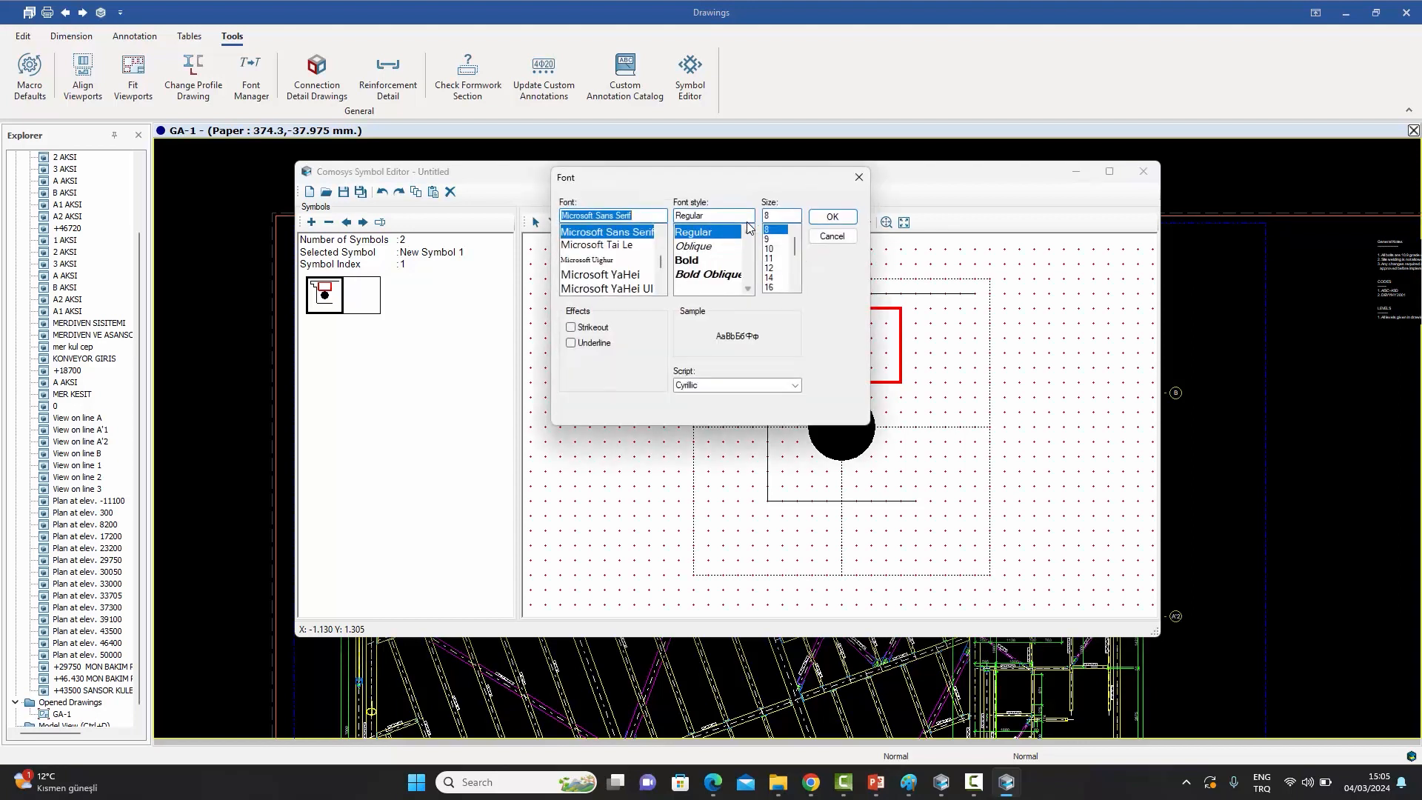
pyautogui.click(857, 178)
pyautogui.click(763, 223)
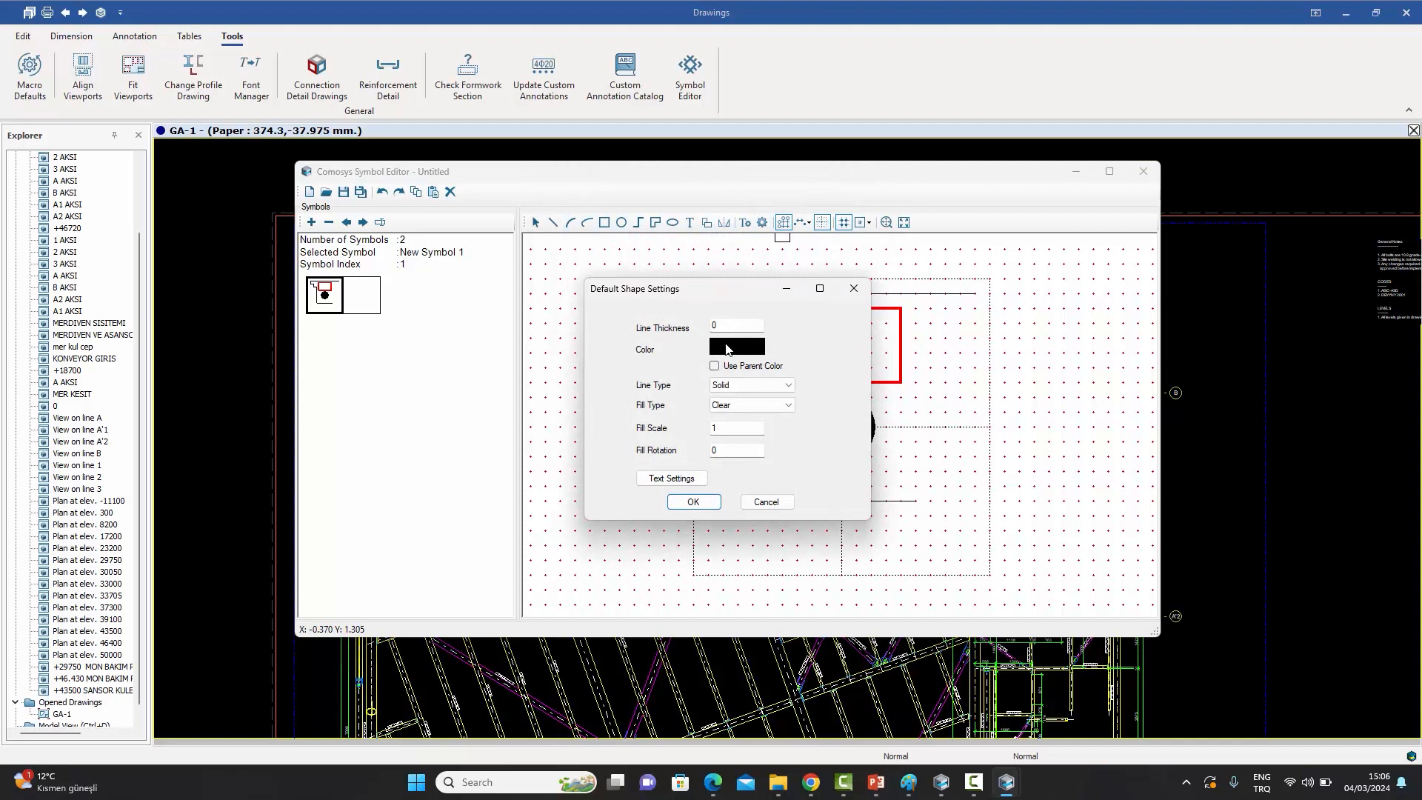
pyautogui.click(854, 288)
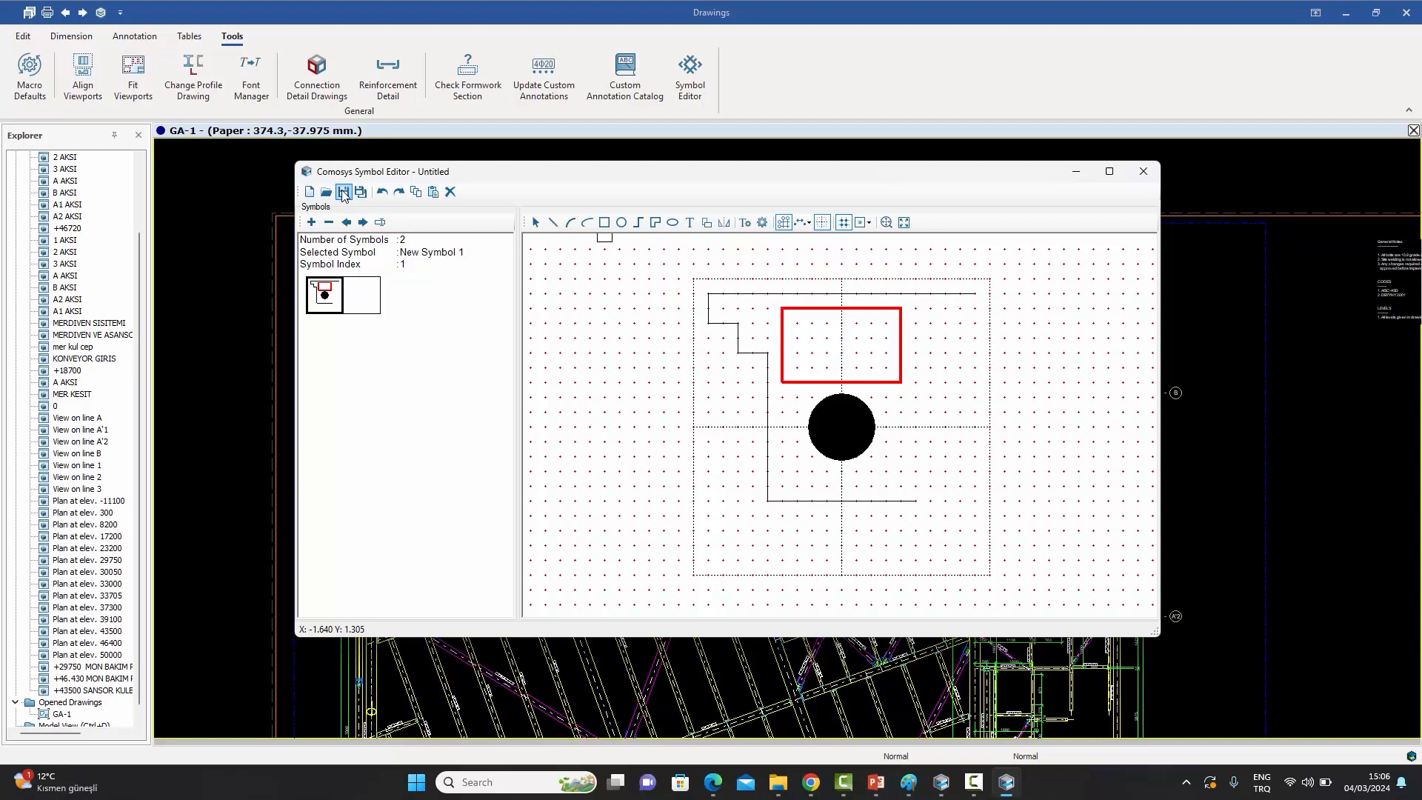
# - Load the symbol file BuiltUpSec.txt from ProgramData > Proya Software > Comosys 2024 > Preferences > Symbols
pyautogui.click(326, 192)
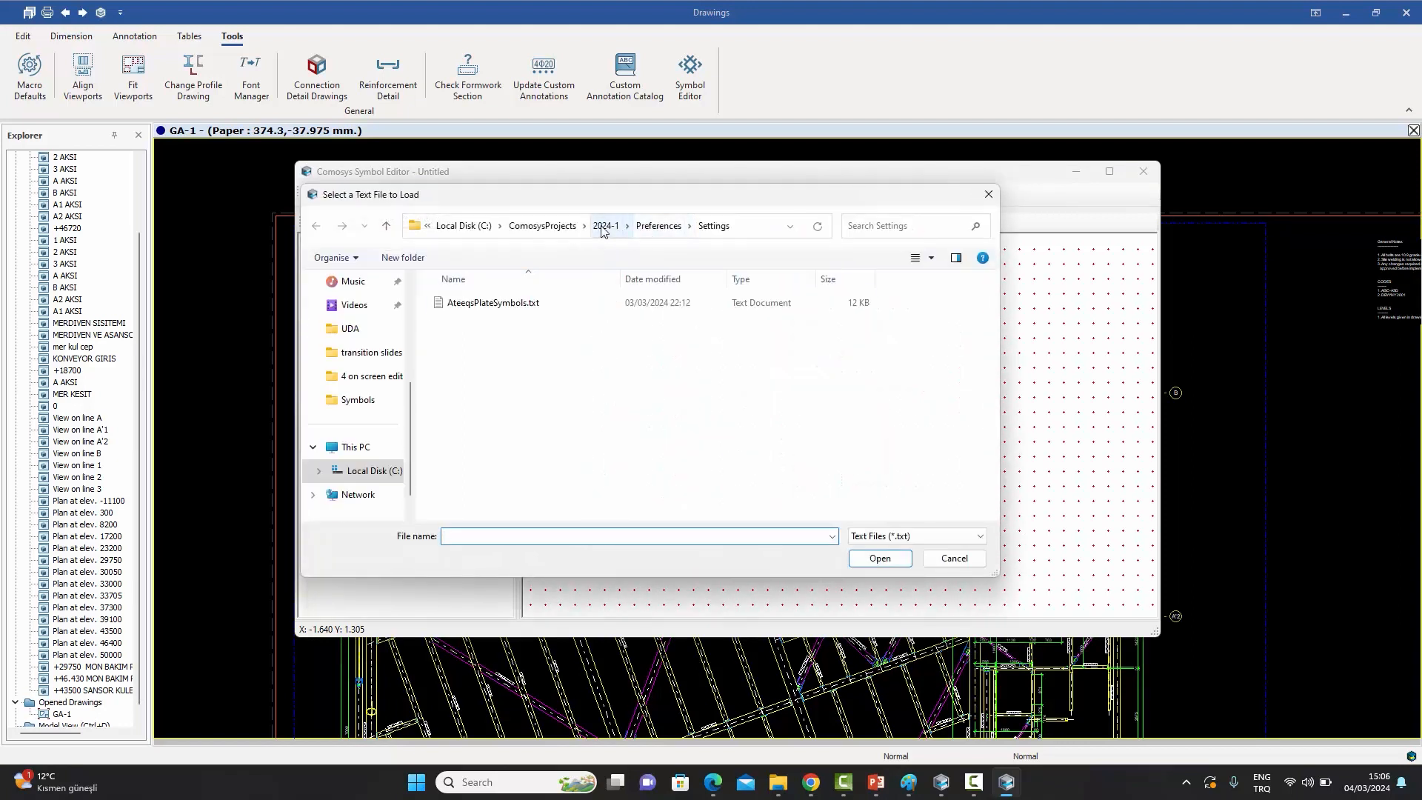
pyautogui.click(465, 225)
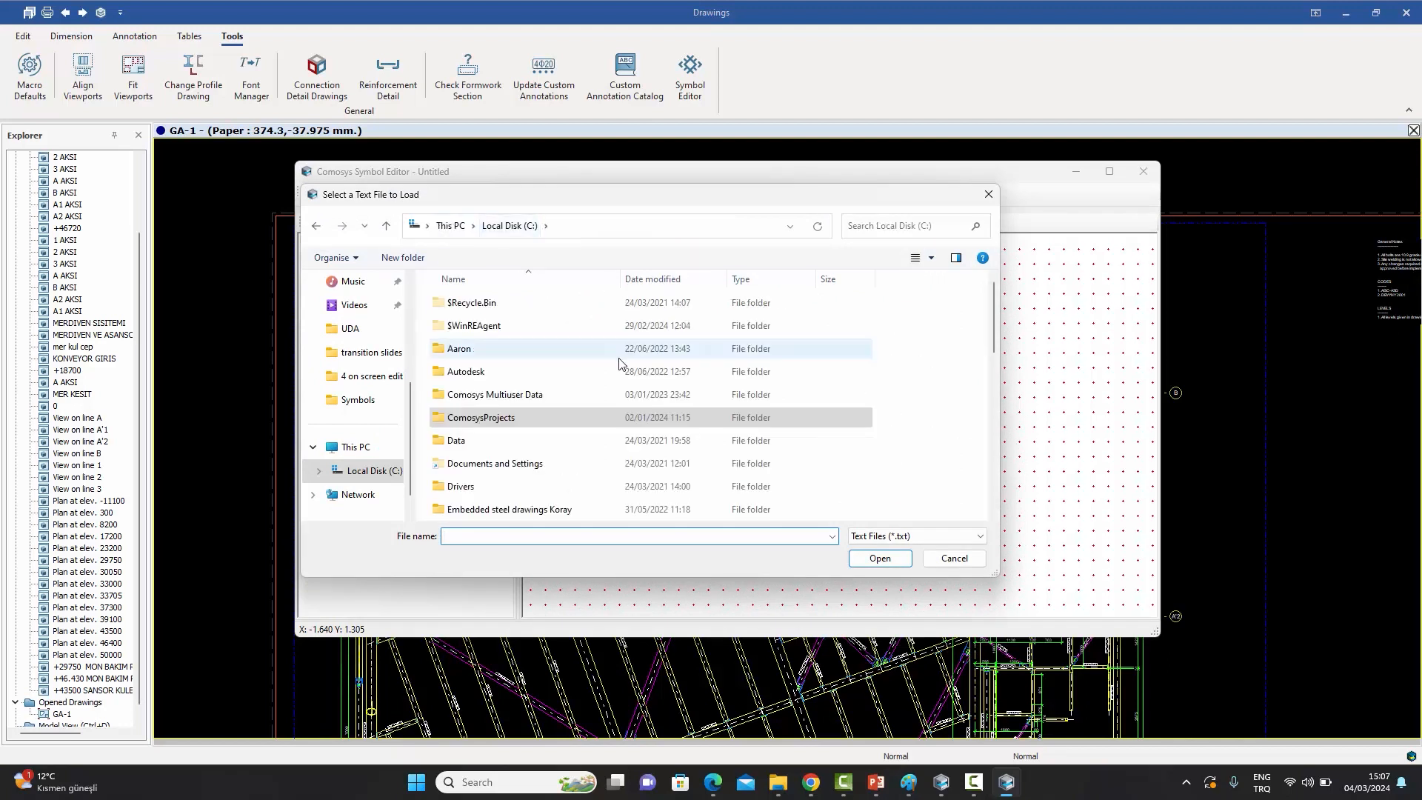
pyautogui.scroll(-1, 585, 400)
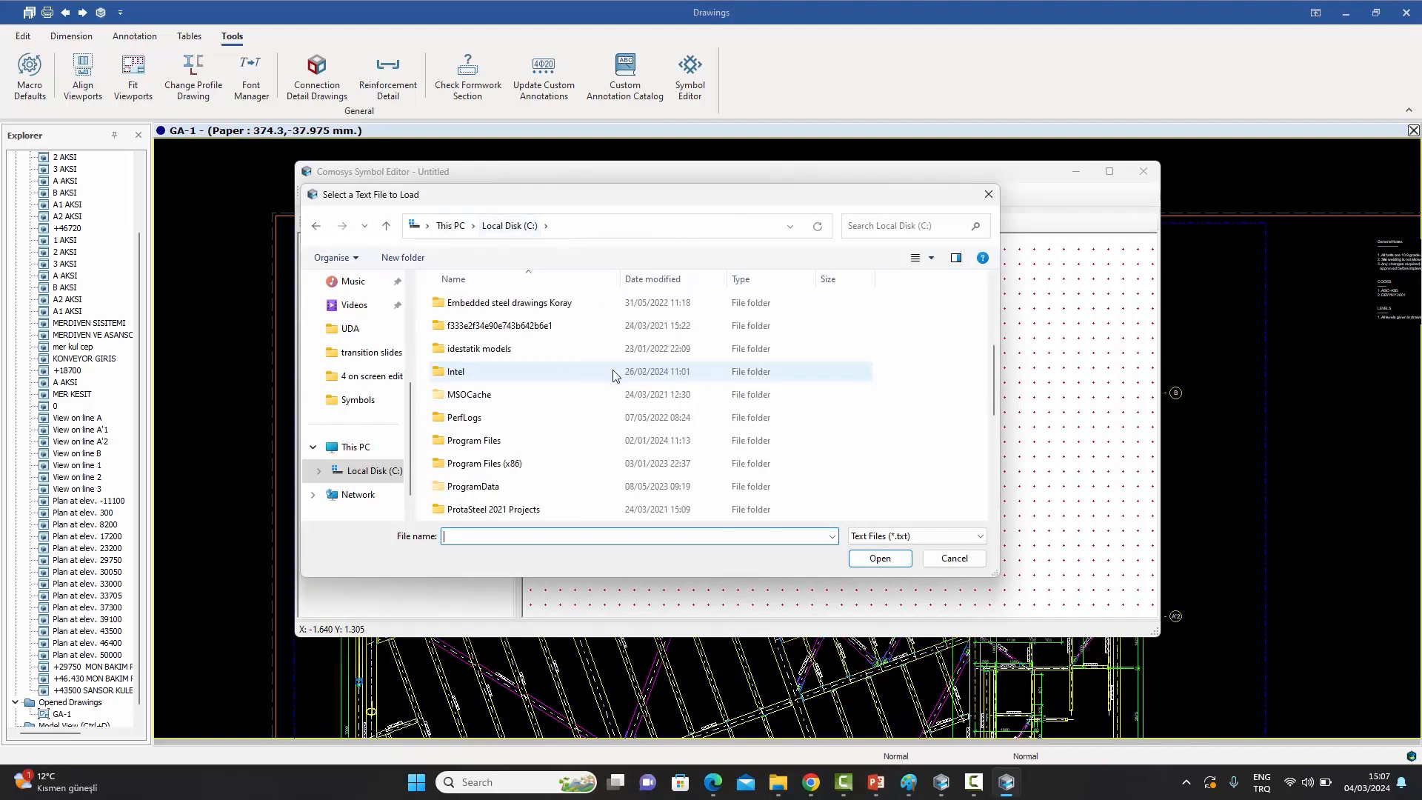
pyautogui.doubleClick(497, 442)
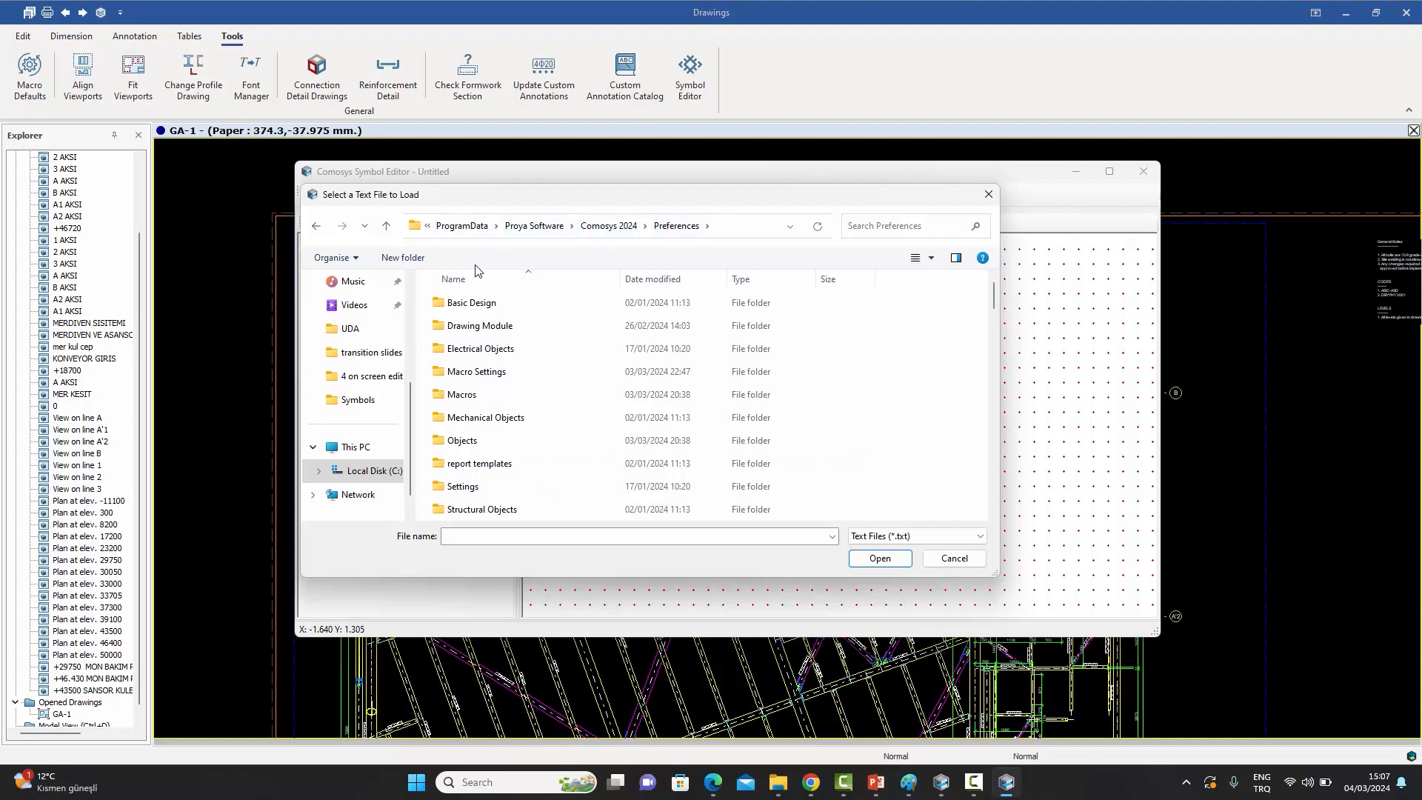
pyautogui.scroll(-1, 571, 447)
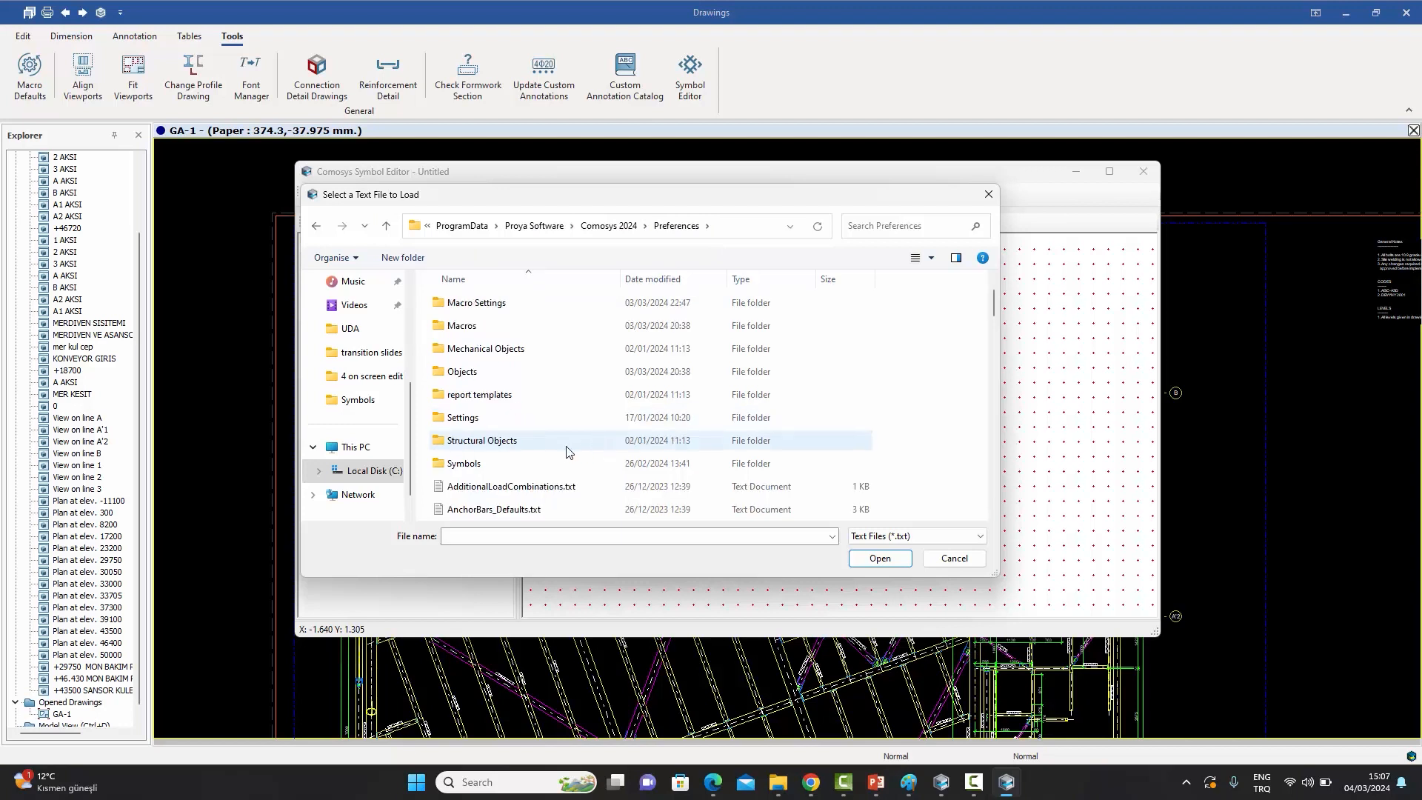
pyautogui.doubleClick(474, 465)
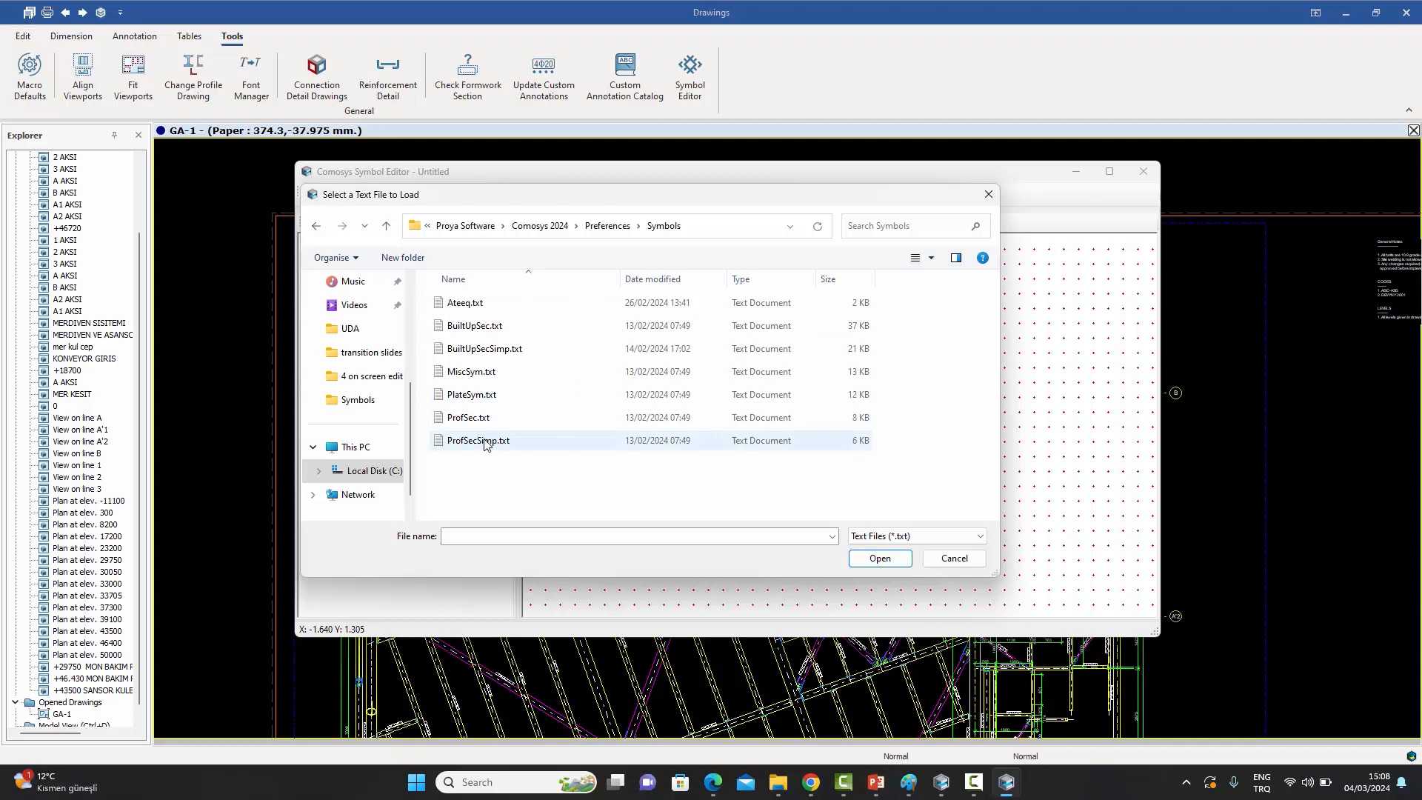
pyautogui.doubleClick(486, 334)
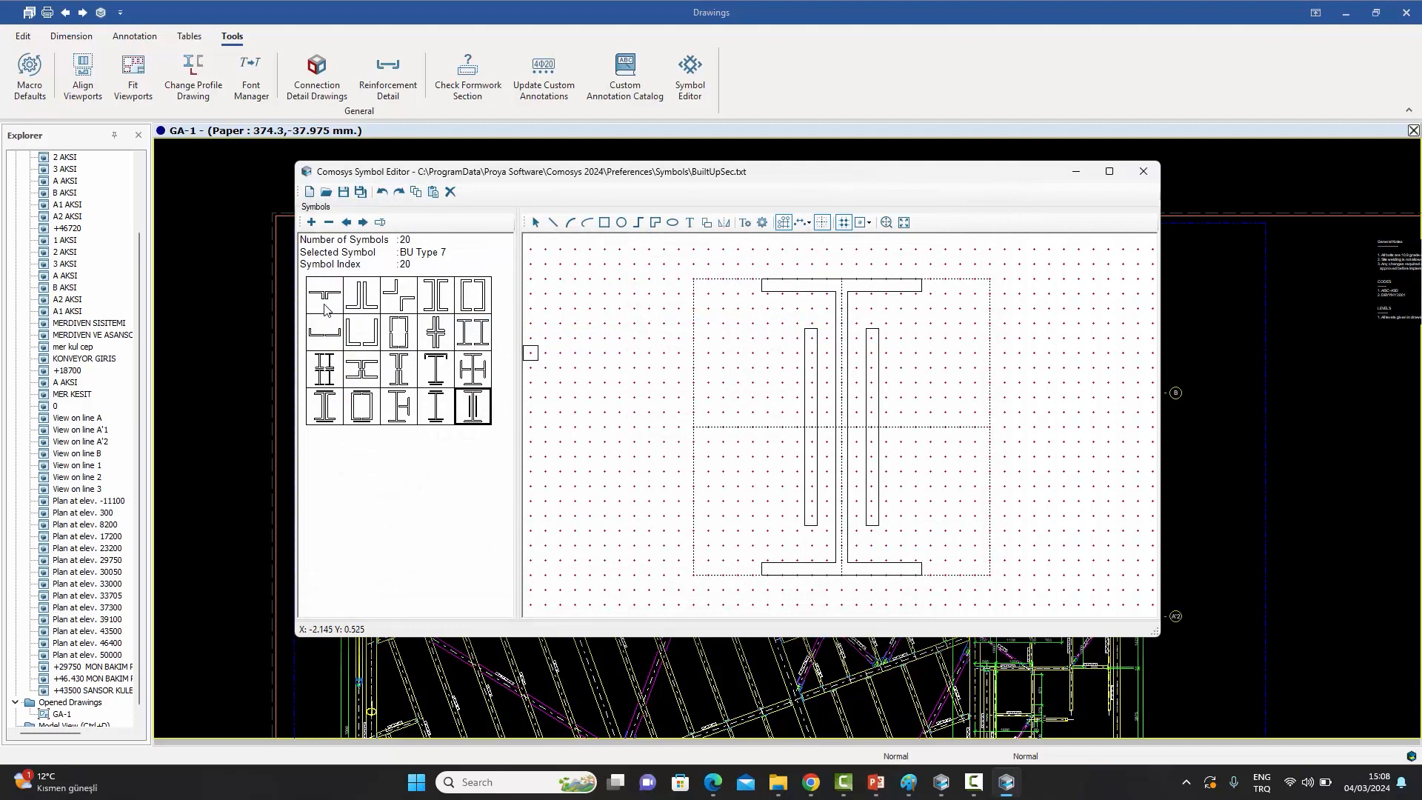
# - Look through the built-up section symbols one by one, from the first symbol to B2B 4 Angle Long
pyautogui.click(330, 307)
pyautogui.click(370, 303)
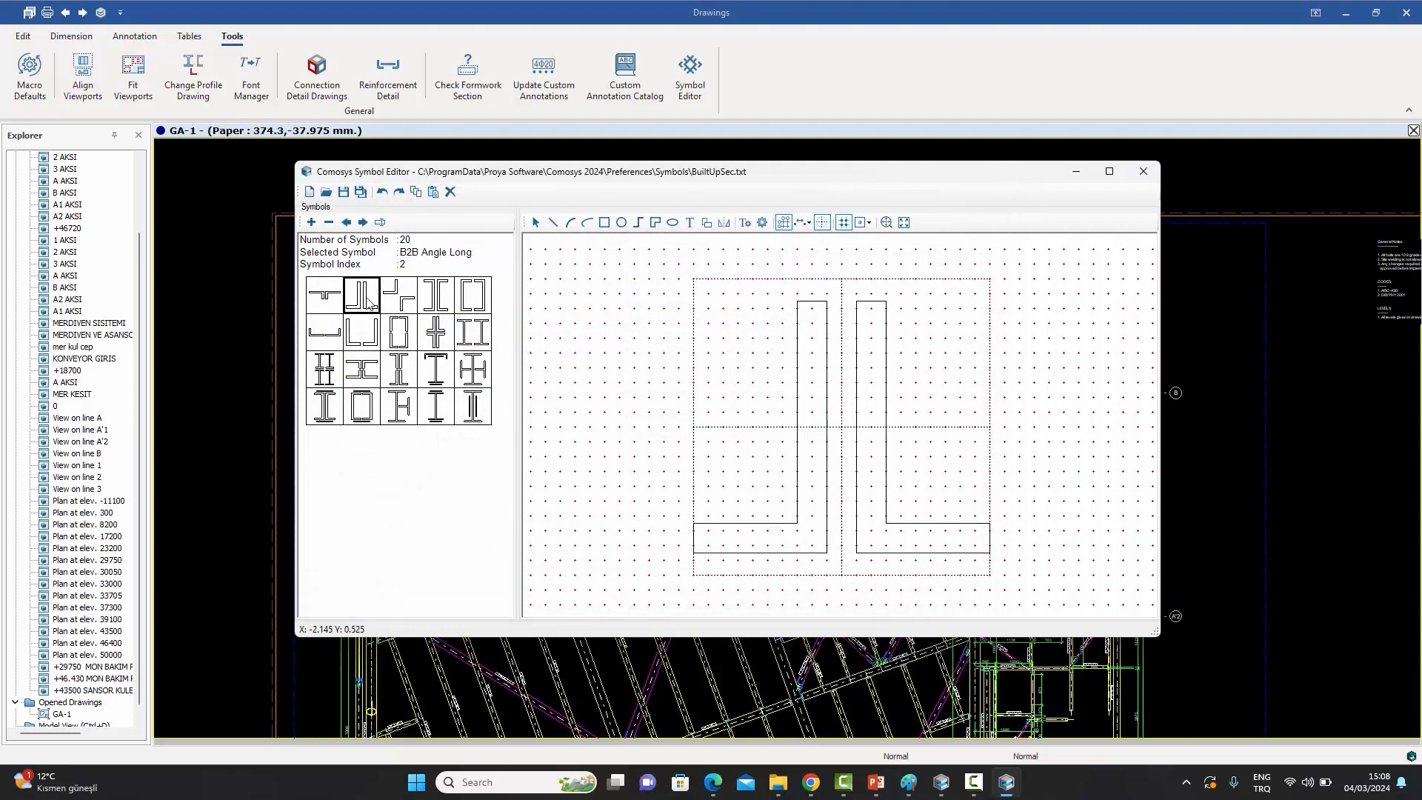
pyautogui.click(408, 304)
pyautogui.click(437, 299)
pyautogui.click(473, 301)
pyautogui.click(481, 341)
pyautogui.click(437, 338)
pyautogui.click(404, 338)
pyautogui.click(363, 335)
pyautogui.click(325, 335)
pyautogui.click(327, 374)
pyautogui.click(364, 374)
pyautogui.click(398, 374)
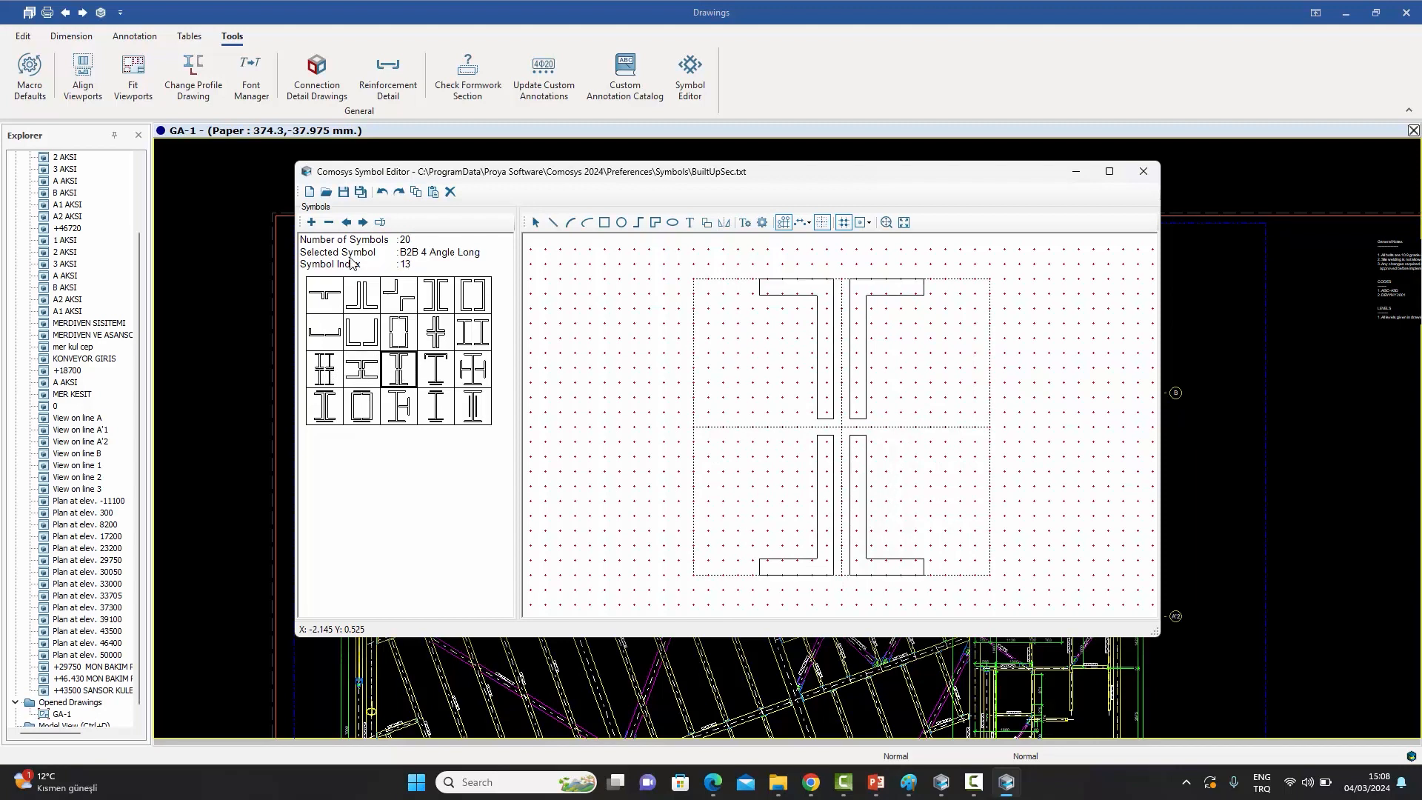
# - Load the symbol file MiscSym.txt and view its Rail, Cladding, North and PipeSec symbols
pyautogui.click(326, 192)
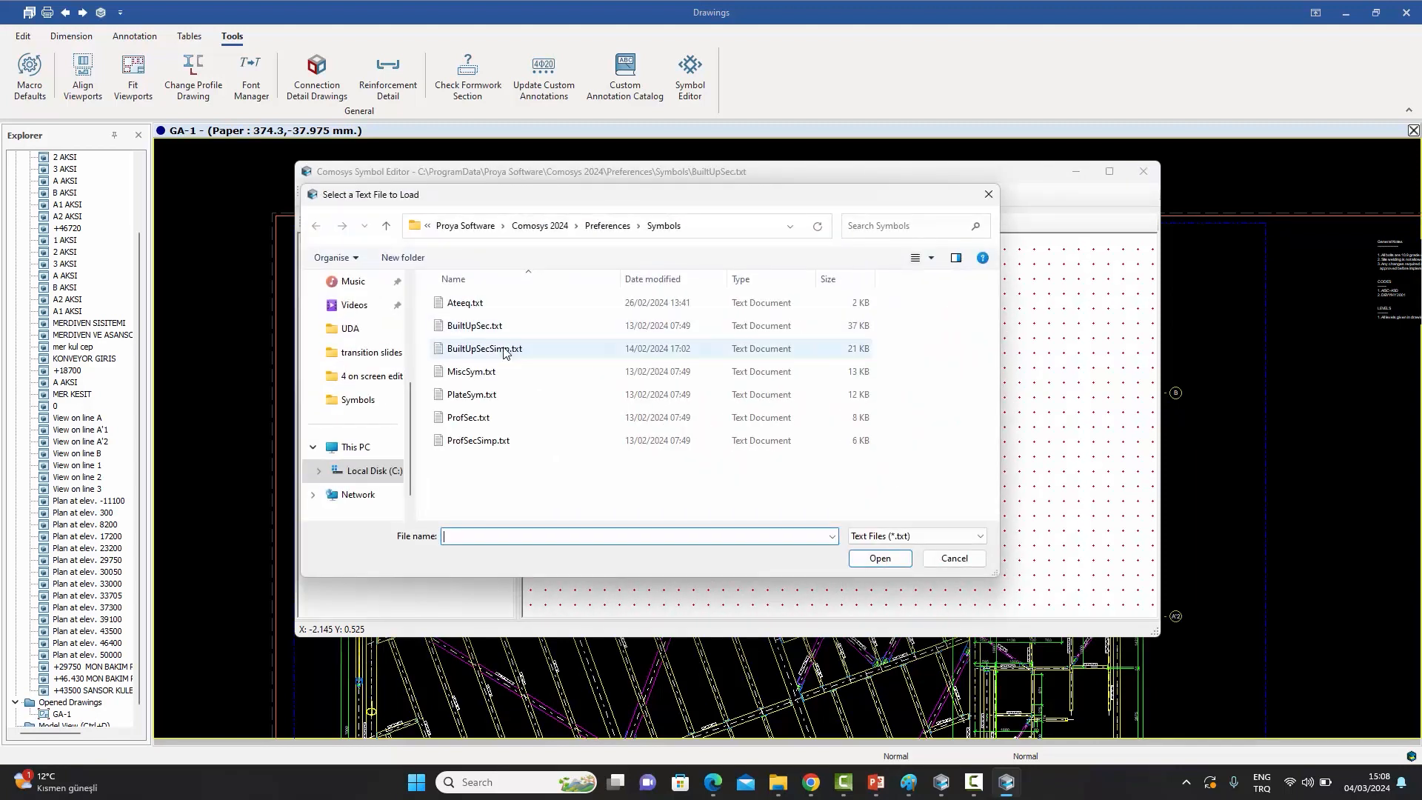
pyautogui.doubleClick(474, 371)
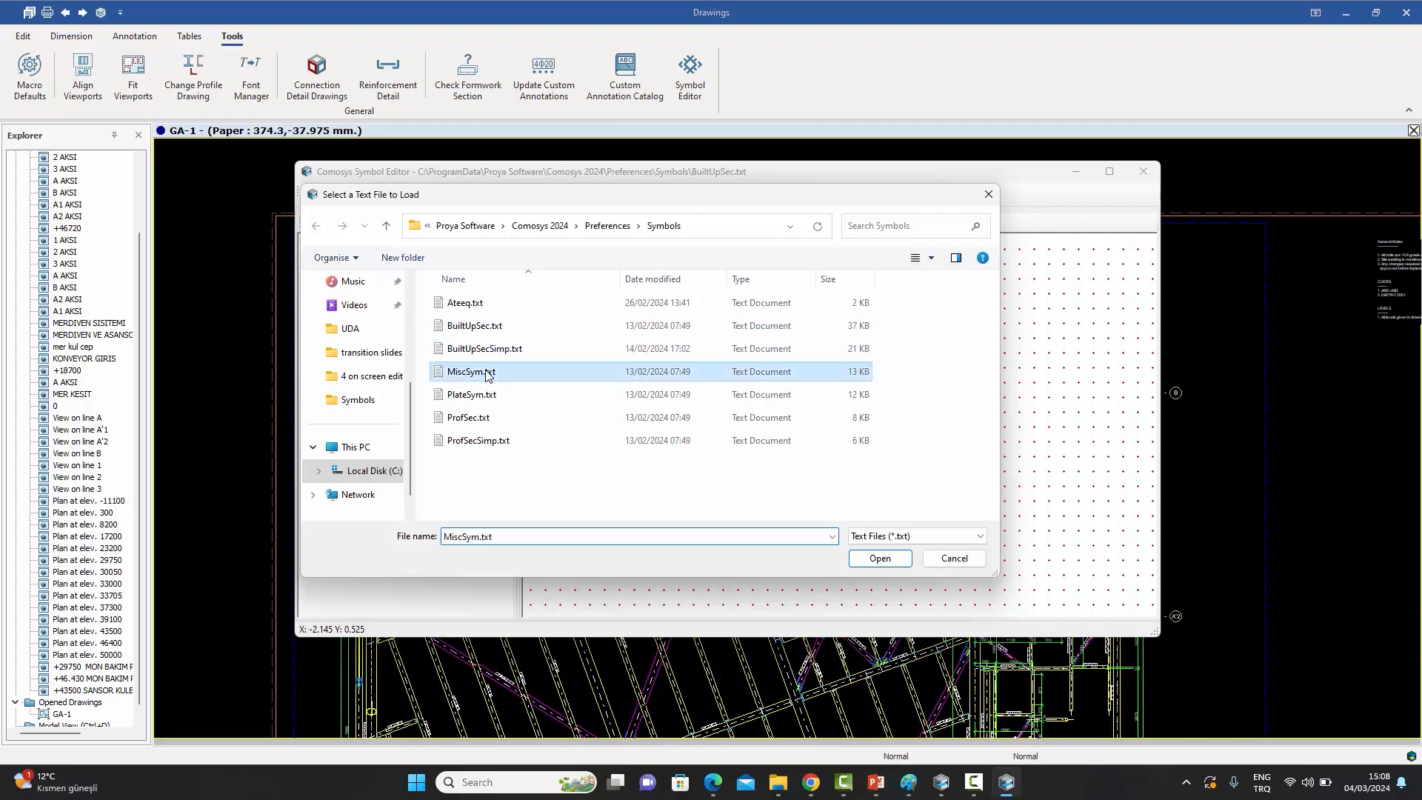
pyautogui.click(332, 306)
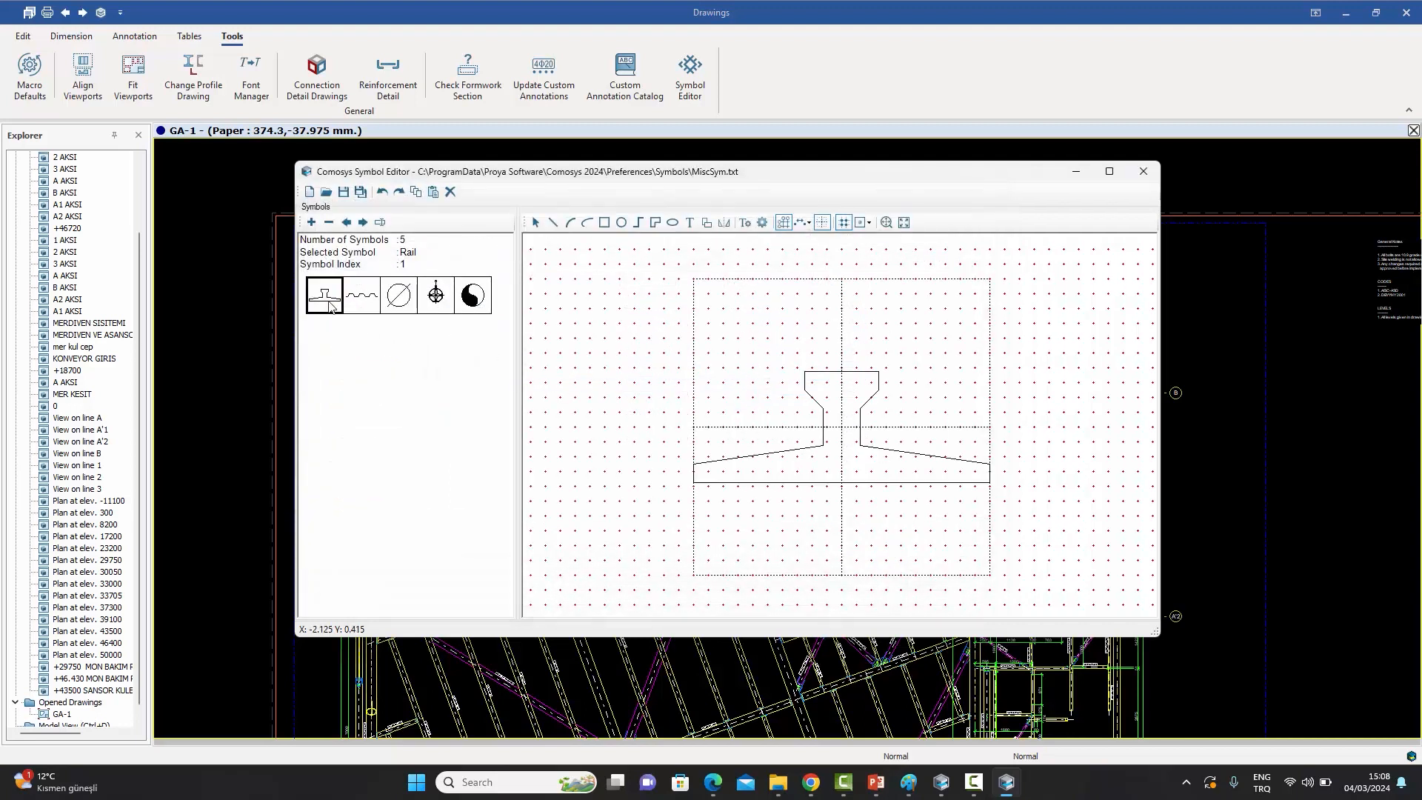
pyautogui.click(356, 304)
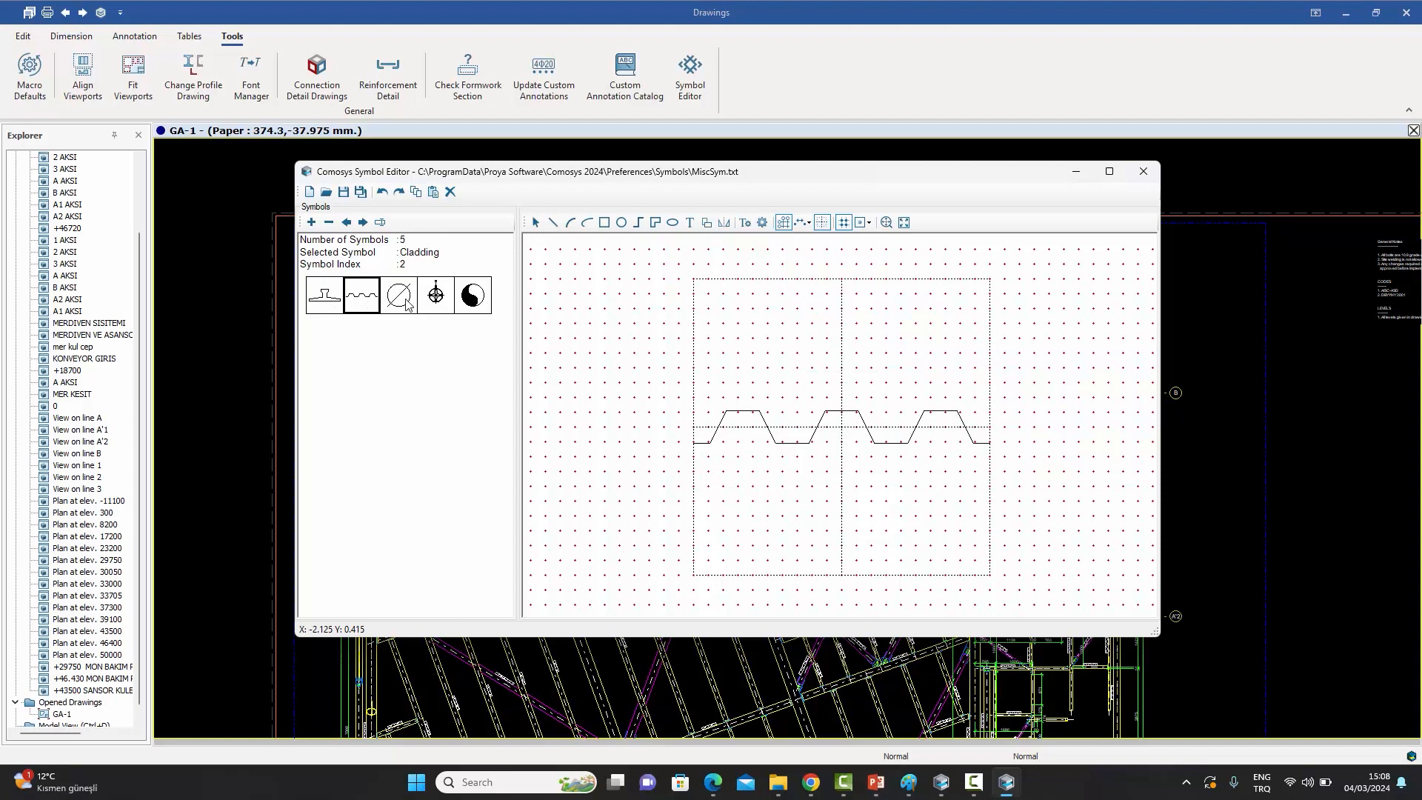
pyautogui.click(445, 304)
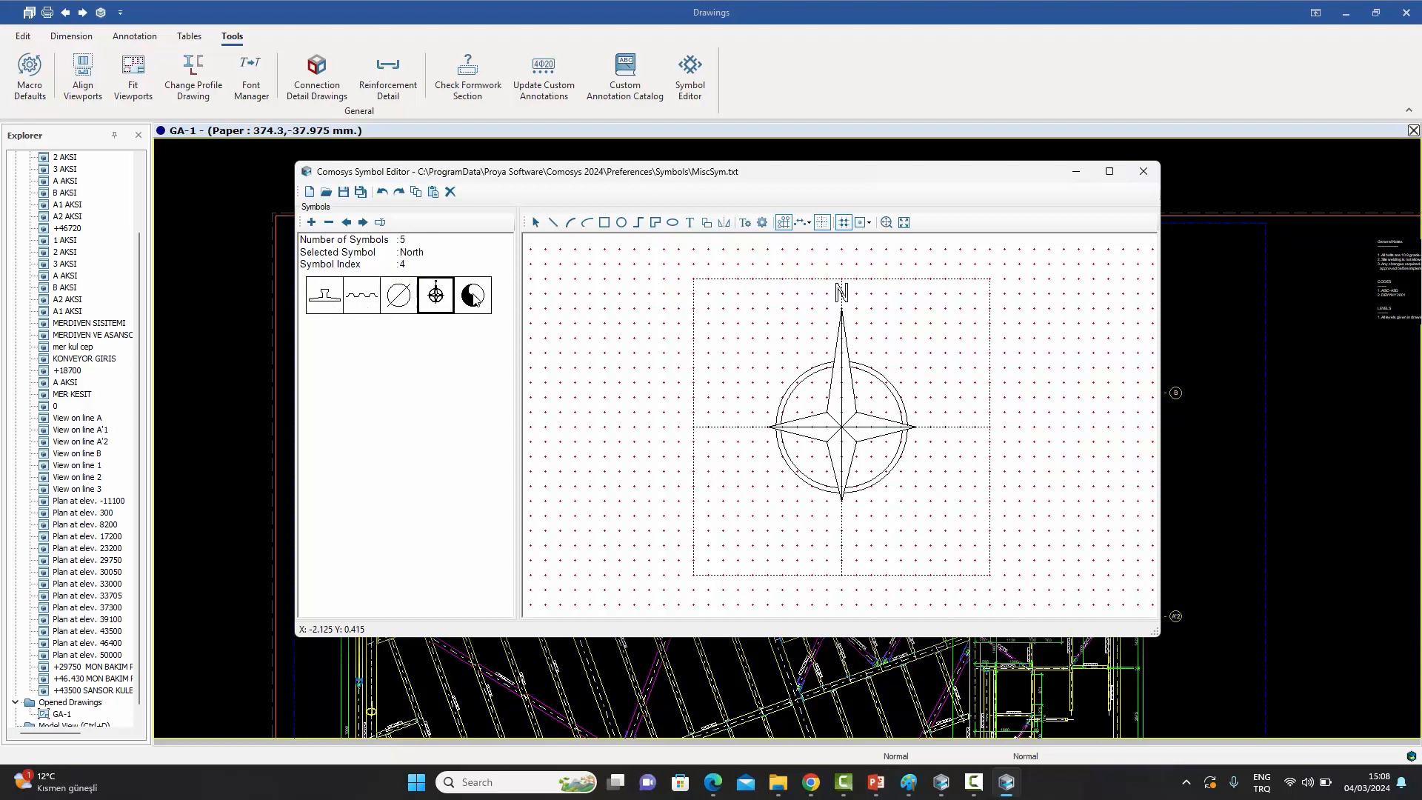
pyautogui.click(476, 299)
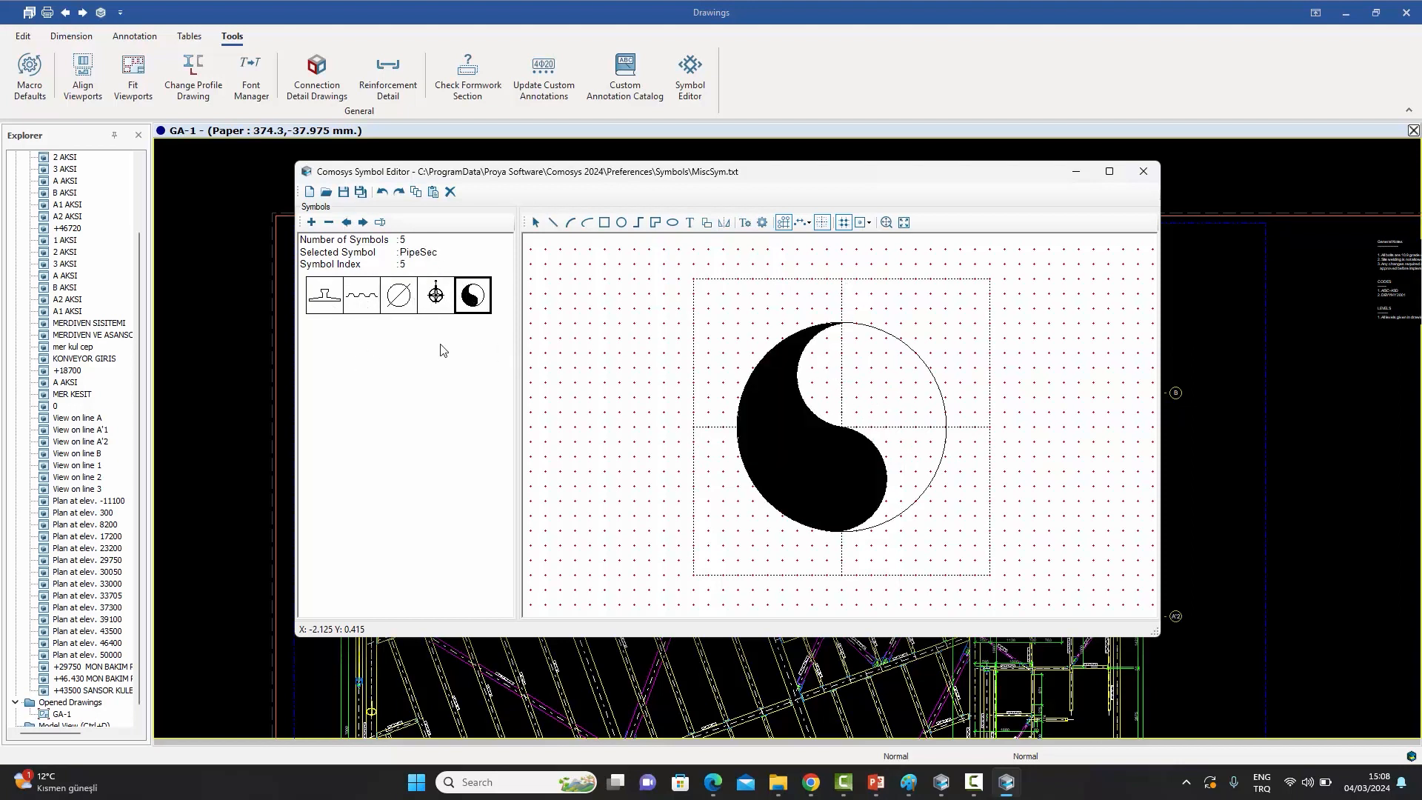
# - Load the symbol file PlateSym.txt, followed by the symbol file ProfSec.txt
pyautogui.click(326, 192)
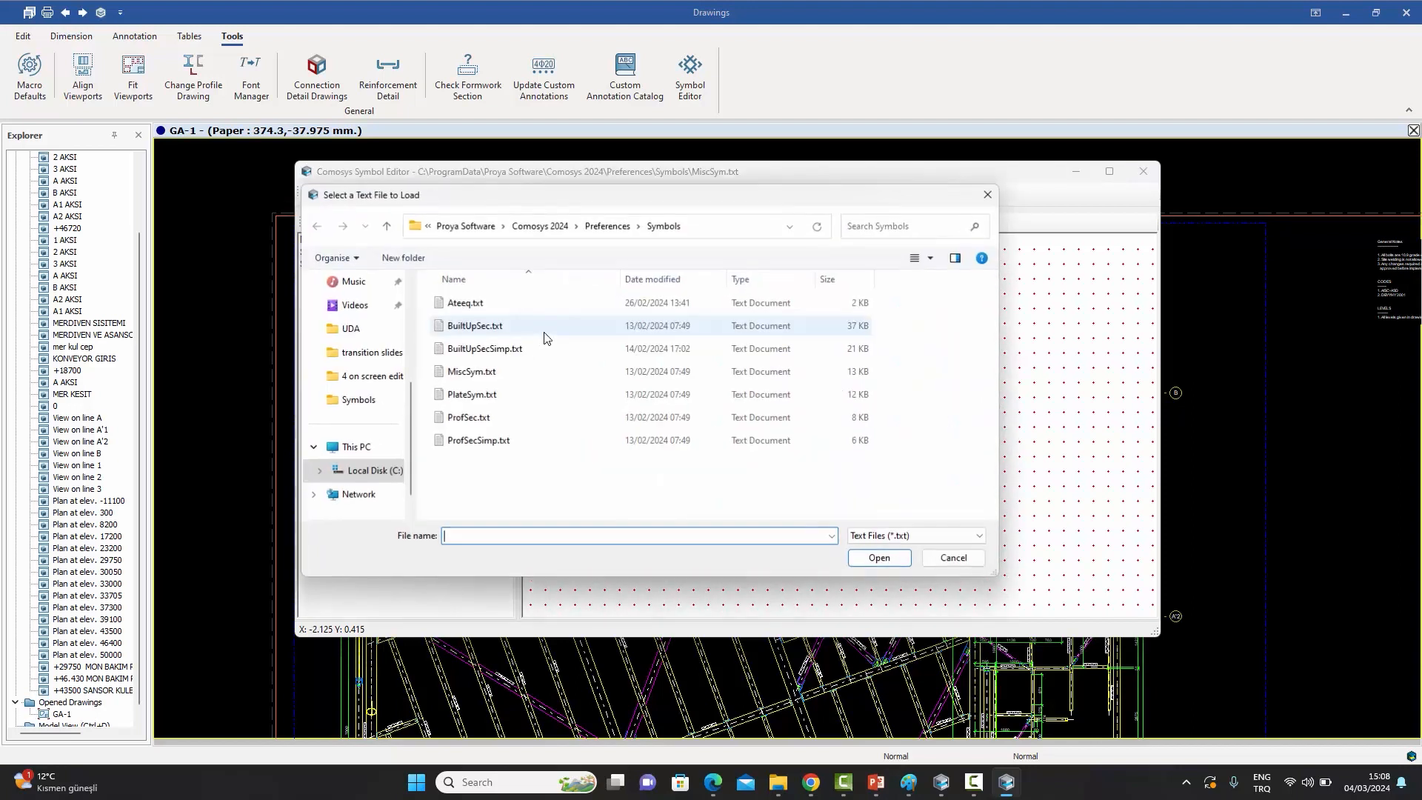
pyautogui.doubleClick(499, 395)
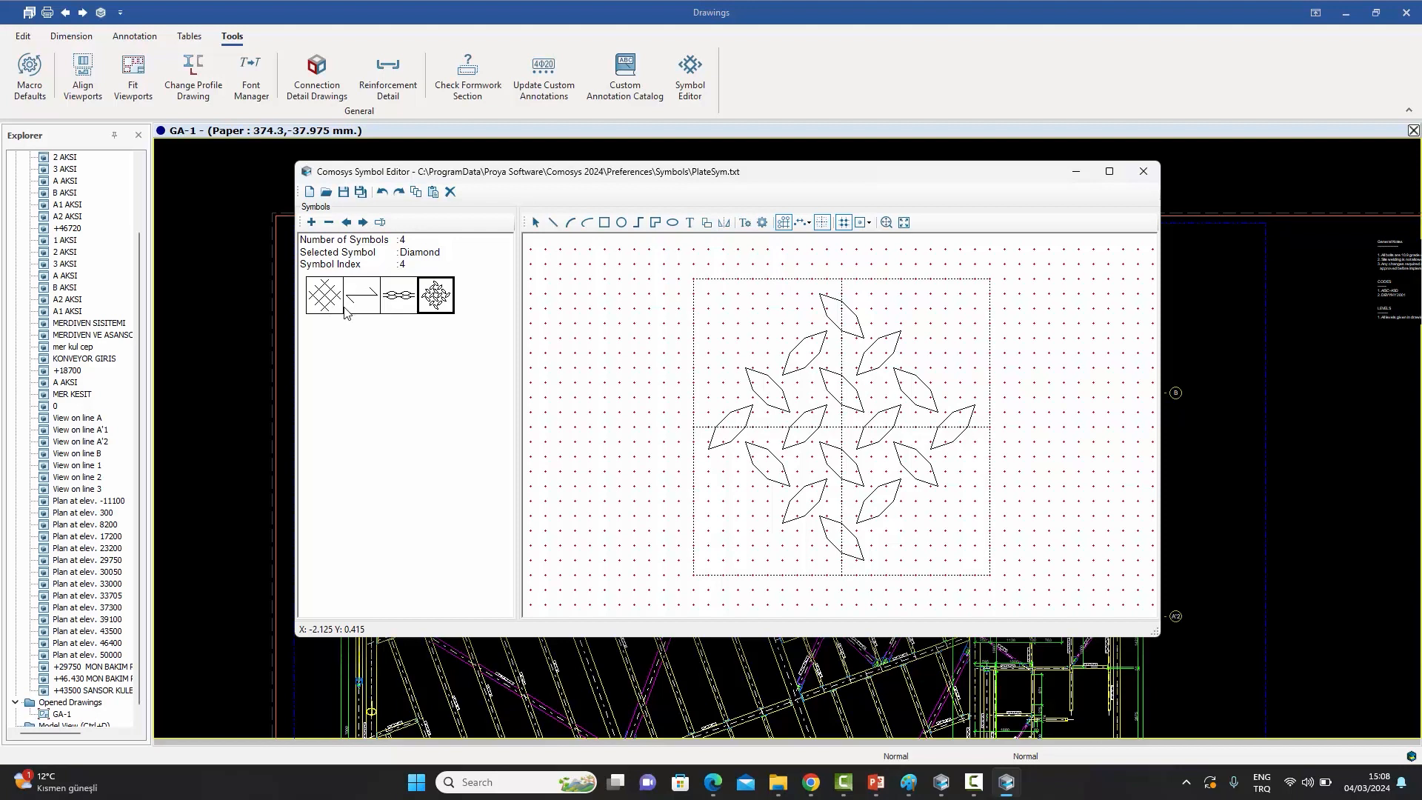
pyautogui.click(326, 193)
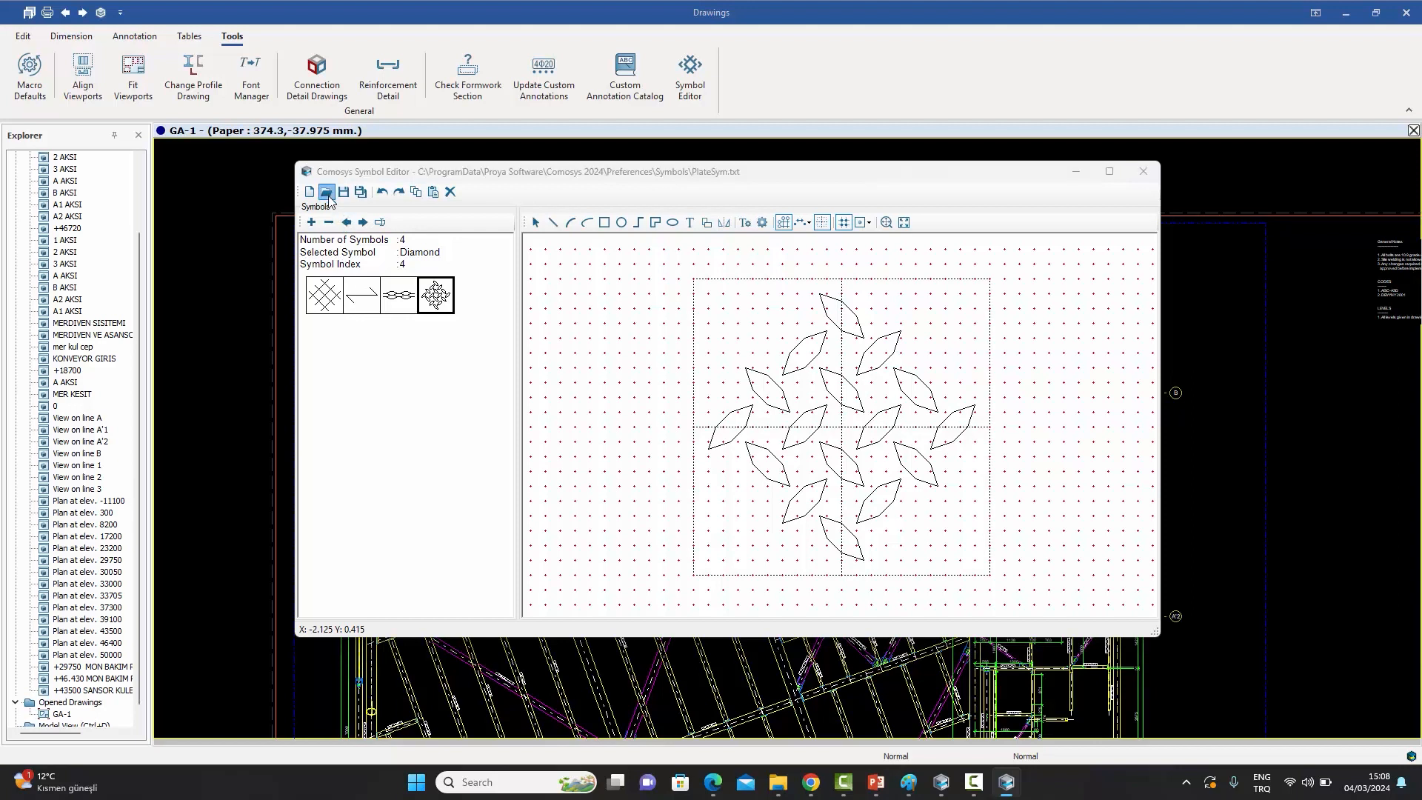
pyautogui.doubleClick(488, 419)
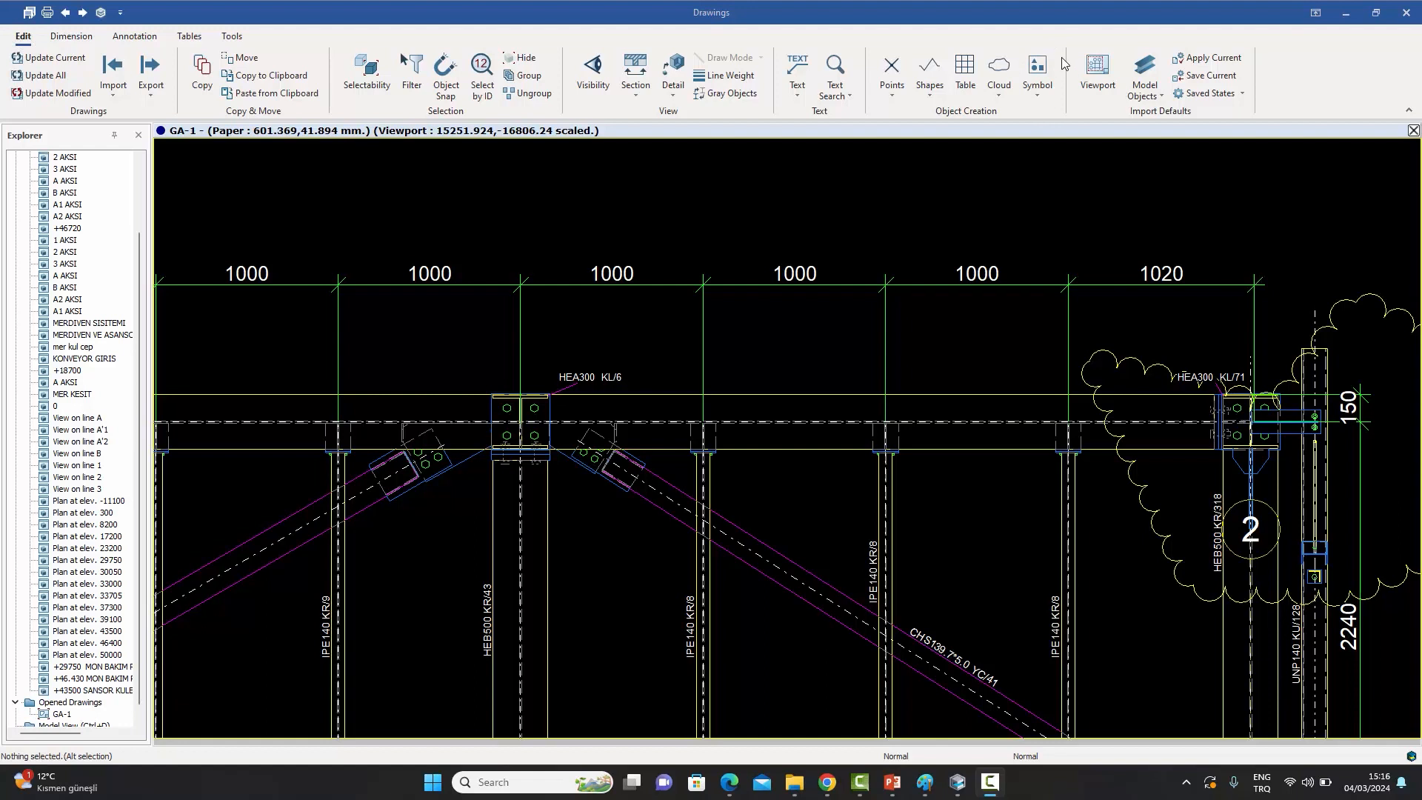
# - Place a symbol along a line in the GA-1 drawing, between two IPE140 columns above the CHS139.7*5.0 brace
pyautogui.click(1038, 98)
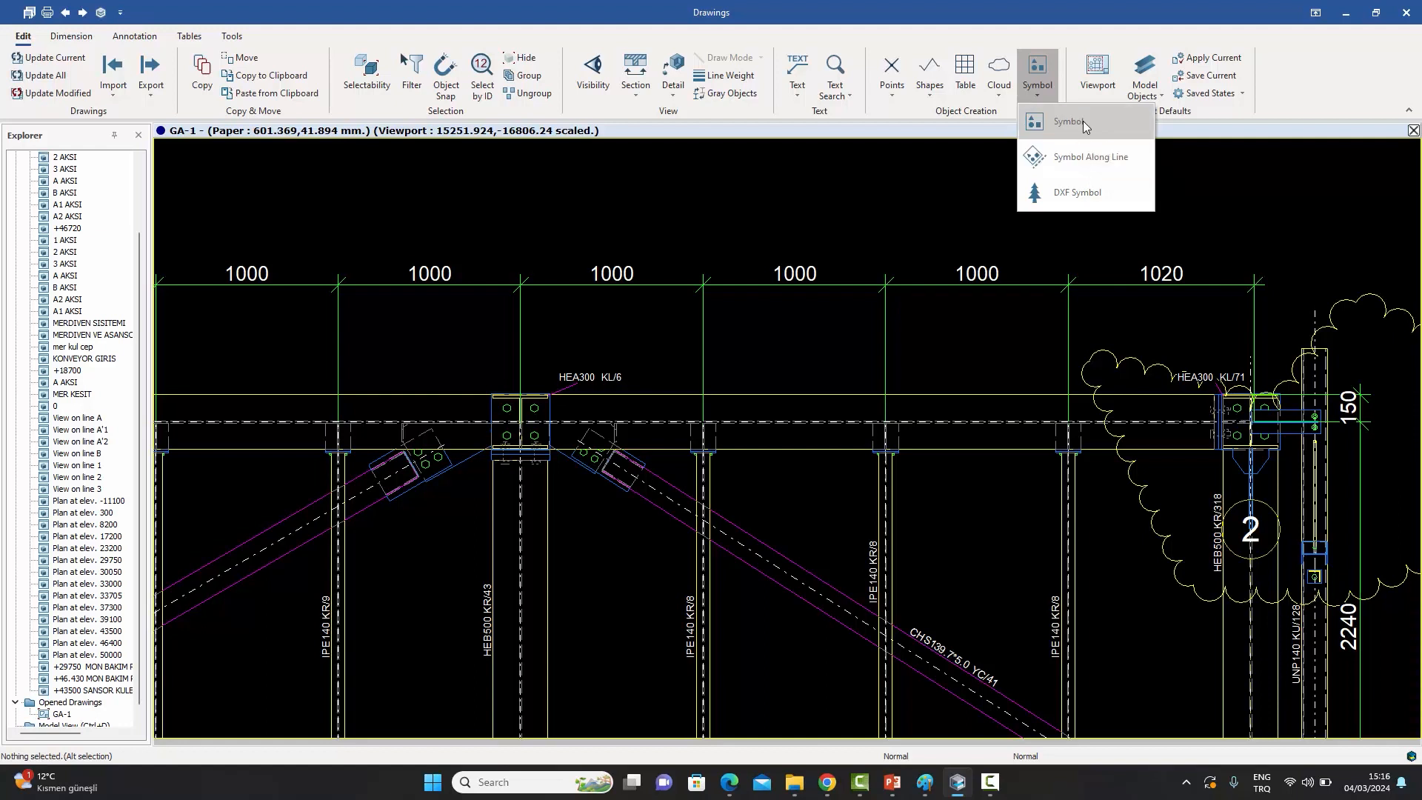
pyautogui.click(1079, 158)
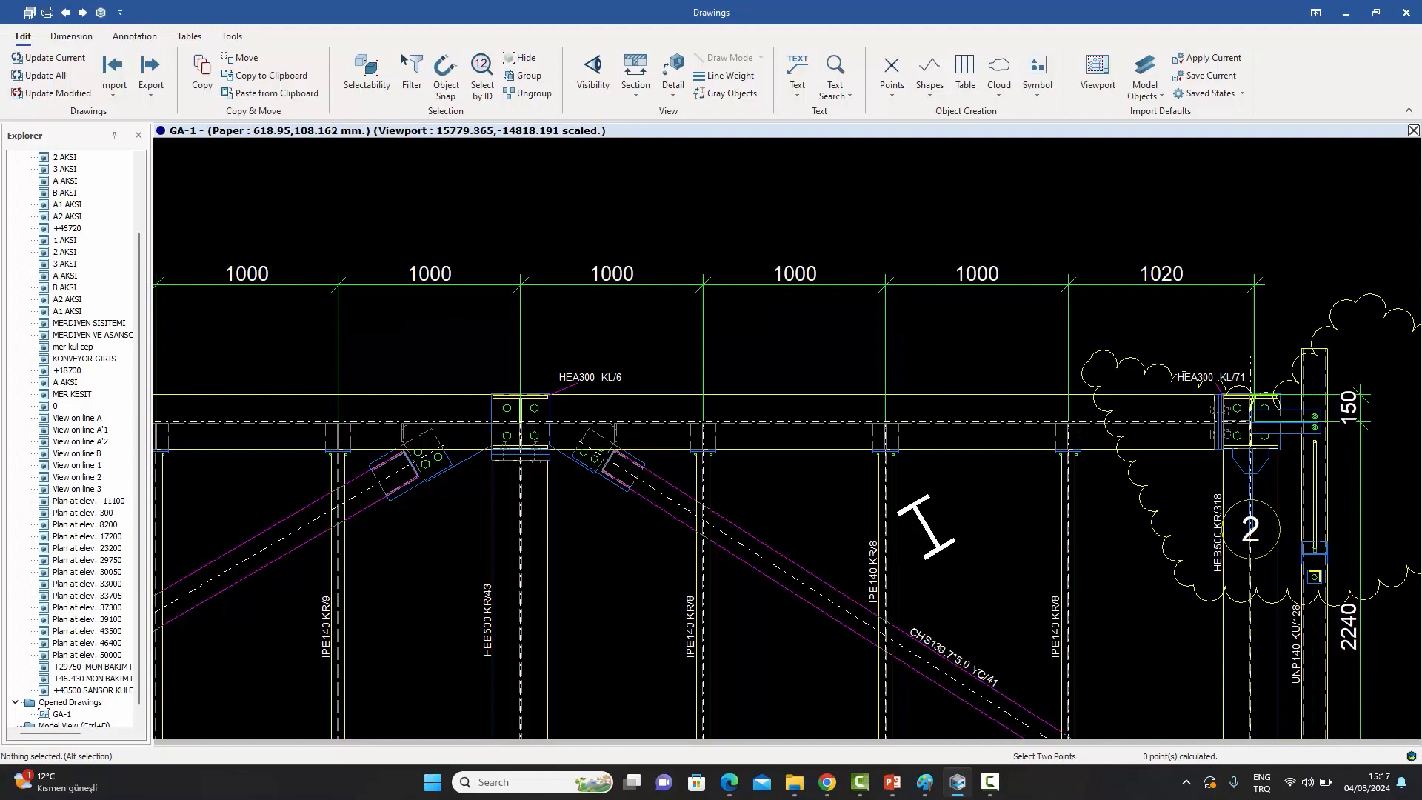
# - Change the placed profile symbol to the north arrow, index 4, from the symbol file MiscSym.txt
pyautogui.click(934, 542)
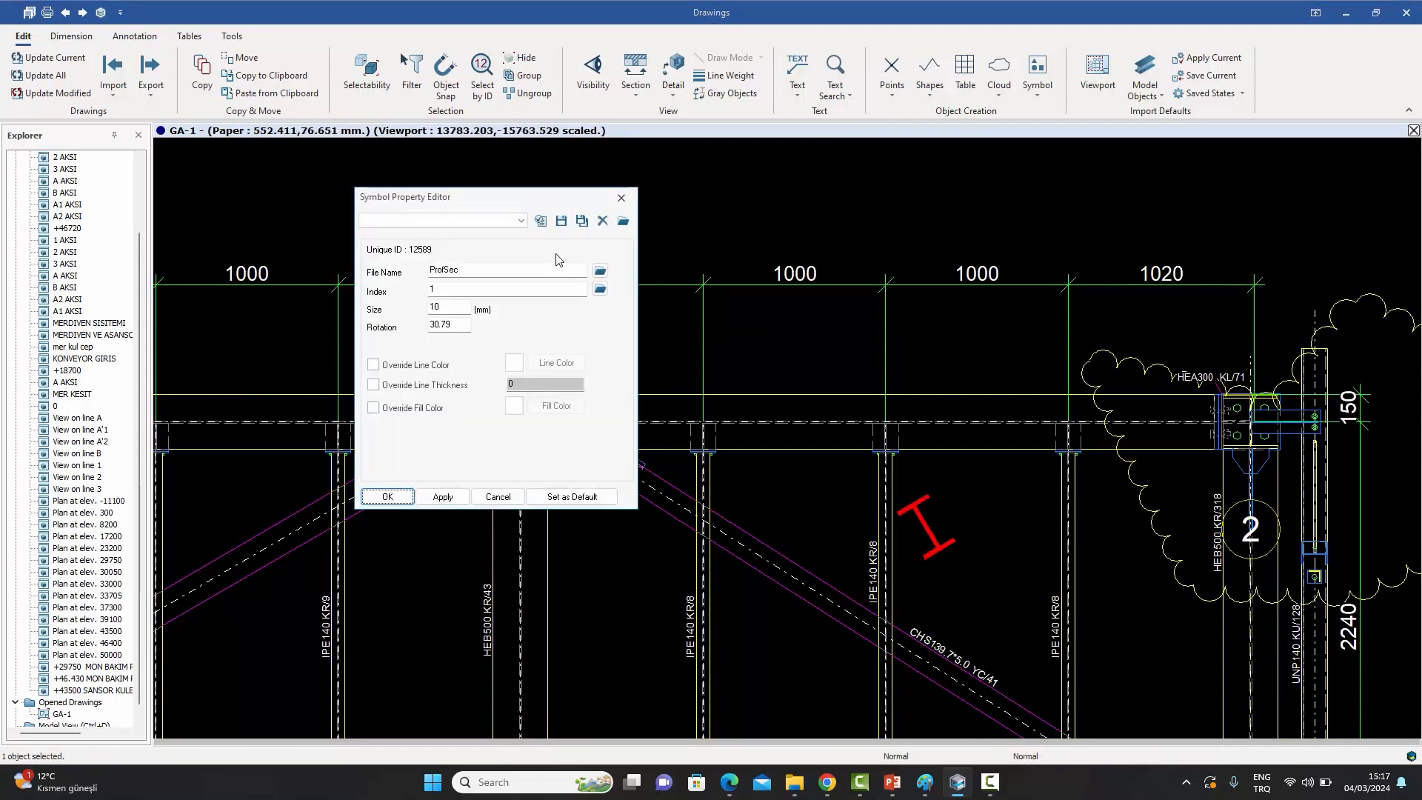
pyautogui.moveTo(483, 205); pyautogui.dragTo(361, 183)
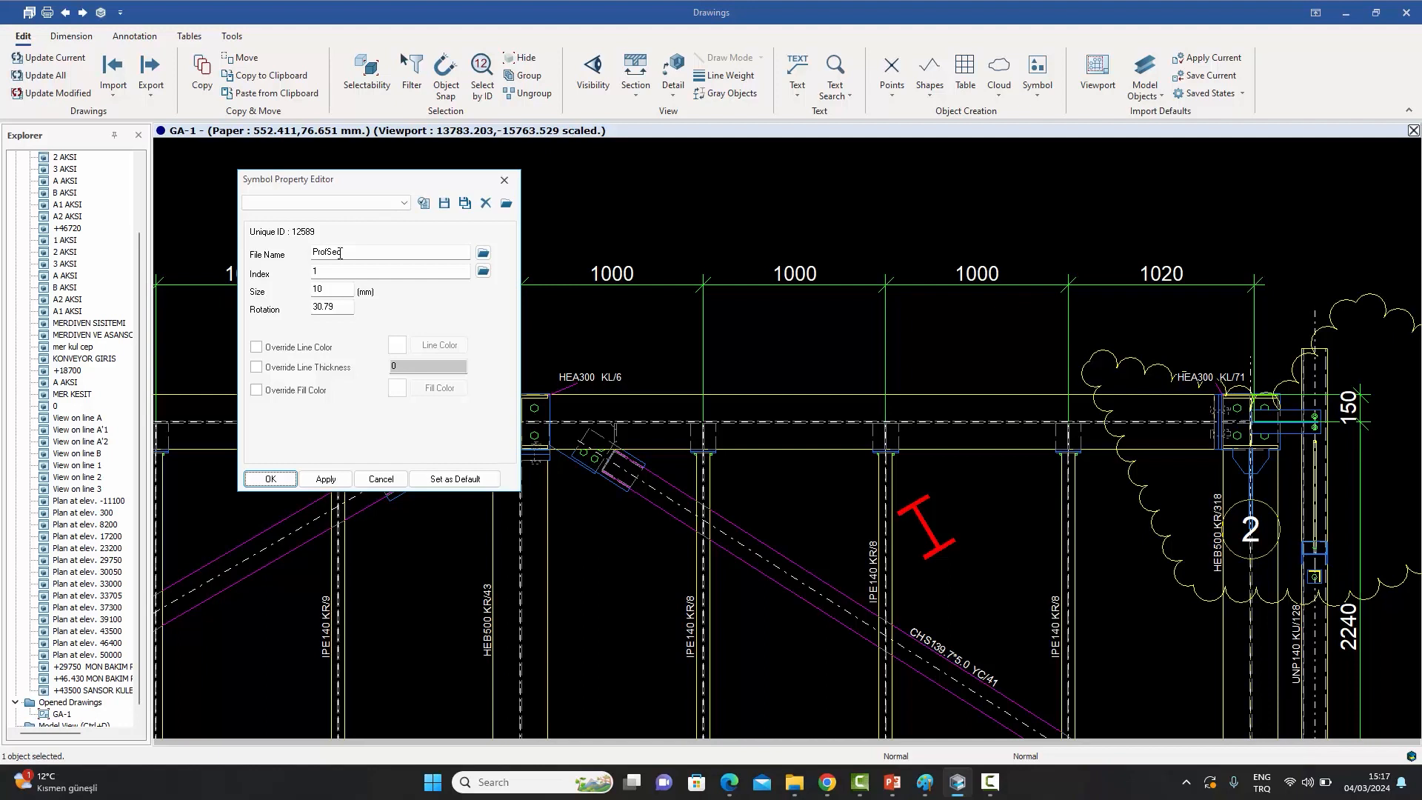
pyautogui.click(482, 253)
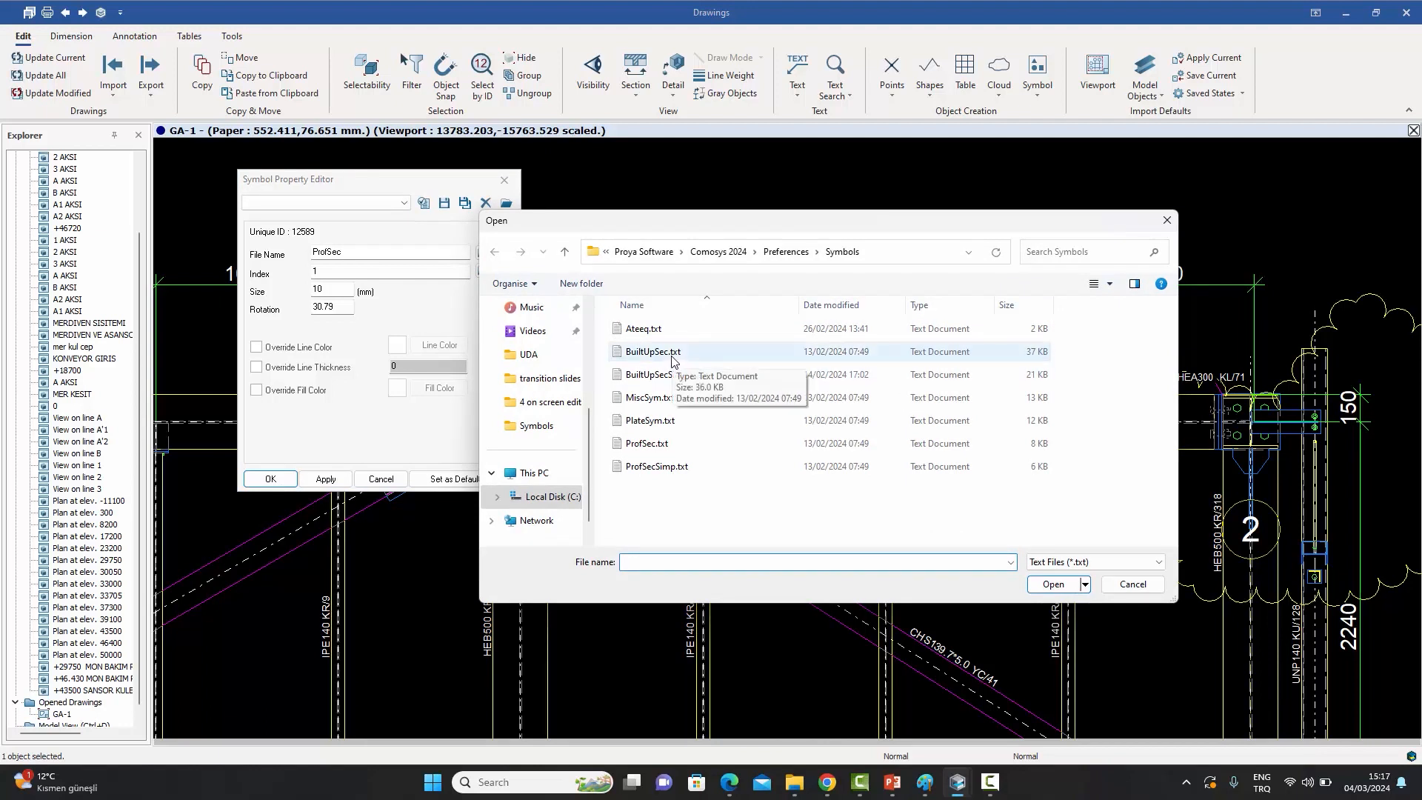
pyautogui.doubleClick(658, 404)
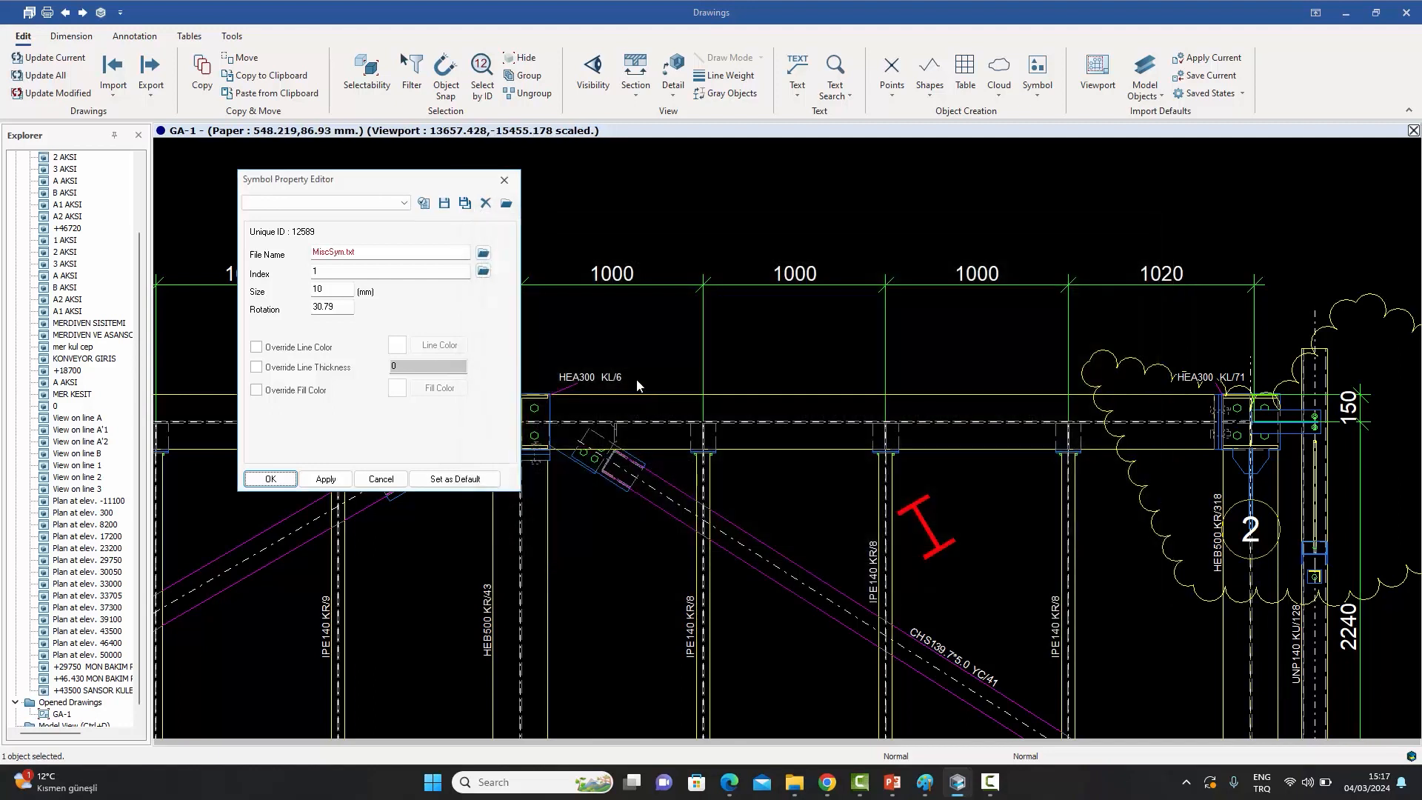
pyautogui.click(487, 273)
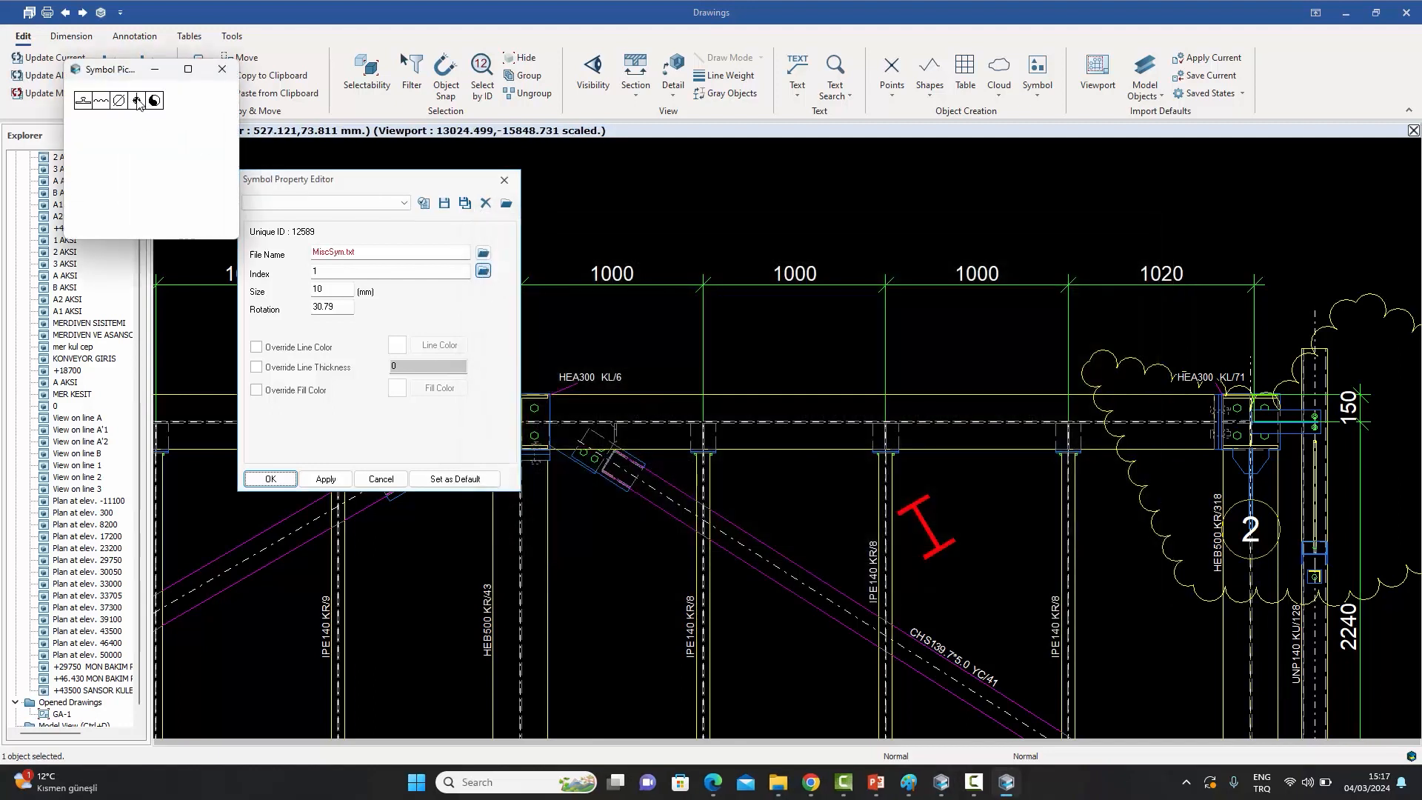
pyautogui.click(138, 103)
pyautogui.click(269, 480)
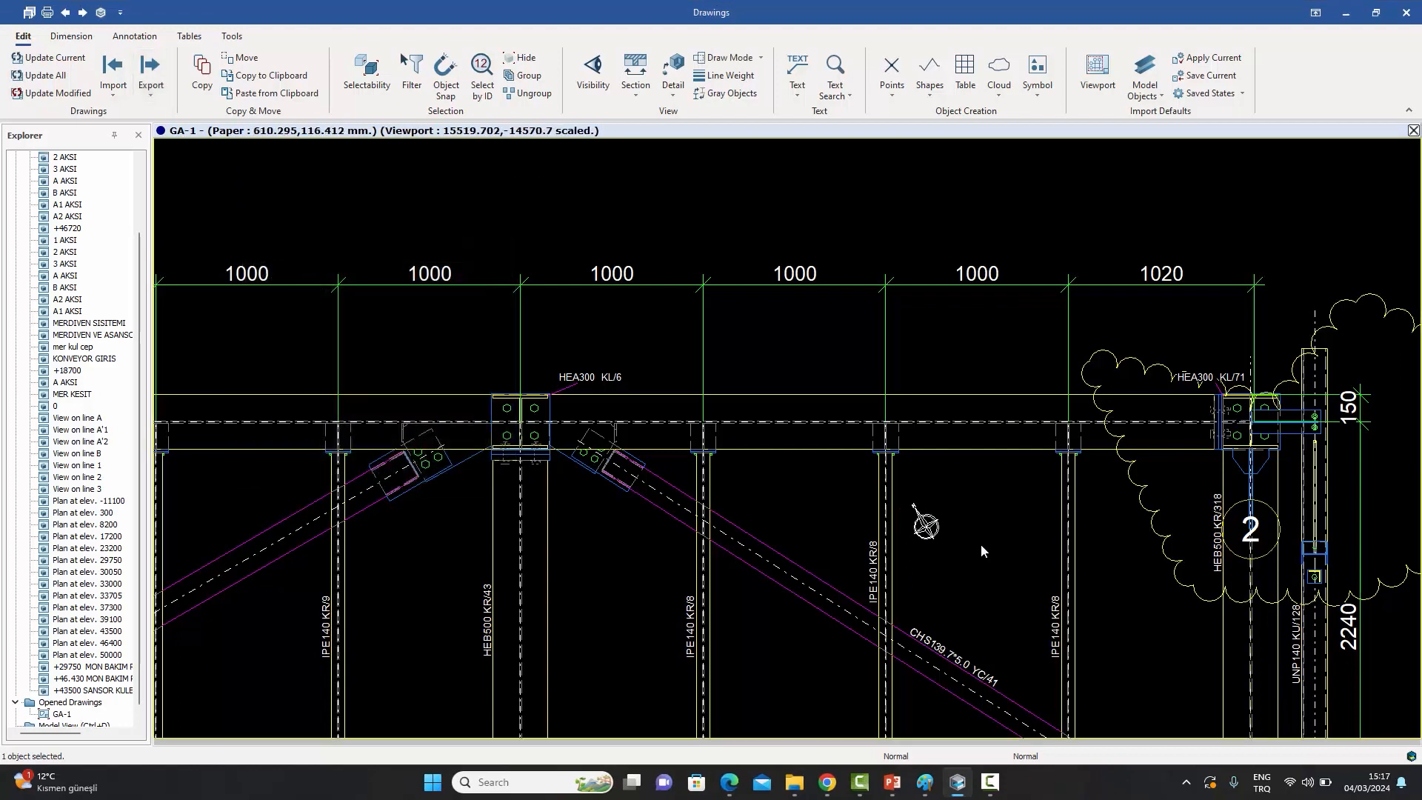
# - Set the north arrow symbol's size to 20 mm
pyautogui.scroll(8, 922, 522)
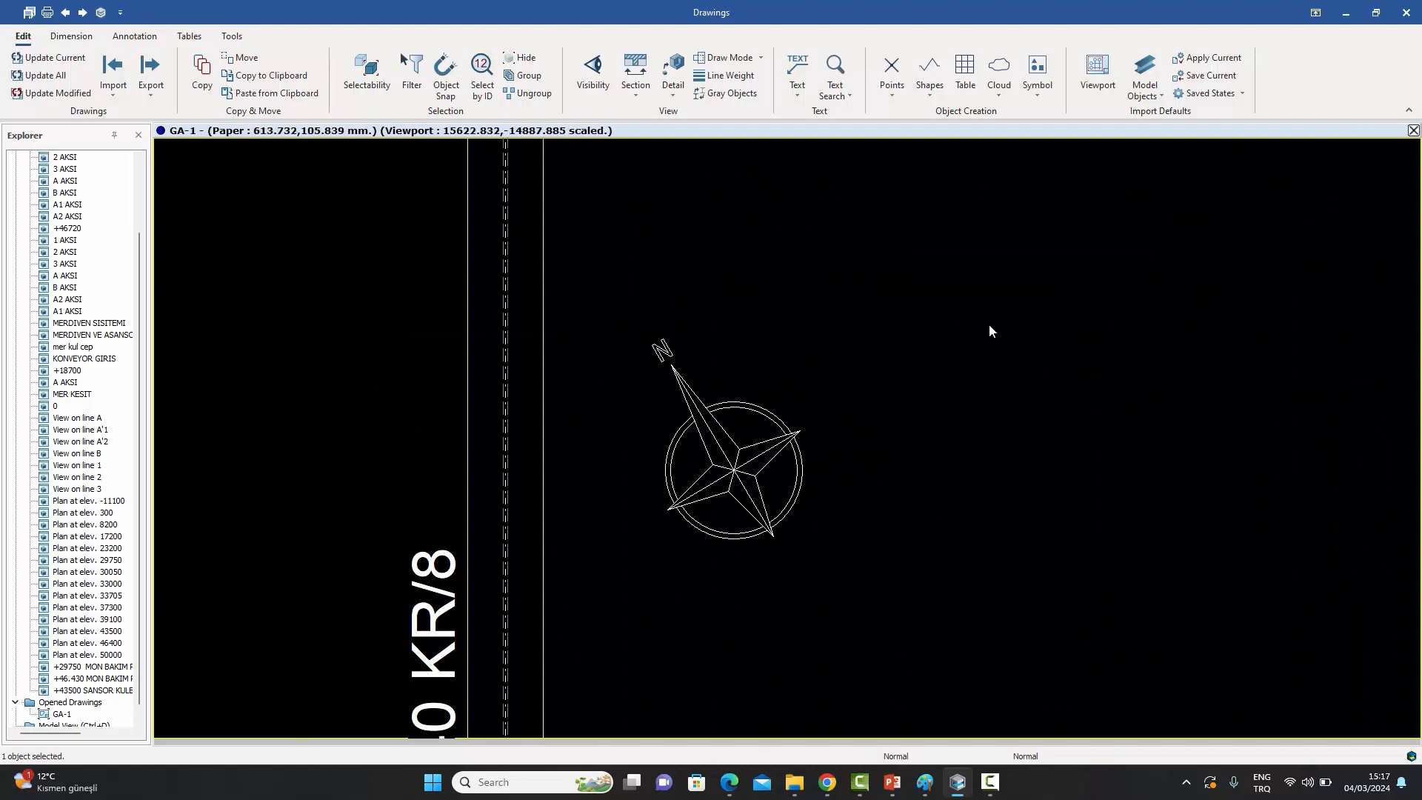
pyautogui.scroll(-5, 782, 437)
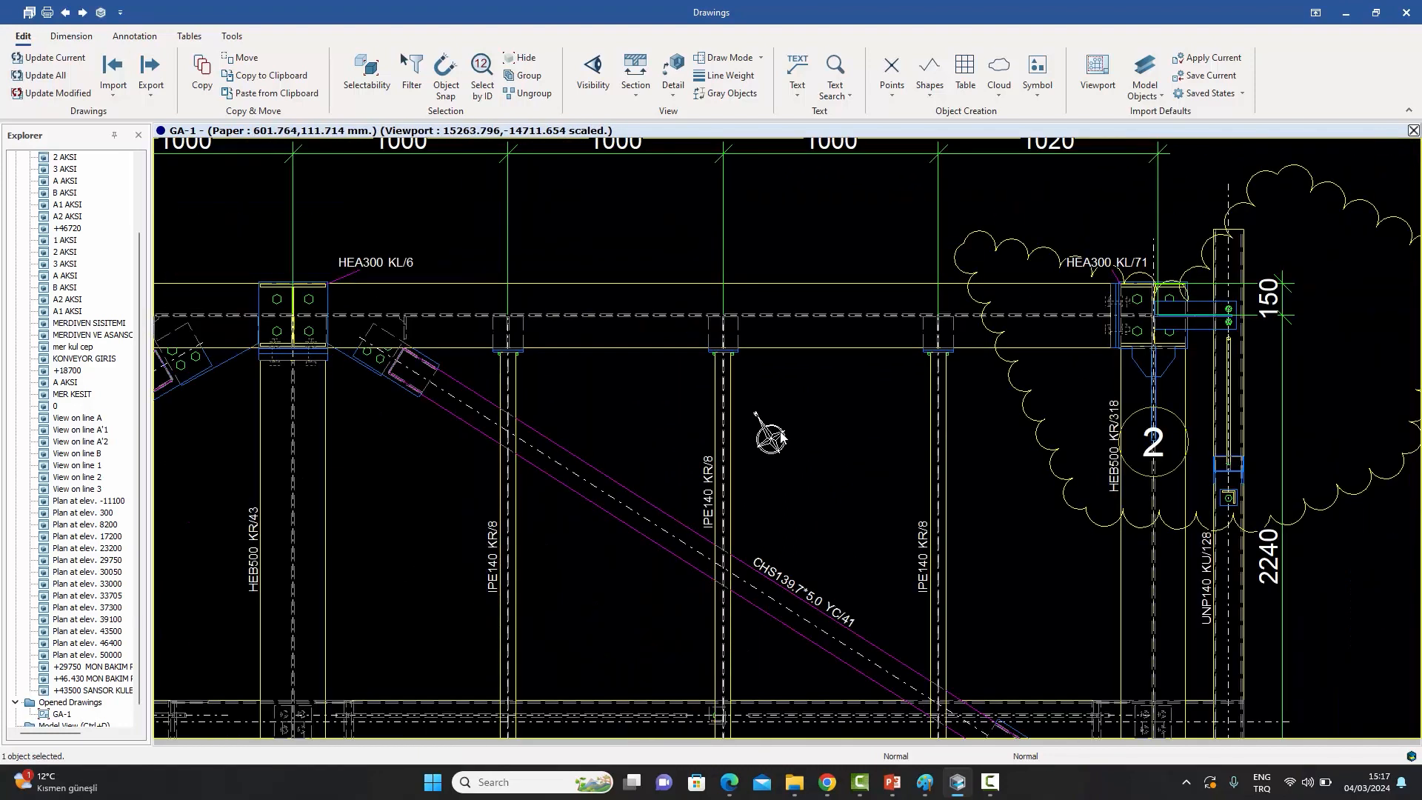
pyautogui.doubleClick(777, 437)
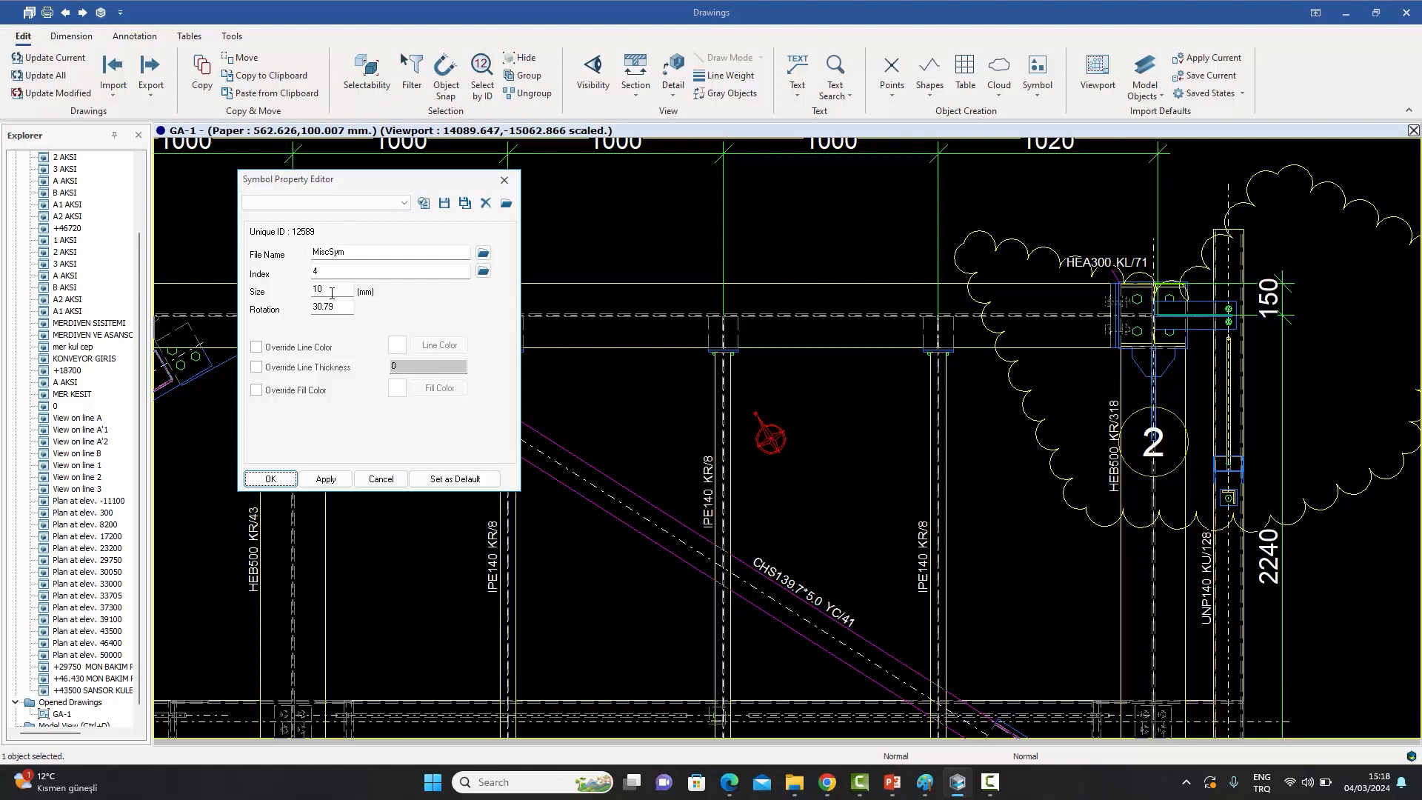
pyautogui.doubleClick(332, 293)
pyautogui.write('2')
pyautogui.click(271, 478)
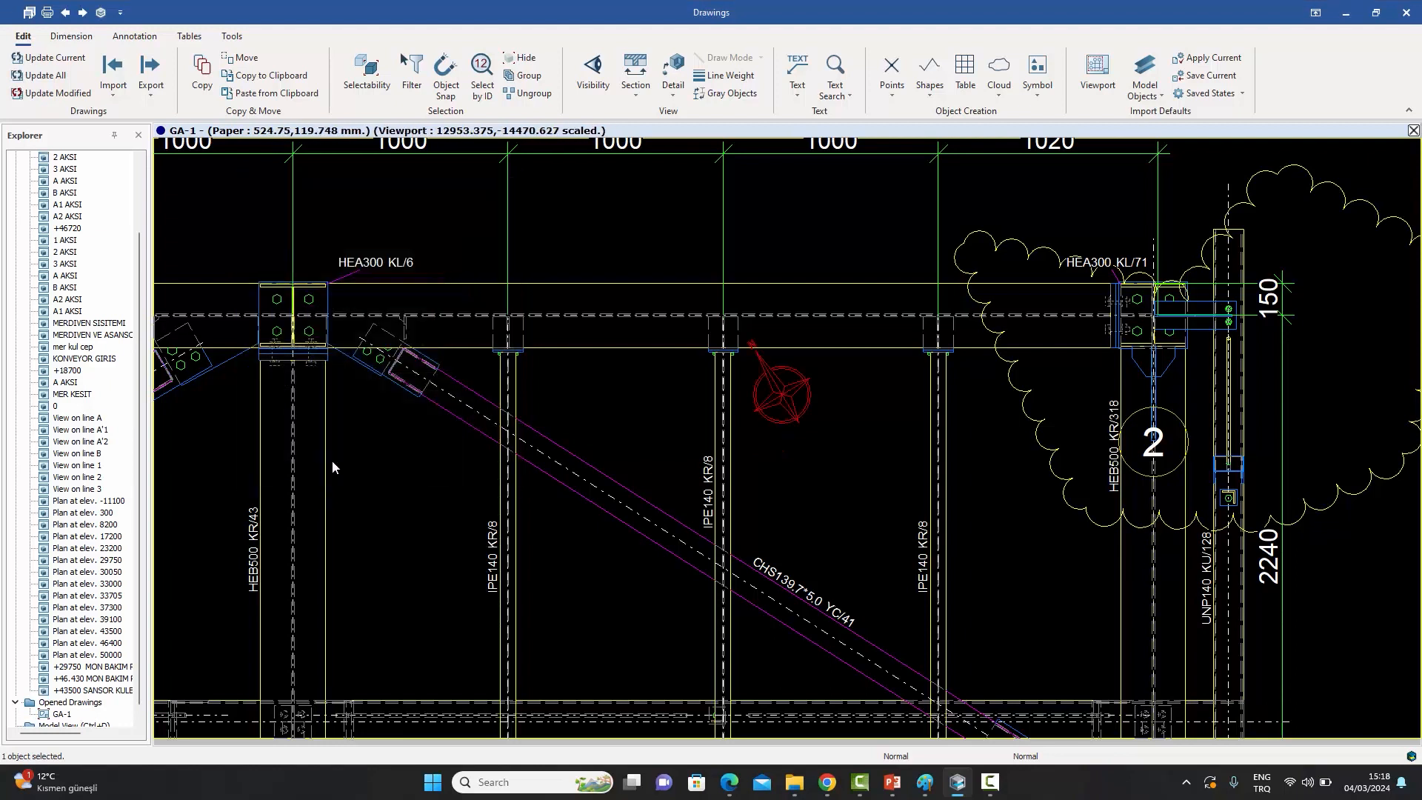
# - Set the north arrow symbol's rotation to 0 and apply it
pyautogui.scroll(-3, 852, 489)
pyautogui.moveTo(837, 485); pyautogui.dragTo(844, 485)
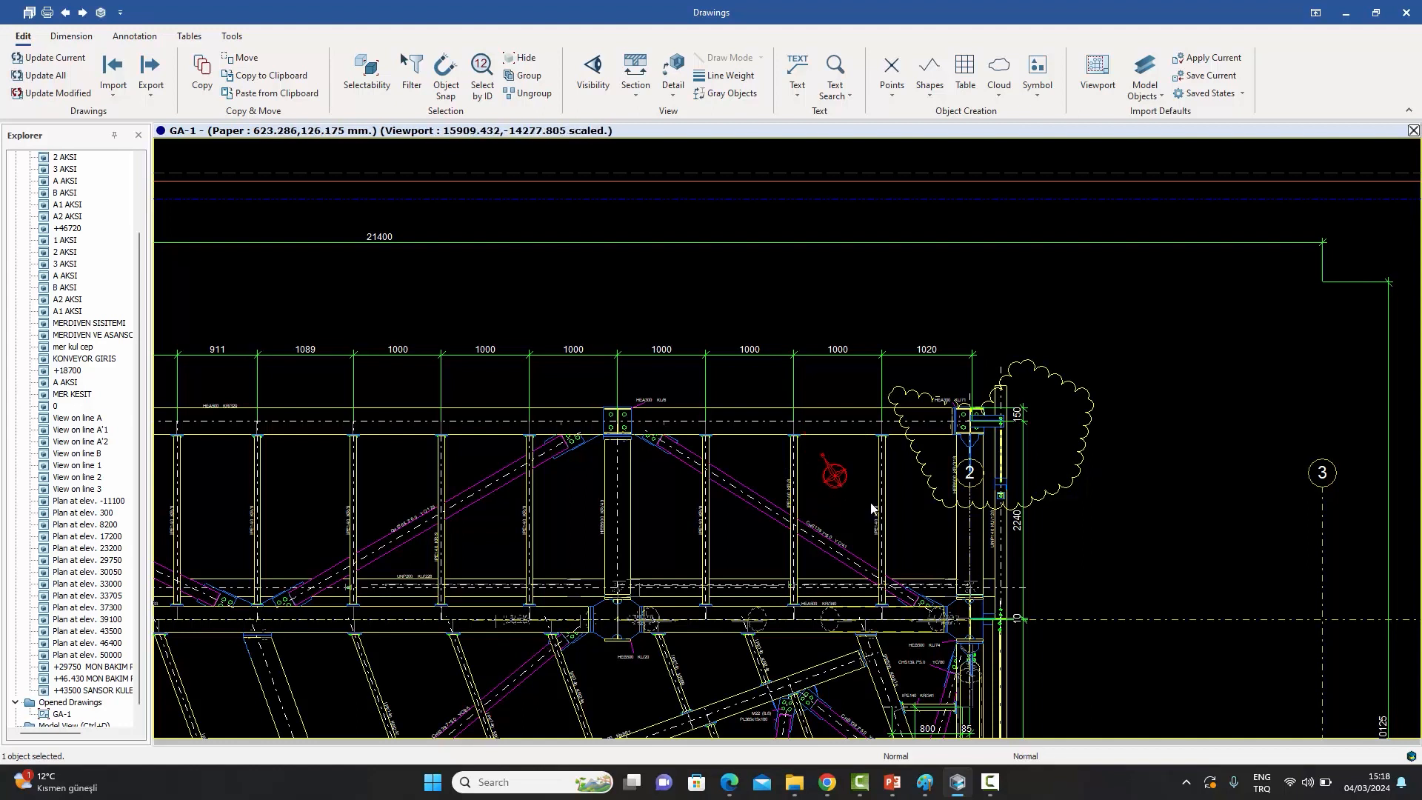
pyautogui.scroll(2, 871, 509)
pyautogui.doubleClick(824, 463)
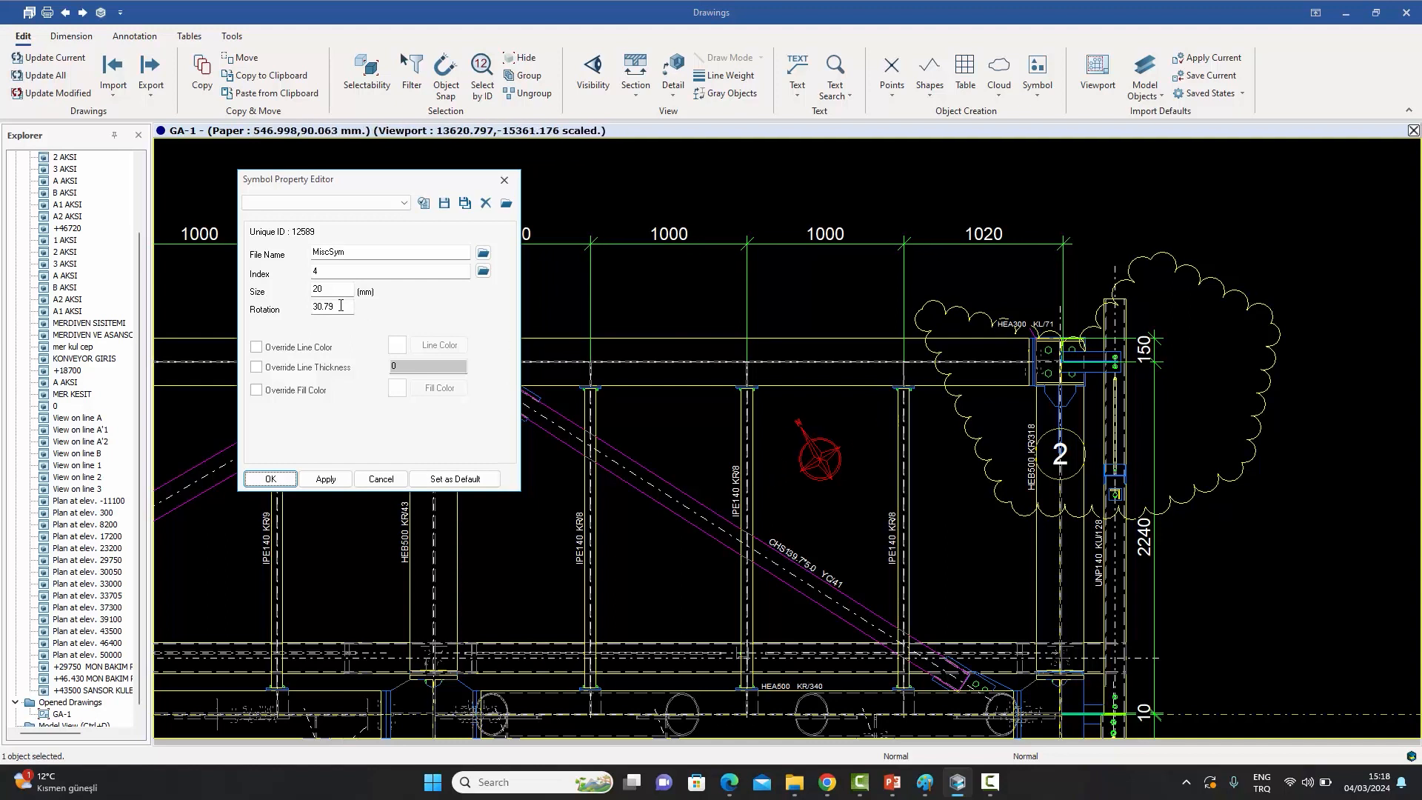
pyautogui.doubleClick(318, 307)
pyautogui.write('0')
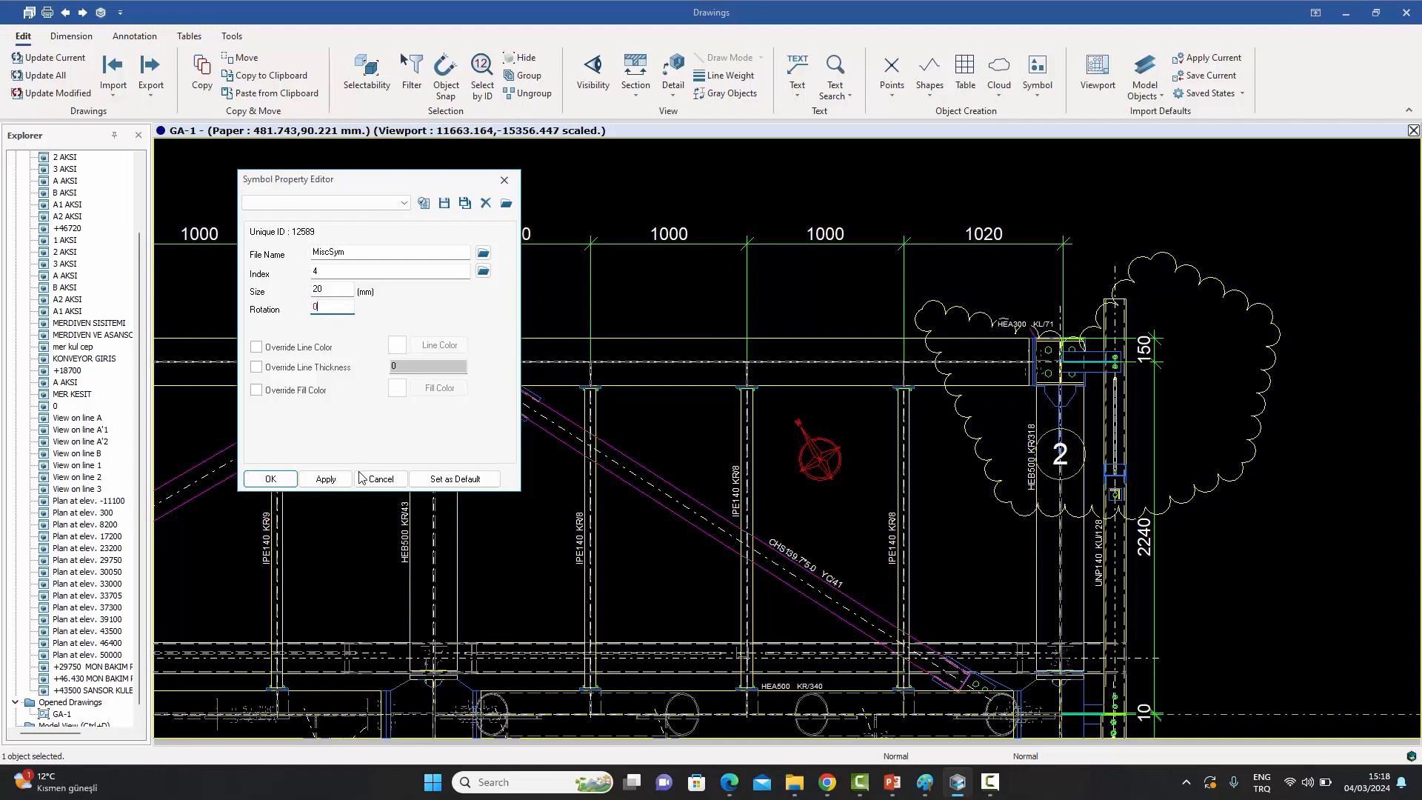
pyautogui.click(326, 479)
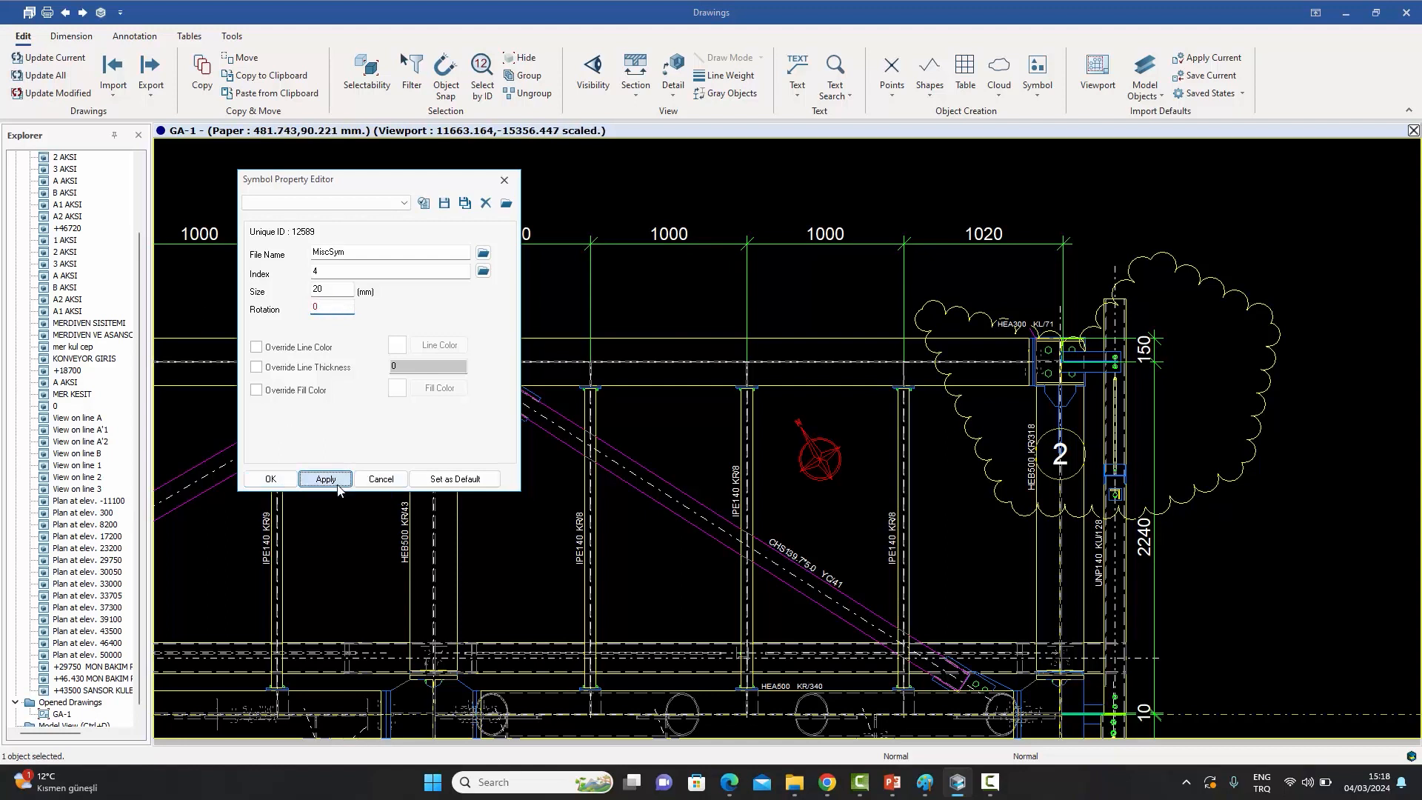
# - Accept the north arrow's properties and move the symbol slightly up and to the left between the two IPE140 columns
pyautogui.click(273, 481)
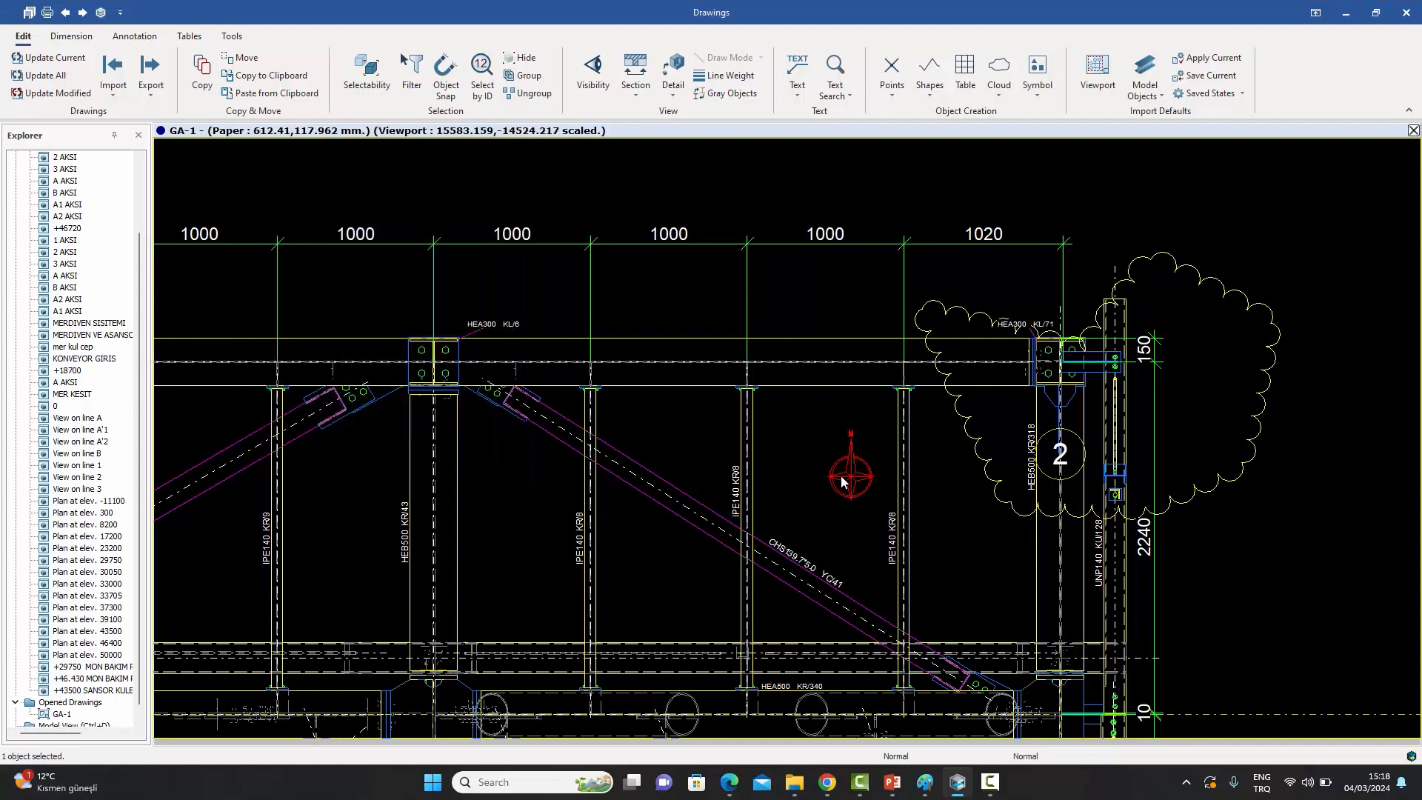
pyautogui.moveTo(847, 481); pyautogui.dragTo(812, 452)
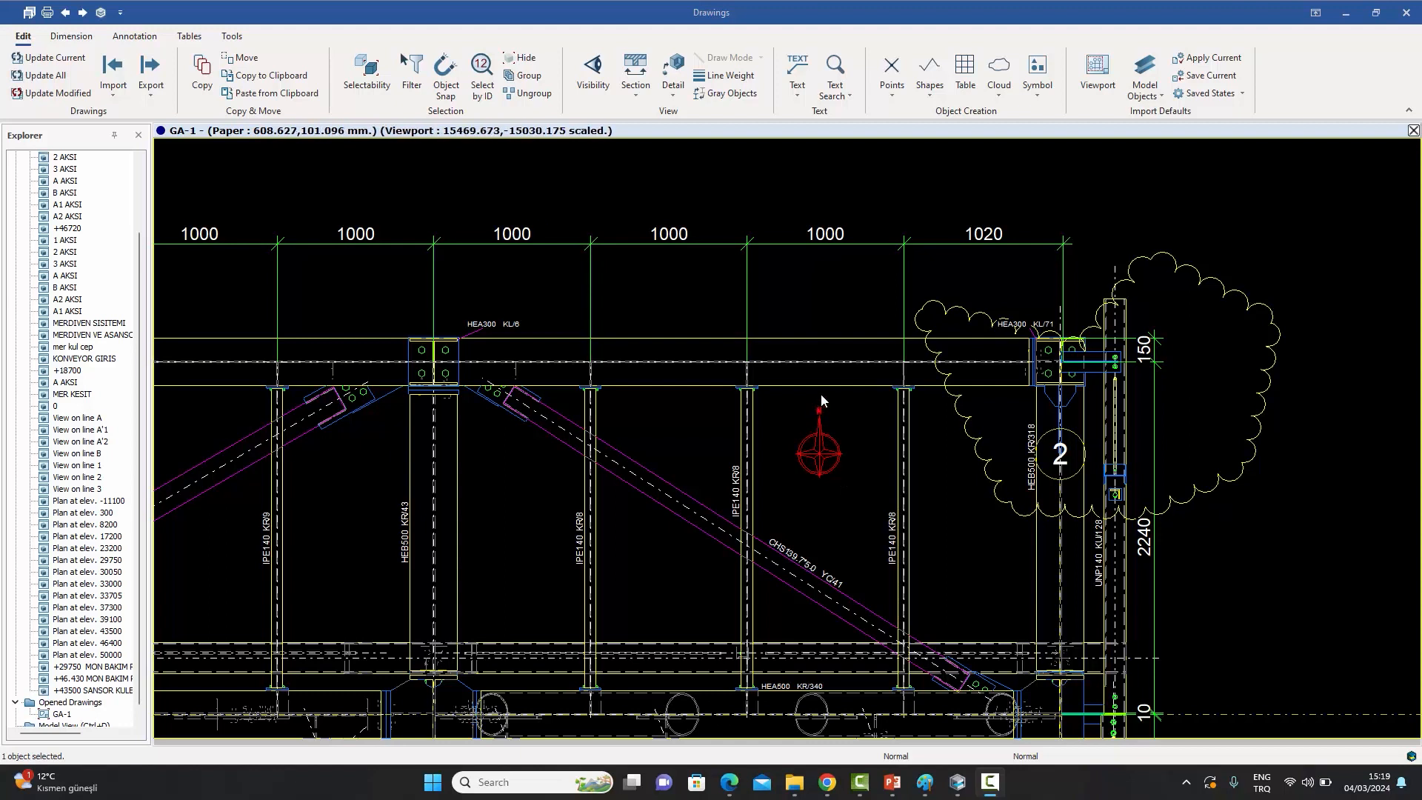
# - Place a horizontal text with leader pointing at the top of the IPE140 column left of the north arrow's bay
pyautogui.click(798, 96)
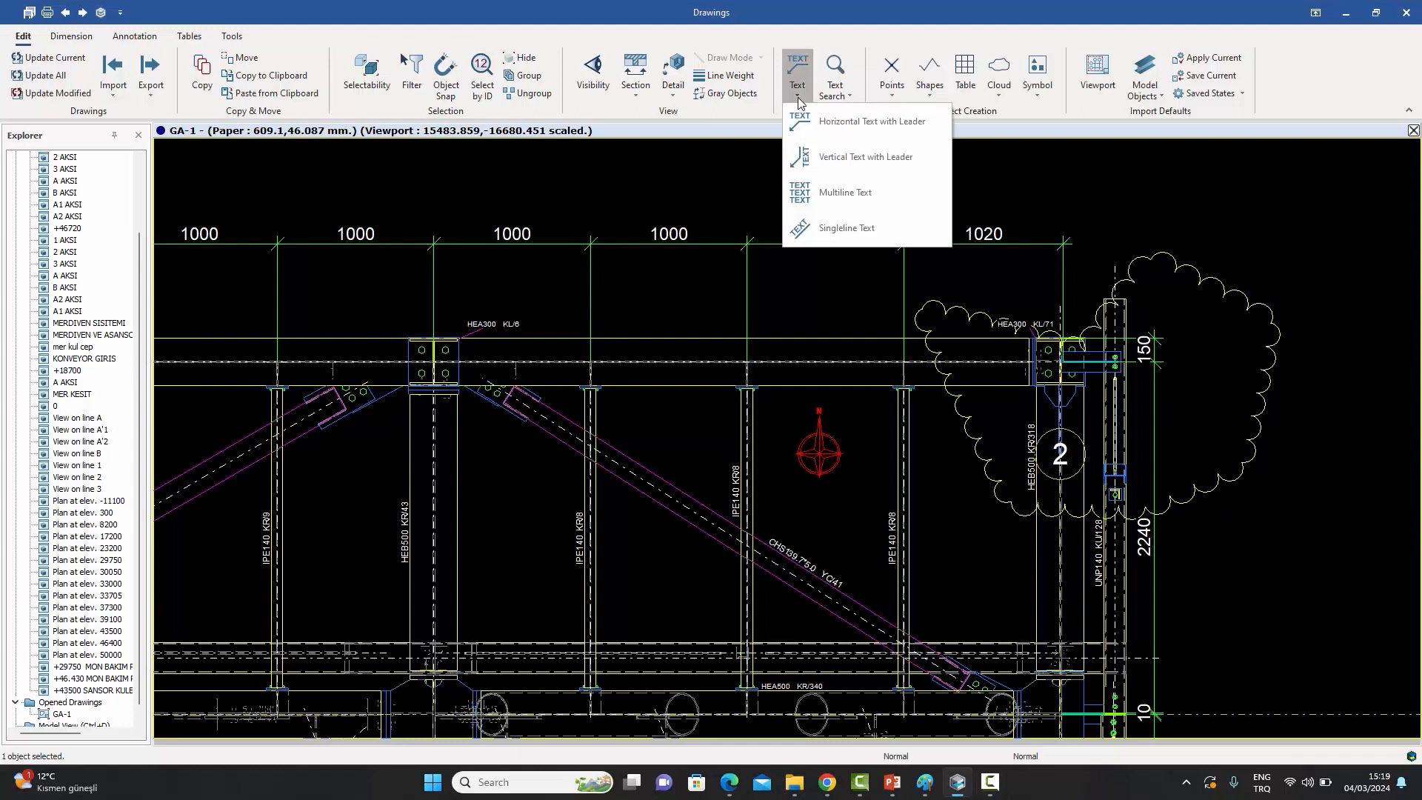
pyautogui.click(903, 138)
pyautogui.click(592, 383)
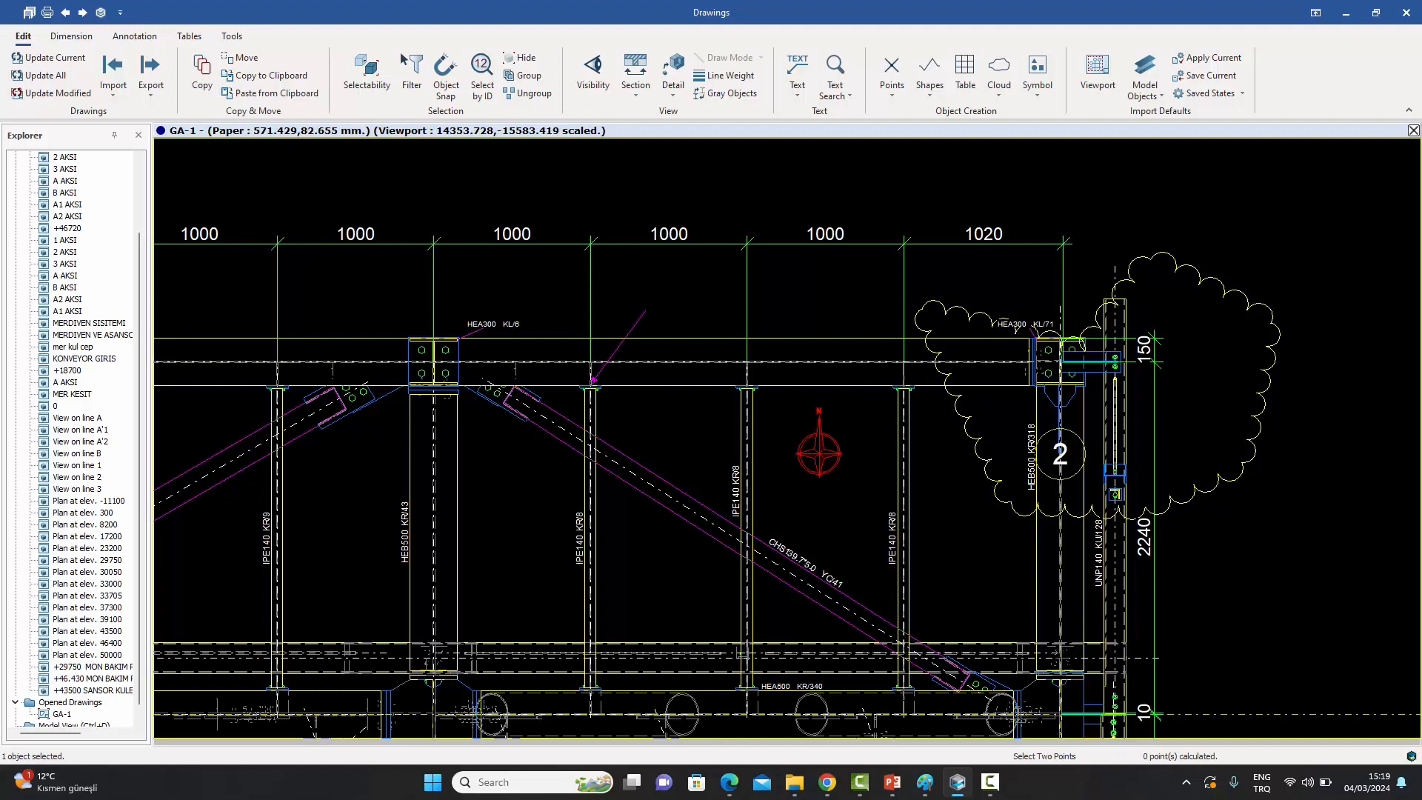
pyautogui.click(646, 299)
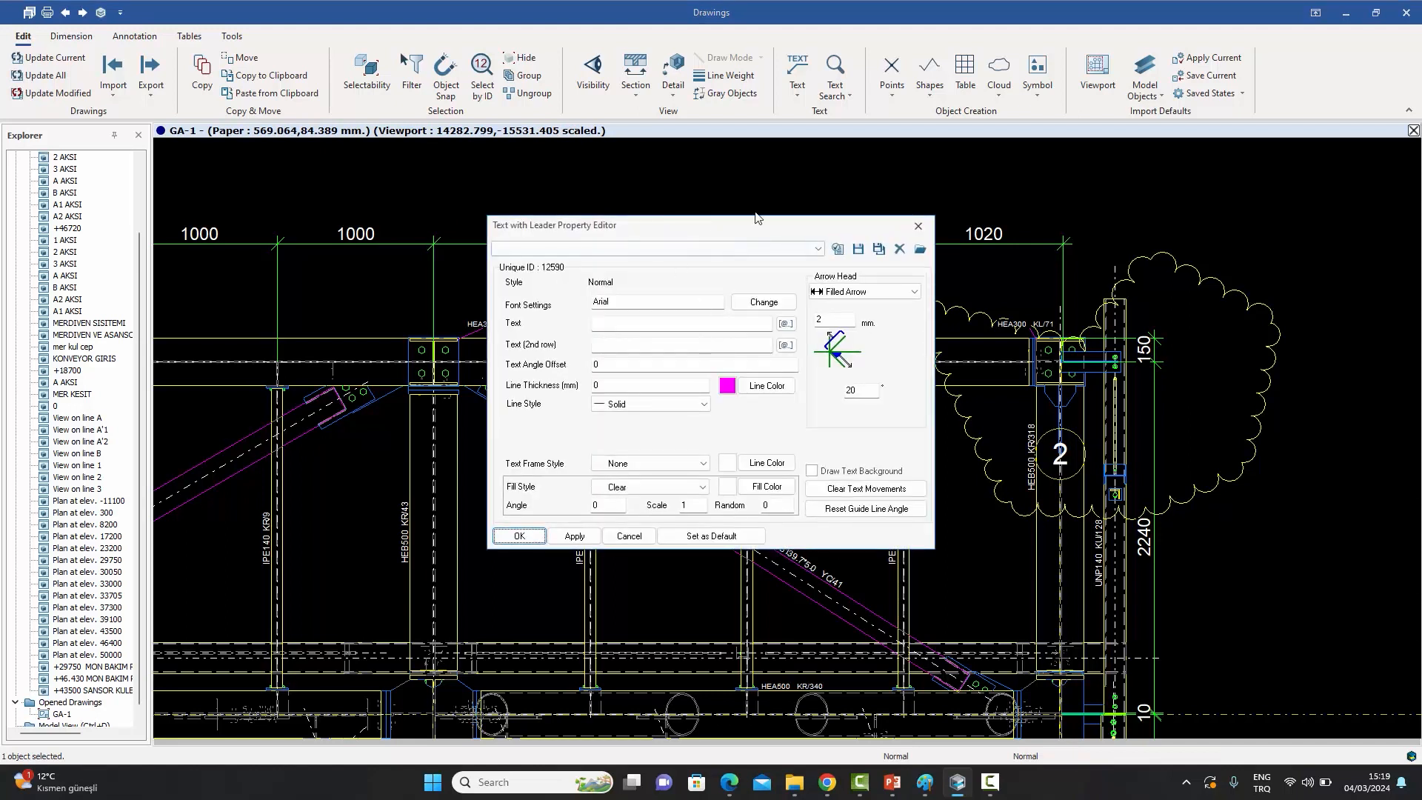
# - Enter "This is the symbol" as the first-row text of the leader note
pyautogui.moveTo(755, 217); pyautogui.dragTo(988, 211)
pyautogui.click(851, 317)
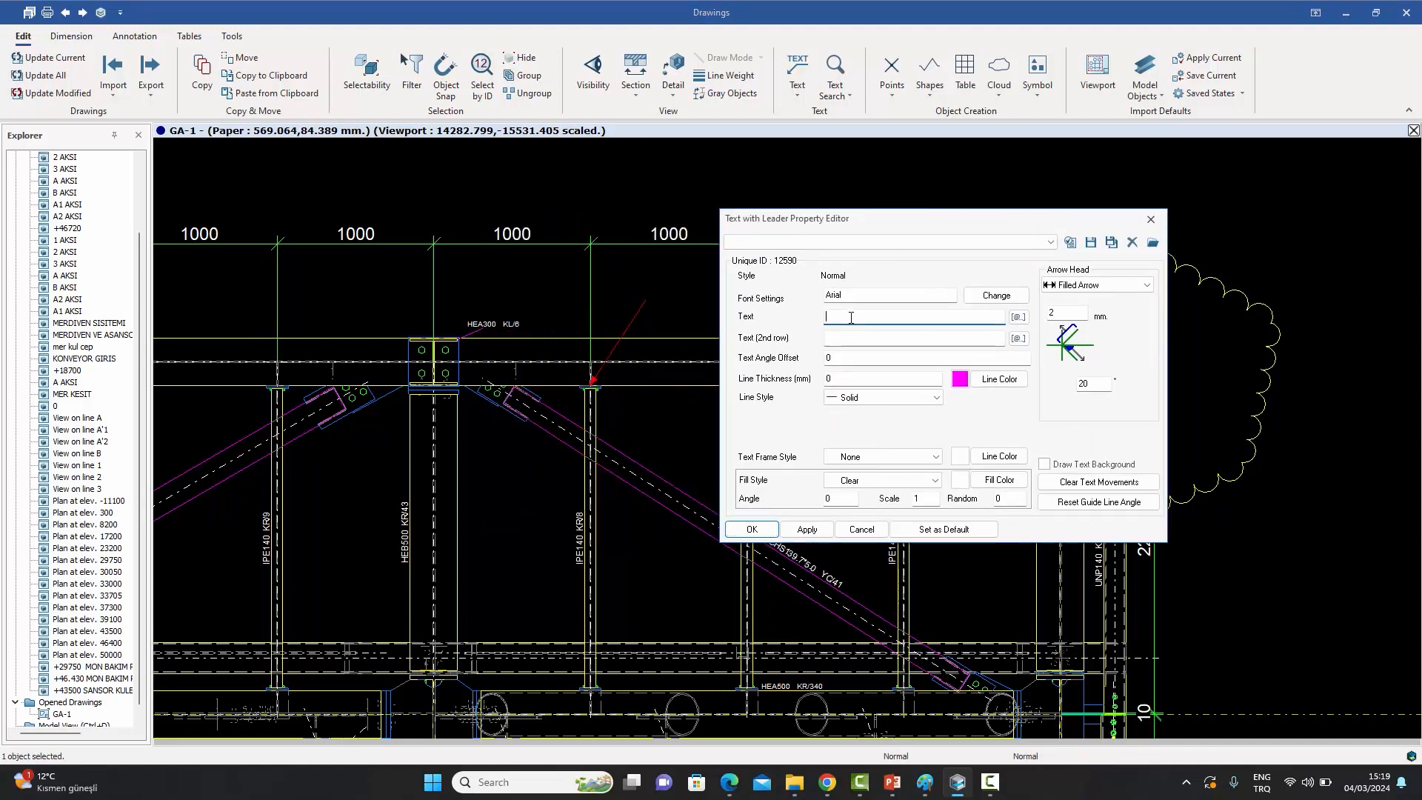
pyautogui.write('This is the symbol')
# - Insert symbol index 18 from the symbol file BuiltUpSec.txt into the leader note's first text row
pyautogui.click(1019, 317)
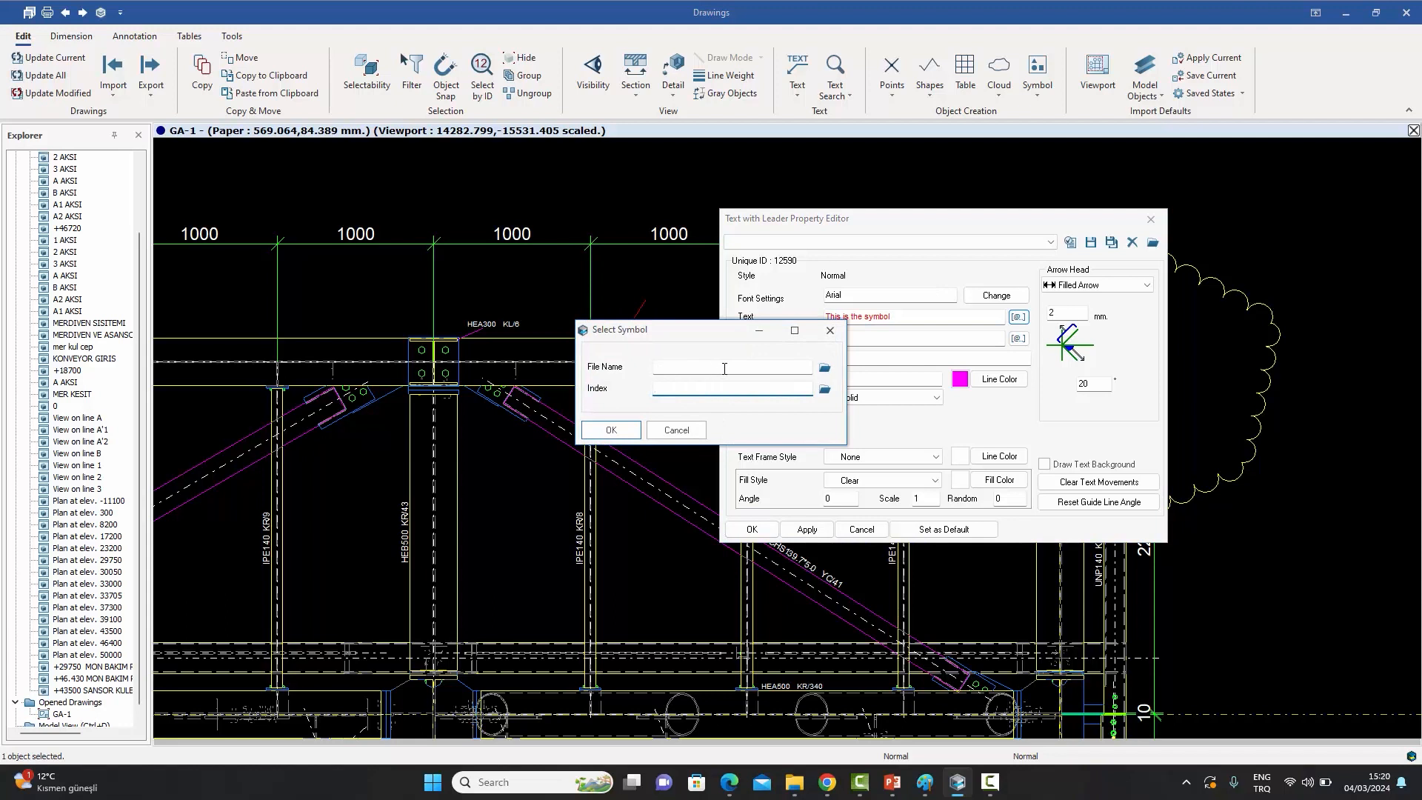
pyautogui.click(824, 367)
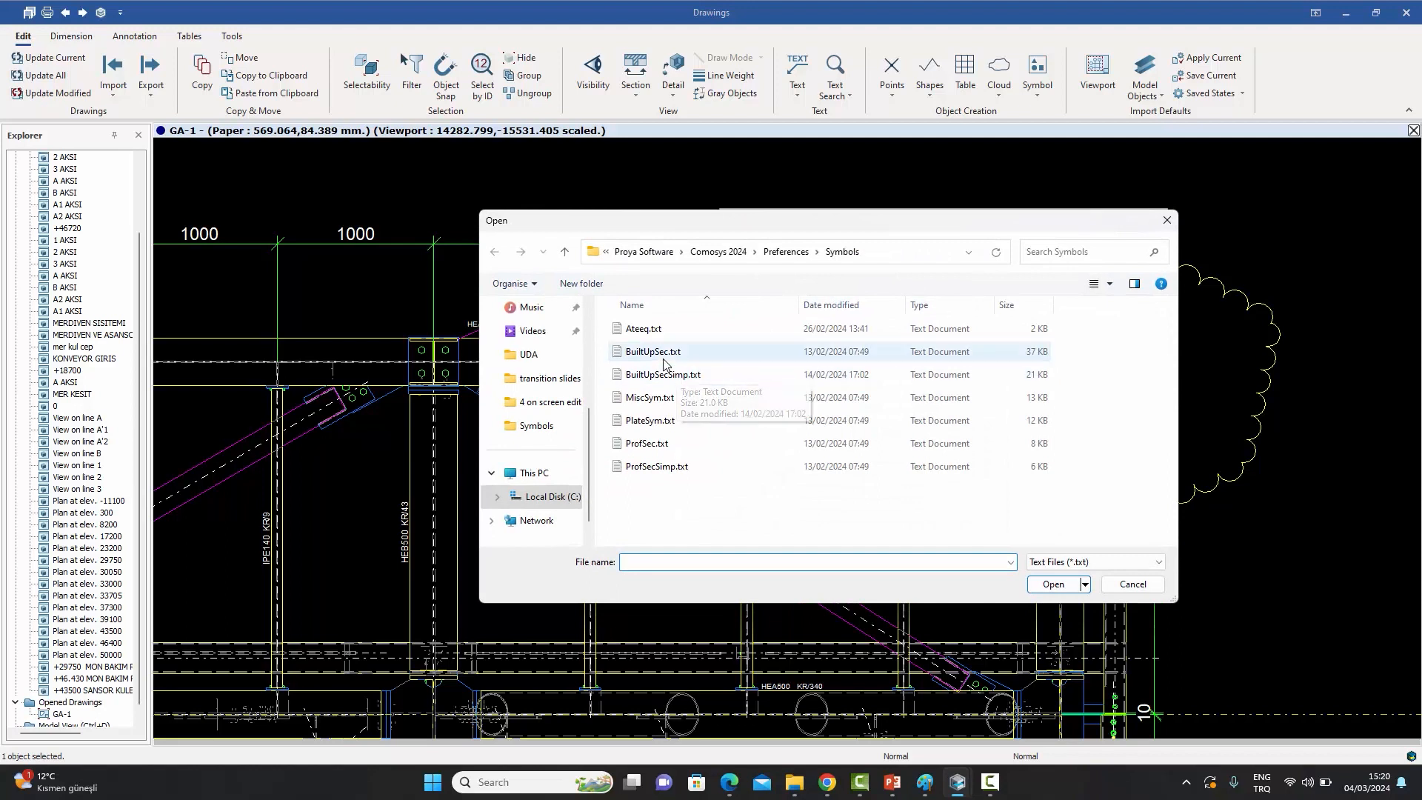
pyautogui.doubleClick(663, 352)
pyautogui.click(824, 389)
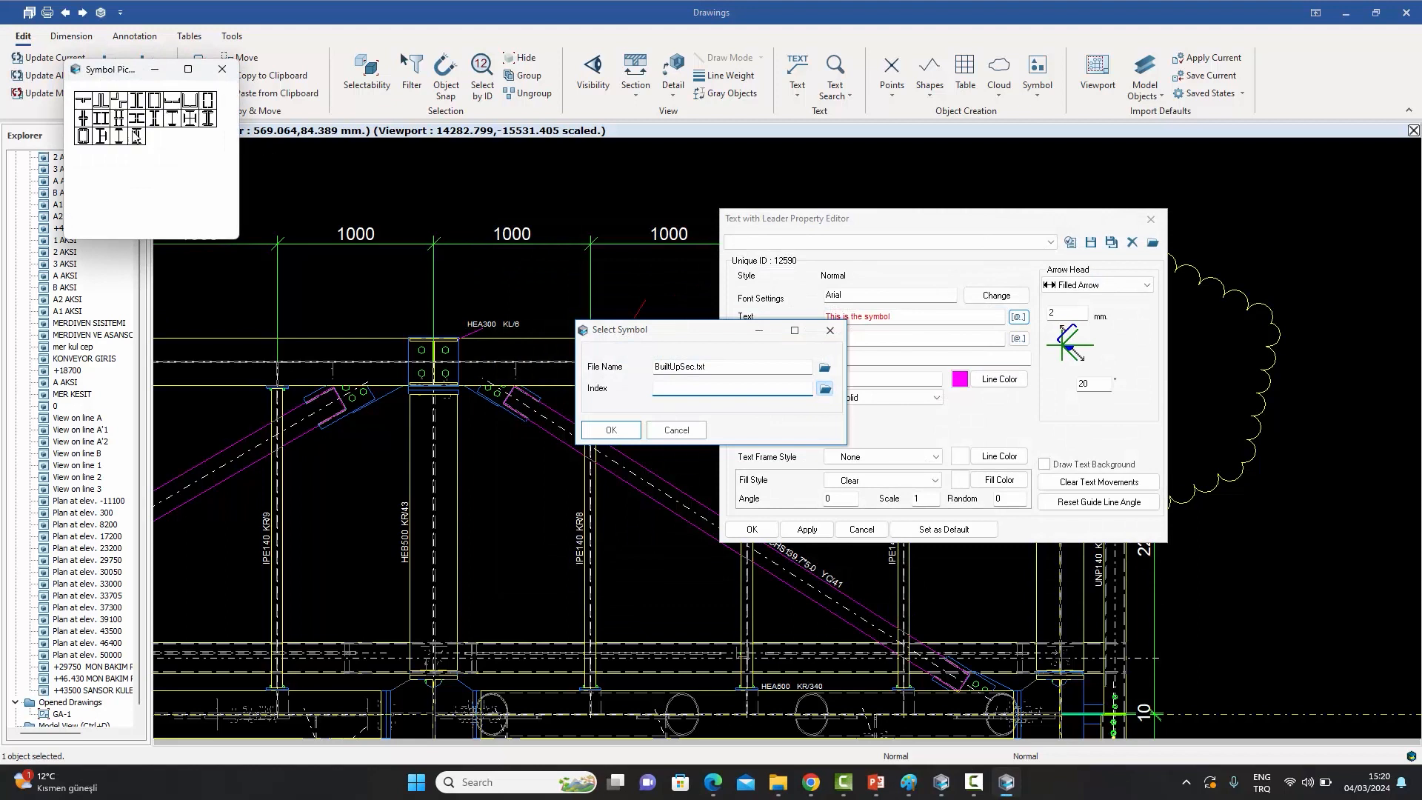
pyautogui.click(102, 140)
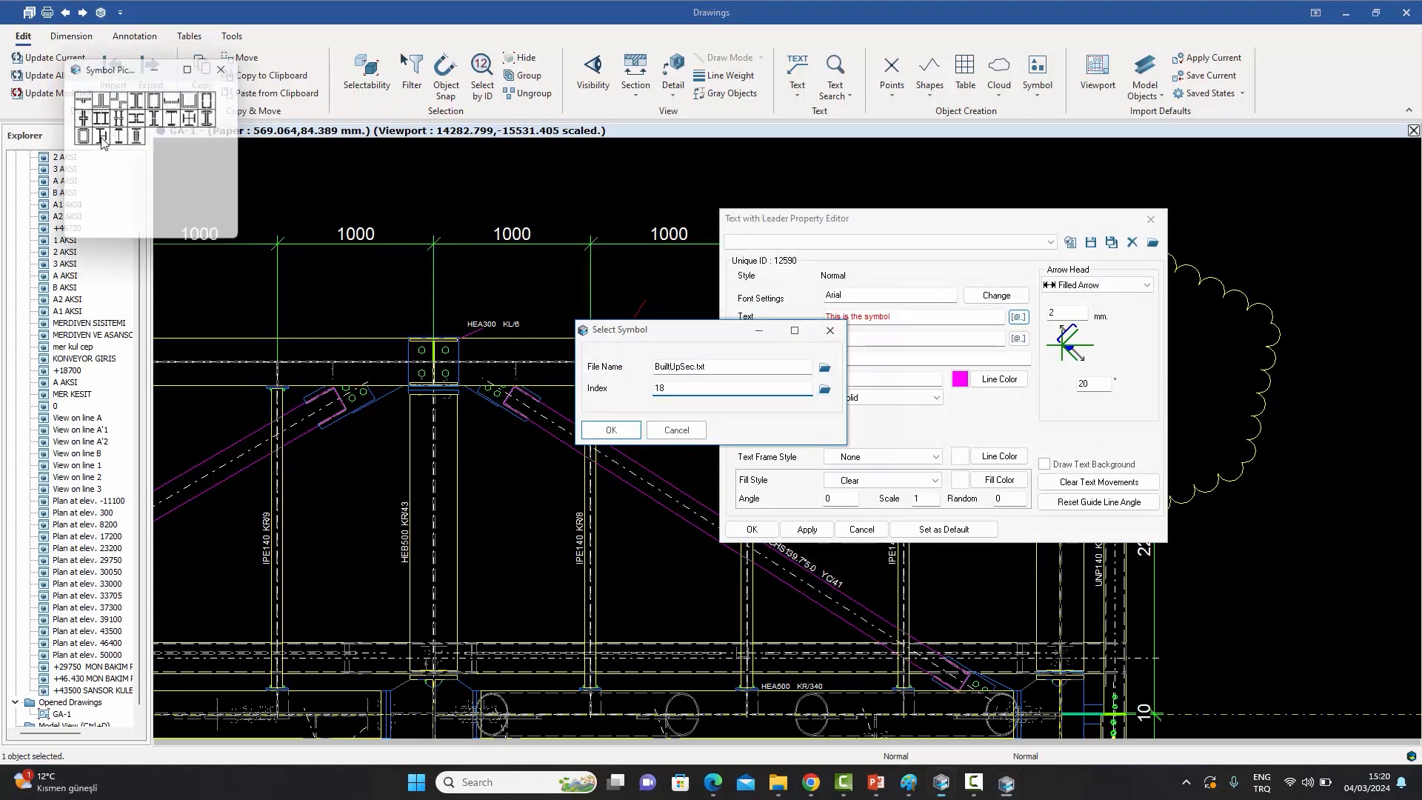
pyautogui.click(610, 431)
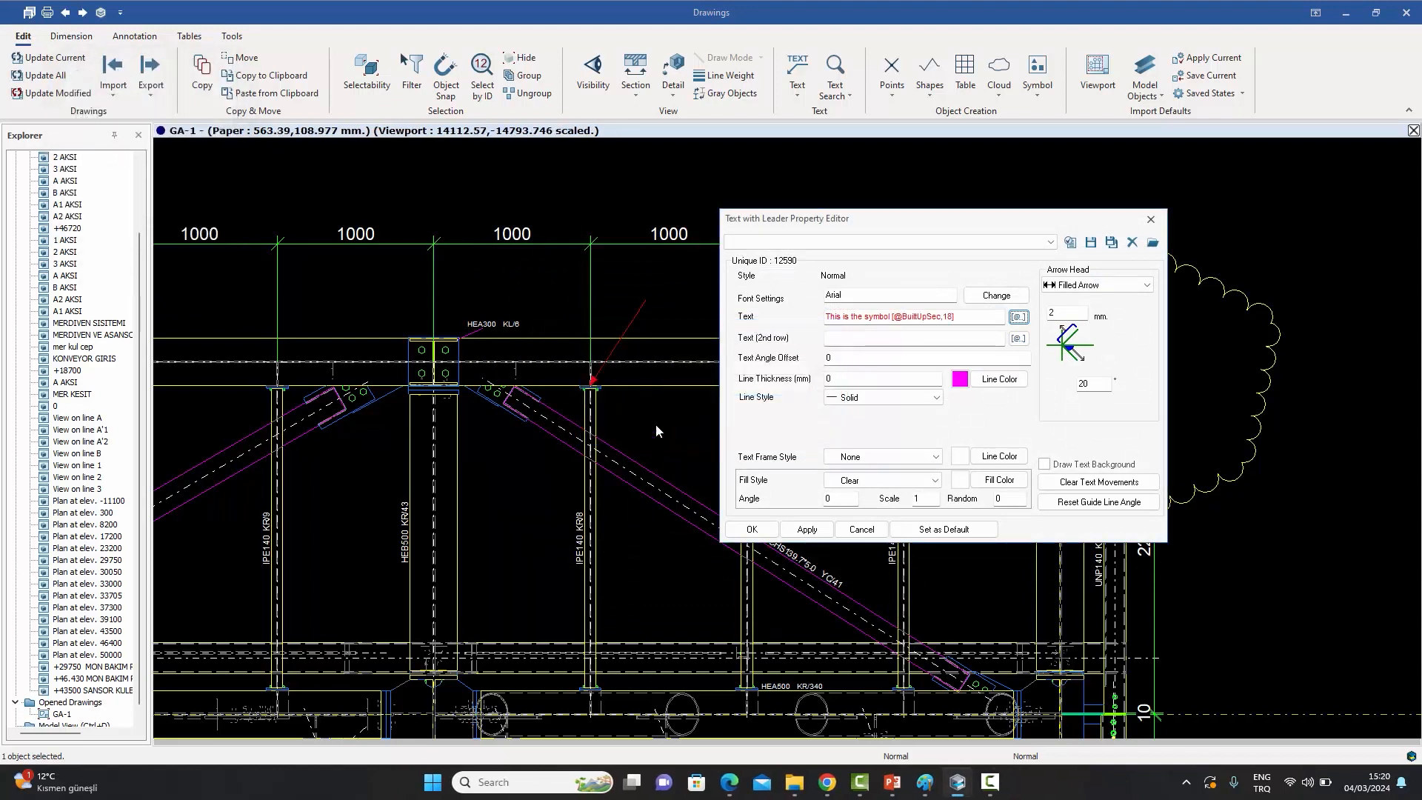
# - Append the word "shape" after the embedded symbol and accept the leader note's properties
pyautogui.click(979, 318)
pyautogui.write('shape')
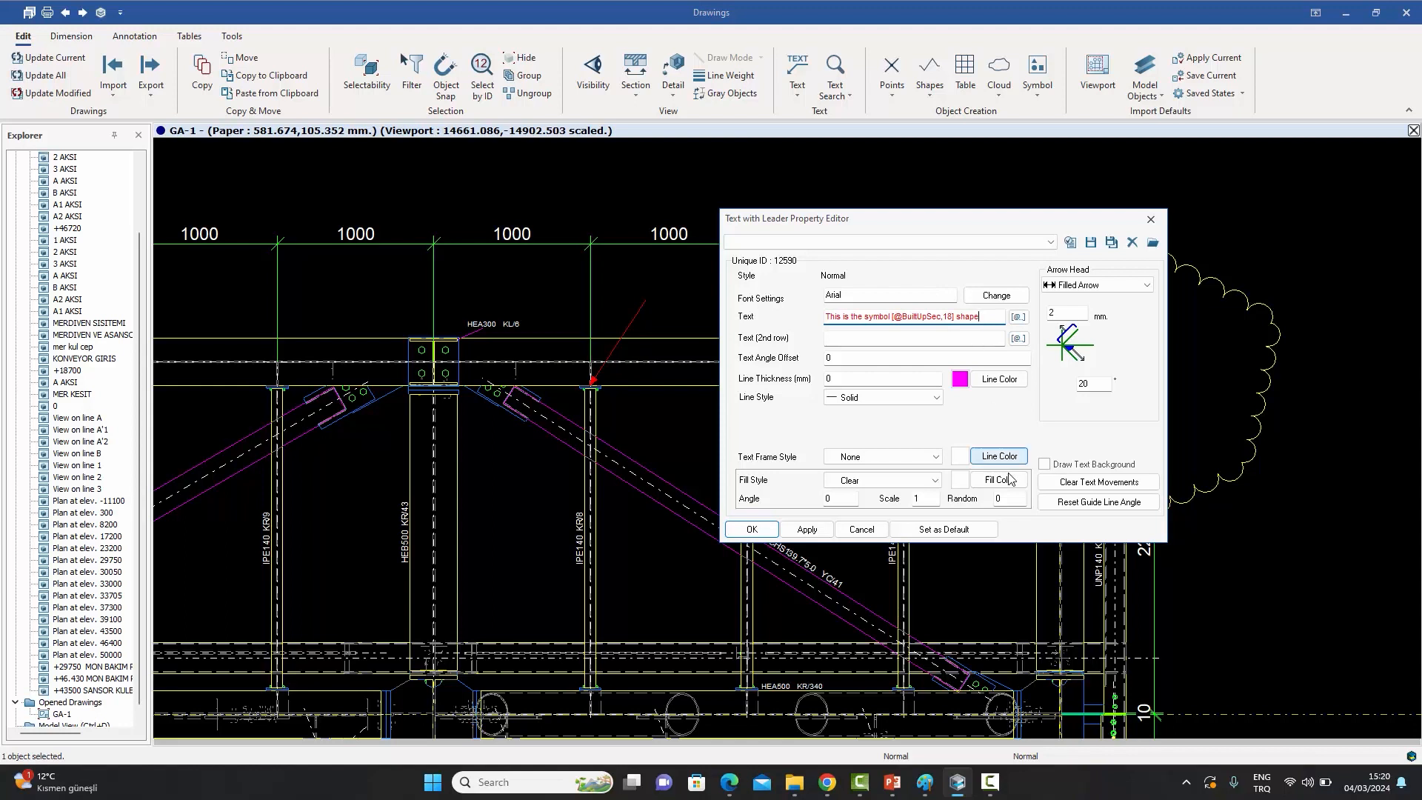
pyautogui.click(752, 529)
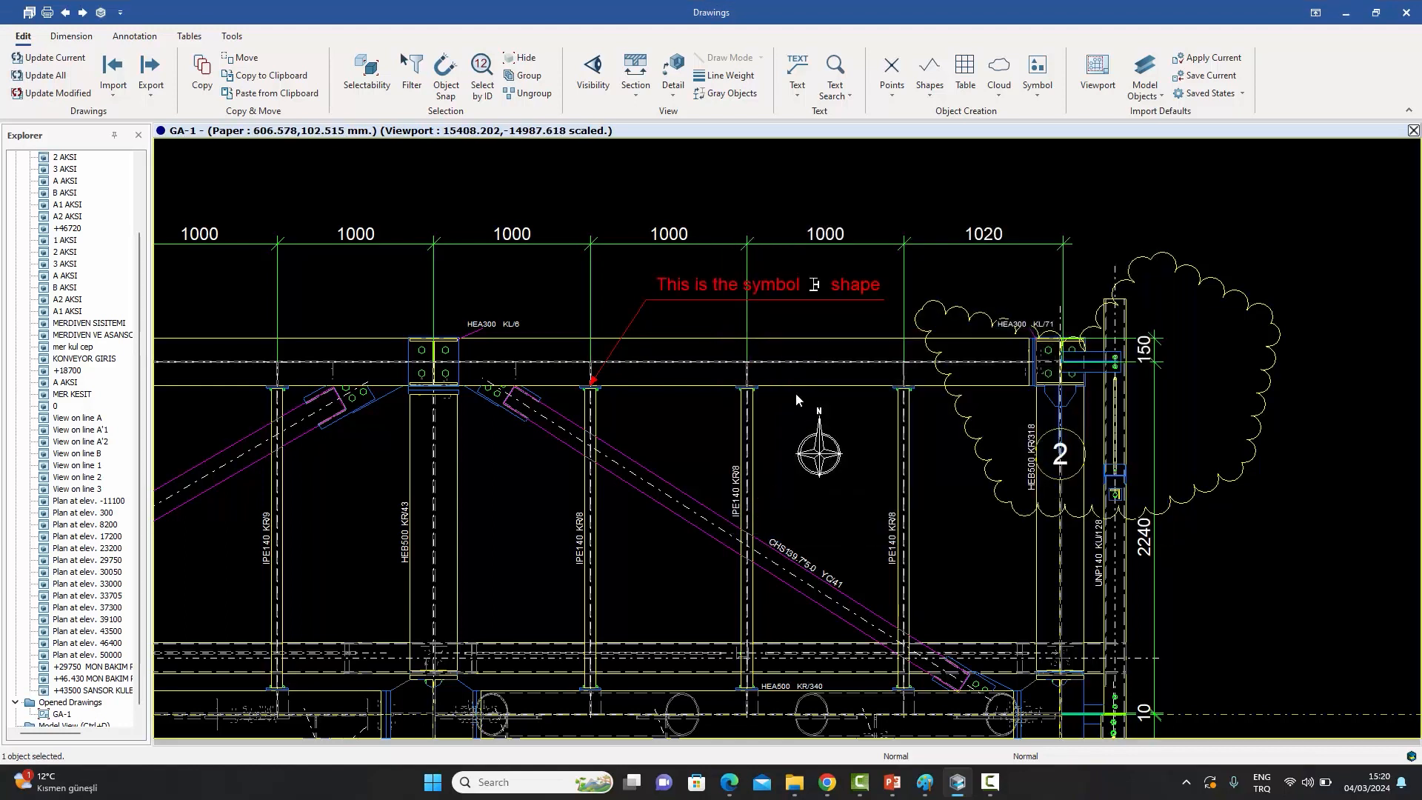
# - Examine how the embedded symbol appears within the leader note at several zoom levels
pyautogui.scroll(2, 780, 396)
pyautogui.scroll(3, 811, 284)
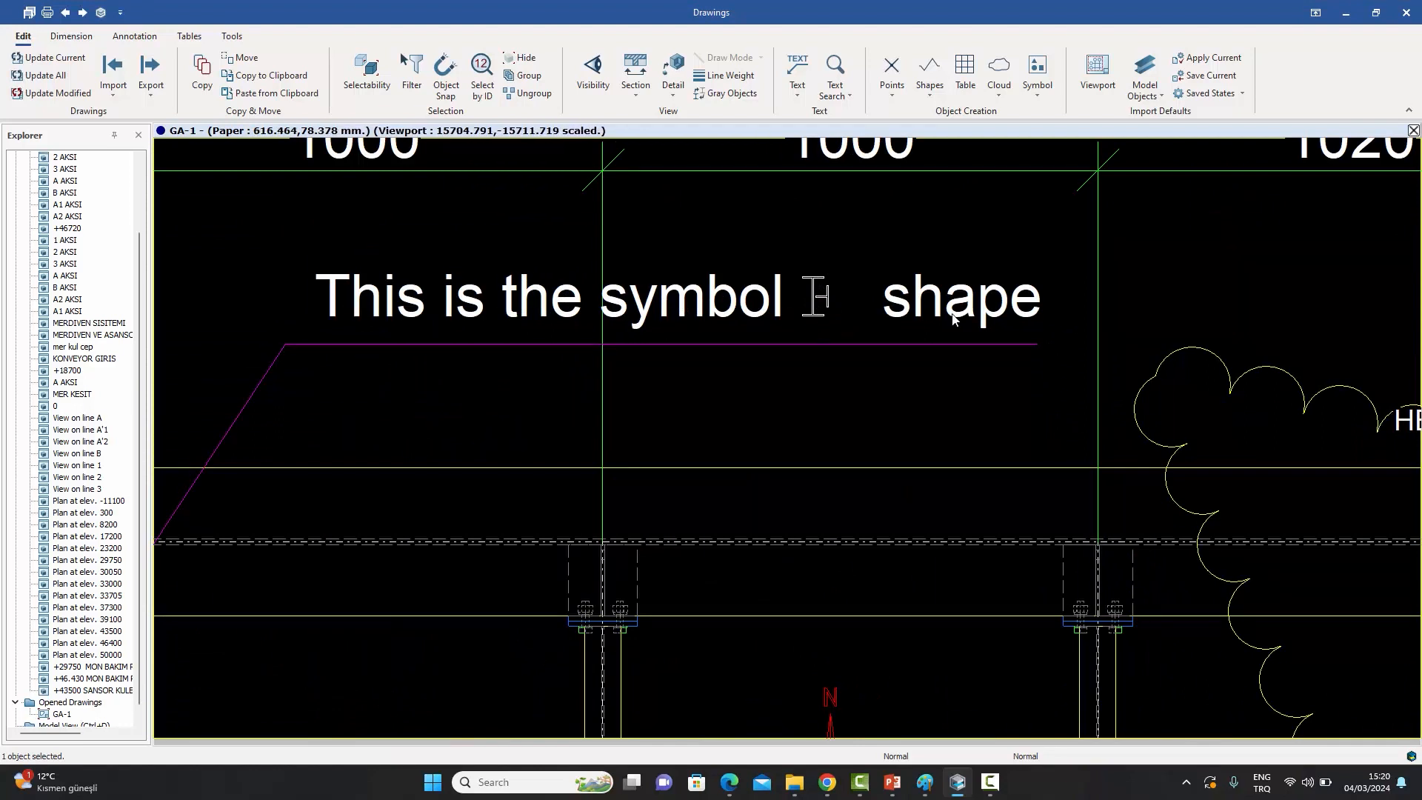
pyautogui.scroll(-2, 953, 319)
pyautogui.scroll(1, 940, 320)
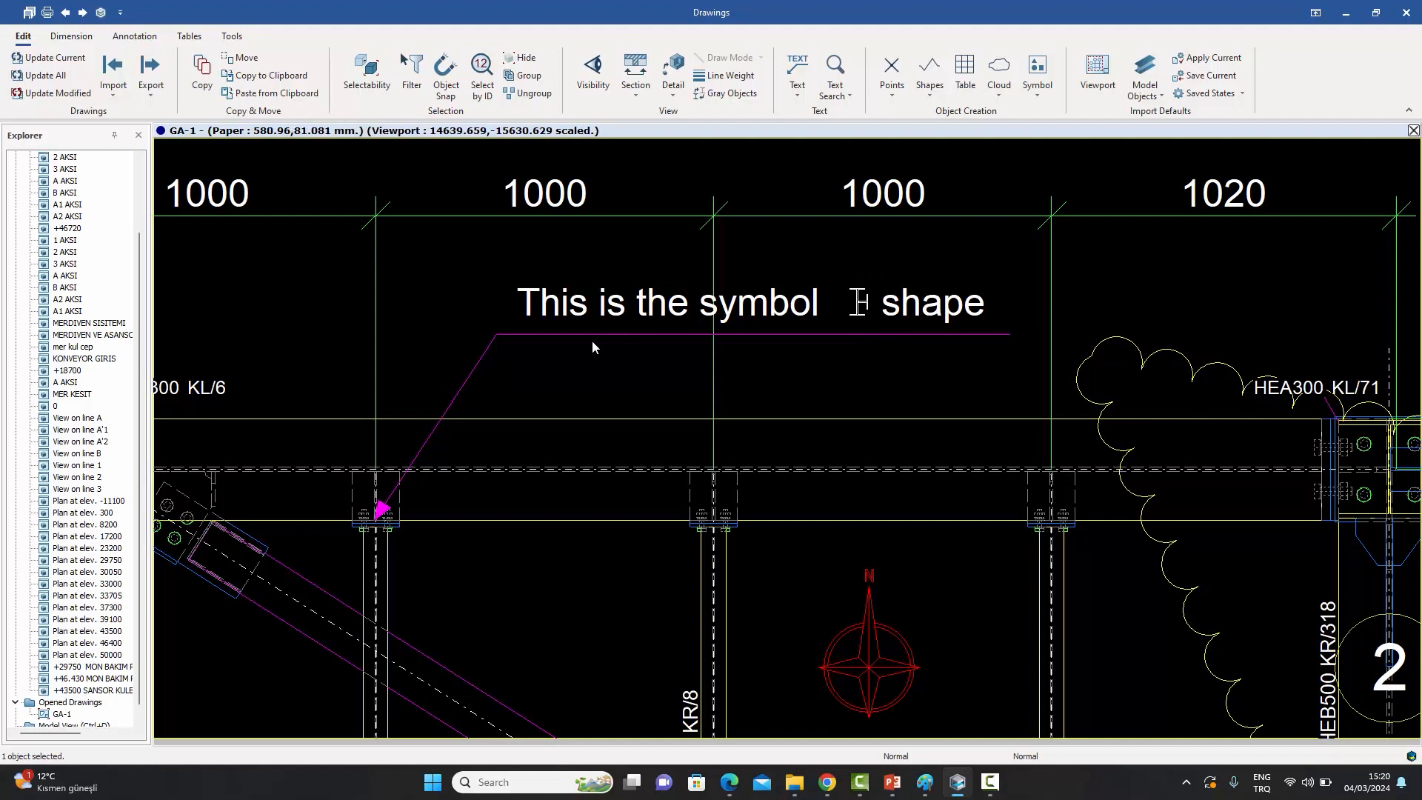
pyautogui.scroll(-5, 592, 342)
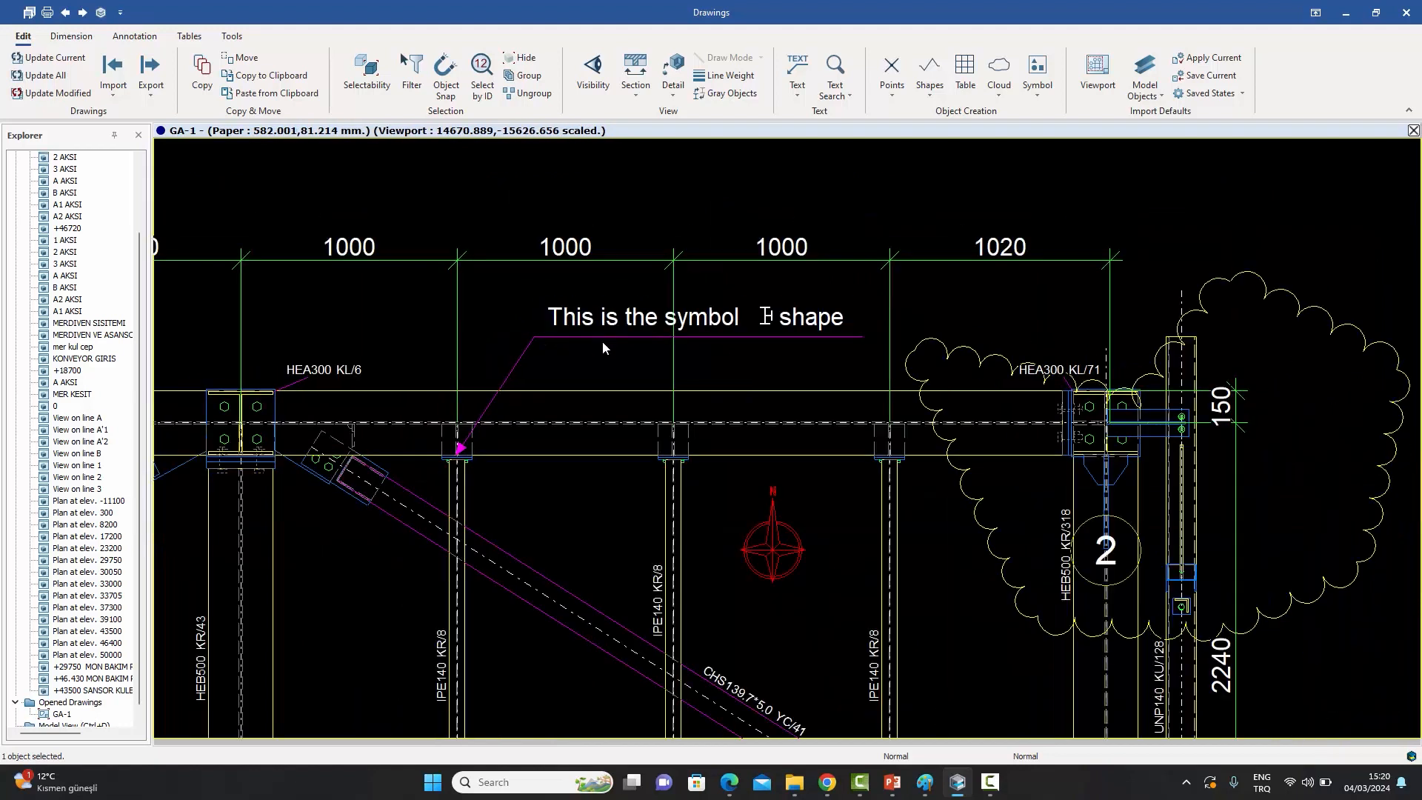
pyautogui.scroll(1, 603, 343)
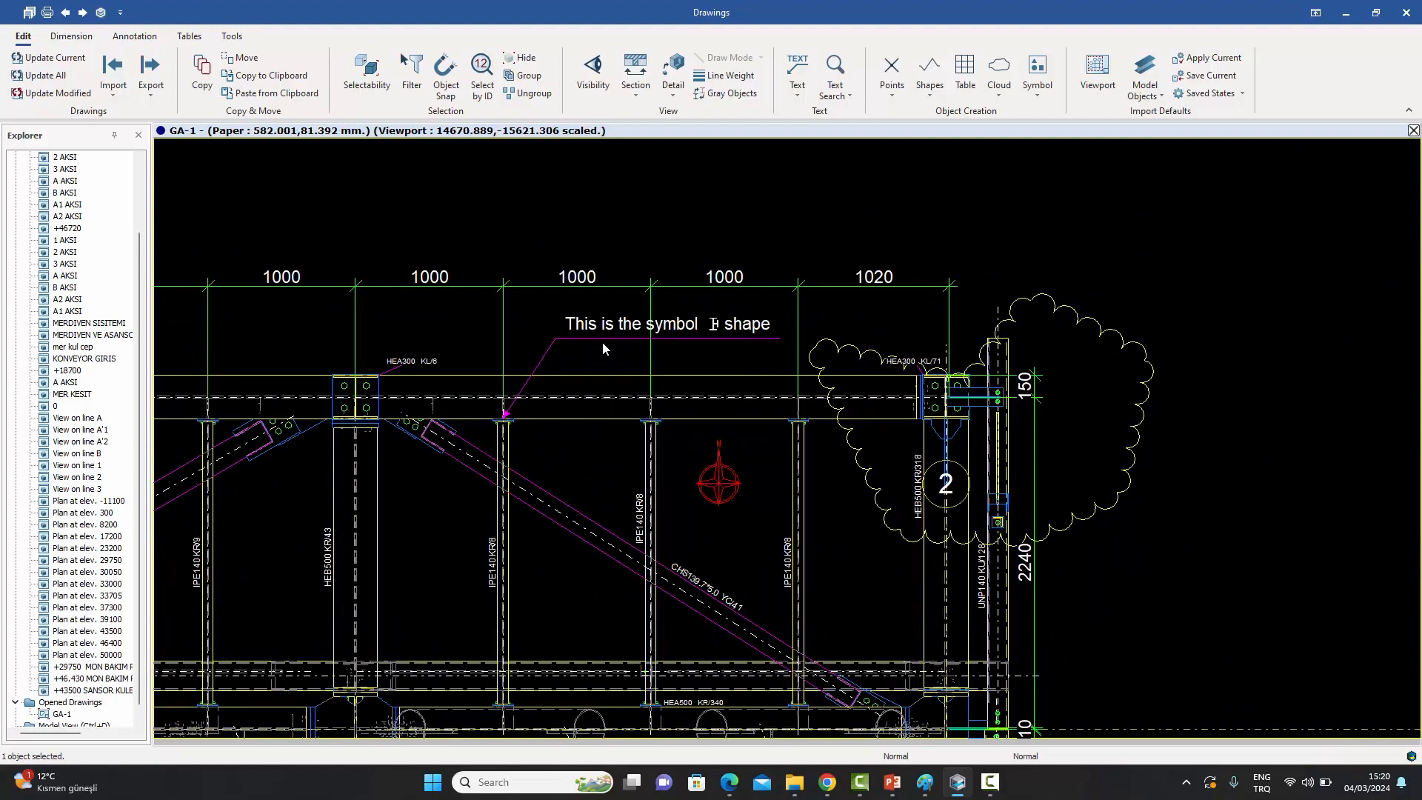
pyautogui.click(797, 96)
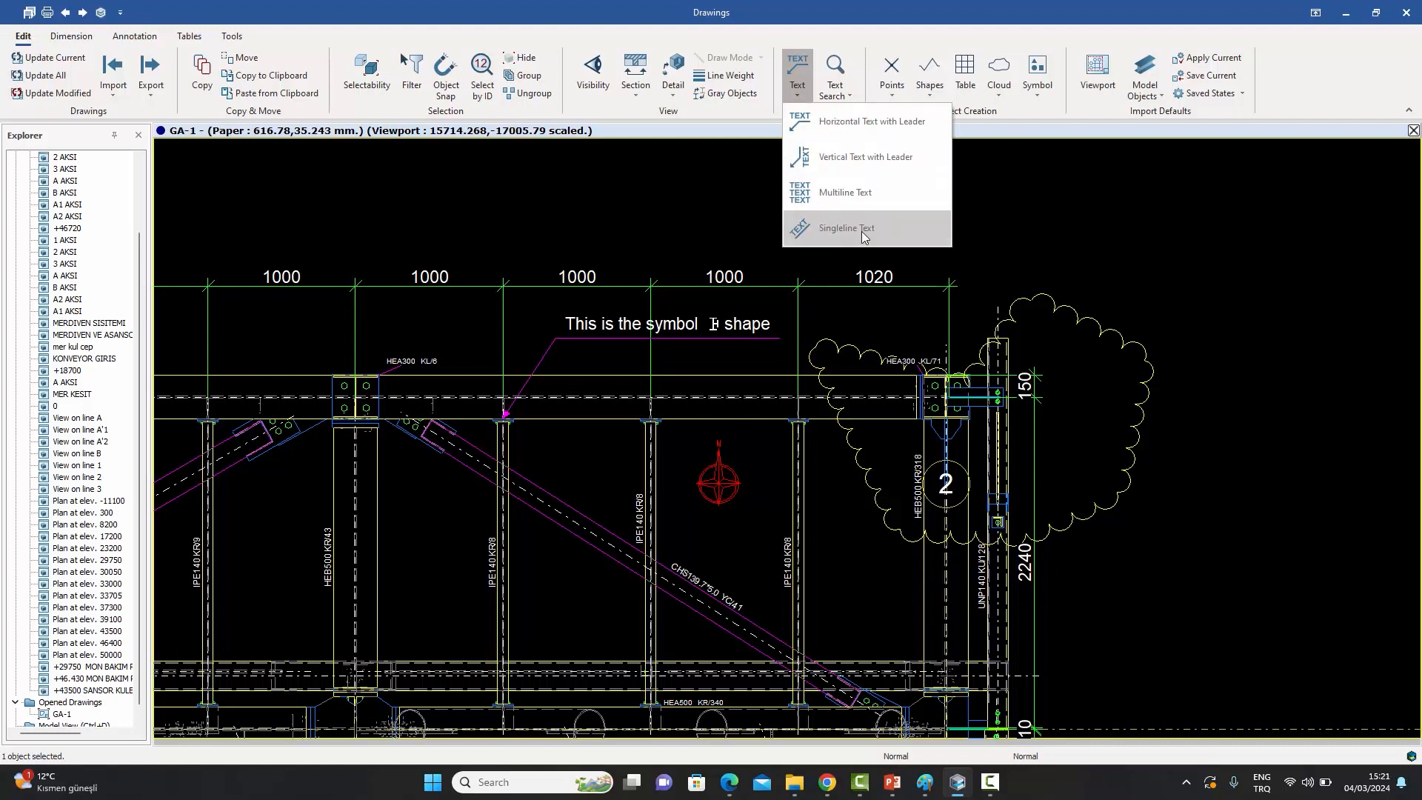
pyautogui.click(1078, 233)
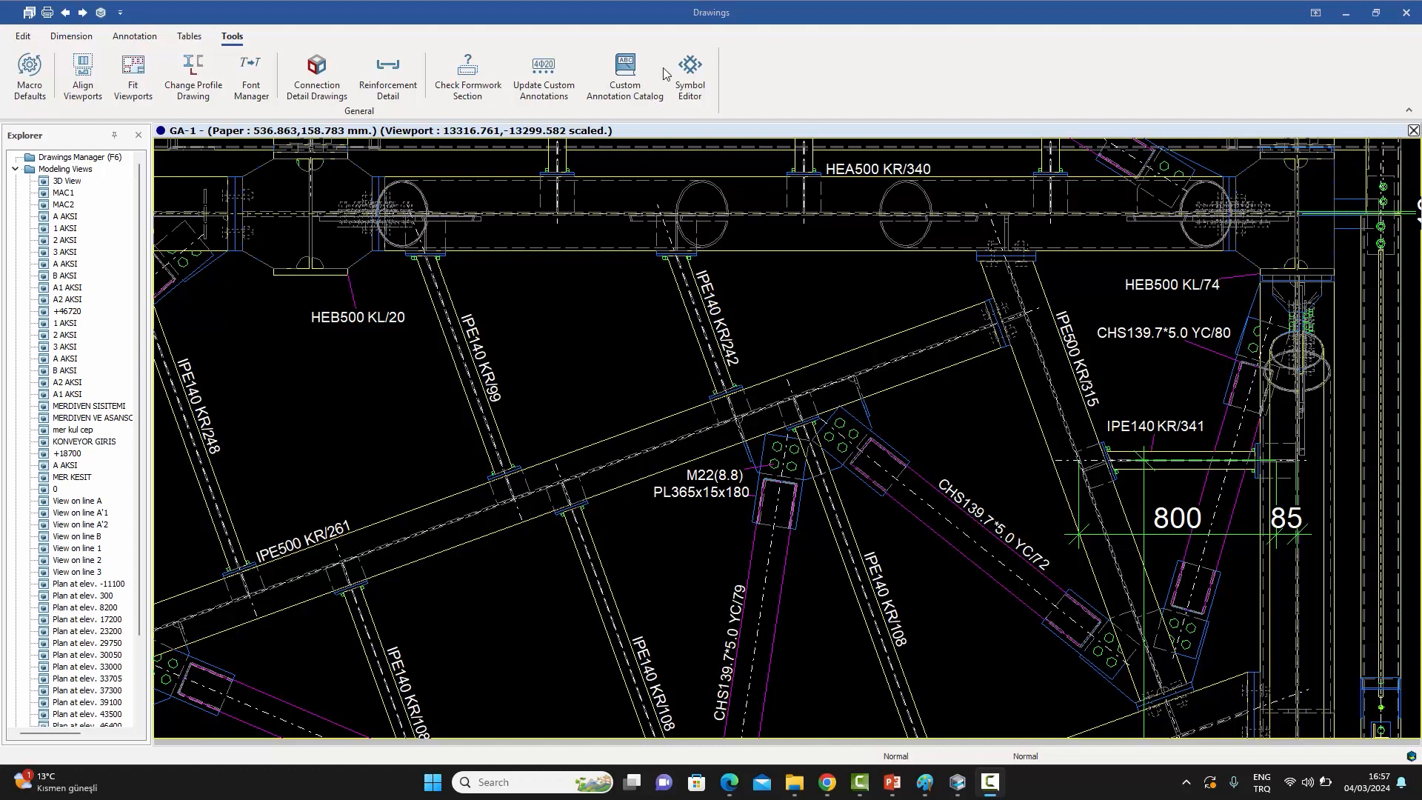
# - Open the custom annotation catalog, look through the sample rebar and profile annotations, and close the list without choosing one
pyautogui.click(624, 74)
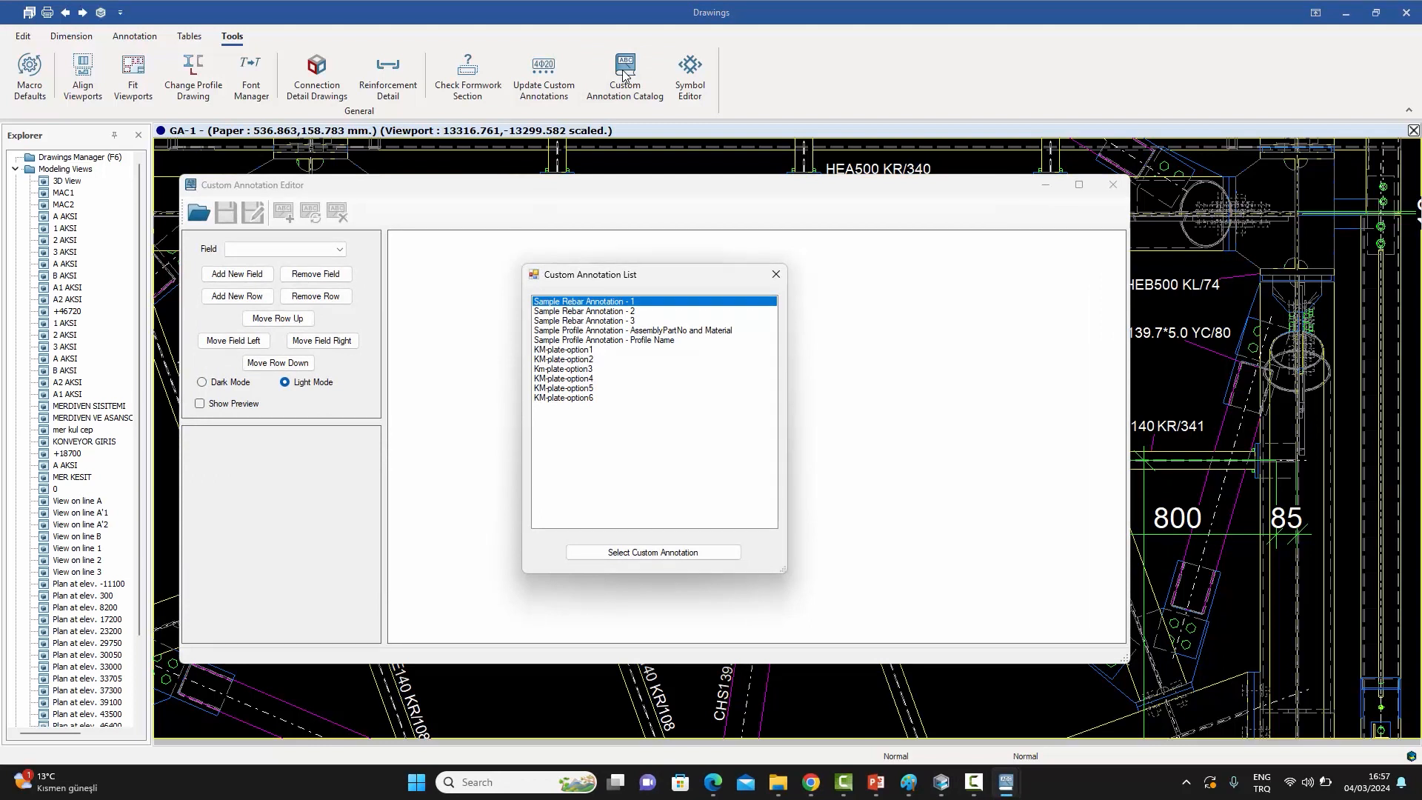
pyautogui.click(585, 311)
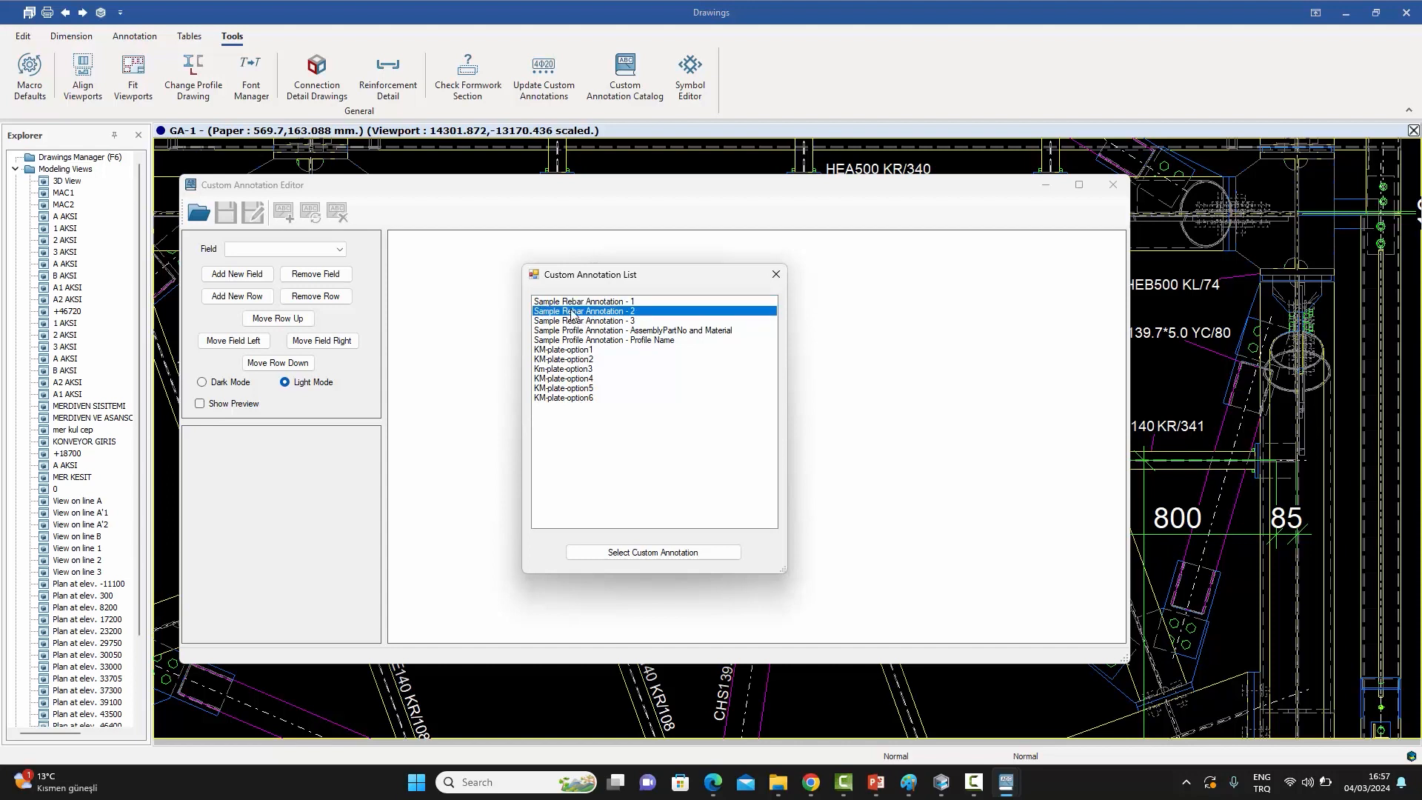
pyautogui.click(598, 322)
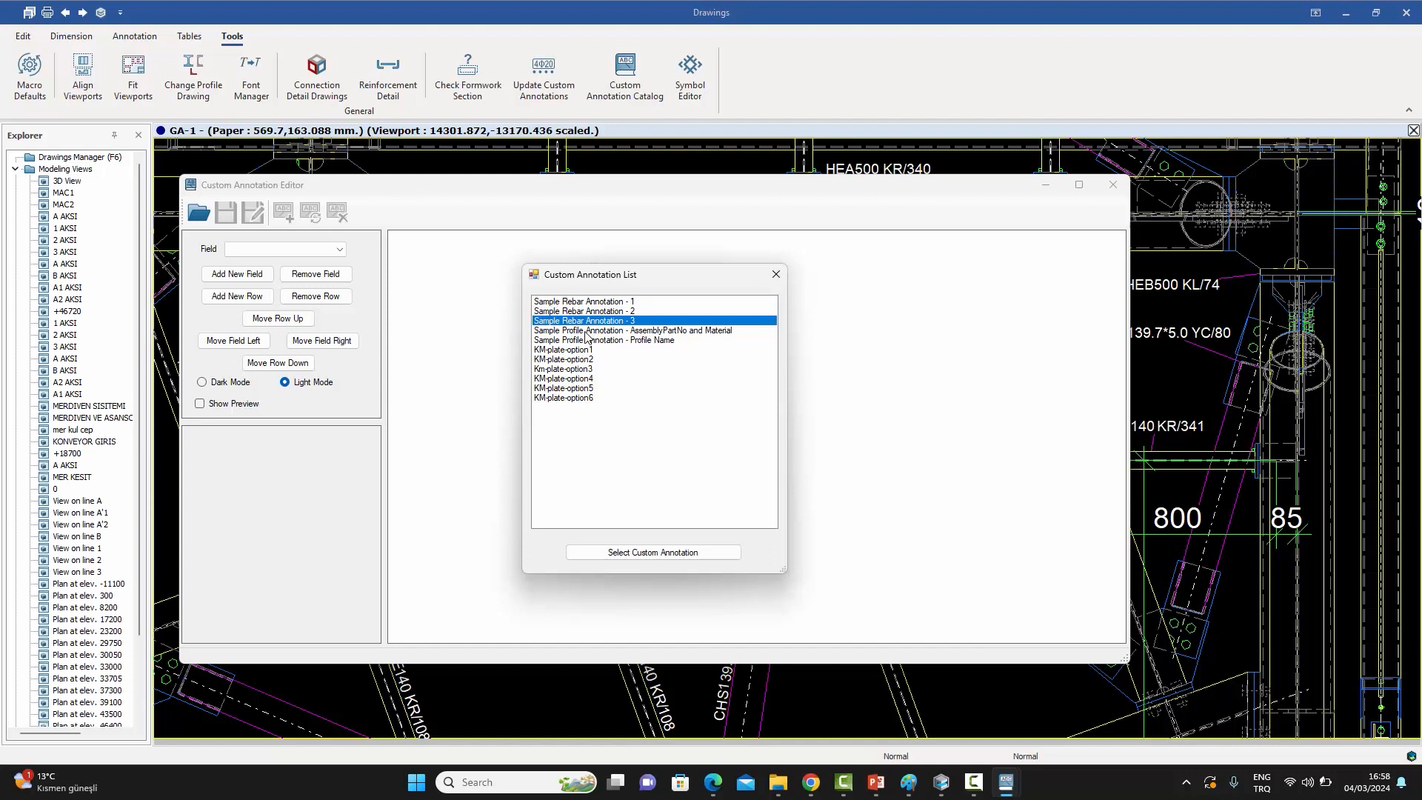
pyautogui.click(590, 331)
pyautogui.click(595, 341)
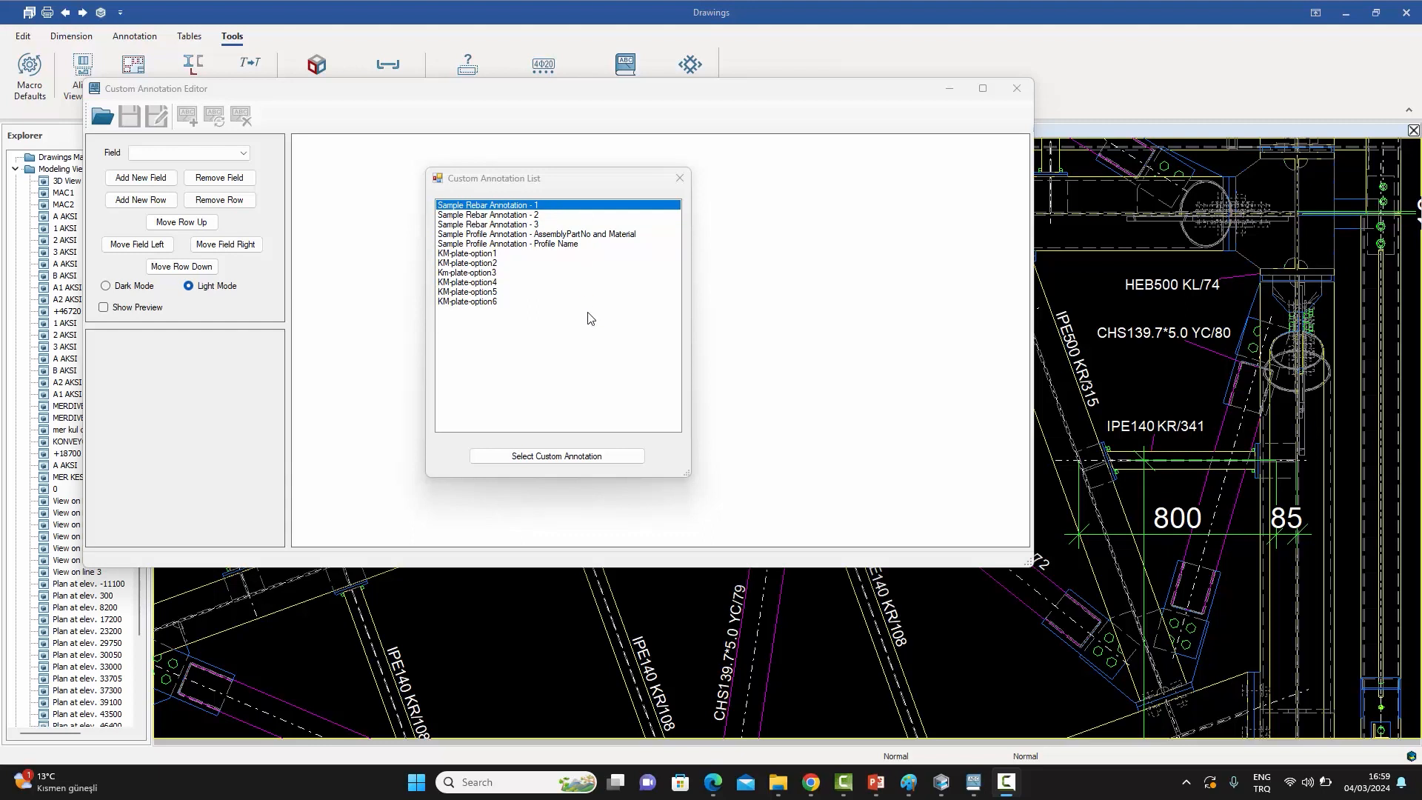
pyautogui.click(686, 180)
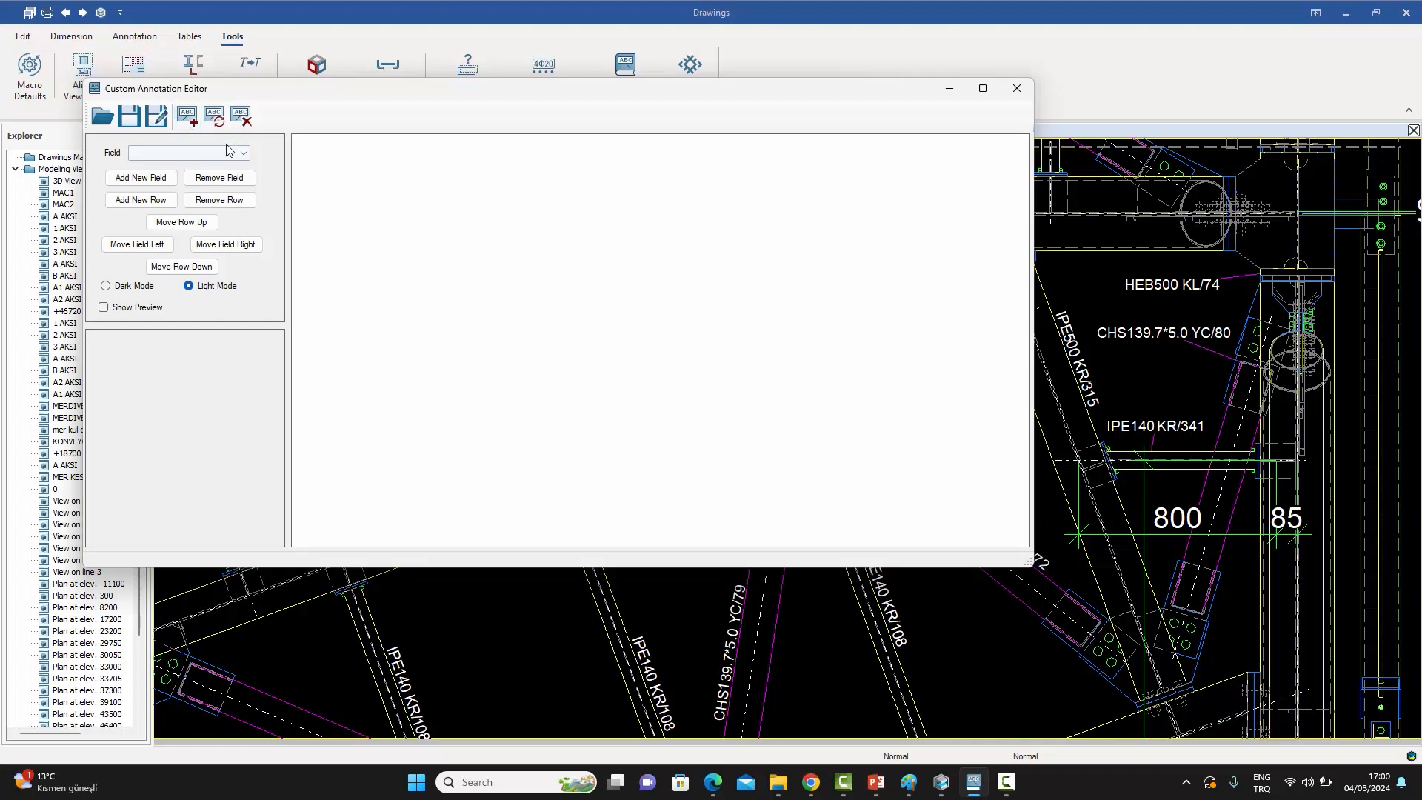
# - Create a custom annotation named MyProfileAnnotation in the Profile category with 1 initial row
pyautogui.click(188, 119)
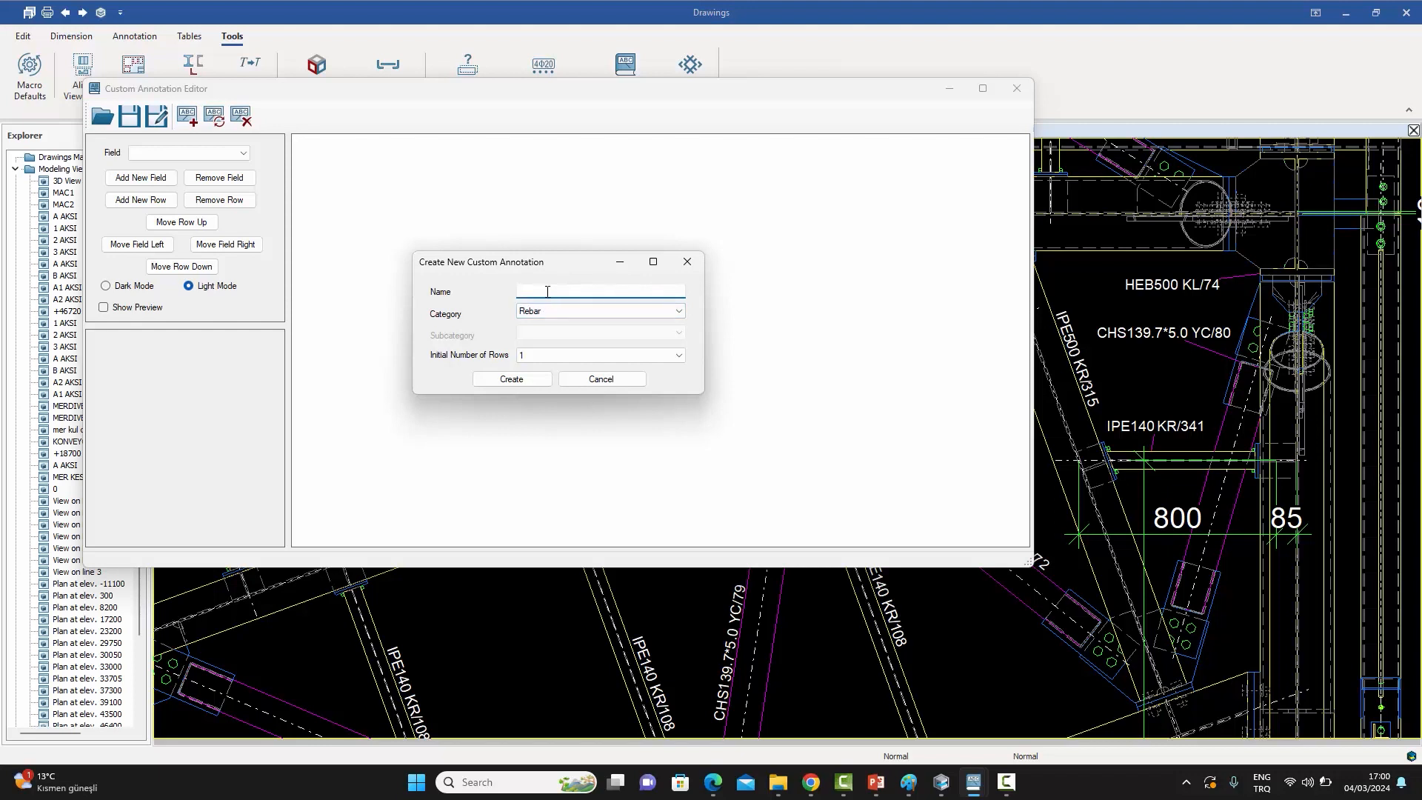
pyautogui.write('MYProfileAnnotation')
pyautogui.click(679, 311)
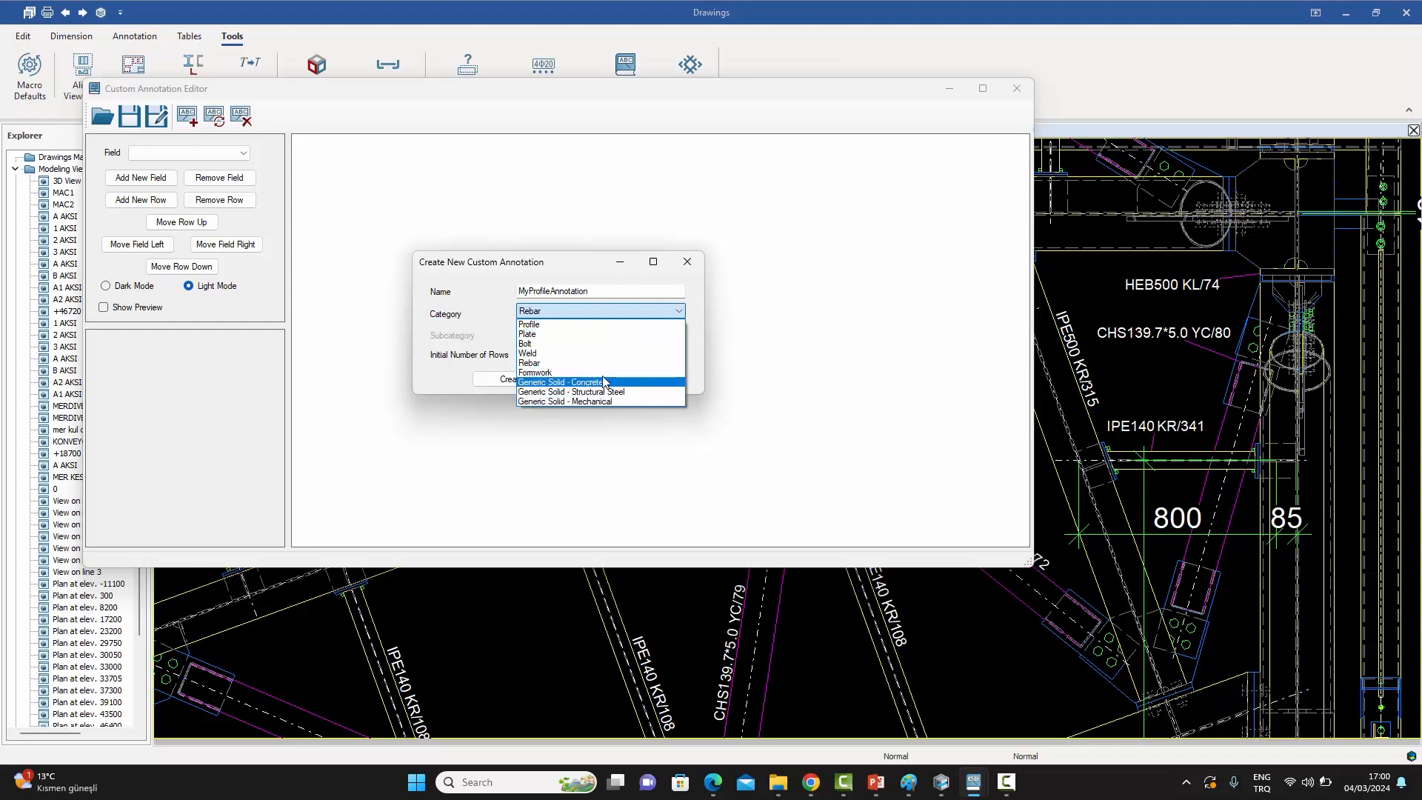
pyautogui.click(539, 326)
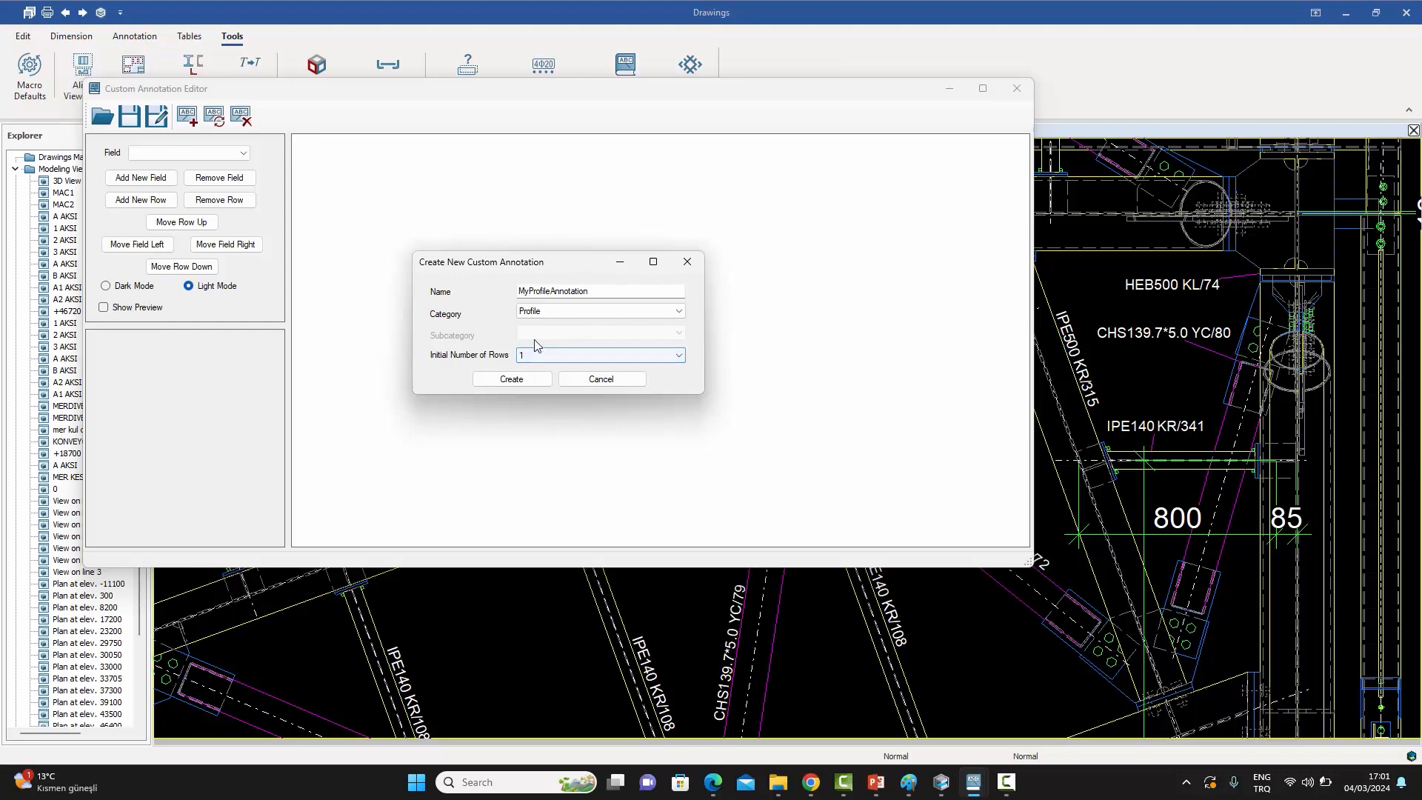
pyautogui.click(511, 380)
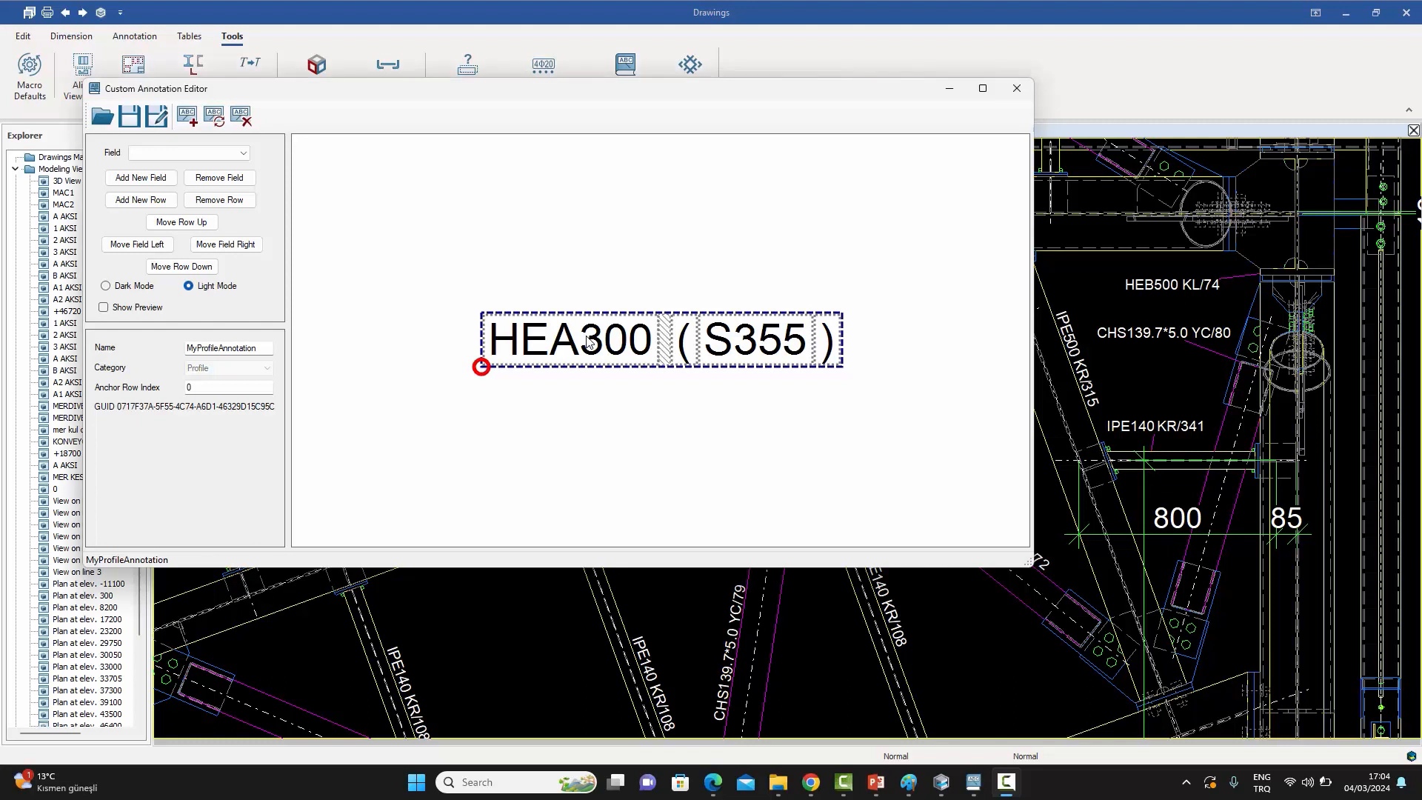
# - Widen the properties area showing the HEA300 field's settings and maximize the Custom Annotation Editor window
pyautogui.click(589, 341)
pyautogui.click(622, 446)
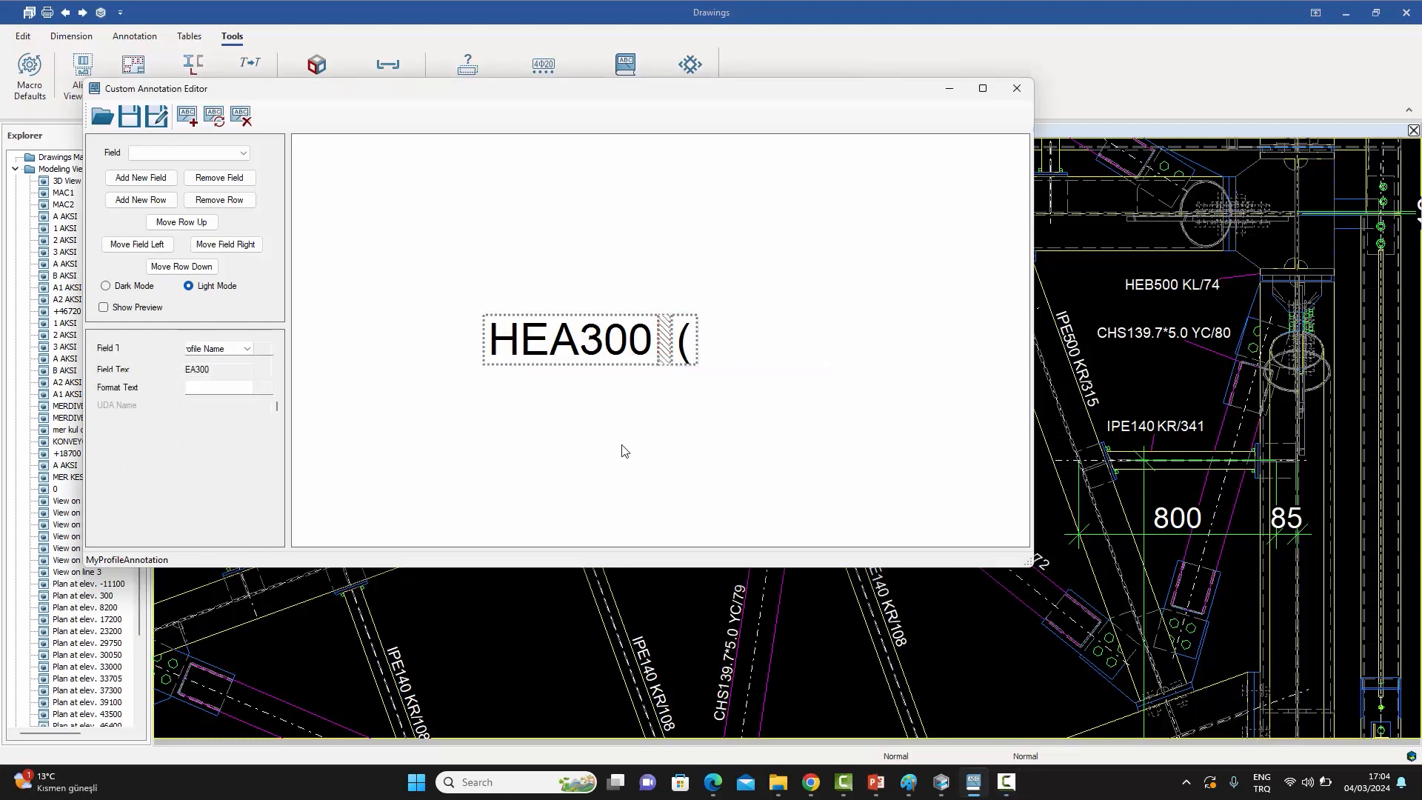
pyautogui.click(584, 341)
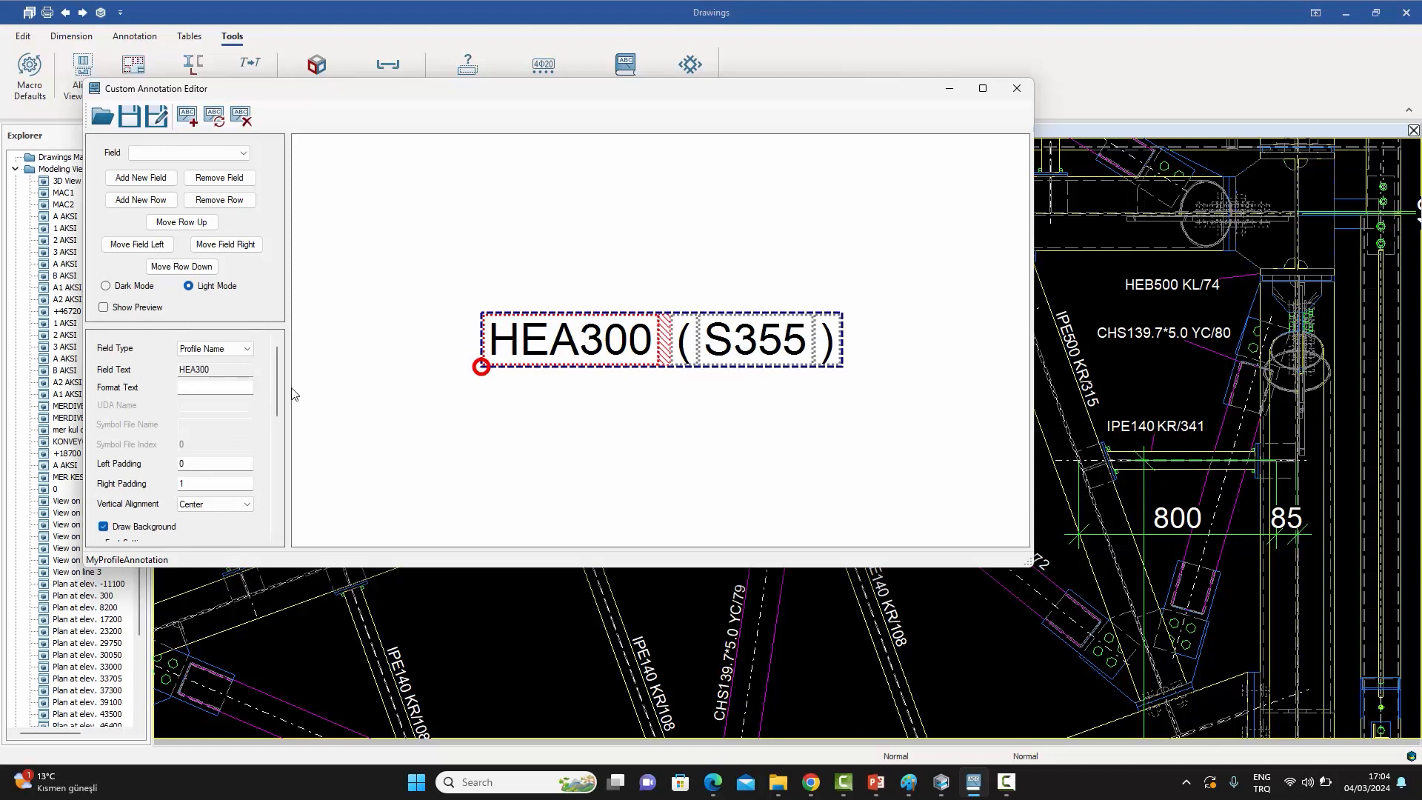
pyautogui.moveTo(289, 389); pyautogui.dragTo(363, 393)
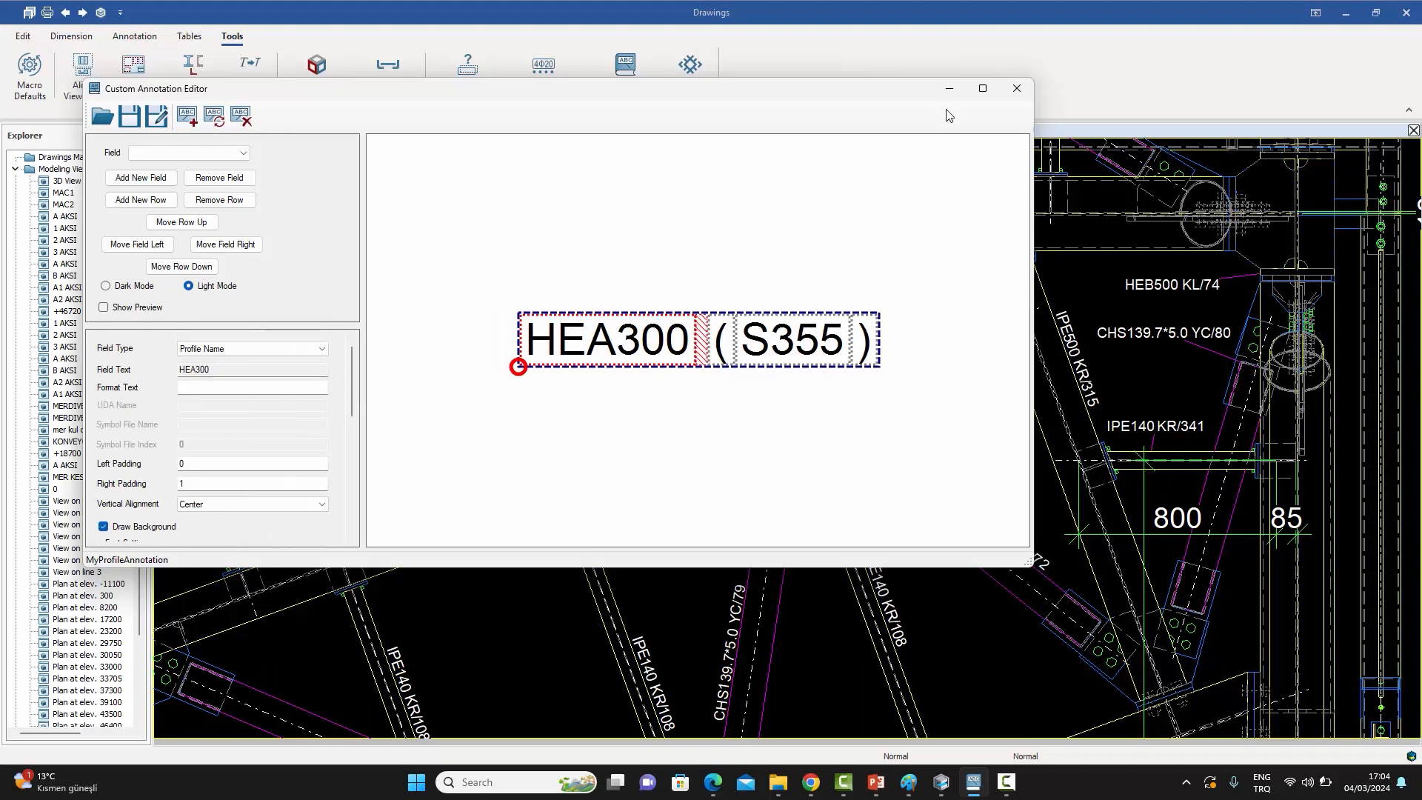
pyautogui.click(983, 89)
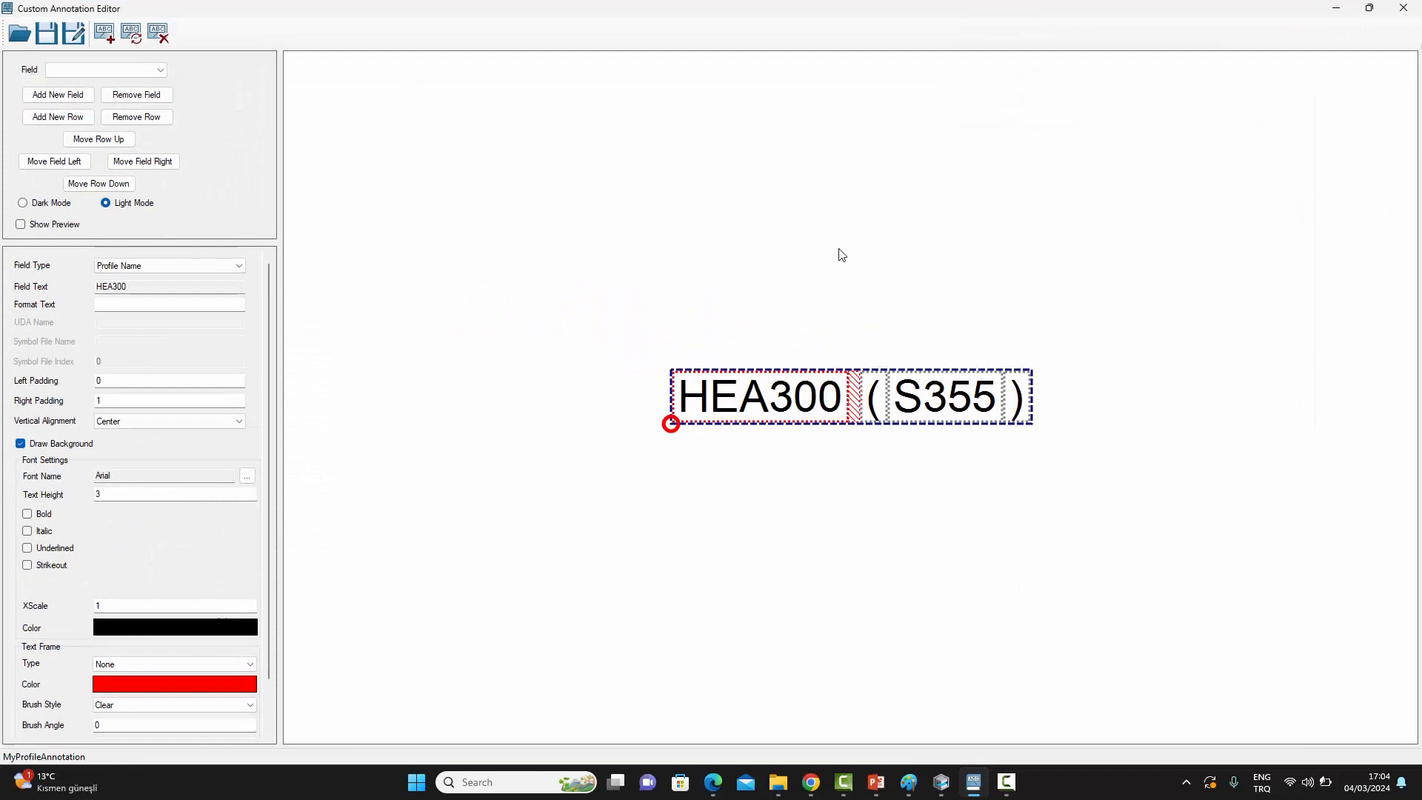
pyautogui.click(607, 182)
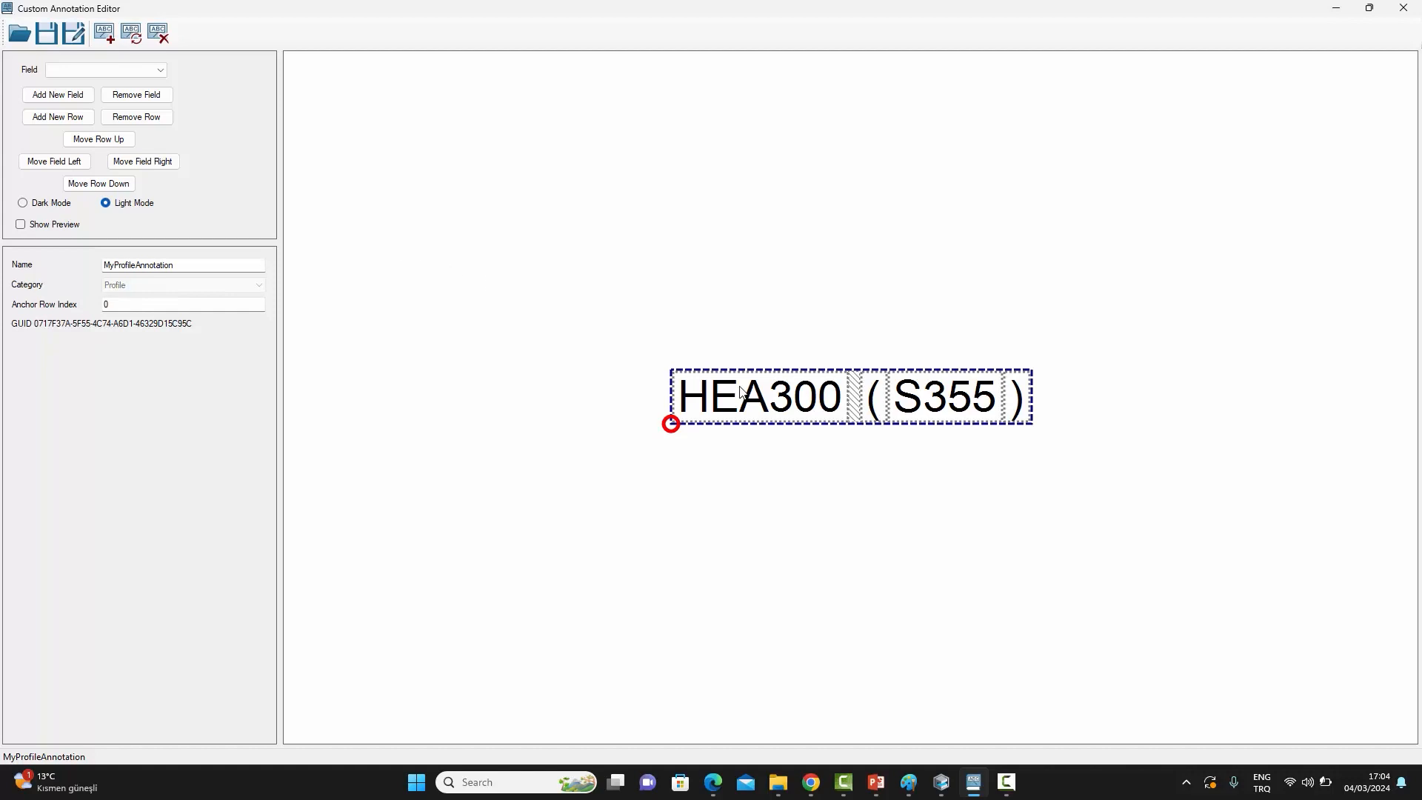
# - Set the left padding of the HEA300 profile name field to 2
pyautogui.click(751, 407)
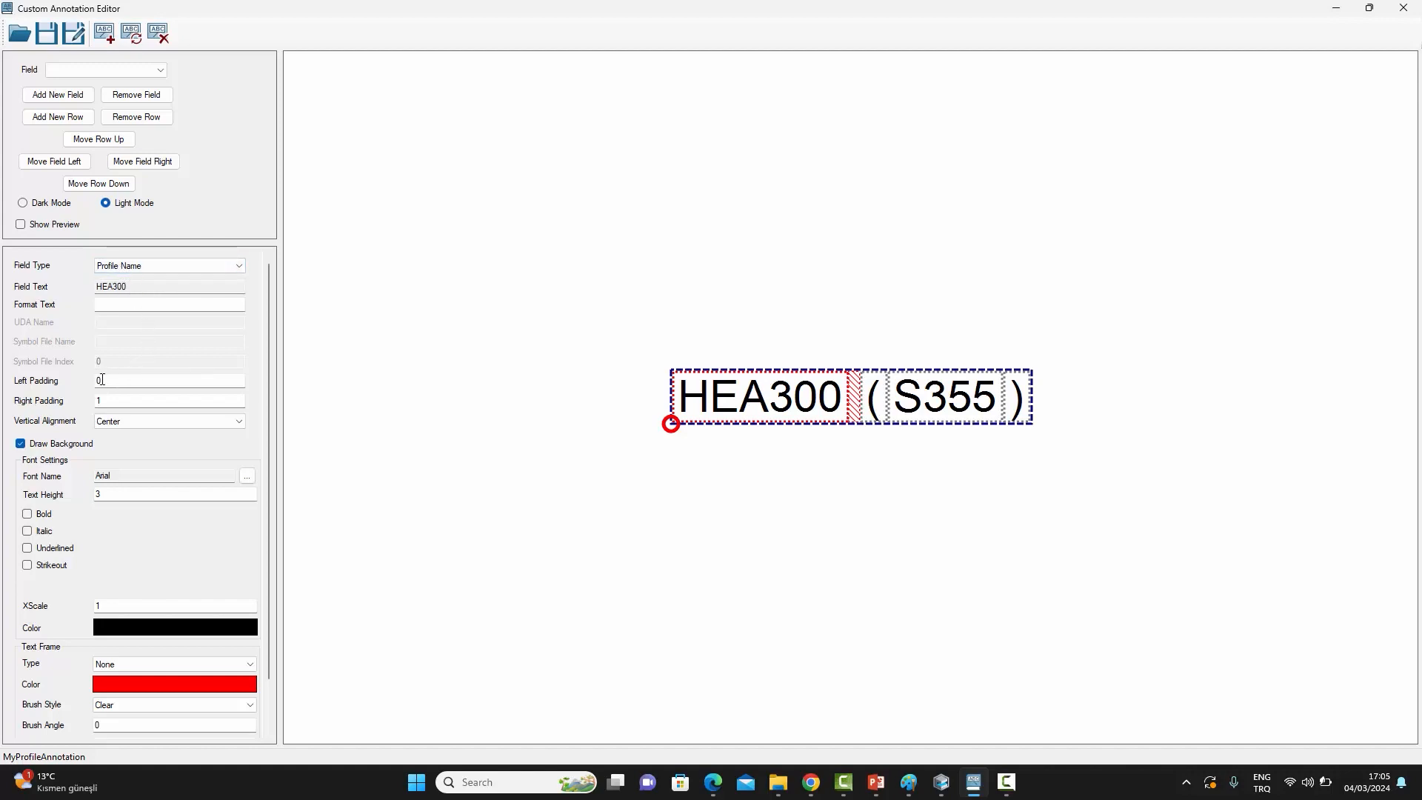
pyautogui.click(111, 382)
pyautogui.write('2')
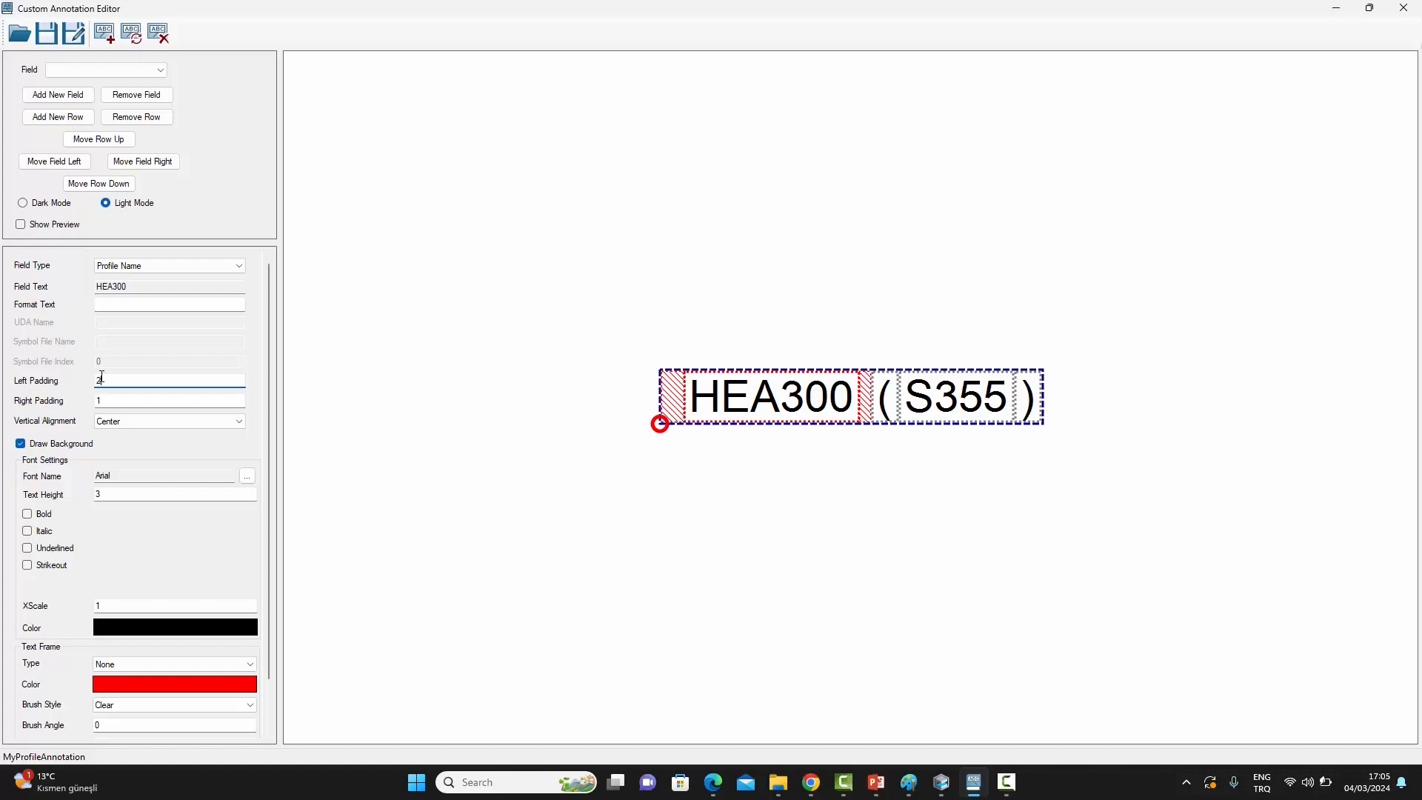
# - Try a right padding of 3 on the HEA300 field, and reset its right padding to 1 and left padding to 0
pyautogui.press('Tab')
pyautogui.write('3')
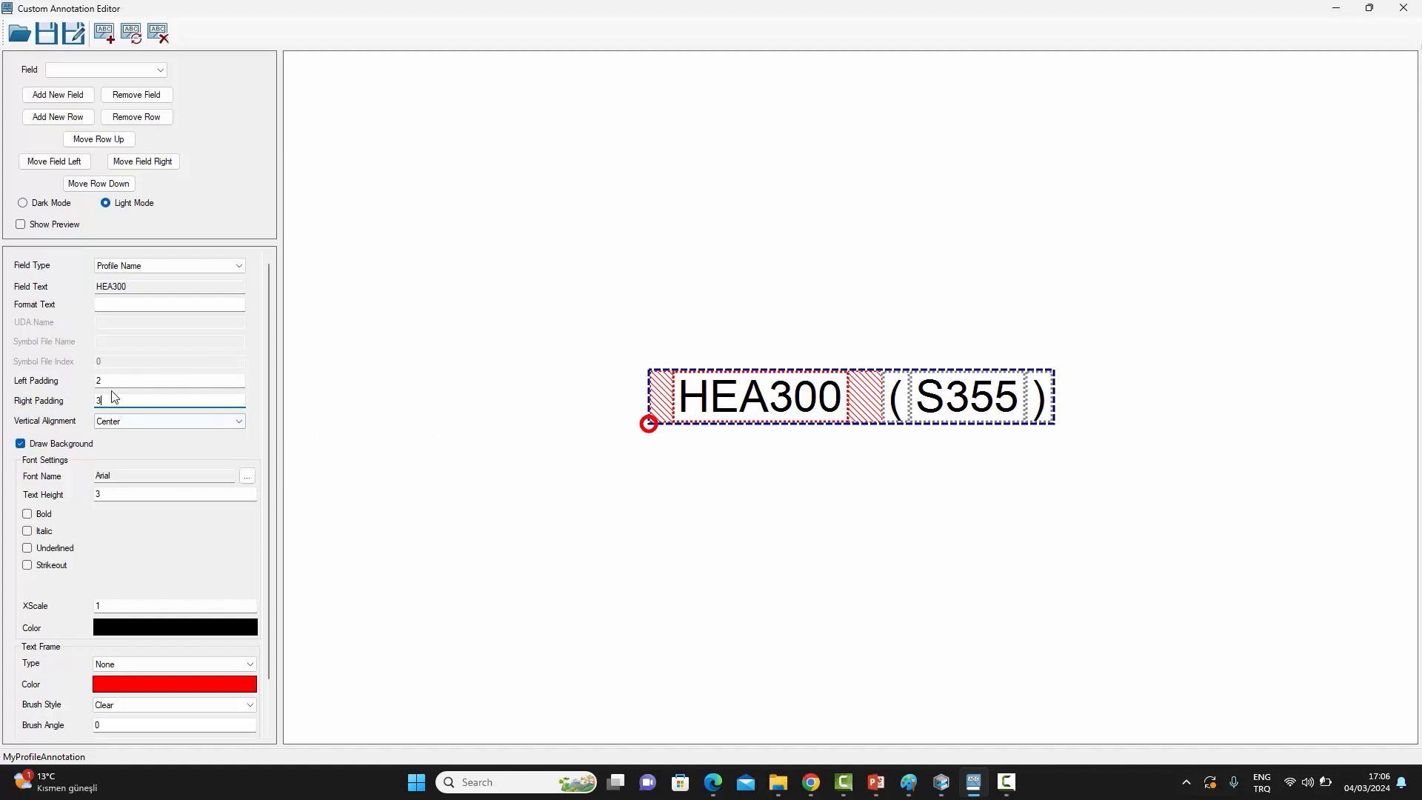
pyautogui.moveTo(108, 400); pyautogui.dragTo(25, 395)
pyautogui.write('1')
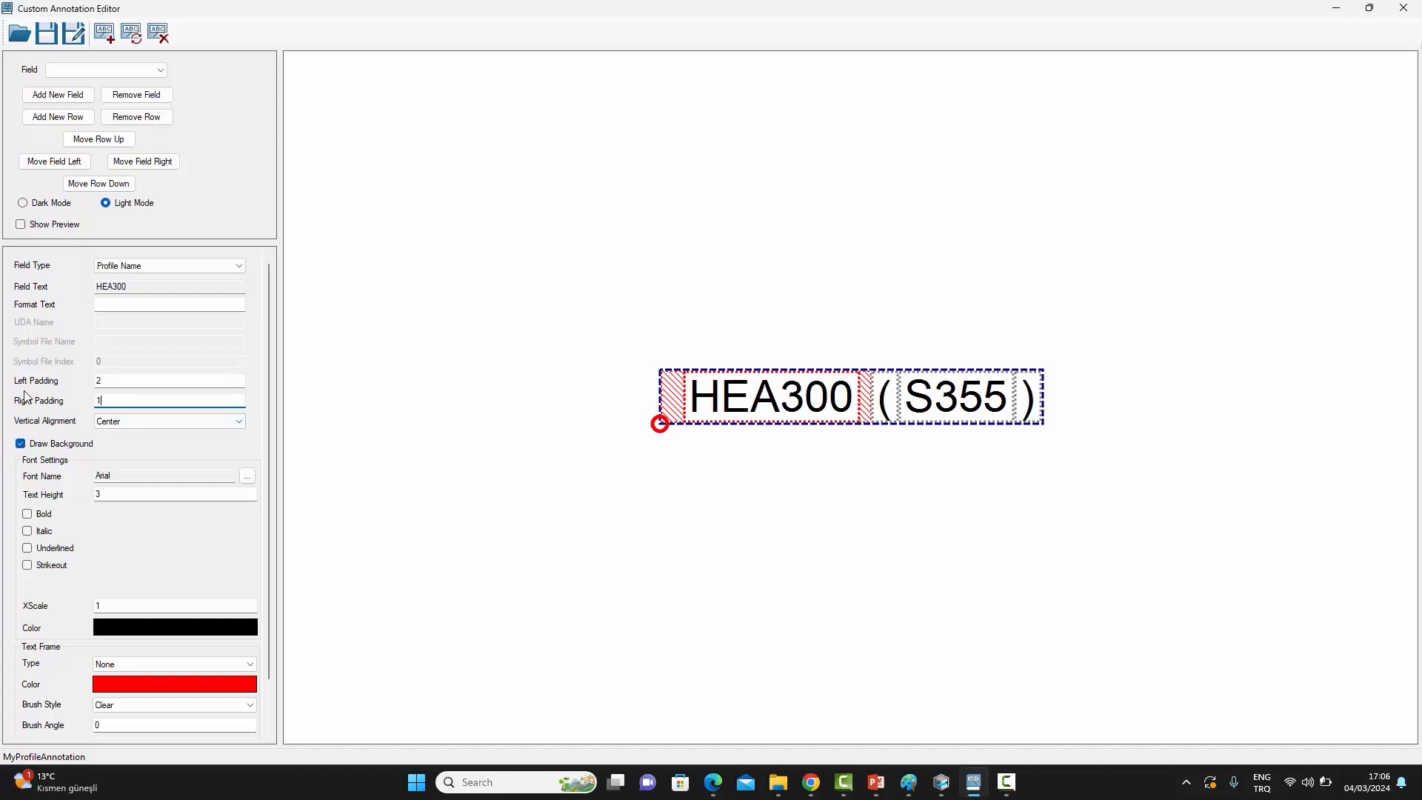
pyautogui.moveTo(111, 380); pyautogui.dragTo(71, 374)
pyautogui.write('0')
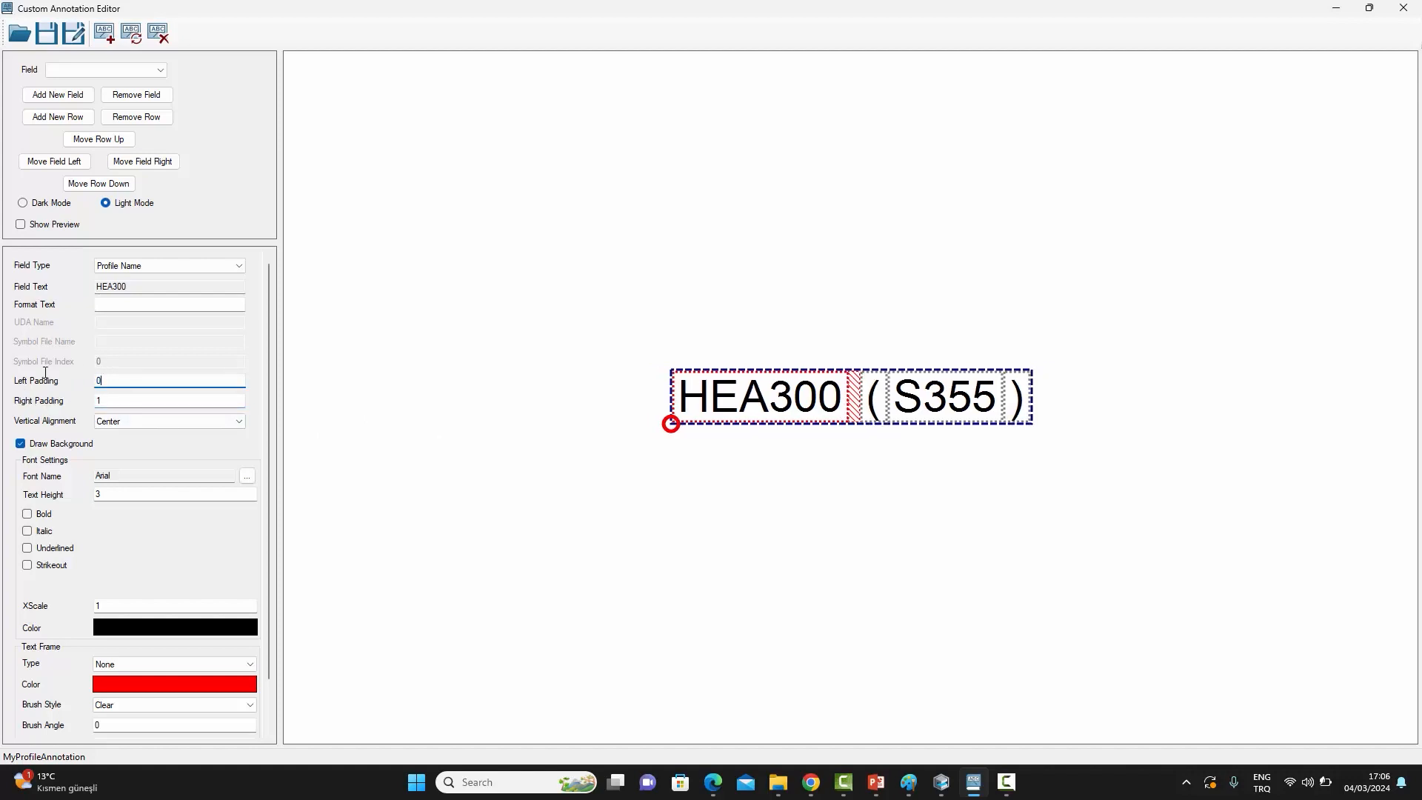
# - Examine the field type and settings of the profile name, opening parenthesis, S355 material and closing parenthesis fields
pyautogui.click(877, 422)
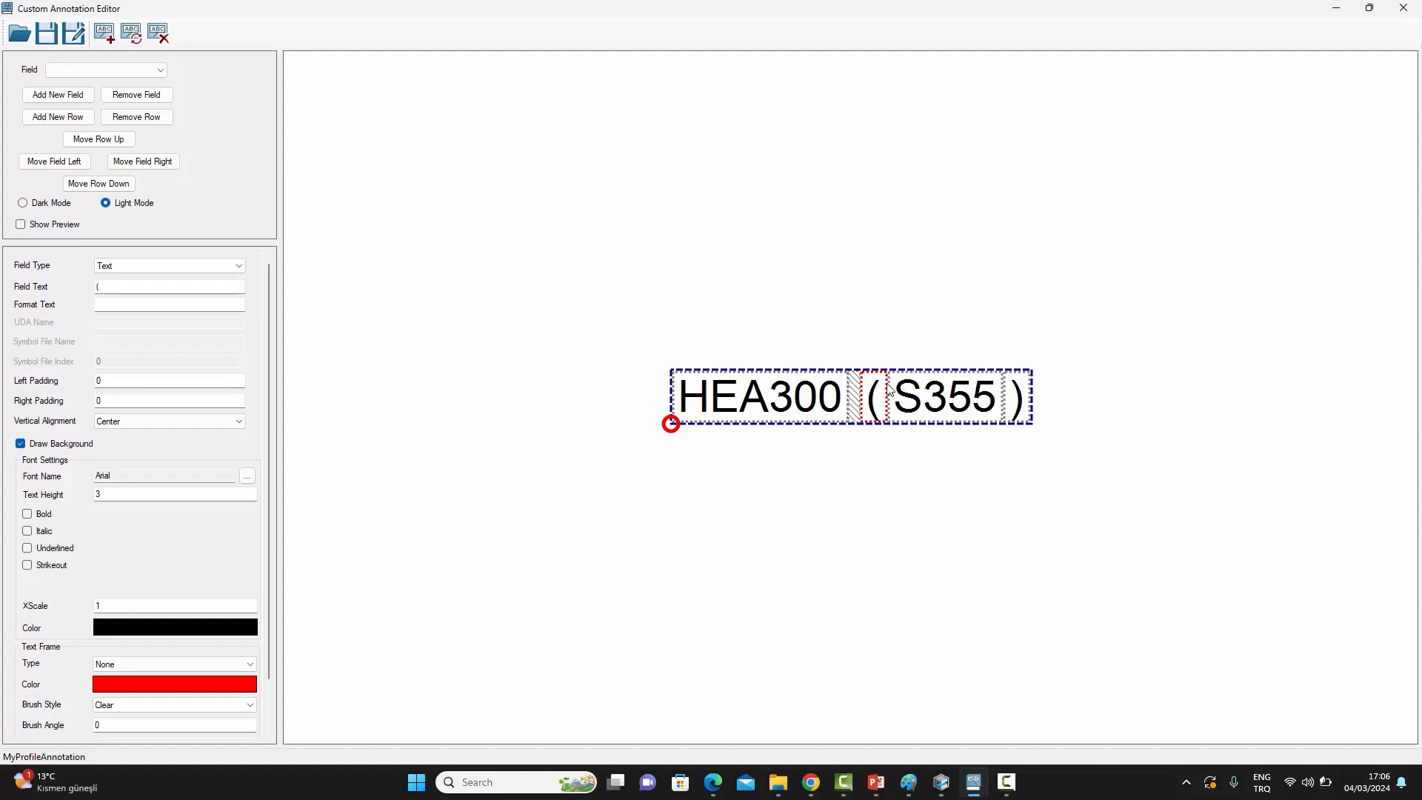
pyautogui.click(784, 399)
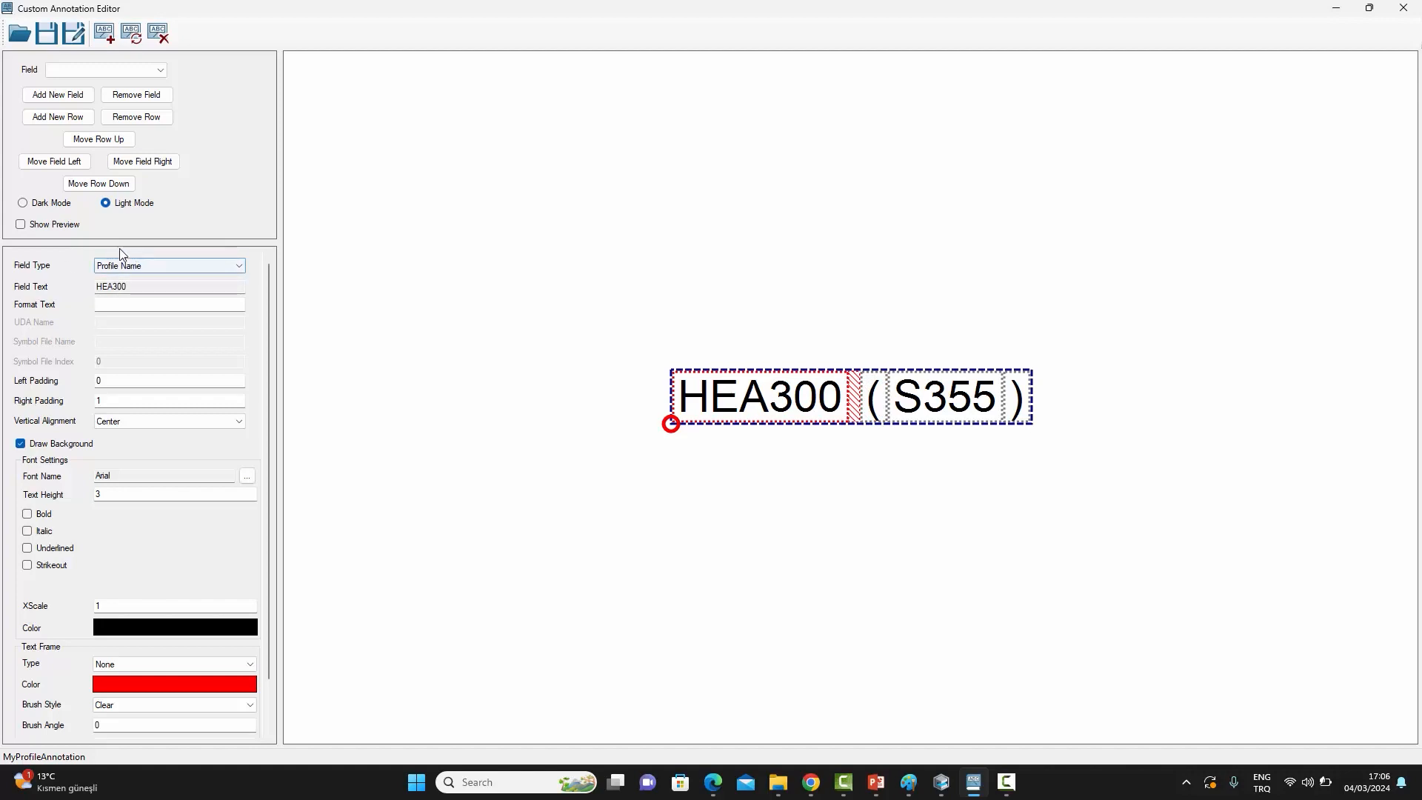
pyautogui.click(879, 401)
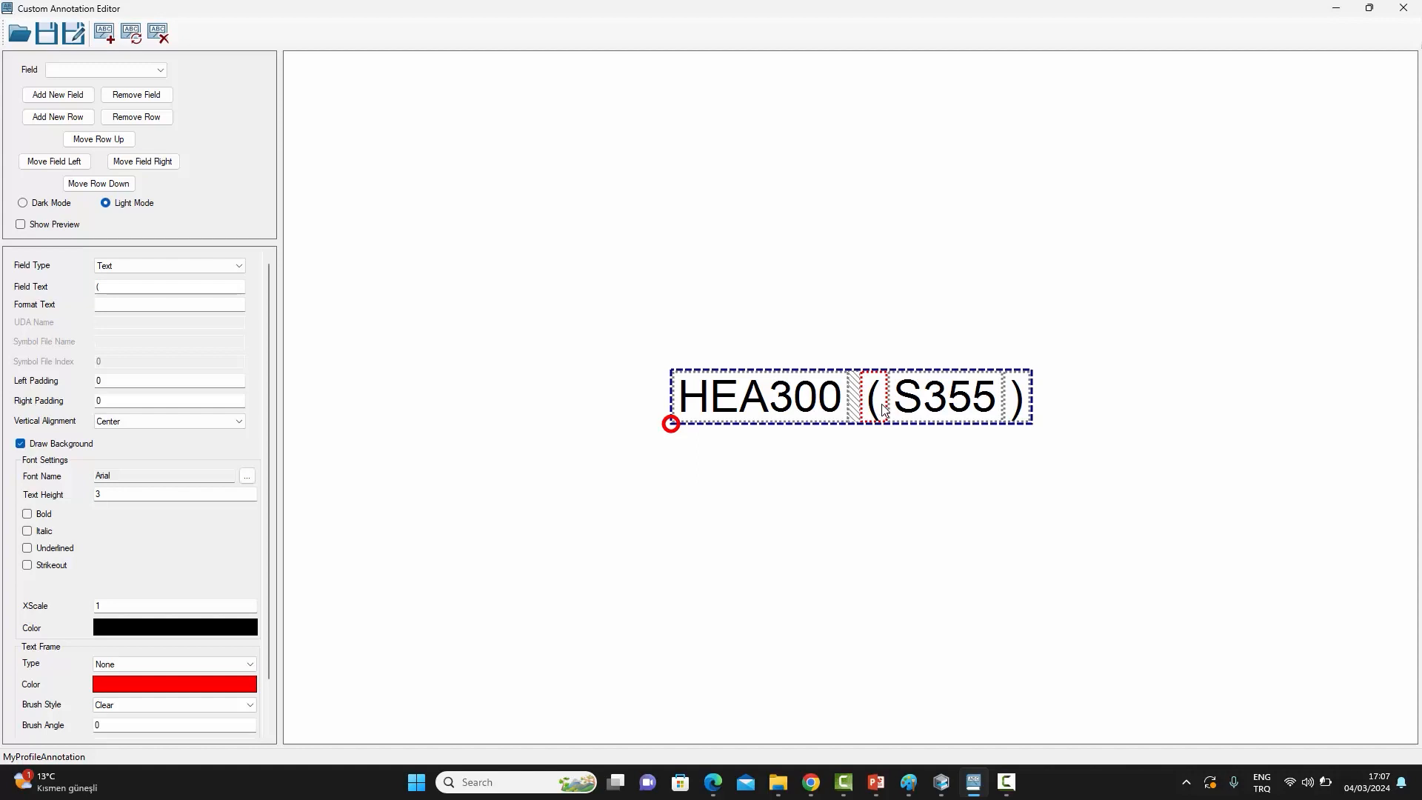
pyautogui.click(946, 400)
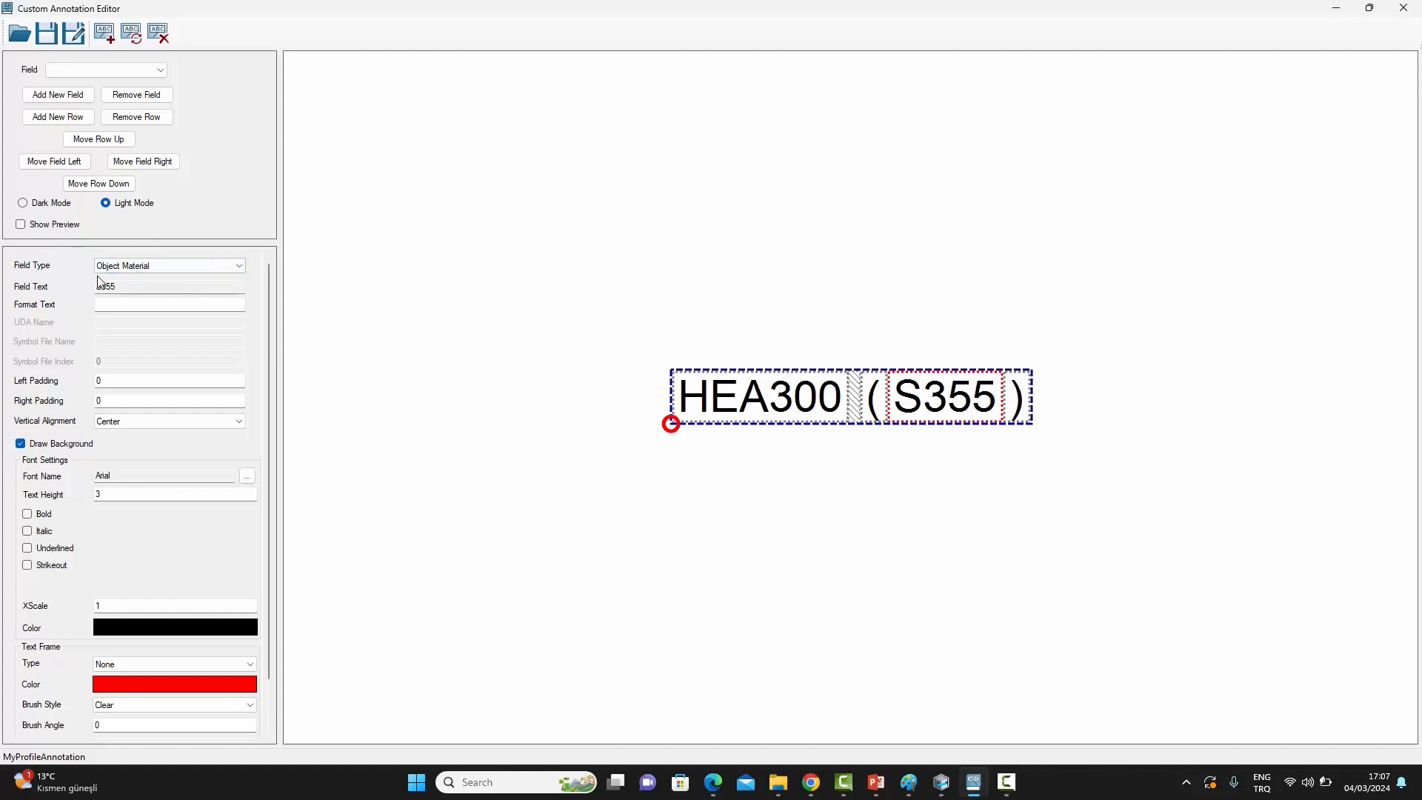
pyautogui.click(1019, 406)
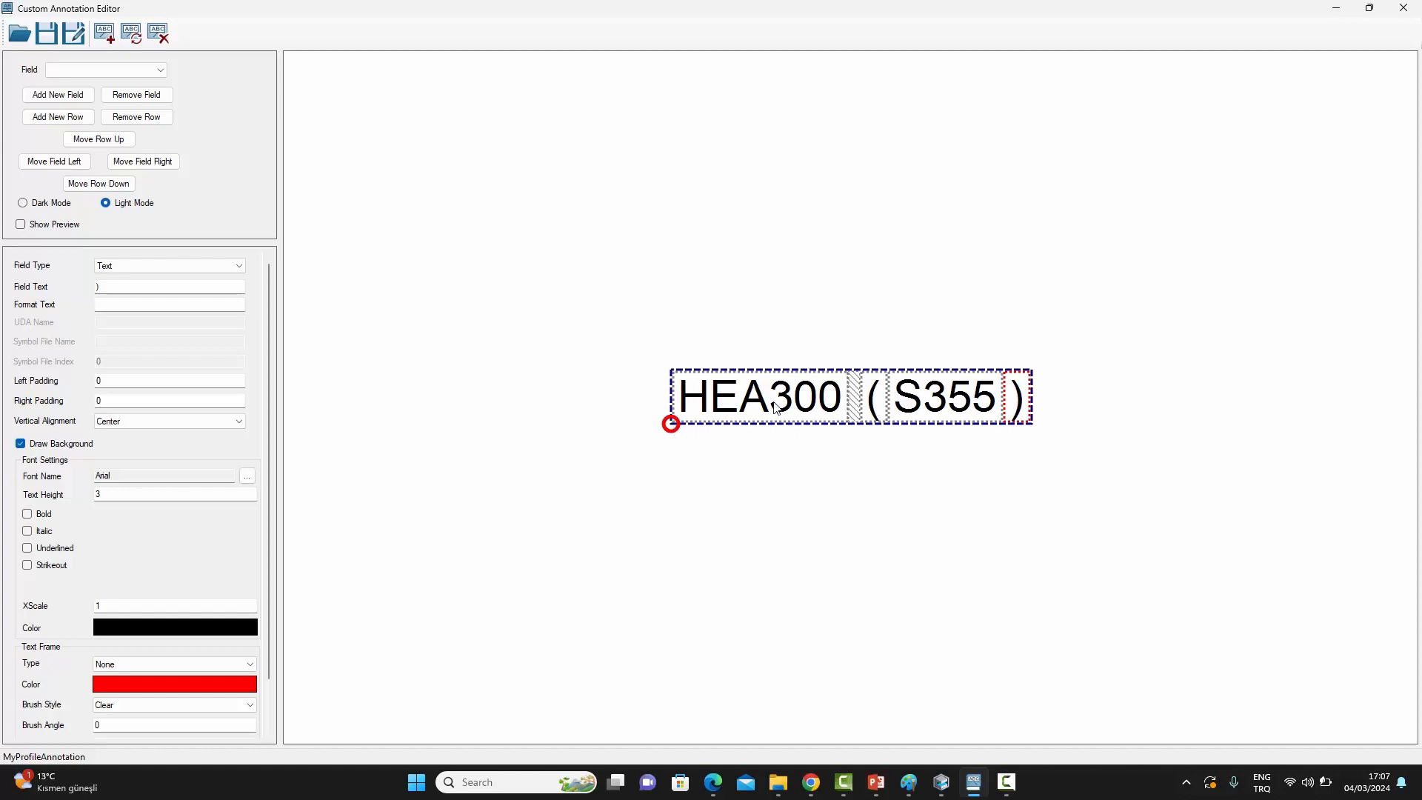
pyautogui.click(774, 405)
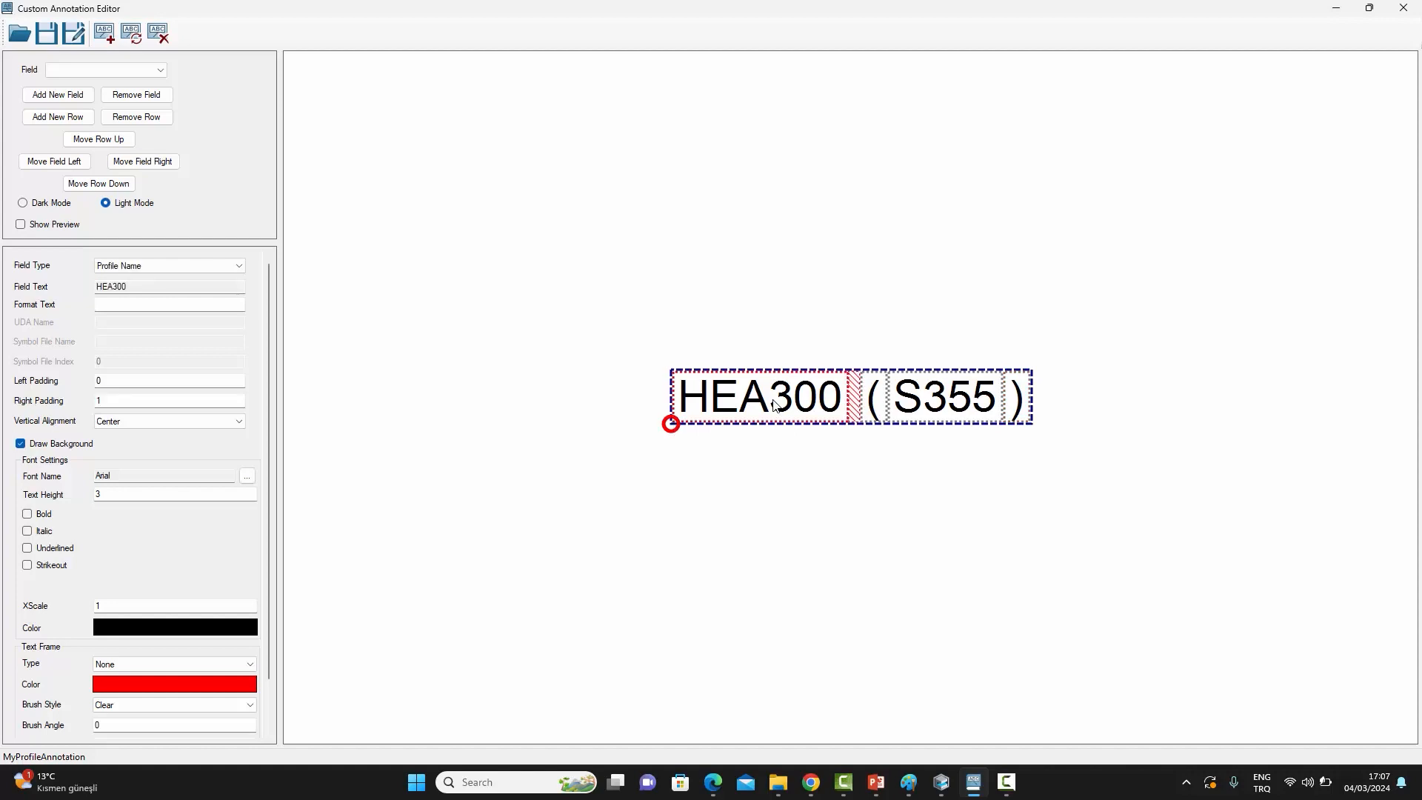
pyautogui.click(879, 403)
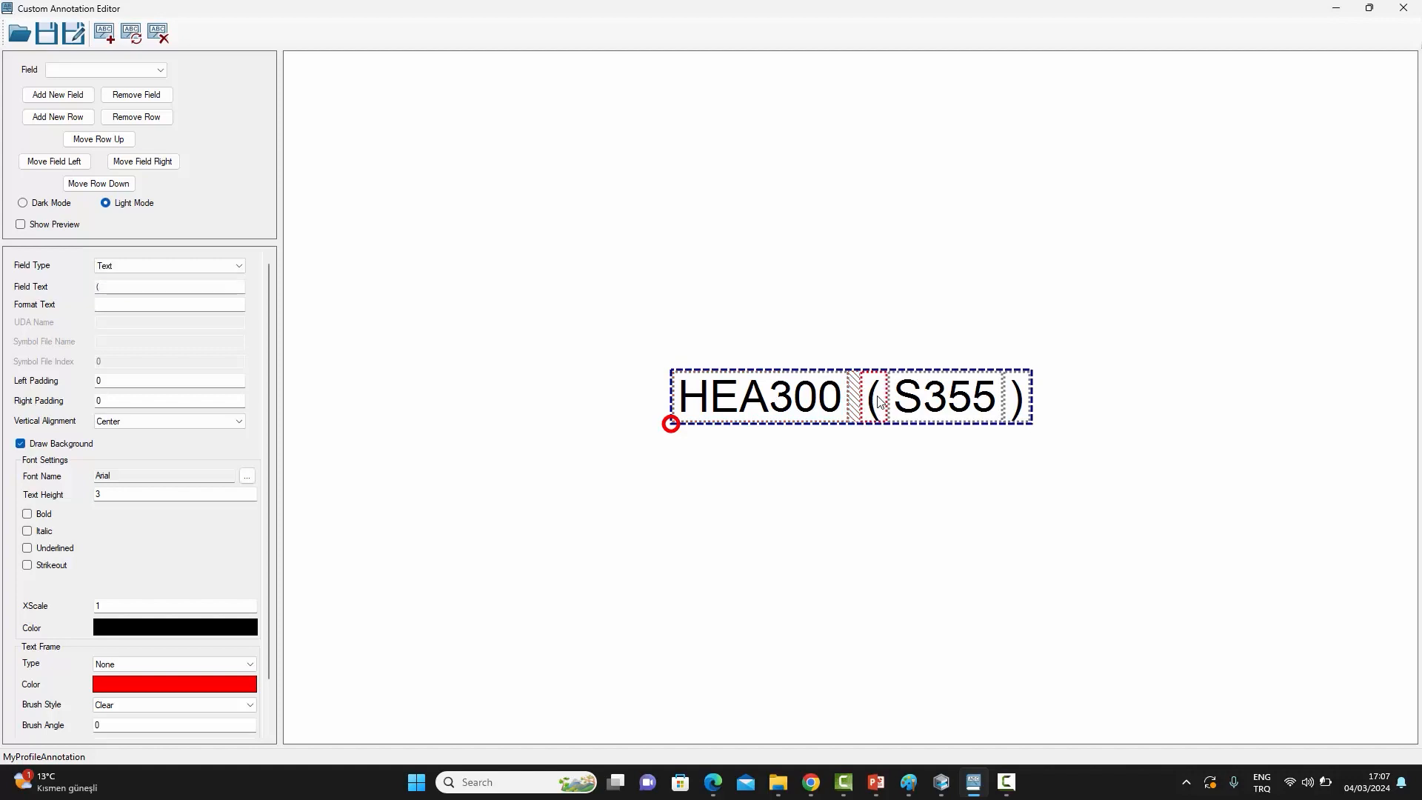
pyautogui.click(933, 404)
pyautogui.click(1025, 403)
# - Move the HEA300 field to the end of the row and back to the beginning
pyautogui.click(756, 400)
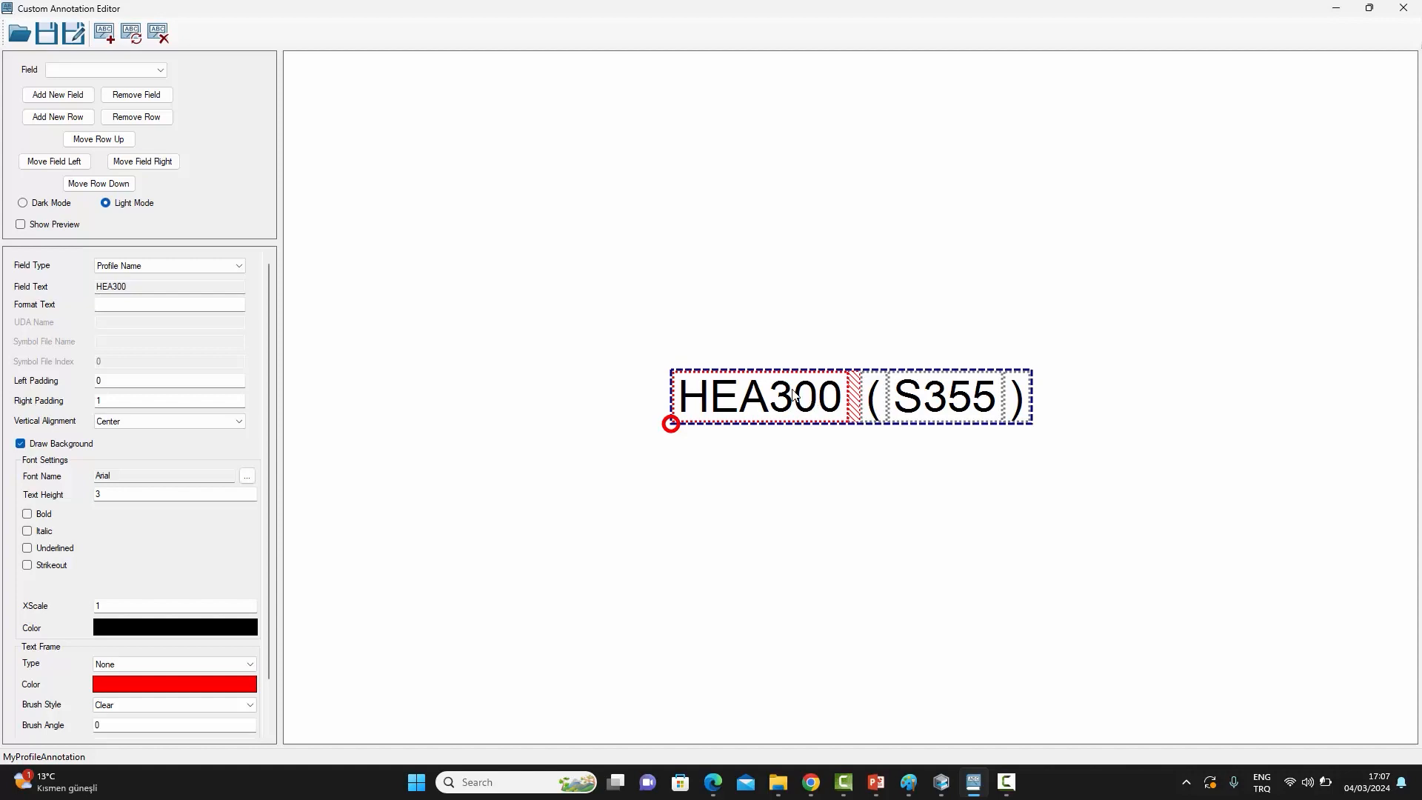
pyautogui.press('Right')
pyautogui.press('Right')
pyautogui.press('Right')
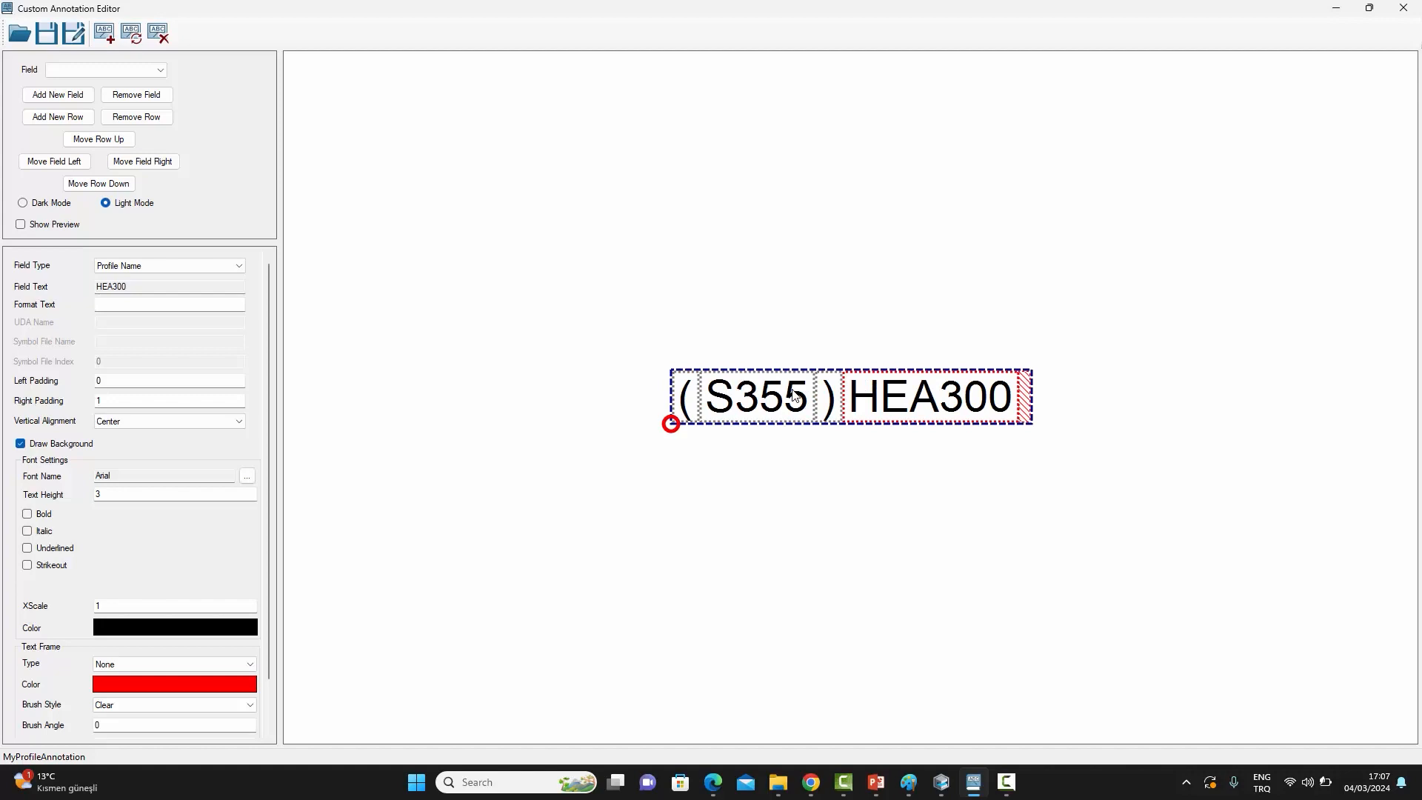
pyautogui.press('Left')
pyautogui.press('Left')
pyautogui.press('Left')
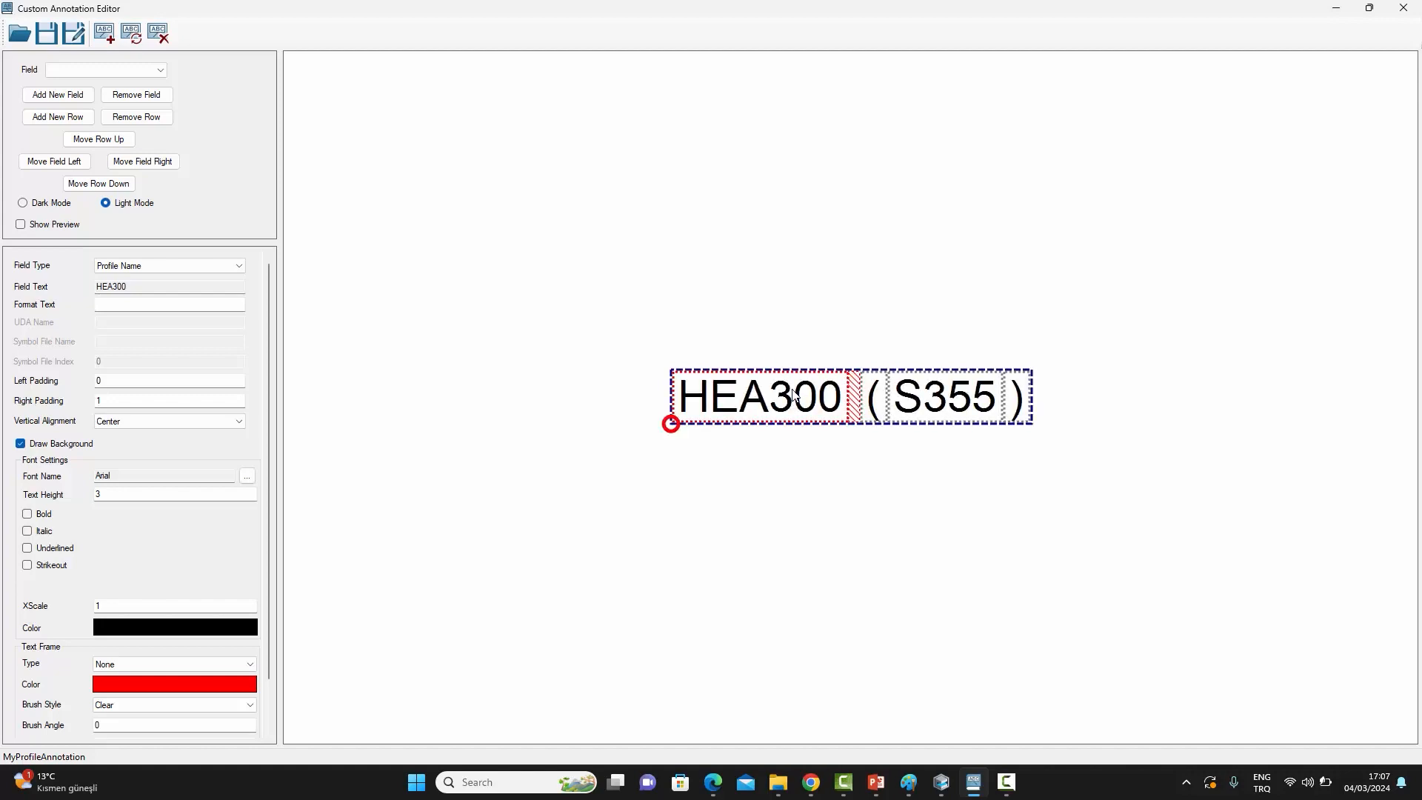
# - Shift the opening parenthesis field one place each way in the row and return it to its position after HEA300
pyautogui.click(879, 402)
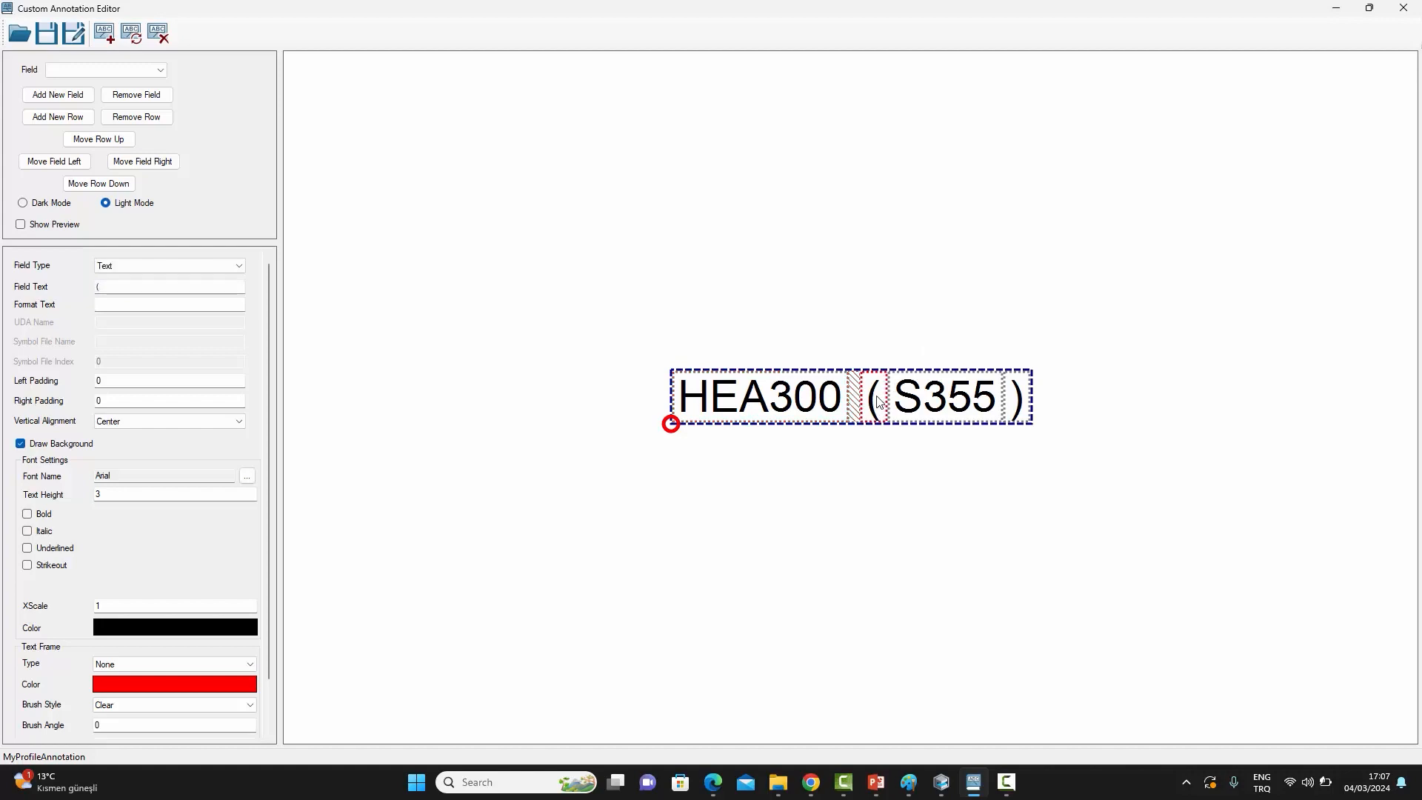
pyautogui.press('Left')
pyautogui.press('Right')
pyautogui.press('Right')
pyautogui.press('Left')
# - Try a right padding of 2 on the opening parenthesis field, and reset it to 0
pyautogui.moveTo(111, 401); pyautogui.dragTo(61, 404)
pyautogui.write('2')
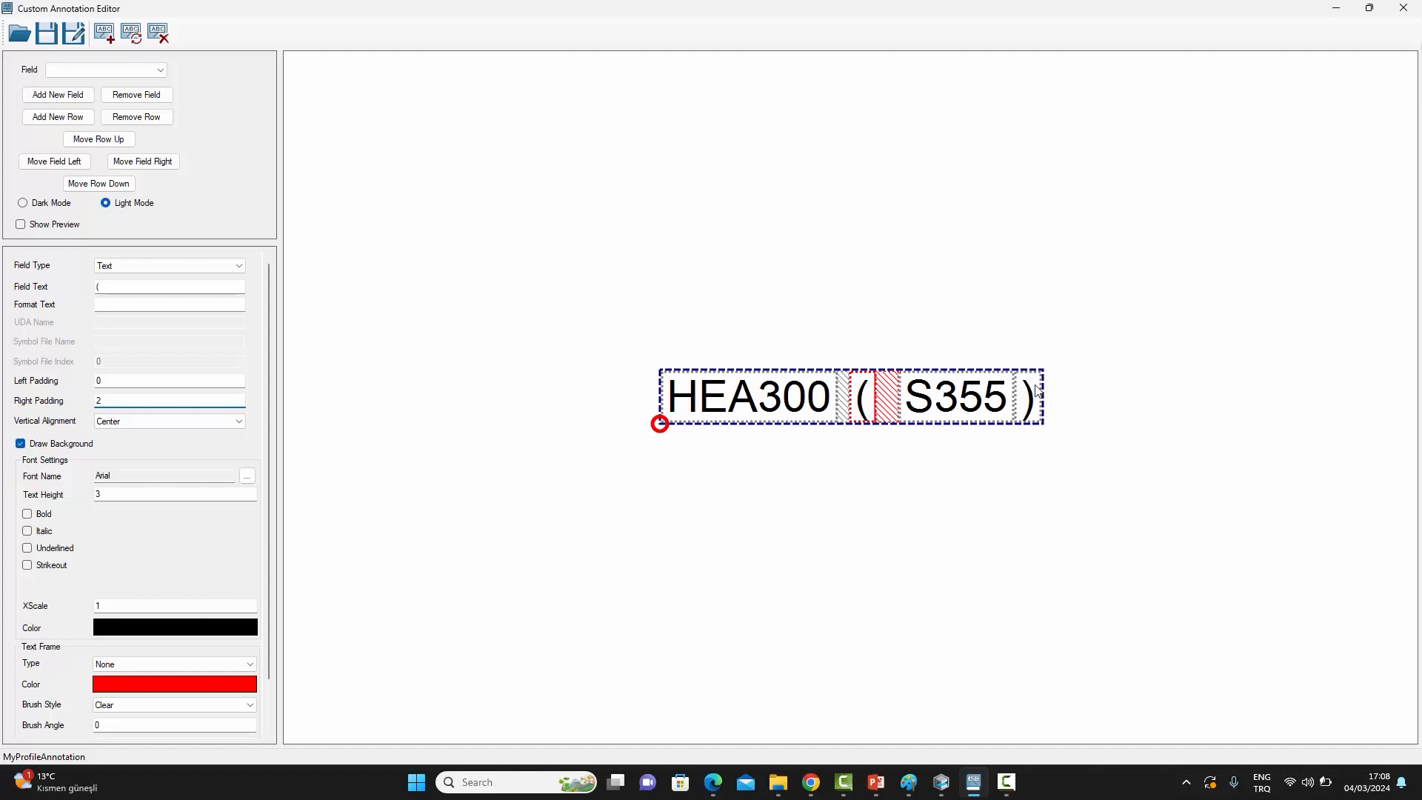
pyautogui.moveTo(126, 401); pyautogui.dragTo(20, 400)
pyautogui.write('0')
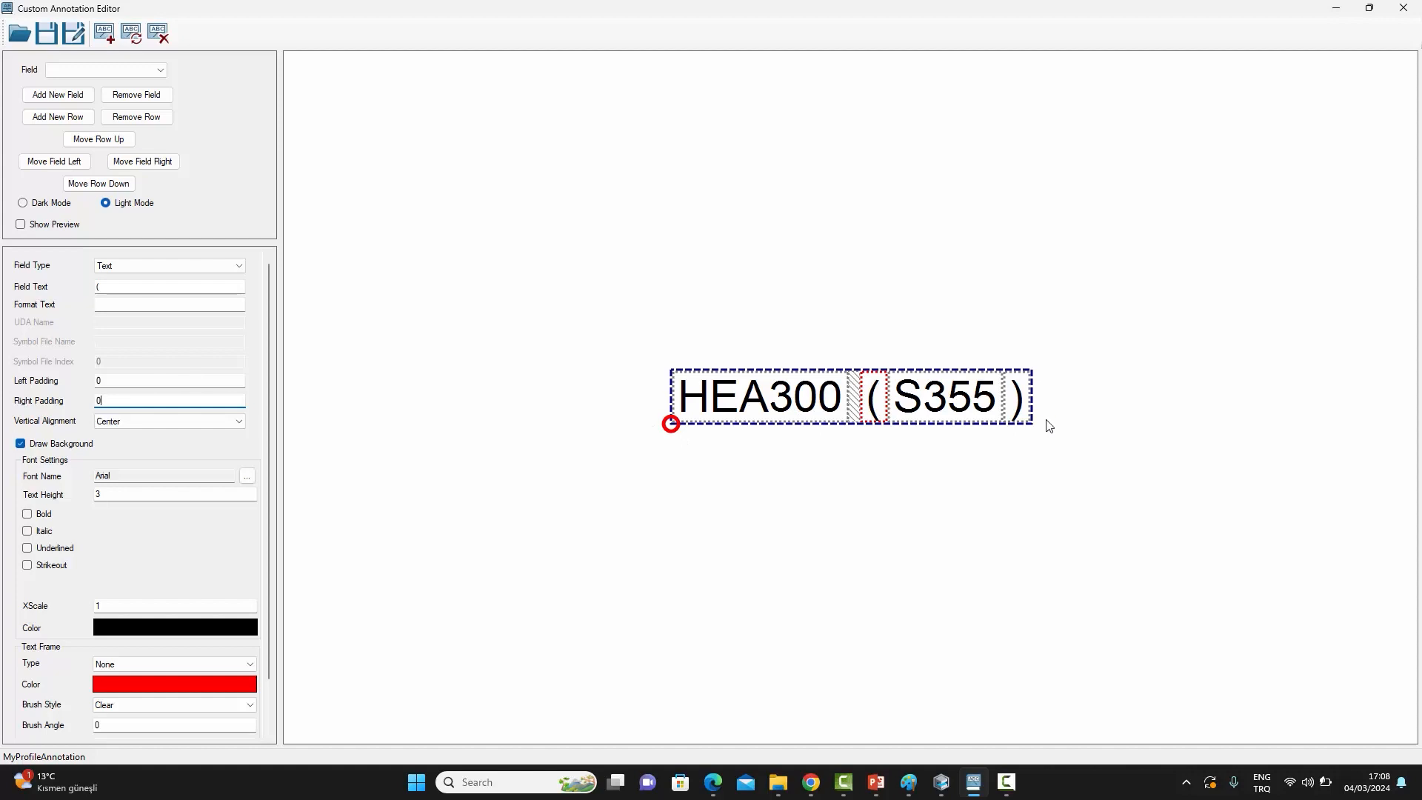
# - Check each field in the row and set the text height of the HEA300 profile name field to 5
pyautogui.click(753, 403)
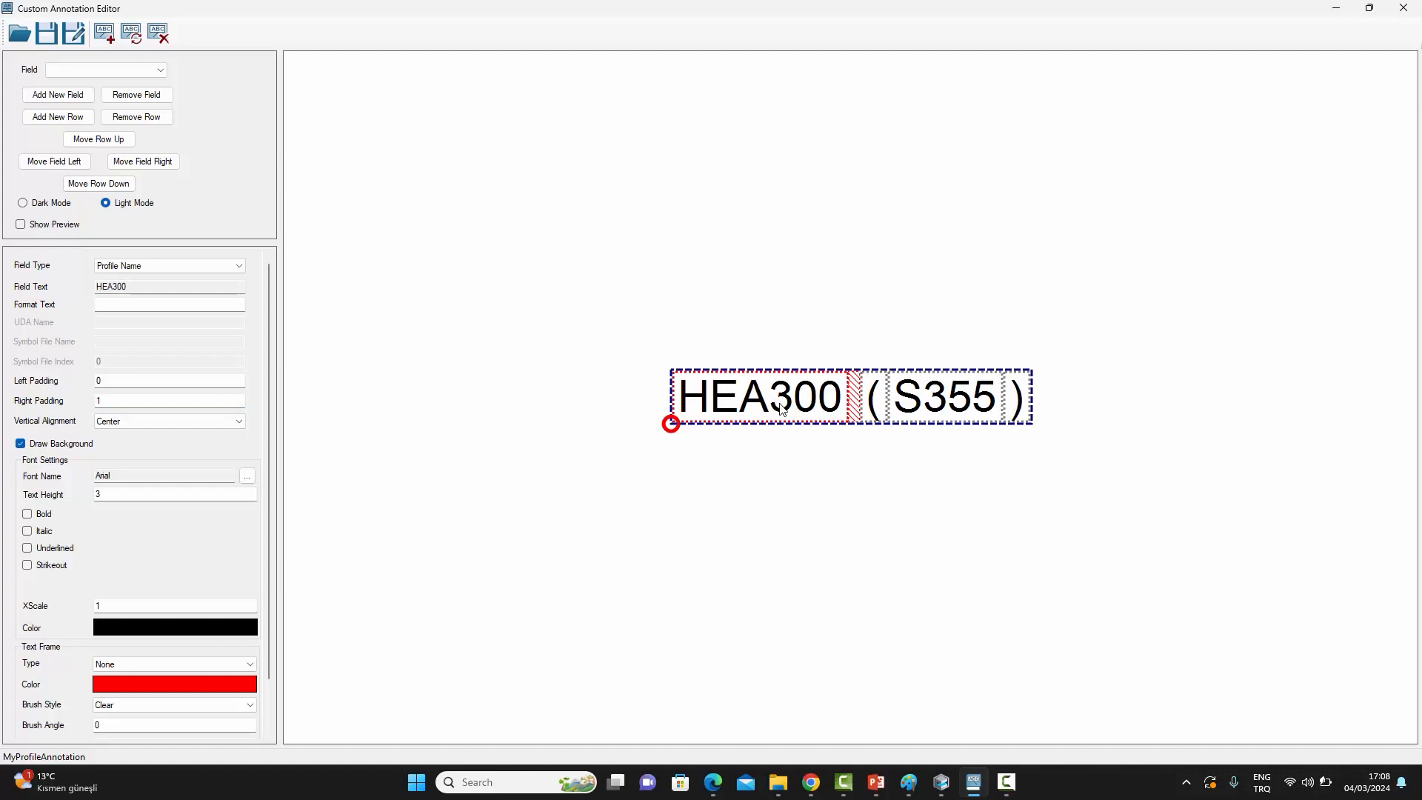
pyautogui.click(877, 401)
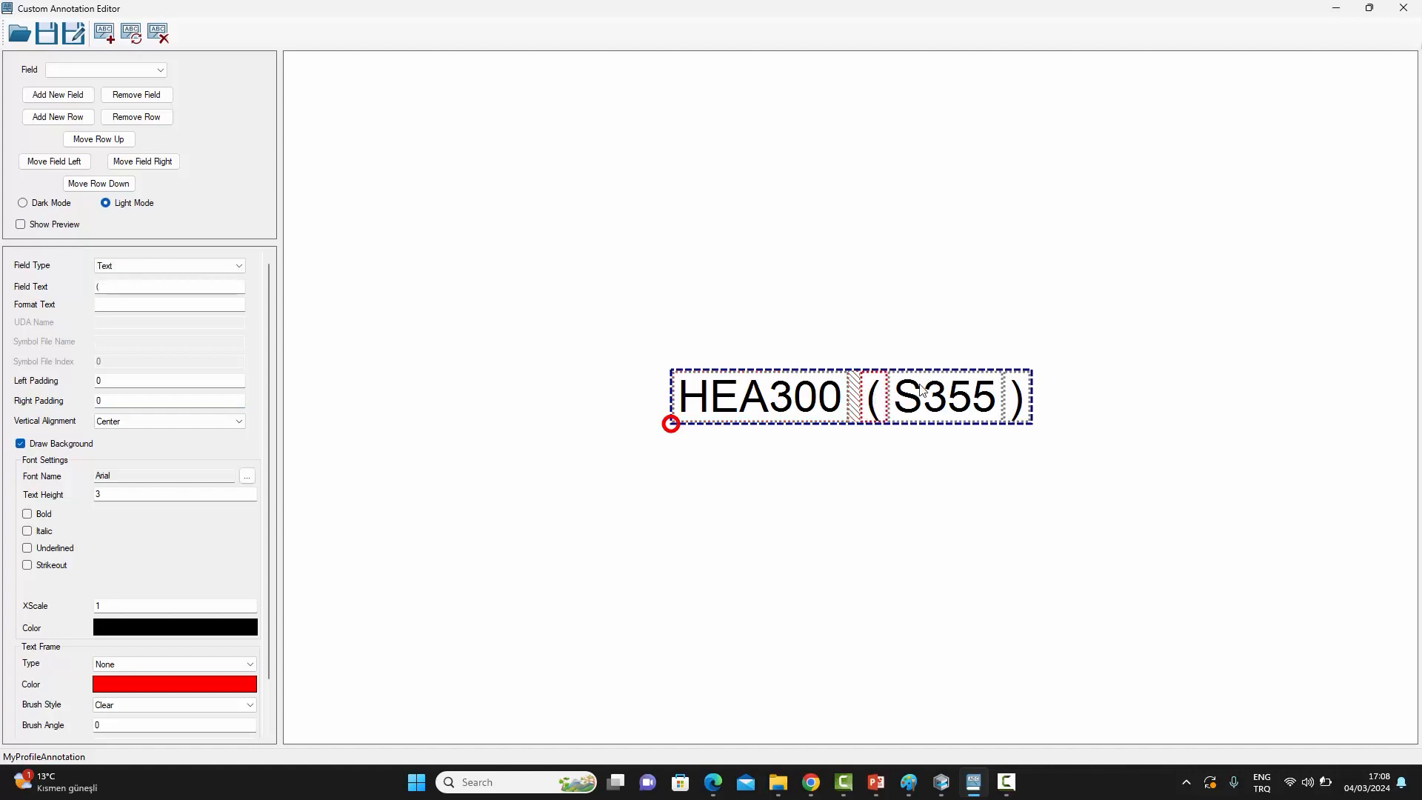
pyautogui.click(954, 397)
pyautogui.click(1022, 404)
pyautogui.click(757, 404)
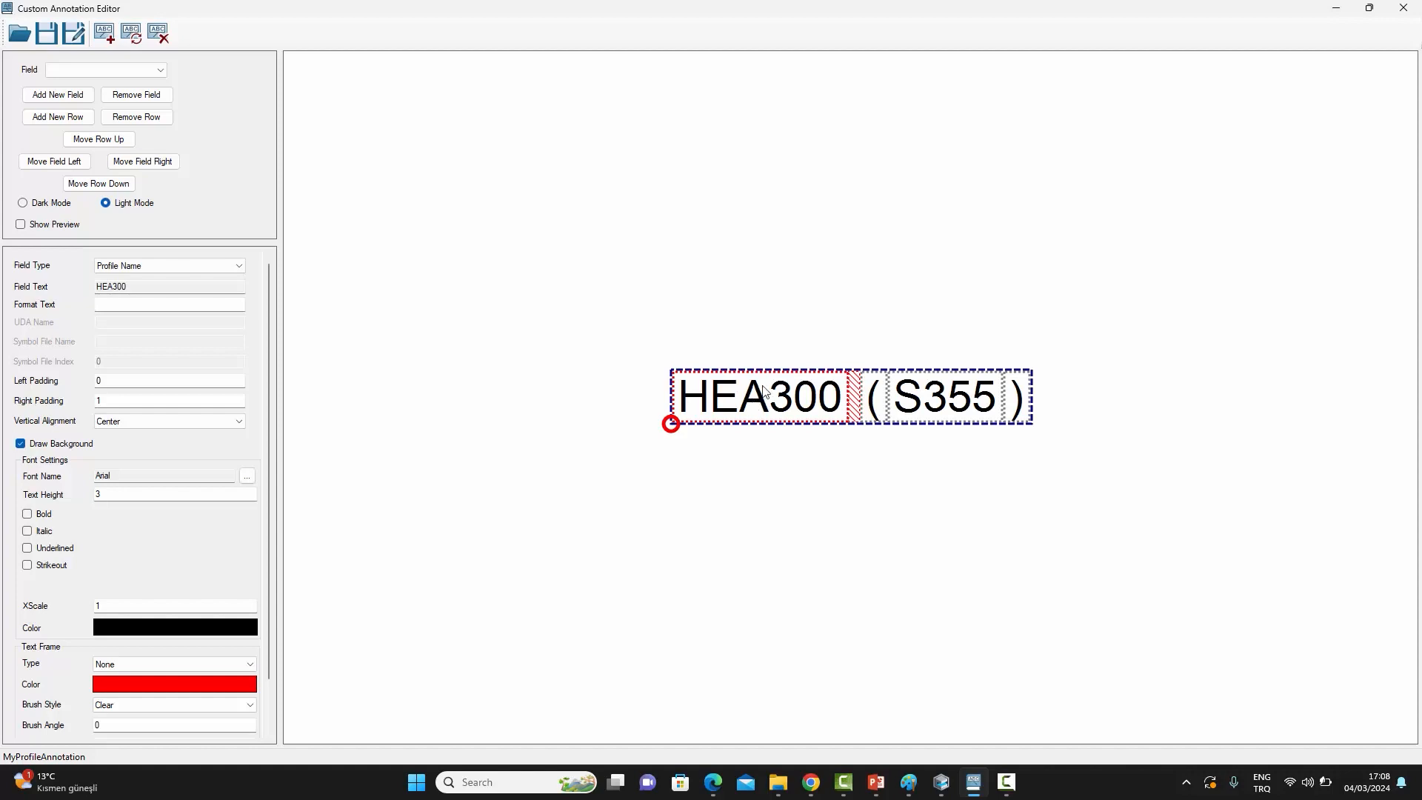
pyautogui.doubleClick(103, 495)
pyautogui.write('5')
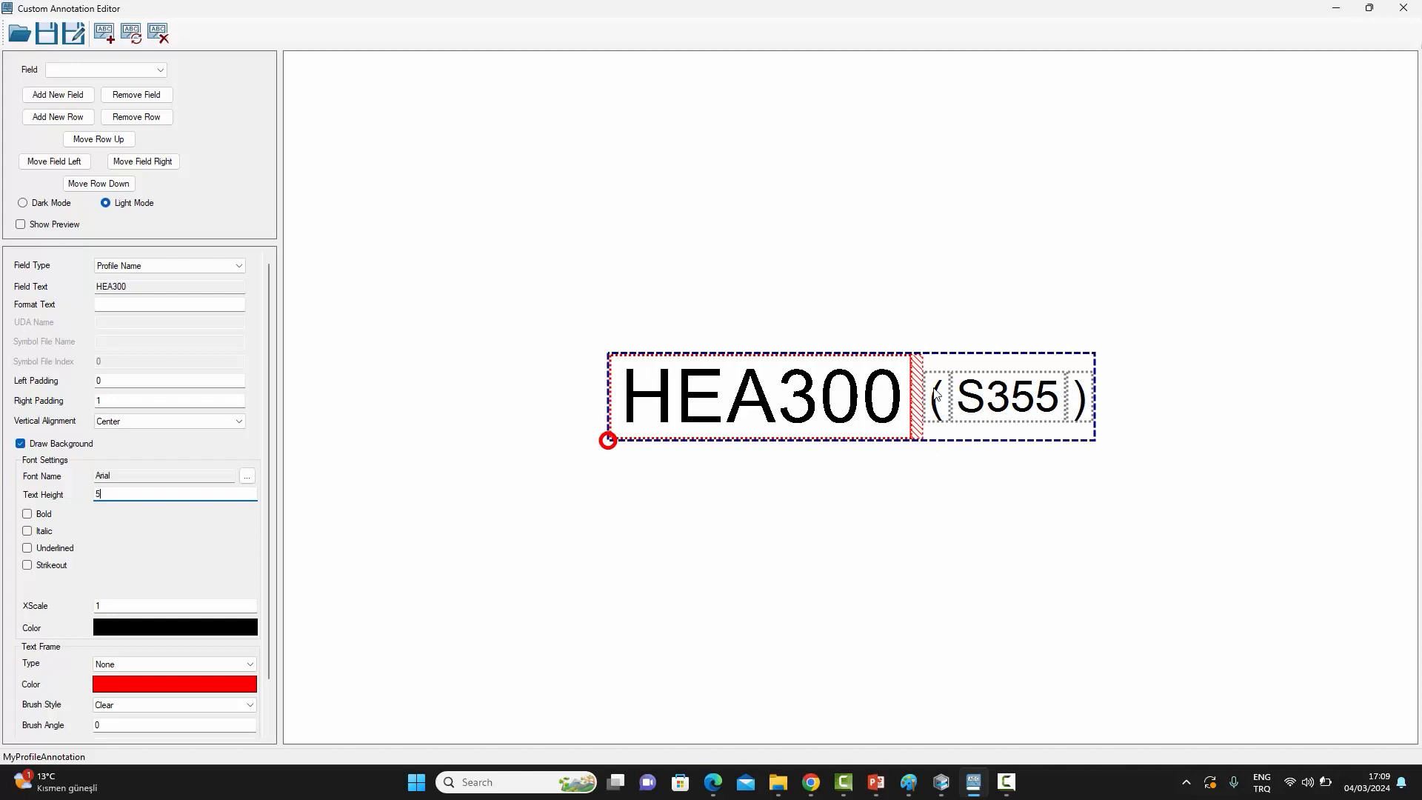
# - Set the vertical alignment of the opening parenthesis, S355 and closing parenthesis fields to Bottom
pyautogui.click(937, 403)
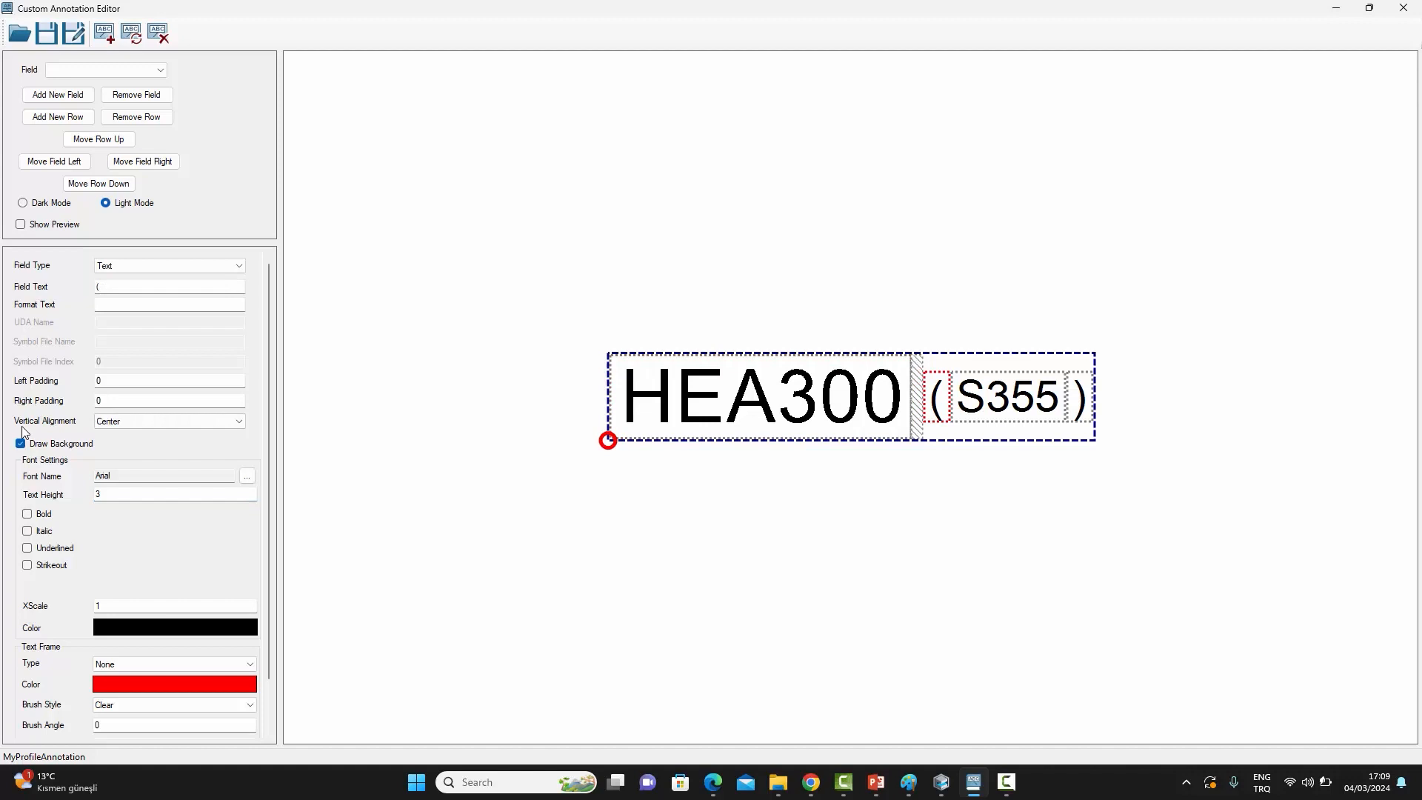
pyautogui.click(147, 430)
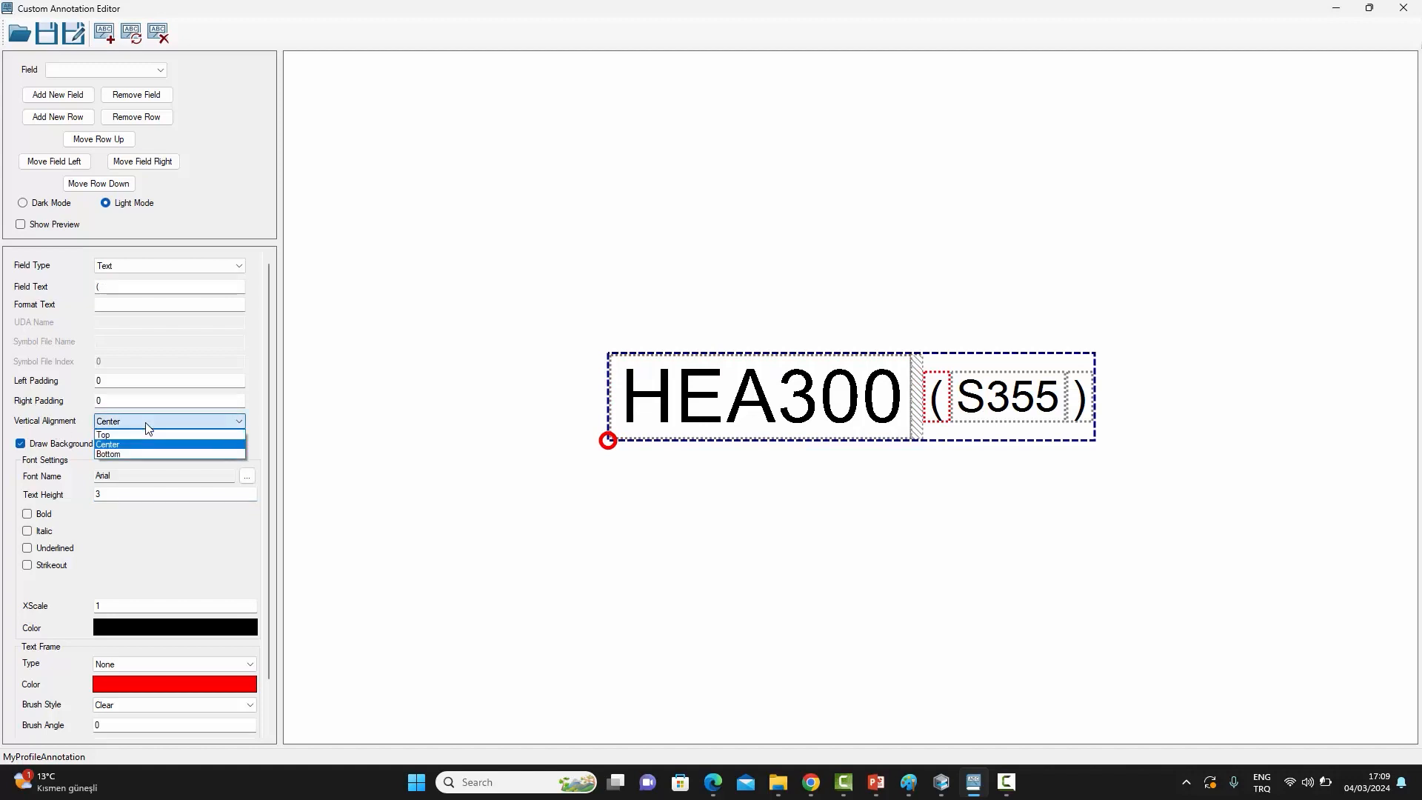
pyautogui.click(129, 454)
pyautogui.click(970, 401)
pyautogui.click(143, 424)
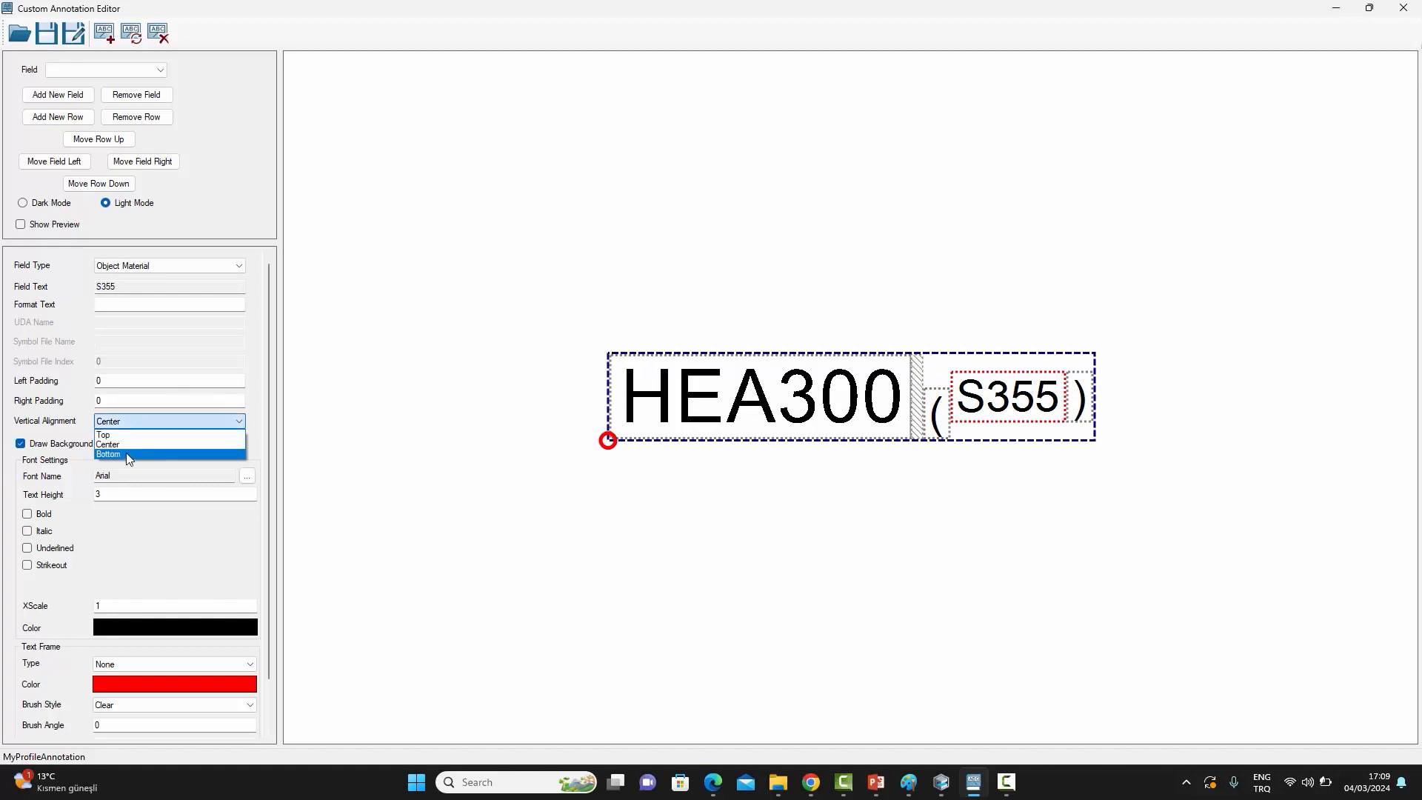
pyautogui.click(129, 453)
pyautogui.click(1088, 409)
pyautogui.click(145, 421)
pyautogui.click(126, 453)
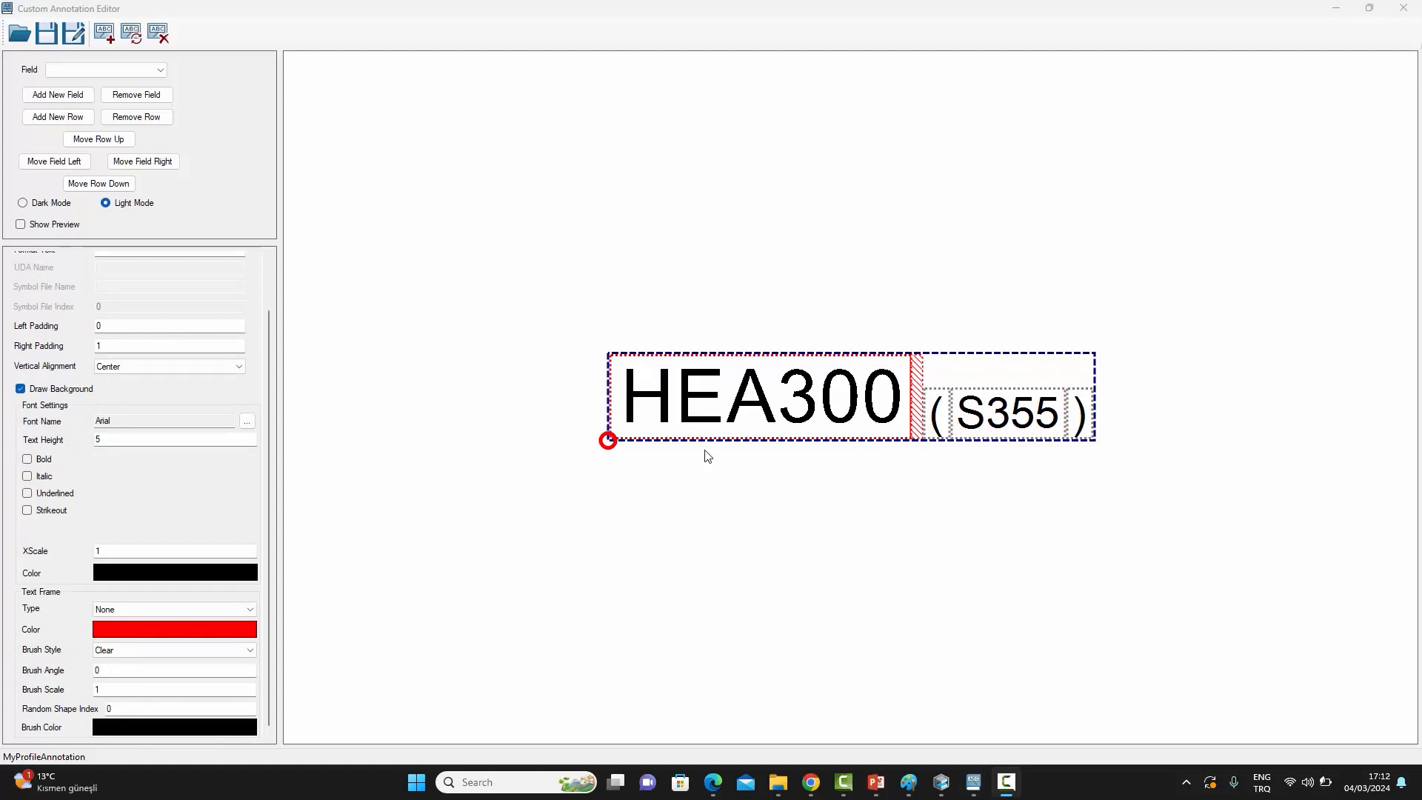
# - Color the HEA300 field's text bright blue and set its text frame type to Rectangle
pyautogui.click(754, 397)
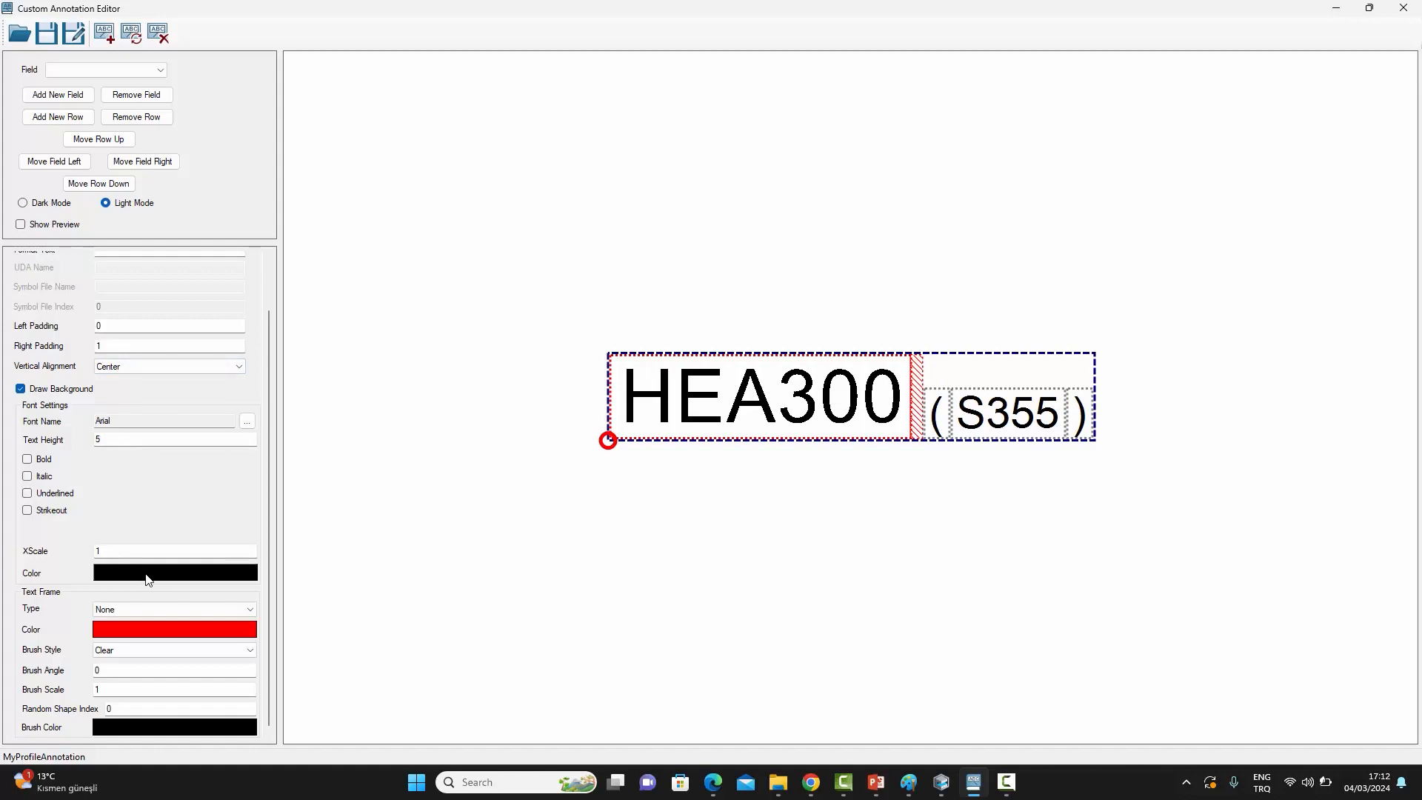
pyautogui.click(148, 580)
pyautogui.click(740, 221)
pyautogui.click(655, 402)
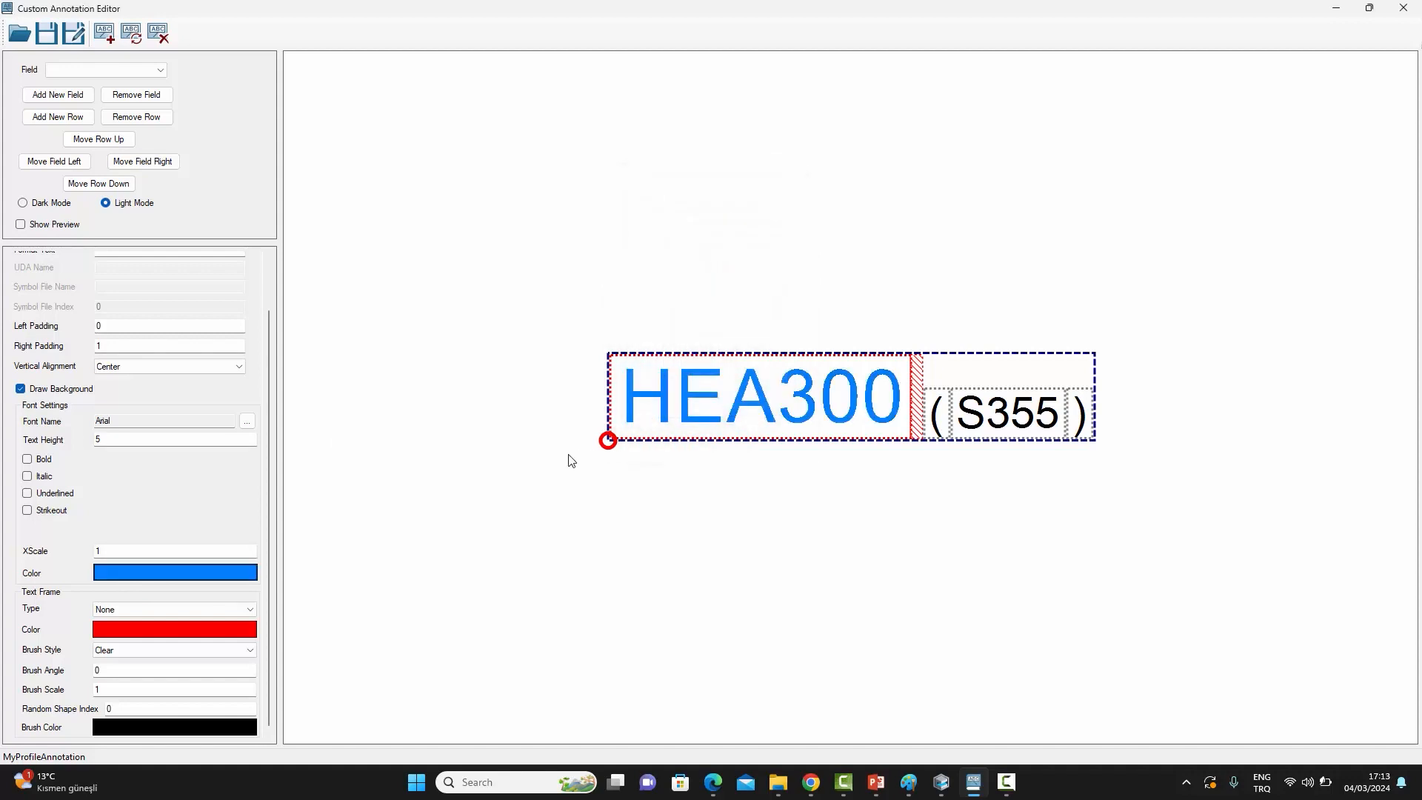
pyautogui.click(126, 610)
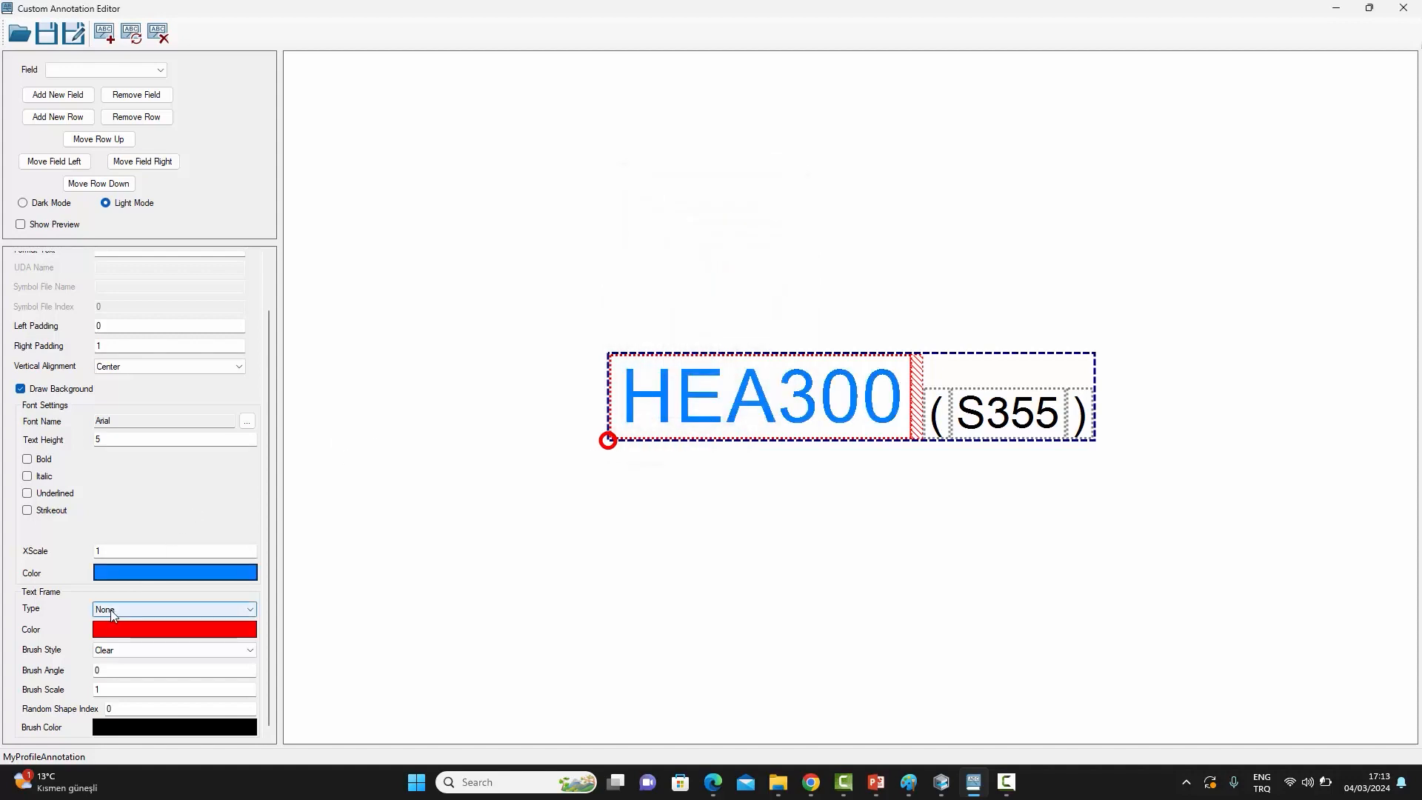
pyautogui.click(127, 629)
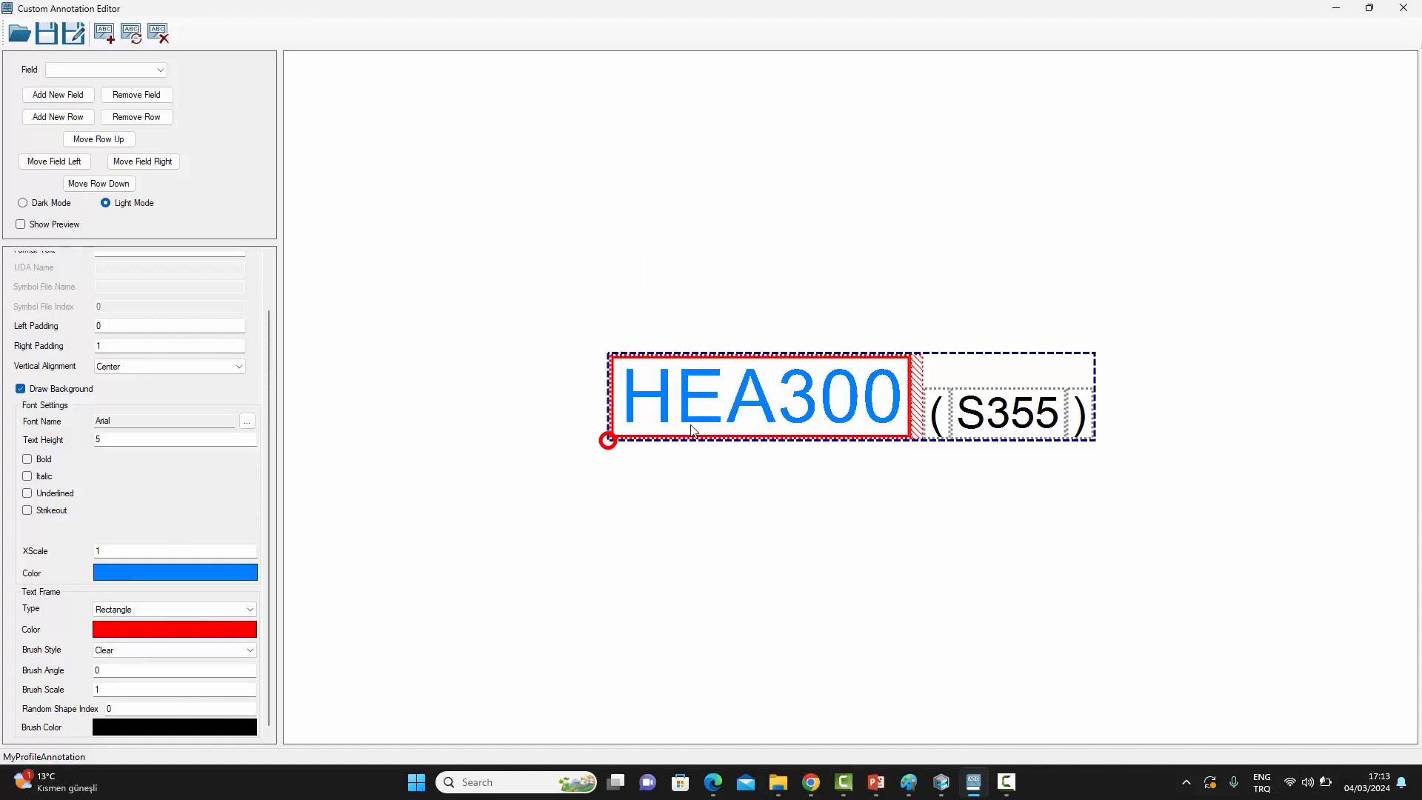
# - Try the Rounding Rectangle frame type around HEA300, and return the frame to Rectangle
pyautogui.click(177, 612)
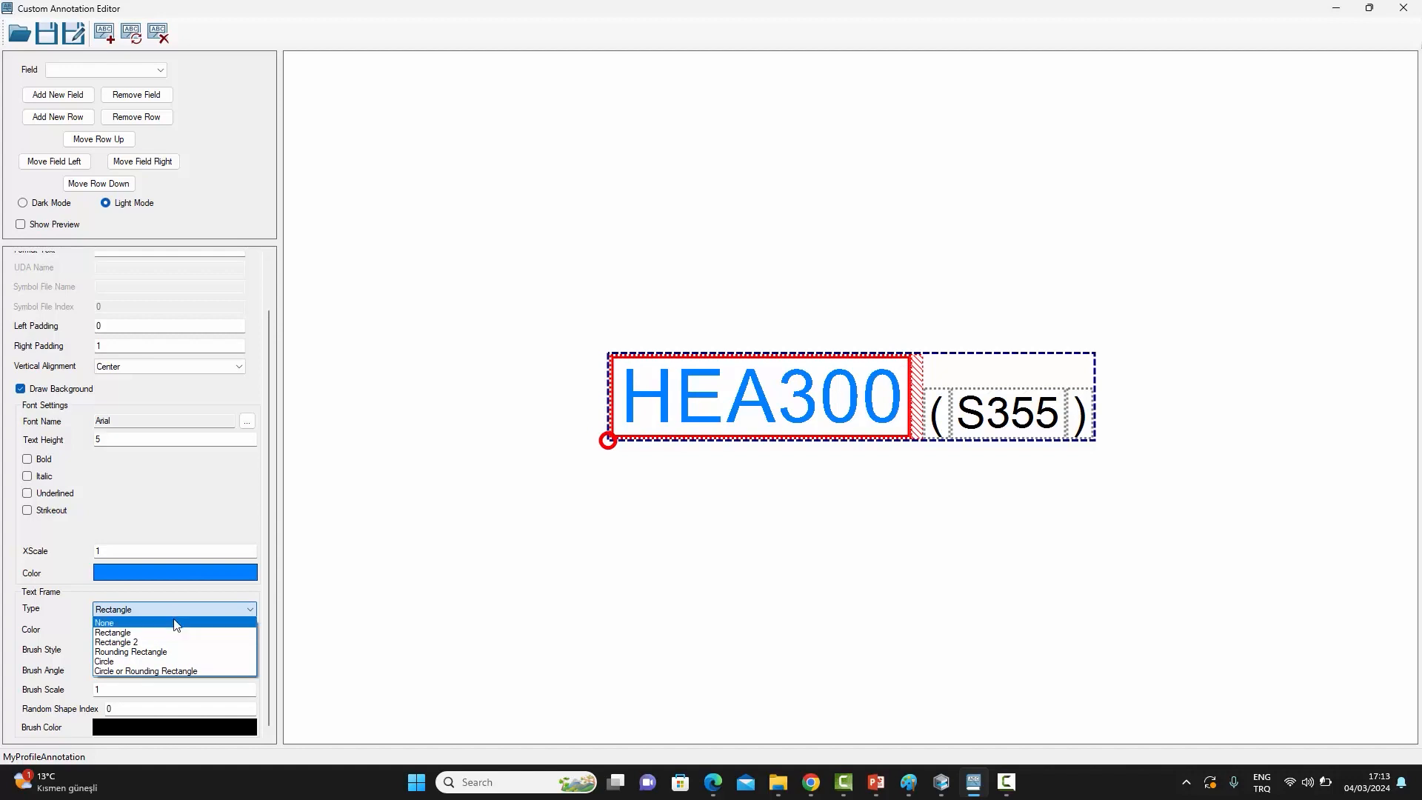
pyautogui.click(171, 652)
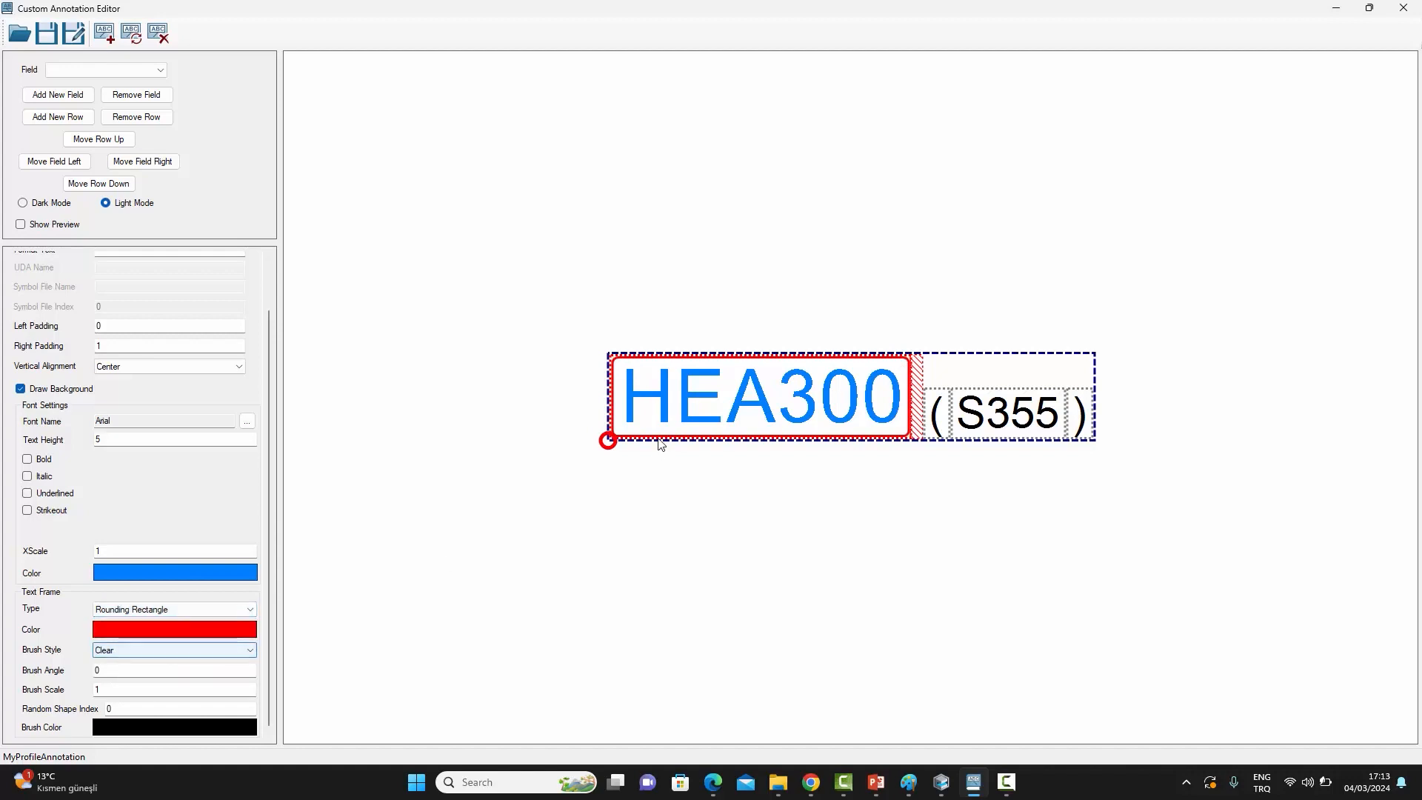
pyautogui.click(158, 612)
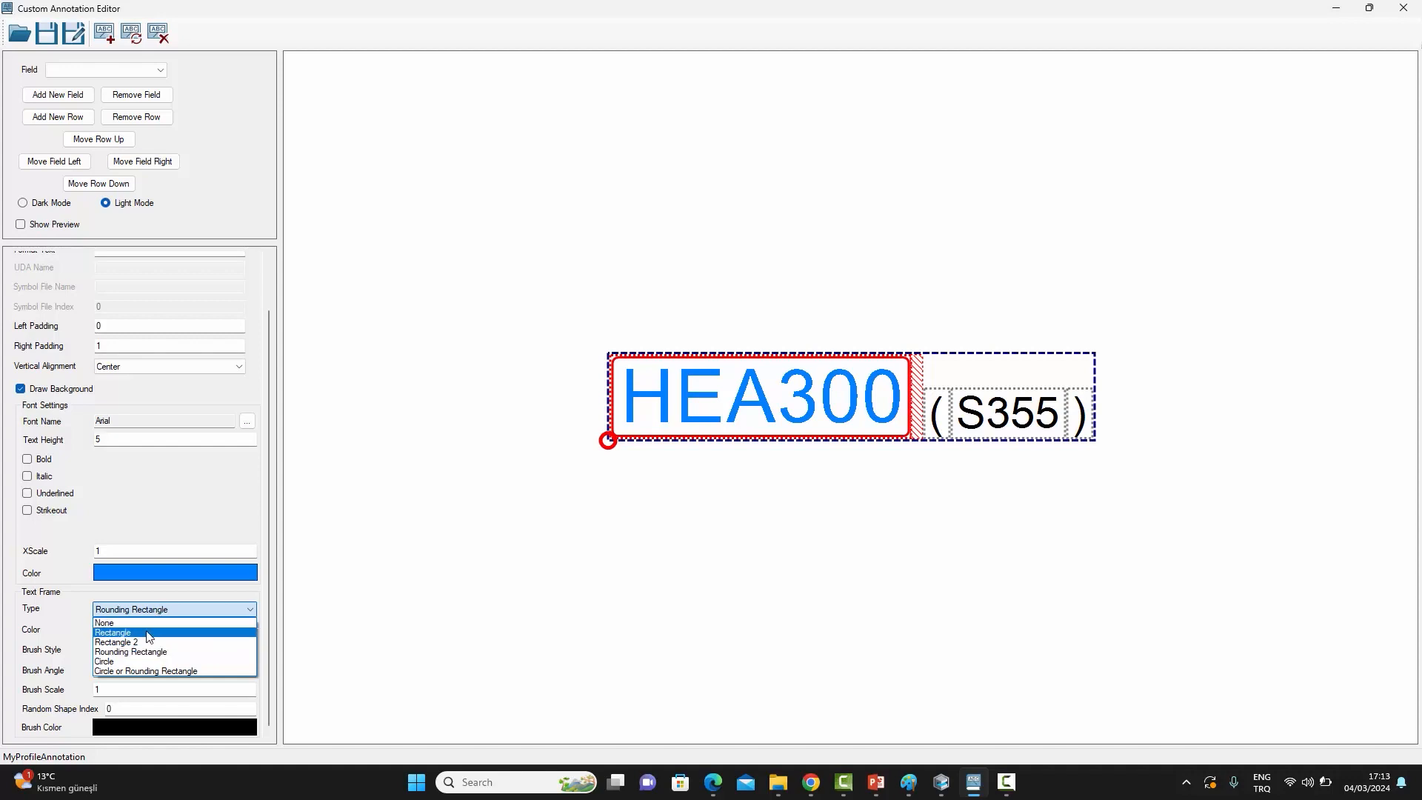
pyautogui.click(148, 633)
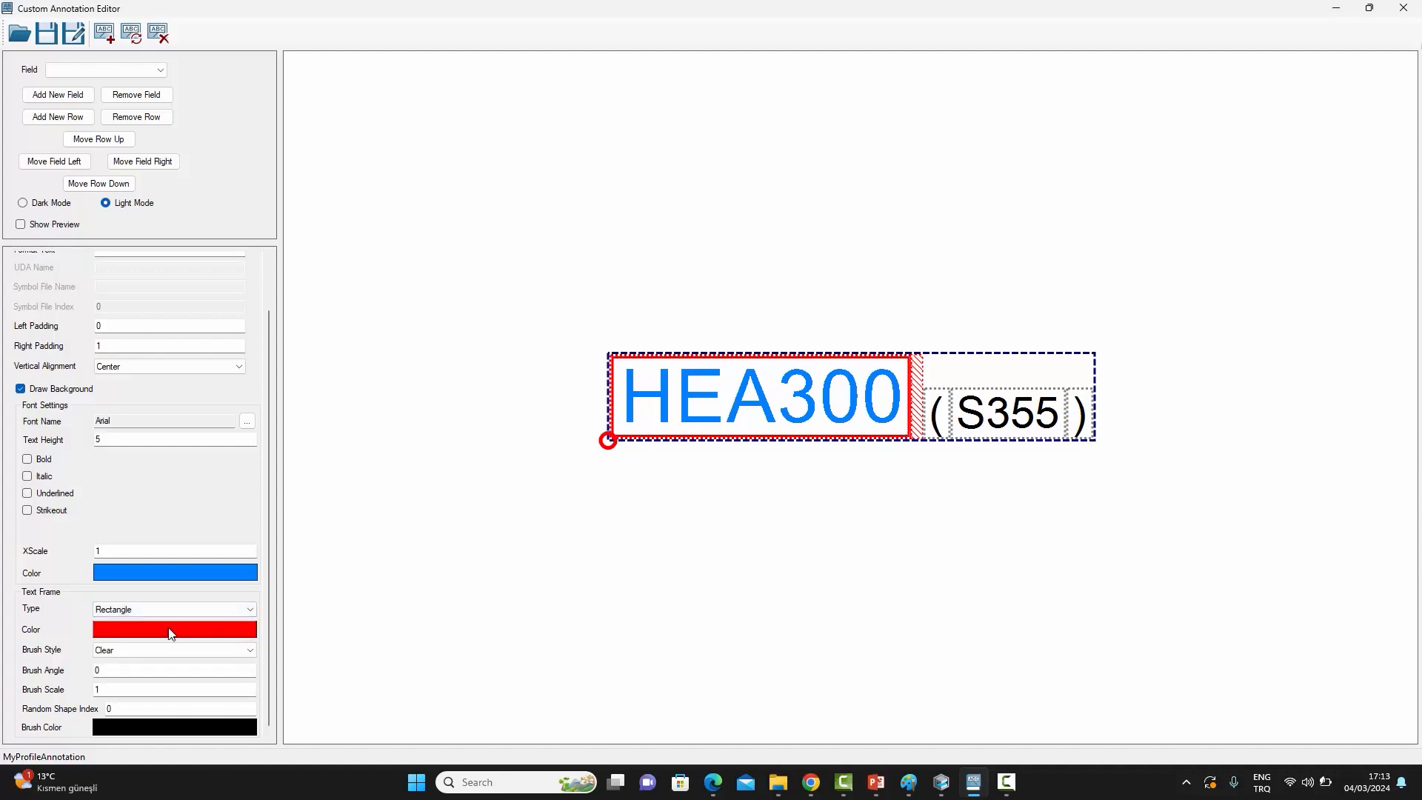
# - Try the Cross and Solid brush styles inside the HEA300 frame, and return the brush style to Clear
pyautogui.click(145, 658)
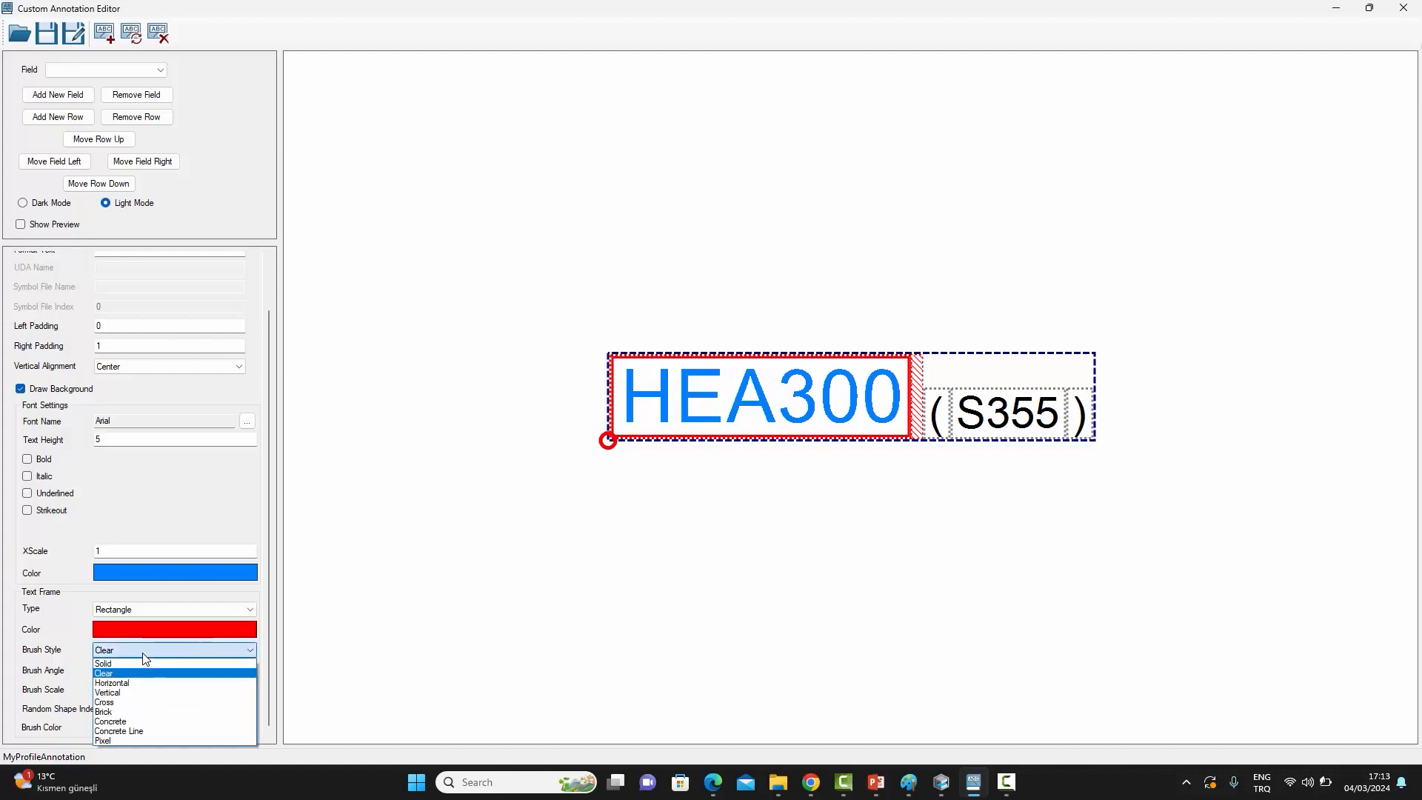
pyautogui.click(125, 708)
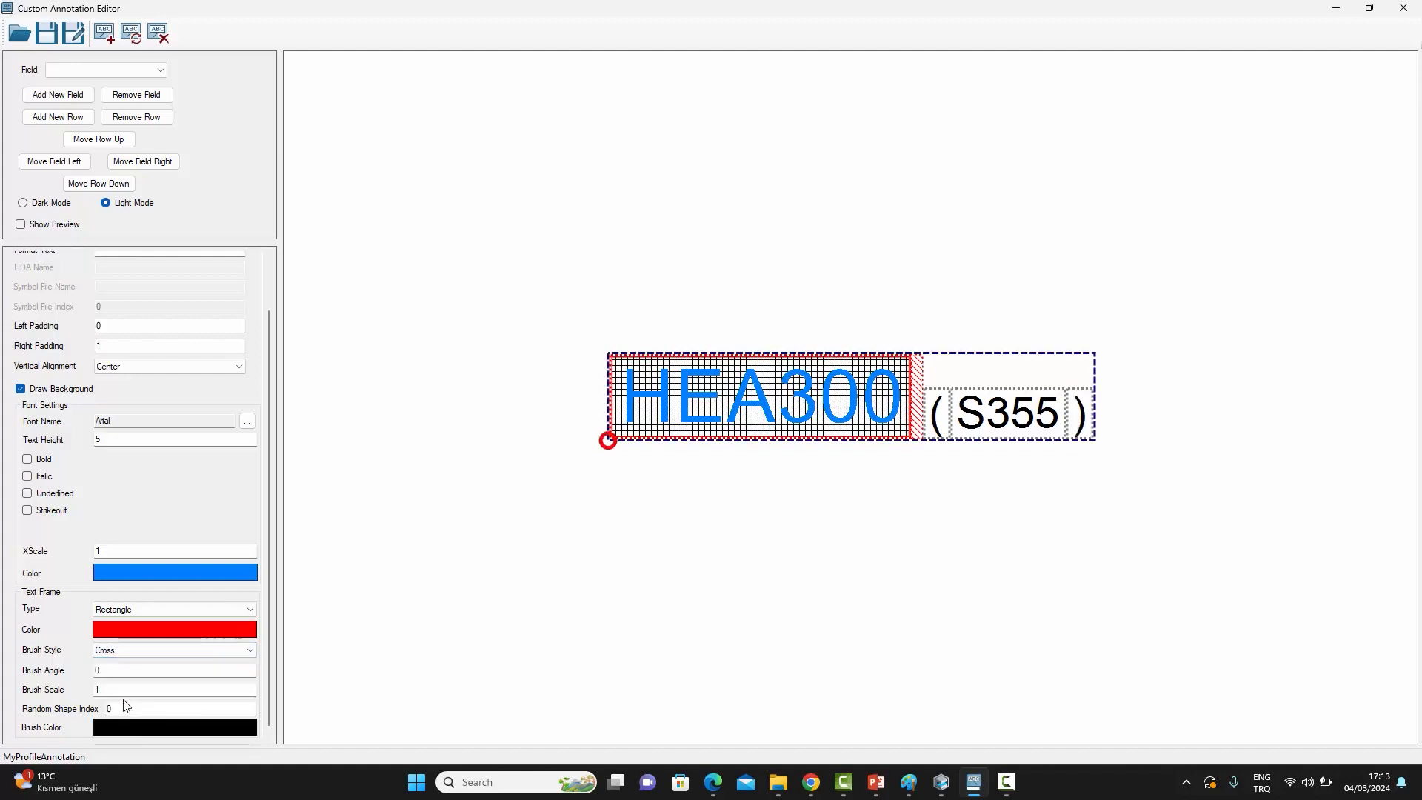
pyautogui.click(157, 635)
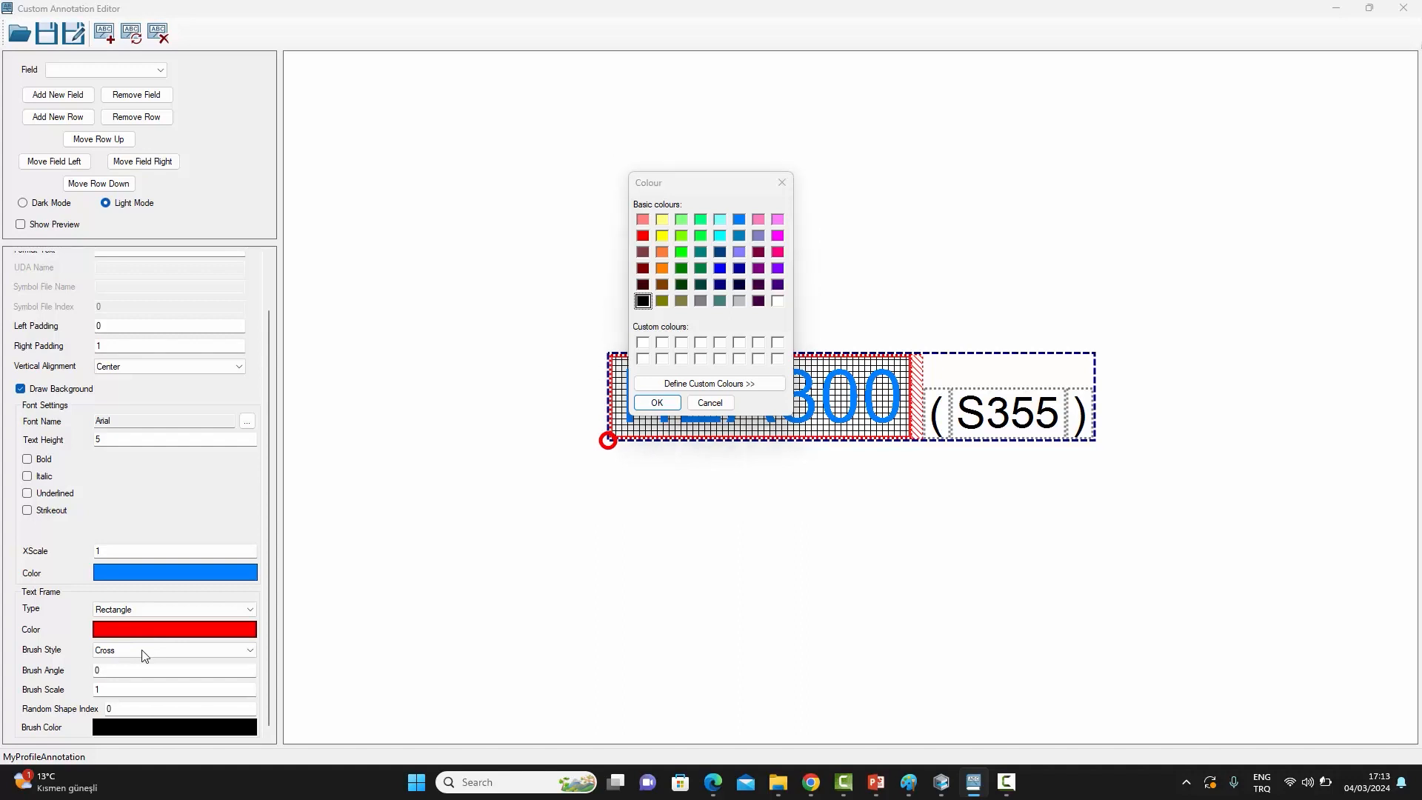
pyautogui.click(711, 403)
pyautogui.click(165, 649)
pyautogui.click(152, 663)
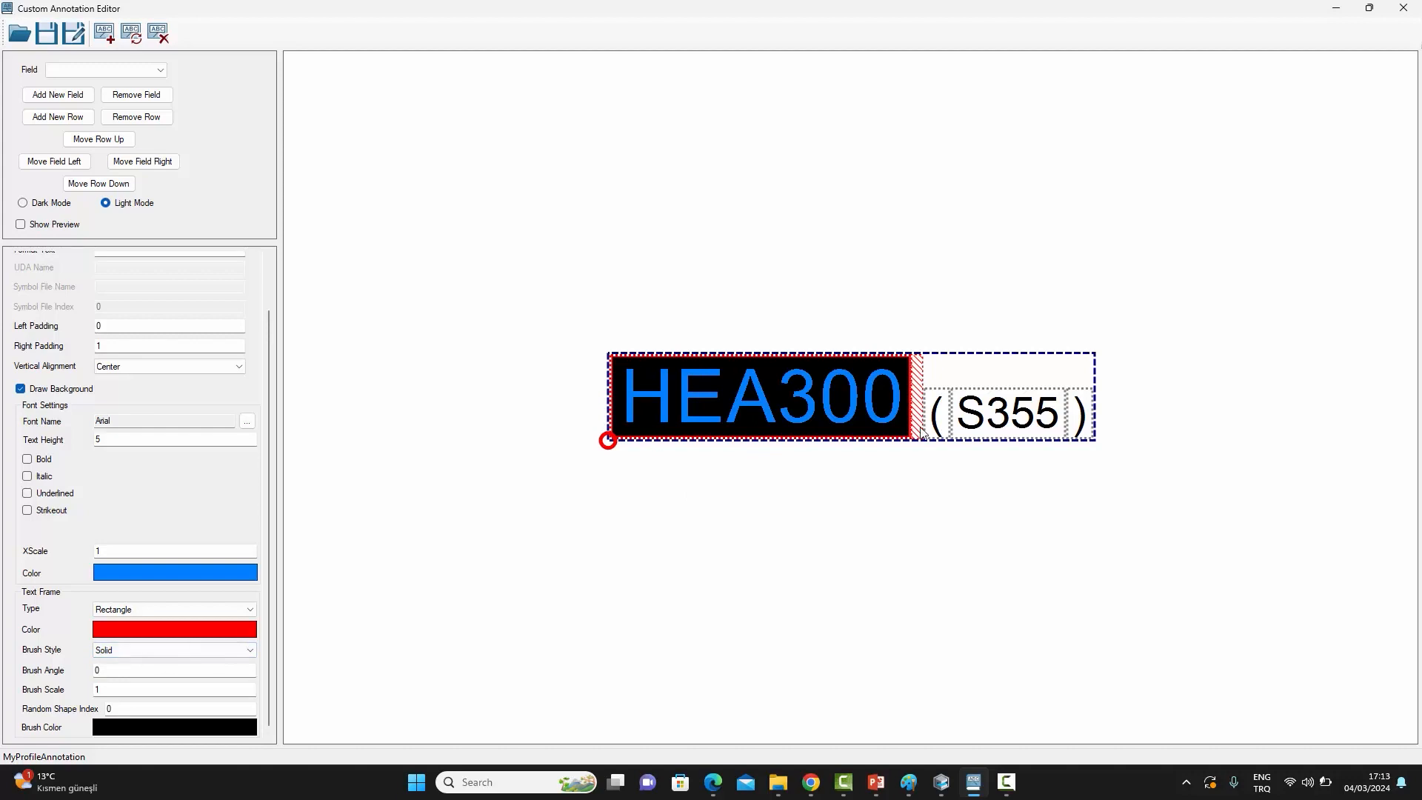
pyautogui.click(186, 650)
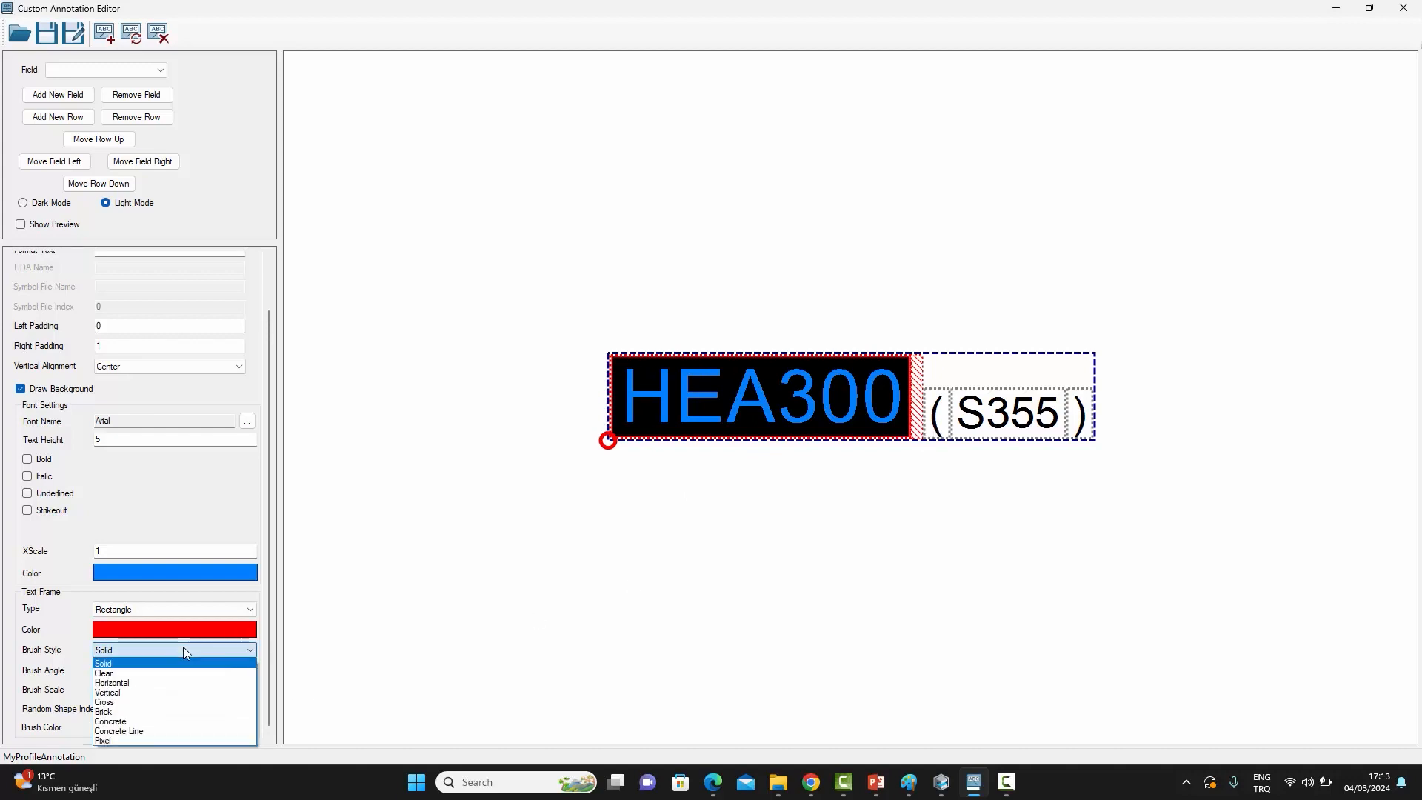
pyautogui.click(154, 673)
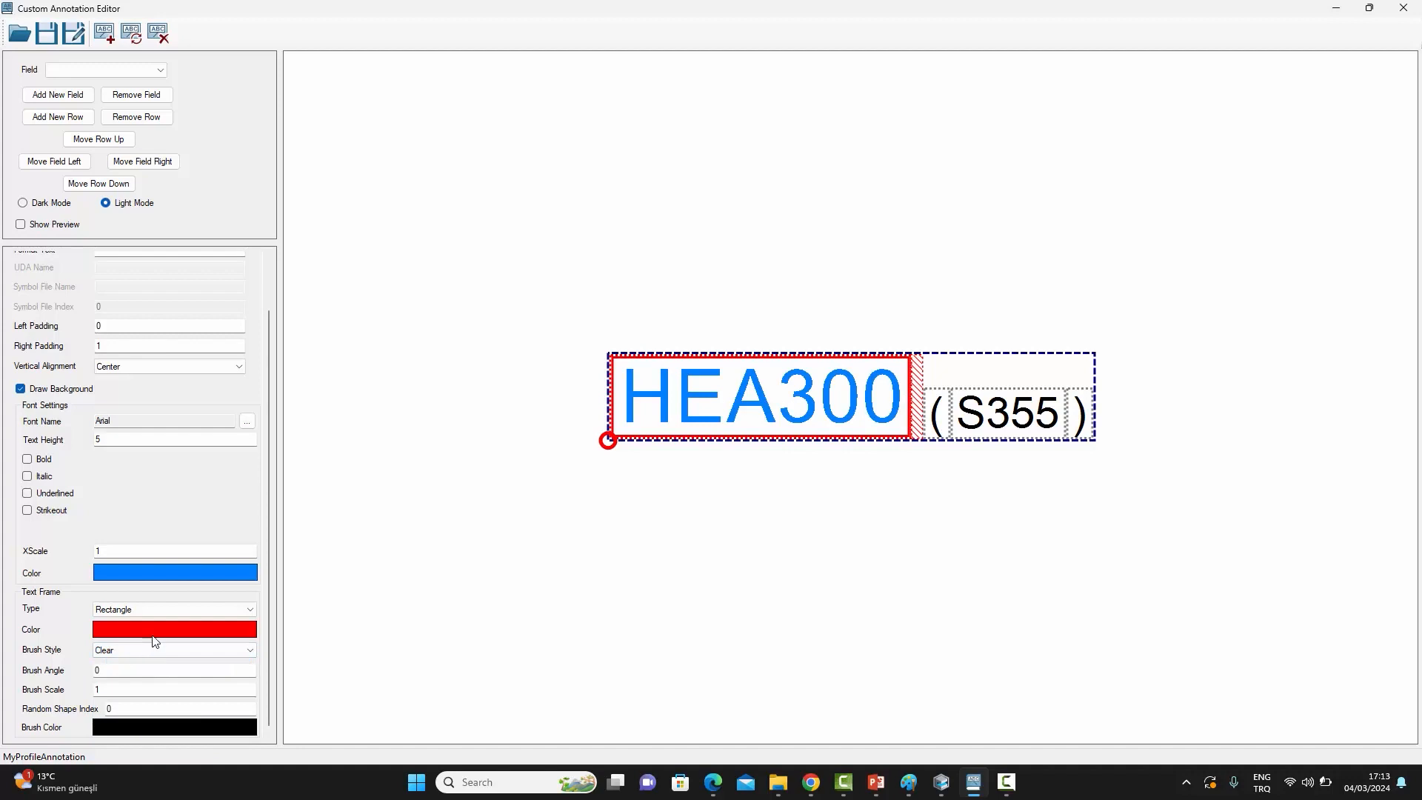
# - Remove the frame around HEA300 by setting its type to None, and set the field's text color to black
pyautogui.click(151, 612)
pyautogui.click(146, 623)
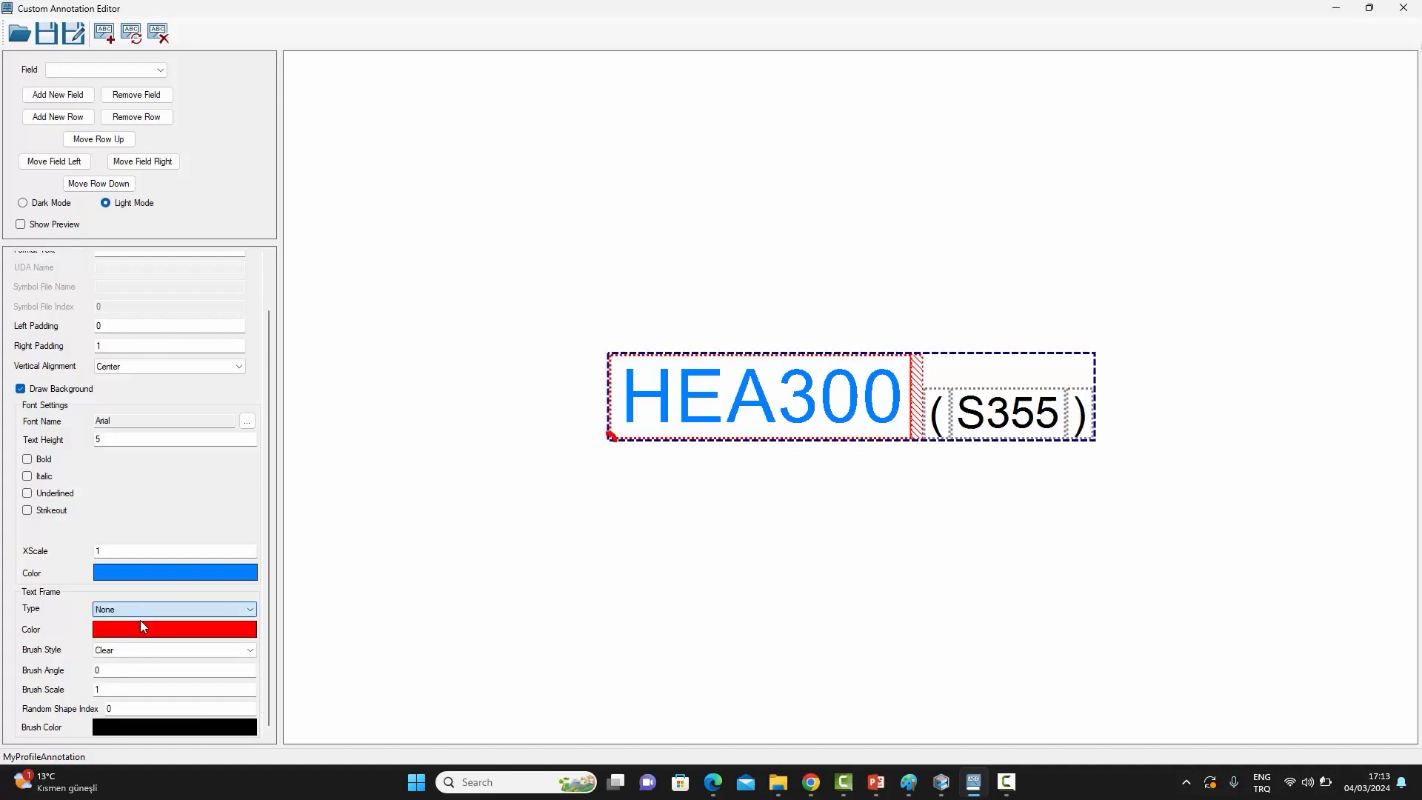
pyautogui.click(144, 575)
pyautogui.click(643, 300)
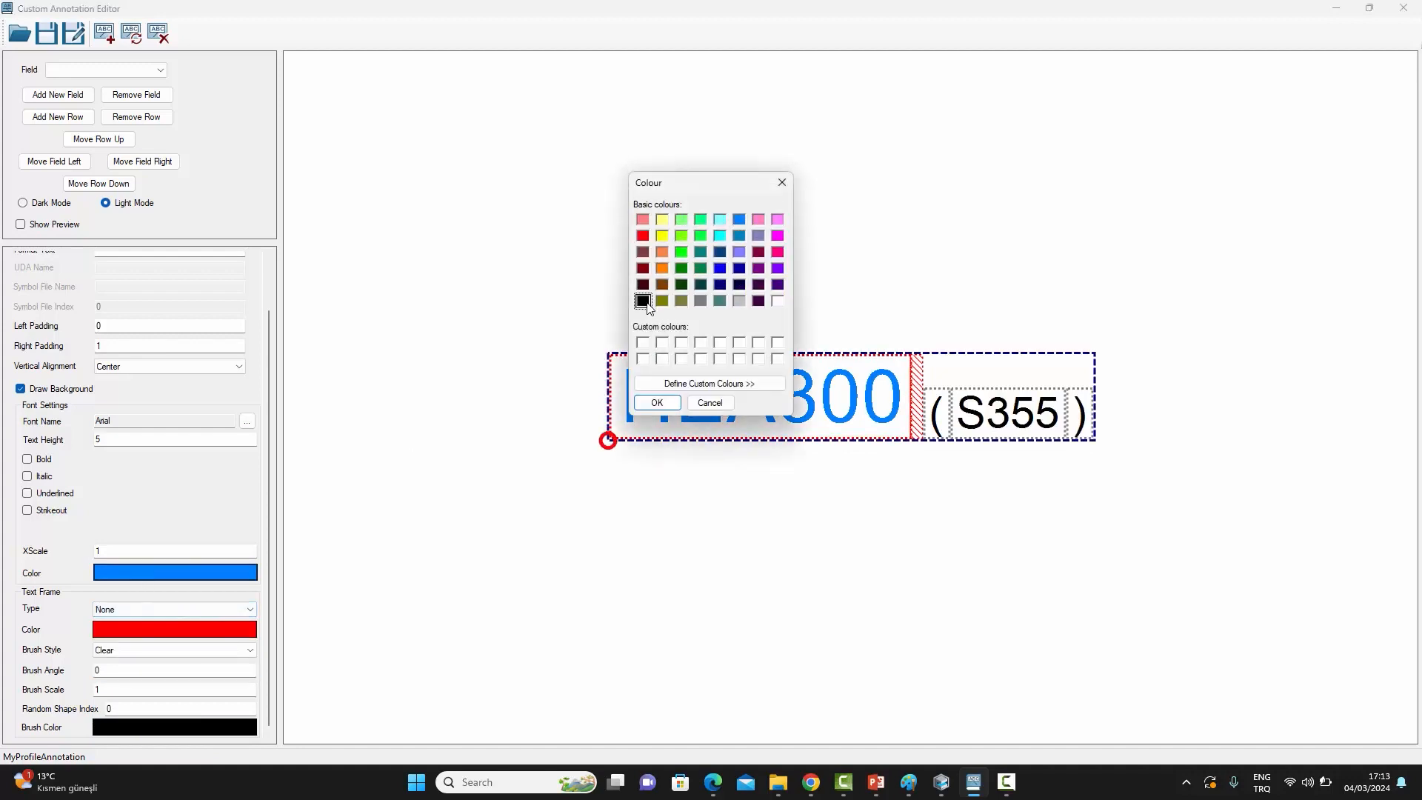
pyautogui.click(656, 402)
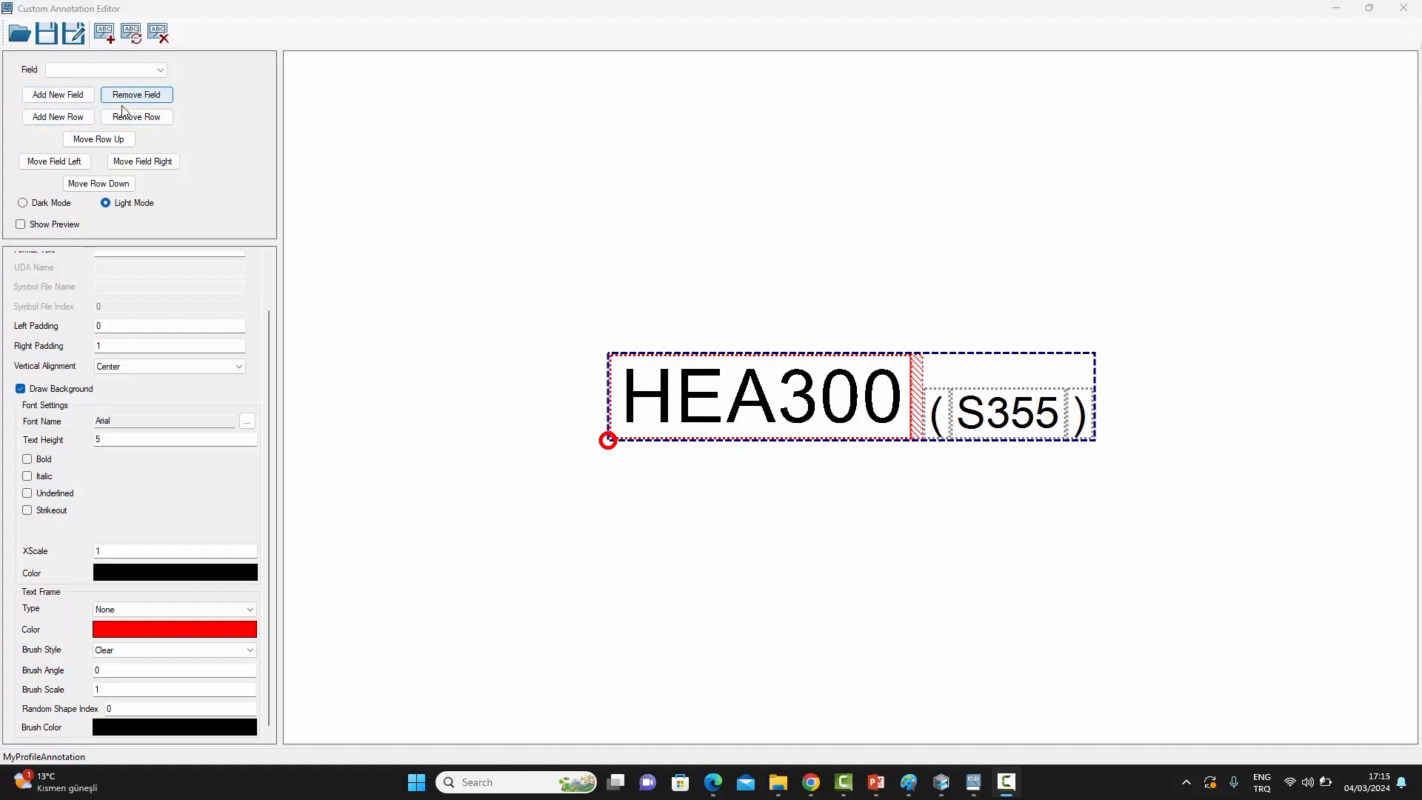
# - Add a new row to the annotation and move it below the HEA300 row
pyautogui.click(61, 122)
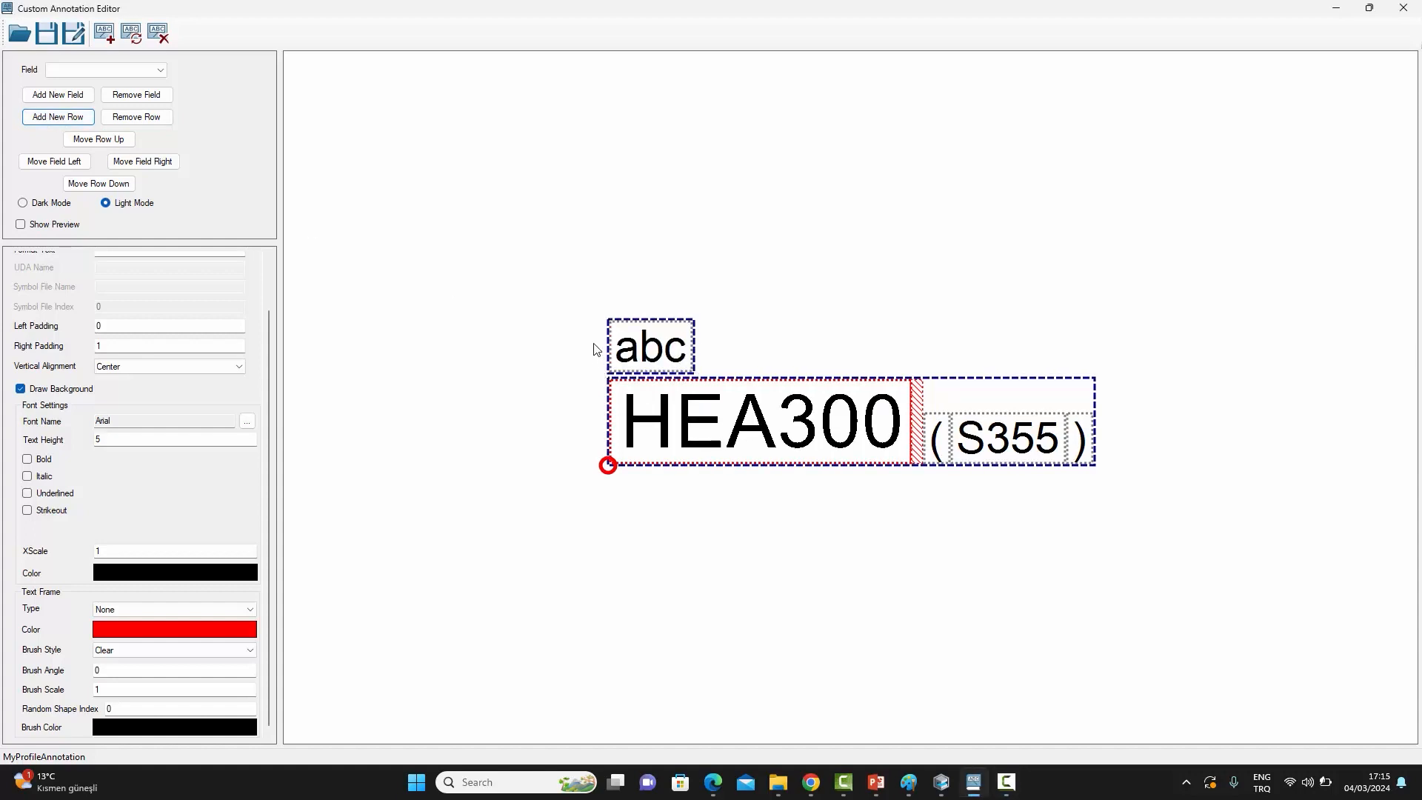
pyautogui.click(674, 352)
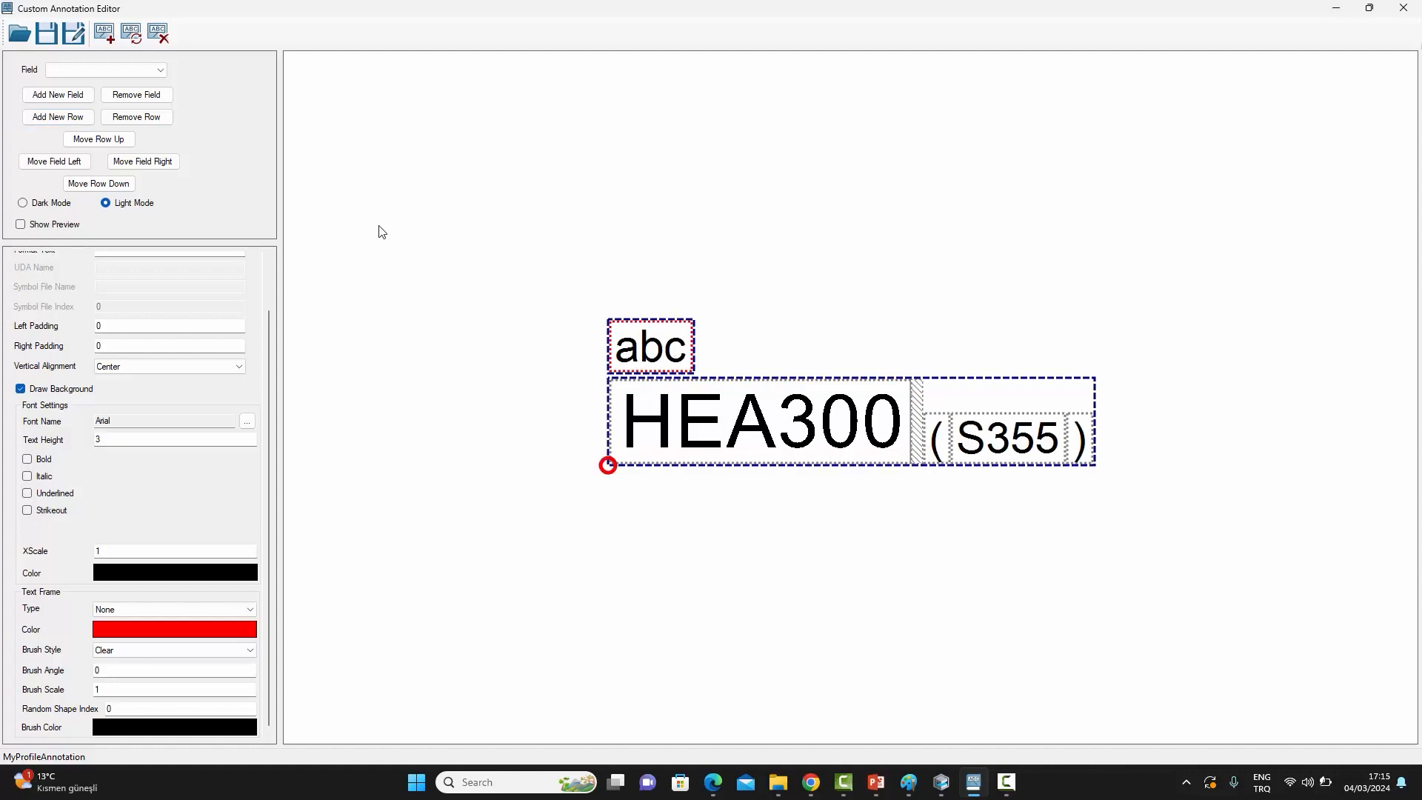
pyautogui.click(99, 184)
pyautogui.click(711, 347)
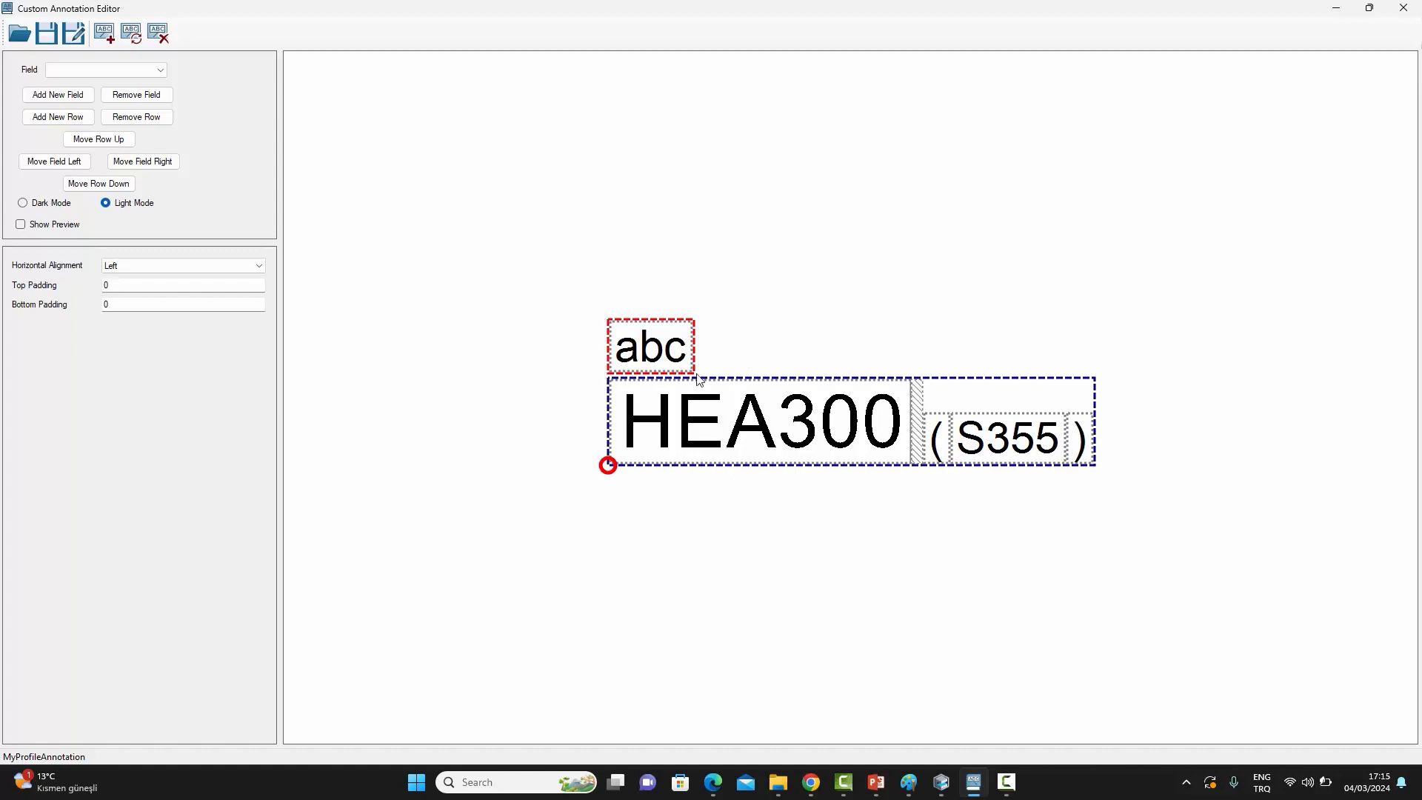
pyautogui.click(102, 186)
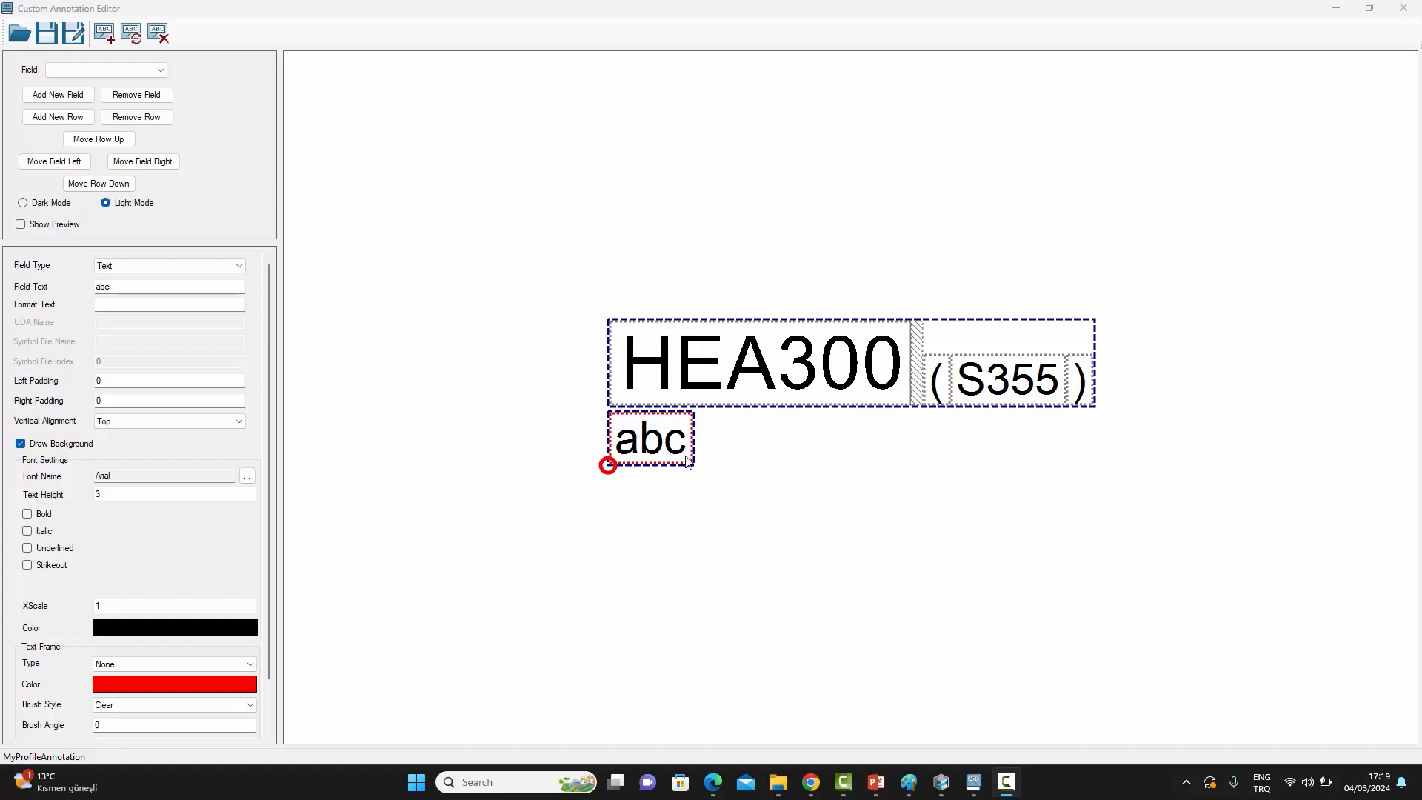
# - Try the Center and Right horizontal alignments on the abc row, and return the alignment to Left
pyautogui.click(638, 485)
pyautogui.click(654, 444)
pyautogui.click(654, 445)
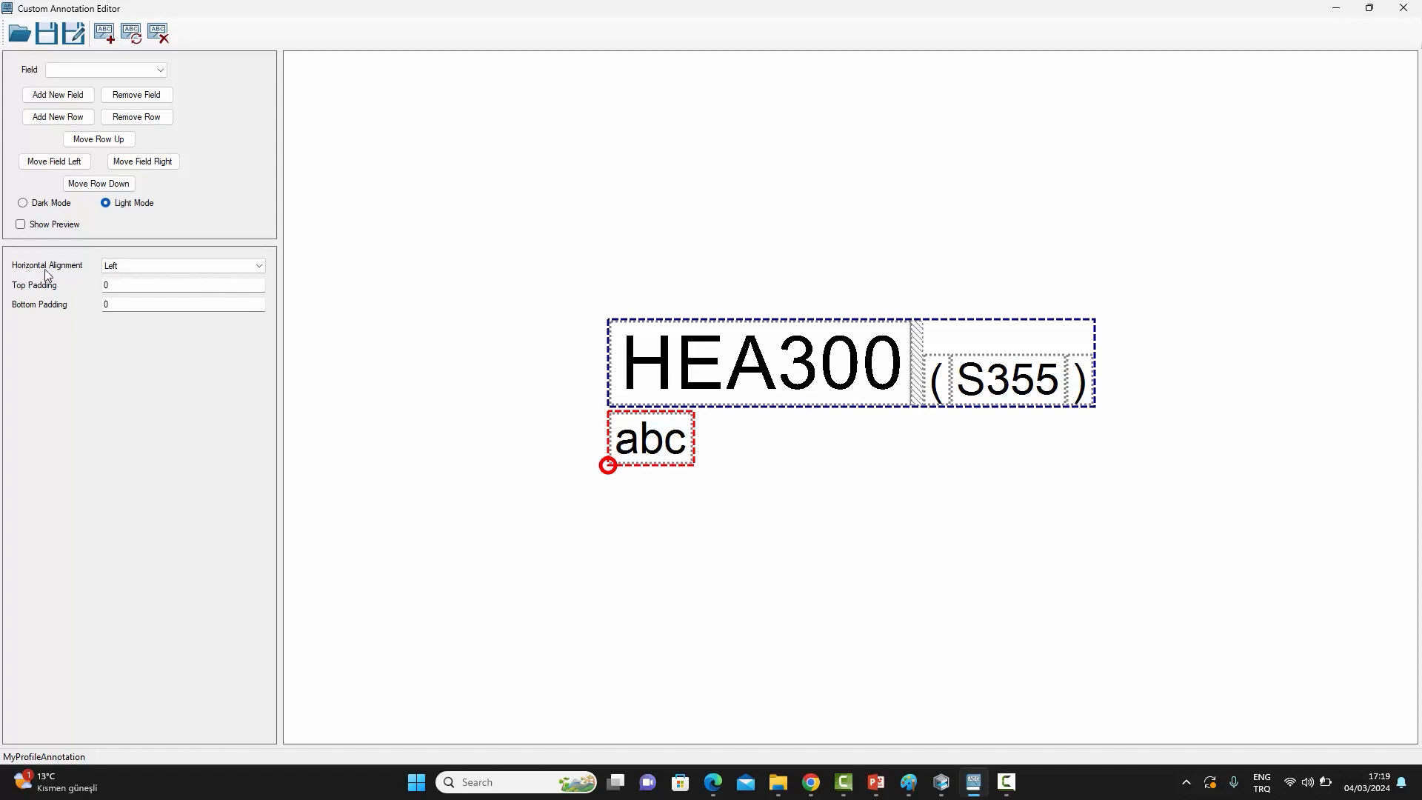
pyautogui.click(142, 268)
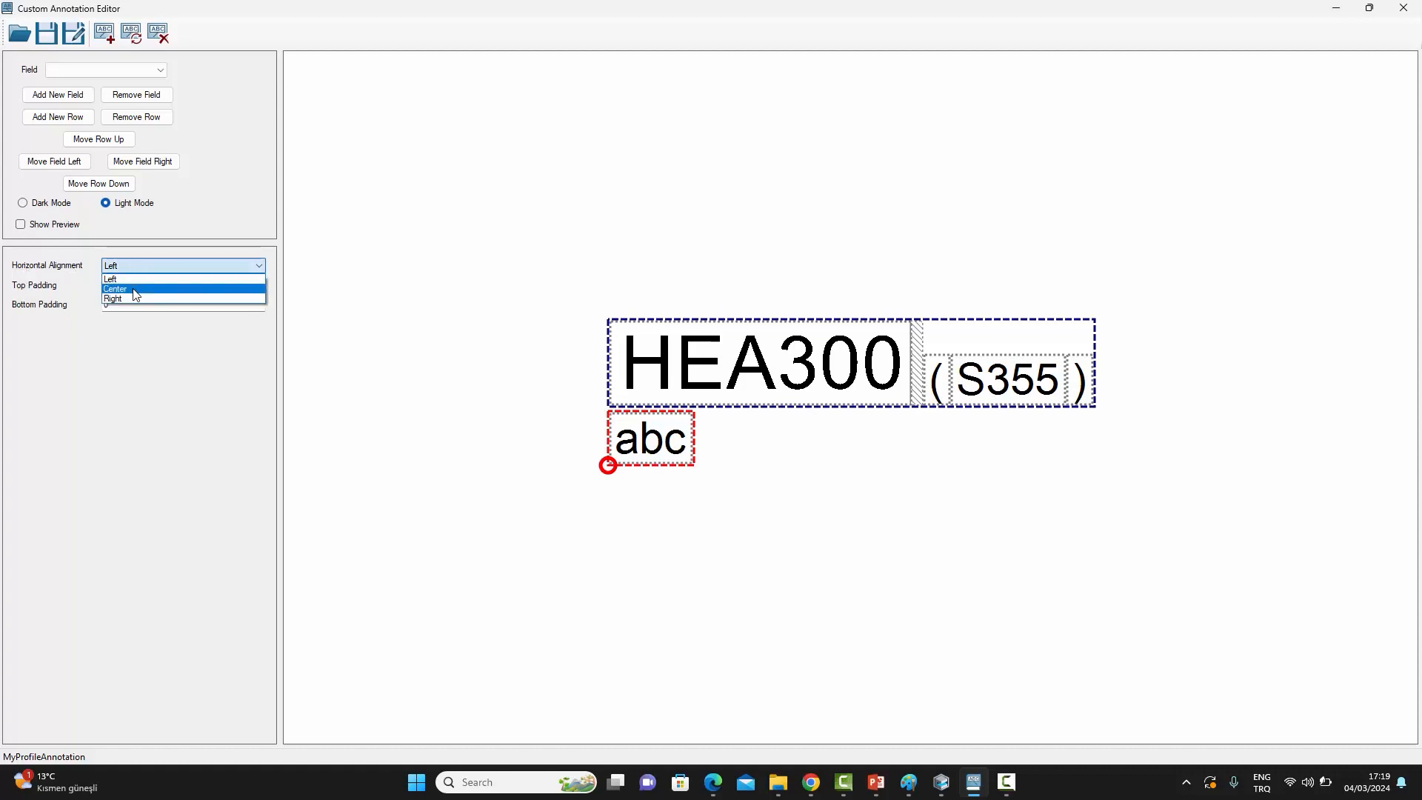
pyautogui.click(141, 290)
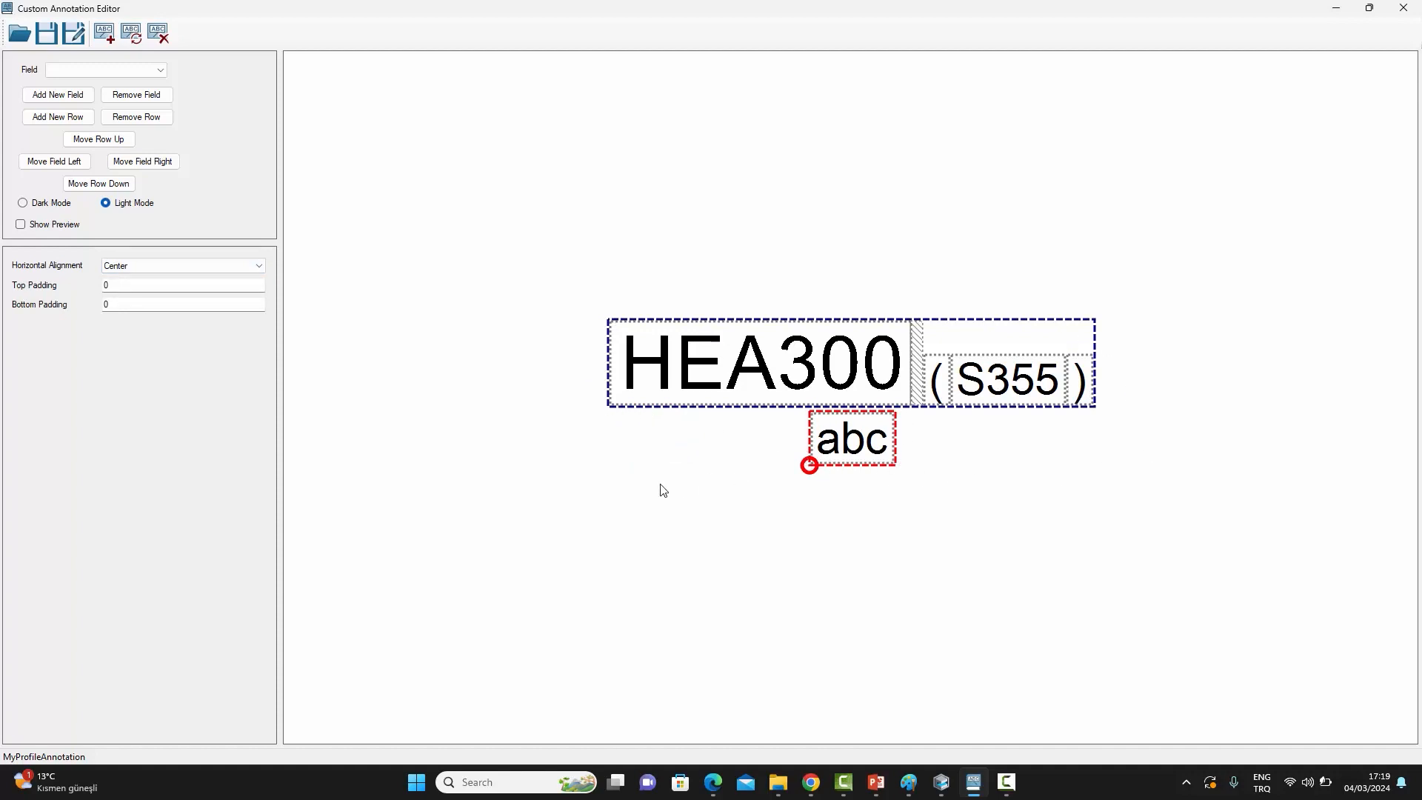
pyautogui.click(164, 268)
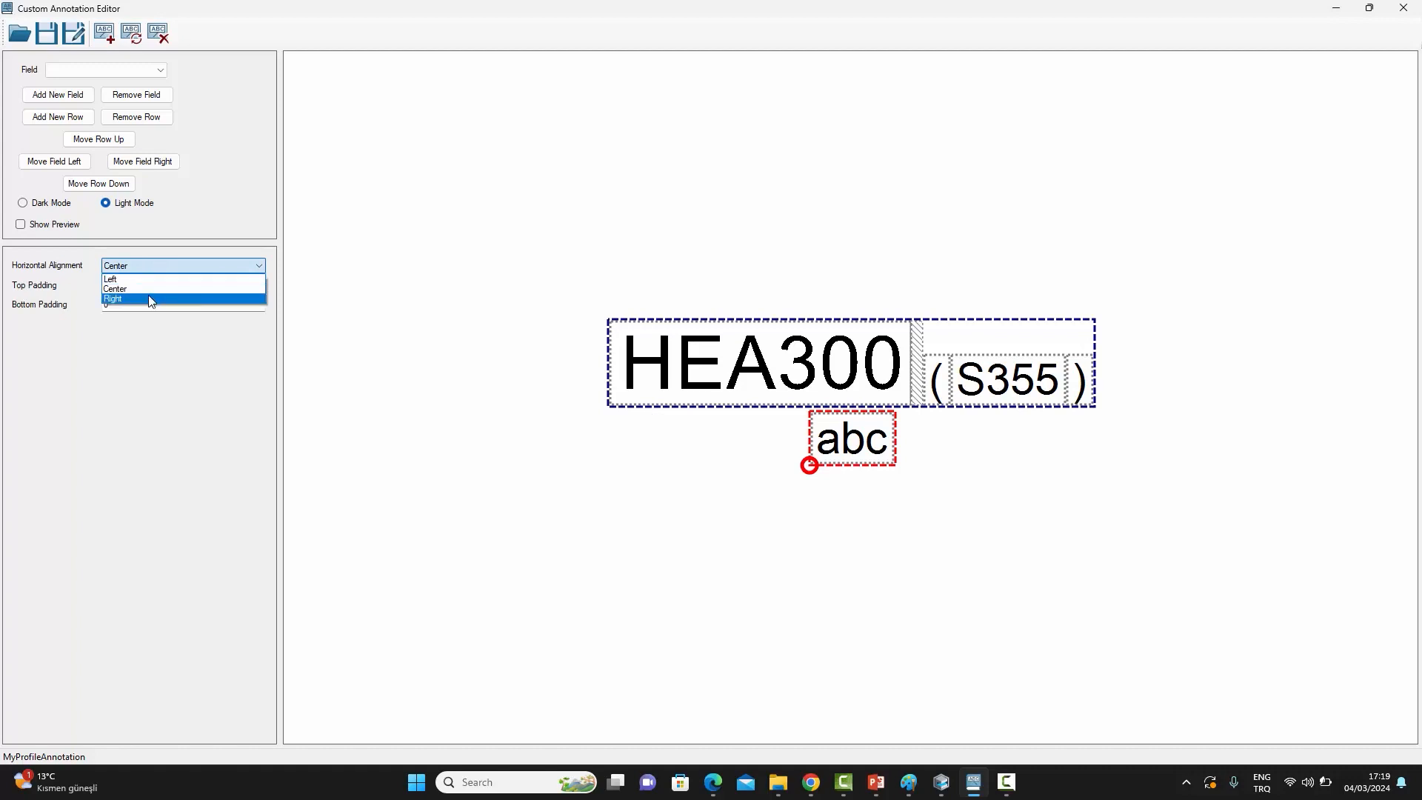
pyautogui.click(148, 295)
pyautogui.click(158, 269)
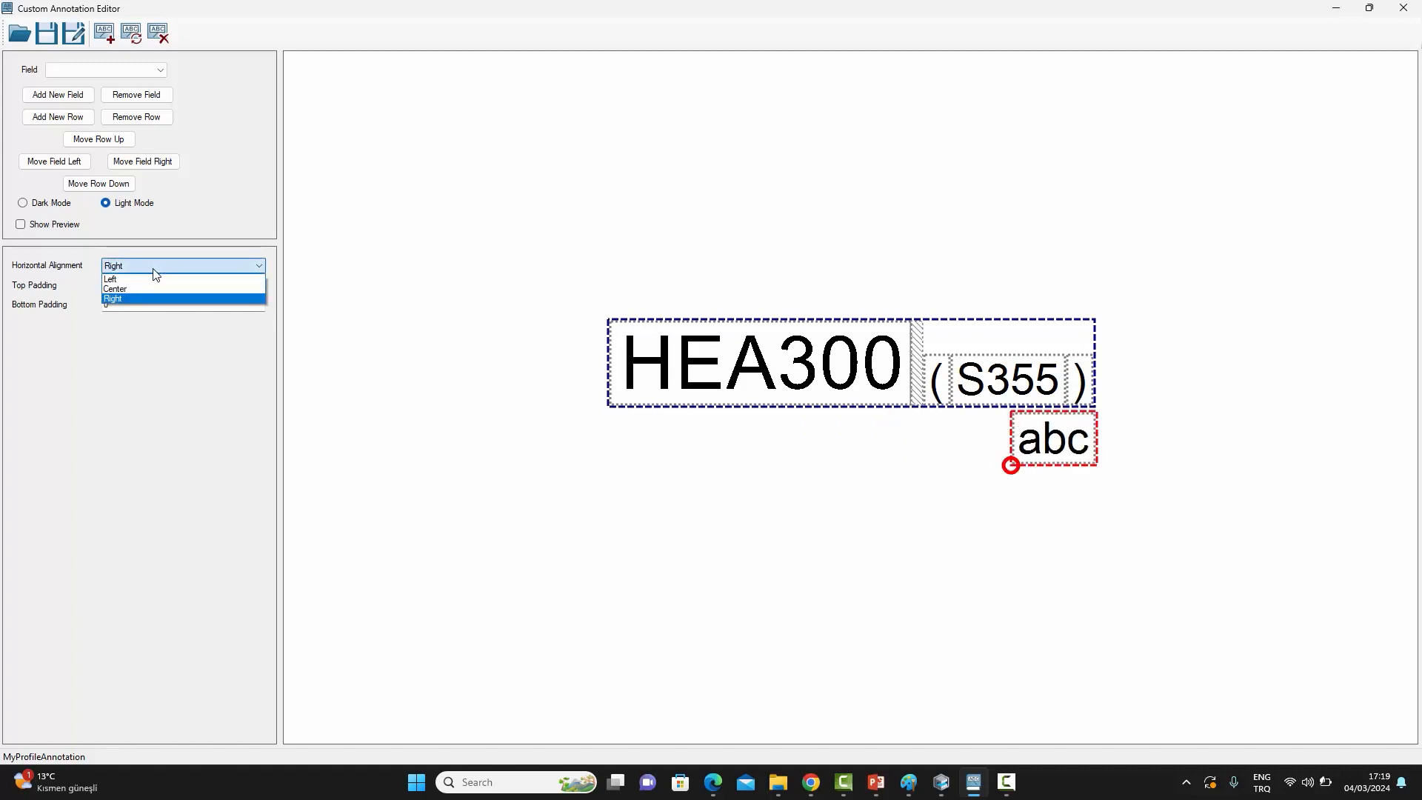
pyautogui.click(148, 277)
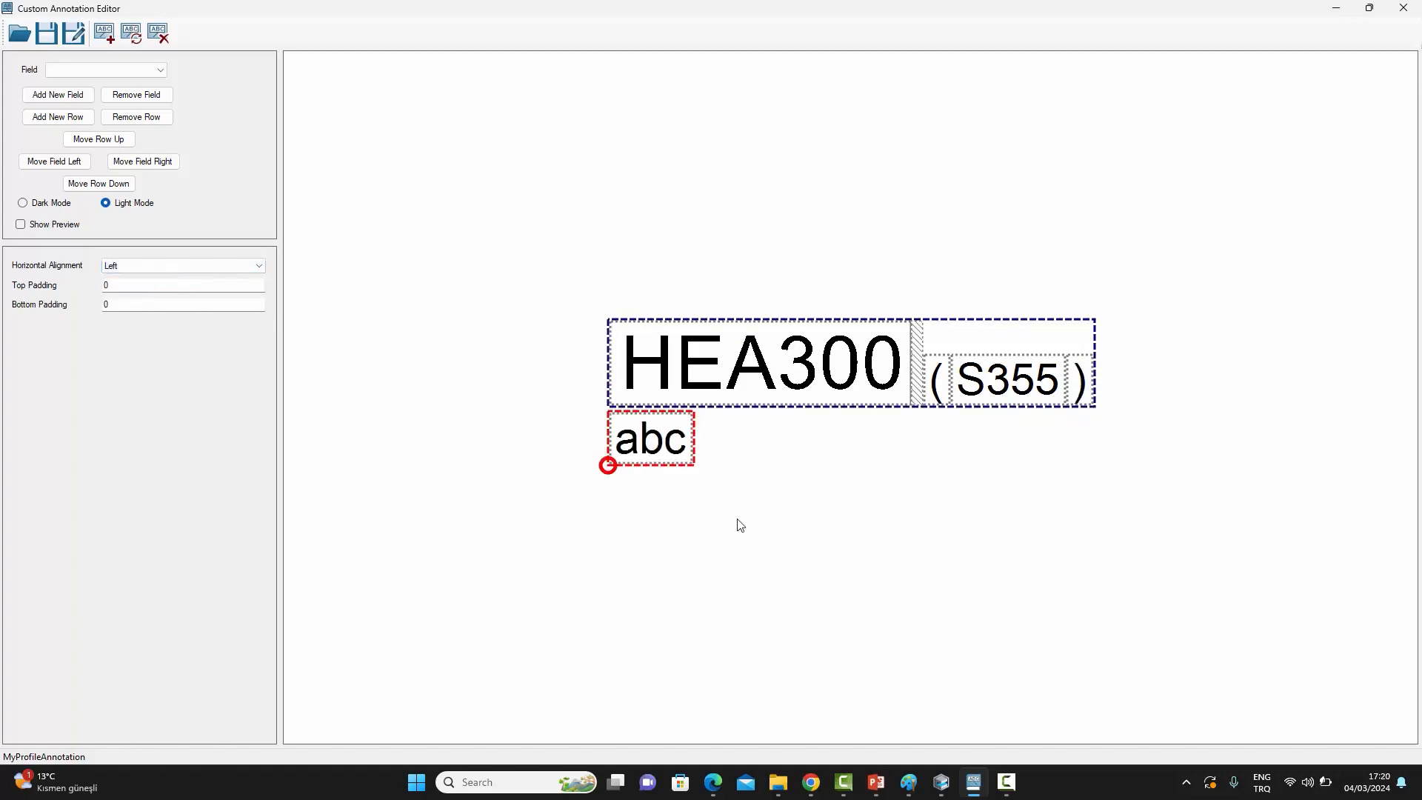
# - Set the abc field's left padding to 4 and change its field type to Object Part Actual Number
pyautogui.click(649, 440)
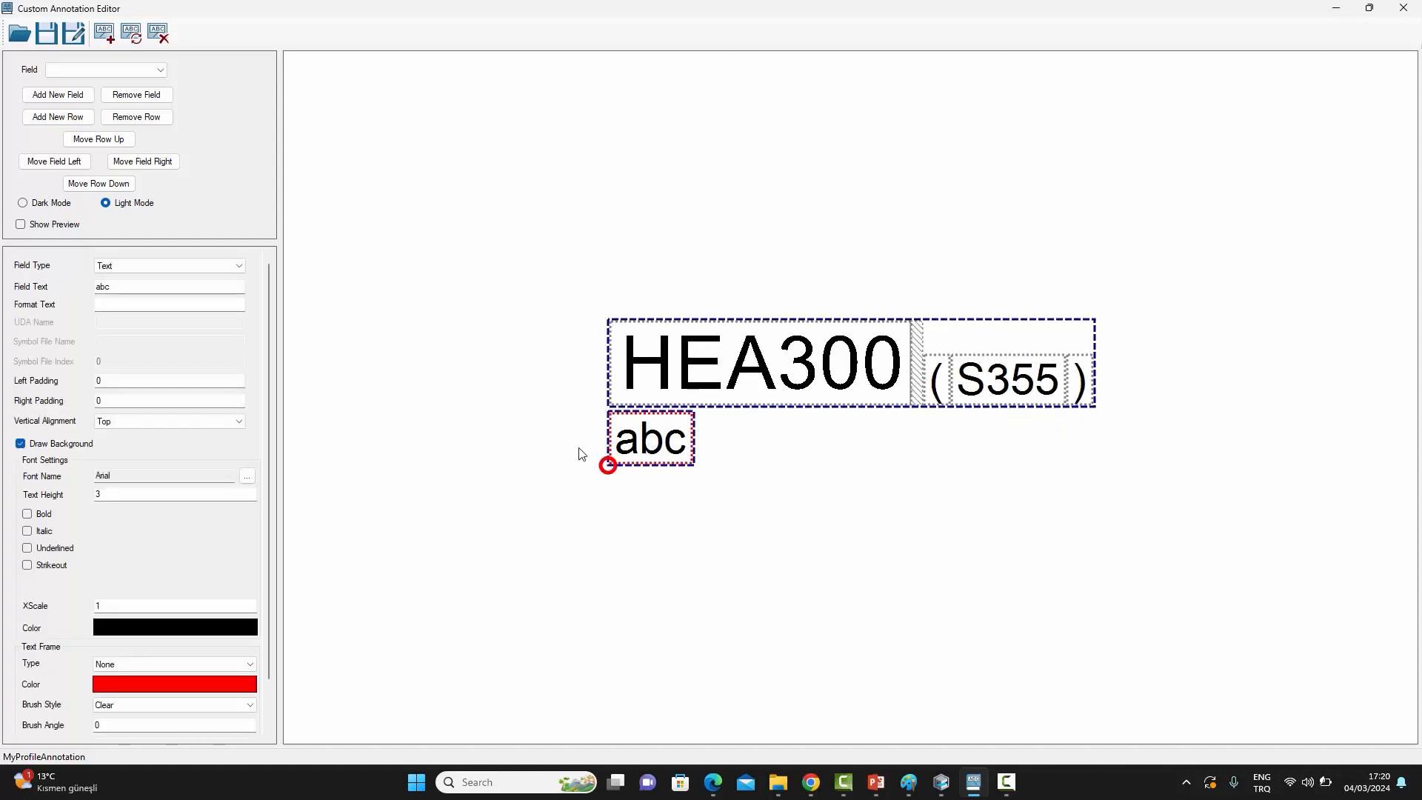
pyautogui.moveTo(102, 380); pyautogui.dragTo(3, 365)
pyautogui.write('4')
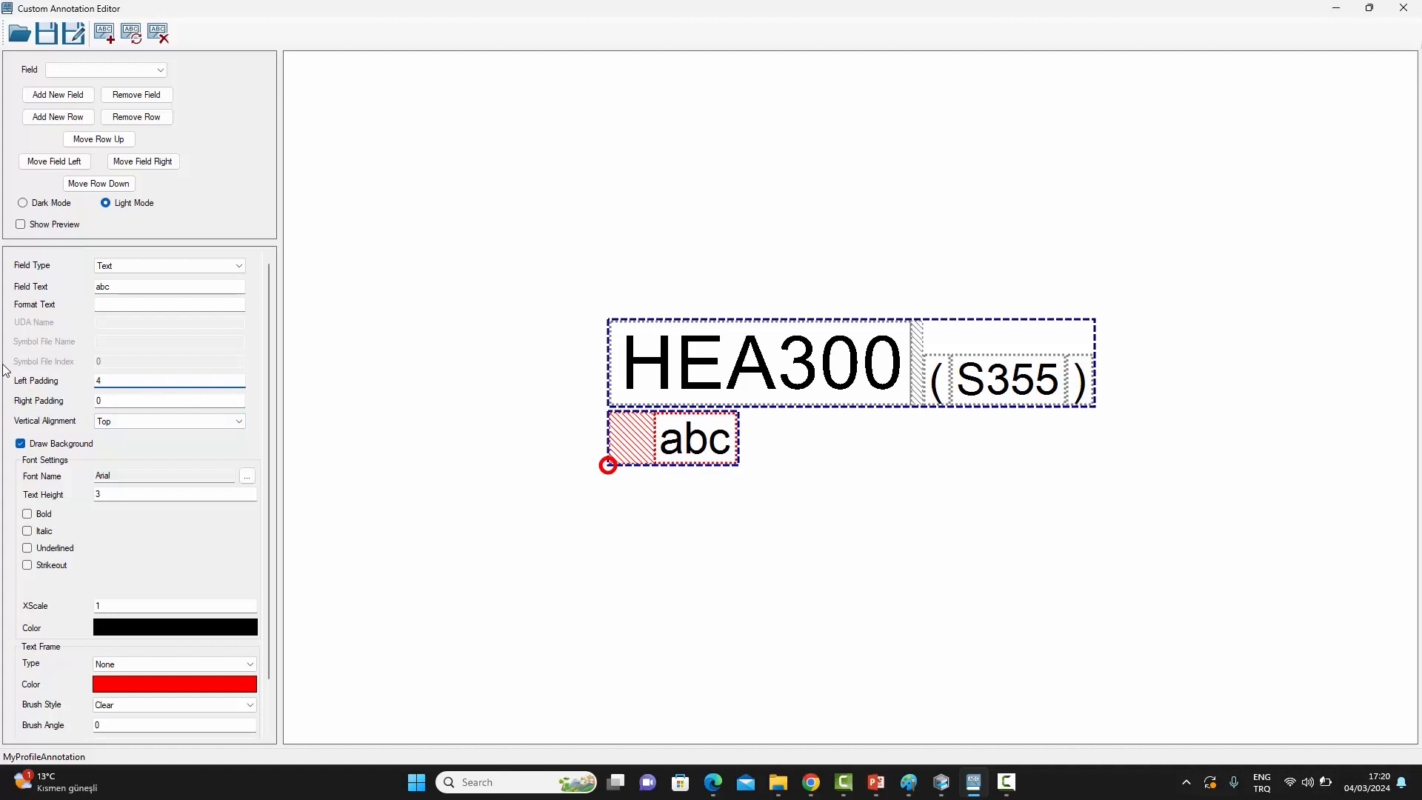
pyautogui.moveTo(111, 380); pyautogui.dragTo(20, 382)
pyautogui.click(157, 271)
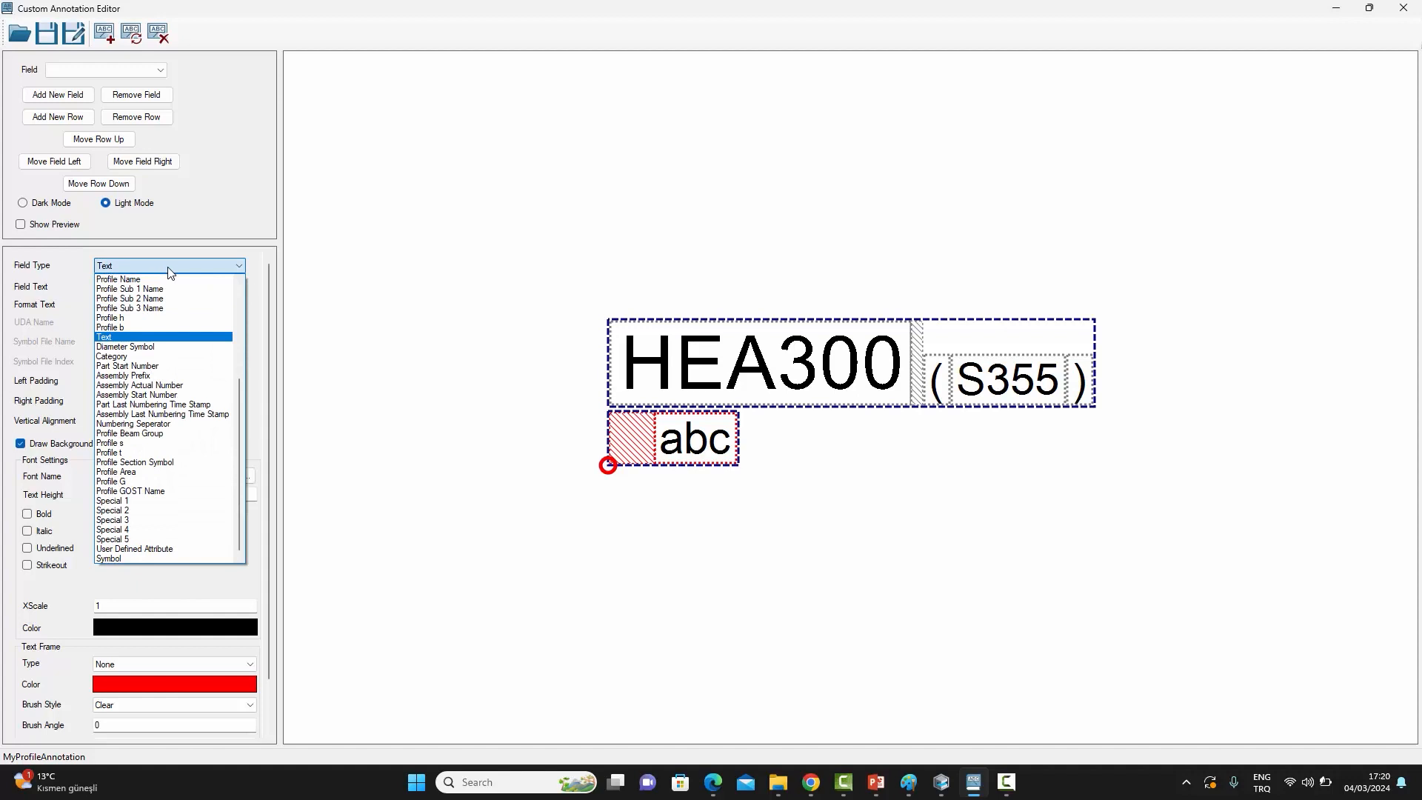
pyautogui.moveTo(240, 396); pyautogui.dragTo(238, 293)
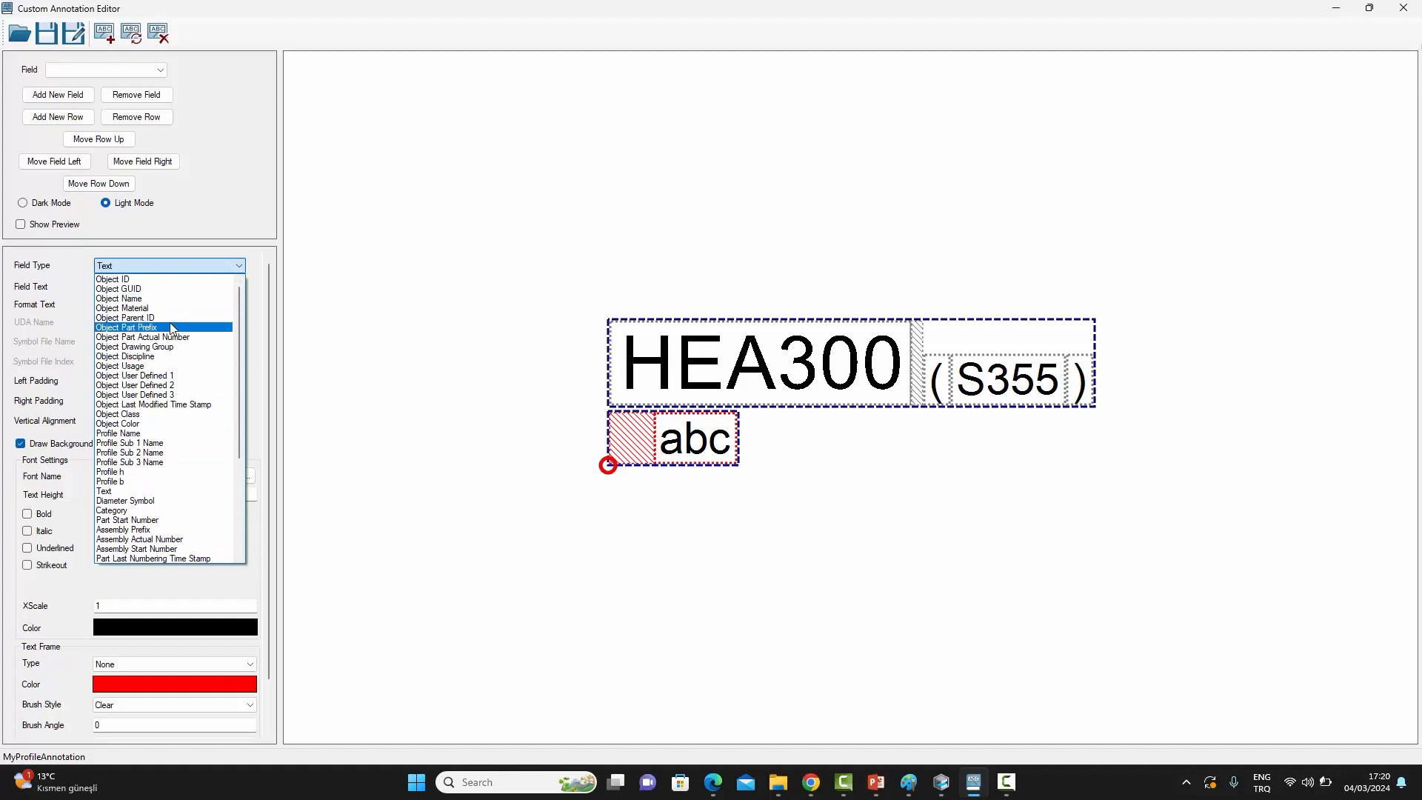
pyautogui.click(160, 340)
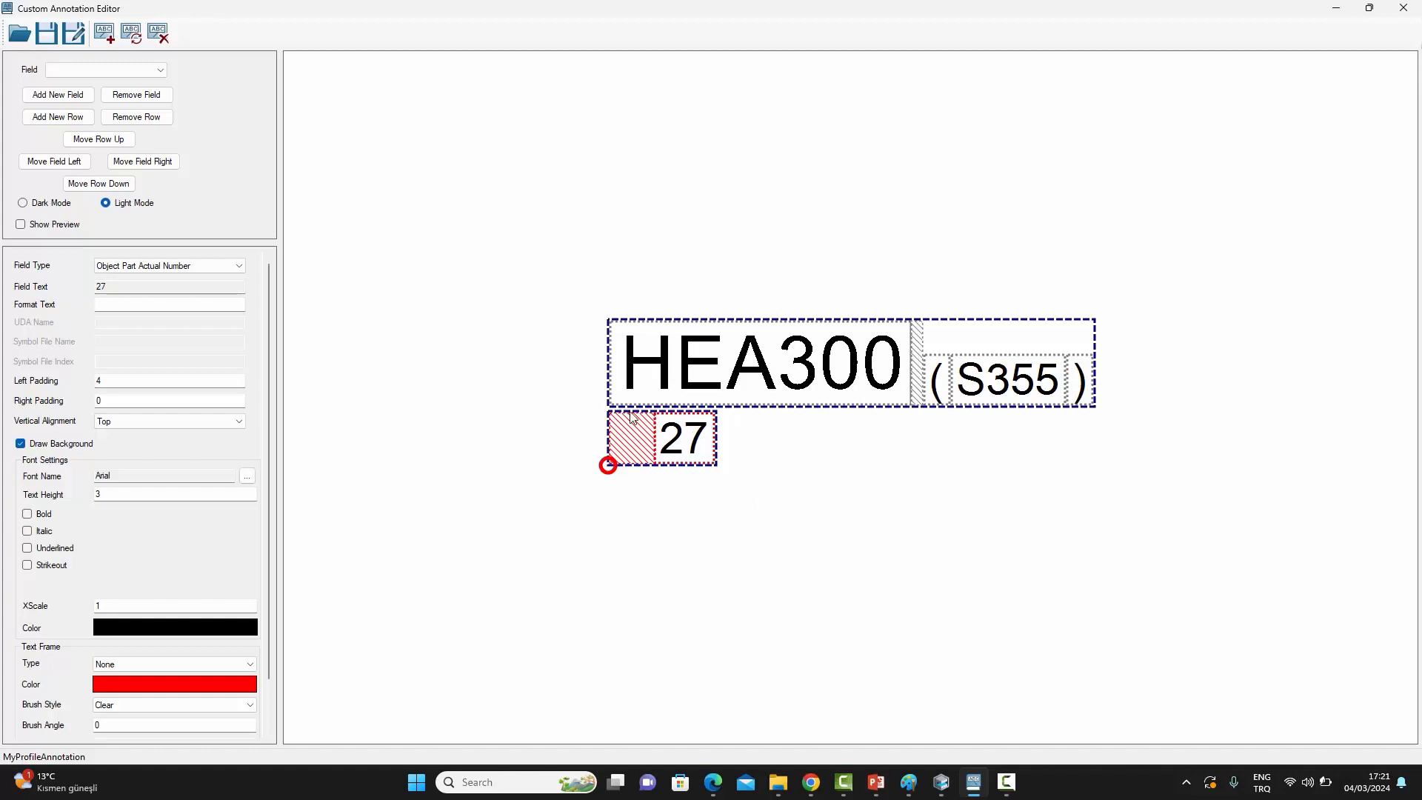
# - Set the lower row's top padding to 3, and try a bottom padding of 2 before resetting it to 0
pyautogui.click(508, 297)
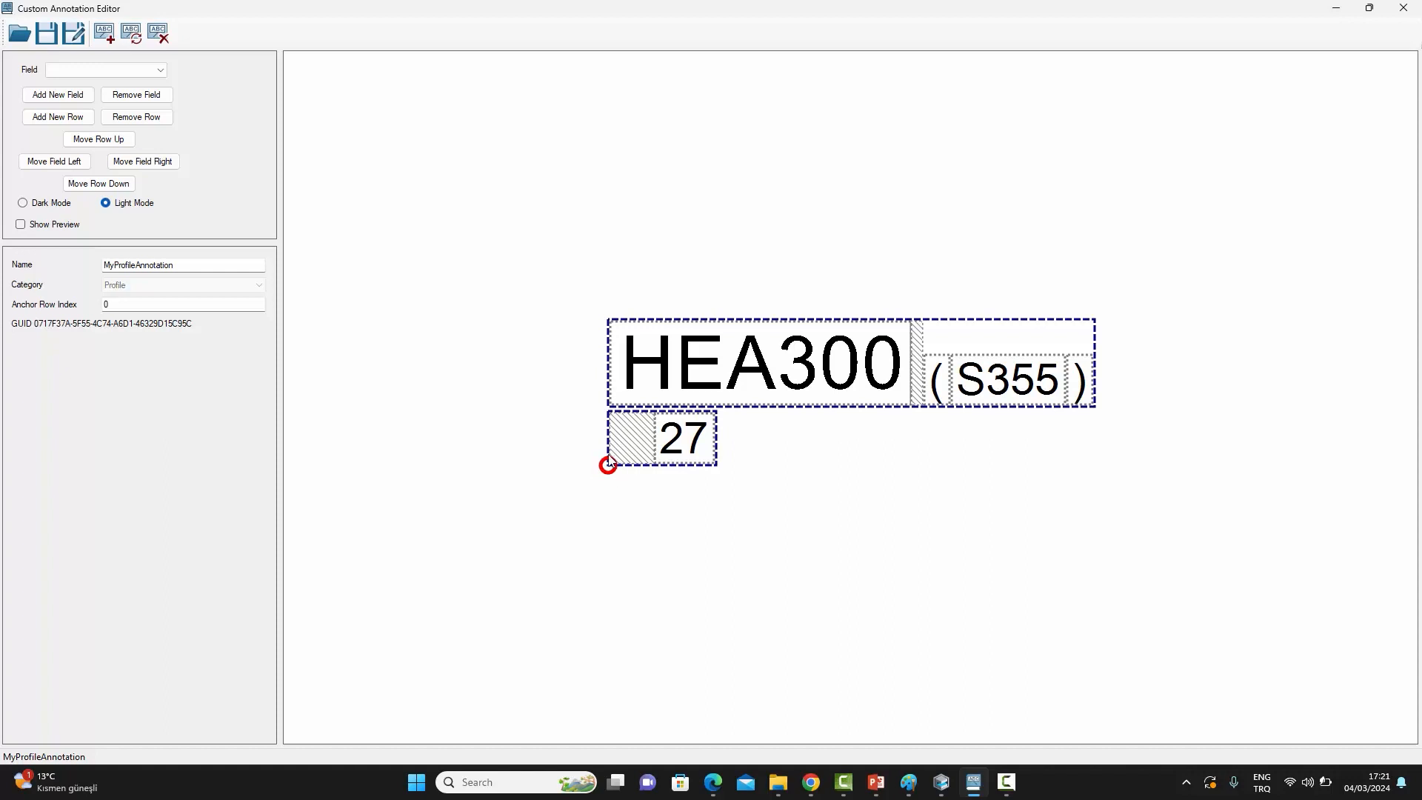
pyautogui.click(638, 443)
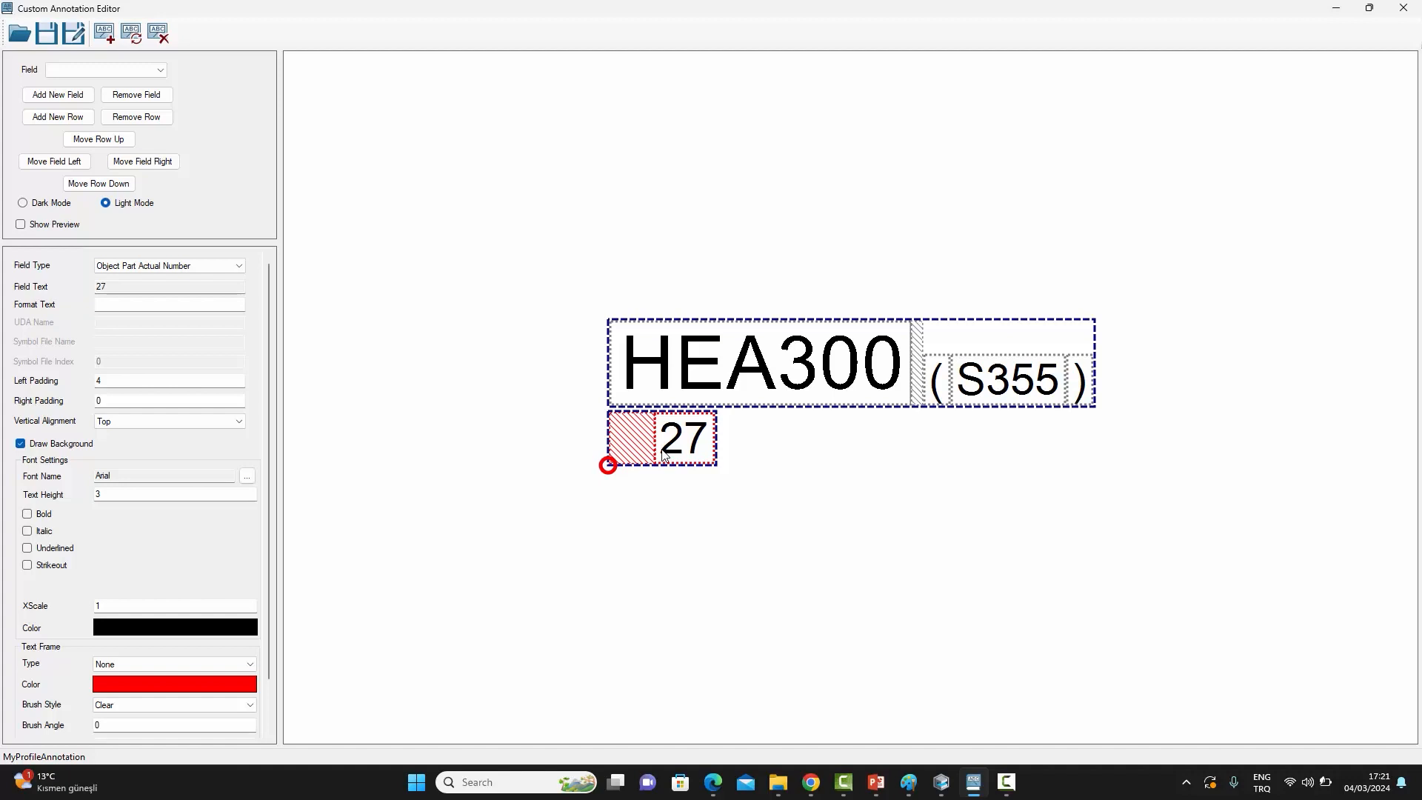
pyautogui.click(665, 455)
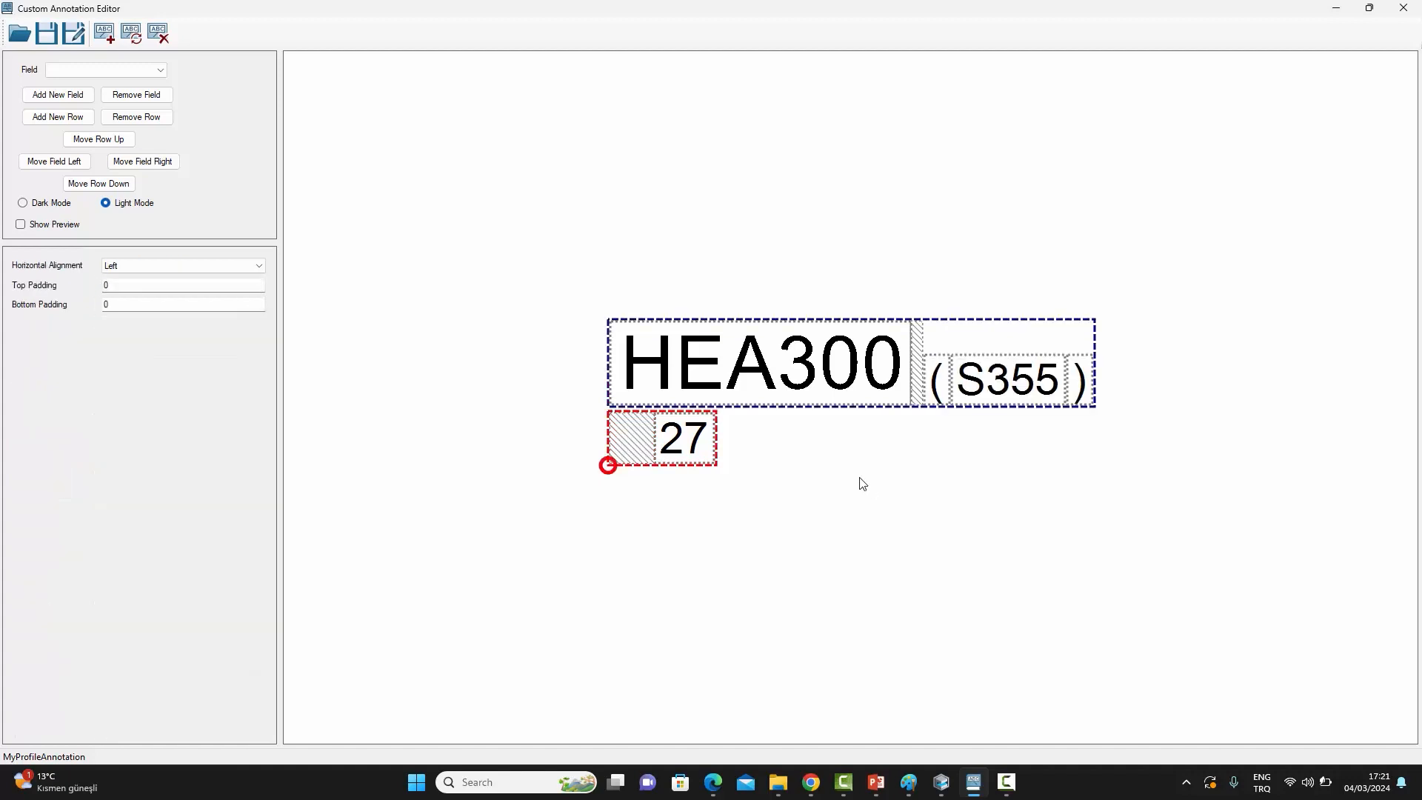
pyautogui.doubleClick(131, 286)
pyautogui.write('3')
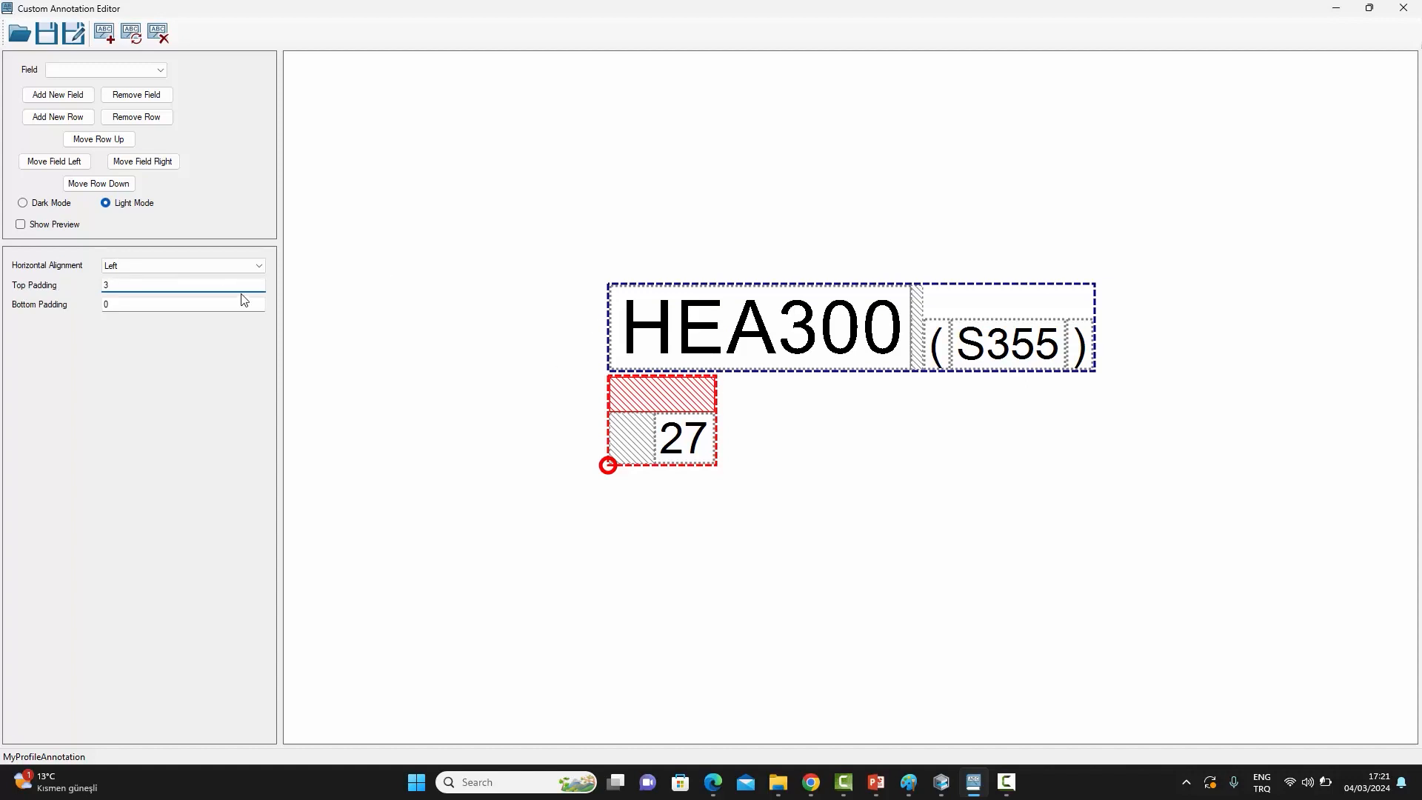
pyautogui.doubleClick(111, 304)
pyautogui.write('2')
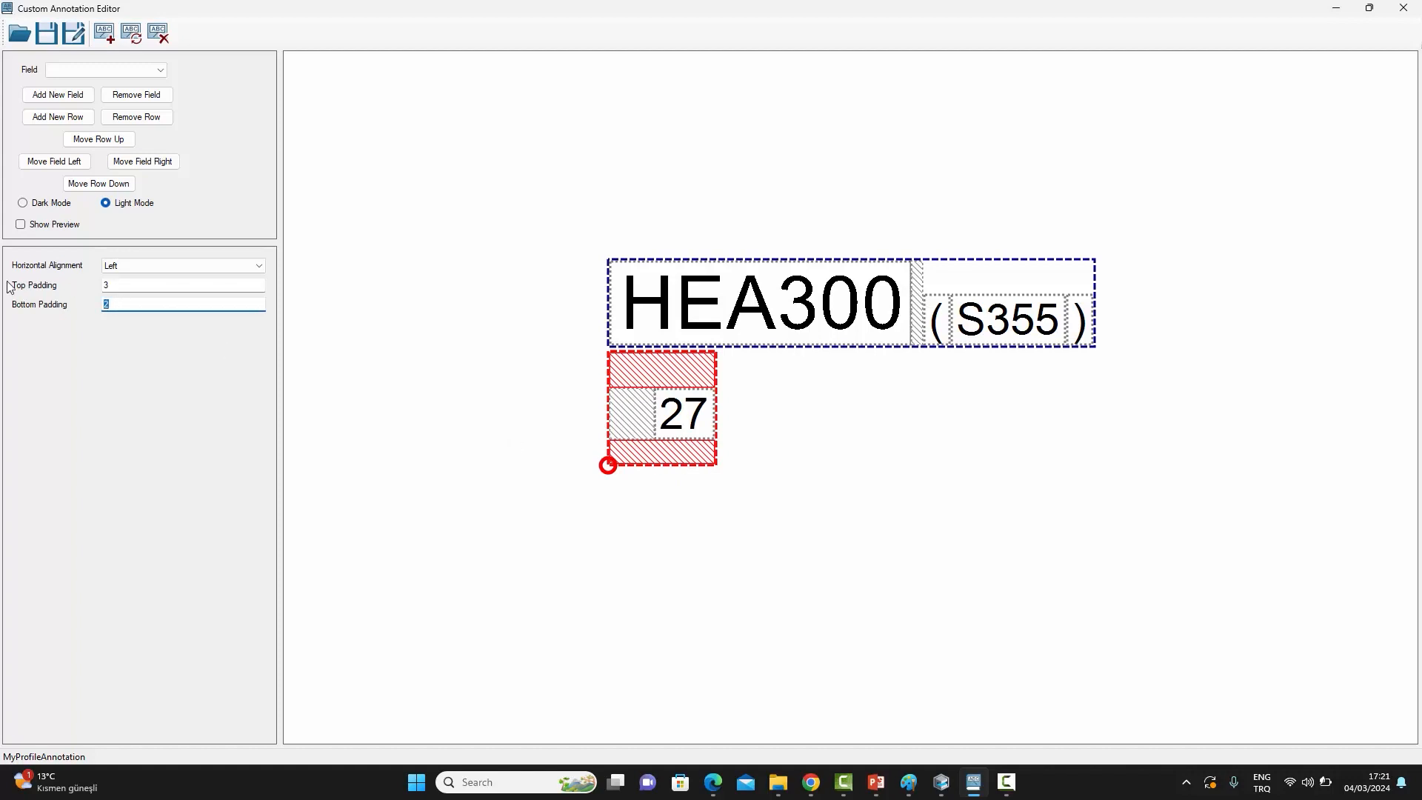
pyautogui.write('0')
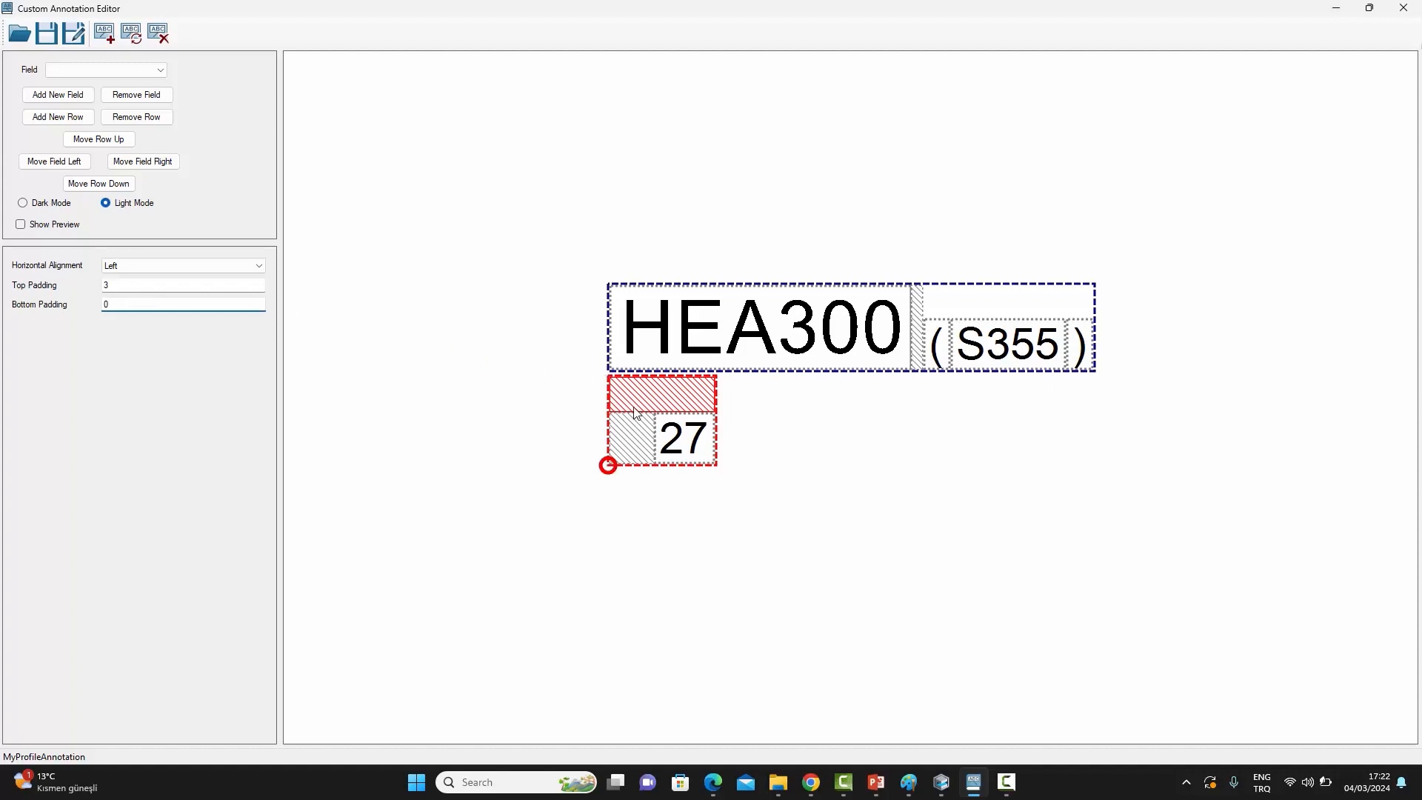
# - Set the anchor row index of MyProfileAnnotation to 1
pyautogui.click(511, 416)
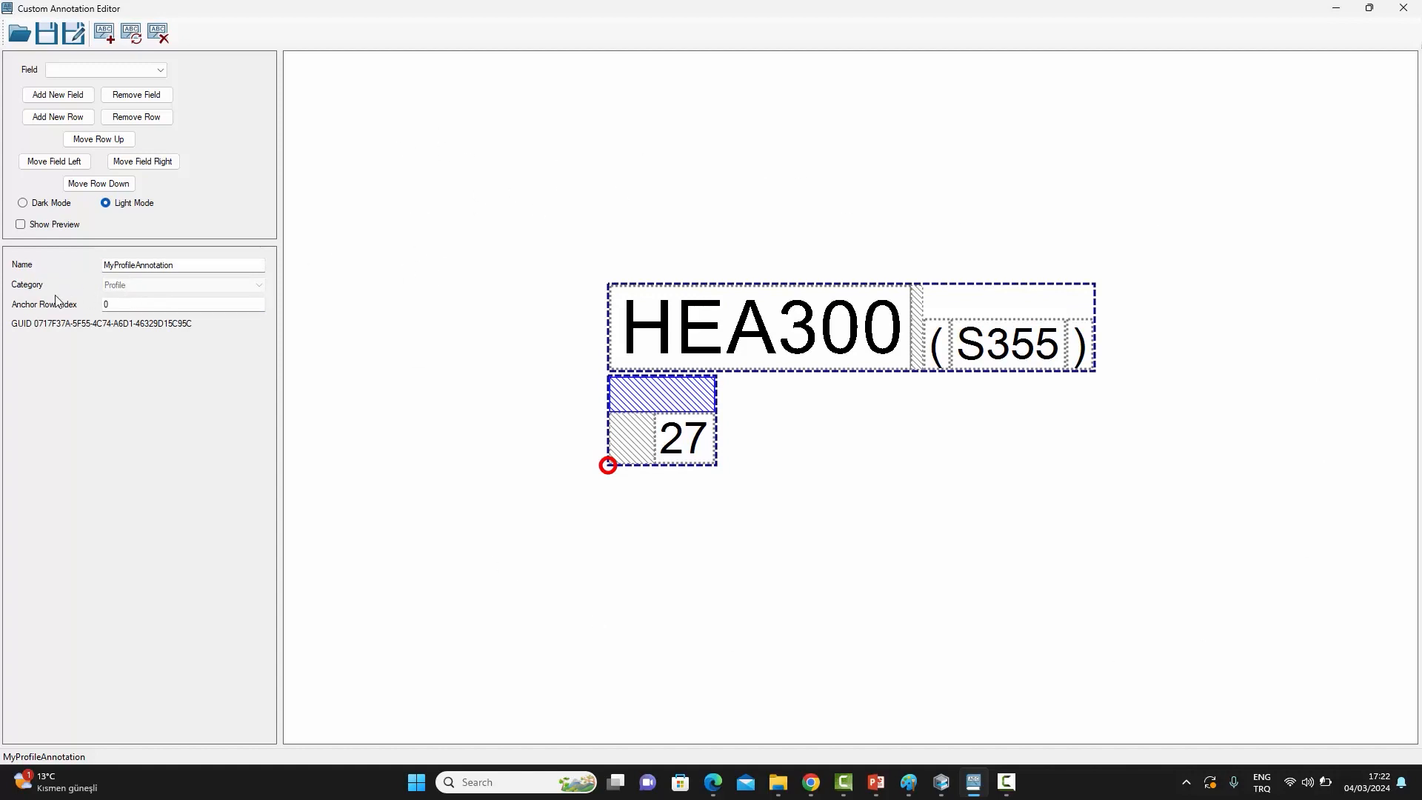
pyautogui.doubleClick(119, 305)
pyautogui.write('1')
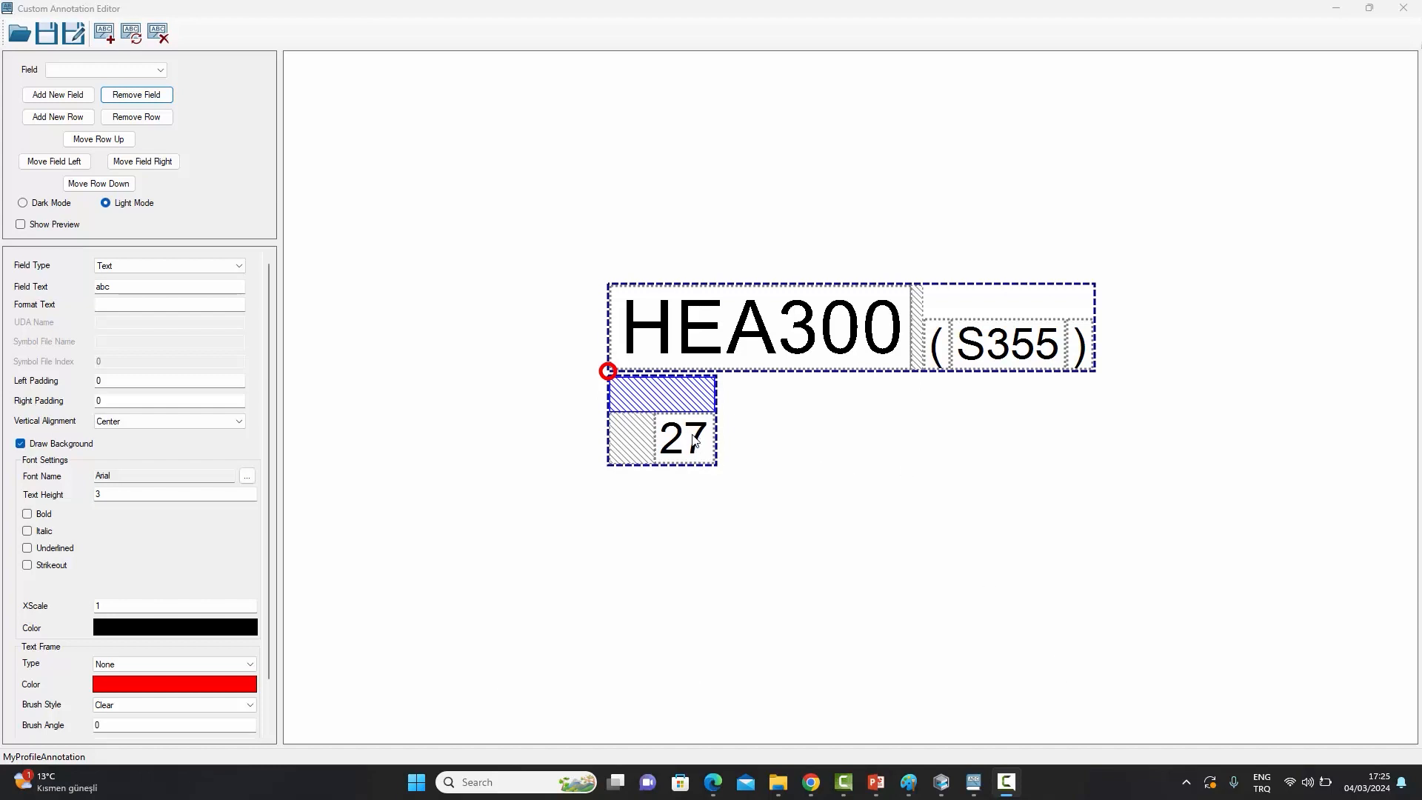
# - Add a field beside the lower row's part number, trying the Symbol type before setting its field type to User Defined Attribute
pyautogui.click(700, 445)
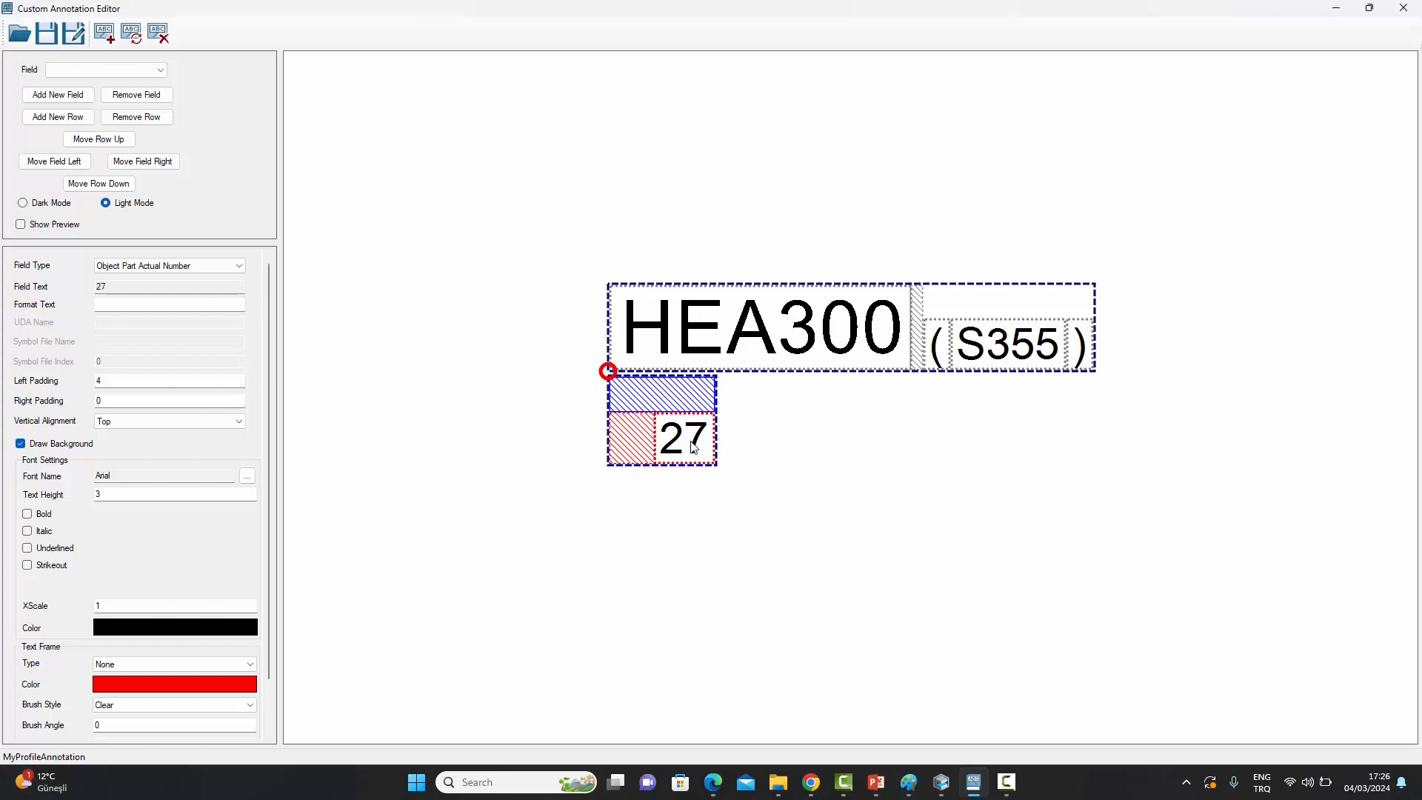
pyautogui.click(72, 100)
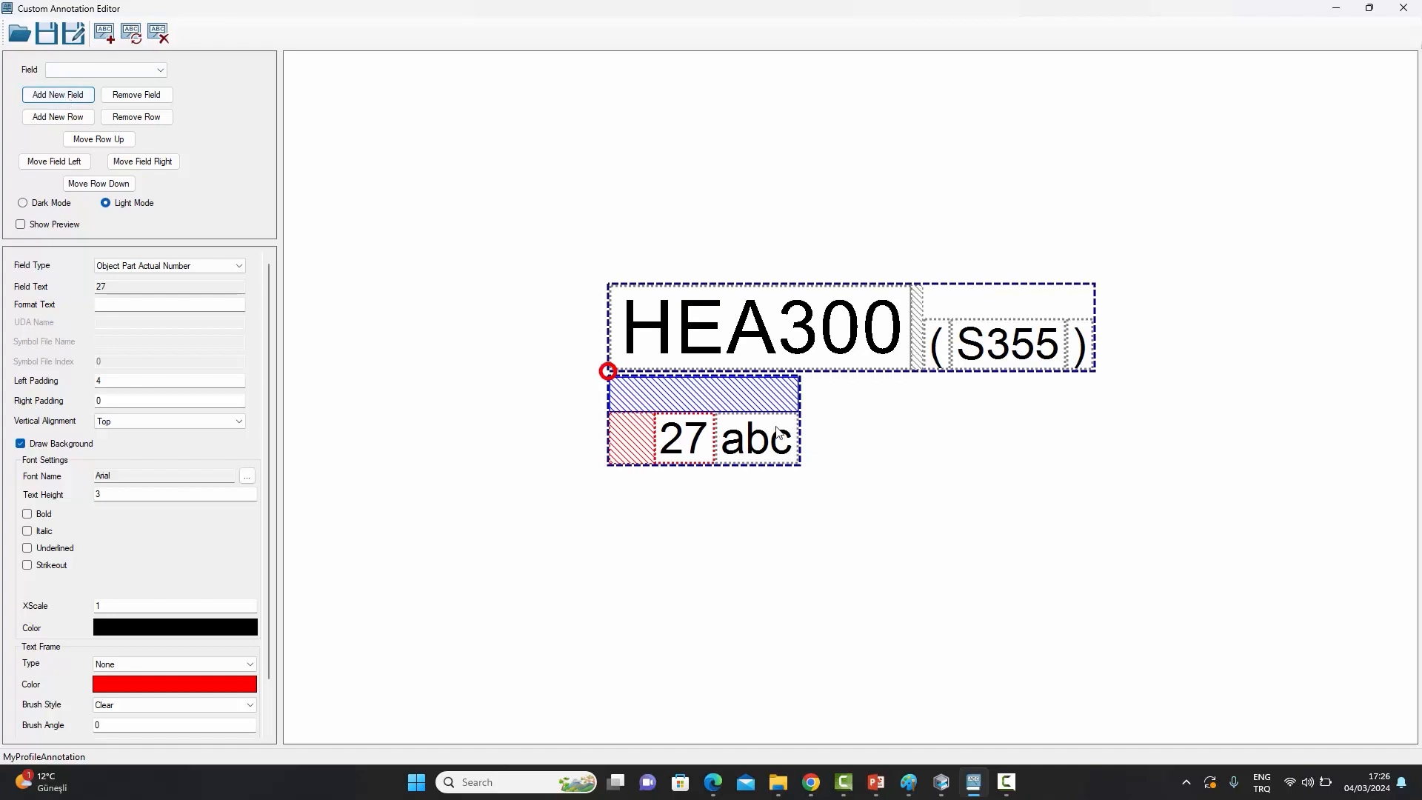
pyautogui.click(769, 445)
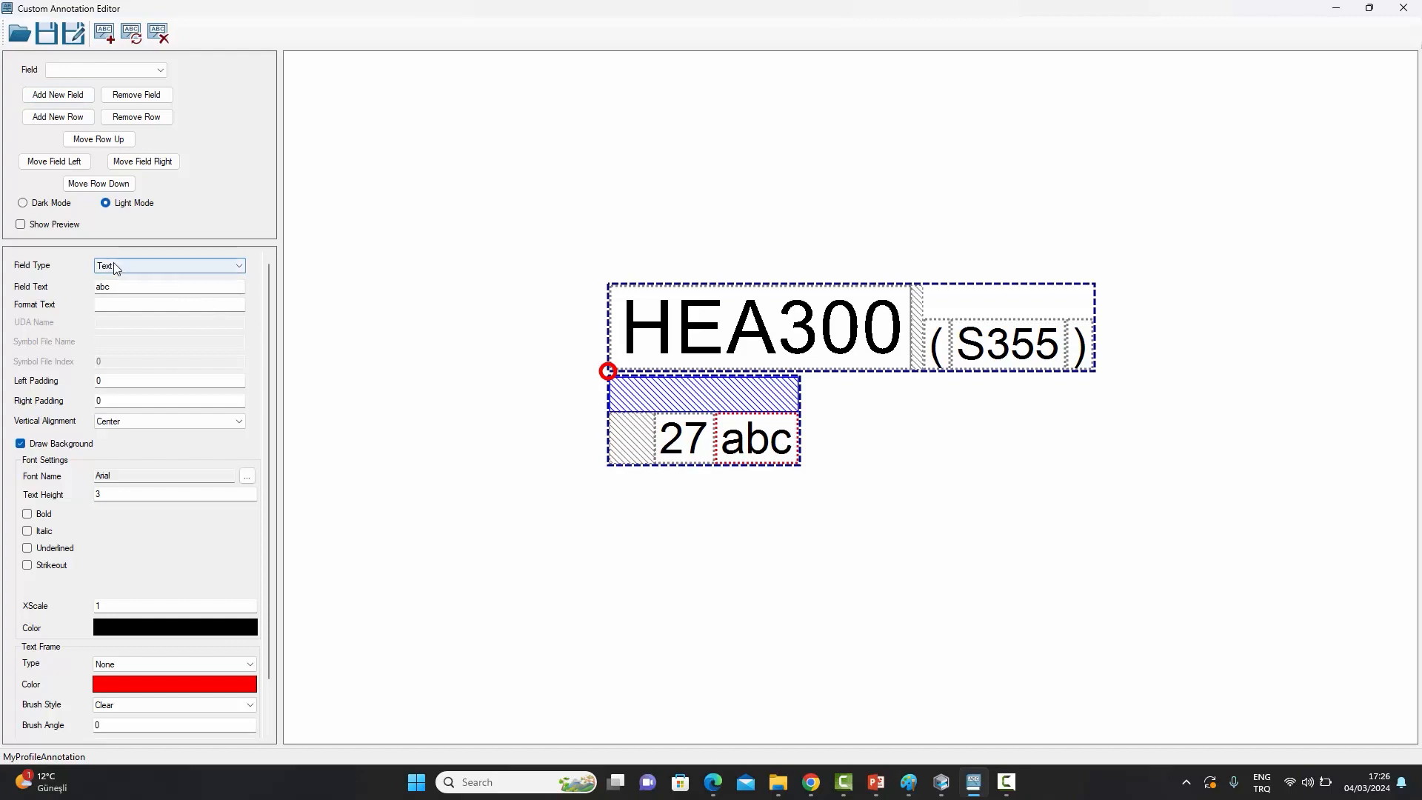
pyautogui.click(142, 268)
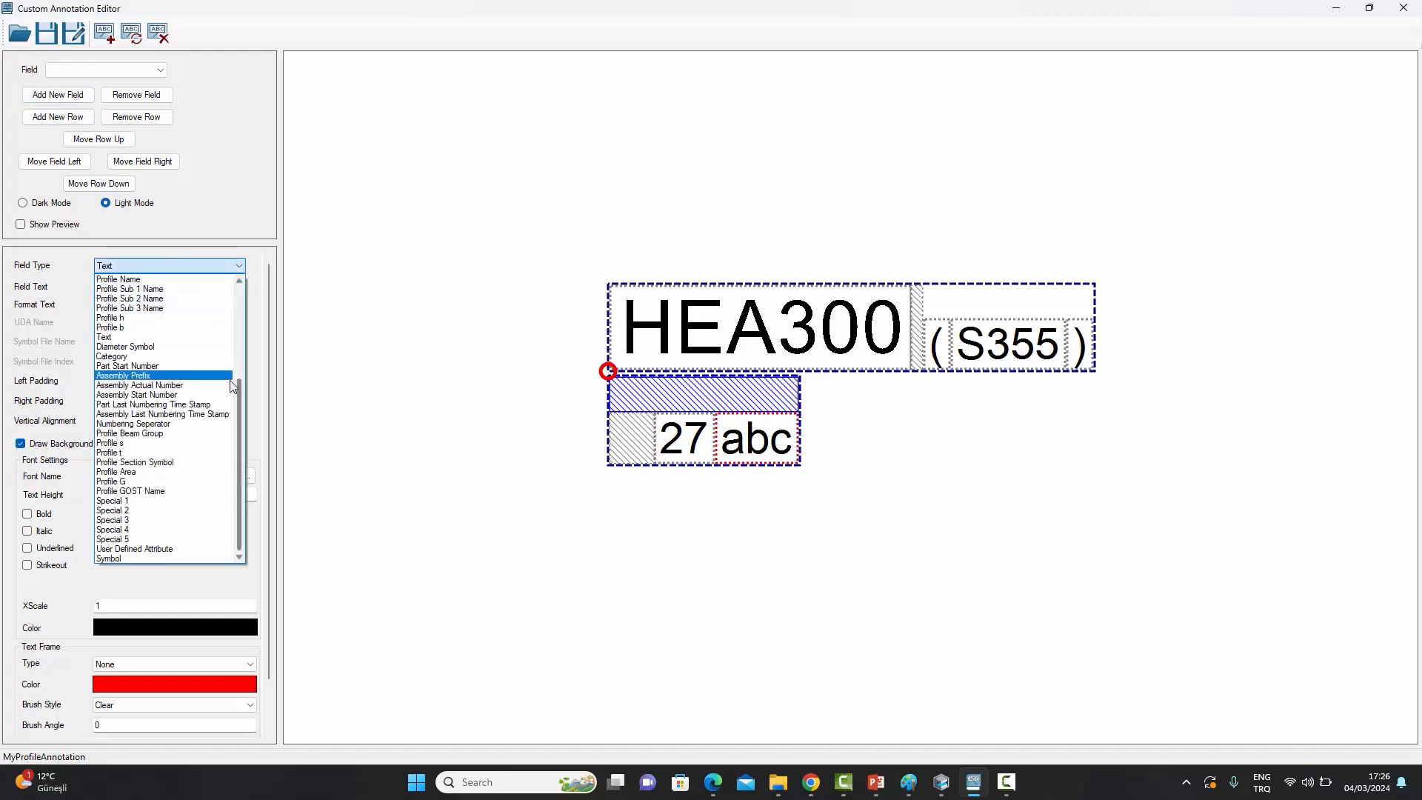
pyautogui.click(117, 560)
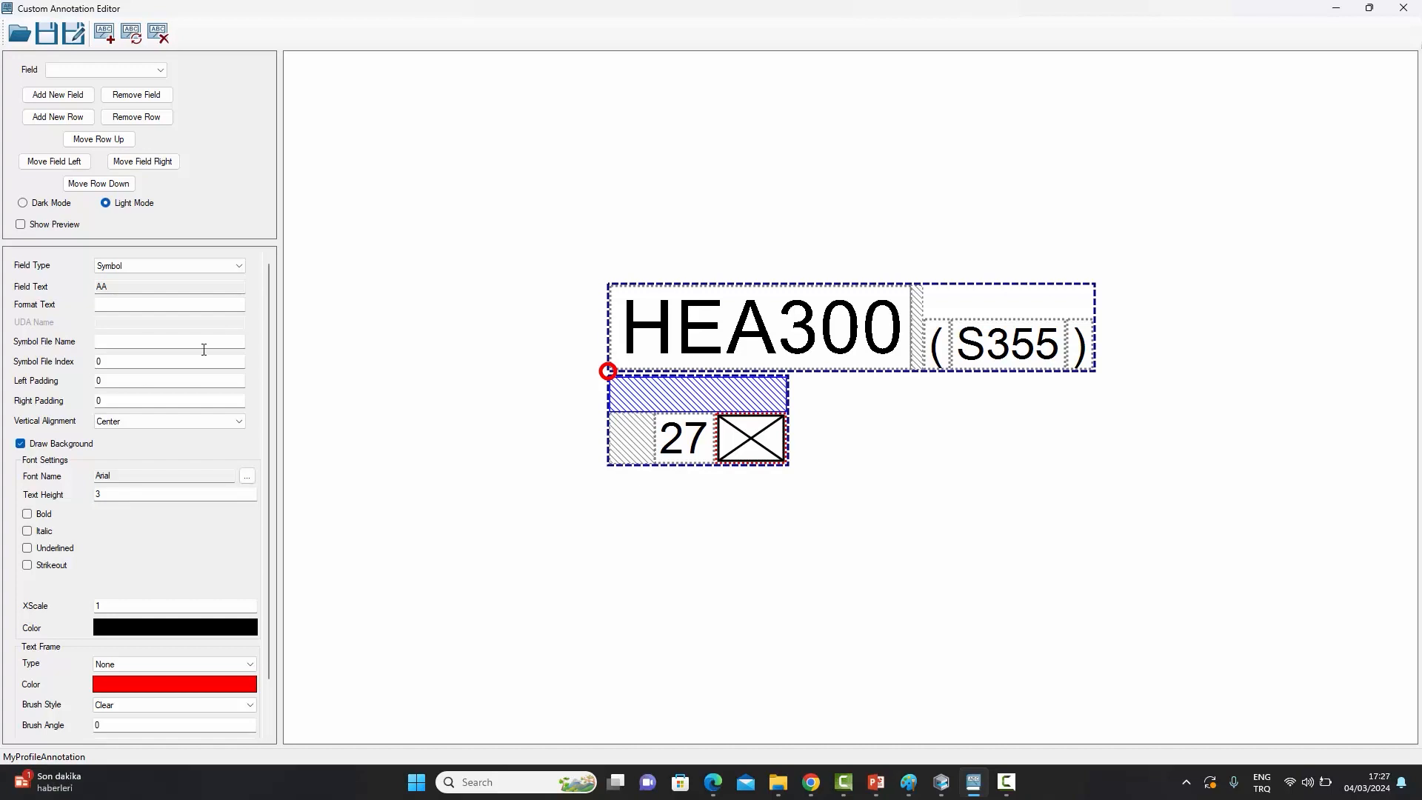
pyautogui.click(237, 266)
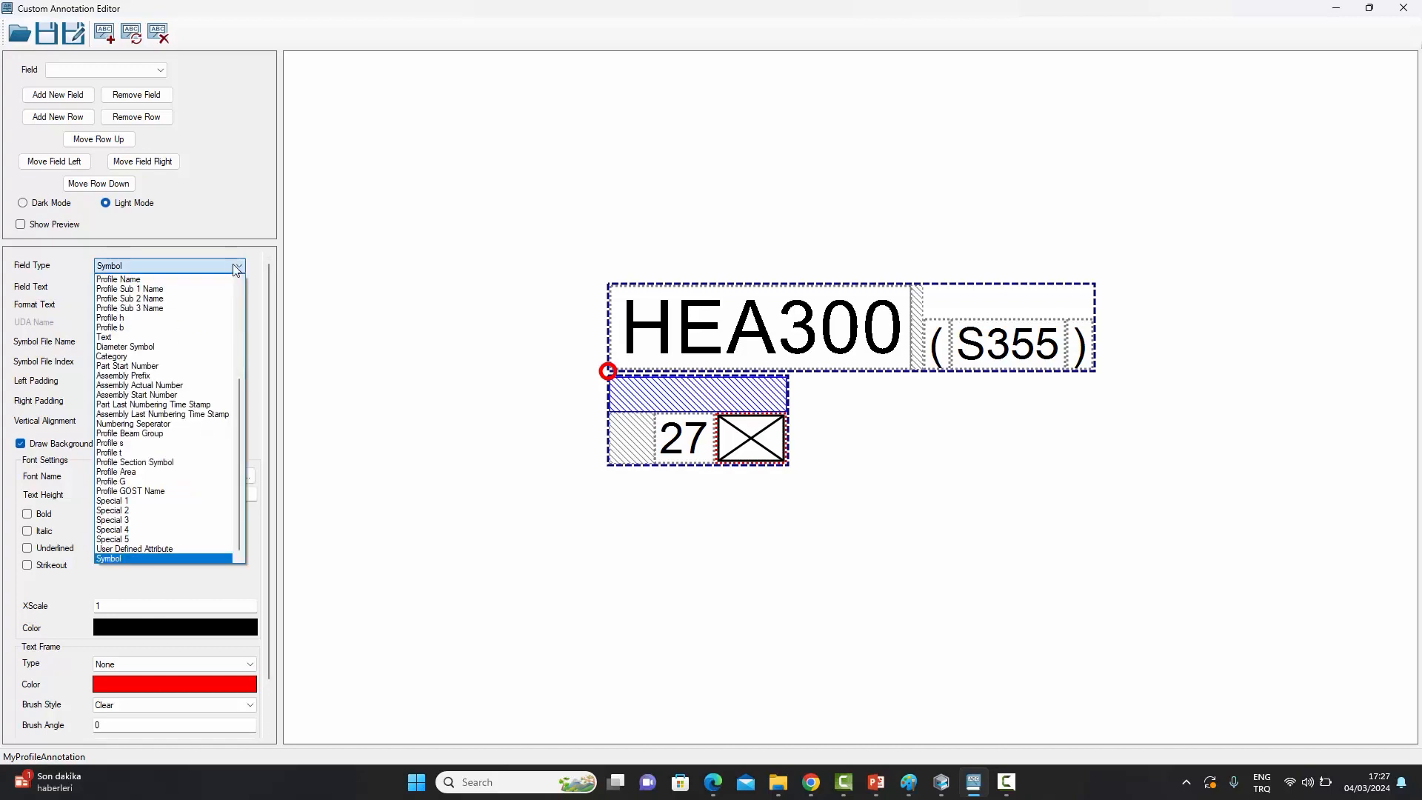
pyautogui.click(165, 551)
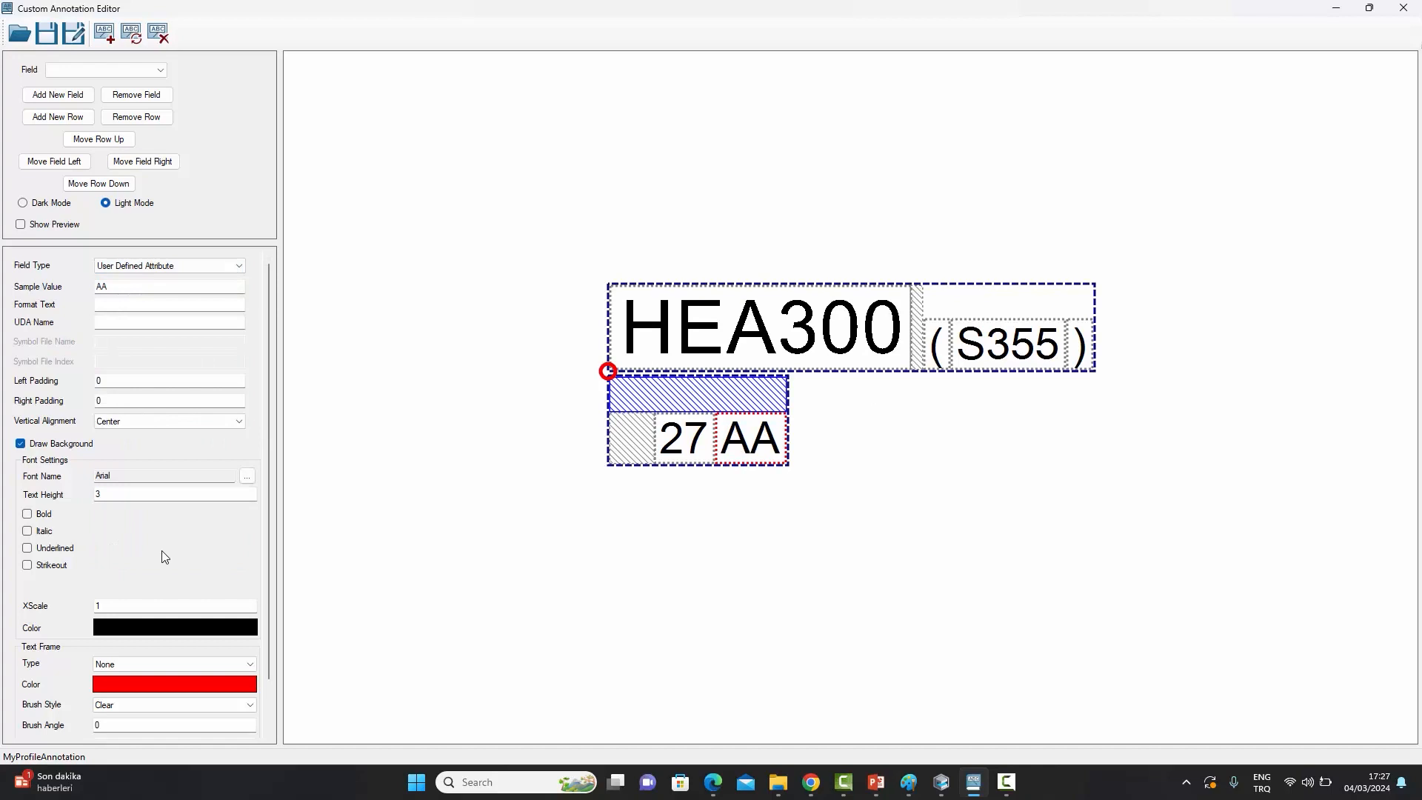
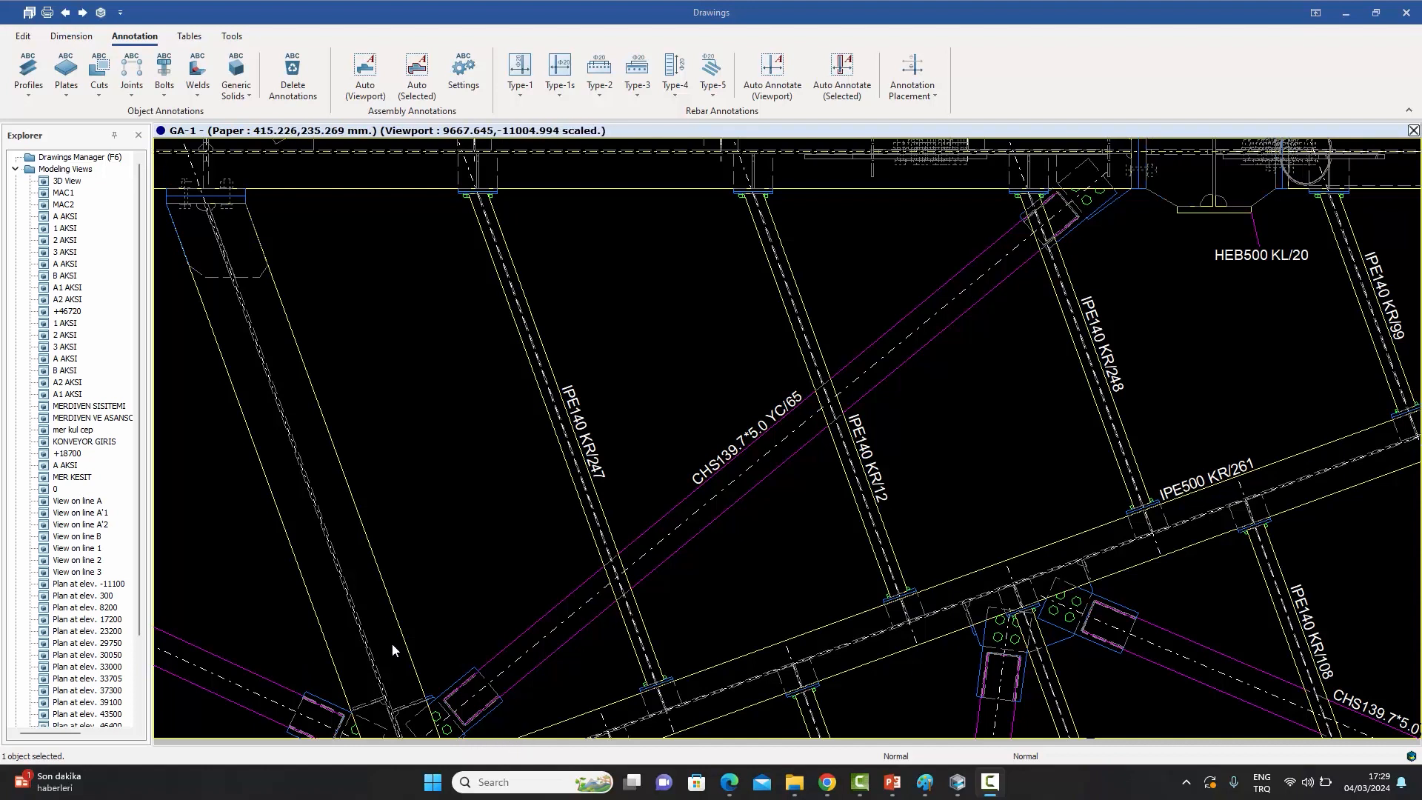
# - Open the profile annotation settings in the GA-1 drawing
pyautogui.click(28, 98)
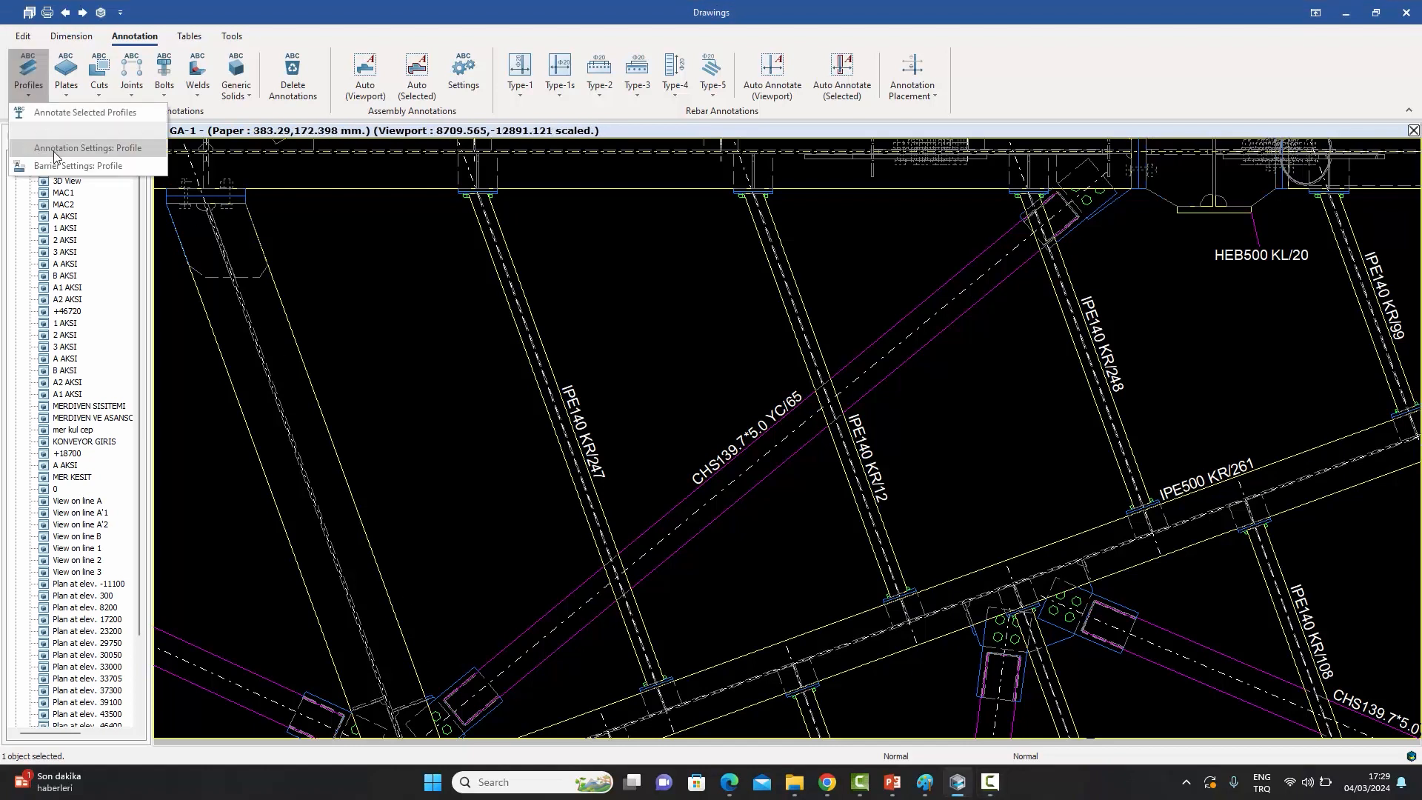
pyautogui.click(104, 148)
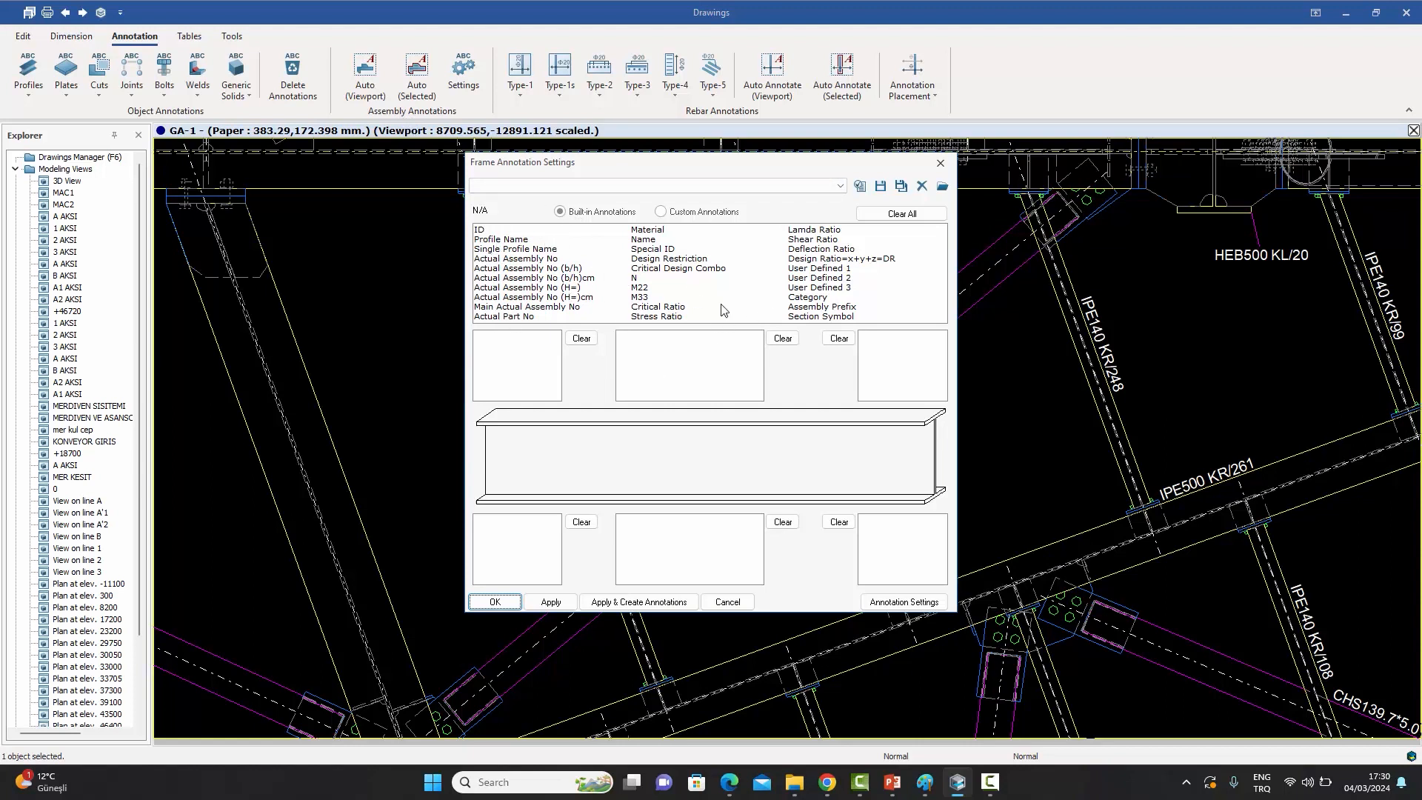
# - Try the built-in Profile Name and Material annotations above the middle of the beam, and clear them
pyautogui.click(494, 247)
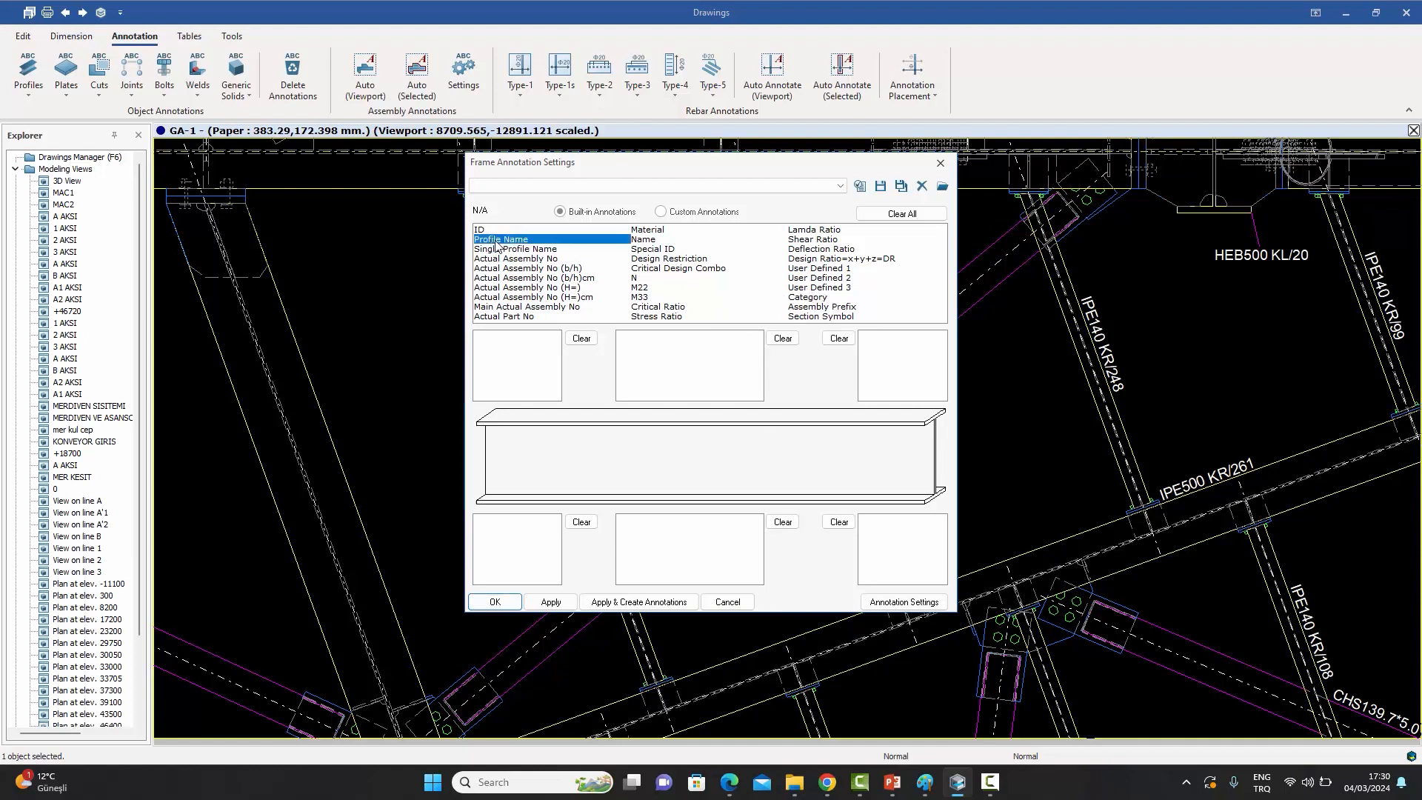
pyautogui.click(684, 368)
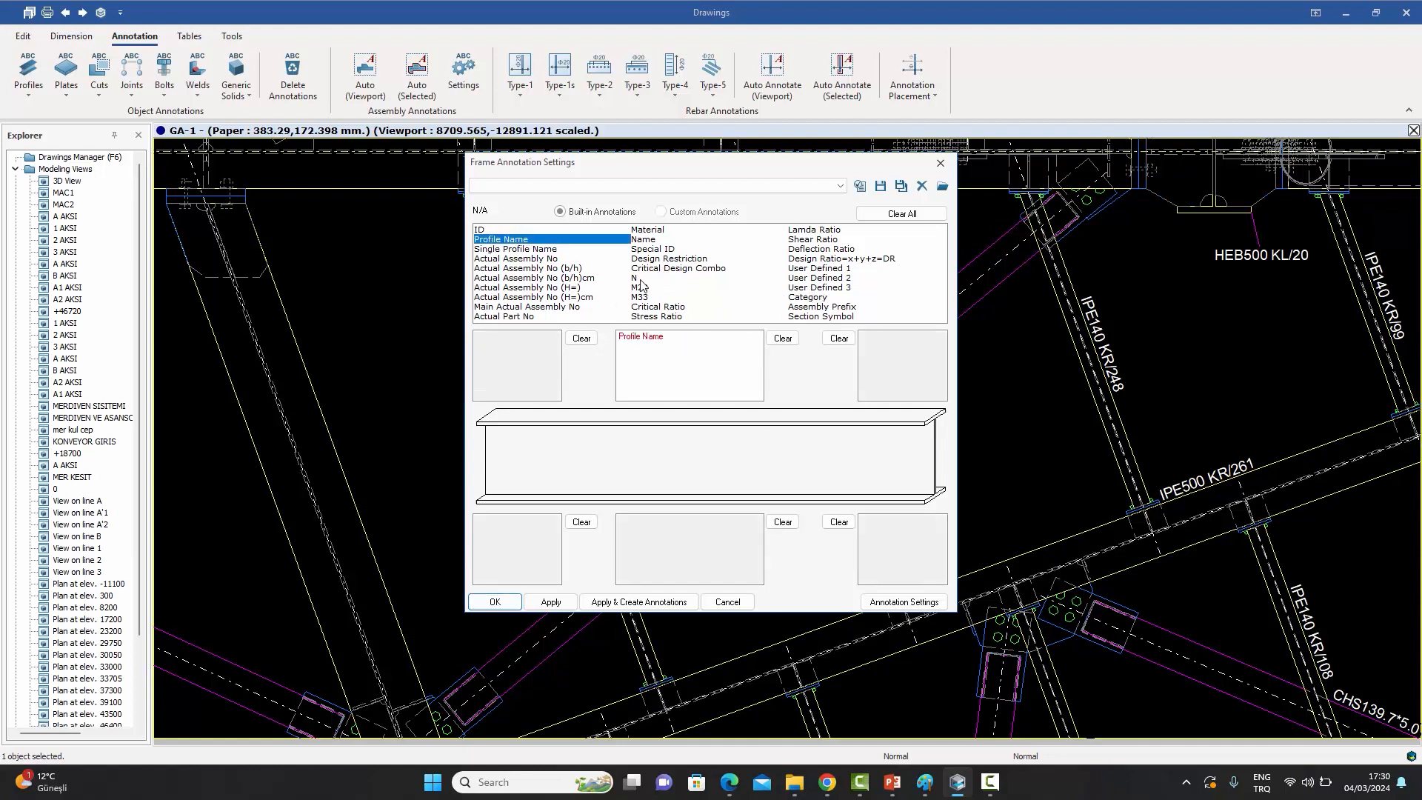
pyautogui.click(648, 229)
pyautogui.click(693, 371)
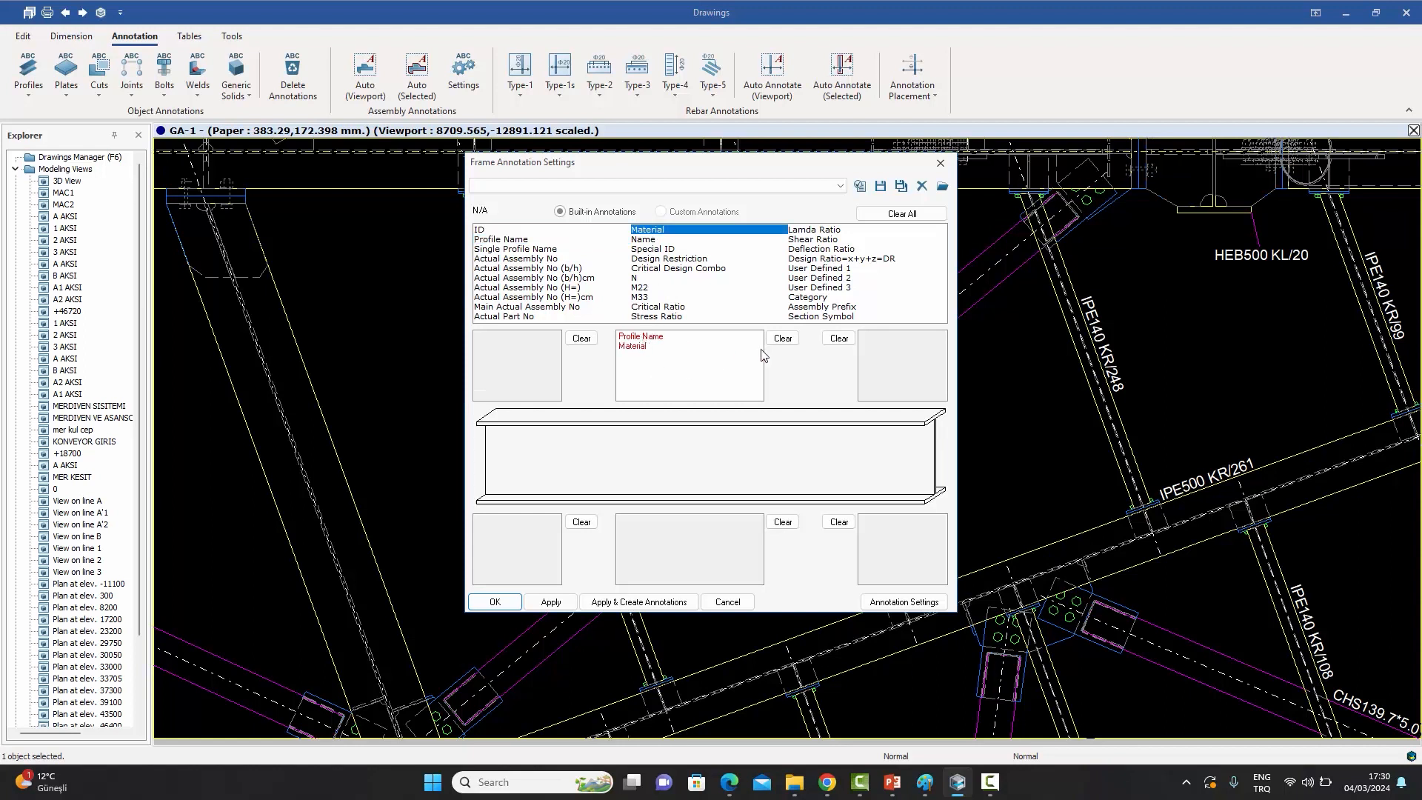
pyautogui.click(783, 338)
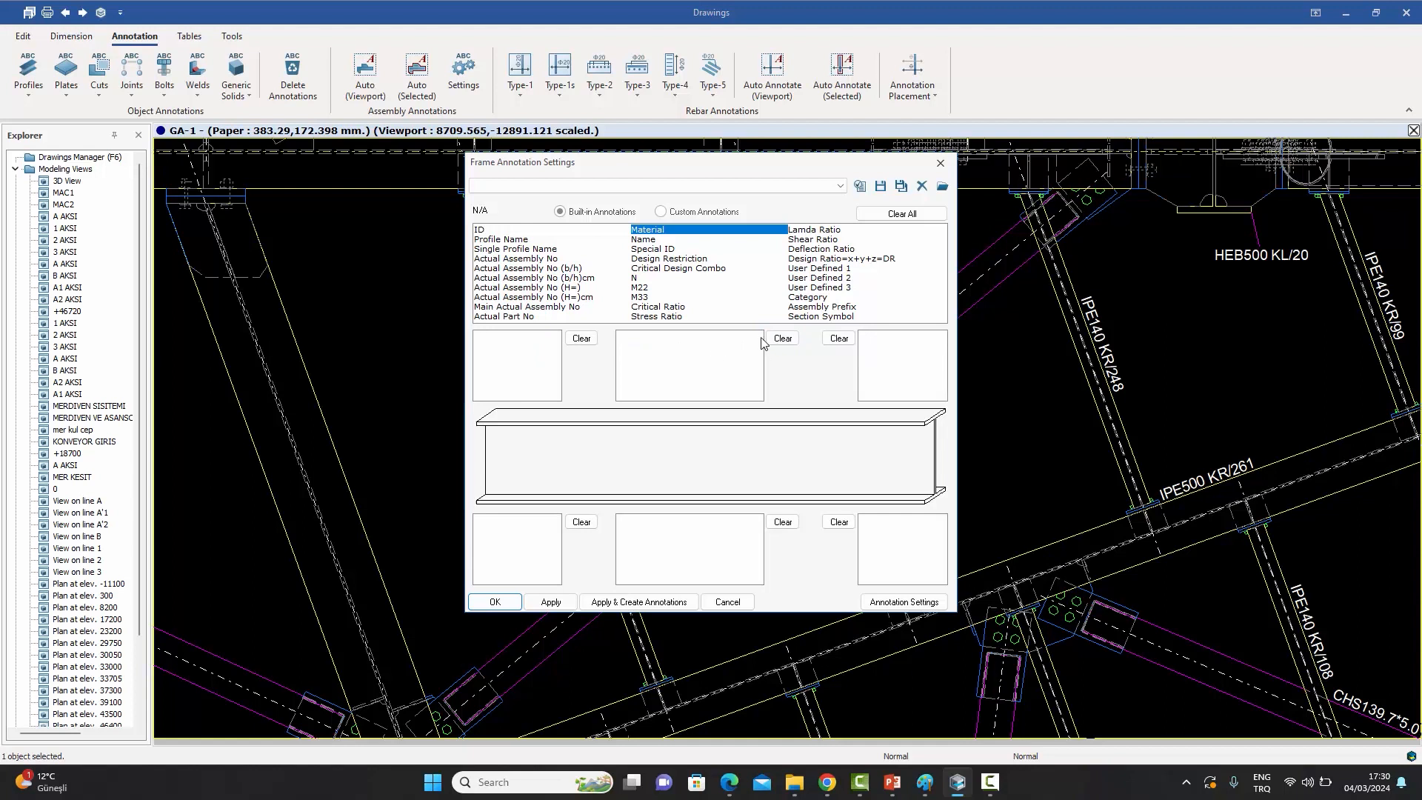
# - Assign the custom Sample Profile Annotation - AssemblyPartNo and Material above the middle of the beam and apply the settings
pyautogui.click(678, 214)
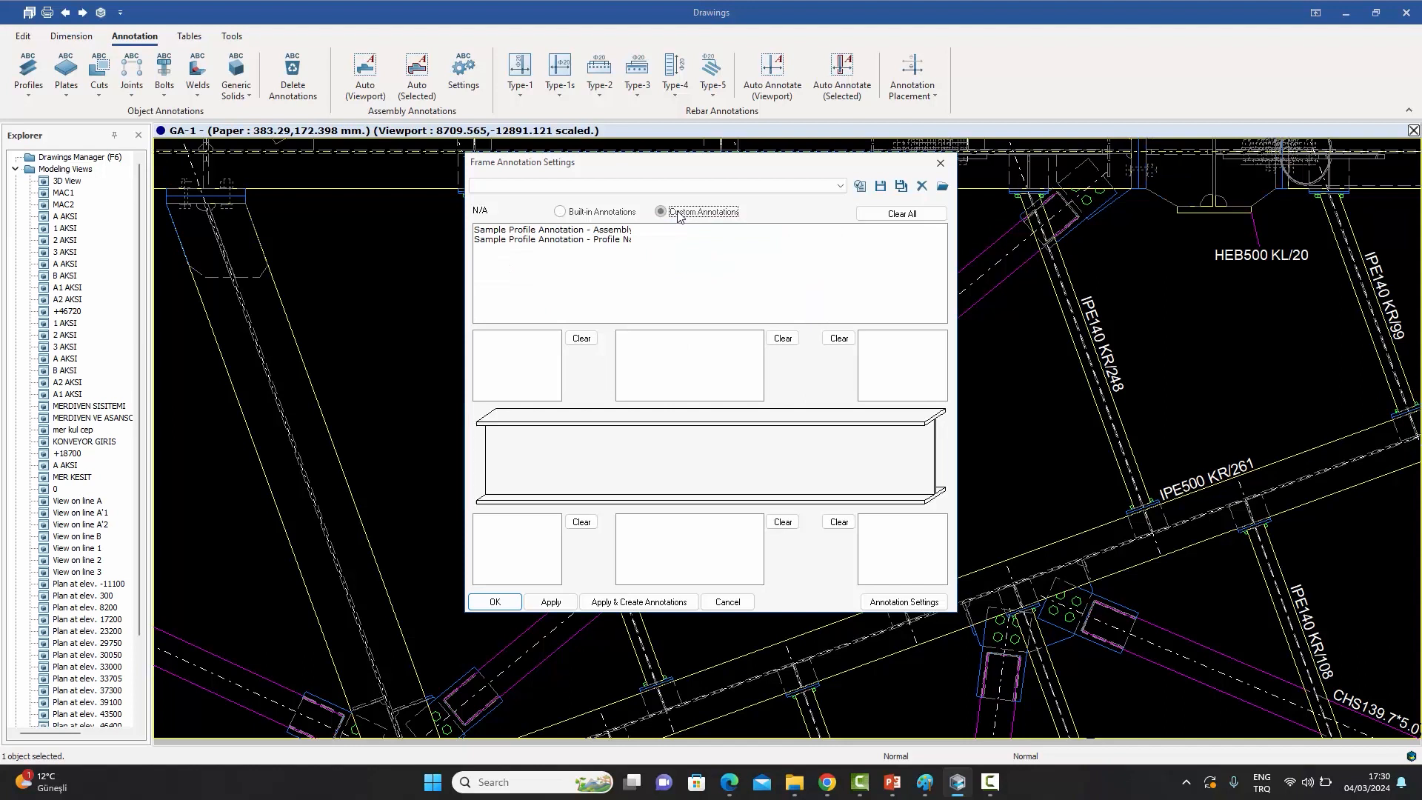
pyautogui.click(523, 231)
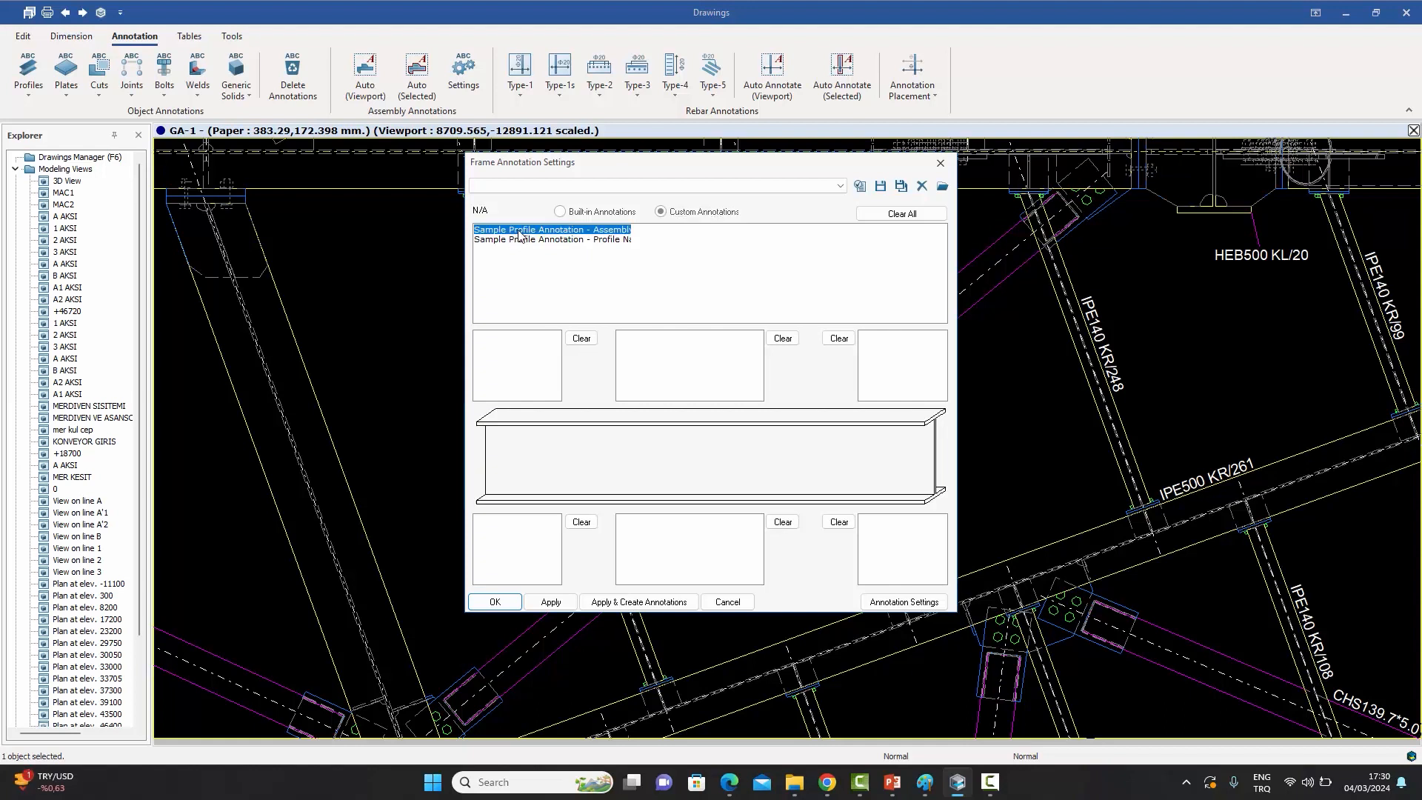
pyautogui.moveTo(523, 235); pyautogui.dragTo(667, 358)
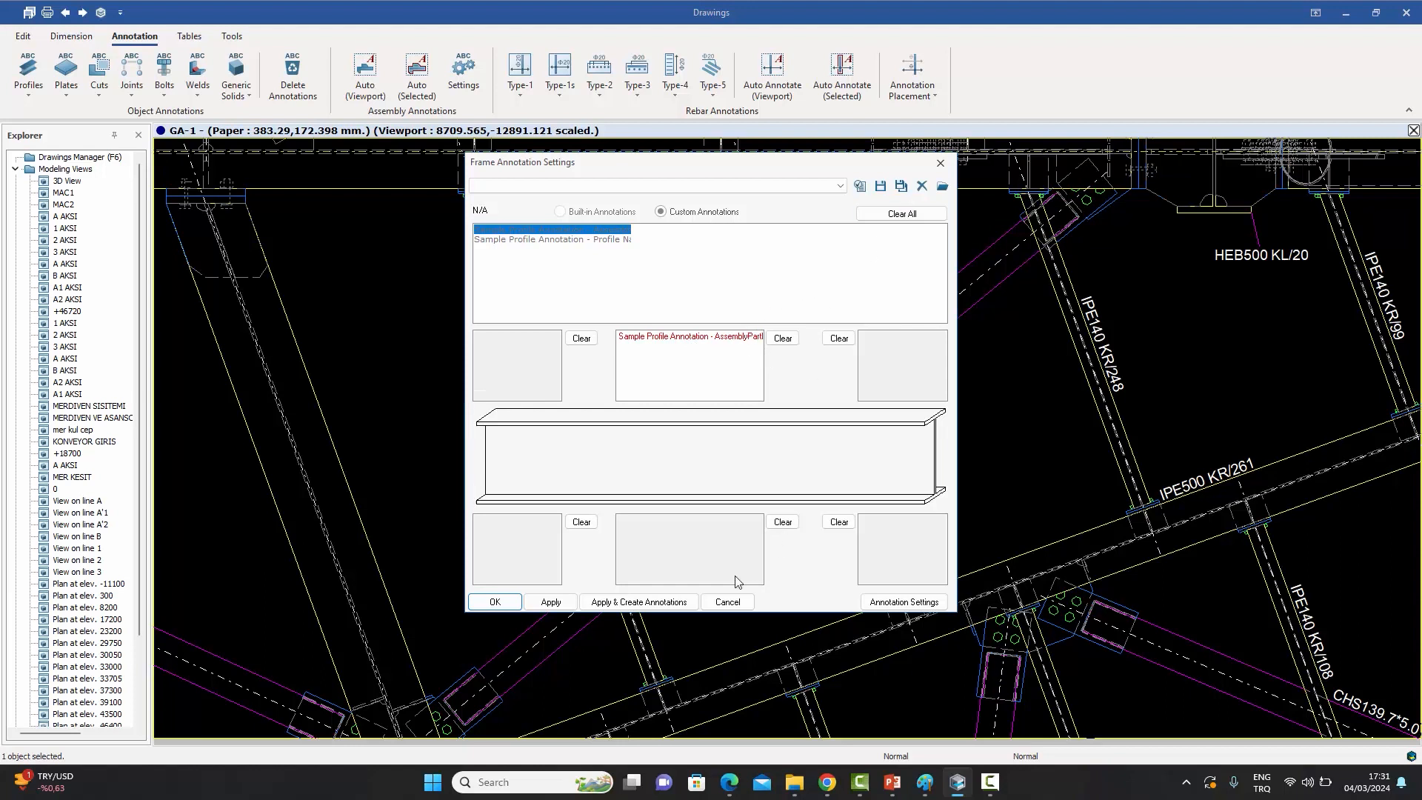
pyautogui.click(556, 603)
pyautogui.click(494, 602)
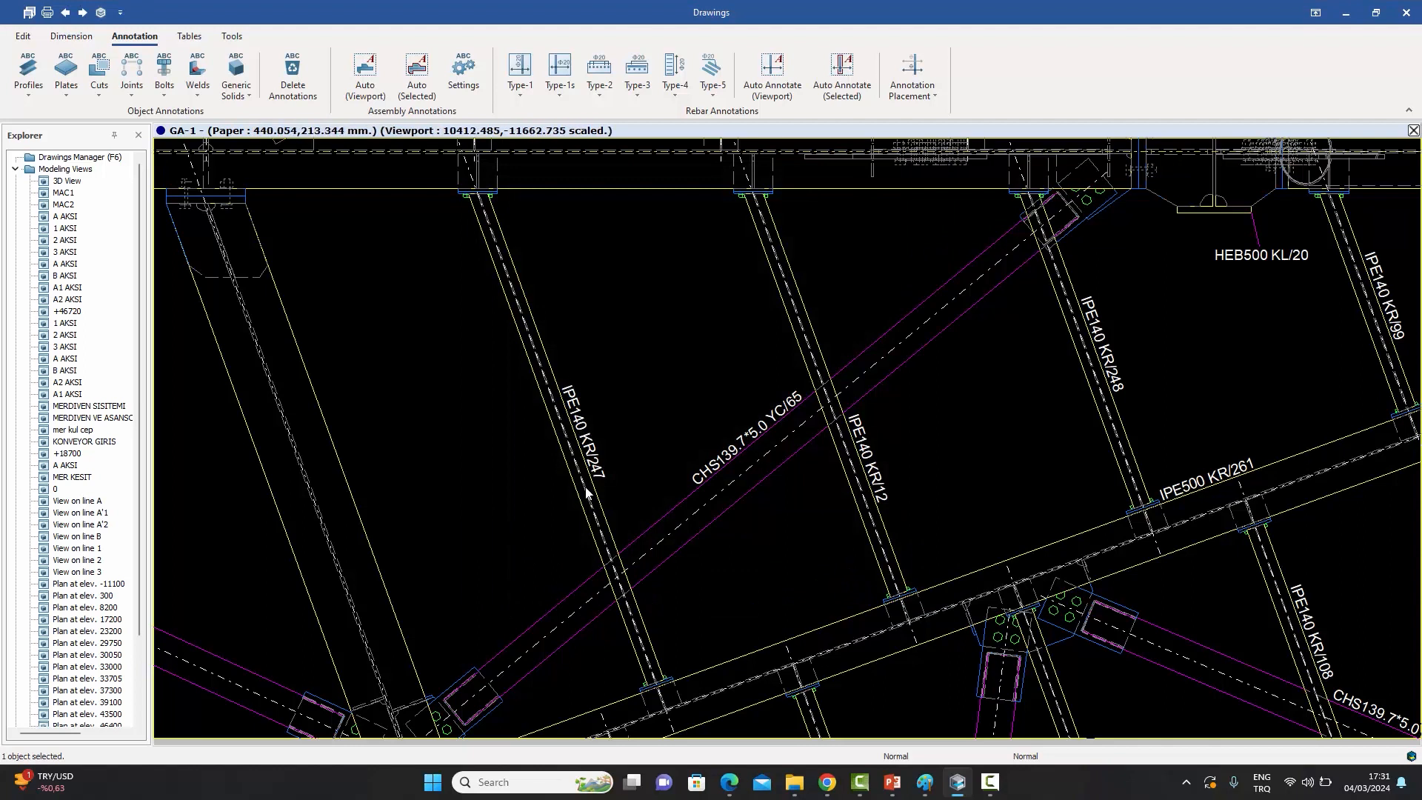
# - Annotate the beam labelled IPE140 KR/247 with the custom AssemblyPartNo and Material annotation
pyautogui.click(546, 351)
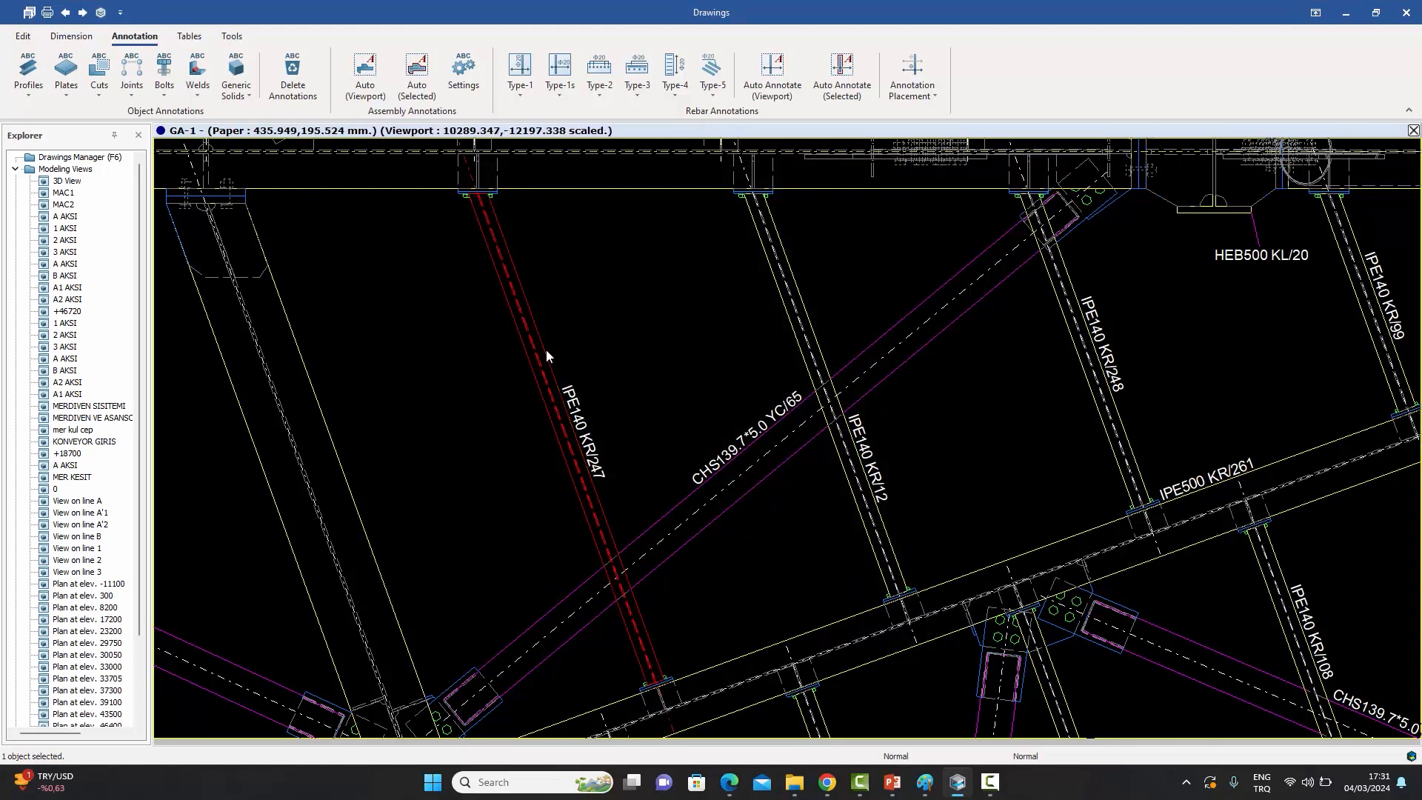
pyautogui.click(31, 97)
pyautogui.click(55, 117)
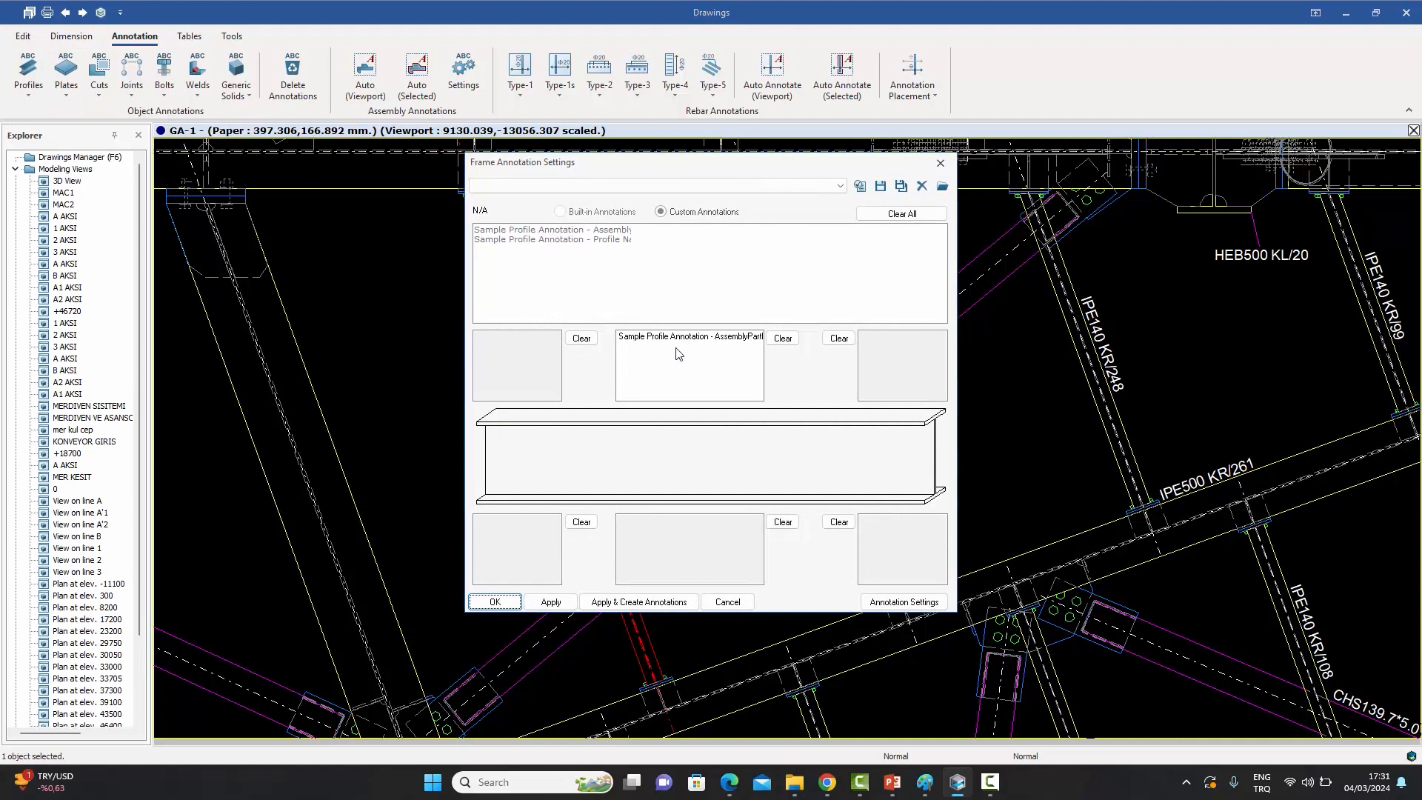
pyautogui.click(550, 602)
pyautogui.click(495, 600)
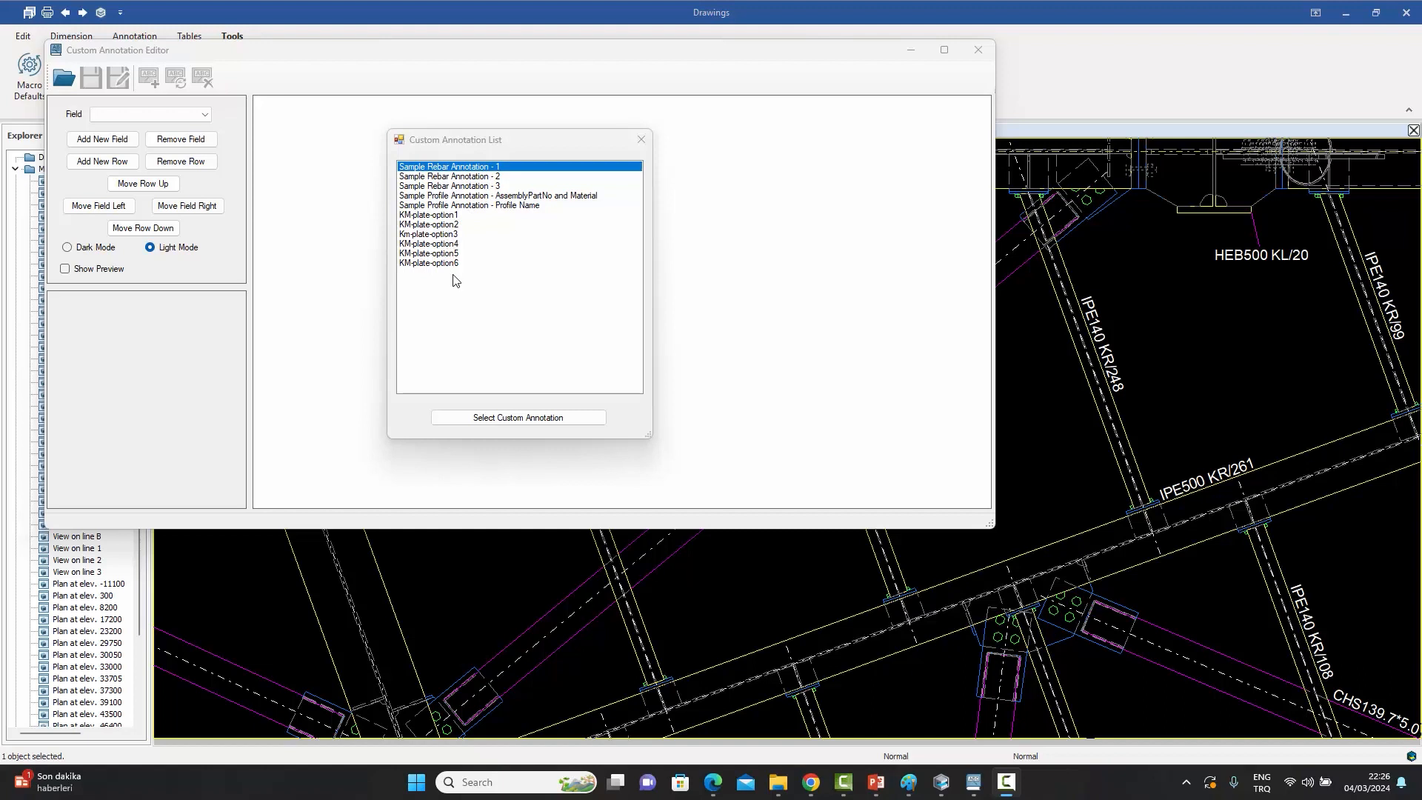
# - Look through the profile, rebar and KM-plate entries in the custom annotation list, and close the Custom Annotation Editor
pyautogui.click(459, 196)
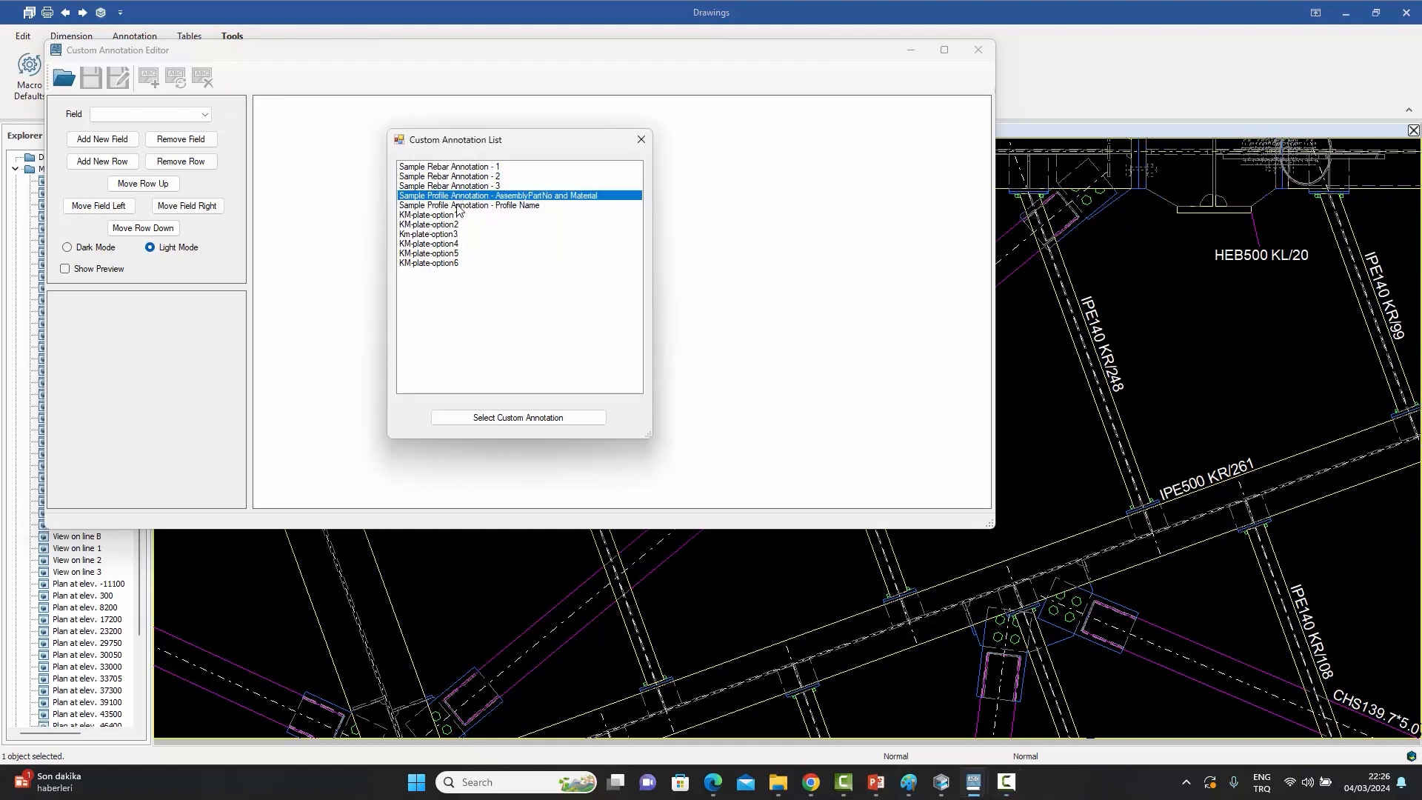
pyautogui.click(460, 205)
pyautogui.click(464, 167)
pyautogui.click(462, 177)
pyautogui.click(460, 186)
pyautogui.click(449, 215)
pyautogui.click(448, 224)
pyautogui.click(446, 234)
pyautogui.click(446, 244)
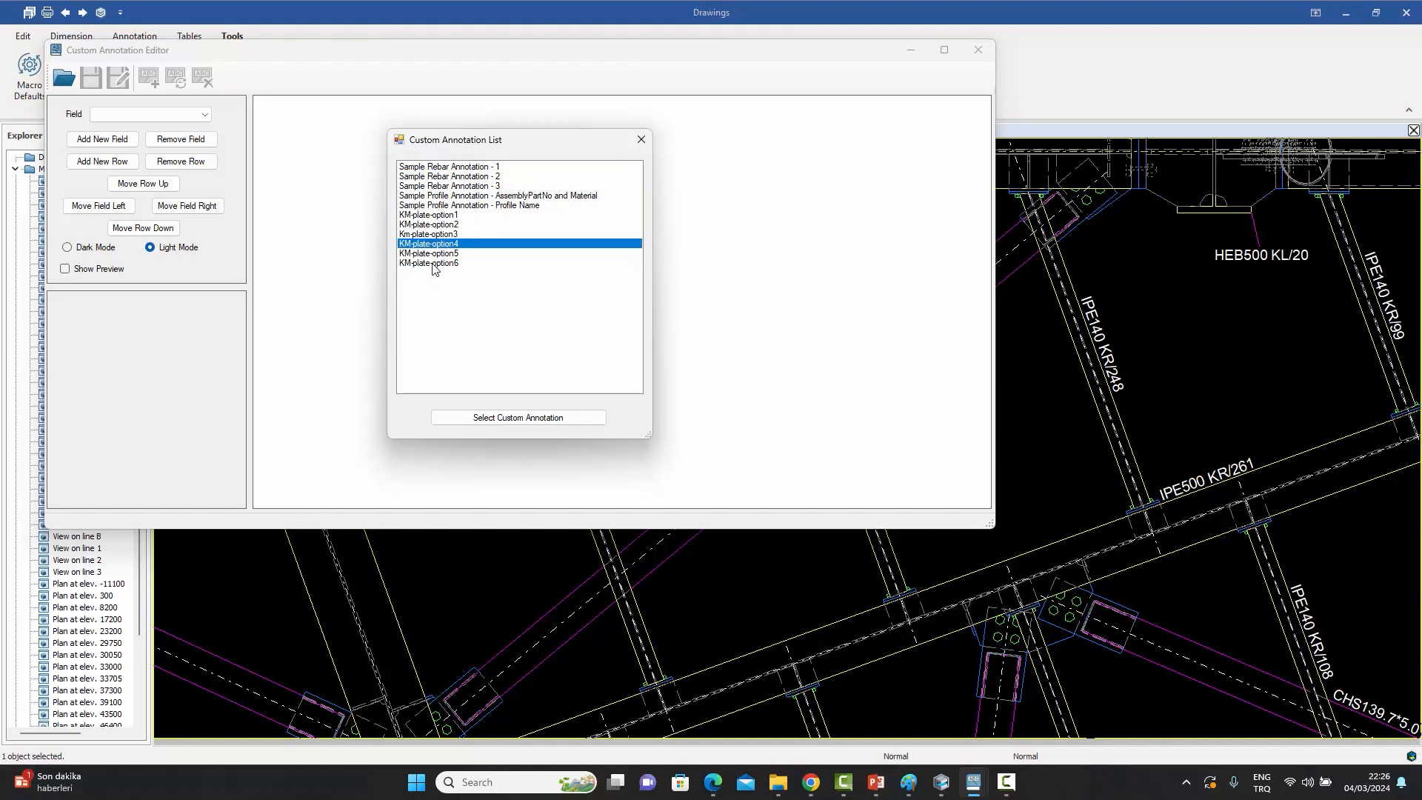
pyautogui.click(638, 141)
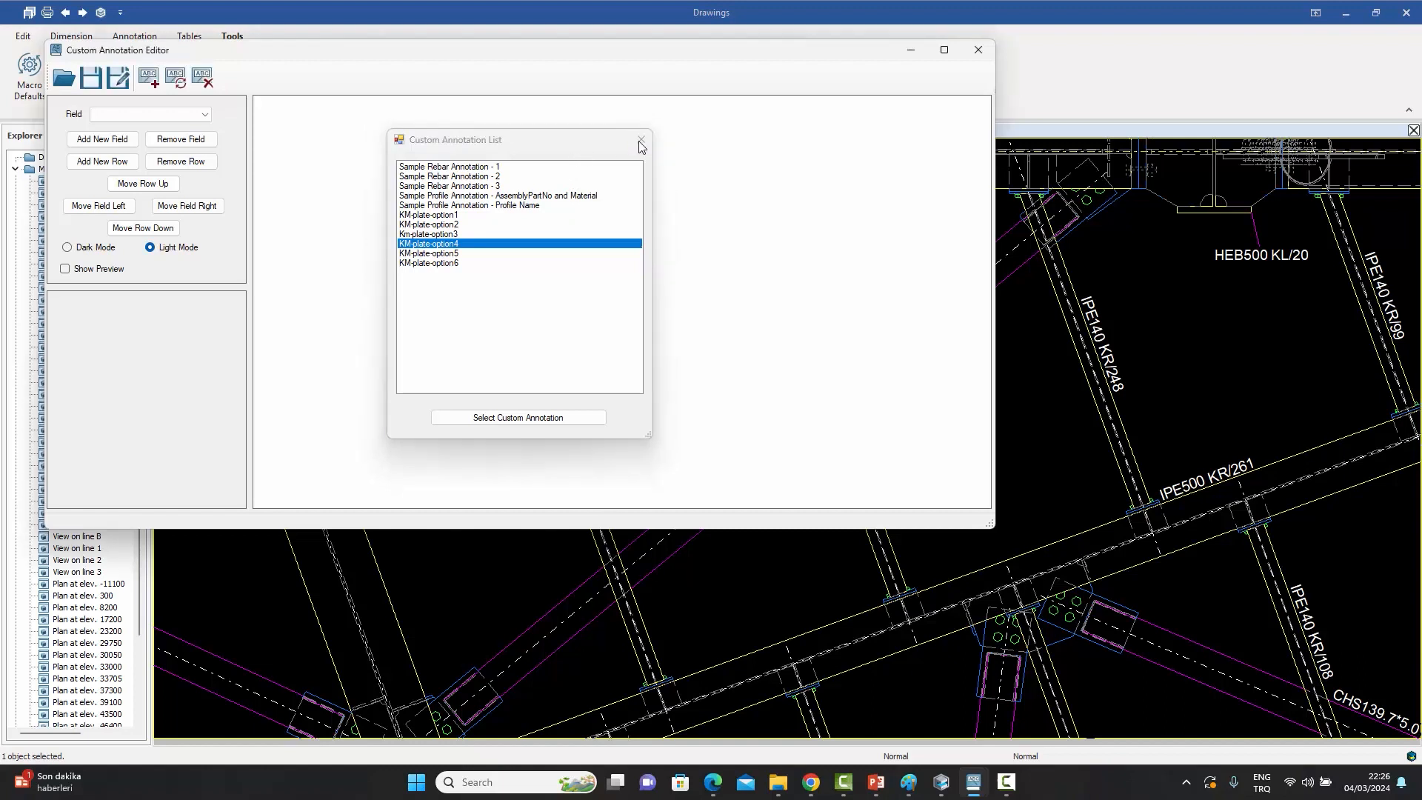
pyautogui.click(977, 50)
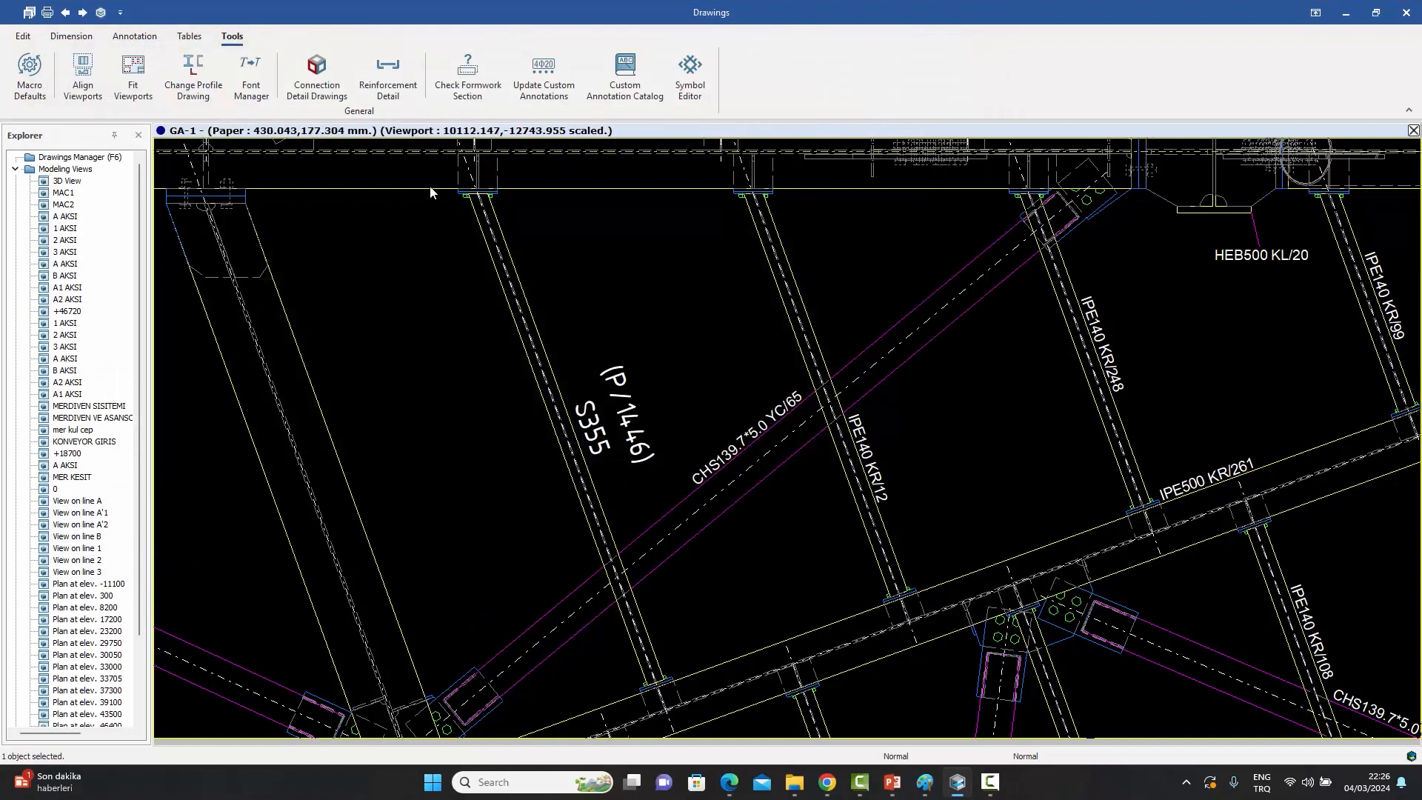
# - Check which custom annotations the profile annotation settings offer, and close the settings
pyautogui.click(133, 37)
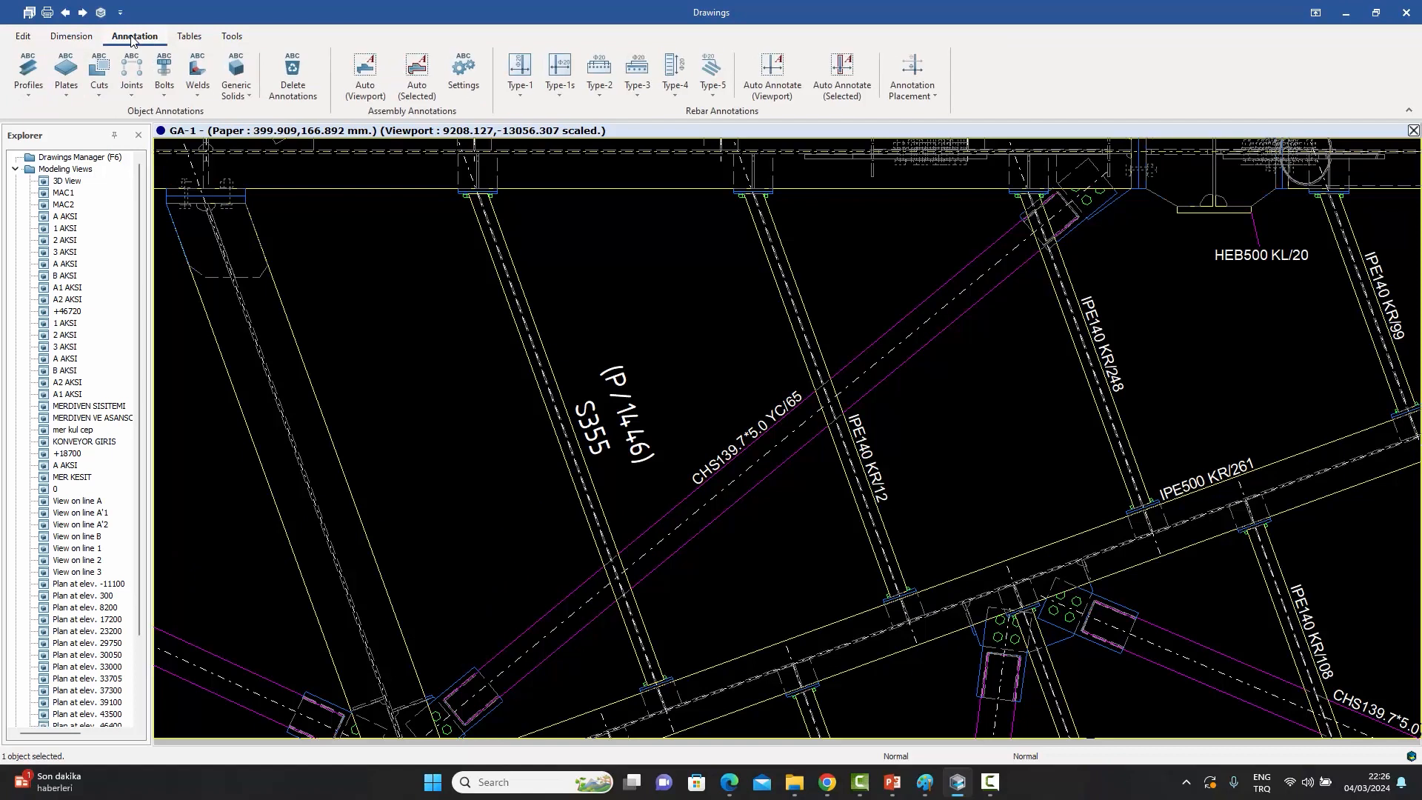
pyautogui.click(30, 95)
pyautogui.click(41, 147)
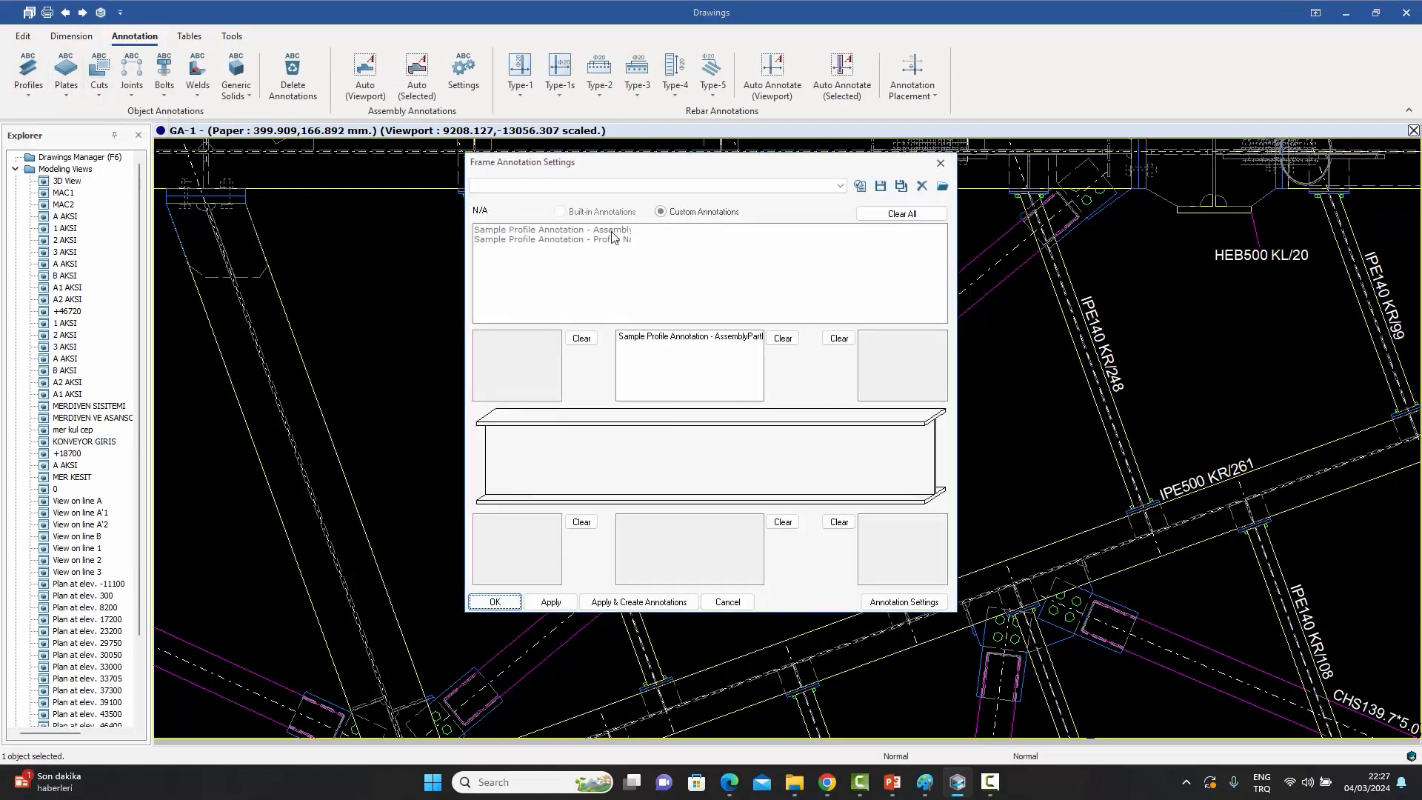
pyautogui.click(949, 170)
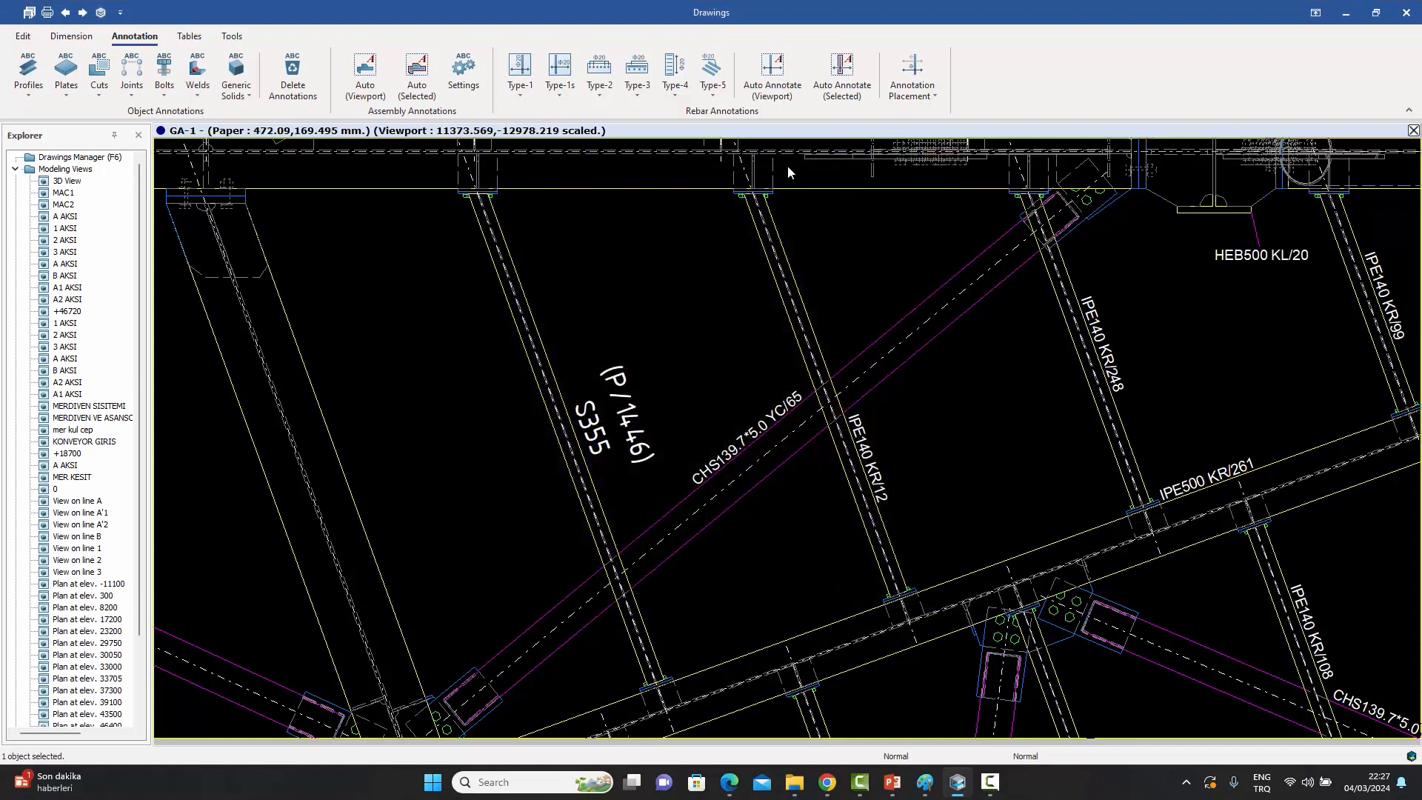
# - Examine the custom annotations available in the plate annotation settings, and close the settings
pyautogui.click(71, 97)
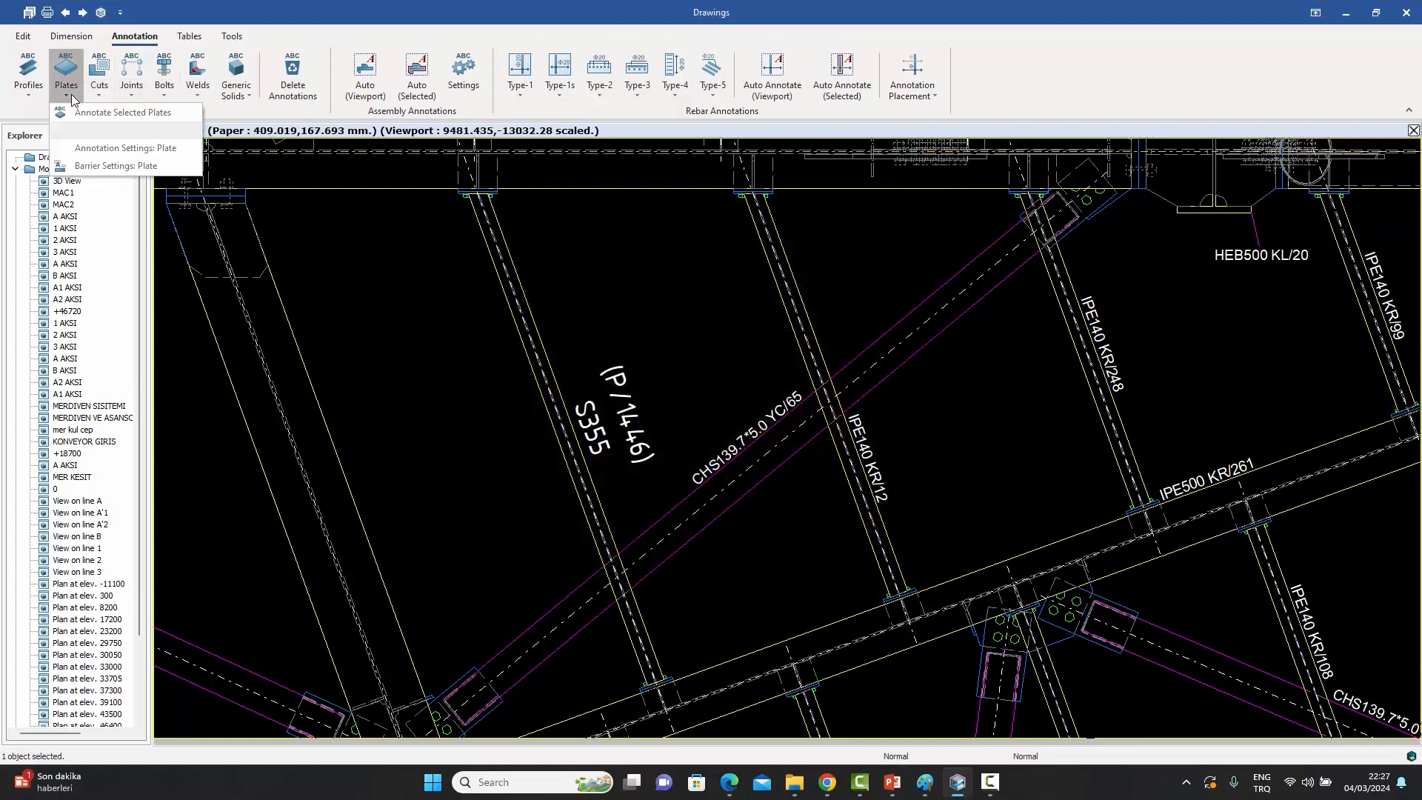
pyautogui.click(93, 148)
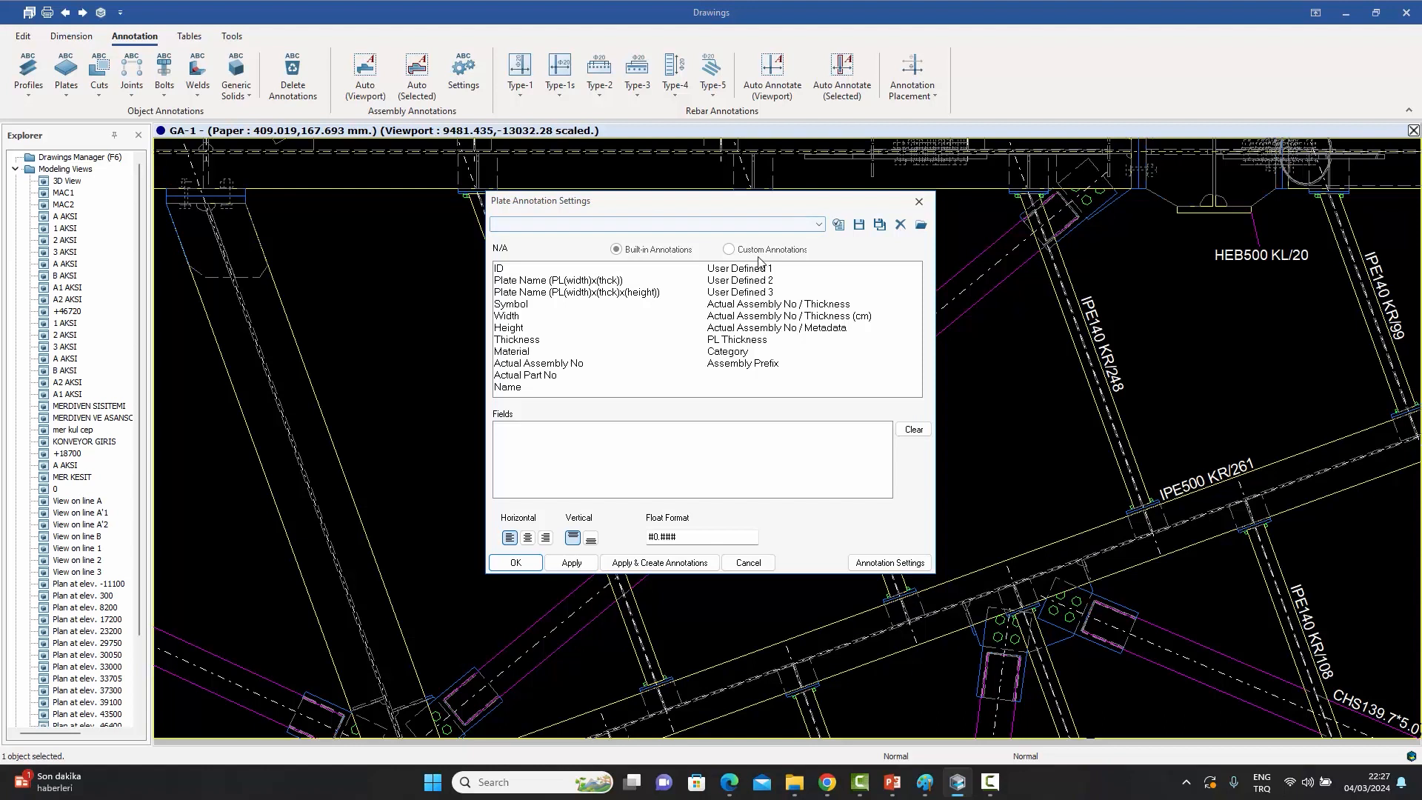
pyautogui.click(732, 249)
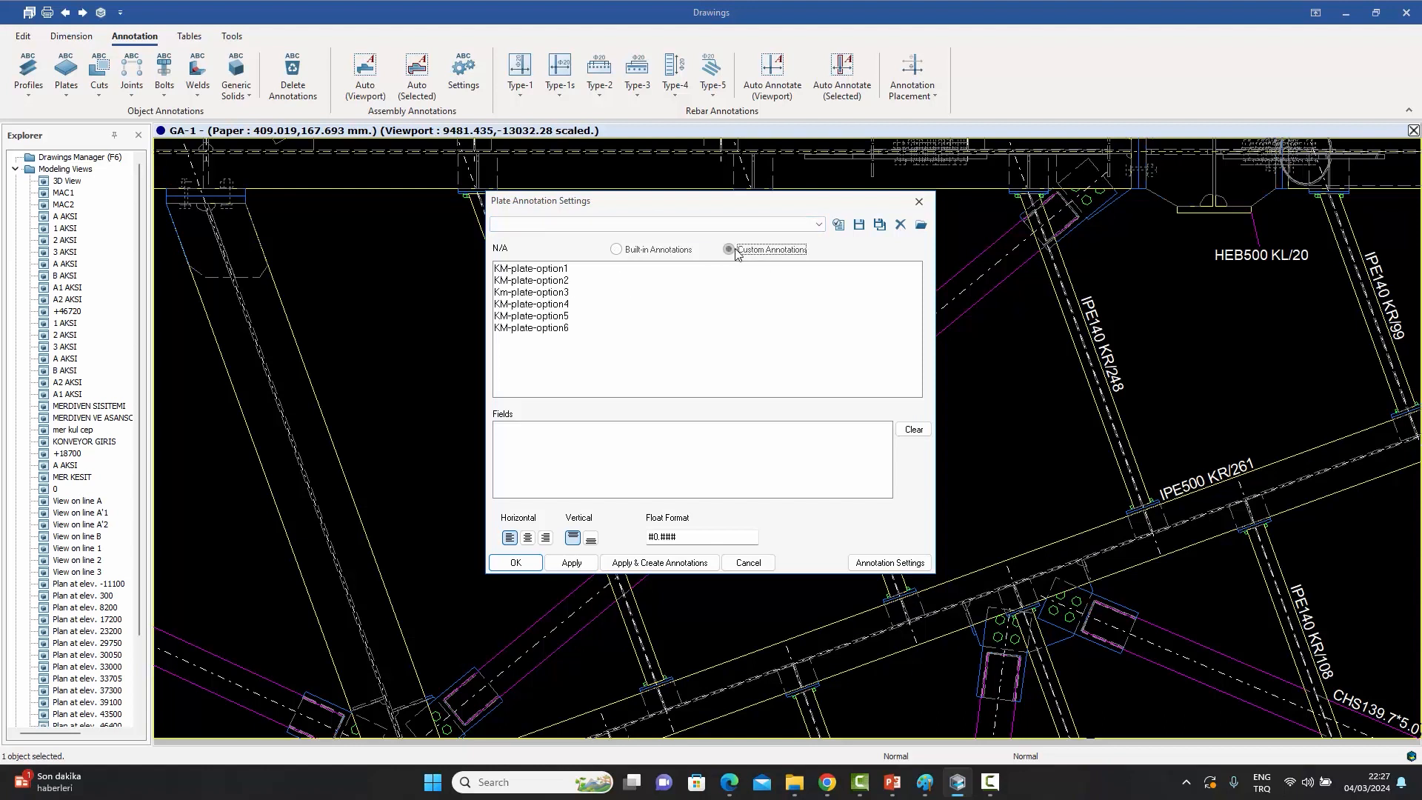
pyautogui.click(918, 202)
# - Examine the custom annotation choices in the Type-1 rebar annotation settings, and close the settings
pyautogui.click(521, 95)
pyautogui.click(534, 152)
pyautogui.click(785, 266)
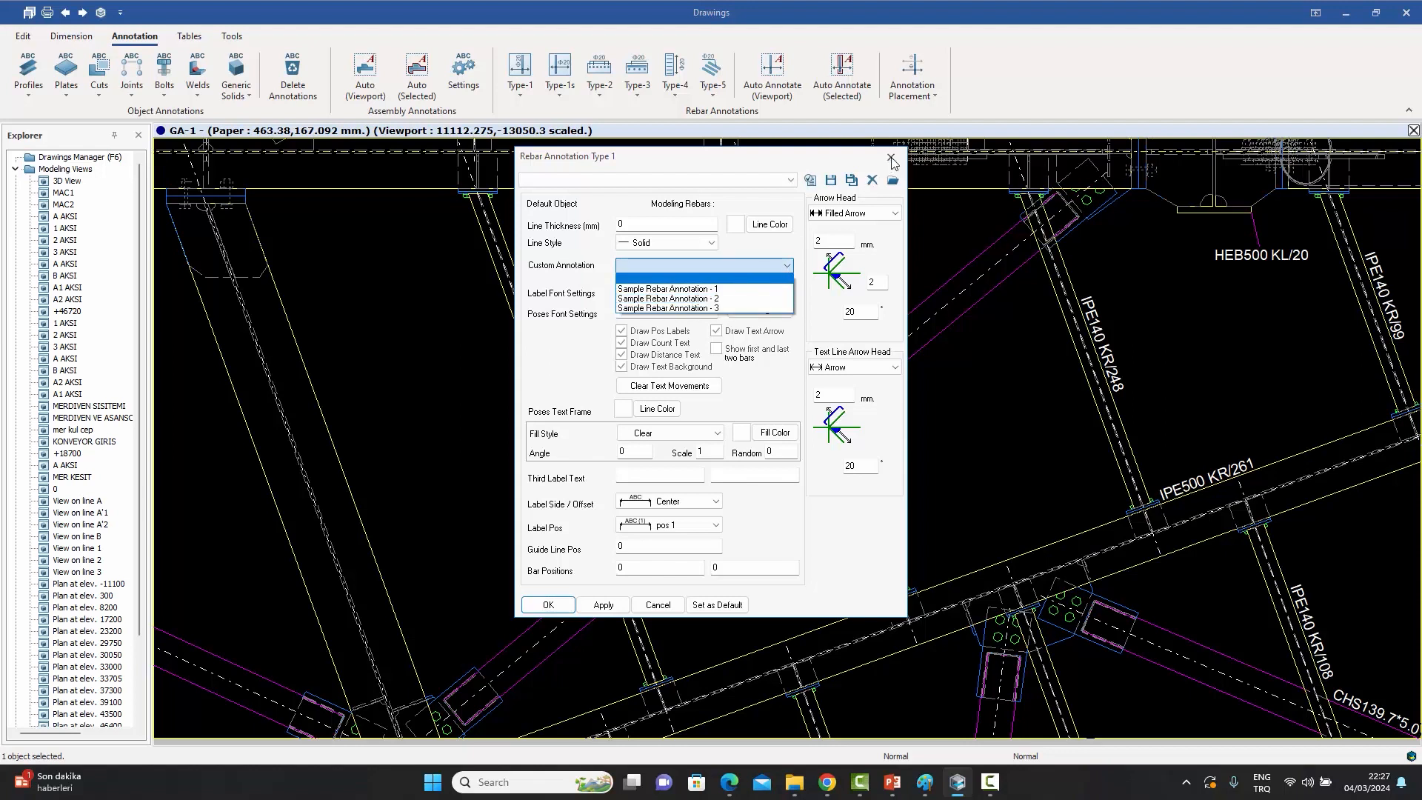
pyautogui.click(891, 162)
pyautogui.click(894, 163)
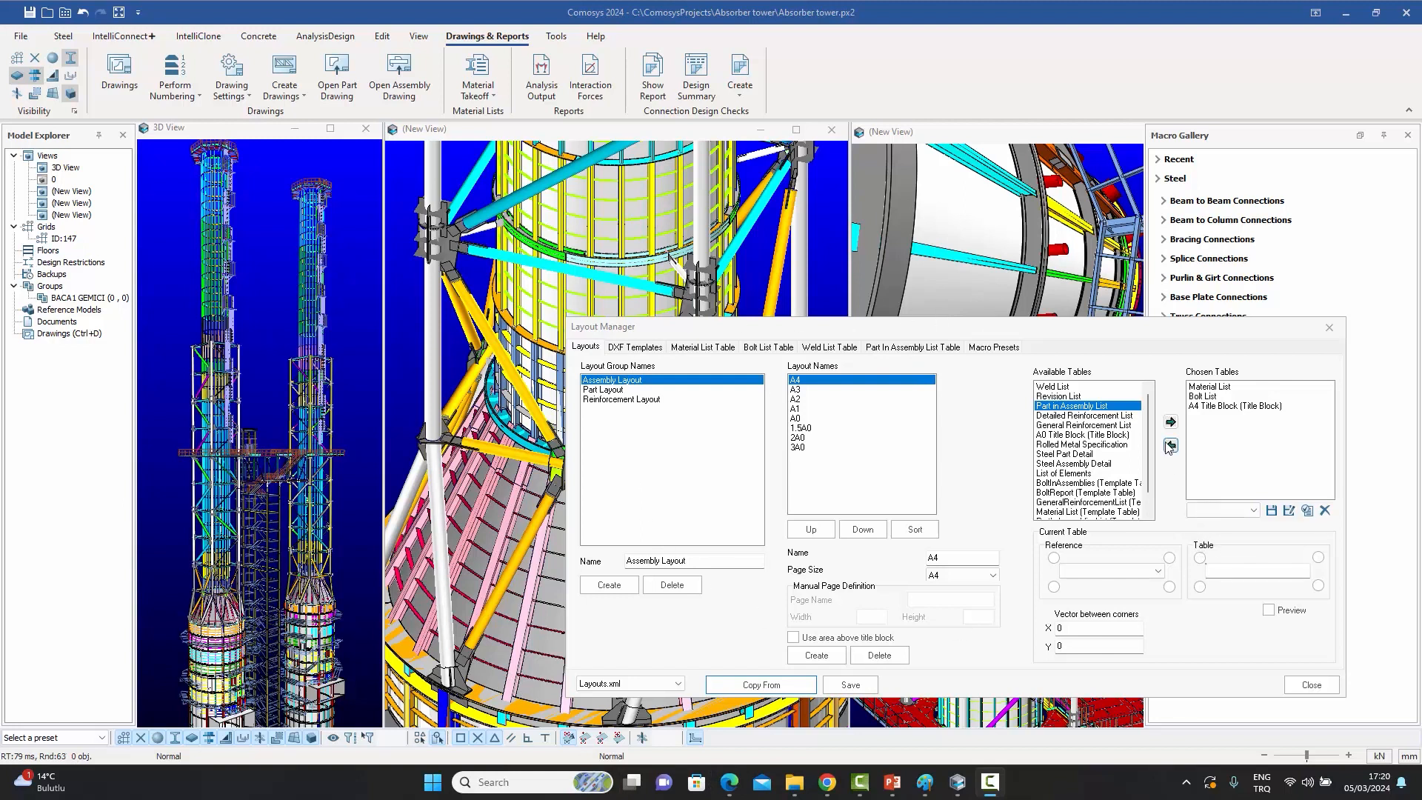
pyautogui.moveTo(1149, 429)
pyautogui.mouseDown()
pyautogui.moveTo(1151, 462)
pyautogui.moveTo(1157, 424)
pyautogui.mouseUp()
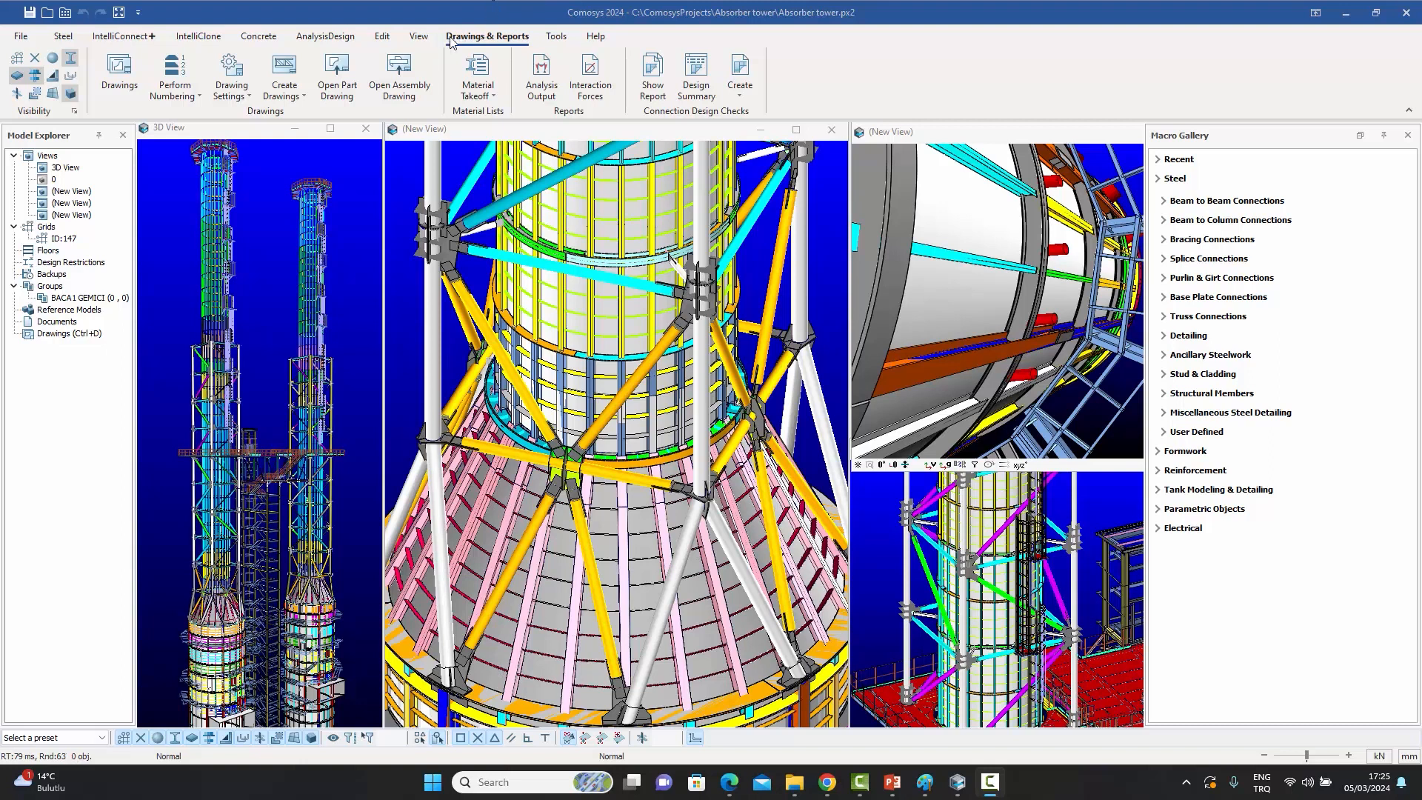
# - Open the Table Template Manager and look through the available columns for a plate and profile table
pyautogui.click(494, 98)
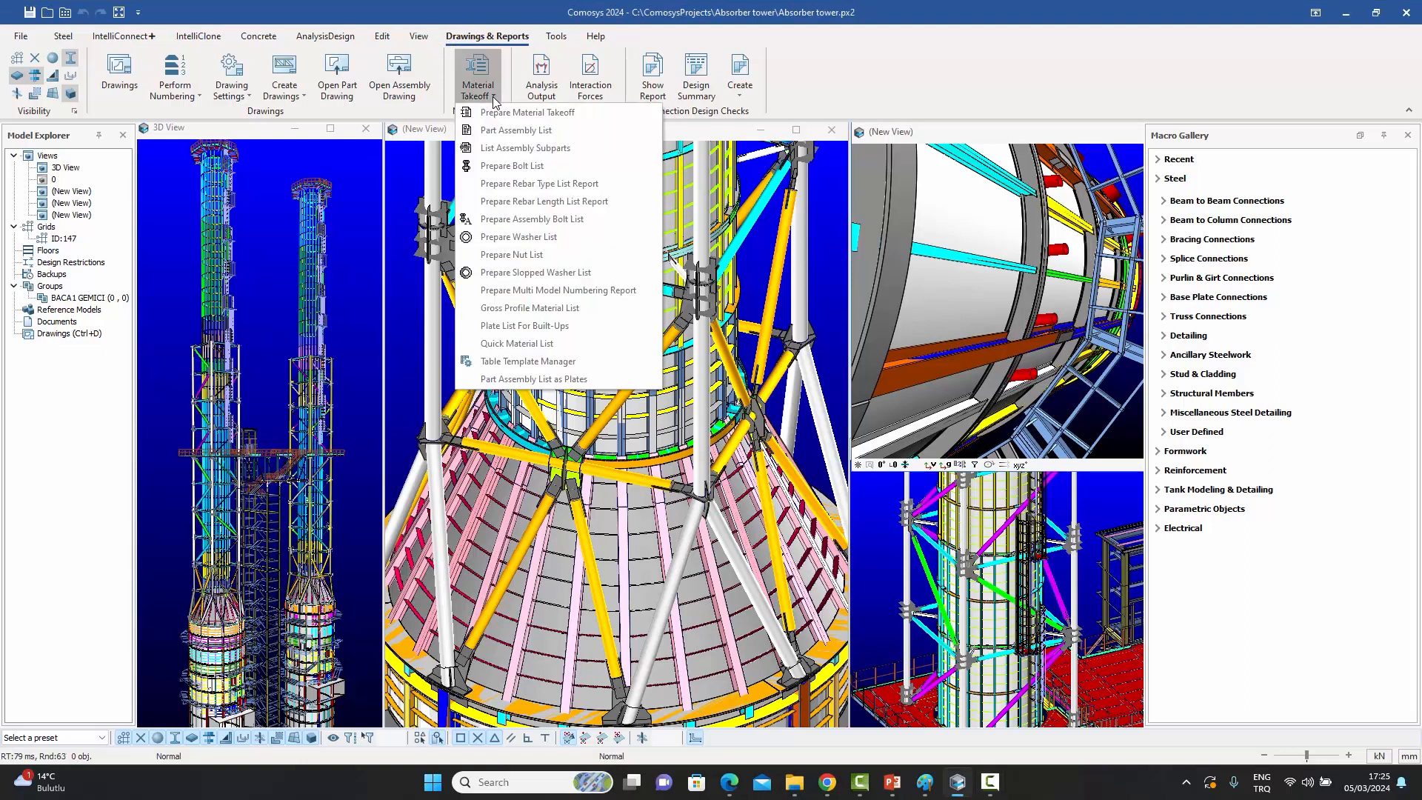
pyautogui.click(562, 365)
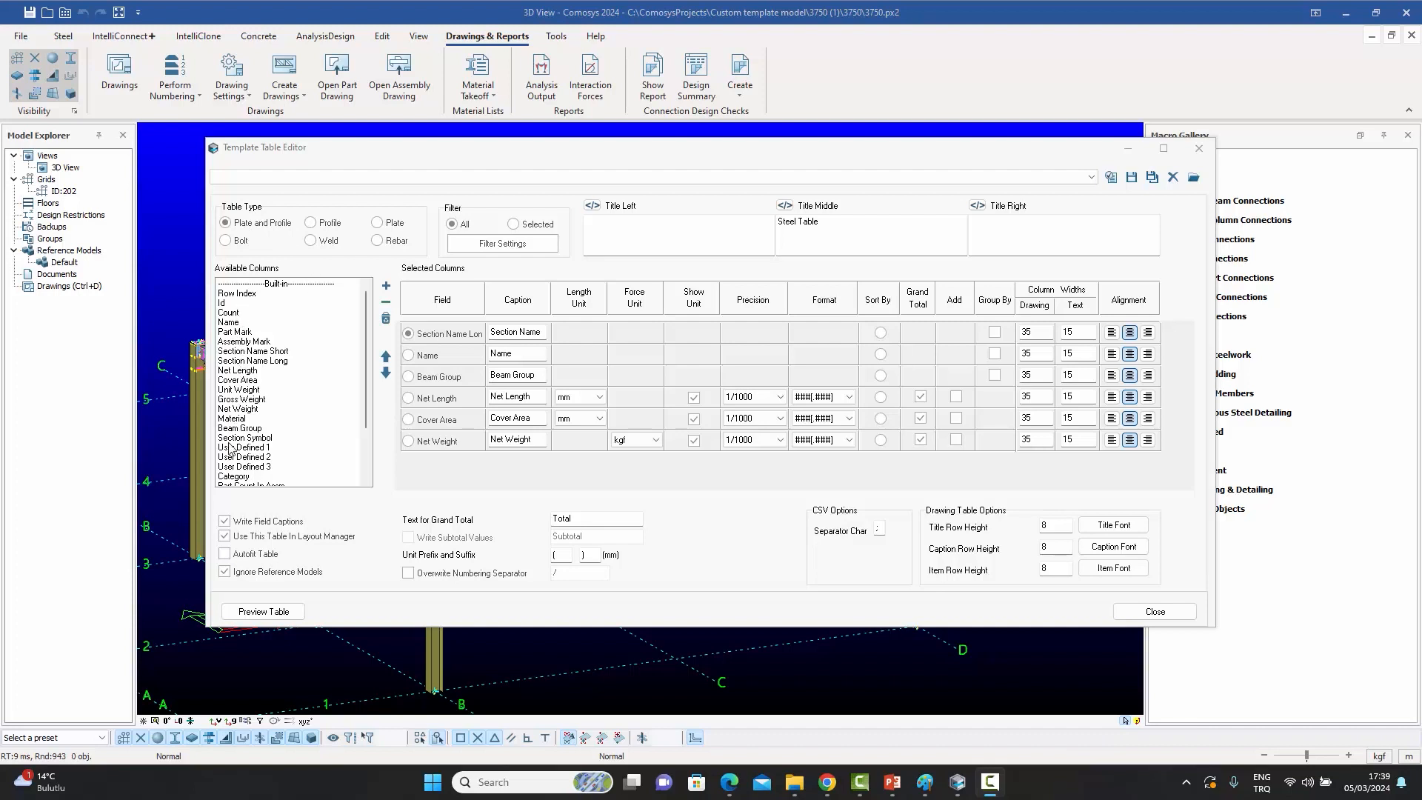
pyautogui.moveTo(363, 318); pyautogui.dragTo(360, 375)
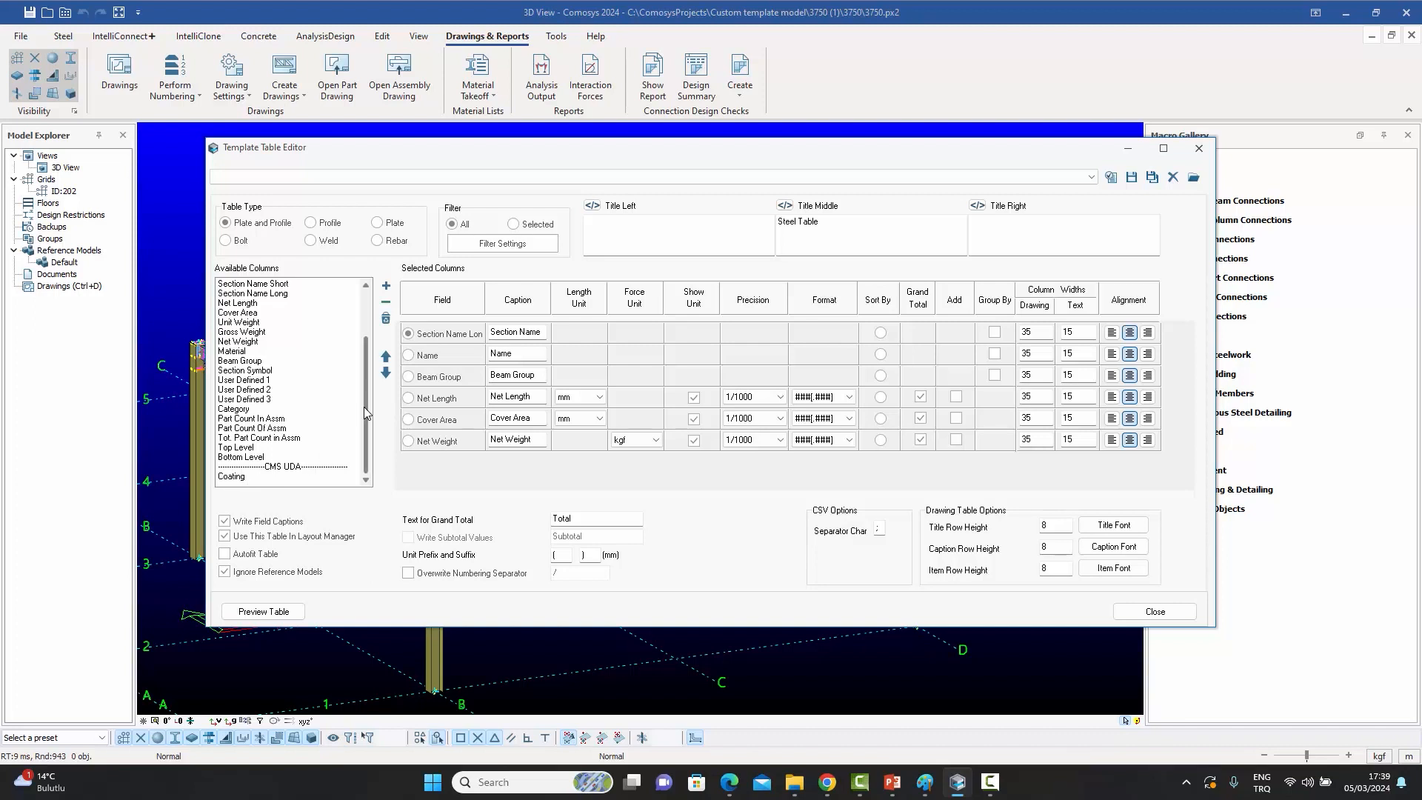
pyautogui.moveTo(368, 416); pyautogui.dragTo(363, 461)
pyautogui.moveTo(368, 354); pyautogui.dragTo(367, 297)
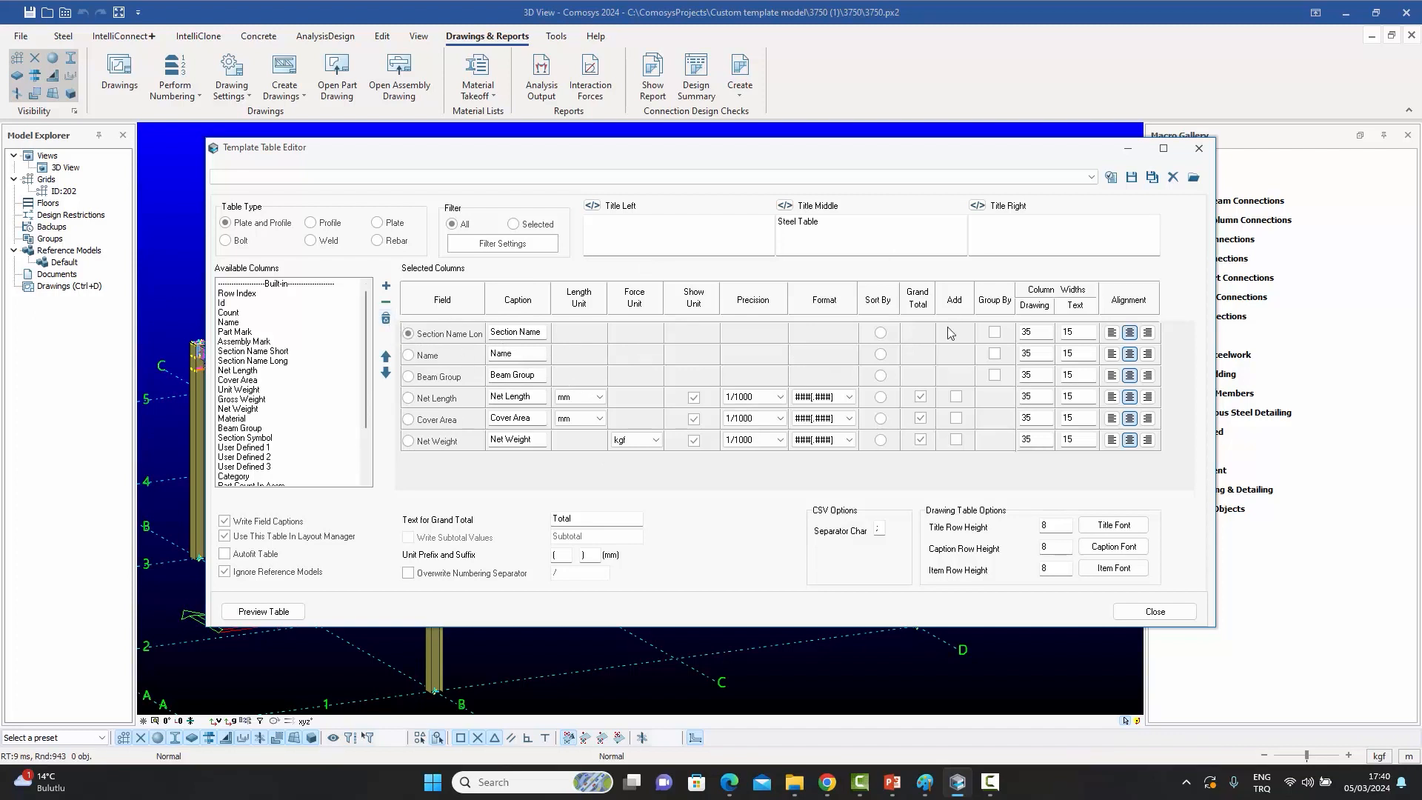
# - Clear the selected columns and add Name, Part Mark, Cover Area, Unit Weight and Gross Weight to the table
pyautogui.click(386, 319)
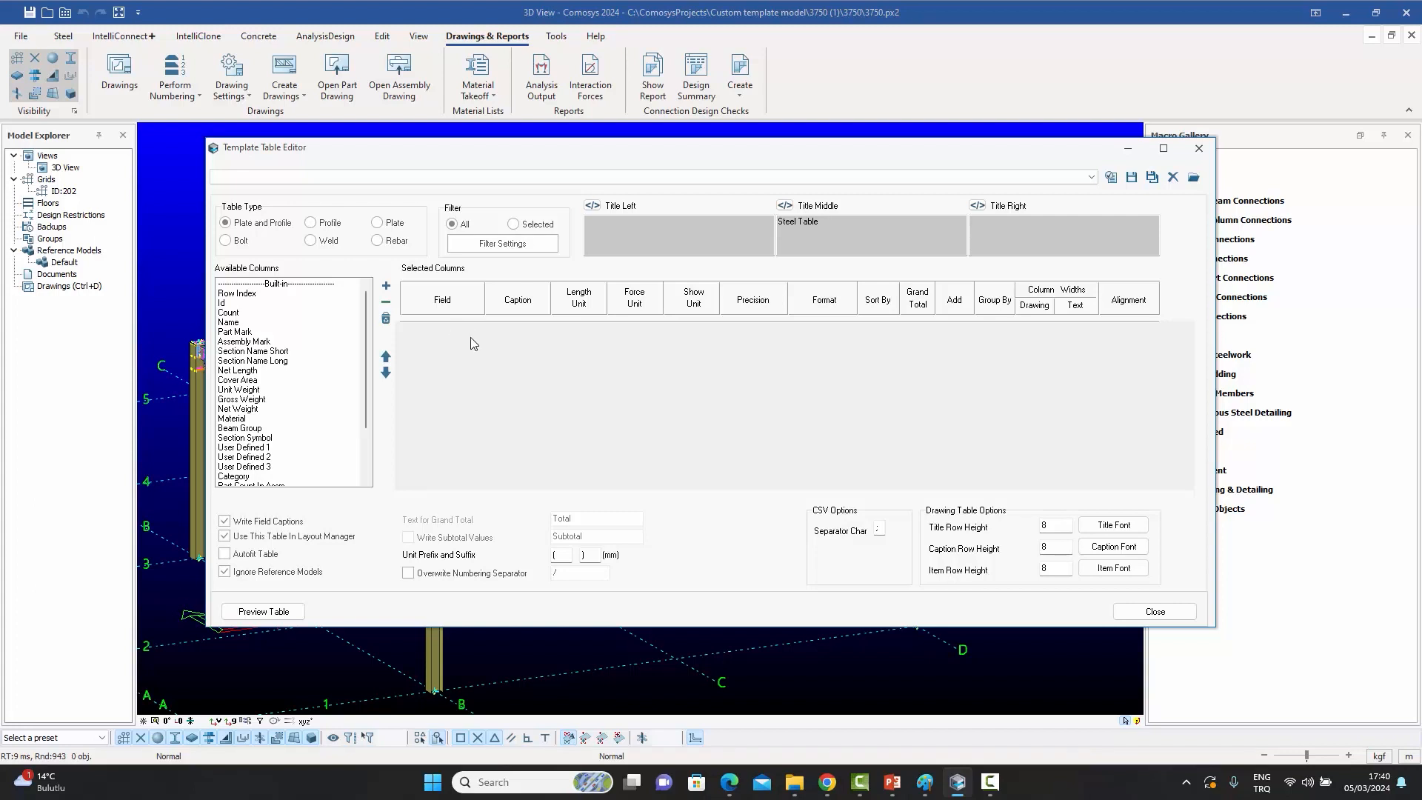
pyautogui.click(235, 323)
pyautogui.click(386, 289)
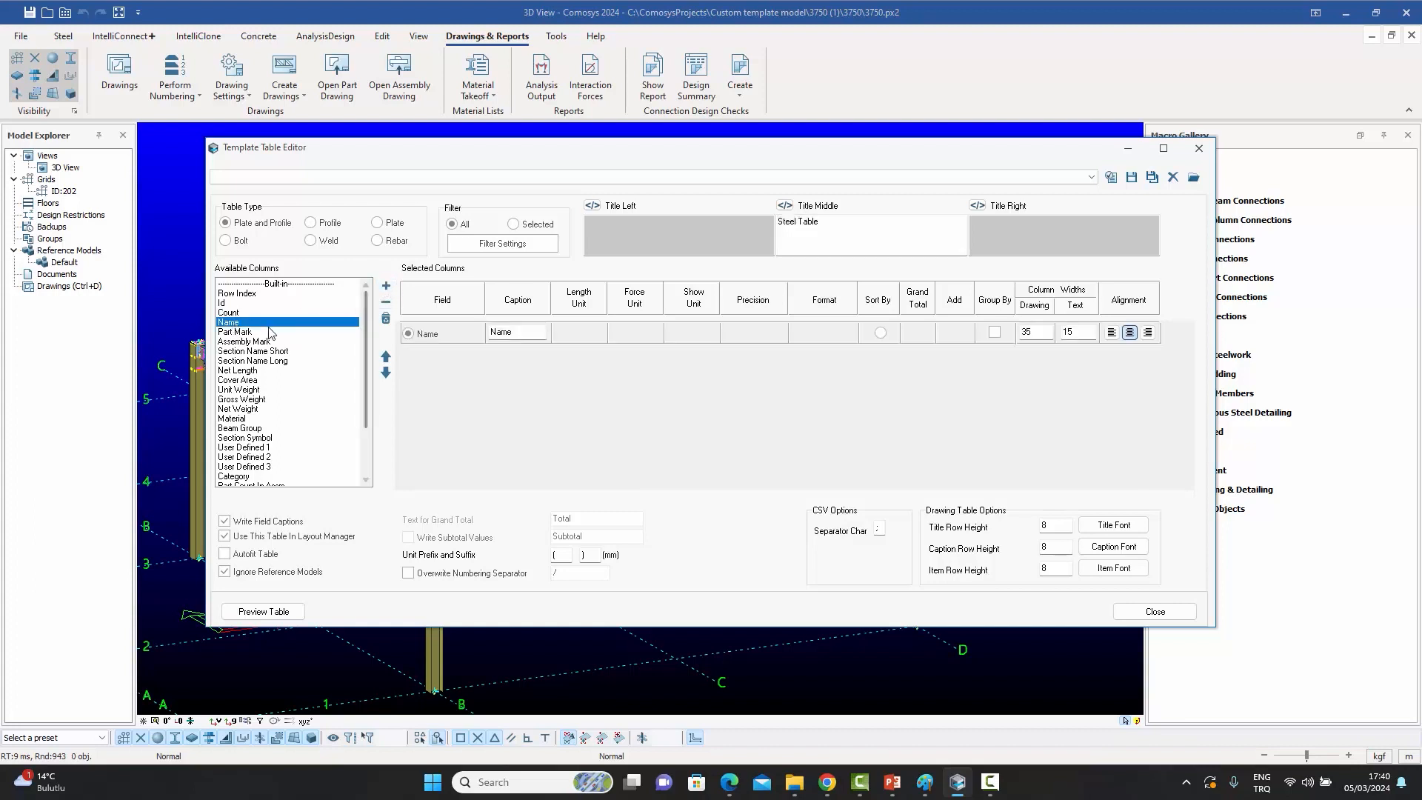
pyautogui.click(243, 332)
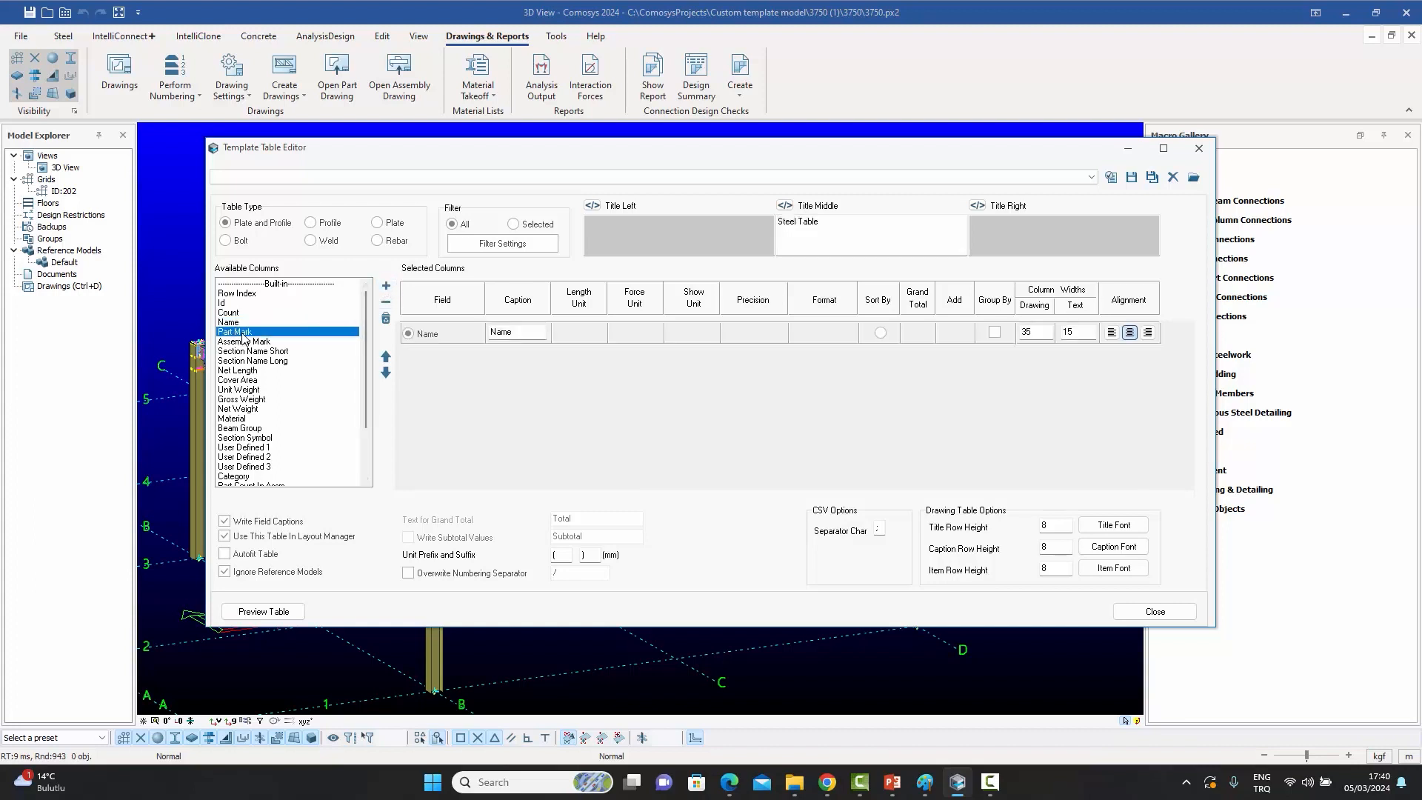
pyautogui.click(386, 287)
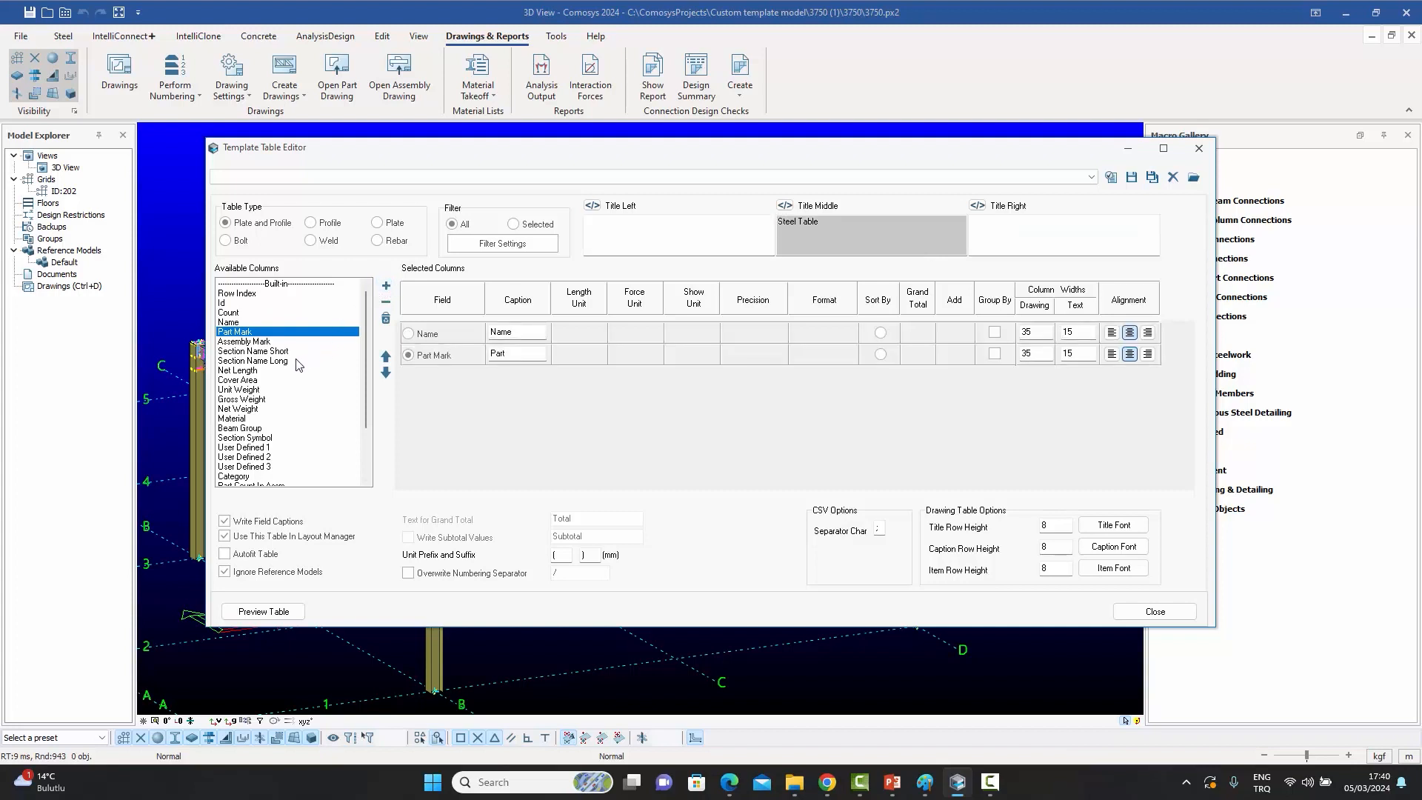
pyautogui.click(239, 380)
pyautogui.click(386, 287)
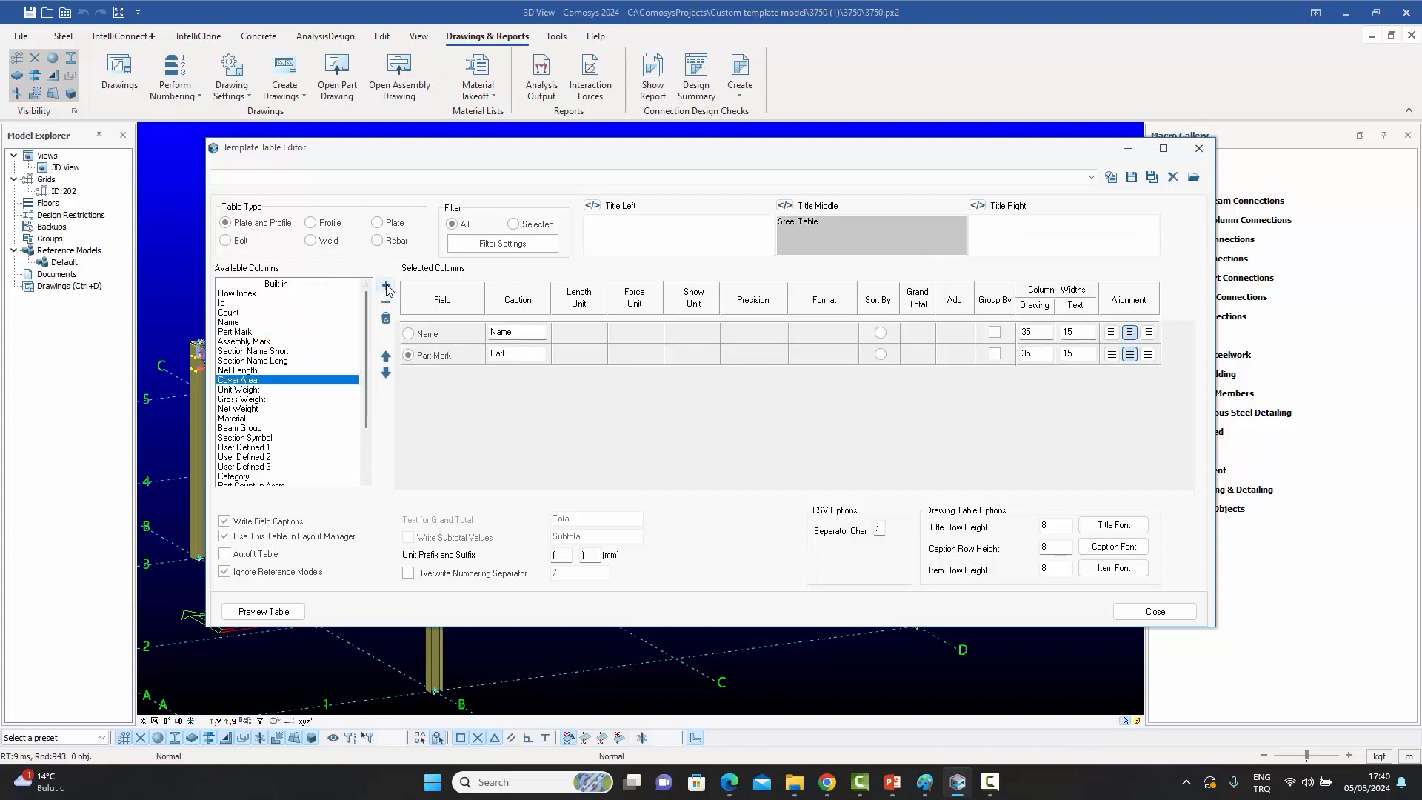
pyautogui.click(250, 390)
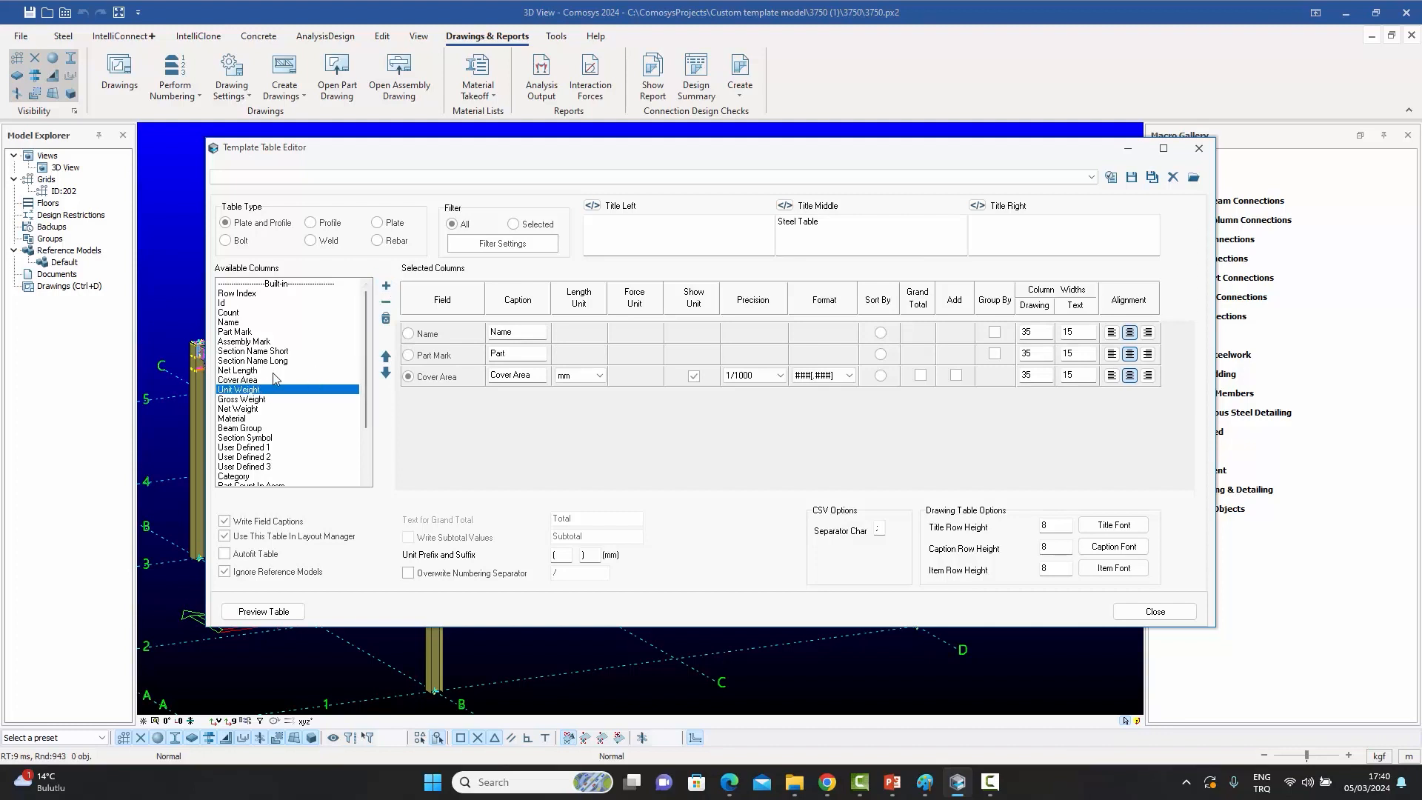
pyautogui.click(385, 289)
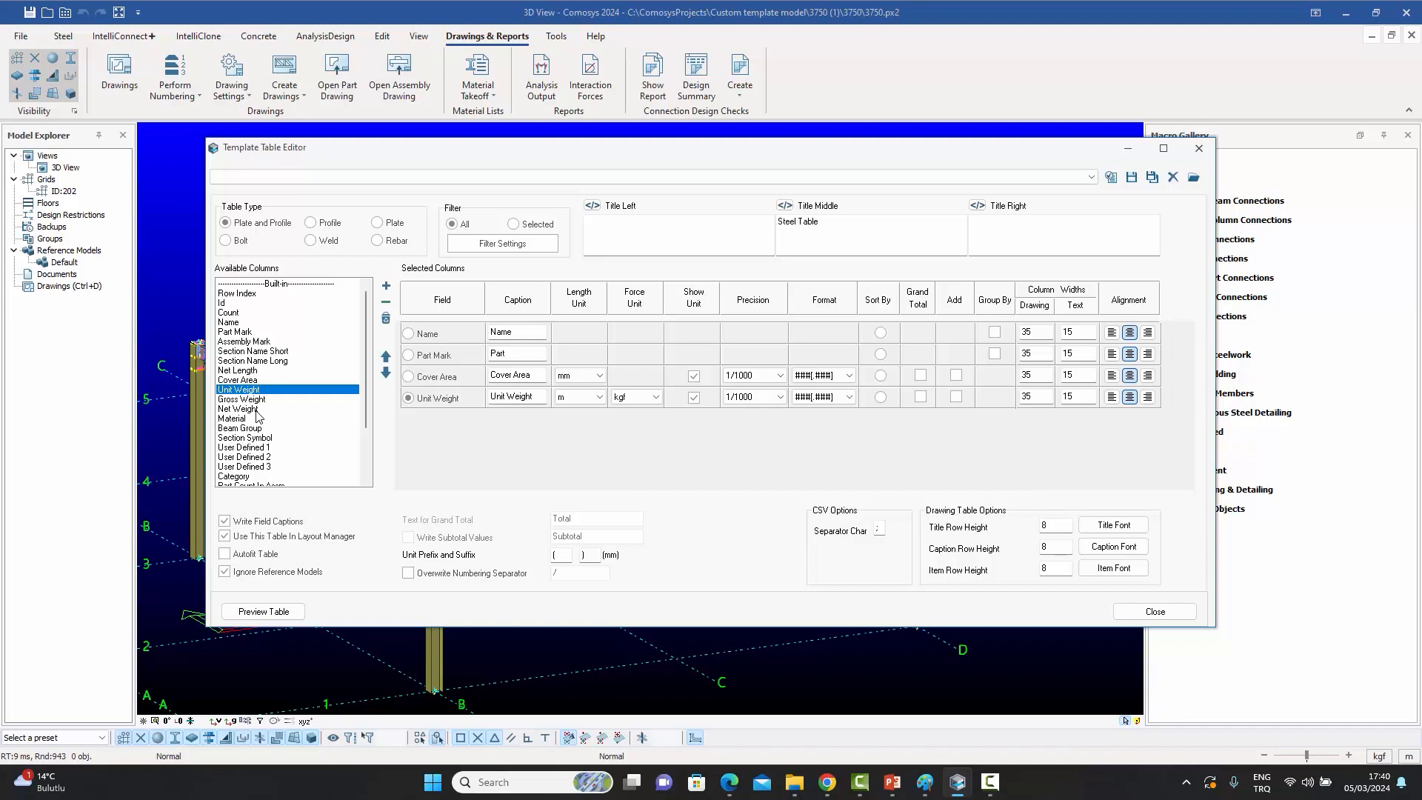
pyautogui.click(256, 401)
pyautogui.click(386, 288)
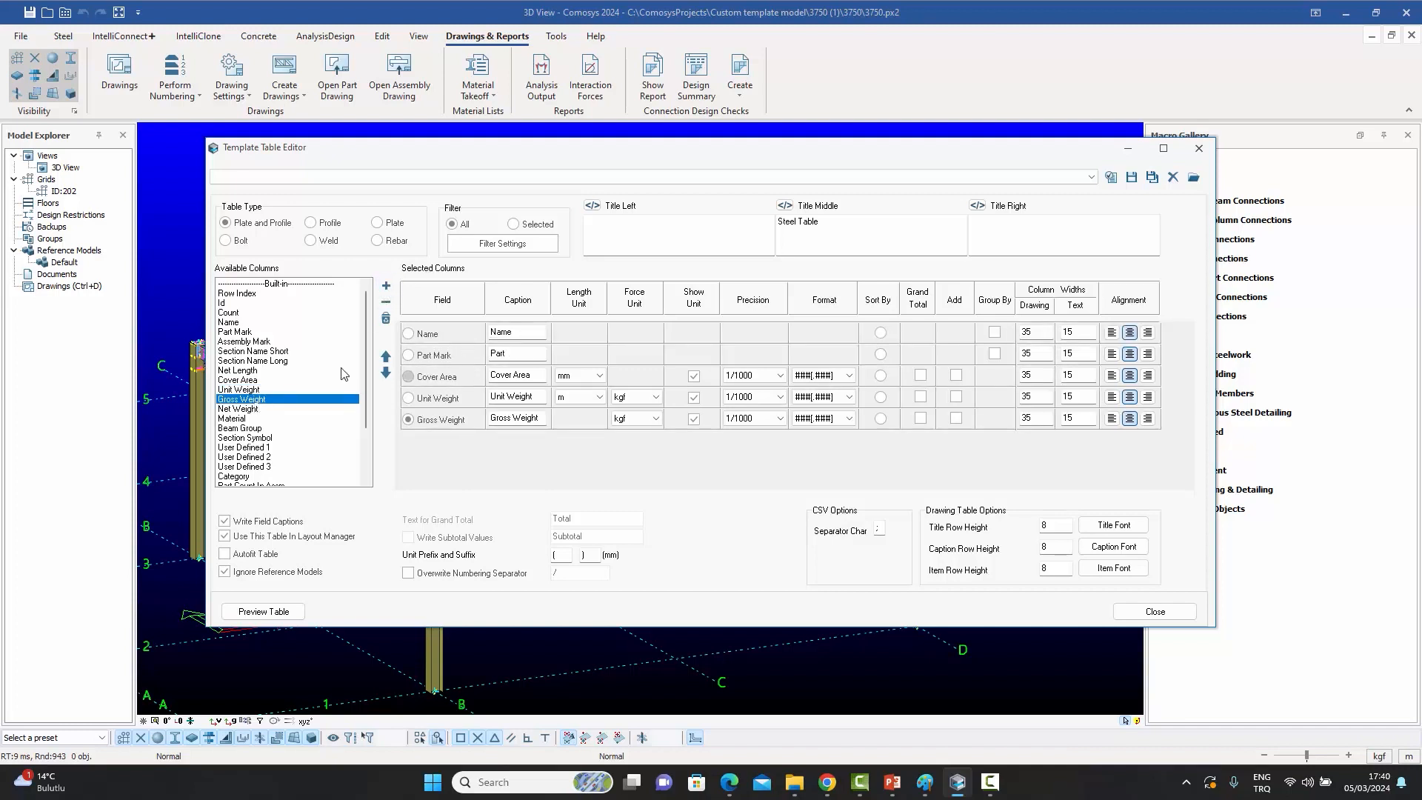
# - Add the user-defined Coating attribute as a table column and reorder it to sit directly after Name
pyautogui.moveTo(364, 378); pyautogui.dragTo(365, 445)
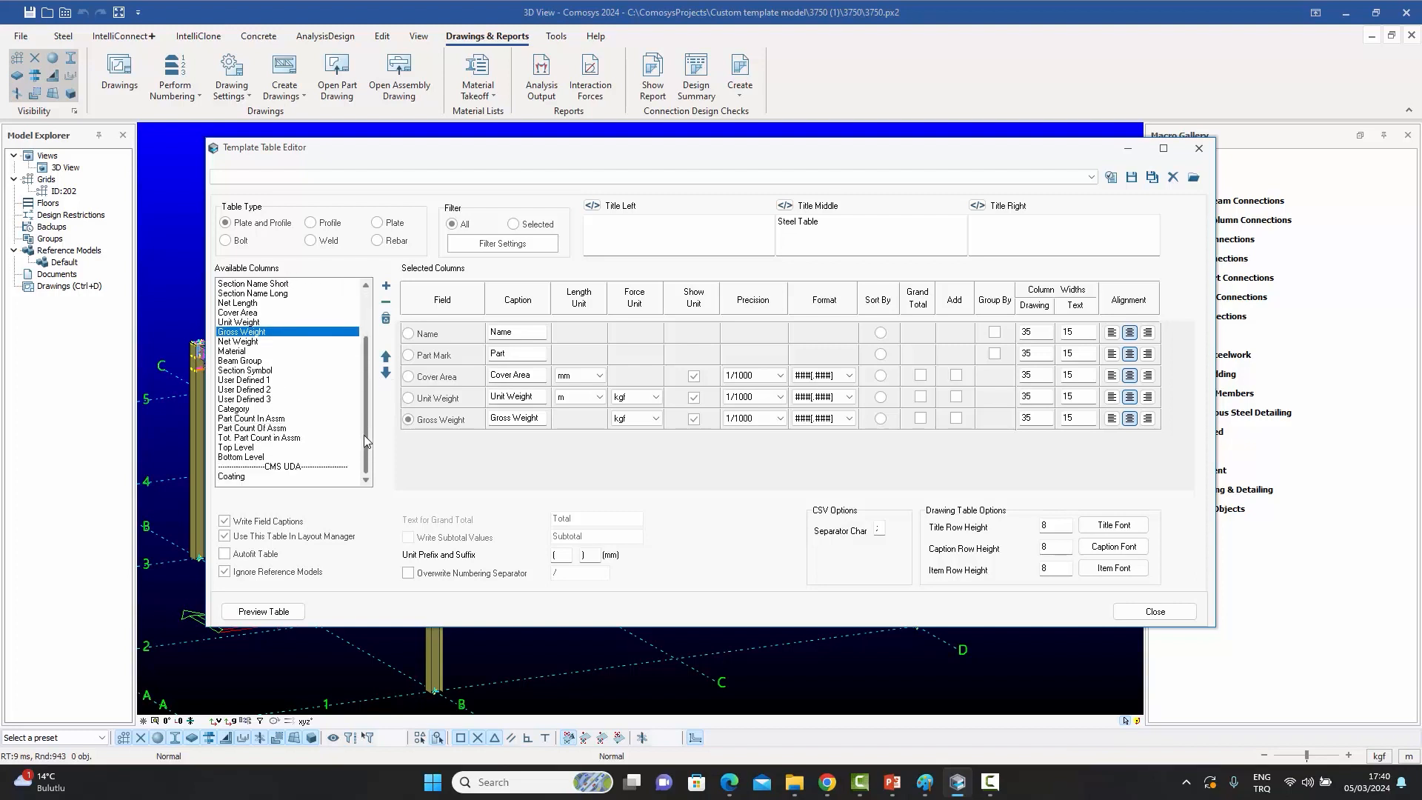
pyautogui.click(241, 478)
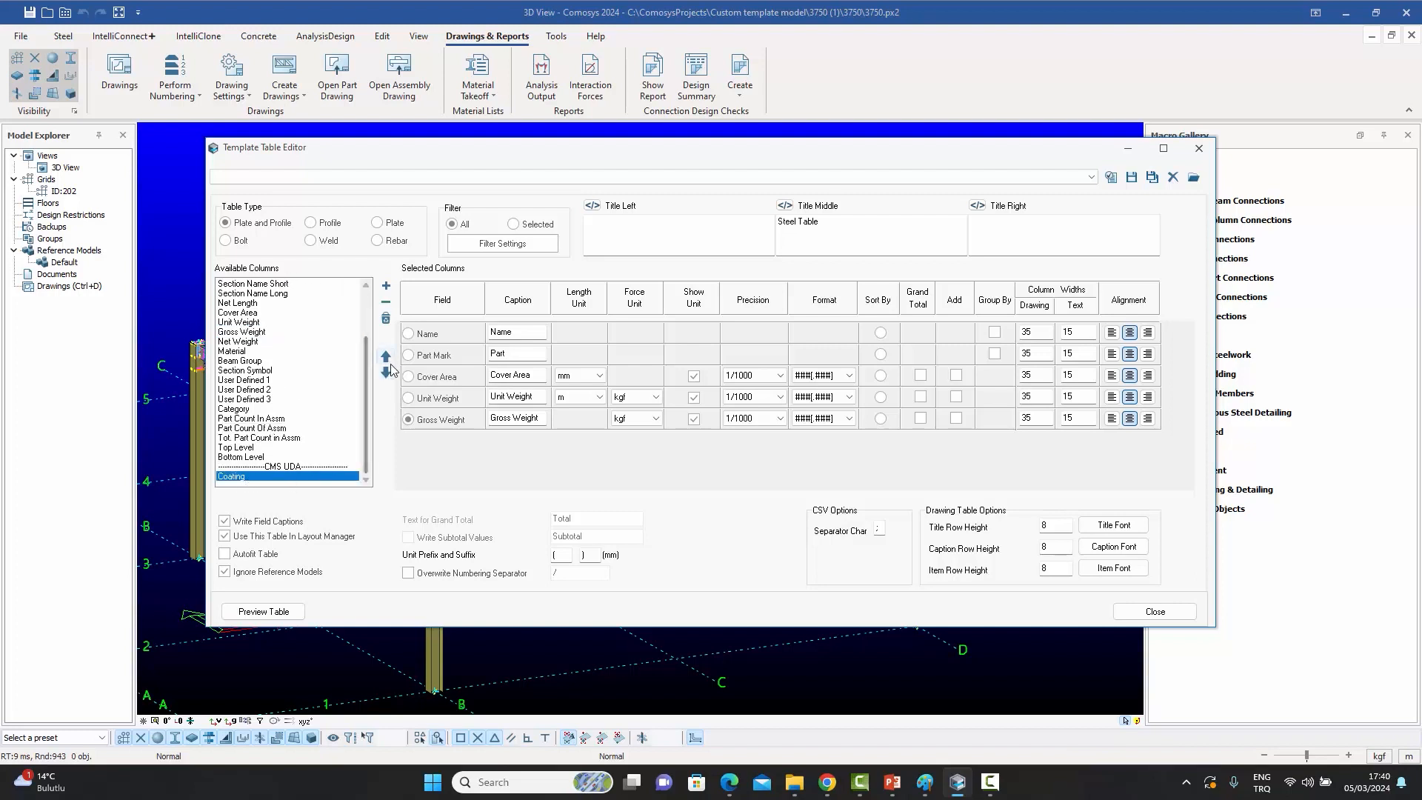
pyautogui.click(386, 286)
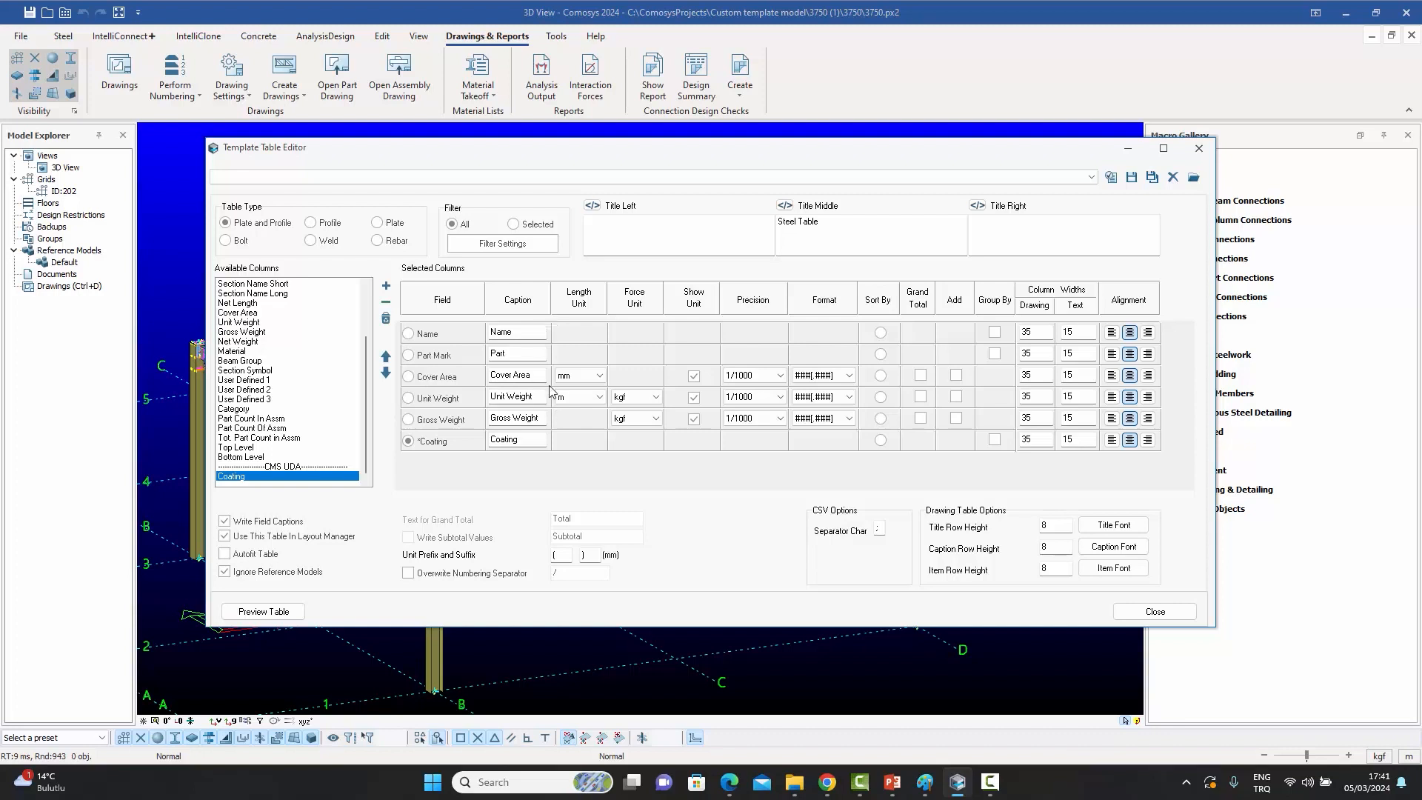
pyautogui.click(386, 357)
pyautogui.click(386, 357)
pyautogui.click(385, 357)
pyautogui.click(386, 357)
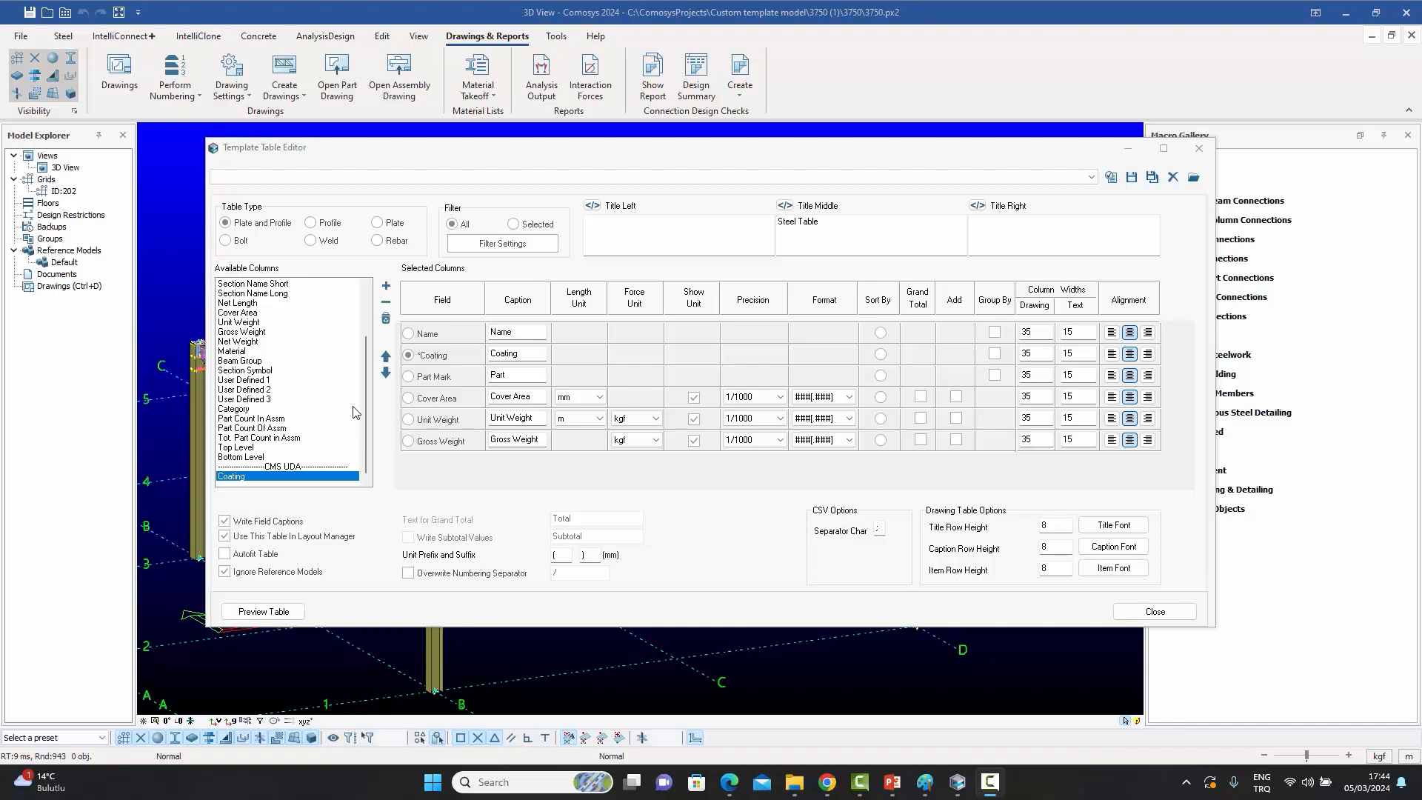
# - View the rebar table's columns, return to the Plate and Profile type, and check the number formats offered for Net Length
pyautogui.click(377, 241)
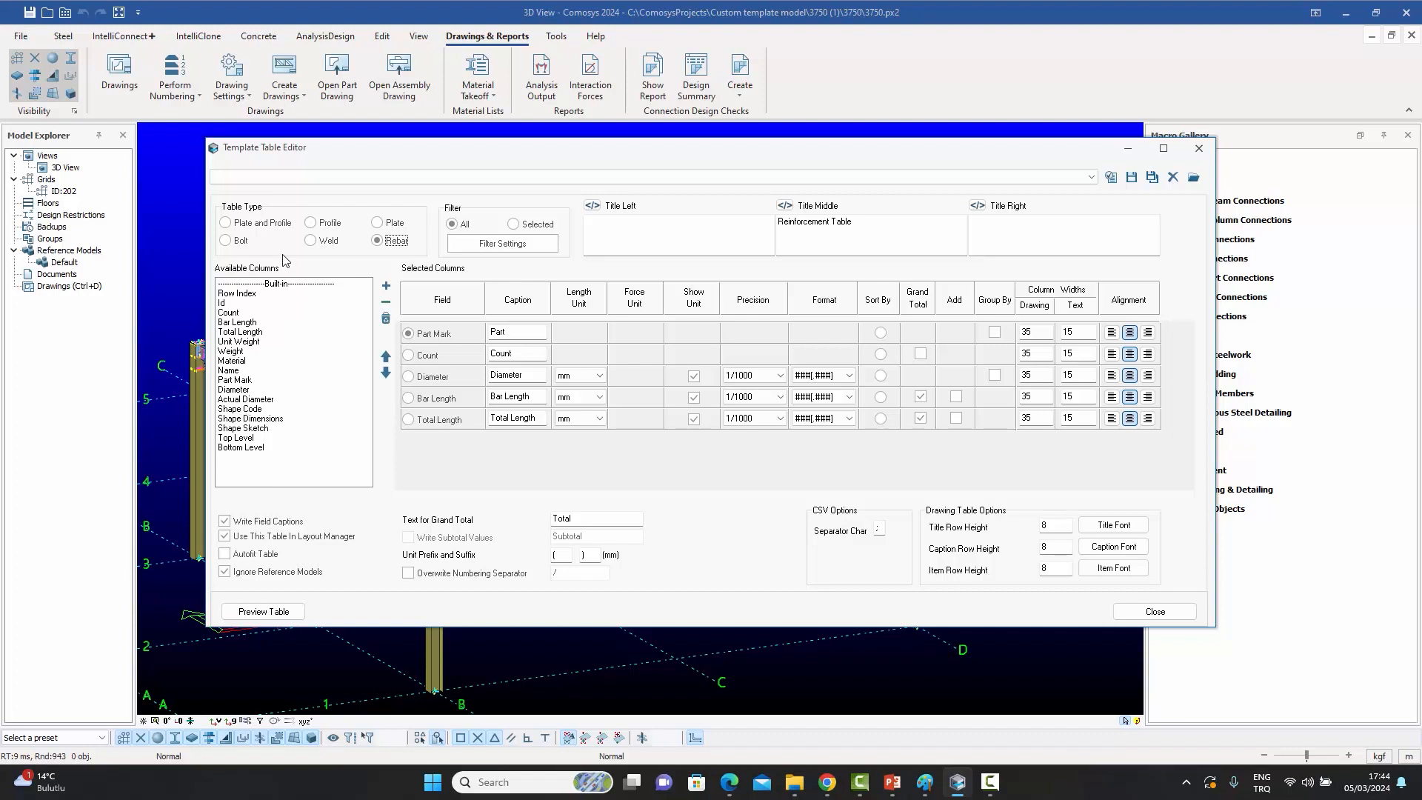
pyautogui.click(242, 228)
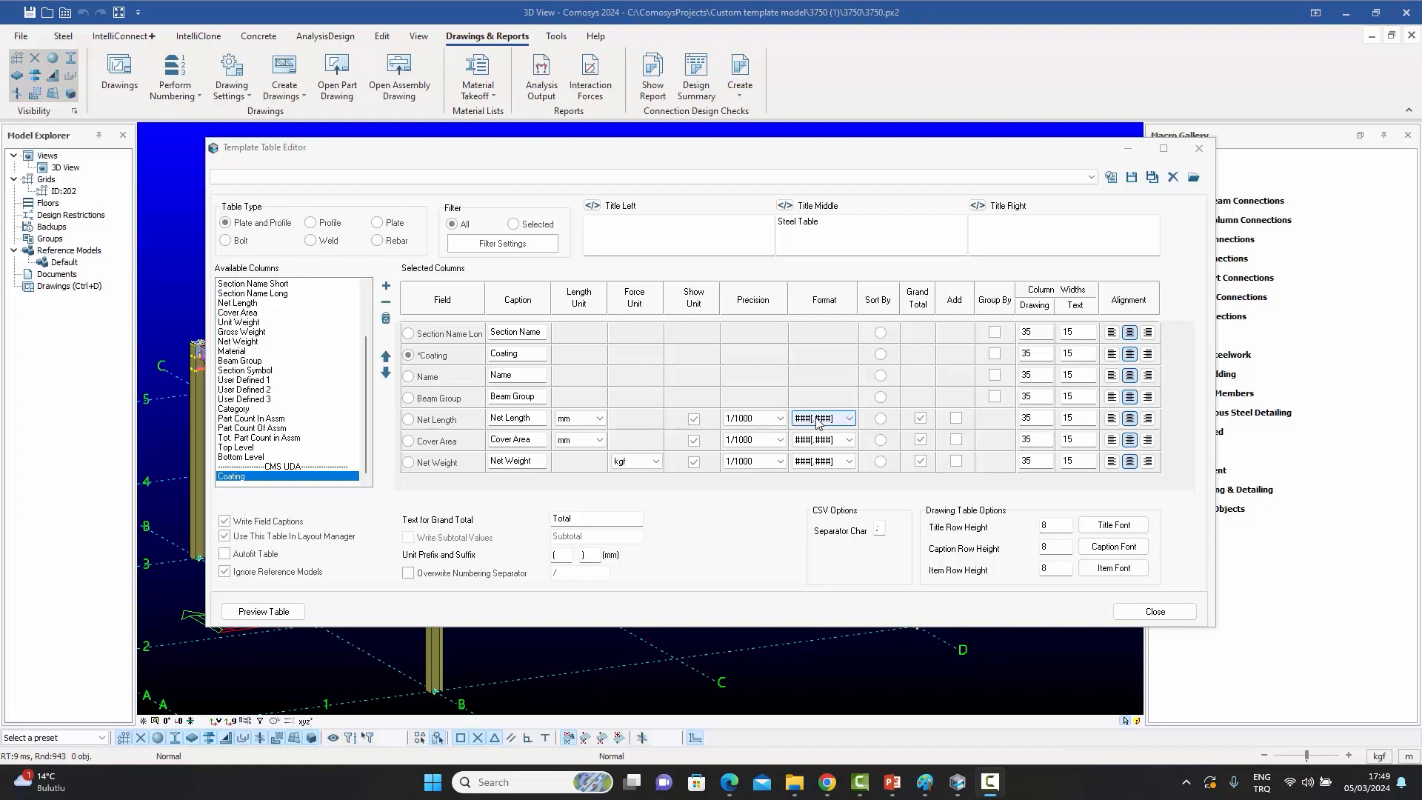
pyautogui.click(849, 420)
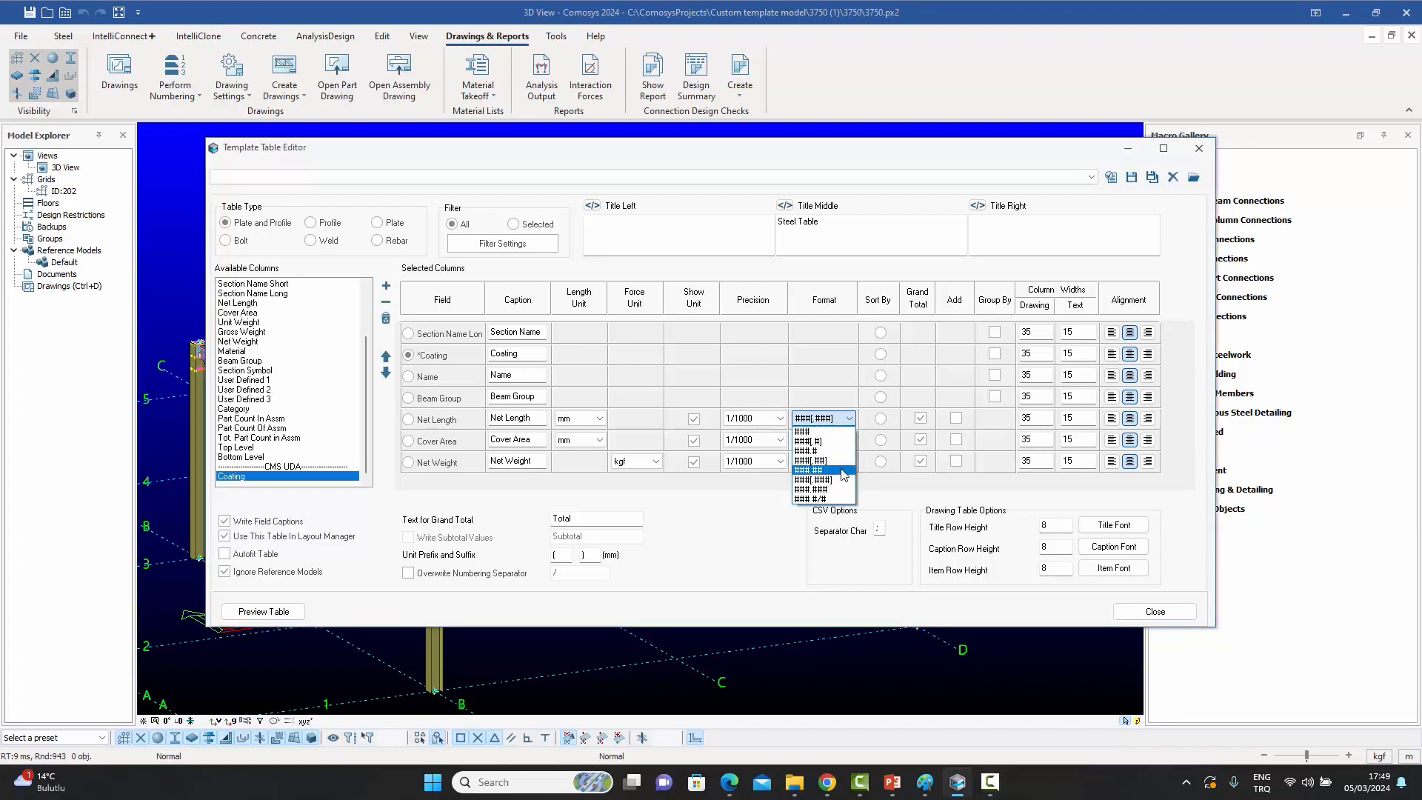
pyautogui.click(828, 383)
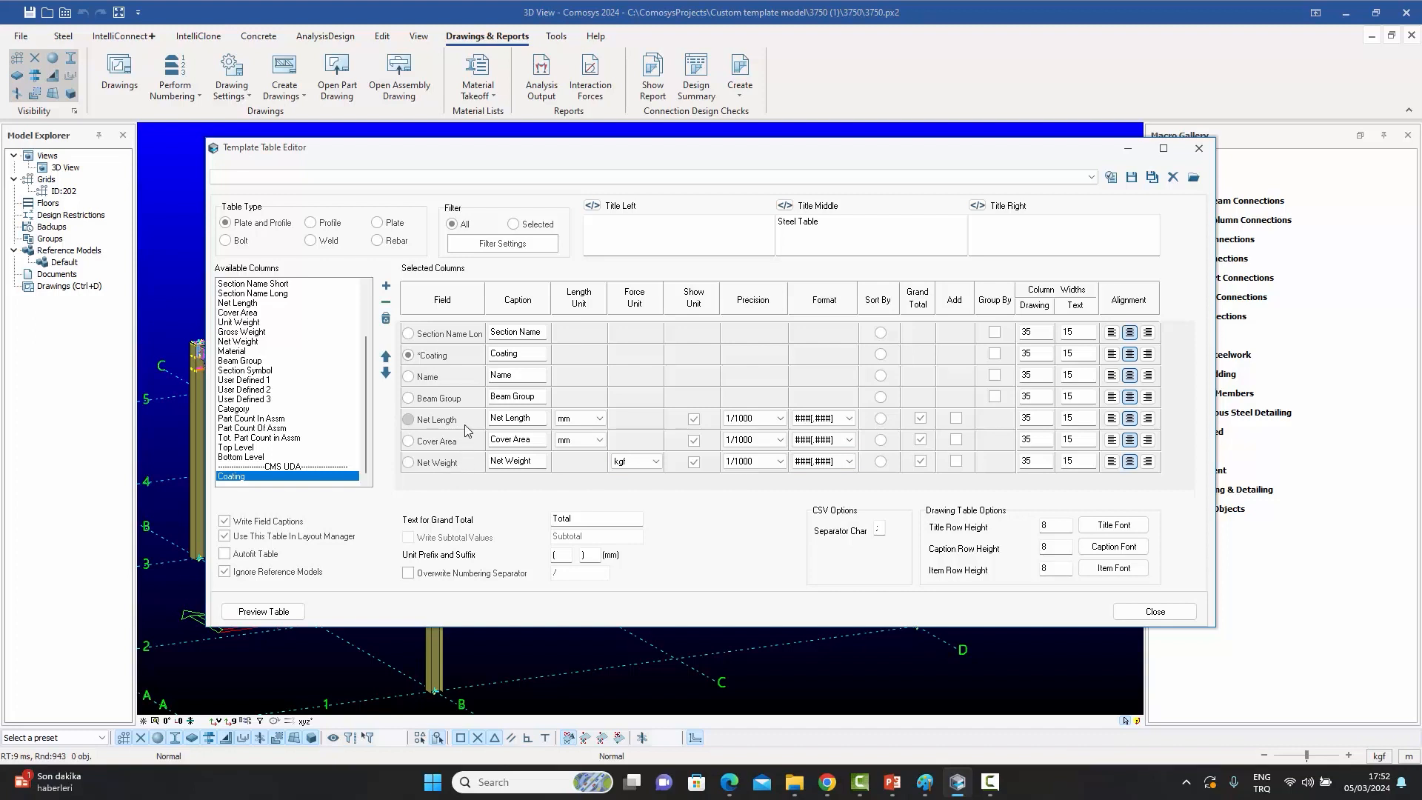
# - Toggle the grand total for Net Weight and the Add option for the Net Length and Net Weight columns
pyautogui.click(919, 460)
pyautogui.click(956, 418)
pyautogui.click(956, 461)
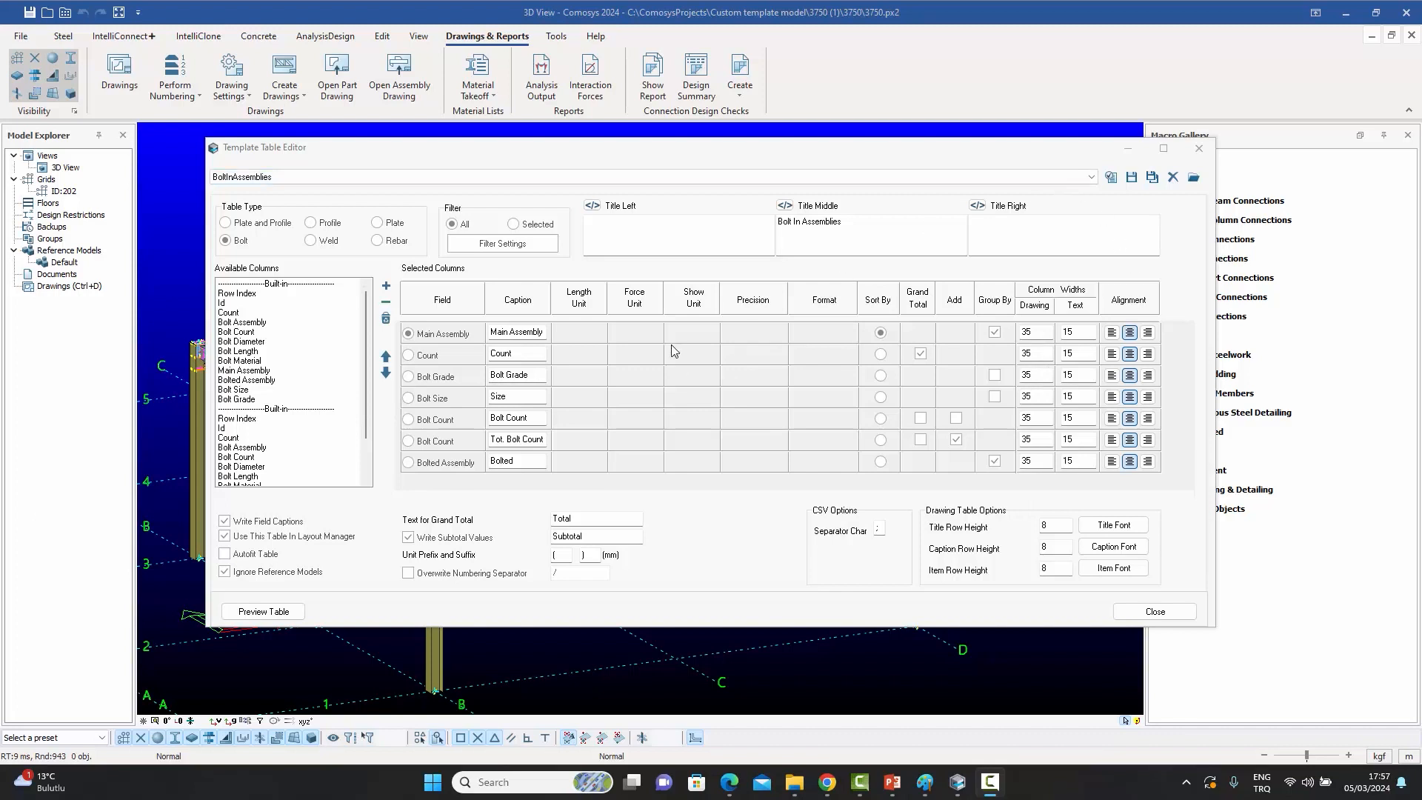
# - Load the saved Material List template into the table editor
pyautogui.click(1091, 178)
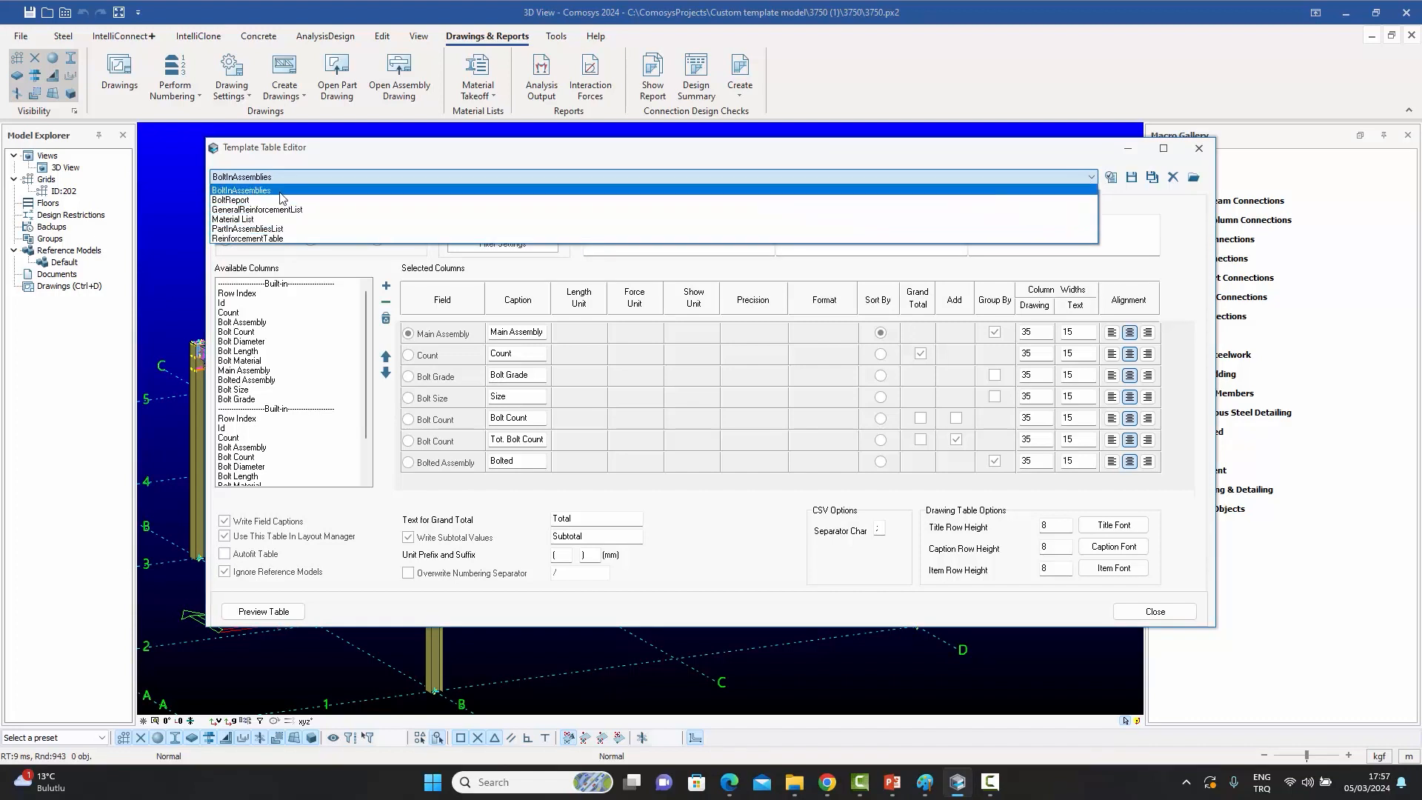
pyautogui.click(261, 220)
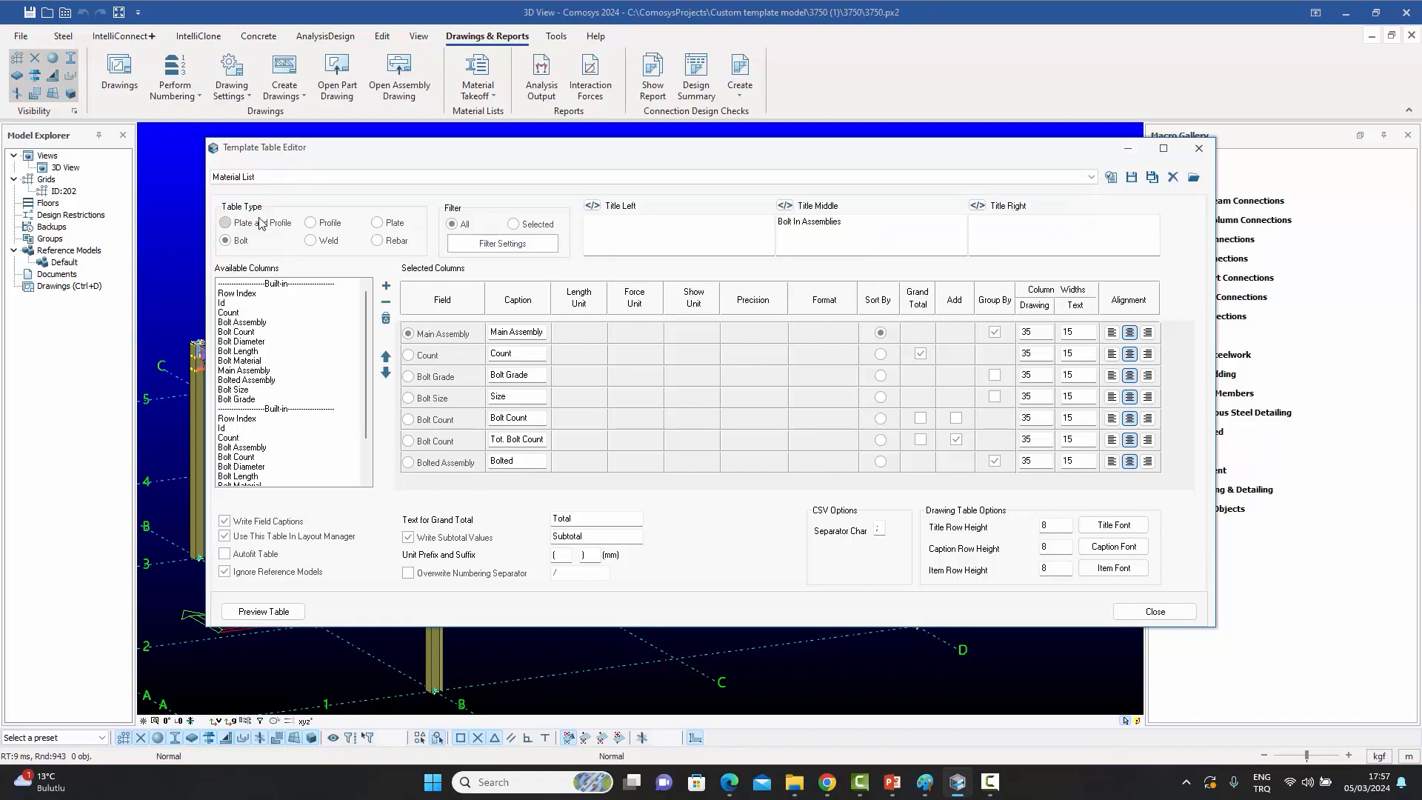
pyautogui.click(1111, 179)
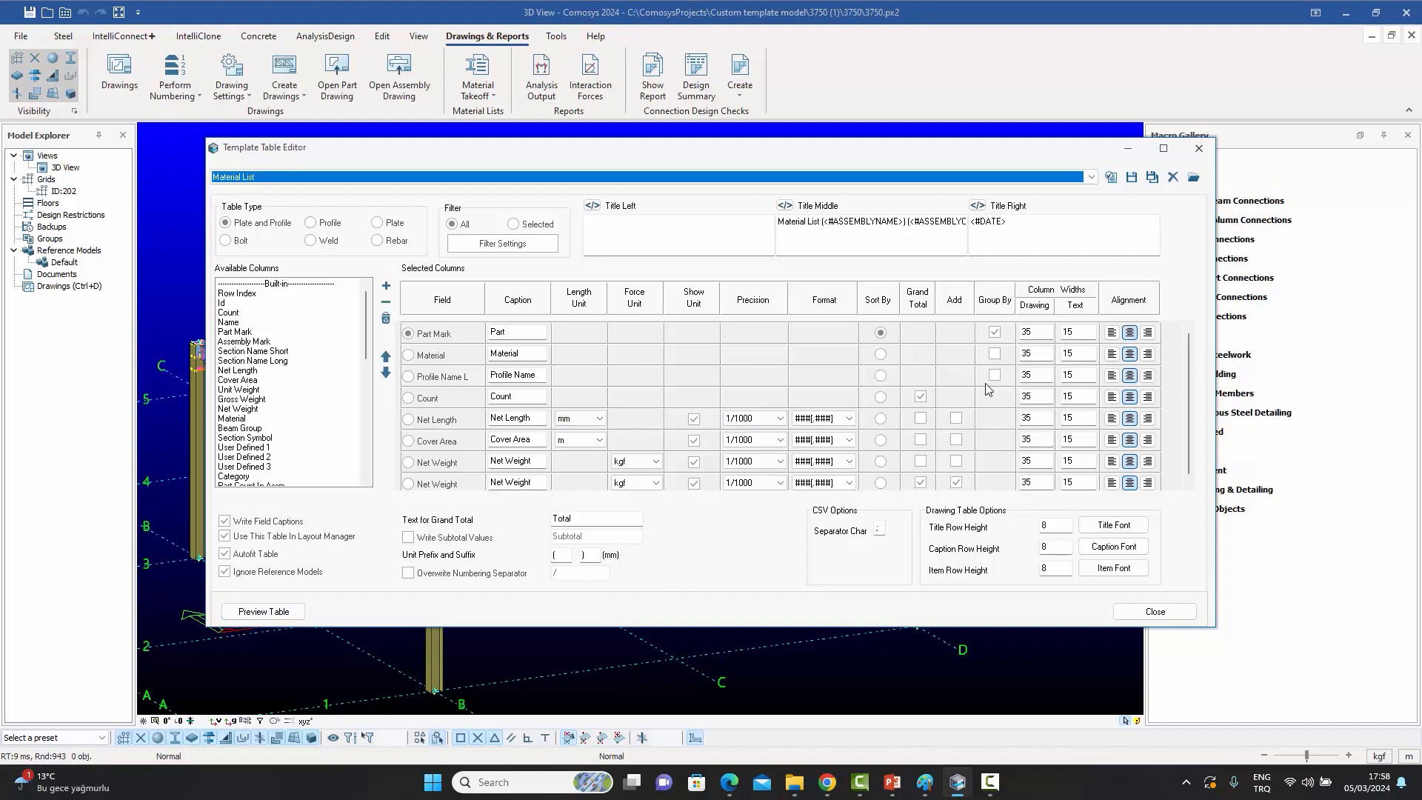
# - Preview the Material List table, view it as a report, and return to the template options
pyautogui.click(262, 617)
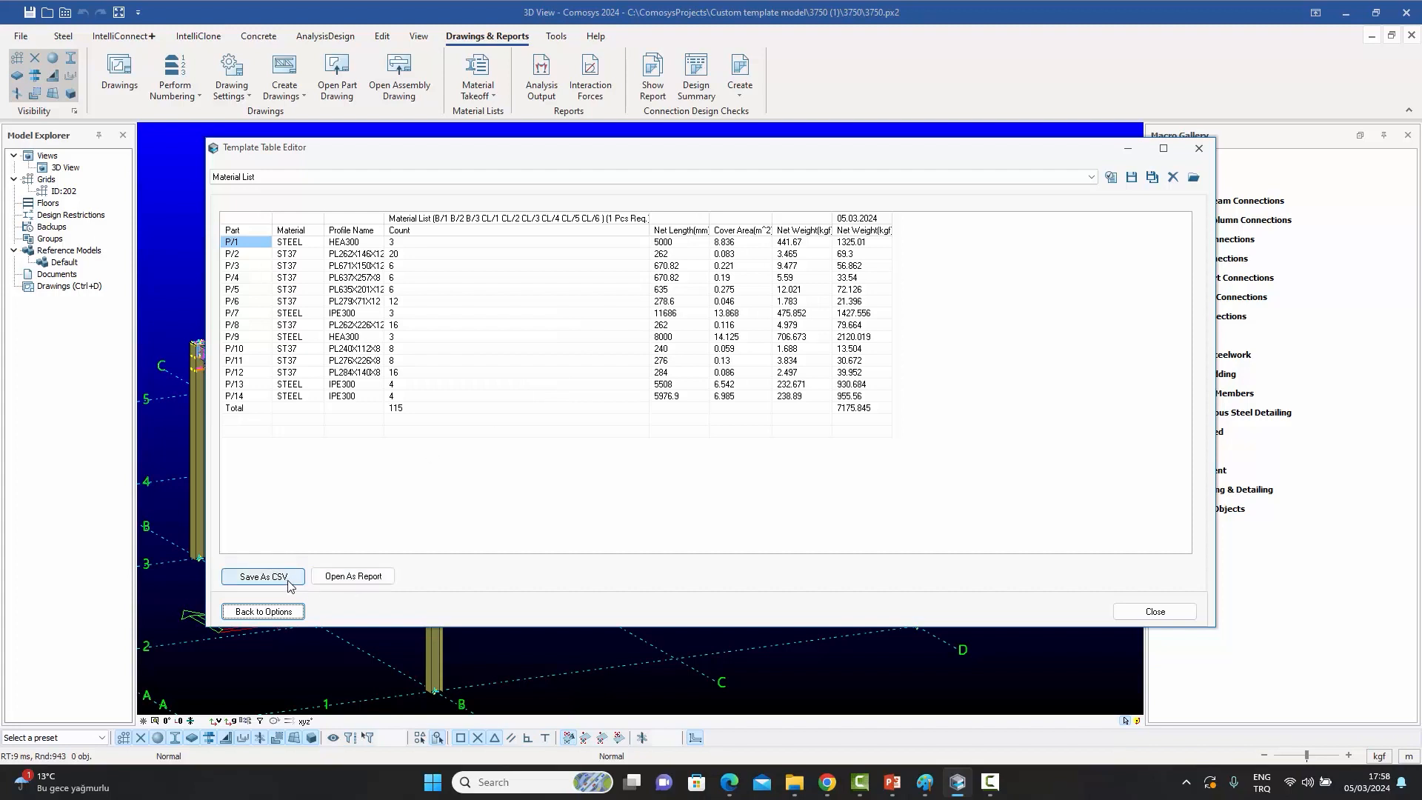
pyautogui.click(345, 576)
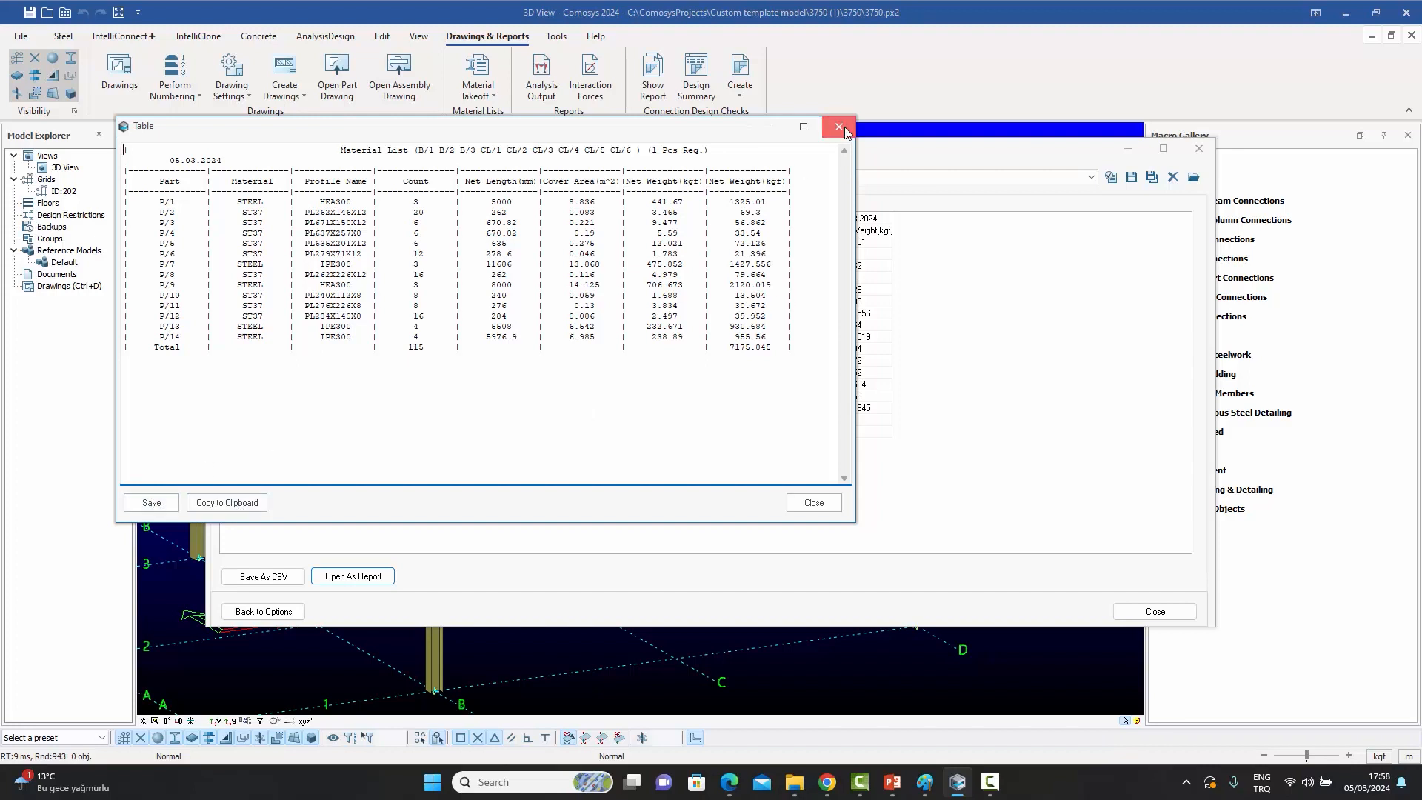
pyautogui.click(845, 130)
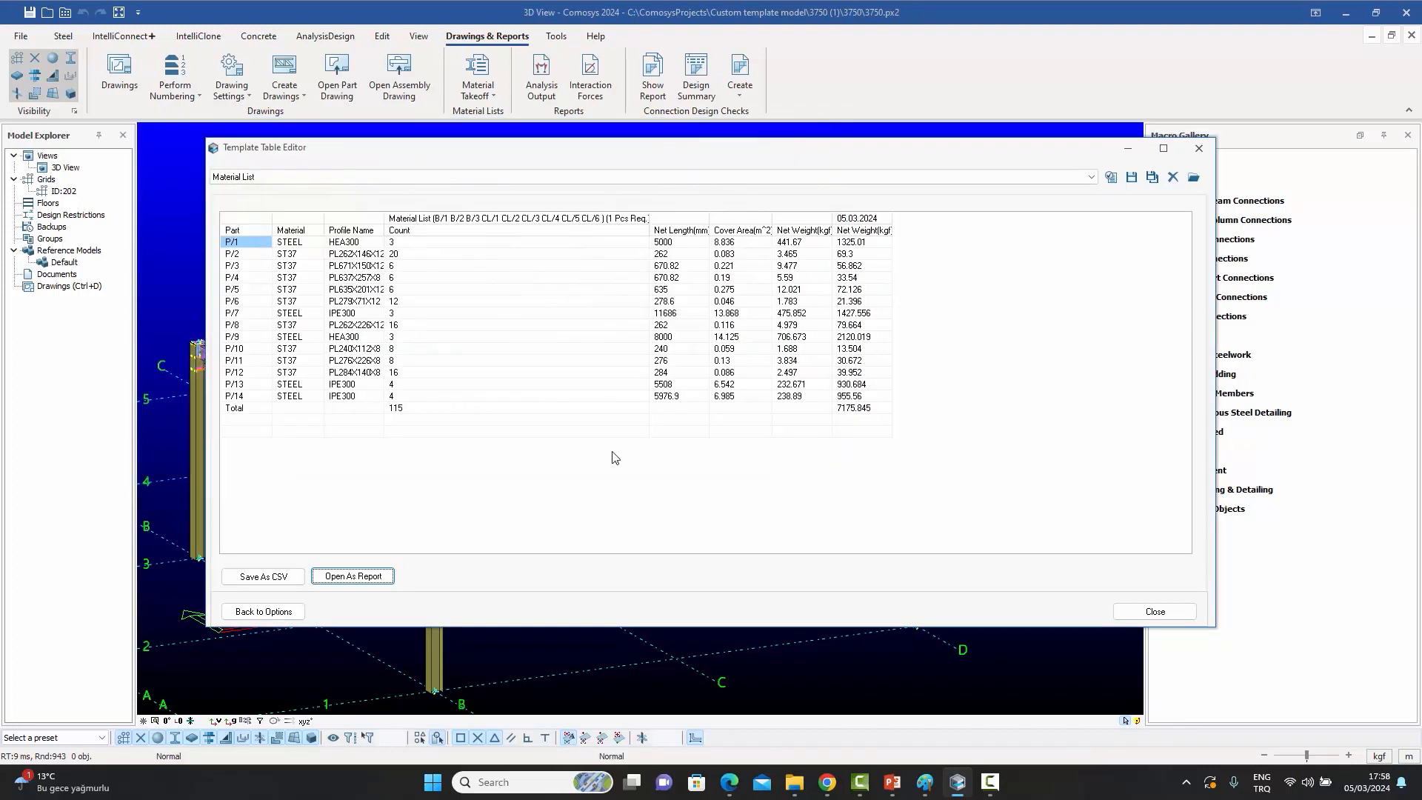
pyautogui.click(257, 612)
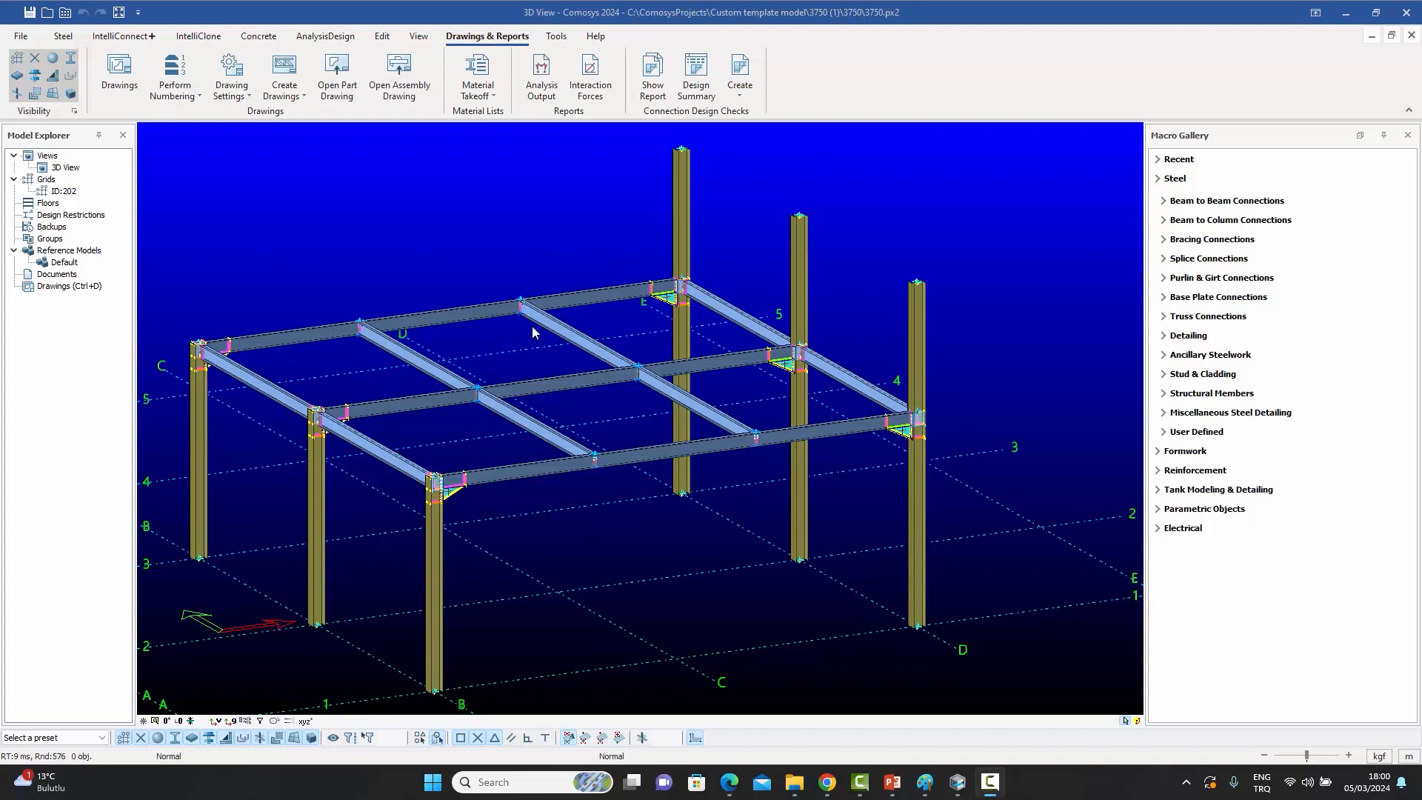
# - Open drawing 835-156-CE-002 from the Drawings Manager and examine its material list table with the Coating column
pyautogui.doubleClick(69, 289)
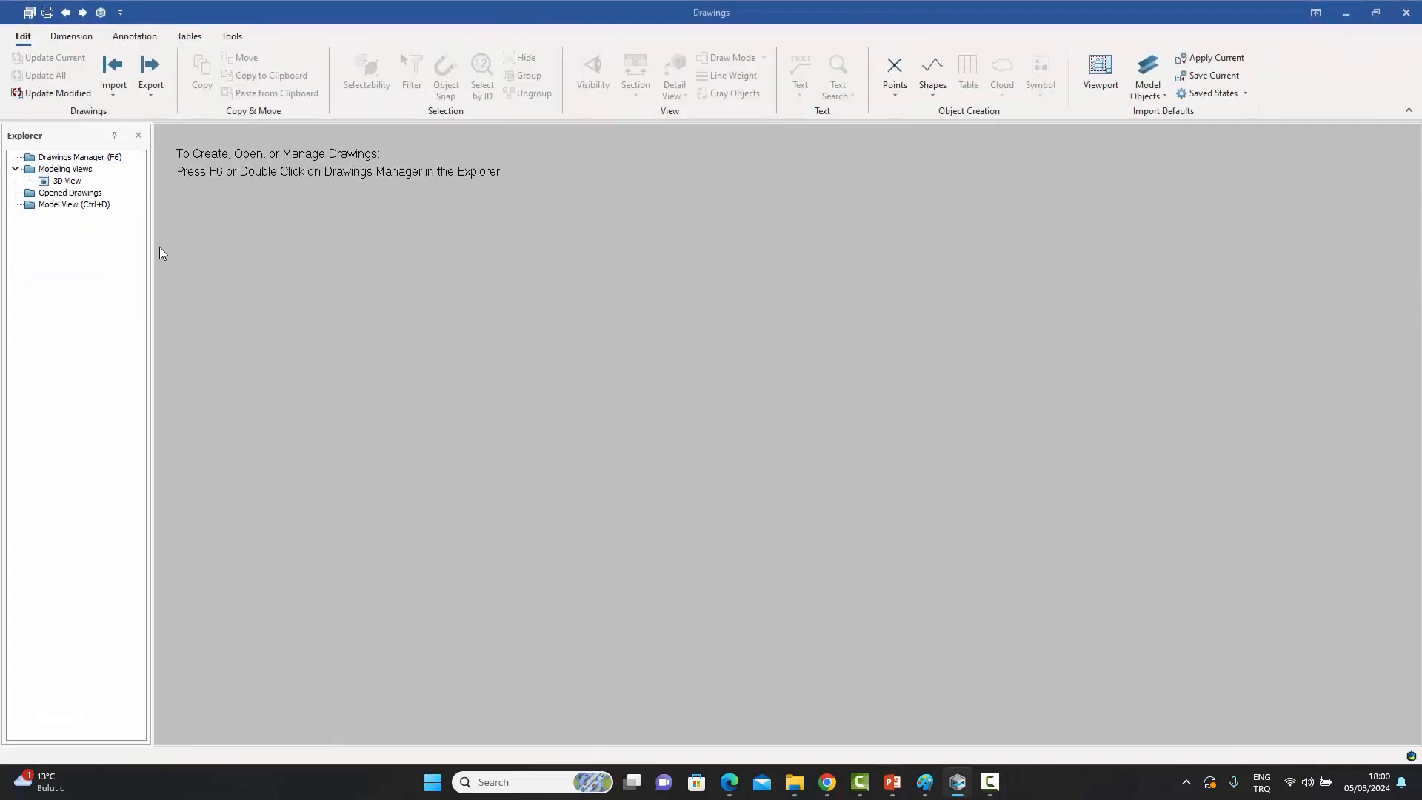
pyautogui.doubleClick(103, 160)
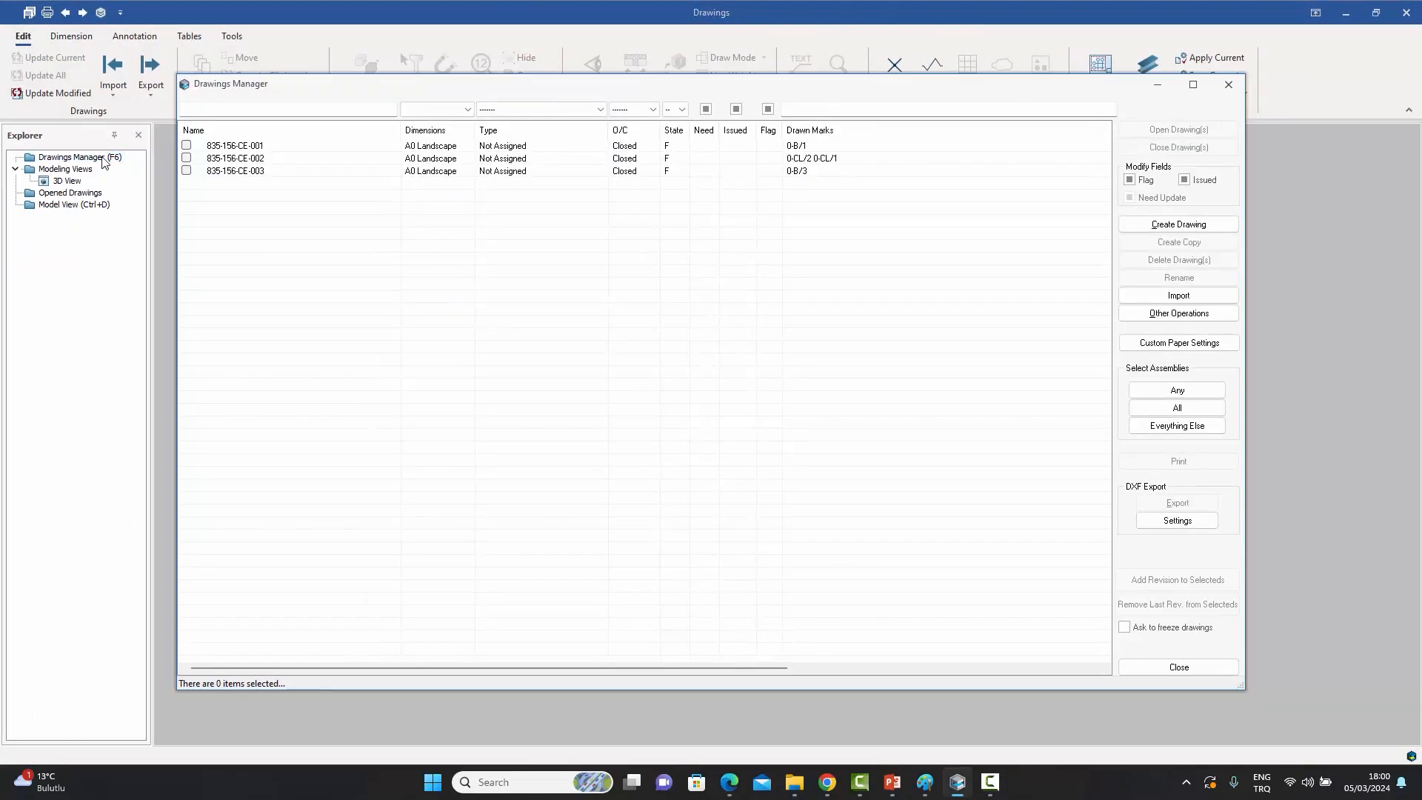
pyautogui.doubleClick(244, 159)
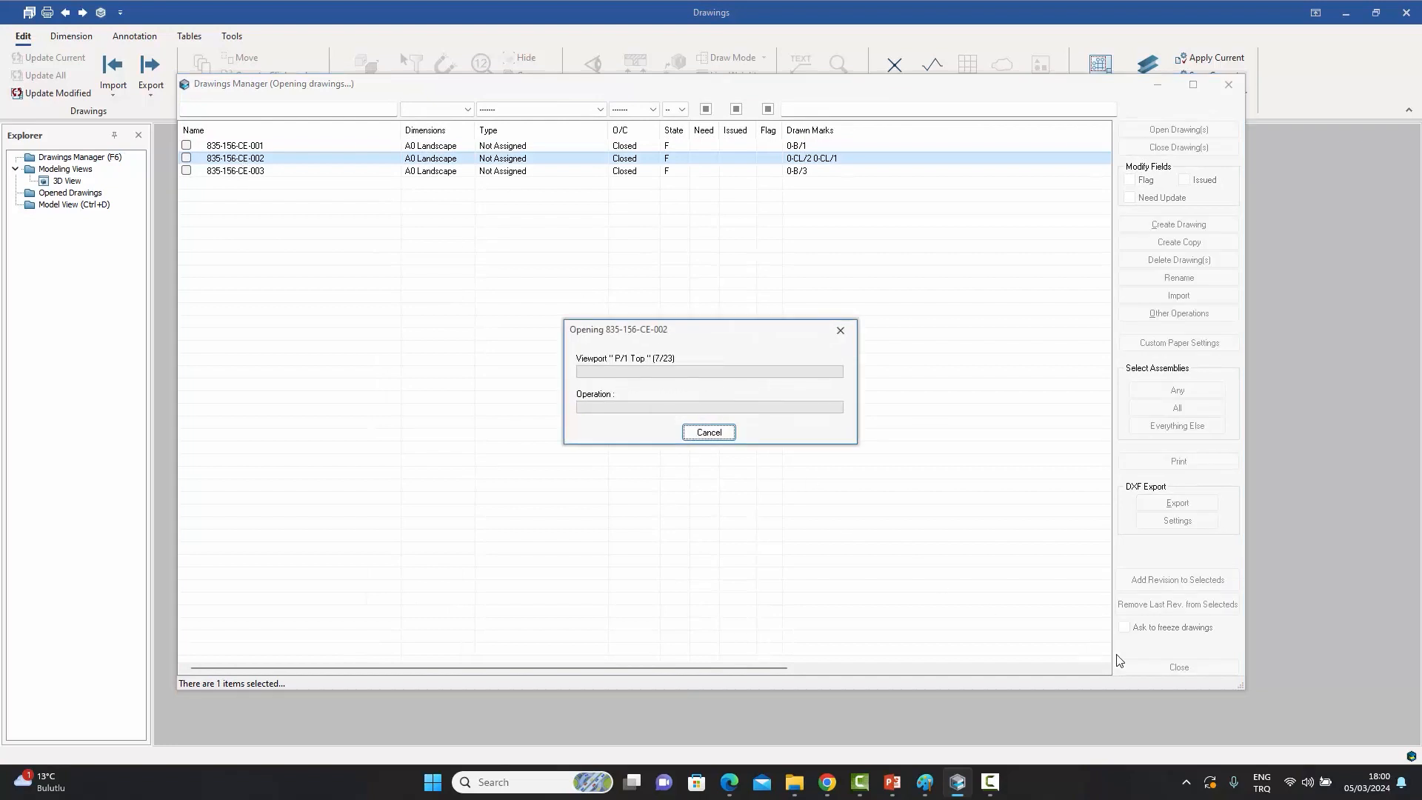
pyautogui.click(1169, 667)
pyautogui.scroll(6, 941, 325)
pyautogui.scroll(4, 941, 324)
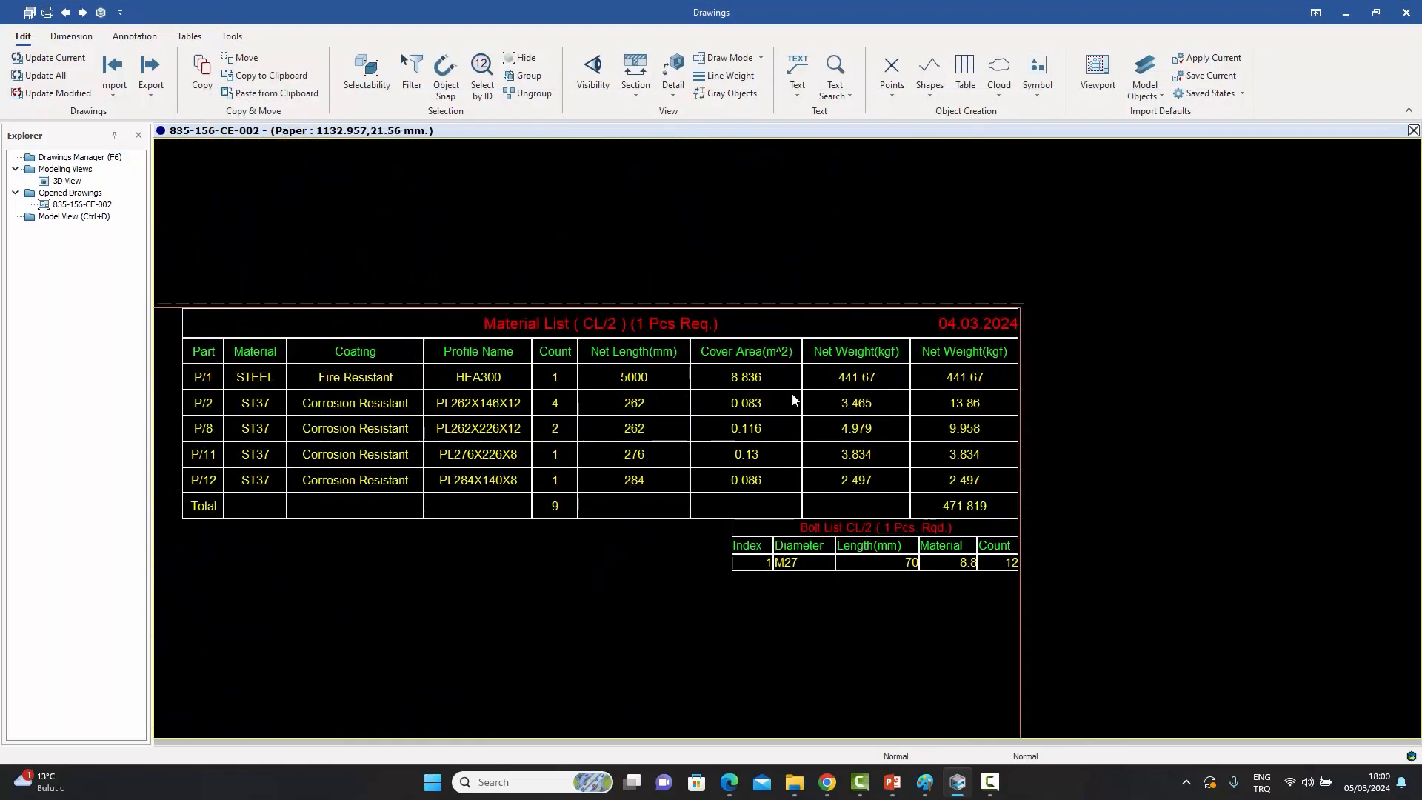
pyautogui.moveTo(1018, 397); pyautogui.dragTo(1036, 369, button='middle')
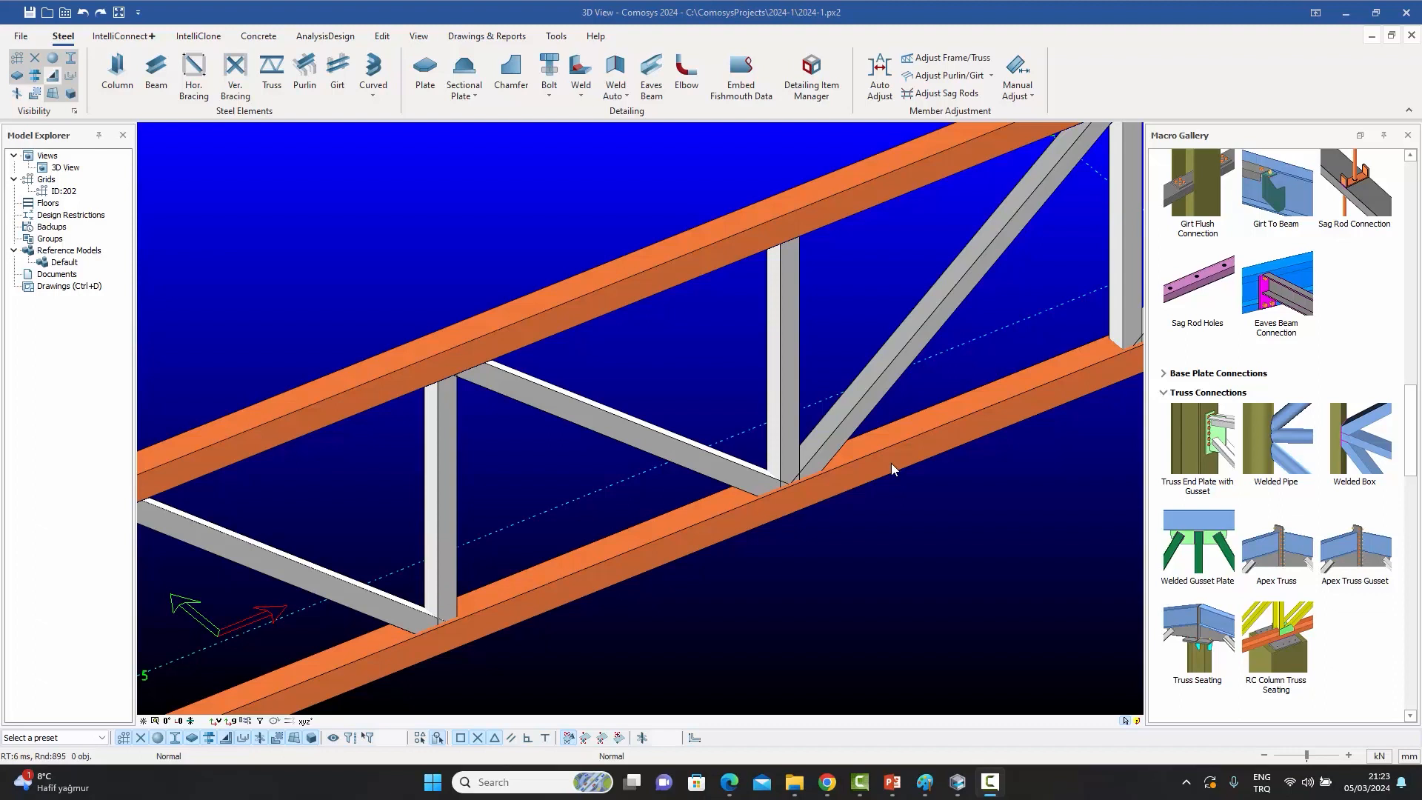
# - Apply the Welded Box connection with the truss bottom chord as main profile and the vertical and both adjoining diagonals as secondary profiles
pyautogui.scroll(4, 767, 483)
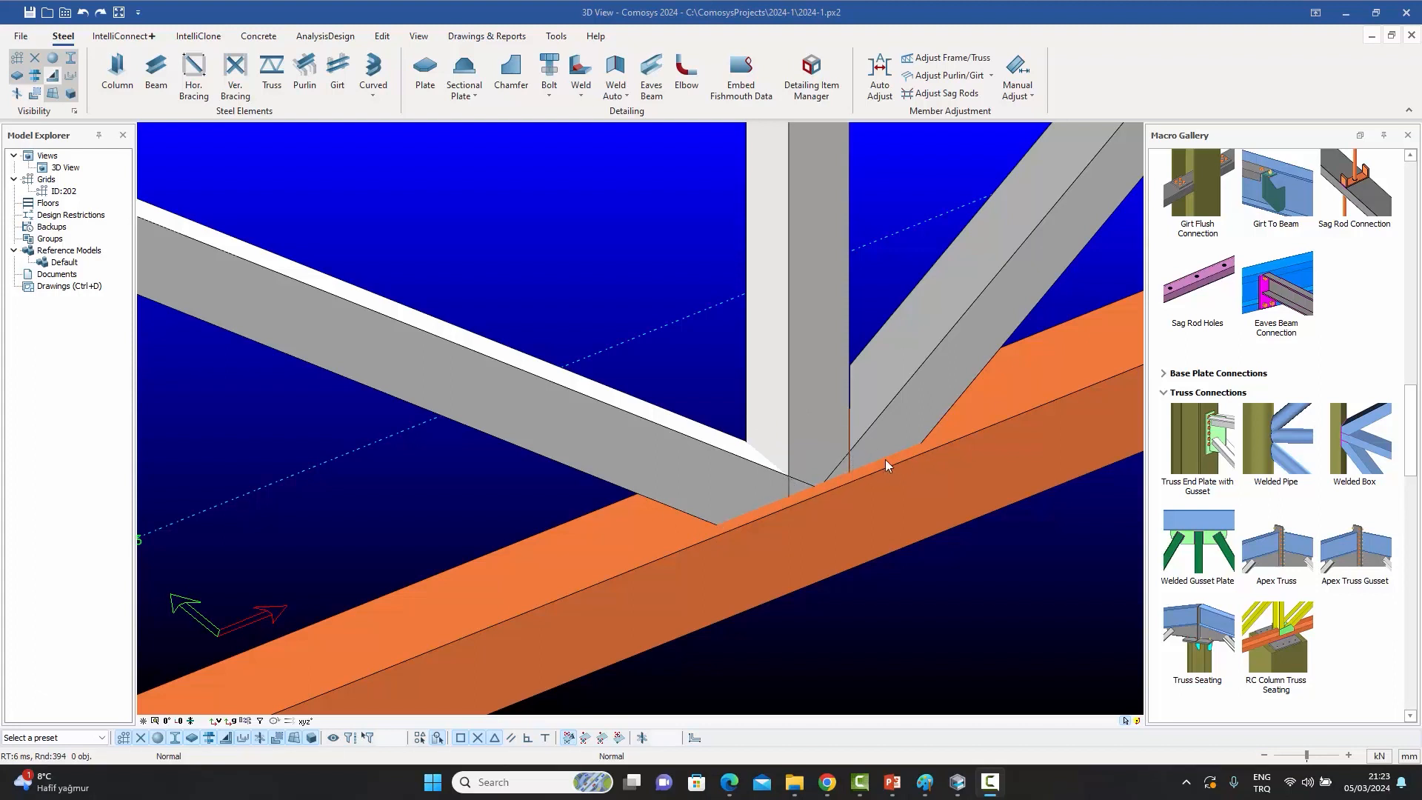
pyautogui.scroll(-4, 878, 455)
pyautogui.moveTo(868, 467); pyautogui.dragTo(830, 486, button='middle')
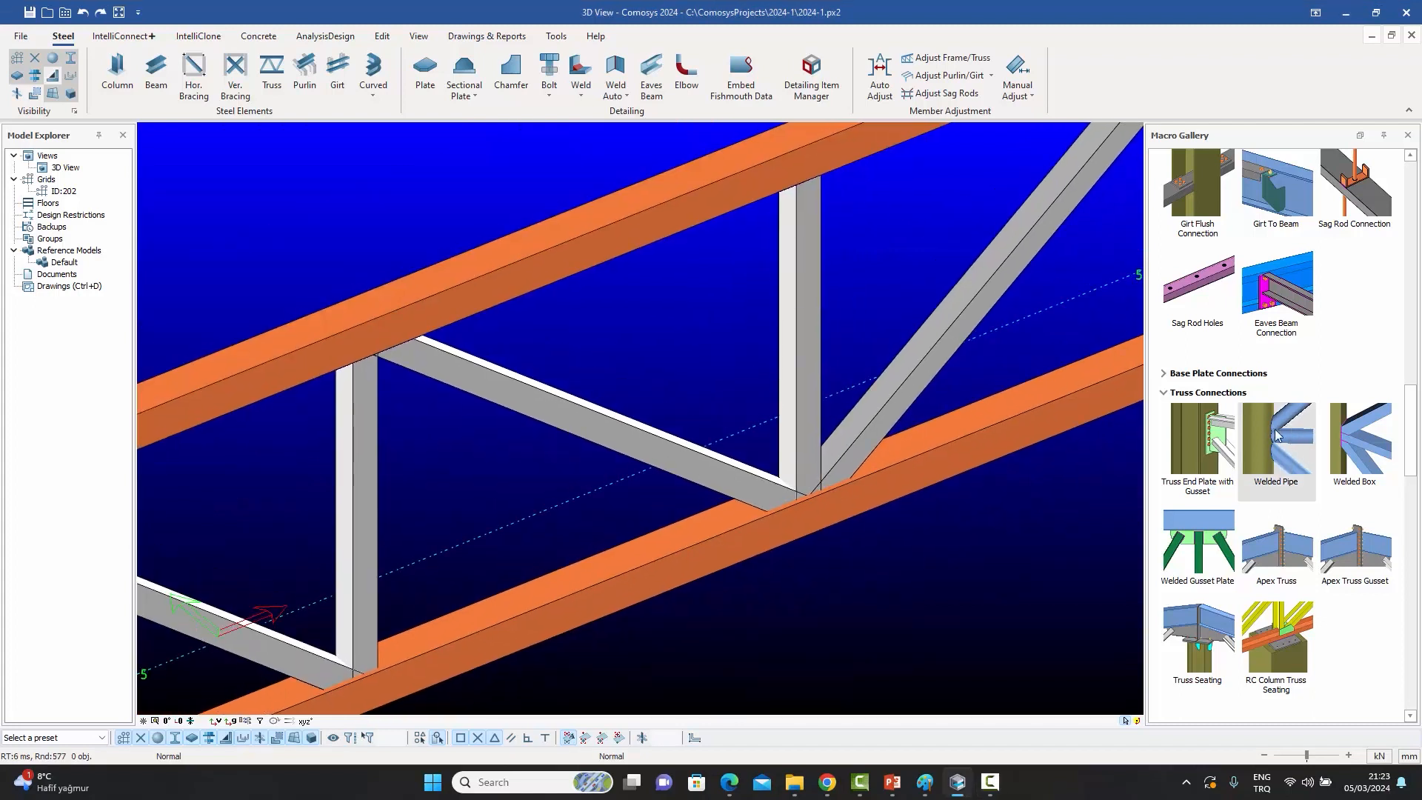
pyautogui.moveTo(1284, 448)
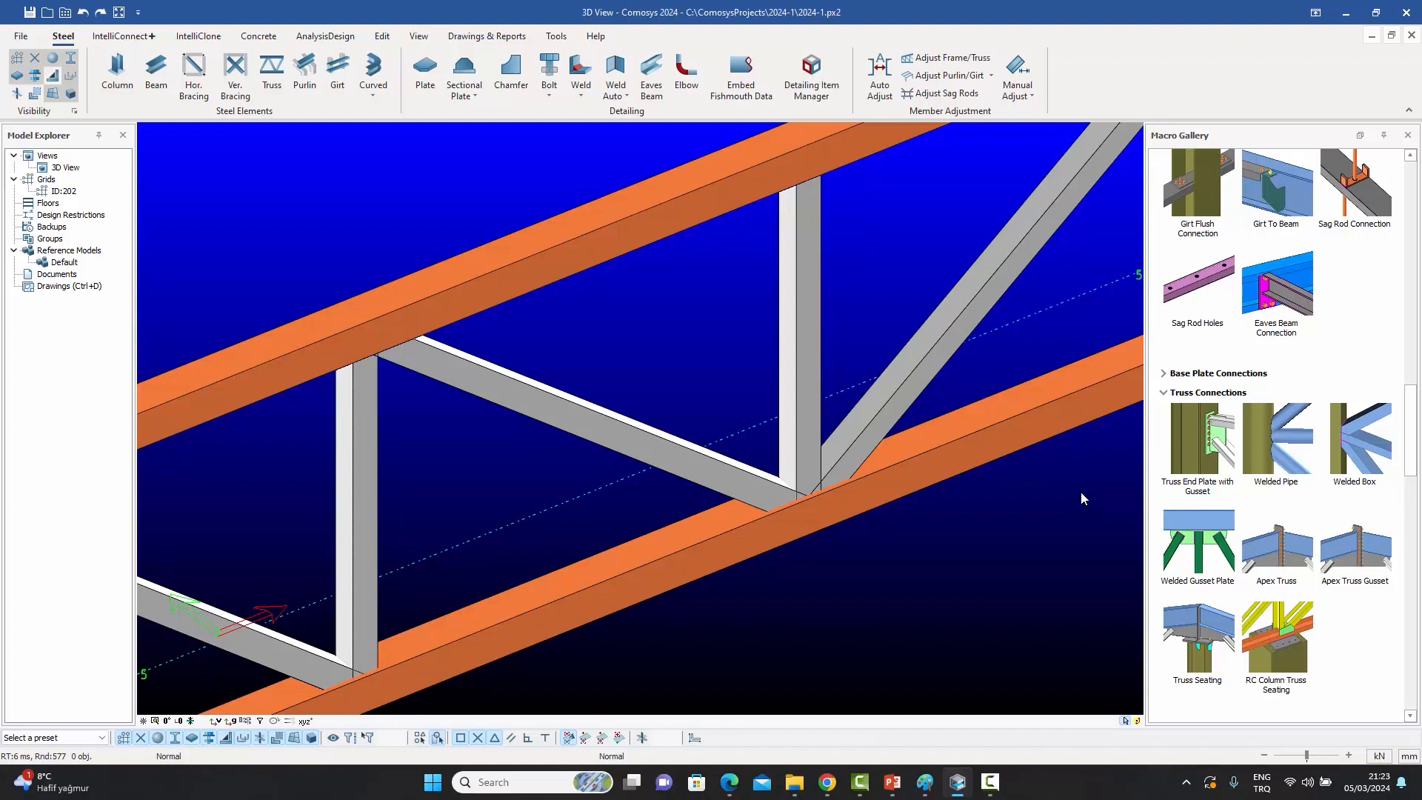
pyautogui.moveTo(1376, 463)
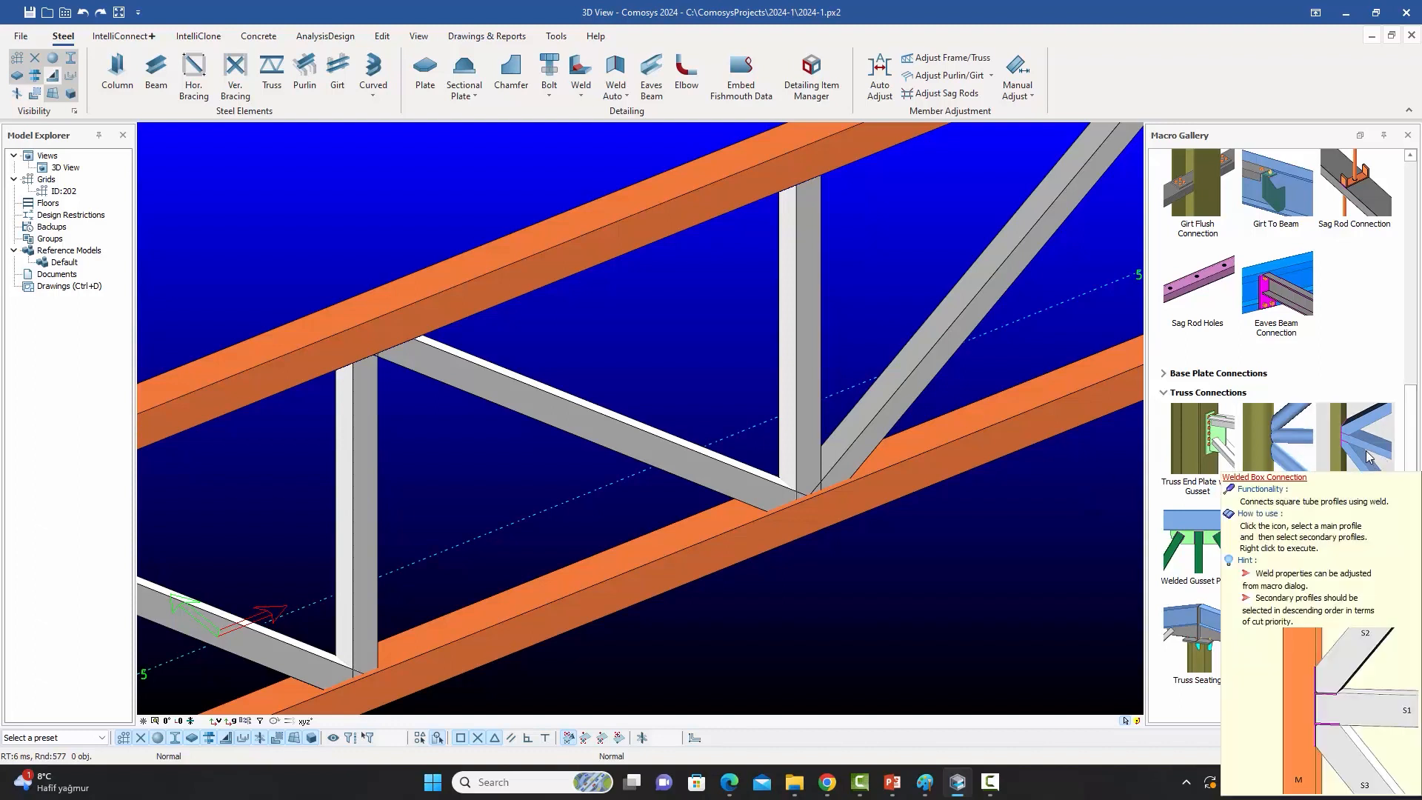
pyautogui.click(1367, 457)
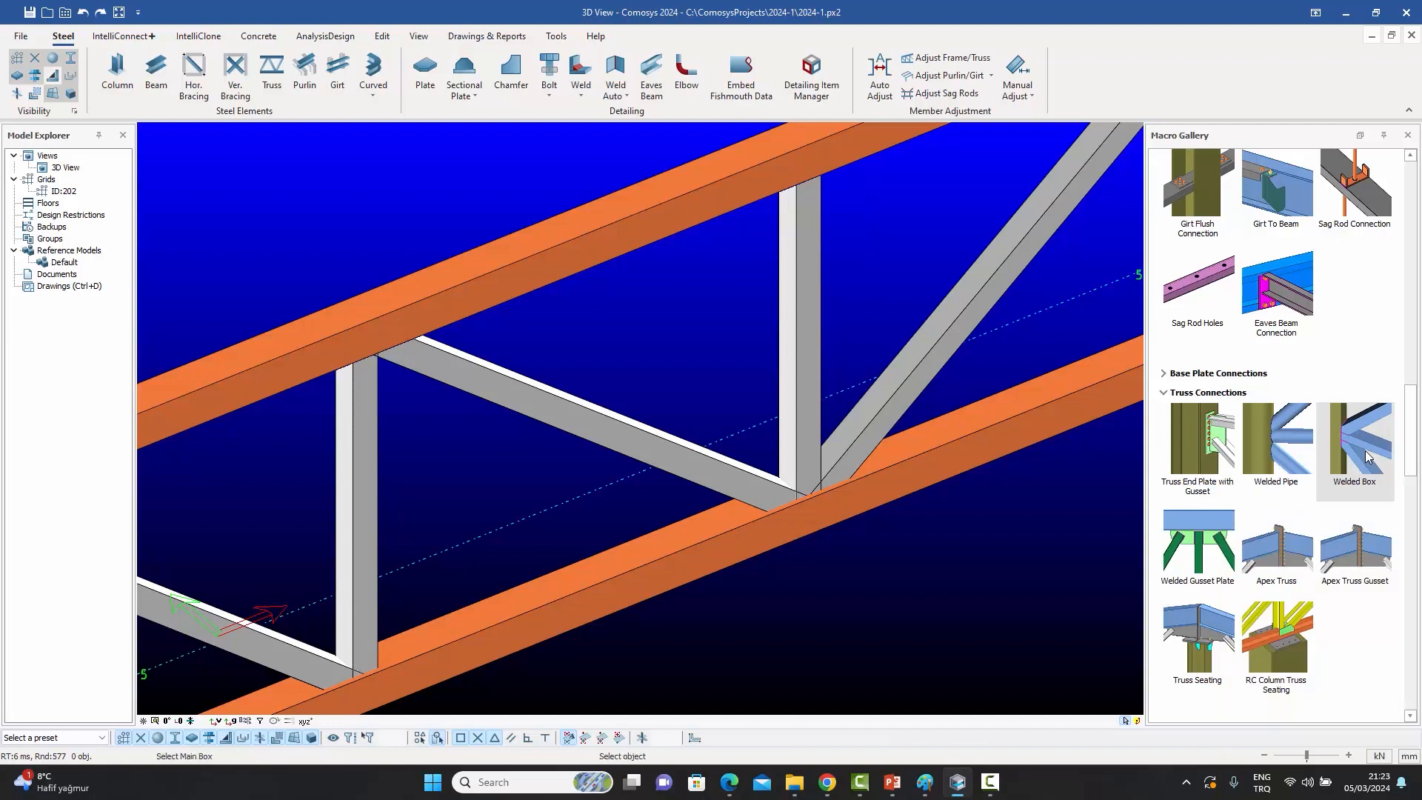
pyautogui.click(810, 528)
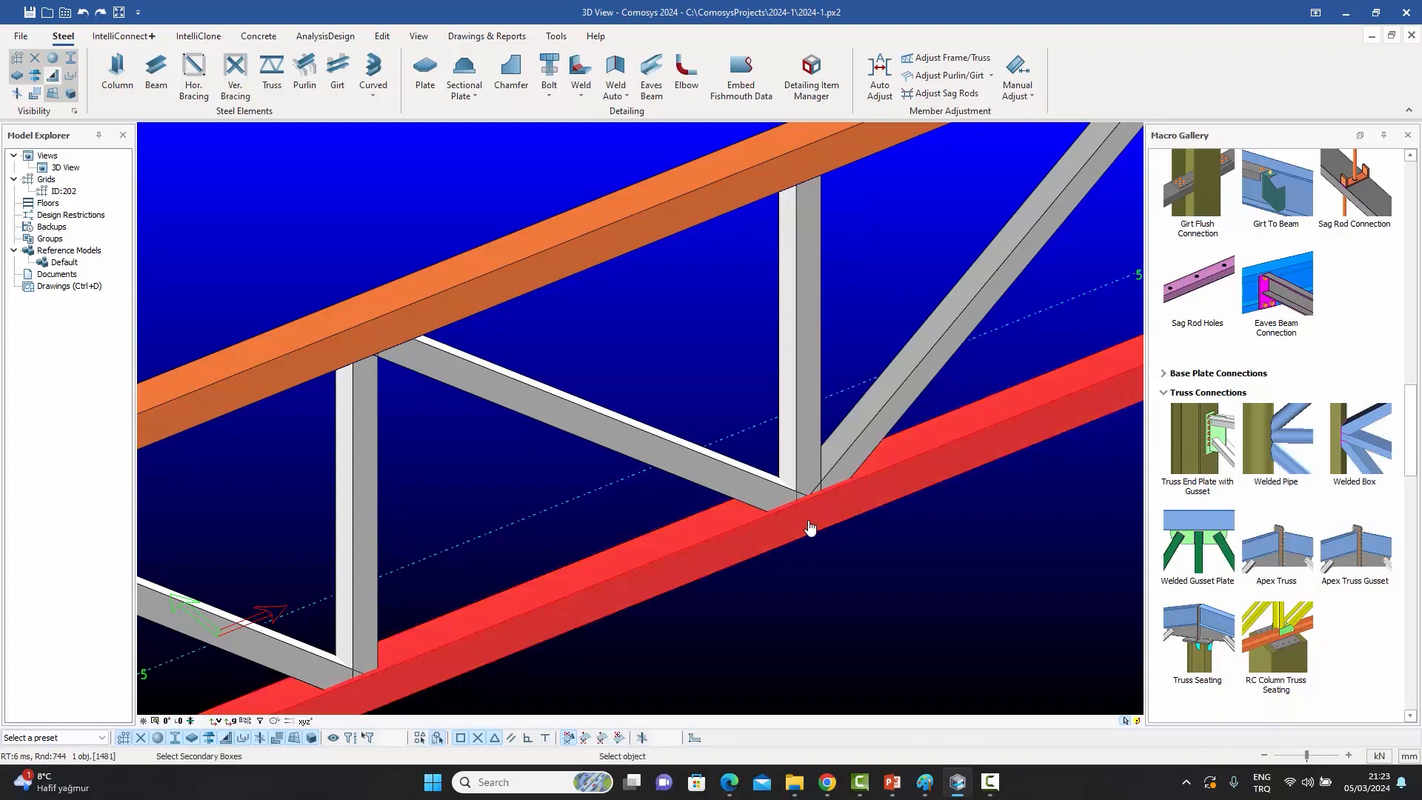
pyautogui.click(810, 386)
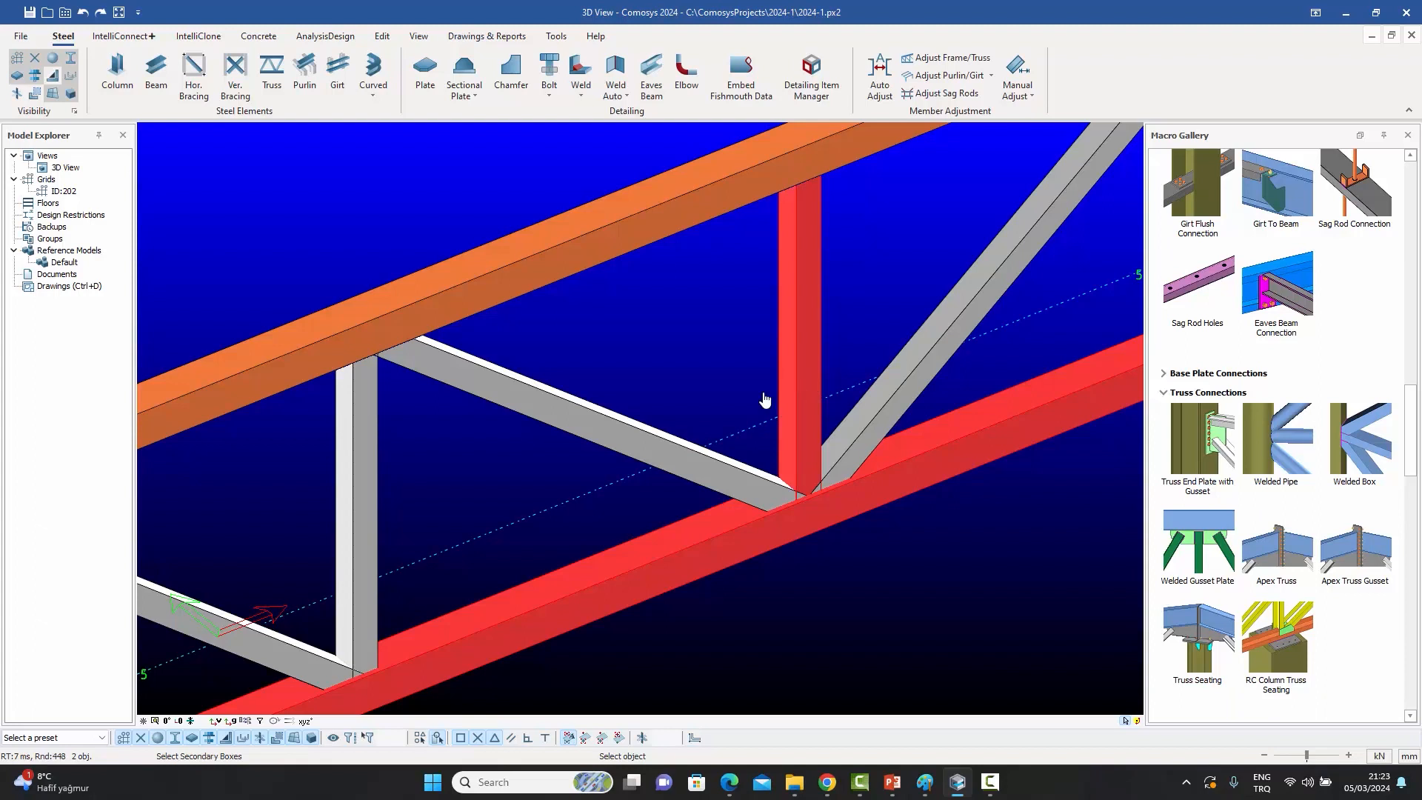
pyautogui.click(706, 472)
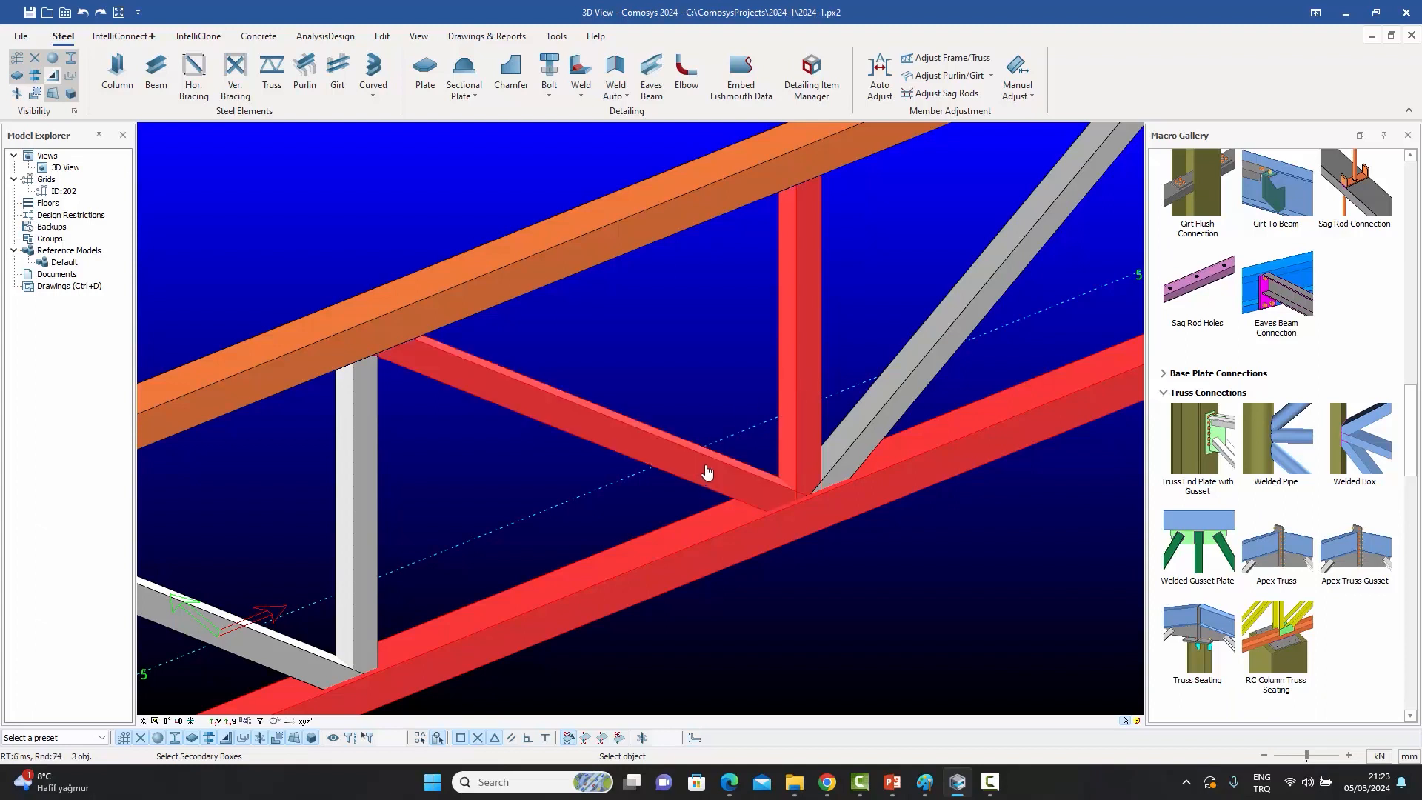
pyautogui.click(897, 412)
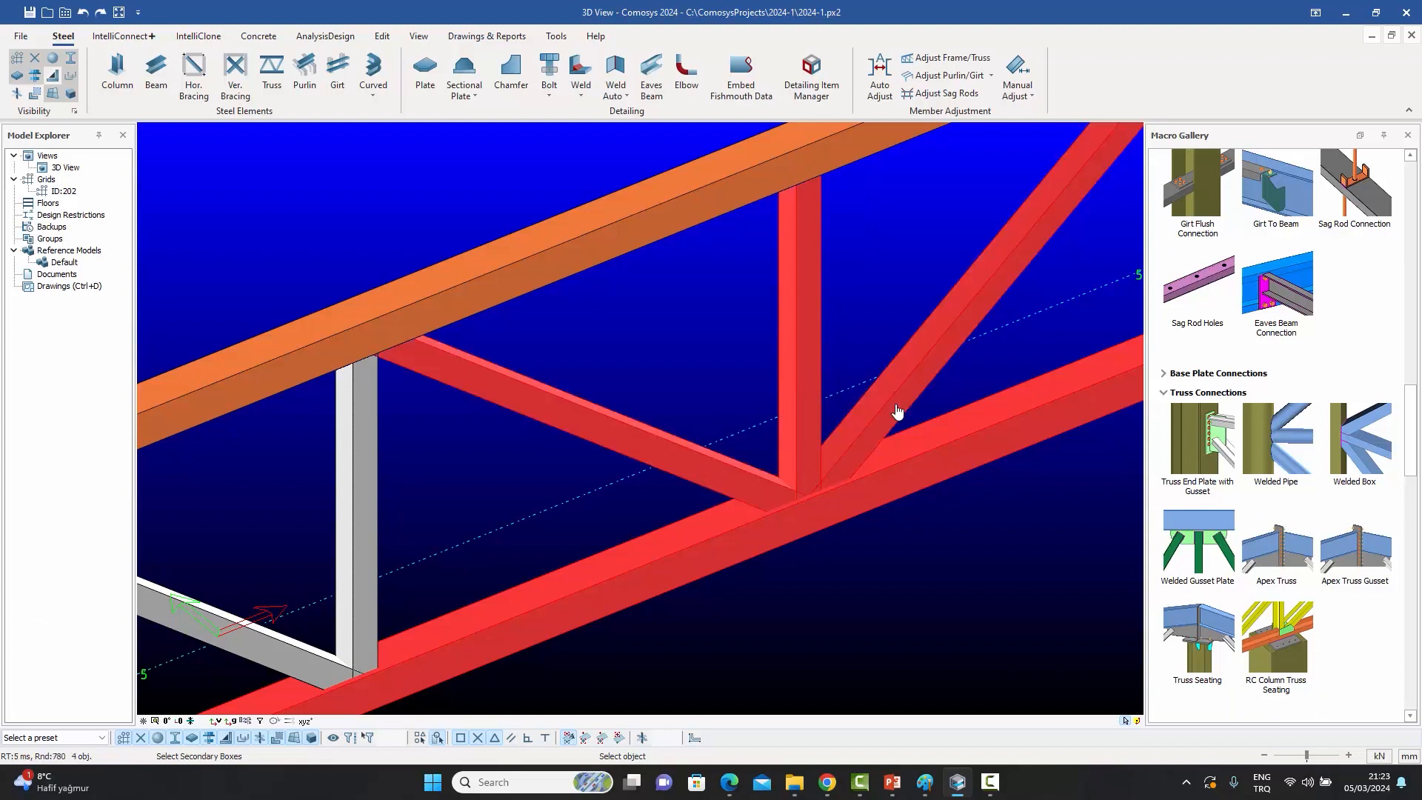
pyautogui.press('Escape')
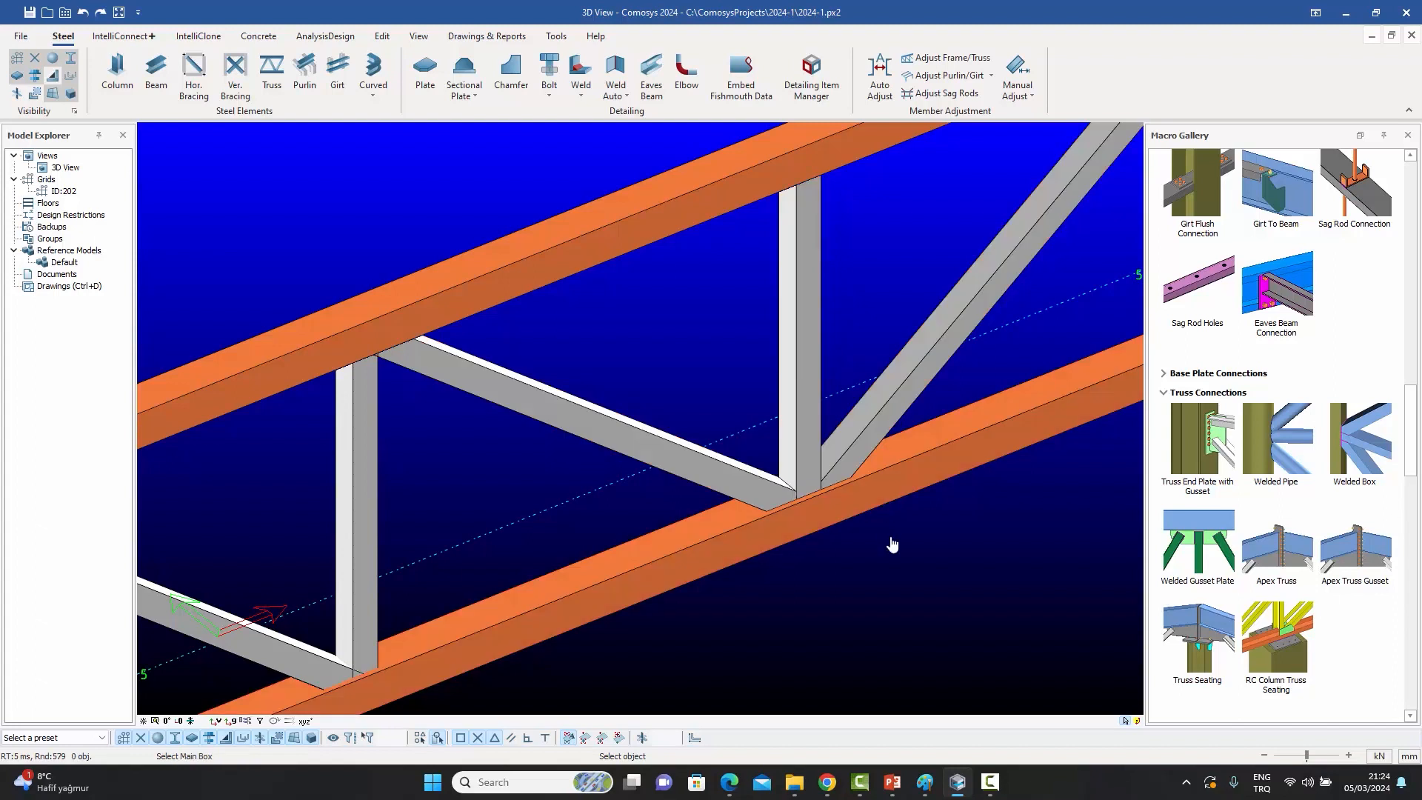
pyautogui.scroll(3, 798, 507)
pyautogui.scroll(2, 794, 495)
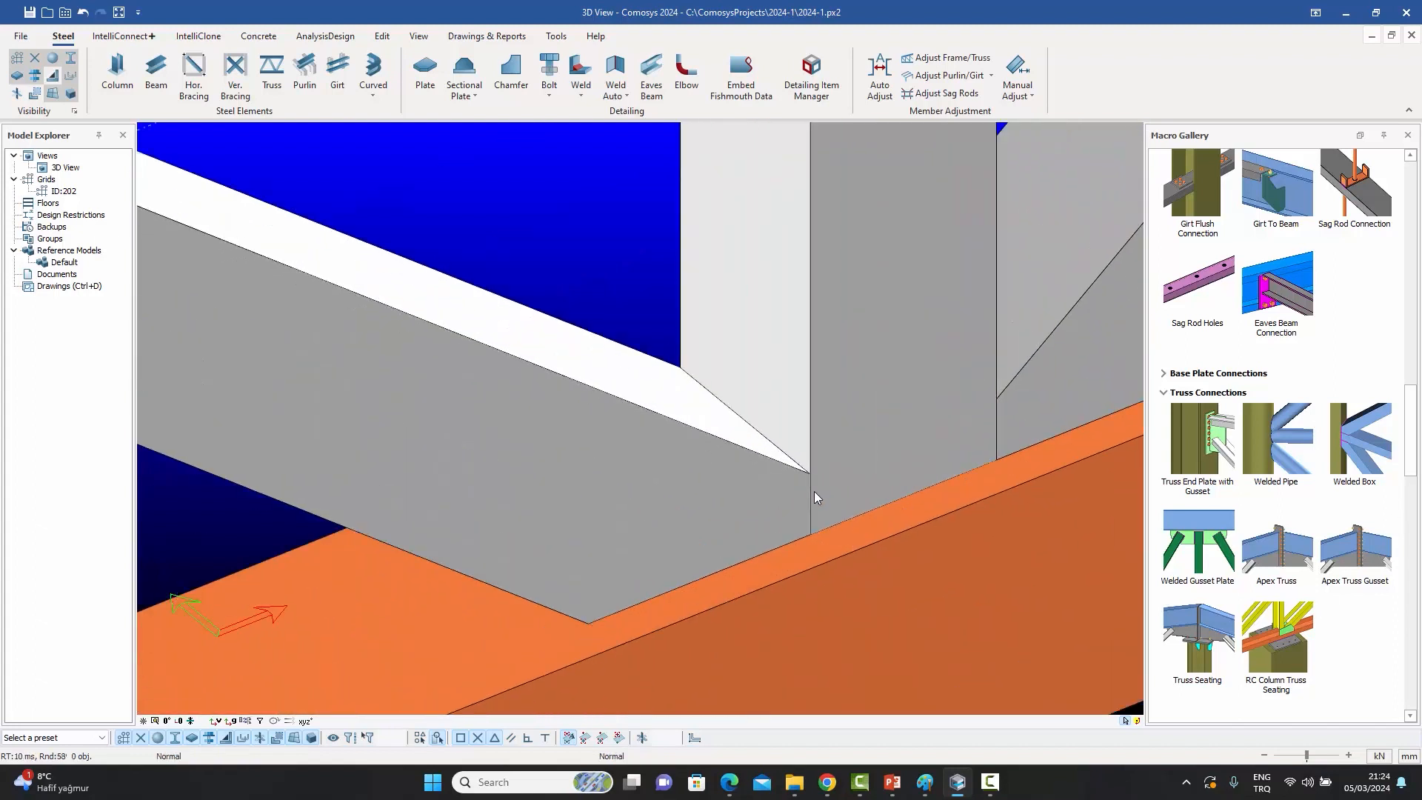
pyautogui.scroll(-2, 792, 474)
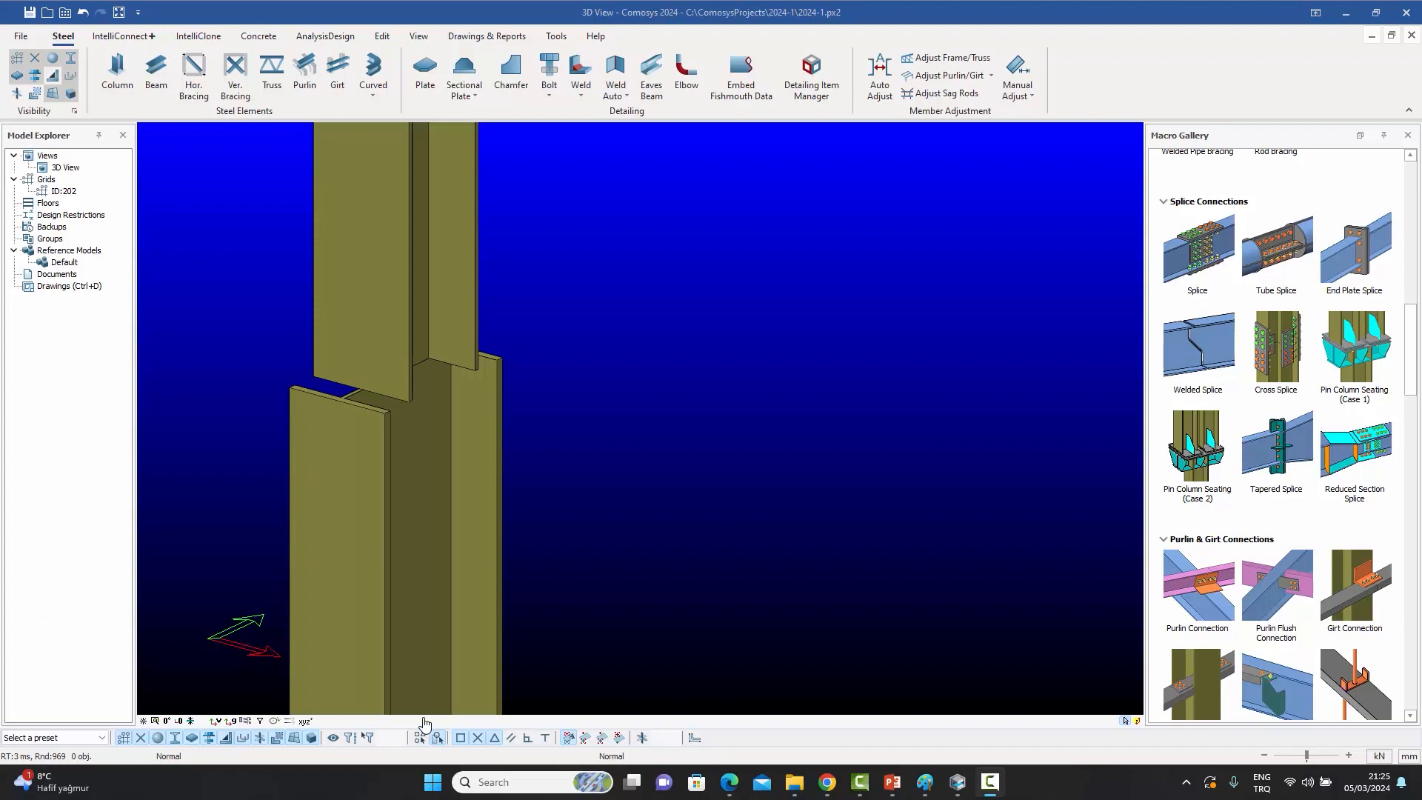
# - Apply the Reduced Section Splice between the wide lower column and the narrower upper column
pyautogui.click(461, 615)
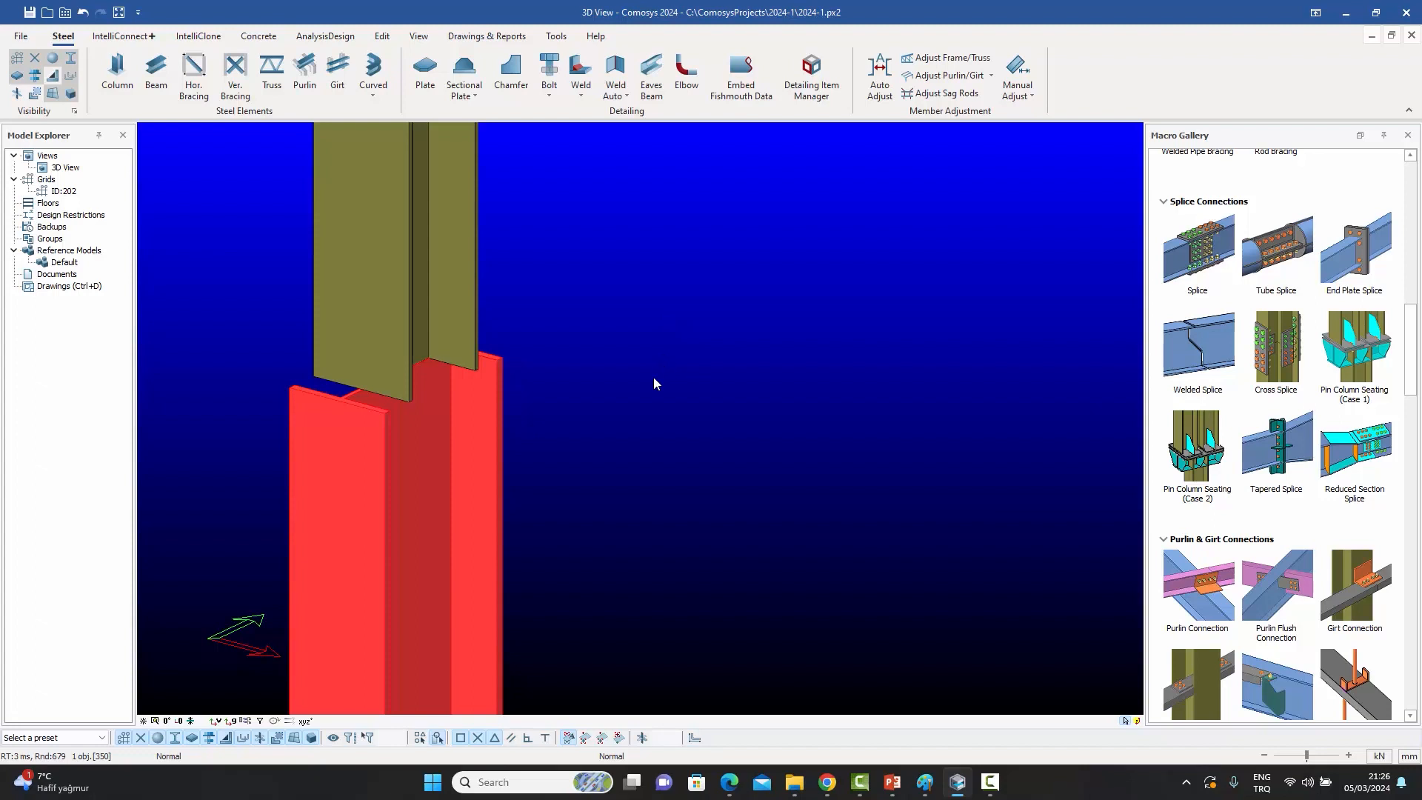
pyautogui.press('Escape')
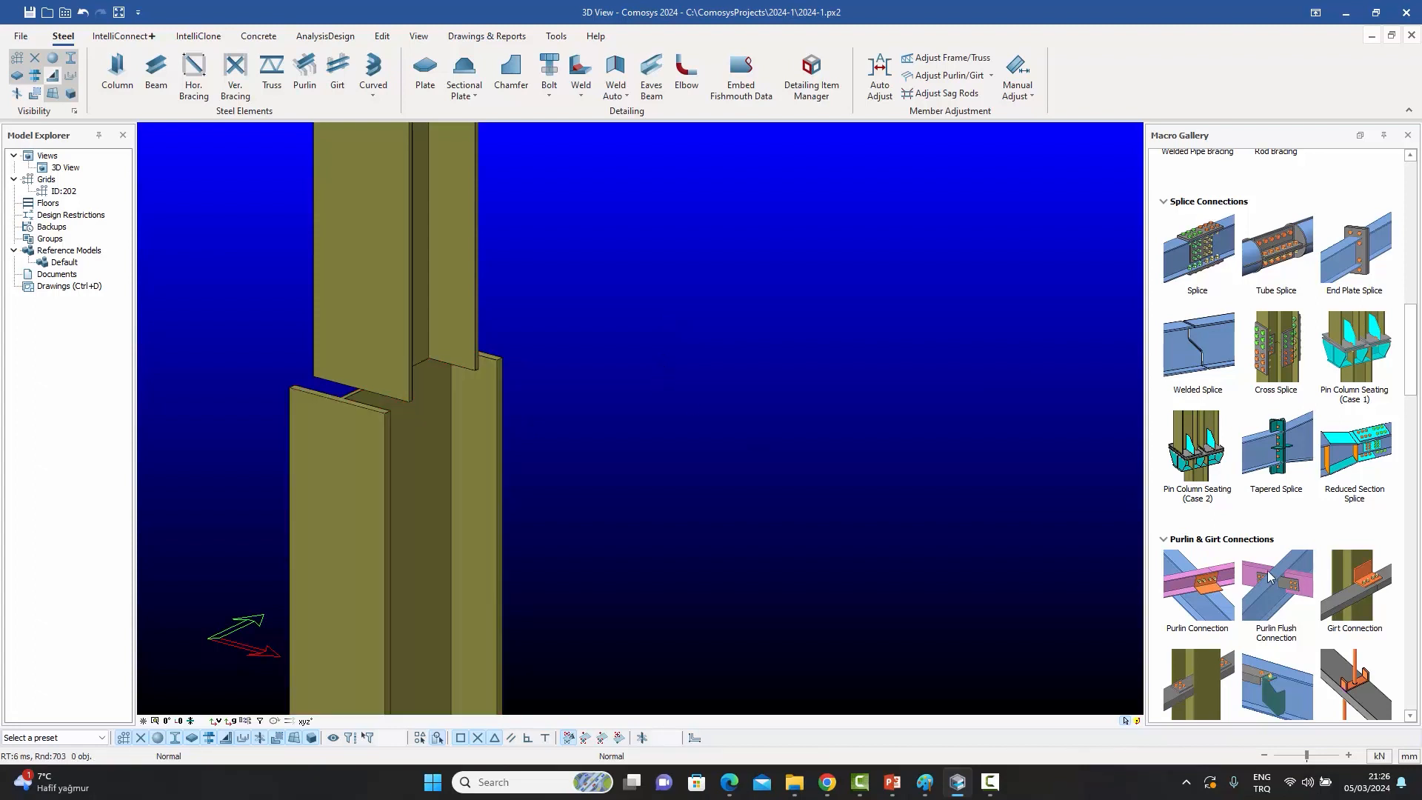
pyautogui.moveTo(1357, 442)
pyautogui.click(1366, 455)
pyautogui.click(466, 548)
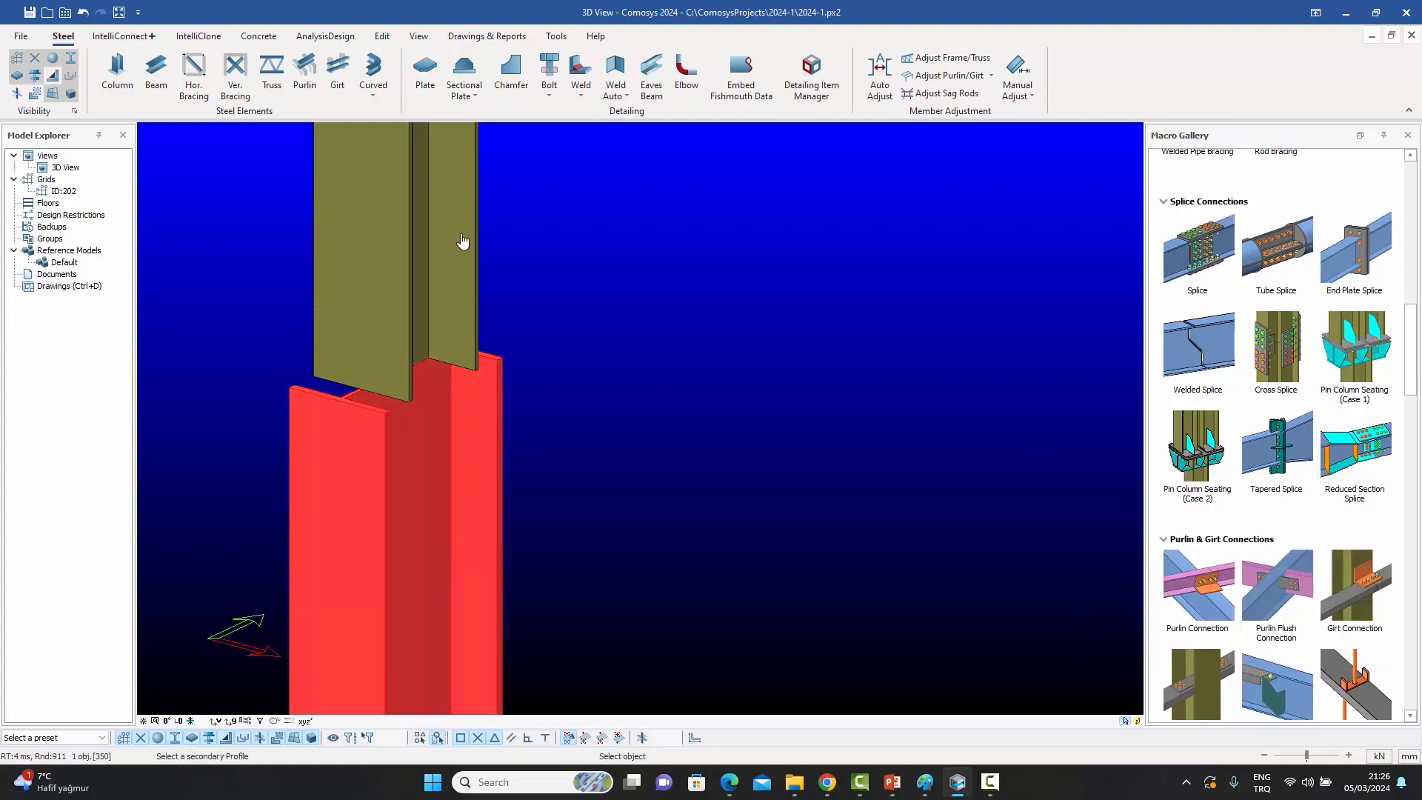
pyautogui.click(463, 242)
pyautogui.moveTo(632, 423); pyautogui.dragTo(724, 423, button='middle')
pyautogui.click(536, 489)
pyautogui.moveTo(536, 489)
pyautogui.keyDown('shift'); pyautogui.mouseDown(button='middle')
pyautogui.moveTo(520, 490)
pyautogui.moveTo(534, 510)
pyautogui.mouseUp(button='middle'); pyautogui.keyUp('shift')
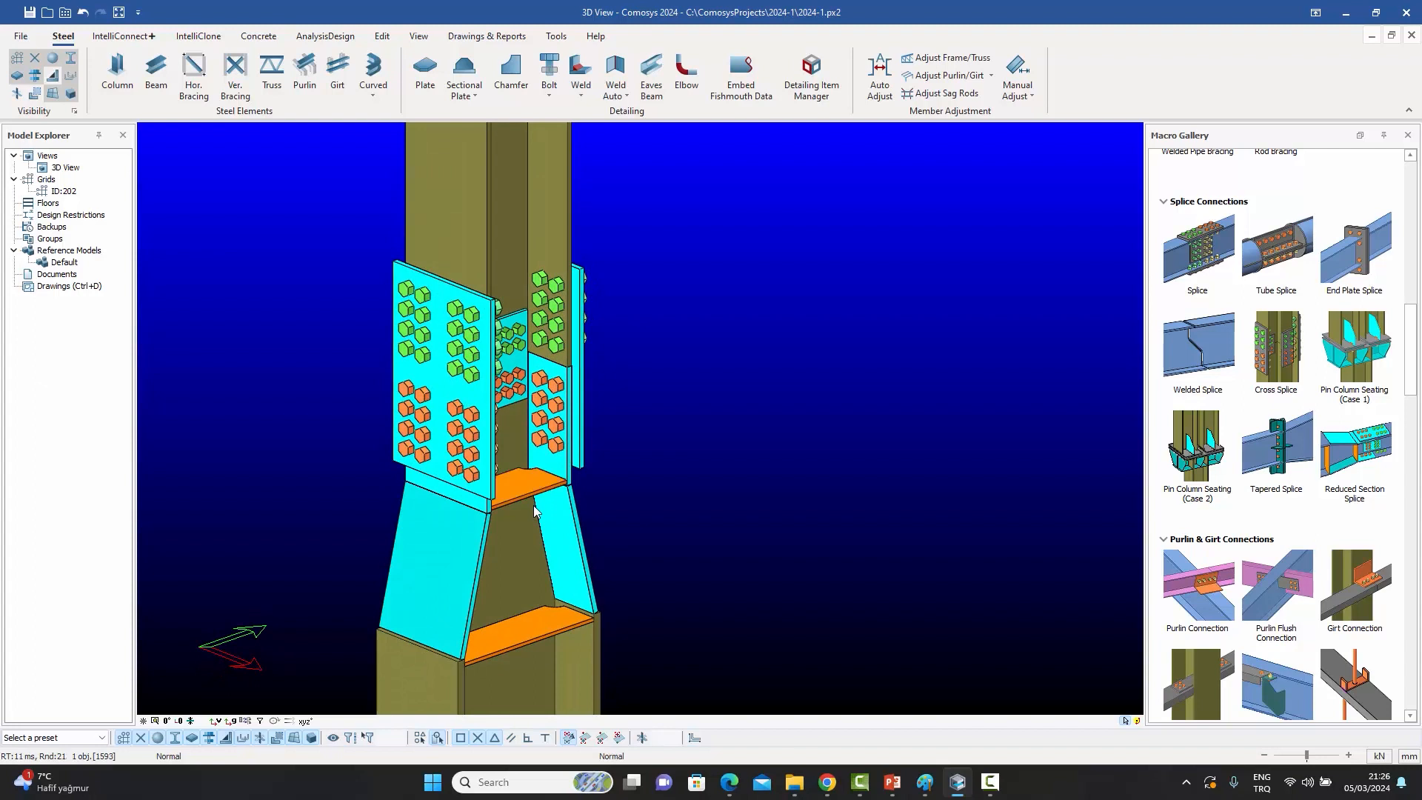
# - Load the HEA500toHEA300 macro preset in the reduced section splice's properties and accept it
pyautogui.doubleClick(536, 509)
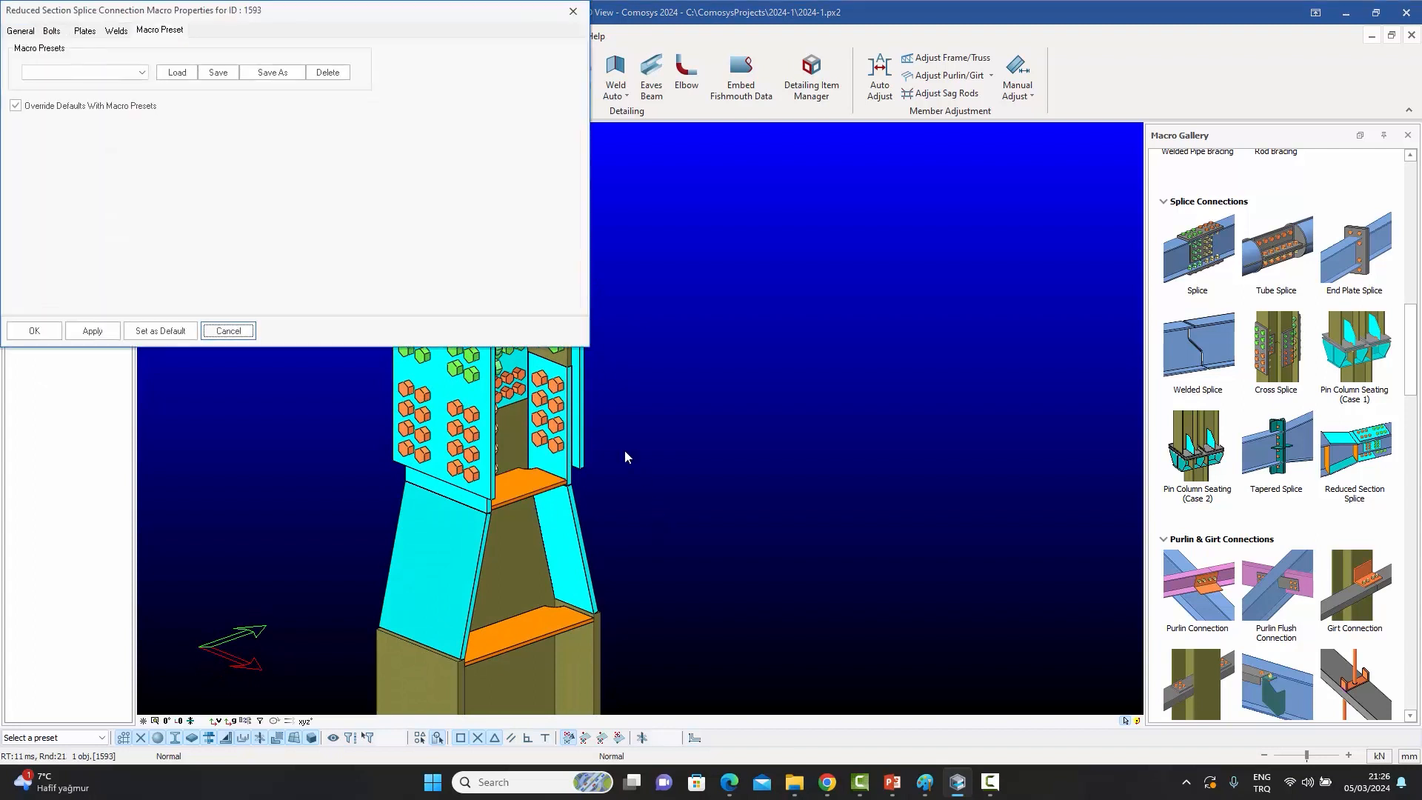
pyautogui.moveTo(312, 14); pyautogui.dragTo(1094, 97)
pyautogui.click(923, 154)
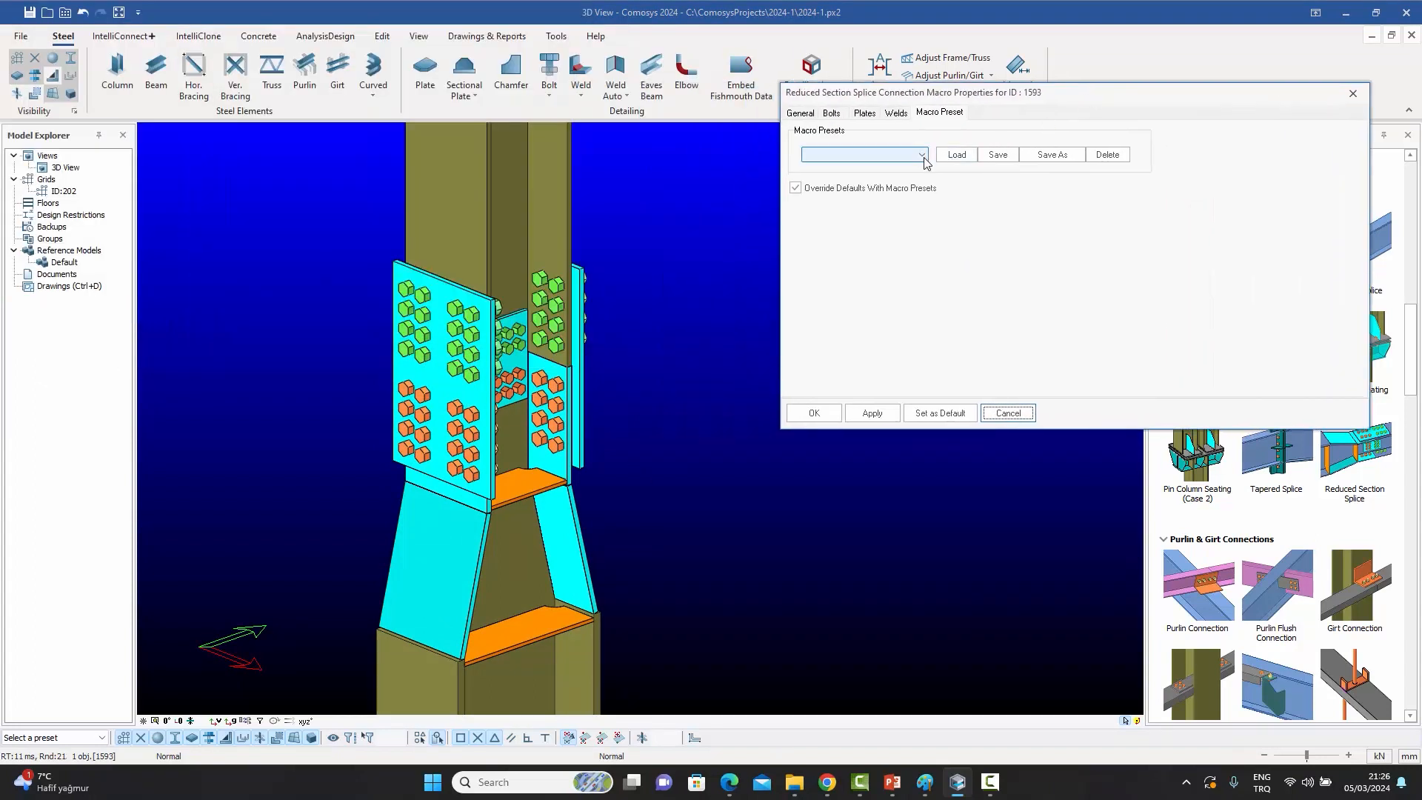
pyautogui.click(872, 168)
pyautogui.click(956, 154)
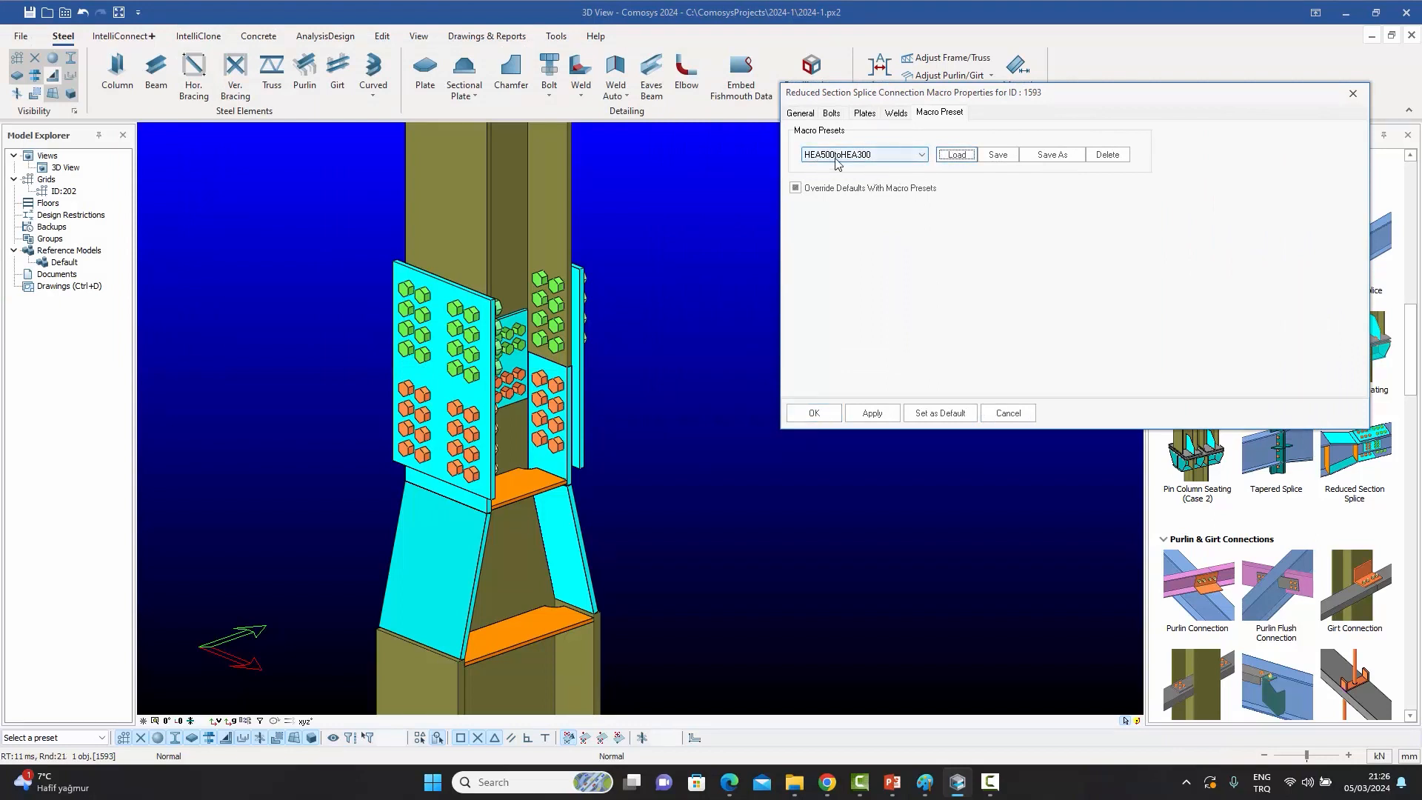
pyautogui.click(814, 413)
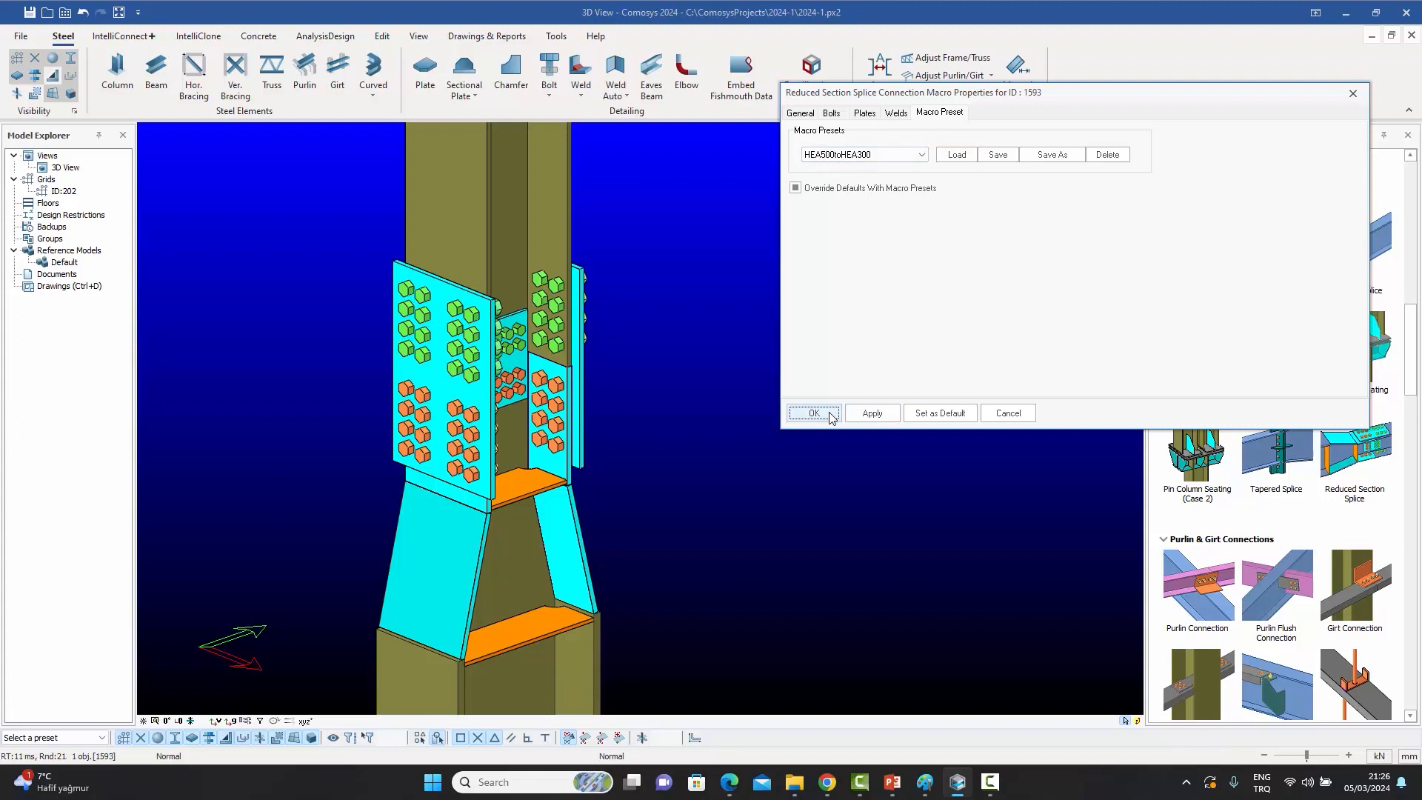
# - Show only the lower column of the splice to examine its cut web and bolt holes
pyautogui.moveTo(690, 429); pyautogui.dragTo(580, 293, button='middle')
pyautogui.scroll(2, 561, 414)
pyautogui.scroll(-2, 588, 290)
pyautogui.click(615, 611)
pyautogui.moveTo(618, 610); pyautogui.dragTo(606, 520, button='middle')
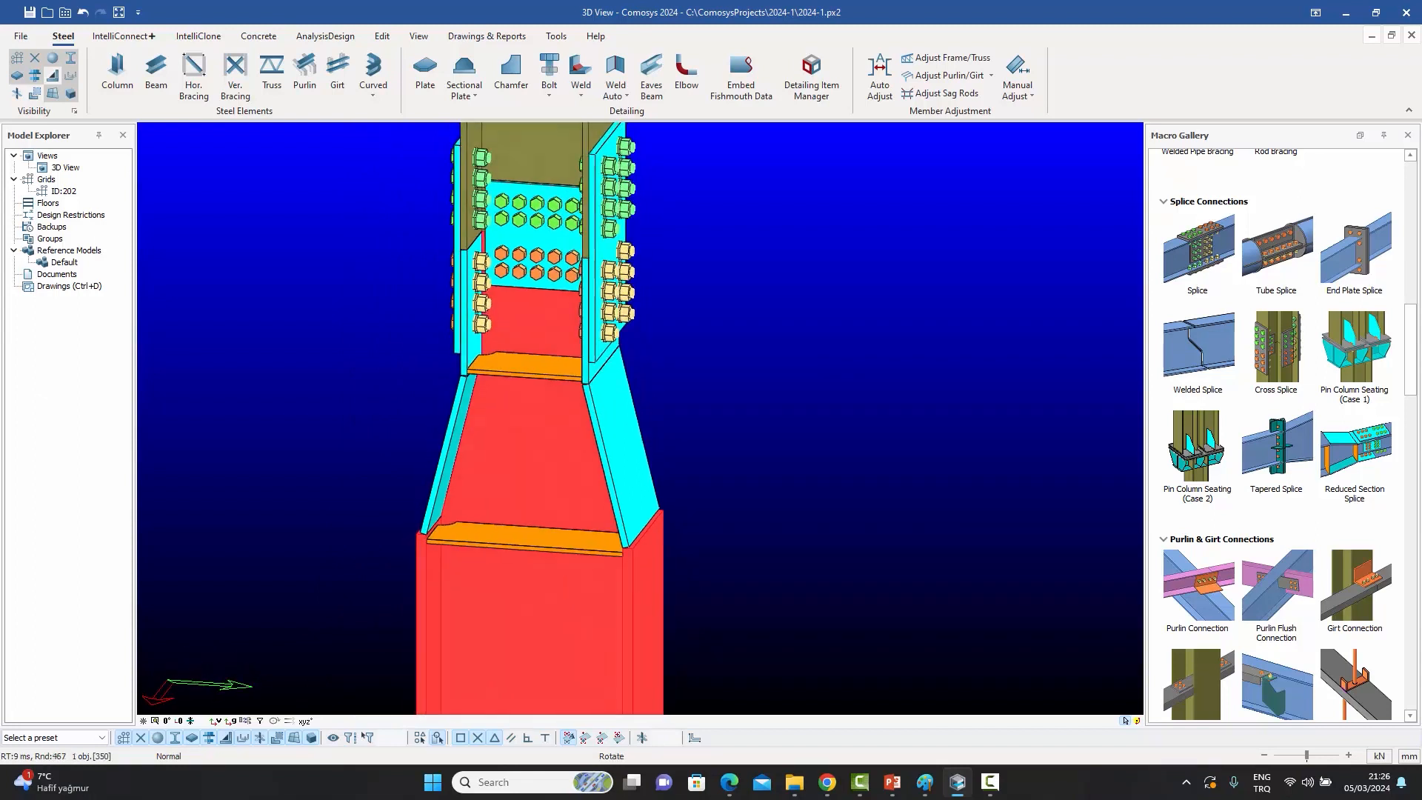
pyautogui.moveTo(401, 532); pyautogui.dragTo(585, 554, button='middle')
pyautogui.click(803, 490)
pyautogui.rightClick(577, 605)
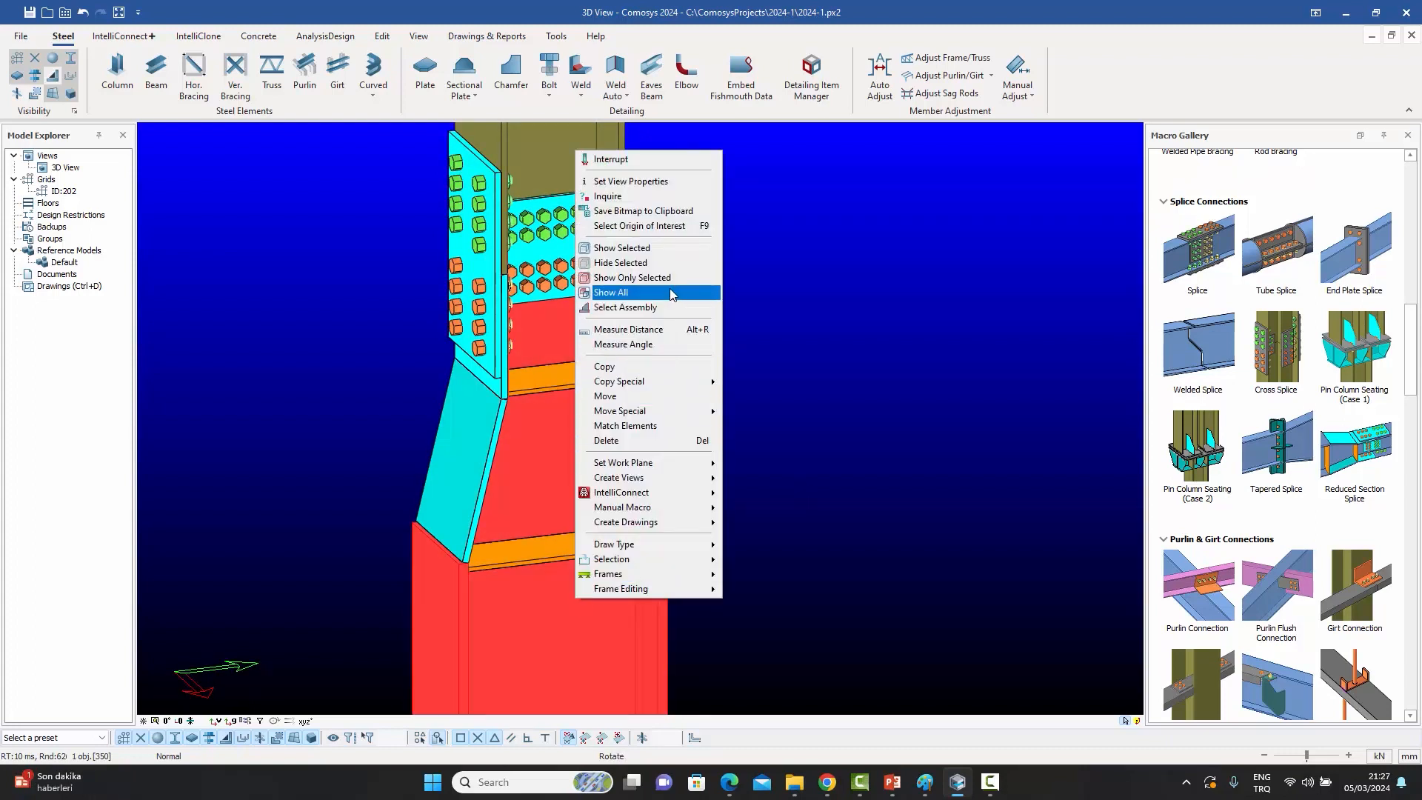
pyautogui.click(669, 278)
pyautogui.click(815, 396)
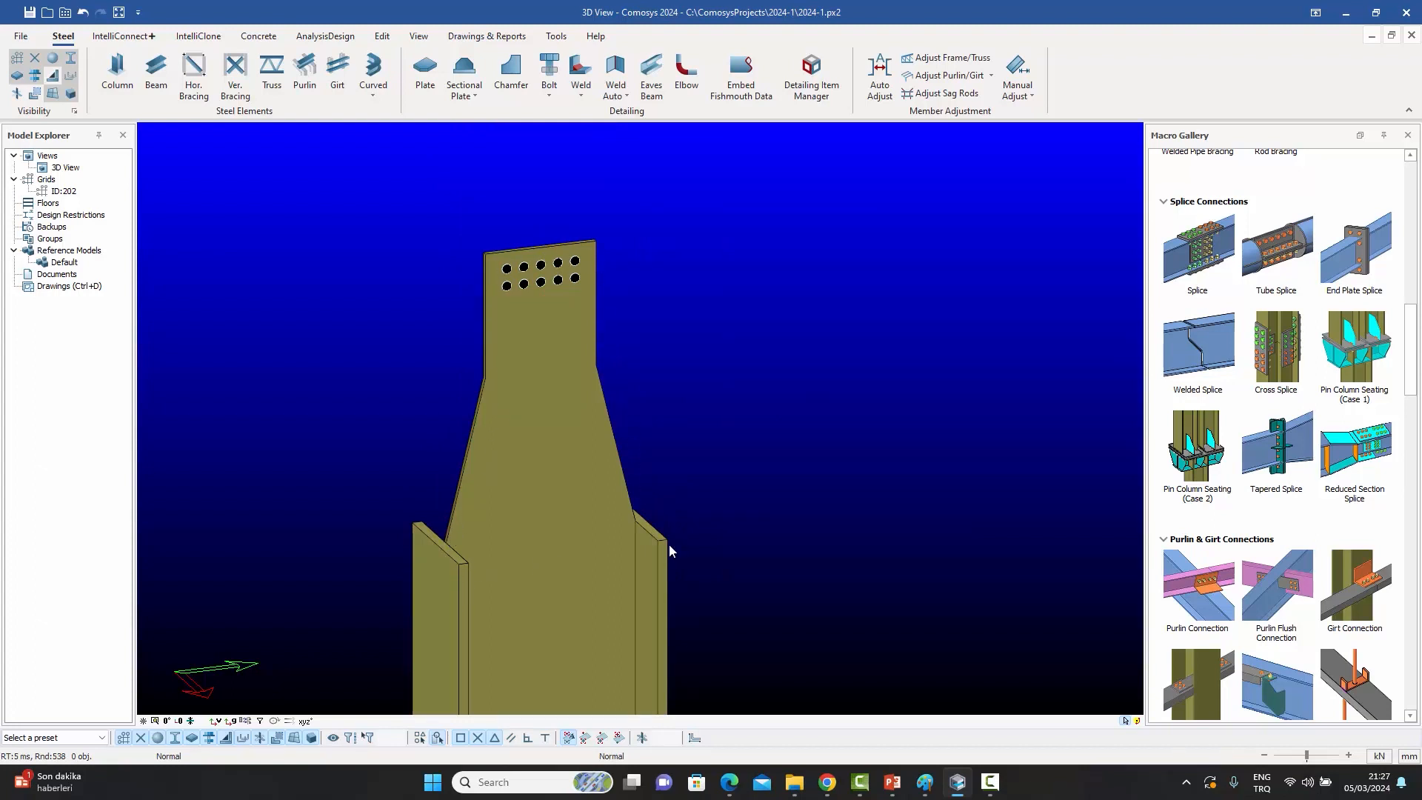
# - Show all elements again and examine the splice's flange replacement plates, stiffeners and bolts
pyautogui.rightClick(687, 313)
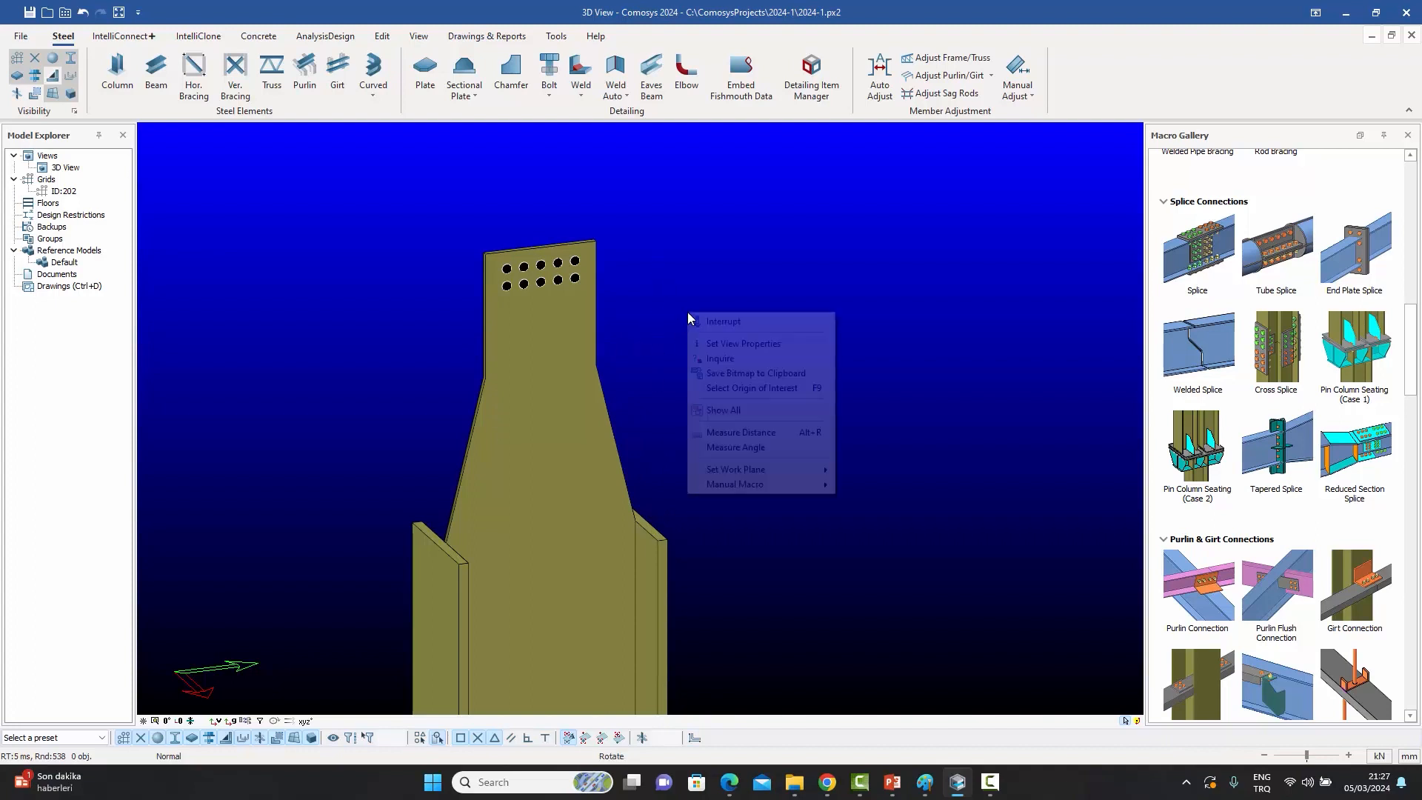
pyautogui.click(737, 411)
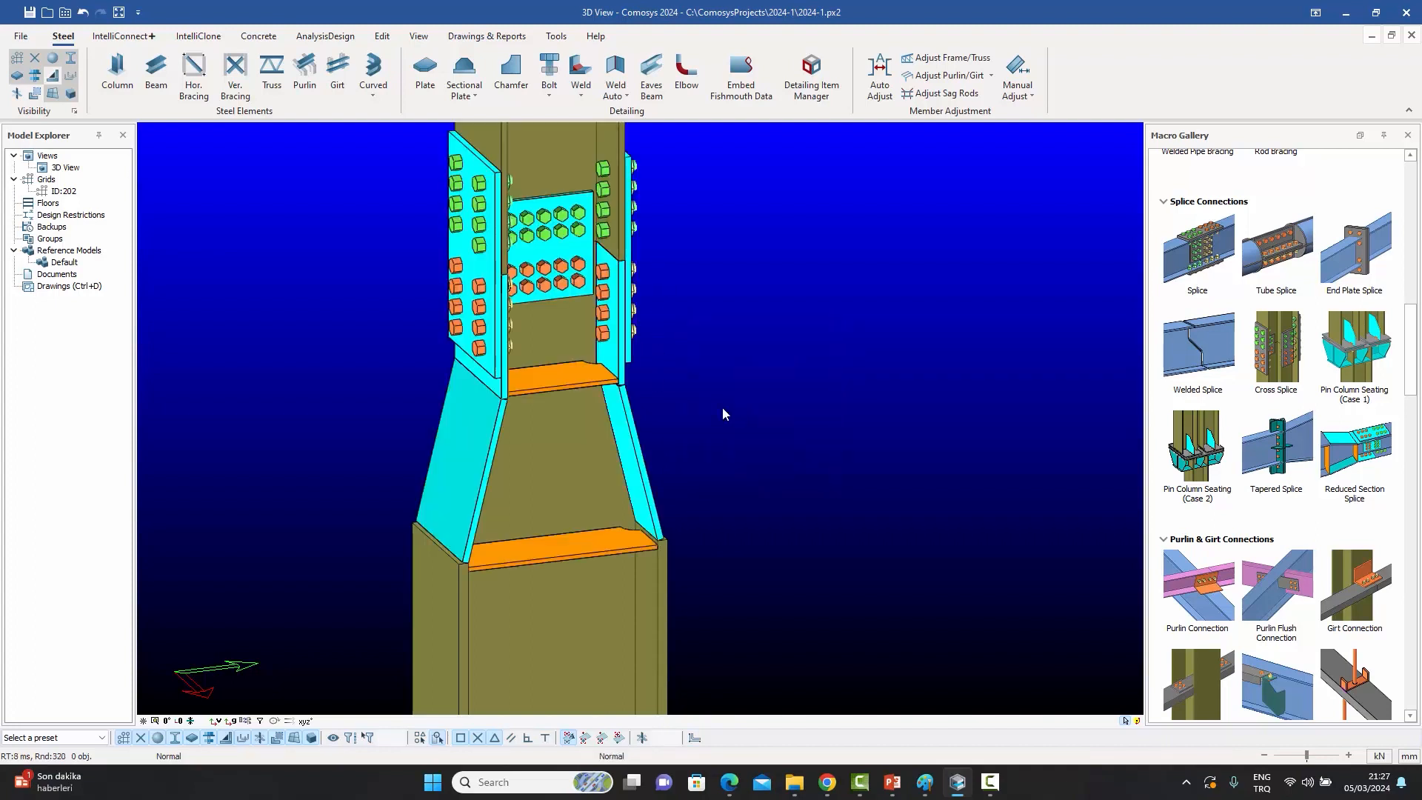
pyautogui.click(637, 465)
pyautogui.moveTo(702, 479); pyautogui.dragTo(601, 482, button='middle')
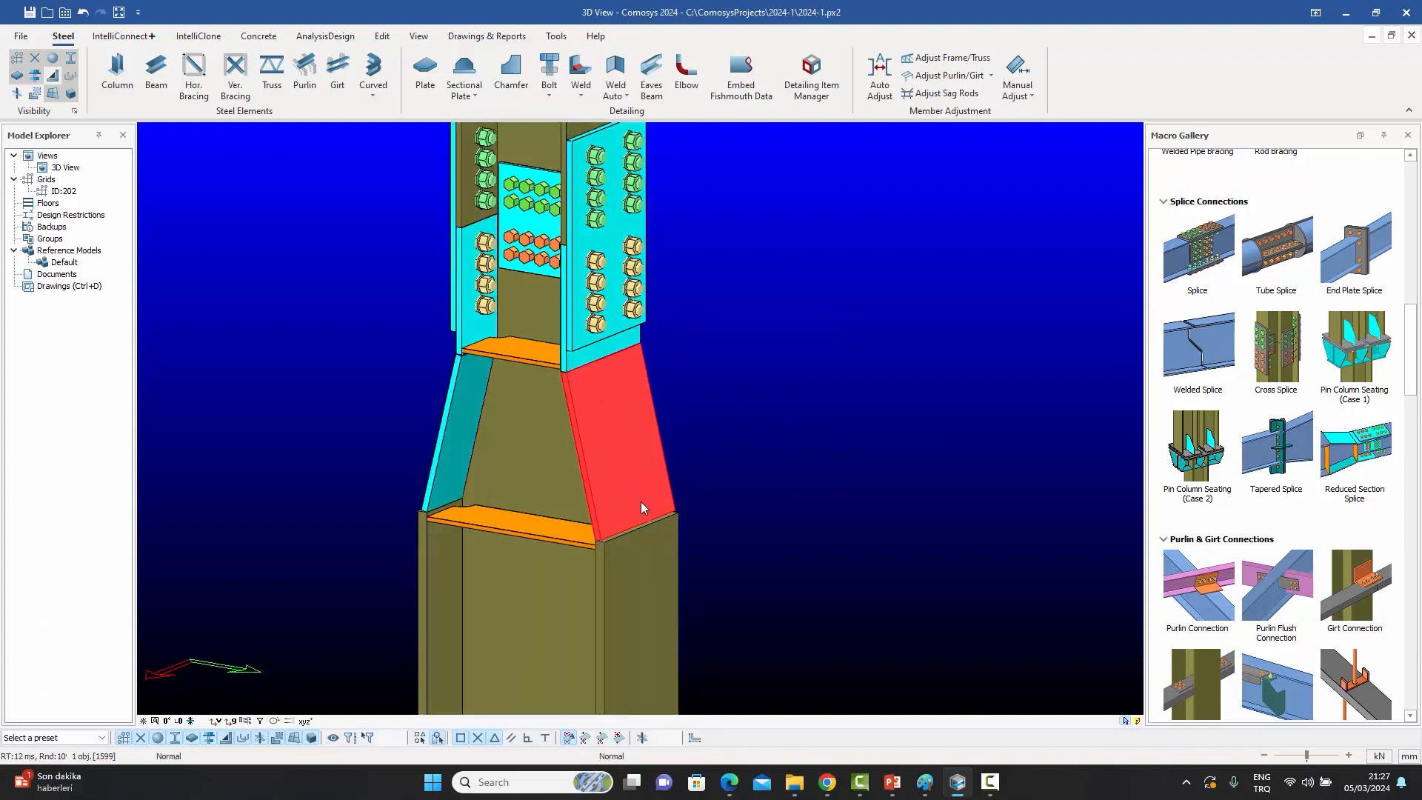
pyautogui.moveTo(614, 443)
pyautogui.mouseDown(button='middle')
pyautogui.moveTo(654, 440)
pyautogui.moveTo(618, 443)
pyautogui.moveTo(598, 420)
pyautogui.mouseUp(button='middle')
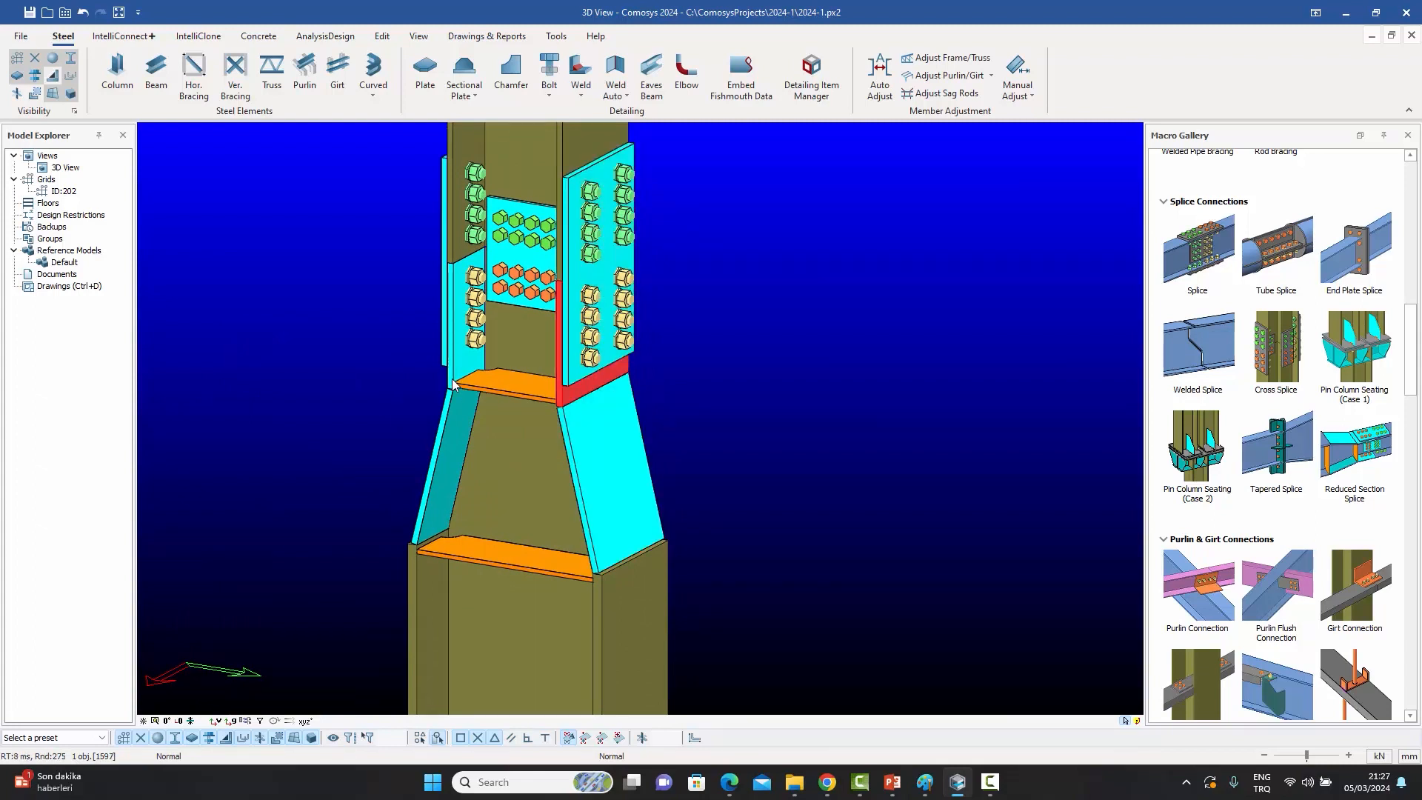
pyautogui.moveTo(577, 398); pyautogui.dragTo(597, 465, button='middle')
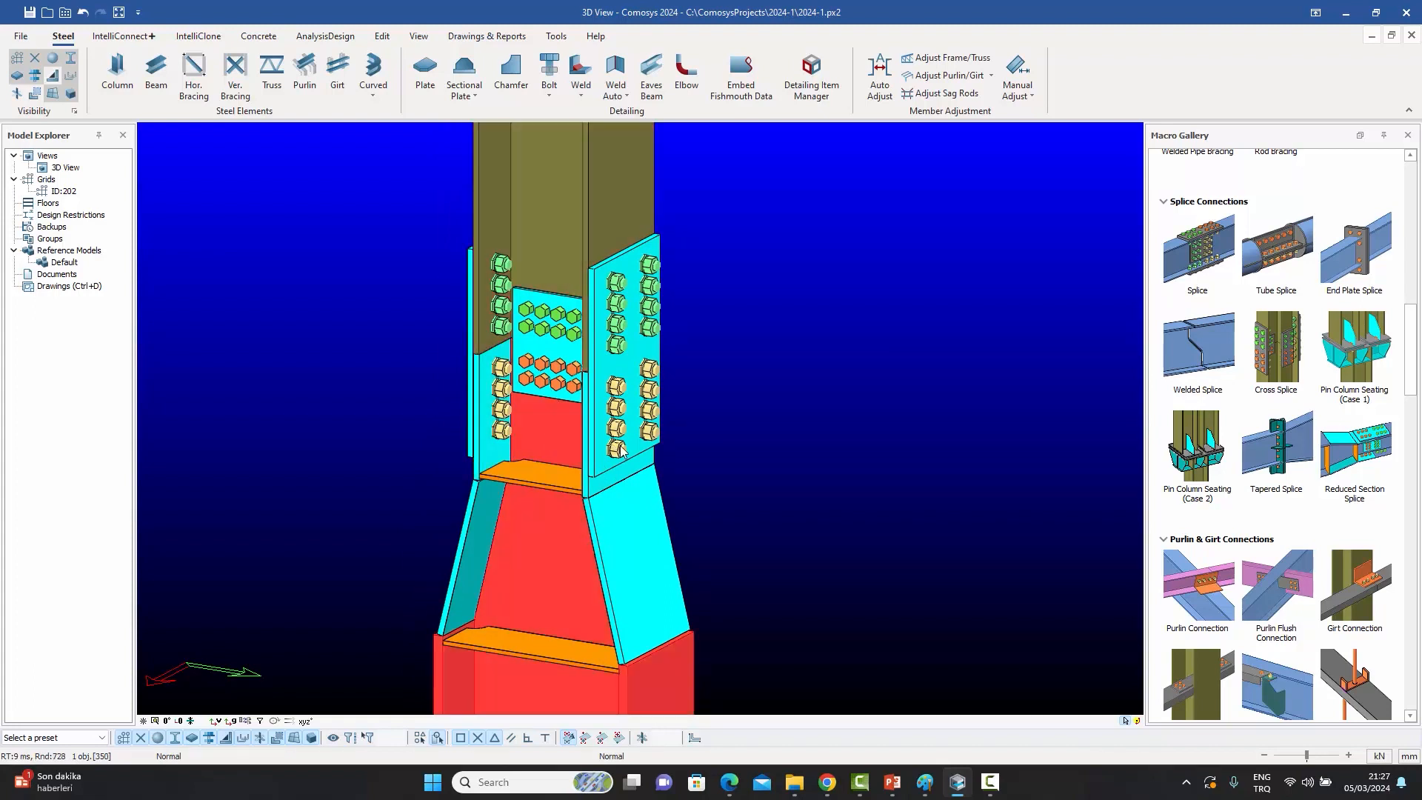
pyautogui.scroll(-2, 620, 450)
pyautogui.moveTo(695, 492); pyautogui.dragTo(672, 438, button='middle')
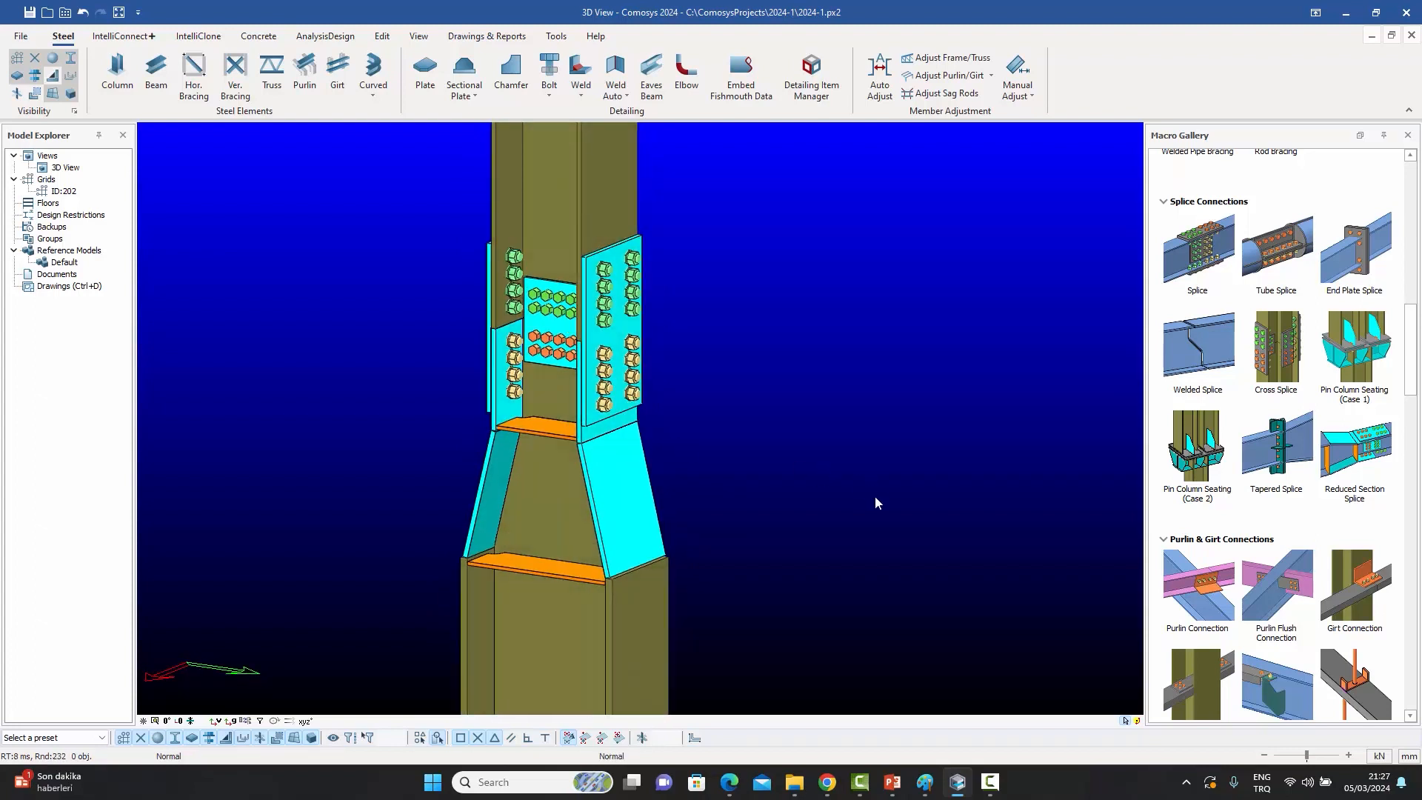
# - Open the default properties of the Reduced Section Splice macro and review its bolt, plate and general settings
pyautogui.doubleClick(1365, 459)
pyautogui.moveTo(122, 16); pyautogui.dragTo(701, 84)
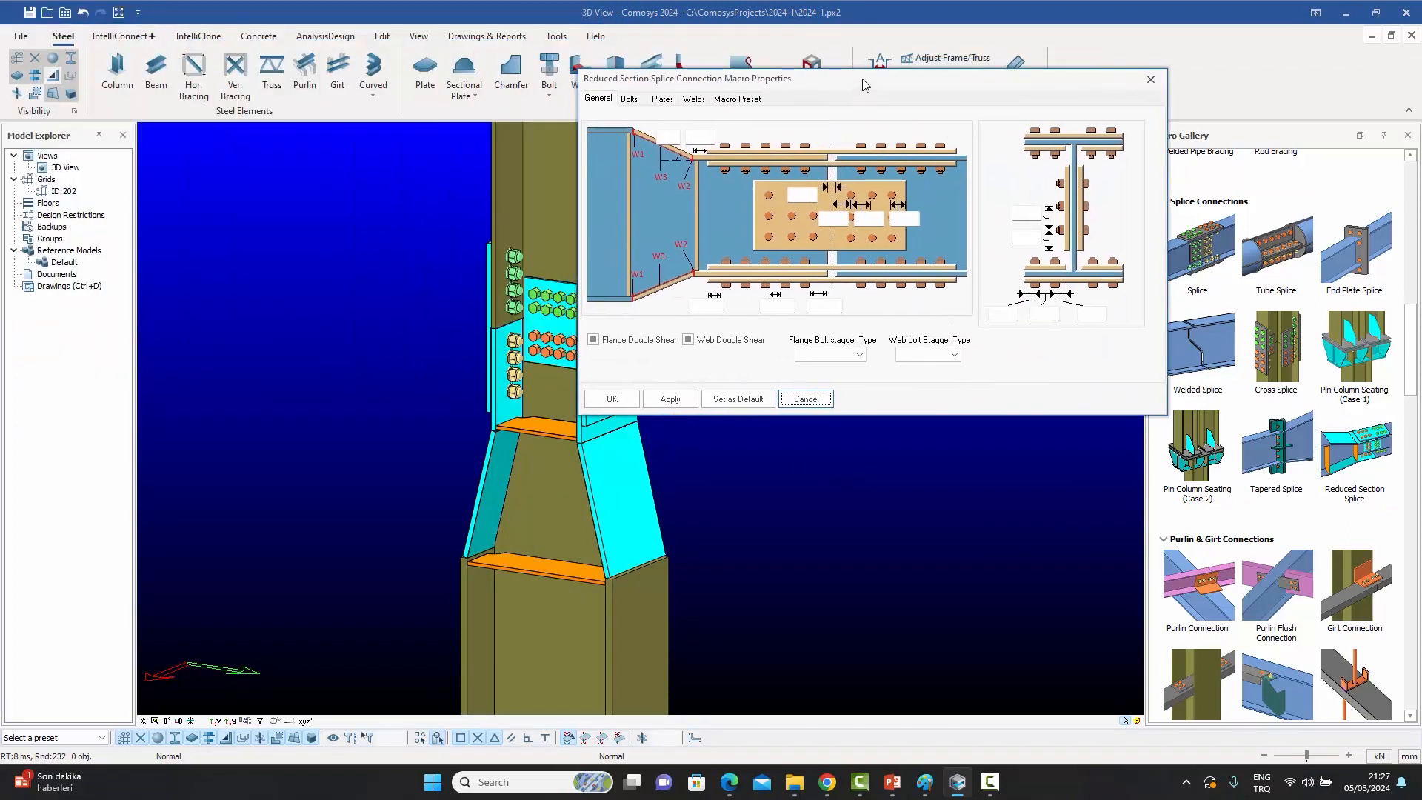
pyautogui.moveTo(862, 85); pyautogui.dragTo(987, 87)
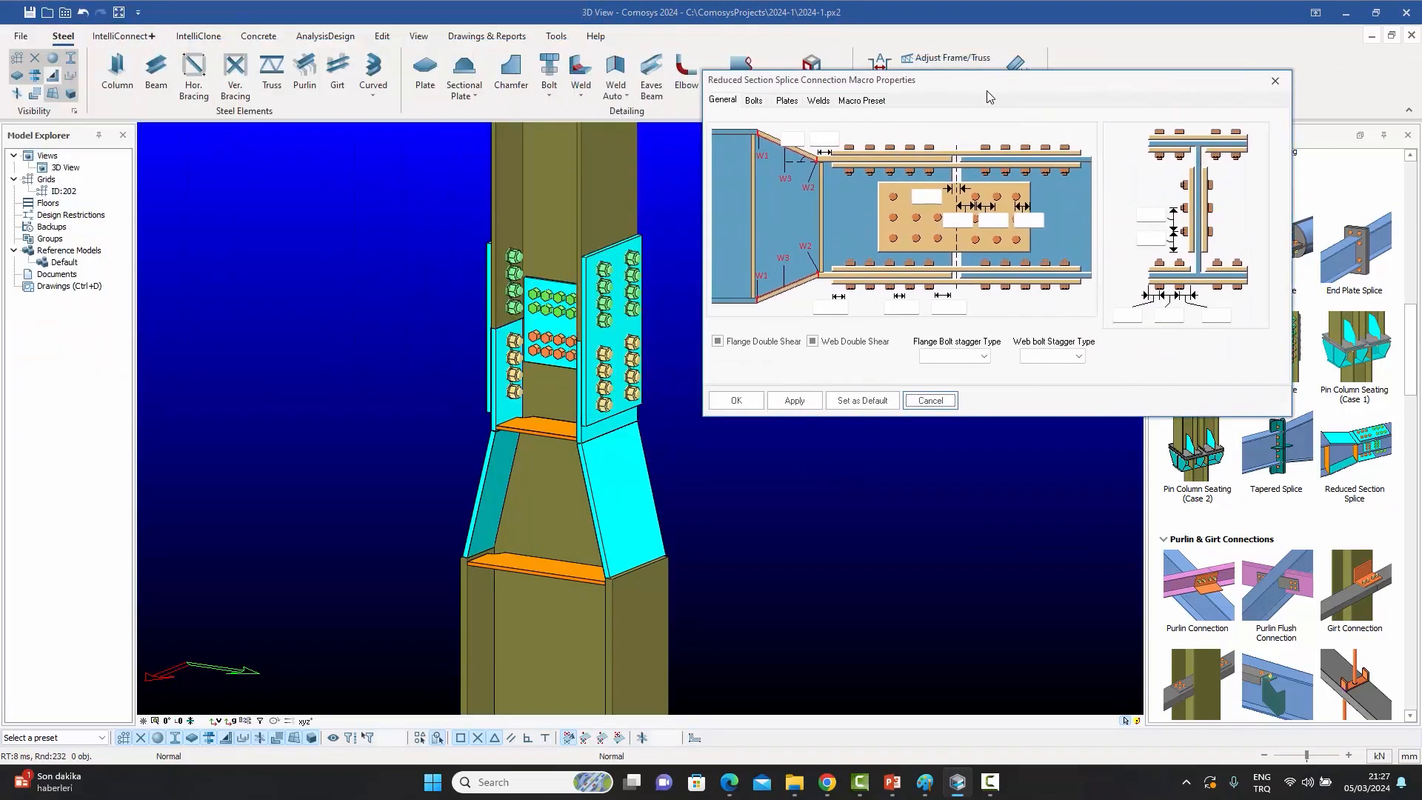
pyautogui.click(752, 101)
pyautogui.click(790, 102)
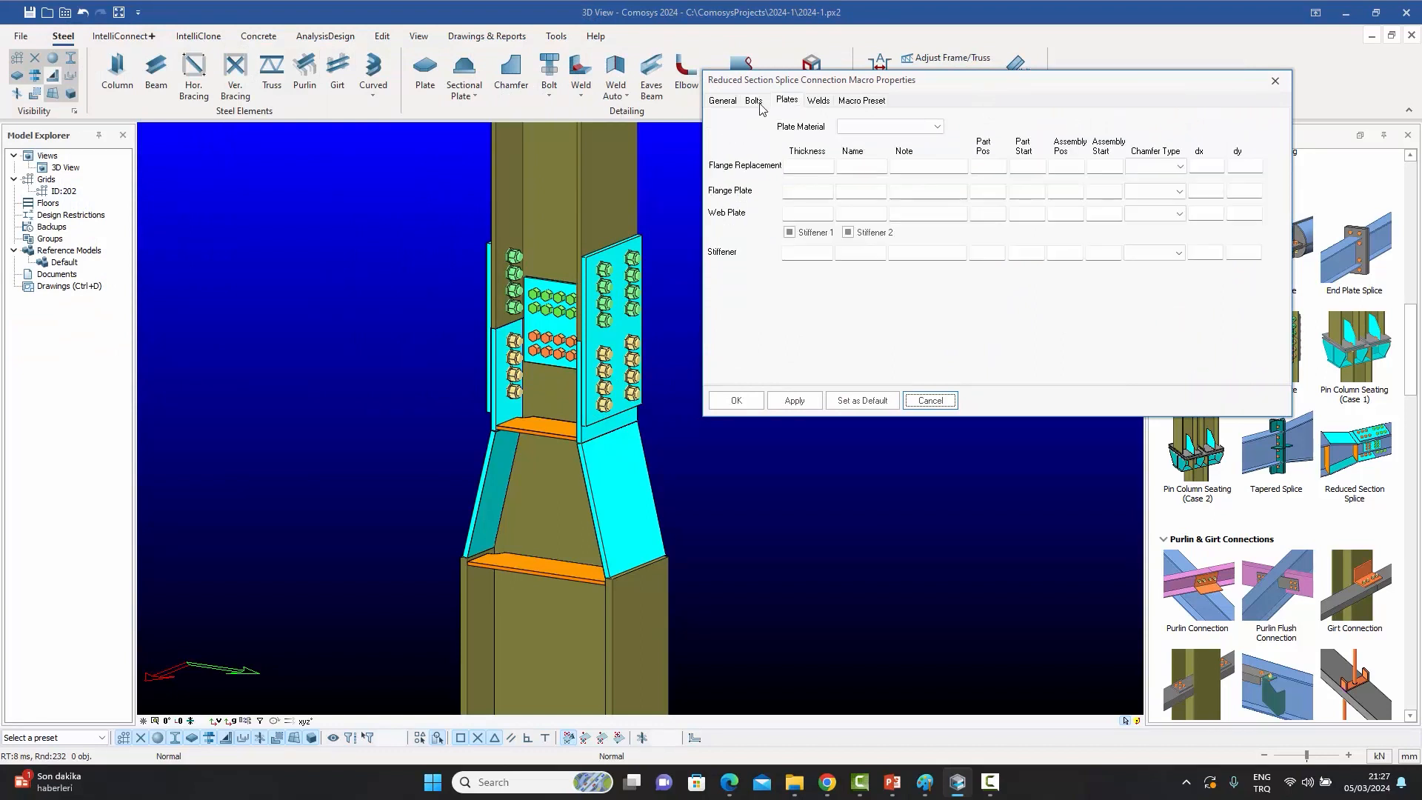
pyautogui.click(723, 102)
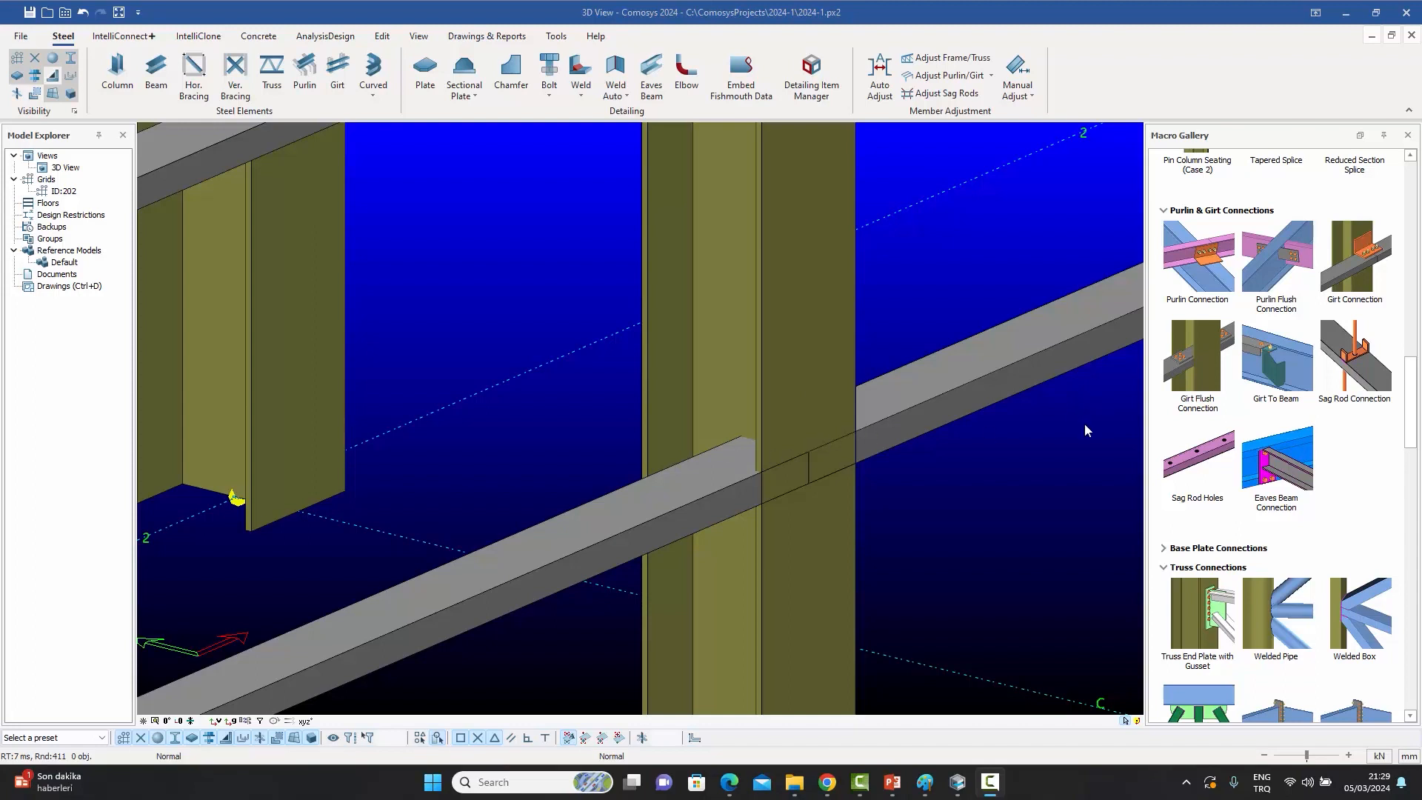
# - Apply the Girt Flush Connection to the column and the two girts meeting at it
pyautogui.click(1194, 386)
pyautogui.click(801, 331)
pyautogui.click(661, 529)
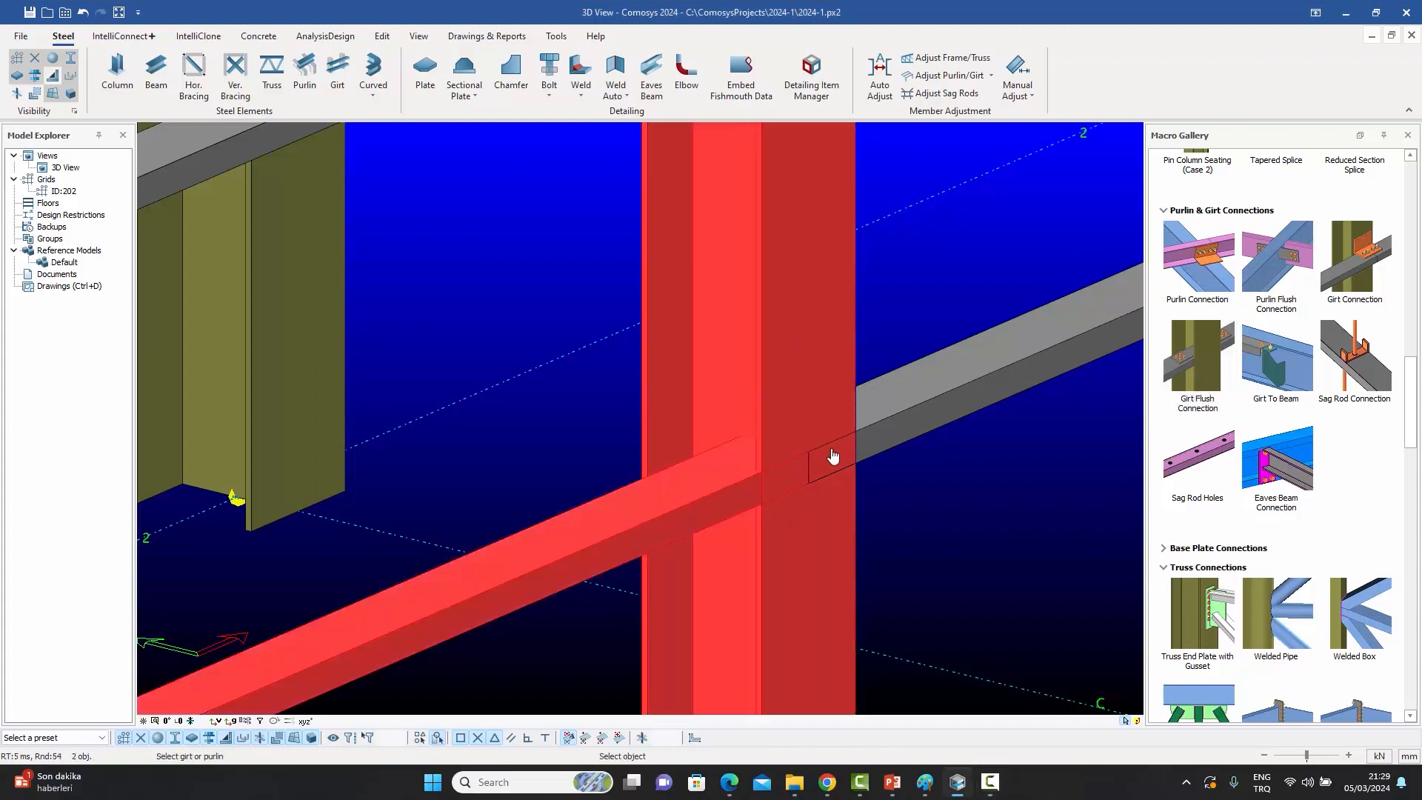
pyautogui.click(931, 407)
pyautogui.press('Escape')
pyautogui.click(711, 466)
pyautogui.moveTo(717, 475); pyautogui.dragTo(789, 492, button='middle')
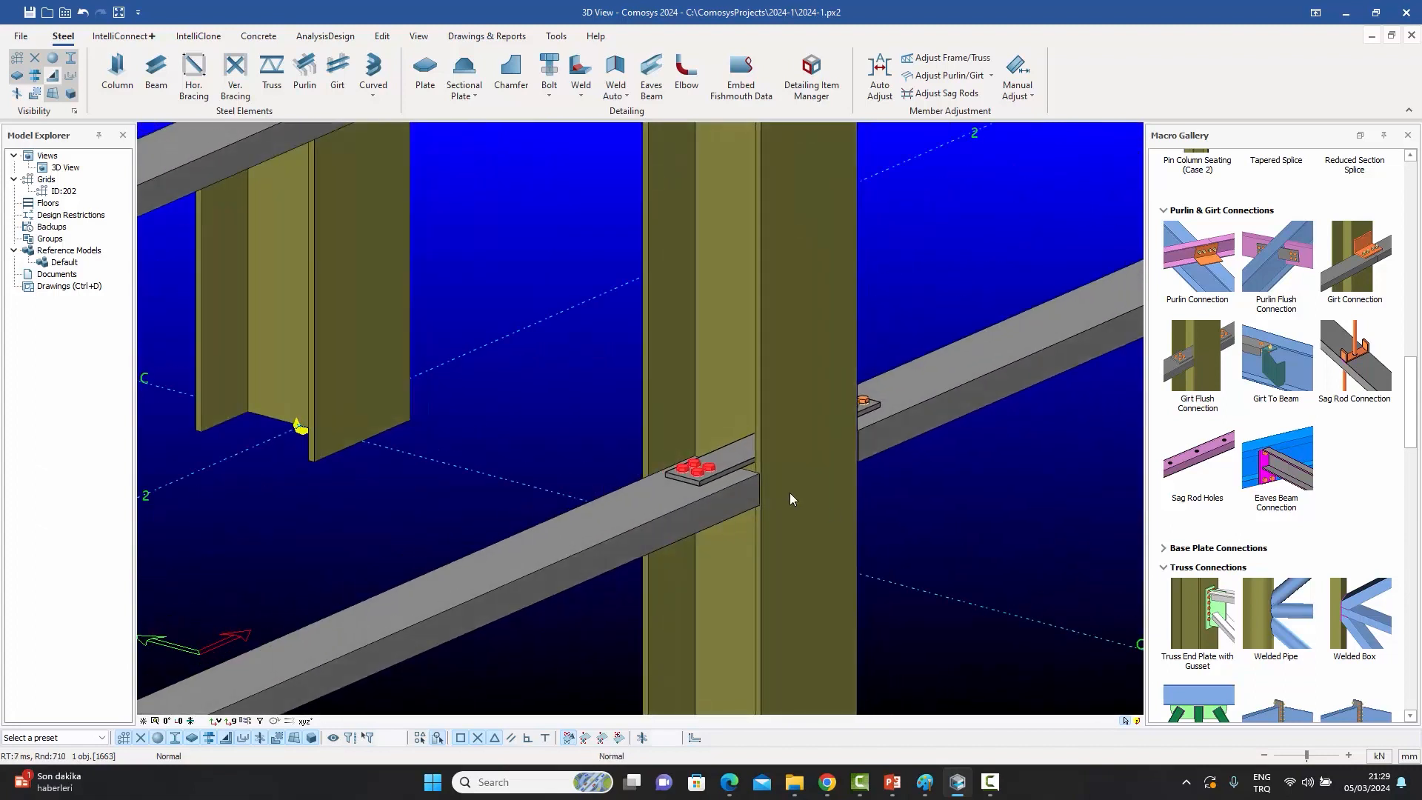
# - Examine the girt flush connection's bolts, plate and cut girt end at the column
pyautogui.rightClick(704, 472)
pyautogui.click(683, 491)
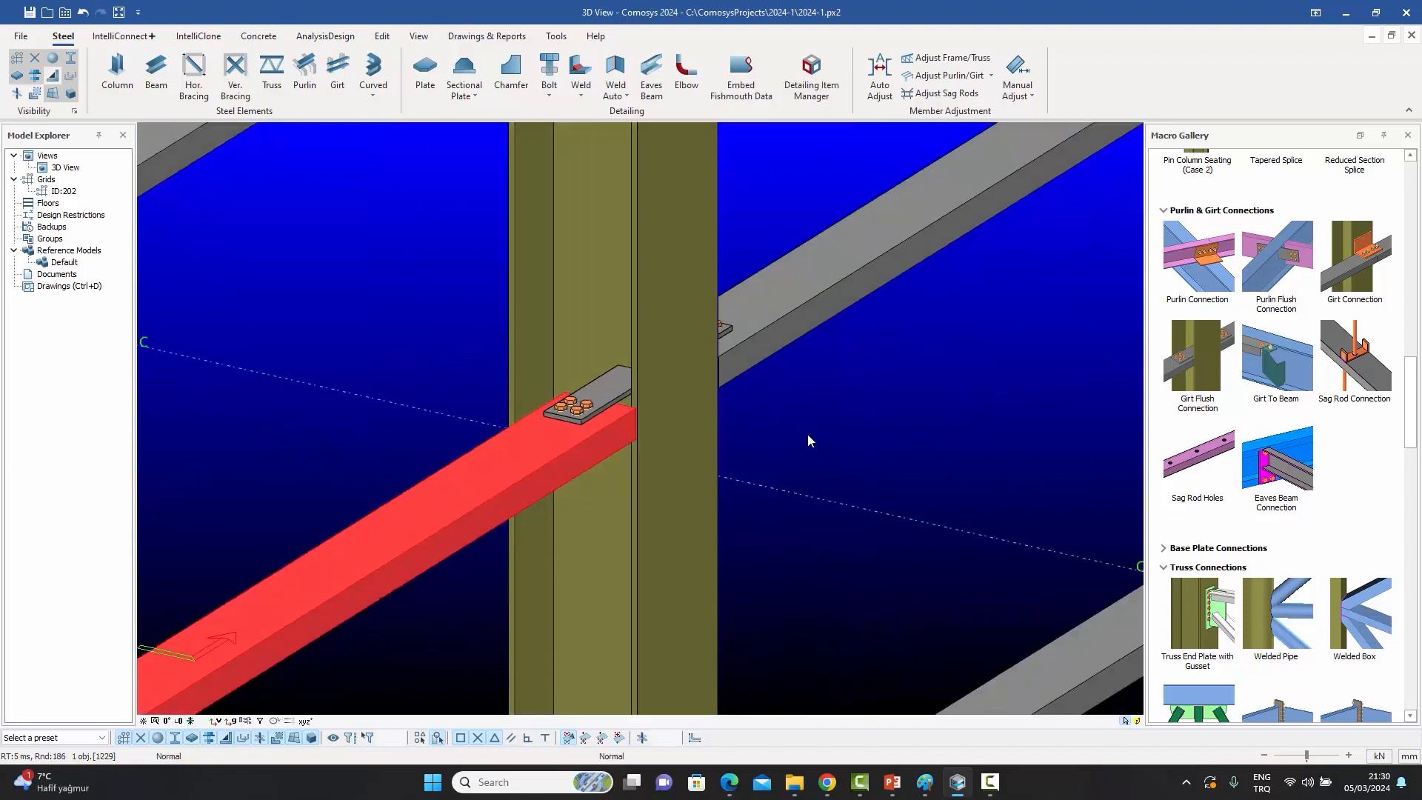
pyautogui.press('Escape')
pyautogui.moveTo(818, 429); pyautogui.dragTo(896, 464, button='middle')
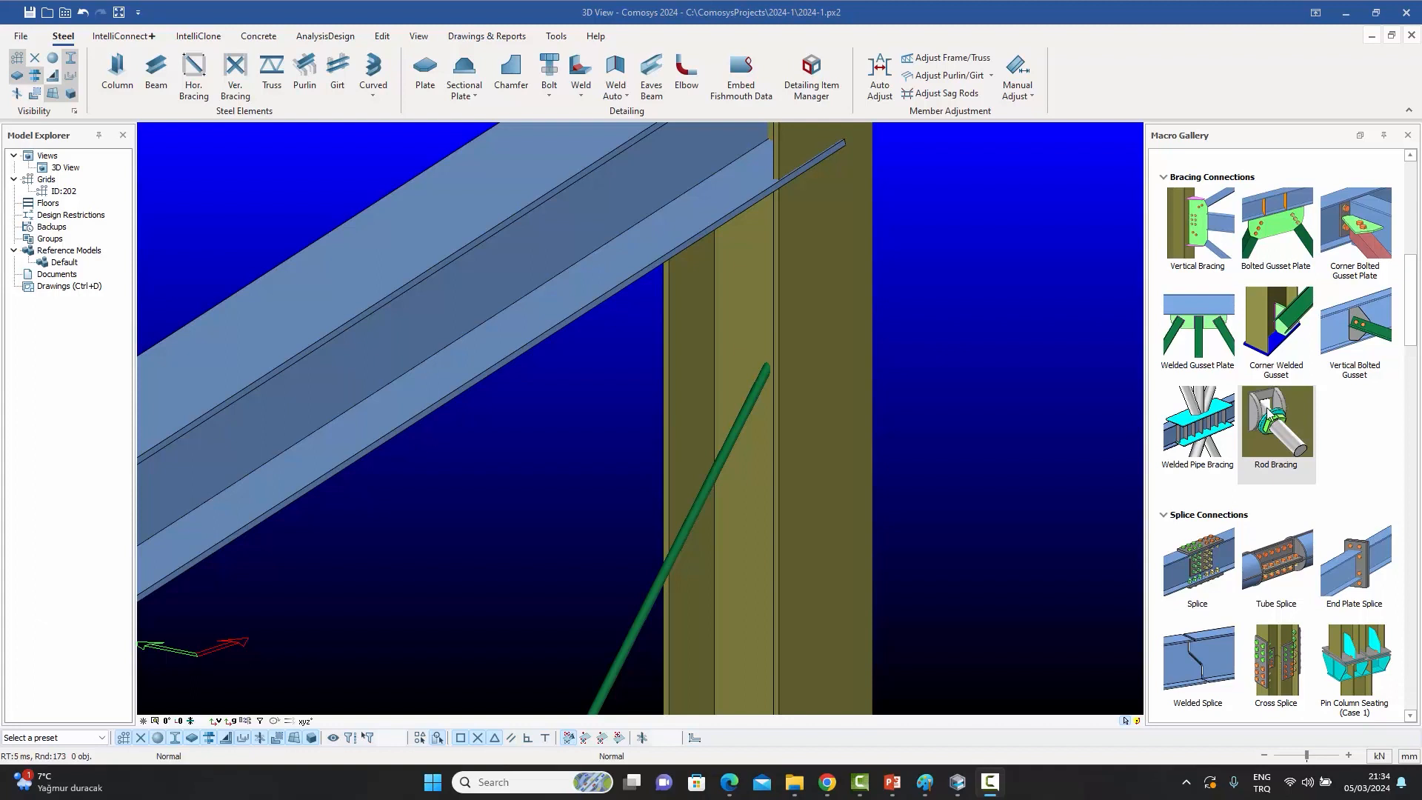
# - Apply the Rod Bracing connection macro to the column and the green bracing rod meeting it
pyautogui.click(801, 468)
pyautogui.click(708, 488)
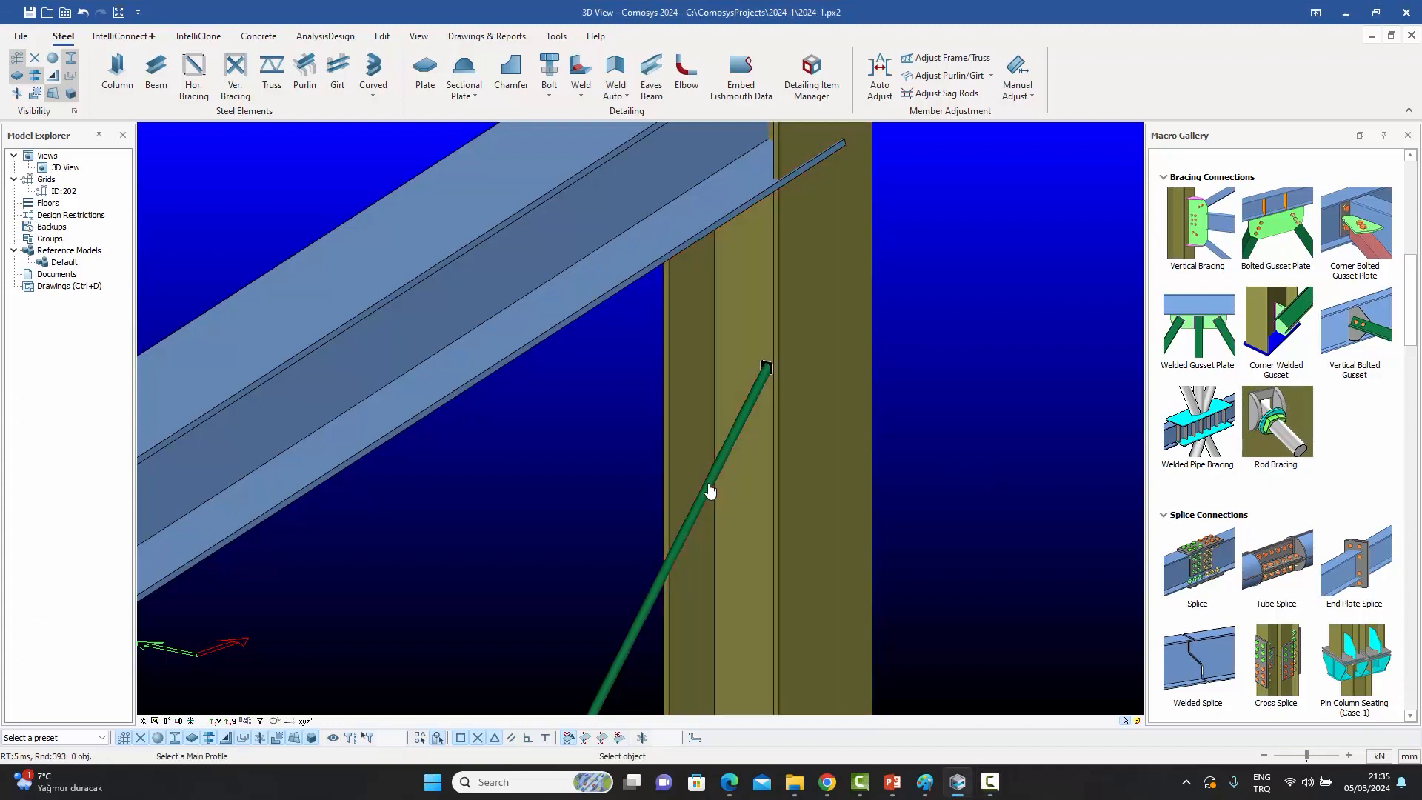
pyautogui.press('Escape')
pyautogui.click(770, 366)
pyautogui.moveTo(767, 372); pyautogui.dragTo(593, 380, button='middle')
pyautogui.moveTo(922, 412); pyautogui.dragTo(901, 411, button='middle')
pyautogui.press('Escape')
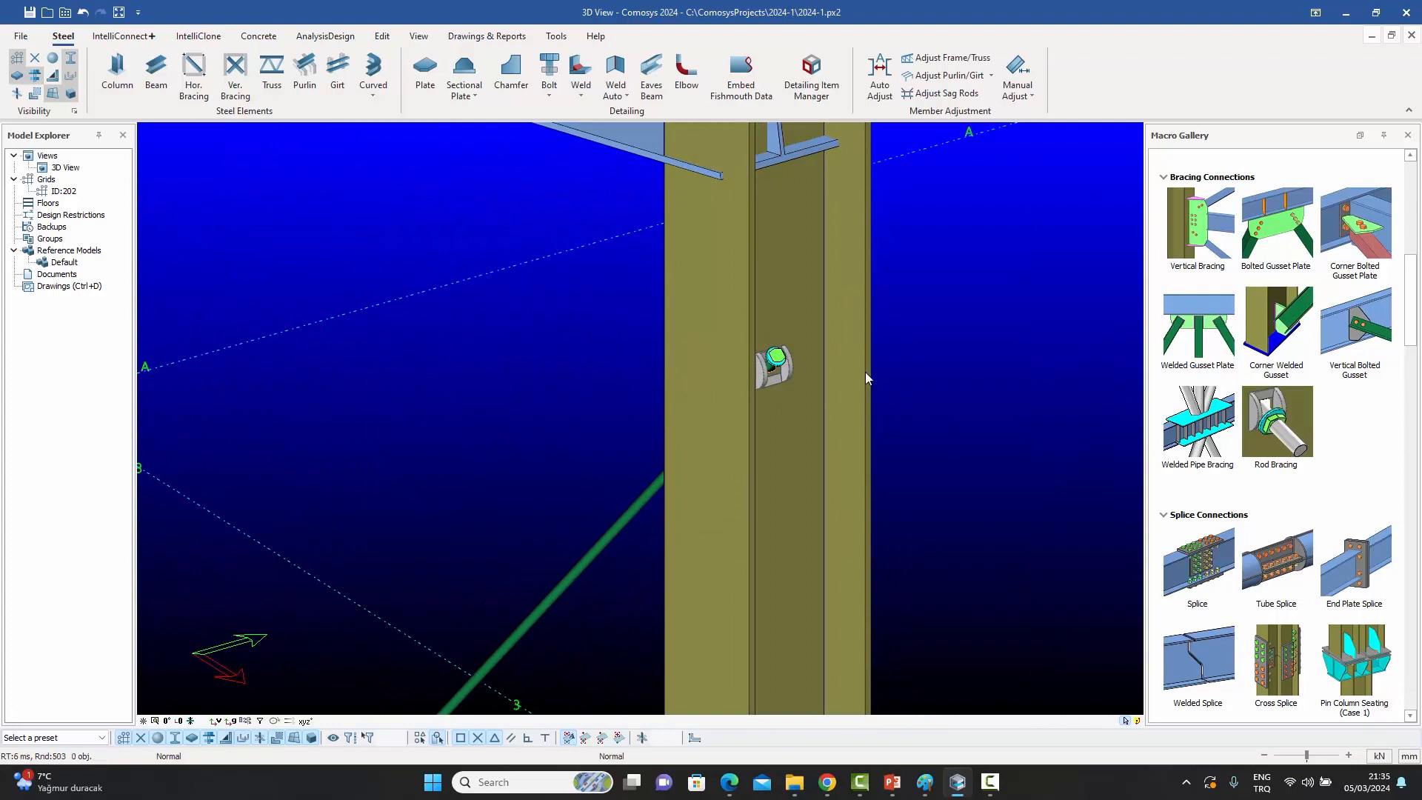
# - Load the D20 macro preset into the rod bracing connection at the column and apply it
pyautogui.scroll(3, 832, 375)
pyautogui.click(709, 394)
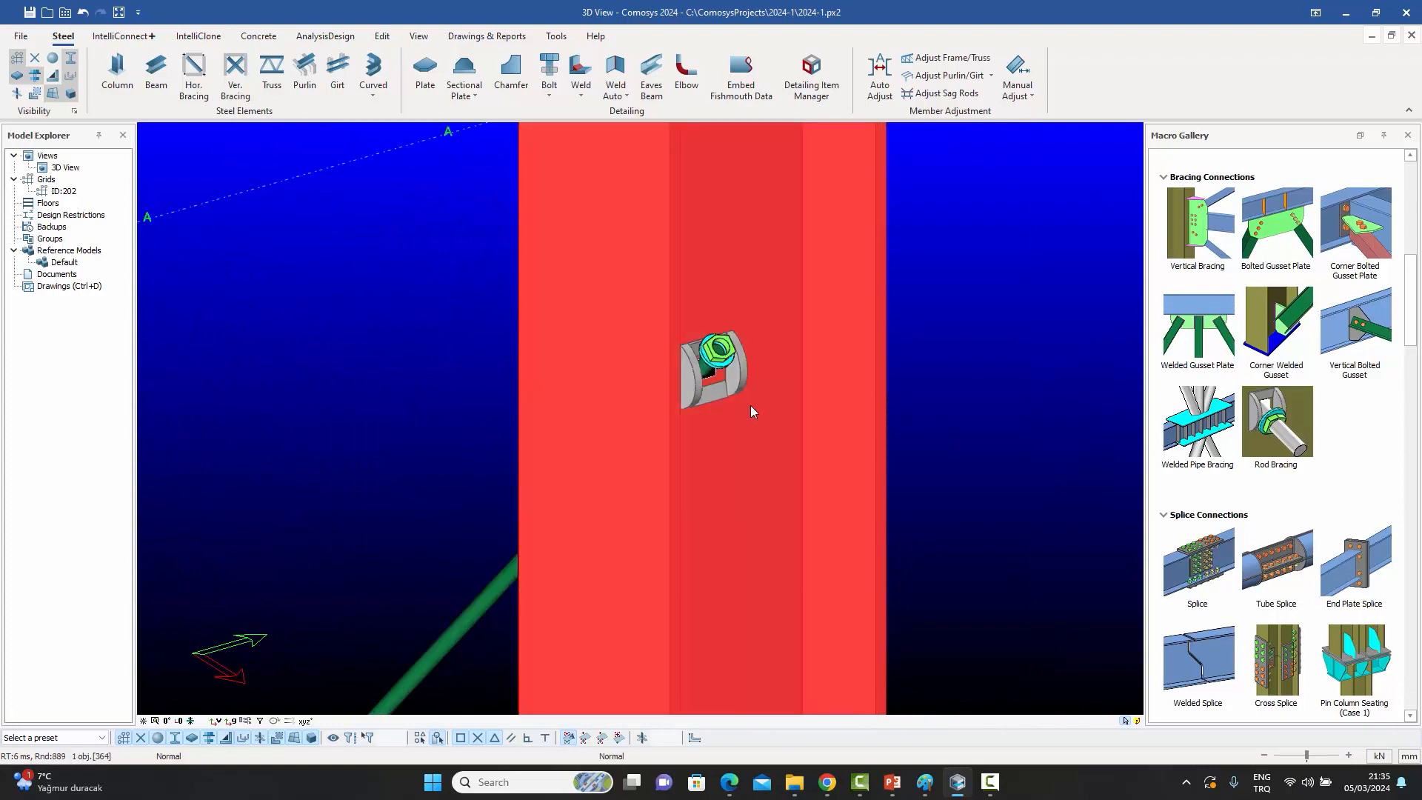
pyautogui.scroll(2, 743, 368)
pyautogui.click(749, 366)
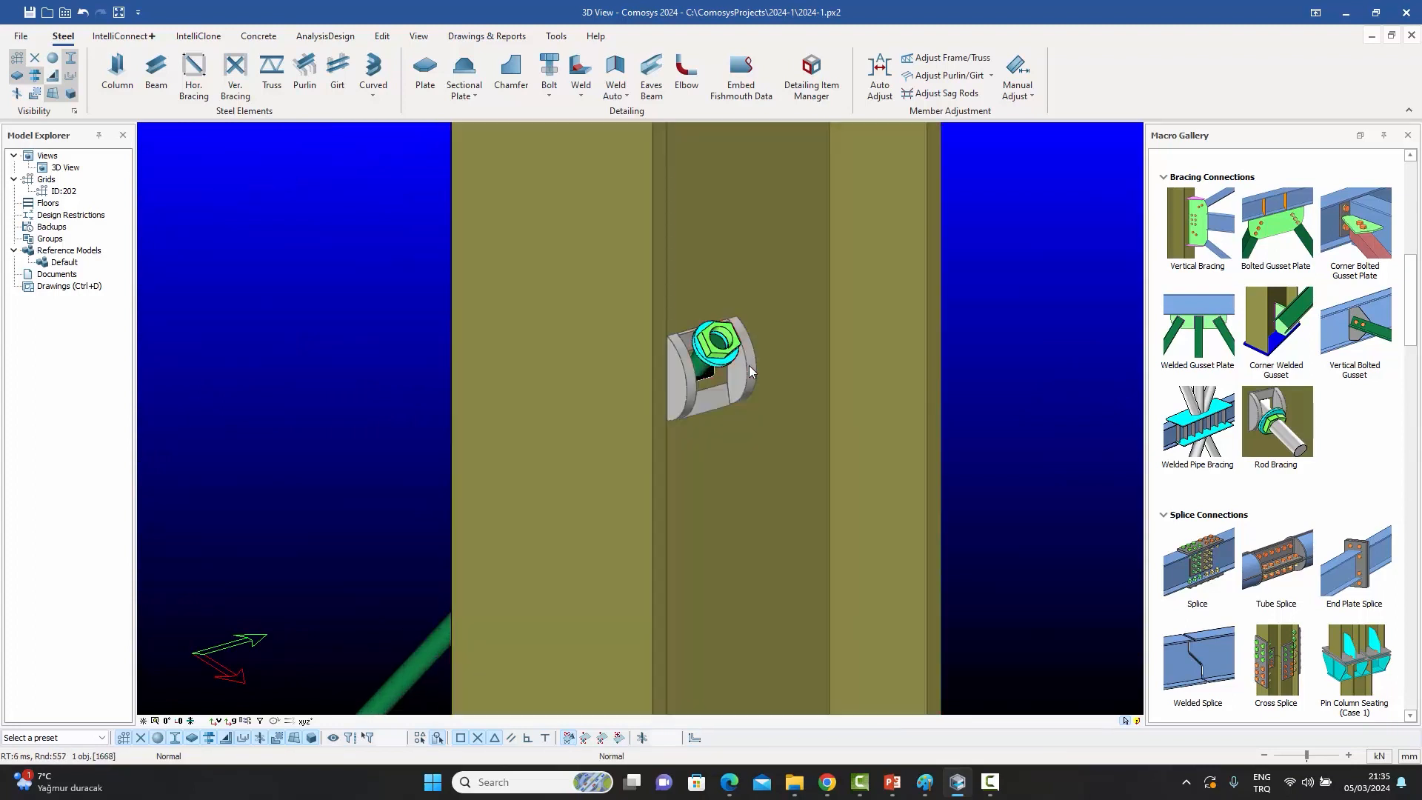
pyautogui.doubleClick(748, 366)
pyautogui.click(132, 74)
pyautogui.click(112, 86)
pyautogui.click(177, 73)
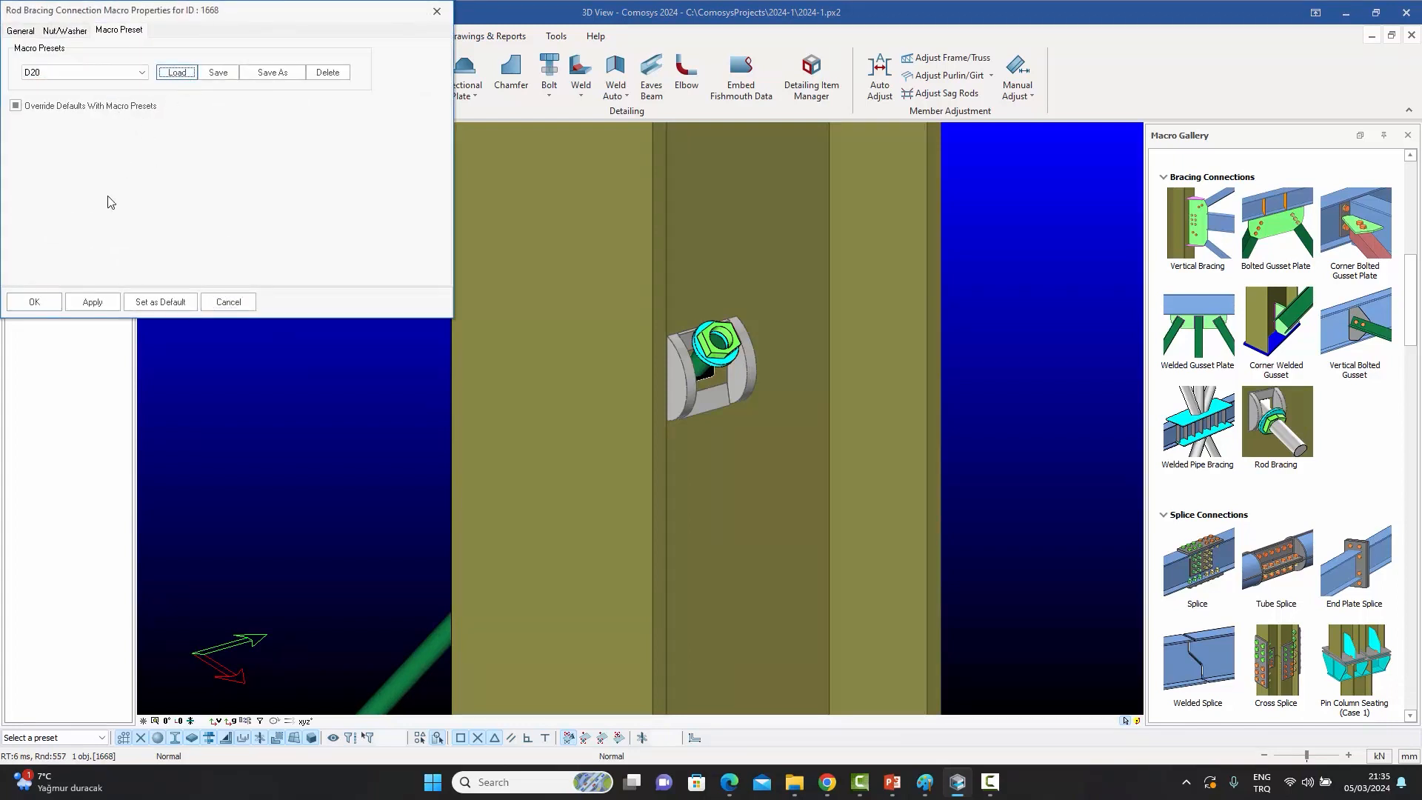
pyautogui.click(93, 302)
pyautogui.click(34, 301)
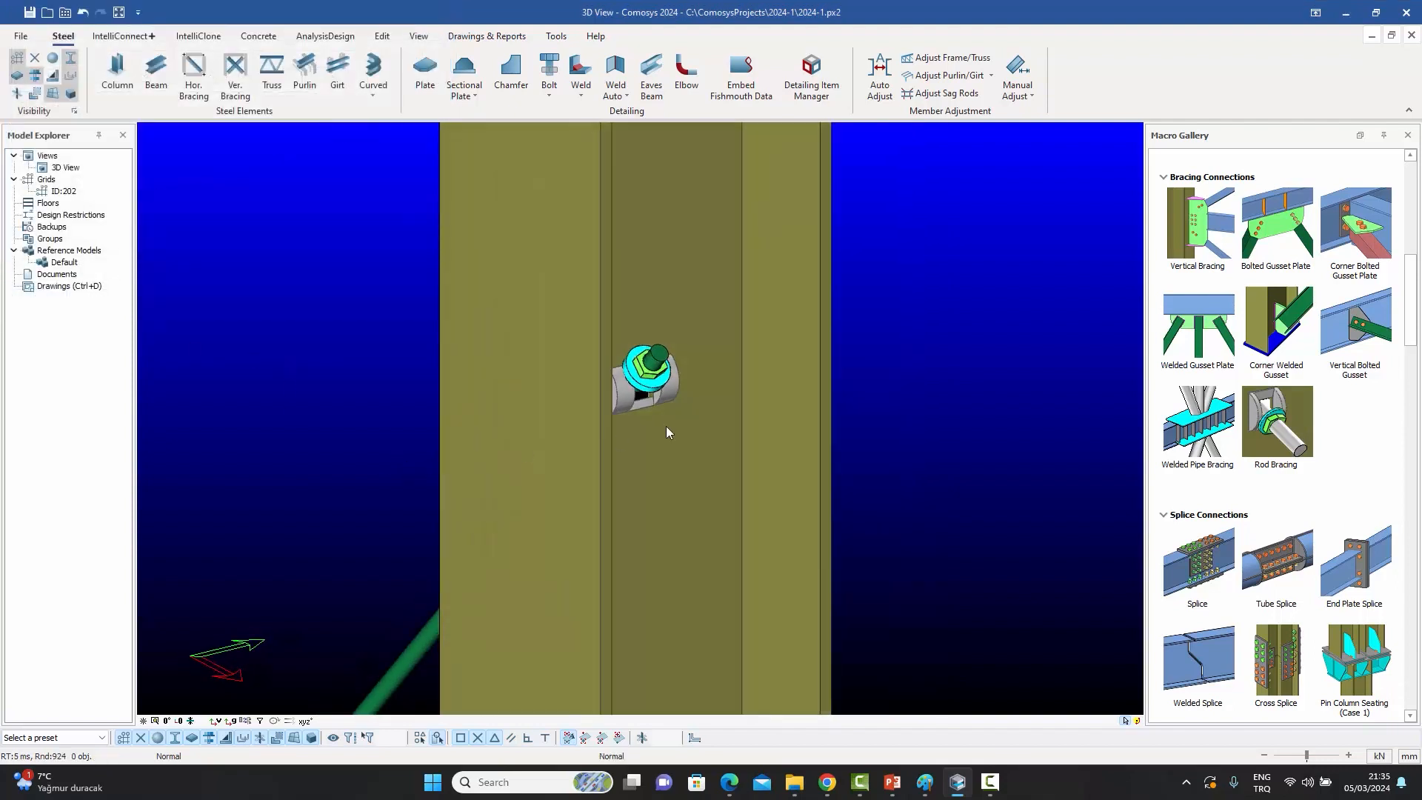
# - Review the rod bracing connection's washer, nut and general settings, including the available hillside washer types
pyautogui.scroll(3, 665, 425)
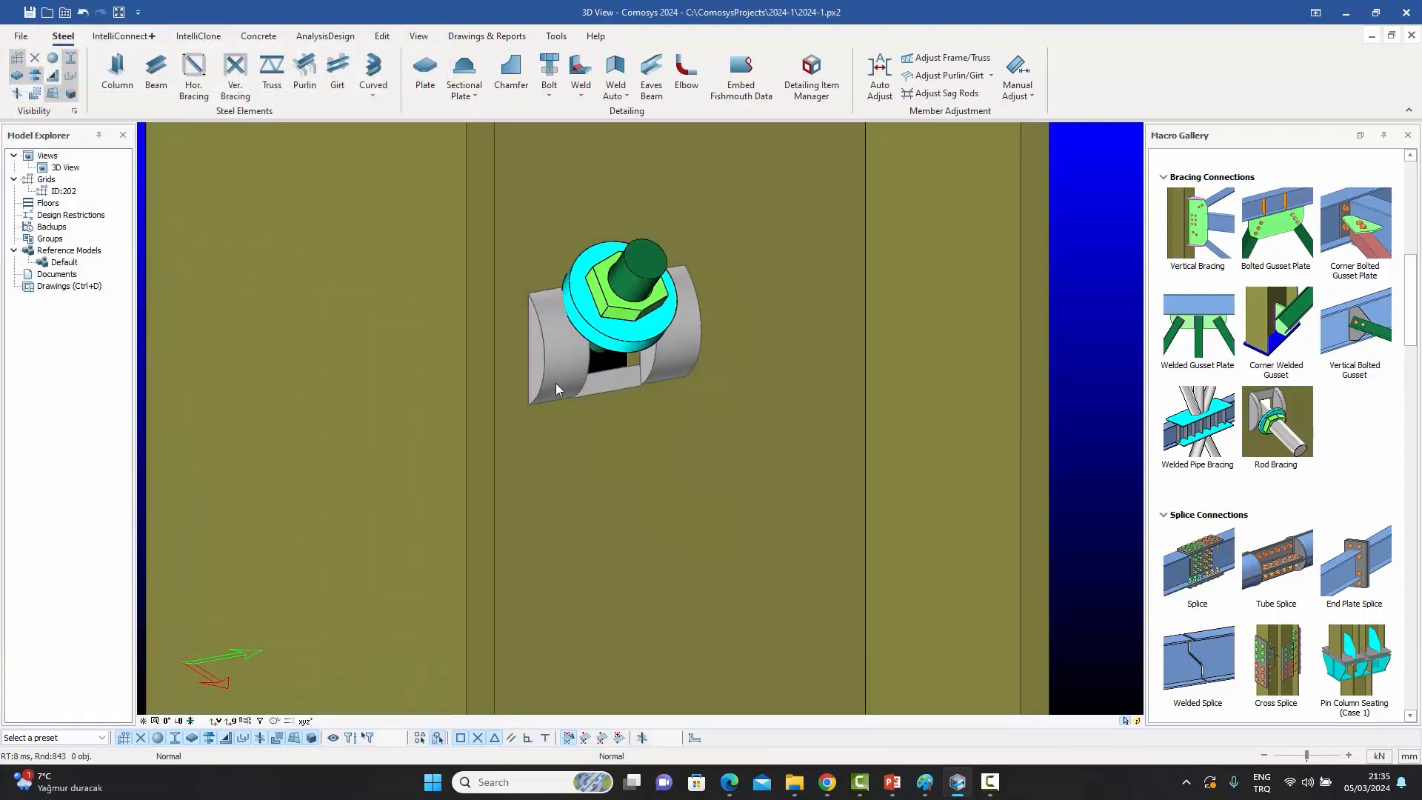
pyautogui.click(556, 386)
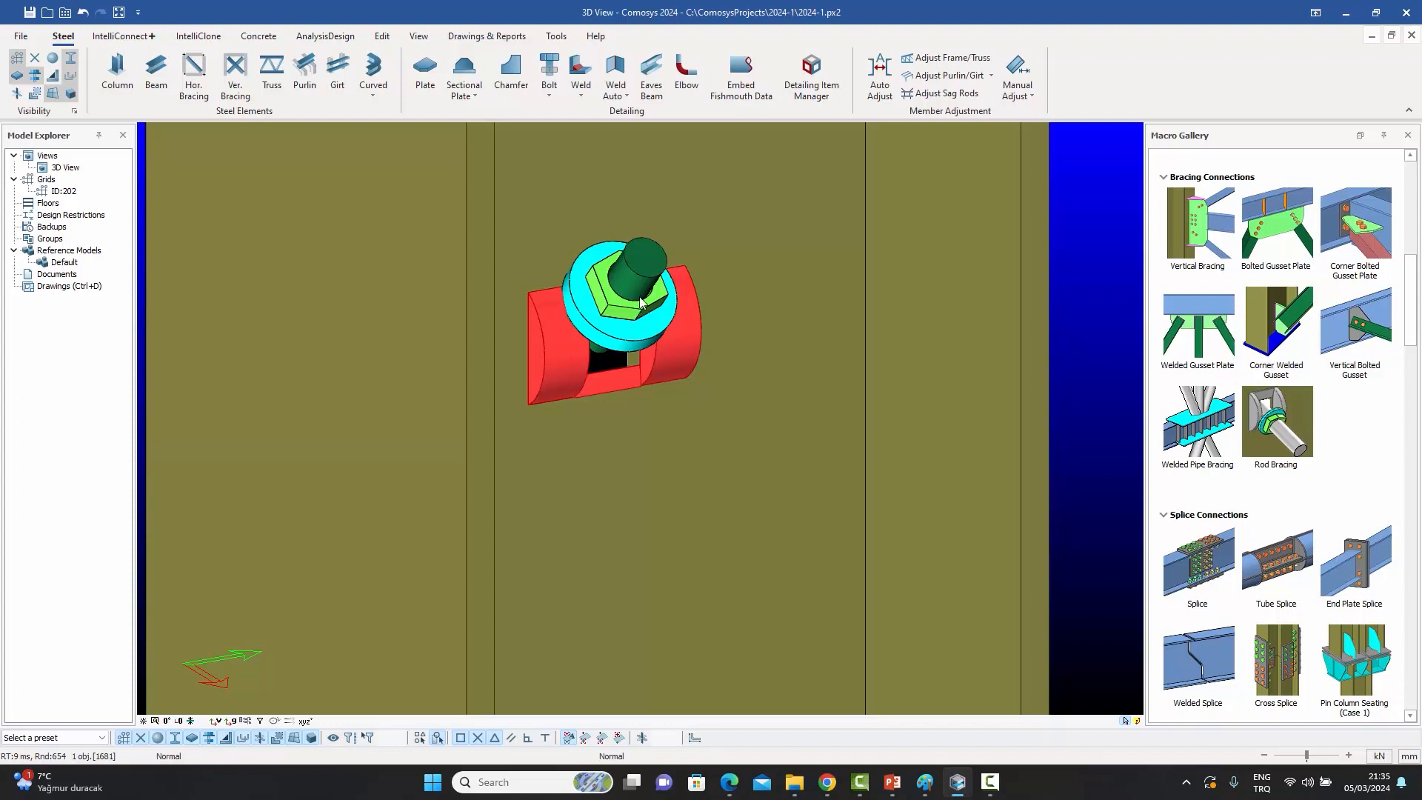
pyautogui.doubleClick(635, 337)
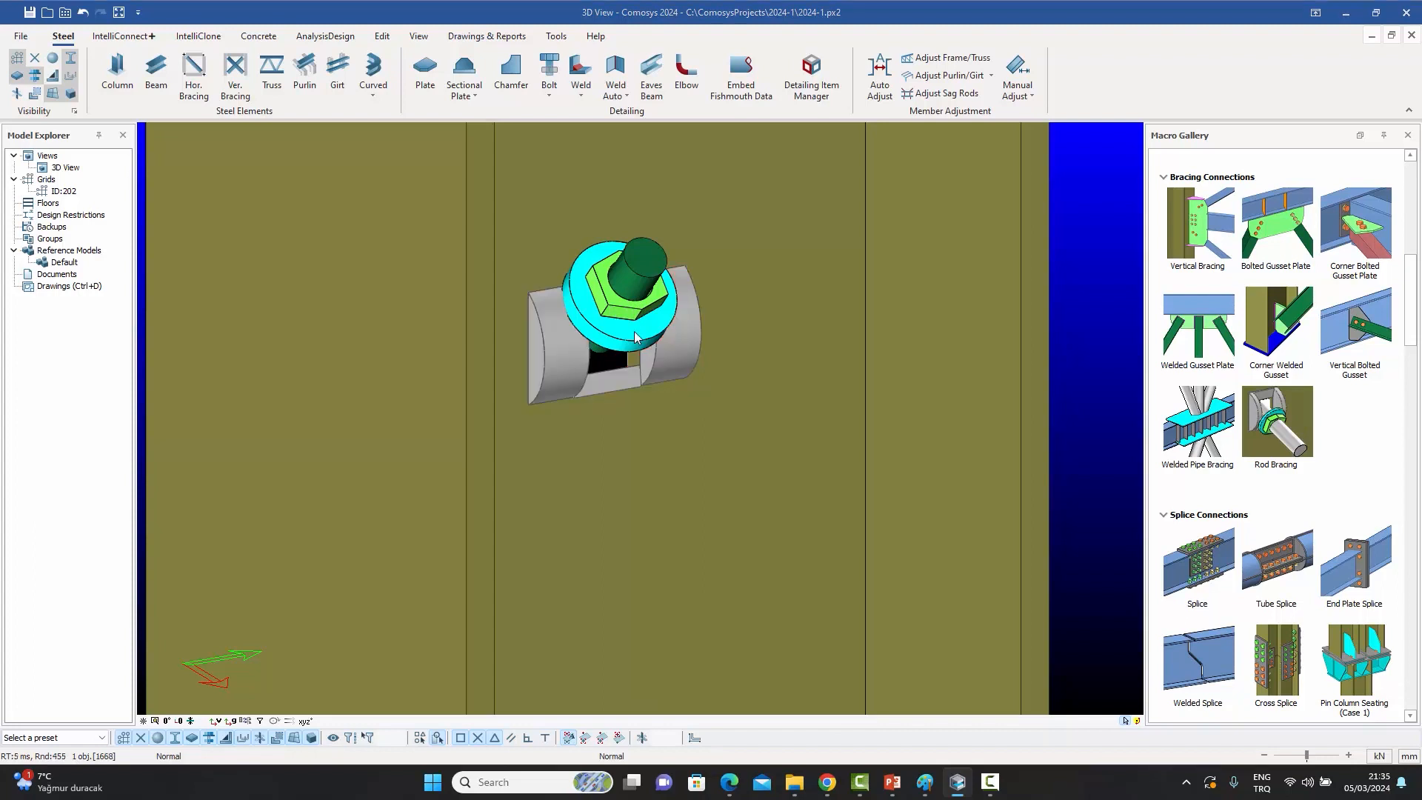
pyautogui.click(71, 32)
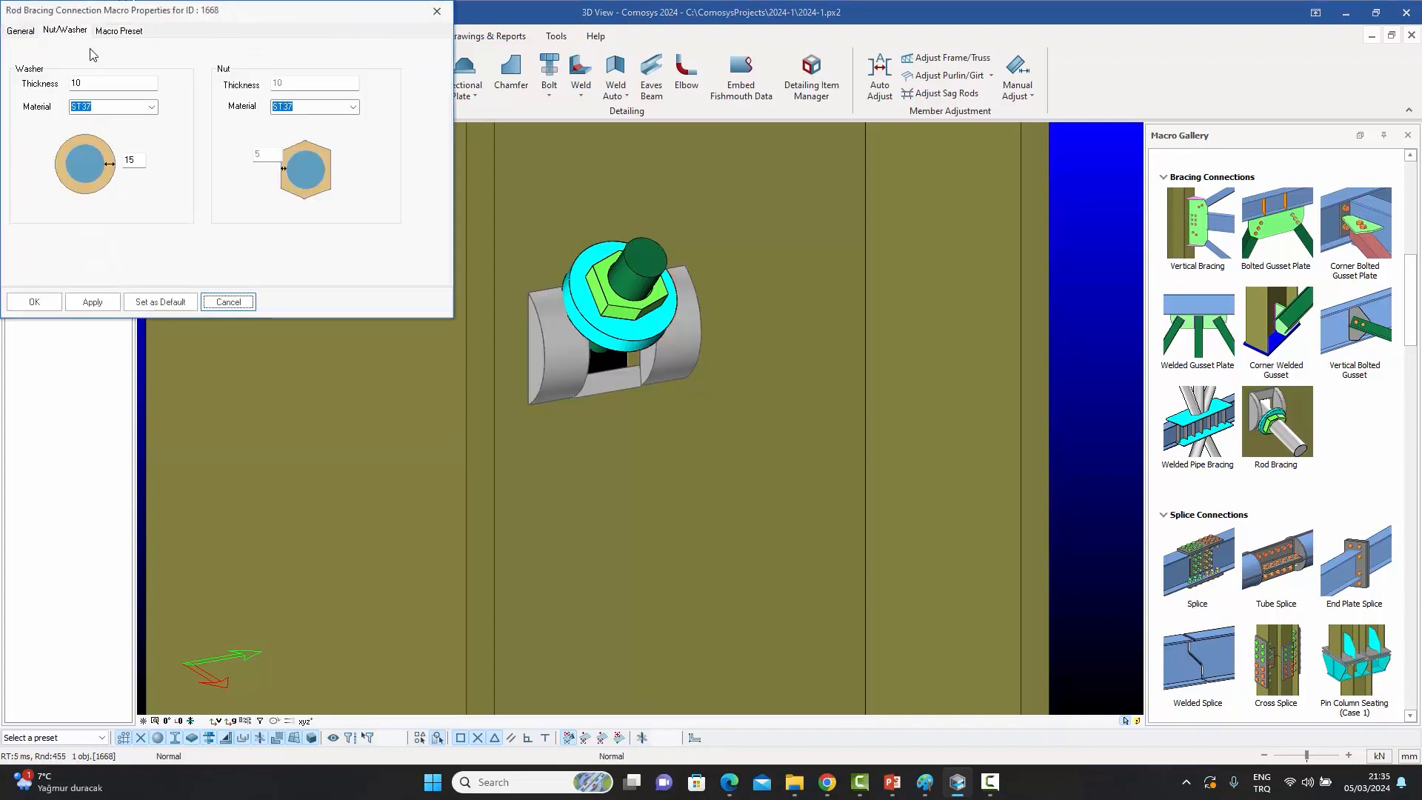
pyautogui.click(22, 30)
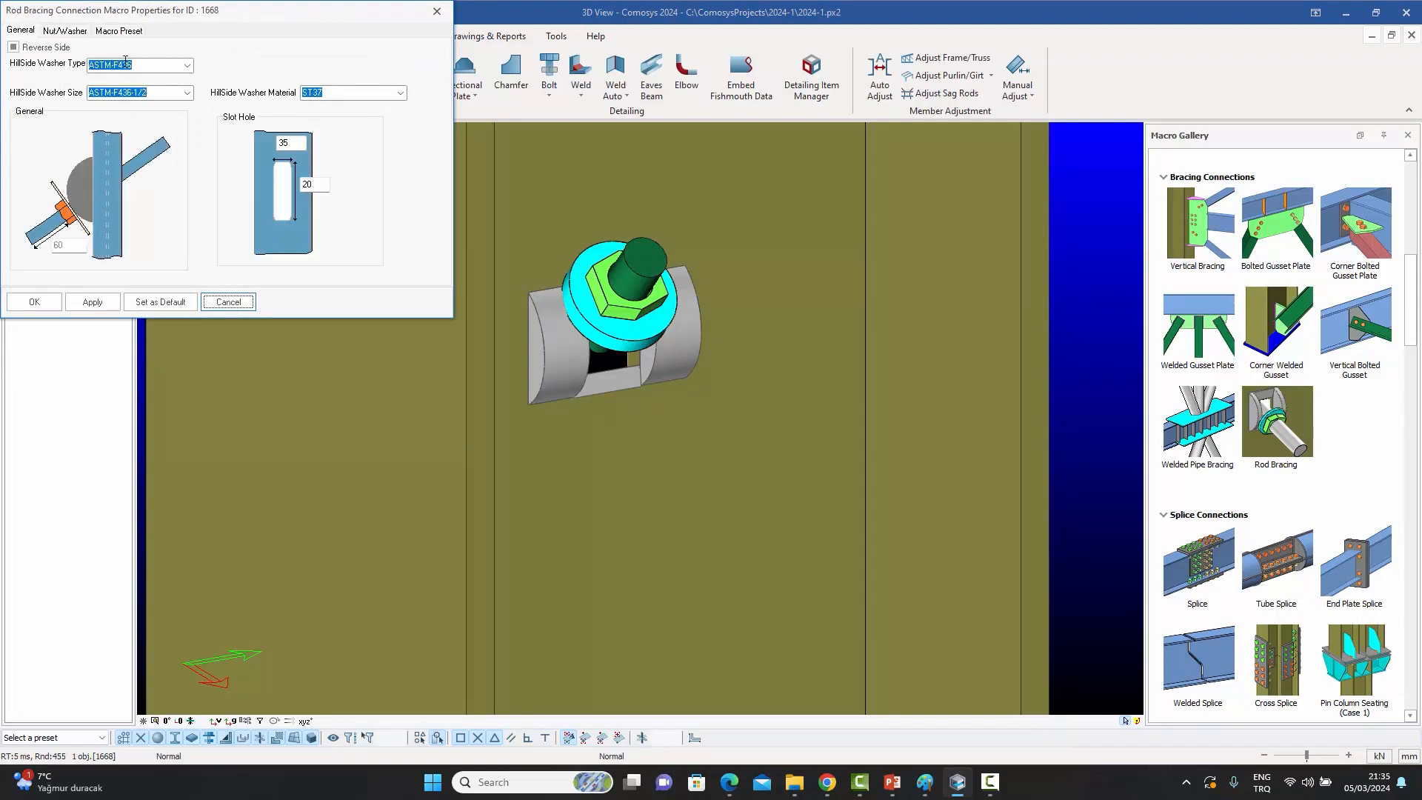
pyautogui.click(187, 66)
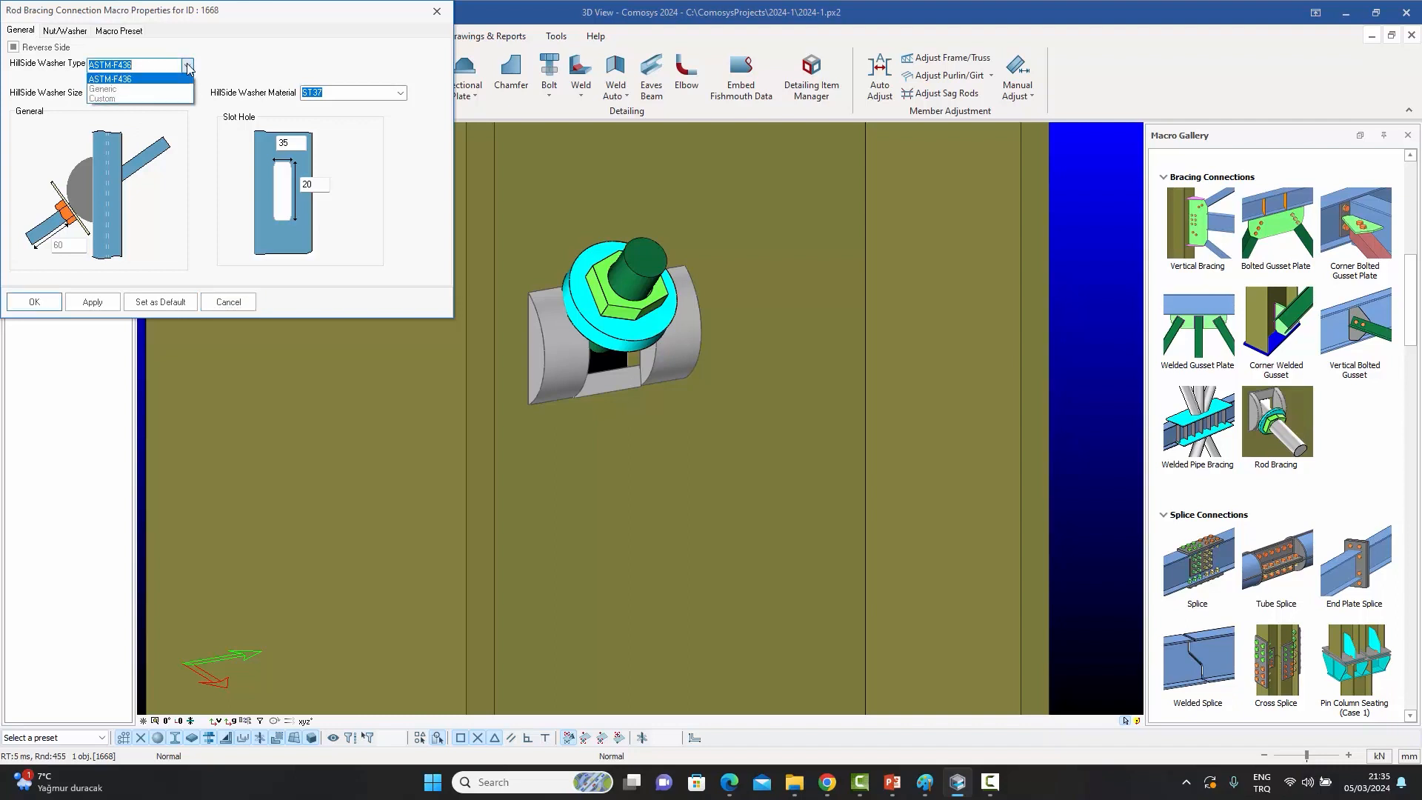
pyautogui.click(226, 51)
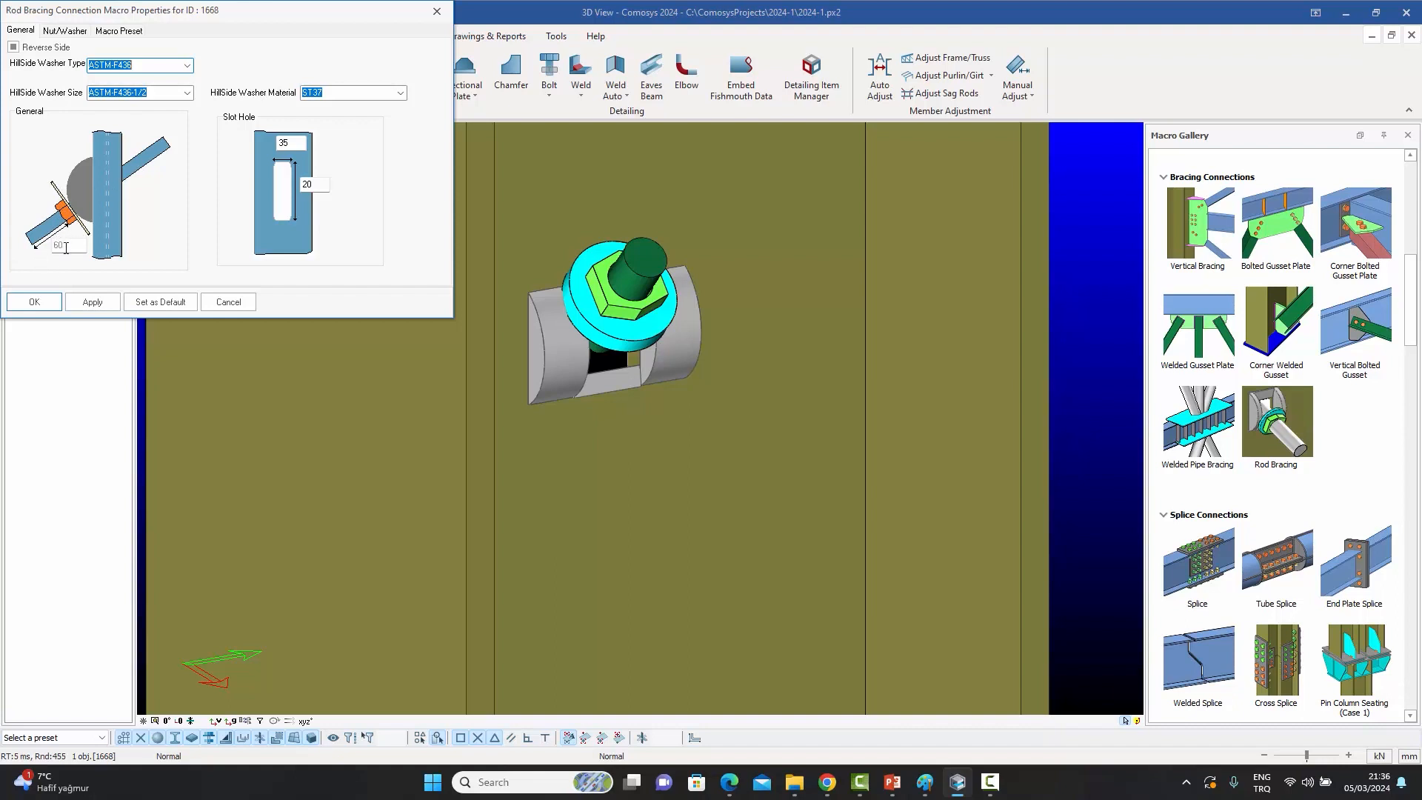
pyautogui.click(437, 11)
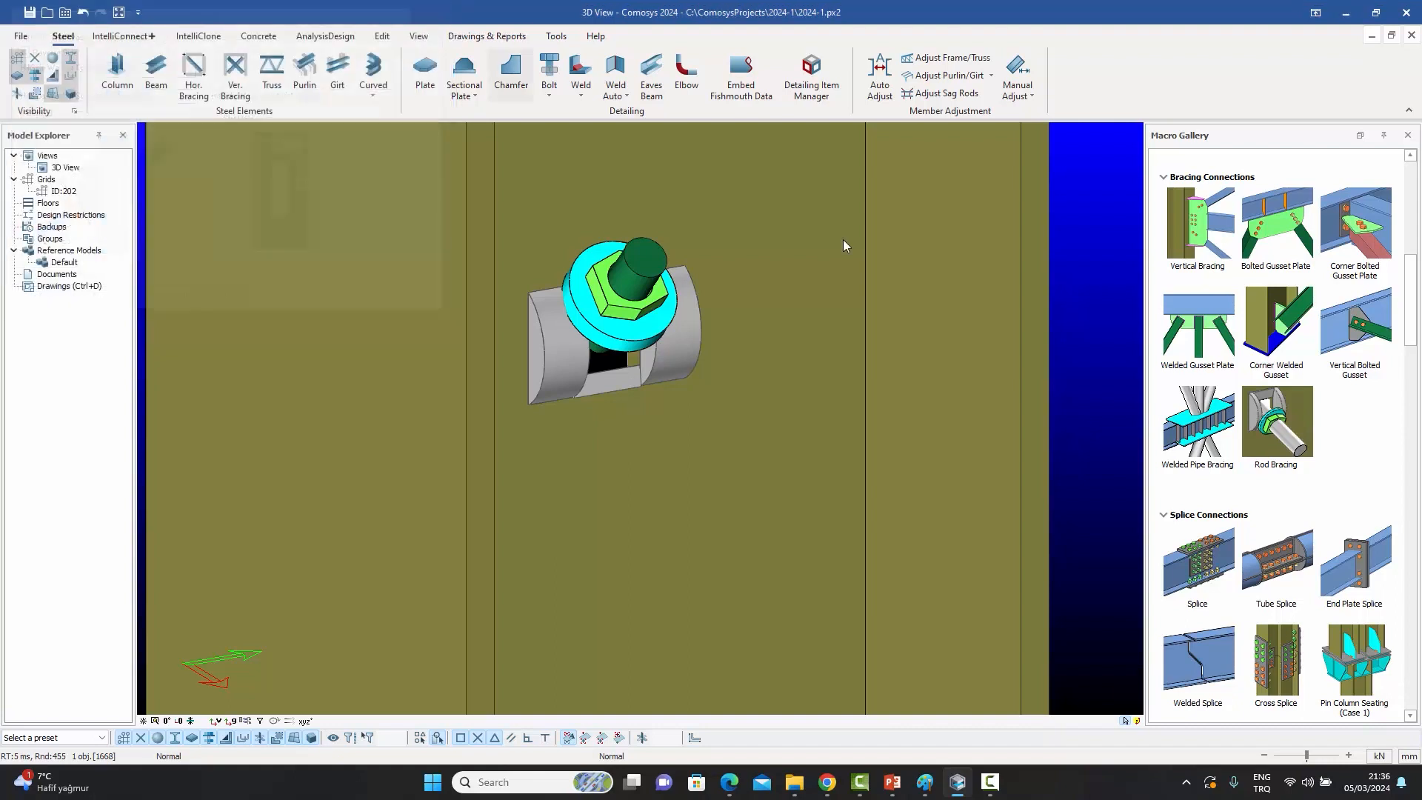
# - Apply the Knee Connection (Type 3) macro to the column and the beam resting on its upper end
pyautogui.scroll(-5, 691, 392)
pyautogui.moveTo(691, 392); pyautogui.dragTo(766, 407, button='middle')
pyautogui.scroll(2, 683, 395)
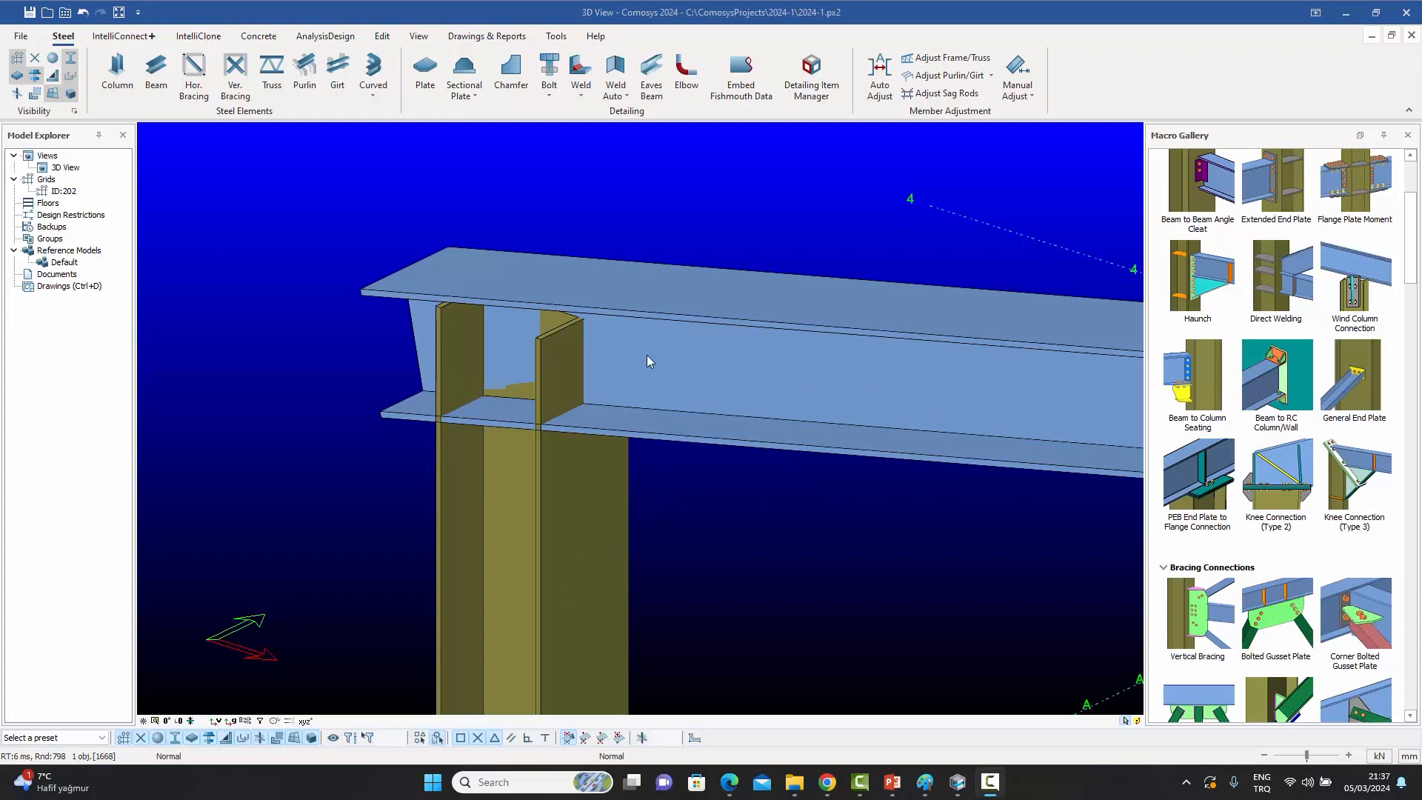
pyautogui.click(1354, 491)
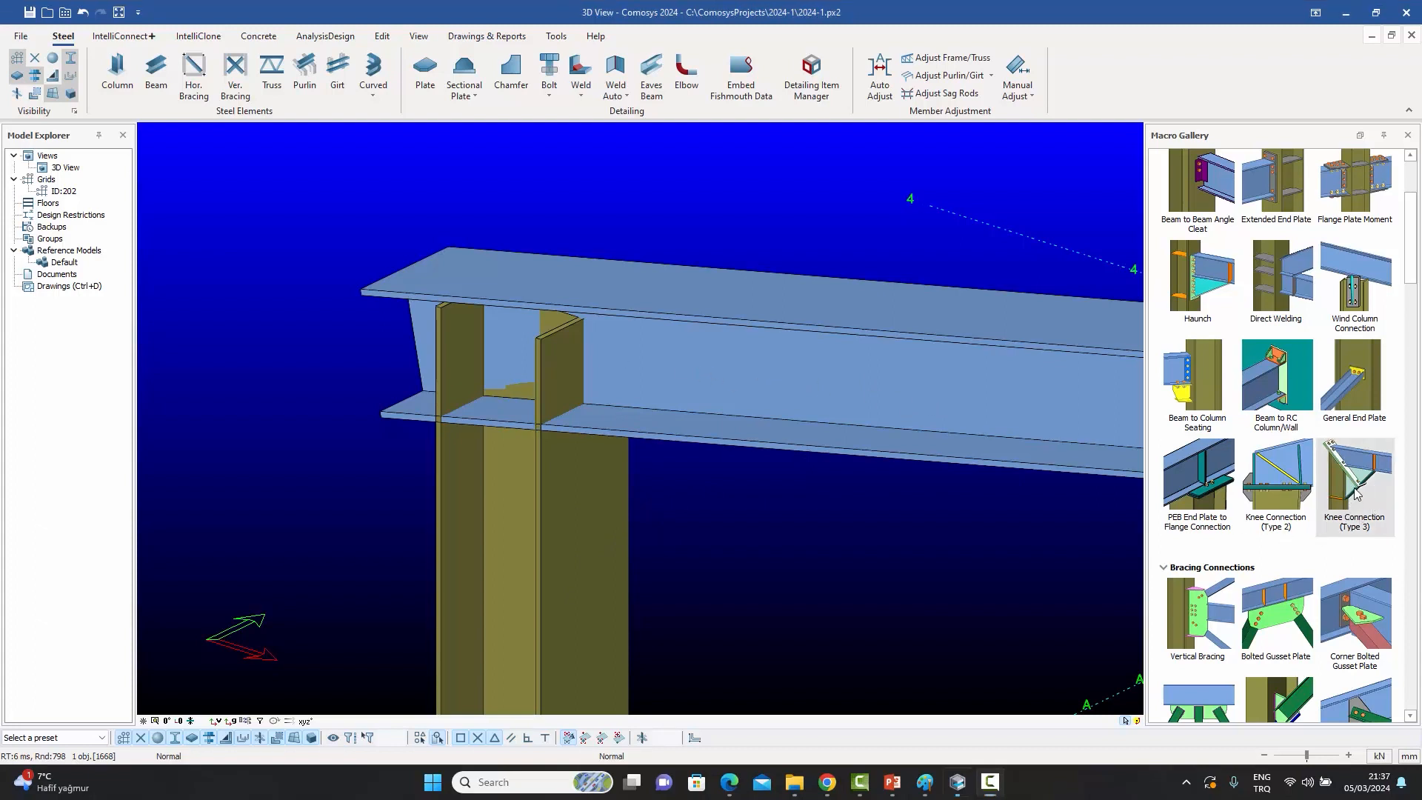
pyautogui.click(566, 567)
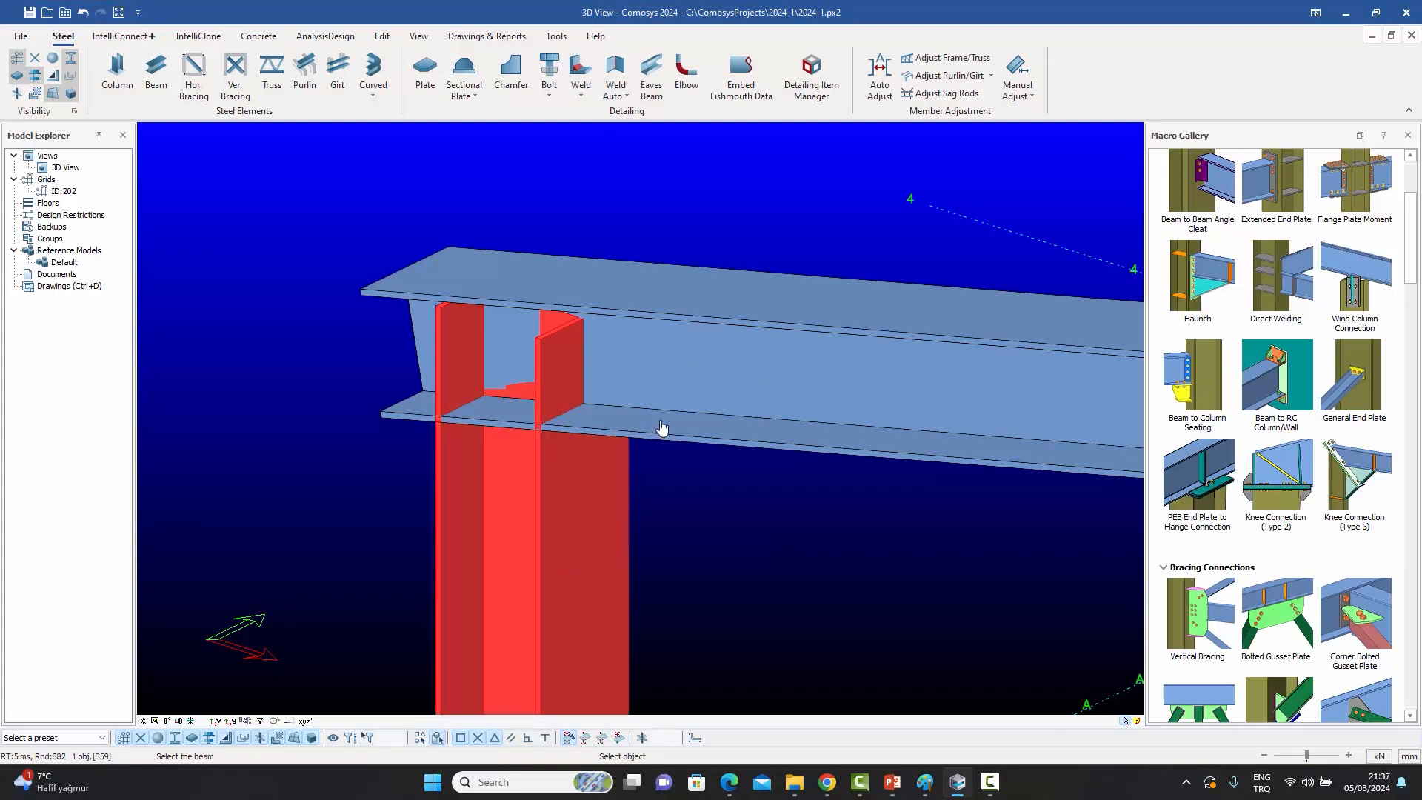
pyautogui.click(718, 380)
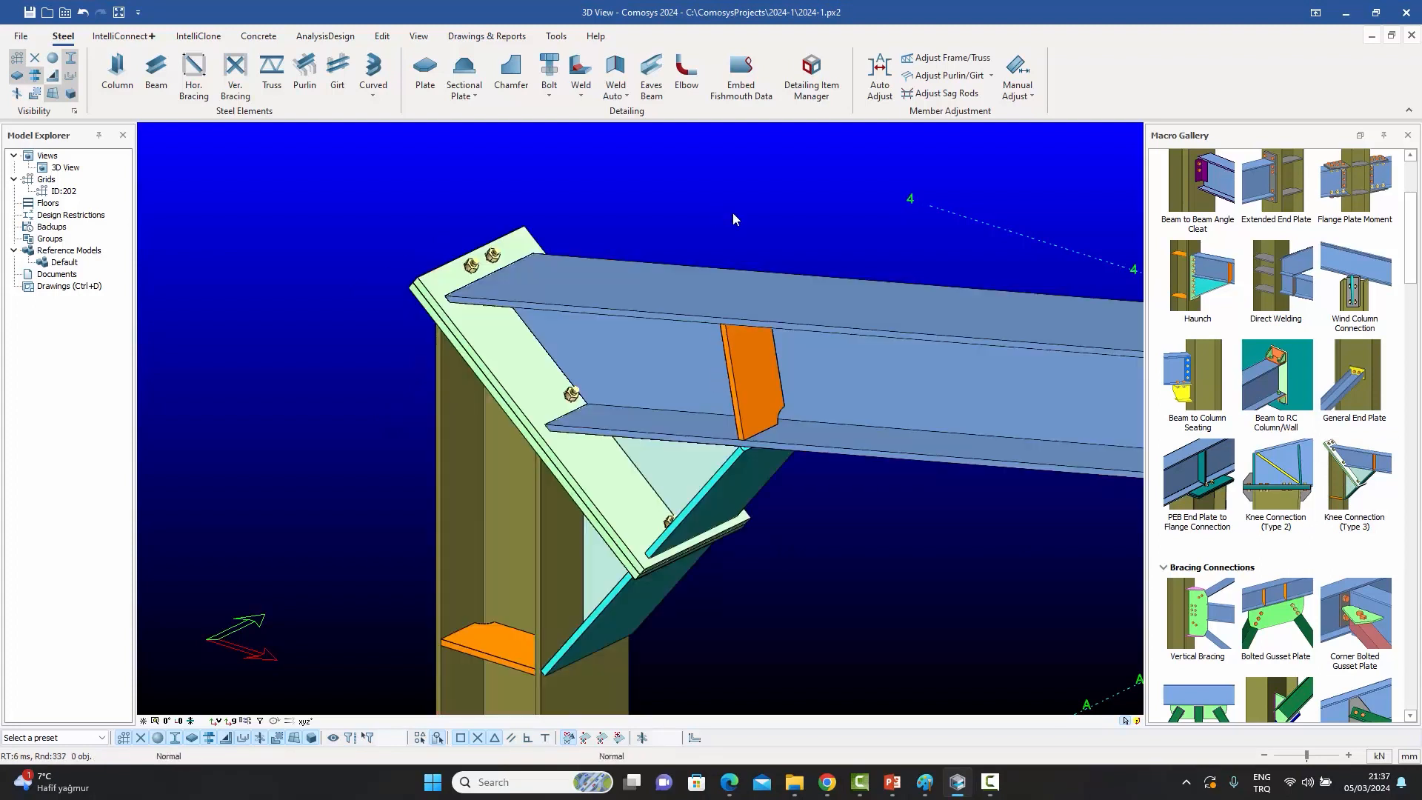
# - Load the HEA300toHEA300 macro preset into the knee connection and apply it
pyautogui.click(719, 500)
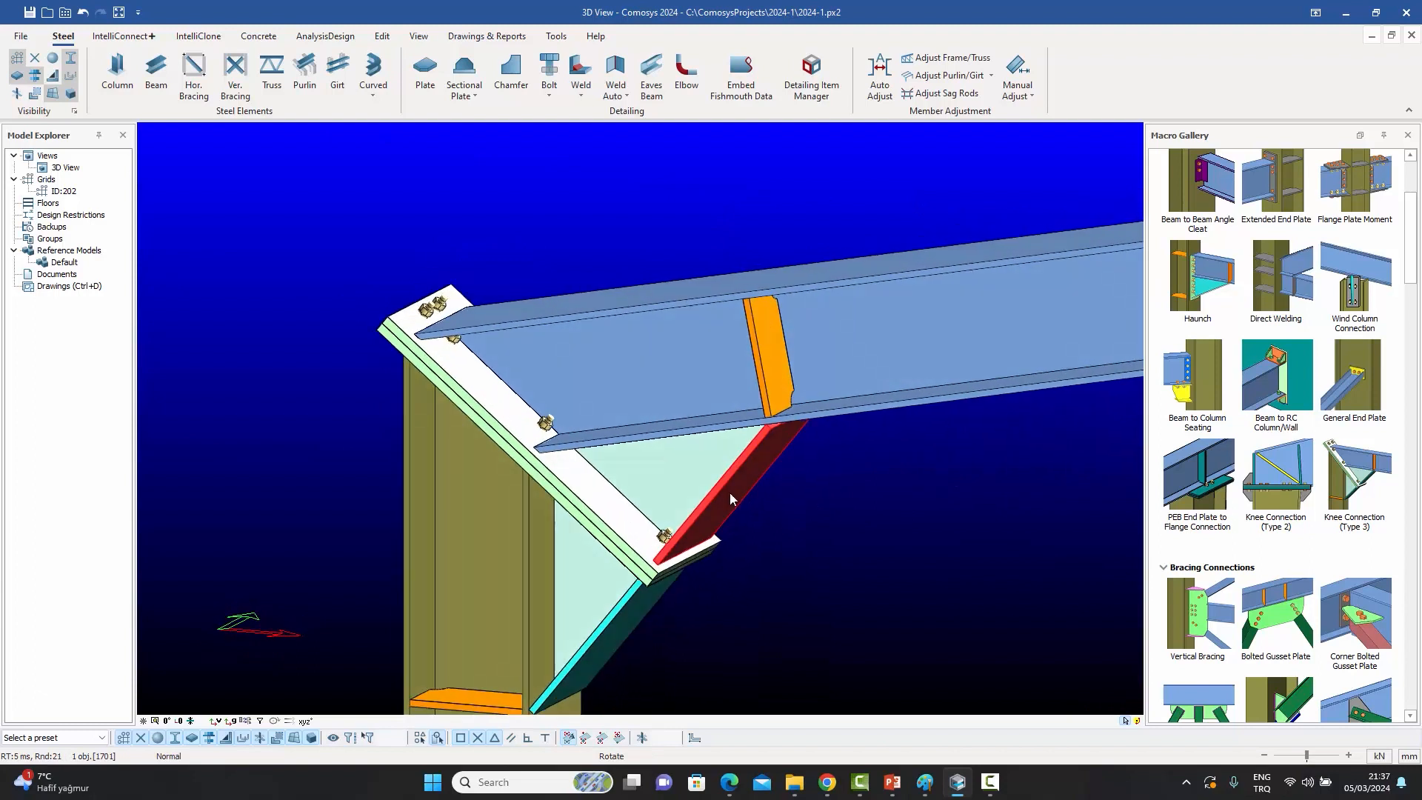
pyautogui.doubleClick(721, 493)
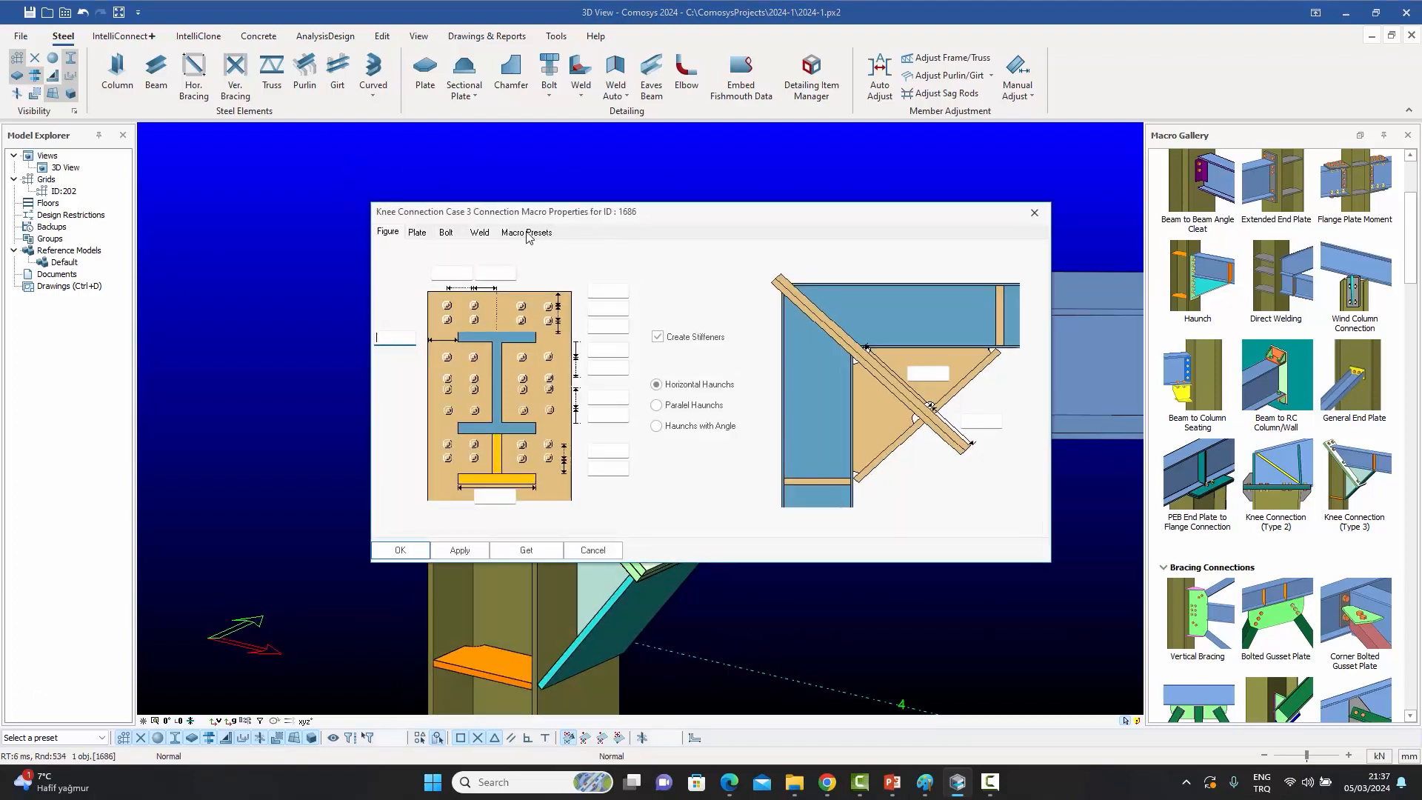
pyautogui.click(527, 232)
pyautogui.click(482, 281)
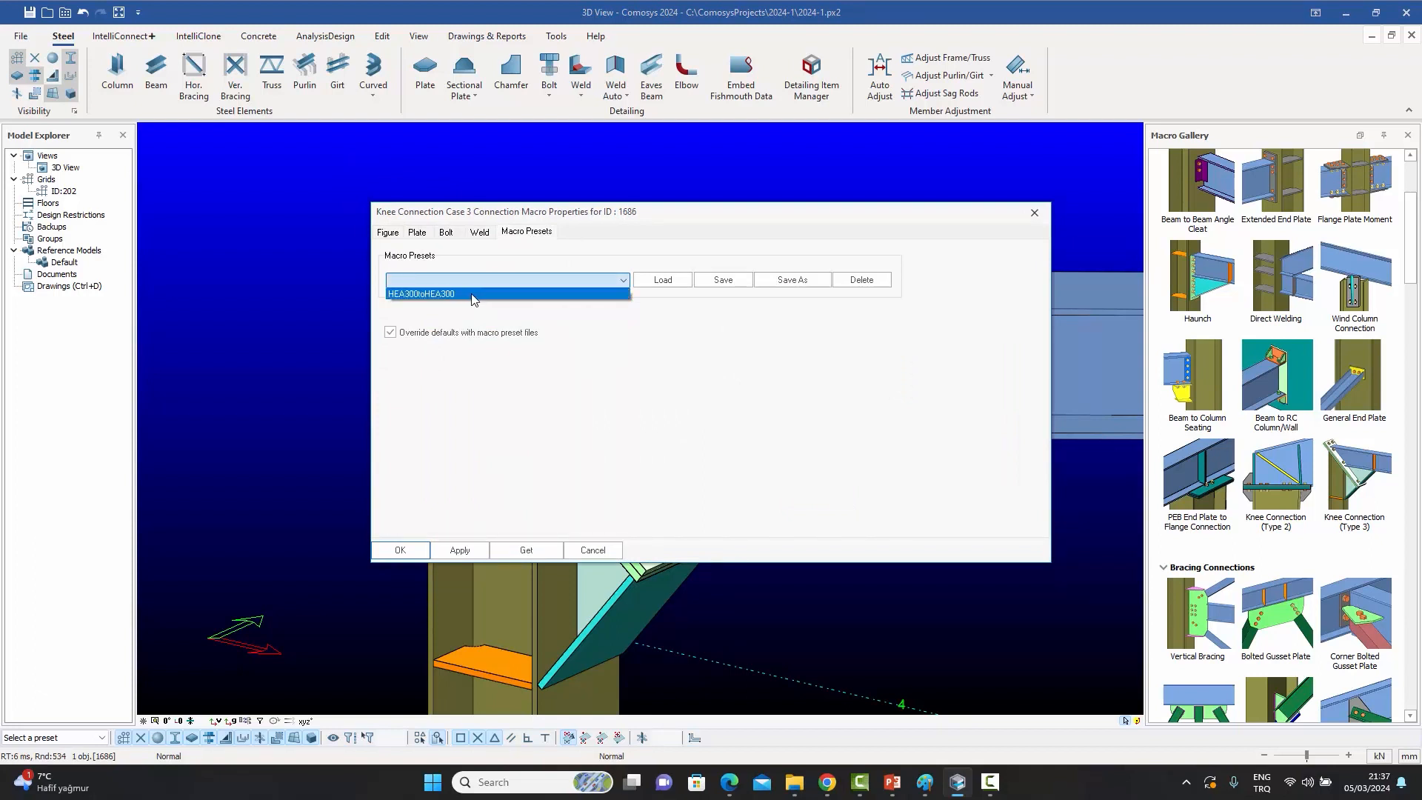
pyautogui.click(474, 295)
pyautogui.click(663, 281)
pyautogui.click(454, 551)
pyautogui.click(400, 550)
pyautogui.moveTo(434, 446); pyautogui.dragTo(497, 457, button='middle')
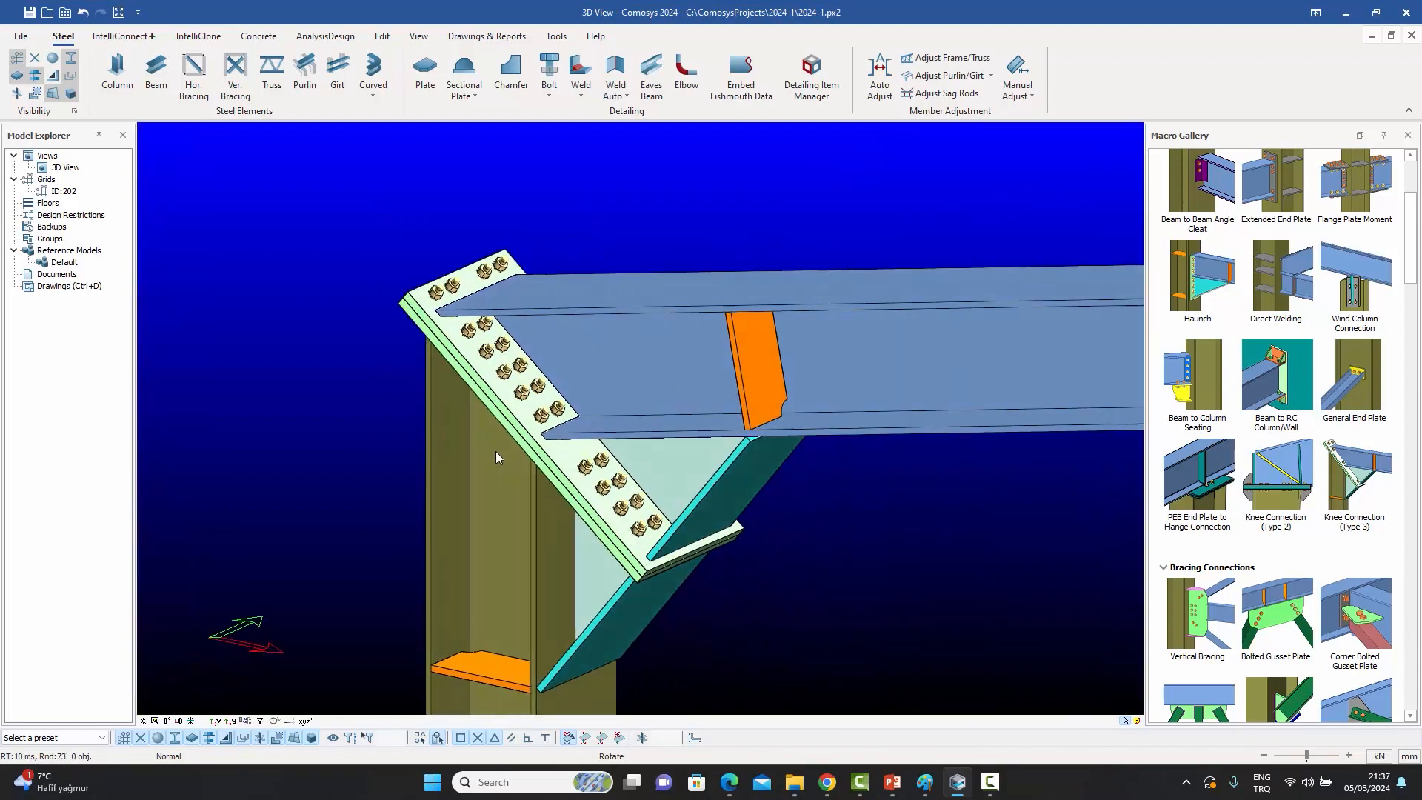
# - Set the knee connection's haunch type to Paralel Haunchs and apply the change
pyautogui.moveTo(656, 504); pyautogui.dragTo(772, 446, button='middle')
pyautogui.doubleClick(772, 446)
pyautogui.moveTo(625, 215); pyautogui.dragTo(1110, 107)
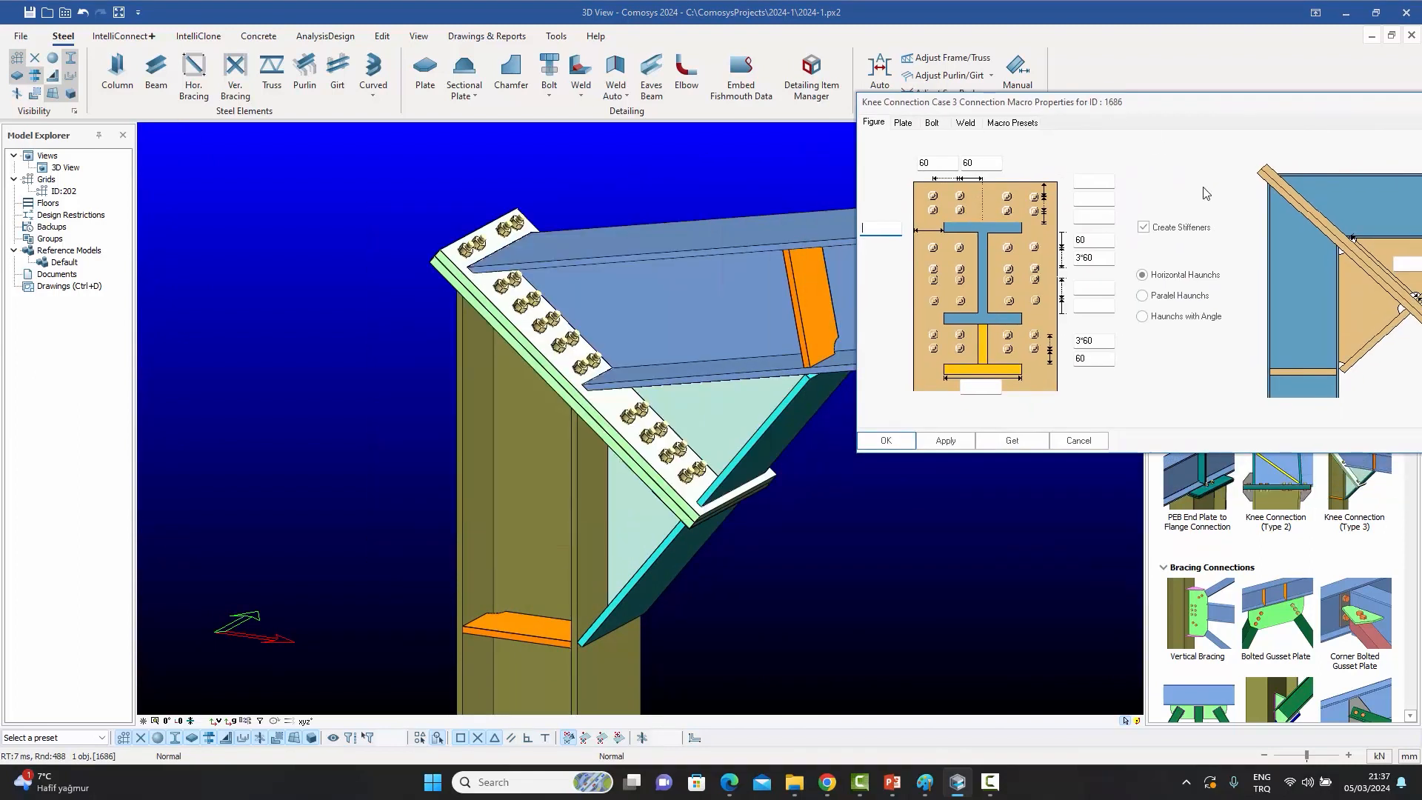
pyautogui.click(1182, 297)
pyautogui.click(948, 441)
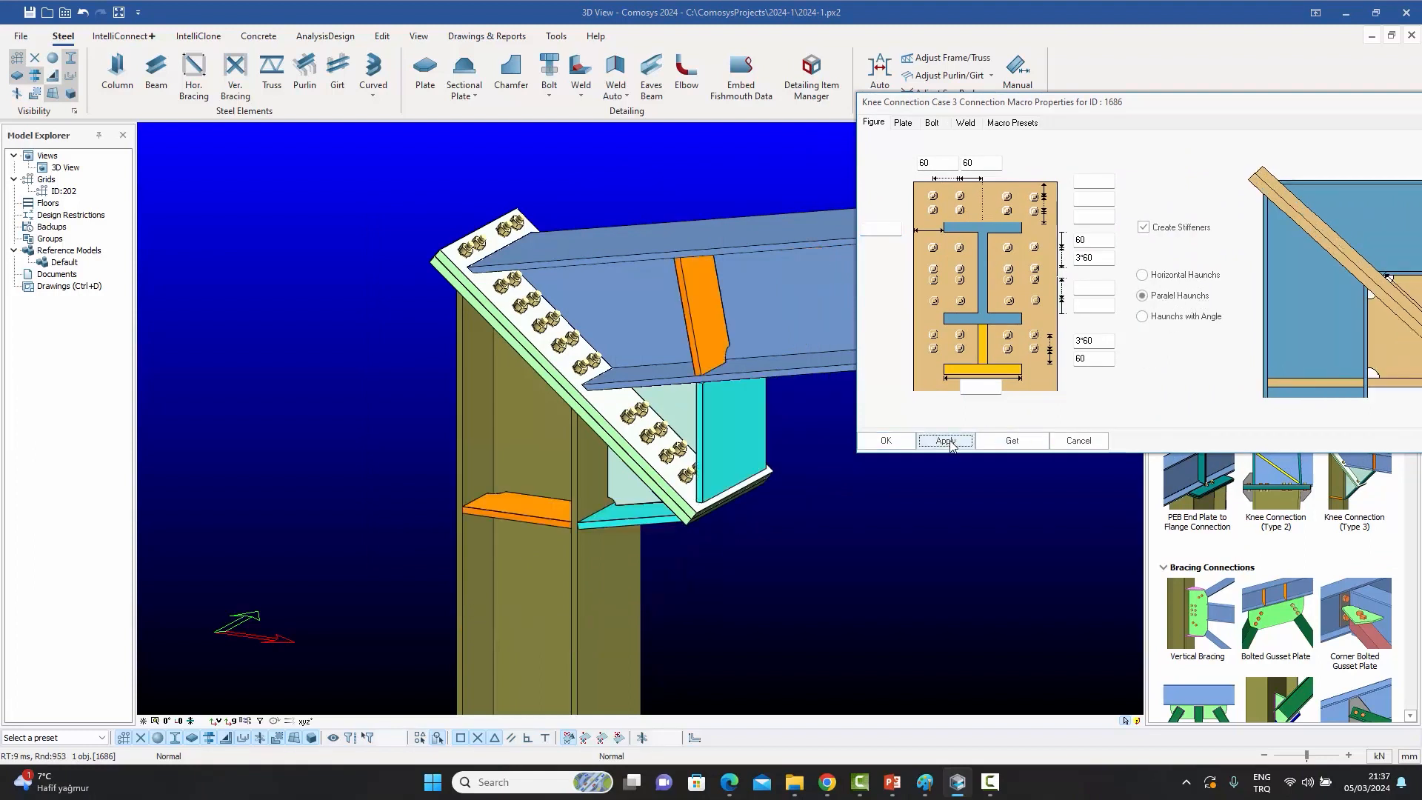
pyautogui.click(1087, 445)
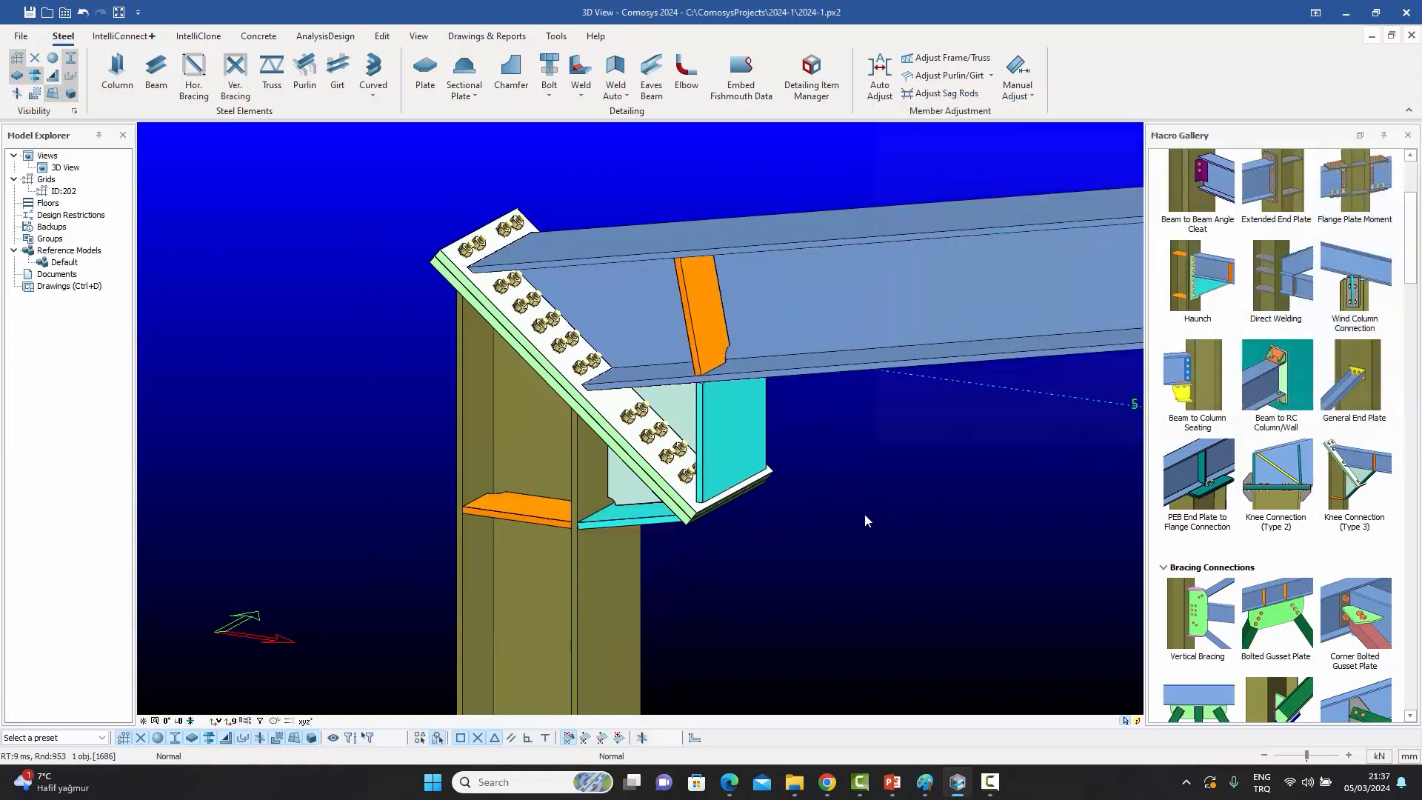
# - Inspect the haunch plates, set the knee connection's haunch type to Haunchs with Angle and apply it
pyautogui.scroll(4, 774, 463)
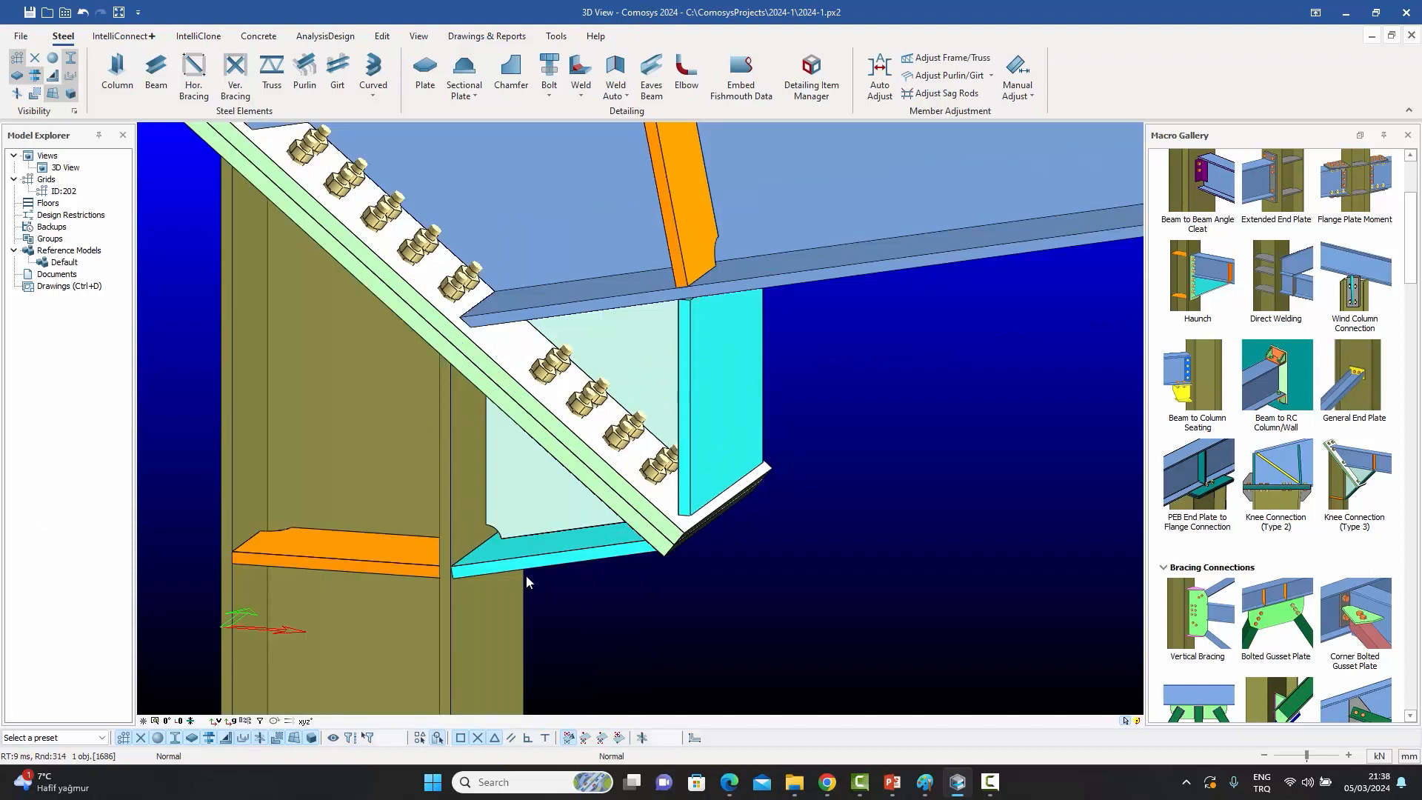
pyautogui.click(735, 395)
pyautogui.scroll(-2, 735, 395)
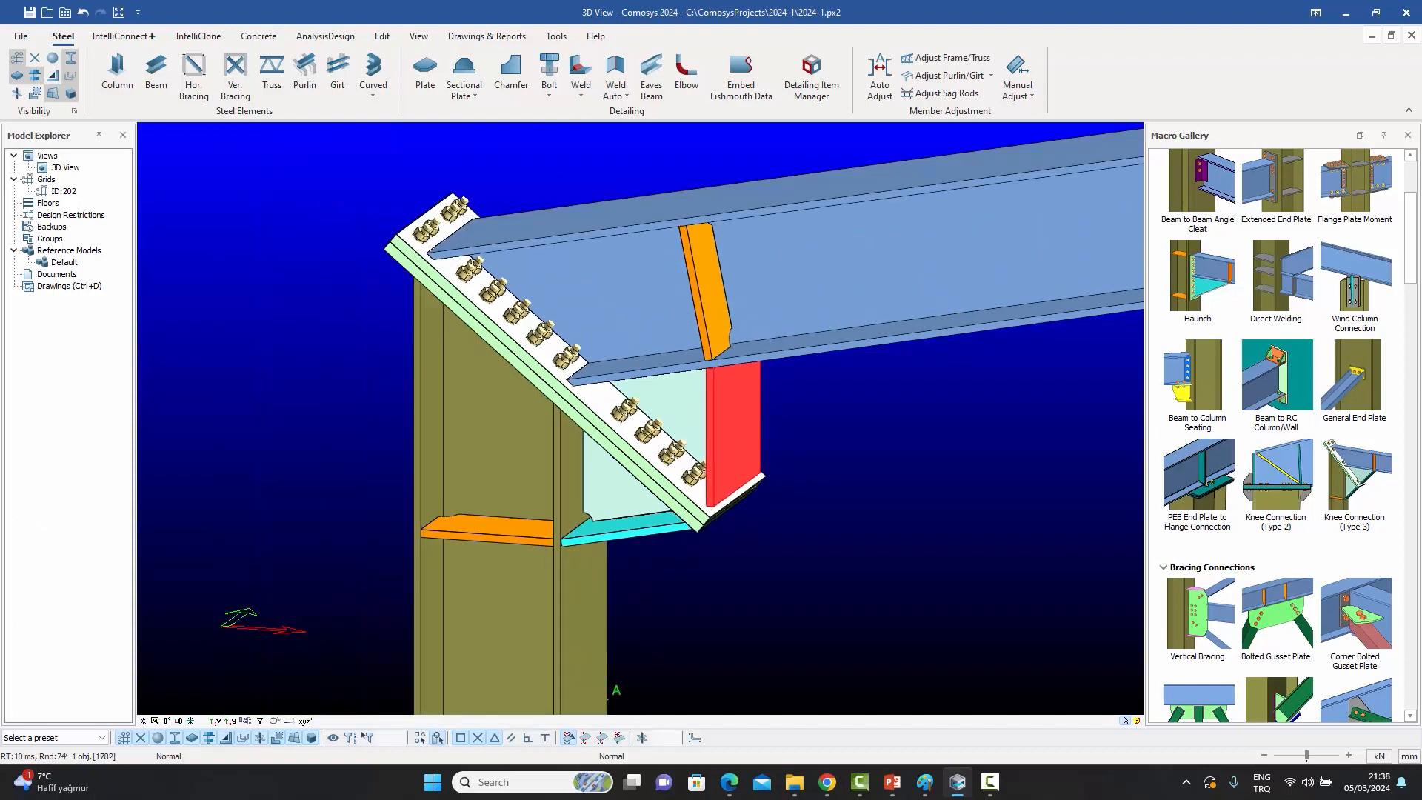
pyautogui.click(754, 495)
pyautogui.doubleClick(754, 494)
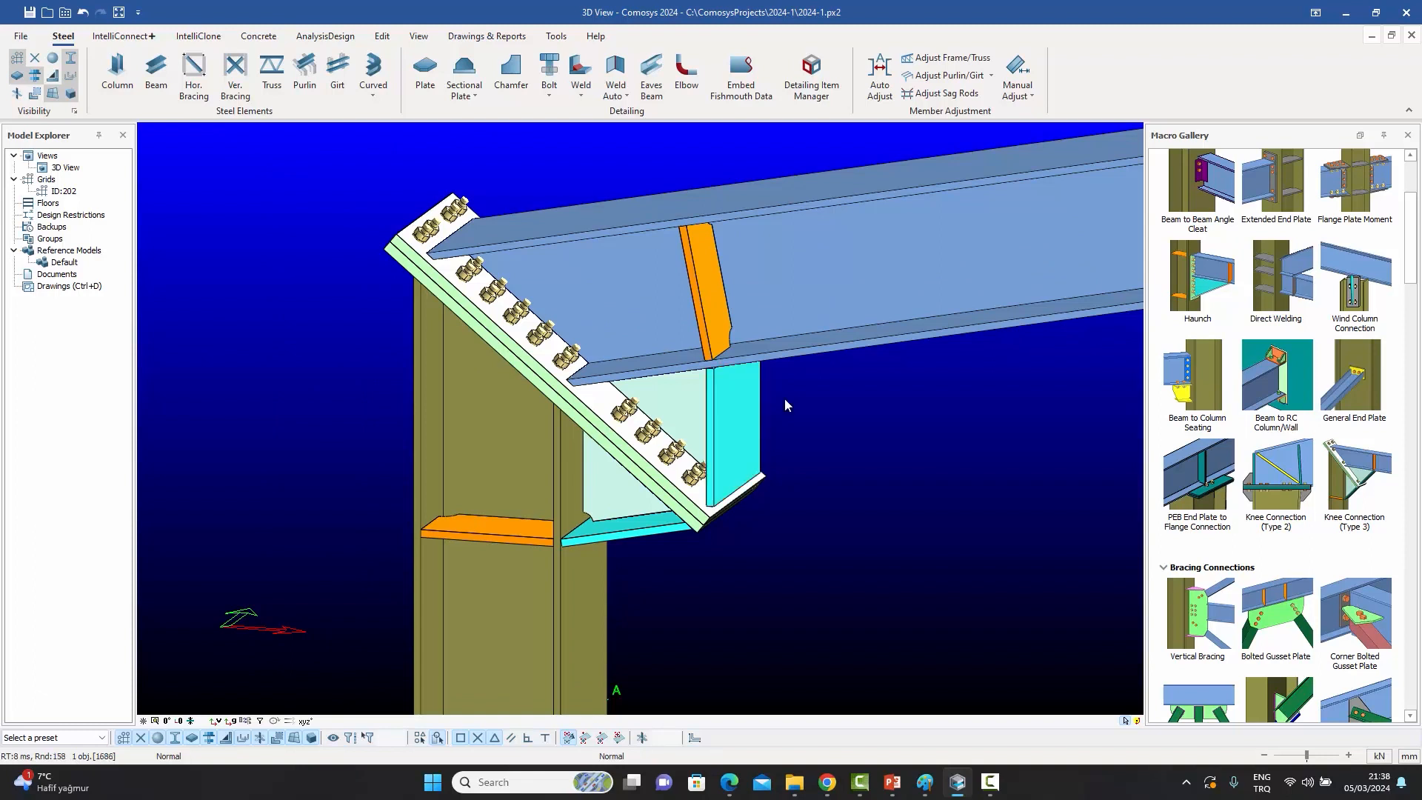
pyautogui.moveTo(596, 211); pyautogui.dragTo(1119, 108)
pyautogui.click(1179, 318)
pyautogui.click(983, 442)
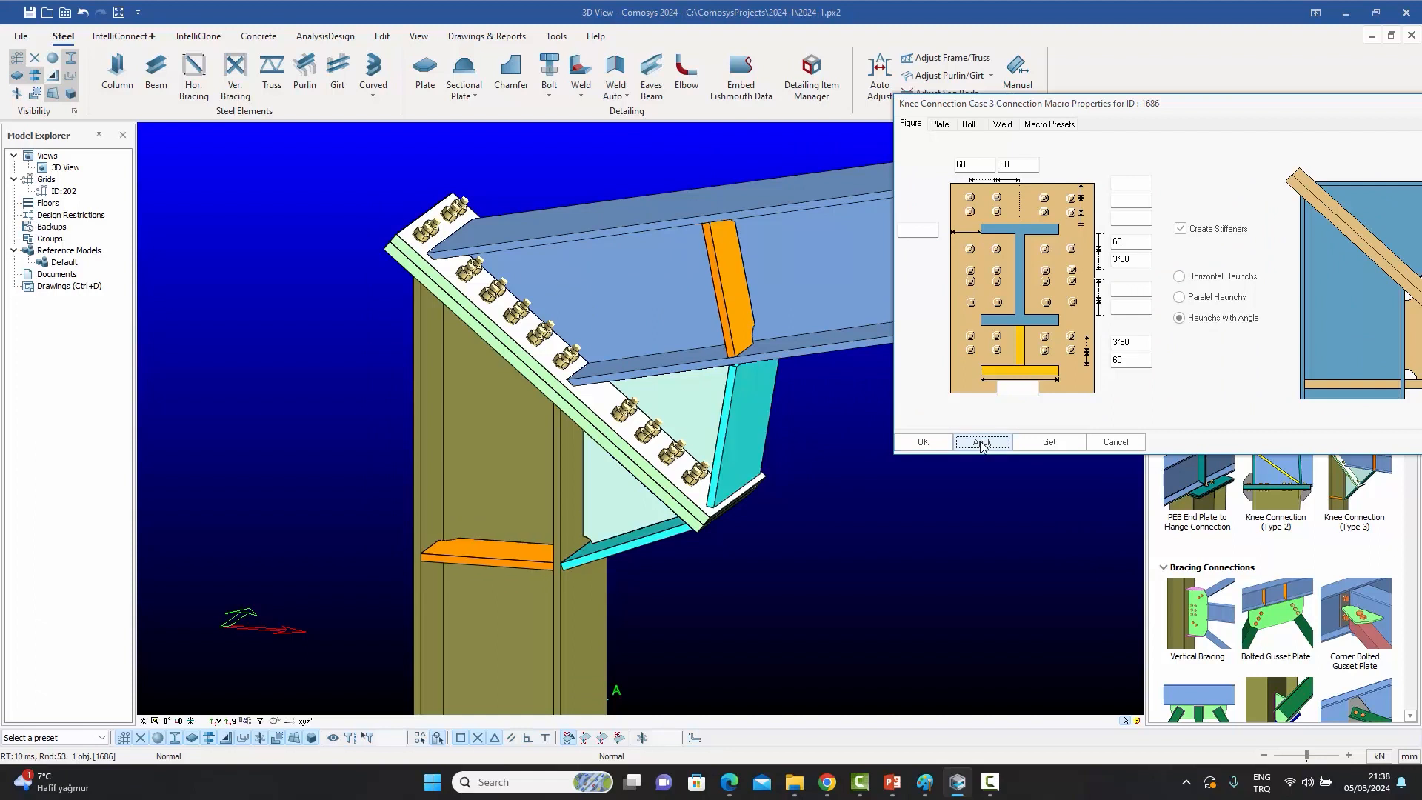
# - Set the haunch type back to Horizontal Haunchs, apply it, and review the knee connection's plate and bolt settings
pyautogui.click(1180, 277)
pyautogui.click(984, 442)
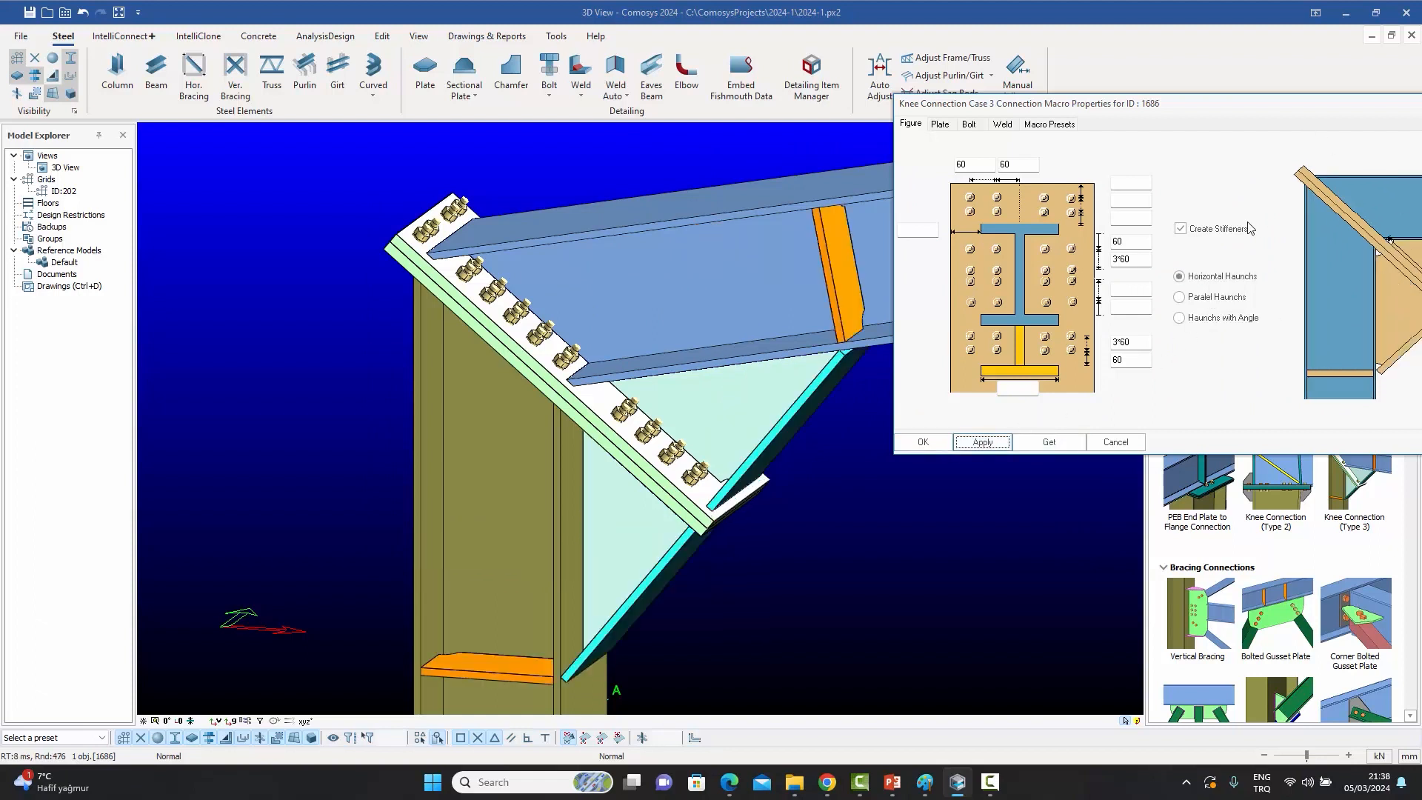
pyautogui.click(941, 125)
pyautogui.click(971, 125)
pyautogui.click(912, 125)
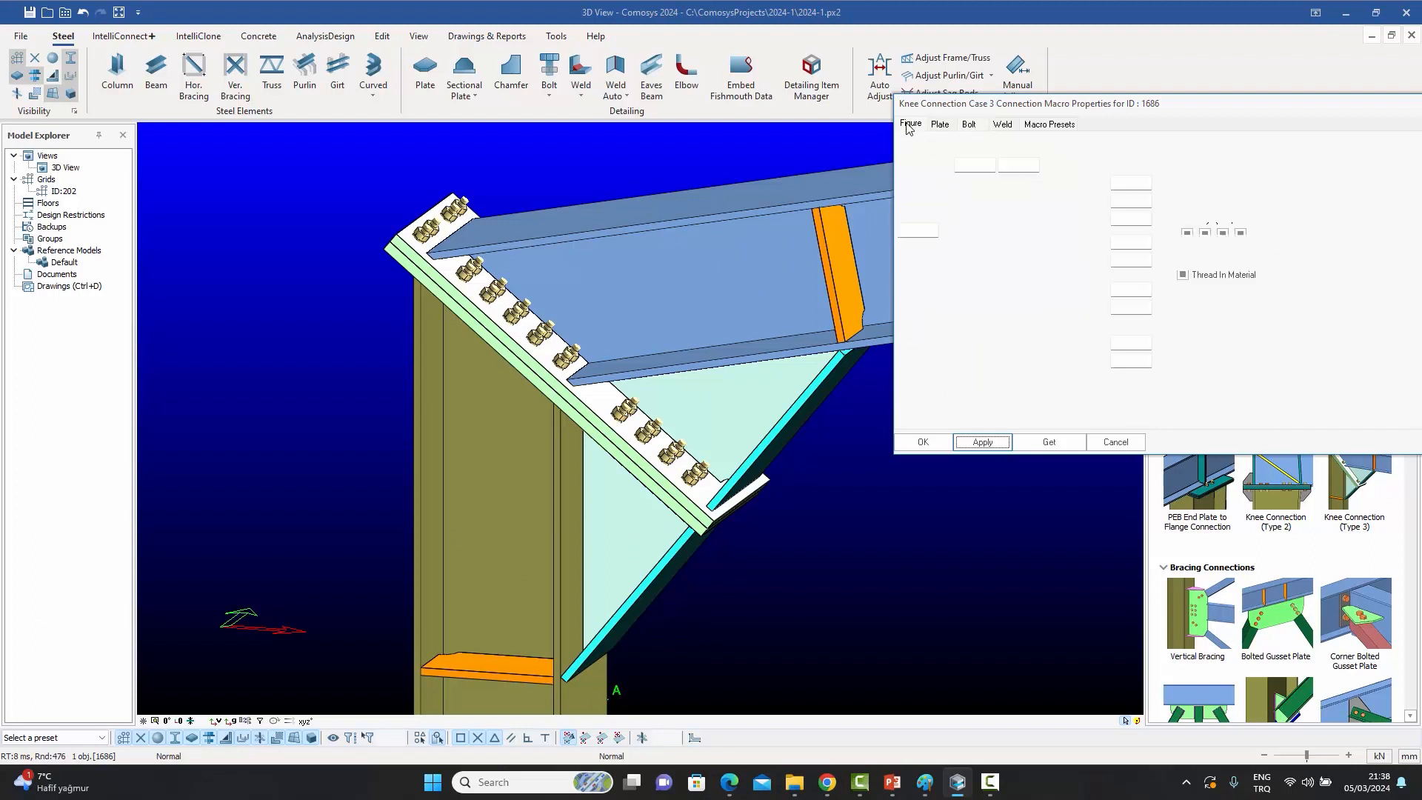
pyautogui.moveTo(1226, 110); pyautogui.dragTo(1081, 98)
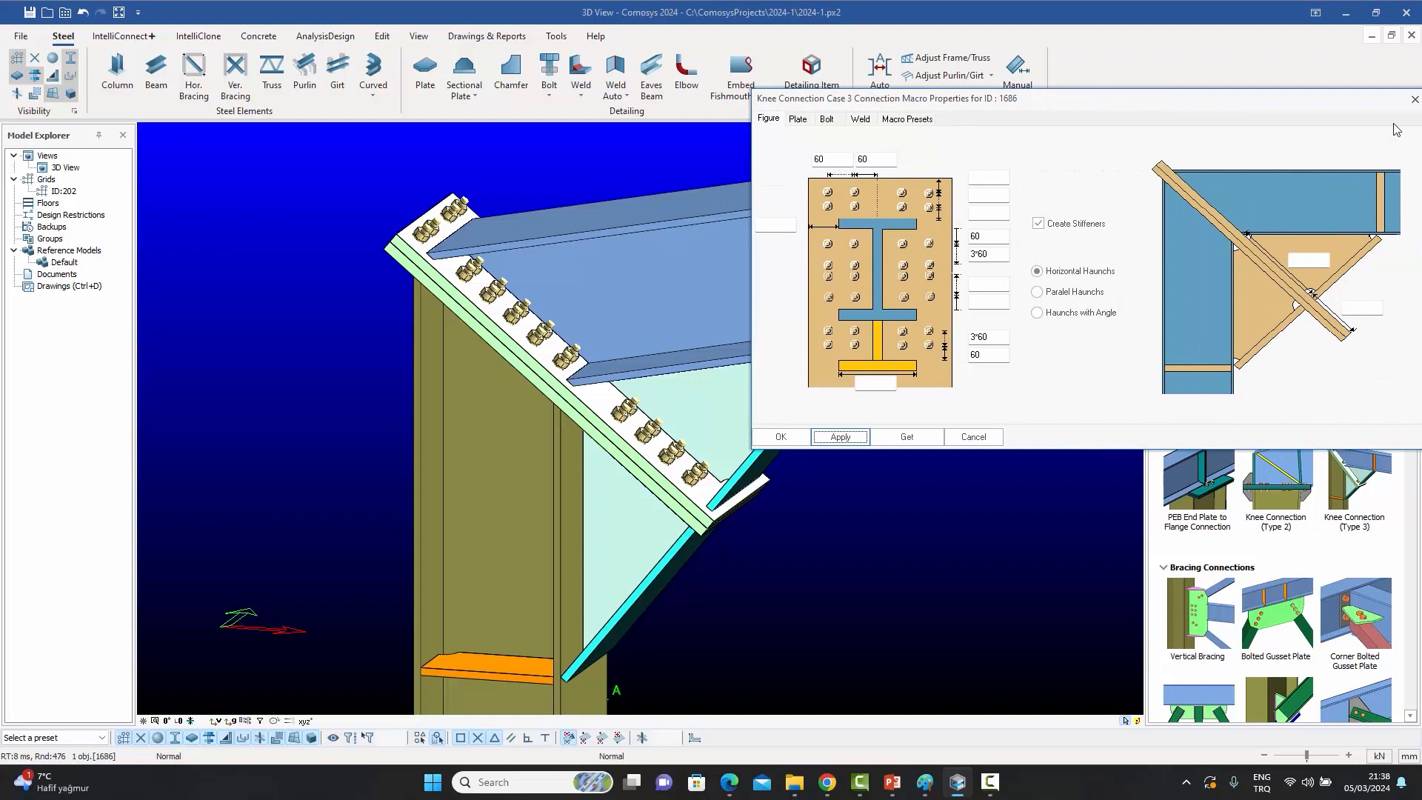
pyautogui.moveTo(1324, 98); pyautogui.dragTo(1224, 90)
pyautogui.click(1315, 92)
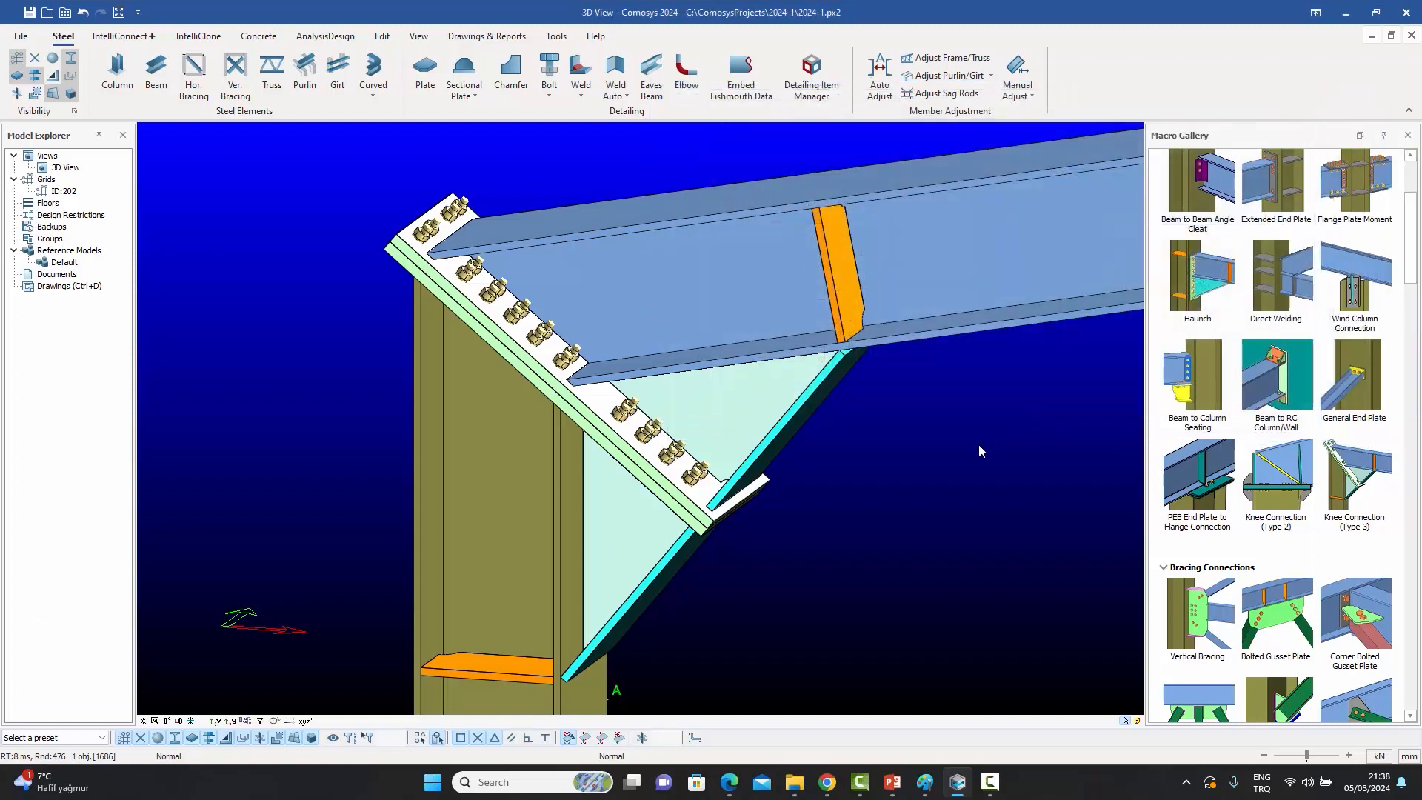
pyautogui.scroll(-2, 951, 438)
pyautogui.scroll(1, 758, 430)
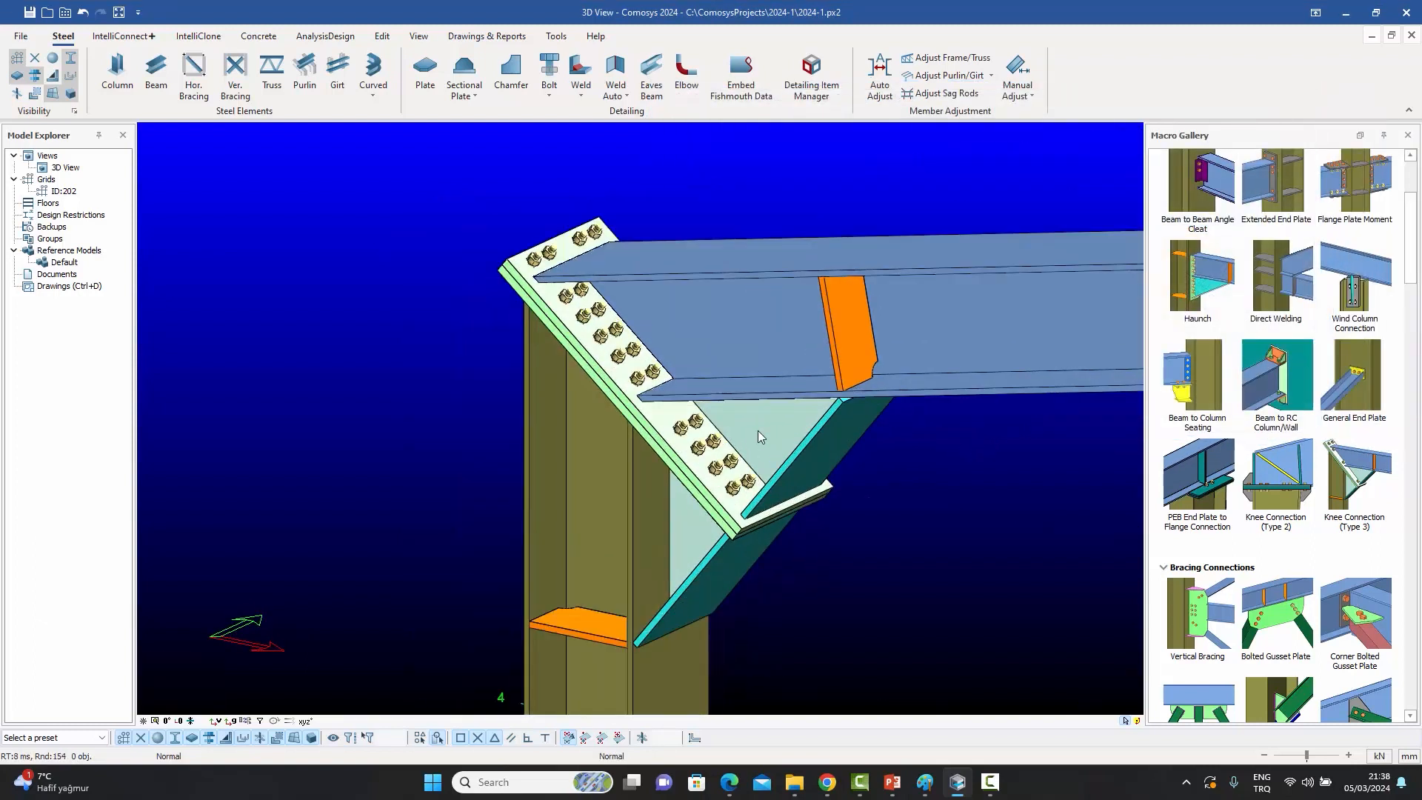
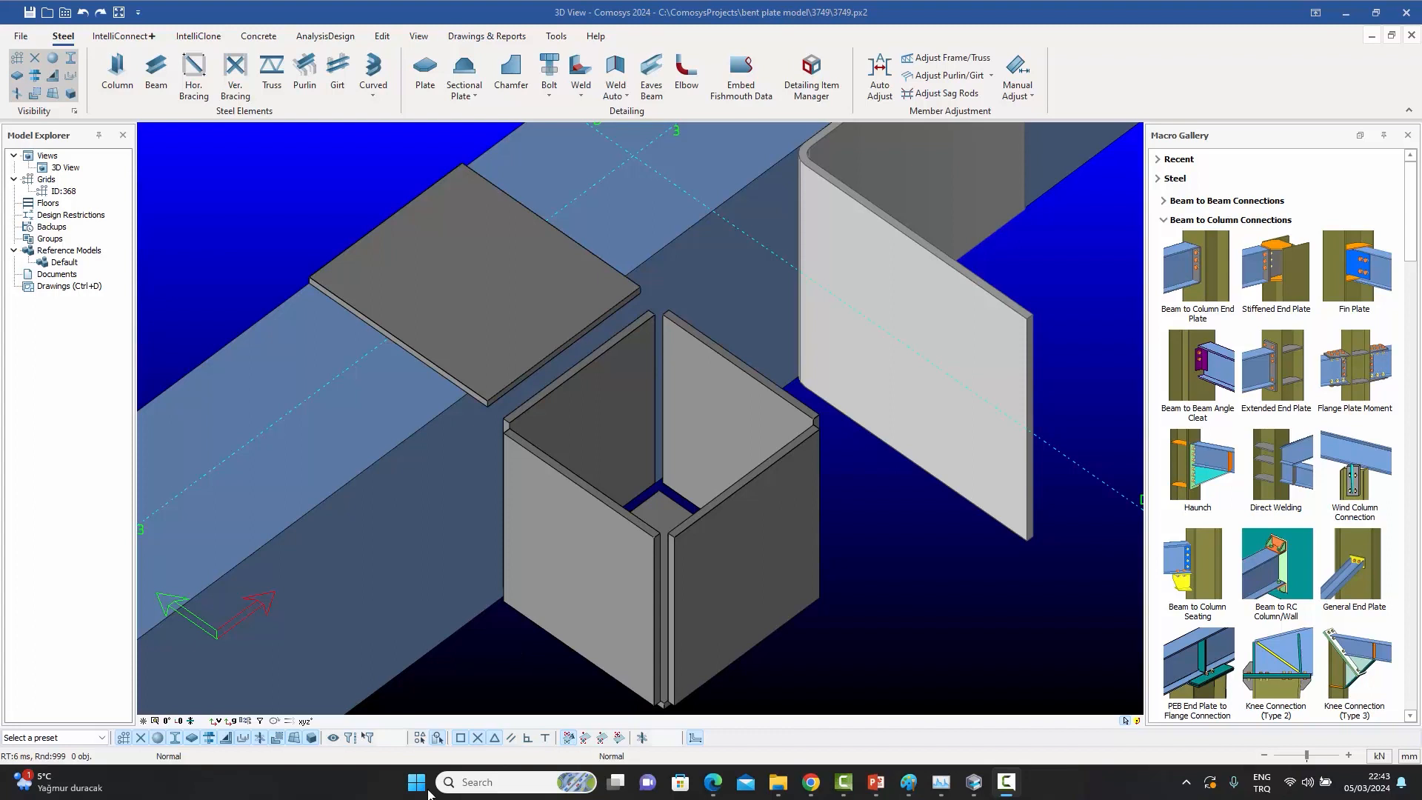
# - Examine the separate wall plates of the open box and the loose lid plate from several angles
pyautogui.click(493, 368)
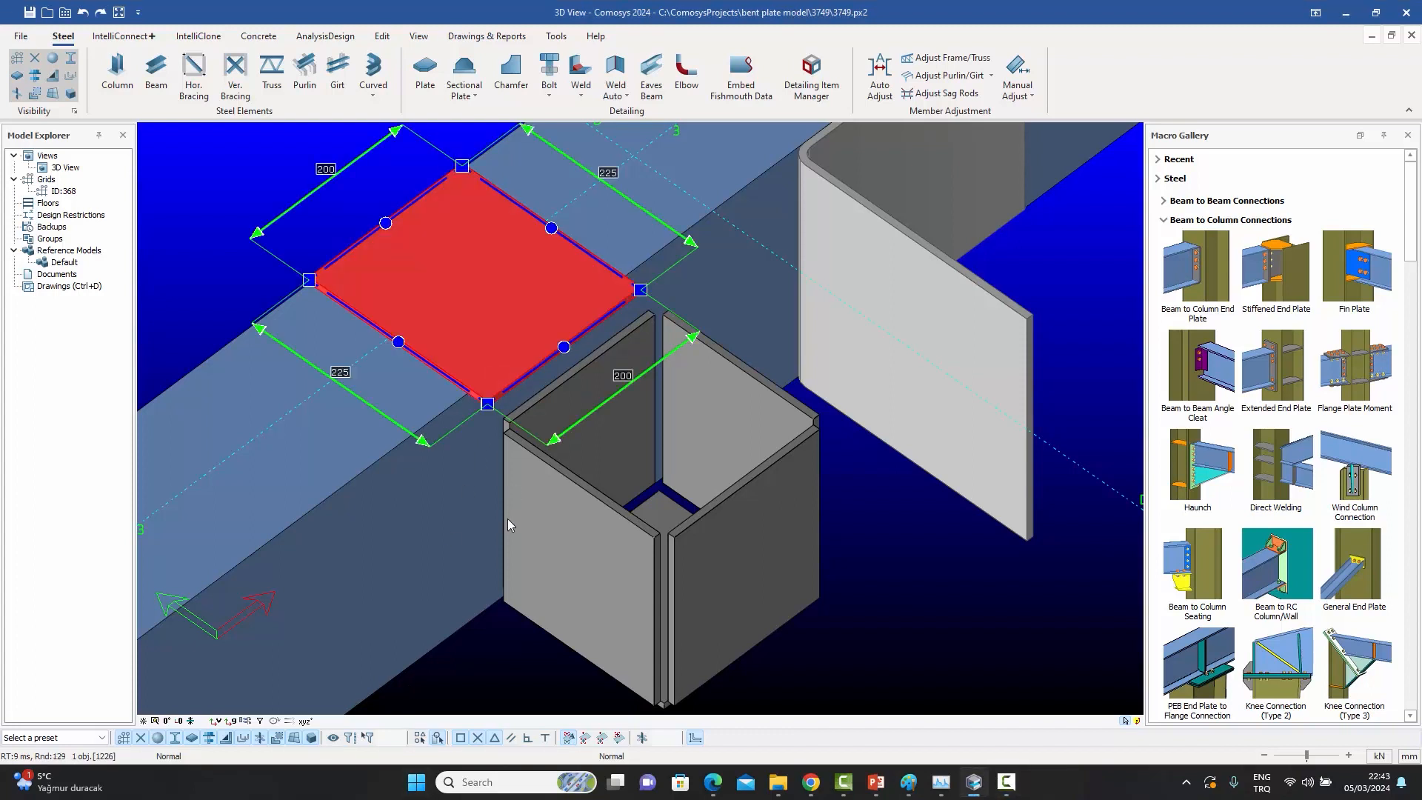
pyautogui.click(550, 543)
pyautogui.click(630, 435)
pyautogui.moveTo(629, 436); pyautogui.dragTo(621, 510, button='middle')
pyautogui.click(624, 540)
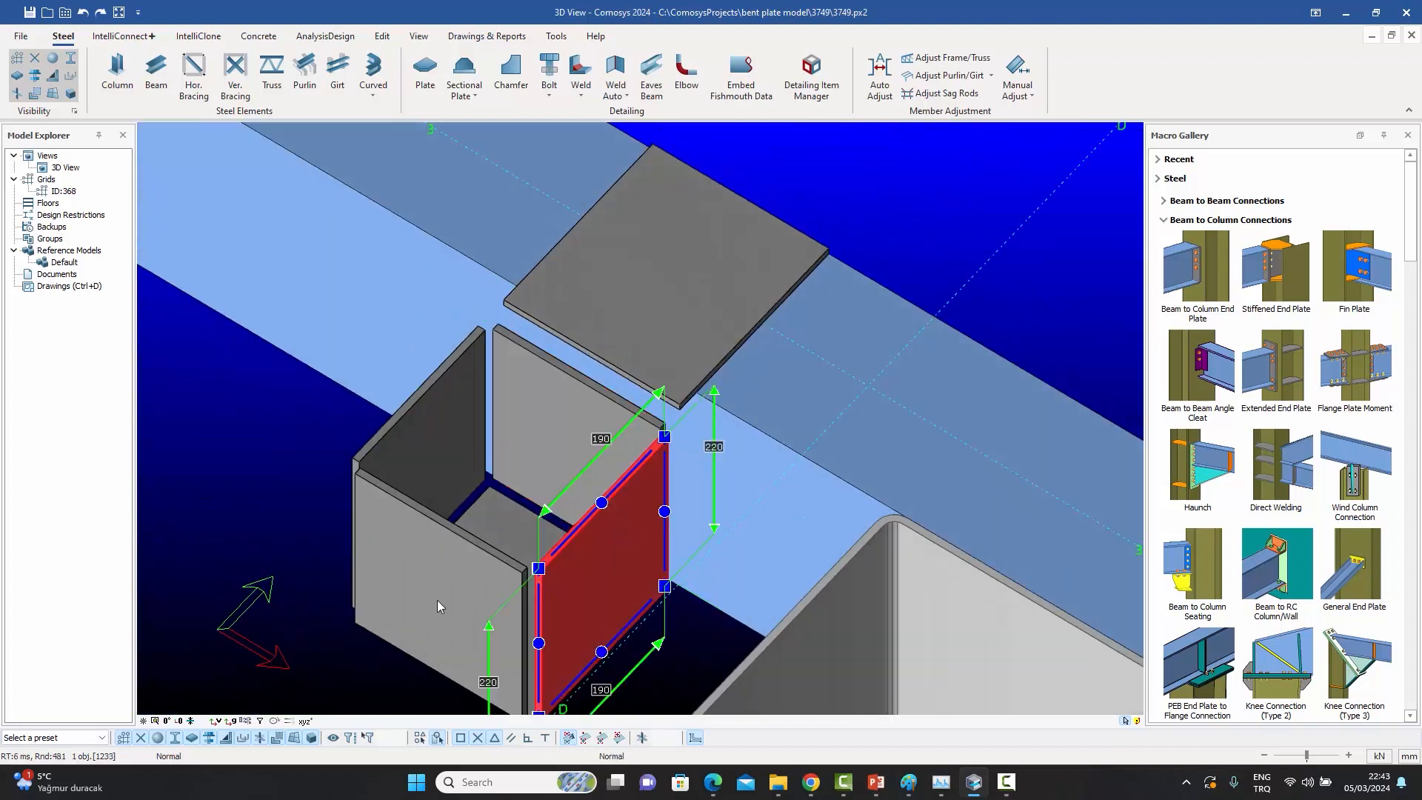
pyautogui.click(437, 600)
pyautogui.moveTo(444, 583); pyautogui.dragTo(795, 534, button='middle')
pyautogui.moveTo(639, 527); pyautogui.dragTo(636, 574, button='middle')
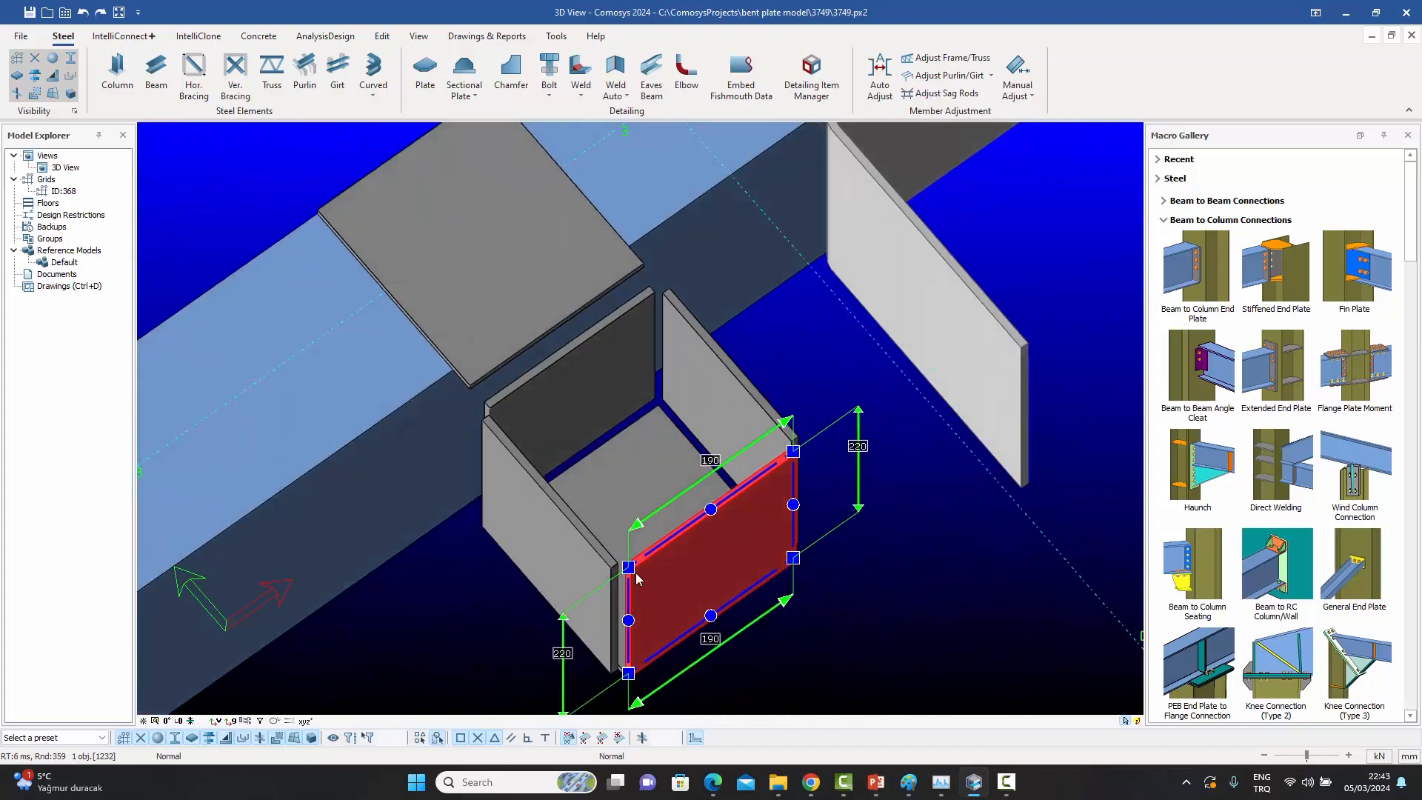
pyautogui.moveTo(637, 453)
pyautogui.mouseDown(button='middle')
pyautogui.moveTo(693, 396)
pyautogui.moveTo(643, 429)
pyautogui.mouseUp(button='middle')
pyautogui.click(981, 615)
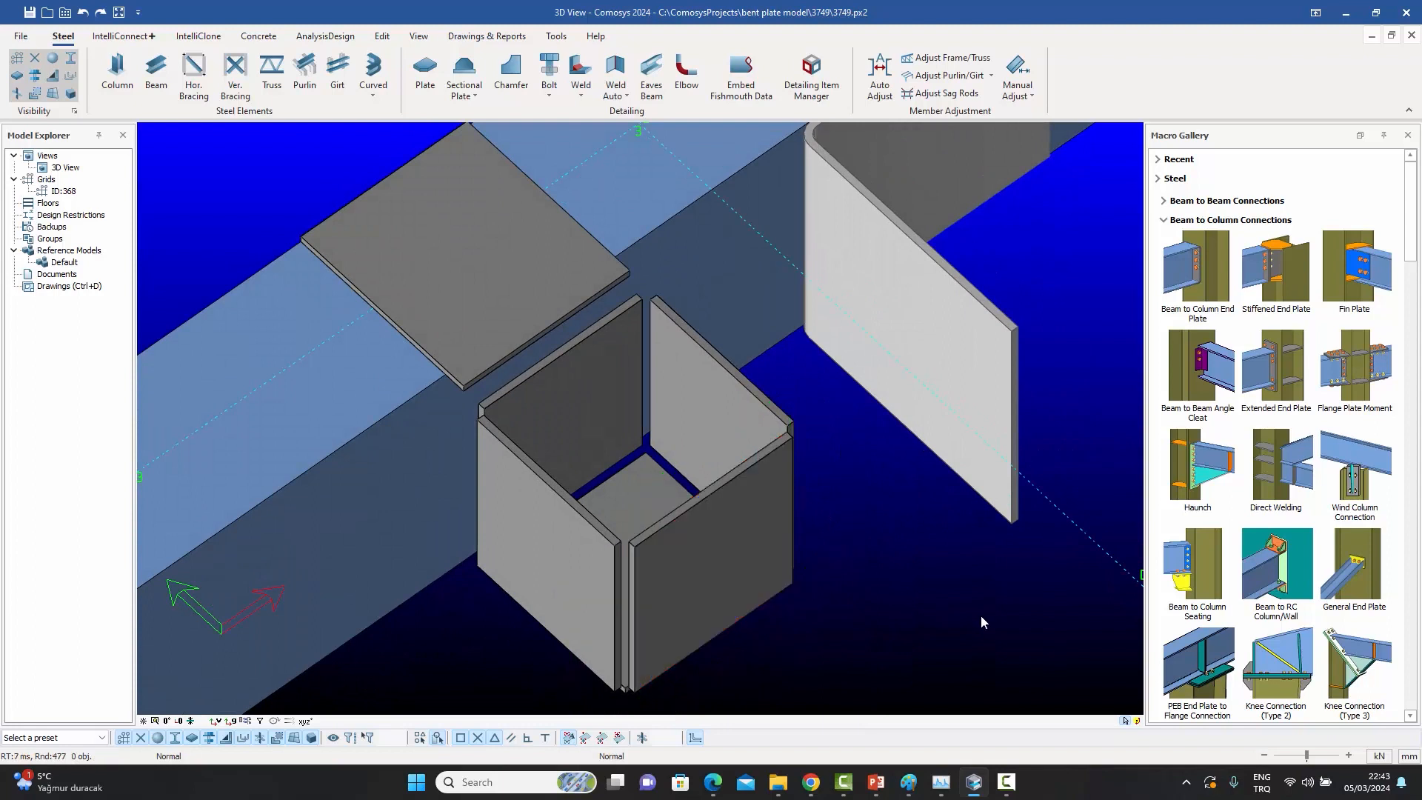
pyautogui.moveTo(893, 588); pyautogui.dragTo(919, 578, button='middle')
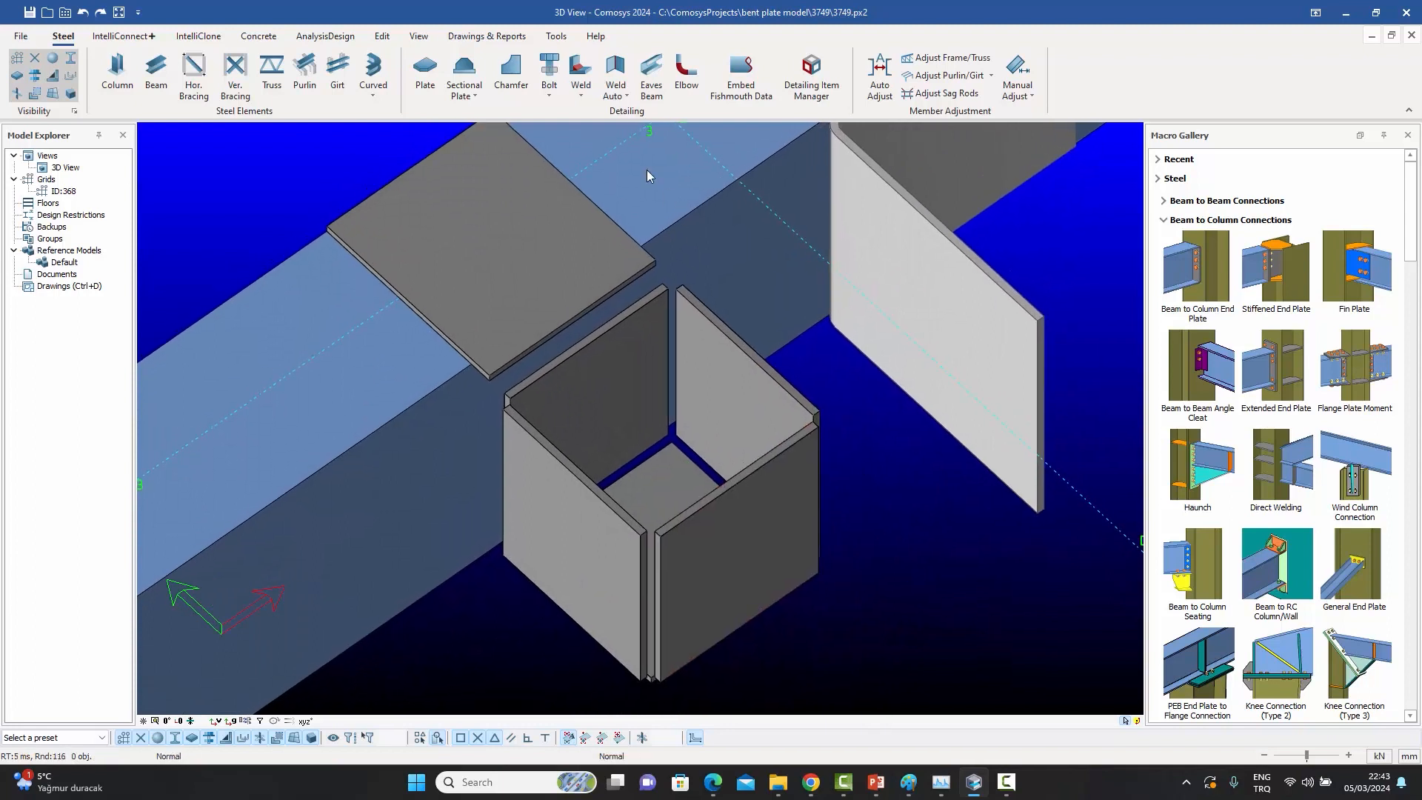
# - Join the two front wall plates of the box with a Cylindrical Bent Plate
pyautogui.click(478, 99)
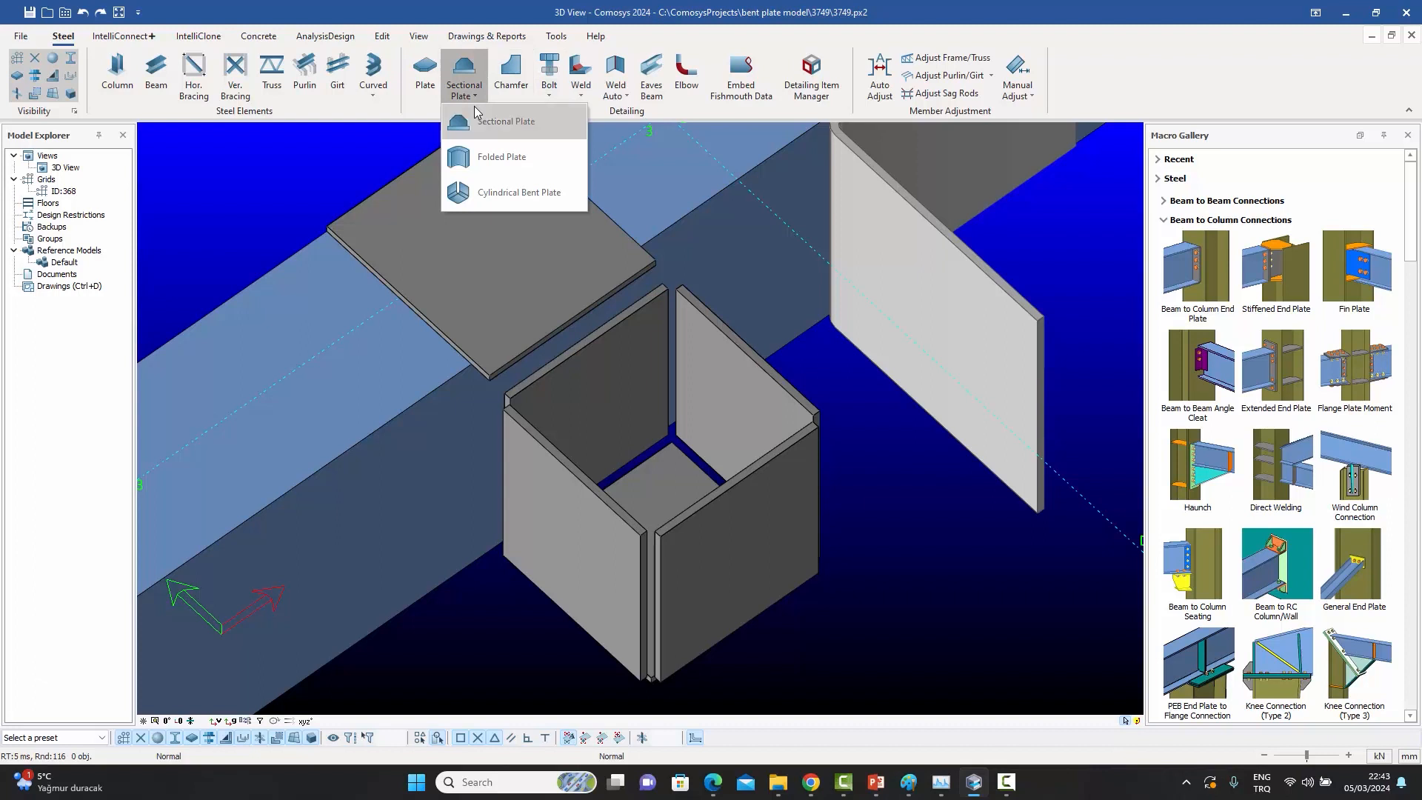
pyautogui.click(523, 192)
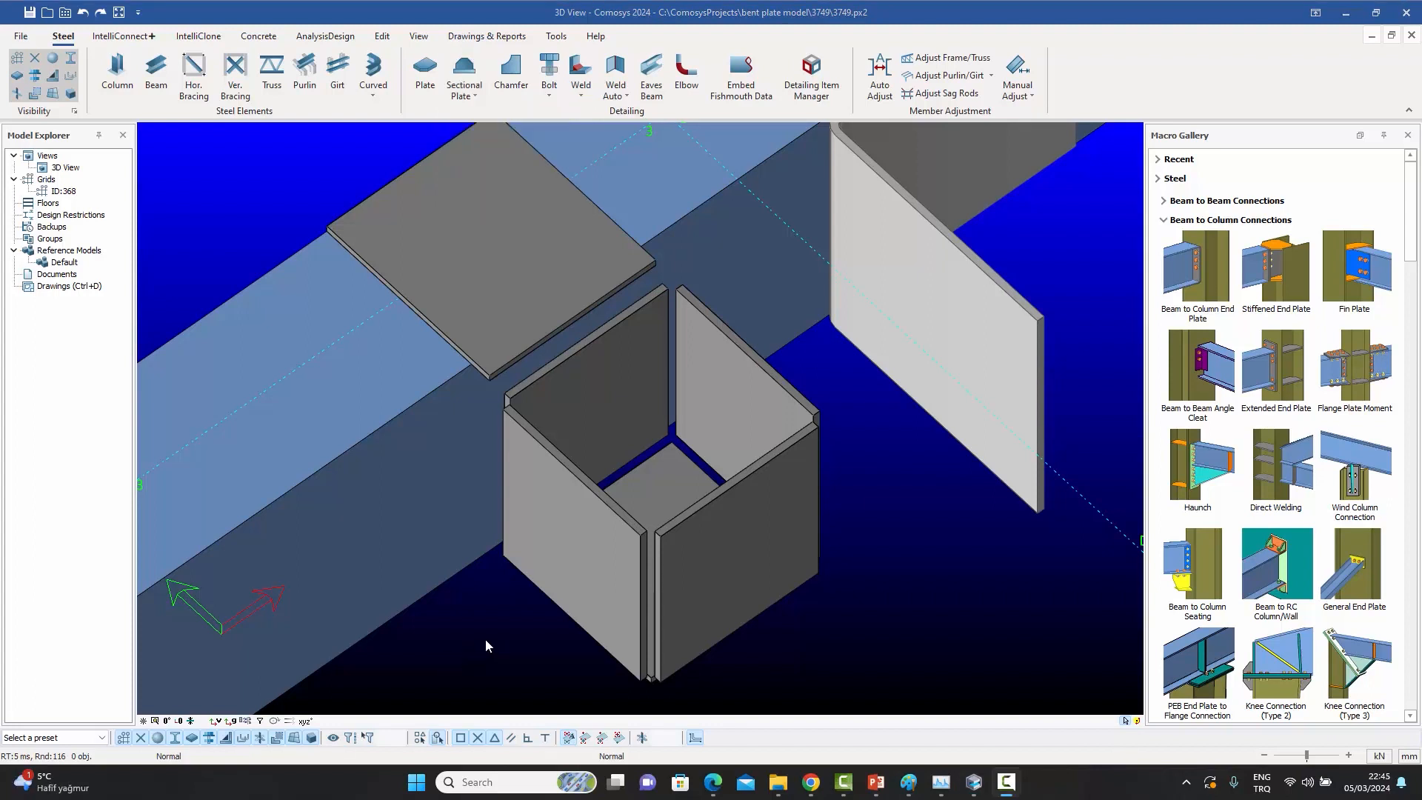
pyautogui.click(475, 99)
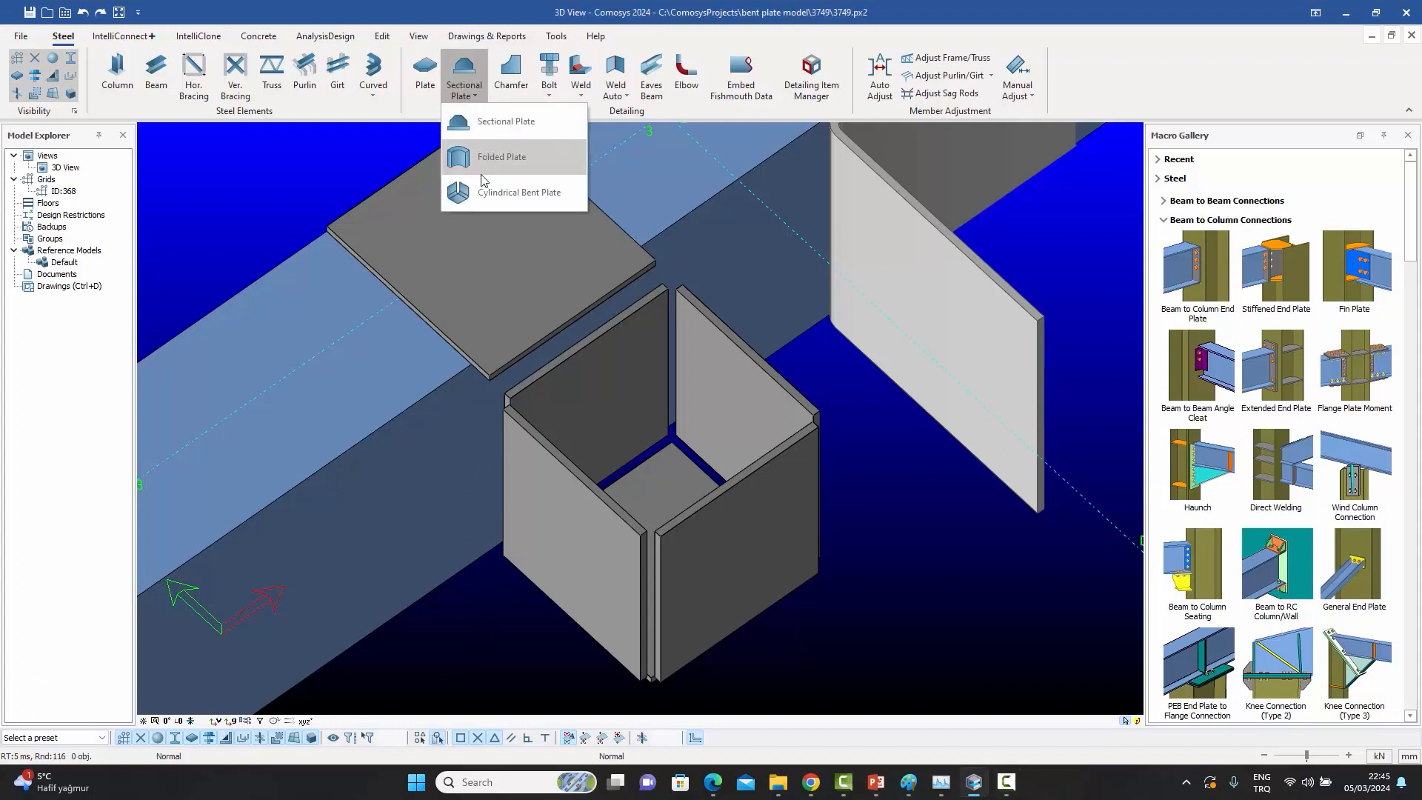
pyautogui.click(534, 194)
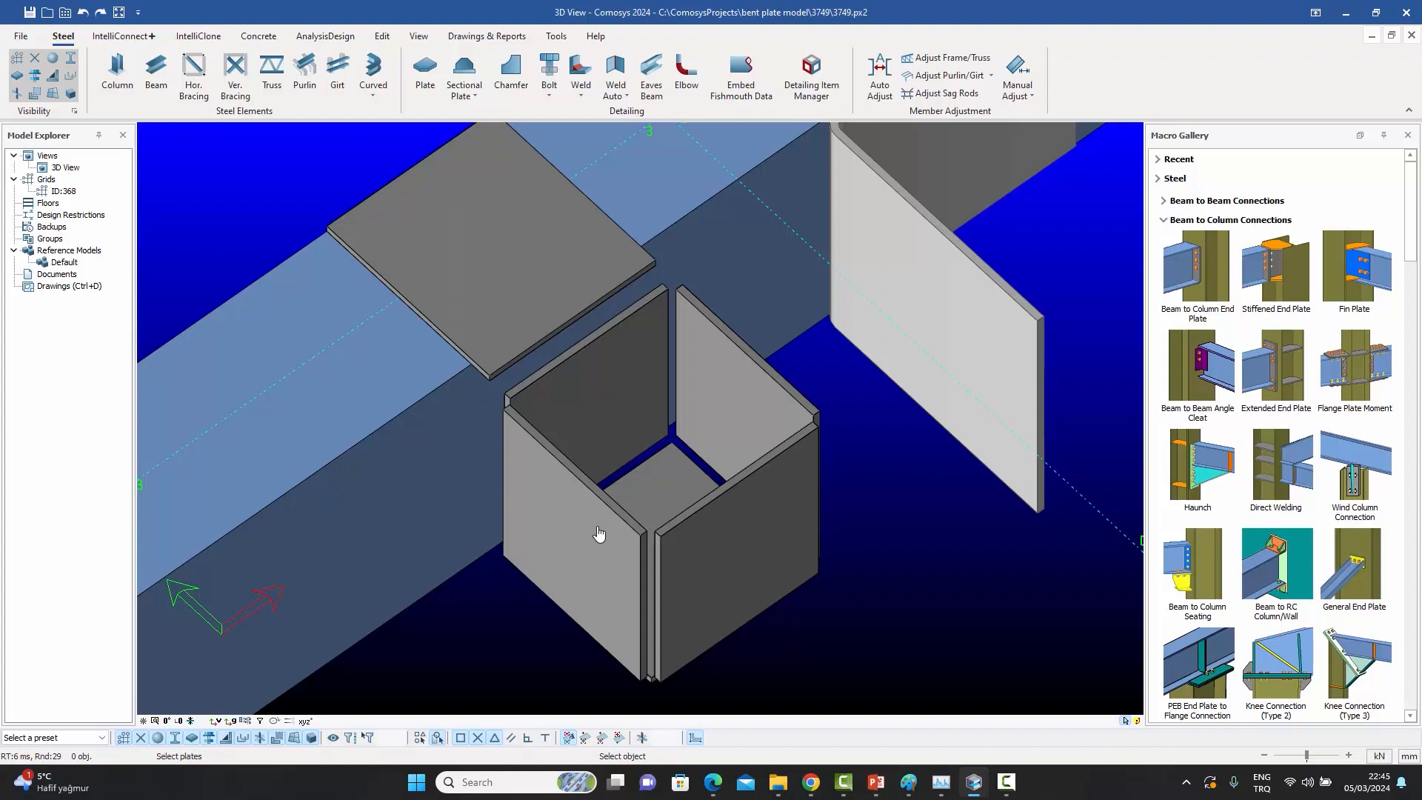
pyautogui.click(580, 549)
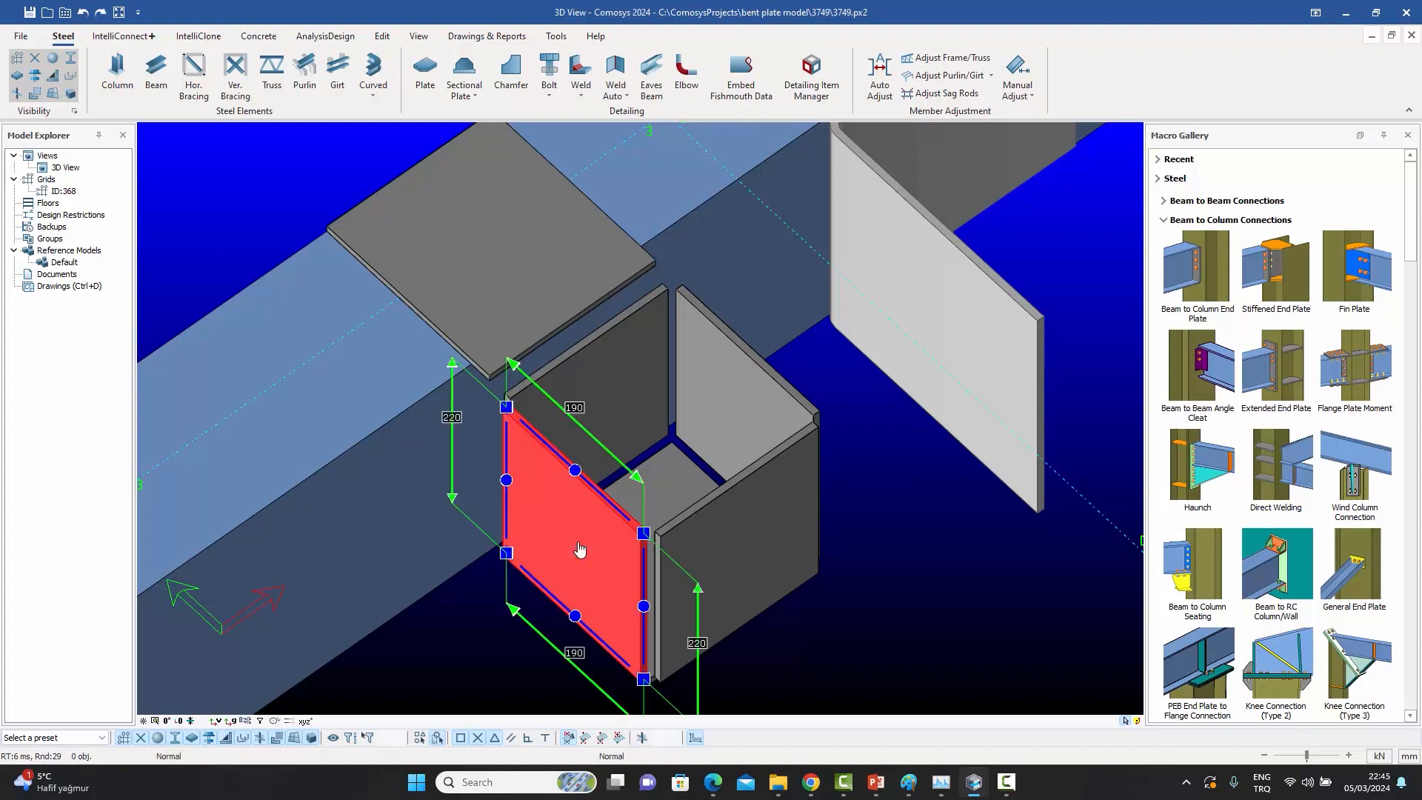
pyautogui.press('Escape')
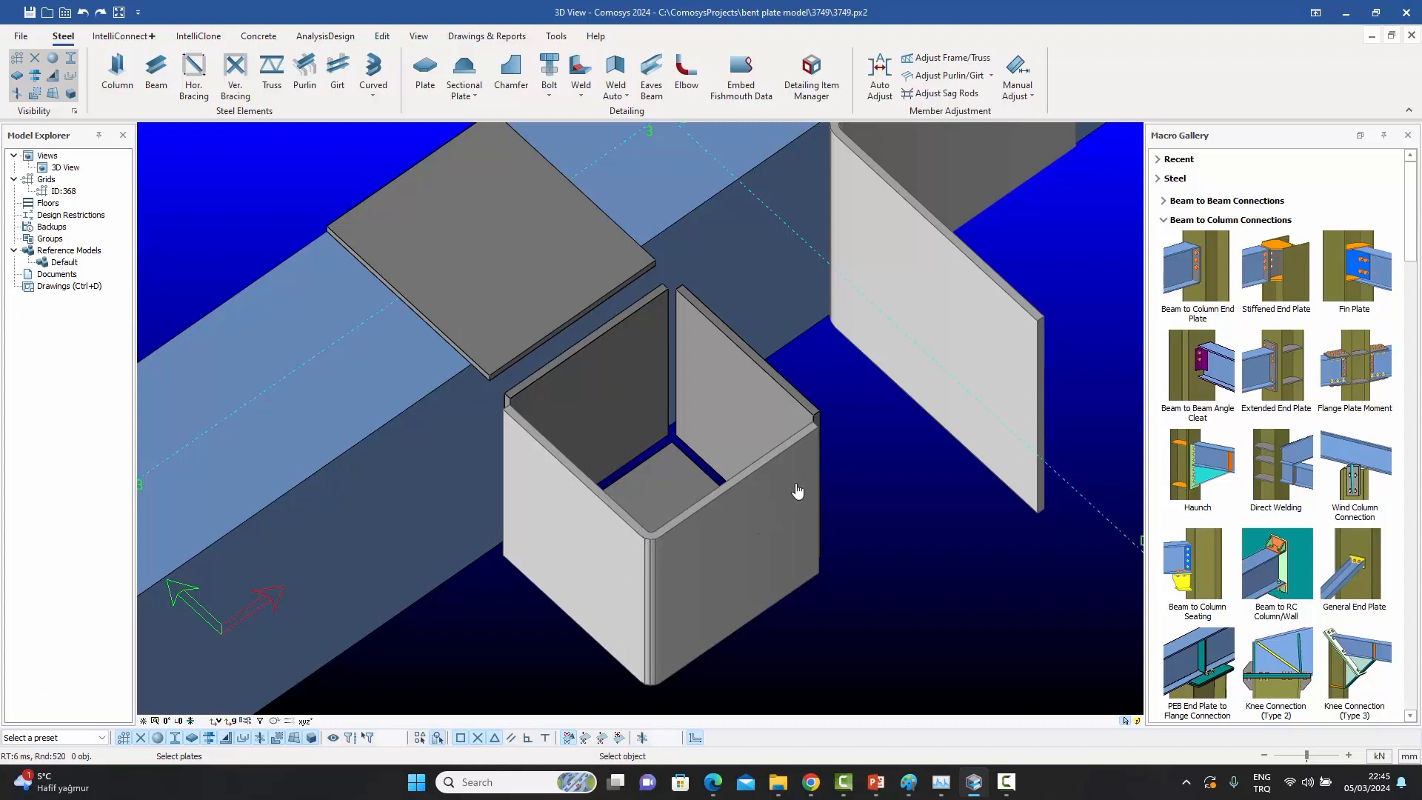
# - Bend the joined front plates into the rear wall plate beside the white panel and inspect the rounded corner
pyautogui.click(756, 511)
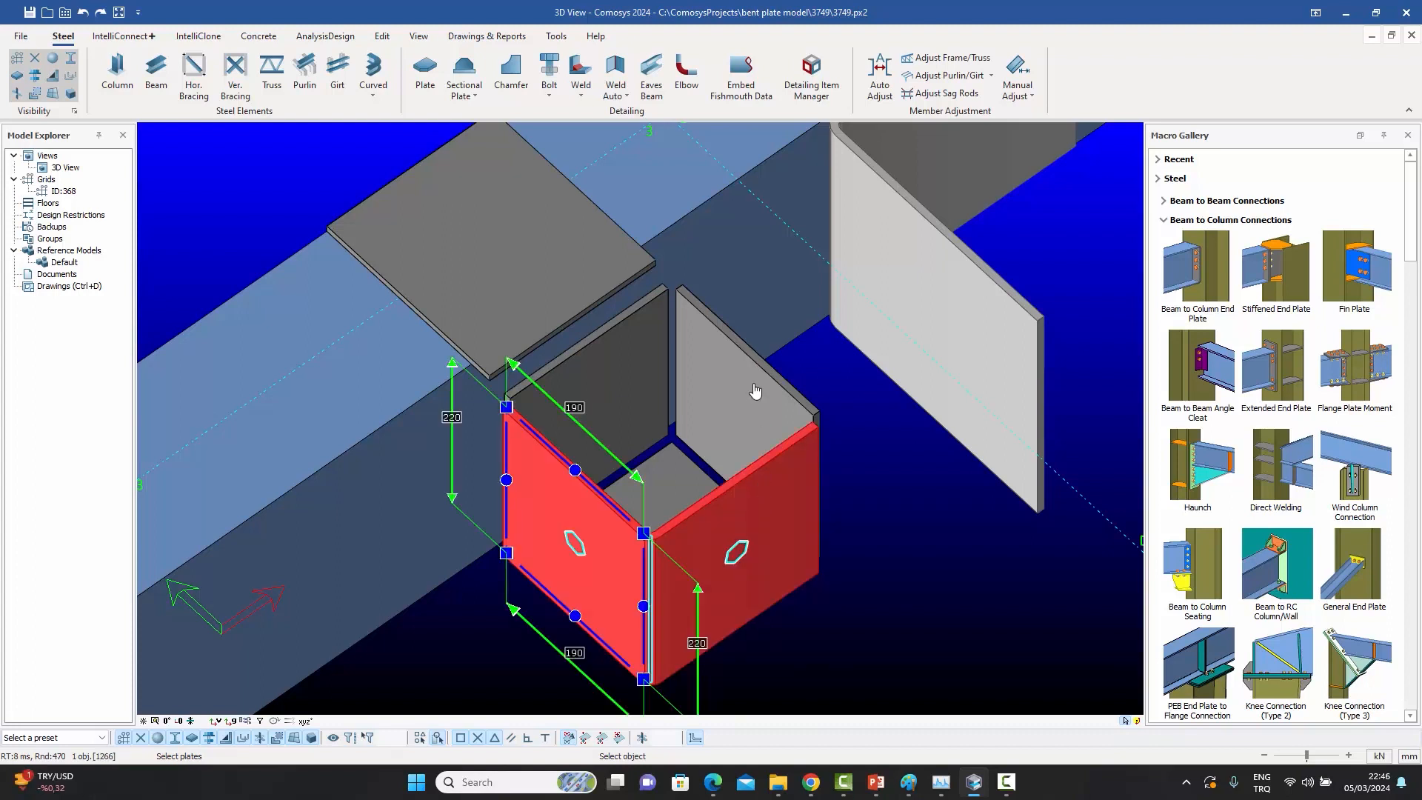
pyautogui.press('Escape')
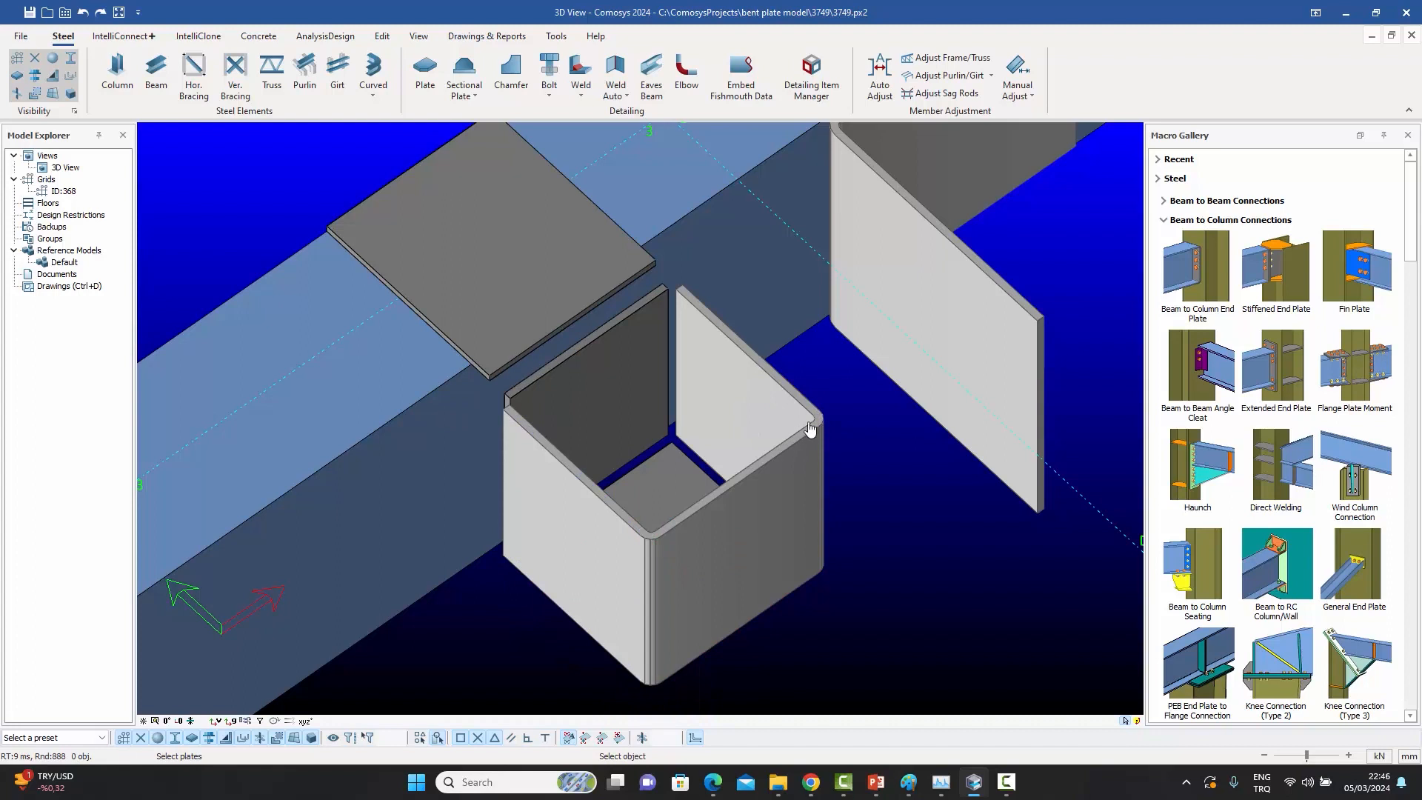
pyautogui.scroll(5, 811, 428)
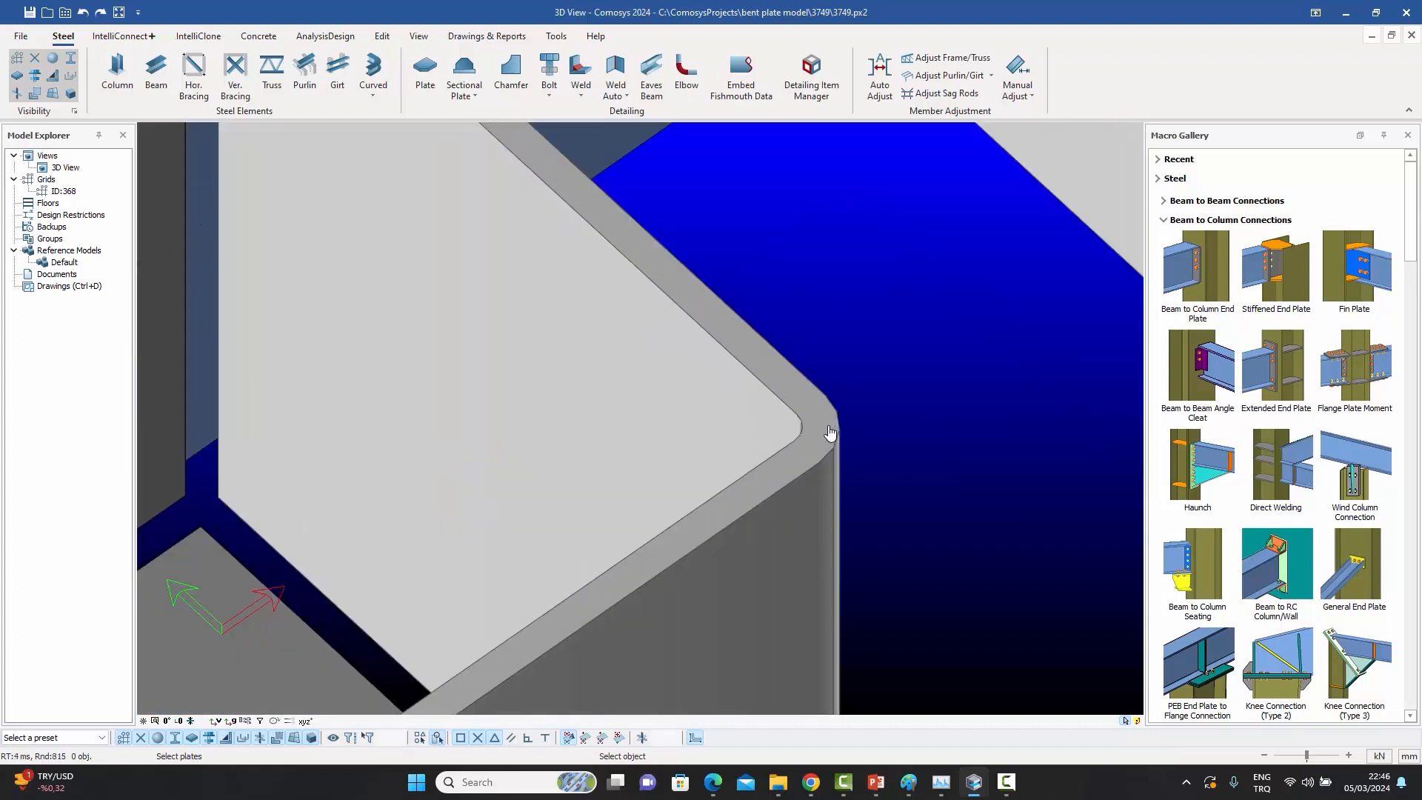
pyautogui.scroll(-5, 830, 433)
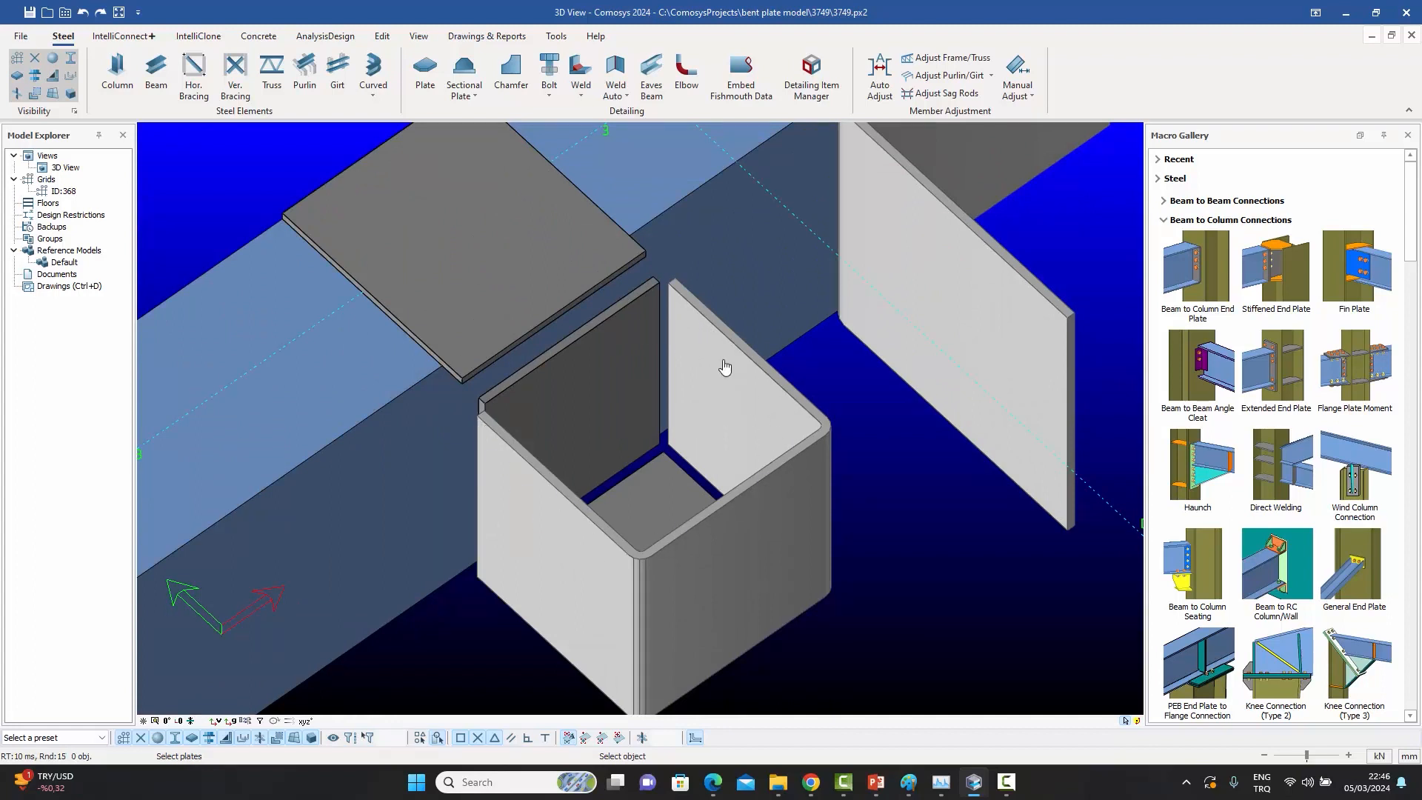
# - Add the remaining rear wall plate to the bent plate, using the open rear corner as the connecting edge
pyautogui.click(700, 348)
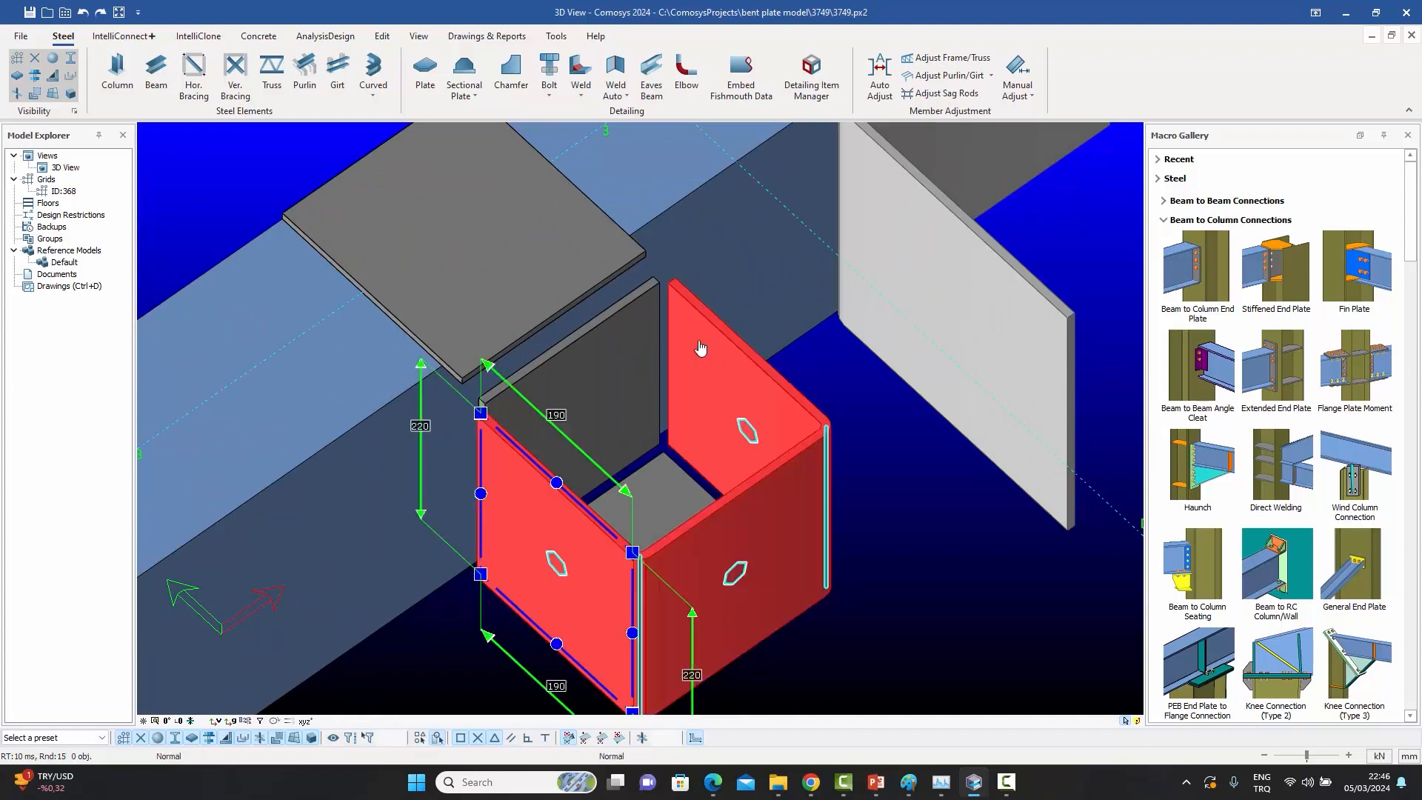
pyautogui.click(642, 333)
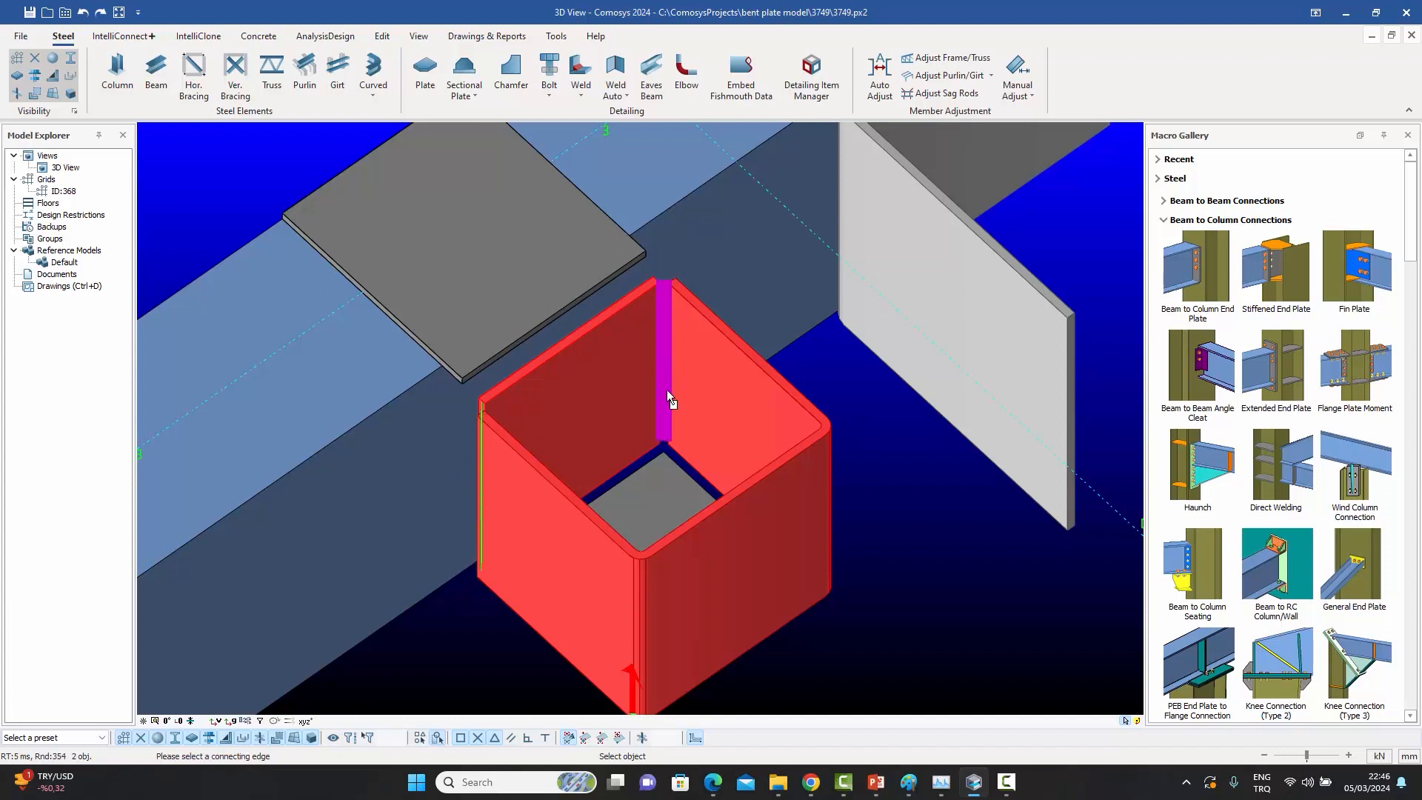
pyautogui.click(662, 326)
pyautogui.press('Return')
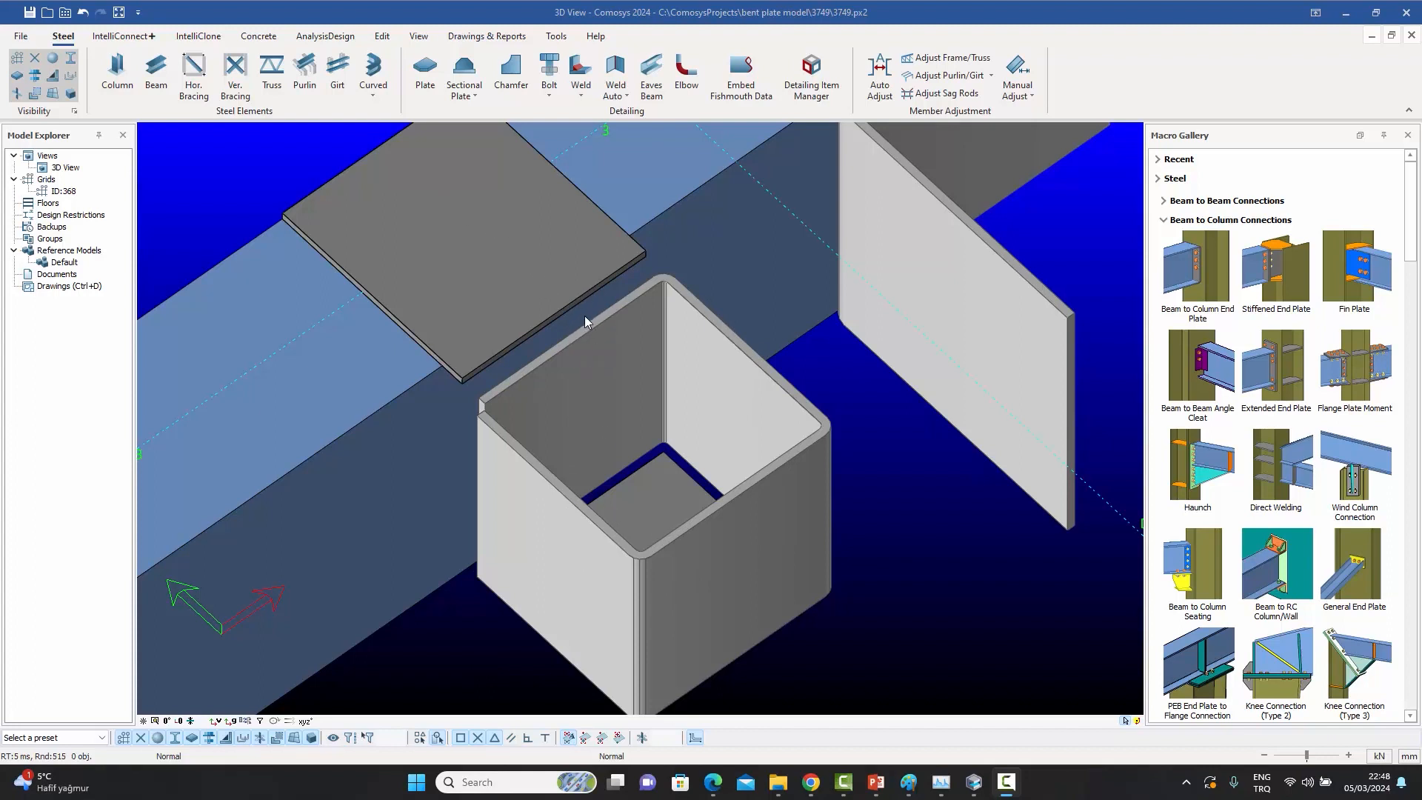
# - Connect the loose lid plate to the adjacent box wall as a Cylindrical Bent Plate, using the short connecting edge between them
pyautogui.moveTo(867, 554); pyautogui.dragTo(917, 492, button='middle')
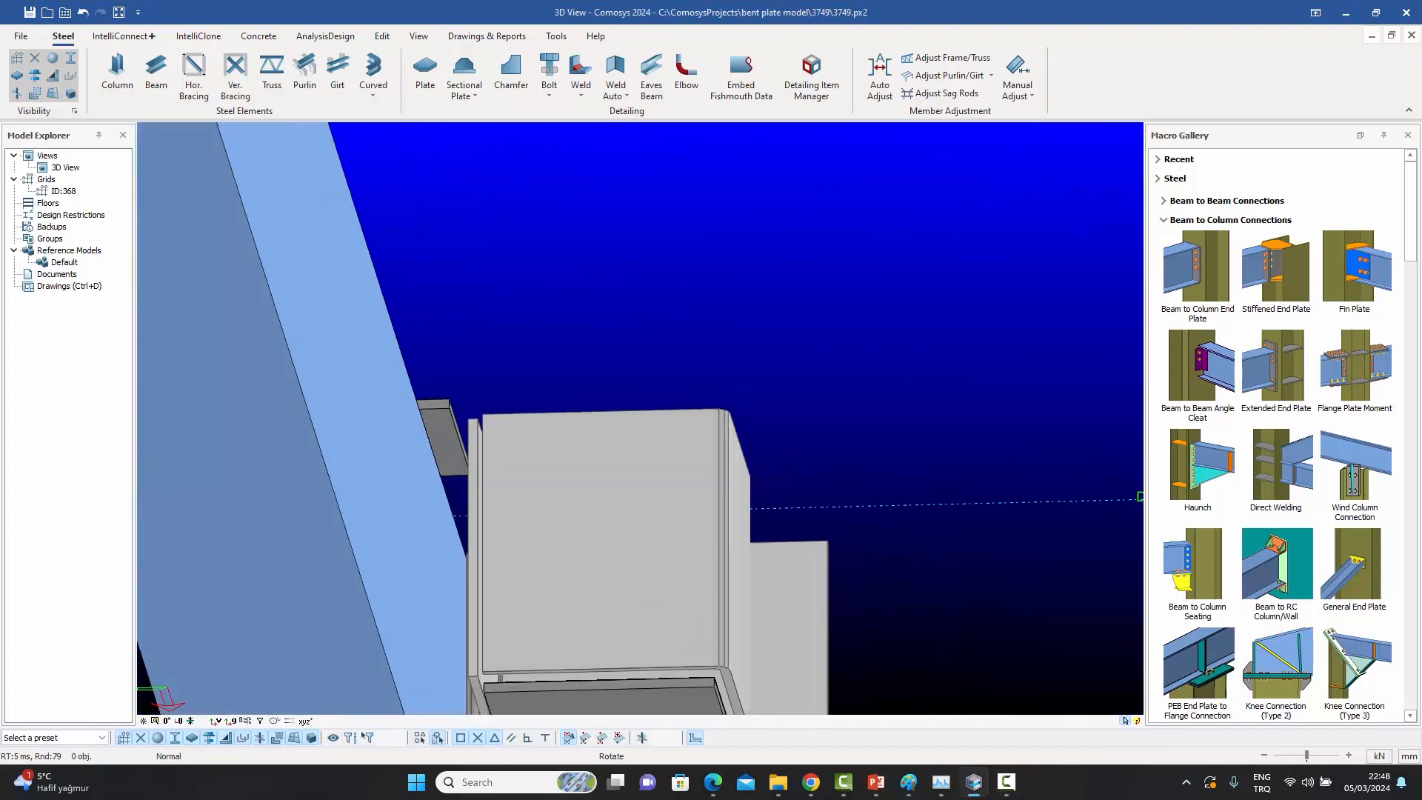
pyautogui.click(471, 95)
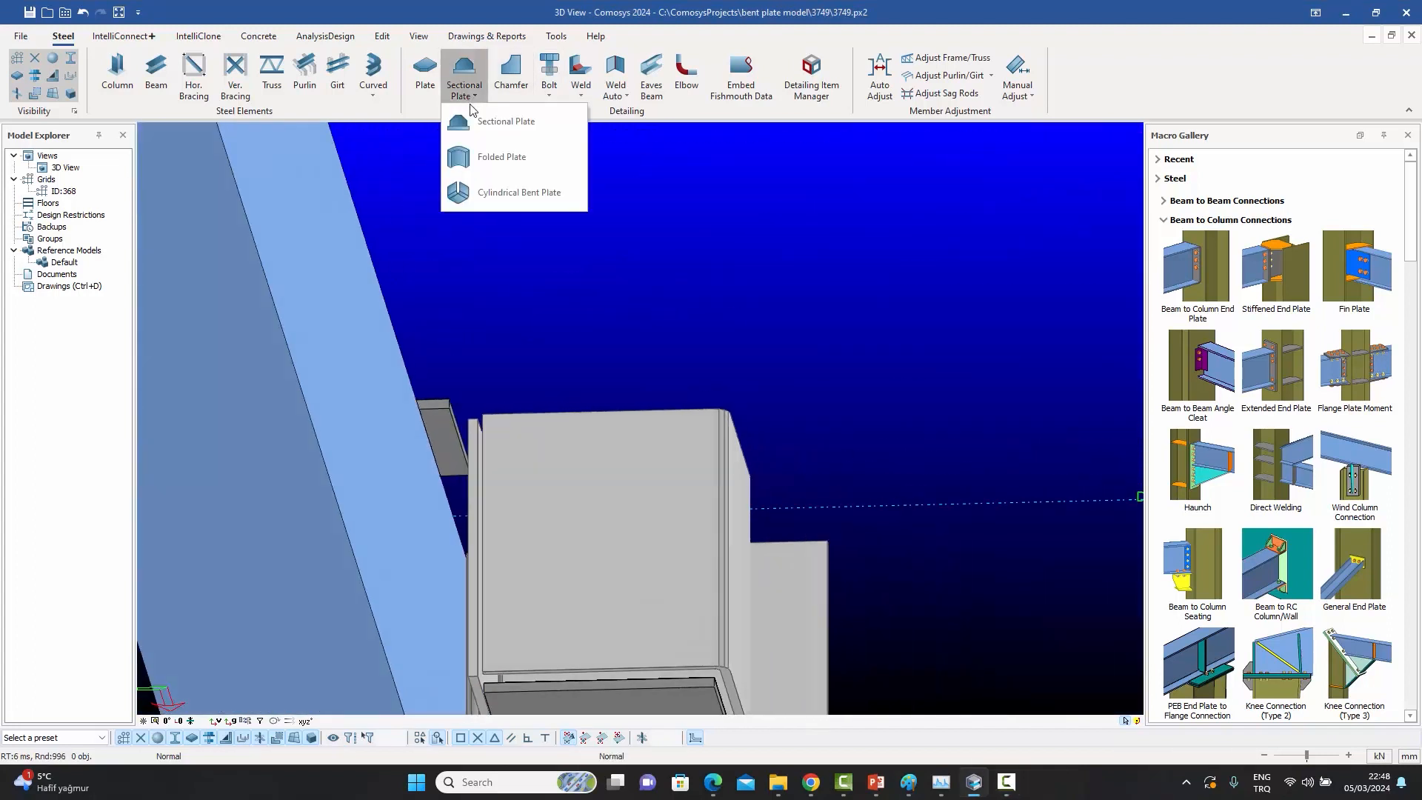
pyautogui.click(496, 194)
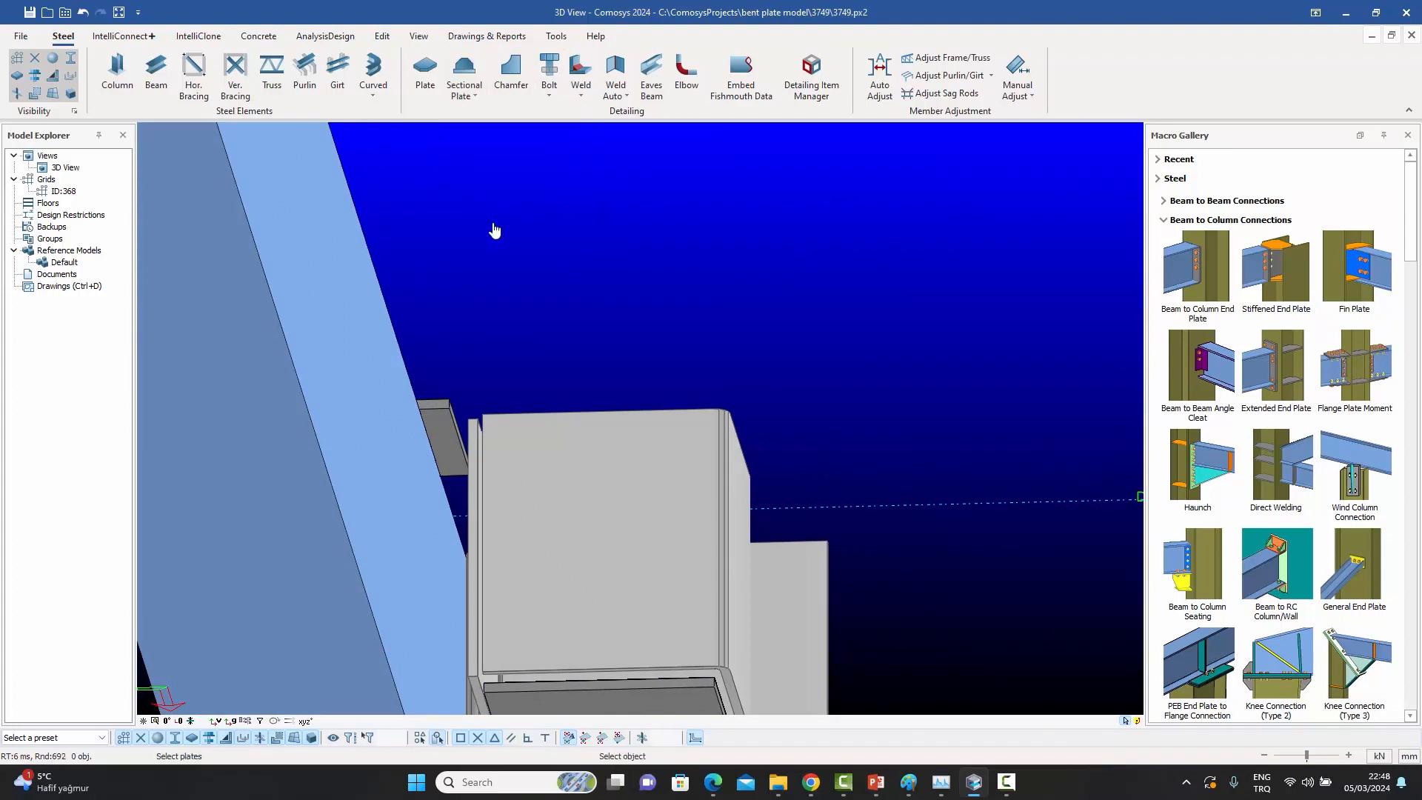
pyautogui.click(475, 451)
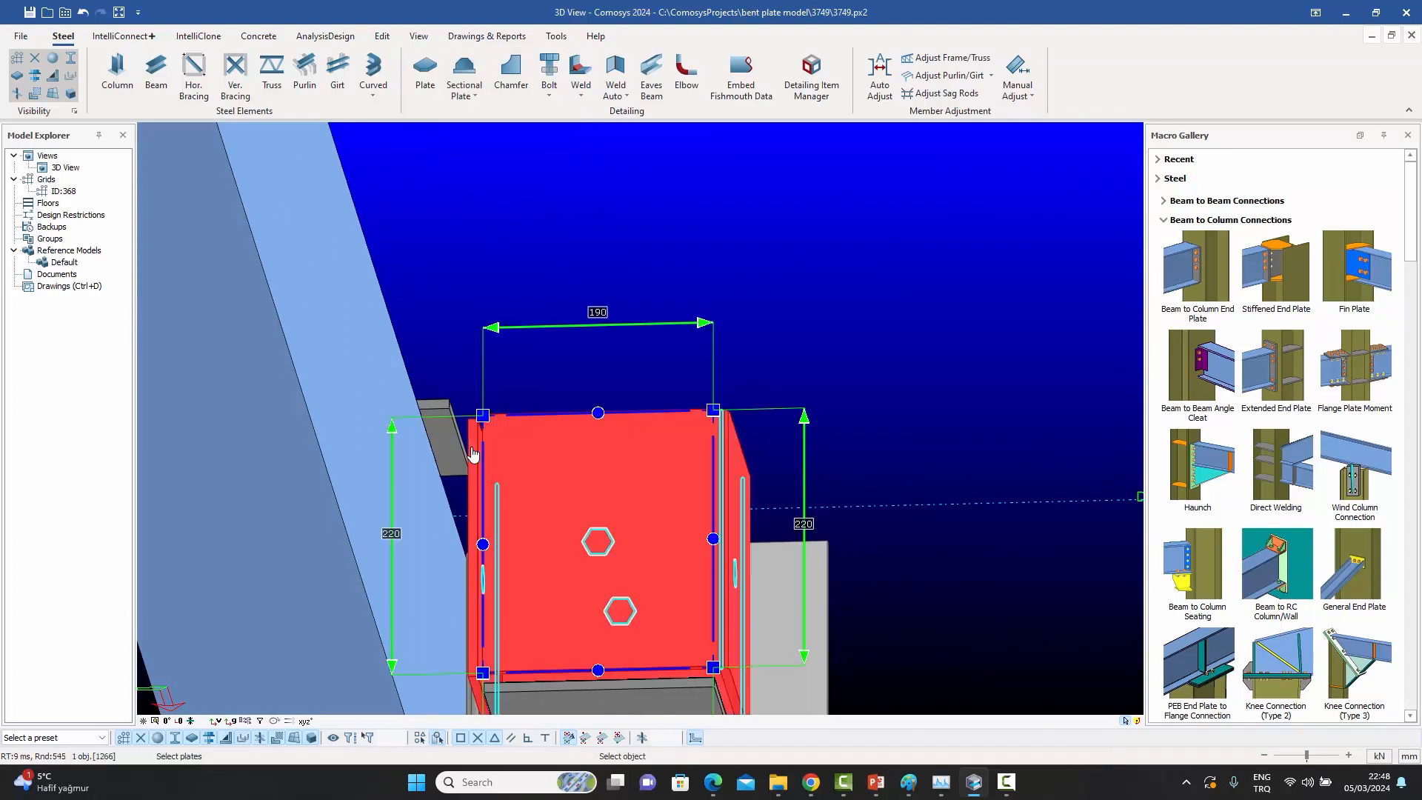
pyautogui.click(440, 413)
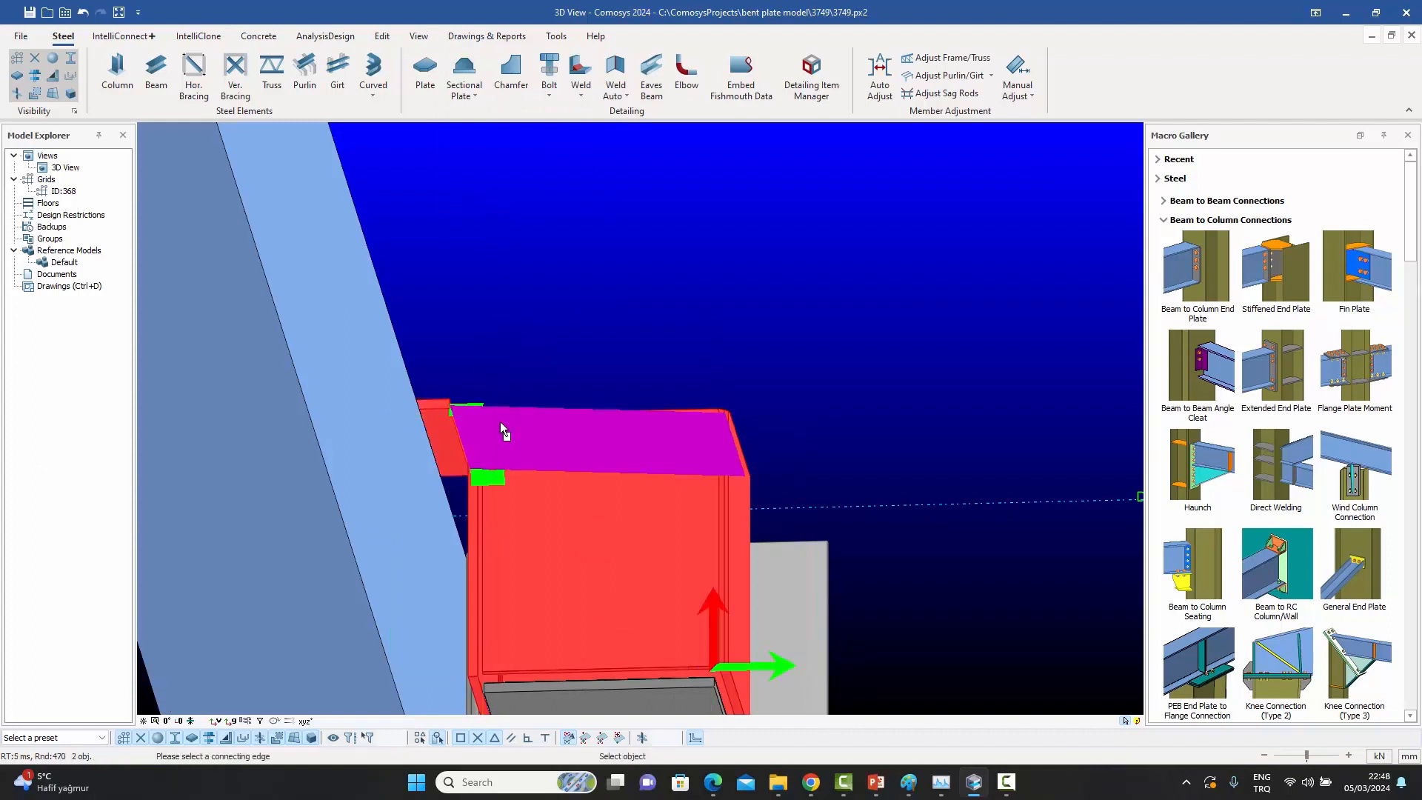
pyautogui.click(468, 442)
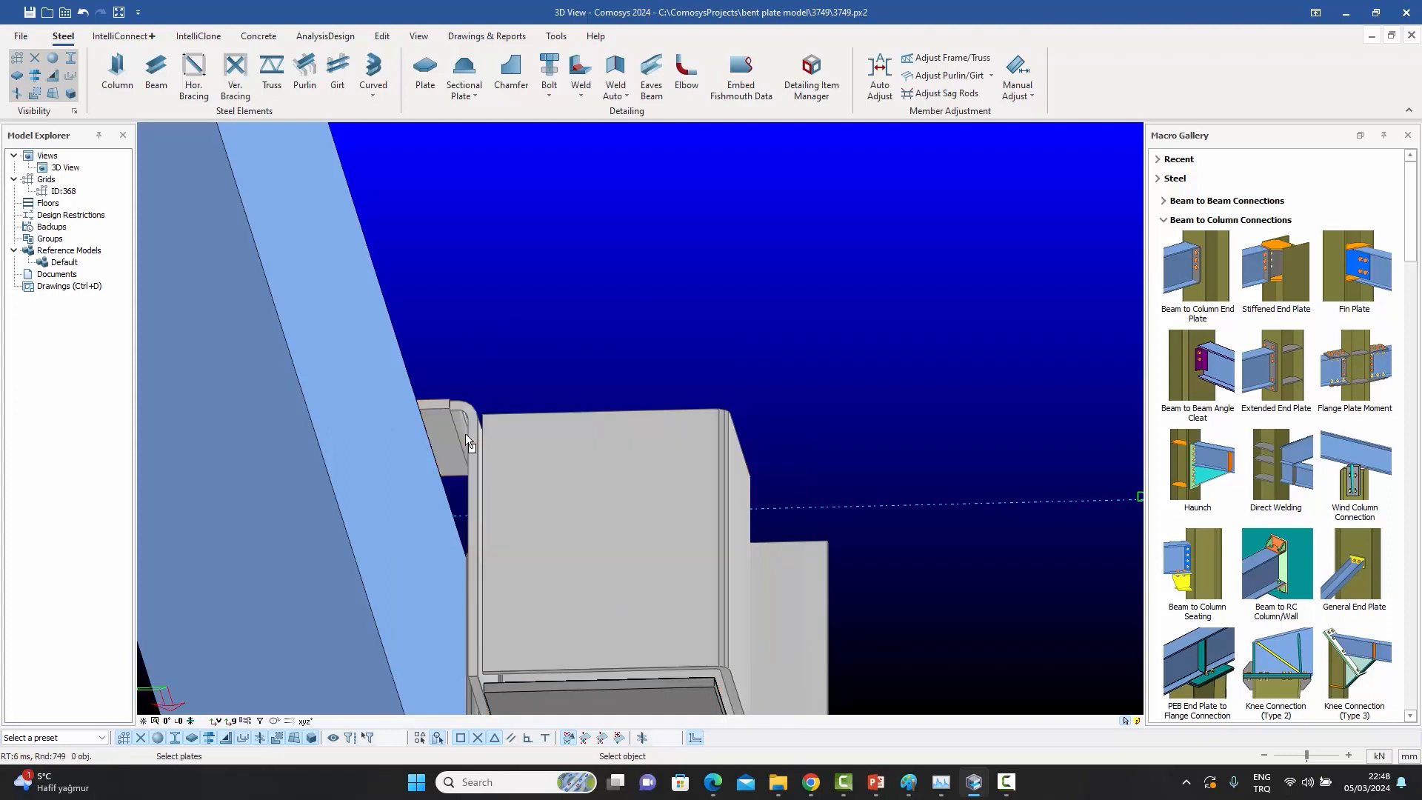
pyautogui.moveTo(585, 337); pyautogui.dragTo(570, 436, button='middle')
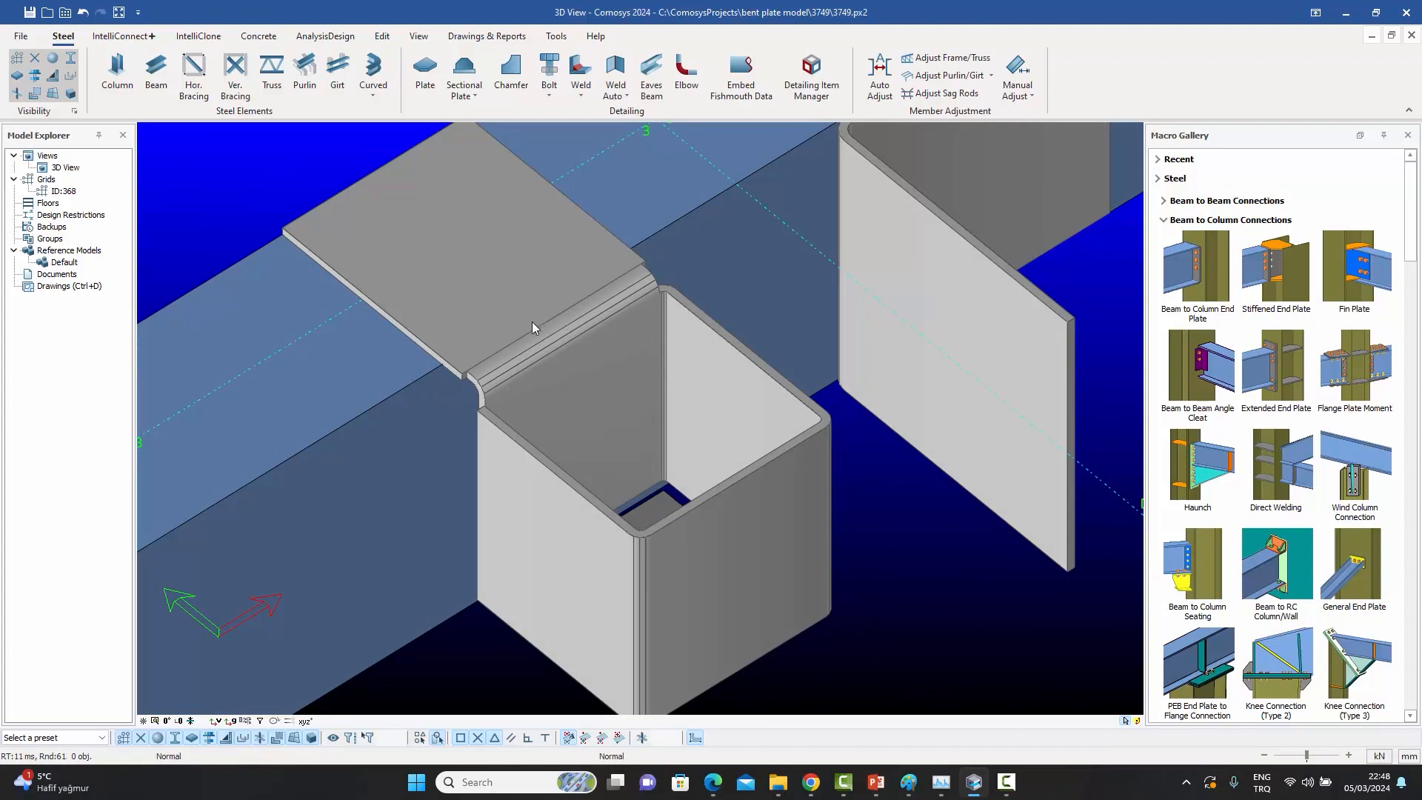
# - Connect the box's floor plate to the wall below the lid as a Cylindrical Bent Plate along their shared lower edge
pyautogui.moveTo(589, 483); pyautogui.dragTo(591, 491, button='middle')
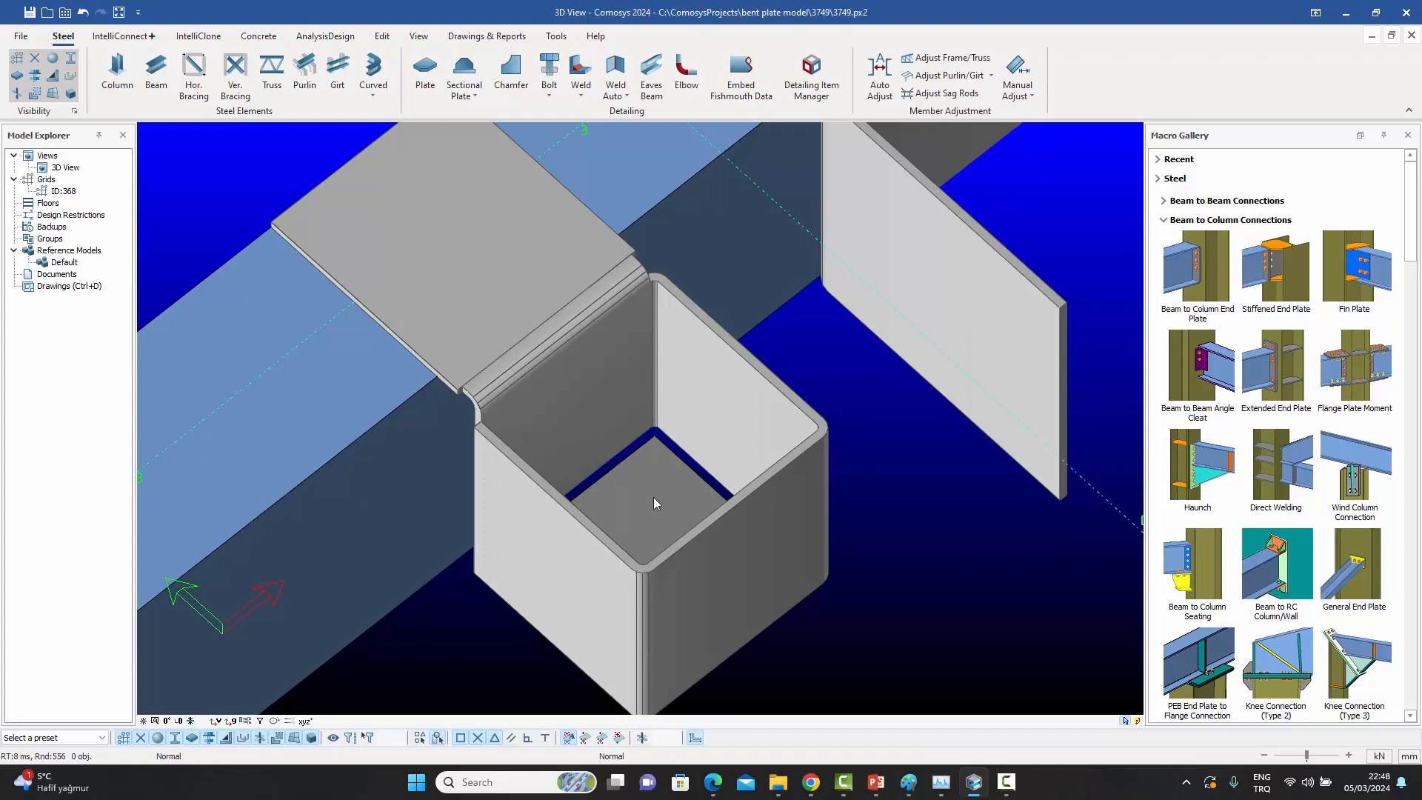
pyautogui.click(474, 103)
pyautogui.click(493, 191)
pyautogui.click(637, 483)
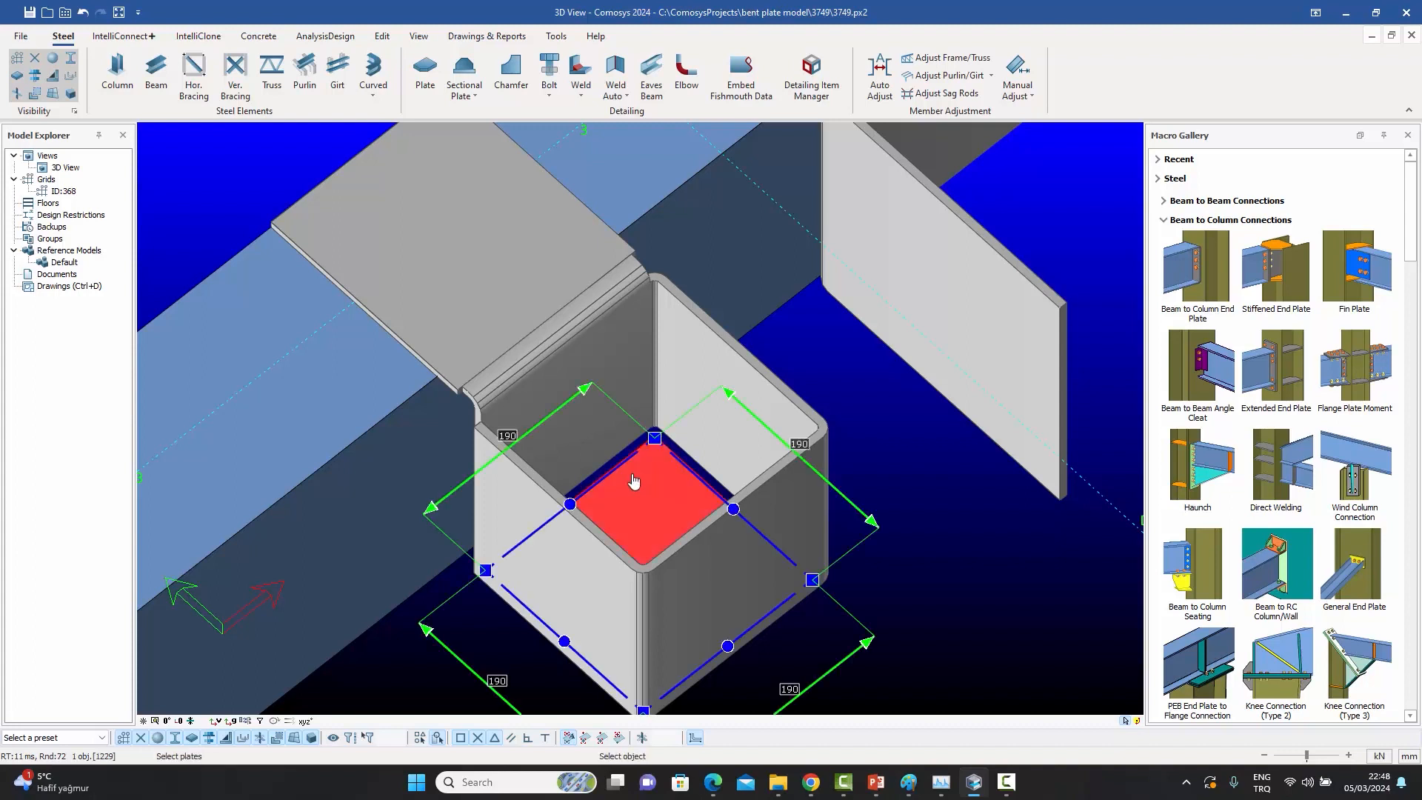
pyautogui.click(615, 354)
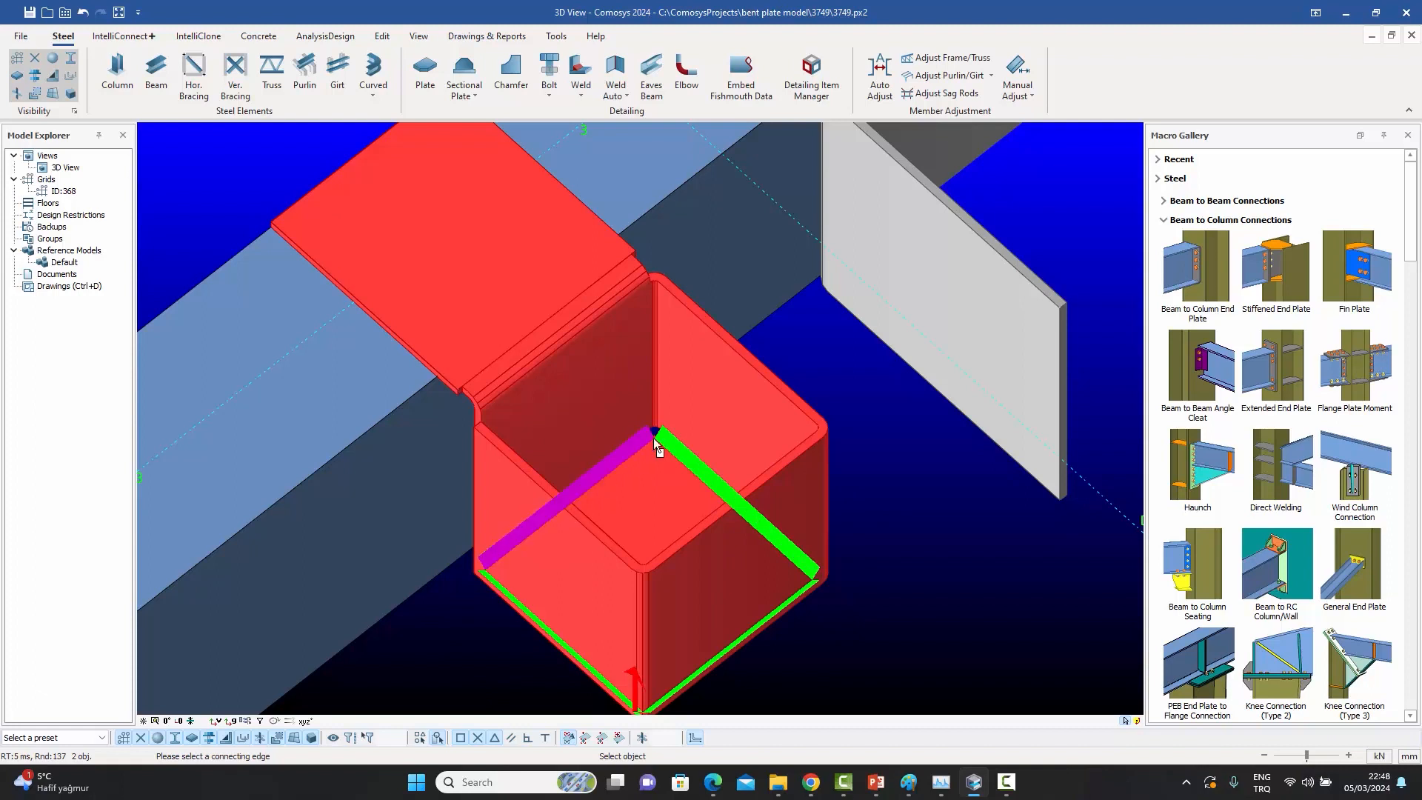
pyautogui.click(614, 461)
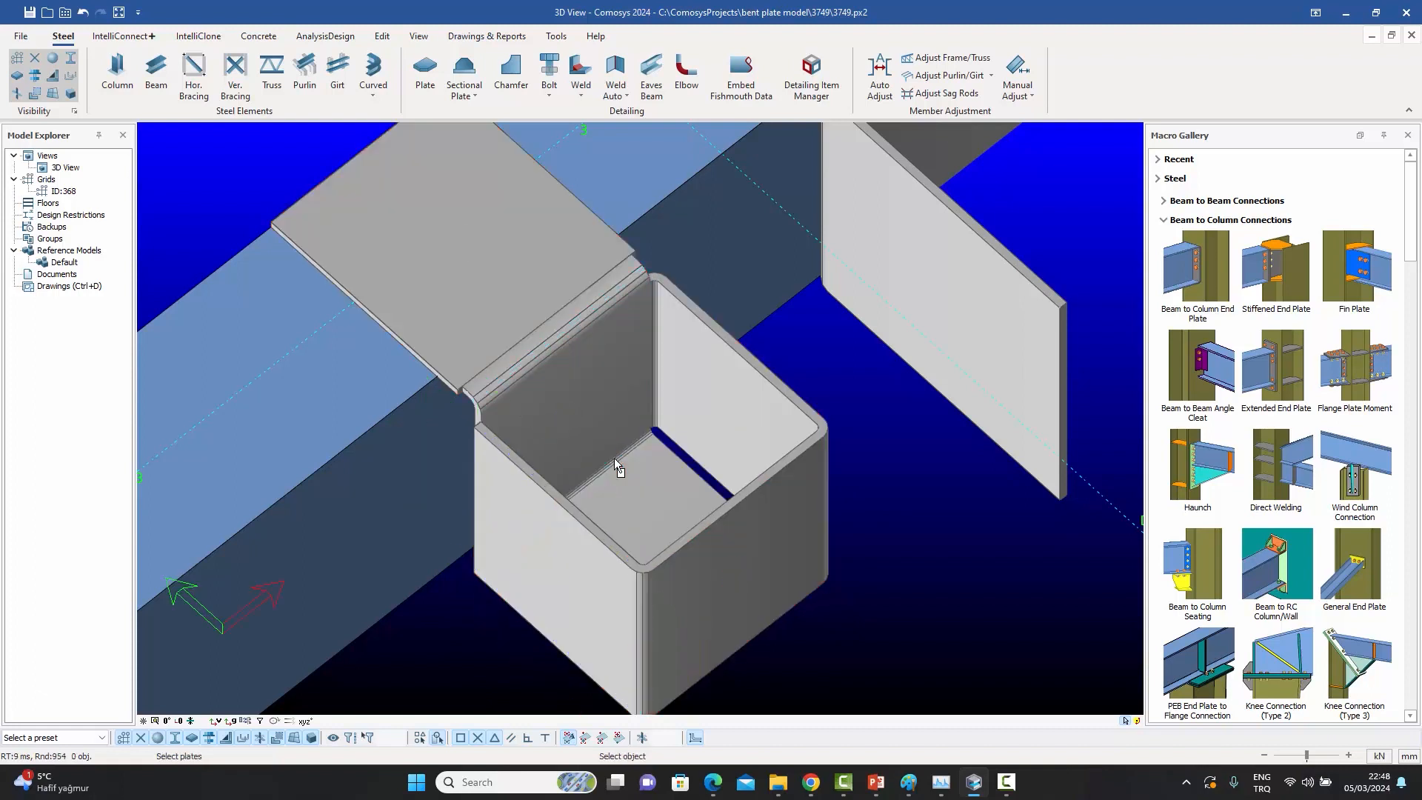
pyautogui.press('Escape')
pyautogui.moveTo(798, 321)
pyautogui.mouseDown(button='middle')
pyautogui.moveTo(856, 396)
pyautogui.moveTo(835, 379)
pyautogui.moveTo(826, 322)
pyautogui.mouseUp(button='middle')
pyautogui.press('F10')
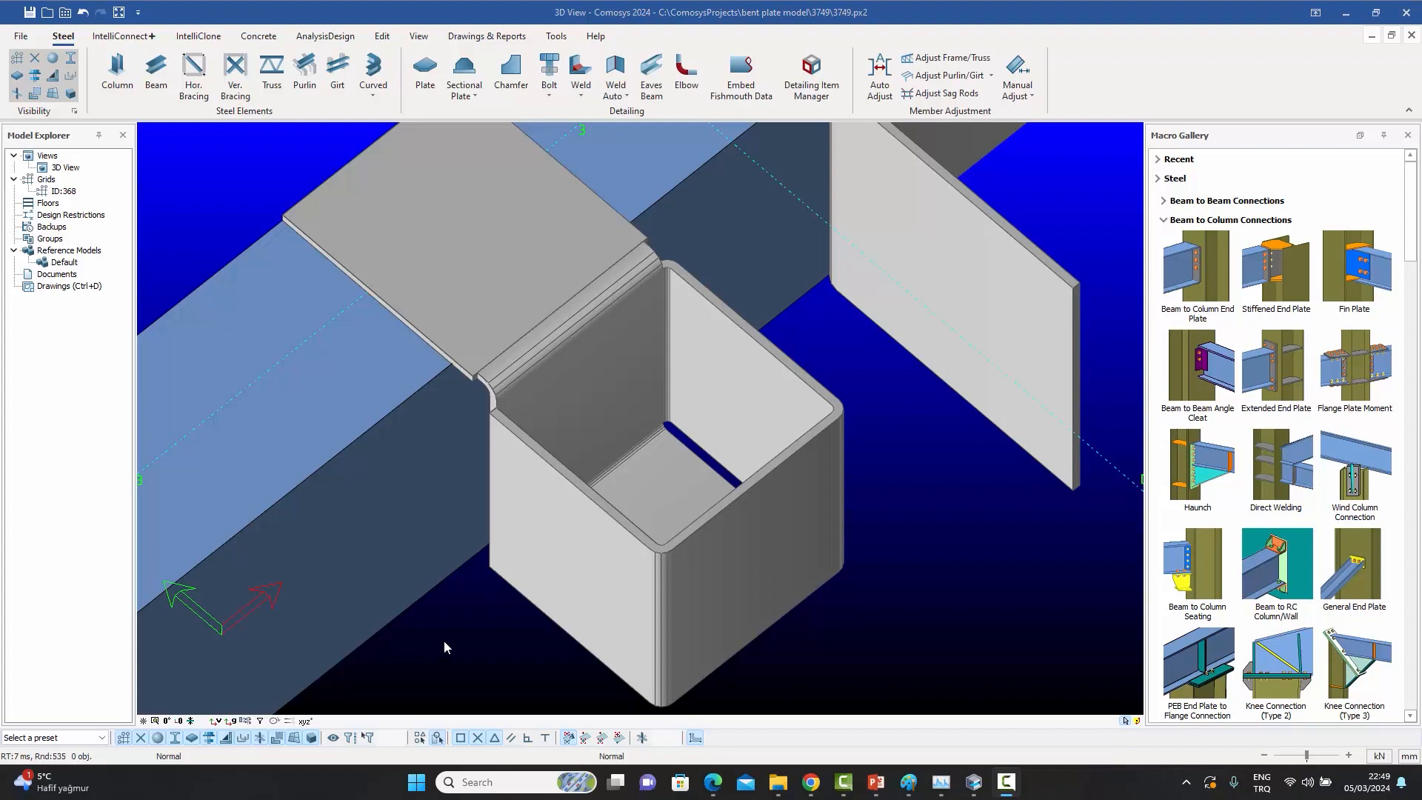
# - Select the bent plate box and display the editing handles of its rear wall facing the white panel
pyautogui.click(580, 541)
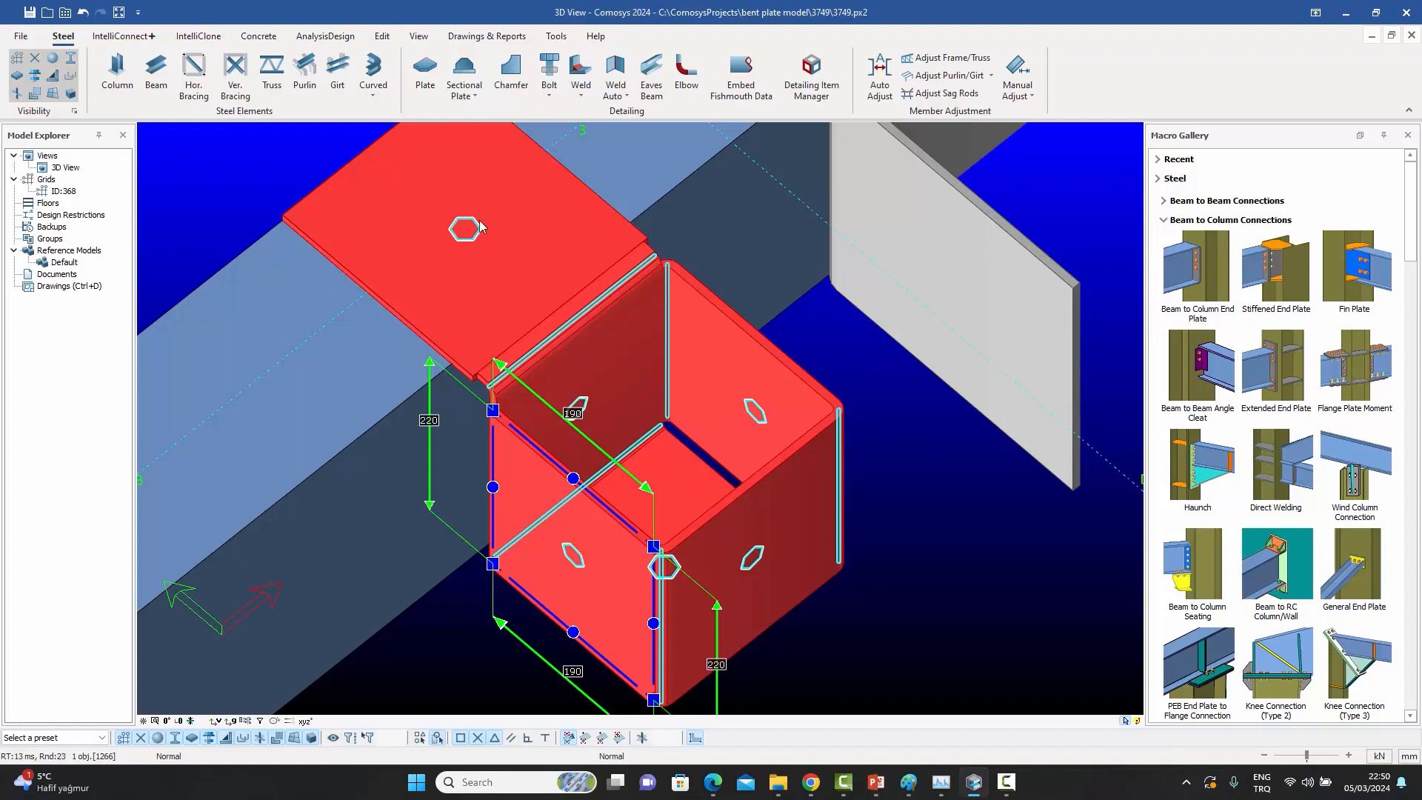
pyautogui.click(755, 417)
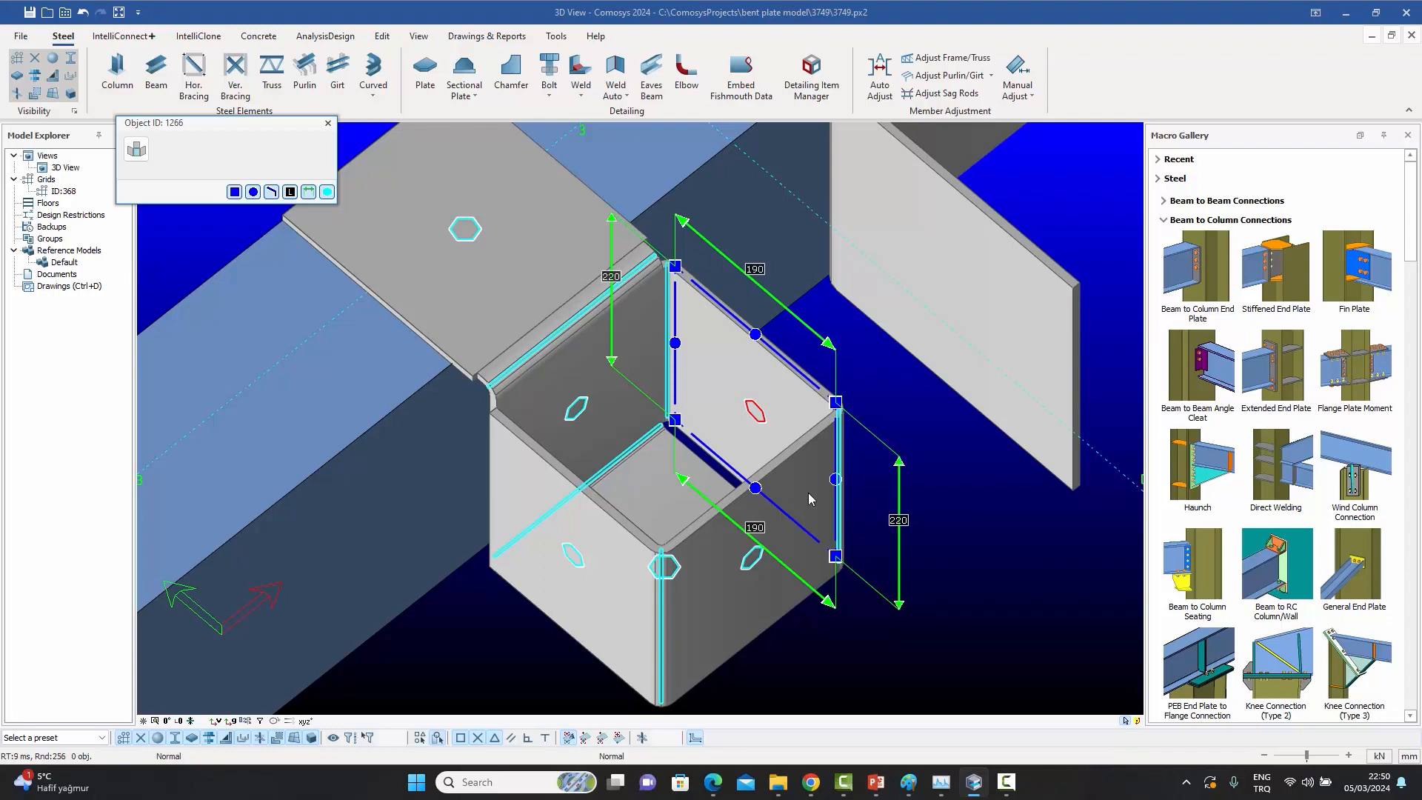
pyautogui.moveTo(809, 492); pyautogui.dragTo(970, 581, button='middle')
pyautogui.click(673, 273)
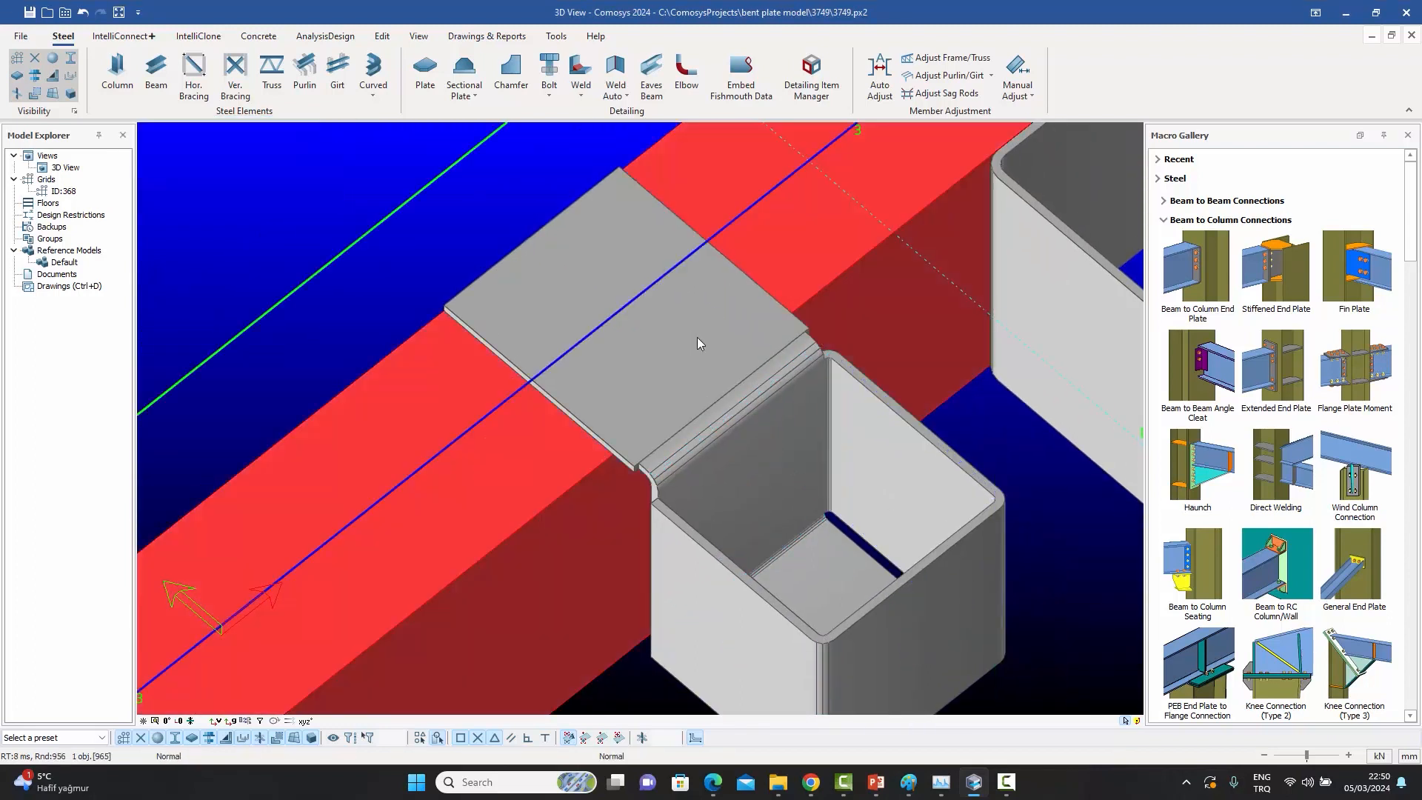
# - Select the bent plate box and display the editing handles of its lid plate
pyautogui.click(760, 482)
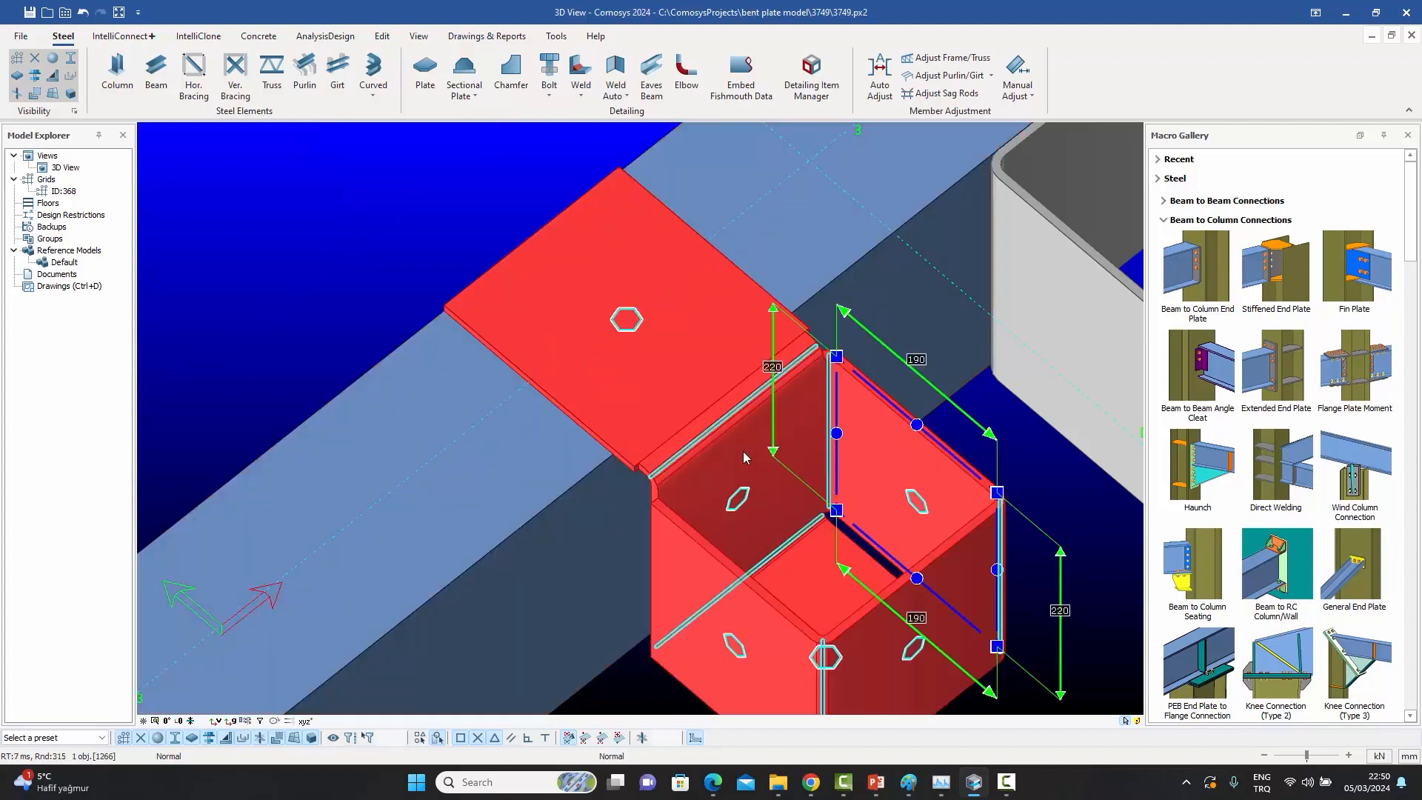
pyautogui.click(633, 320)
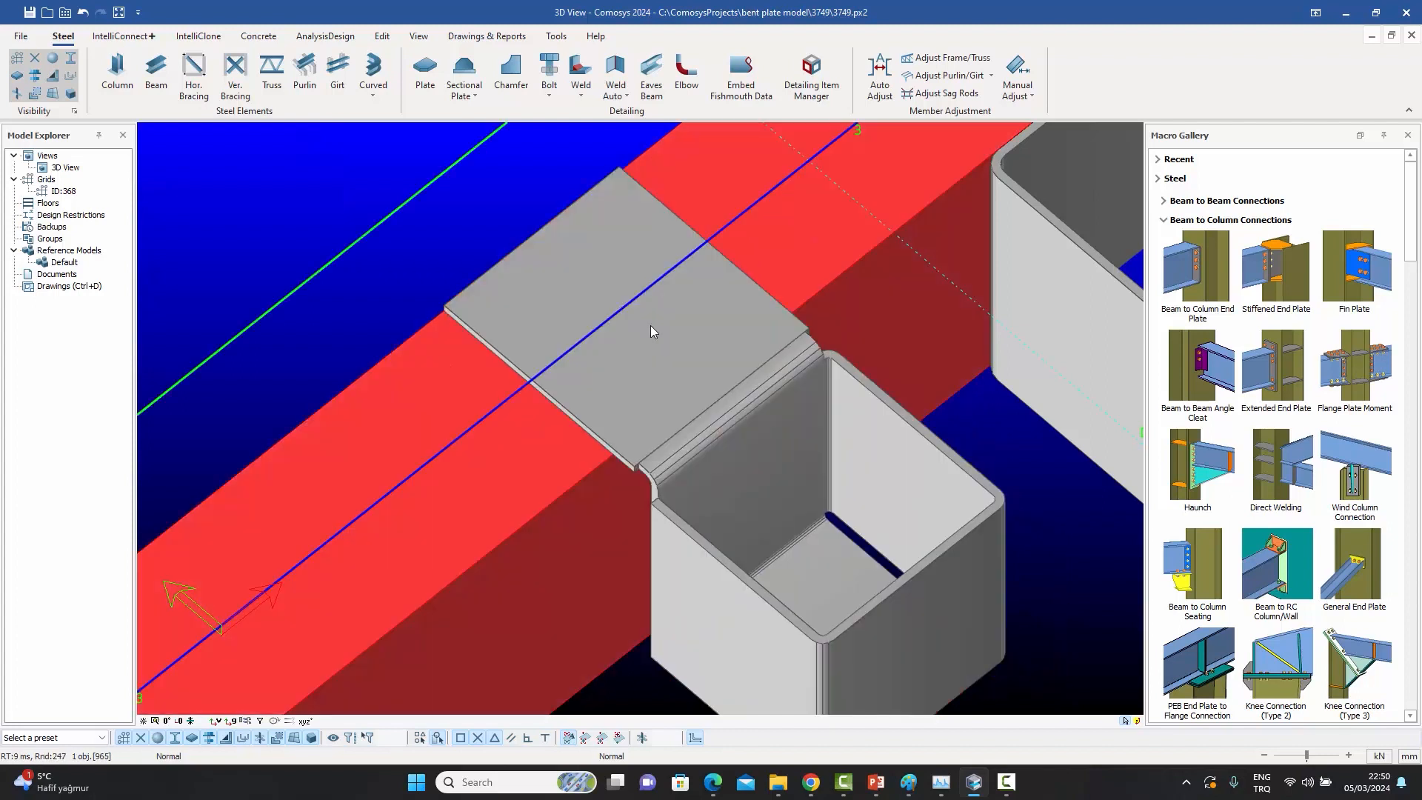
pyautogui.click(809, 455)
pyautogui.click(633, 330)
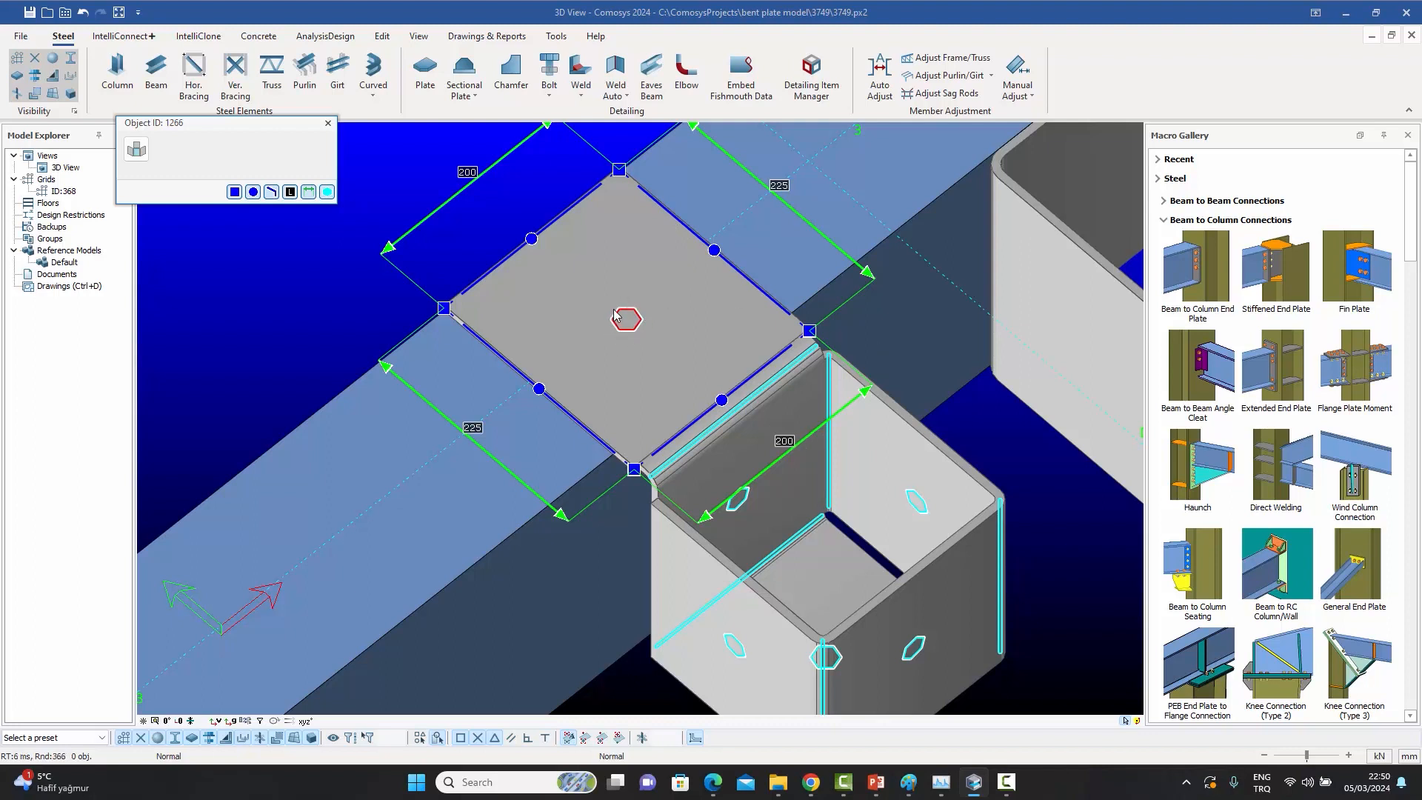
pyautogui.click(487, 224)
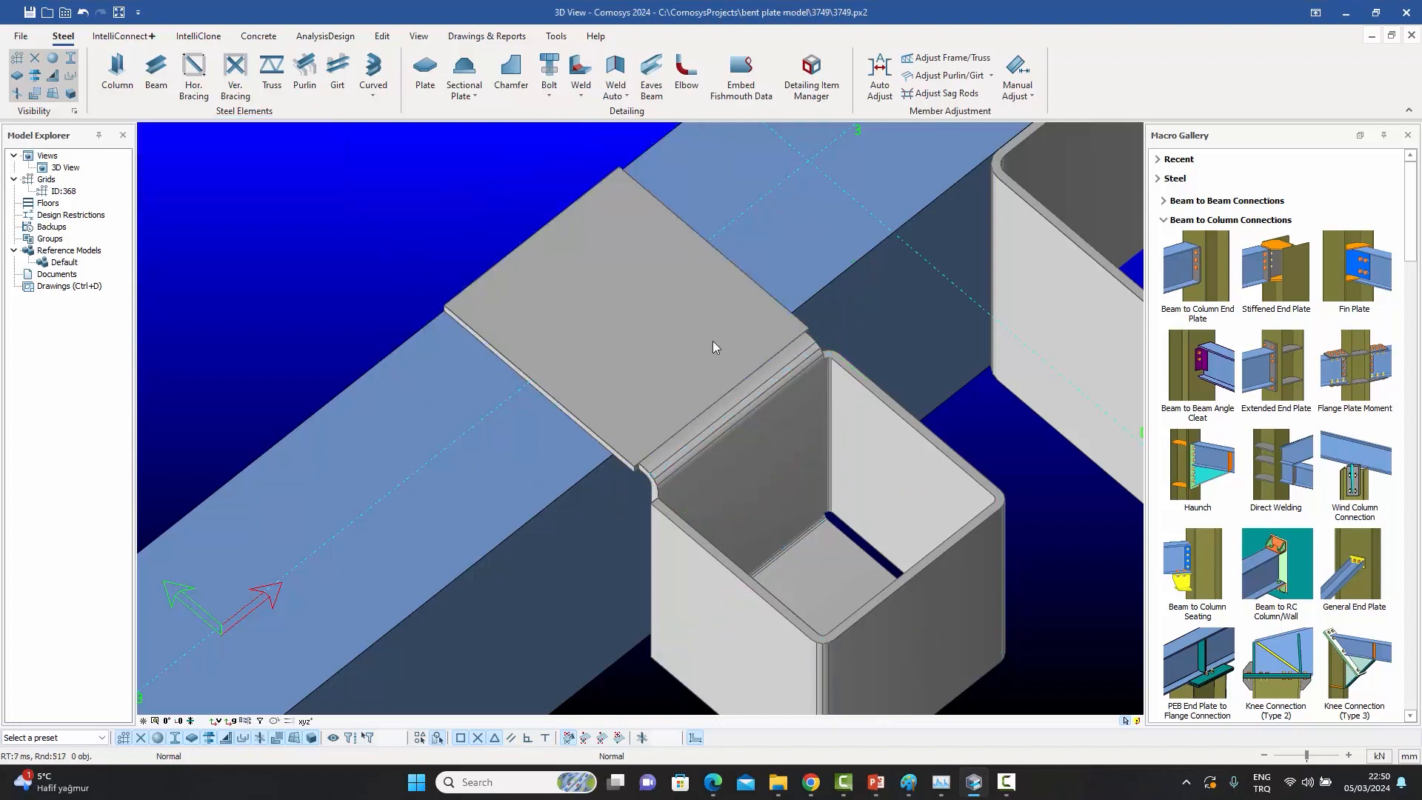
pyautogui.click(874, 478)
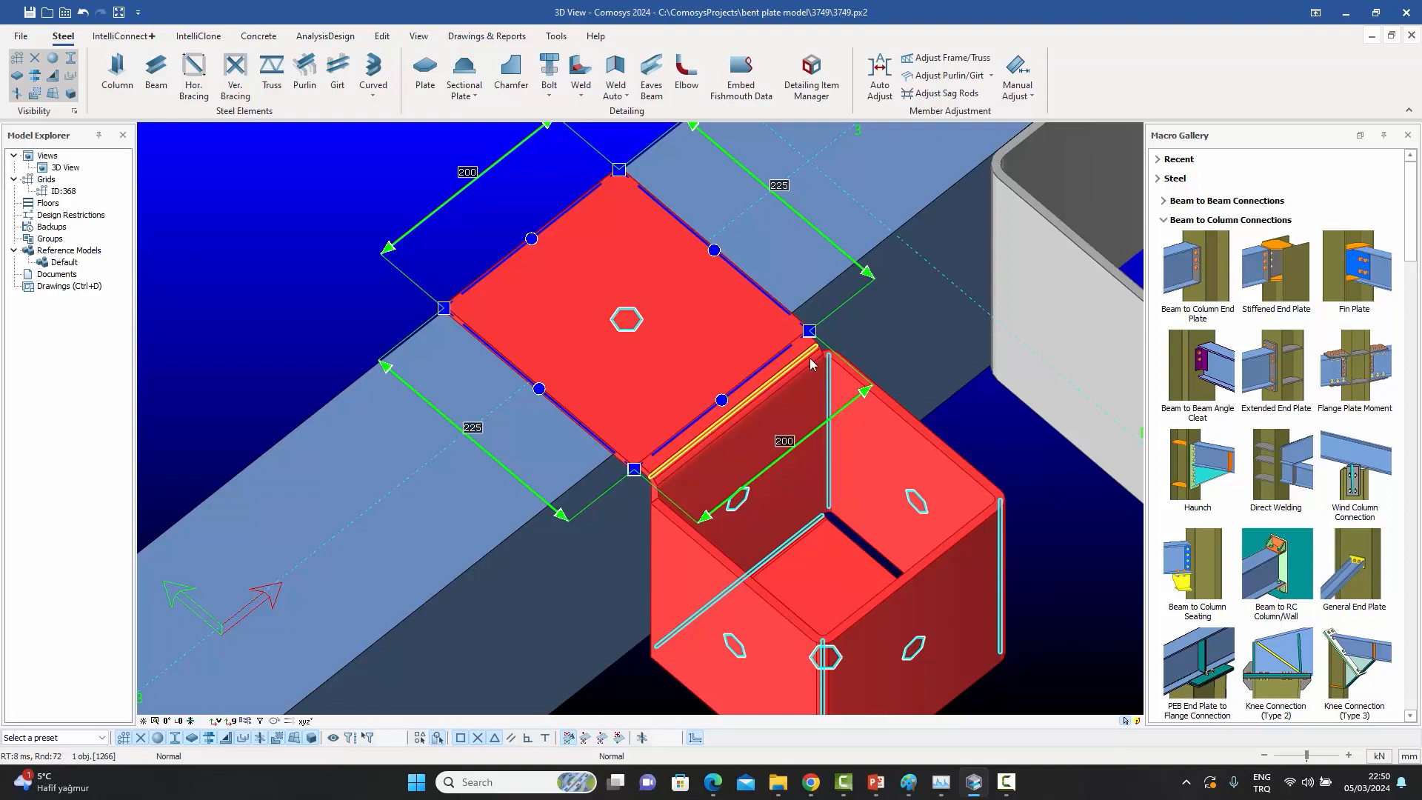
# - Open the bending radius entry for the bend line at the box's rear vertical corner, then close it without entering a new radius
pyautogui.doubleClick(829, 444)
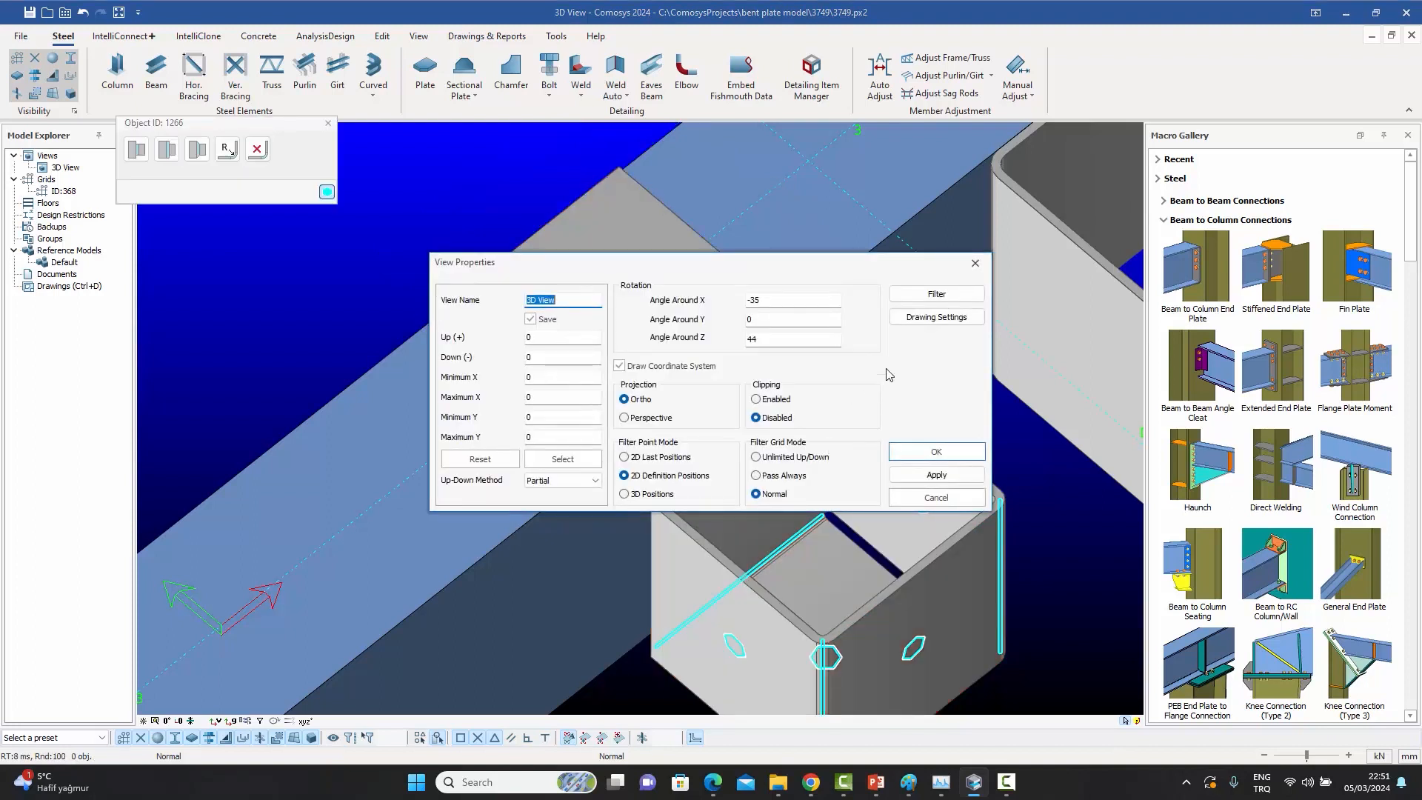
pyautogui.click(978, 264)
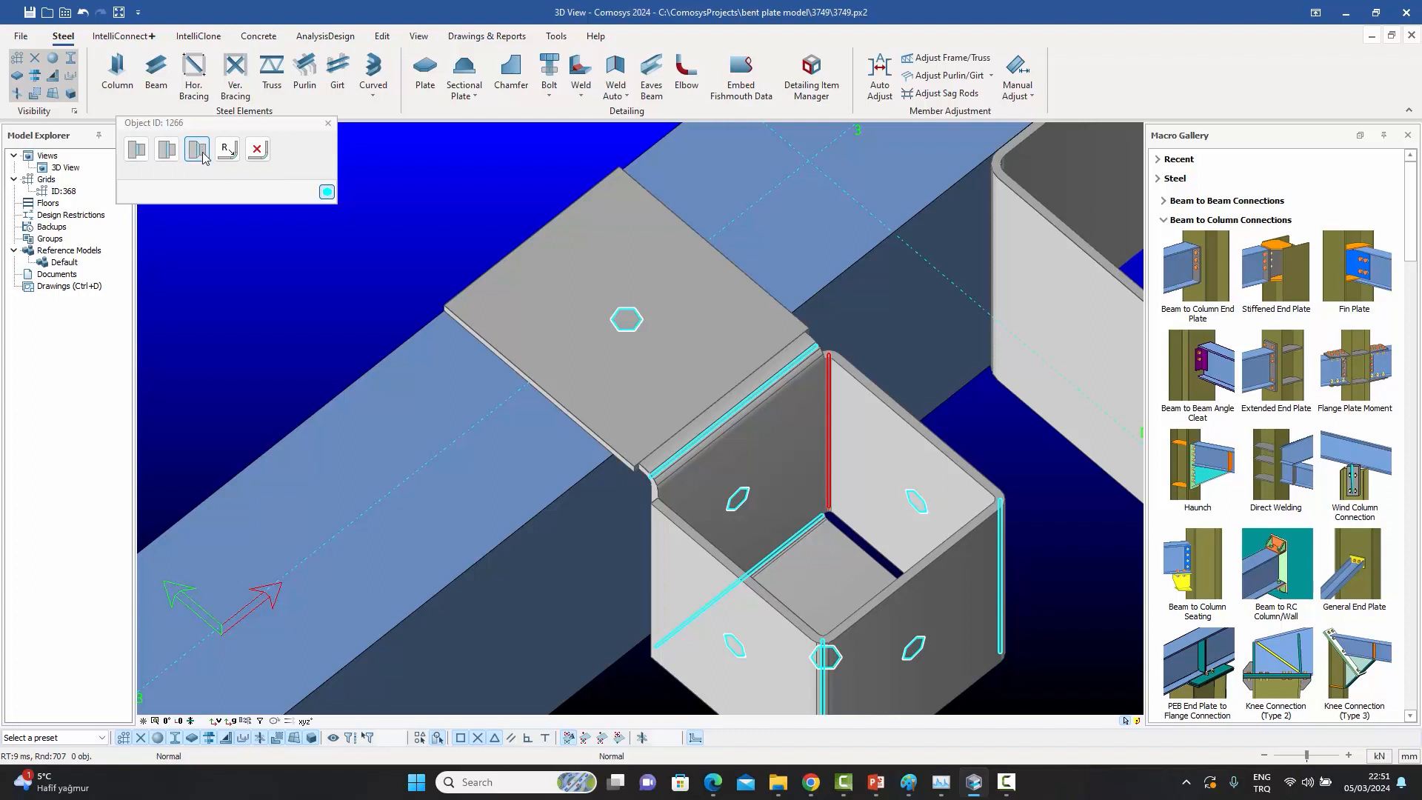
pyautogui.click(229, 154)
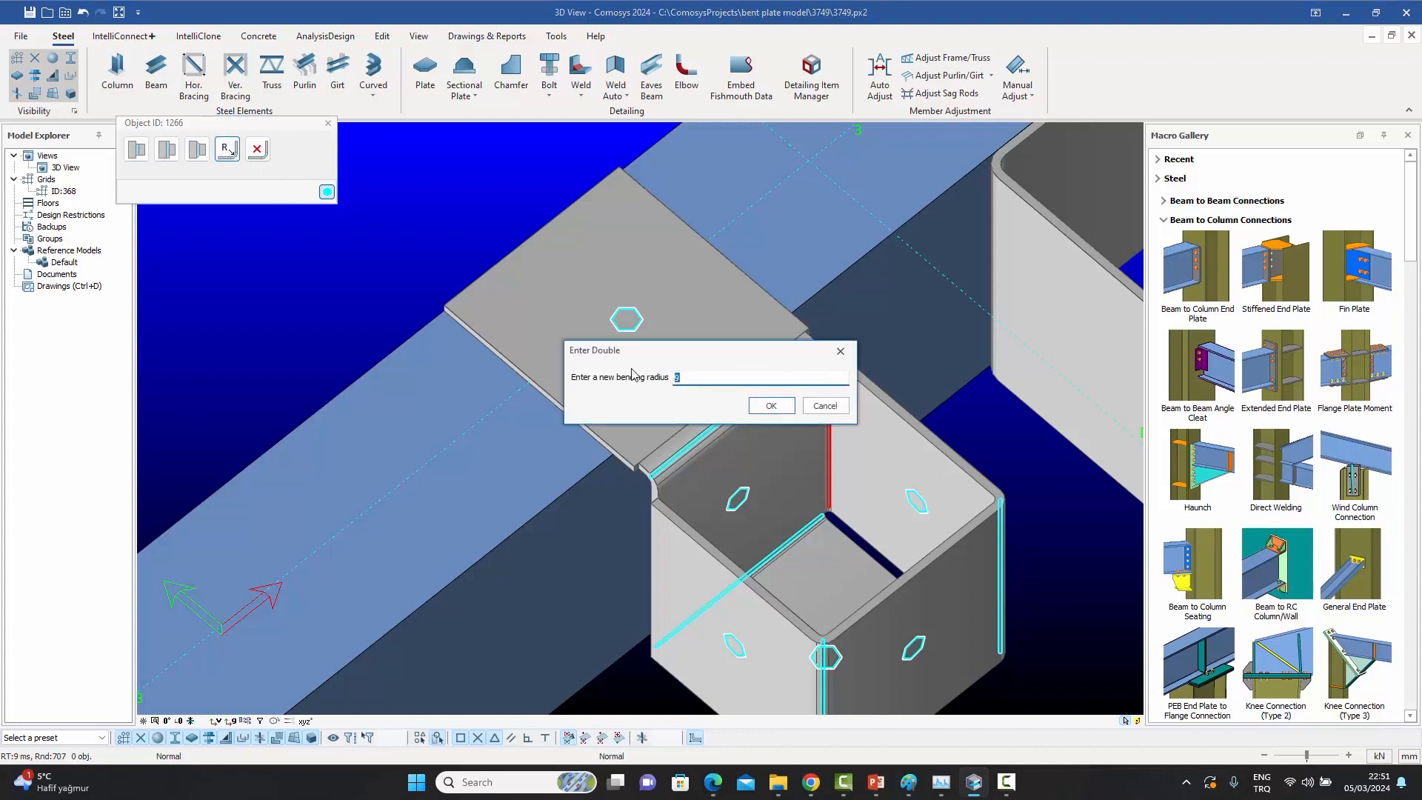
pyautogui.click(842, 353)
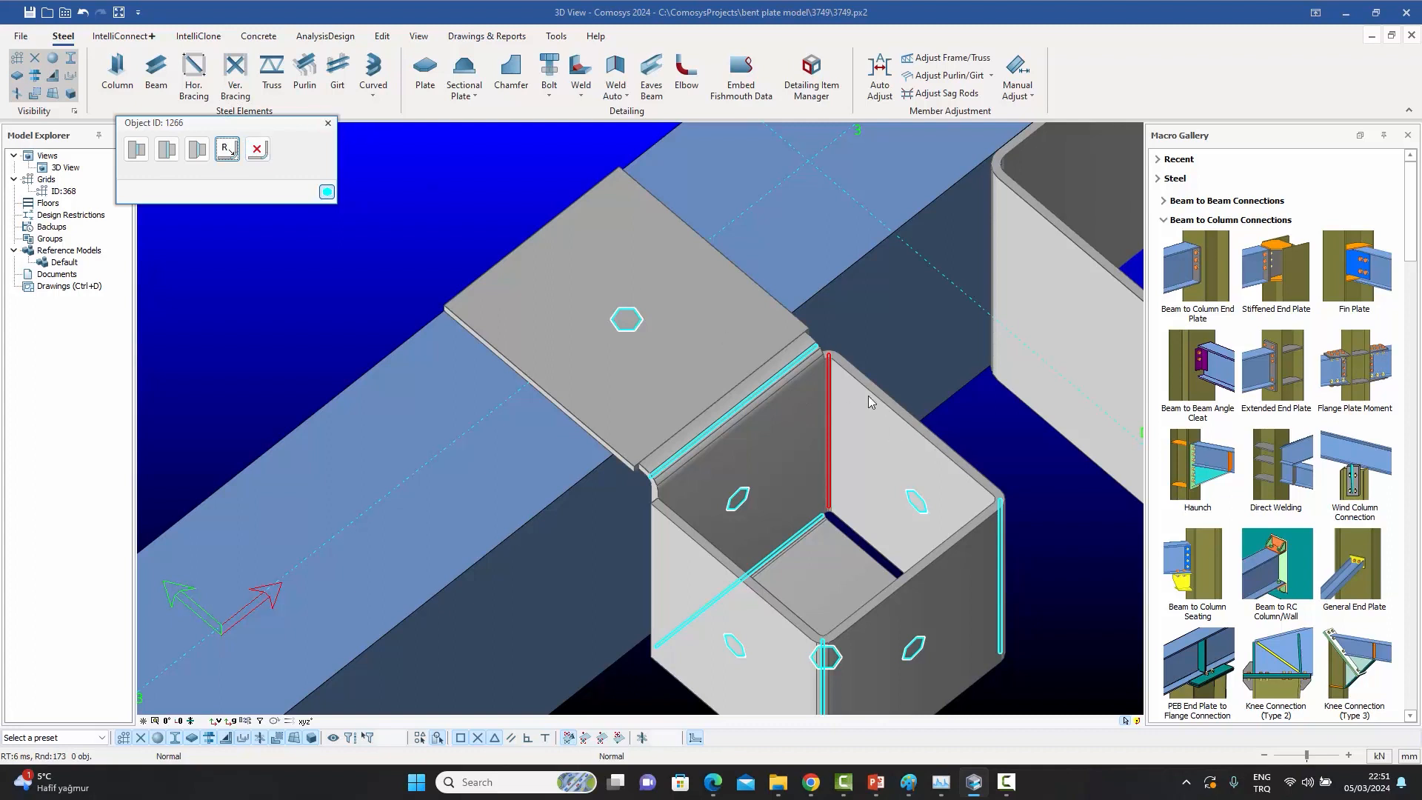
pyautogui.click(328, 123)
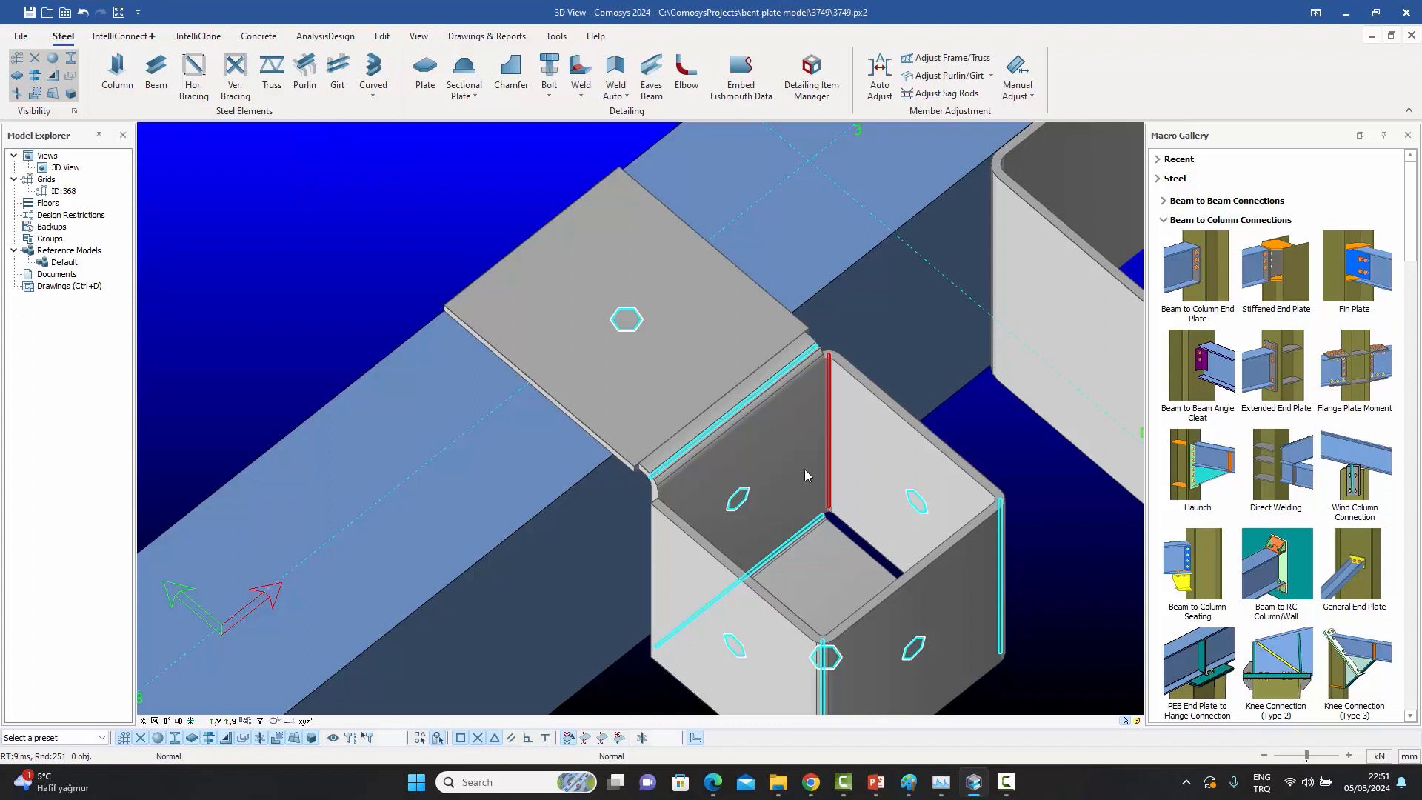
pyautogui.moveTo(804, 469); pyautogui.dragTo(794, 391, button='middle')
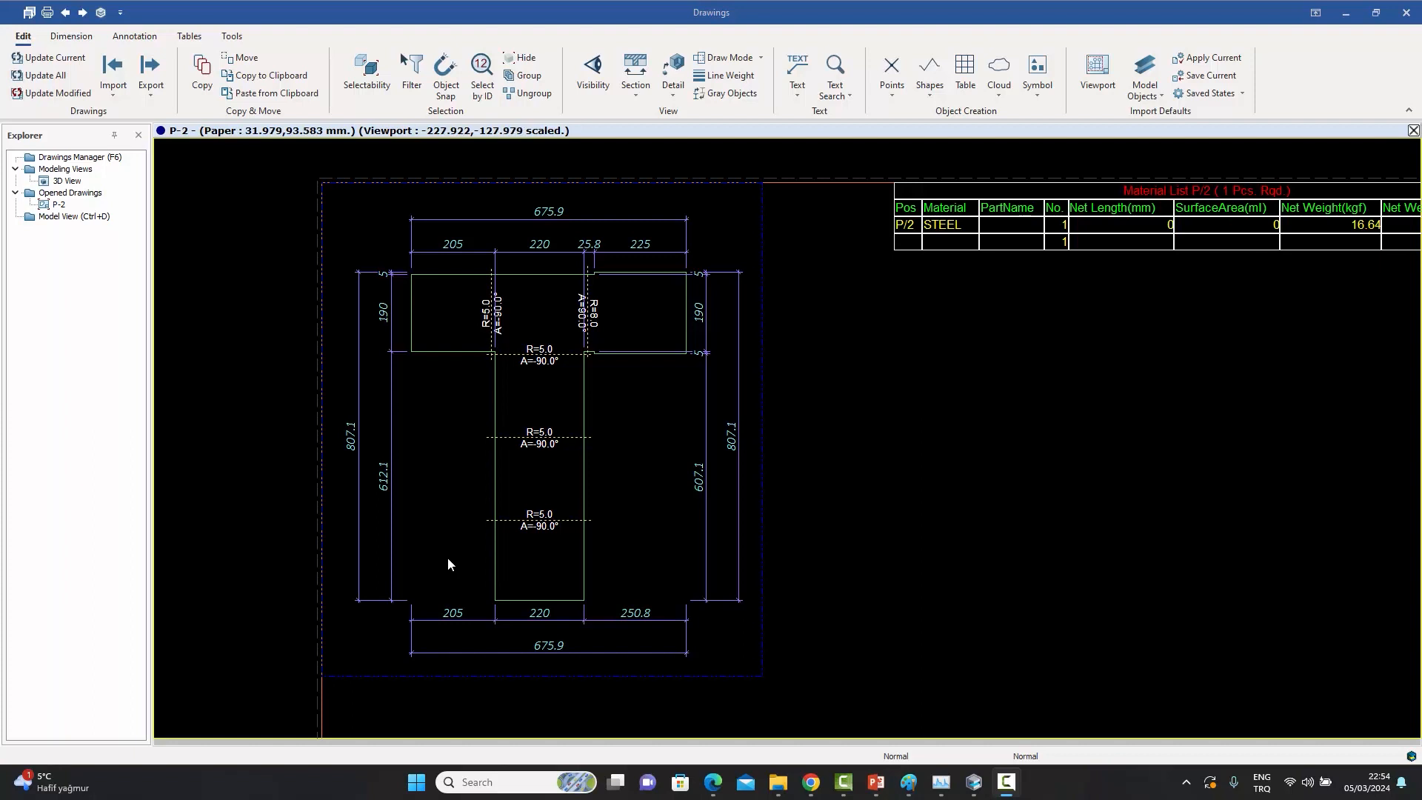
# - Examine the unfolded plate drawing P-2, including its dimensions, bend line radii and angles, and the material list
pyautogui.scroll(1, 441, 494)
pyautogui.moveTo(464, 528)
pyautogui.mouseDown(button='middle')
pyautogui.moveTo(482, 464)
pyautogui.moveTo(515, 514)
pyautogui.mouseUp(button='middle')
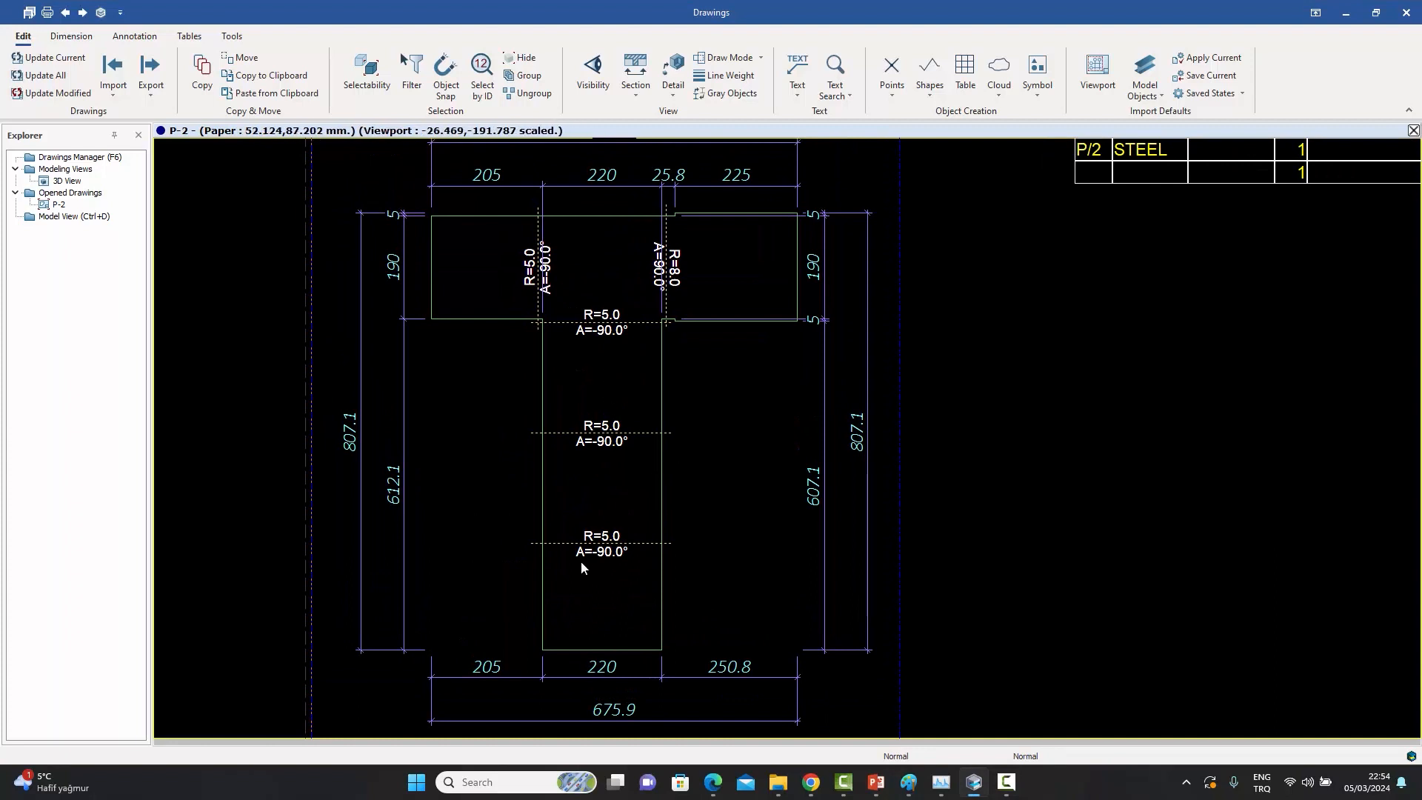
pyautogui.moveTo(622, 488); pyautogui.dragTo(611, 557, button='middle')
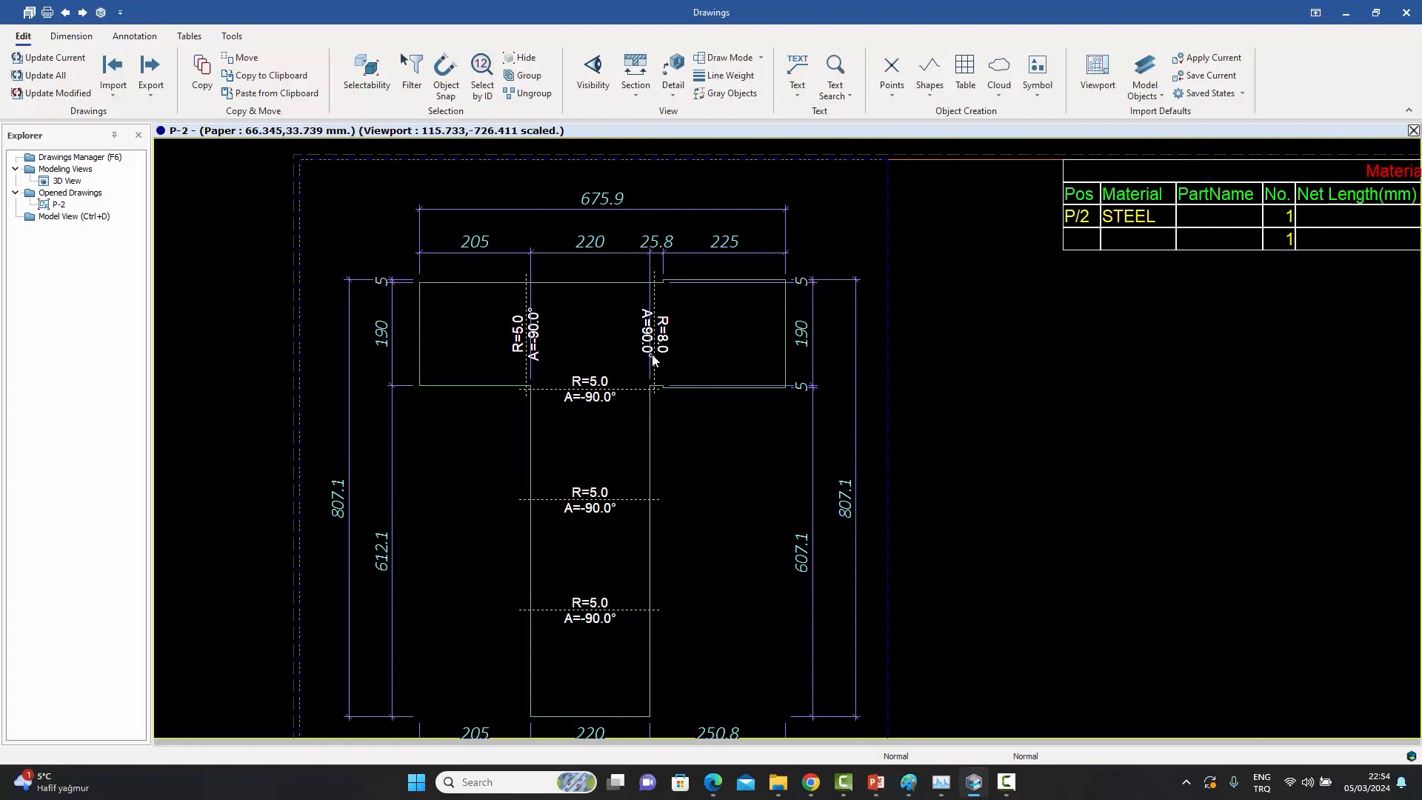
pyautogui.moveTo(662, 423); pyautogui.dragTo(610, 432, button='middle')
pyautogui.moveTo(926, 348); pyautogui.dragTo(680, 431, button='middle')
pyautogui.moveTo(1017, 337)
pyautogui.mouseDown(button='middle')
pyautogui.moveTo(860, 368)
pyautogui.moveTo(1149, 324)
pyautogui.mouseUp(button='middle')
pyautogui.moveTo(883, 403); pyautogui.dragTo(1103, 279, button='middle')
pyautogui.scroll(-3, 1037, 338)
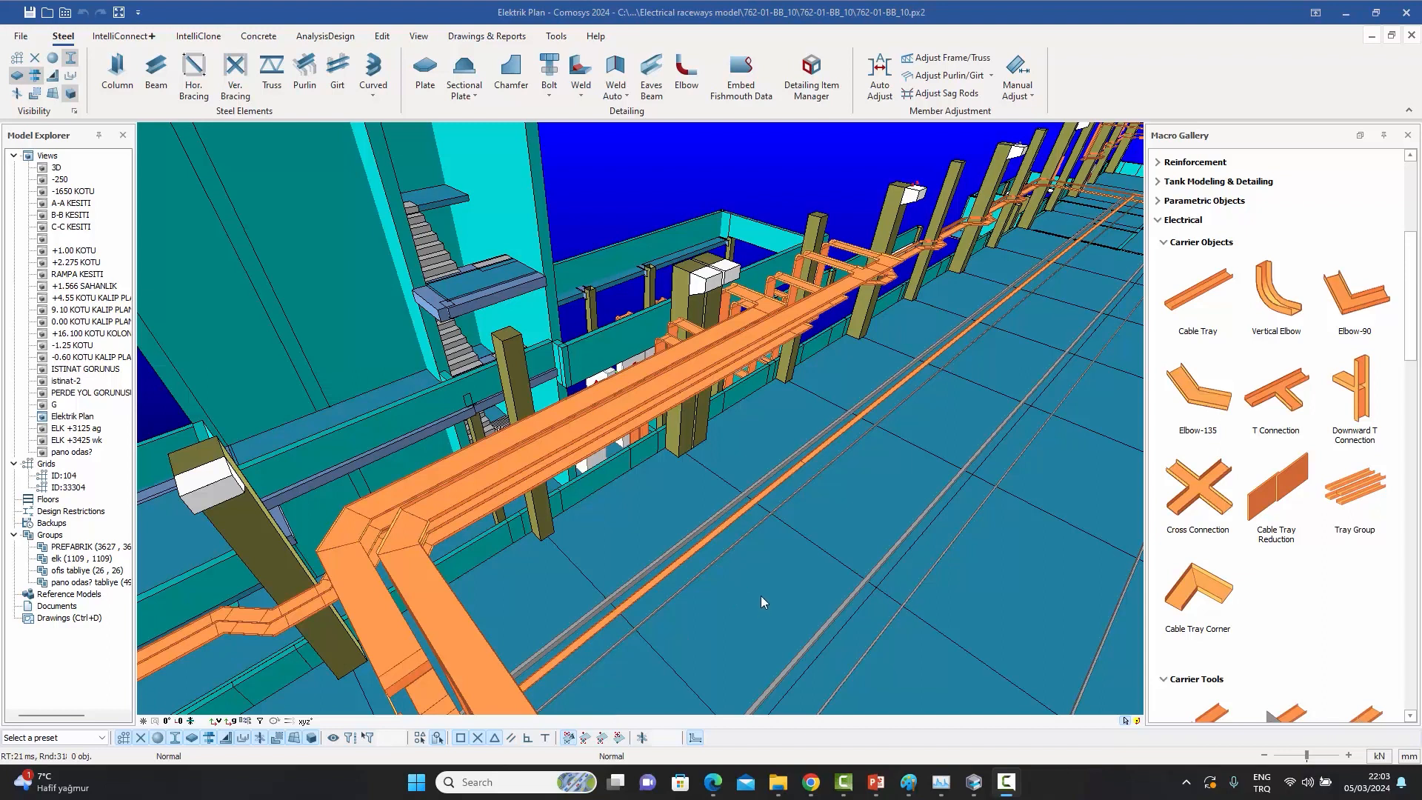
# - Examine the cable trays in the electrical raceways model, following the vertical drops from the overhead run to the electrical panels
pyautogui.moveTo(757, 584); pyautogui.dragTo(688, 574, button='middle')
pyautogui.scroll(6, 878, 372)
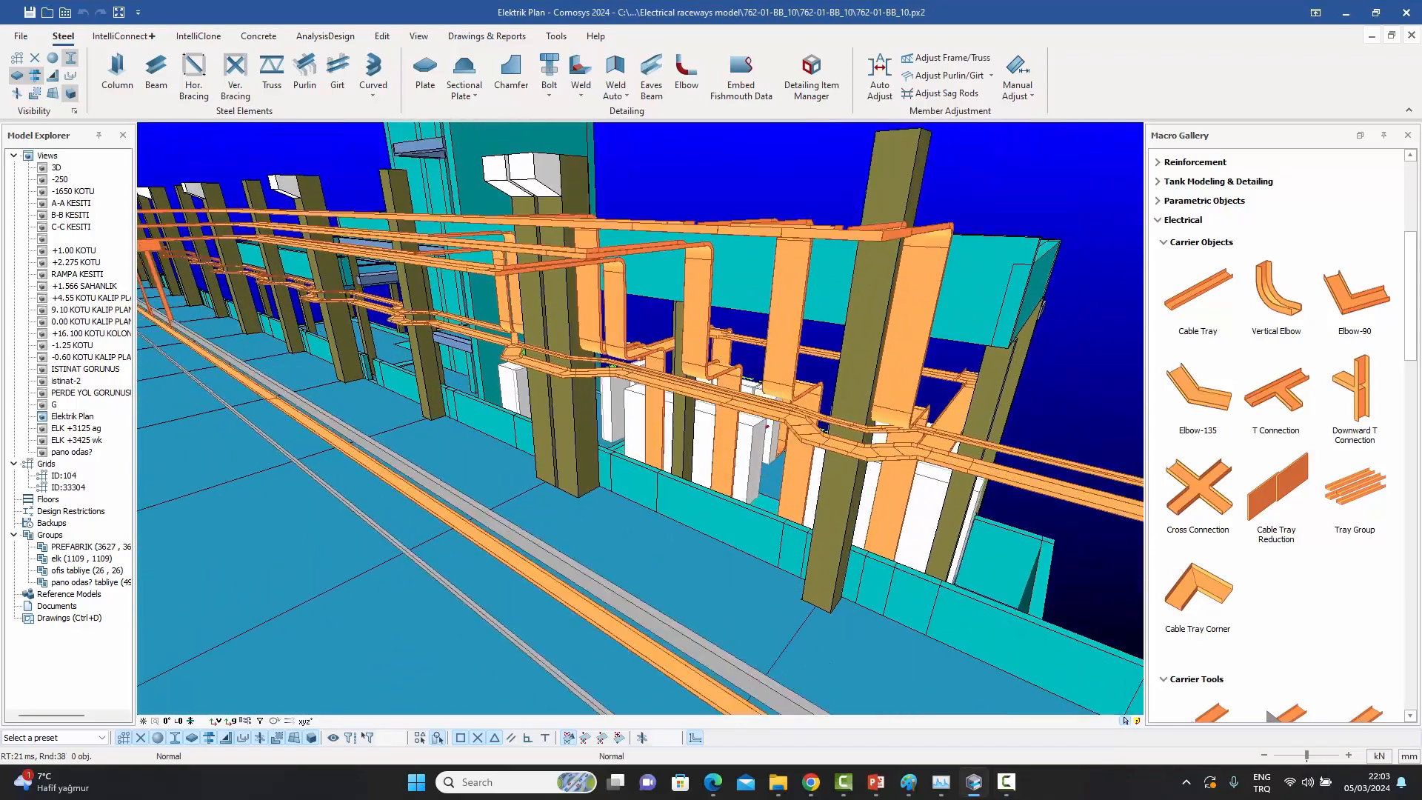
pyautogui.moveTo(877, 372); pyautogui.dragTo(843, 367, button='middle')
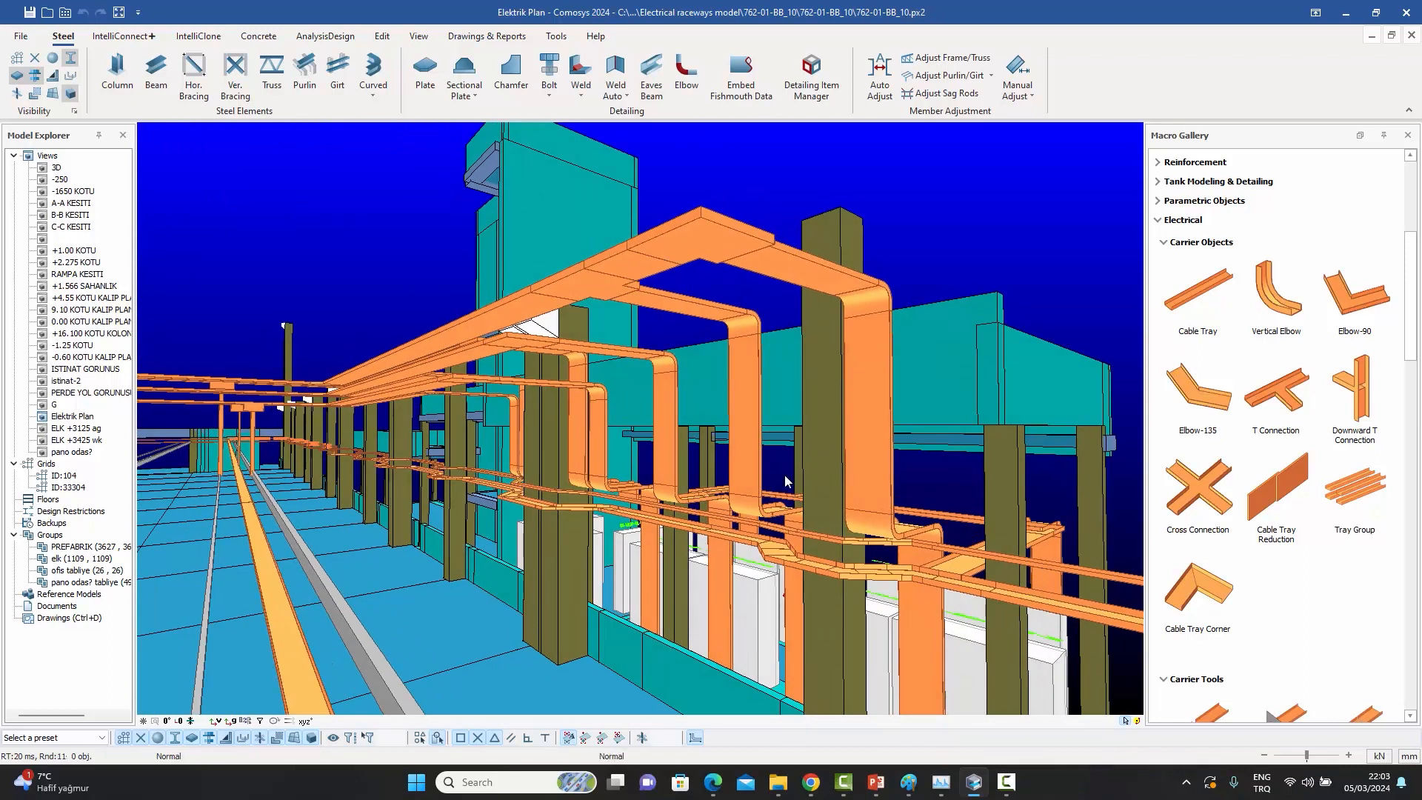
pyautogui.scroll(2, 734, 485)
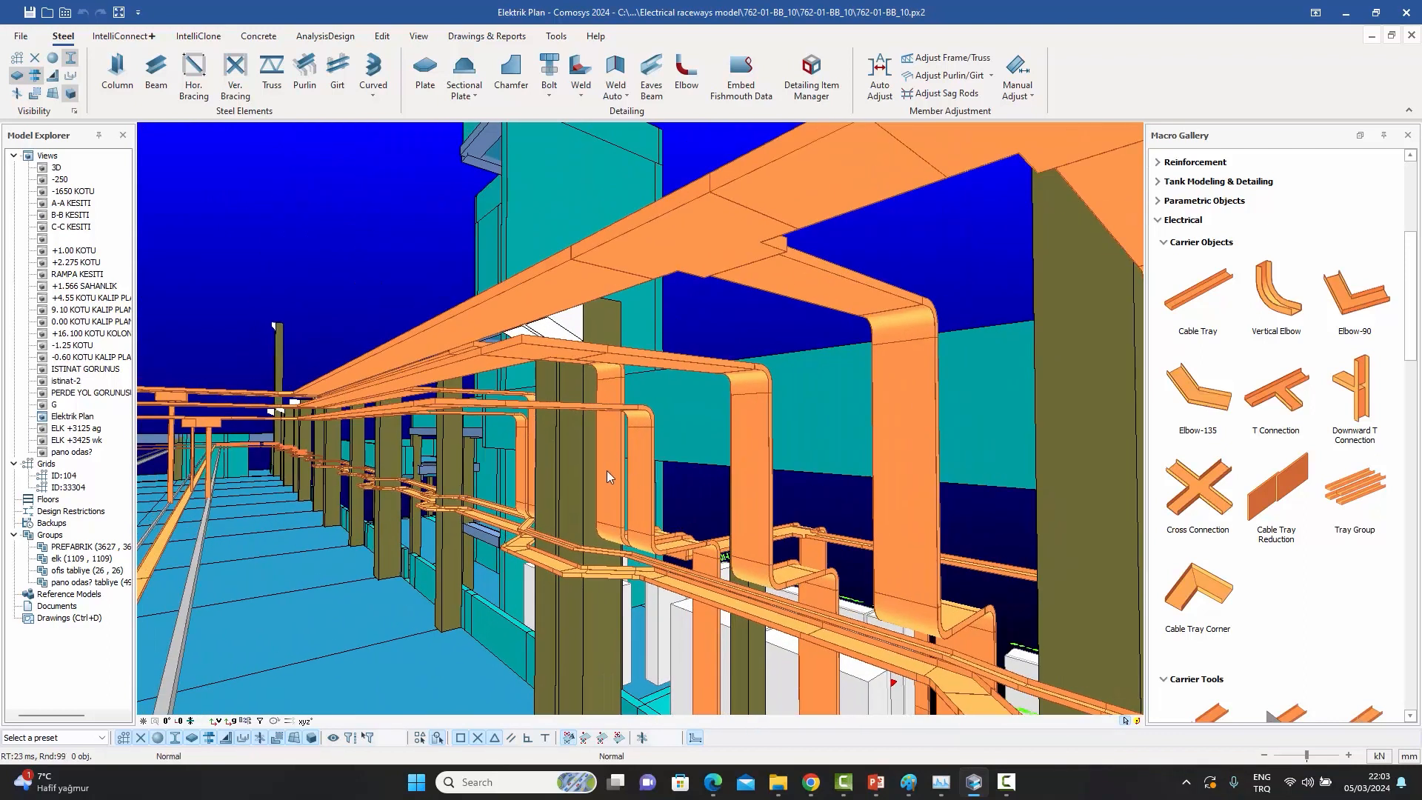
pyautogui.scroll(2, 607, 470)
pyautogui.scroll(1, 694, 588)
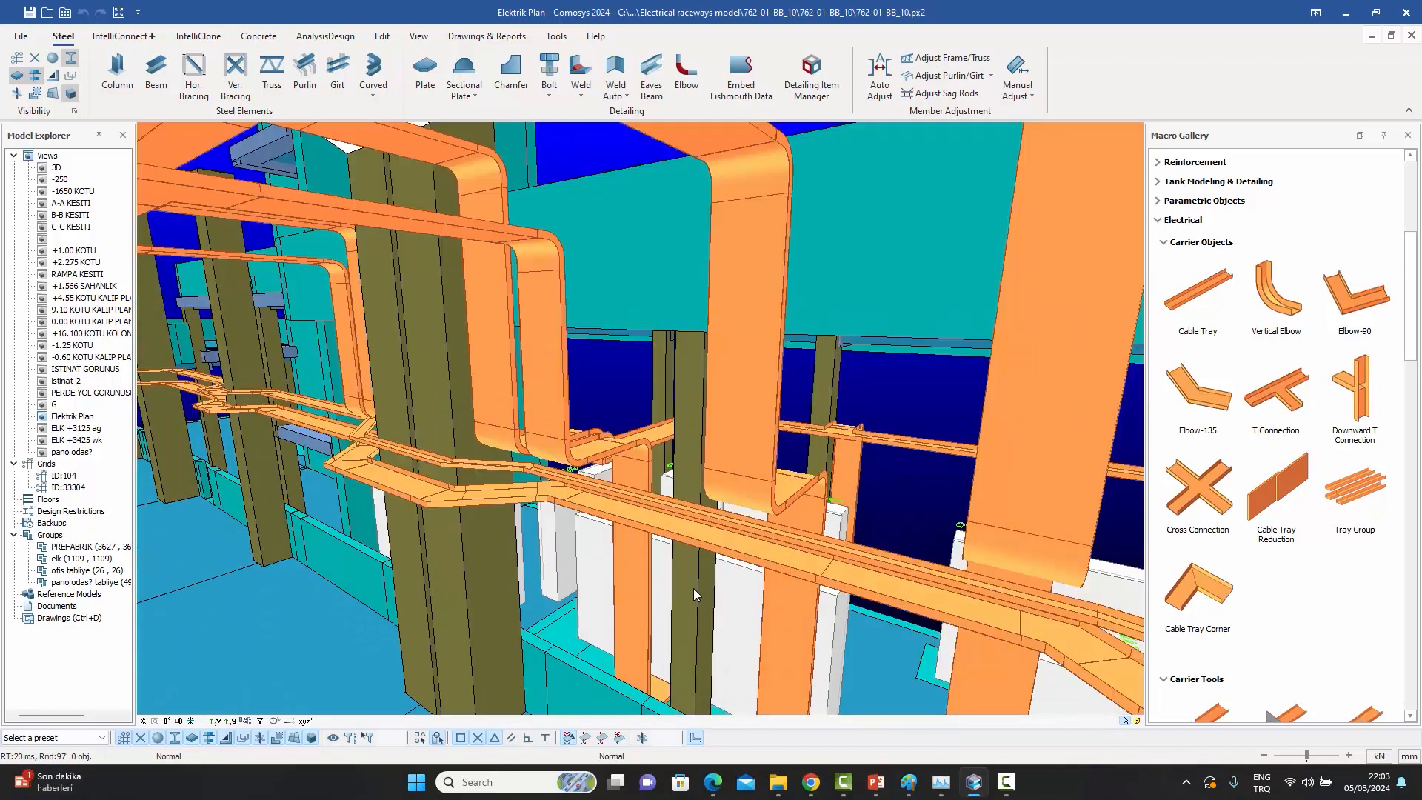
pyautogui.scroll(-5, 694, 588)
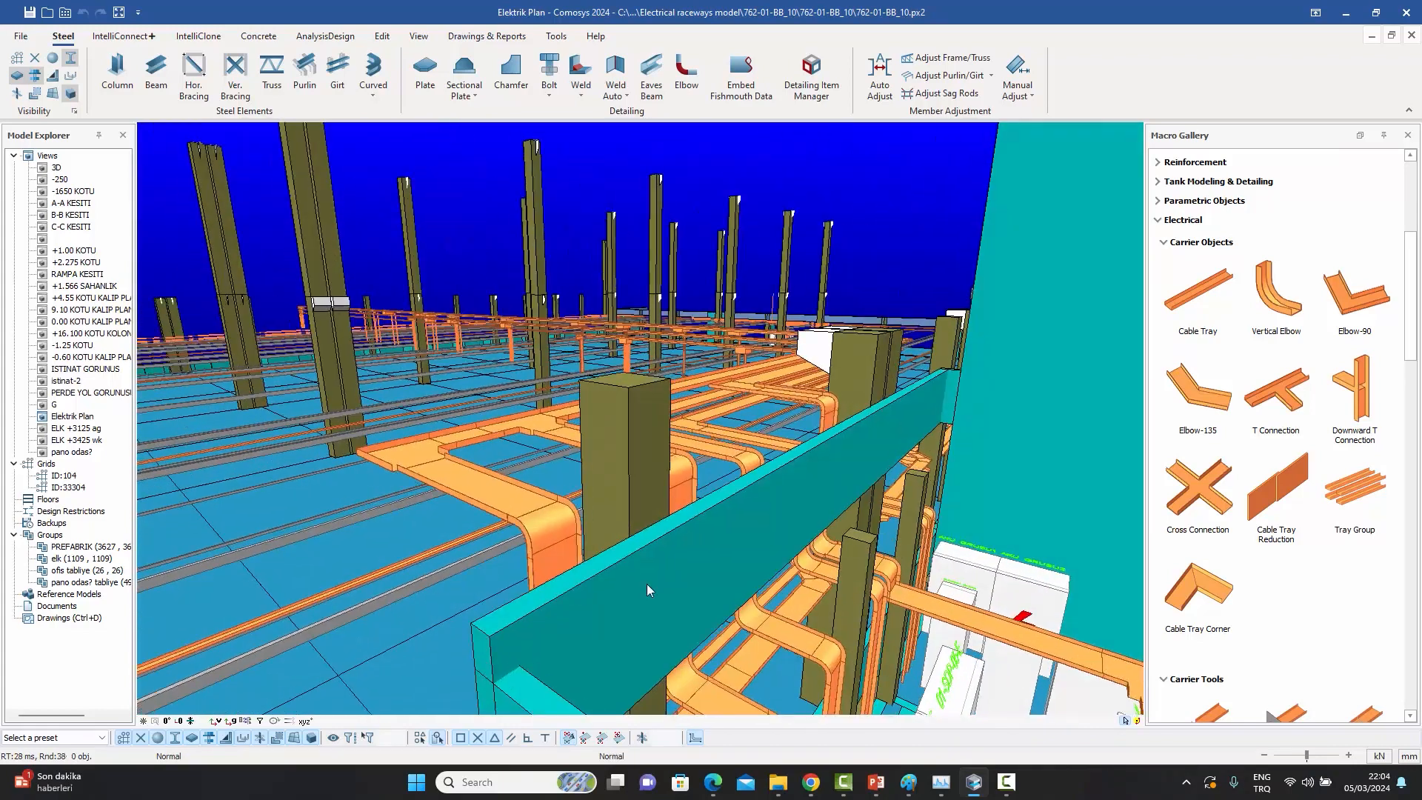
pyautogui.moveTo(649, 590); pyautogui.dragTo(653, 523, button='middle')
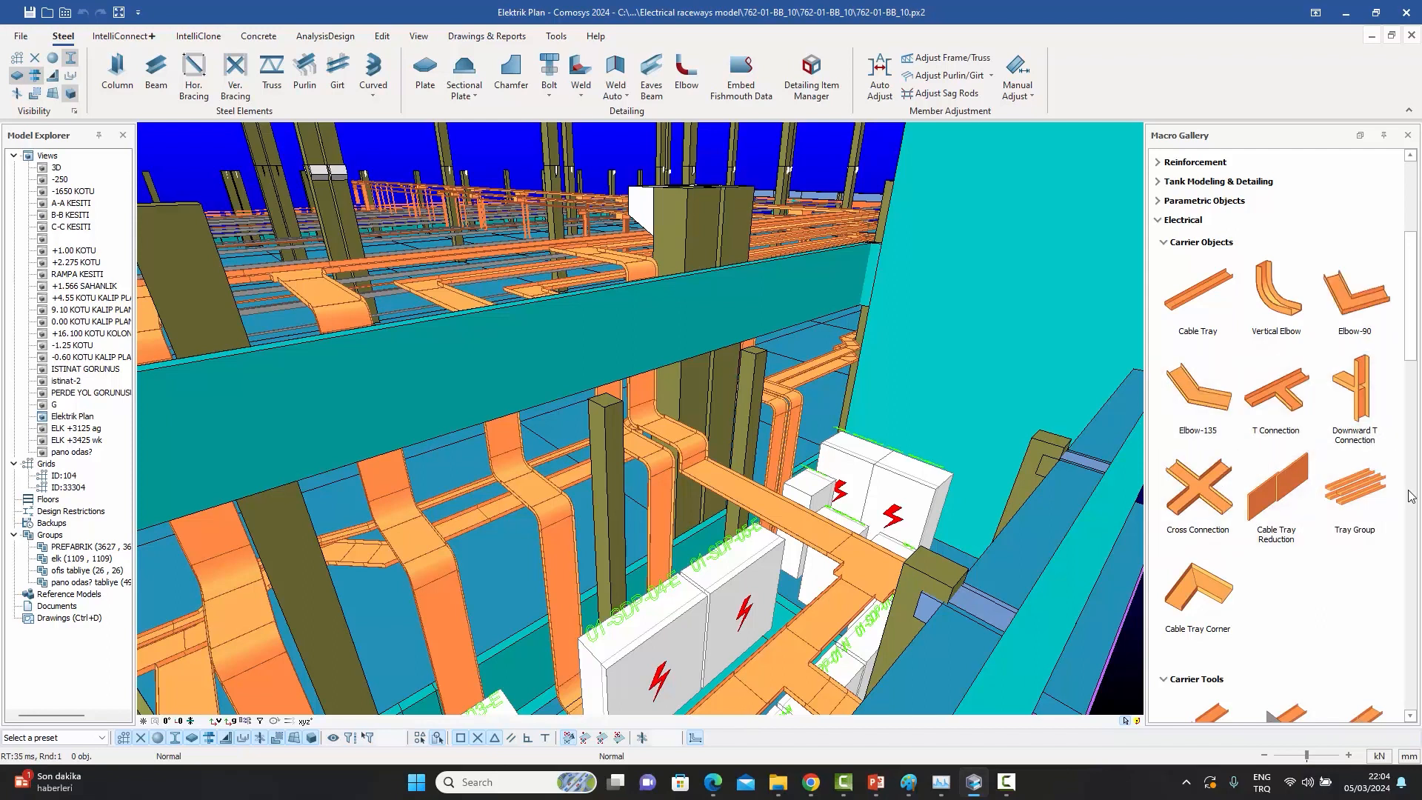
# - Review the Electrical macros from Carrier Tools through Consumer Objects, Supports and Cable Routing to General Settings
pyautogui.moveTo(1415, 351); pyautogui.dragTo(1408, 452)
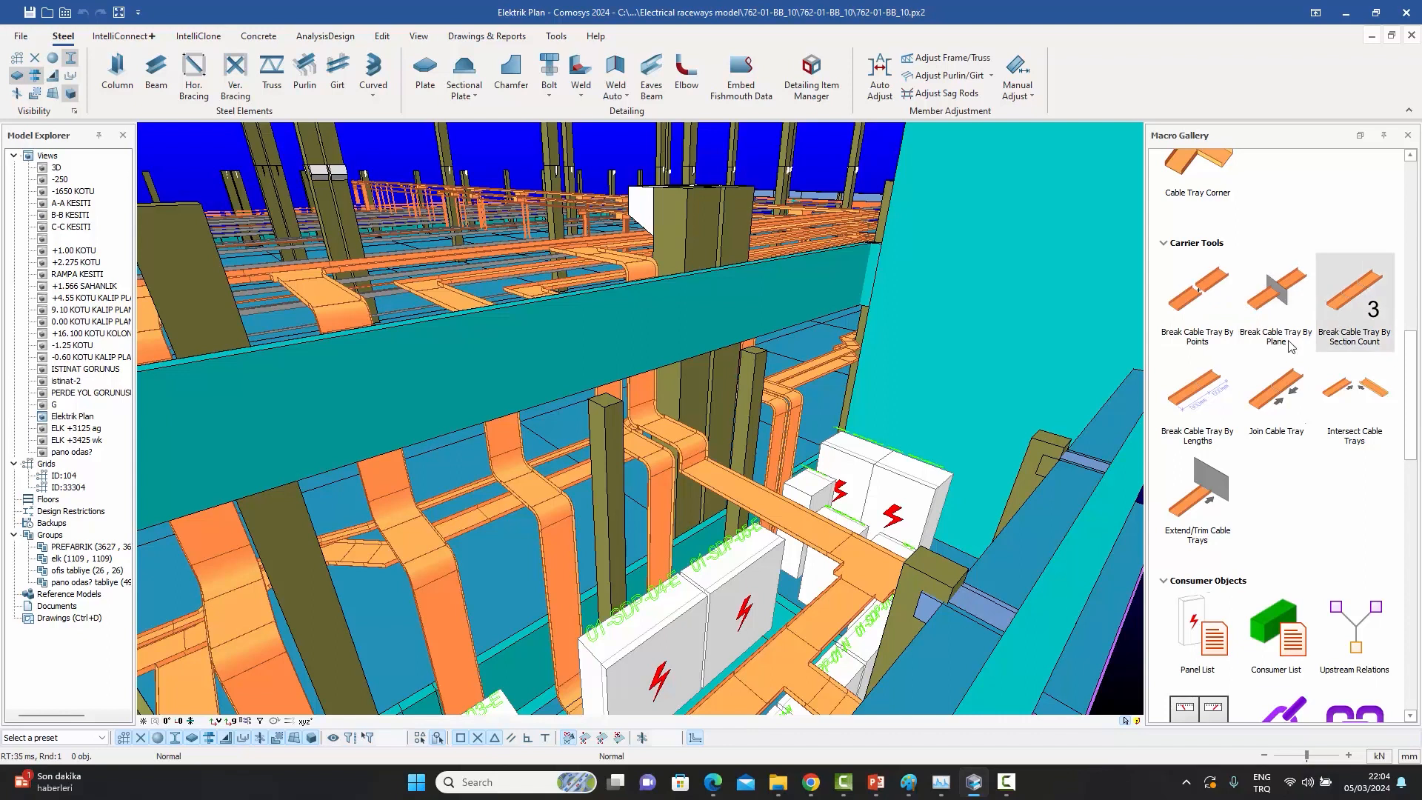
pyautogui.moveTo(1413, 389); pyautogui.dragTo(1417, 474)
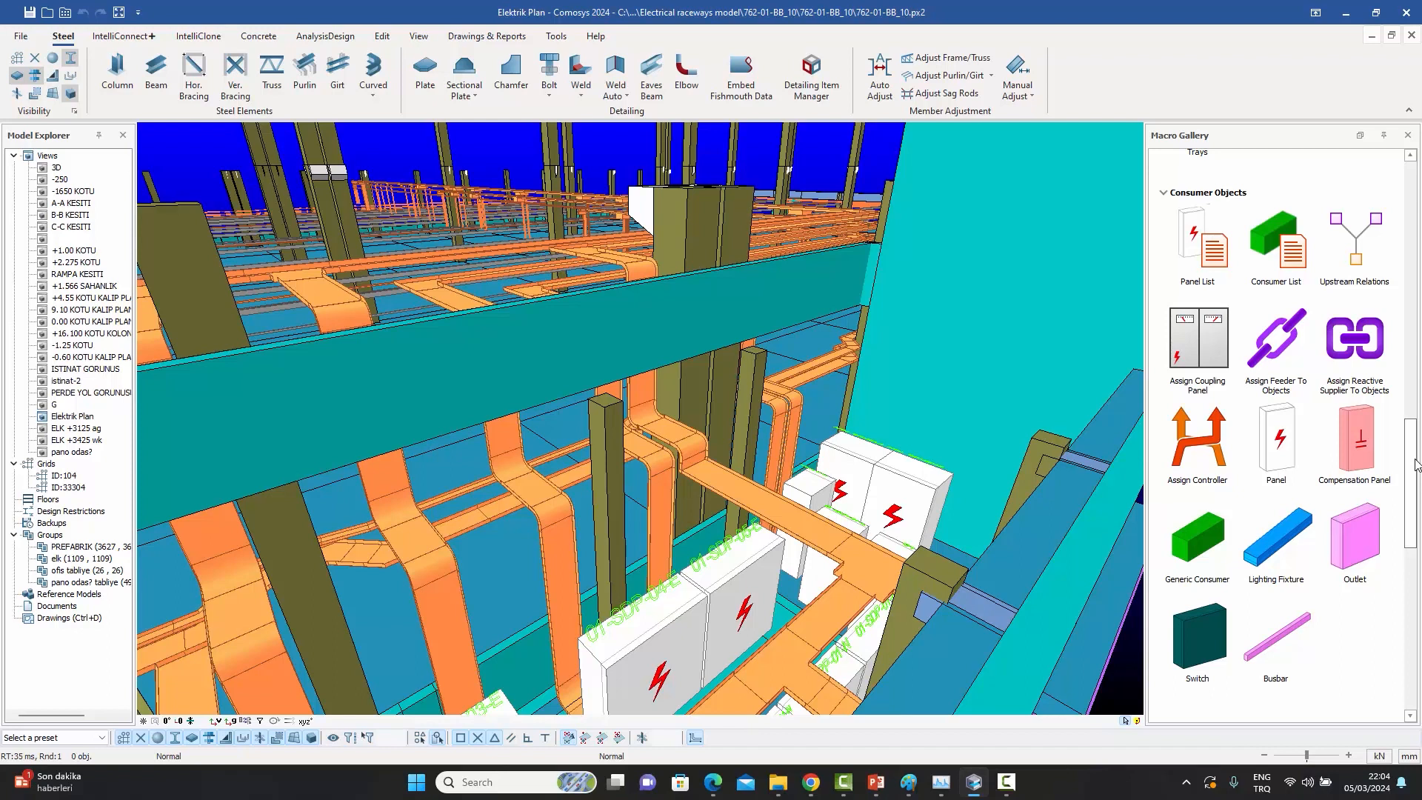
pyautogui.moveTo(1413, 468); pyautogui.dragTo(1414, 579)
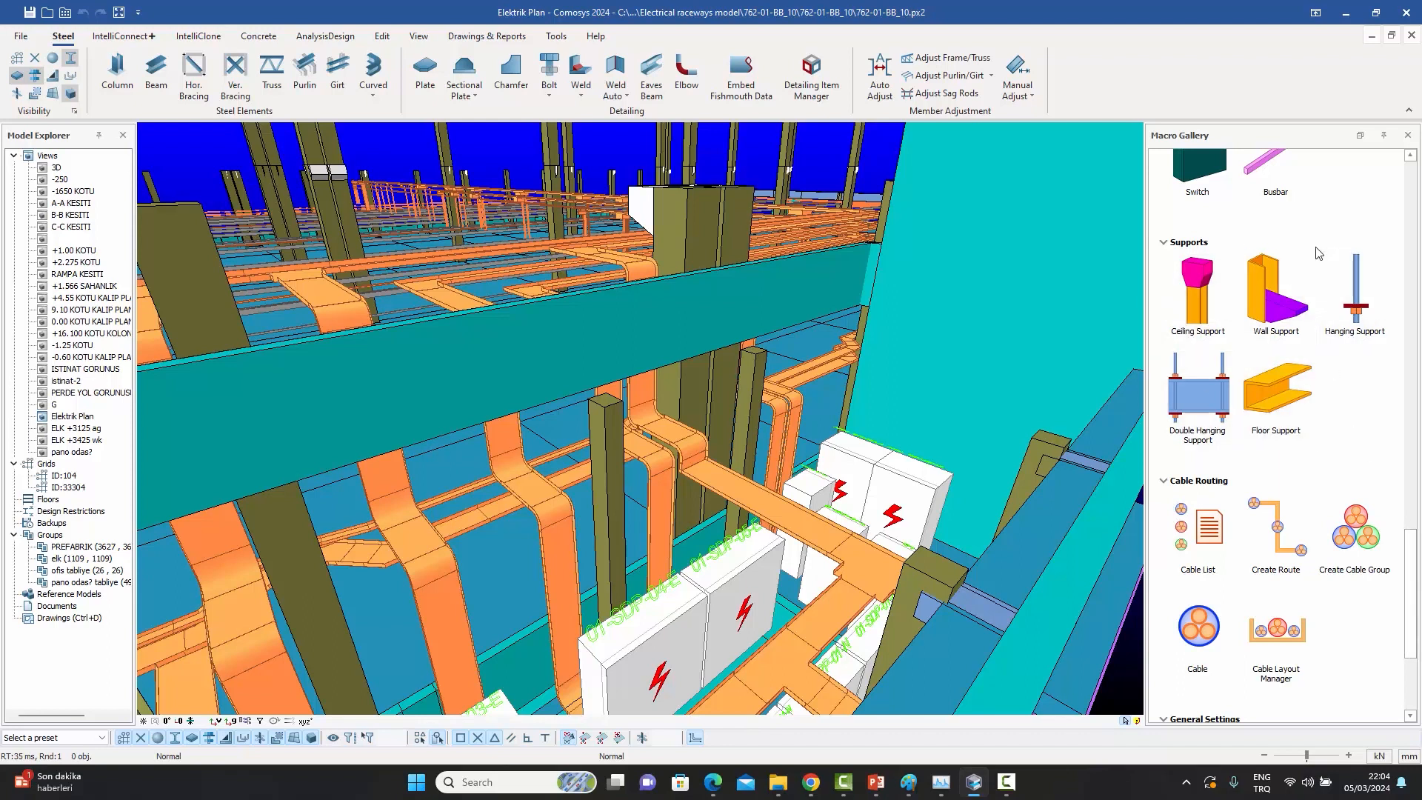
pyautogui.moveTo(1411, 621); pyautogui.dragTo(1412, 652)
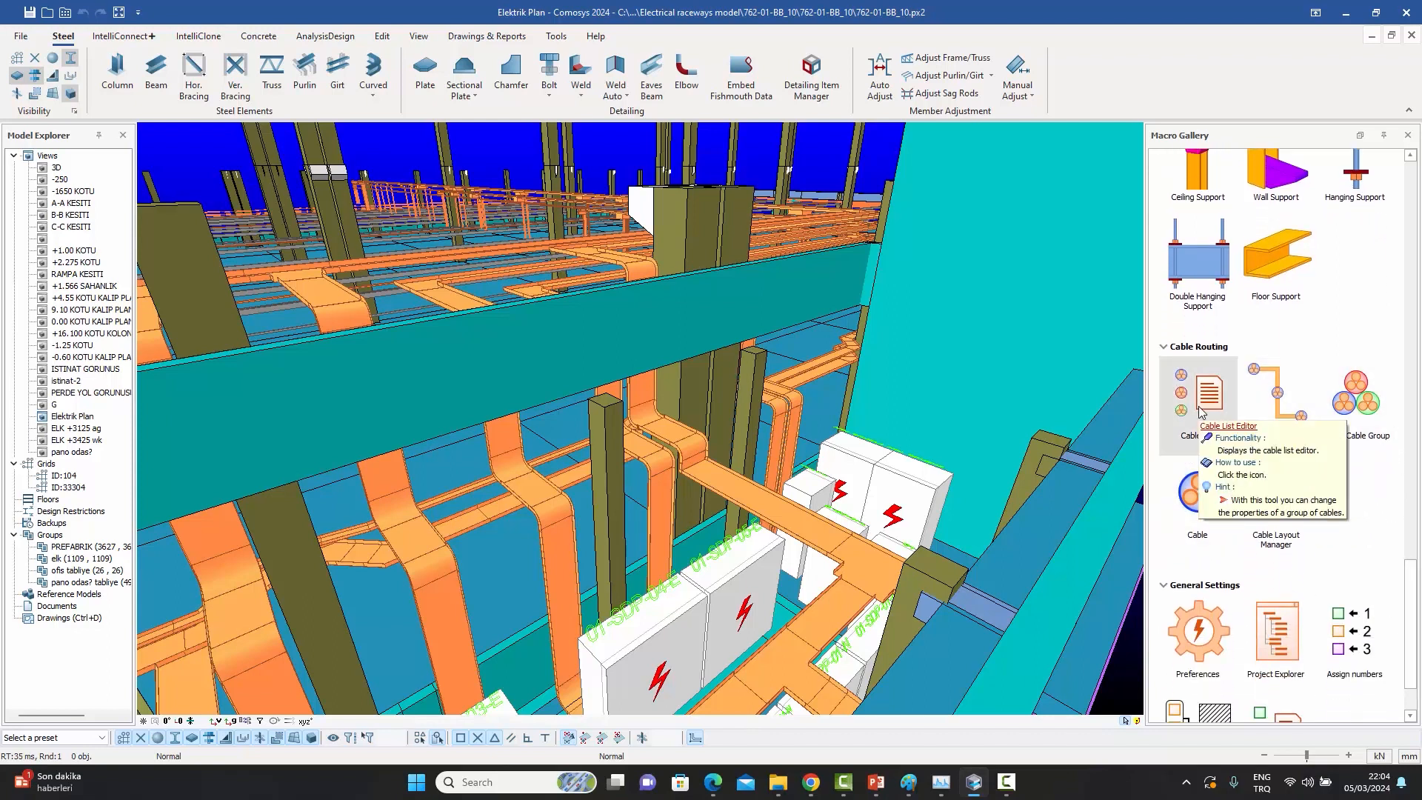
pyautogui.moveTo(1412, 619); pyautogui.dragTo(1412, 425)
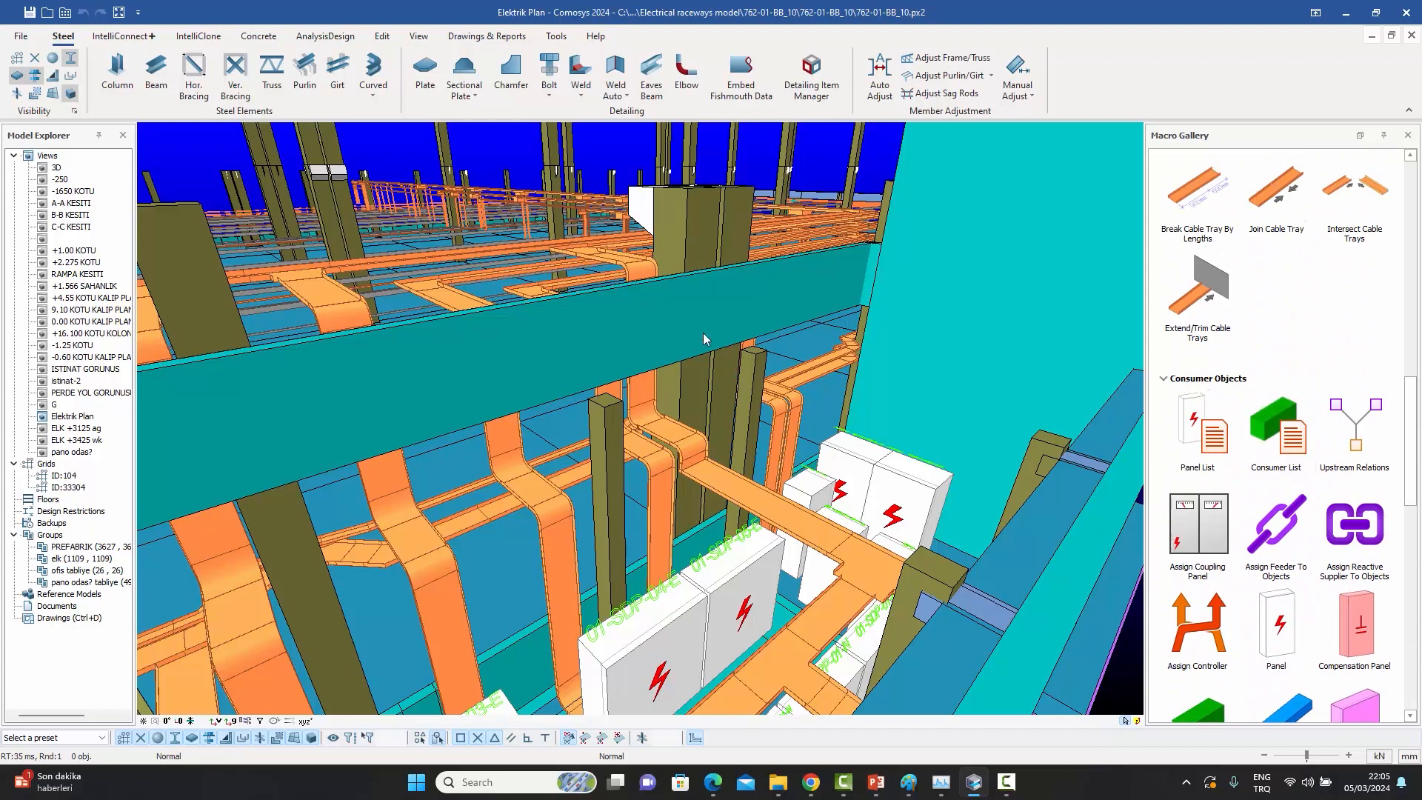
# - Inspect the overall cable tray run along the columns, including its branches above the electrical panels
pyautogui.scroll(-4, 701, 334)
pyautogui.moveTo(699, 337); pyautogui.dragTo(721, 393, button='middle')
pyautogui.scroll(1, 756, 383)
pyautogui.scroll(1, 756, 389)
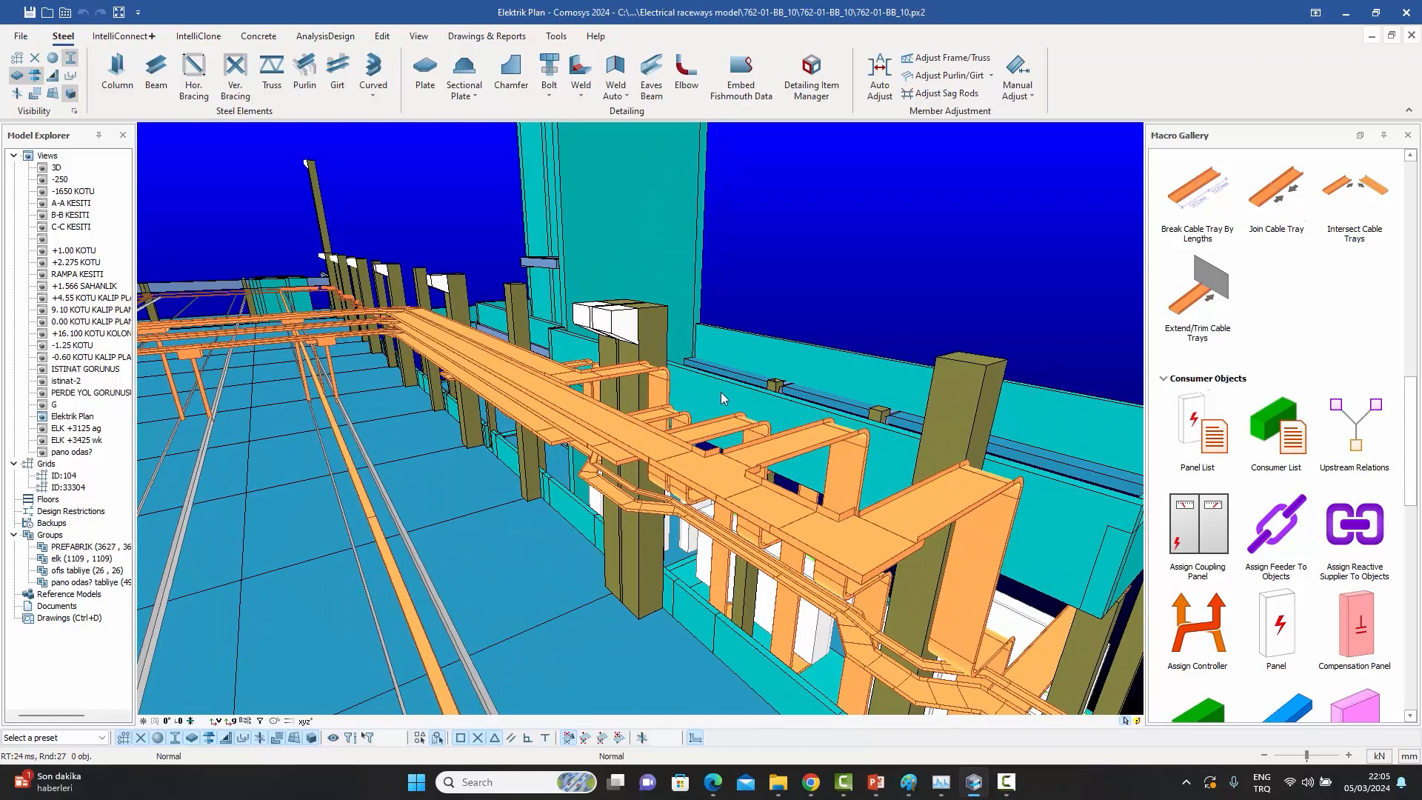